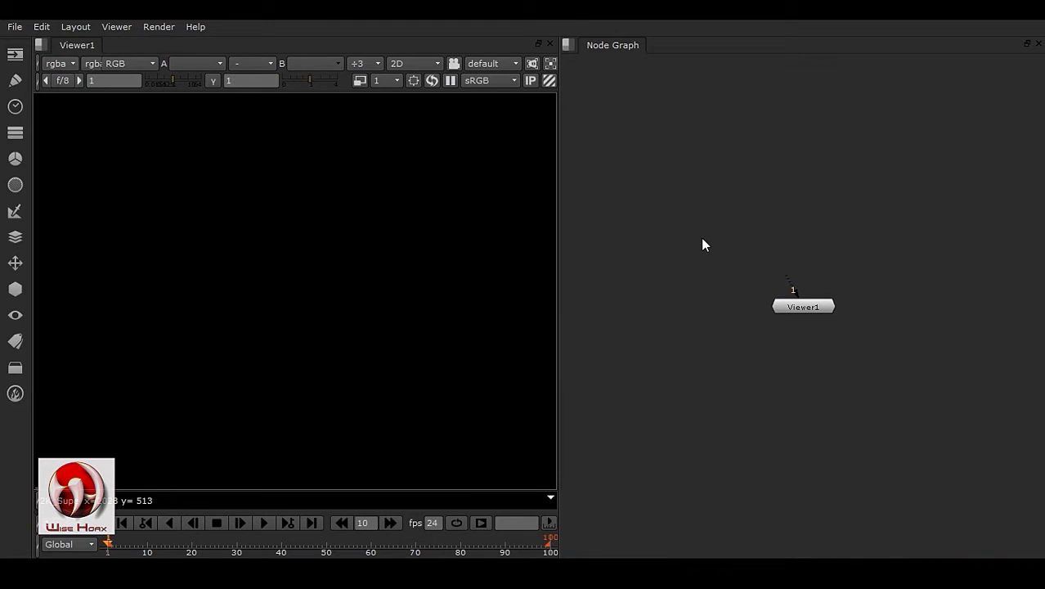
- Create an empty Group node above the viewer node and move its properties window clear of the node graph
{"action": "middle_click_drag", "start_coordinate": [836, 278], "coordinate": [828, 356]}
{"action": "scroll", "coordinate": [815, 296], "scroll_direction": "up", "scroll_amount": 1}
{"action": "middle_click_drag", "start_coordinate": [815, 296], "coordinate": [813, 358]}
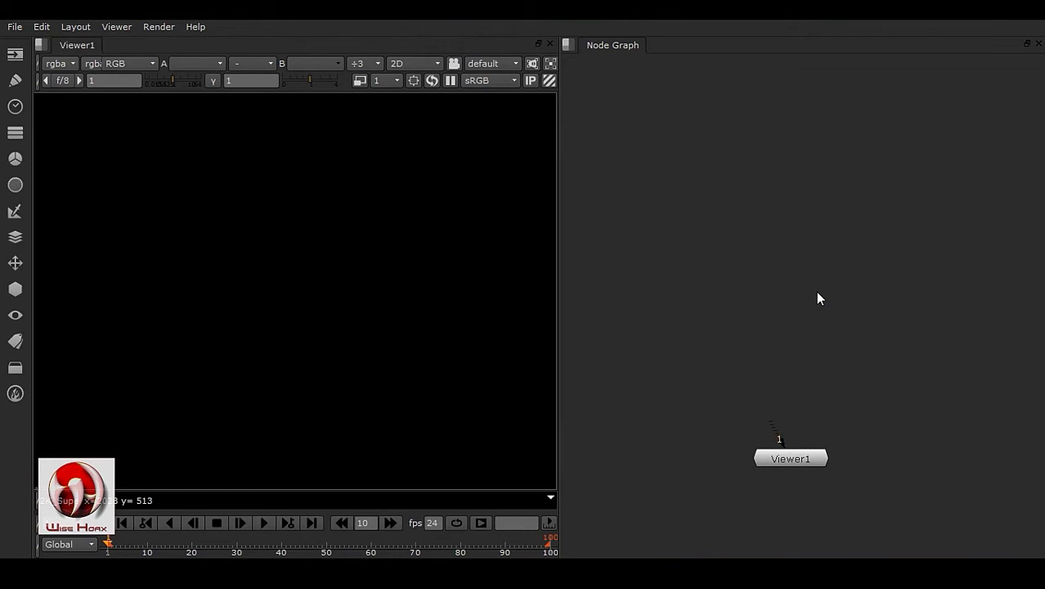
{"action": "key", "text": "ctrl+g"}
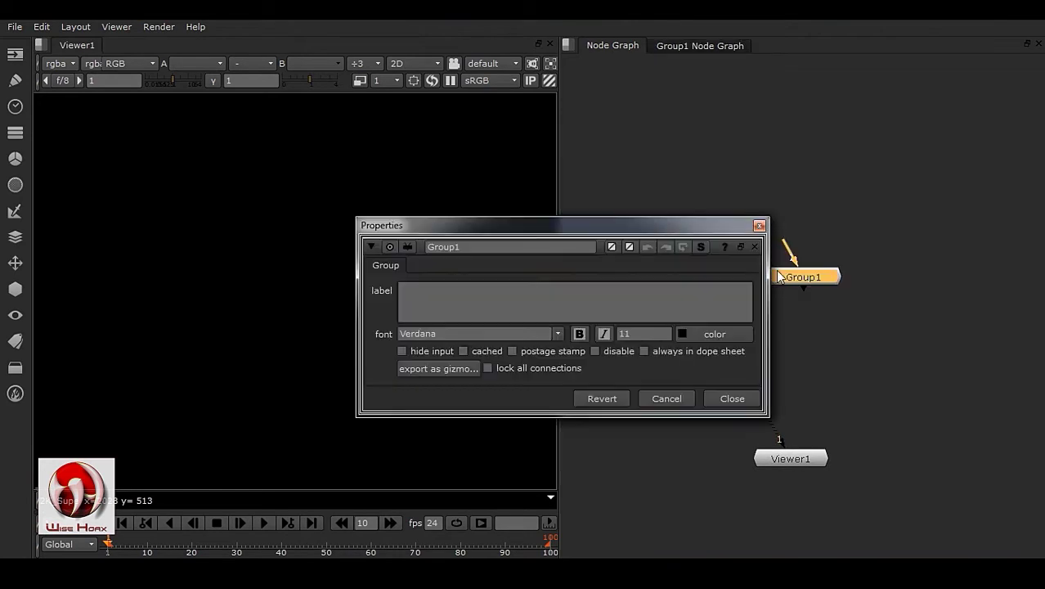
{"action": "left_click_drag", "start_coordinate": [695, 227], "coordinate": [480, 167]}
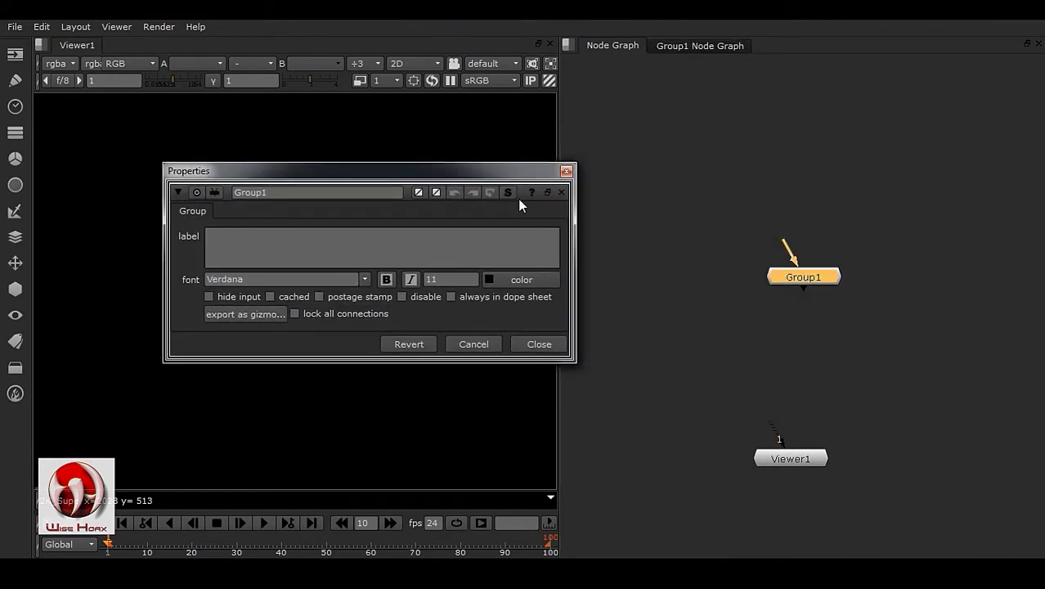
- Add a floating point slider with the name and label Offset to the group's user knobs
{"action": "right_click", "coordinate": [187, 213]}
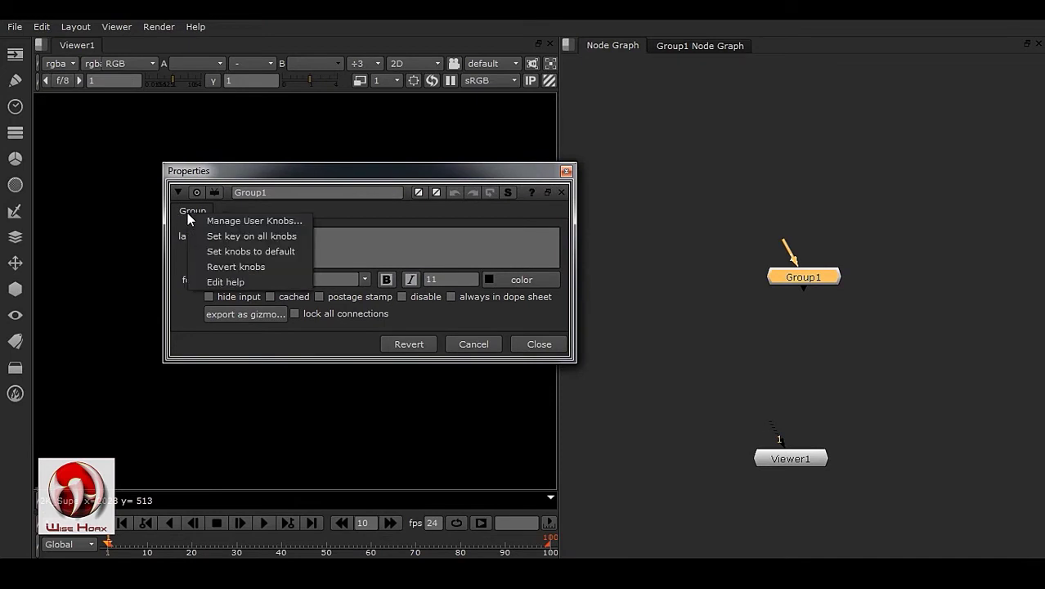
{"action": "left_click", "coordinate": [264, 222]}
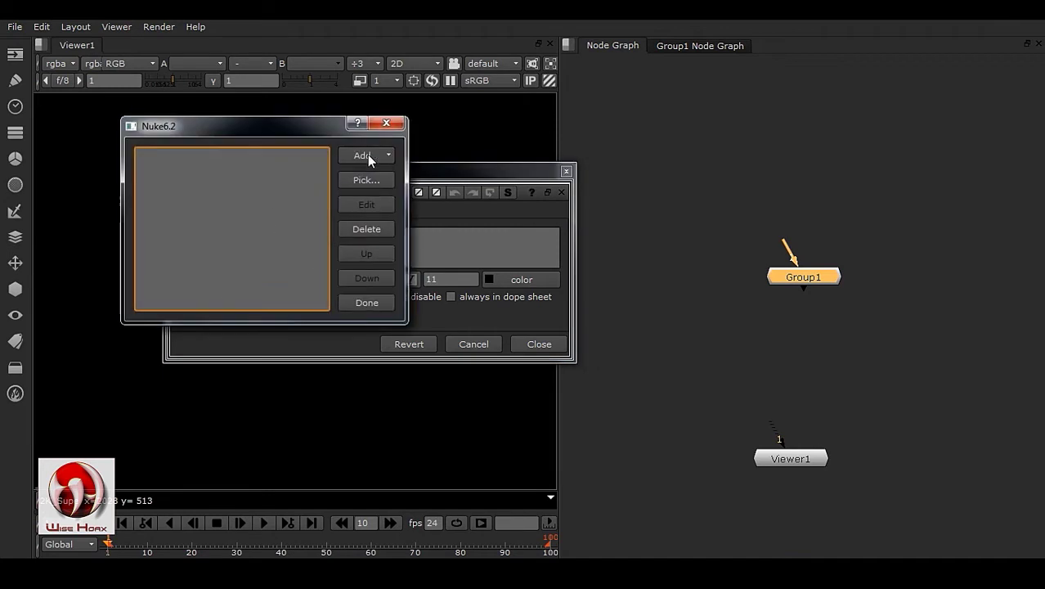
{"action": "left_click", "coordinate": [367, 155]}
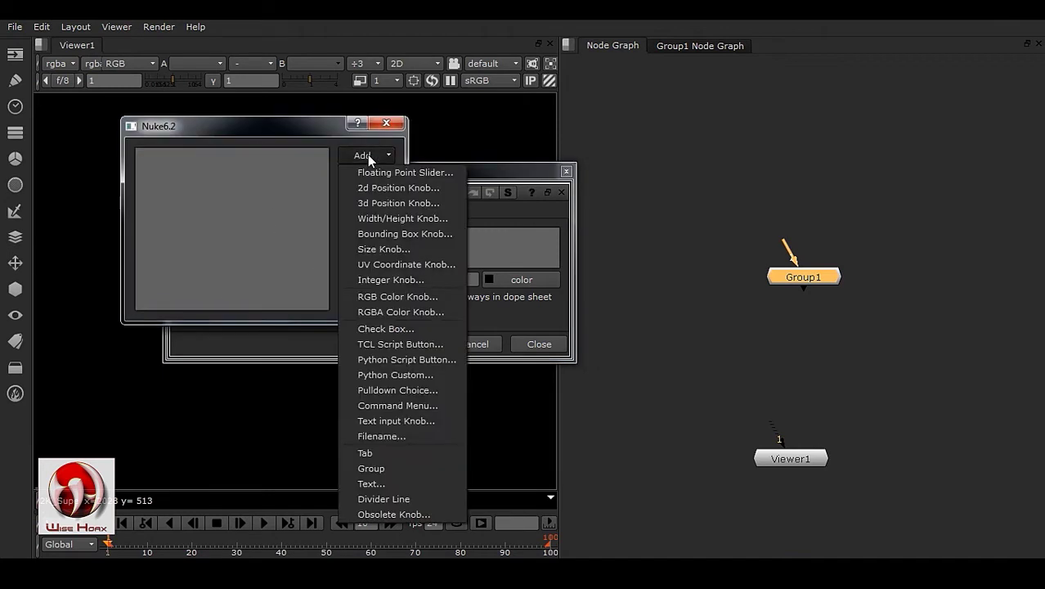
{"action": "left_click", "coordinate": [410, 175]}
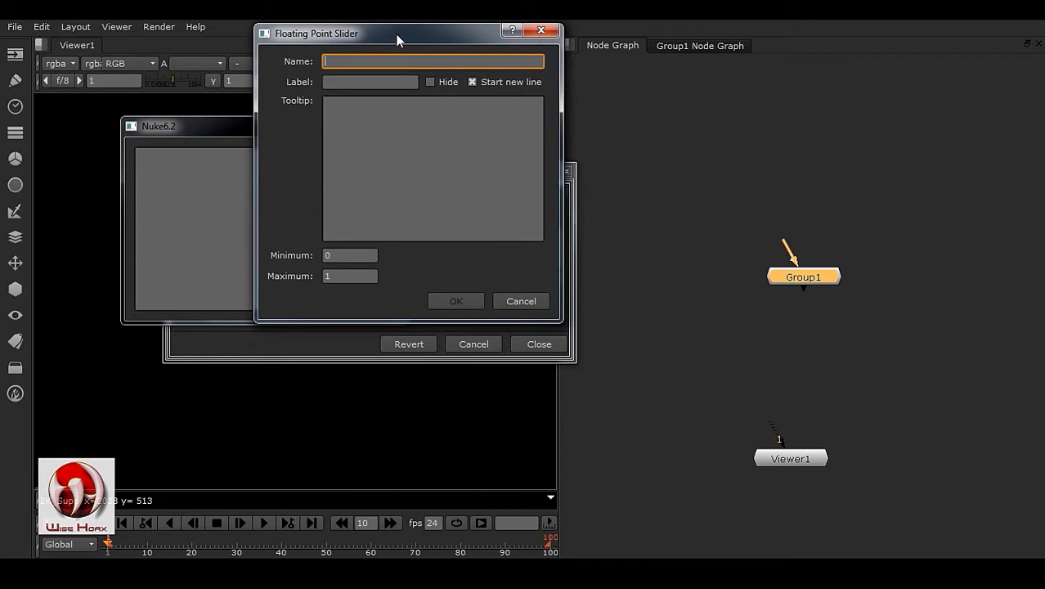
{"action": "left_click_drag", "start_coordinate": [395, 40], "coordinate": [399, 107]}
{"action": "type", "text": "Offset"}
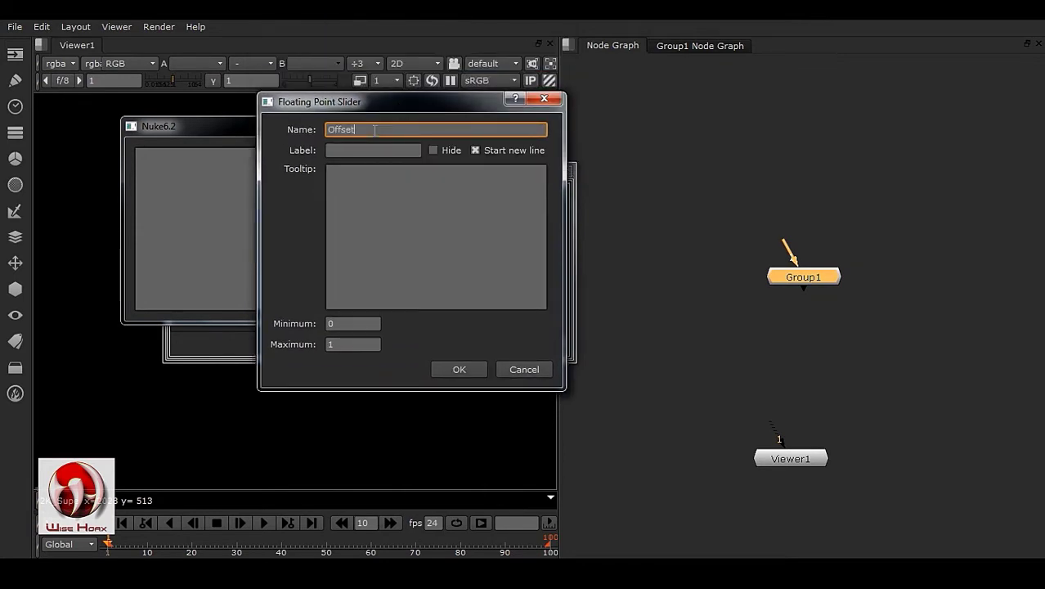
{"action": "left_click", "coordinate": [374, 153]}
{"action": "type", "text": "Offset"}
{"action": "left_click", "coordinate": [458, 368]}
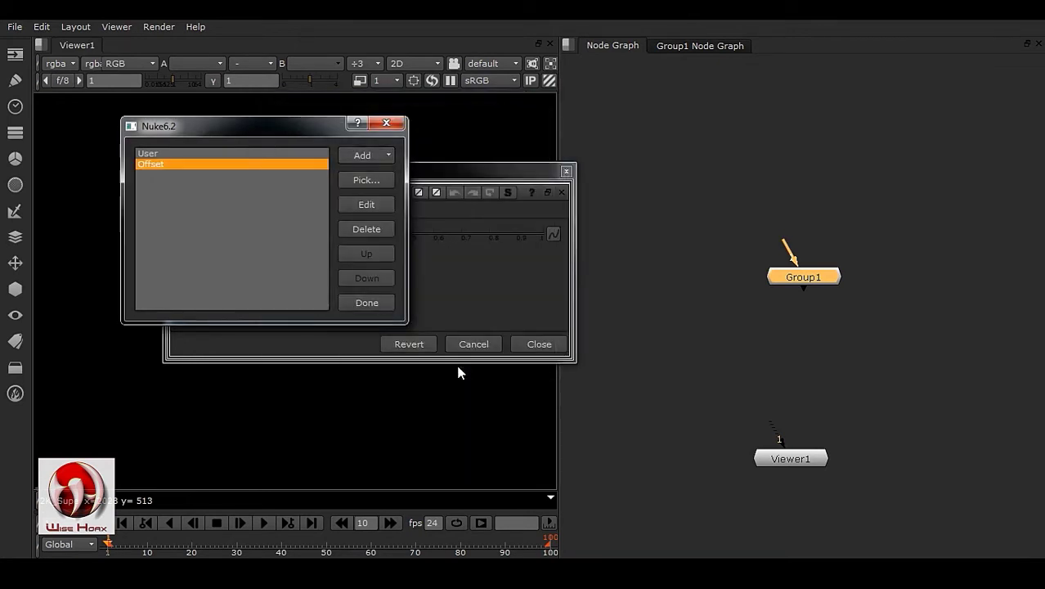
{"action": "left_click", "coordinate": [369, 300]}
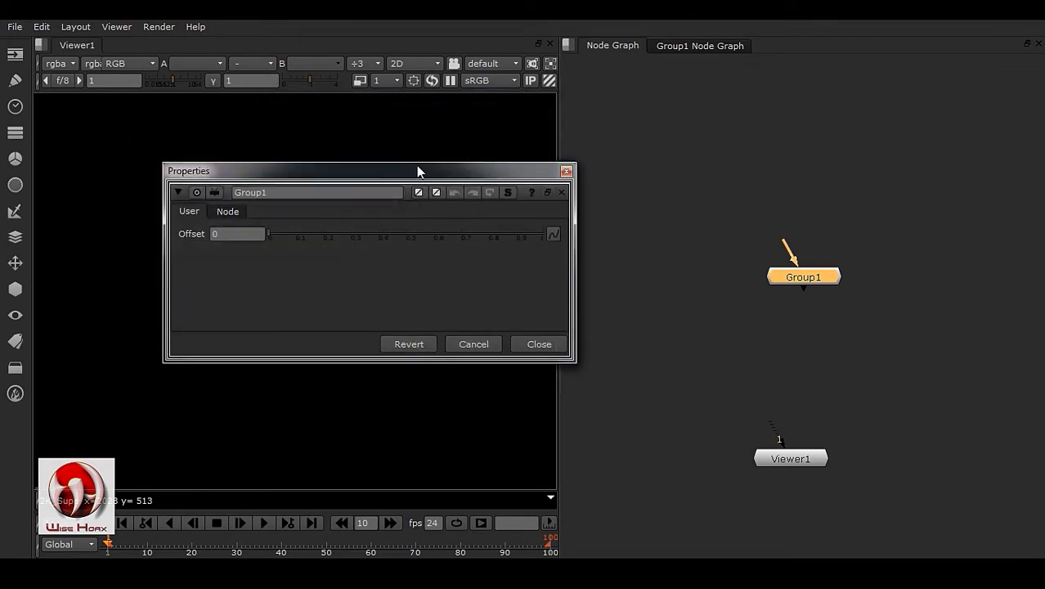
- Open the group's internal node graph and disconnect Output1 from Input1
{"action": "left_click_drag", "start_coordinate": [417, 165], "coordinate": [460, 172]}
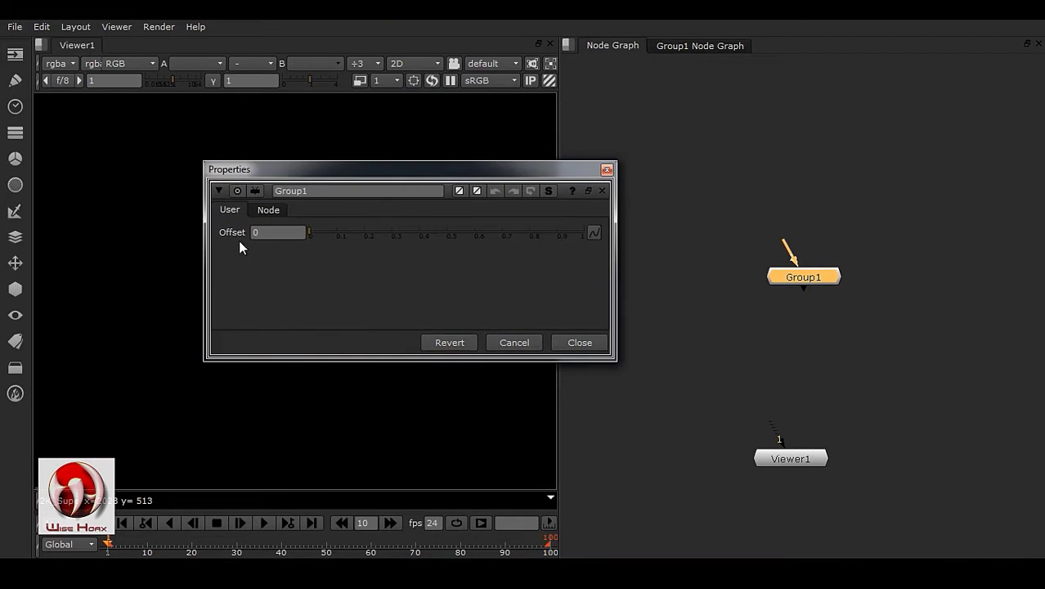
{"action": "left_click_drag", "start_coordinate": [475, 174], "coordinate": [478, 158]}
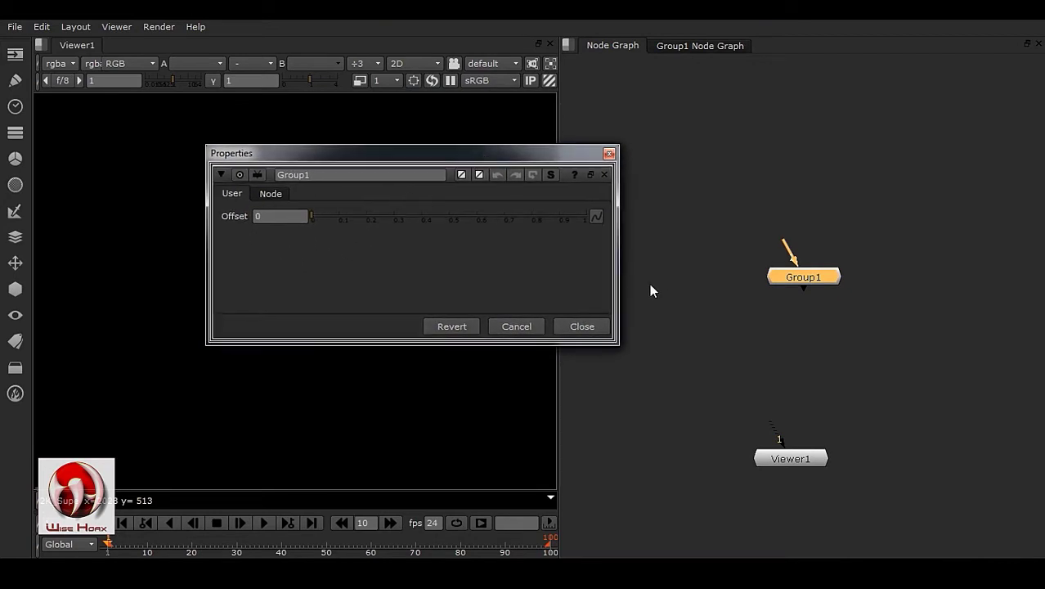
{"action": "left_click", "coordinate": [551, 175]}
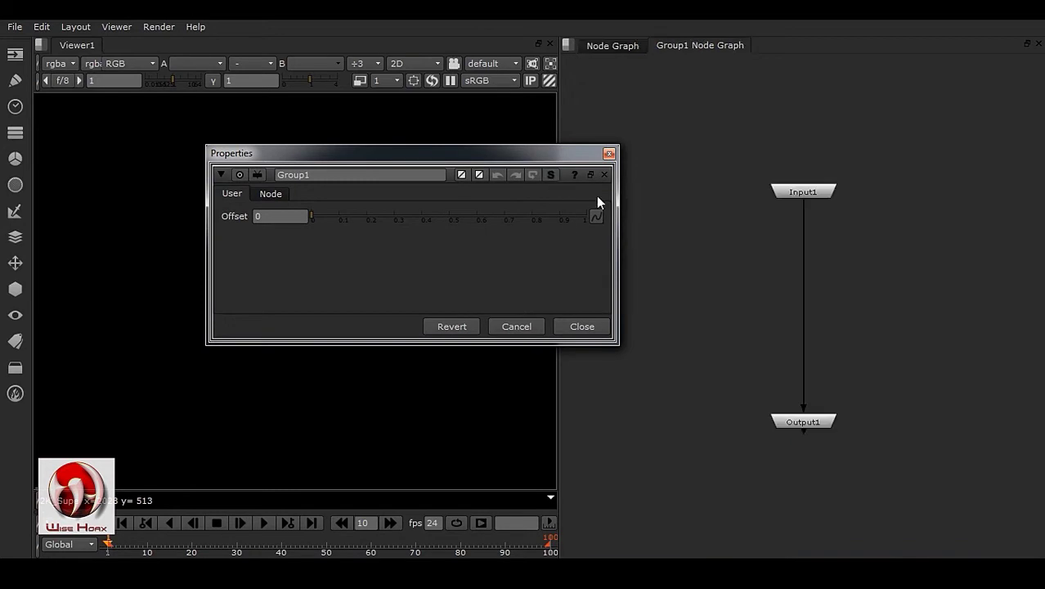
{"action": "left_click_drag", "start_coordinate": [555, 156], "coordinate": [476, 160]}
{"action": "scroll", "coordinate": [826, 266], "scroll_direction": "up", "scroll_amount": 4}
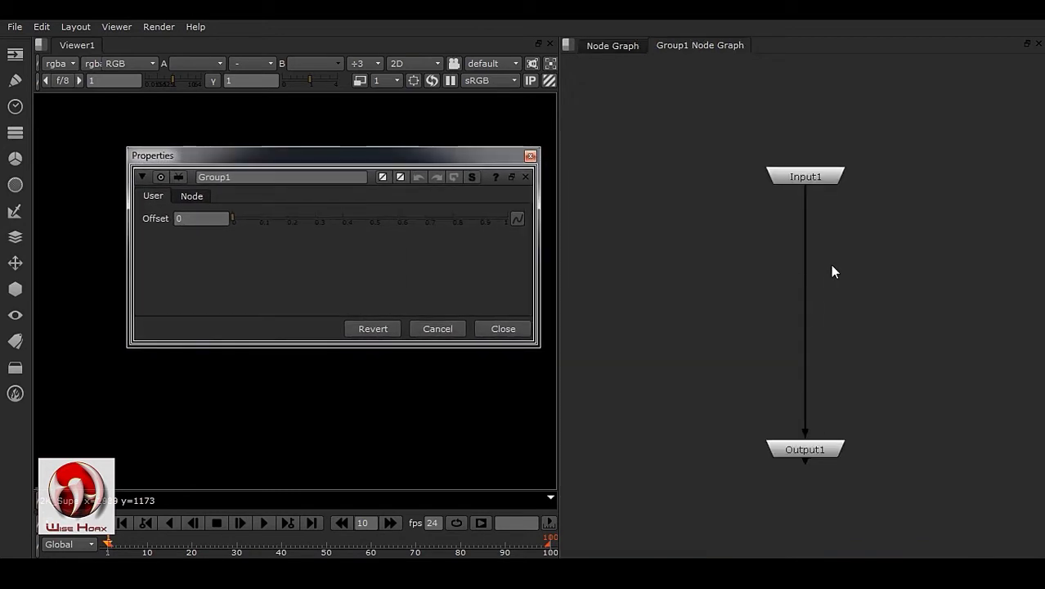
{"action": "middle_click_drag", "start_coordinate": [840, 284], "coordinate": [837, 223]}
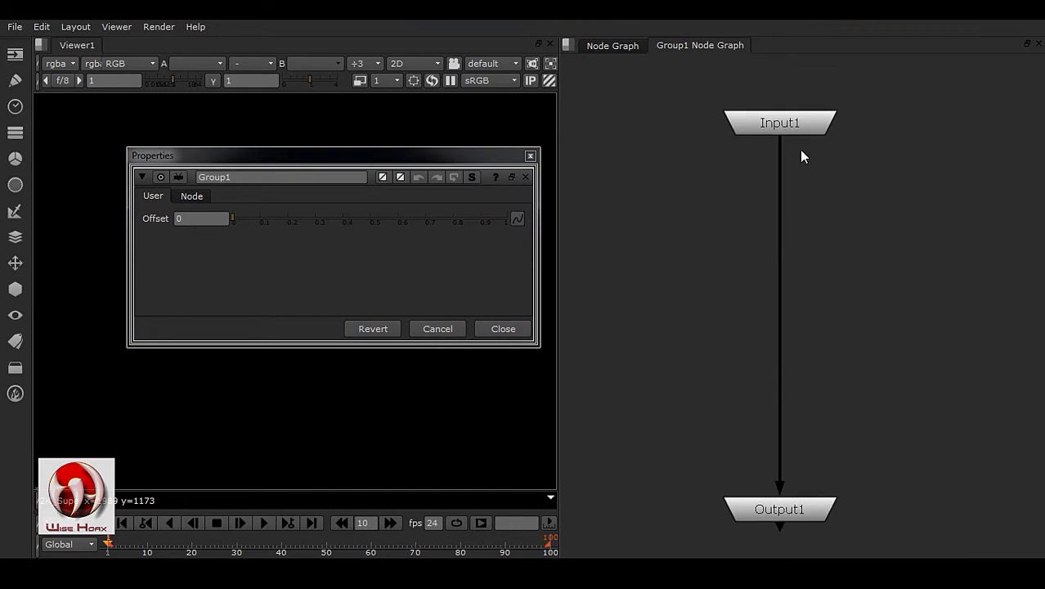
{"action": "left_click_drag", "start_coordinate": [780, 146], "coordinate": [871, 300]}
{"action": "middle_click_drag", "start_coordinate": [844, 271], "coordinate": [807, 268]}
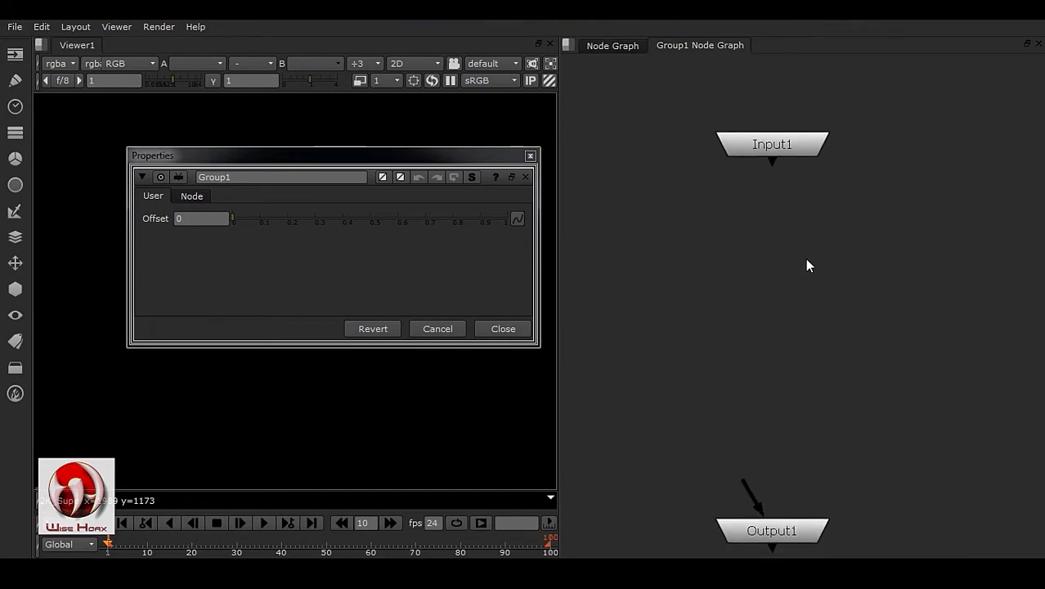
- Add an IDistort node inside the group and connect its input to Input1
{"action": "key", "text": "Tab"}
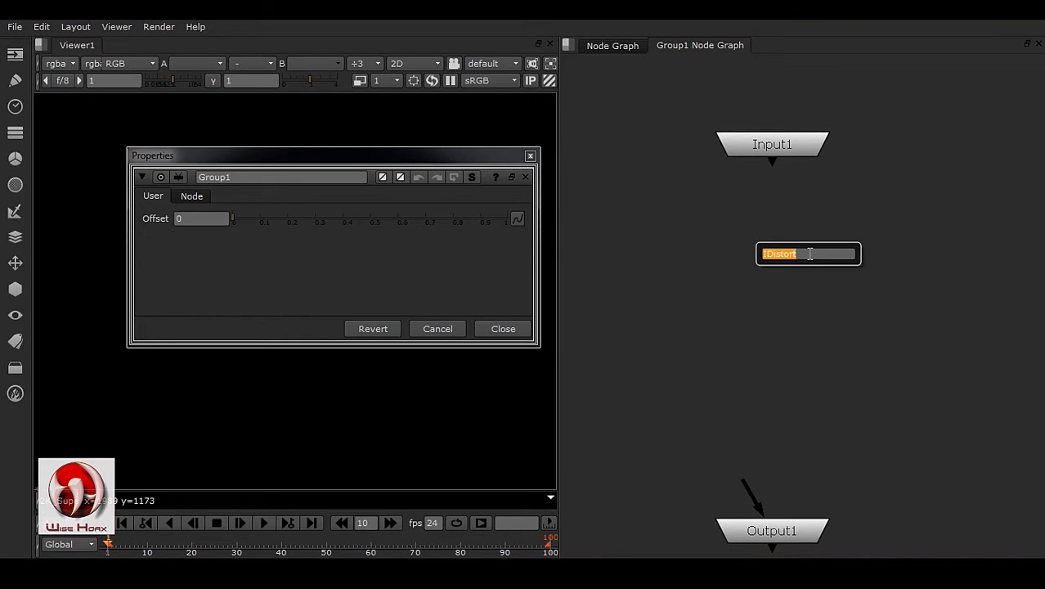
{"action": "key", "text": "Return"}
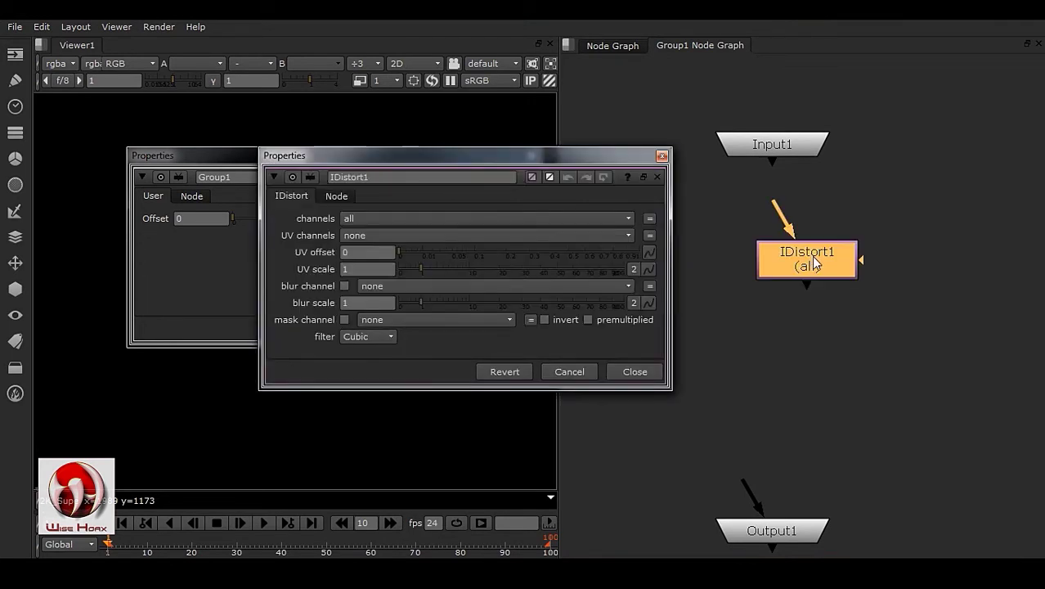
{"action": "left_click_drag", "start_coordinate": [628, 158], "coordinate": [474, 158]}
{"action": "middle_click_drag", "start_coordinate": [832, 358], "coordinate": [882, 352]}
{"action": "left_click_drag", "start_coordinate": [869, 257], "coordinate": [709, 304]}
{"action": "left_click_drag", "start_coordinate": [669, 247], "coordinate": [812, 144]}
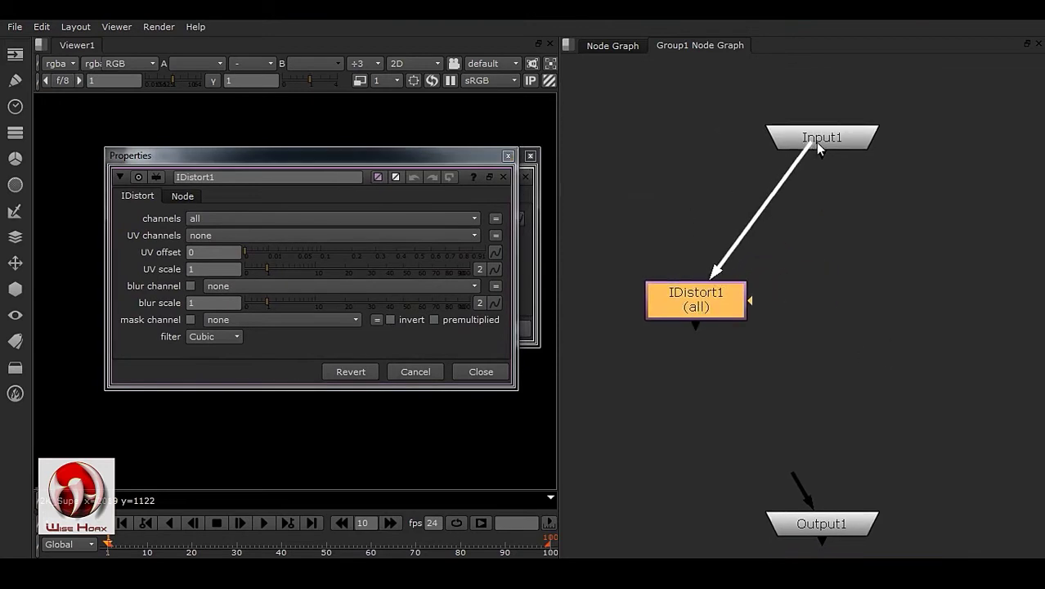
{"action": "left_click_drag", "start_coordinate": [696, 312], "coordinate": [683, 285]}
- Set the IDistort node's UV channels to the depth layer
{"action": "left_click_drag", "start_coordinate": [386, 156], "coordinate": [443, 157]}
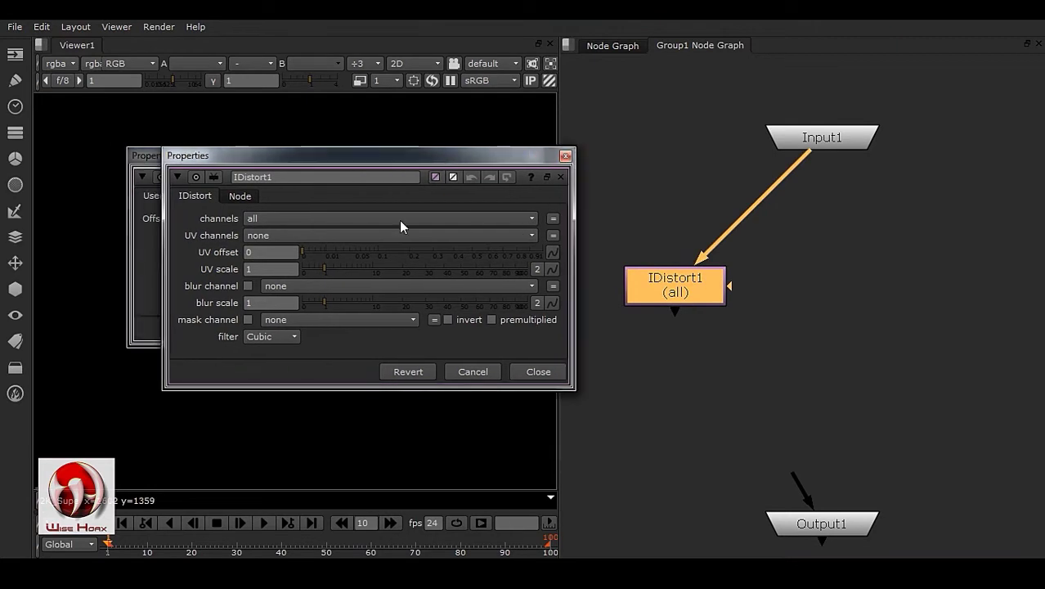
{"action": "left_click", "coordinate": [274, 234]}
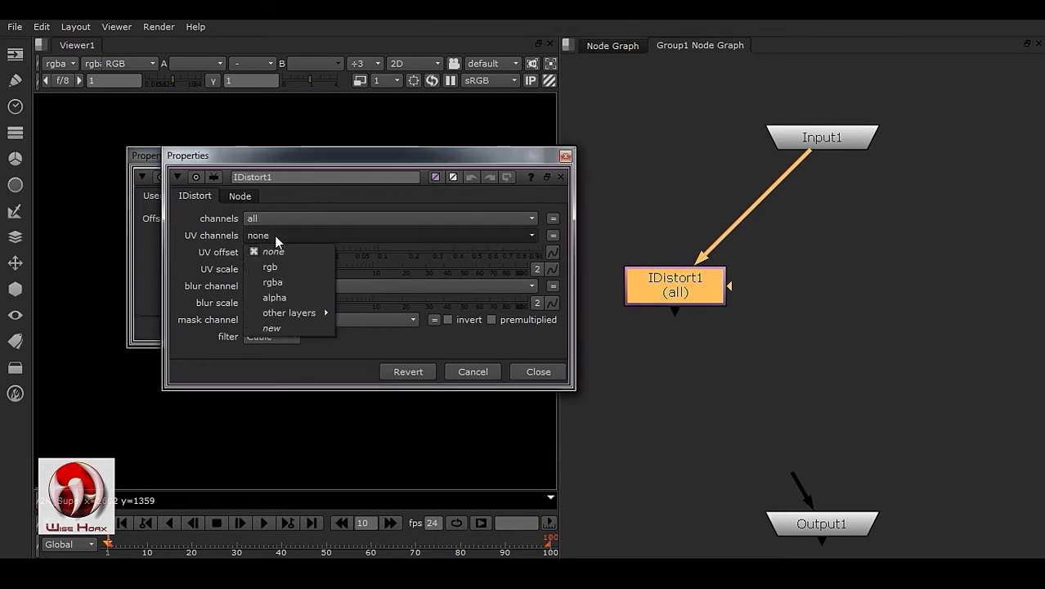
{"action": "mouse_move", "coordinate": [284, 314]}
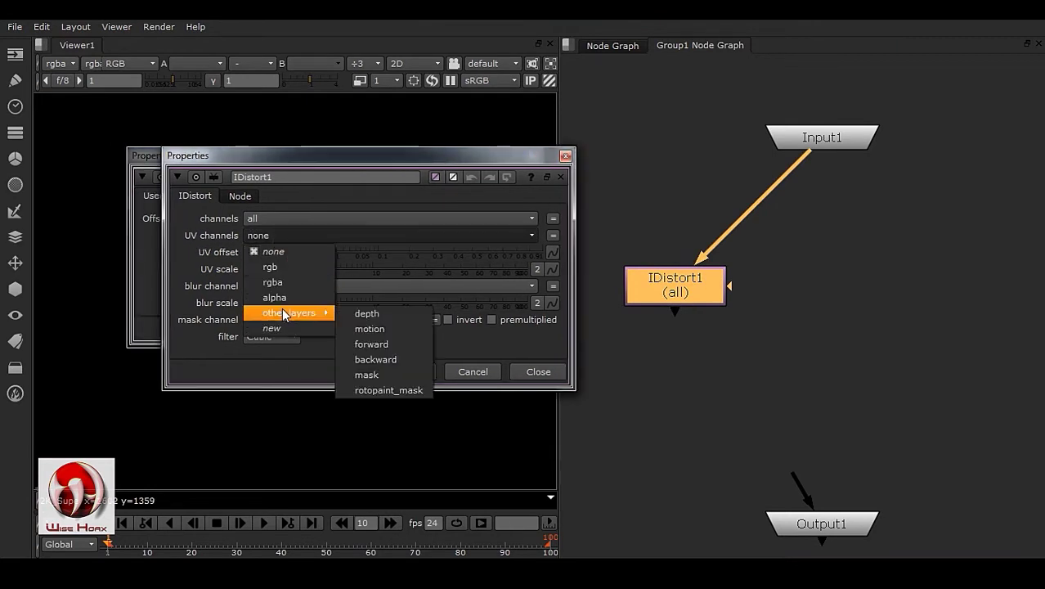
{"action": "left_click", "coordinate": [396, 311]}
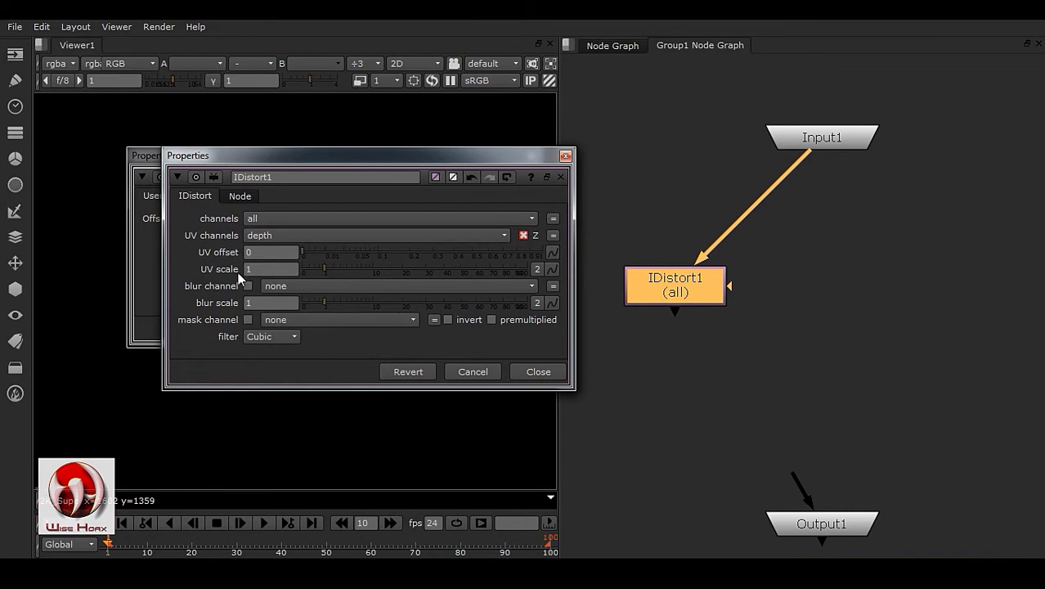
- Link the IDistort node's UV scale to the group's Offset knob
{"action": "left_click_drag", "start_coordinate": [372, 160], "coordinate": [803, 152]}
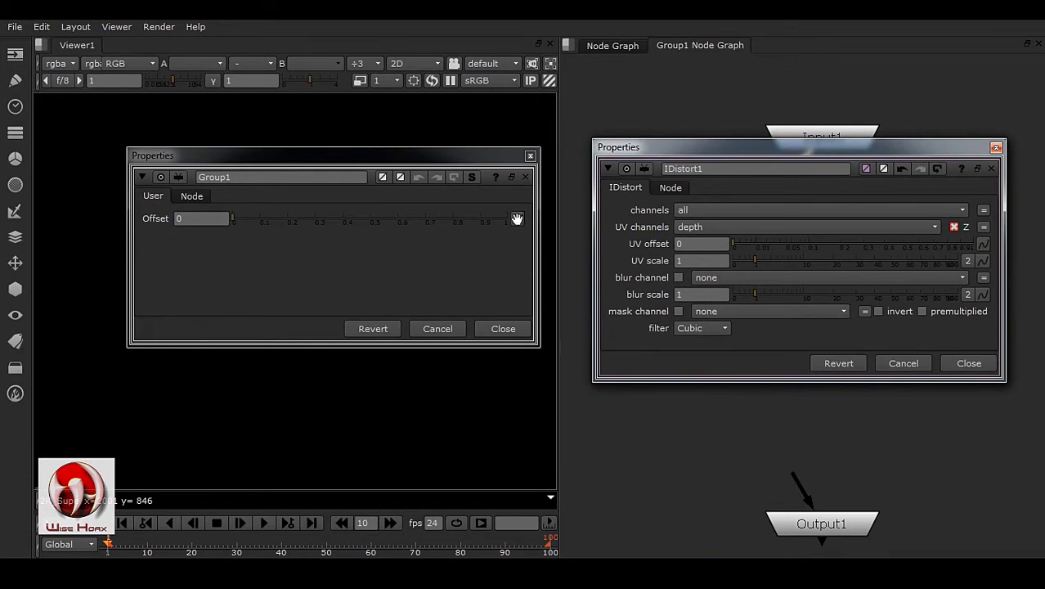
{"action": "left_click_drag", "start_coordinate": [517, 218], "coordinate": [708, 260]}
{"action": "left_click_drag", "start_coordinate": [720, 155], "coordinate": [327, 207]}
{"action": "scroll", "coordinate": [726, 323], "scroll_direction": "up", "scroll_amount": 10}
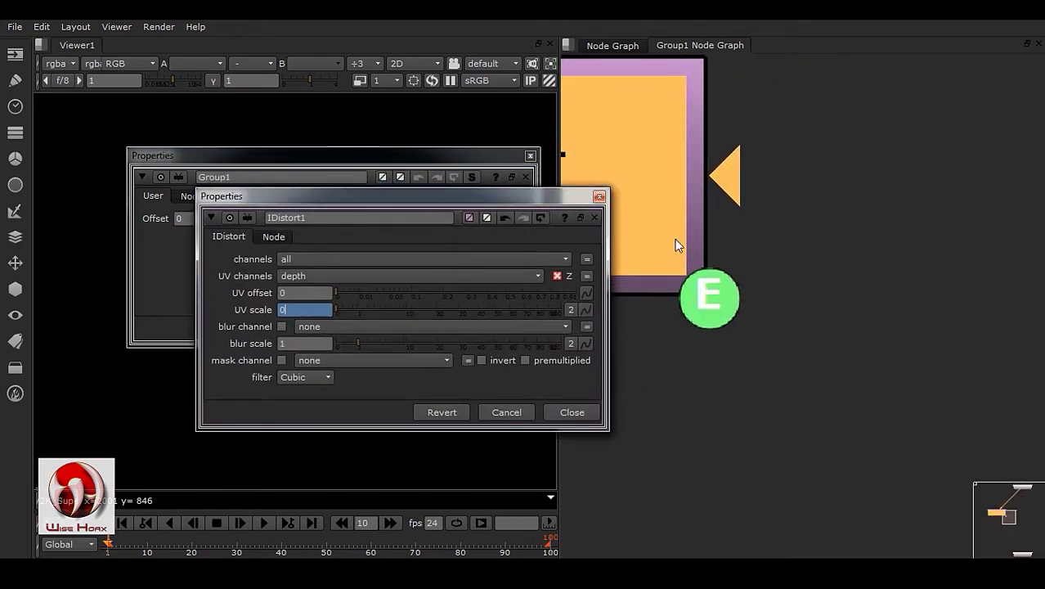
{"action": "key", "text": "f"}
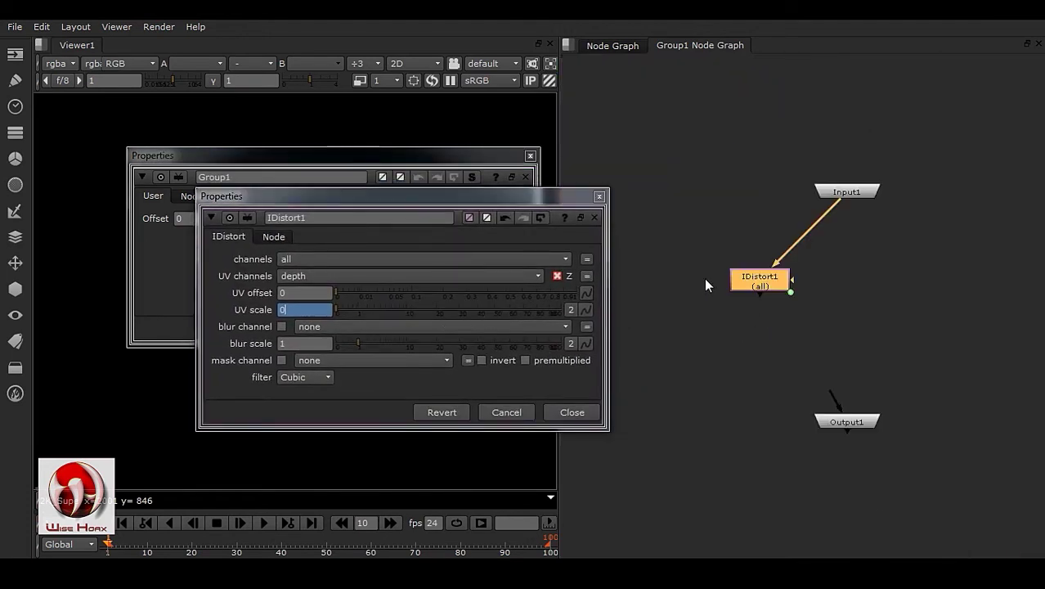
- Change the UV scale expression to (parent.Offset)/2 so it uses half the group's offset
{"action": "right_click", "coordinate": [308, 309]}
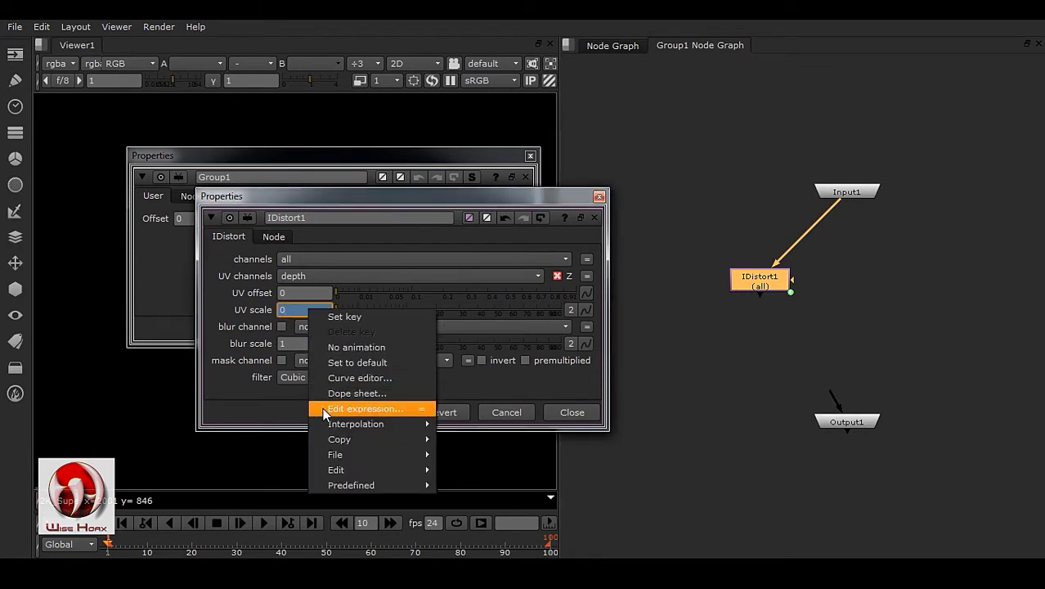
{"action": "left_click", "coordinate": [366, 407]}
{"action": "left_click_drag", "start_coordinate": [444, 361], "coordinate": [563, 288]}
{"action": "left_click", "coordinate": [481, 324]}
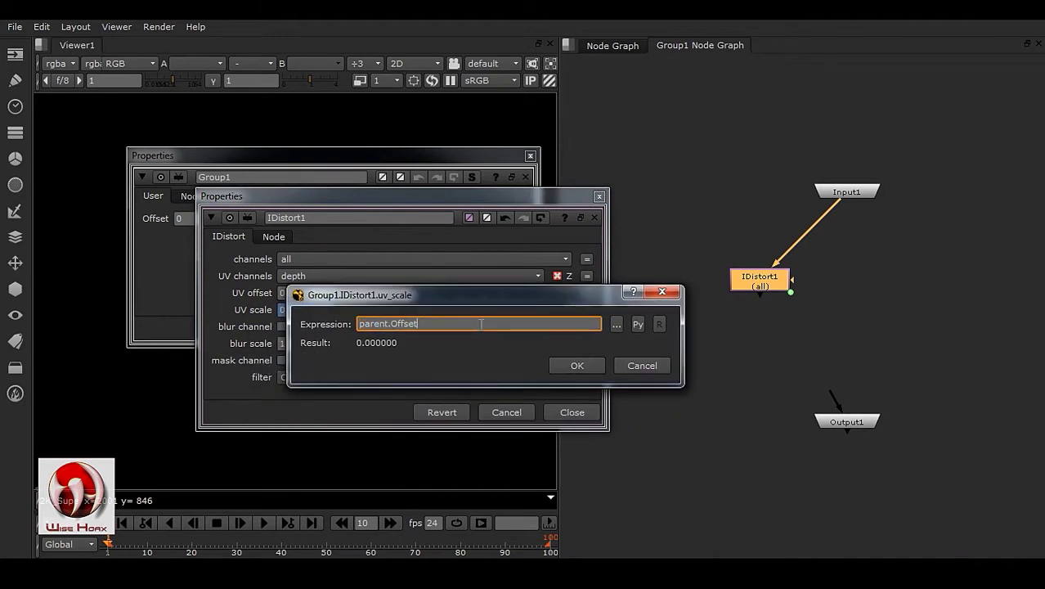
{"action": "type", "text": ")"}
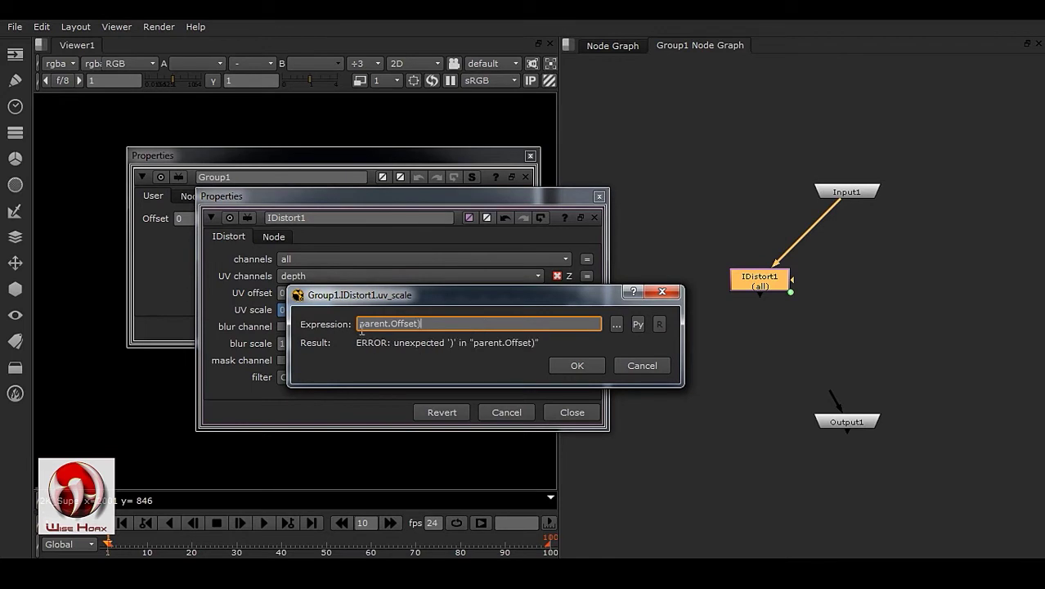
{"action": "key", "text": "Home"}
{"action": "type", "text": "("}
{"action": "left_click", "coordinate": [451, 325]}
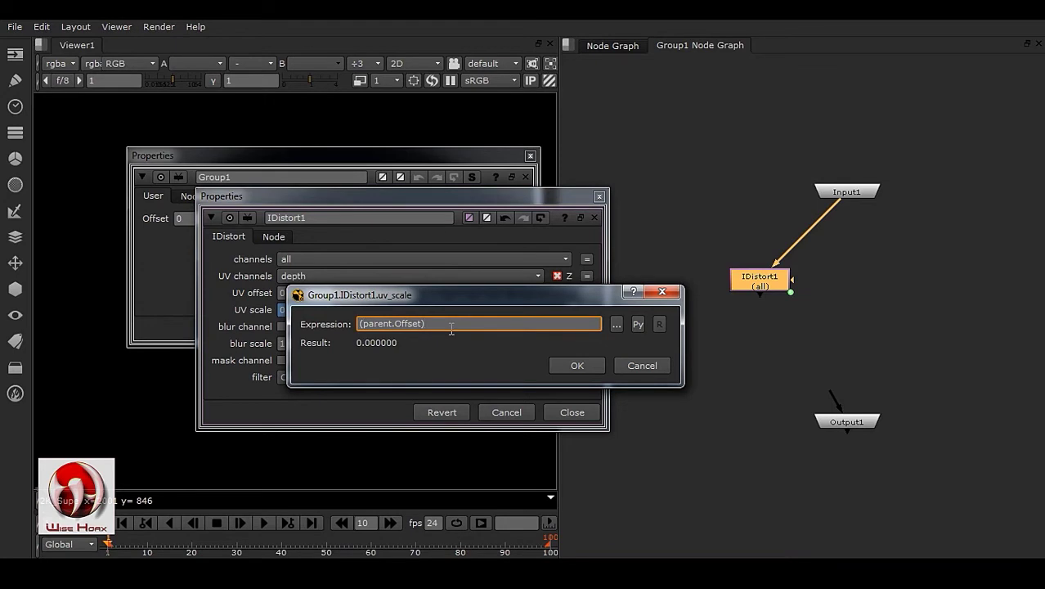
{"action": "left_click_drag", "start_coordinate": [471, 303], "coordinate": [712, 267]}
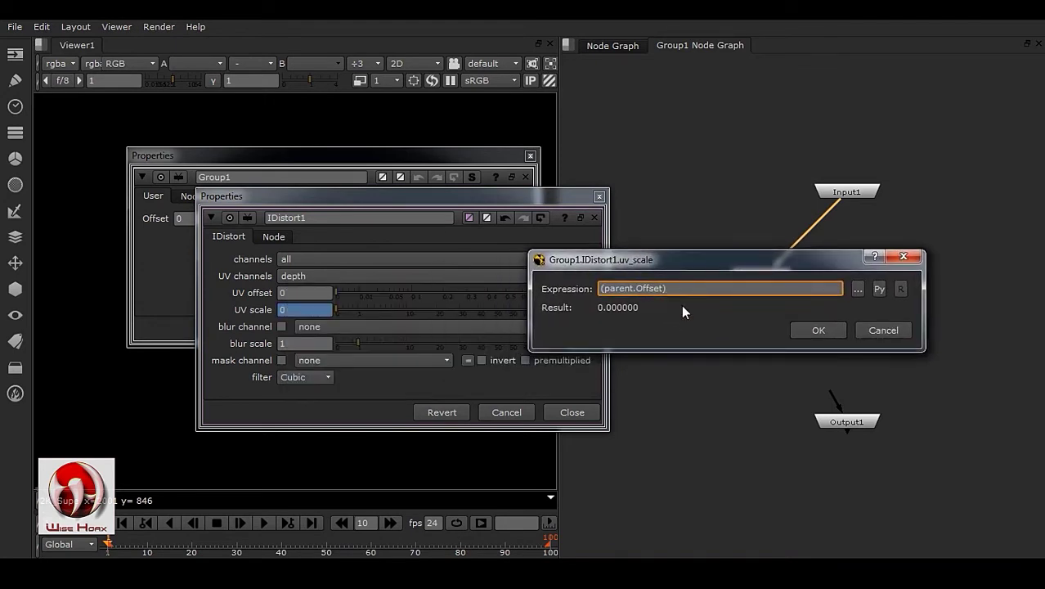
{"action": "type", "text": "/2"}
{"action": "left_click", "coordinate": [818, 329]}
- Place the IDistort properties beside the group's properties and set the group's Offset to 10
{"action": "left_click_drag", "start_coordinate": [514, 199], "coordinate": [893, 170]}
{"action": "left_click", "coordinate": [205, 219]}
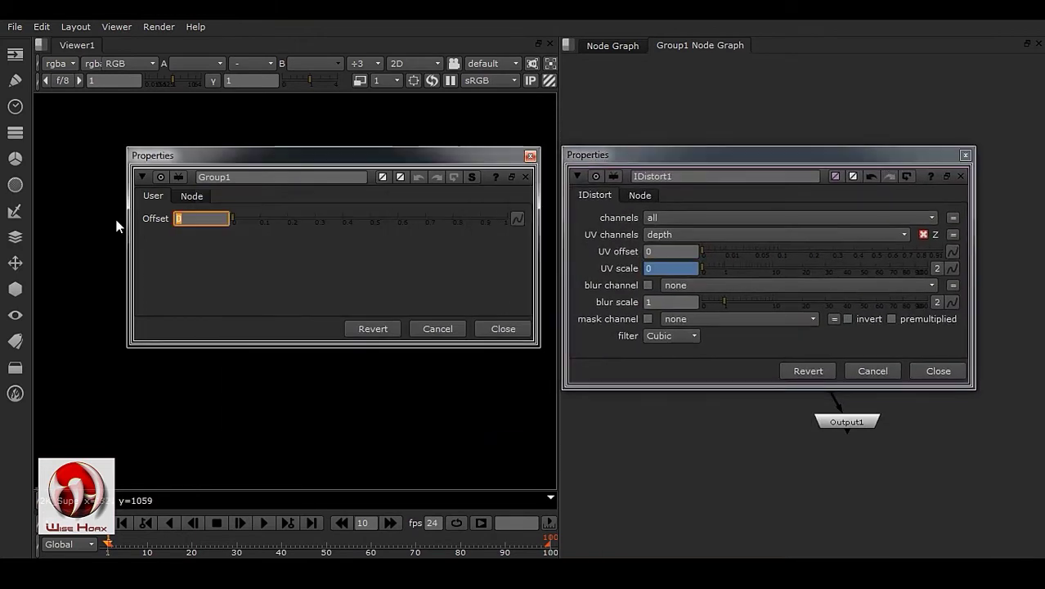
{"action": "type", "text": "10"}
{"action": "key", "text": "Return"}
- Review the IDistort node's UV scale expression against the group's Offset and close the node's properties
{"action": "right_click", "coordinate": [672, 270]}
{"action": "mouse_move", "coordinate": [701, 384]}
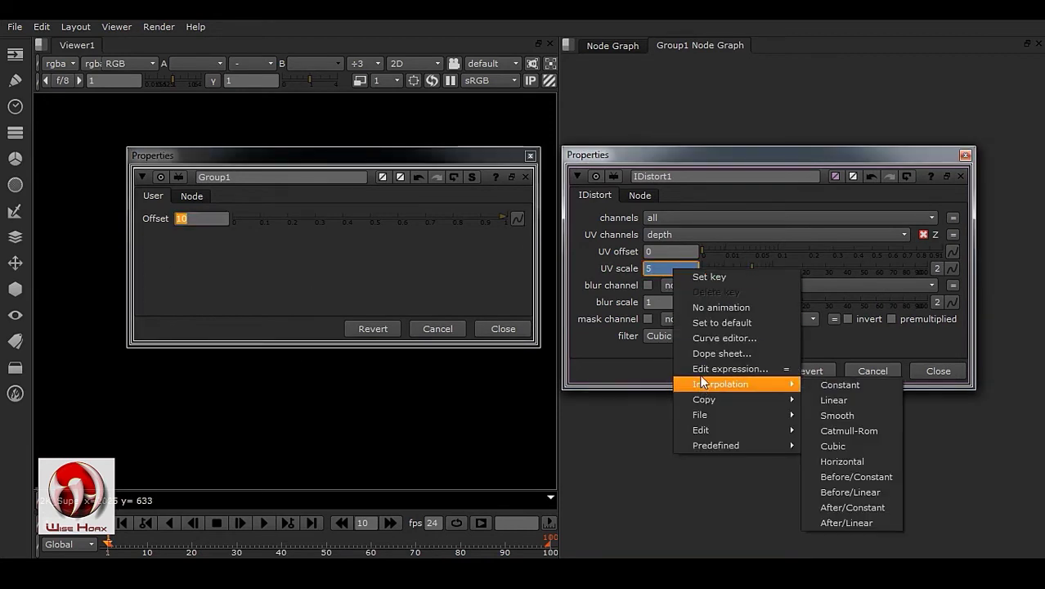
{"action": "left_click", "coordinate": [728, 369]}
{"action": "left_click", "coordinate": [623, 360]}
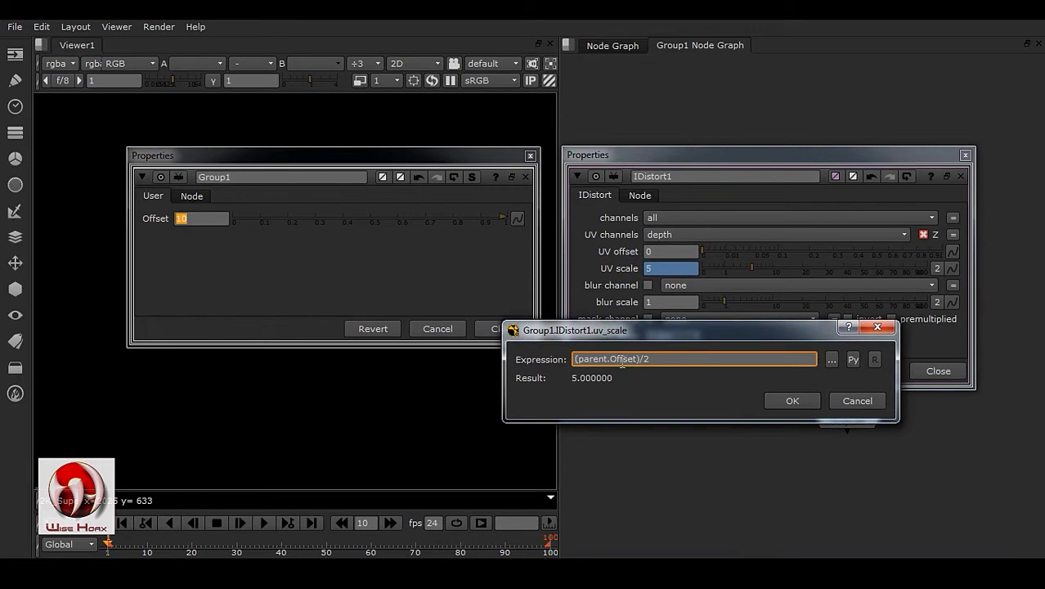
{"action": "left_click", "coordinate": [200, 219]}
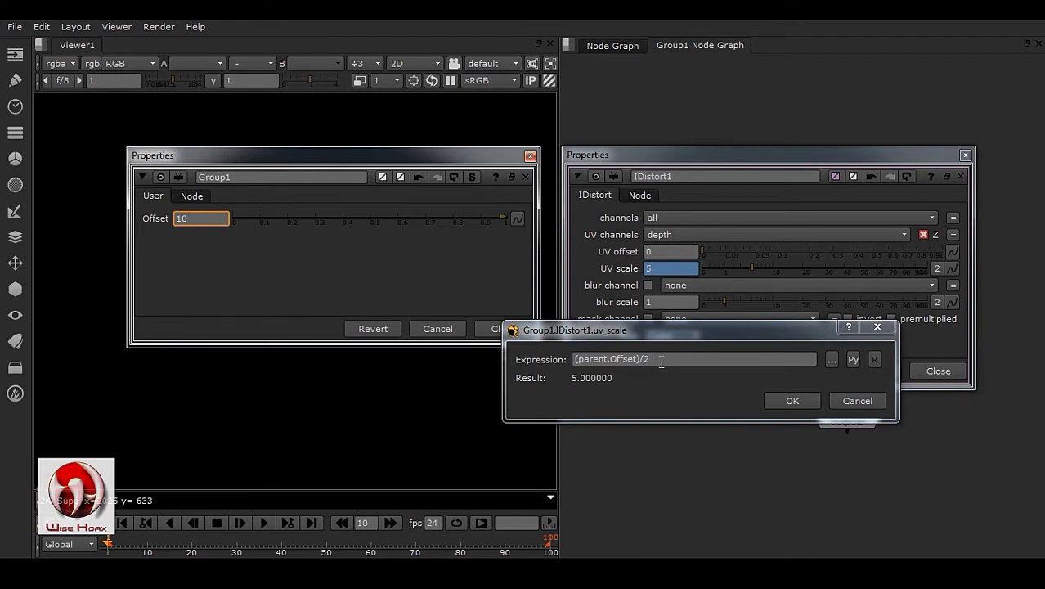
{"action": "left_click", "coordinate": [792, 400]}
{"action": "left_click", "coordinate": [949, 374]}
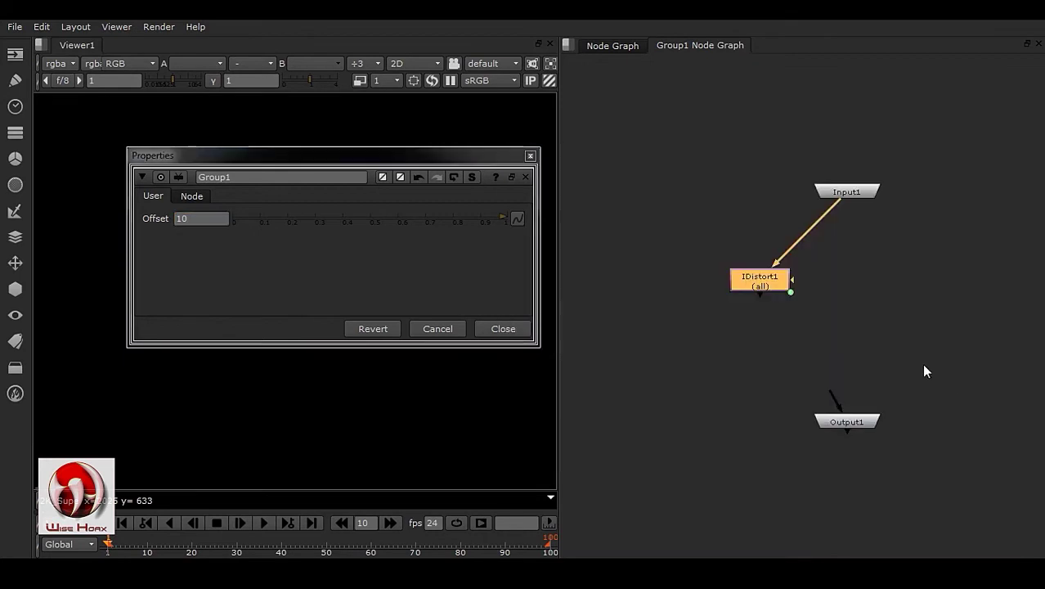
- Duplicate the IDistort node, place the copy beside the original and connect its input to Input1
{"action": "key", "text": "ctrl+c"}
{"action": "key", "text": "ctrl+v"}
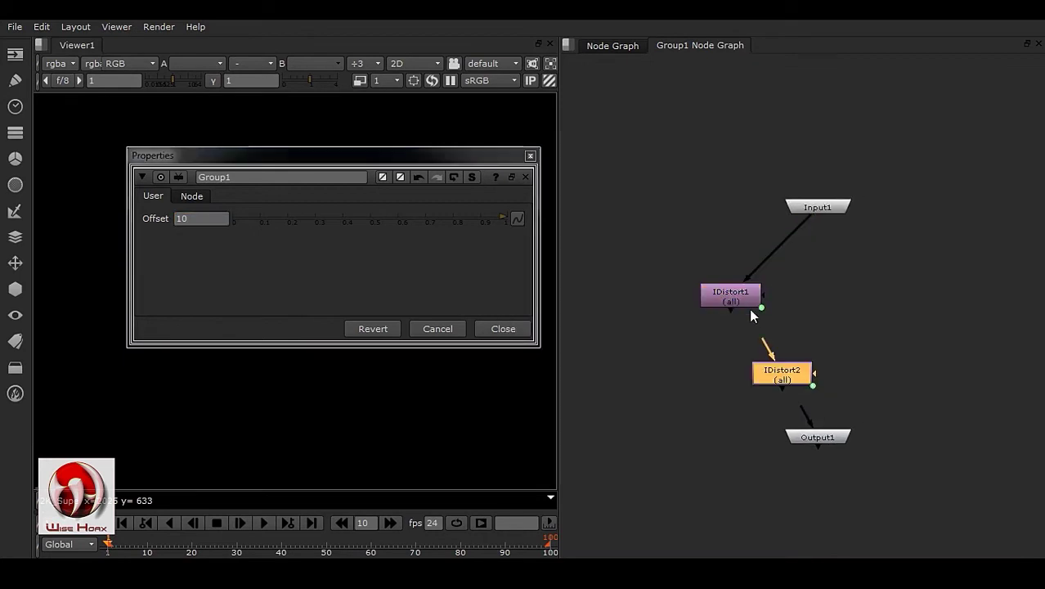
{"action": "left_click_drag", "start_coordinate": [782, 374], "coordinate": [882, 291]}
{"action": "scroll", "coordinate": [840, 339], "scroll_direction": "up", "scroll_amount": 2}
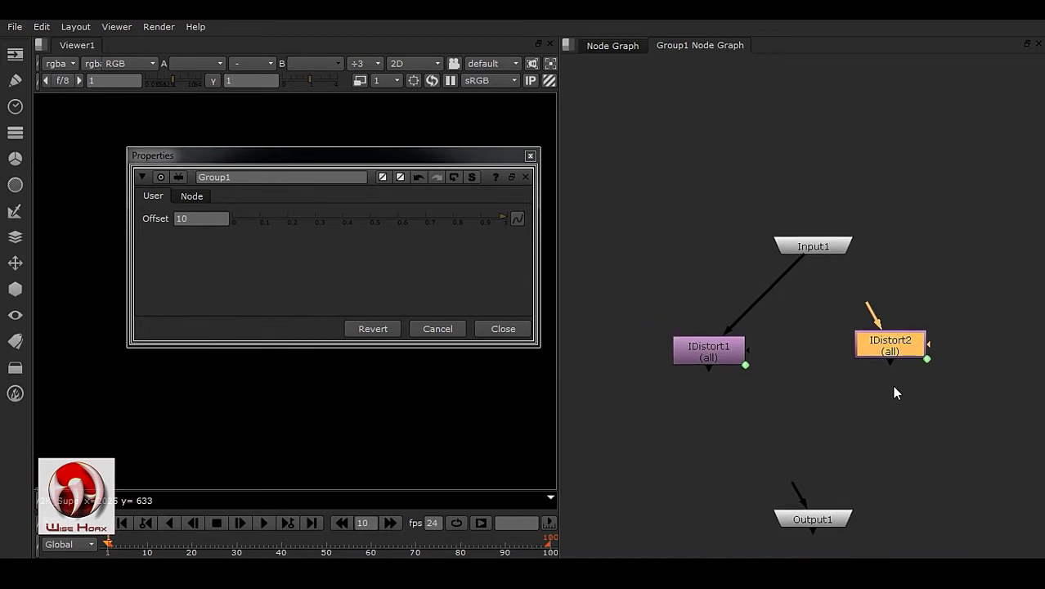
{"action": "scroll", "coordinate": [883, 366], "scroll_direction": "up", "scroll_amount": 3}
{"action": "left_click_drag", "start_coordinate": [879, 278], "coordinate": [786, 181]}
{"action": "left_click_drag", "start_coordinate": [922, 341], "coordinate": [943, 335]}
{"action": "left_click", "coordinate": [915, 384]}
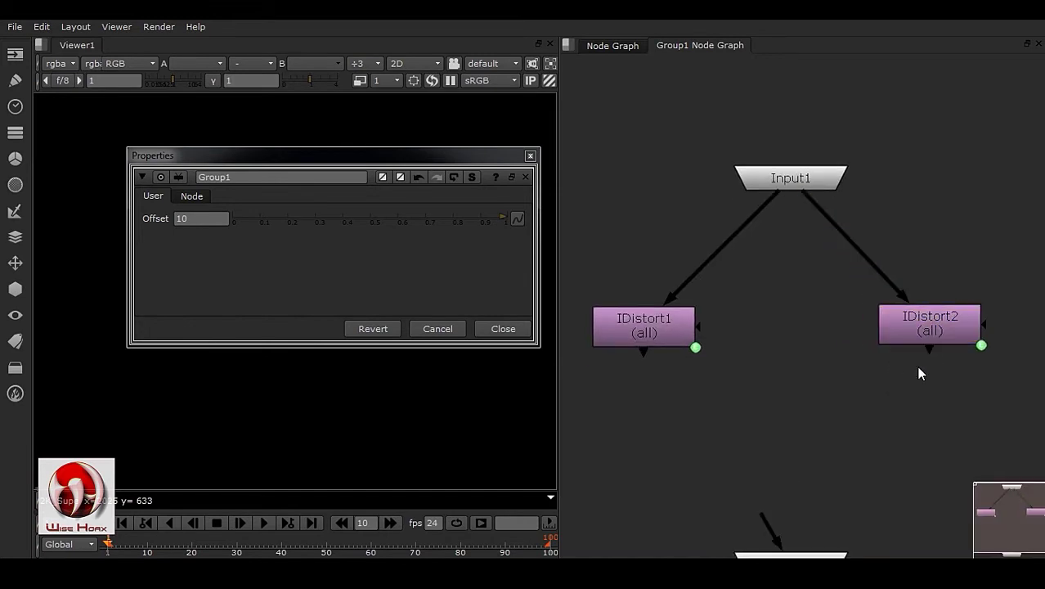
- Change the duplicated IDistort node's UV scale expression to (parent.Offset)/2*-1
{"action": "double_click", "coordinate": [925, 333]}
{"action": "left_click_drag", "start_coordinate": [724, 243], "coordinate": [680, 190]}
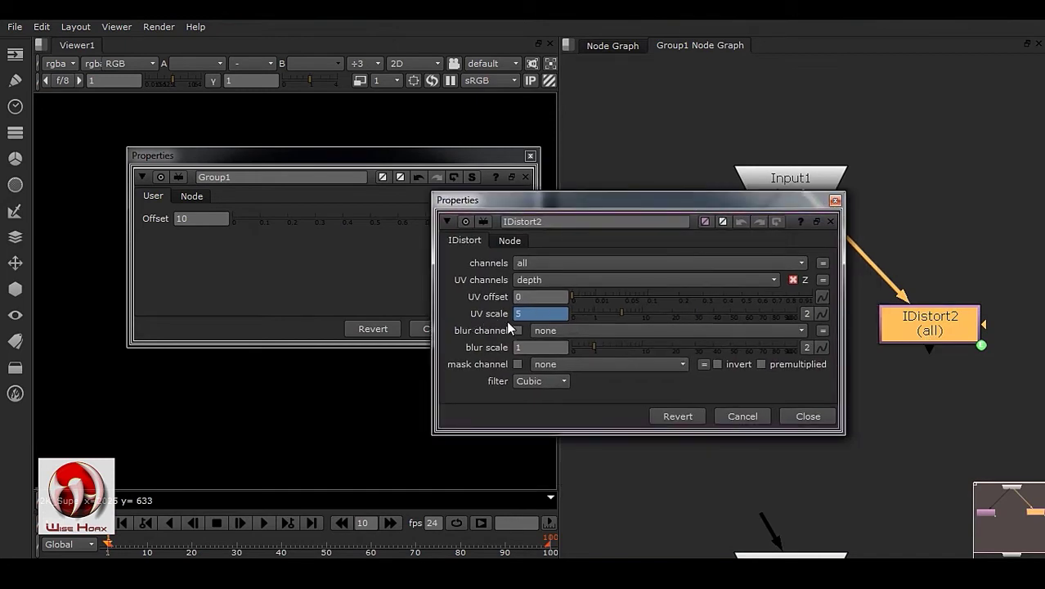
{"action": "right_click", "coordinate": [536, 313]}
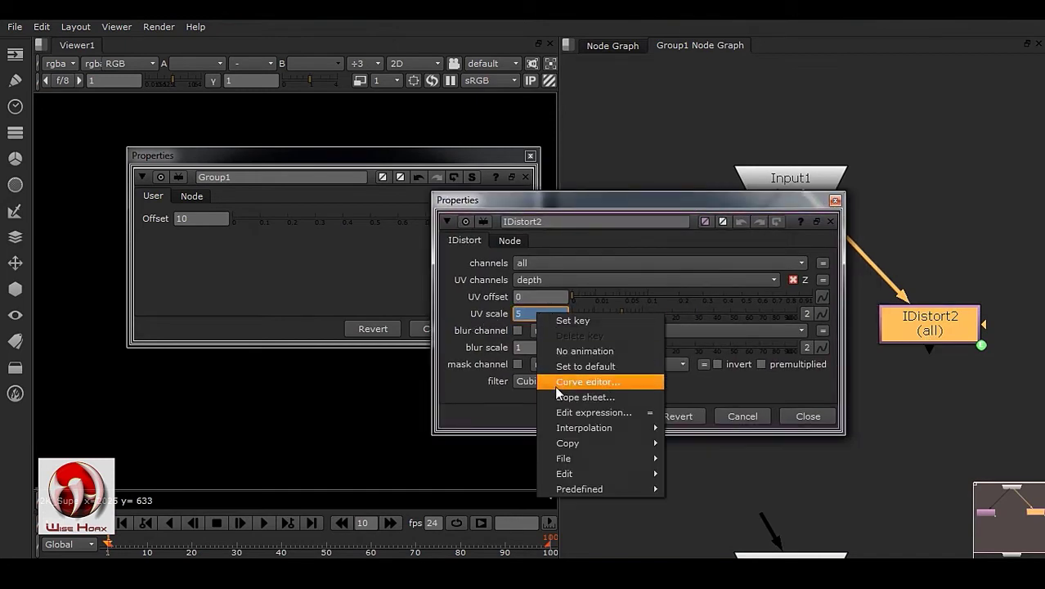
{"action": "left_click", "coordinate": [617, 412]}
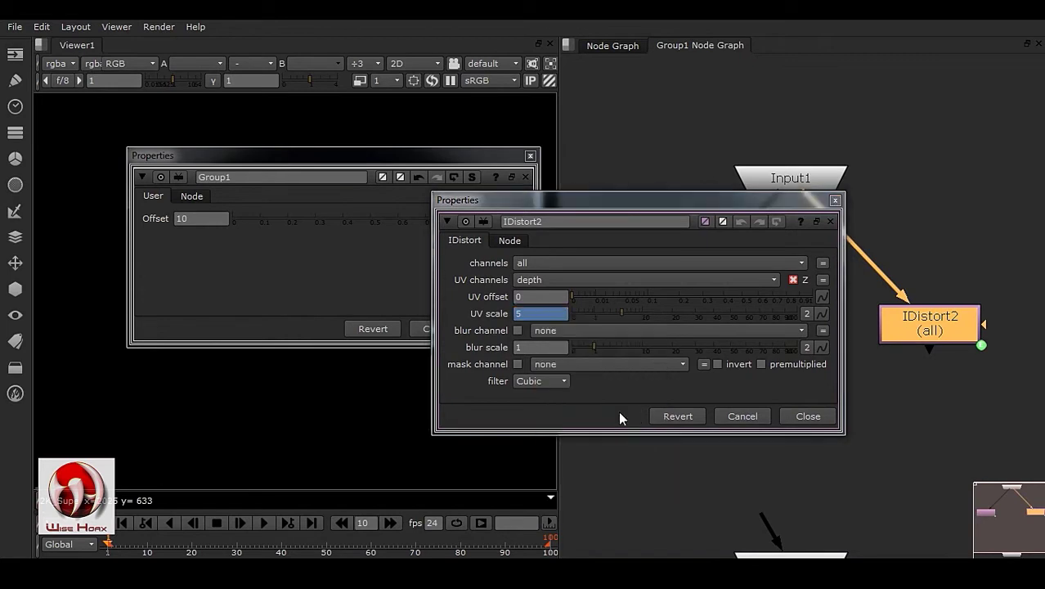
{"action": "left_click_drag", "start_coordinate": [566, 371], "coordinate": [519, 362]}
{"action": "left_click", "coordinate": [552, 392]}
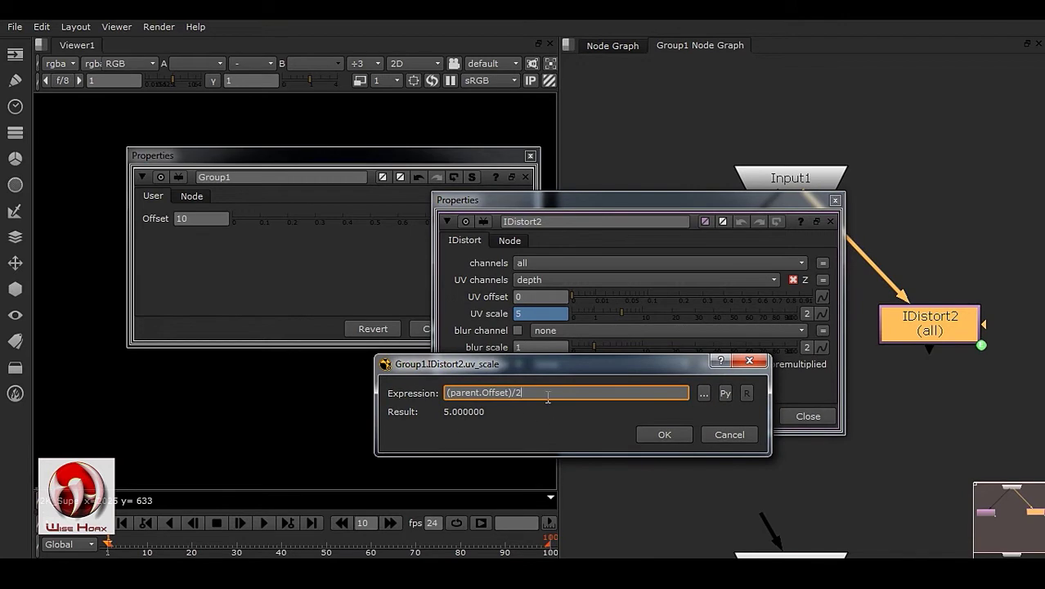
{"action": "type", "text": "*"}
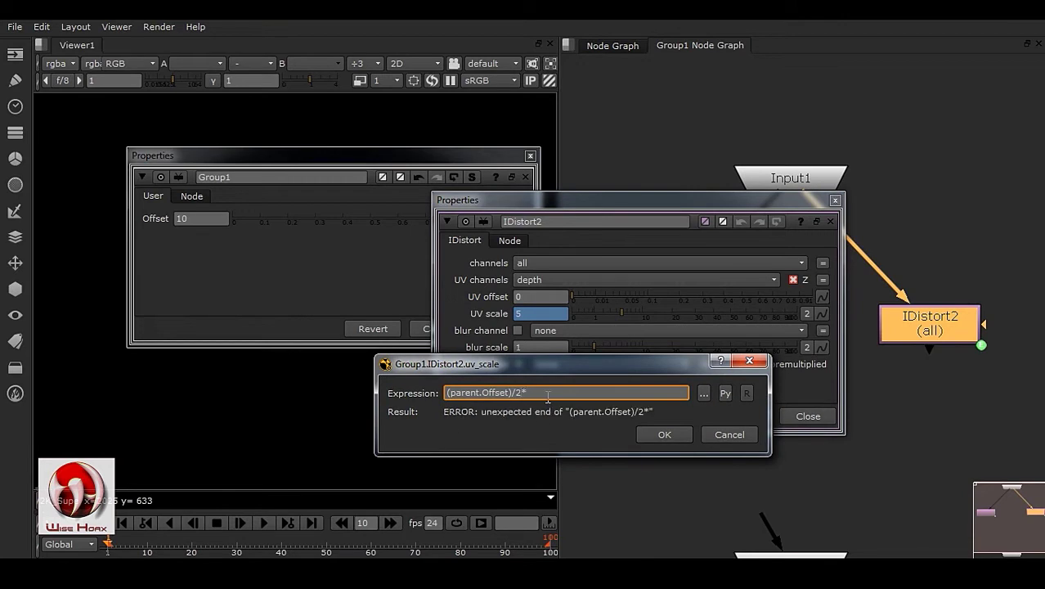
{"action": "type", "text": "-1"}
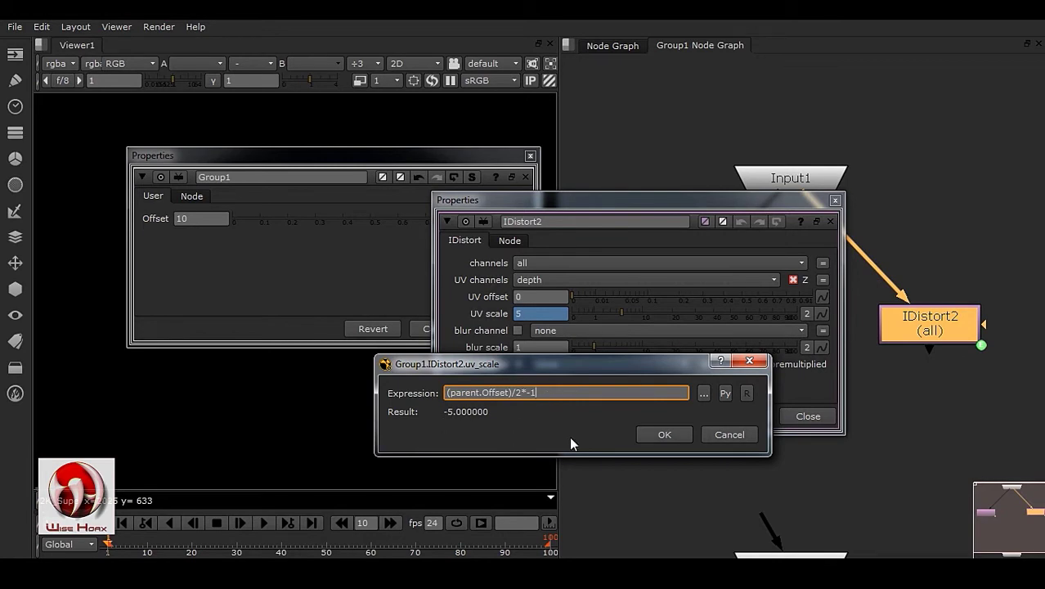
{"action": "left_click", "coordinate": [665, 434]}
- Set the group's Offset to 50 and place the duplicated IDistort's properties beside the group's
{"action": "left_click", "coordinate": [193, 218]}
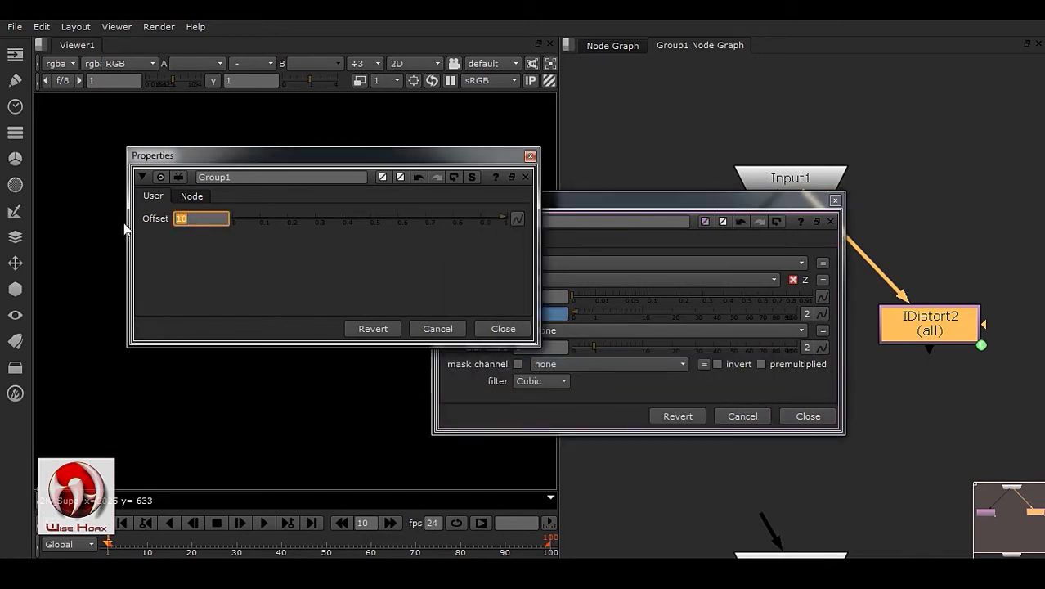
{"action": "type", "text": "50"}
{"action": "key", "text": "Return"}
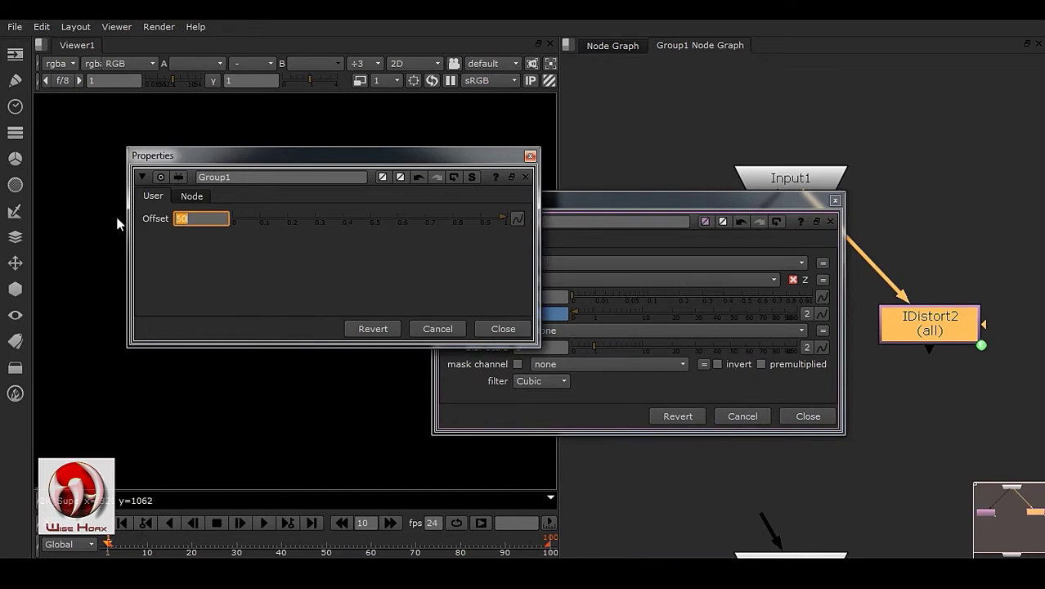
{"action": "left_click_drag", "start_coordinate": [585, 196], "coordinate": [712, 198]}
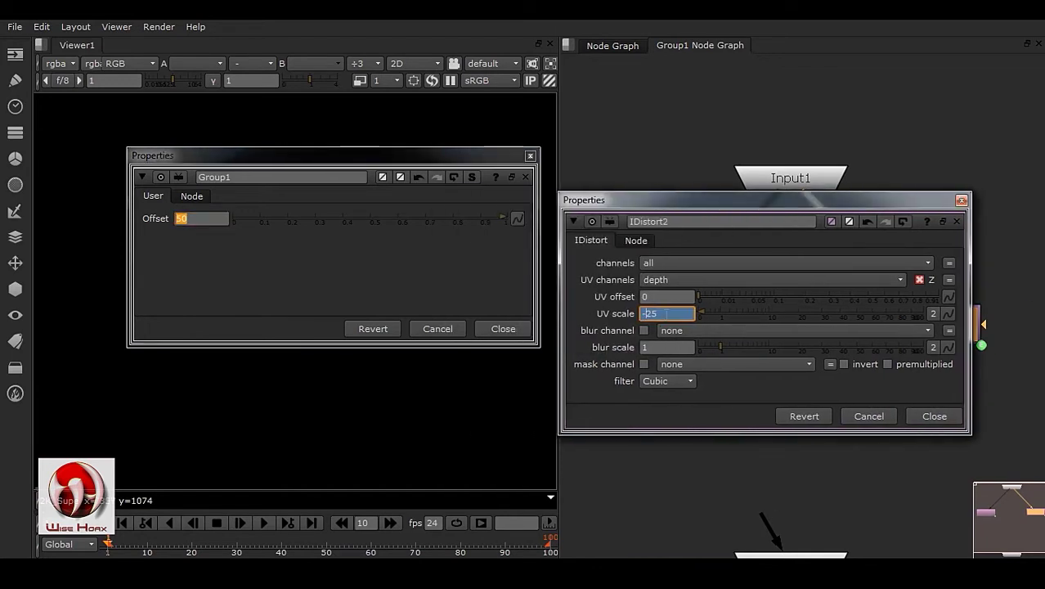
- Close the duplicate's properties, check the original IDistort node's UV scale and close its properties too
{"action": "left_click", "coordinate": [933, 418]}
{"action": "left_click", "coordinate": [663, 335]}
{"action": "double_click", "coordinate": [662, 335]}
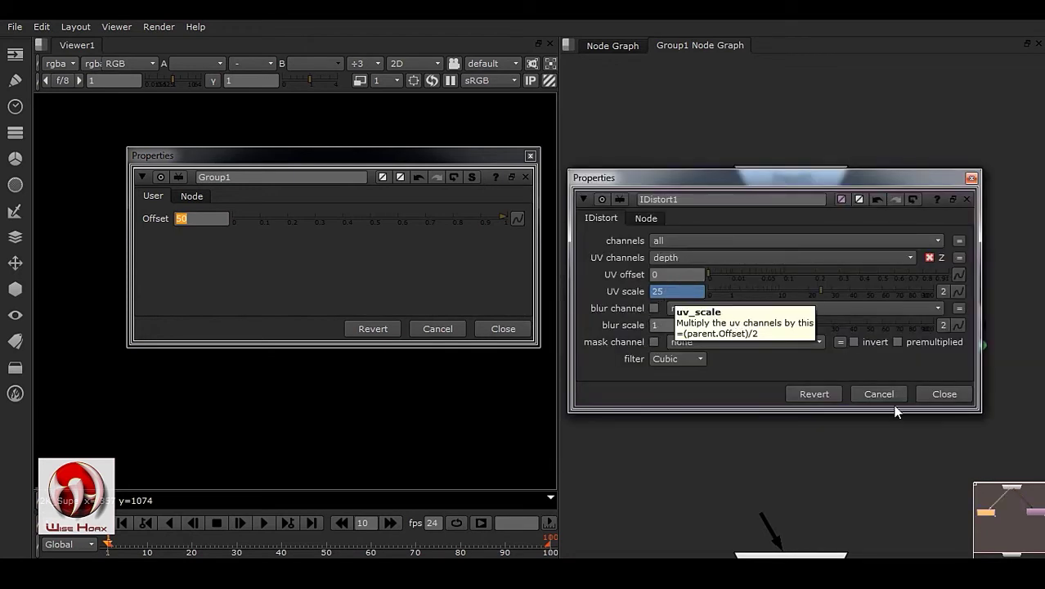
{"action": "left_click", "coordinate": [943, 394]}
{"action": "key", "text": "f"}
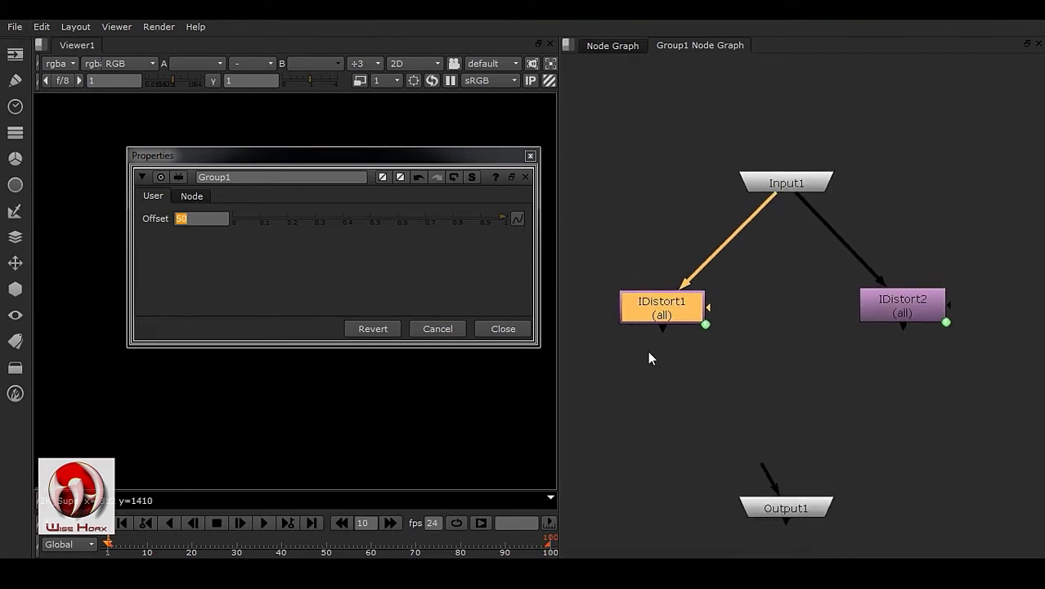
- Set up the project's views for stereo in the project settings
{"action": "left_click", "coordinate": [41, 26]}
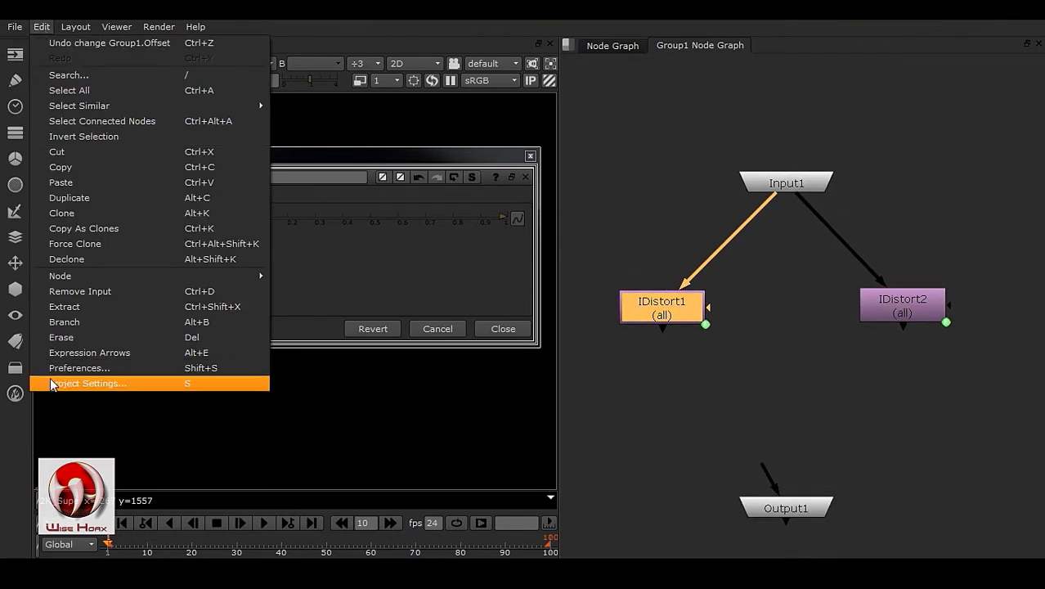
{"action": "left_click", "coordinate": [85, 383]}
{"action": "left_click_drag", "start_coordinate": [242, 91], "coordinate": [554, 91]}
{"action": "left_click", "coordinate": [469, 108]}
{"action": "scroll", "coordinate": [515, 282], "scroll_direction": "down", "scroll_amount": 2}
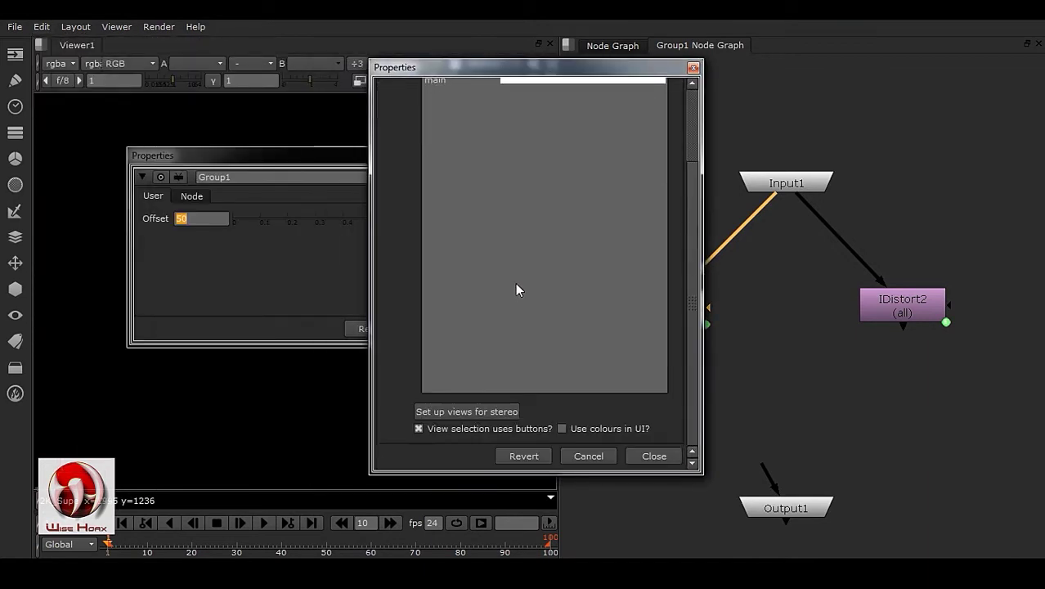
{"action": "left_click", "coordinate": [480, 418]}
{"action": "left_click", "coordinate": [654, 457]}
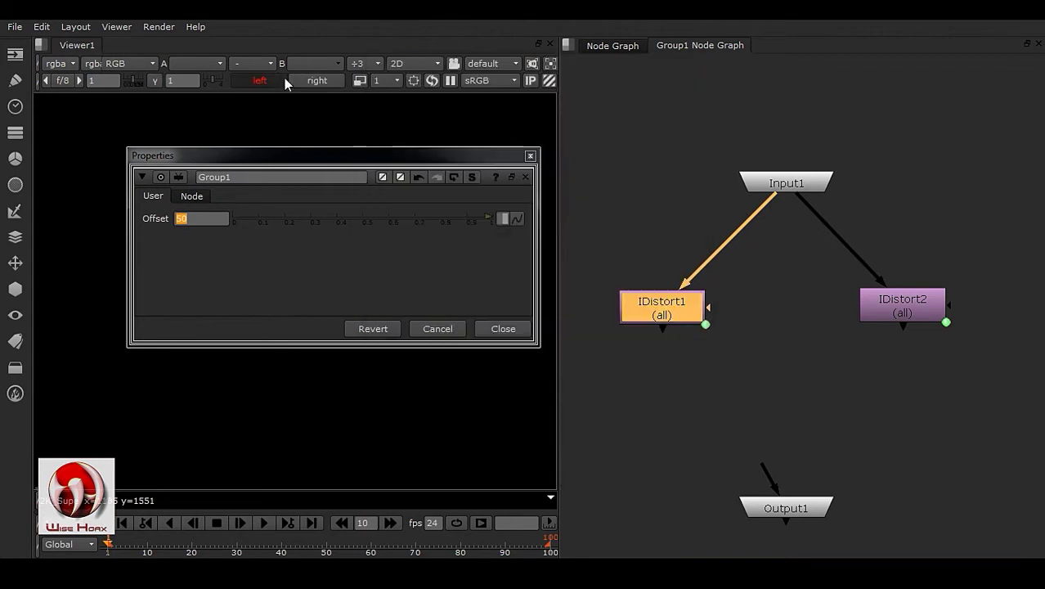
- Add a JoinViews node below the two IDistort nodes and close its properties
{"action": "left_click", "coordinate": [777, 368]}
{"action": "key", "text": "Tab"}
{"action": "type", "text": "join"}
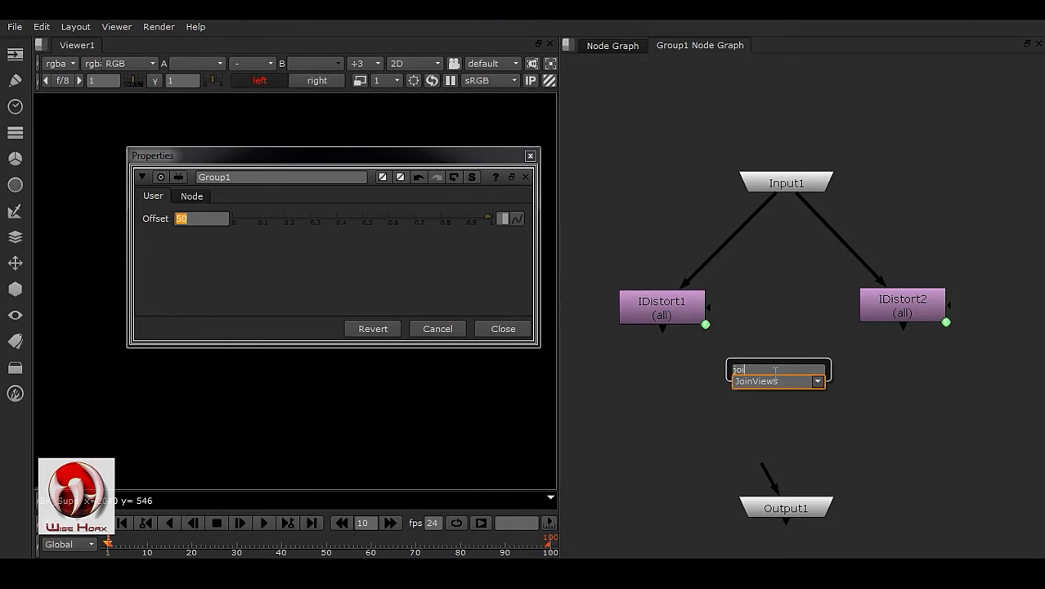
{"action": "key", "text": "Return"}
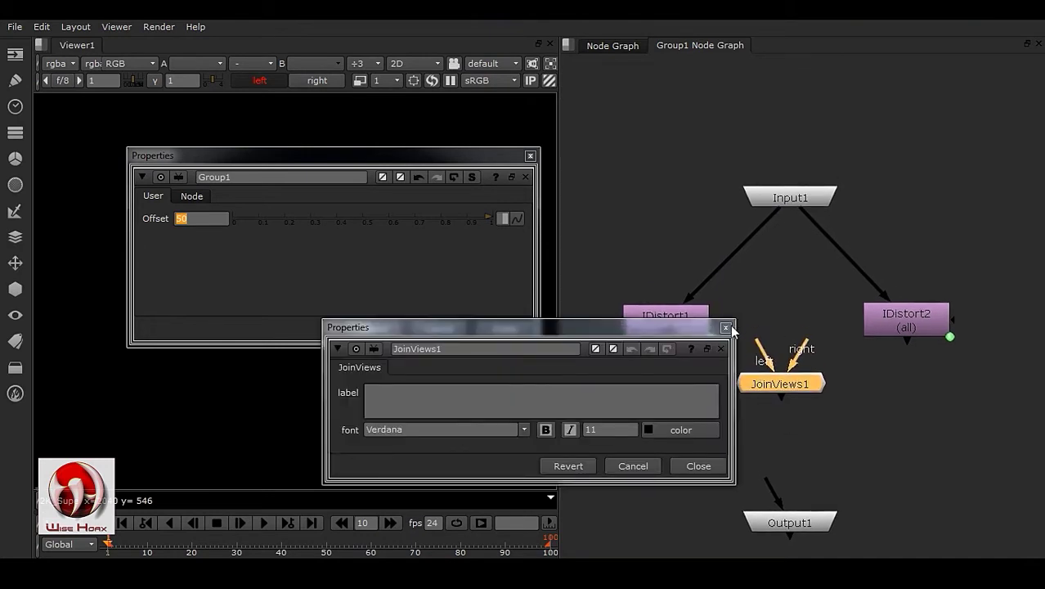
{"action": "left_click", "coordinate": [726, 327]}
- Connect the JoinViews node's left input to IDistort1 and its right input to IDistort2
{"action": "middle_click_drag", "start_coordinate": [765, 385], "coordinate": [781, 296]}
{"action": "left_click_drag", "start_coordinate": [773, 321], "coordinate": [682, 233]}
{"action": "left_click_drag", "start_coordinate": [812, 309], "coordinate": [907, 233]}
{"action": "left_click_drag", "start_coordinate": [811, 350], "coordinate": [828, 348]}
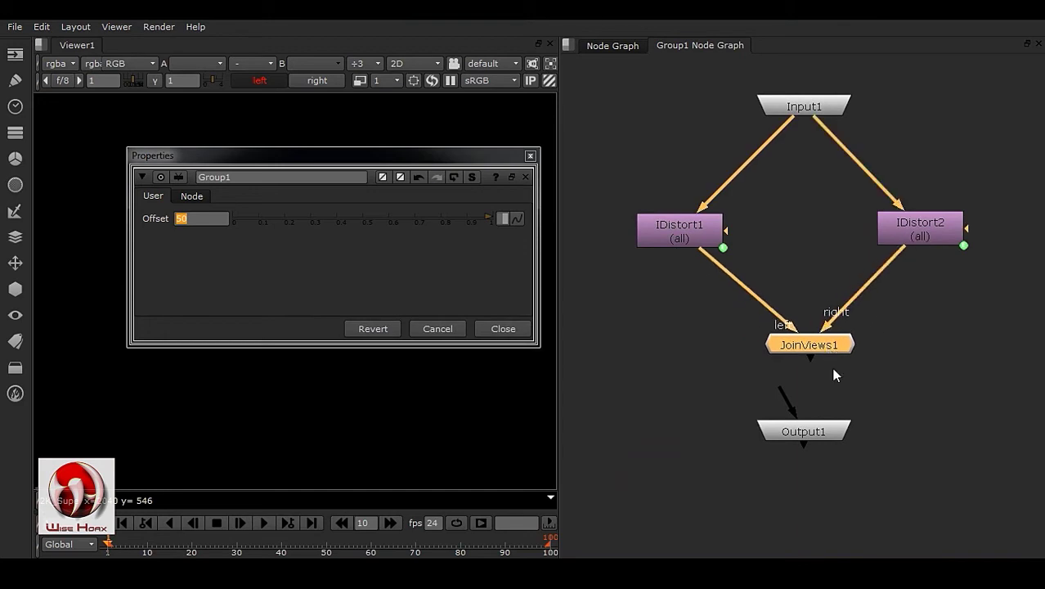
- Move the Output node further down and add an Anaglyph node after the JoinViews node
{"action": "left_click_drag", "start_coordinate": [829, 443], "coordinate": [830, 513]}
{"action": "left_click", "coordinate": [825, 349]}
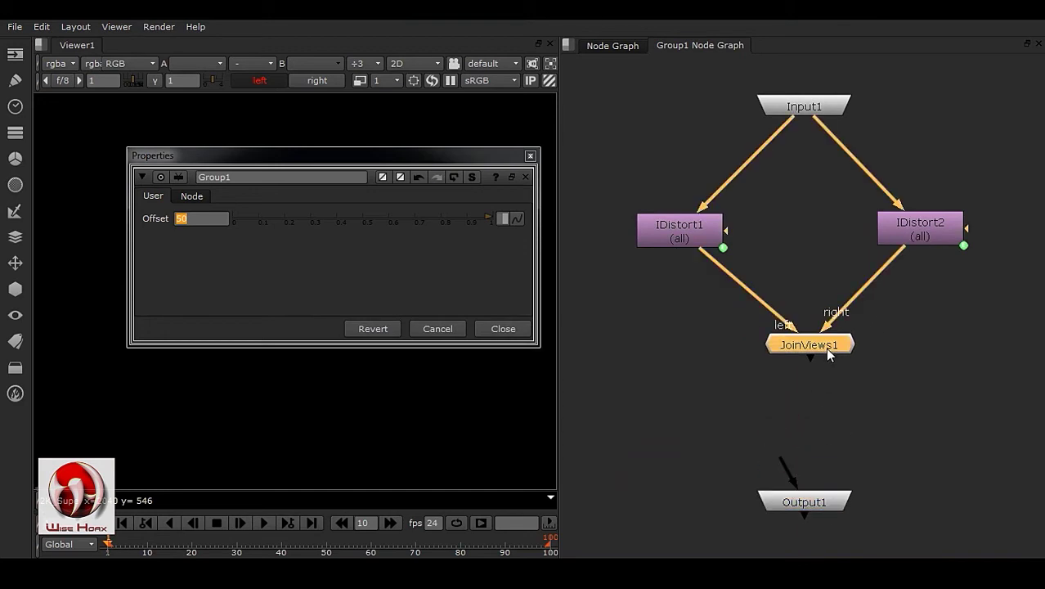
{"action": "key", "text": "Tab"}
{"action": "type", "text": "an"}
{"action": "key", "text": "Return"}
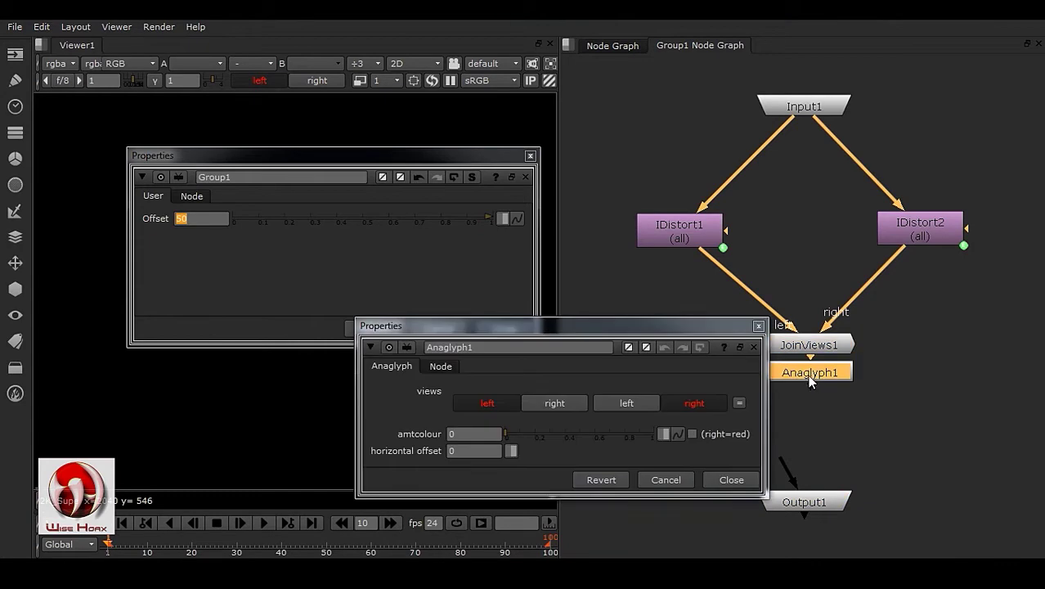
- Enable right=red on the Anaglyph node and set its amtcolour to 1
{"action": "left_click_drag", "start_coordinate": [723, 332], "coordinate": [620, 278]}
{"action": "left_click", "coordinate": [593, 381]}
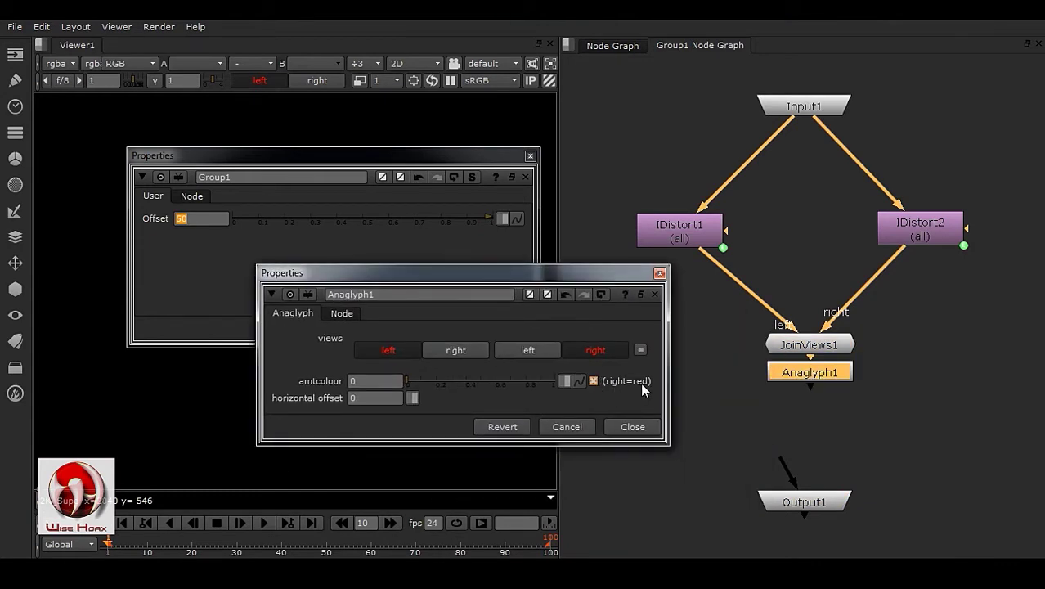
{"action": "left_click_drag", "start_coordinate": [580, 277], "coordinate": [578, 253]}
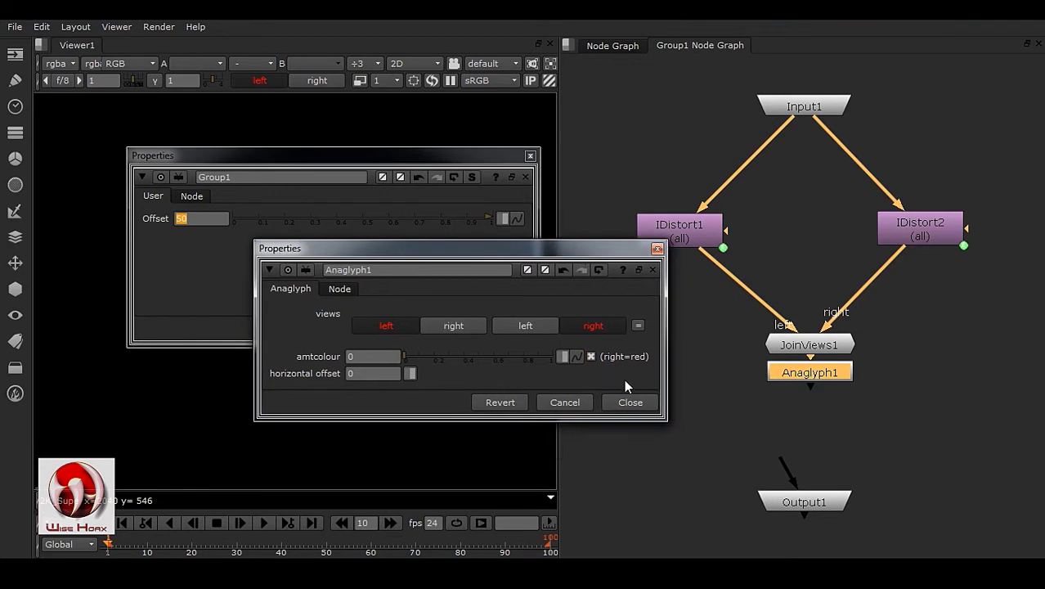
{"action": "left_click_drag", "start_coordinate": [405, 357], "coordinate": [597, 353]}
- Place the Anaglyph properties beside the group's properties and link the horizontal offset to the group's Offset knob
{"action": "left_click_drag", "start_coordinate": [419, 250], "coordinate": [708, 175]}
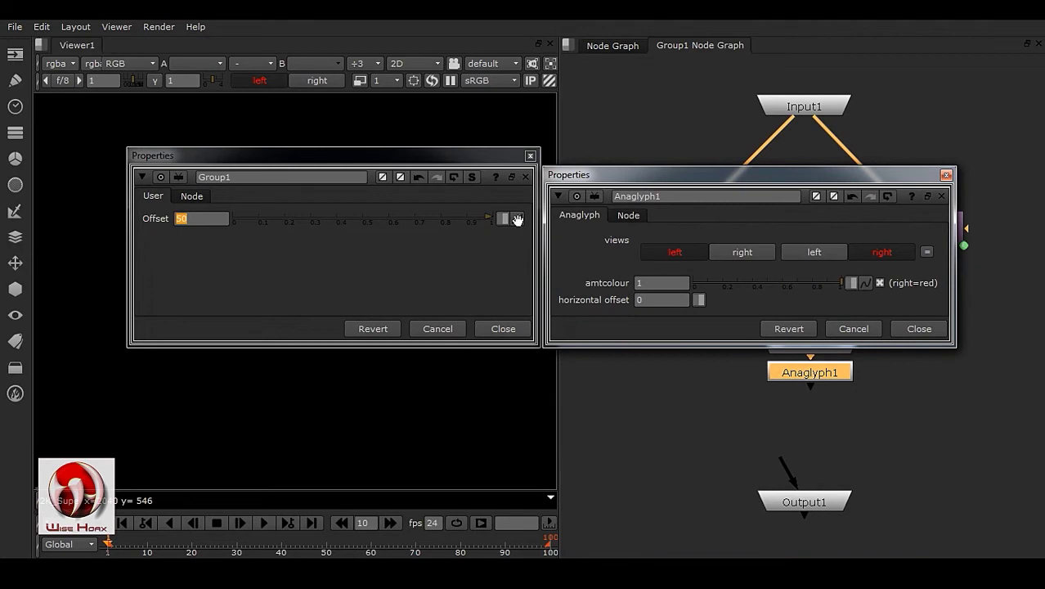
{"action": "left_click", "coordinate": [664, 300]}
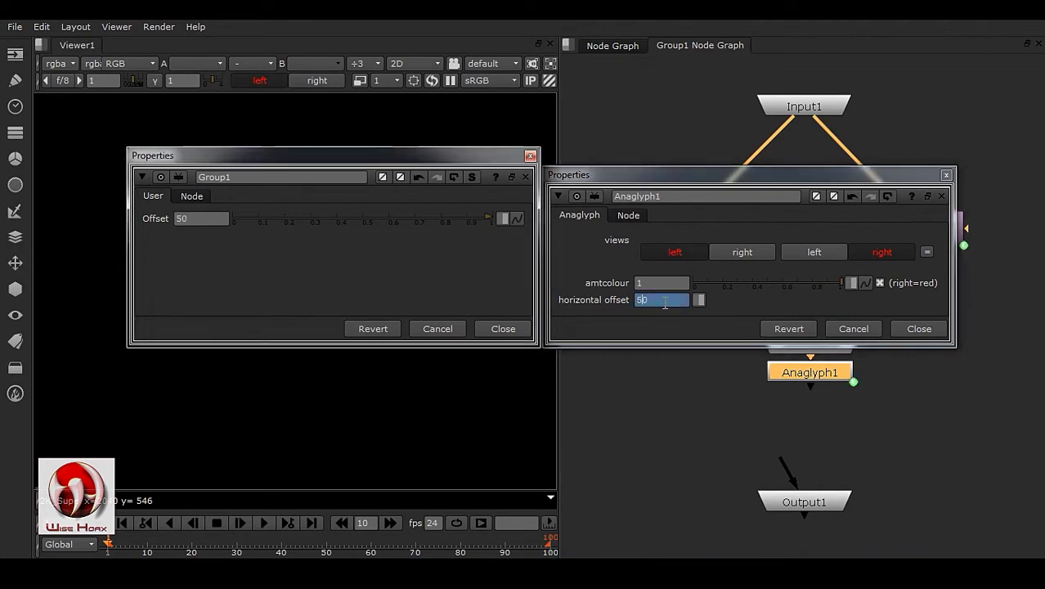
{"action": "left_click", "coordinate": [208, 219]}
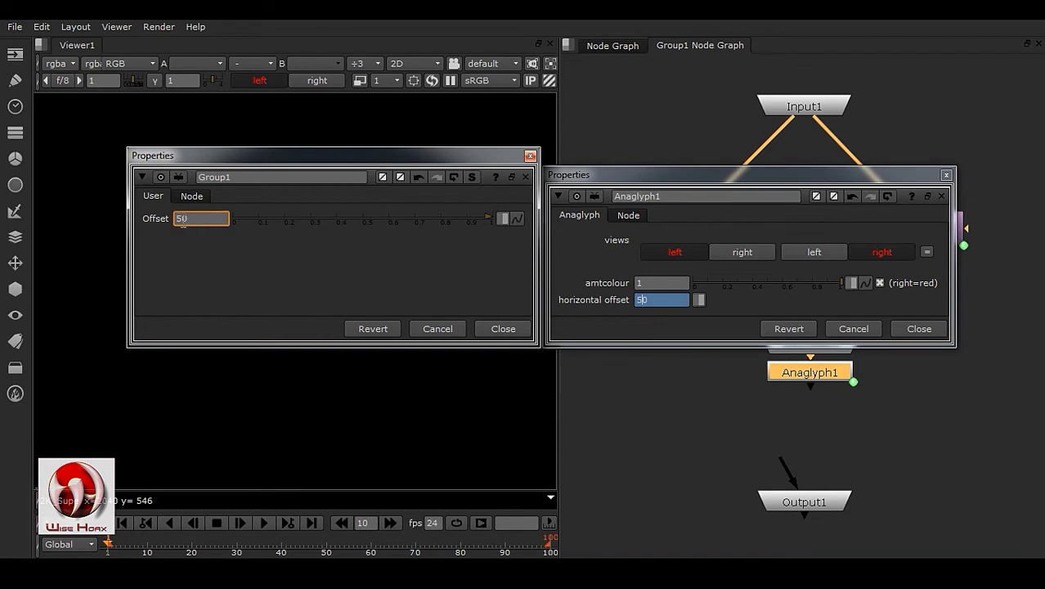
{"action": "left_click", "coordinate": [657, 301]}
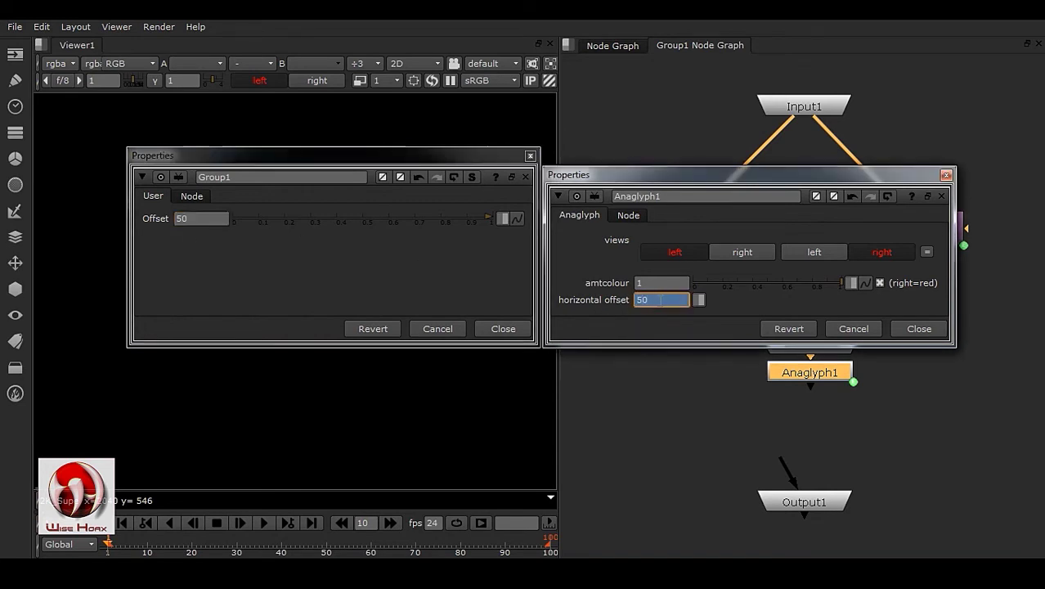
- Change the expression on the Anaglyph node's horizontal offset to (parent.Offset)*2
{"action": "right_click", "coordinate": [661, 300]}
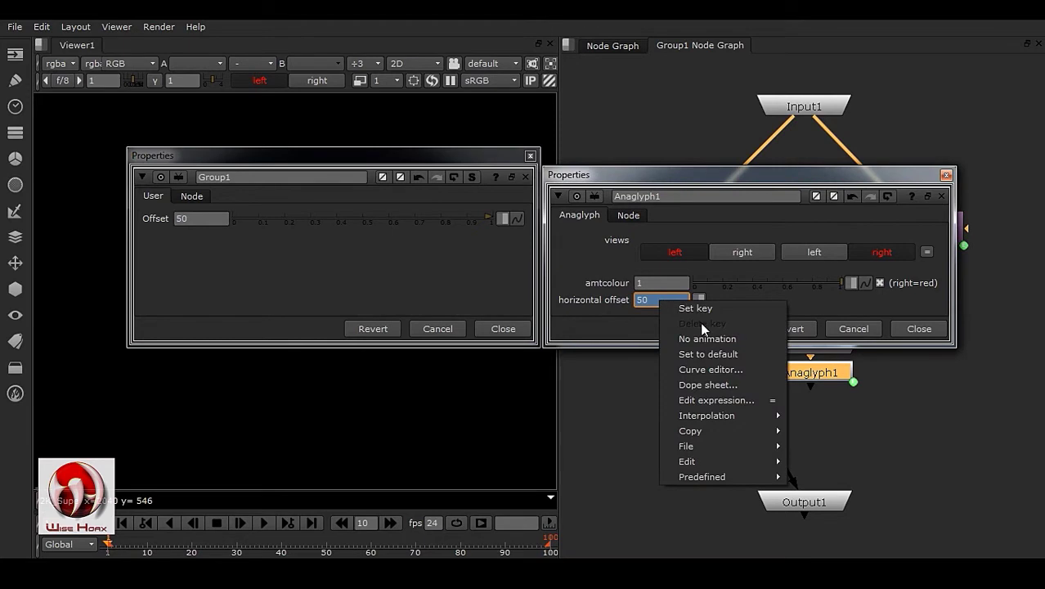
{"action": "left_click", "coordinate": [734, 400]}
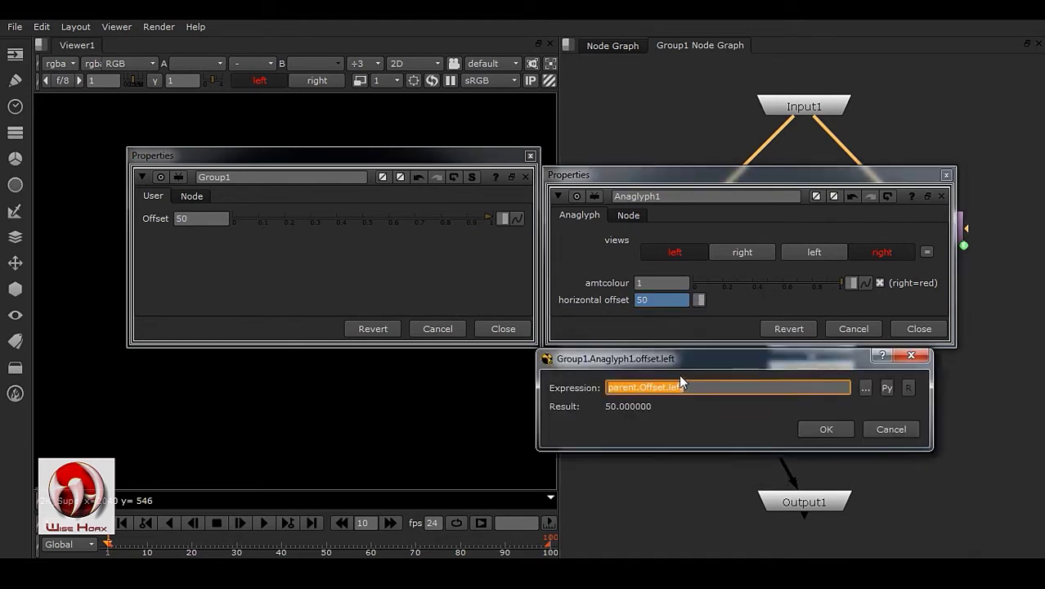
{"action": "left_click_drag", "start_coordinate": [688, 359], "coordinate": [497, 310]}
{"action": "left_click", "coordinate": [515, 337]}
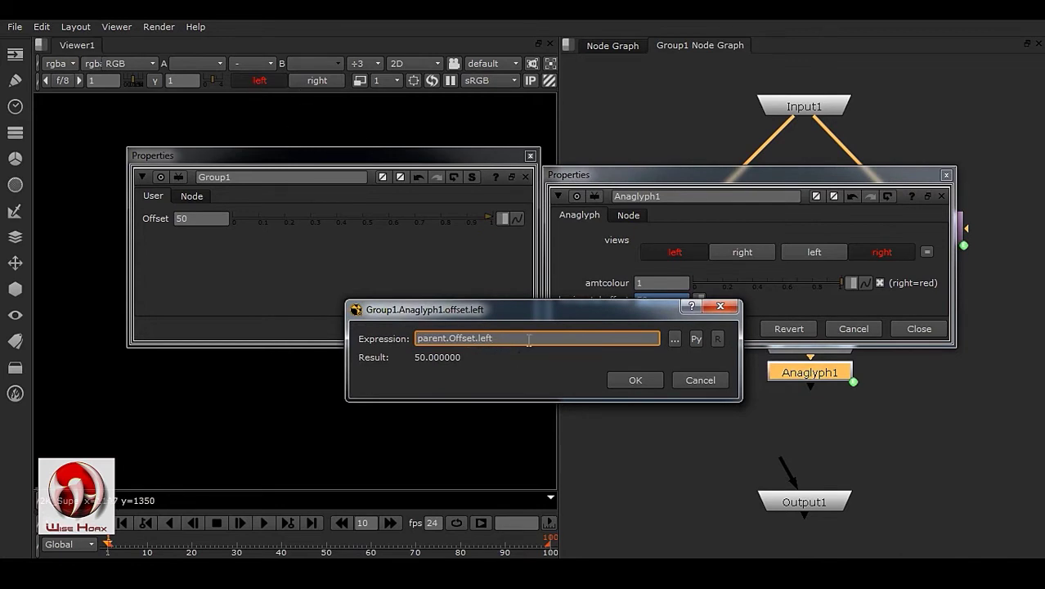
{"action": "key", "text": "BackSpace"}
{"action": "key", "text": "BackSpace"}
{"action": "key", "text": "BackSpace"}
{"action": "key", "text": "BackSpace"}
{"action": "key", "text": "BackSpace"}
{"action": "type", "text": ")"}
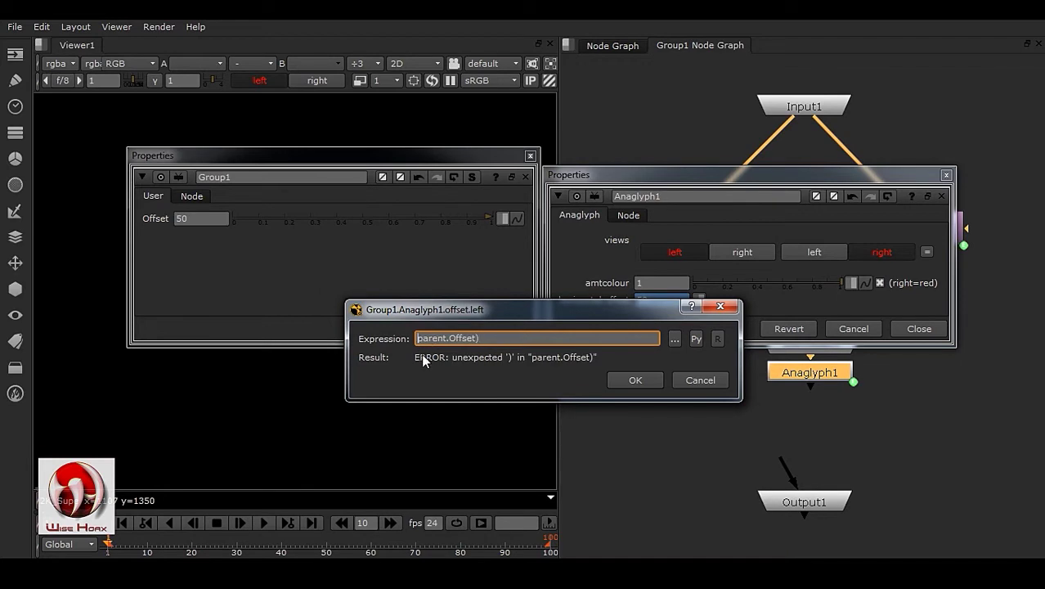
{"action": "type", "text": "("}
{"action": "left_click", "coordinate": [504, 340]}
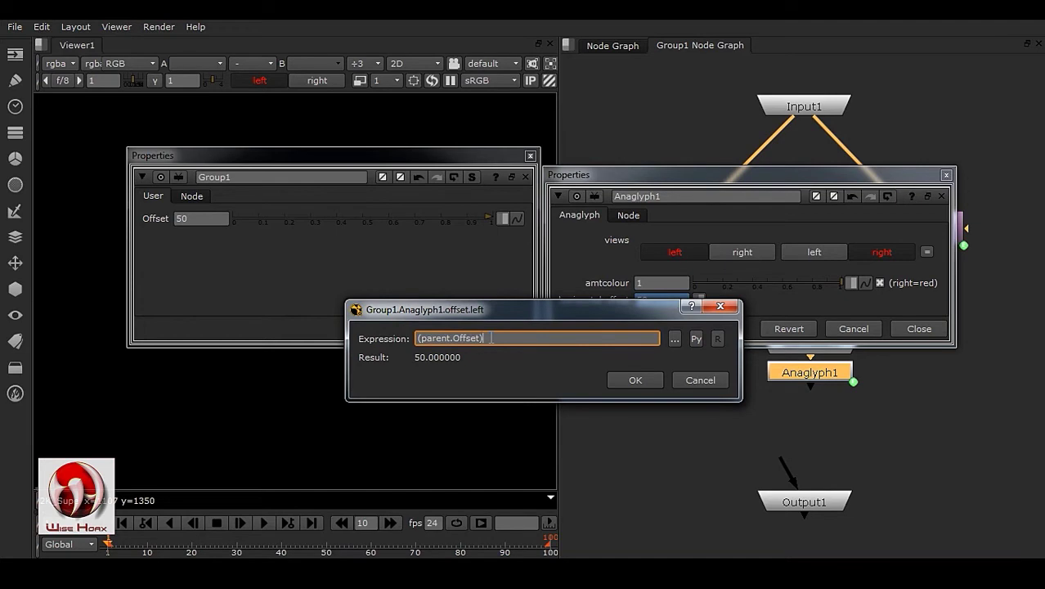
{"action": "type", "text": "*2"}
{"action": "left_click_drag", "start_coordinate": [511, 308], "coordinate": [493, 333]}
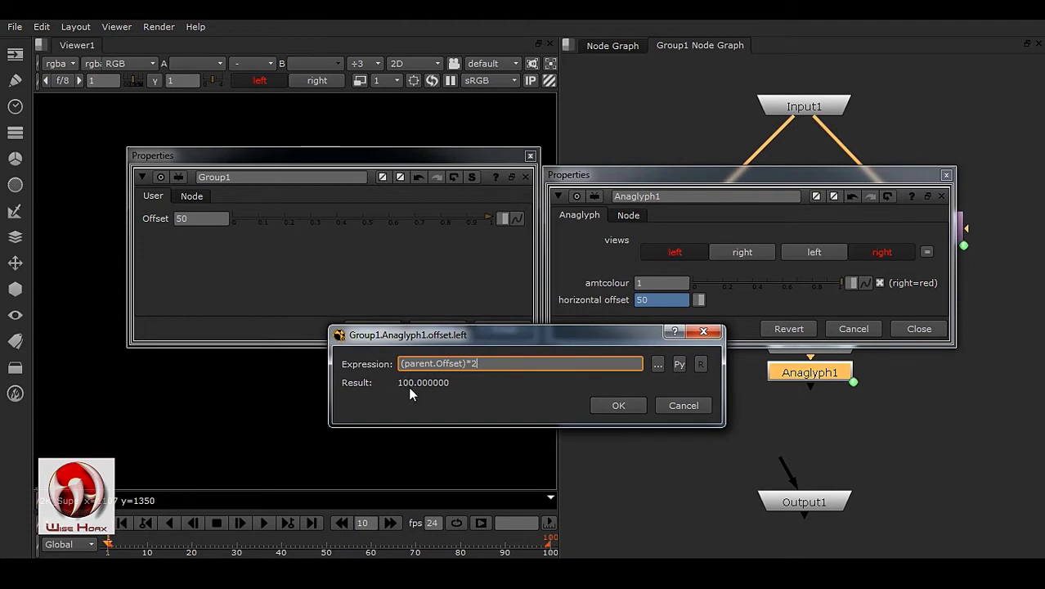
{"action": "left_click", "coordinate": [618, 409]}
- Set the group's Offset to 15 and close the Anaglyph properties
{"action": "left_click", "coordinate": [194, 218]}
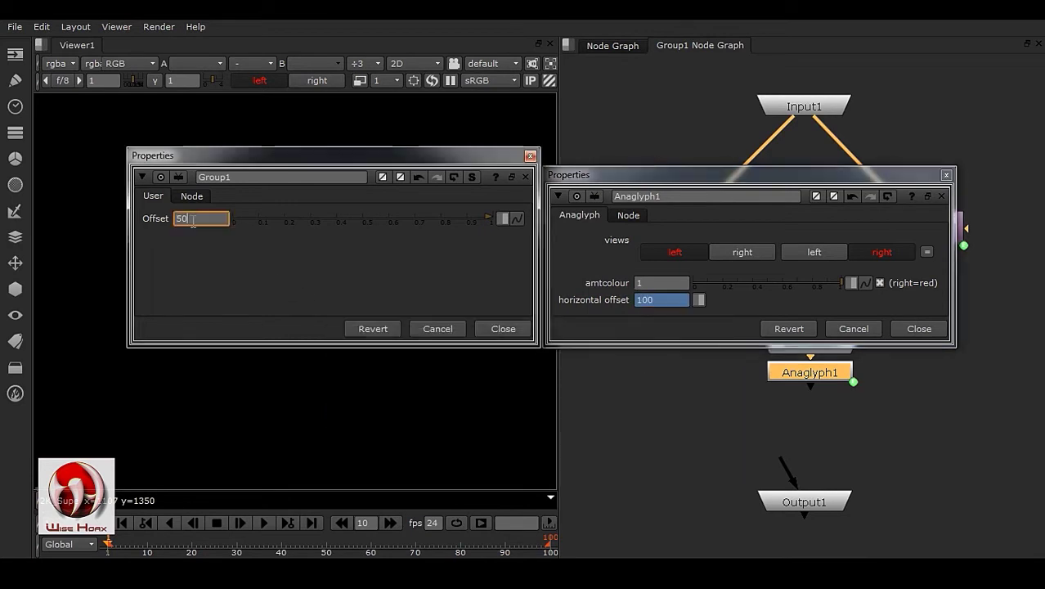
{"action": "type", "text": "15"}
{"action": "key", "text": "Return"}
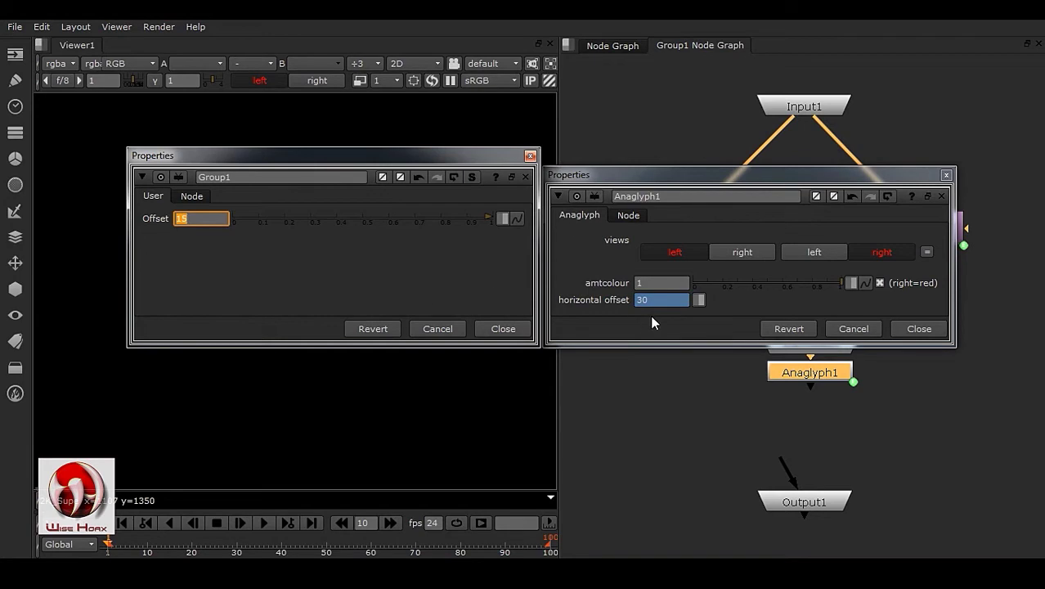
{"action": "left_click", "coordinate": [920, 328]}
{"action": "key", "text": "f"}
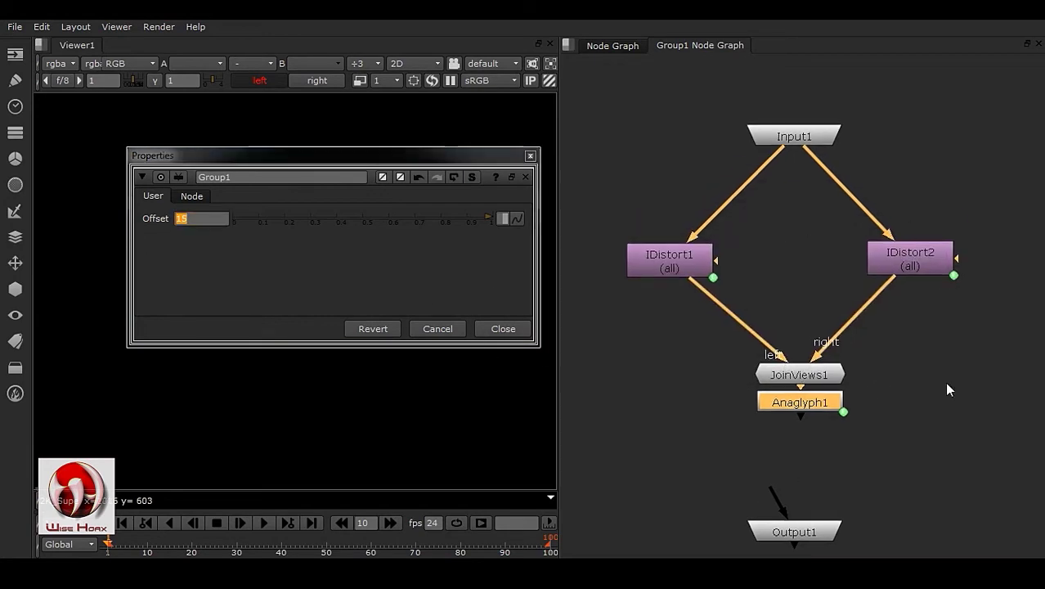
{"action": "middle_click_drag", "start_coordinate": [756, 361], "coordinate": [752, 386]}
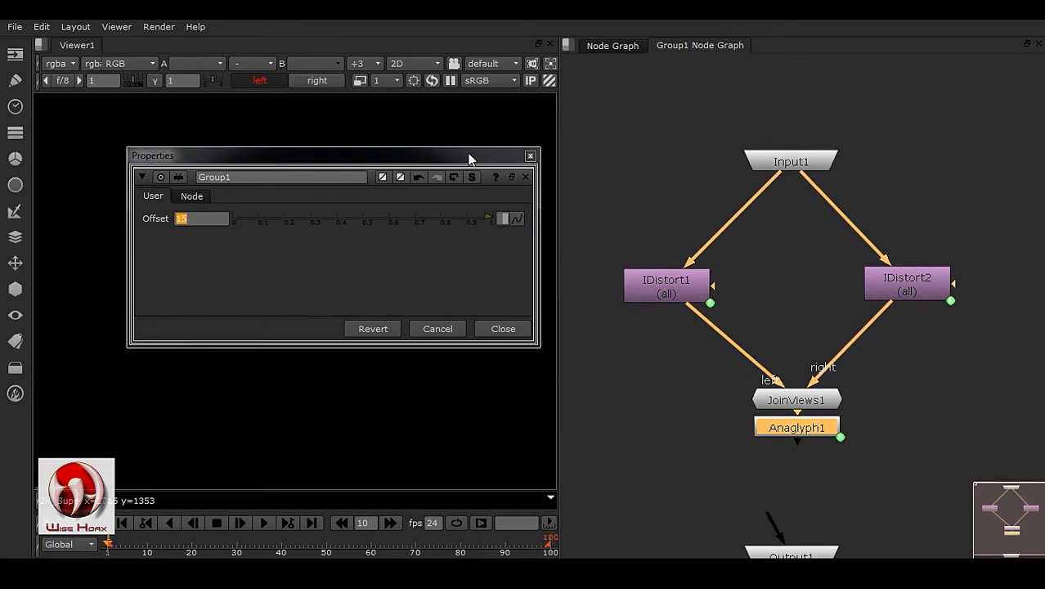
- Return to the main node graph and move Group1 slightly closer to the Viewer node
{"action": "left_click", "coordinate": [617, 46]}
{"action": "middle_click_drag", "start_coordinate": [793, 300], "coordinate": [794, 314]}
{"action": "scroll", "coordinate": [794, 314], "scroll_direction": "up", "scroll_amount": 1}
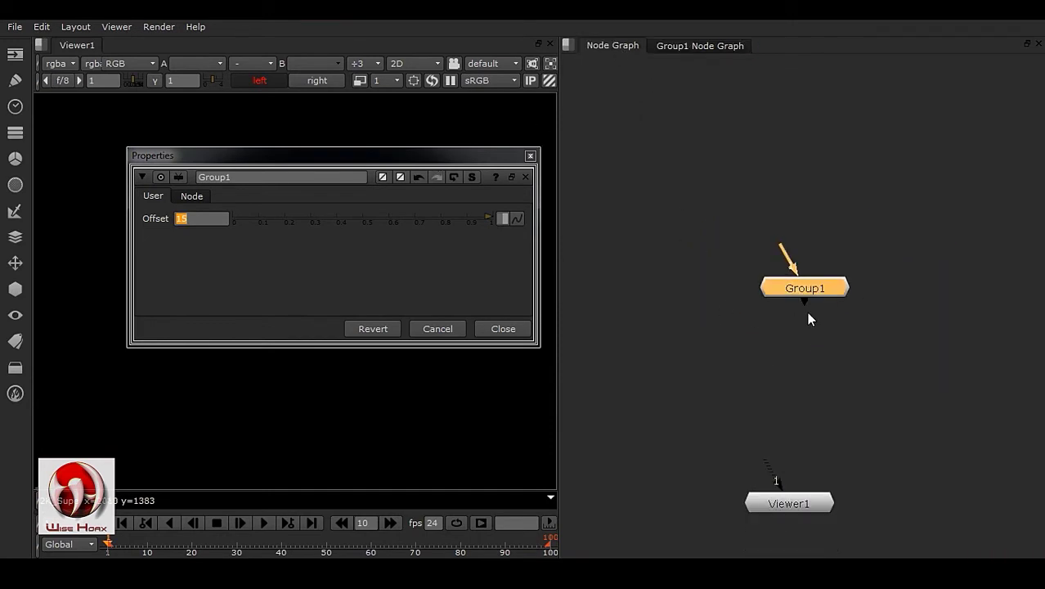
{"action": "left_click_drag", "start_coordinate": [808, 290], "coordinate": [804, 320]}
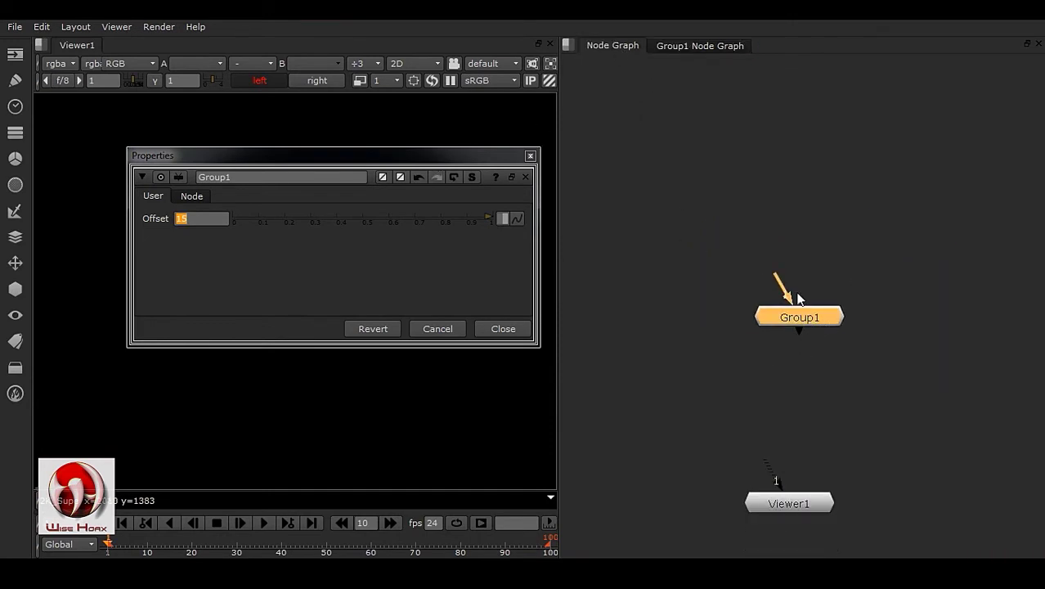
- Check the group's node settings, including the gizmo export option, and close its properties
{"action": "left_click", "coordinate": [191, 197]}
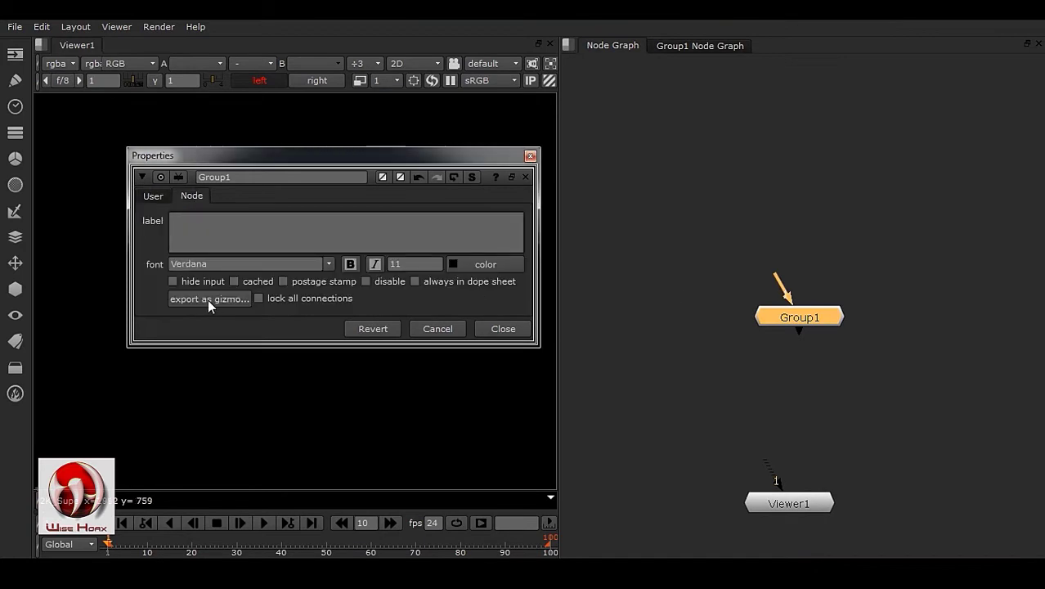
{"action": "left_click", "coordinate": [158, 195]}
{"action": "middle_click_drag", "start_coordinate": [730, 371], "coordinate": [726, 387]}
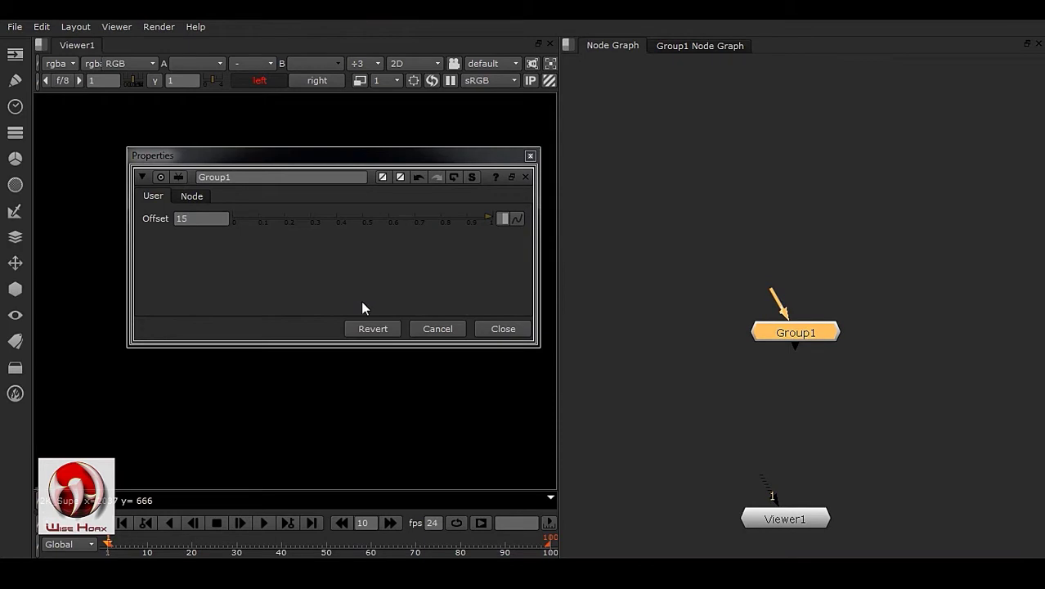
{"action": "left_click_drag", "start_coordinate": [452, 158], "coordinate": [588, 145]}
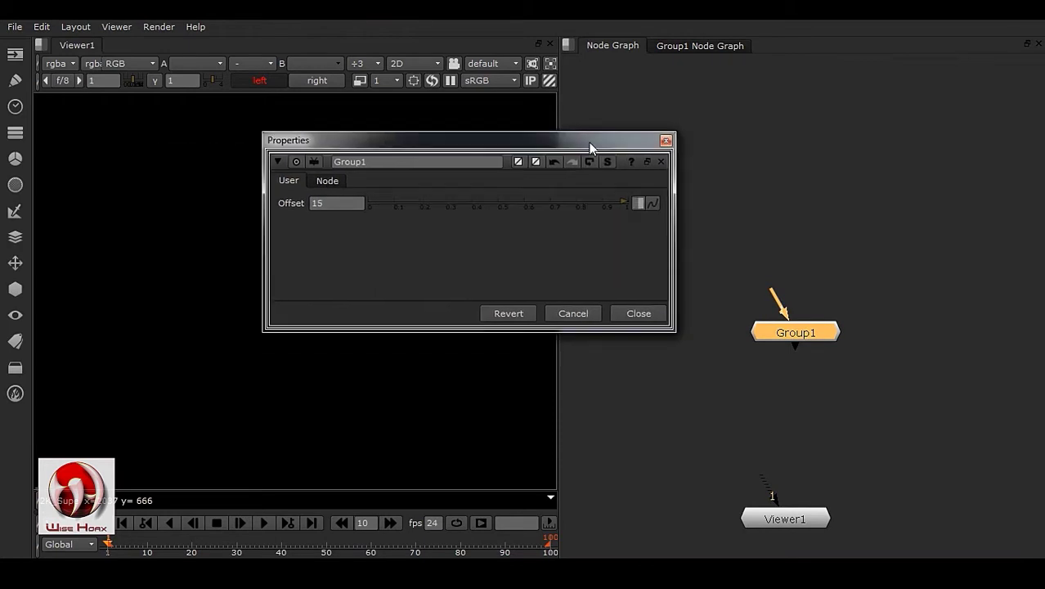
{"action": "left_click", "coordinate": [637, 314]}
{"action": "middle_click_drag", "start_coordinate": [713, 296], "coordinate": [709, 290]}
{"action": "left_click", "coordinate": [647, 308]}
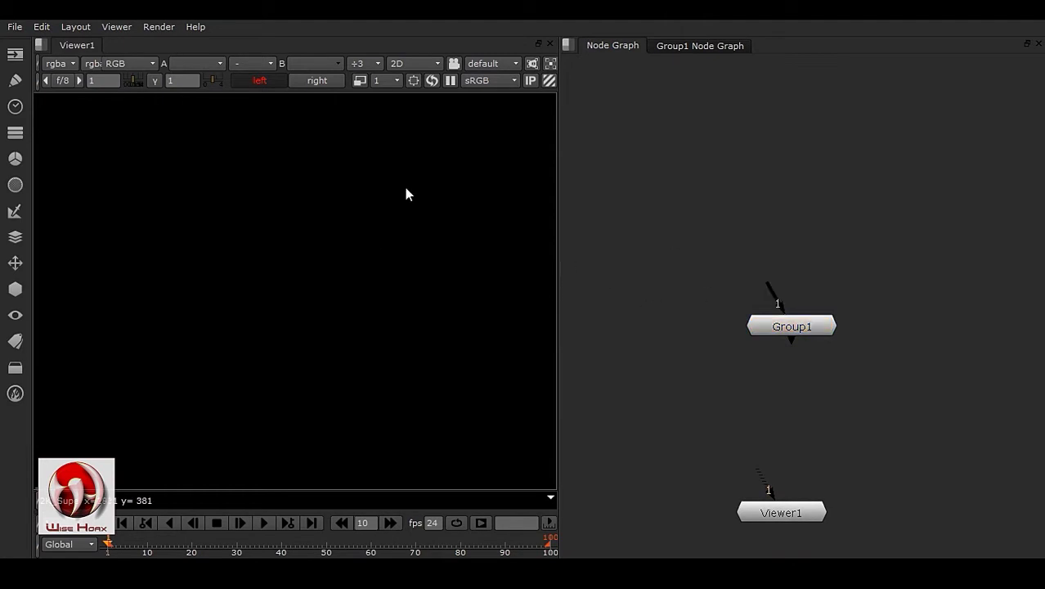
- Read in 2D Shot.jpg and ZDepth.jpg from the desktop's New folder and close the Read properties
{"action": "left_click", "coordinate": [13, 55]}
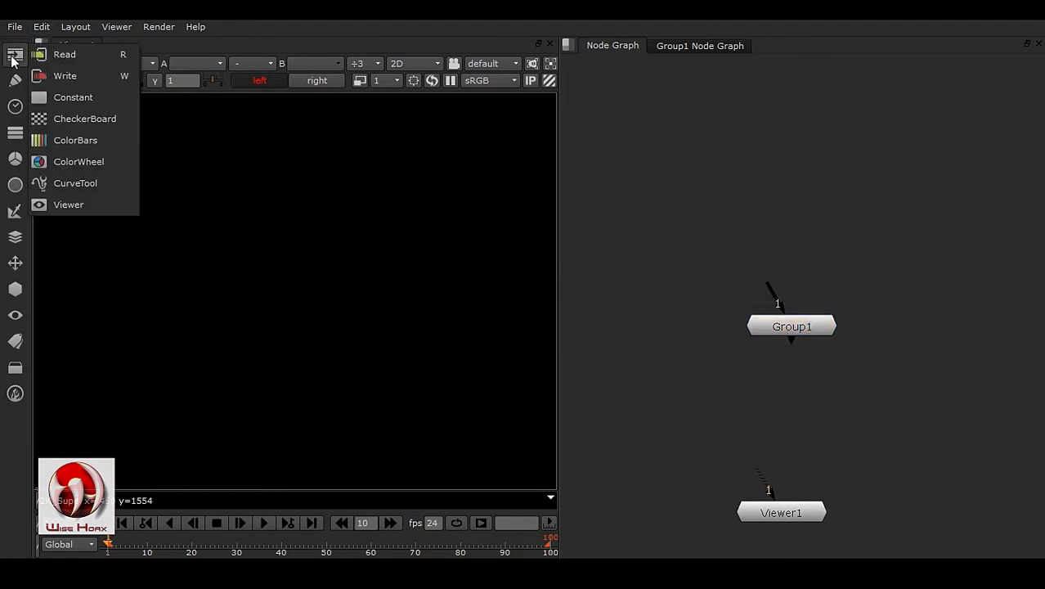
{"action": "left_click", "coordinate": [61, 54]}
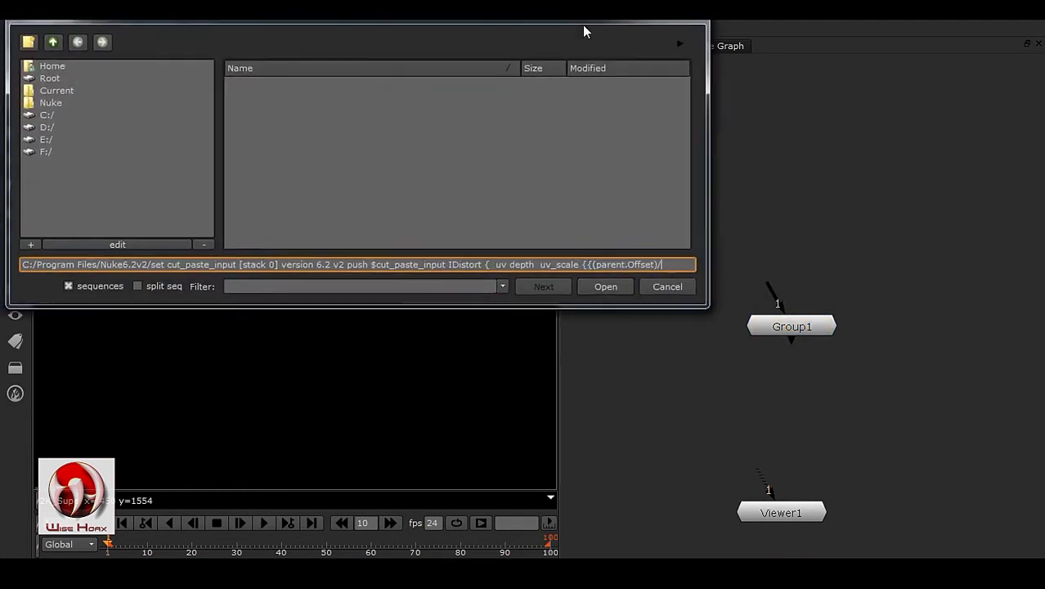
{"action": "key", "text": "ctrl+a"}
{"action": "type", "text": "C:\\Users\\Chill\\Desktop\\New folder"}
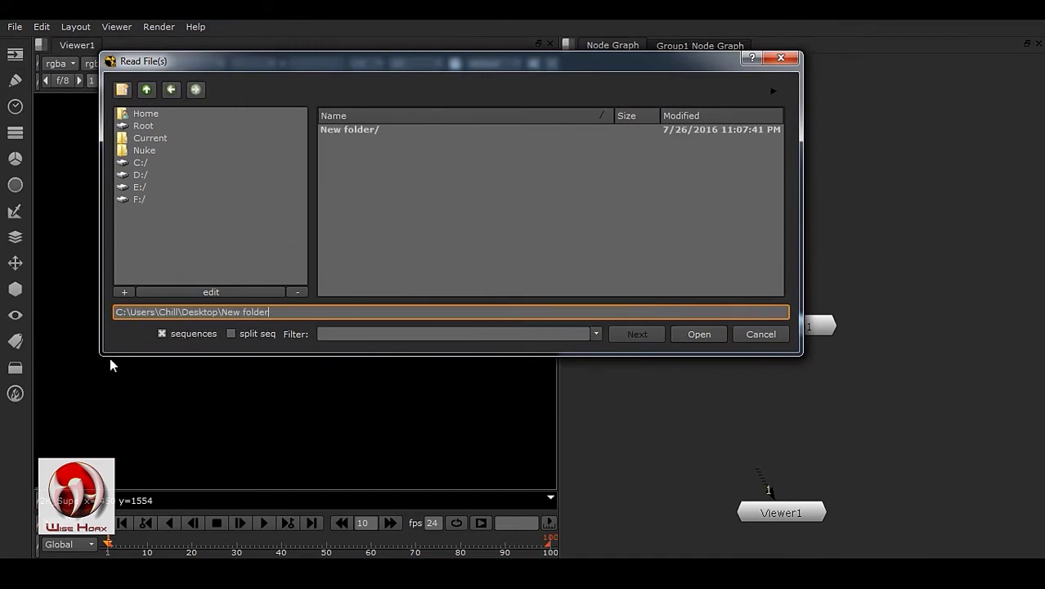
{"action": "double_click", "coordinate": [379, 130]}
{"action": "left_click", "coordinate": [363, 130]}
{"action": "left_click", "coordinate": [361, 140], "text": "shift"}
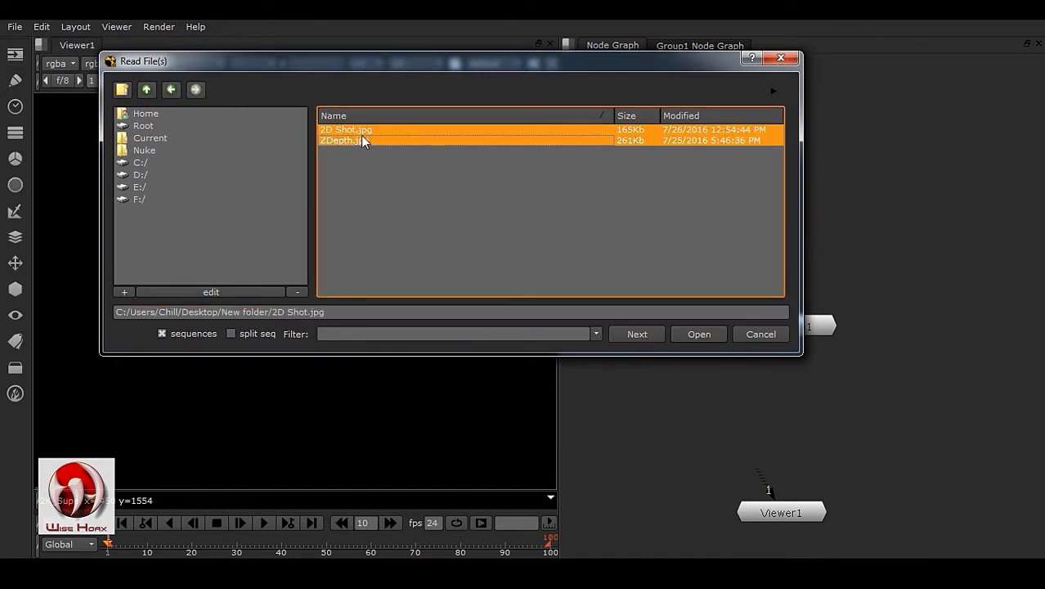
{"action": "left_click", "coordinate": [698, 333]}
{"action": "left_click", "coordinate": [649, 396]}
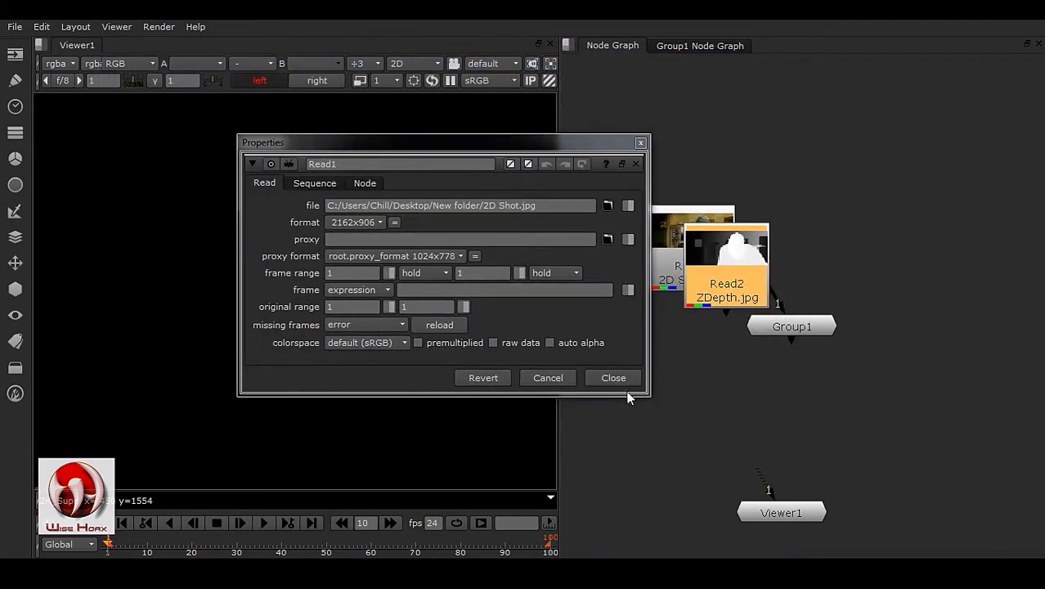
{"action": "left_click", "coordinate": [624, 381]}
- Spread out the Read nodes, placing ZDepth above Group1 and 2D Shot to its upper left
{"action": "middle_click_drag", "start_coordinate": [728, 336], "coordinate": [739, 403]}
{"action": "left_click_drag", "start_coordinate": [742, 337], "coordinate": [796, 191]}
{"action": "scroll", "coordinate": [777, 281], "scroll_direction": "up", "scroll_amount": 1}
{"action": "left_click_drag", "start_coordinate": [682, 314], "coordinate": [650, 309]}
{"action": "middle_click_drag", "start_coordinate": [763, 332], "coordinate": [784, 317]}
{"action": "left_click_drag", "start_coordinate": [815, 175], "coordinate": [775, 171]}
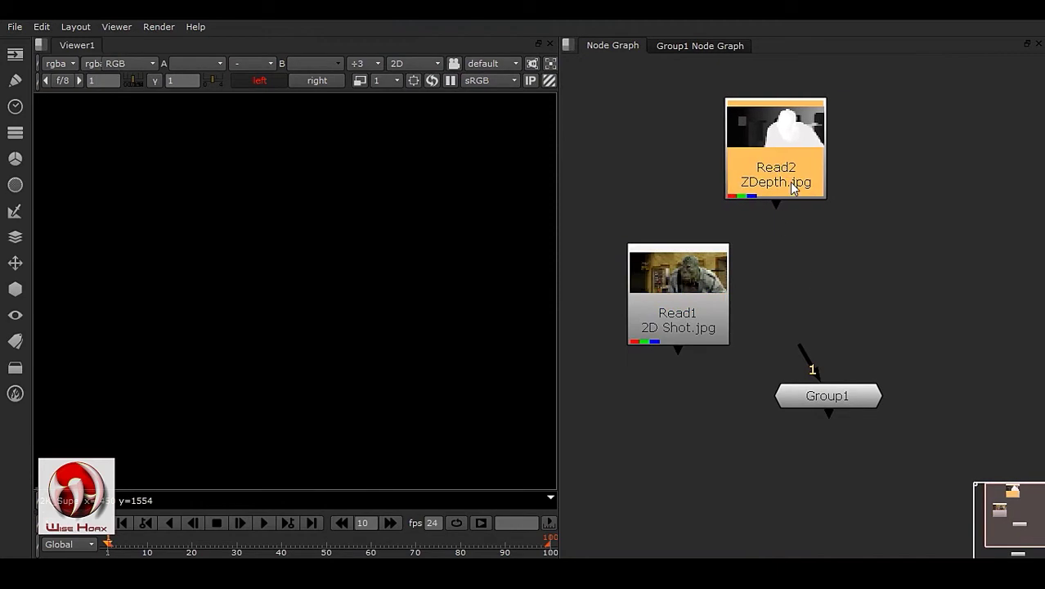
- Display the ZDepth image in the viewer and examine its foreground and background depth values
{"action": "key", "text": "1"}
{"action": "scroll", "coordinate": [380, 323], "scroll_direction": "down", "scroll_amount": 1}
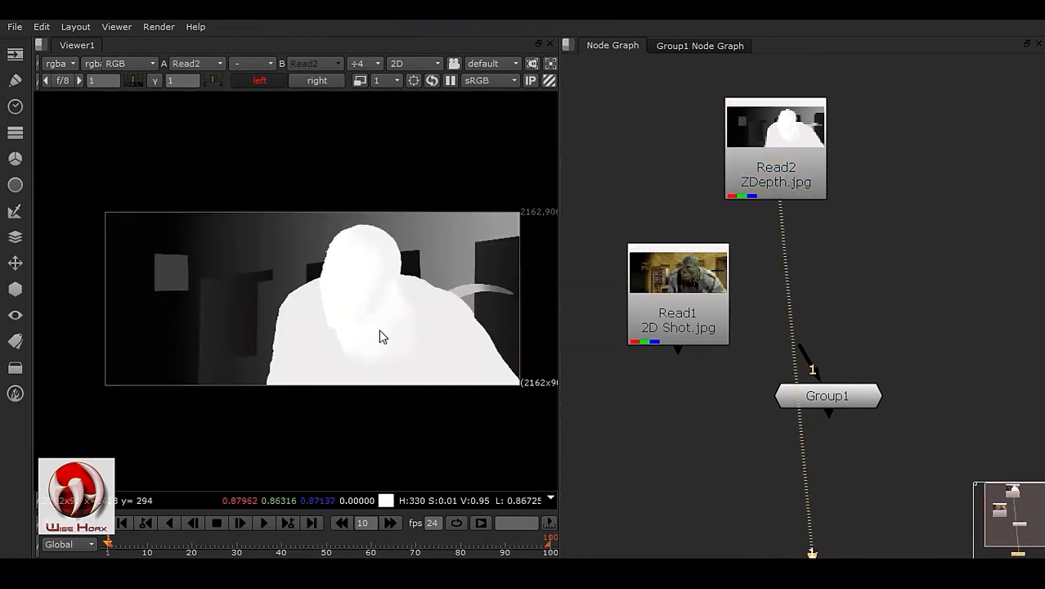
{"action": "scroll", "coordinate": [350, 317], "scroll_direction": "up", "scroll_amount": 1}
{"action": "middle_click_drag", "start_coordinate": [376, 353], "coordinate": [338, 319]}
{"action": "scroll", "coordinate": [341, 318], "scroll_direction": "up", "scroll_amount": 3}
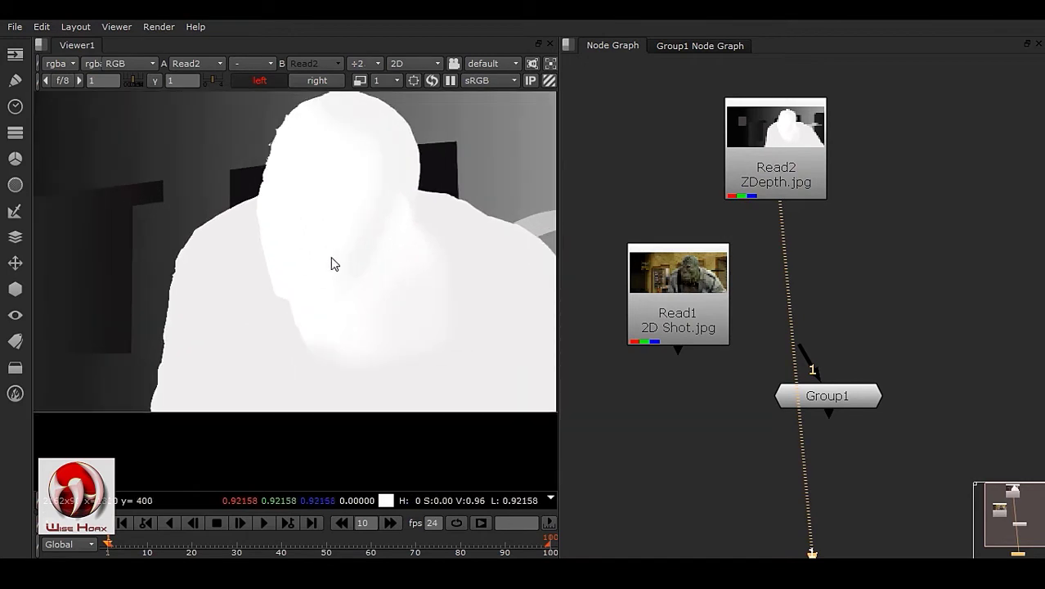
{"action": "scroll", "coordinate": [352, 276], "scroll_direction": "up", "scroll_amount": 2}
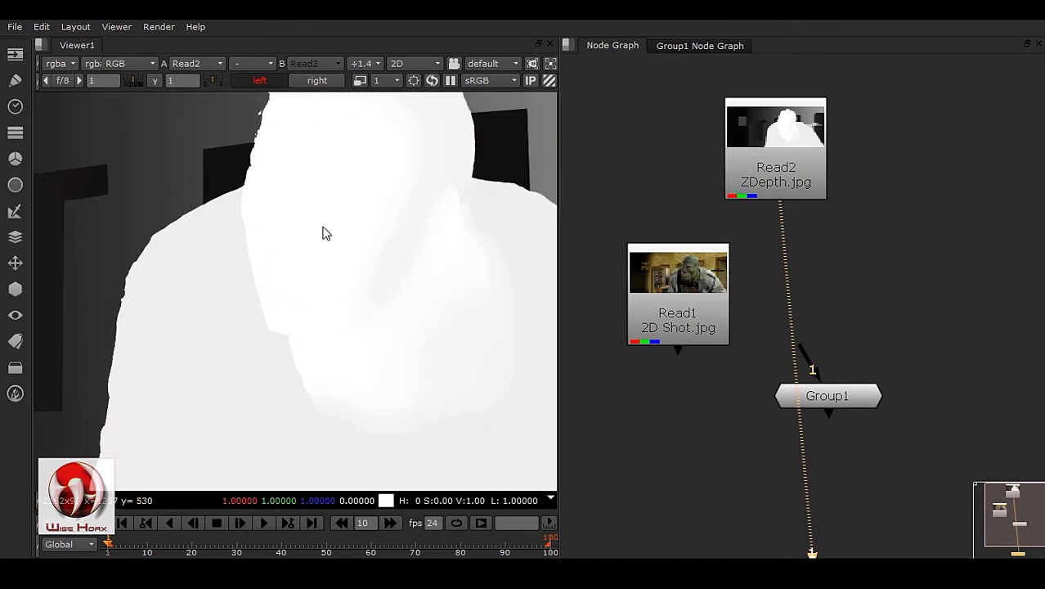
{"action": "middle_click_drag", "start_coordinate": [216, 351], "coordinate": [471, 334]}
{"action": "scroll", "coordinate": [471, 334], "scroll_direction": "down", "scroll_amount": 1}
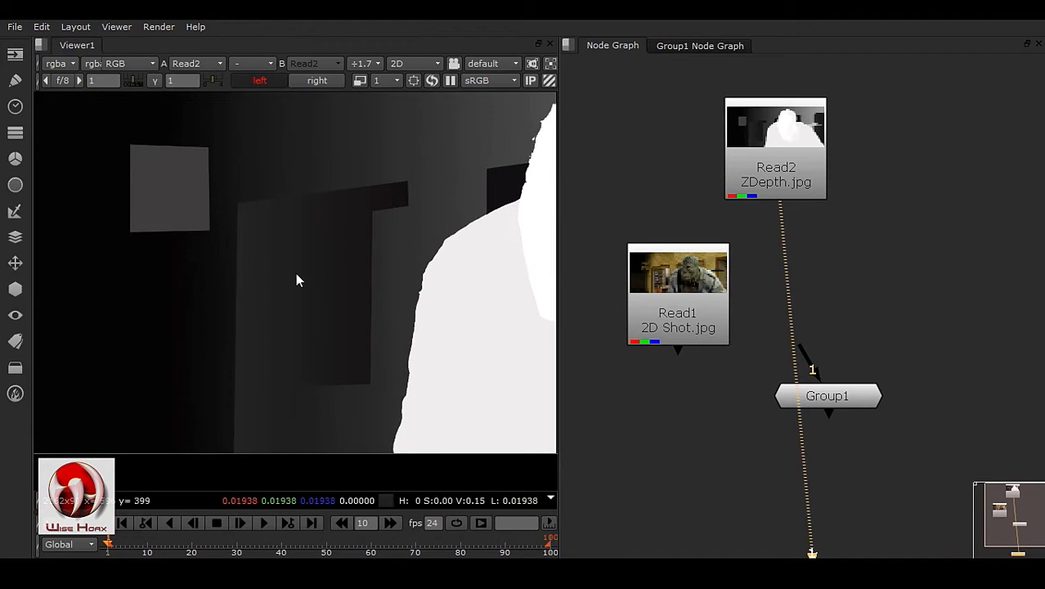
{"action": "key", "text": "f"}
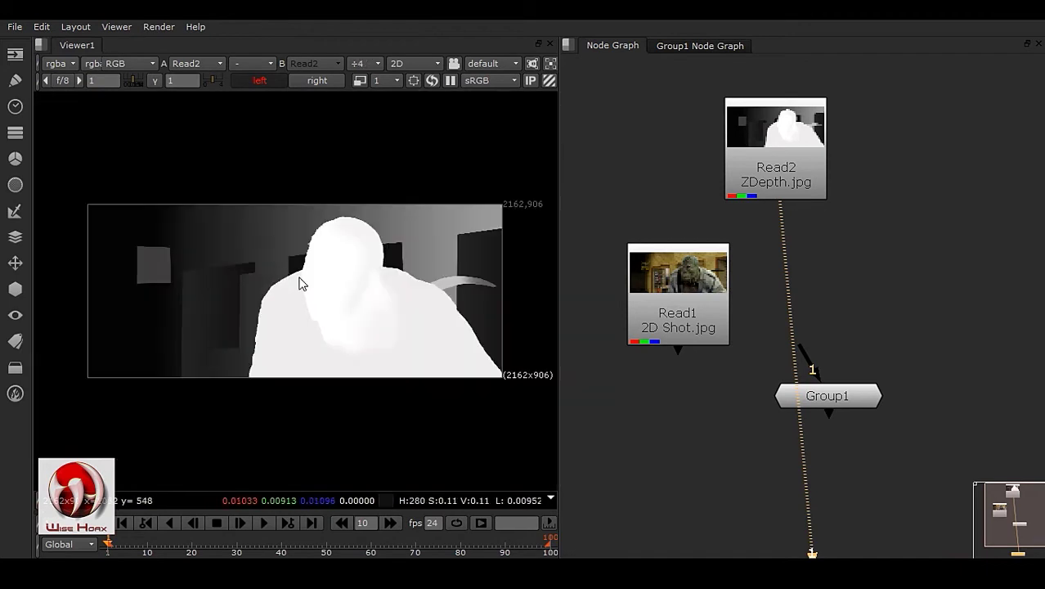
{"action": "scroll", "coordinate": [320, 306], "scroll_direction": "up", "scroll_amount": 1}
- Move the 2D Shot node beside the ZDepth node and compare the two images in the viewer
{"action": "left_click_drag", "start_coordinate": [667, 330], "coordinate": [958, 185]}
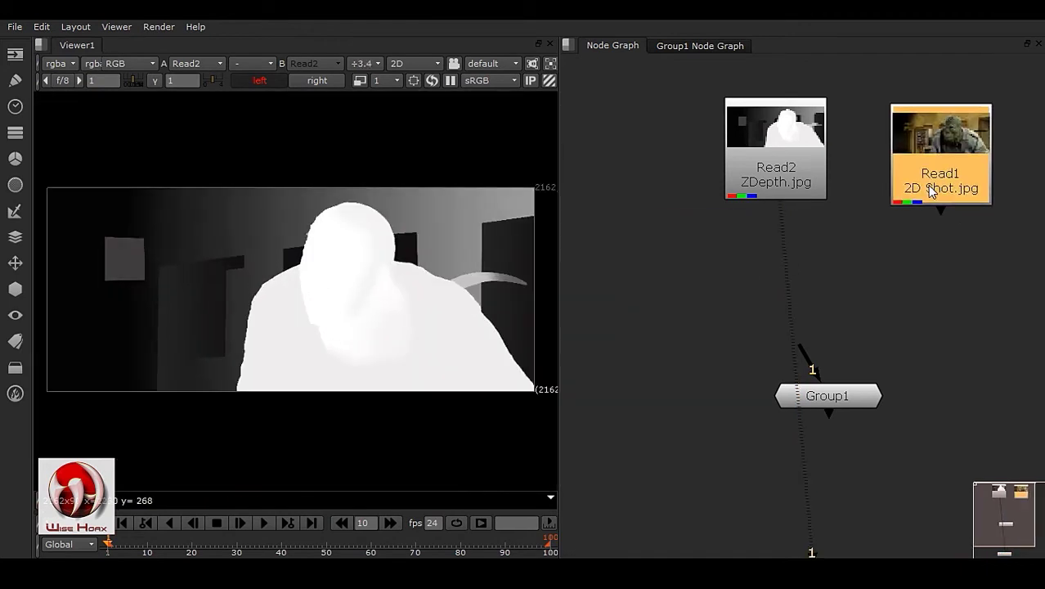
{"action": "scroll", "coordinate": [775, 304], "scroll_direction": "up", "scroll_amount": 1}
{"action": "key", "text": "1"}
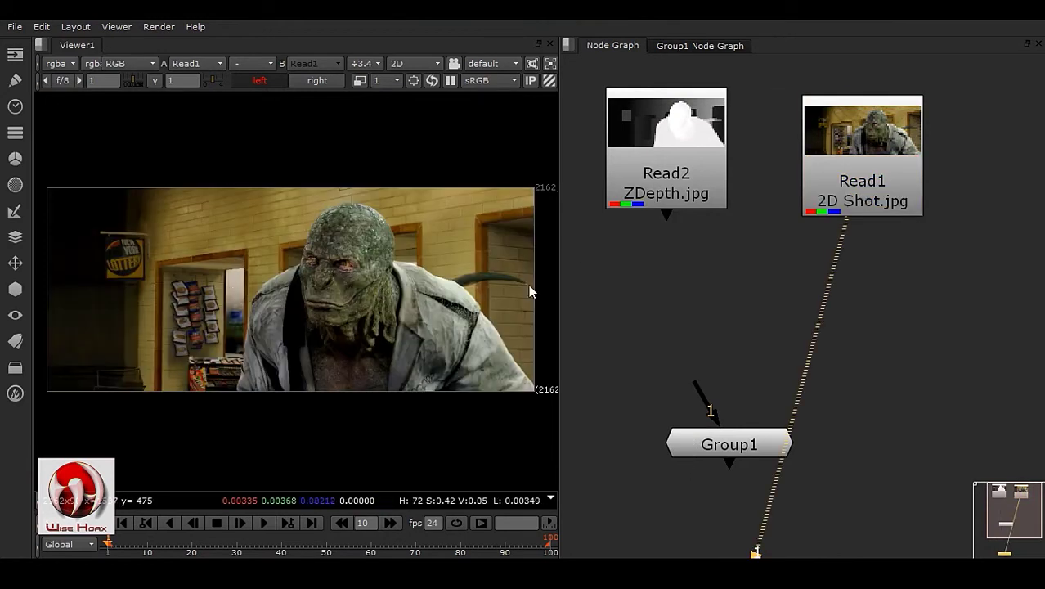
{"action": "left_click_drag", "start_coordinate": [856, 231], "coordinate": [654, 193]}
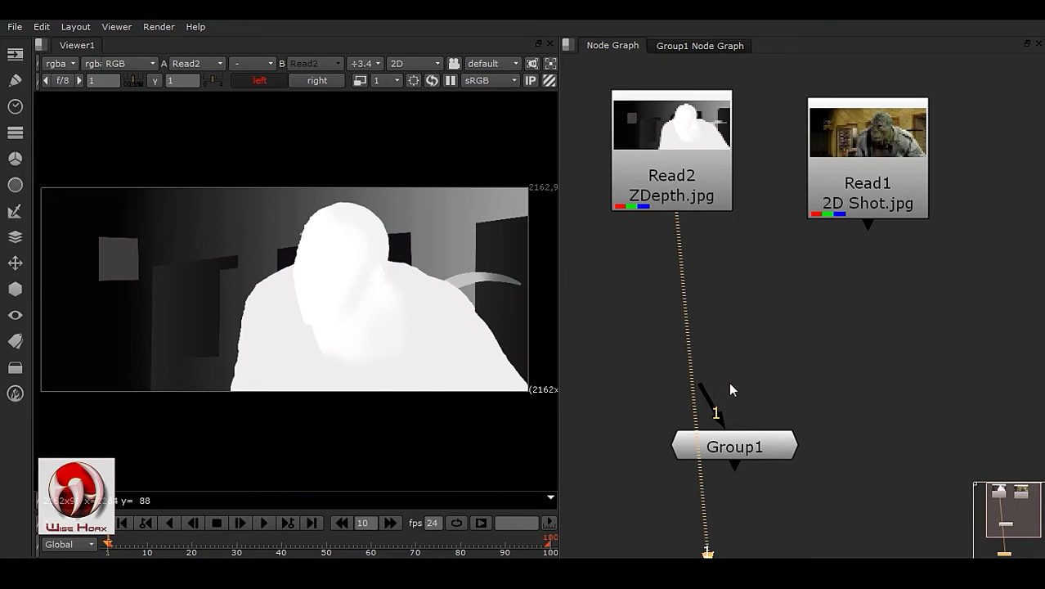
- Rearrange the Read nodes with 2D Shot above Group1 and ZDepth off to its upper left
{"action": "middle_click_drag", "start_coordinate": [729, 343], "coordinate": [746, 317]}
{"action": "middle_click_drag", "start_coordinate": [760, 239], "coordinate": [774, 312]}
{"action": "left_click_drag", "start_coordinate": [732, 221], "coordinate": [670, 348]}
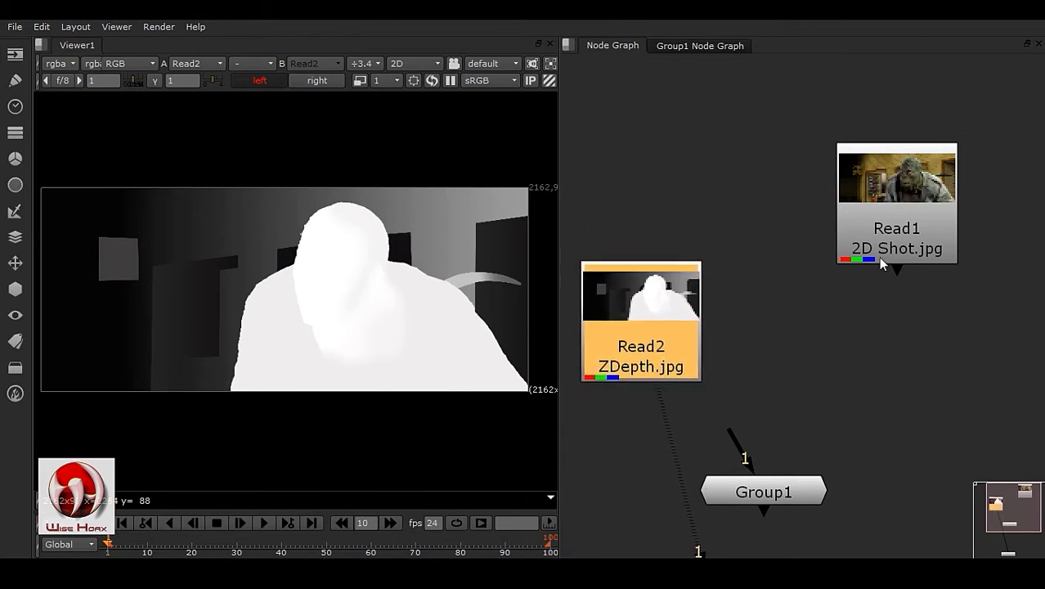
{"action": "left_click_drag", "start_coordinate": [906, 237], "coordinate": [831, 169]}
{"action": "left_click_drag", "start_coordinate": [646, 344], "coordinate": [641, 315]}
- Check the UV channels of IDistort1 inside the group and return to the main node graph
{"action": "left_click", "coordinate": [693, 45]}
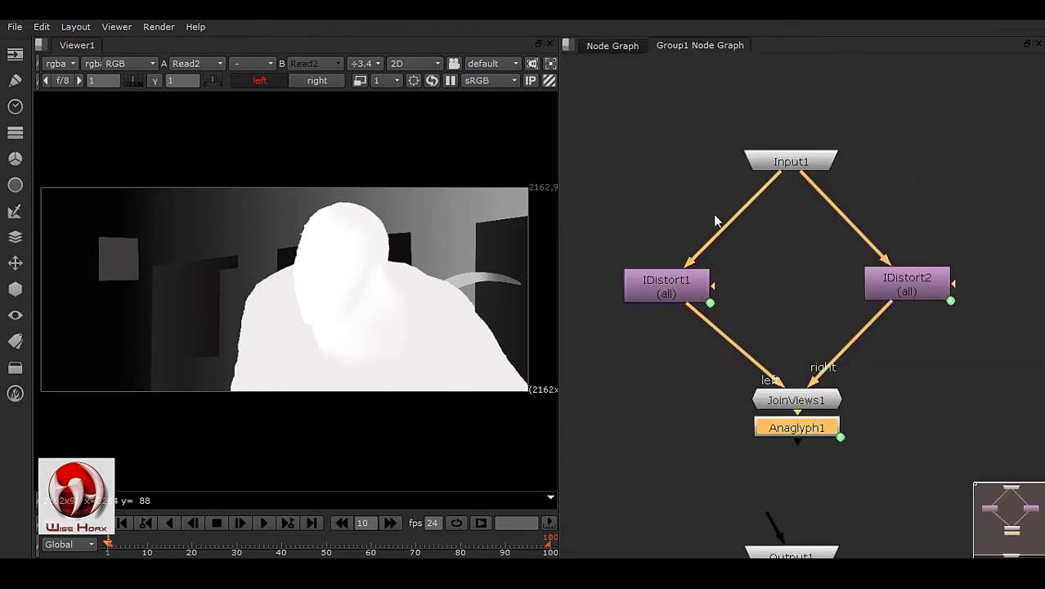
{"action": "left_click", "coordinate": [661, 271]}
{"action": "double_click", "coordinate": [661, 272]}
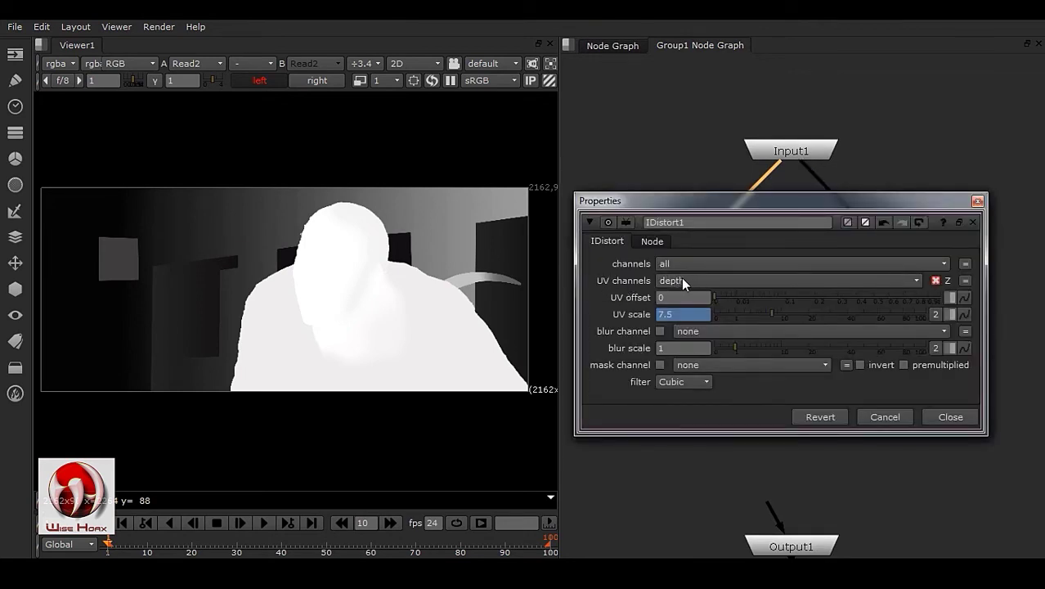
{"action": "left_click", "coordinate": [948, 417]}
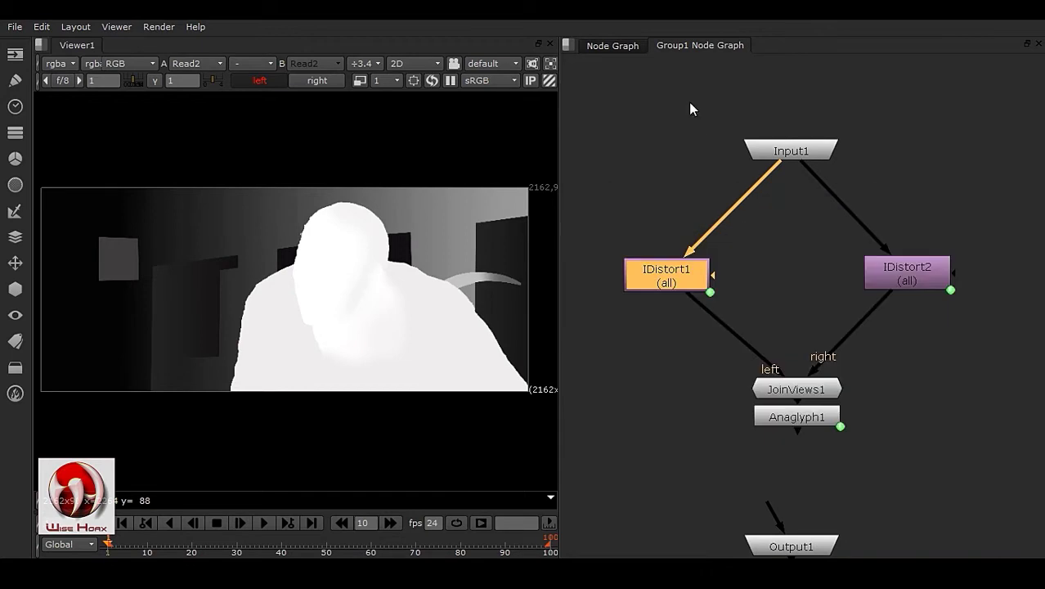
{"action": "left_click", "coordinate": [614, 47]}
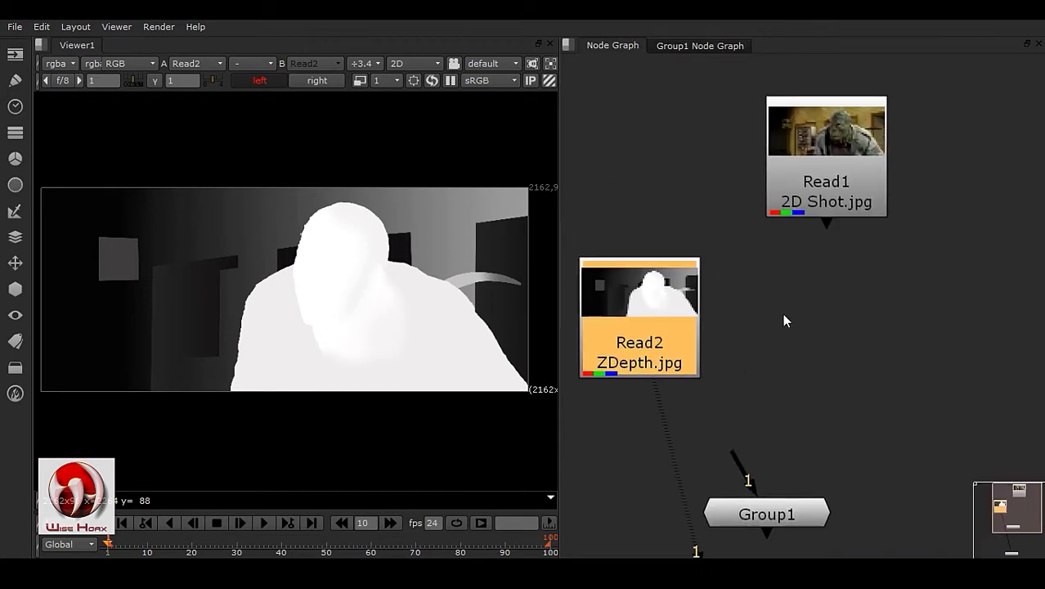
- Add a ShuffleCopy node under the 2D Shot, connecting its input 2 to the 2D Shot and input 1 to ZDepth
{"action": "left_click_drag", "start_coordinate": [694, 302], "coordinate": [689, 304]}
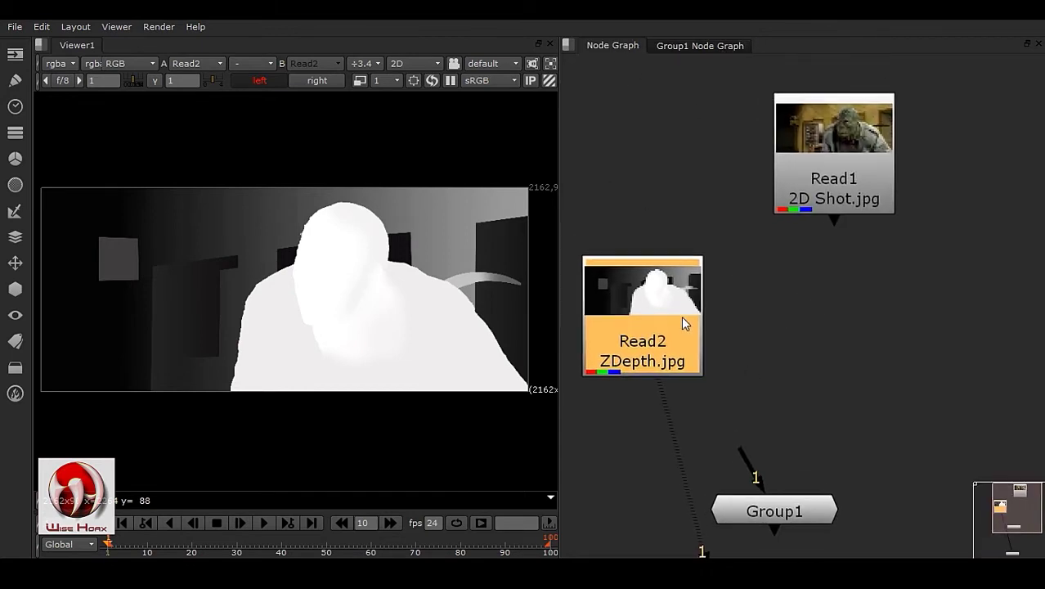
{"action": "left_click", "coordinate": [14, 132]}
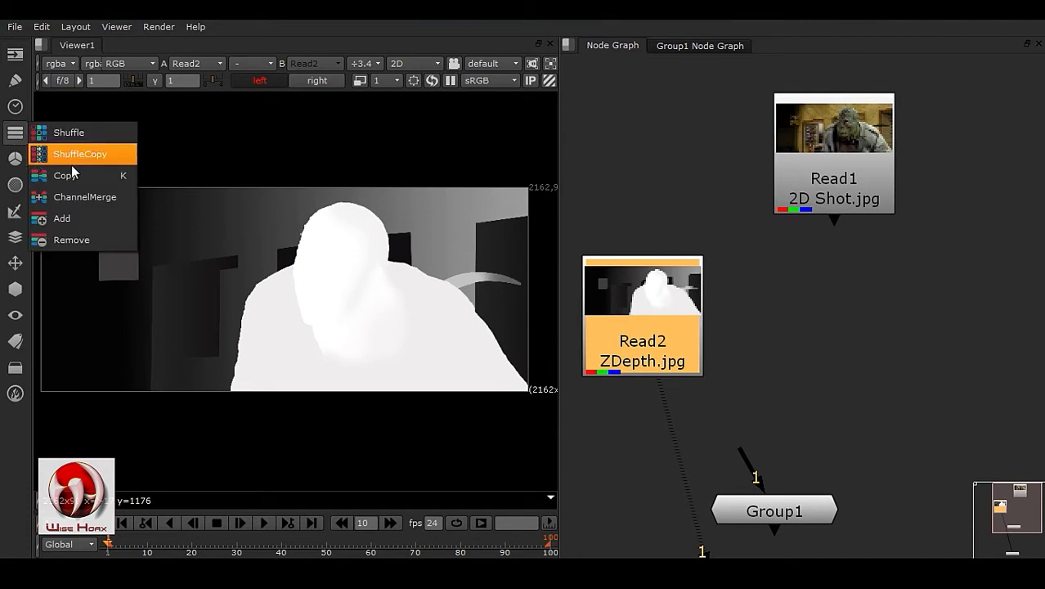
{"action": "left_click", "coordinate": [73, 152]}
{"action": "left_click", "coordinate": [572, 312]}
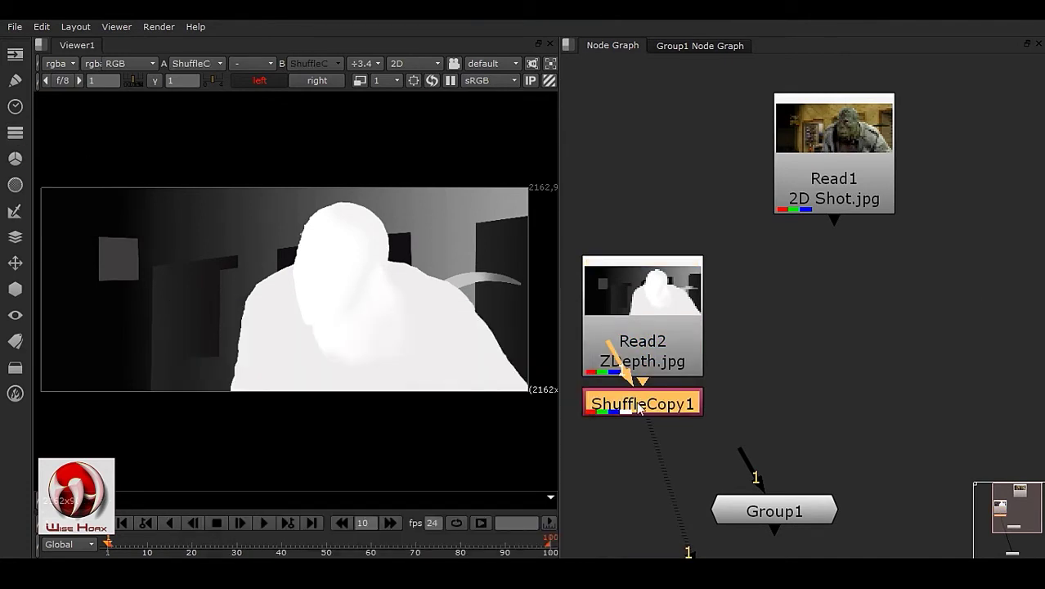
{"action": "left_click_drag", "start_coordinate": [648, 406], "coordinate": [859, 343]}
{"action": "left_click_drag", "start_coordinate": [752, 339], "coordinate": [740, 307]}
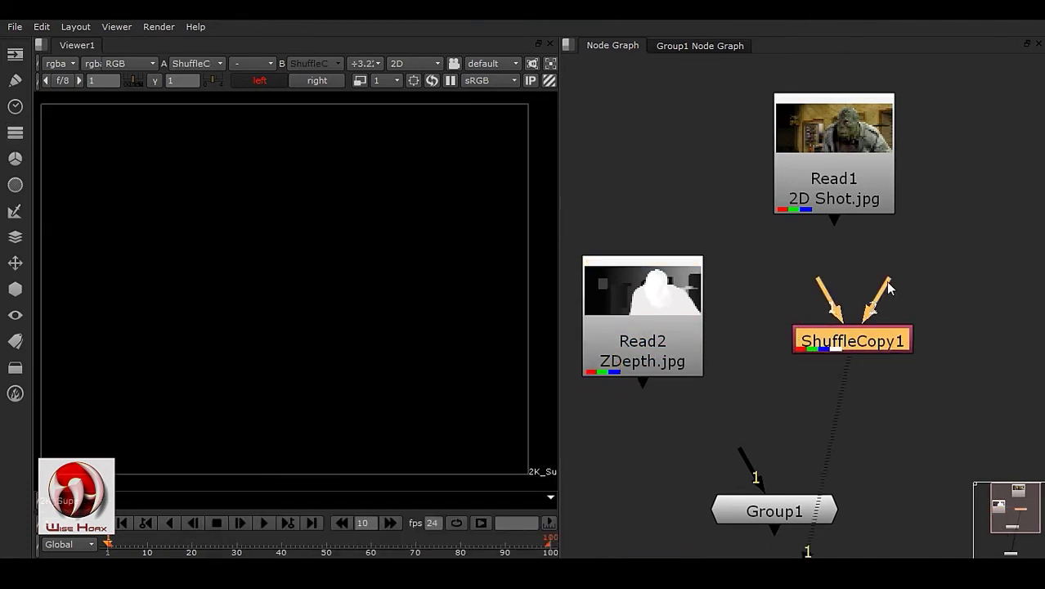
{"action": "left_click_drag", "start_coordinate": [887, 288], "coordinate": [842, 204]}
{"action": "left_click_drag", "start_coordinate": [816, 282], "coordinate": [687, 356]}
{"action": "left_click_drag", "start_coordinate": [853, 348], "coordinate": [834, 325]}
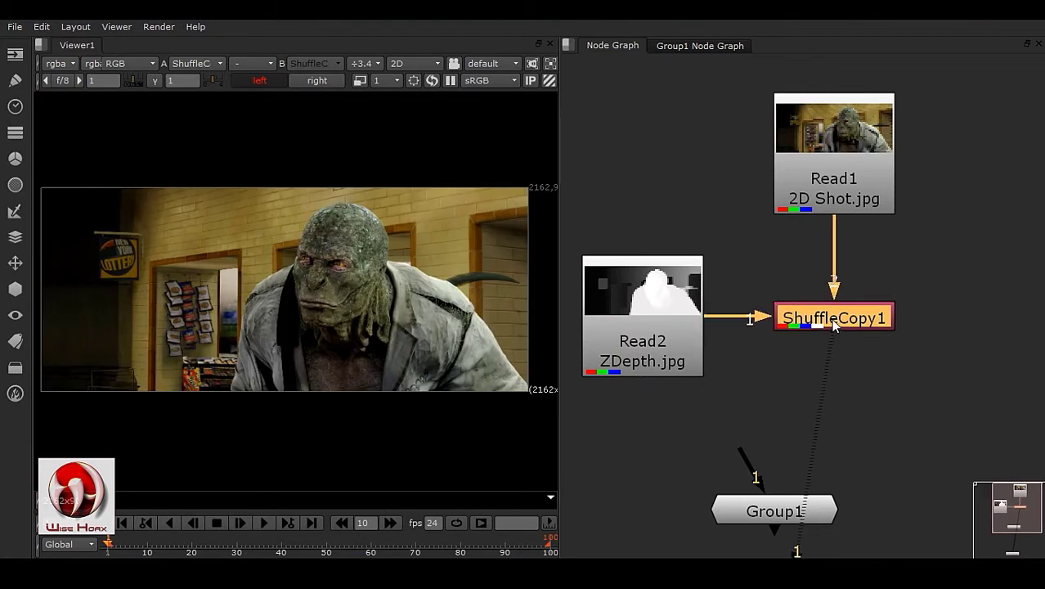
- Set ShuffleCopy1's second output layer to depth and route the red channel of input 1 into Z
{"action": "double_click", "coordinate": [850, 321]}
{"action": "left_click_drag", "start_coordinate": [535, 339], "coordinate": [739, 134]}
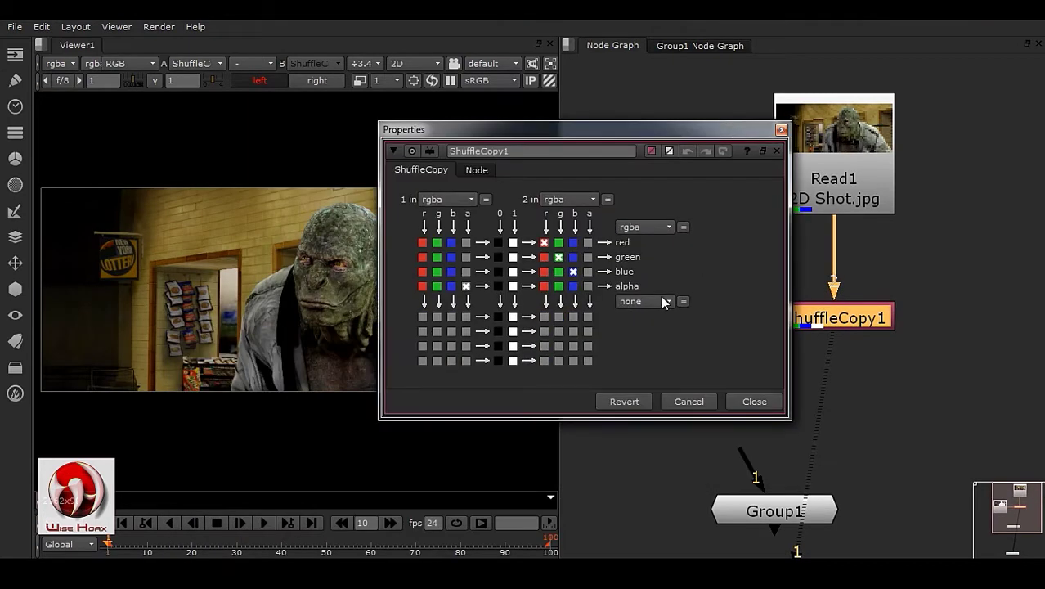
{"action": "left_click", "coordinate": [651, 299]}
{"action": "mouse_move", "coordinate": [664, 377]}
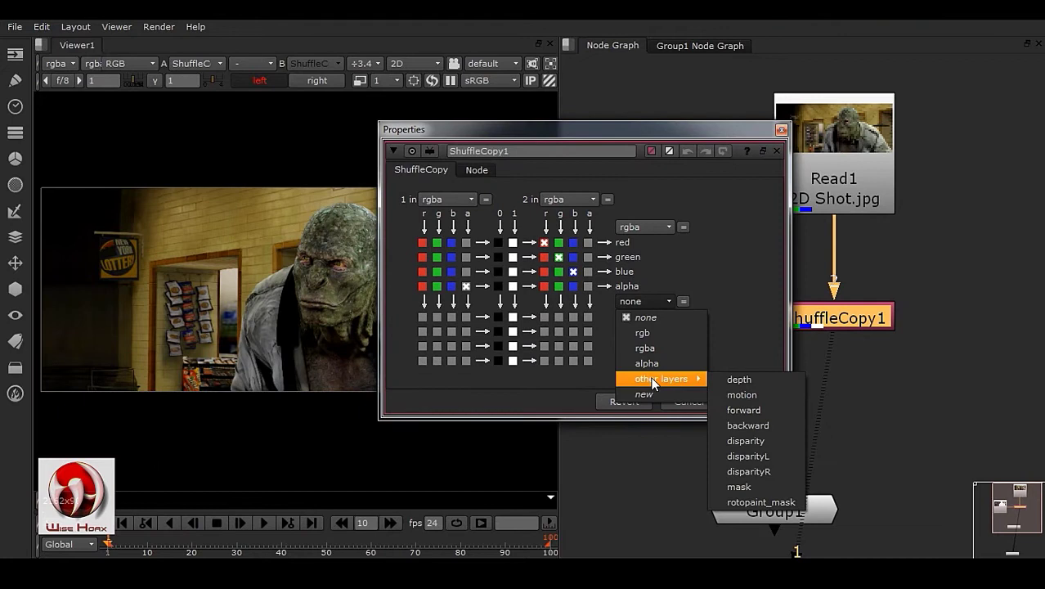
{"action": "left_click", "coordinate": [750, 375]}
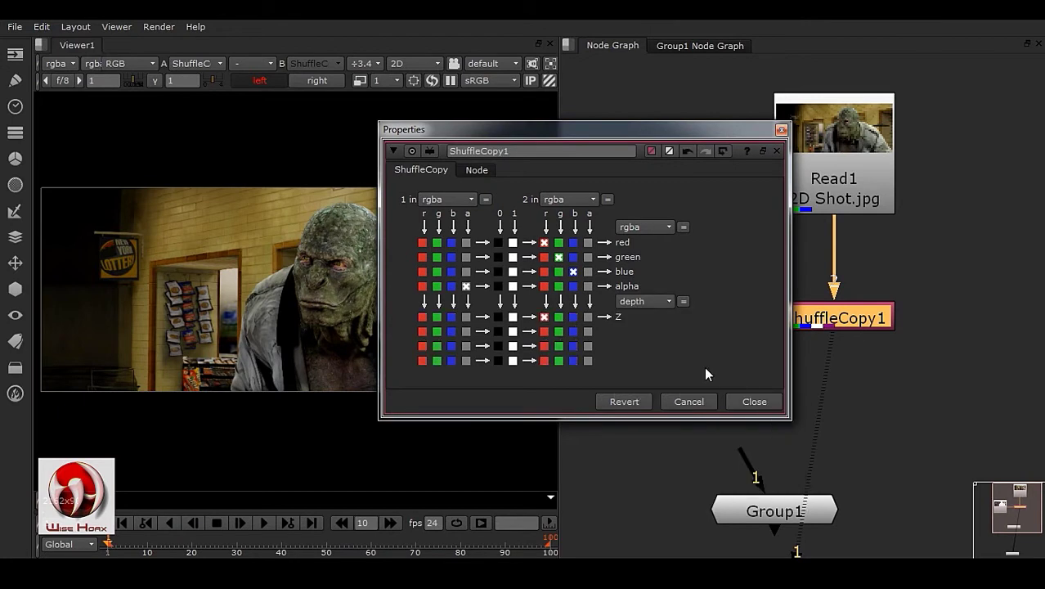
{"action": "left_click", "coordinate": [422, 316]}
{"action": "left_click", "coordinate": [772, 401]}
- Display the depth layer of ShuffleCopy1 in the viewer and switch back to rgba
{"action": "left_click", "coordinate": [64, 64]}
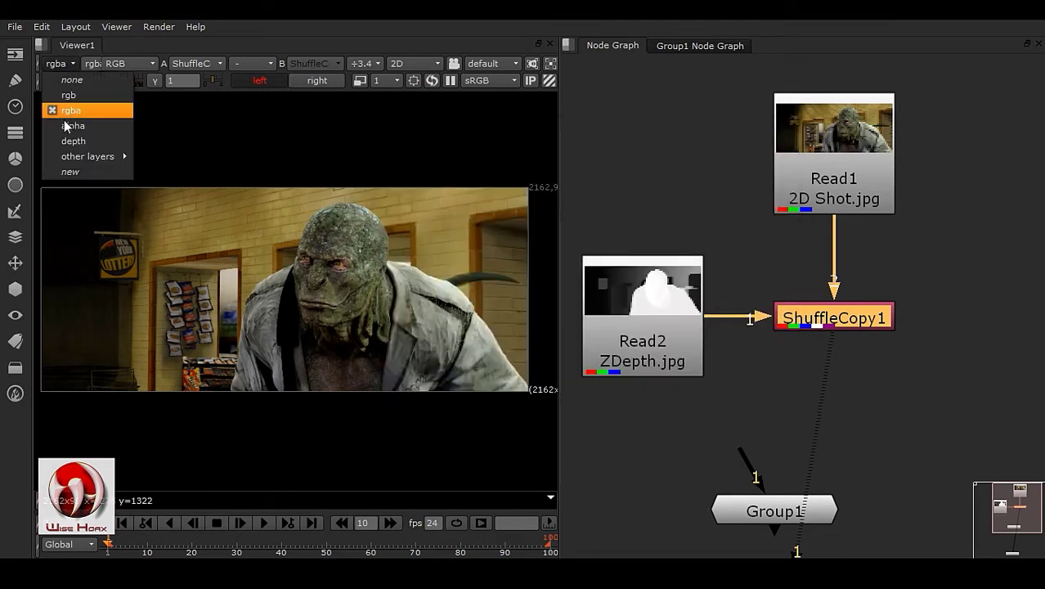
{"action": "left_click", "coordinate": [72, 141]}
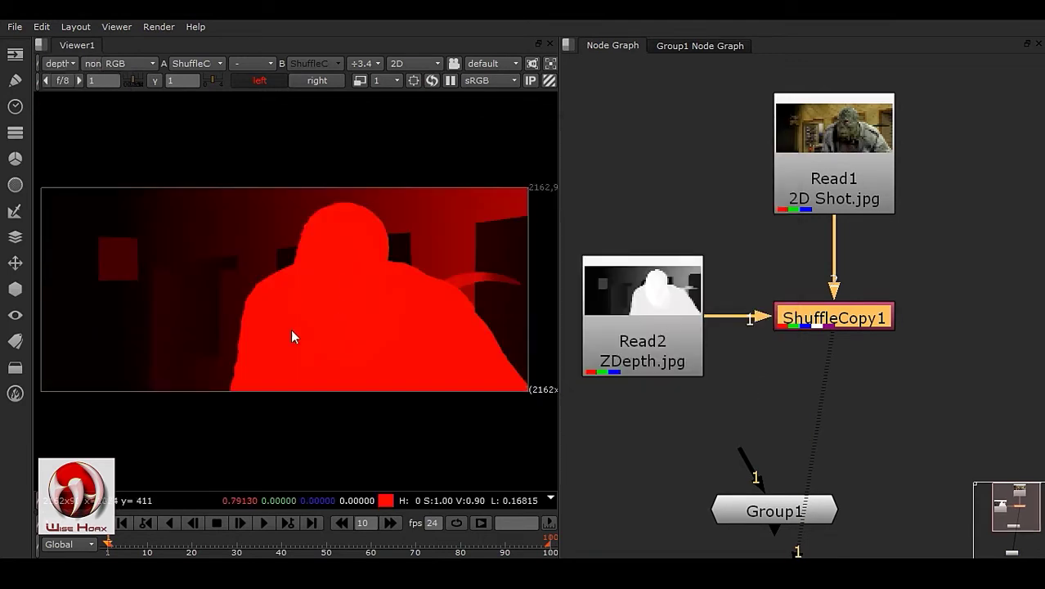
{"action": "left_click", "coordinate": [66, 63]}
{"action": "left_click", "coordinate": [73, 111]}
- Connect Group1's input to the output of ShuffleCopy1 and show Group1 in the viewer
{"action": "middle_click_drag", "start_coordinate": [905, 374], "coordinate": [896, 304]}
{"action": "left_click_drag", "start_coordinate": [771, 436], "coordinate": [894, 405]}
{"action": "left_click_drag", "start_coordinate": [855, 354], "coordinate": [878, 410]}
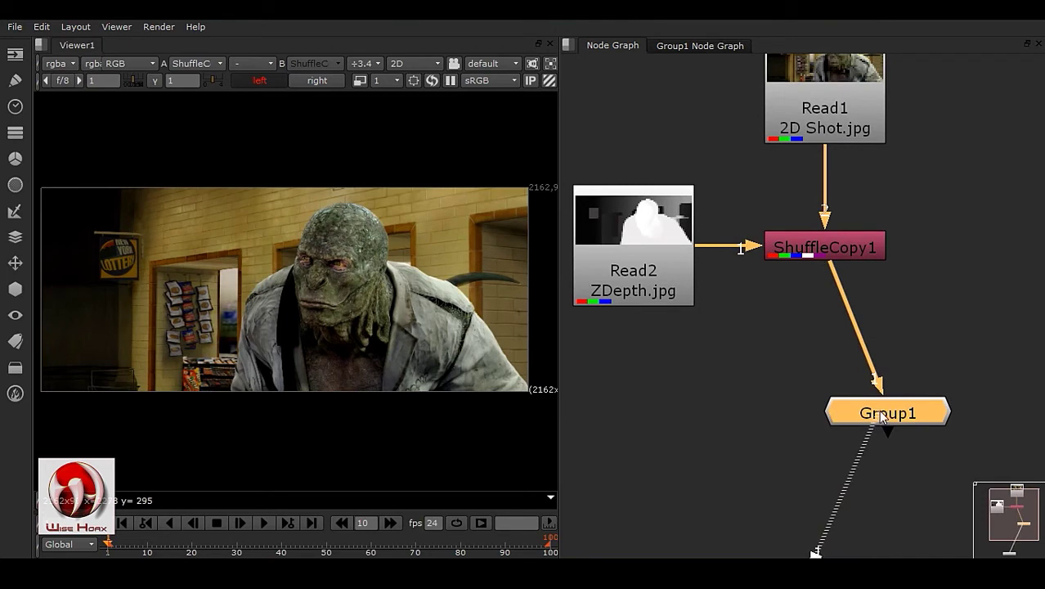
{"action": "scroll", "coordinate": [429, 359], "scroll_direction": "down", "scroll_amount": 3}
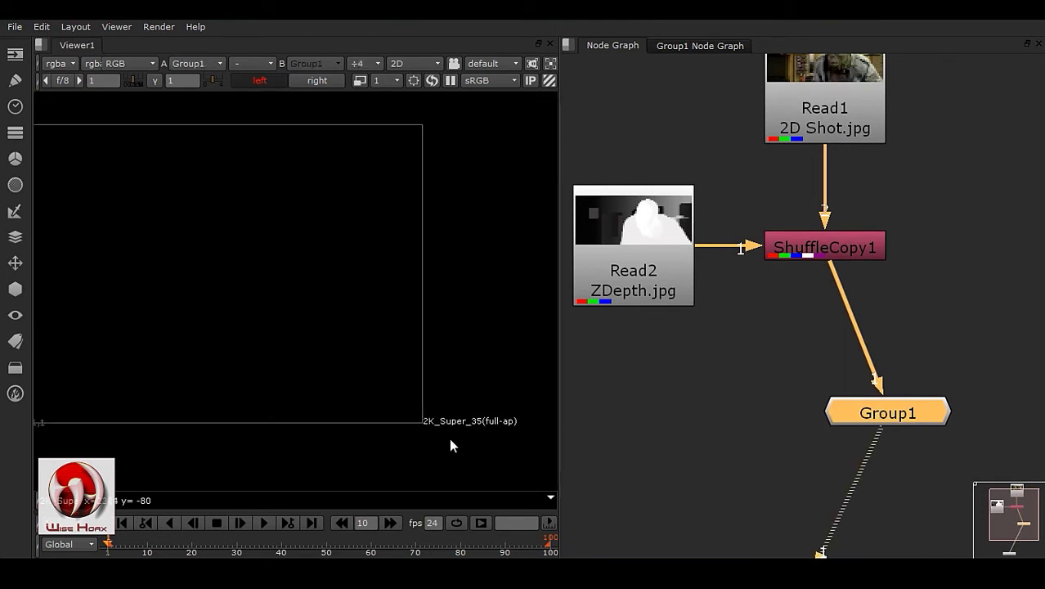
{"action": "middle_click_drag", "start_coordinate": [469, 437], "coordinate": [472, 426]}
- Set the project's full size format to HD 1920x1080 in the project settings
{"action": "left_click", "coordinate": [44, 24]}
{"action": "left_click", "coordinate": [90, 383]}
{"action": "scroll", "coordinate": [86, 107], "scroll_direction": "down", "scroll_amount": 3}
{"action": "scroll", "coordinate": [87, 113], "scroll_direction": "up", "scroll_amount": 3}
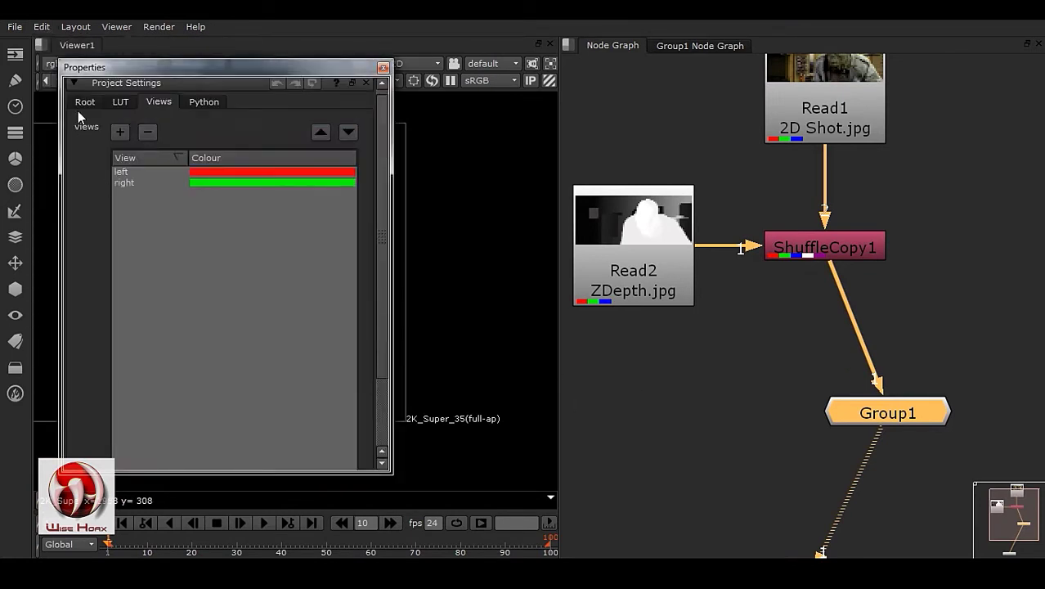
{"action": "left_click", "coordinate": [82, 102]}
{"action": "scroll", "coordinate": [229, 282], "scroll_direction": "down", "scroll_amount": 5}
{"action": "left_click", "coordinate": [234, 378]}
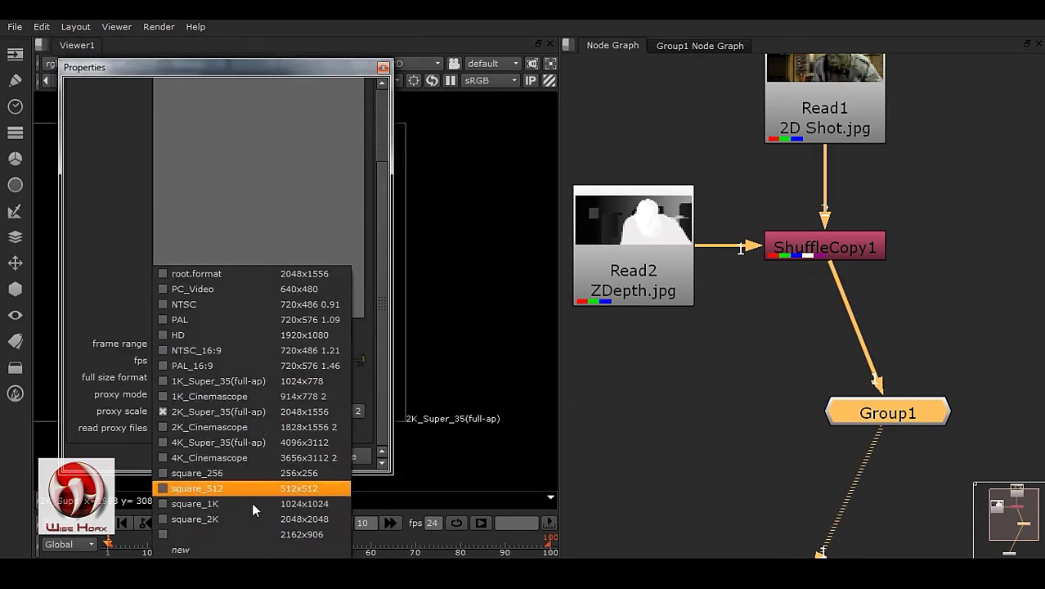
{"action": "left_click", "coordinate": [181, 336]}
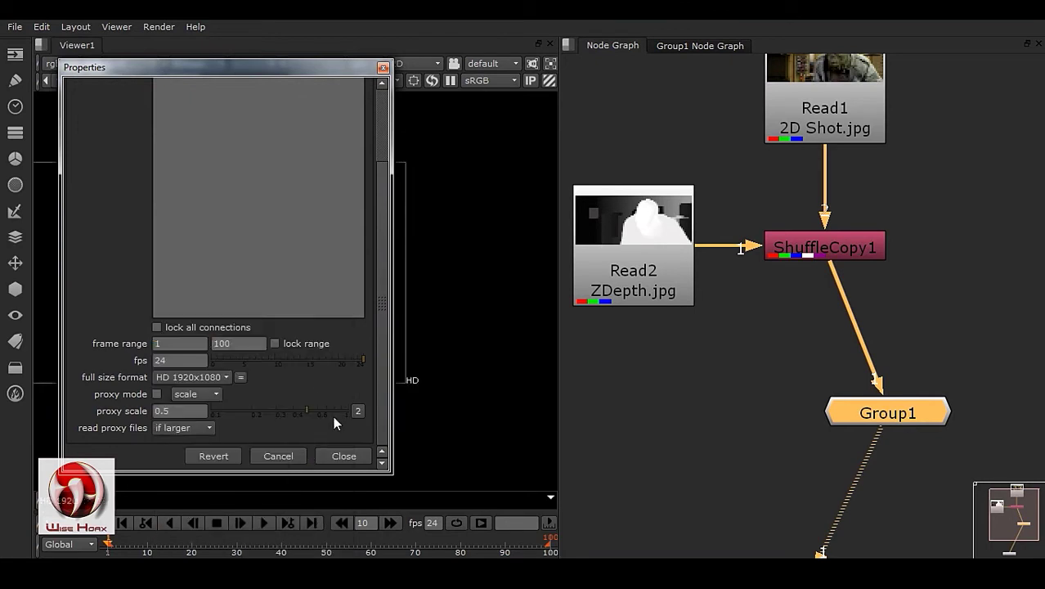
{"action": "left_click", "coordinate": [344, 456]}
- Move Group1 beneath ShuffleCopy1 and connect Output1 to Anaglyph1 inside the group
{"action": "left_click_drag", "start_coordinate": [933, 419], "coordinate": [849, 444]}
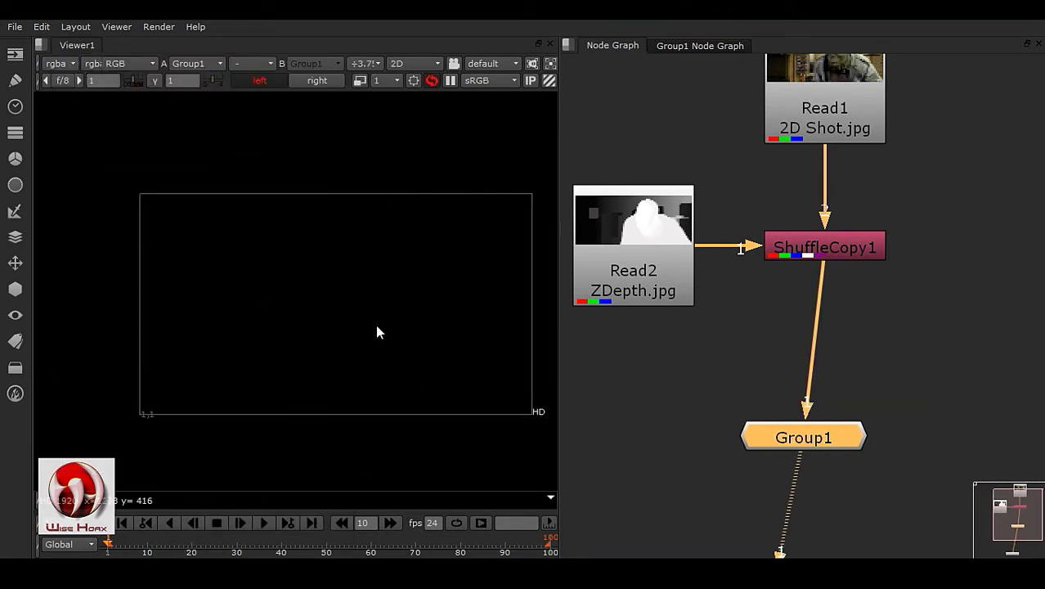
{"action": "middle_click_drag", "start_coordinate": [399, 379], "coordinate": [370, 312]}
{"action": "left_click", "coordinate": [701, 46]}
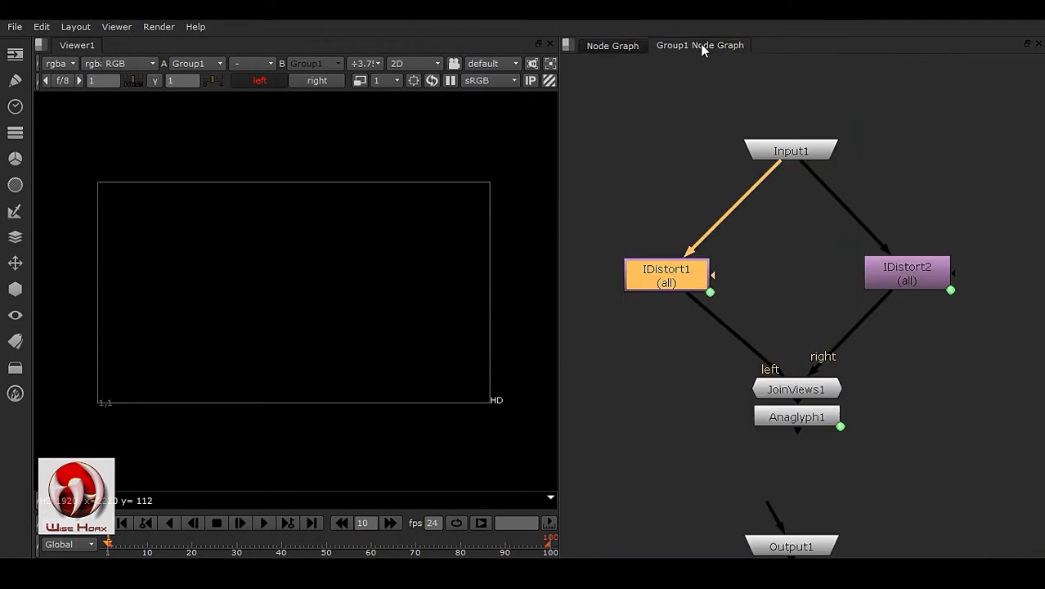
{"action": "left_click_drag", "start_coordinate": [759, 451], "coordinate": [793, 423]}
{"action": "key", "text": "f"}
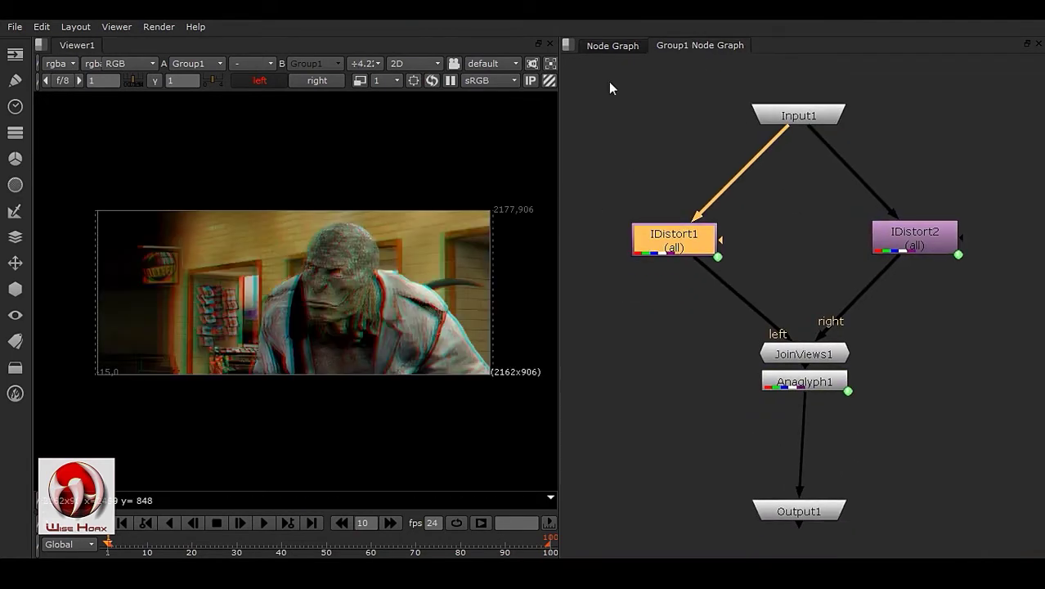
- Examine the anaglyph result up close from the main node graph and check ShuffleCopy1's channel routing
{"action": "left_click", "coordinate": [604, 45]}
{"action": "key", "text": "f"}
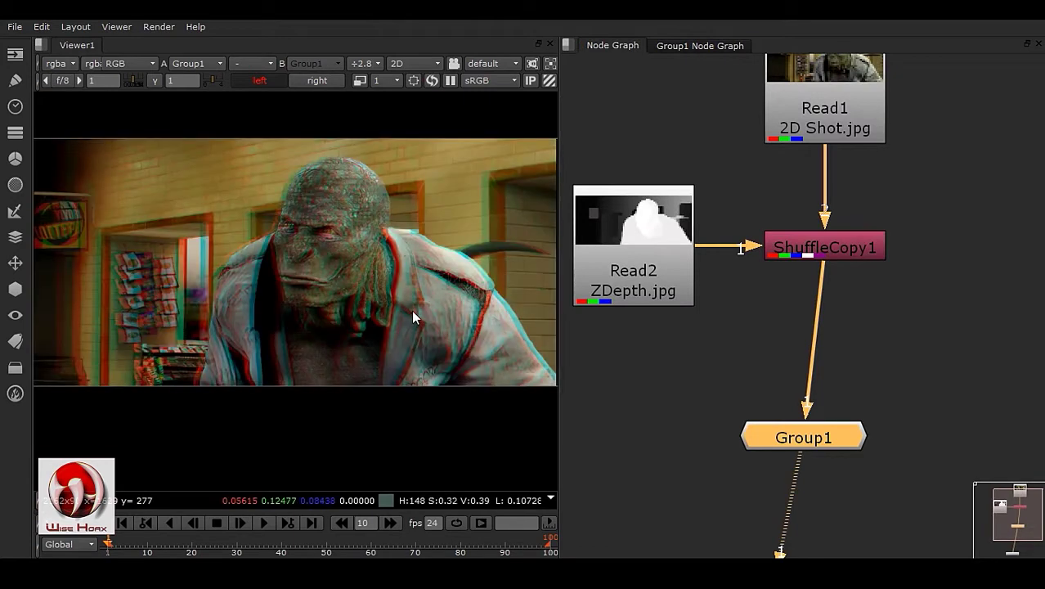
{"action": "scroll", "coordinate": [429, 332], "scroll_direction": "up", "scroll_amount": 1}
{"action": "middle_click_drag", "start_coordinate": [173, 374], "coordinate": [394, 394]}
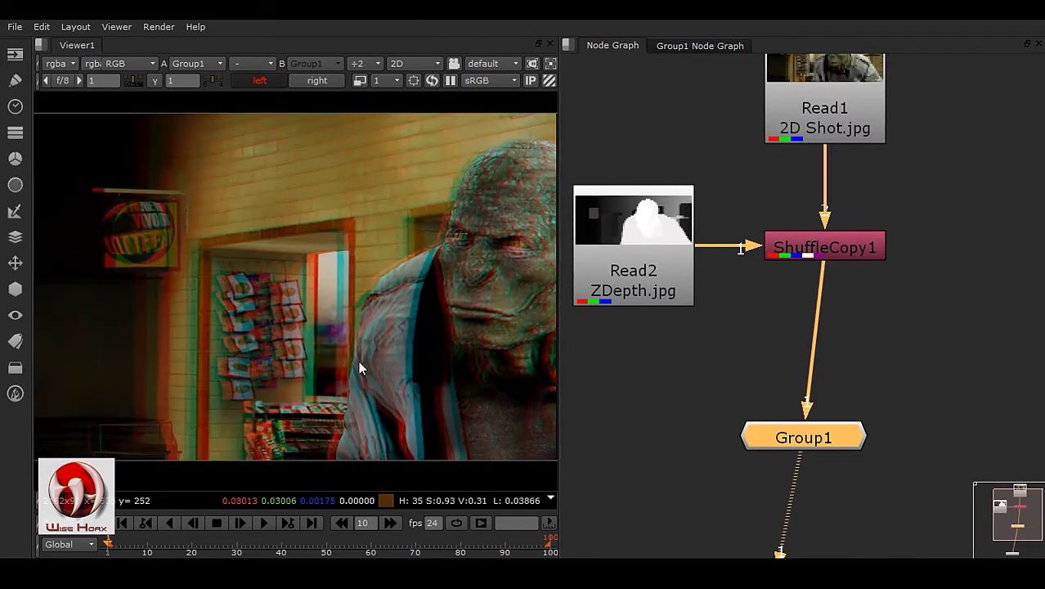
{"action": "double_click", "coordinate": [842, 248]}
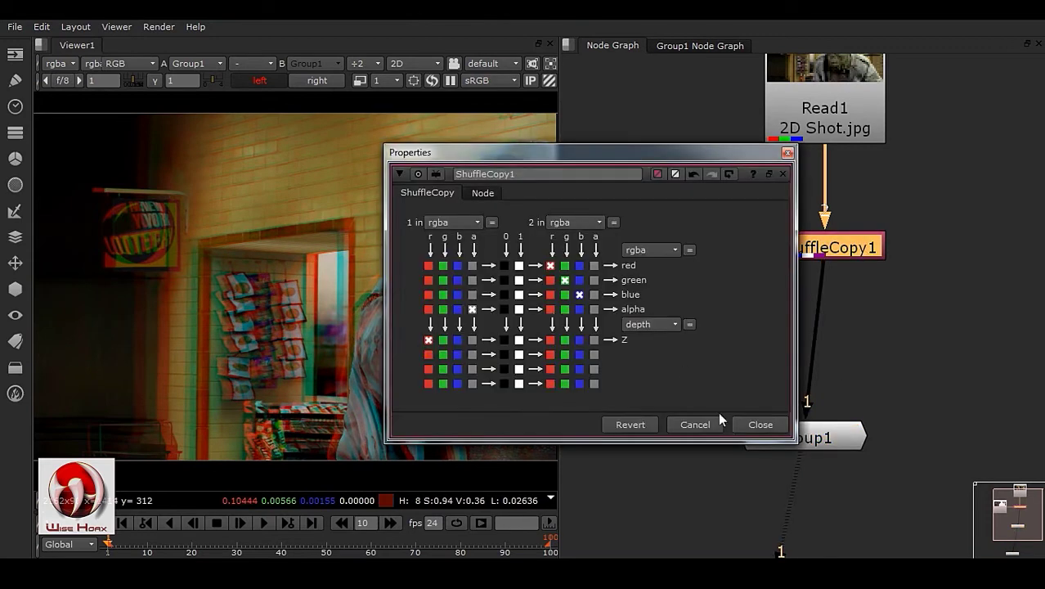
{"action": "left_click", "coordinate": [761, 424]}
- Try Group1's Offset at 1, set it to 15, and compare the anaglyph separation in the viewer
{"action": "double_click", "coordinate": [844, 442]}
{"action": "left_click_drag", "start_coordinate": [567, 168], "coordinate": [859, 171]}
{"action": "scroll", "coordinate": [327, 323], "scroll_direction": "down", "scroll_amount": 2}
{"action": "left_click", "coordinate": [902, 233]}
{"action": "left_click_drag", "start_coordinate": [902, 232], "coordinate": [967, 236]}
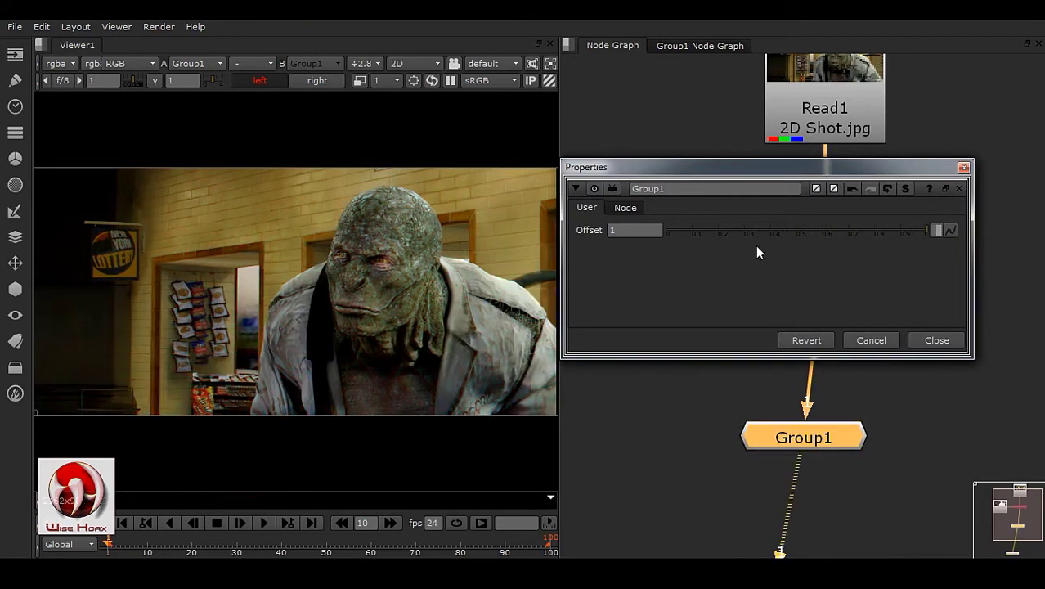
{"action": "left_click", "coordinate": [646, 230]}
{"action": "type", "text": "15"}
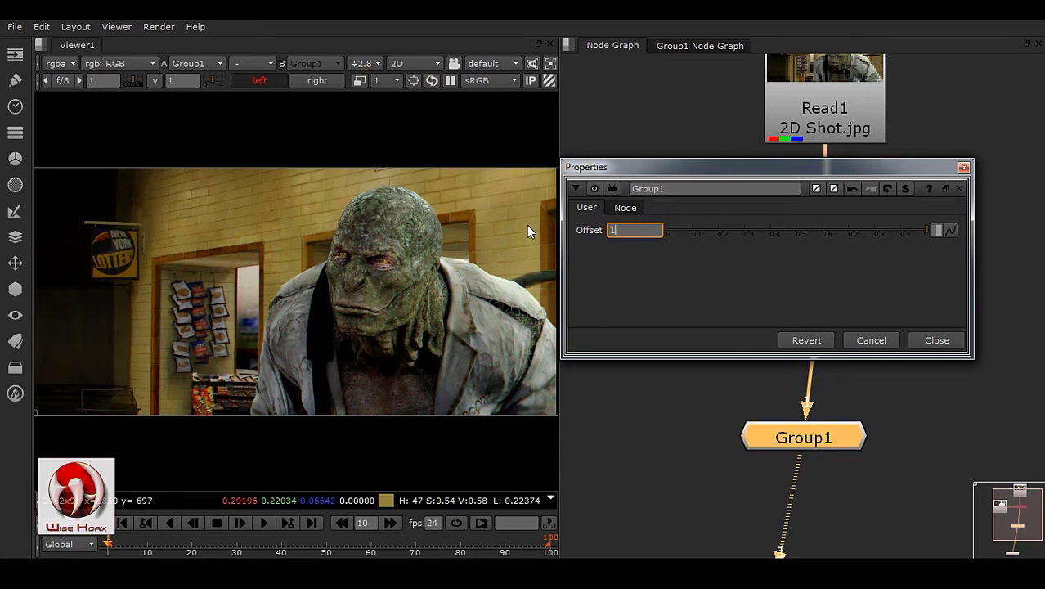
{"action": "key", "text": "Return"}
{"action": "scroll", "coordinate": [458, 347], "scroll_direction": "up", "scroll_amount": 2}
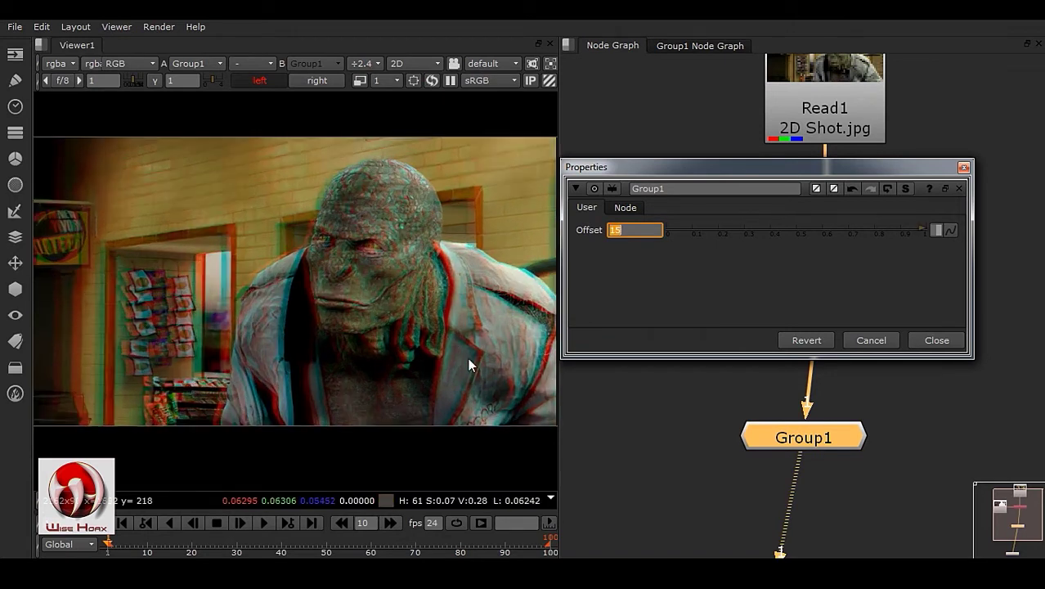
{"action": "left_click", "coordinate": [936, 340]}
{"action": "scroll", "coordinate": [352, 364], "scroll_direction": "down", "scroll_amount": 3}
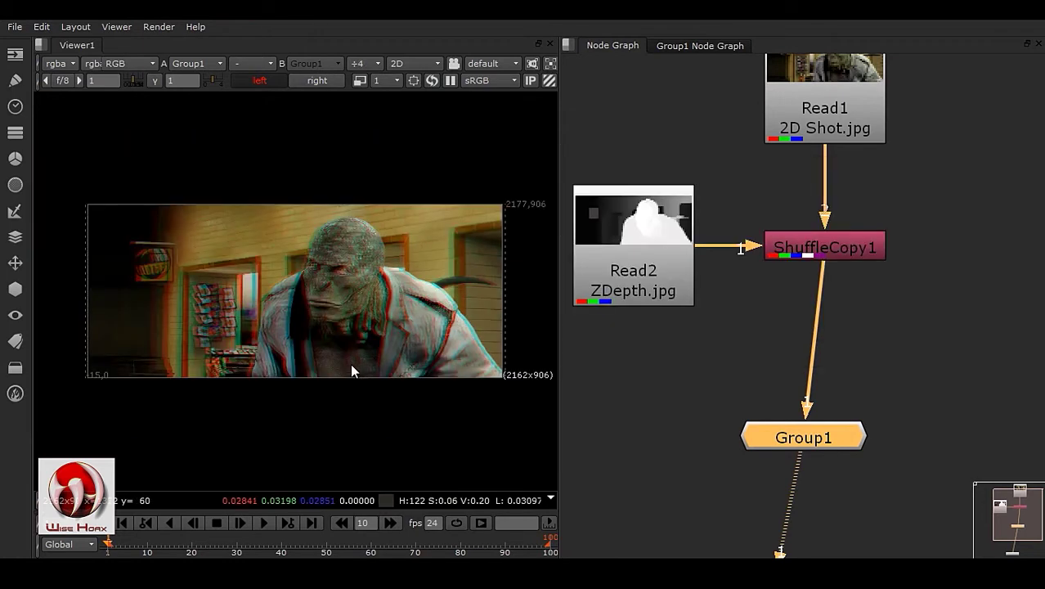
- Move Group1 slightly closer to ShuffleCopy1 and check its Offset control
{"action": "left_click_drag", "start_coordinate": [818, 438], "coordinate": [856, 404]}
{"action": "double_click", "coordinate": [856, 403]}
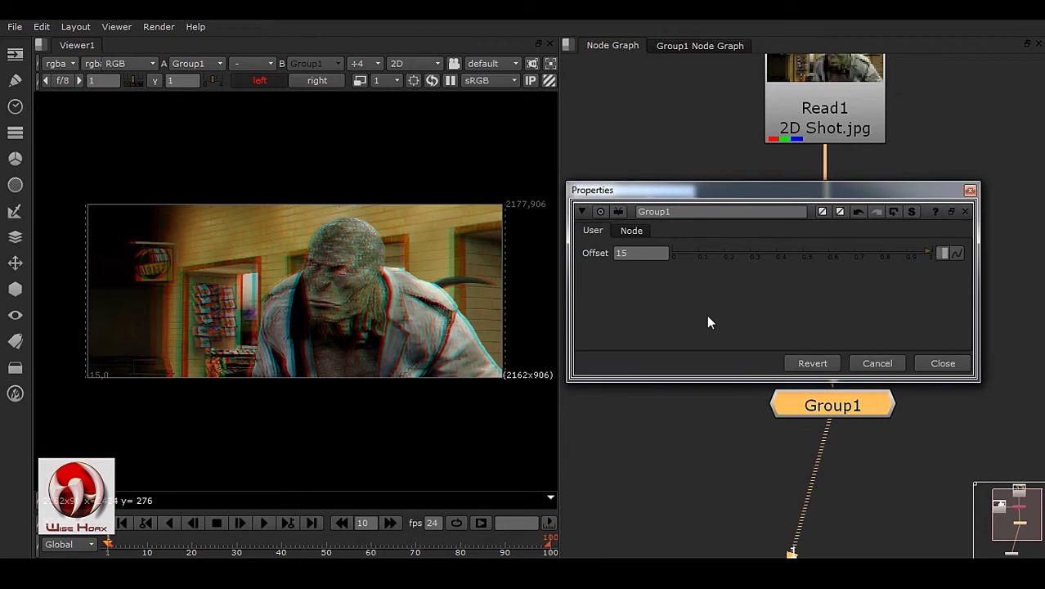
{"action": "left_click", "coordinate": [949, 362]}
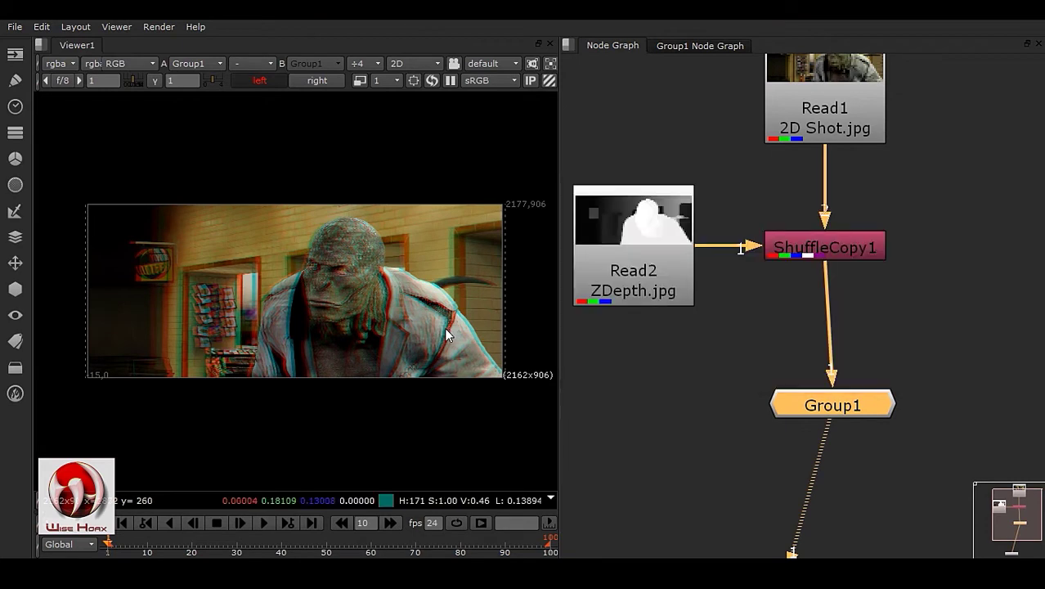
{"action": "key", "text": "space"}
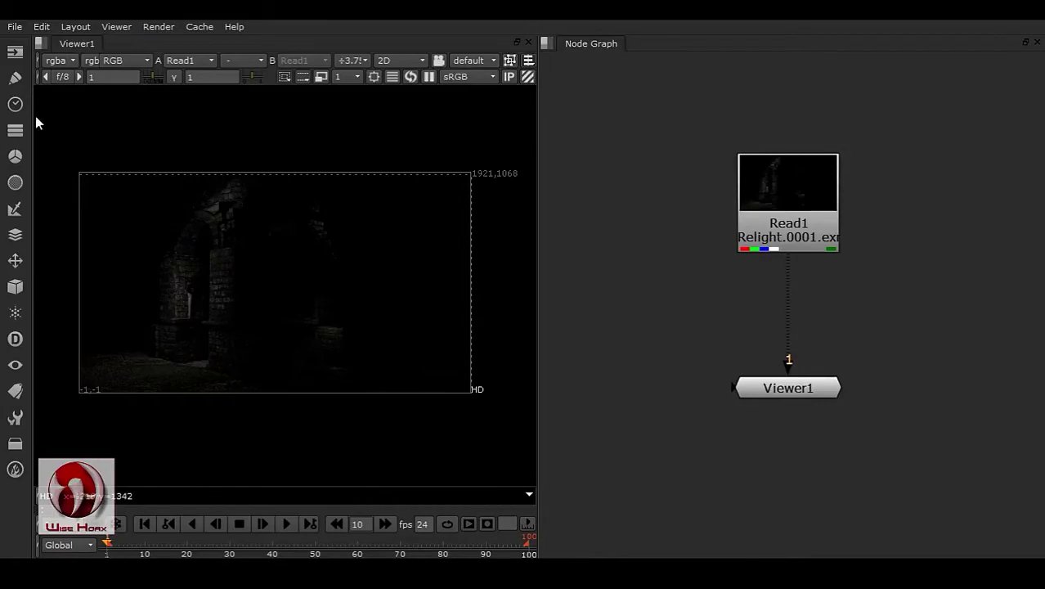
- Display the P position layer of the Relight EXR in the viewer and return to rgba
{"action": "left_click", "coordinate": [61, 59]}
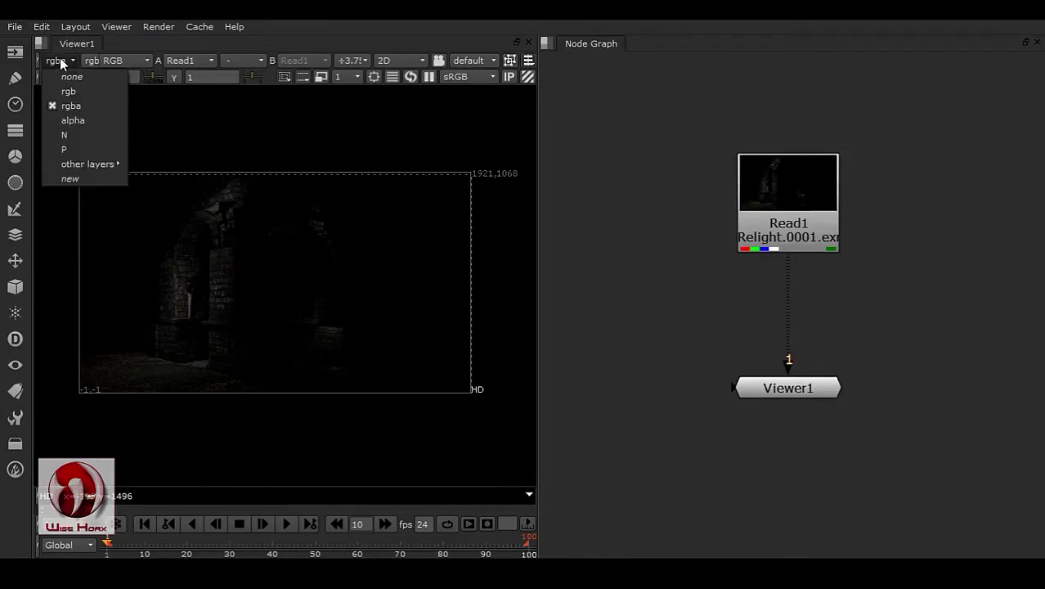
{"action": "left_click", "coordinate": [76, 147]}
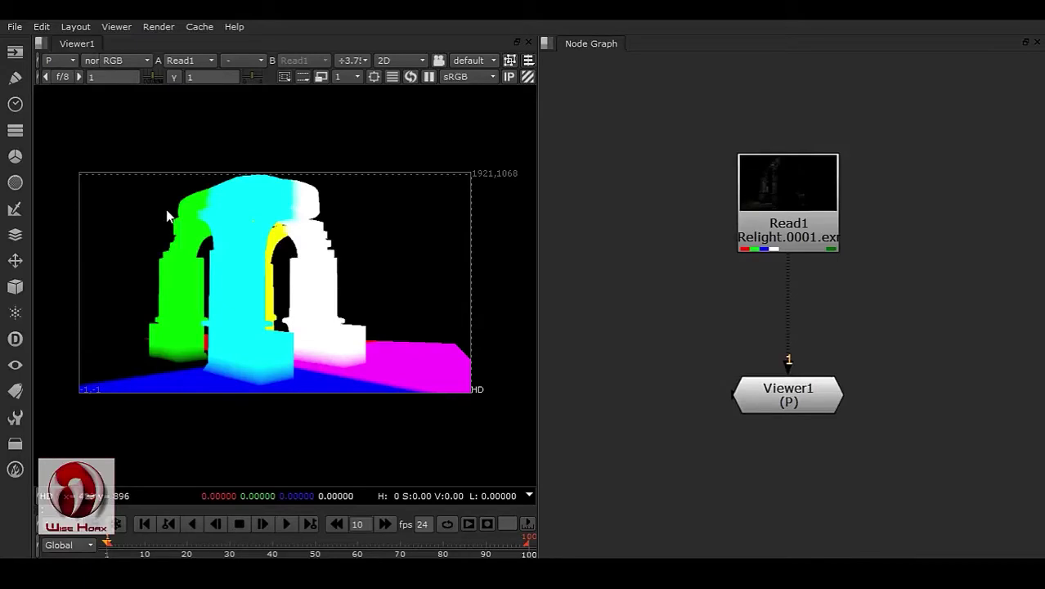
{"action": "left_click", "coordinate": [67, 62]}
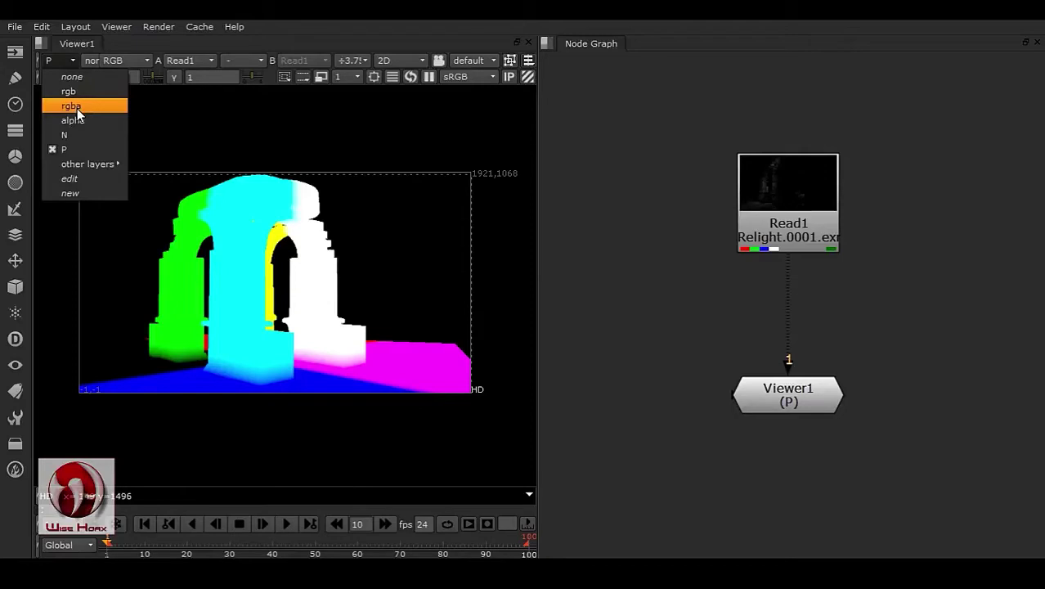
{"action": "left_click", "coordinate": [87, 106]}
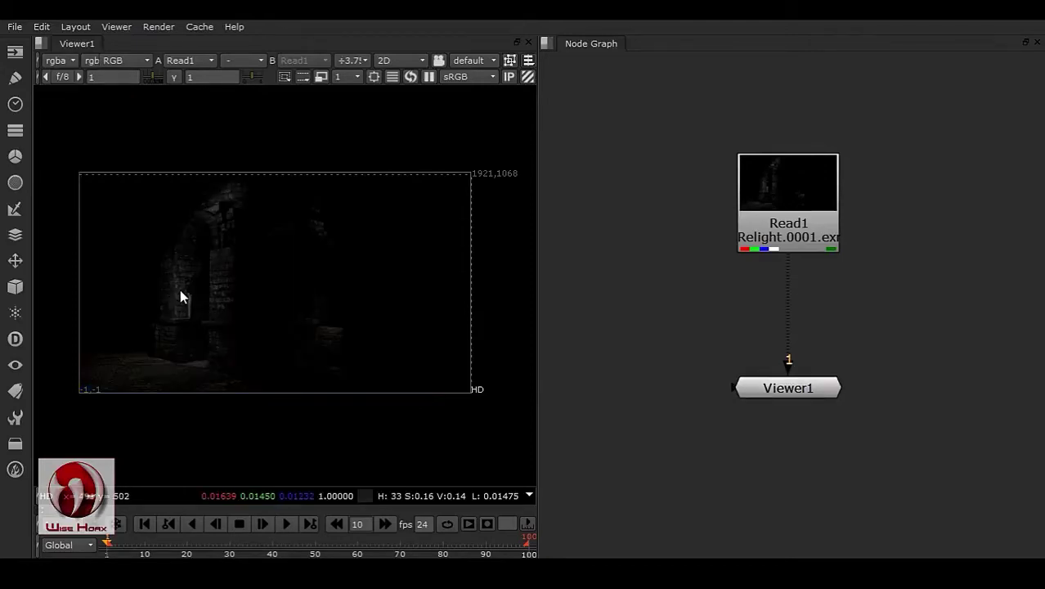
- Split the viewer pane in two, add a second viewer in the new pane, and place its node beside Viewer1
{"action": "left_click", "coordinate": [42, 43]}
{"action": "left_click", "coordinate": [102, 73]}
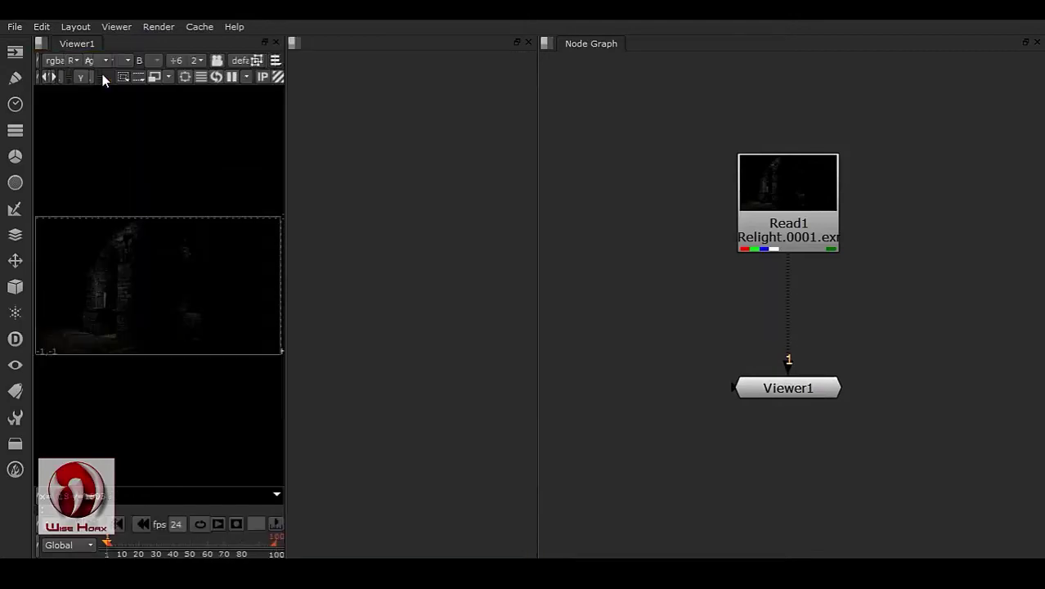
{"action": "left_click", "coordinate": [295, 43]}
{"action": "left_click", "coordinate": [316, 312]}
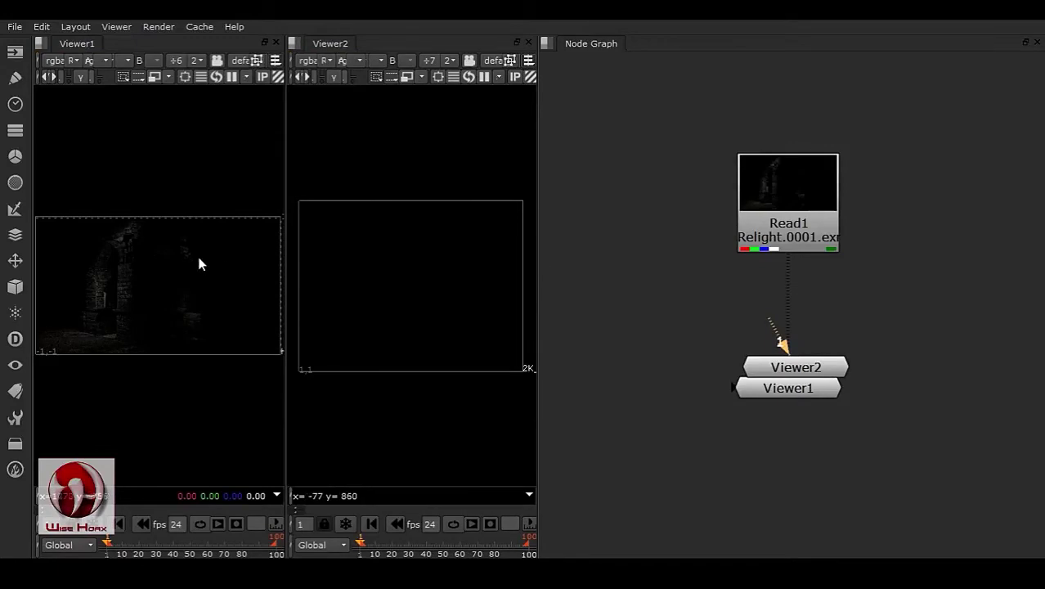
{"action": "left_click_drag", "start_coordinate": [767, 367], "coordinate": [619, 381]}
{"action": "left_click", "coordinate": [891, 254]}
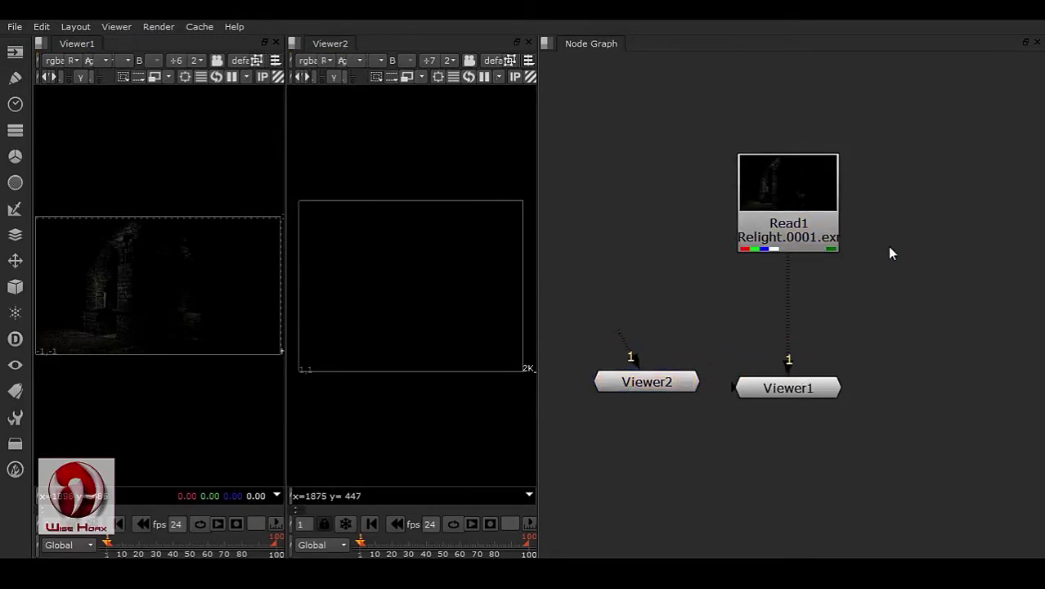
- Add a Shuffle node and connect its input to Read1, placing it beside Read1
{"action": "key", "text": "Tab"}
{"action": "type", "text": "s"}
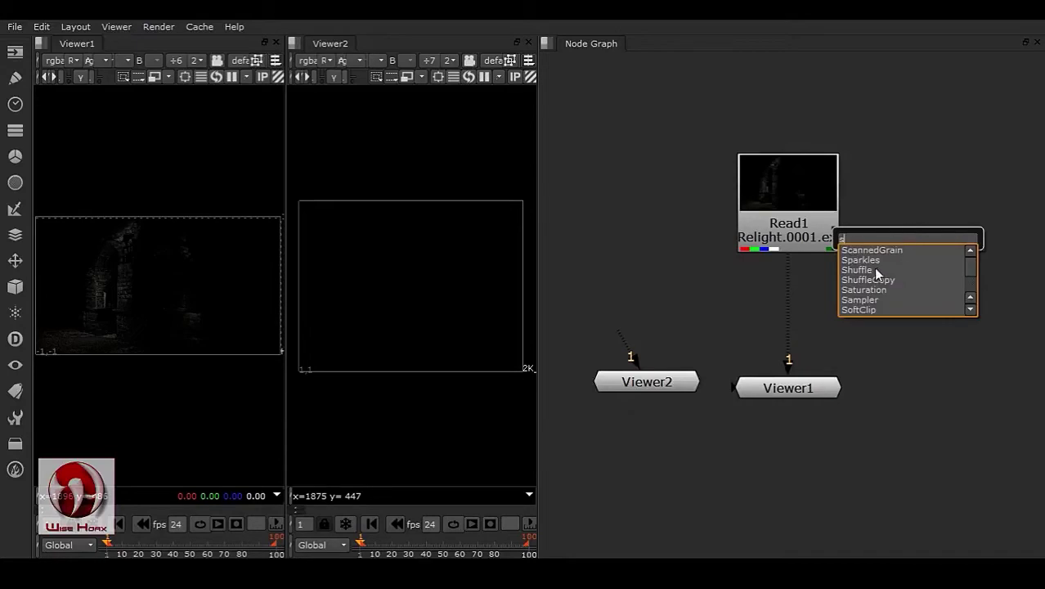
{"action": "left_click", "coordinate": [874, 269]}
{"action": "left_click_drag", "start_coordinate": [807, 157], "coordinate": [613, 157]}
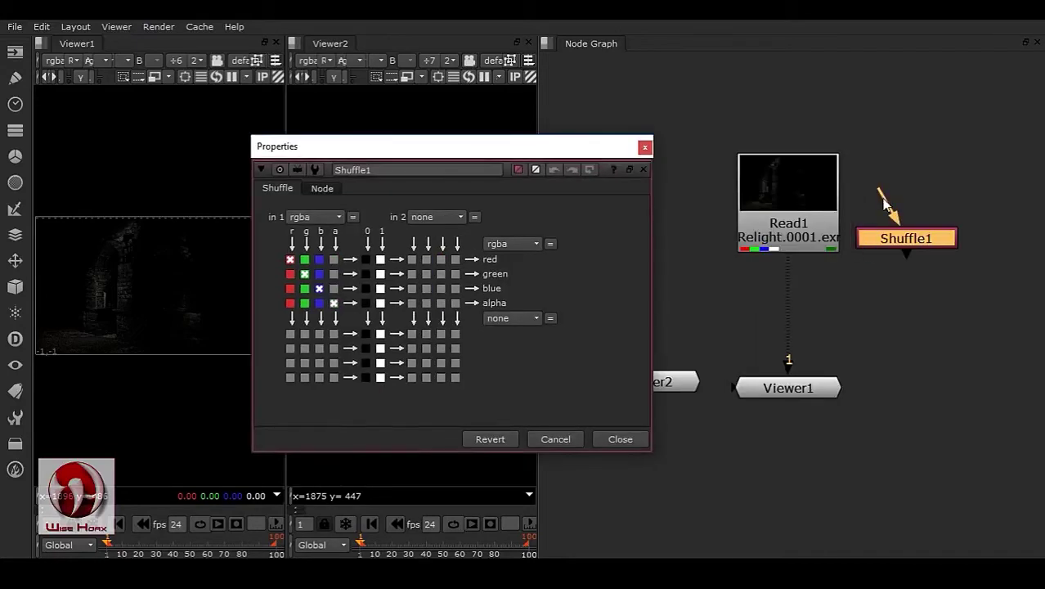
{"action": "left_click_drag", "start_coordinate": [865, 244], "coordinate": [969, 218]}
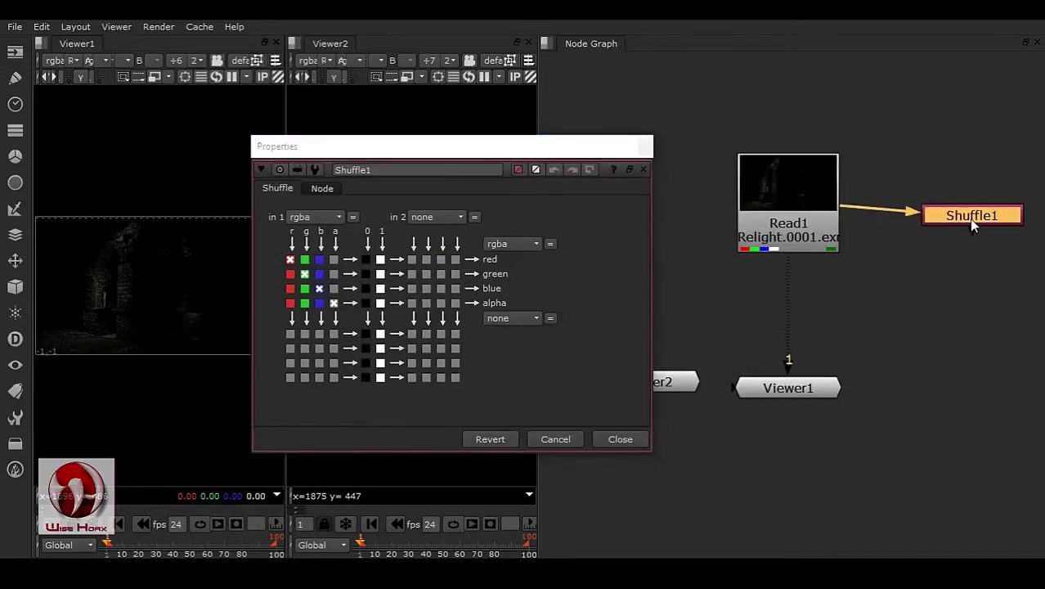
- Set Shuffle1's first input layer to P and turn on its postage stamp thumbnail
{"action": "left_click", "coordinate": [323, 217]}
{"action": "left_click", "coordinate": [316, 295]}
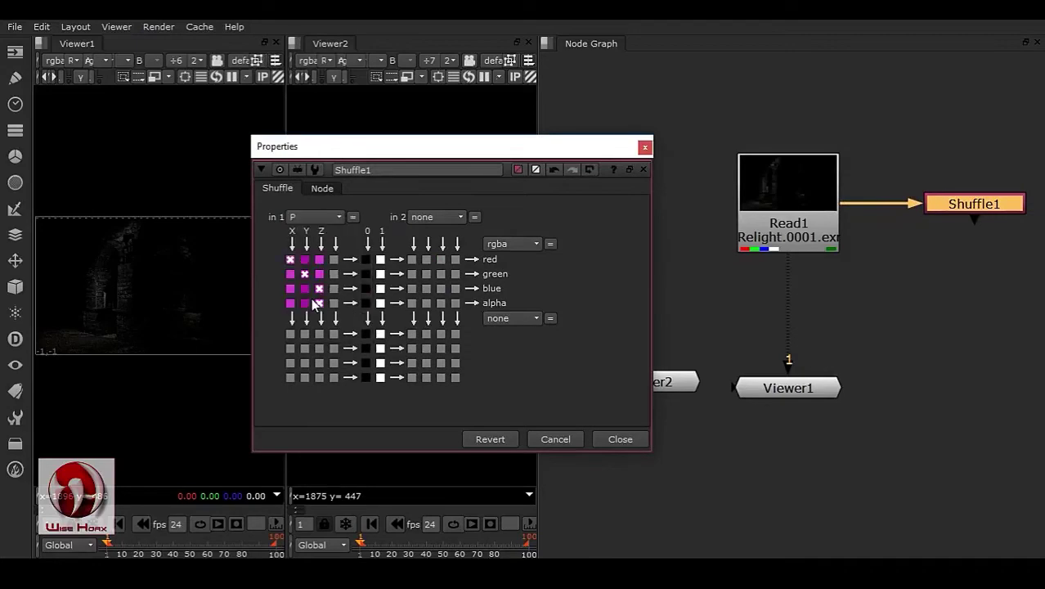
{"action": "left_click", "coordinate": [615, 439]}
{"action": "key", "text": "alt+p"}
{"action": "left_click_drag", "start_coordinate": [960, 242], "coordinate": [952, 211]}
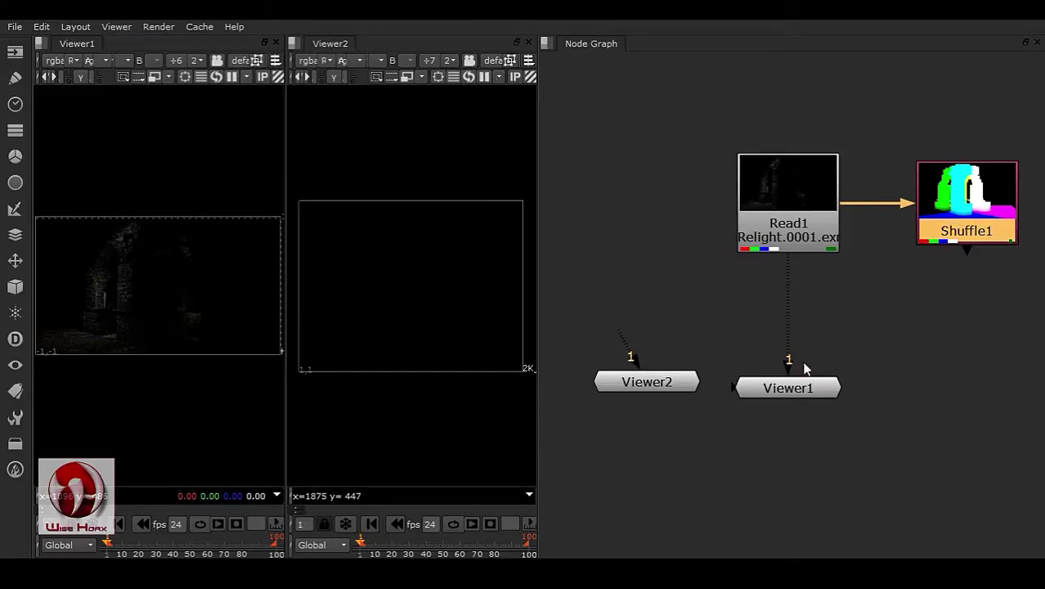
- Connect Viewer2 to Shuffle1 and arrange each viewer node below its source node
{"action": "left_click_drag", "start_coordinate": [795, 381], "coordinate": [821, 410]}
{"action": "left_click_drag", "start_coordinate": [631, 378], "coordinate": [662, 367]}
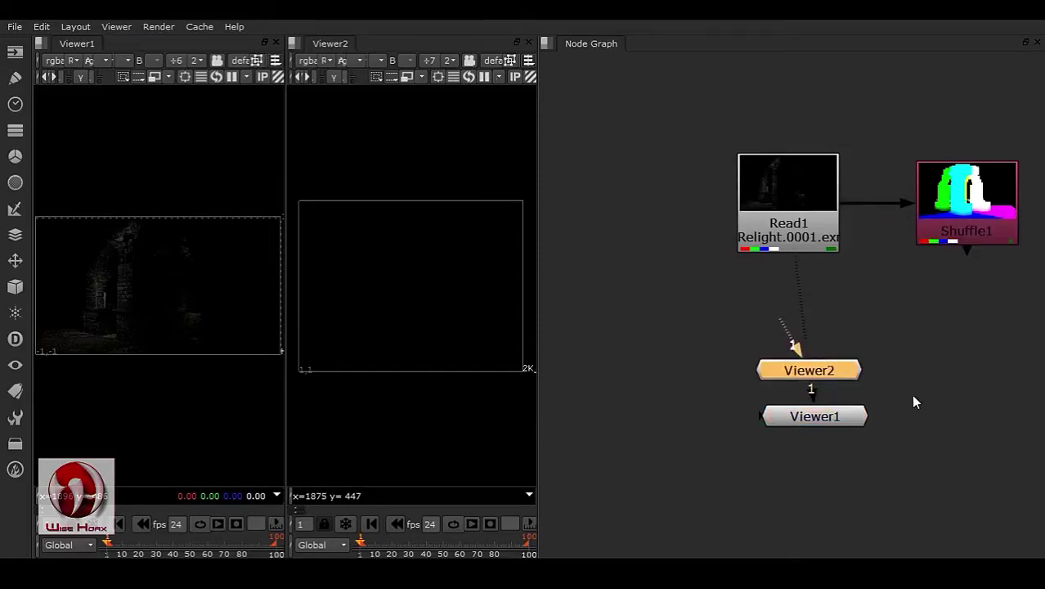
{"action": "left_click_drag", "start_coordinate": [727, 376], "coordinate": [999, 421]}
{"action": "left_click_drag", "start_coordinate": [927, 383], "coordinate": [974, 238]}
{"action": "left_click_drag", "start_coordinate": [980, 416], "coordinate": [999, 414]}
{"action": "left_click_drag", "start_coordinate": [855, 425], "coordinate": [828, 419]}
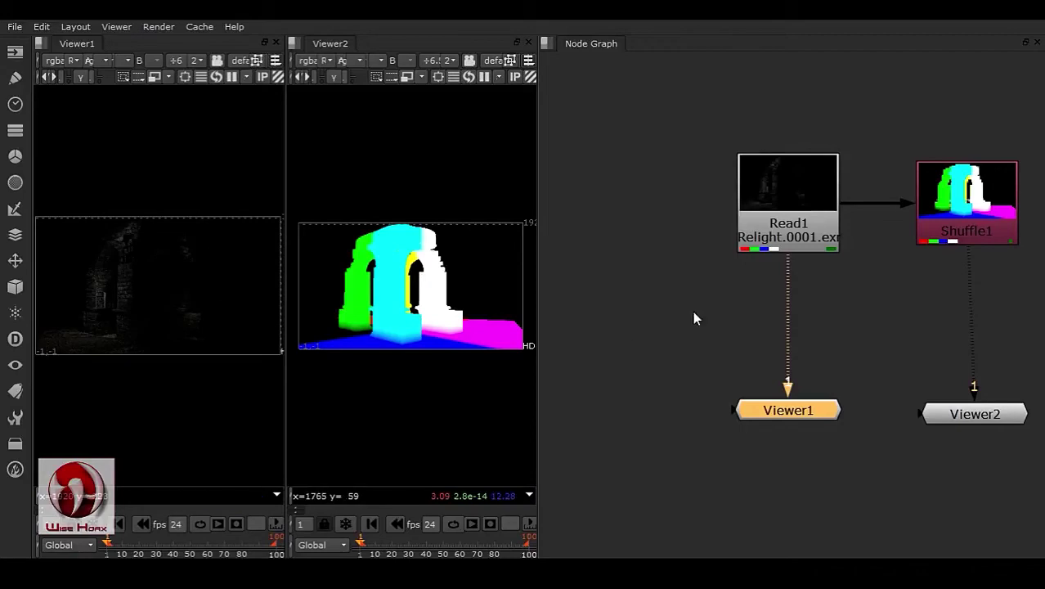
- Add a PositionToPoints2 node between Read1 and Viewer1
{"action": "left_click", "coordinate": [15, 443]}
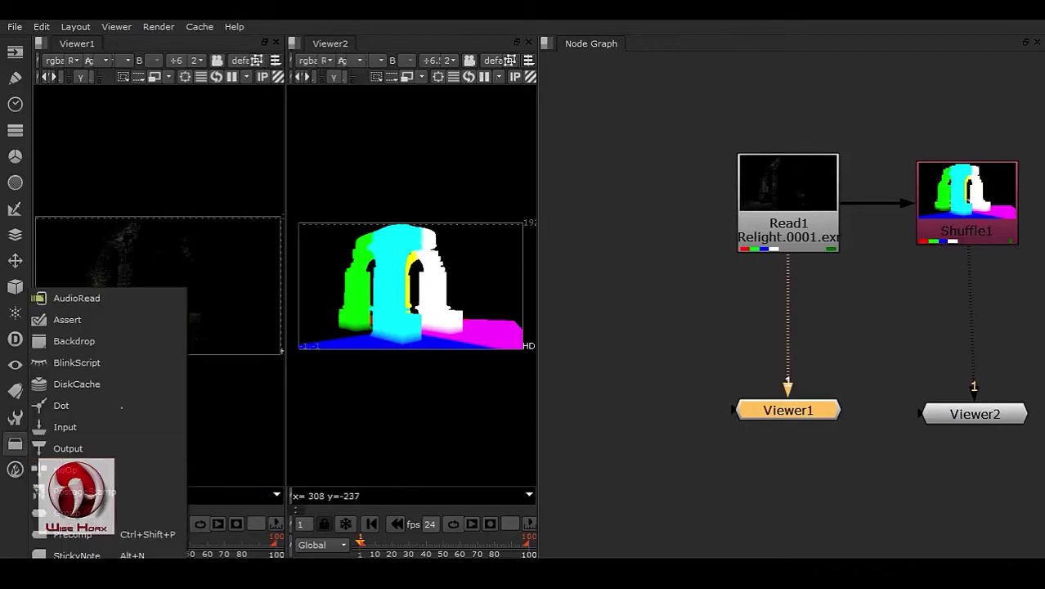
{"action": "key", "text": "Escape"}
{"action": "left_click", "coordinate": [777, 222]}
{"action": "key", "text": "Tab"}
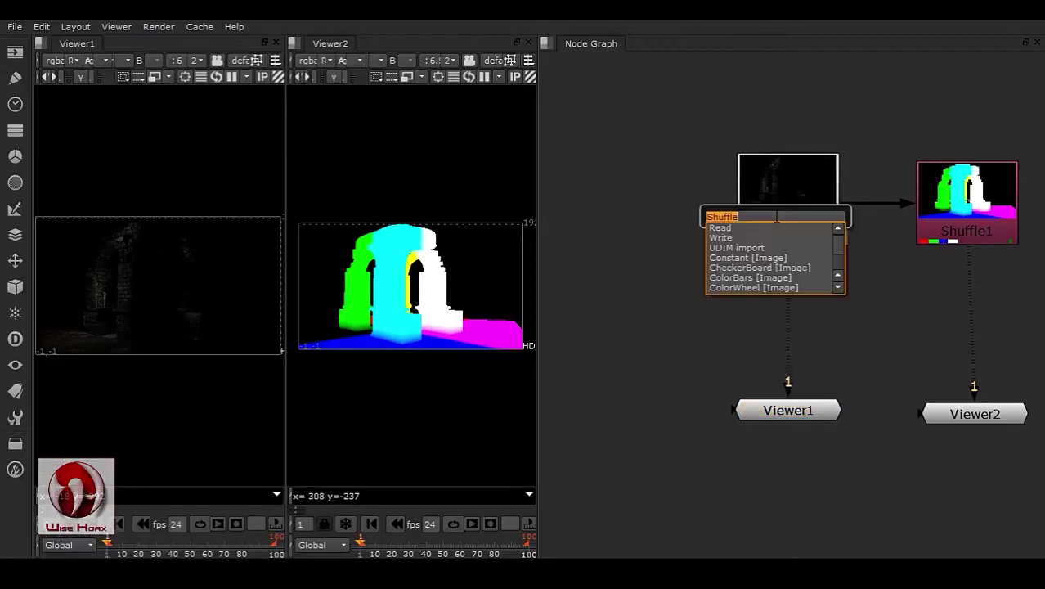
{"action": "type", "text": "po"}
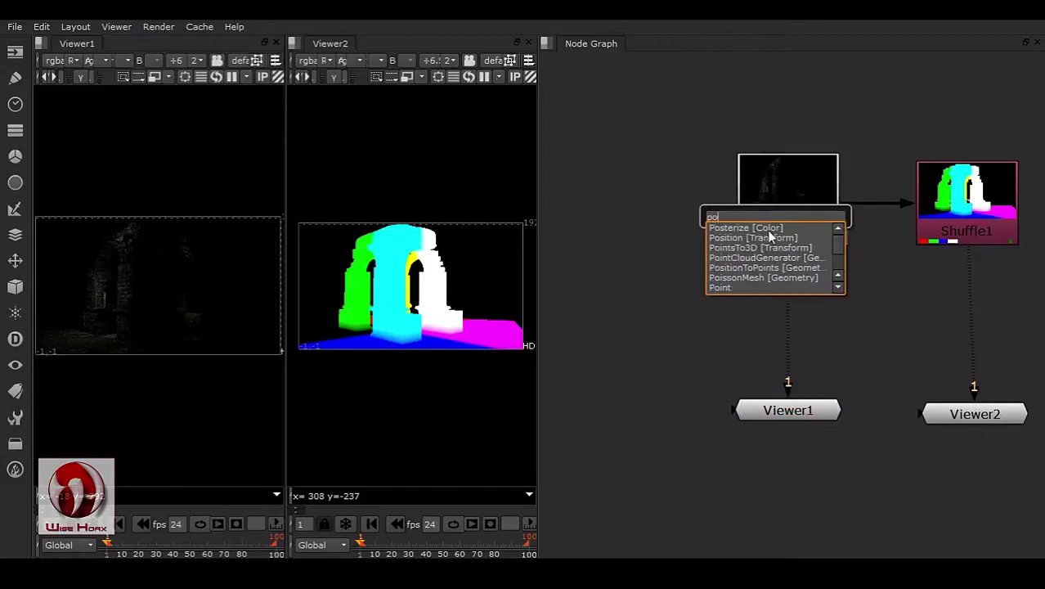
{"action": "type", "text": "sitionToPoints2"}
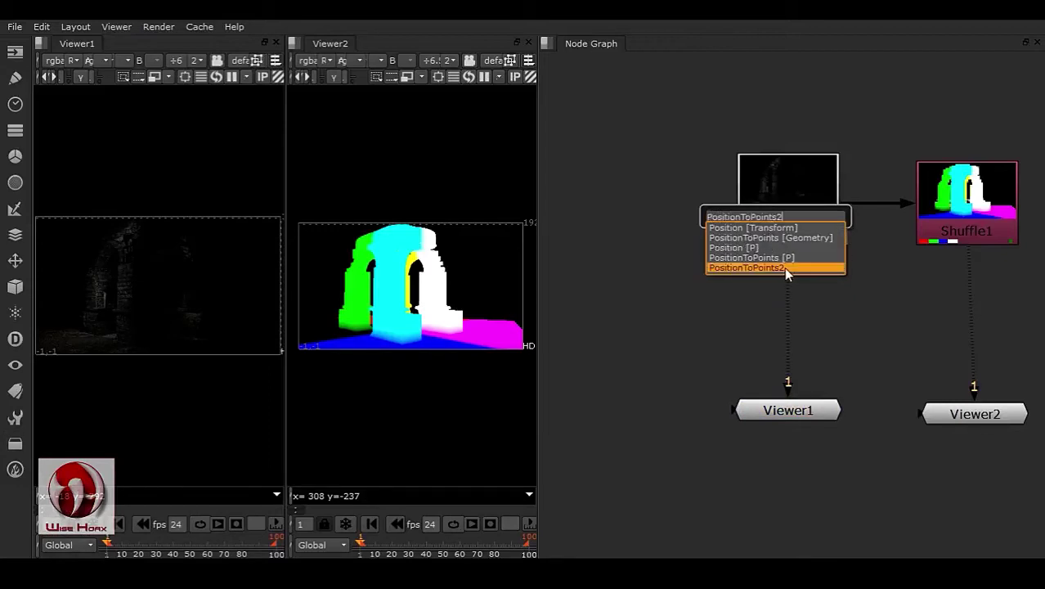
{"action": "left_click", "coordinate": [782, 268]}
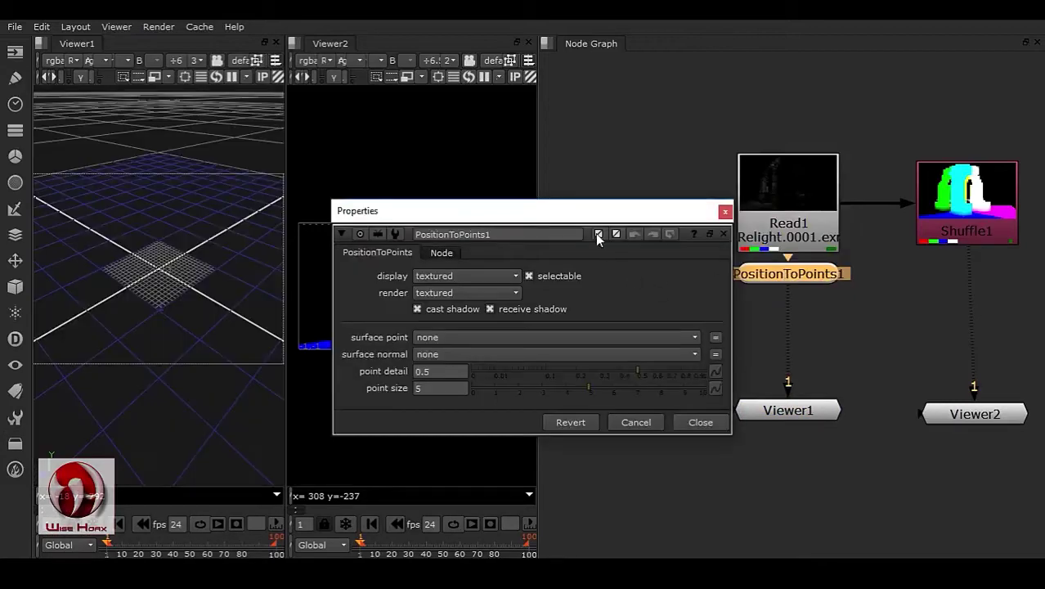
- Move PositionToPoints1 slightly farther below Read1 and set its surface point to the P layer
{"action": "left_click_drag", "start_coordinate": [594, 214], "coordinate": [773, 299]}
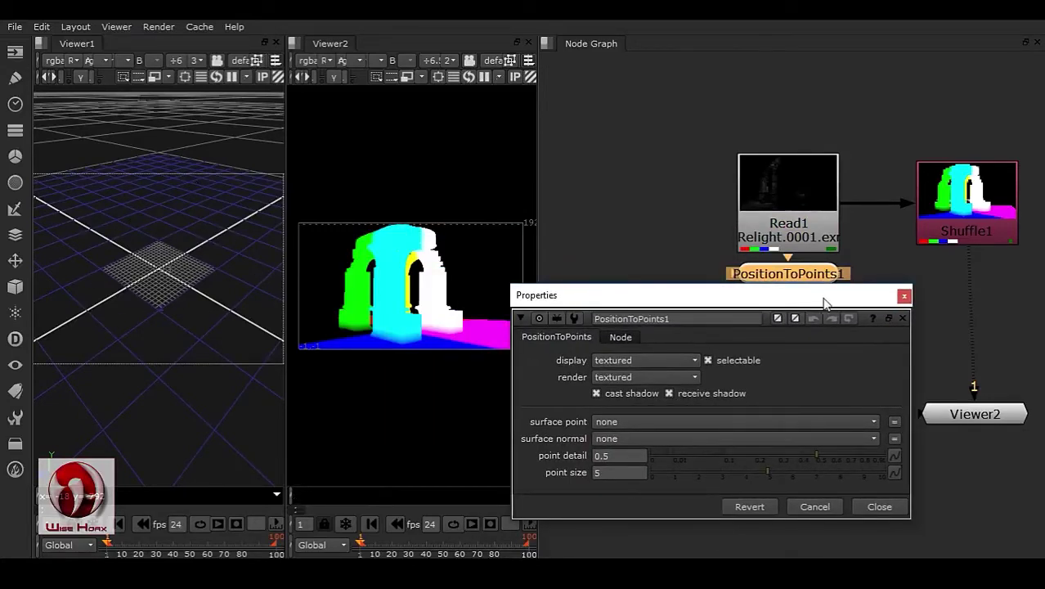
{"action": "left_click_drag", "start_coordinate": [823, 303], "coordinate": [821, 357]}
{"action": "left_click_drag", "start_coordinate": [821, 278], "coordinate": [821, 292]}
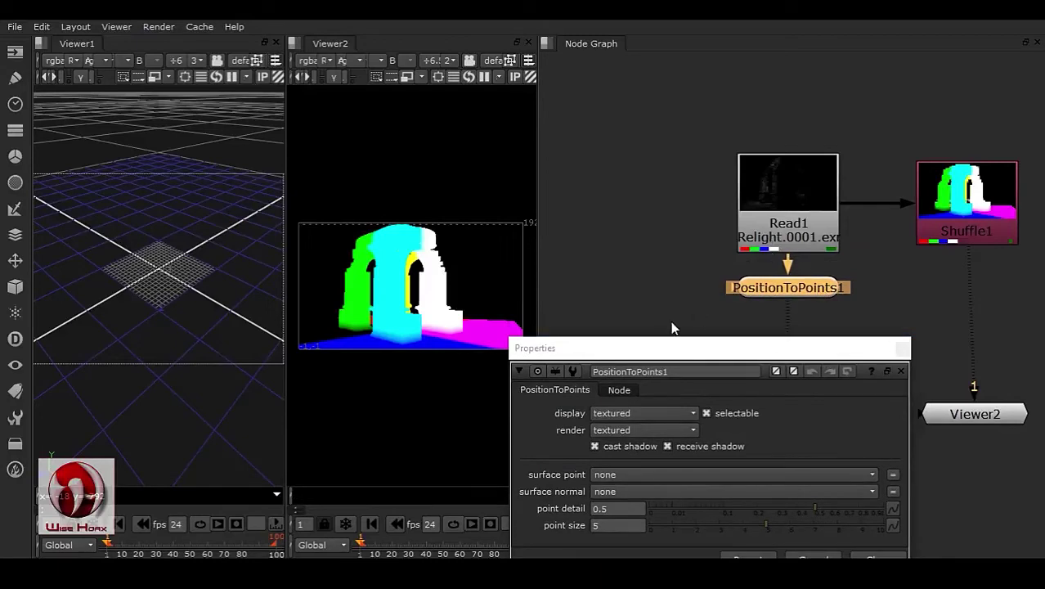
{"action": "left_click_drag", "start_coordinate": [731, 358], "coordinate": [832, 327]}
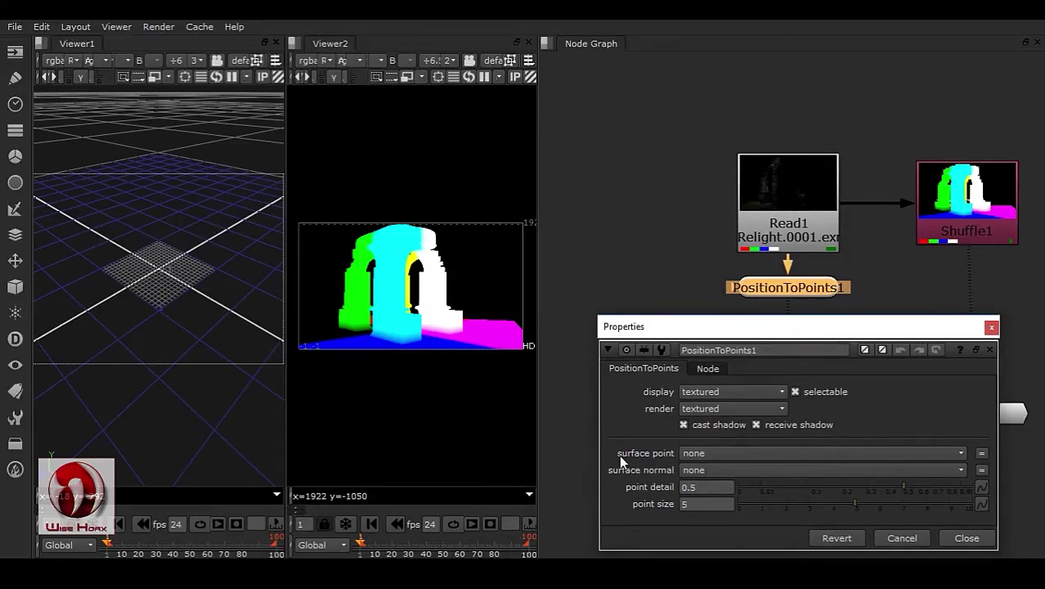
{"action": "left_click", "coordinate": [699, 456]}
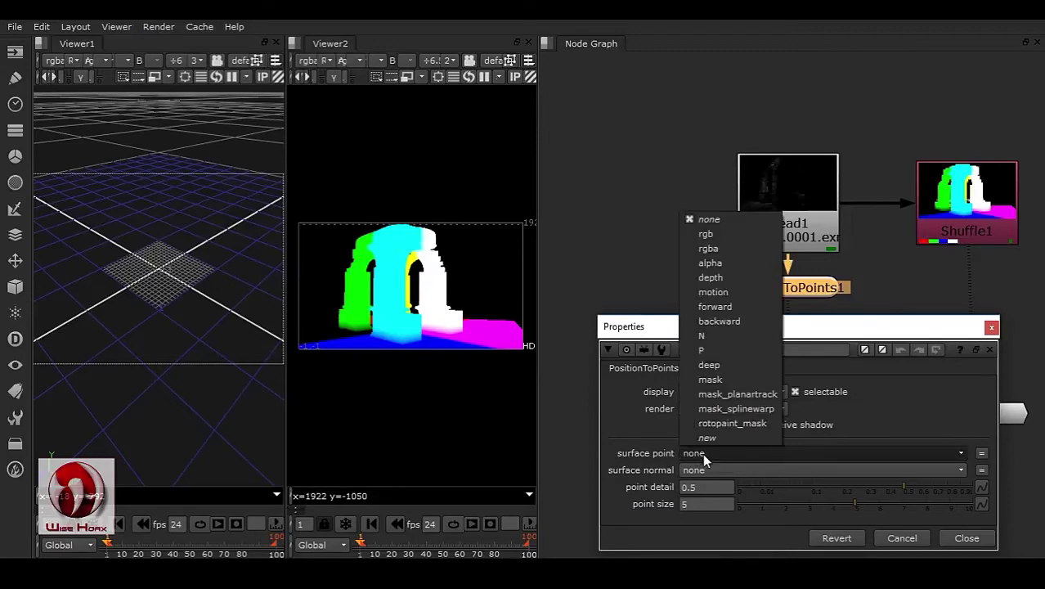
{"action": "left_click", "coordinate": [718, 351]}
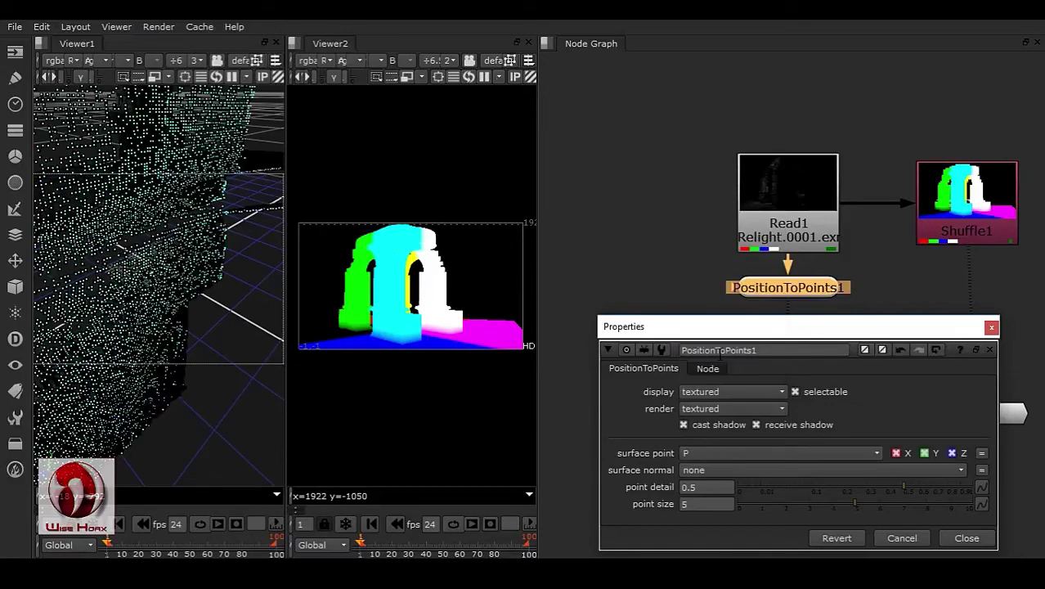
{"action": "left_click", "coordinate": [965, 537]}
- Examine the ruin's point cloud in Viewer1 from several angles and distances
{"action": "scroll", "coordinate": [214, 274], "scroll_direction": "down", "scroll_amount": 5}
{"action": "left_click_drag", "start_coordinate": [107, 343], "coordinate": [162, 315], "text": "ctrl"}
{"action": "scroll", "coordinate": [127, 267], "scroll_direction": "up", "scroll_amount": 5}
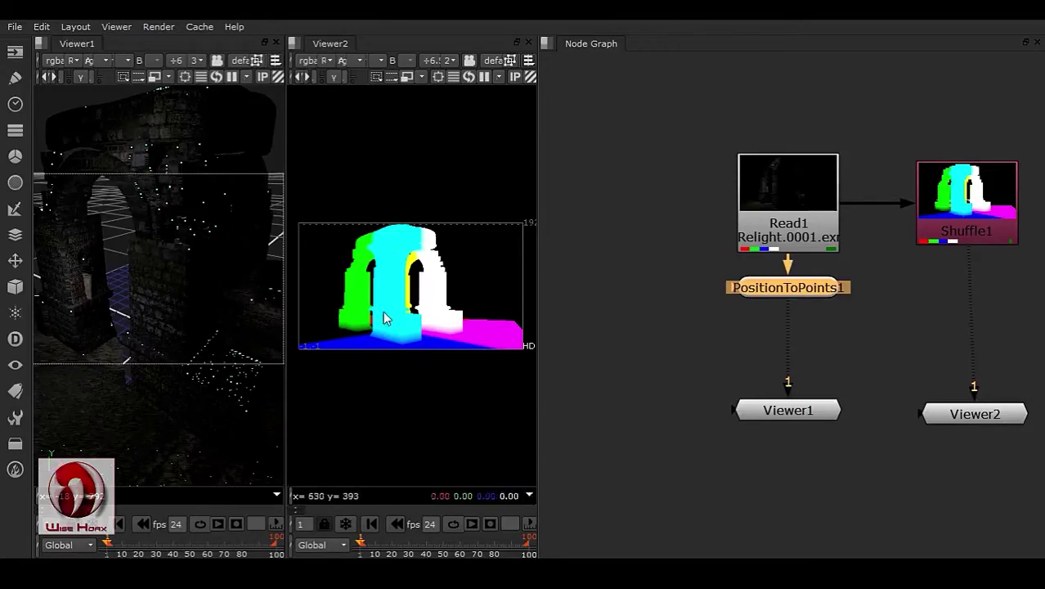
{"action": "mouse_move", "coordinate": [161, 278]}
{"action": "left_mouse_down", "text": "ctrl"}
{"action": "mouse_move", "coordinate": [245, 310]}
{"action": "mouse_move", "coordinate": [151, 298]}
{"action": "mouse_move", "coordinate": [154, 287]}
{"action": "mouse_move", "coordinate": [183, 319]}
{"action": "mouse_move", "coordinate": [167, 269]}
{"action": "mouse_move", "coordinate": [186, 274]}
{"action": "mouse_move", "coordinate": [171, 270]}
{"action": "left_mouse_up", "text": "ctrl"}
{"action": "scroll", "coordinate": [121, 263], "scroll_direction": "up", "scroll_amount": 3}
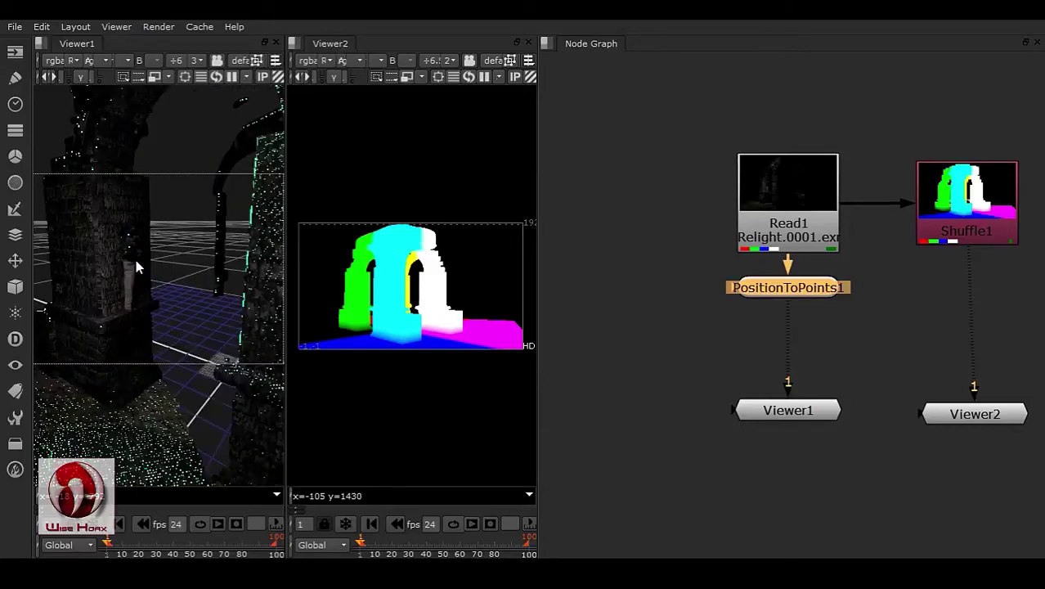
{"action": "scroll", "coordinate": [214, 323], "scroll_direction": "up", "scroll_amount": 3}
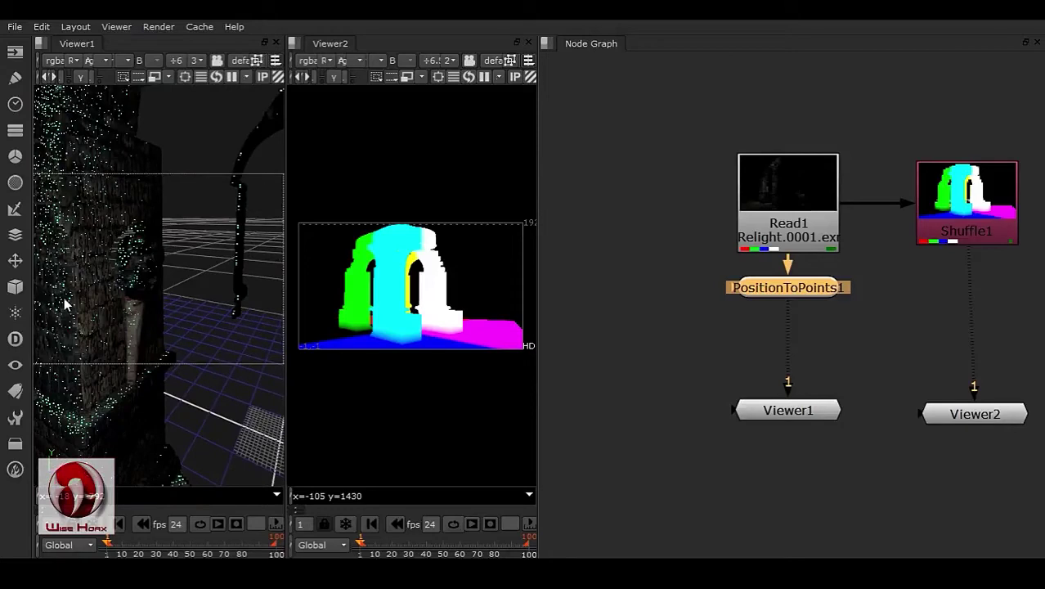
{"action": "left_click_drag", "start_coordinate": [172, 295], "coordinate": [121, 263], "text": "ctrl"}
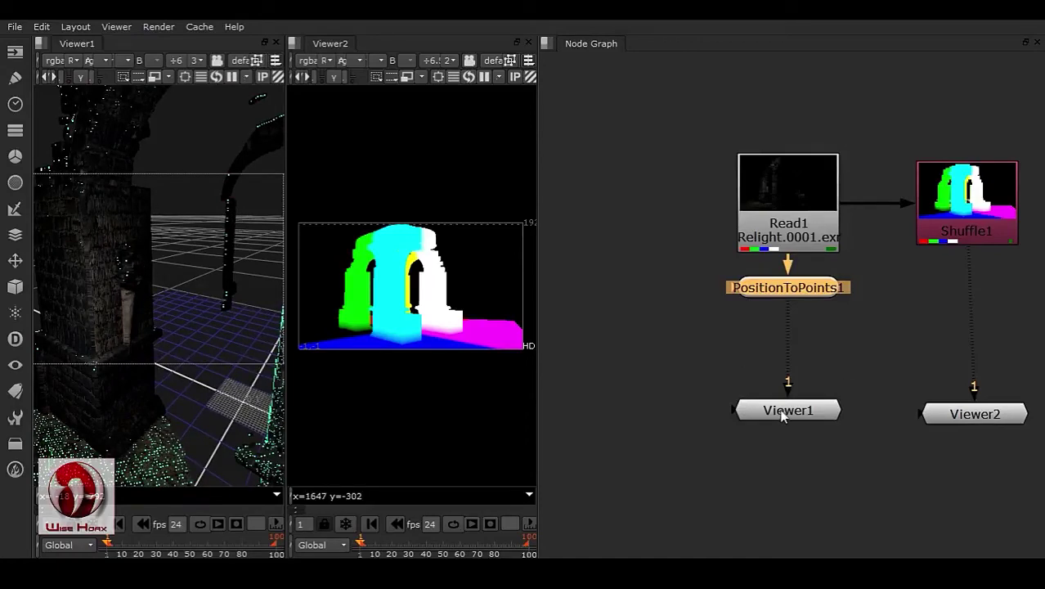
- Move Viewer1 down to make room and add a Card2 node beside PositionToPoints1
{"action": "left_click_drag", "start_coordinate": [781, 422], "coordinate": [781, 513]}
{"action": "left_click", "coordinate": [686, 359]}
{"action": "key", "text": "Tab"}
{"action": "type", "text": "ca"}
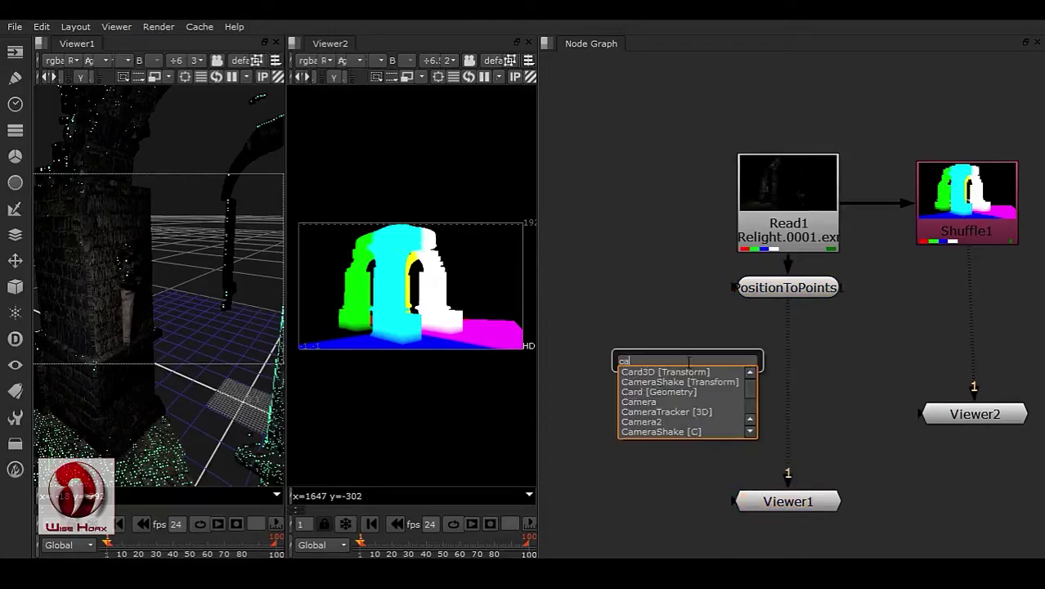
{"action": "type", "text": "rd2"}
{"action": "left_click", "coordinate": [649, 400]}
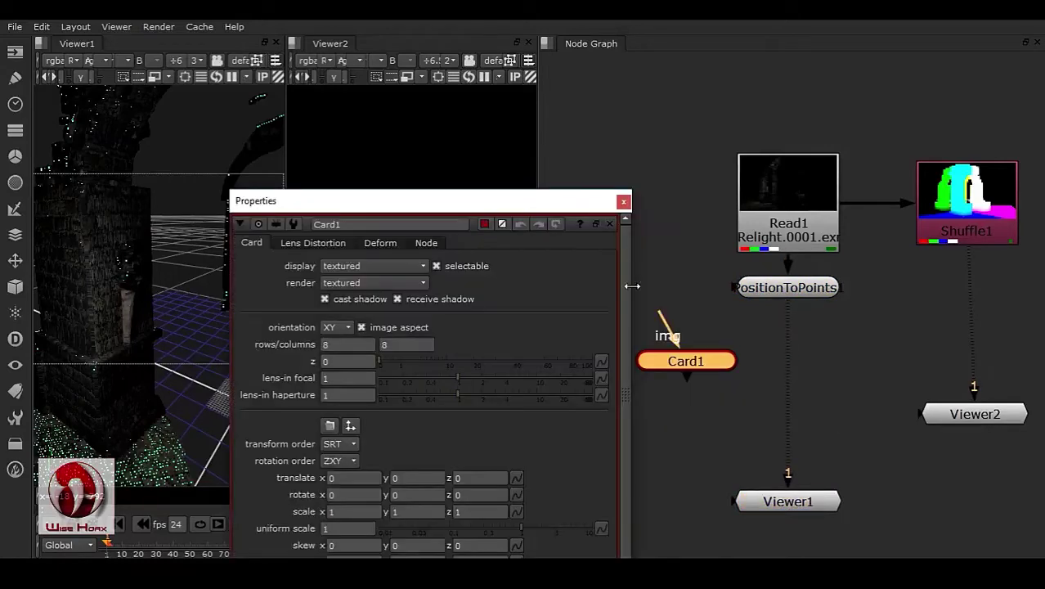
{"action": "left_click", "coordinate": [623, 201]}
{"action": "left_click_drag", "start_coordinate": [687, 362], "coordinate": [622, 286]}
{"action": "left_click", "coordinate": [623, 305]}
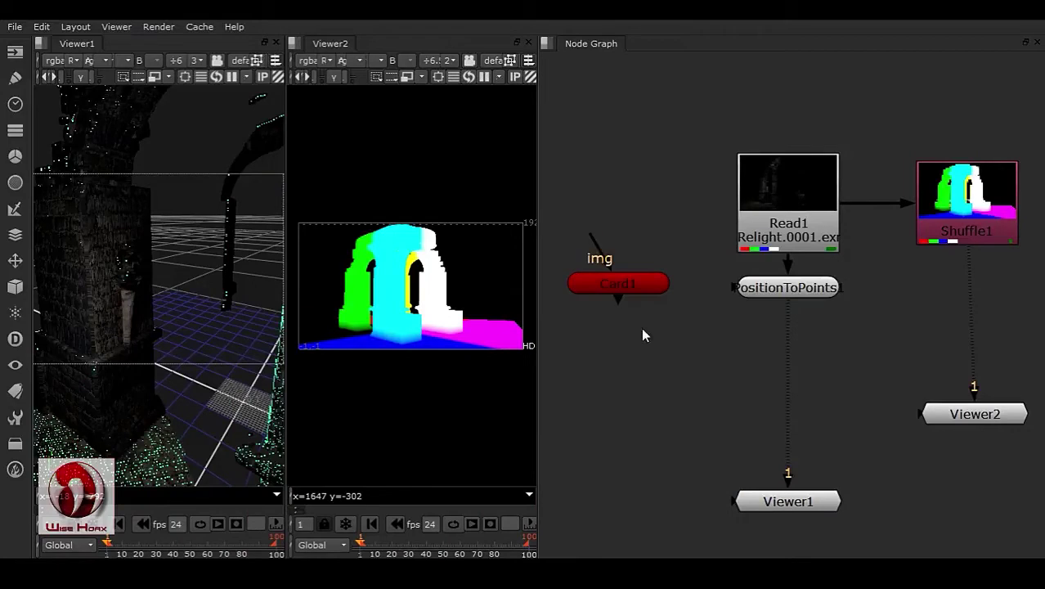
- Add a Scene node below Card1 and close its properties
{"action": "key", "text": "Tab"}
{"action": "type", "text": "s"}
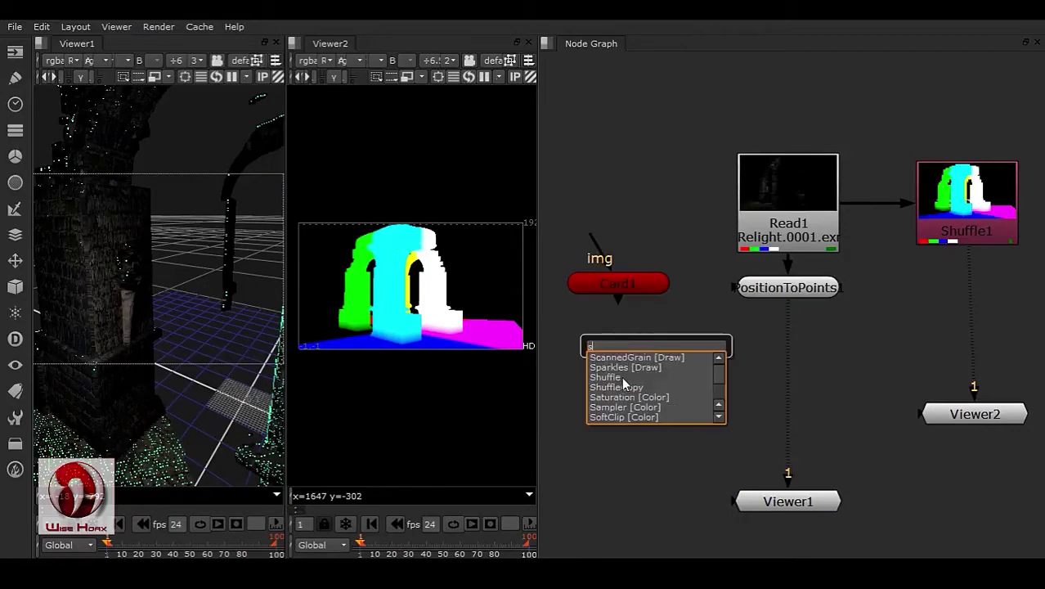
{"action": "type", "text": "cene"}
{"action": "left_click", "coordinate": [611, 379]}
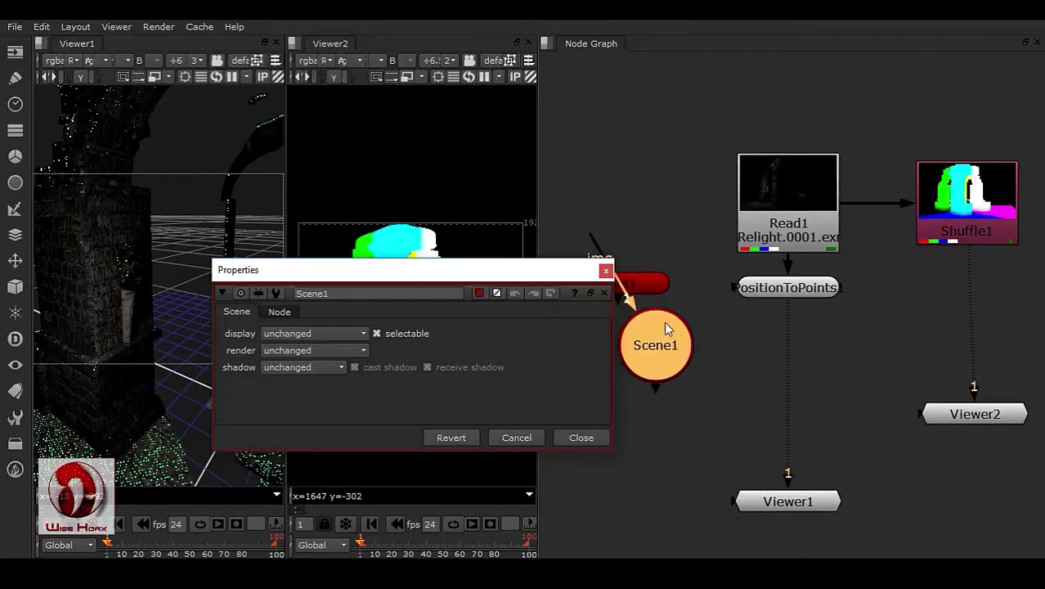
{"action": "left_click", "coordinate": [606, 271]}
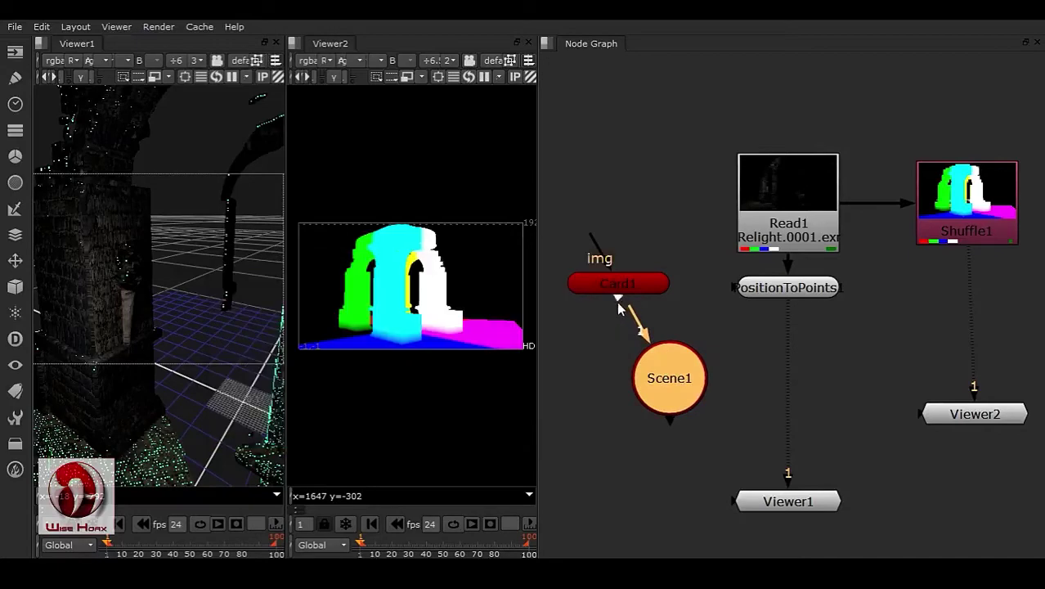
- Connect Card1 and PositionToPoints1 to Scene1, and place Viewer1 below Scene1 with the scene as its input
{"action": "left_click_drag", "start_coordinate": [639, 285], "coordinate": [608, 277]}
{"action": "left_click_drag", "start_coordinate": [627, 381], "coordinate": [783, 288]}
{"action": "left_click_drag", "start_coordinate": [788, 326], "coordinate": [692, 389]}
{"action": "left_click_drag", "start_coordinate": [625, 283], "coordinate": [603, 301]}
{"action": "left_click", "coordinate": [677, 281]}
{"action": "middle_click_drag", "start_coordinate": [713, 327], "coordinate": [763, 310]}
{"action": "left_click", "coordinate": [803, 491]}
{"action": "left_click_drag", "start_coordinate": [803, 491], "coordinate": [698, 481]}
- Try moving Card1 in the 3D view to about x -3.48, y 4.98, z -1.32, near the stone pillar
{"action": "right_click_drag", "start_coordinate": [237, 320], "coordinate": [202, 327], "text": "alt"}
{"action": "right_click_drag", "start_coordinate": [237, 400], "coordinate": [217, 420], "text": "alt"}
{"action": "scroll", "coordinate": [196, 422], "scroll_direction": "up", "scroll_amount": 5}
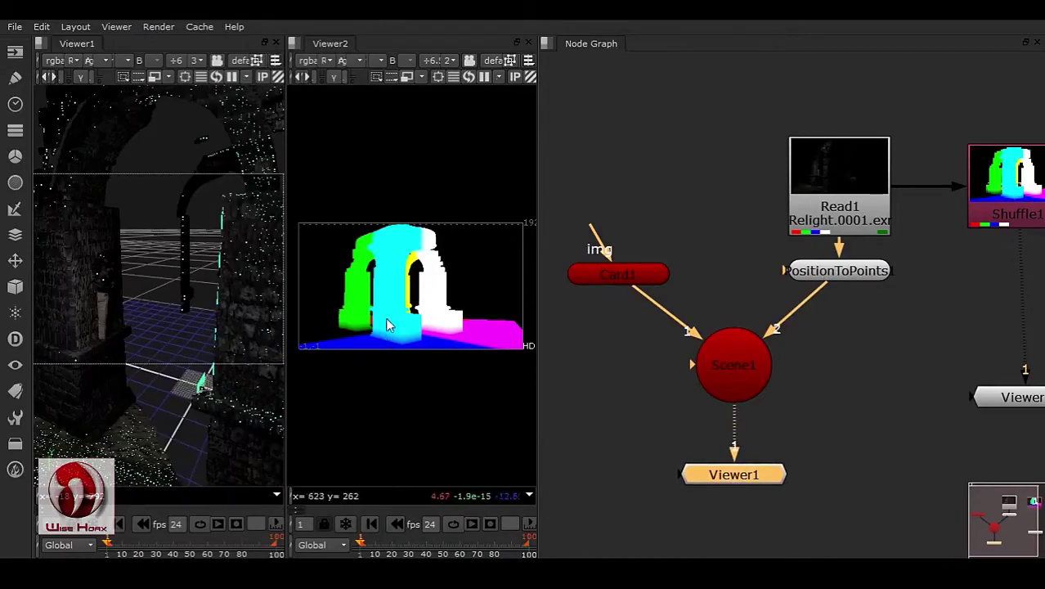
{"action": "right_click_drag", "start_coordinate": [135, 303], "coordinate": [164, 337], "text": "alt"}
{"action": "scroll", "coordinate": [161, 323], "scroll_direction": "up", "scroll_amount": 3}
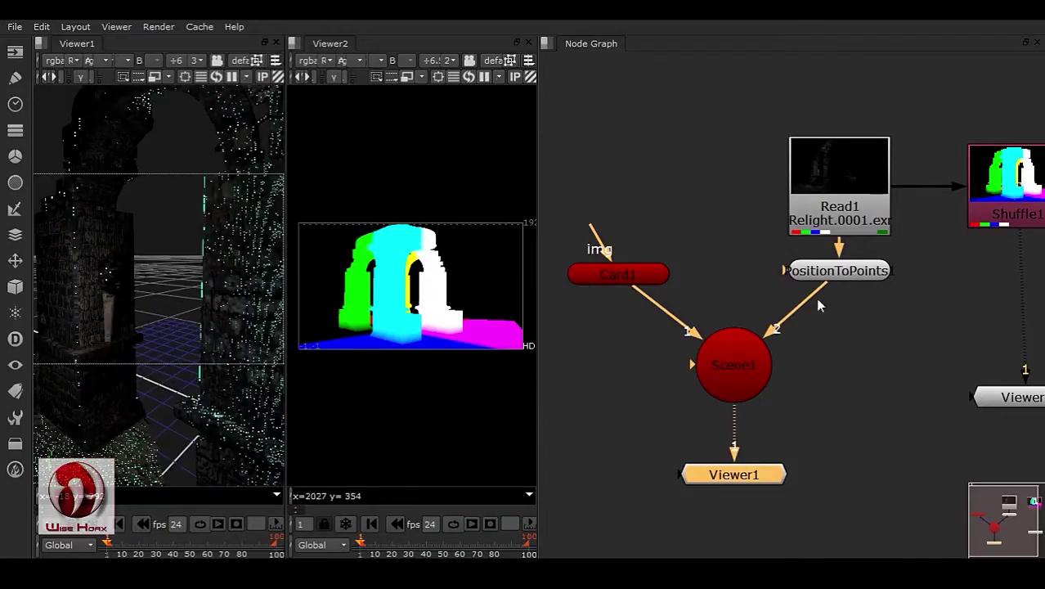
{"action": "double_click", "coordinate": [602, 279]}
{"action": "left_click_drag", "start_coordinate": [422, 198], "coordinate": [859, 92]}
{"action": "left_click_drag", "start_coordinate": [235, 406], "coordinate": [148, 304]}
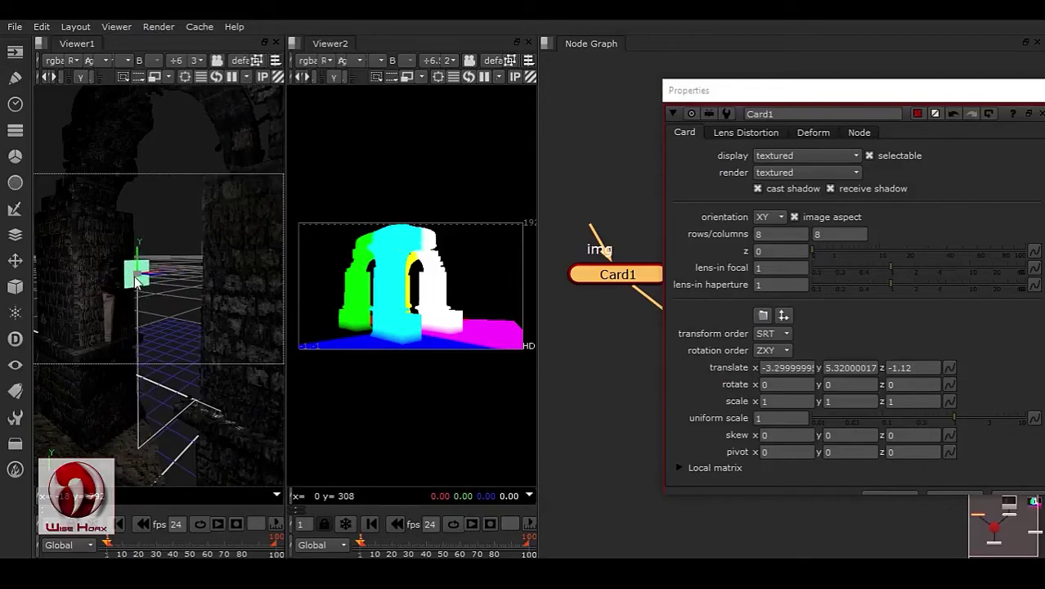
{"action": "mouse_move", "coordinate": [135, 275]}
{"action": "left_mouse_down"}
{"action": "mouse_move", "coordinate": [121, 301]}
{"action": "mouse_move", "coordinate": [124, 285]}
{"action": "left_mouse_up"}
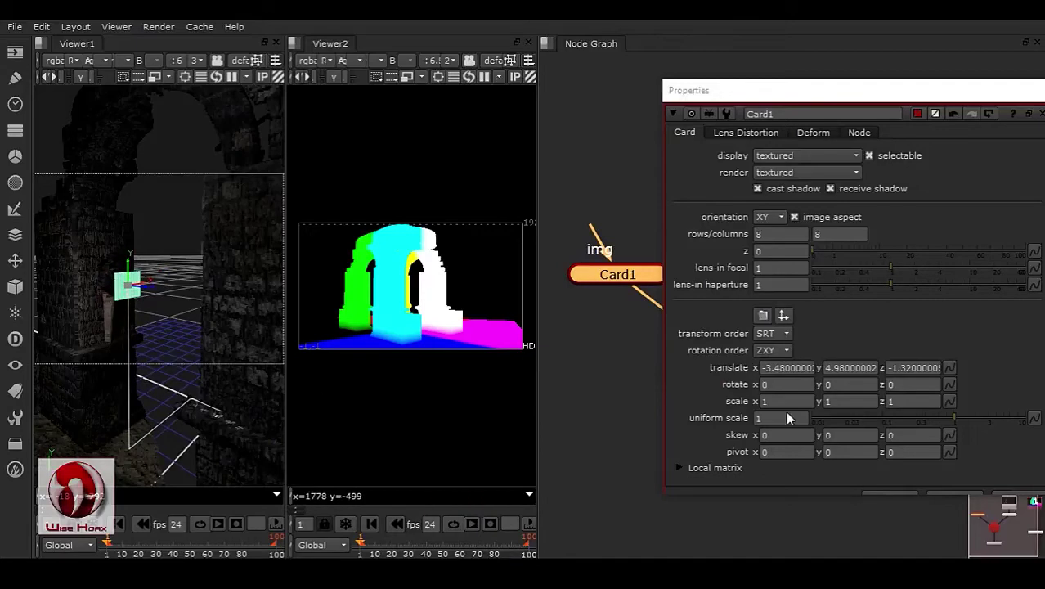
- Reset all of Card1's controls to their default values
{"action": "left_click_drag", "start_coordinate": [875, 94], "coordinate": [789, 80]}
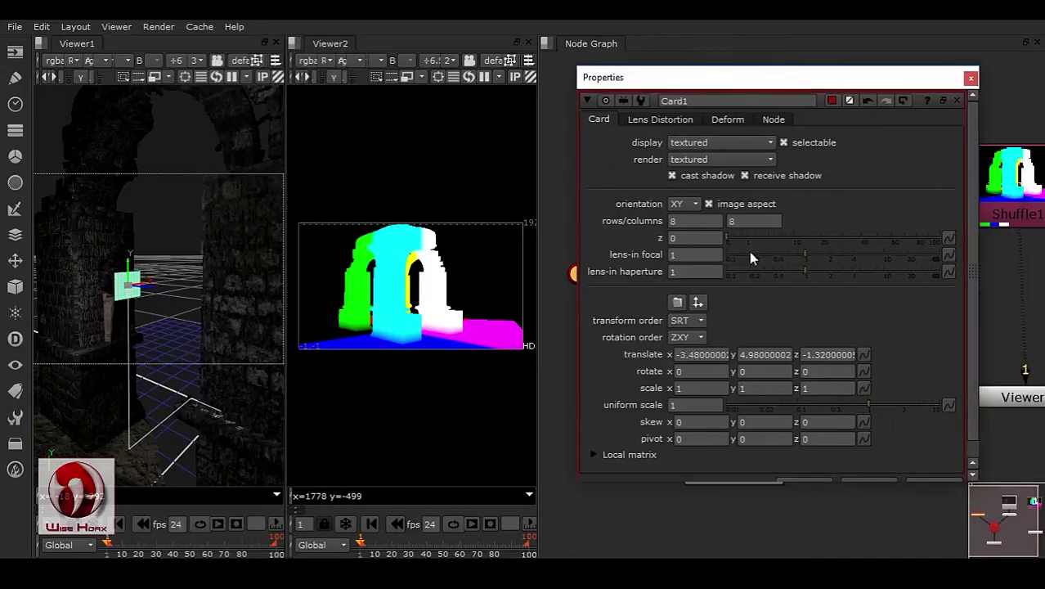
{"action": "right_click", "coordinate": [619, 198]}
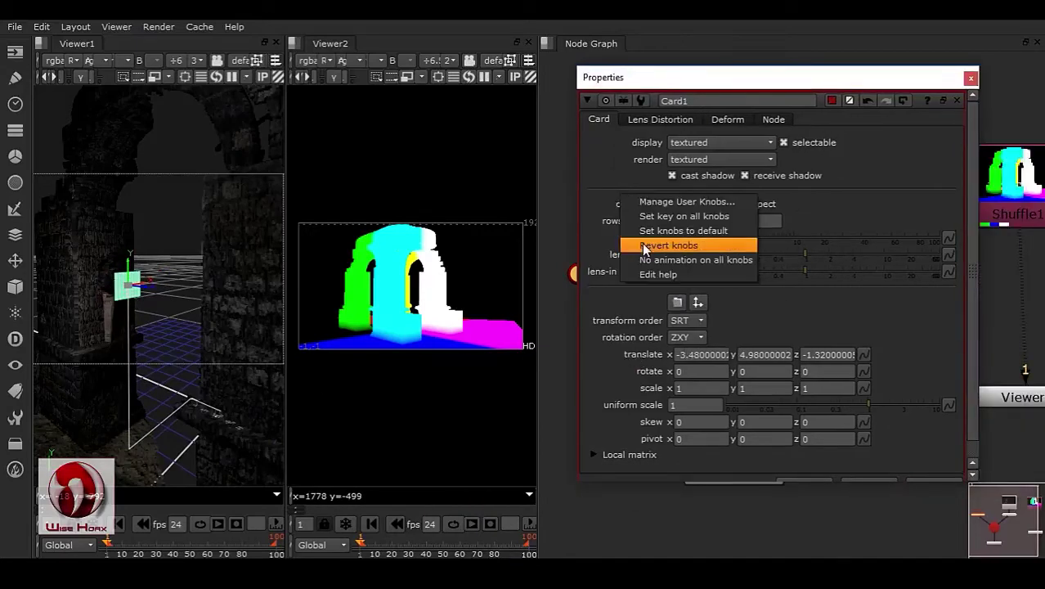
{"action": "left_click", "coordinate": [686, 231]}
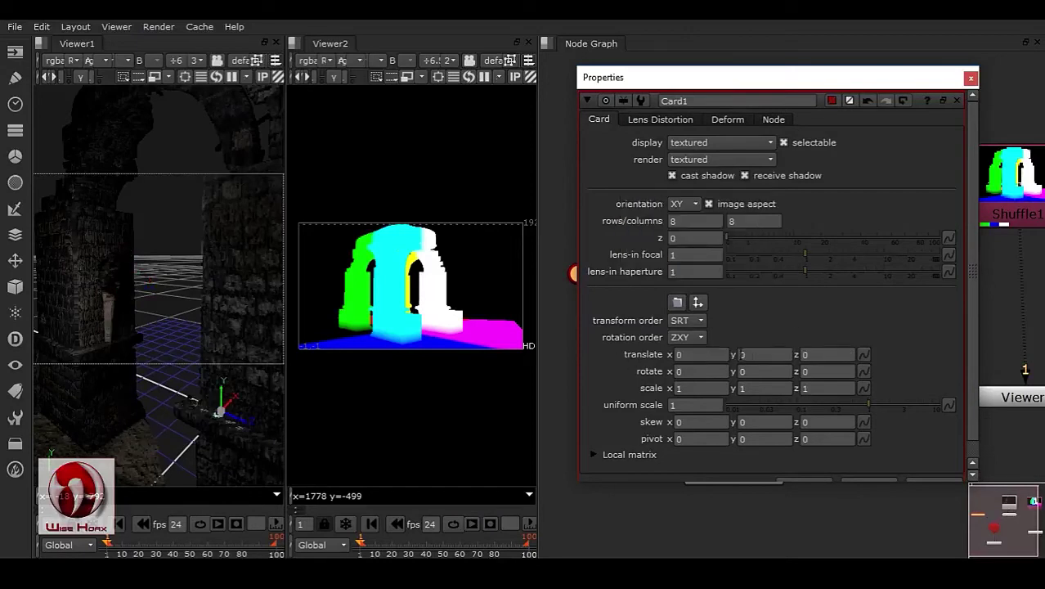
- Add an RGB Color user knob to Card1 with both its name and label set to Position
{"action": "left_click_drag", "start_coordinate": [758, 80], "coordinate": [735, 77]}
{"action": "right_click", "coordinate": [853, 173]}
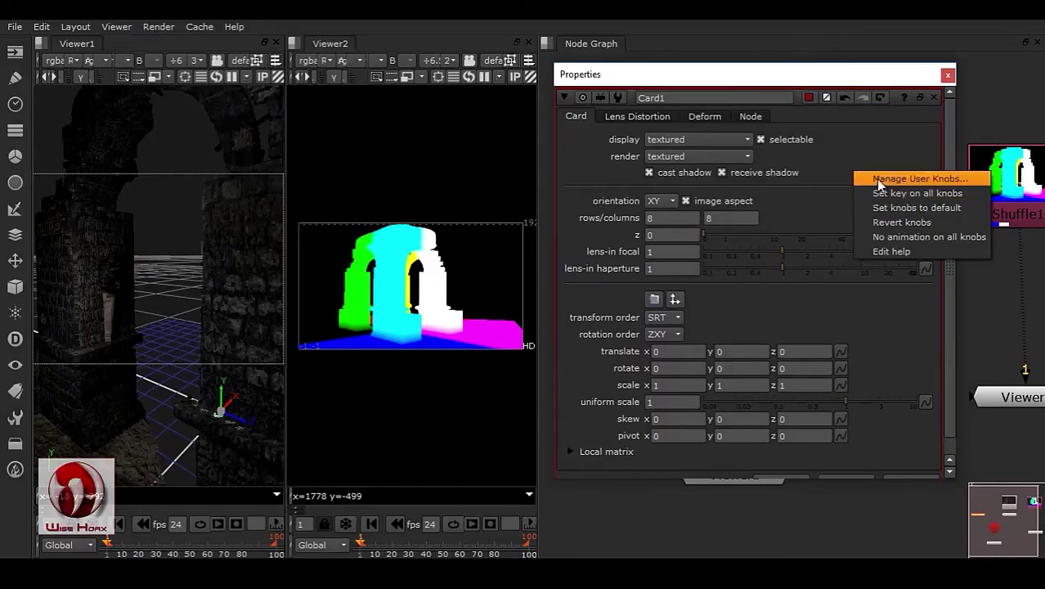
{"action": "left_click", "coordinate": [937, 183]}
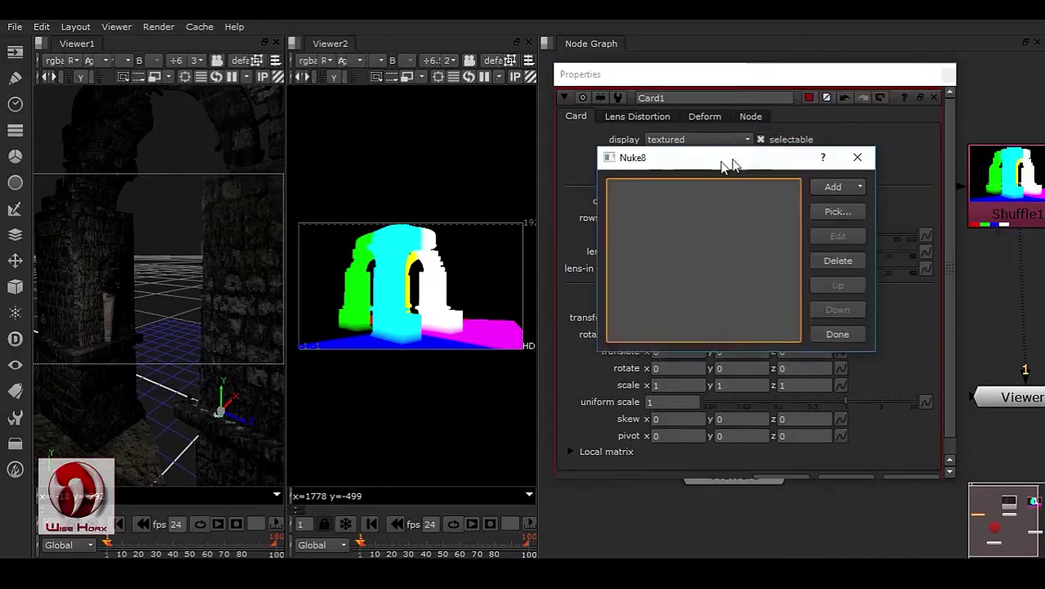
{"action": "left_click", "coordinate": [767, 197]}
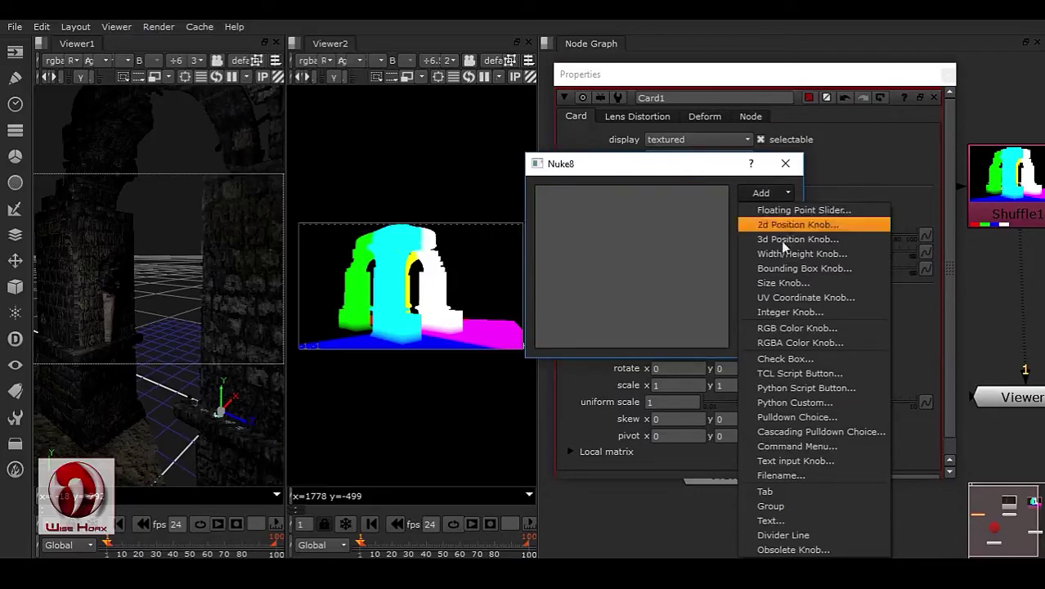
{"action": "left_click", "coordinate": [829, 328]}
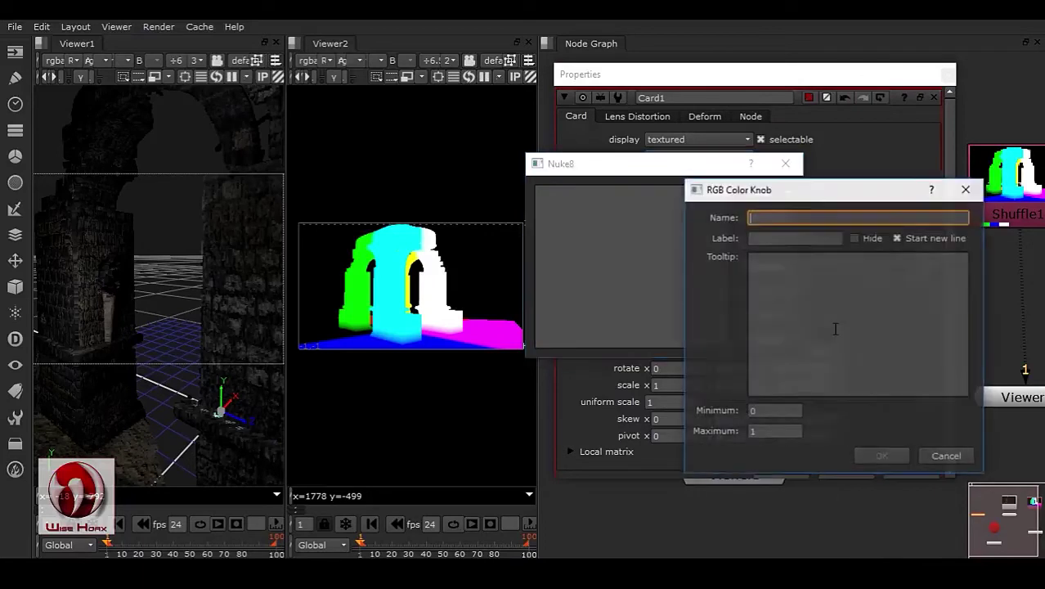
{"action": "type", "text": "Position"}
{"action": "left_click_drag", "start_coordinate": [818, 218], "coordinate": [674, 237]}
{"action": "left_click", "coordinate": [800, 238]}
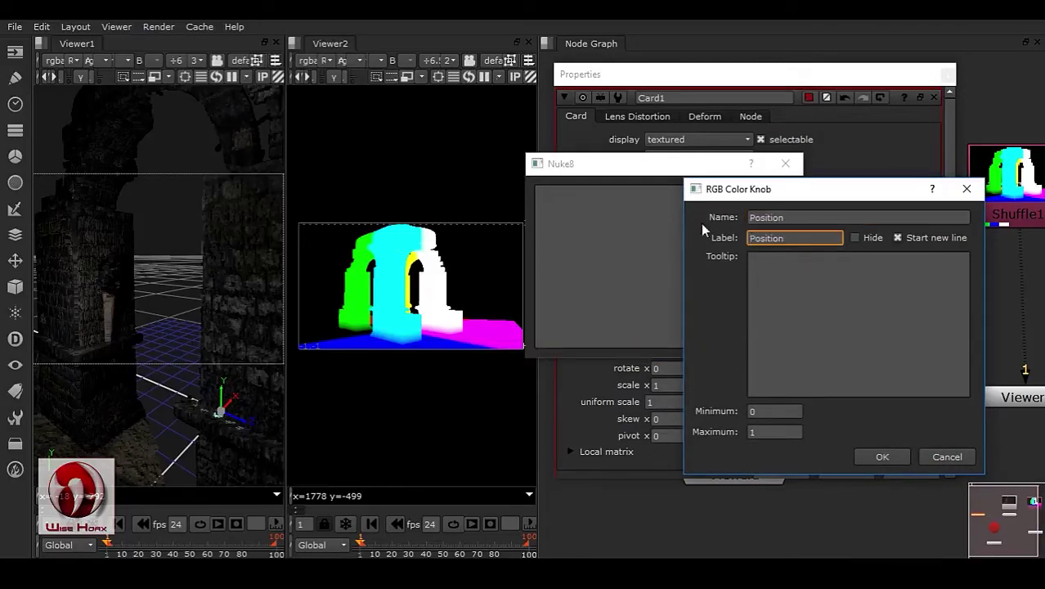
{"action": "left_click", "coordinate": [881, 456]}
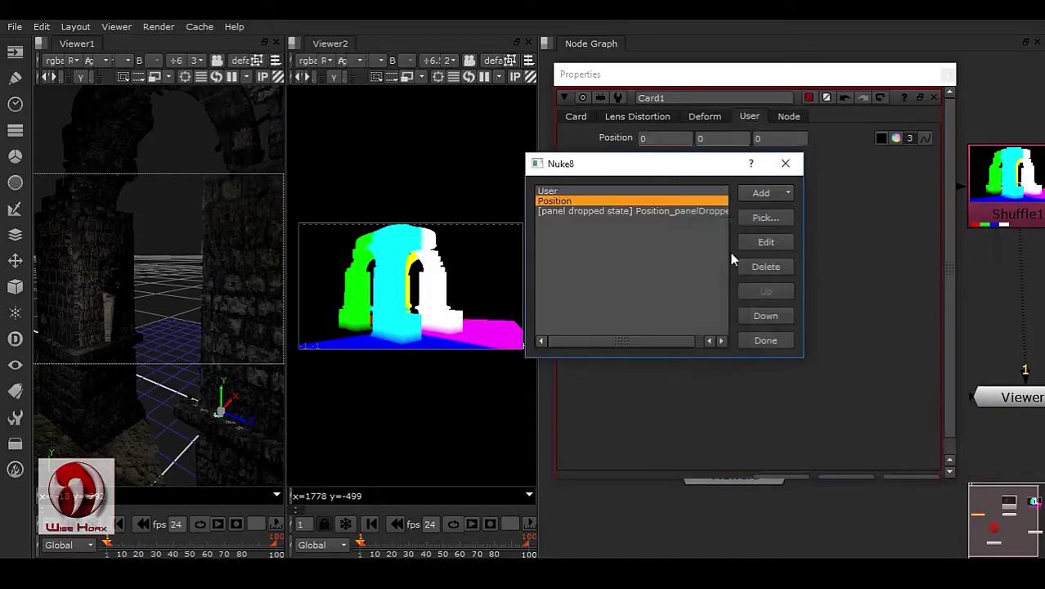
{"action": "left_click", "coordinate": [783, 166]}
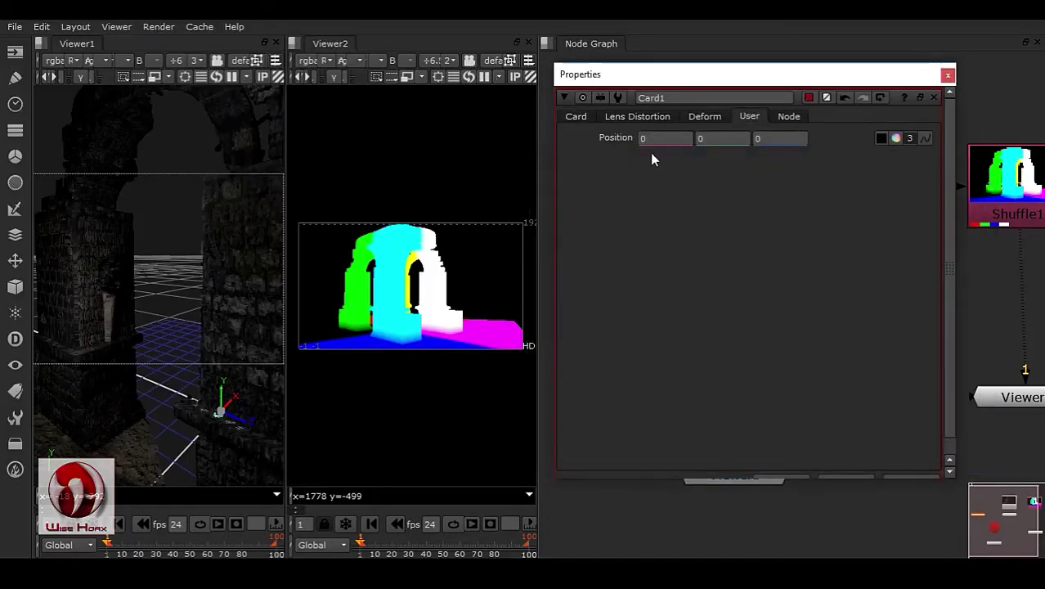
{"action": "left_click", "coordinate": [729, 137]}
{"action": "left_click", "coordinate": [776, 138]}
{"action": "left_click", "coordinate": [664, 137]}
{"action": "left_click", "coordinate": [716, 138]}
{"action": "left_click", "coordinate": [769, 141]}
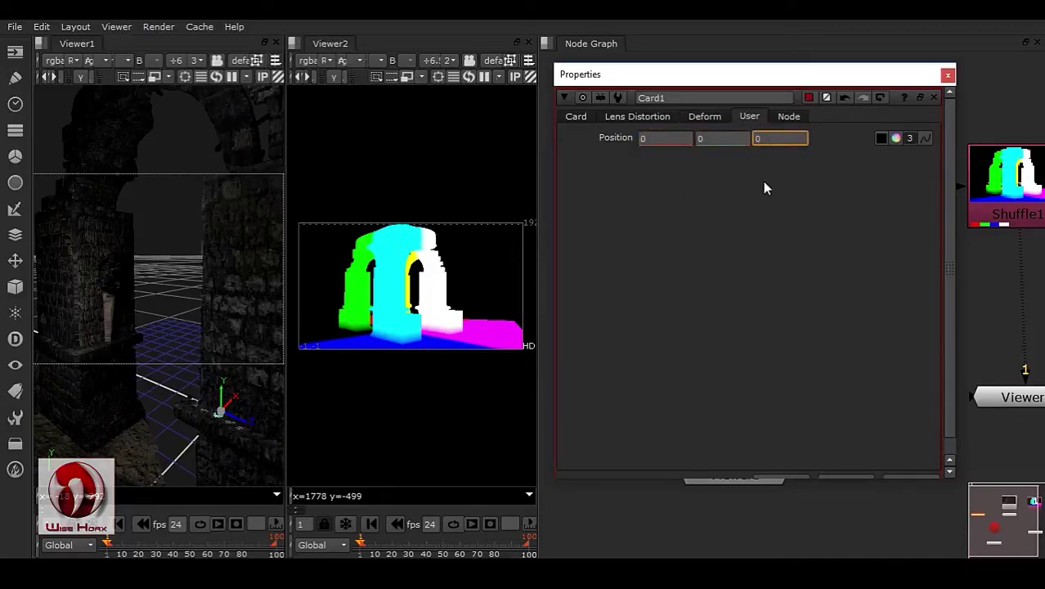
- Open the expression editor for Card1's translate values and set the x expression to Position.r
{"action": "left_click", "coordinate": [579, 120]}
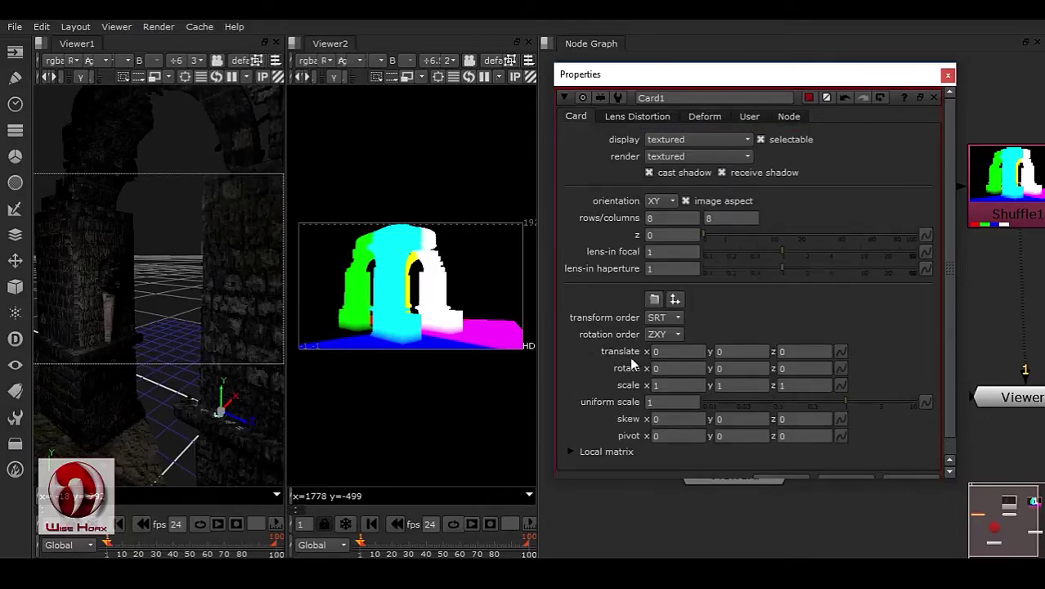
{"action": "left_click", "coordinate": [840, 351]}
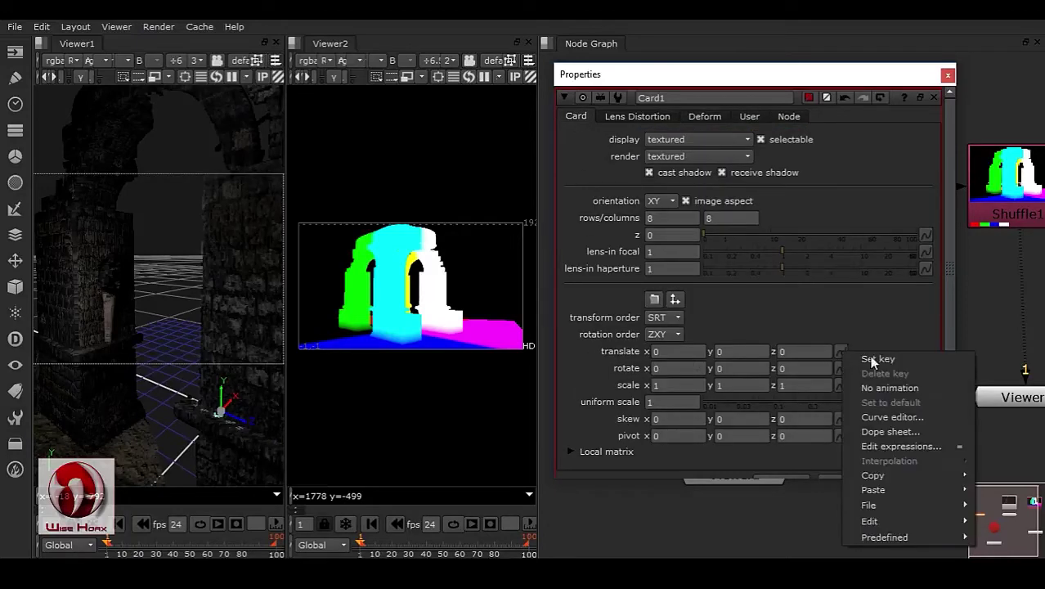
{"action": "left_click", "coordinate": [883, 446]}
{"action": "left_click_drag", "start_coordinate": [830, 358], "coordinate": [514, 251]}
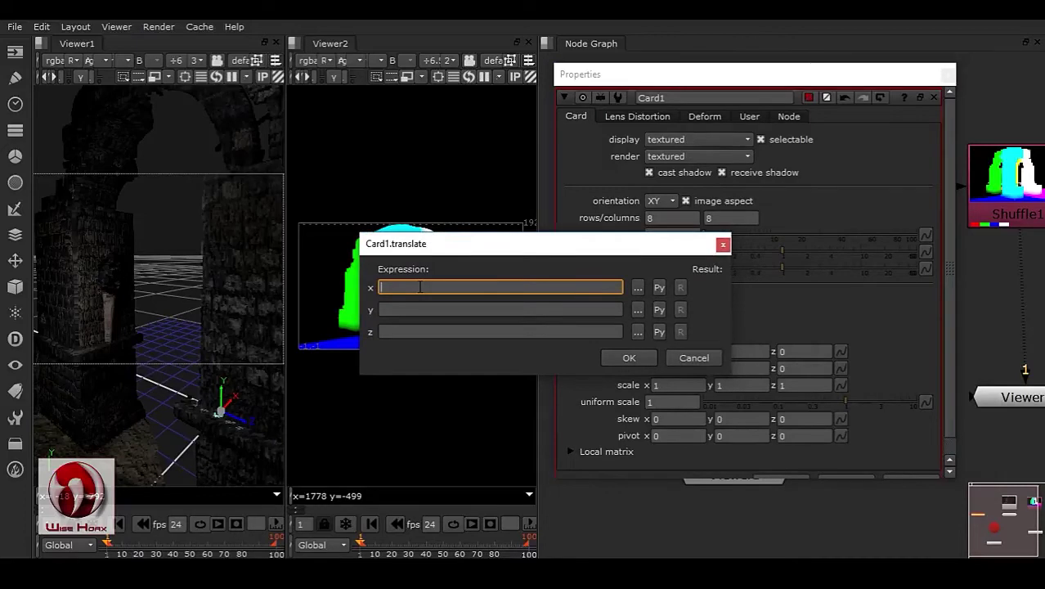
{"action": "type", "text": "Position"}
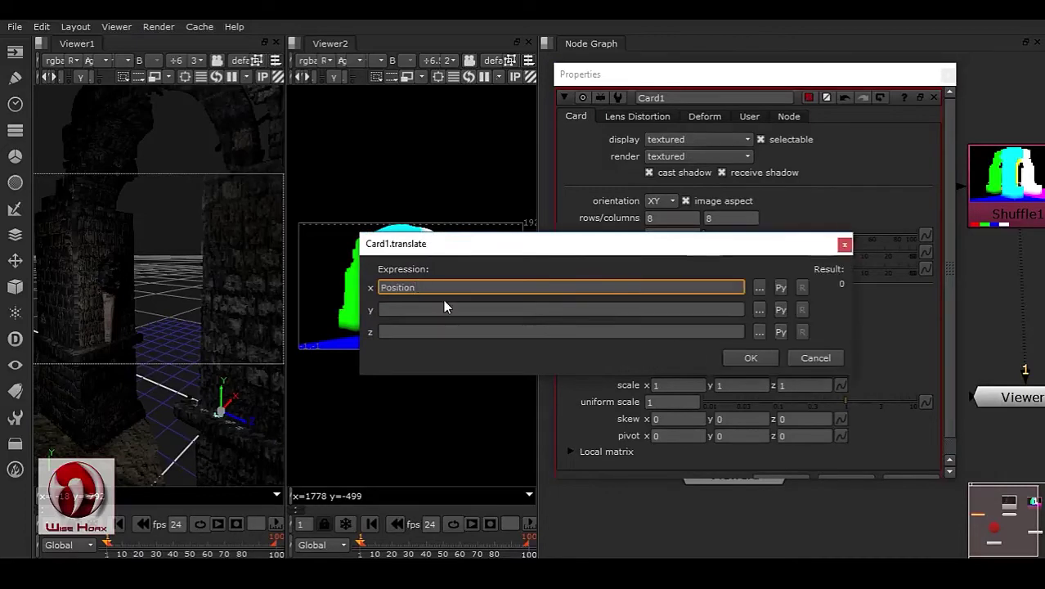
{"action": "type", "text": ".t"}
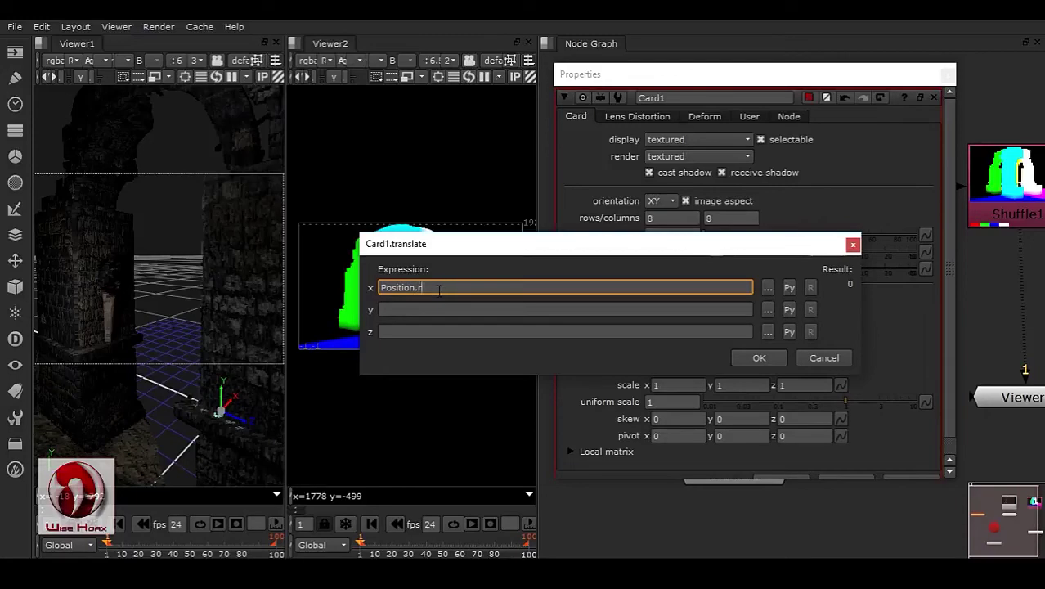
- Set the translate expressions to Position.g for y and Position.b for z, and apply them to Card1
{"action": "left_click_drag", "start_coordinate": [439, 288], "coordinate": [310, 293]}
{"action": "key", "text": "ctrl+c"}
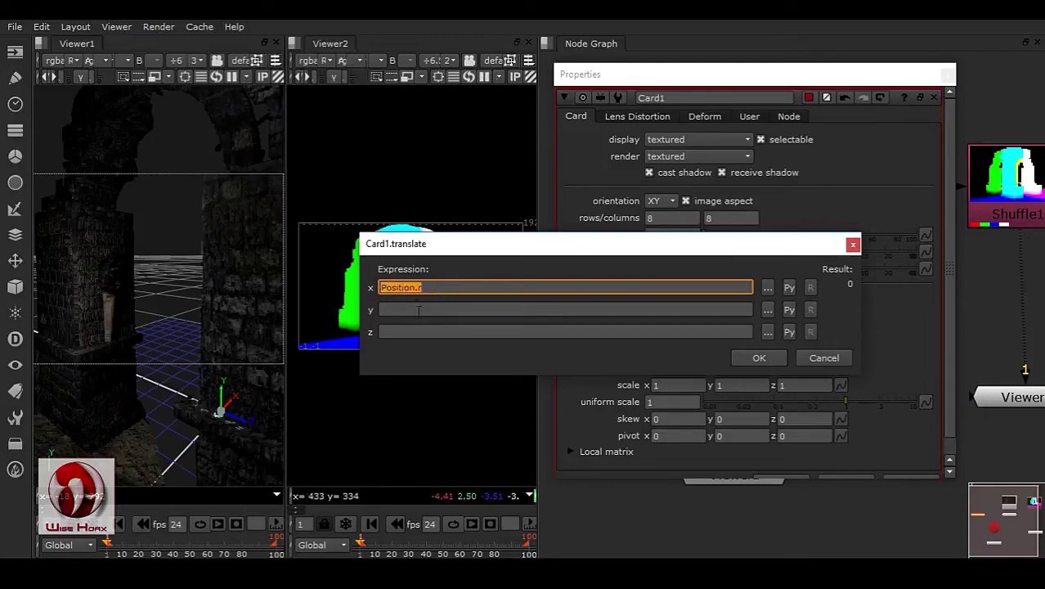
{"action": "left_click", "coordinate": [417, 311]}
{"action": "key", "text": "ctrl+v"}
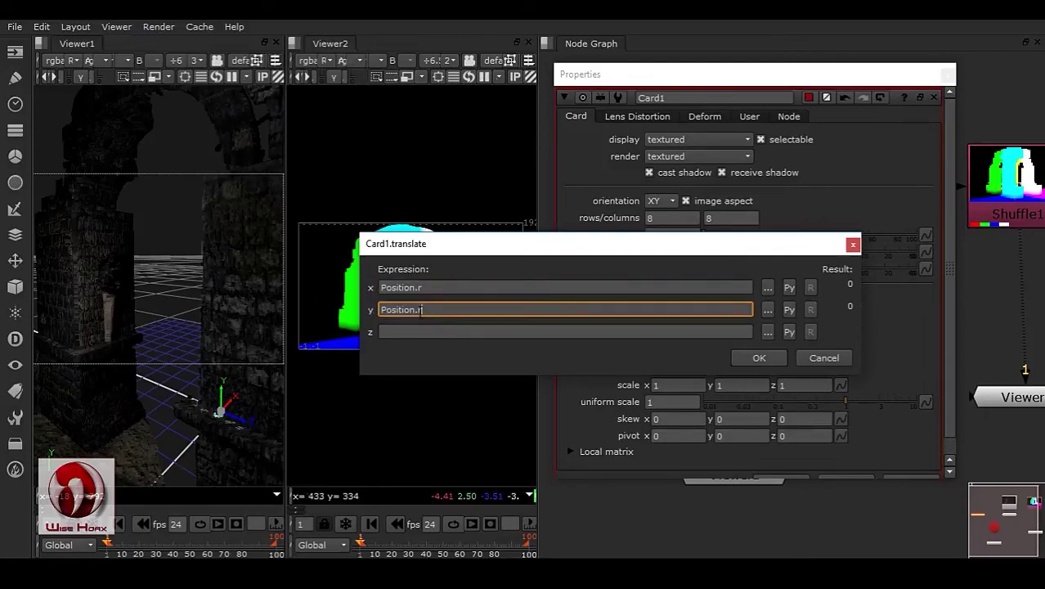
{"action": "key", "text": "Tab"}
{"action": "left_click_drag", "start_coordinate": [454, 311], "coordinate": [352, 318]}
{"action": "left_click", "coordinate": [415, 332]}
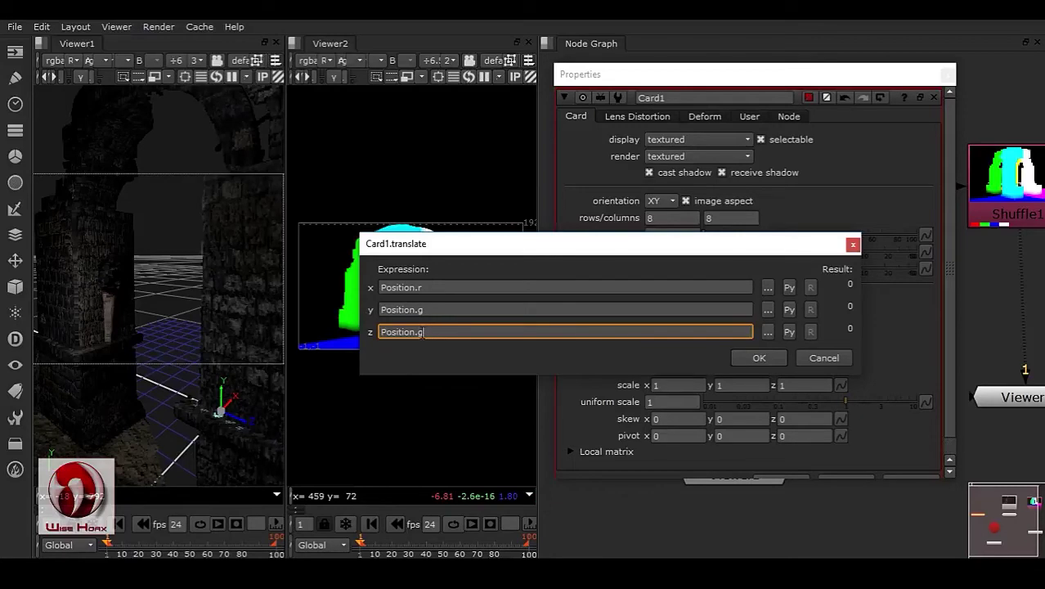
{"action": "type", "text": "b"}
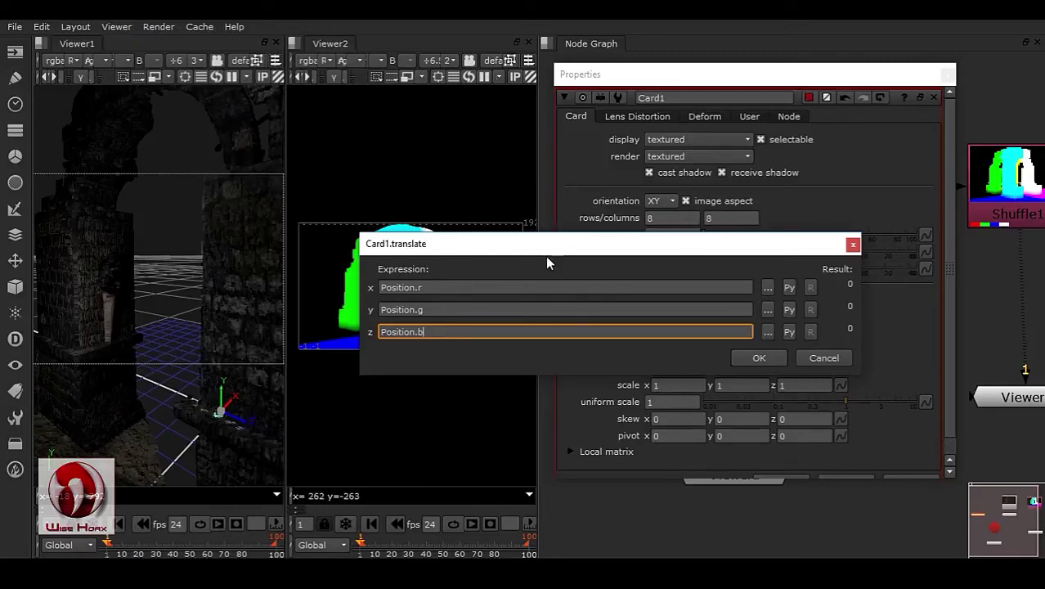
{"action": "left_click", "coordinate": [757, 360]}
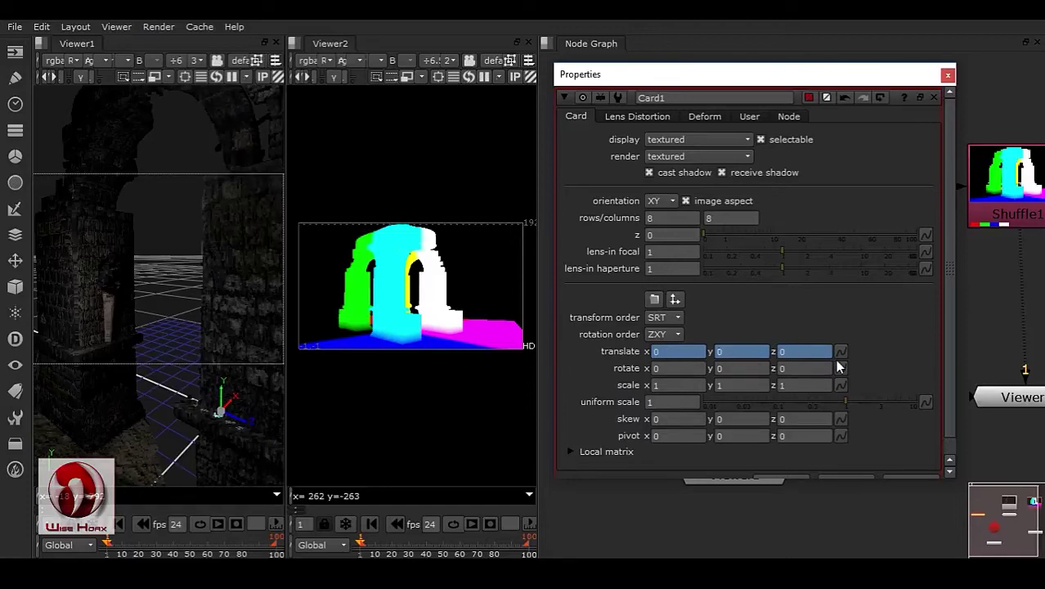
{"action": "left_click_drag", "start_coordinate": [805, 90], "coordinate": [479, 107]}
{"action": "scroll", "coordinate": [790, 345], "scroll_direction": "up", "scroll_amount": 8}
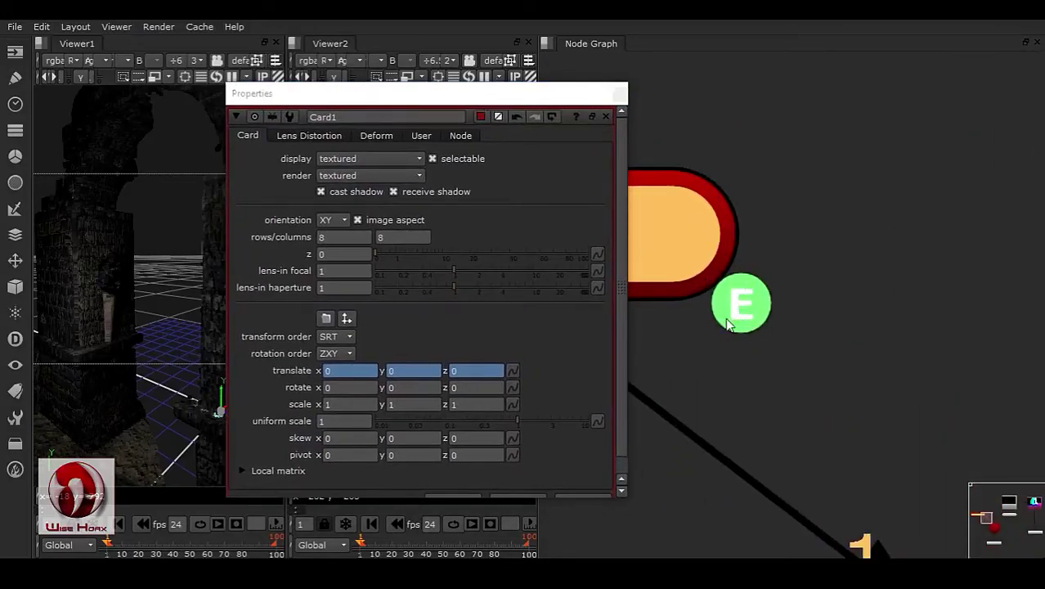
{"action": "scroll", "coordinate": [736, 359], "scroll_direction": "down", "scroll_amount": 6}
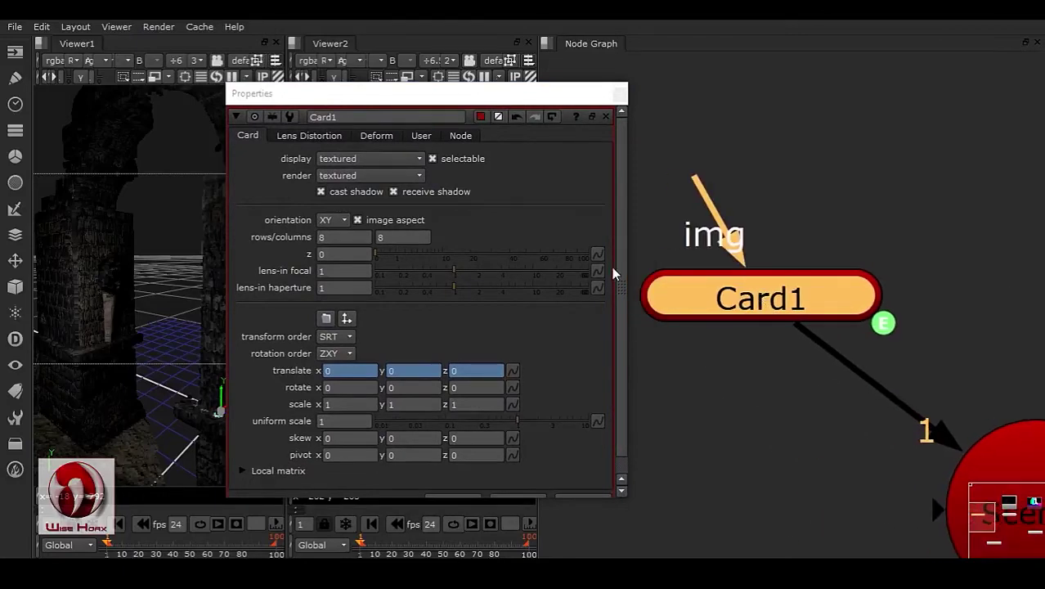
{"action": "left_click_drag", "start_coordinate": [473, 105], "coordinate": [826, 81]}
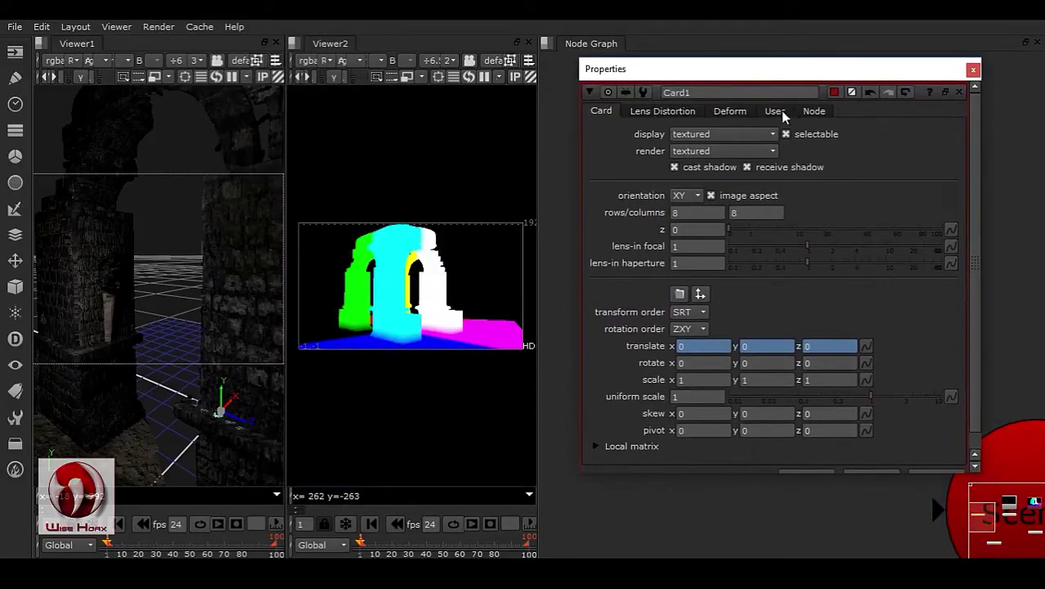
- Sample the green pillar in Viewer2 into Card1's Position knob, giving about -3.50, 5.35, -1.77
{"action": "left_click", "coordinate": [776, 111]}
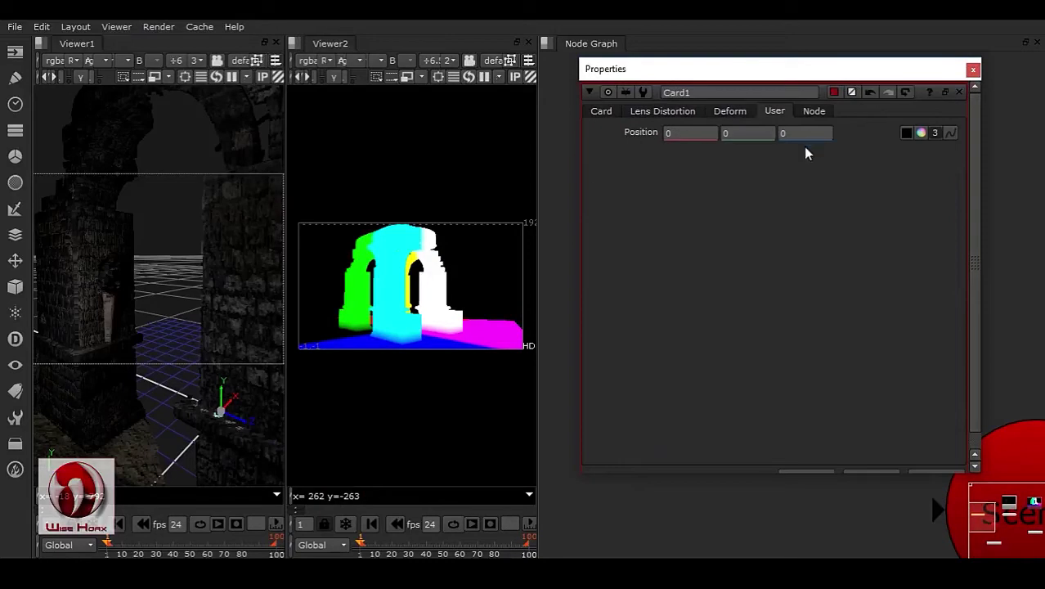
{"action": "left_click", "coordinate": [906, 133]}
{"action": "scroll", "coordinate": [454, 280], "scroll_direction": "up", "scroll_amount": 8}
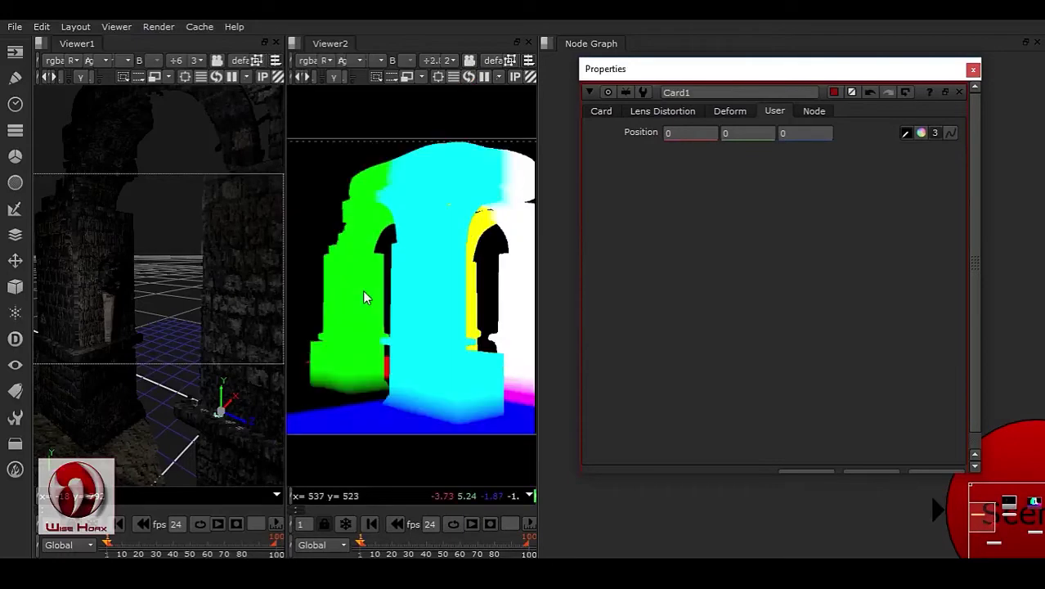
{"action": "middle_click_drag", "start_coordinate": [462, 317], "coordinate": [420, 306]}
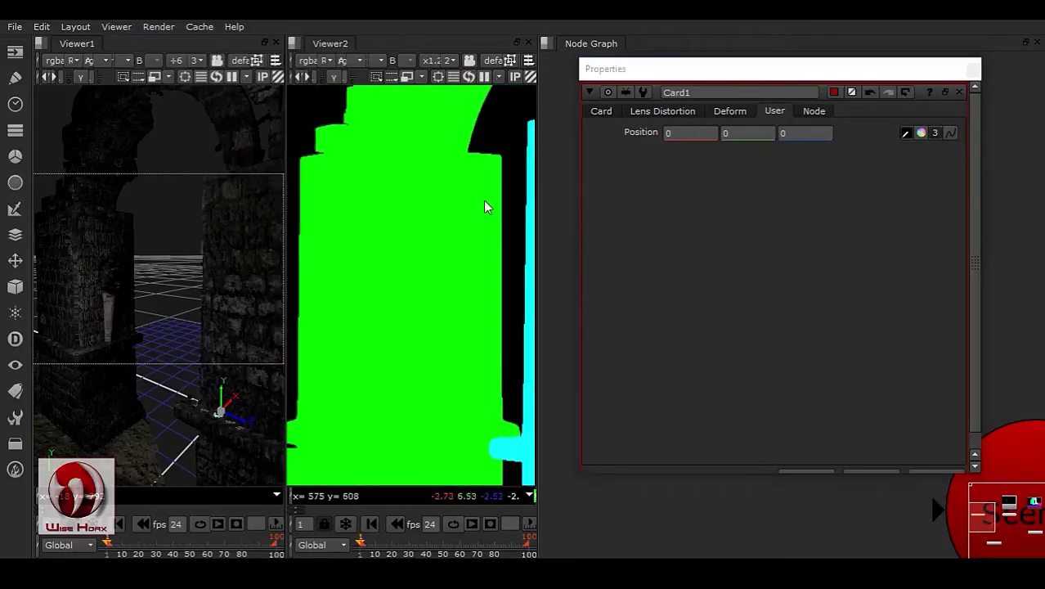
{"action": "left_click", "coordinate": [452, 253], "text": "ctrl"}
{"action": "mouse_move", "coordinate": [453, 254]}
{"action": "left_mouse_down", "text": "ctrl"}
{"action": "mouse_move", "coordinate": [454, 275]}
{"action": "mouse_move", "coordinate": [467, 273]}
{"action": "mouse_move", "coordinate": [457, 273]}
{"action": "left_mouse_up", "text": "ctrl"}
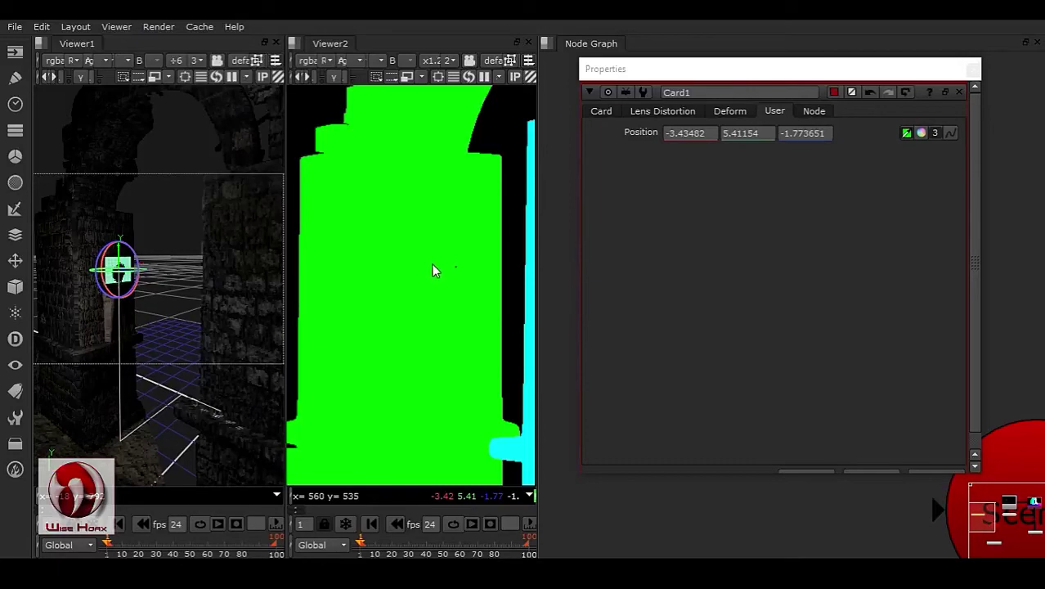
{"action": "left_click_drag", "start_coordinate": [452, 263], "coordinate": [451, 272], "text": "ctrl"}
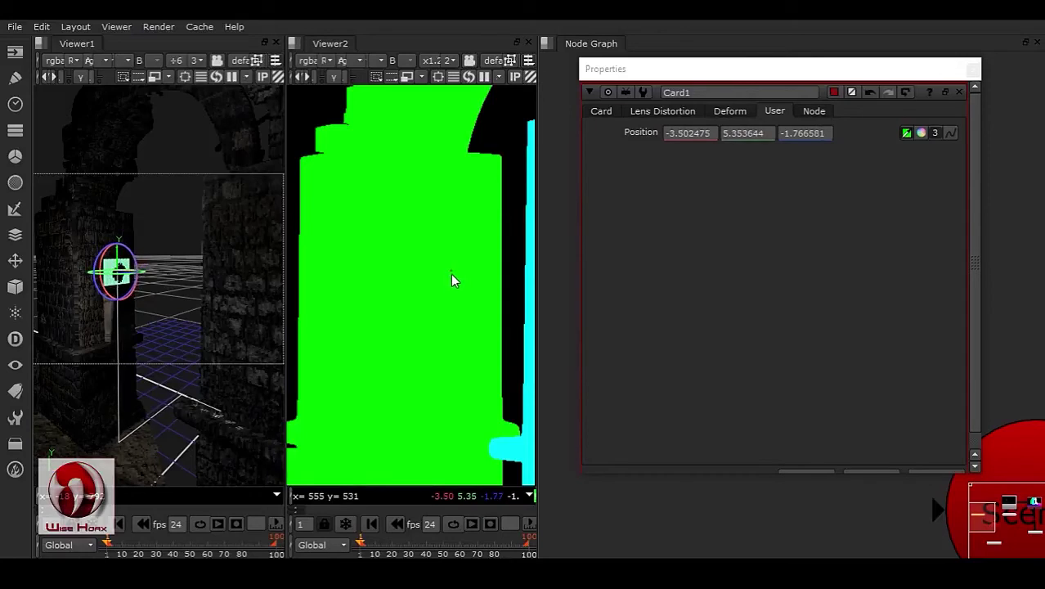
{"action": "scroll", "coordinate": [434, 246], "scroll_direction": "down", "scroll_amount": 3}
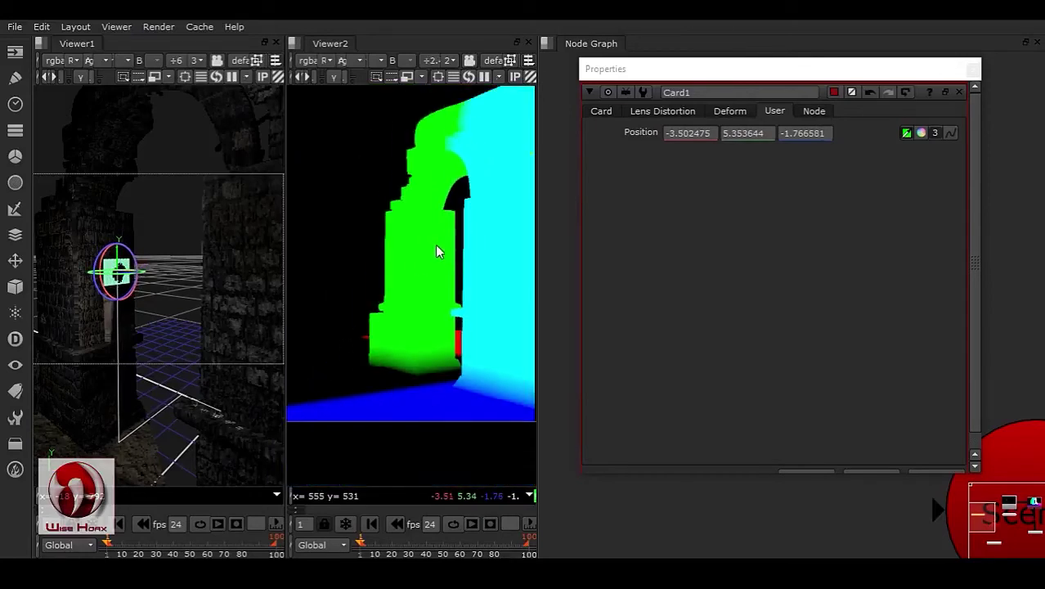
{"action": "scroll", "coordinate": [431, 270], "scroll_direction": "up", "scroll_amount": 4}
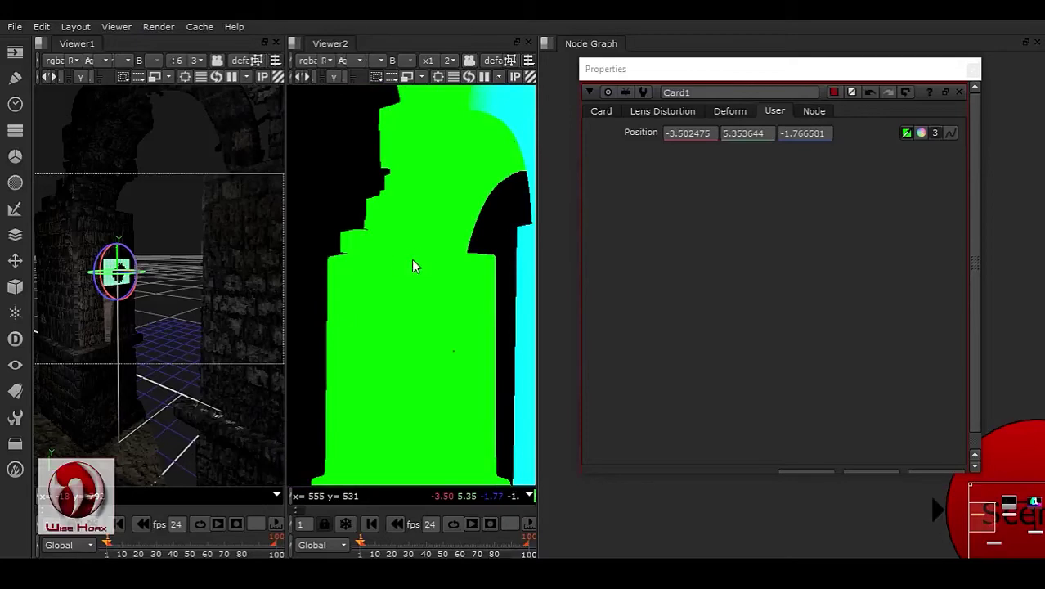
- Set Card1's uniform scale to 3 and look at the enlarged card from another angle in the 3D view
{"action": "left_click", "coordinate": [601, 112]}
{"action": "double_click", "coordinate": [685, 396]}
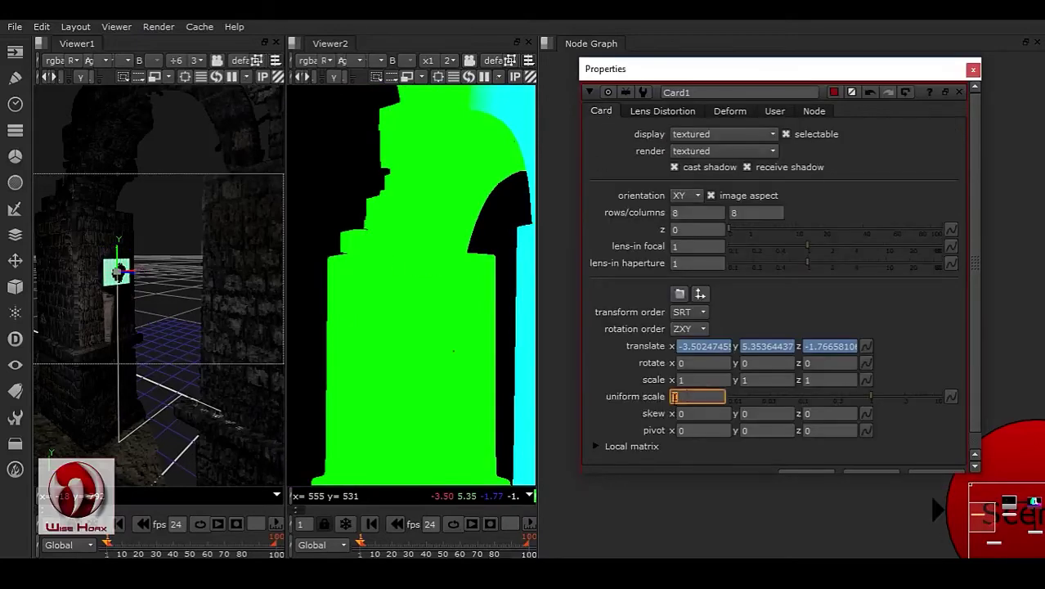
{"action": "type", "text": "2"}
{"action": "key", "text": "Return"}
{"action": "type", "text": "3"}
{"action": "key", "text": "Return"}
{"action": "left_click_drag", "start_coordinate": [123, 303], "coordinate": [135, 341], "text": "ctrl"}
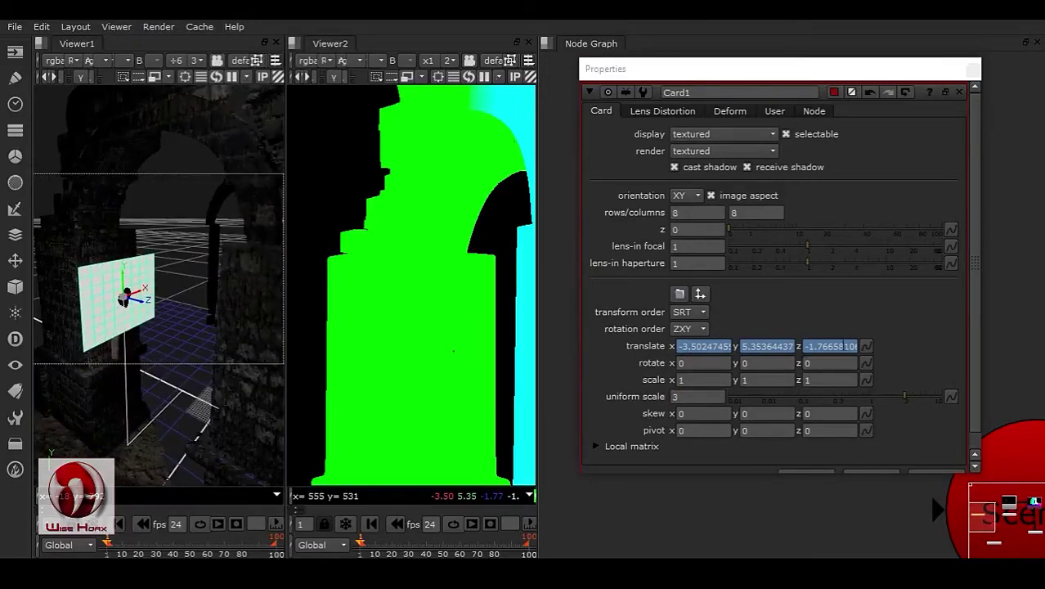
- Compare the values of Card1's Position user knob with its translate values
{"action": "left_click", "coordinate": [774, 112]}
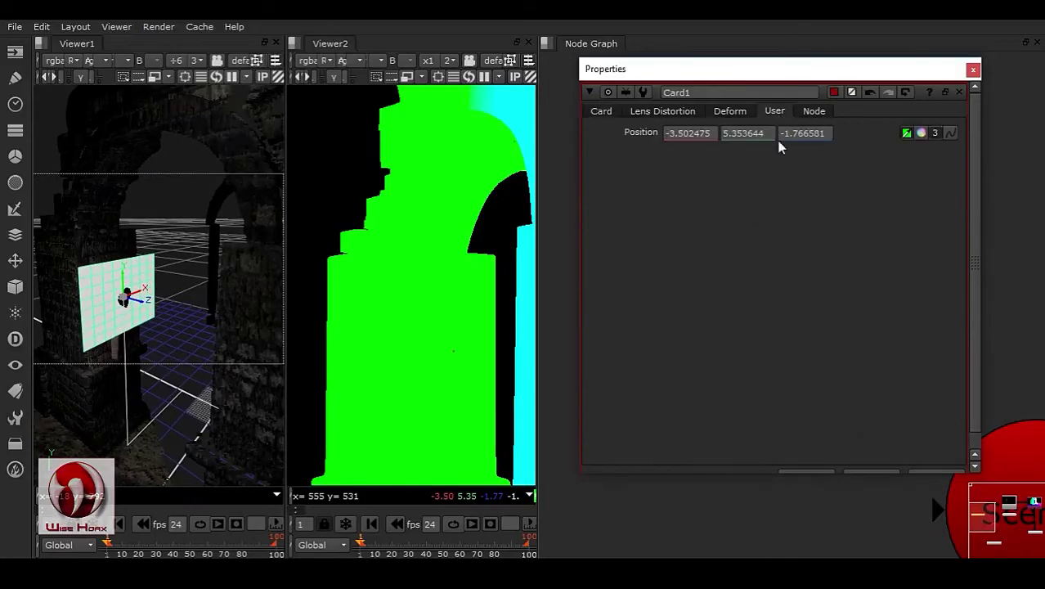
{"action": "left_click", "coordinate": [603, 115]}
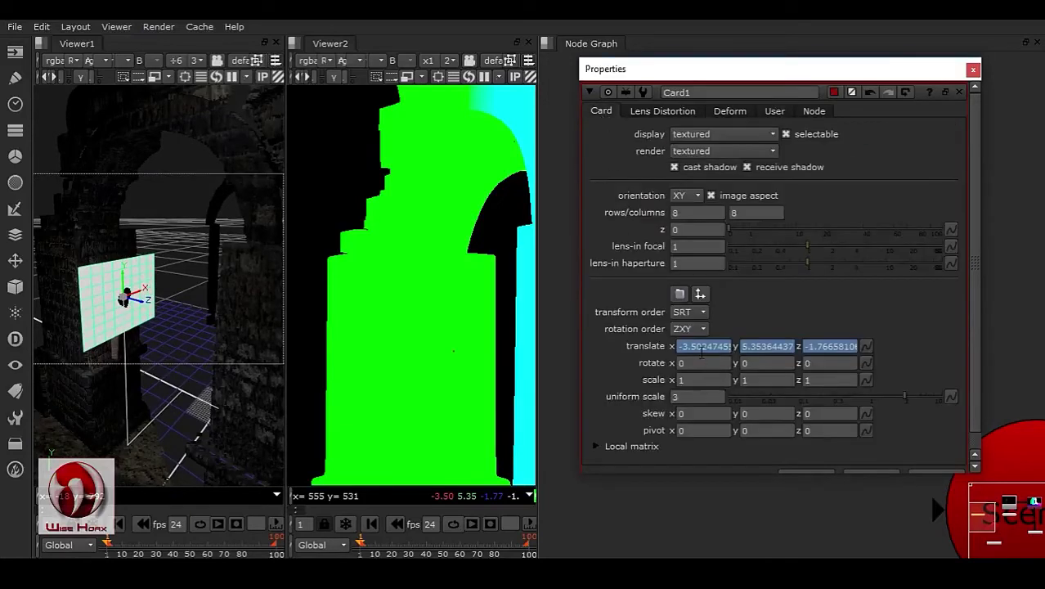
{"action": "left_click", "coordinate": [774, 113]}
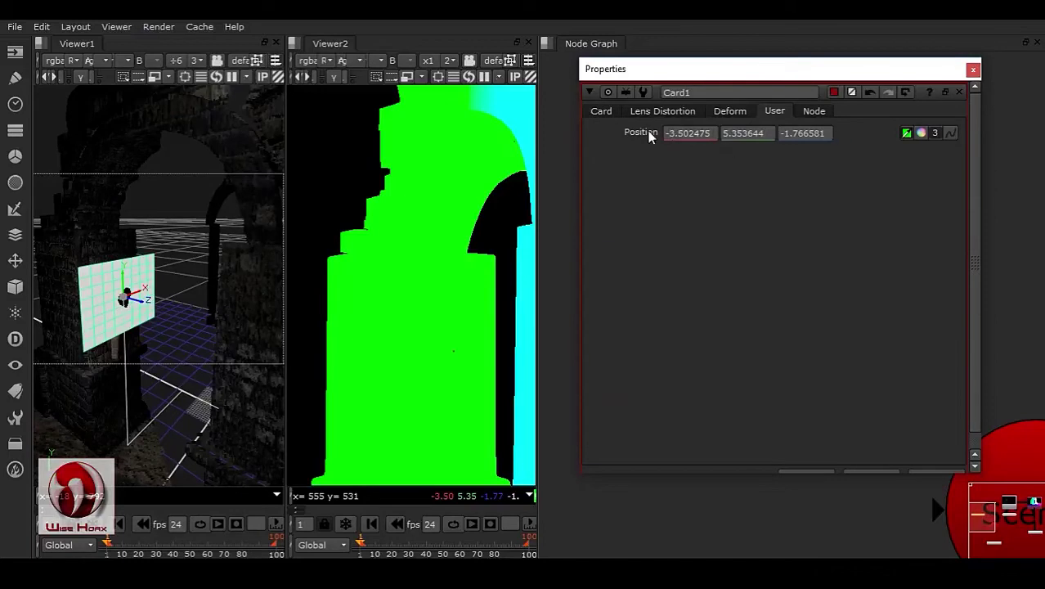
{"action": "left_click", "coordinate": [592, 112]}
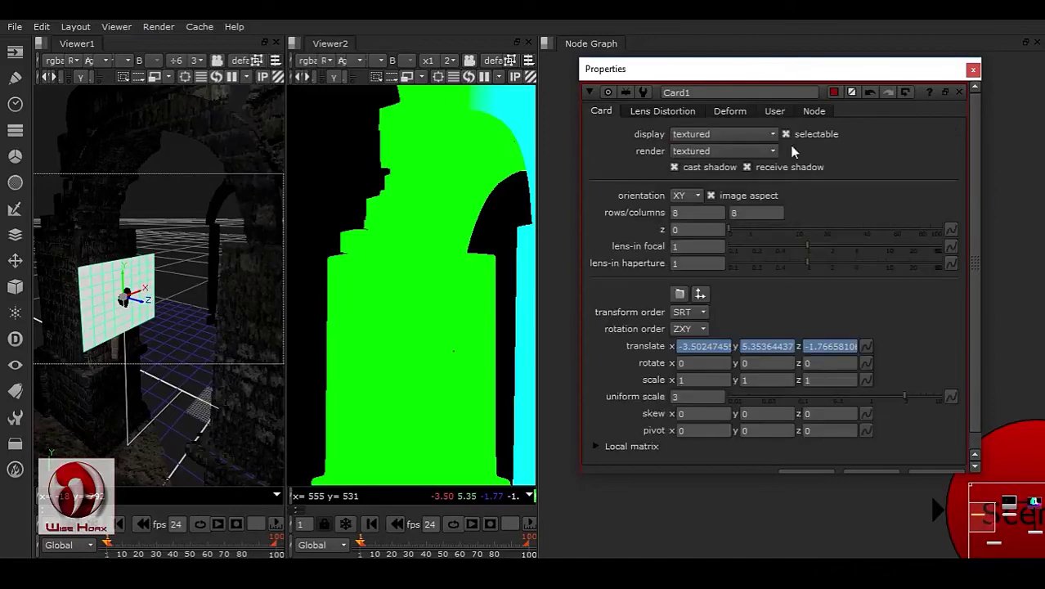
{"action": "left_click", "coordinate": [775, 112]}
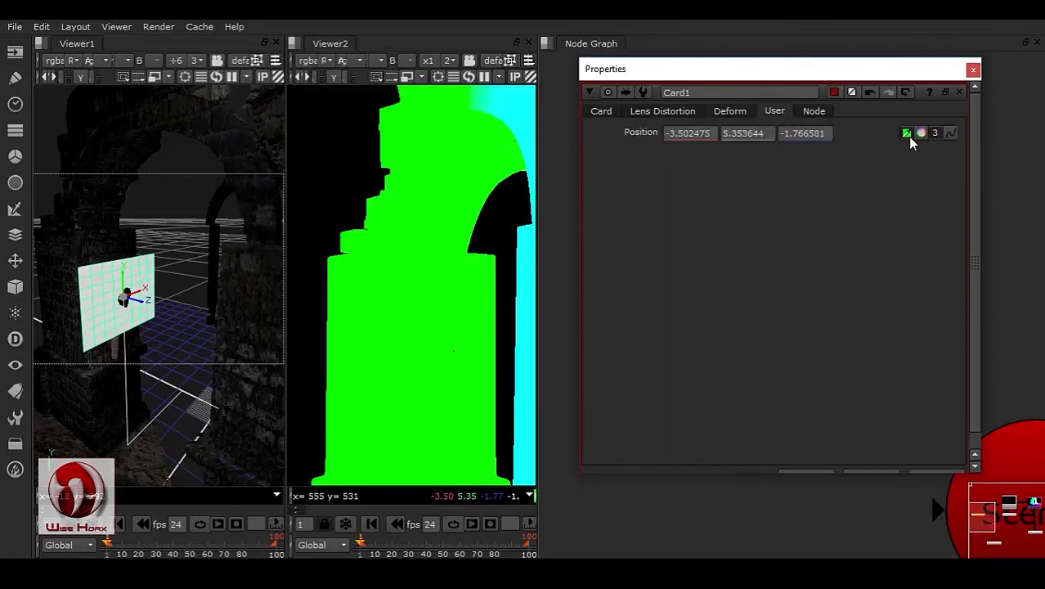
- Check Card1's translate values against its User Position values again and view the card from another angle
{"action": "left_click", "coordinate": [601, 112]}
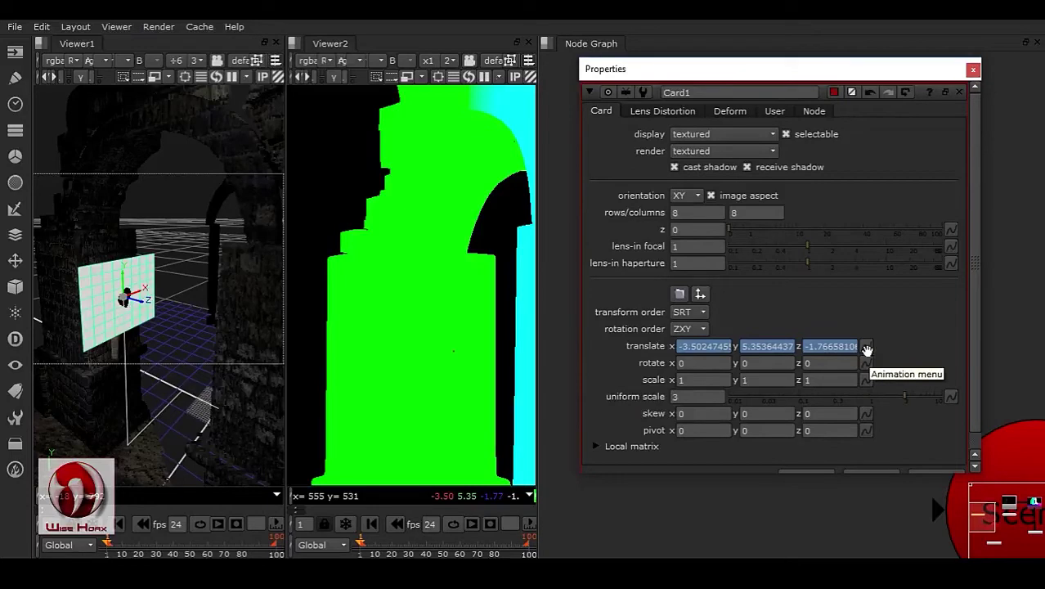
{"action": "left_click", "coordinate": [774, 113]}
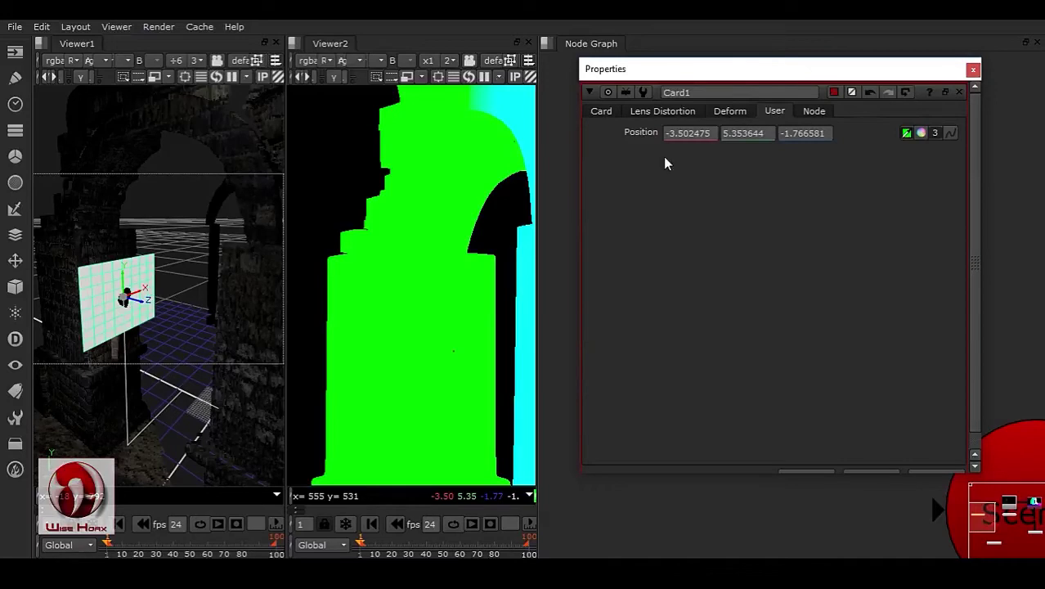
{"action": "left_click", "coordinate": [603, 112]}
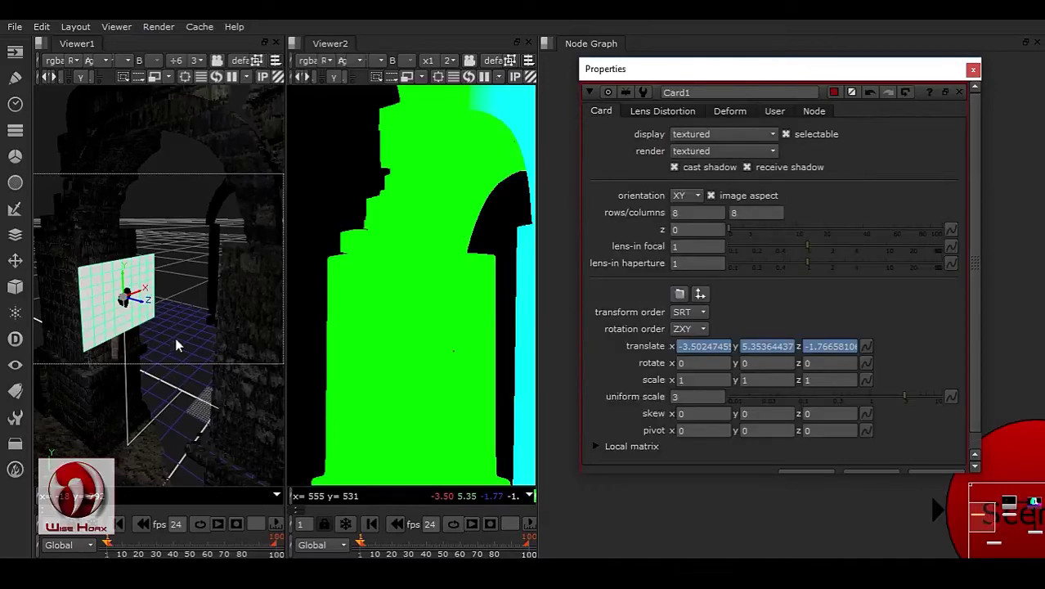
{"action": "mouse_move", "coordinate": [170, 336]}
{"action": "left_mouse_down", "text": "ctrl"}
{"action": "mouse_move", "coordinate": [292, 318]}
{"action": "mouse_move", "coordinate": [184, 326]}
{"action": "left_mouse_up", "text": "ctrl"}
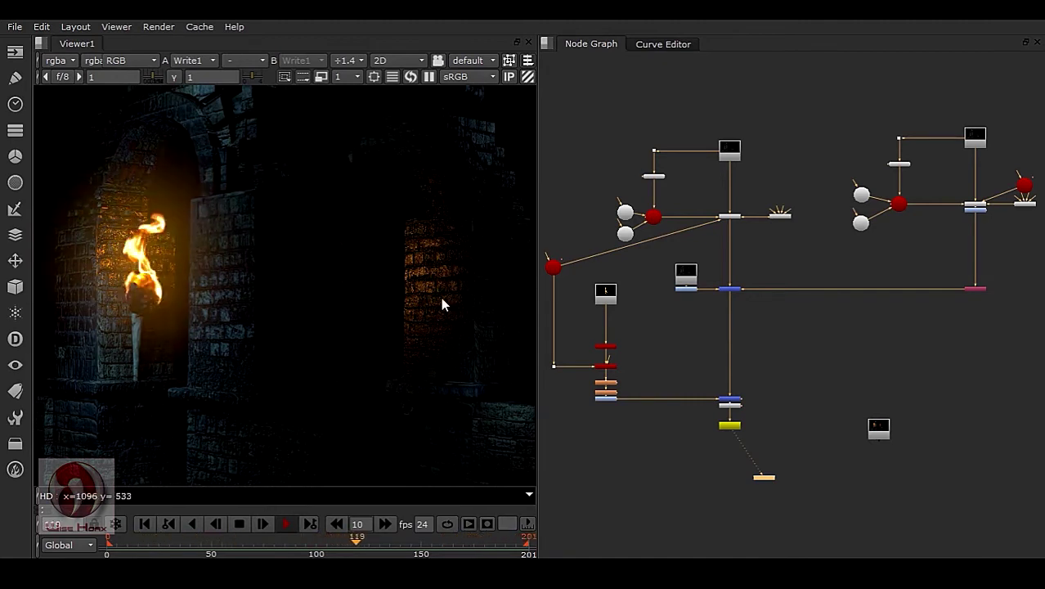
- Look at the torch scene's lights in the 3D view and return to the 2D composite
{"action": "scroll", "coordinate": [611, 260], "scroll_direction": "up", "scroll_amount": 8}
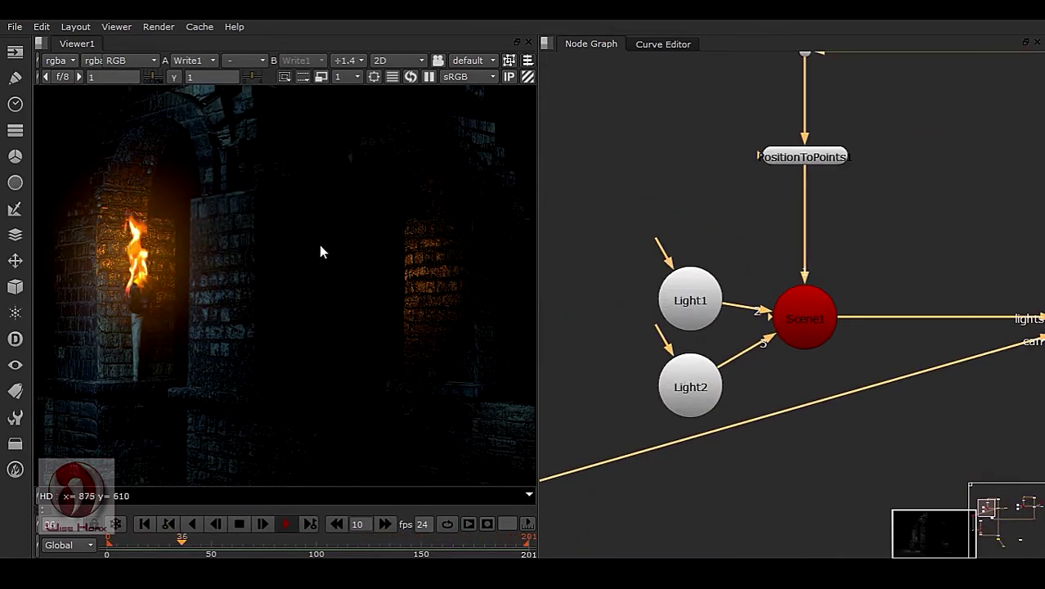
{"action": "key", "text": "Tab"}
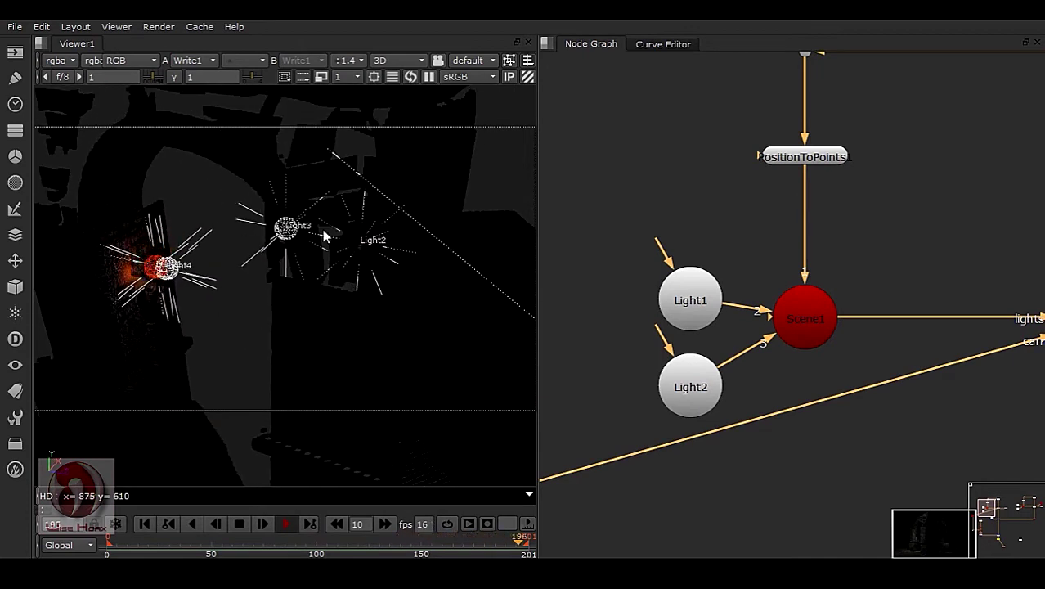
{"action": "key", "text": "Tab"}
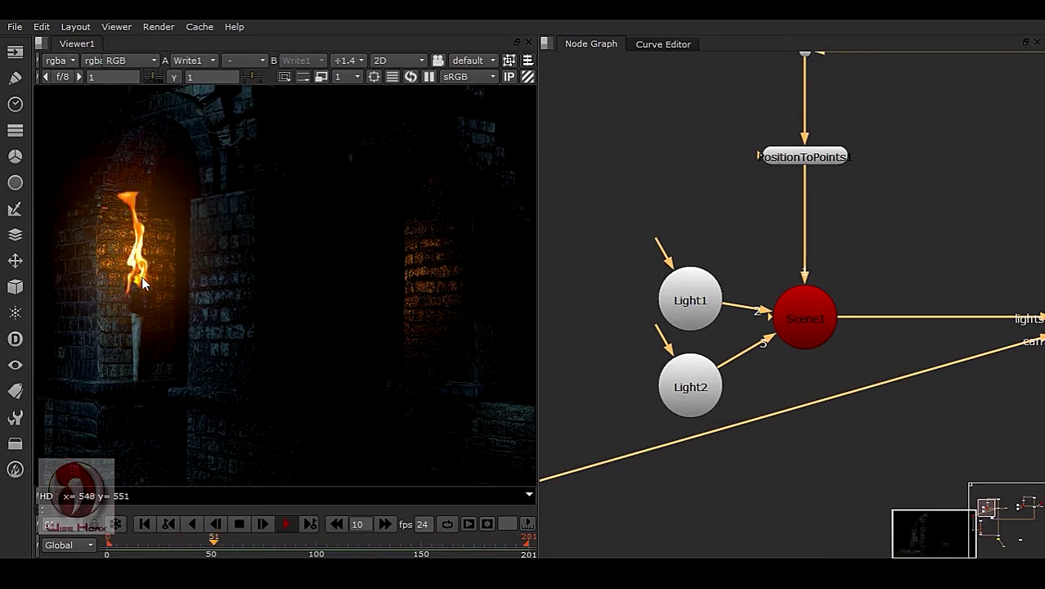
- View the Read2 fire sequence in the viewer and examine the flame's changing shape and brightness
{"action": "scroll", "coordinate": [695, 352], "scroll_direction": "down", "scroll_amount": 3}
{"action": "middle_click_drag", "start_coordinate": [727, 440], "coordinate": [747, 215]}
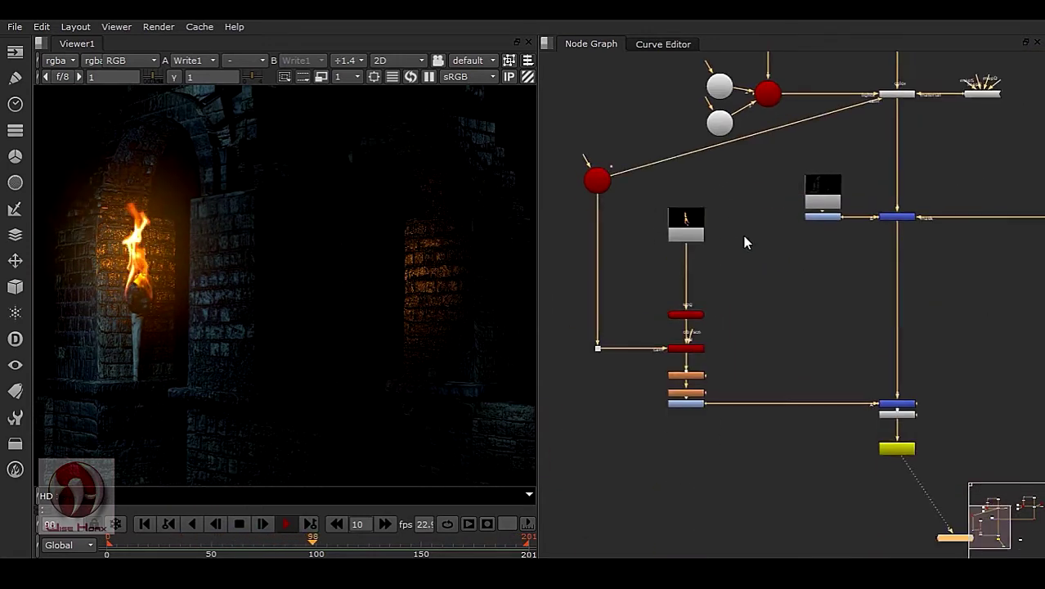
{"action": "scroll", "coordinate": [747, 214], "scroll_direction": "up", "scroll_amount": 2}
{"action": "key", "text": "1"}
{"action": "scroll", "coordinate": [406, 352], "scroll_direction": "down", "scroll_amount": 5}
{"action": "middle_click_drag", "start_coordinate": [409, 345], "coordinate": [323, 332]}
{"action": "scroll", "coordinate": [323, 310], "scroll_direction": "up", "scroll_amount": 3}
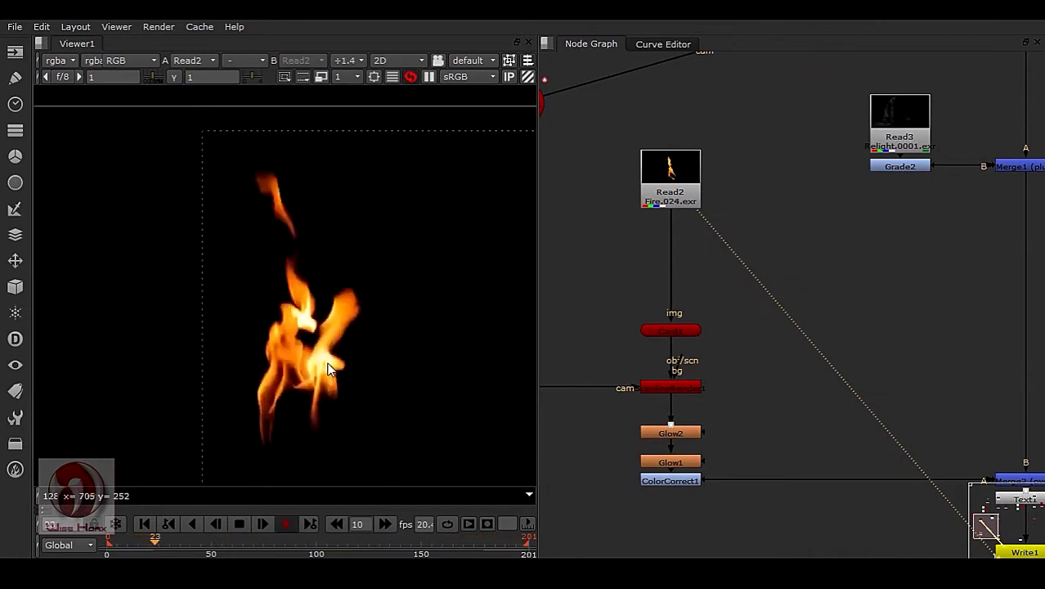
{"action": "middle_click_drag", "start_coordinate": [330, 381], "coordinate": [315, 314]}
{"action": "middle_click_drag", "start_coordinate": [610, 312], "coordinate": [618, 356]}
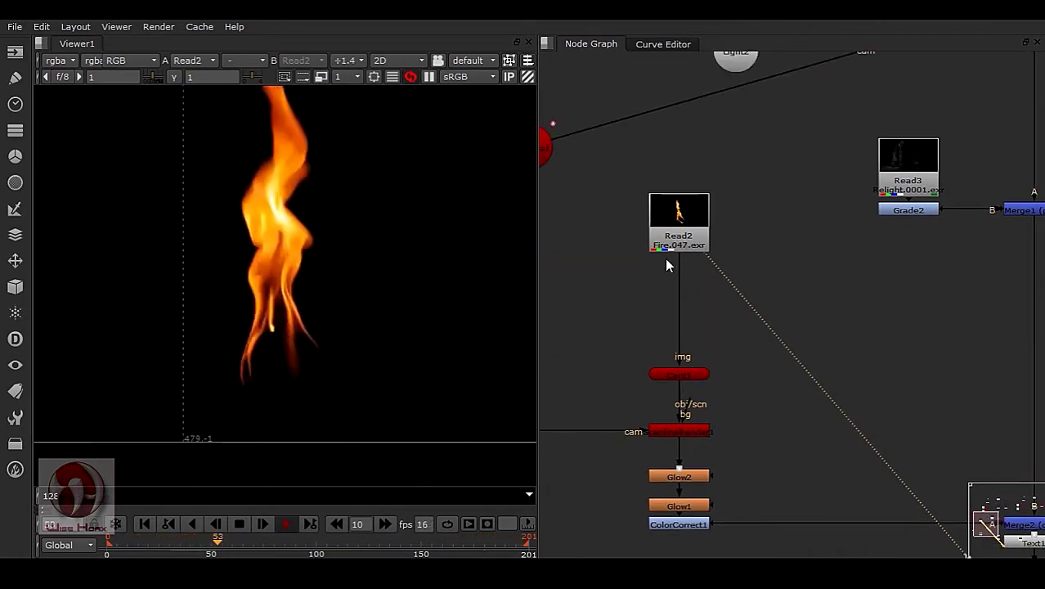
- Add a CurveTool node below the Read2 fire sequence
{"action": "key", "text": "Tab"}
{"action": "type", "text": "du"}
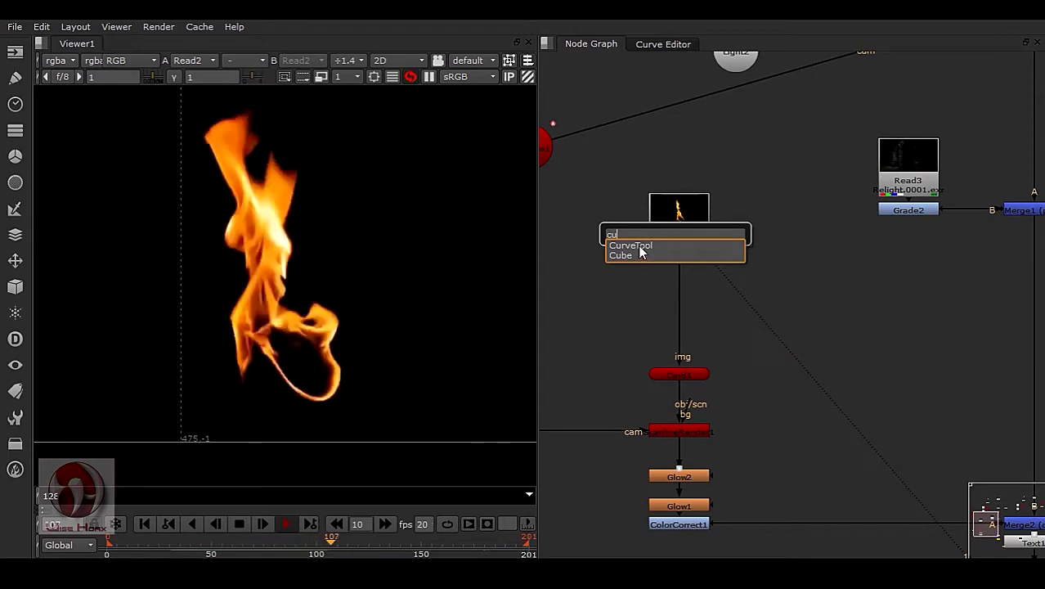
{"action": "left_click", "coordinate": [638, 246]}
{"action": "left_click", "coordinate": [582, 136]}
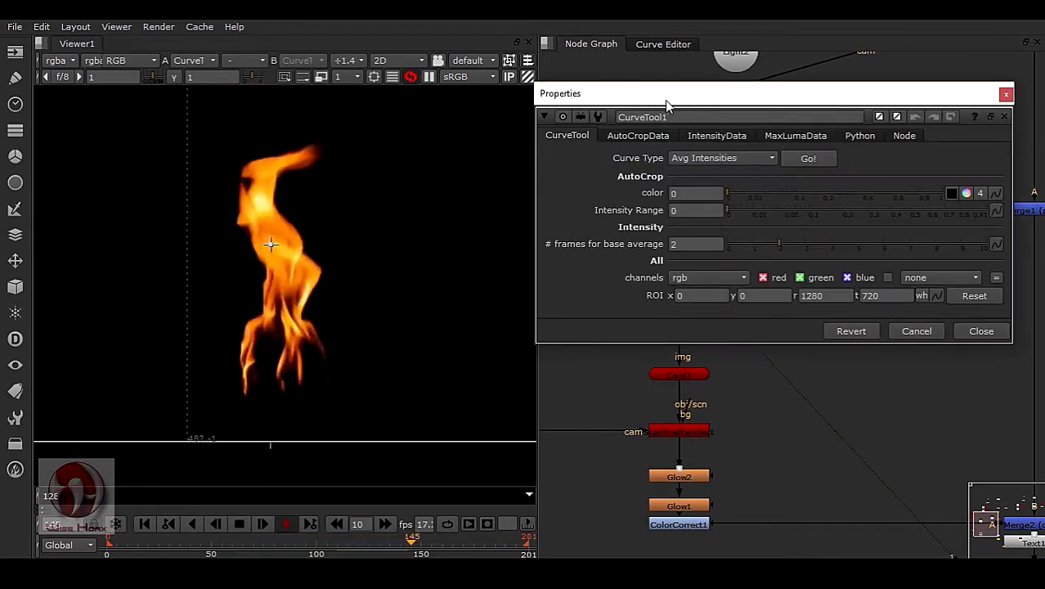
{"action": "left_click_drag", "start_coordinate": [662, 100], "coordinate": [644, 143]}
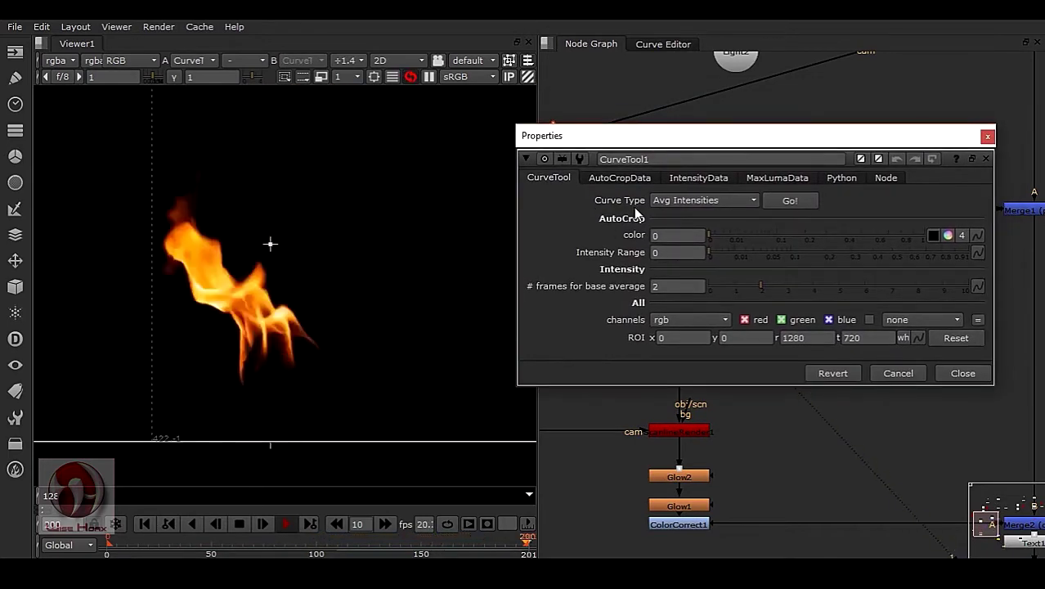
- Analyse the fire's average intensities over frames 0-201 with CurveTool1 and show the resulting intensity data
{"action": "left_click", "coordinate": [780, 203]}
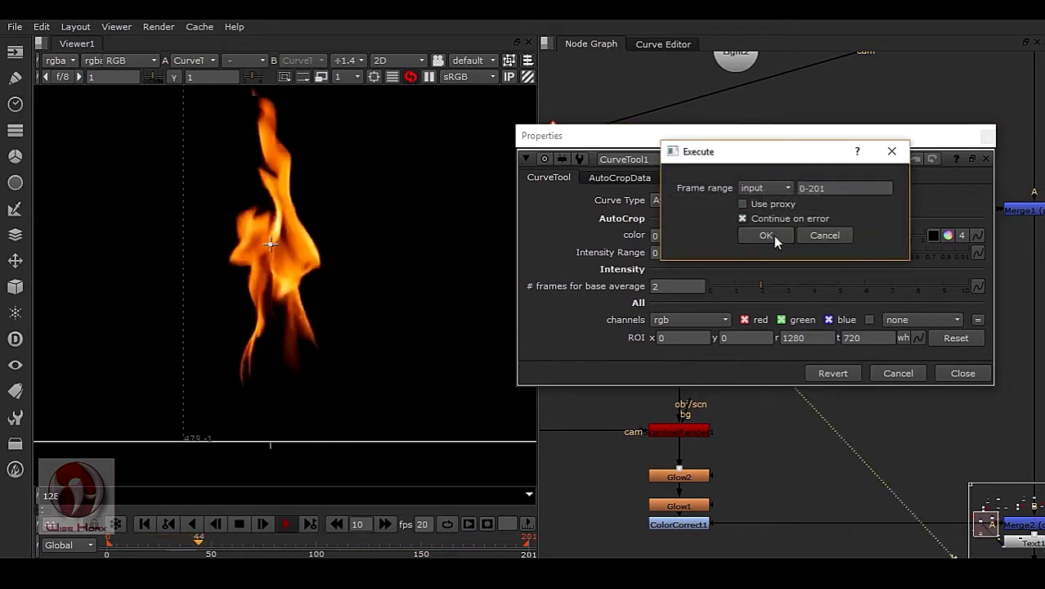
{"action": "left_click", "coordinate": [766, 235]}
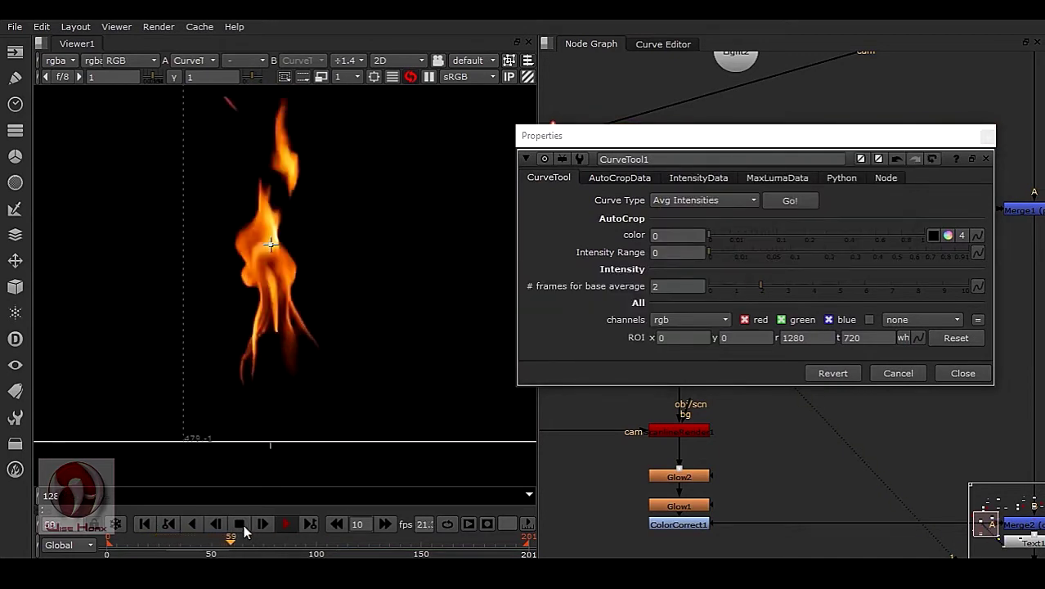
{"action": "left_click", "coordinate": [698, 178]}
{"action": "left_click", "coordinate": [288, 523]}
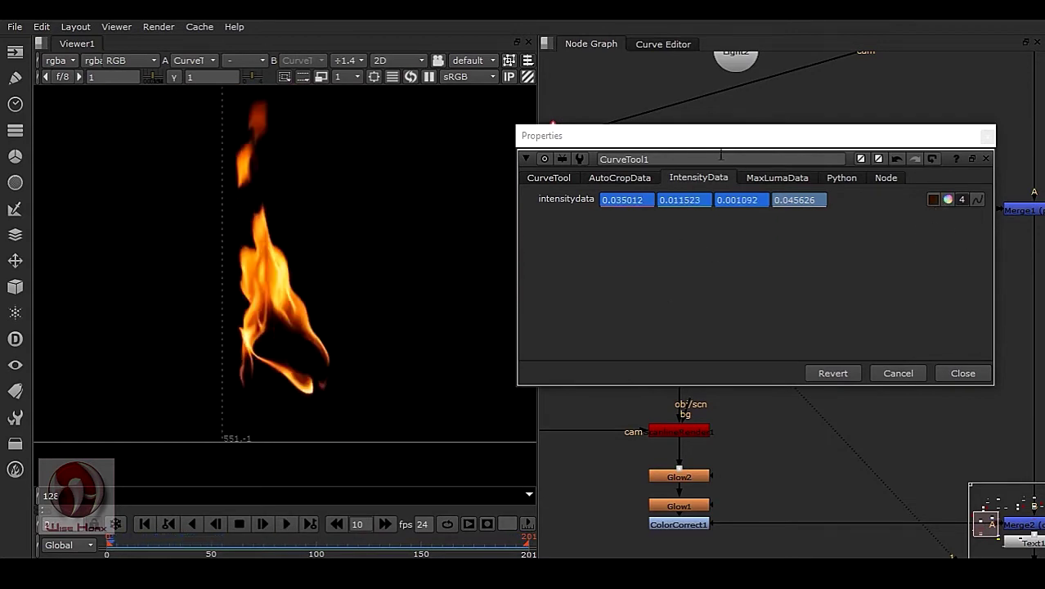
- View the ReLight1 output and play it back while keeping CurveTool1's intensity data open
{"action": "left_click_drag", "start_coordinate": [743, 139], "coordinate": [345, 235]}
{"action": "scroll", "coordinate": [810, 296], "scroll_direction": "down", "scroll_amount": 3}
{"action": "middle_click_drag", "start_coordinate": [889, 275], "coordinate": [762, 335]}
{"action": "middle_click_drag", "start_coordinate": [857, 181], "coordinate": [860, 243]}
{"action": "scroll", "coordinate": [860, 242], "scroll_direction": "up", "scroll_amount": 2}
{"action": "left_click", "coordinate": [853, 206]}
{"action": "key", "text": "1"}
{"action": "left_click_drag", "start_coordinate": [491, 235], "coordinate": [902, 198]}
{"action": "scroll", "coordinate": [327, 319], "scroll_direction": "up", "scroll_amount": 2}
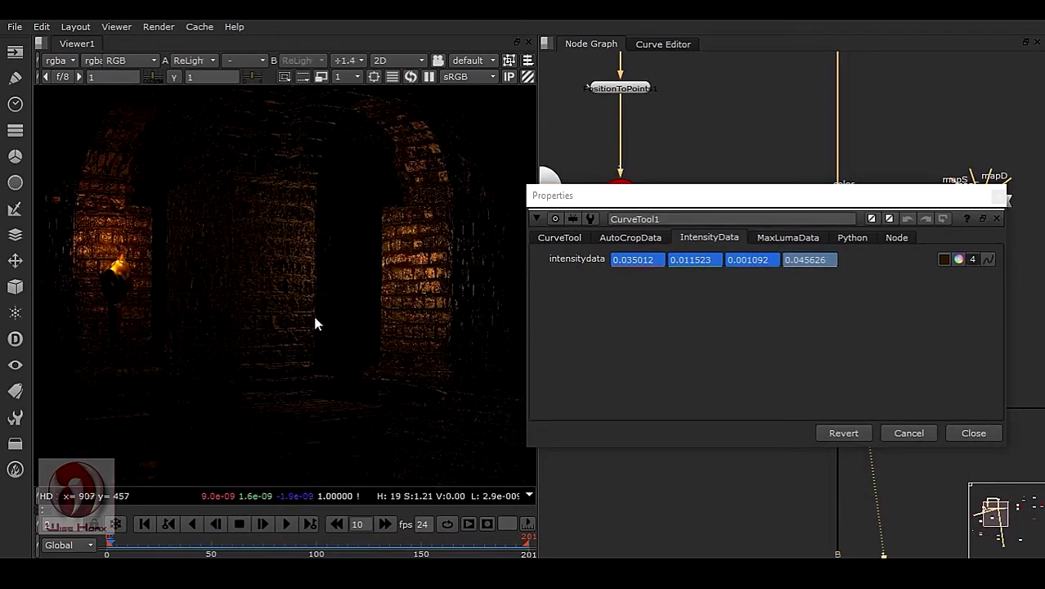
{"action": "left_click", "coordinate": [286, 524]}
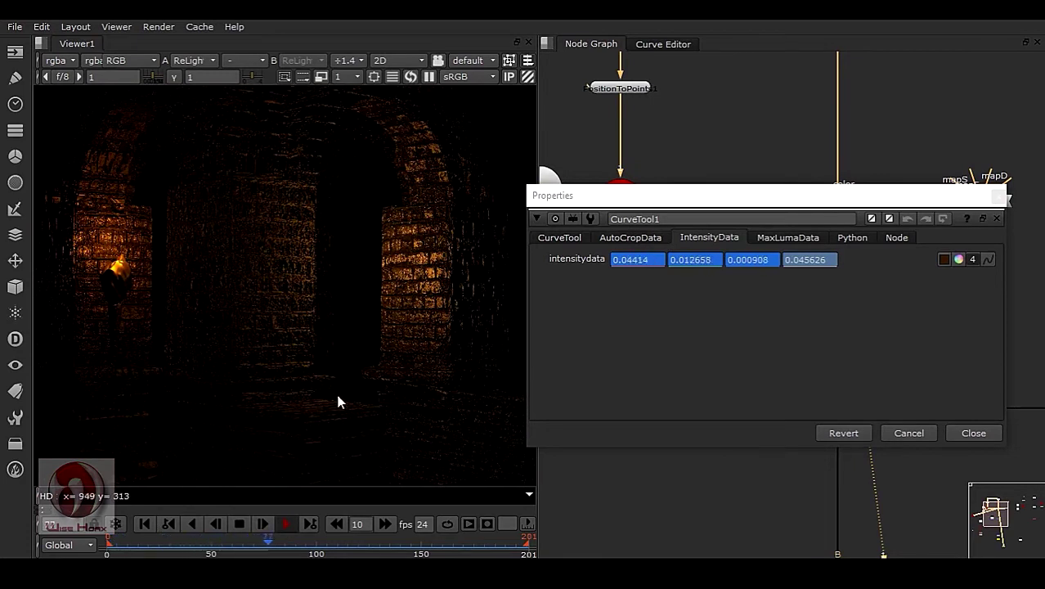
- Insert a ColorCorrect node between ReLight1 and Merge1, keeping its properties beside CurveTool1's
{"action": "left_click_drag", "start_coordinate": [779, 195], "coordinate": [353, 160]}
{"action": "left_click", "coordinate": [849, 206]}
{"action": "key", "text": "c"}
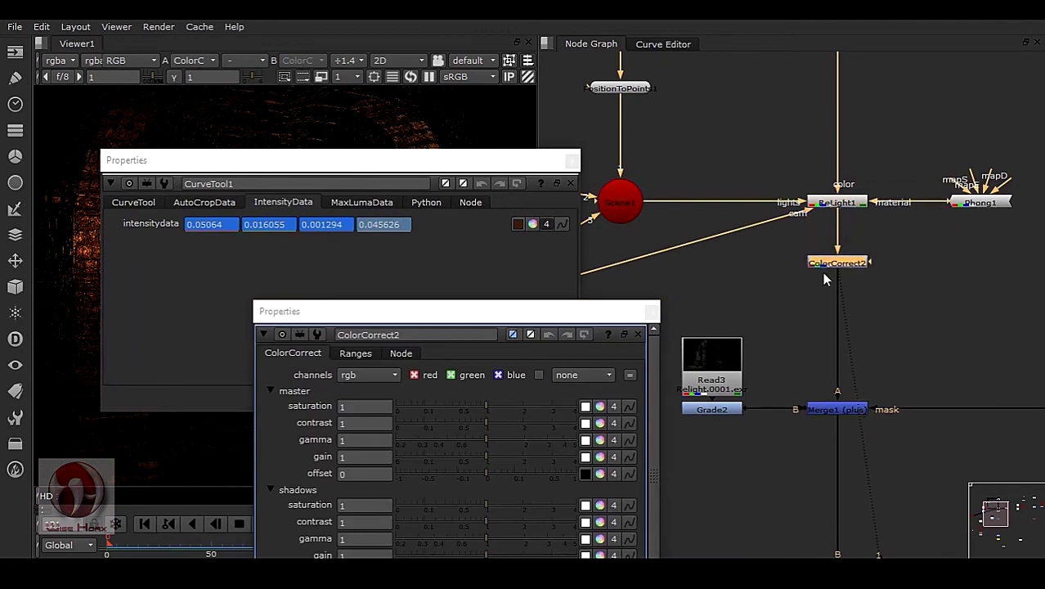
{"action": "left_click_drag", "start_coordinate": [554, 321], "coordinate": [916, 117]}
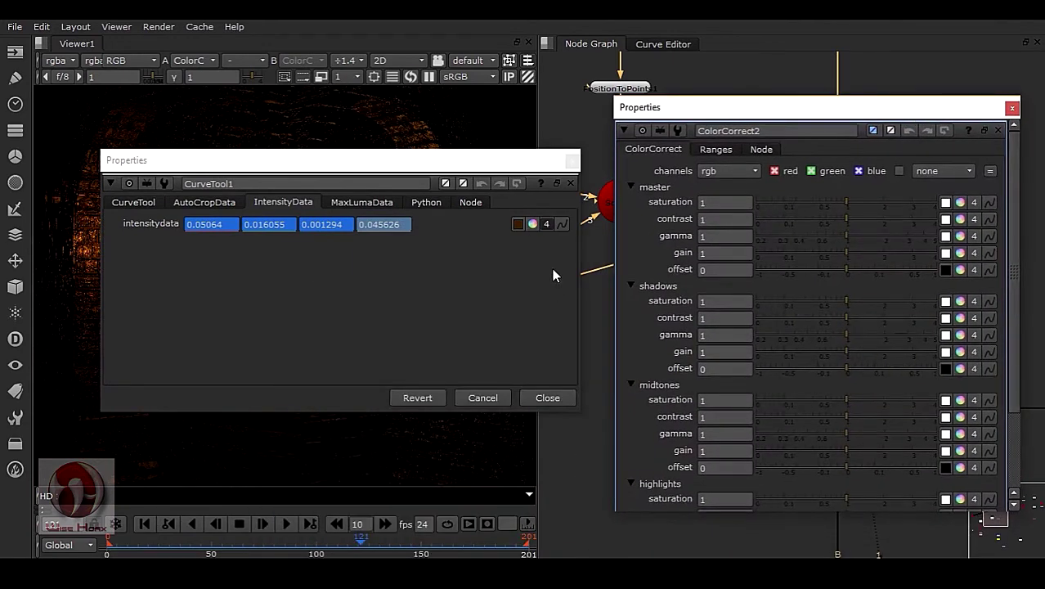
- Link ColorCorrect2's master gain to CurveTool1's intensitydata and close the CurveTool1 properties
{"action": "left_click_drag", "start_coordinate": [564, 224], "coordinate": [782, 263]}
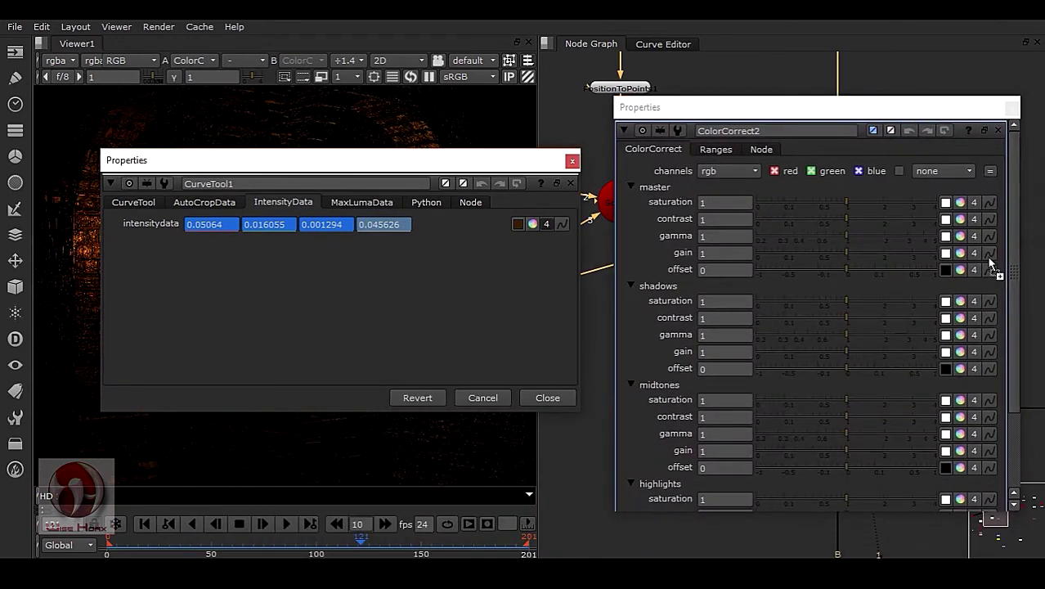
{"action": "left_click_drag", "start_coordinate": [991, 258], "coordinate": [990, 255]}
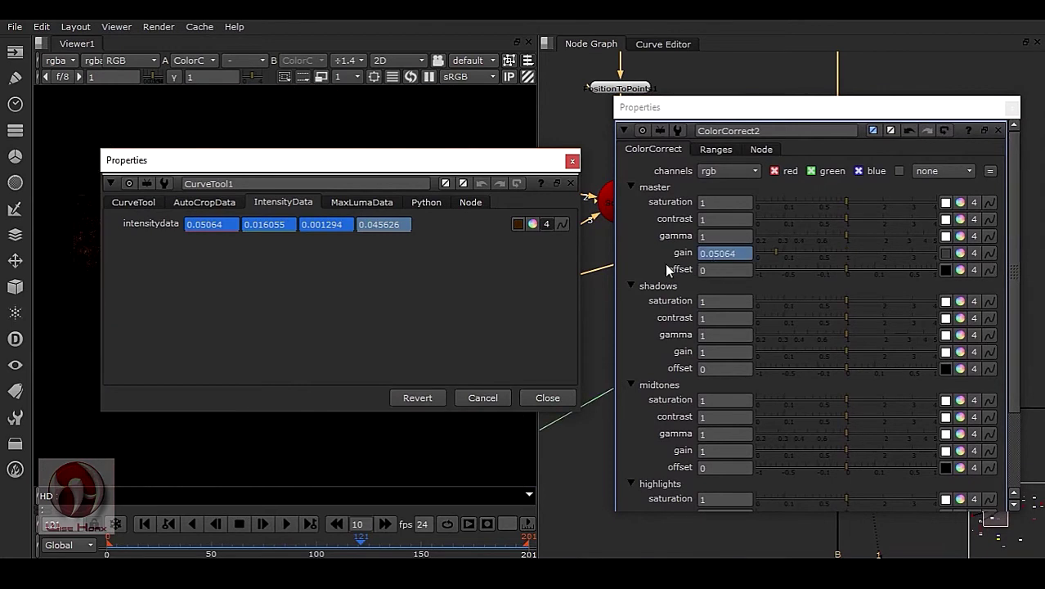
{"action": "left_click", "coordinate": [572, 162]}
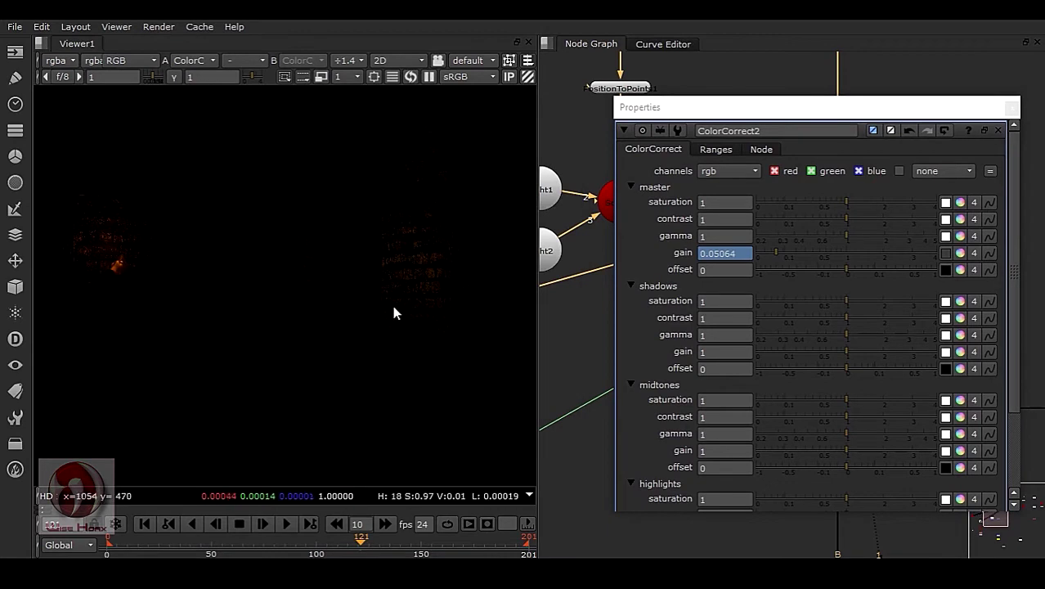
- View the ReLight1 output without the colour correction for comparison and close the ColorCorrect2 properties
{"action": "left_click_drag", "start_coordinate": [698, 114], "coordinate": [924, 121]}
{"action": "scroll", "coordinate": [718, 310], "scroll_direction": "down", "scroll_amount": 4}
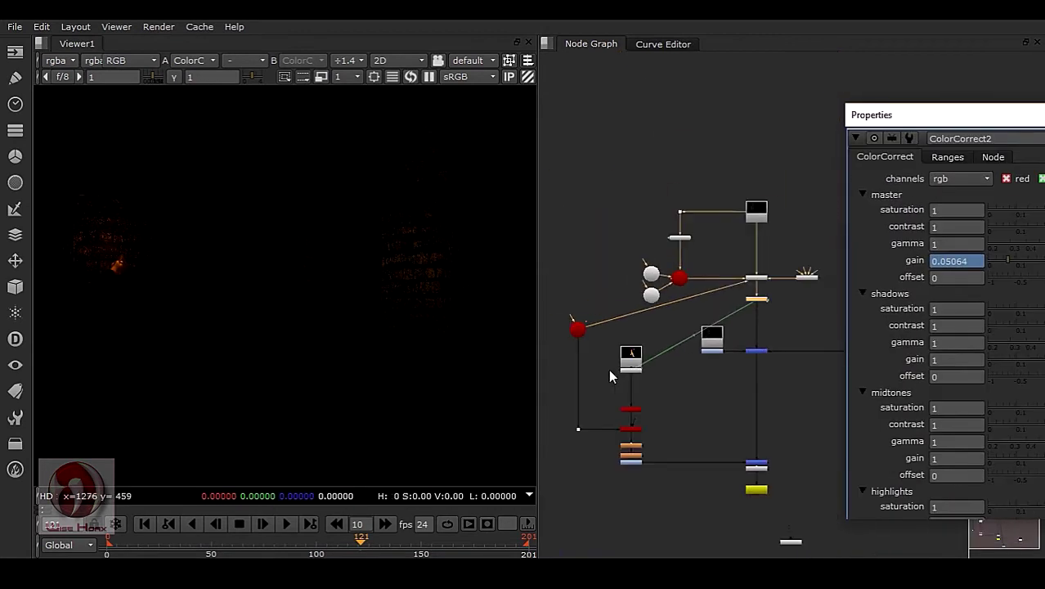
{"action": "scroll", "coordinate": [643, 355], "scroll_direction": "up", "scroll_amount": 5}
{"action": "middle_click_drag", "start_coordinate": [840, 246], "coordinate": [637, 337]}
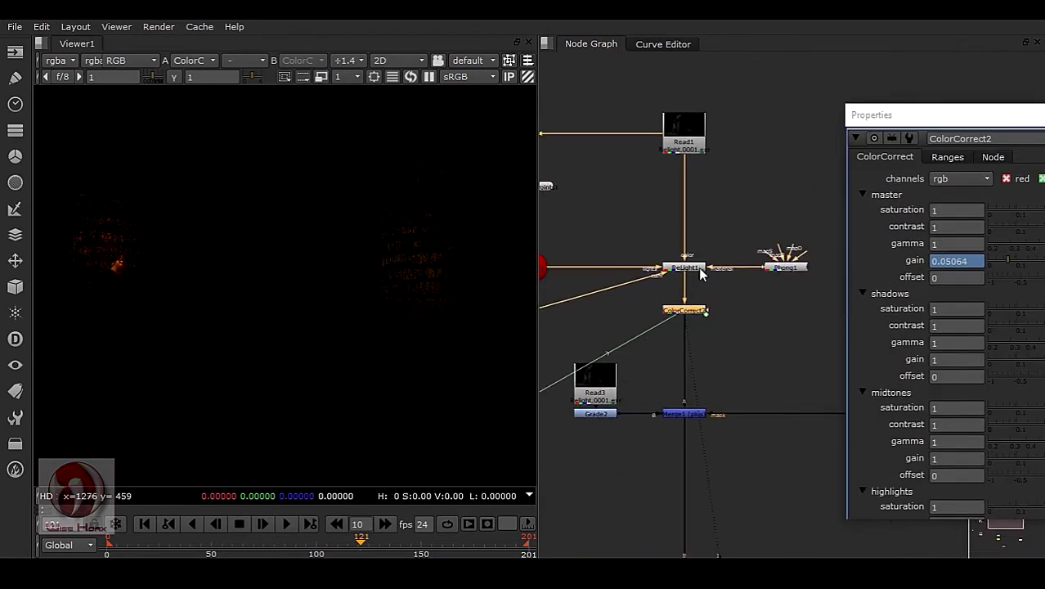
{"action": "left_click", "coordinate": [697, 268]}
{"action": "key", "text": "1"}
{"action": "left_click_drag", "start_coordinate": [937, 112], "coordinate": [779, 93]}
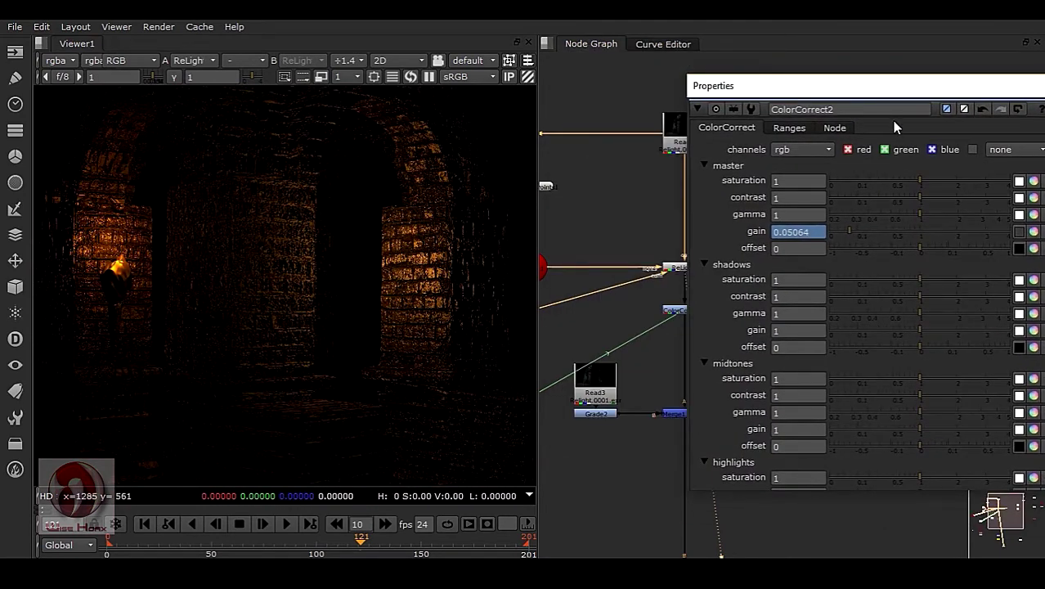
{"action": "left_click_drag", "start_coordinate": [888, 133], "coordinate": [621, 97]}
{"action": "left_click", "coordinate": [802, 90]}
- View the final composite at Write1 and play back a few frames
{"action": "scroll", "coordinate": [779, 352], "scroll_direction": "down", "scroll_amount": 3}
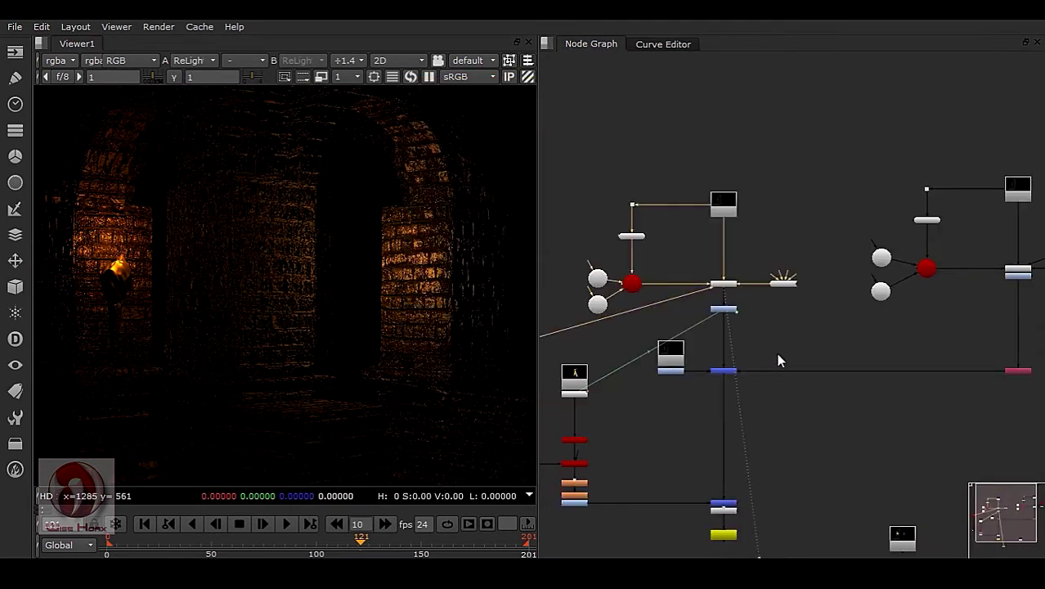
{"action": "scroll", "coordinate": [764, 425], "scroll_direction": "up", "scroll_amount": 2}
{"action": "middle_click_drag", "start_coordinate": [764, 425], "coordinate": [746, 391]}
{"action": "key", "text": "1"}
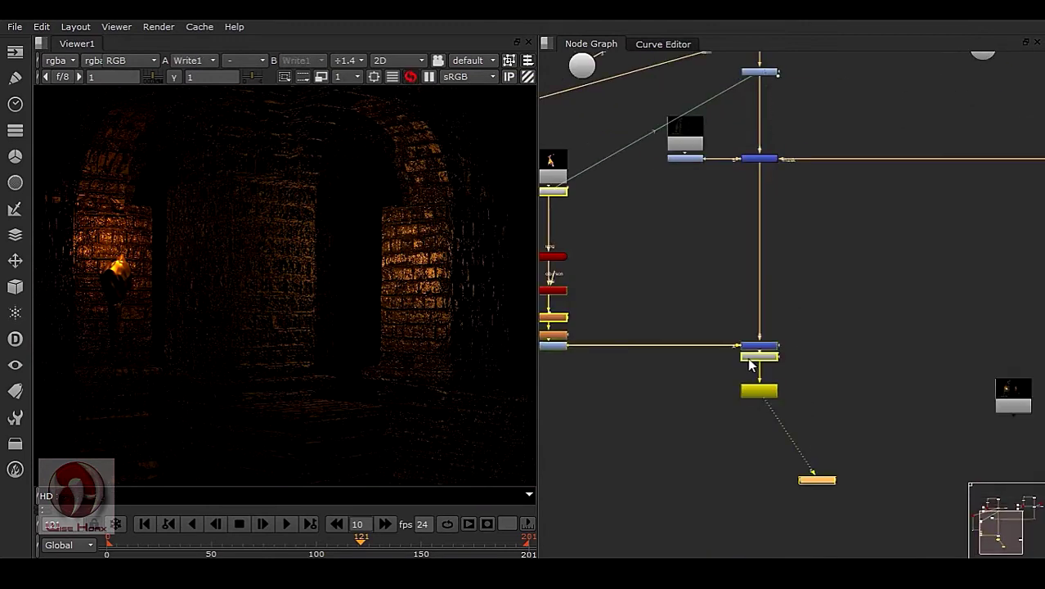
{"action": "middle_click_drag", "start_coordinate": [672, 232], "coordinate": [691, 309]}
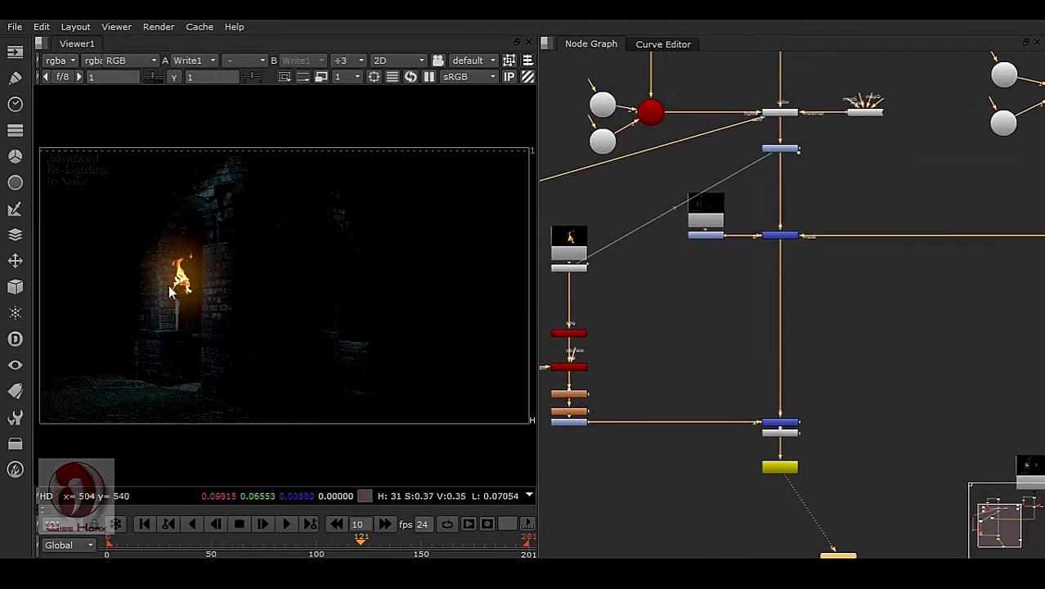
{"action": "left_click", "coordinate": [284, 524]}
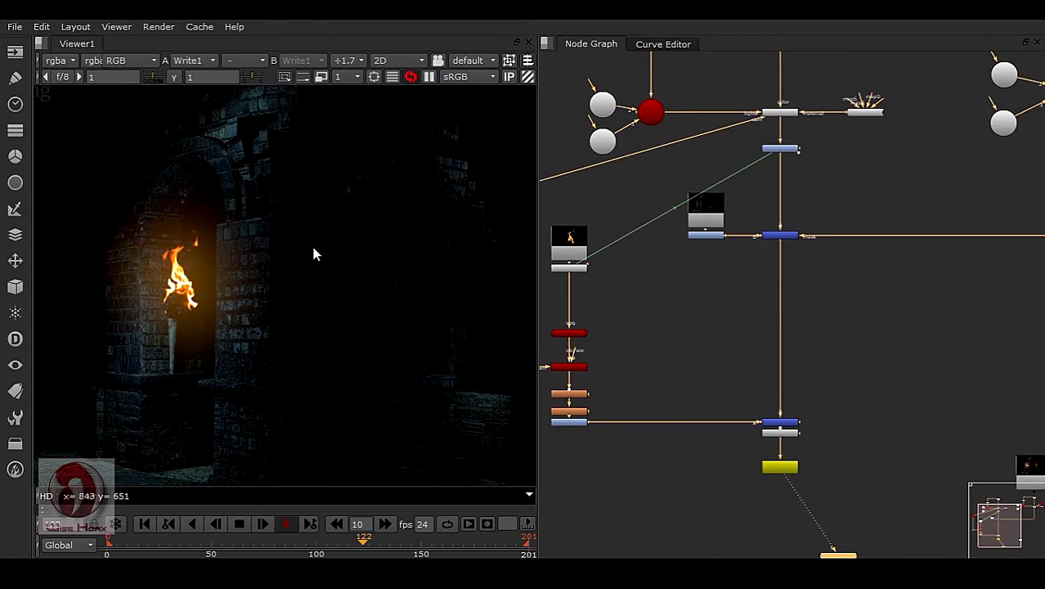
{"action": "left_click", "coordinate": [239, 523]}
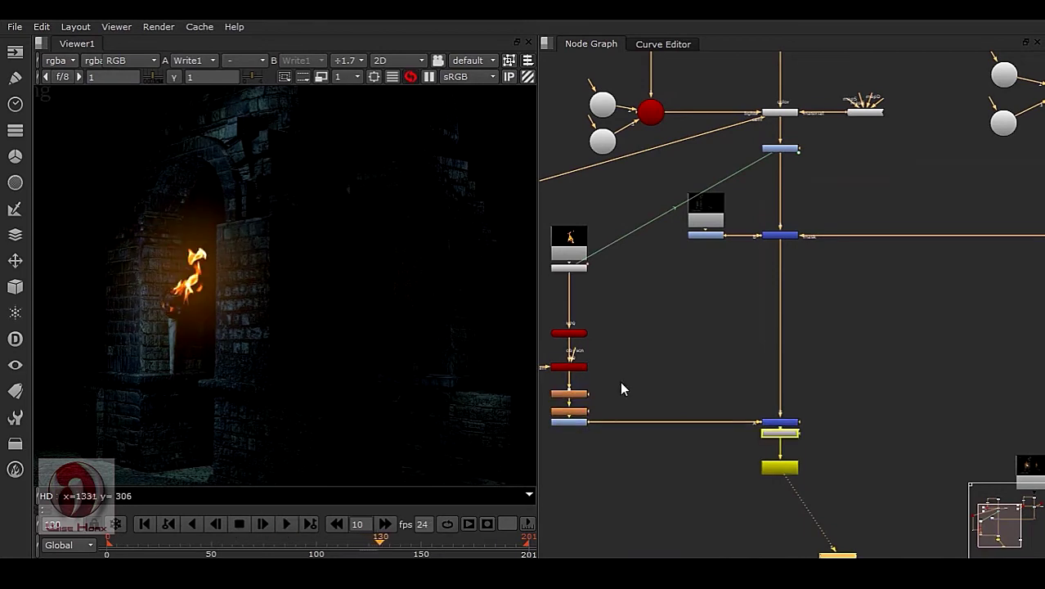
- View the ColorCorrect2 output and play it back close up around the torch to examine the flicker
{"action": "scroll", "coordinate": [709, 345], "scroll_direction": "up", "scroll_amount": 3}
{"action": "left_click", "coordinate": [770, 245]}
{"action": "key", "text": "1"}
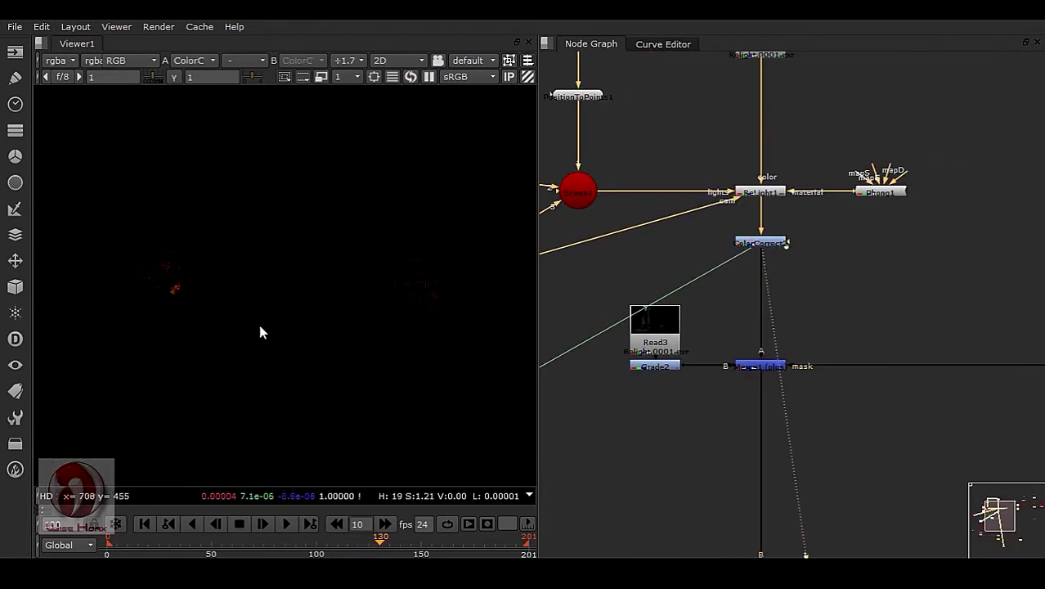
{"action": "key", "text": "l"}
{"action": "scroll", "coordinate": [154, 247], "scroll_direction": "up", "scroll_amount": 4}
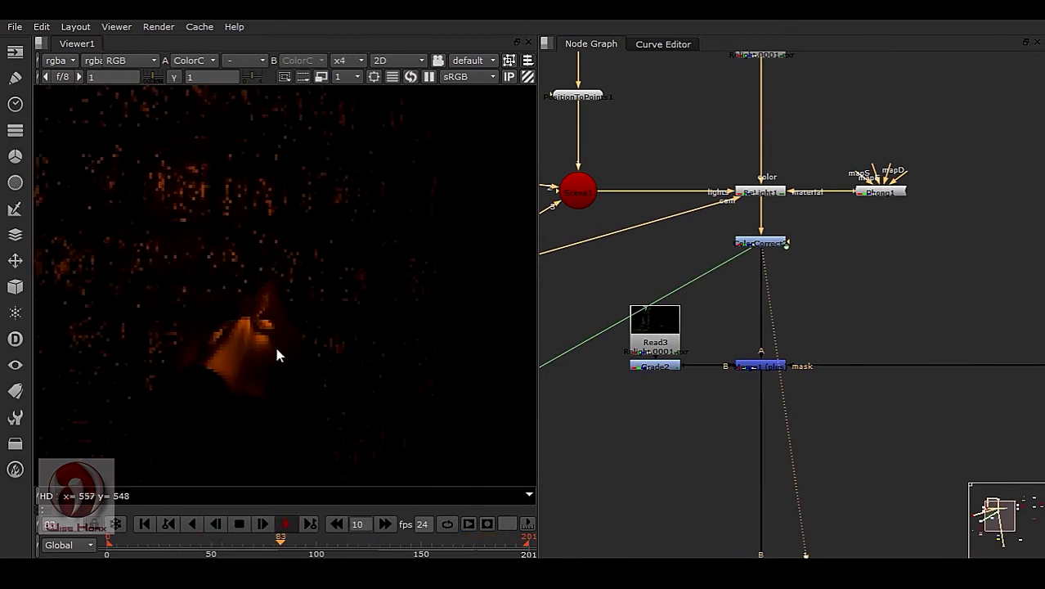
{"action": "left_click", "coordinate": [238, 523]}
{"action": "scroll", "coordinate": [204, 327], "scroll_direction": "down", "scroll_amount": 4}
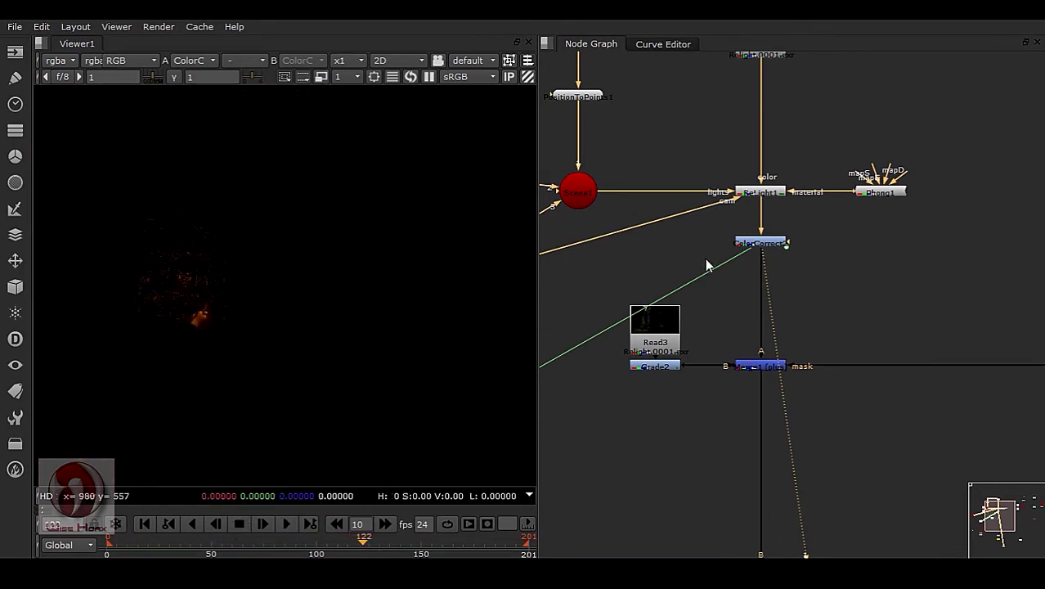
- Add a multiplier to ColorCorrect2's master gain expression parent.CurveTool1.intensitydata, apply it and close the properties
{"action": "left_click", "coordinate": [775, 244]}
{"action": "double_click", "coordinate": [775, 244]}
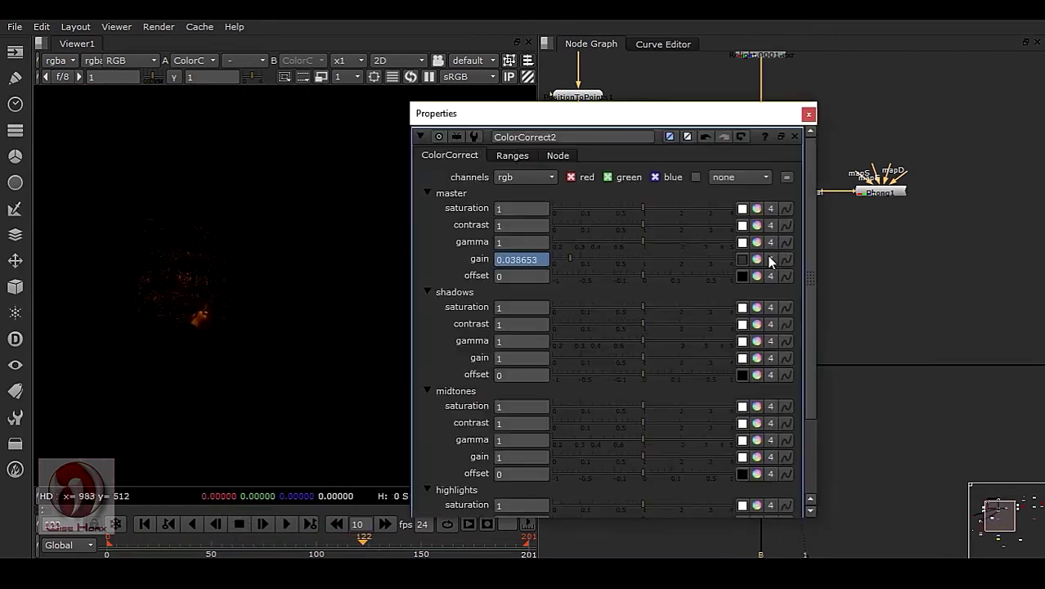
{"action": "right_click", "coordinate": [536, 261]}
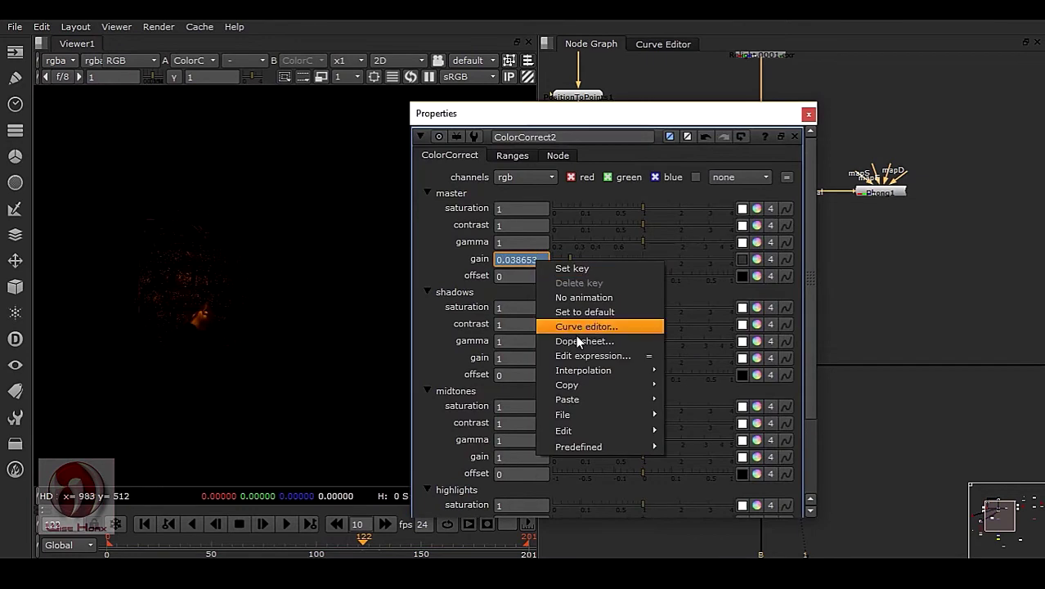
{"action": "left_click", "coordinate": [560, 357]}
{"action": "left_click", "coordinate": [662, 344]}
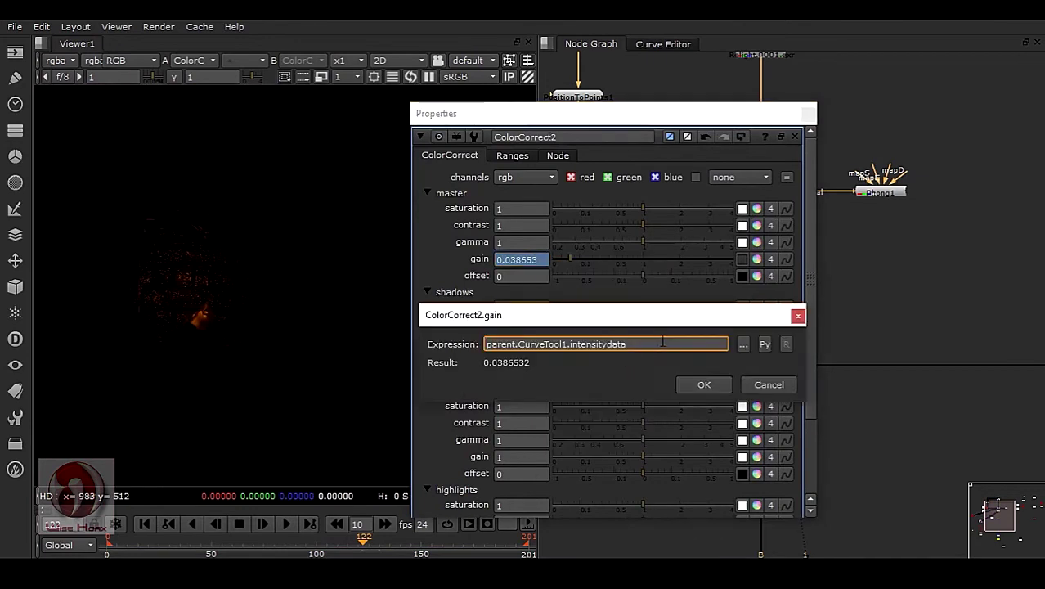
{"action": "type", "text": "*3"}
{"action": "left_click", "coordinate": [705, 385]}
{"action": "left_click", "coordinate": [808, 115]}
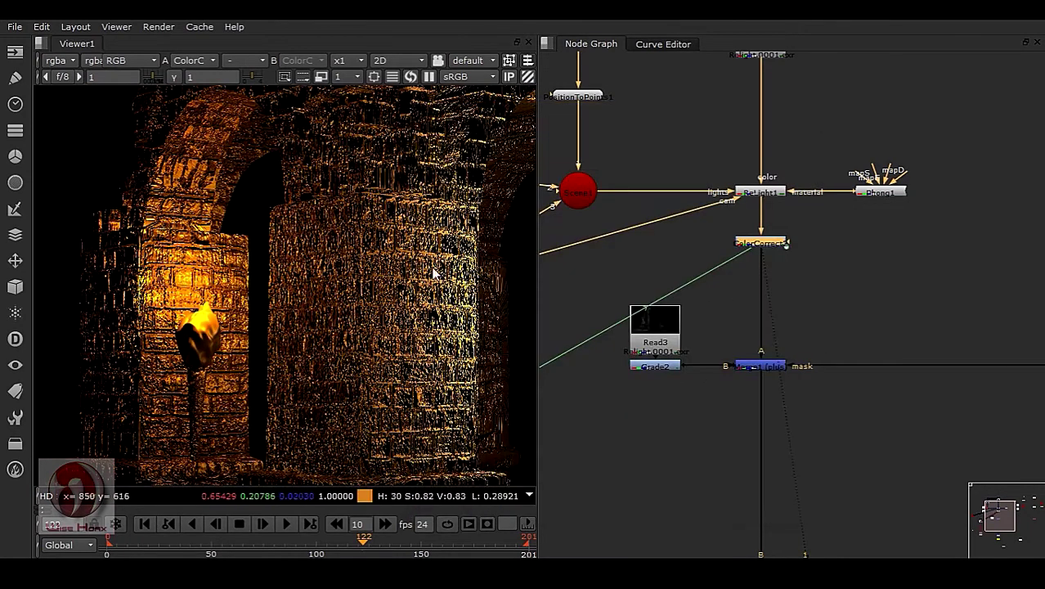
- Play back the brightened ColorCorrect2 output over the whole frame and close up around the torch
{"action": "scroll", "coordinate": [331, 309], "scroll_direction": "down", "scroll_amount": 4}
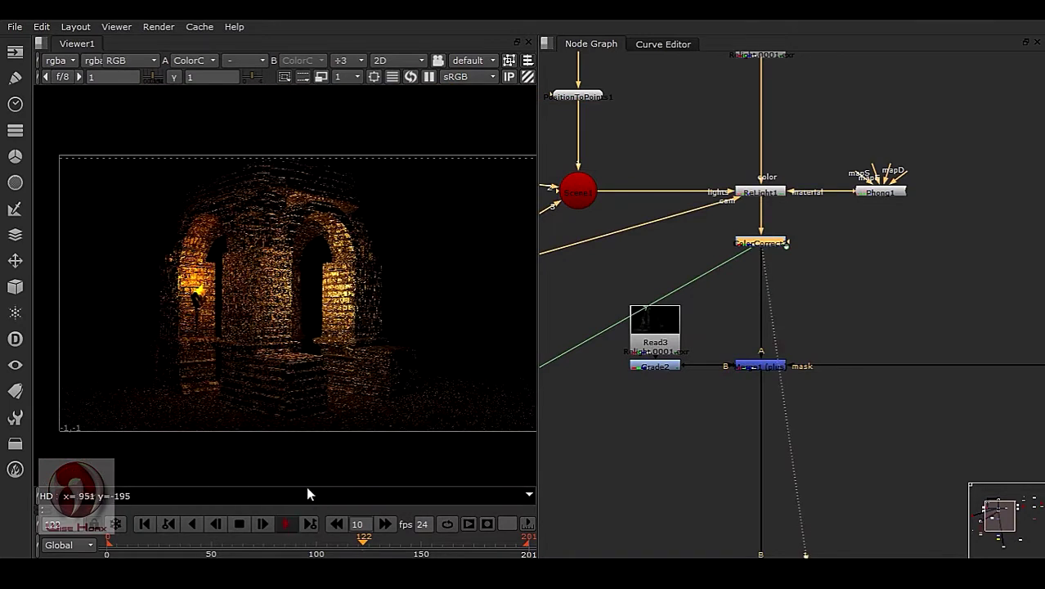
{"action": "scroll", "coordinate": [261, 351], "scroll_direction": "up", "scroll_amount": 4}
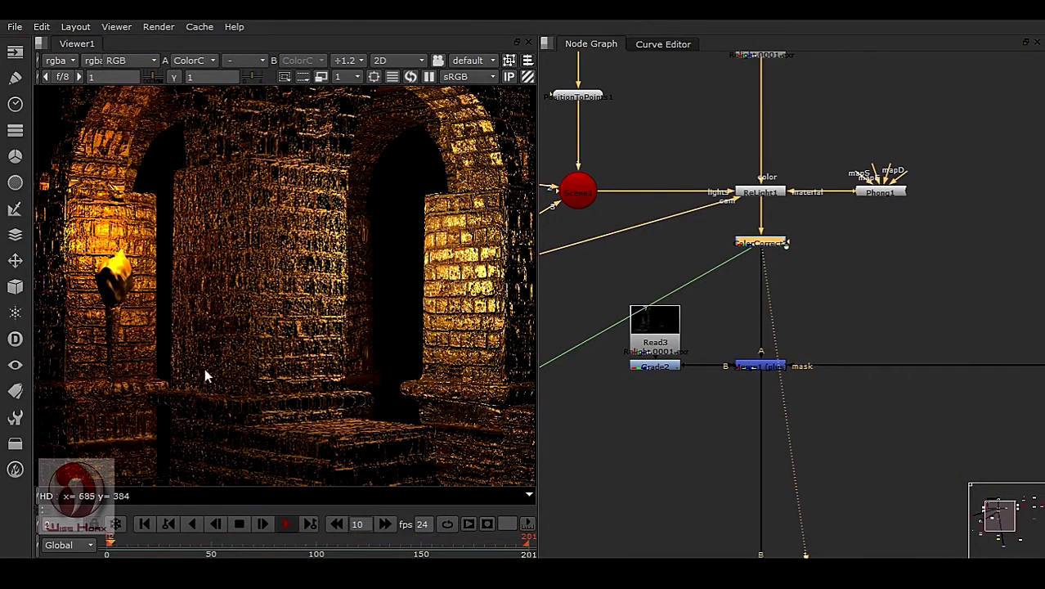
{"action": "left_click", "coordinate": [239, 524]}
- Reopen ColorCorrect2's properties over the viewer and examine its gain curve in the Curve Editor
{"action": "scroll", "coordinate": [774, 254], "scroll_direction": "up", "scroll_amount": 5}
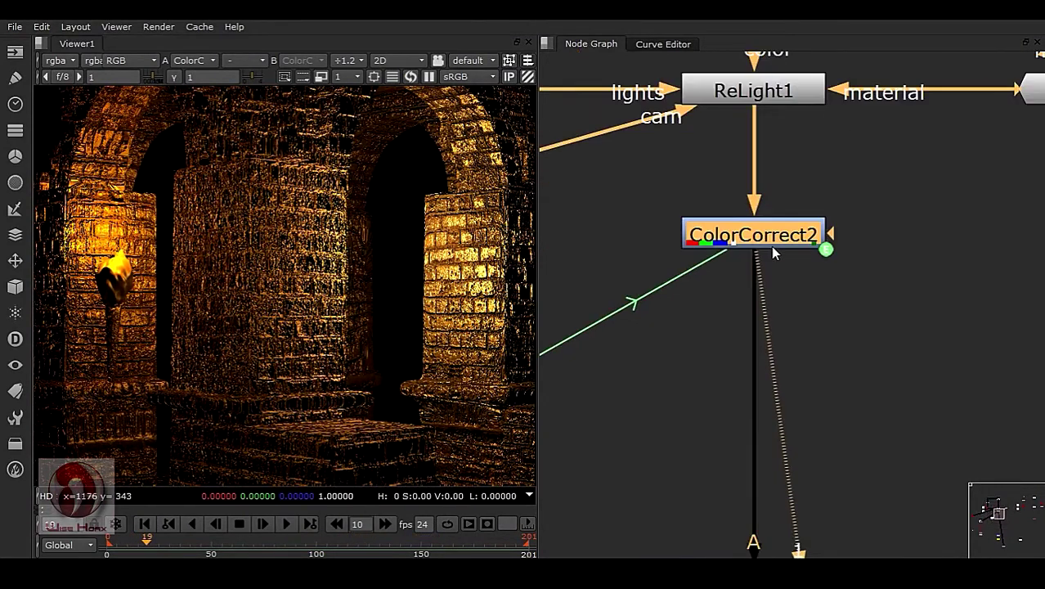
{"action": "double_click", "coordinate": [783, 237]}
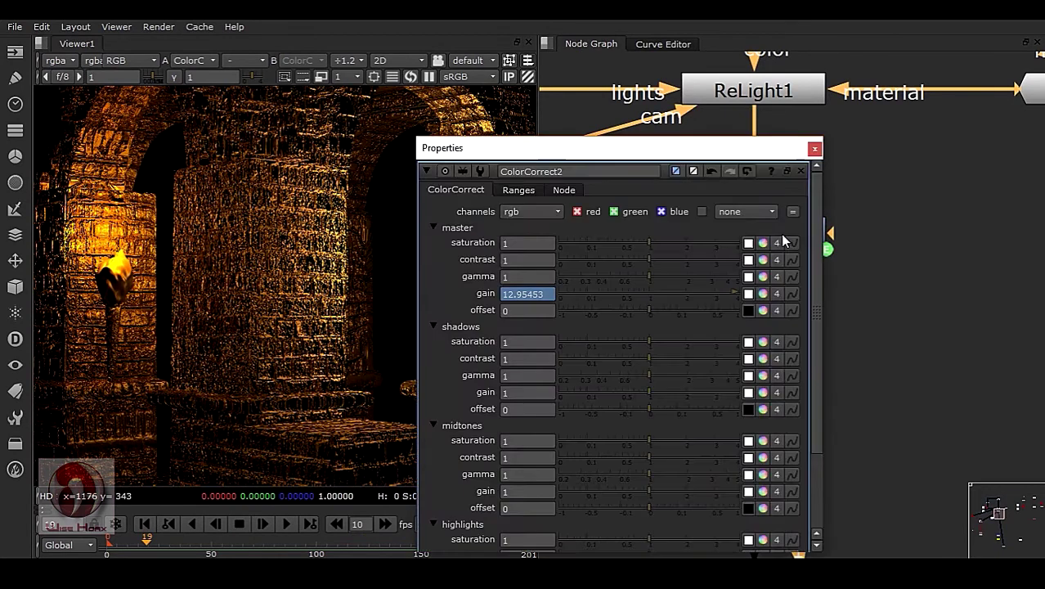
{"action": "left_click_drag", "start_coordinate": [677, 151], "coordinate": [444, 74]}
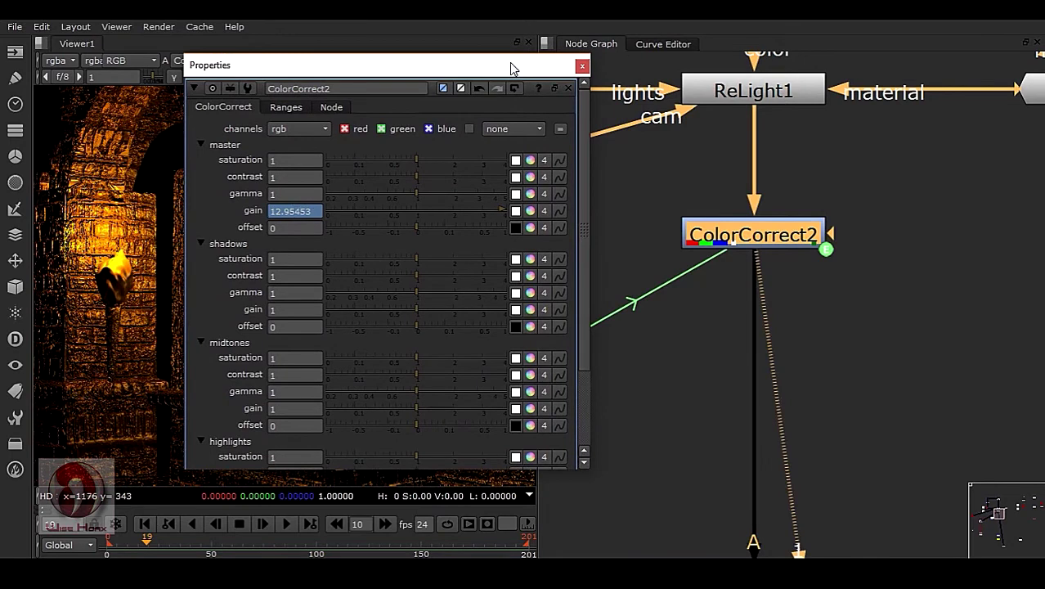
{"action": "left_click_drag", "start_coordinate": [510, 72], "coordinate": [424, 74]}
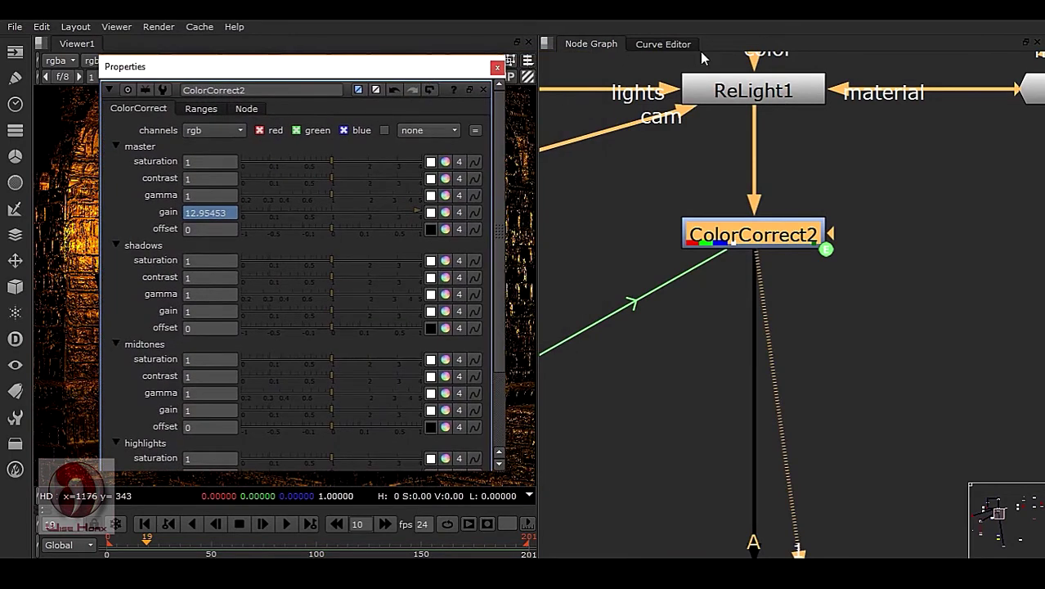
{"action": "left_click", "coordinate": [665, 43]}
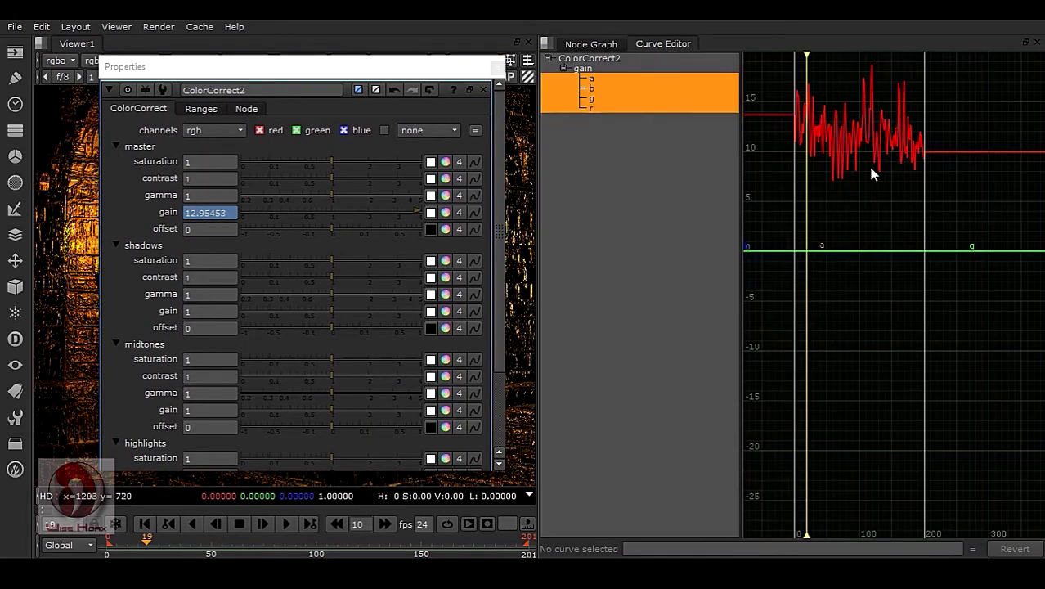
{"action": "left_click_drag", "start_coordinate": [792, 64], "coordinate": [1021, 237]}
{"action": "left_click_drag", "start_coordinate": [789, 61], "coordinate": [971, 221]}
{"action": "left_click_drag", "start_coordinate": [785, 54], "coordinate": [986, 227]}
{"action": "left_click_drag", "start_coordinate": [805, 76], "coordinate": [963, 206]}
- Generate keys for ColorCorrect2's master gain expression, accepting the offered frame range
{"action": "right_click", "coordinate": [234, 215]}
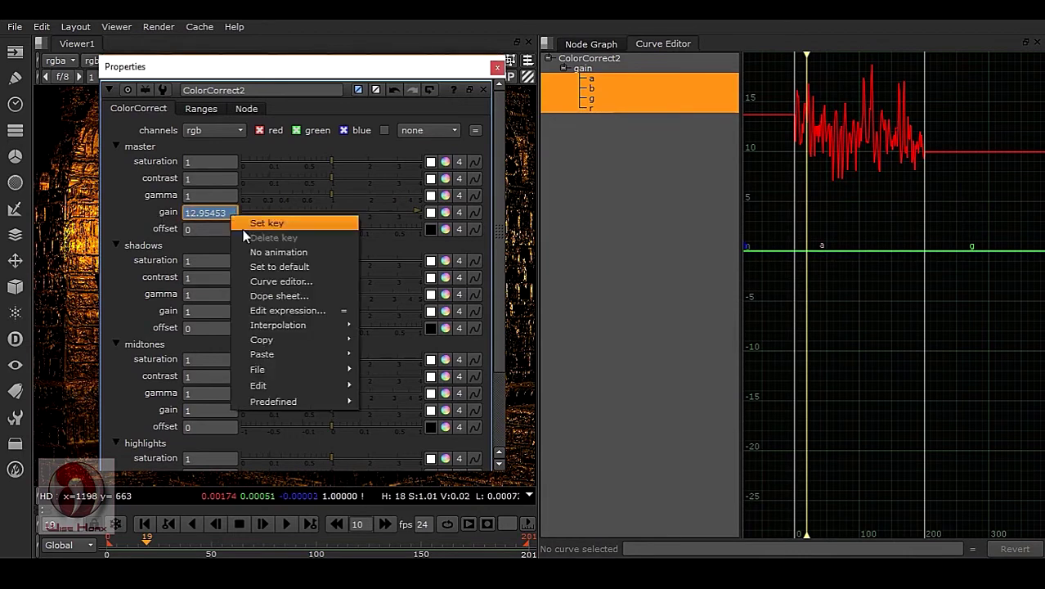
{"action": "mouse_move", "coordinate": [270, 385]}
{"action": "left_click", "coordinate": [410, 388]}
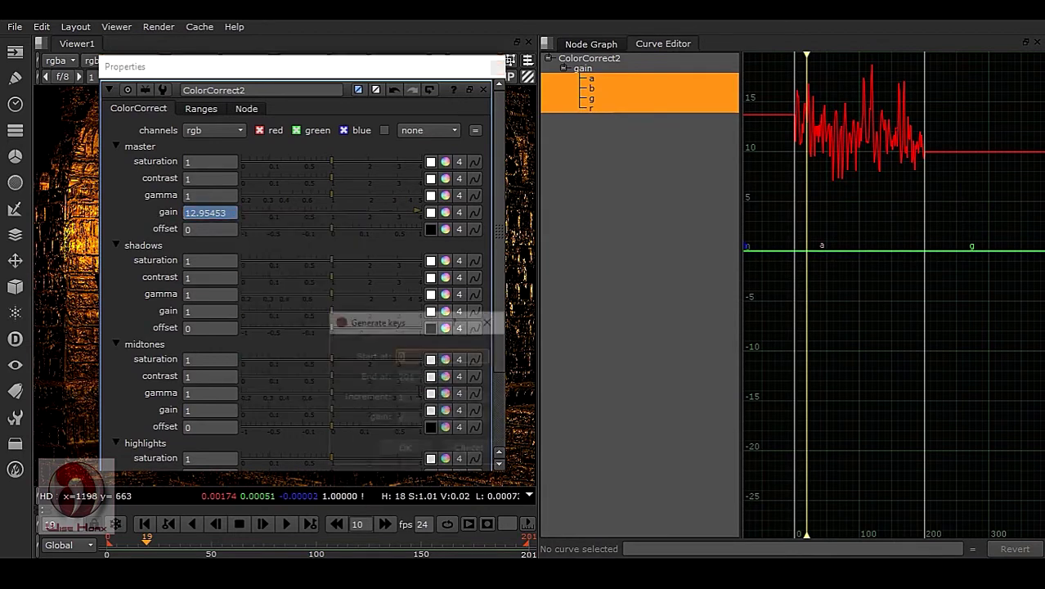
{"action": "left_click", "coordinate": [408, 449]}
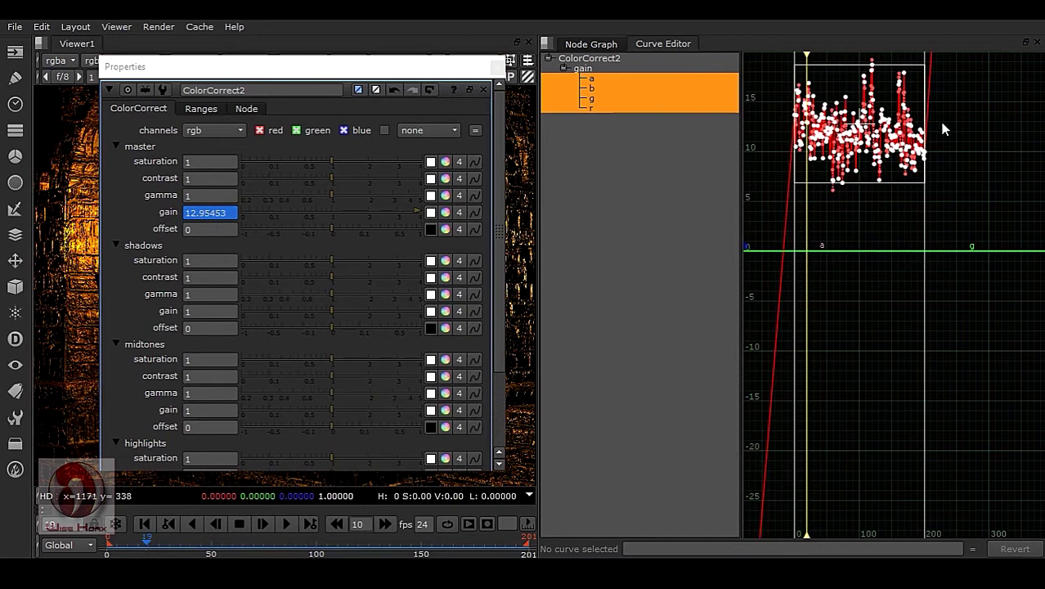
- Select all the gain keys and stretch them downward until the lowest lie near 0, then return to the Node Graph and close the properties
{"action": "left_click_drag", "start_coordinate": [783, 54], "coordinate": [955, 167]}
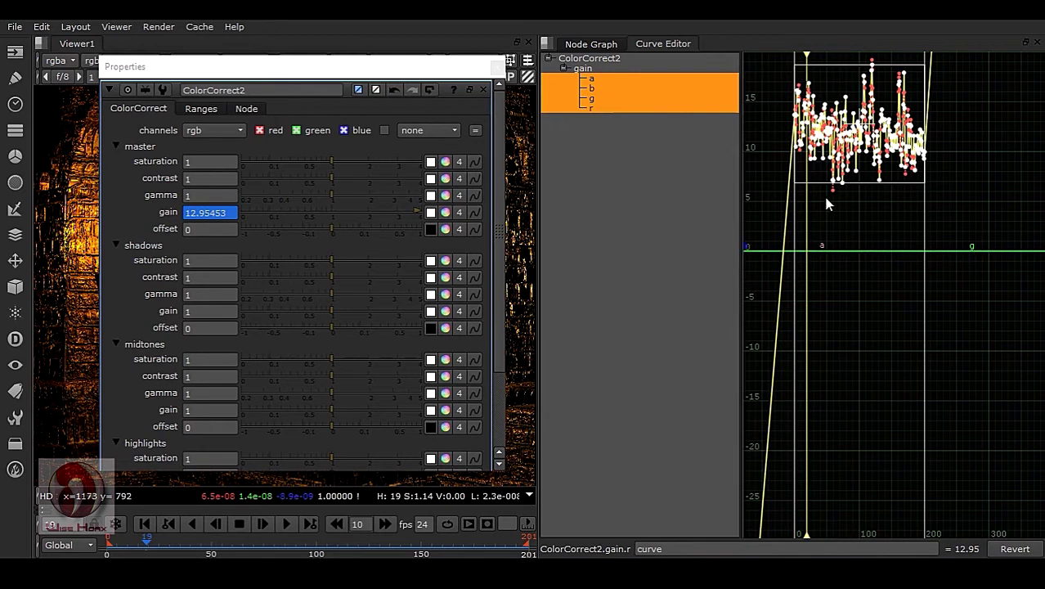
{"action": "left_click_drag", "start_coordinate": [854, 182], "coordinate": [860, 248]}
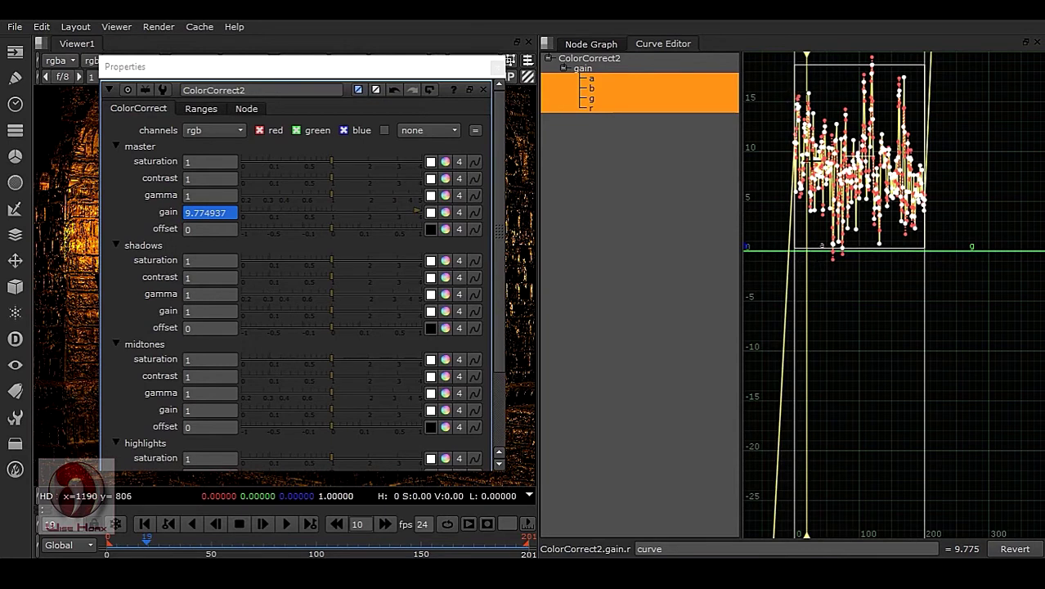
{"action": "left_click", "coordinate": [591, 46]}
{"action": "left_click", "coordinate": [498, 66]}
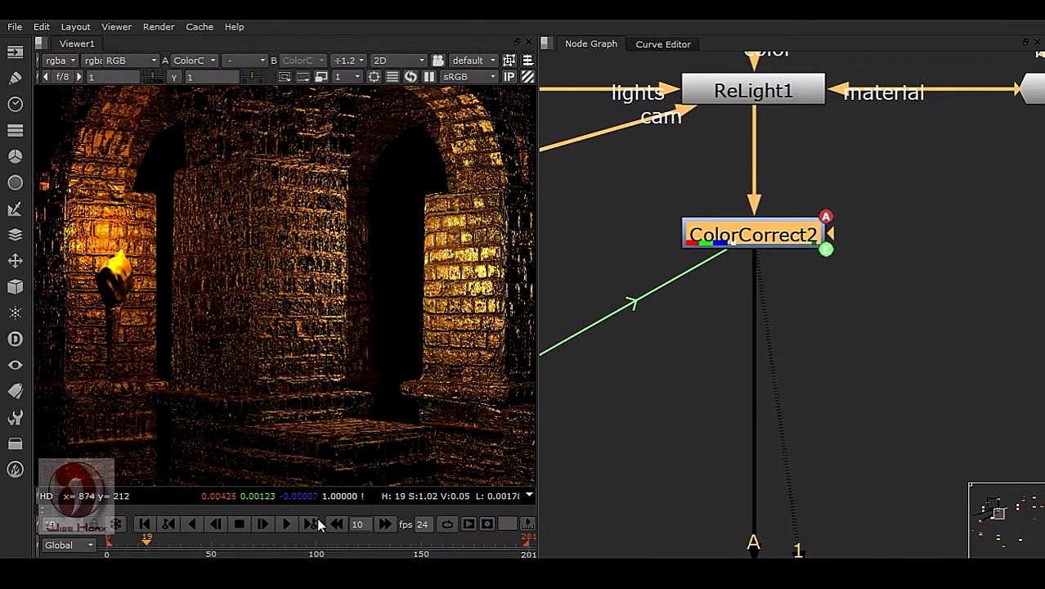
- Play back the adjusted flicker, then view the rendered PNG sequence through its Read node and play it back
{"action": "left_click", "coordinate": [285, 523]}
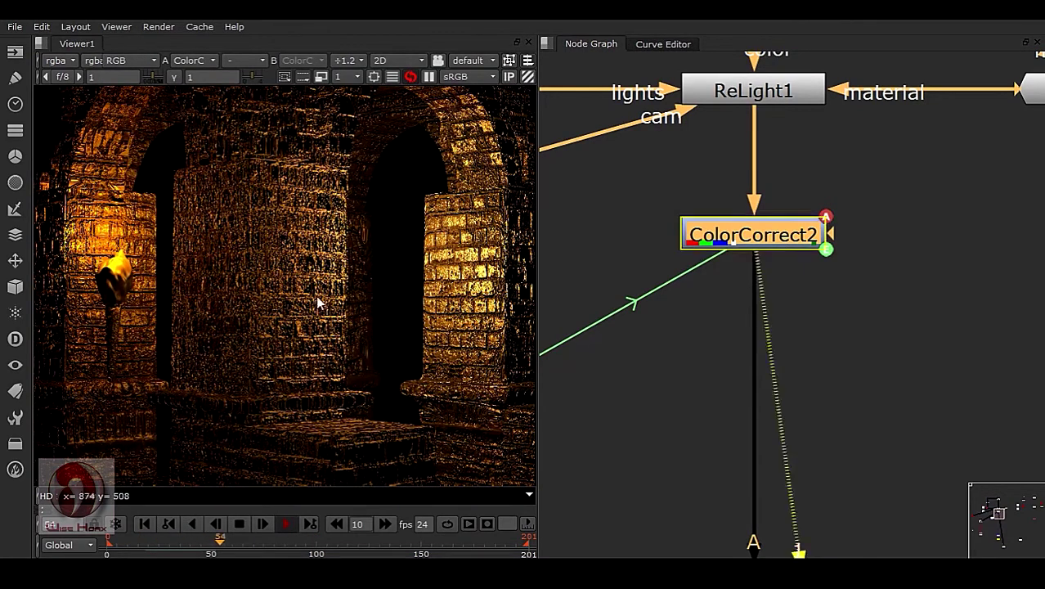
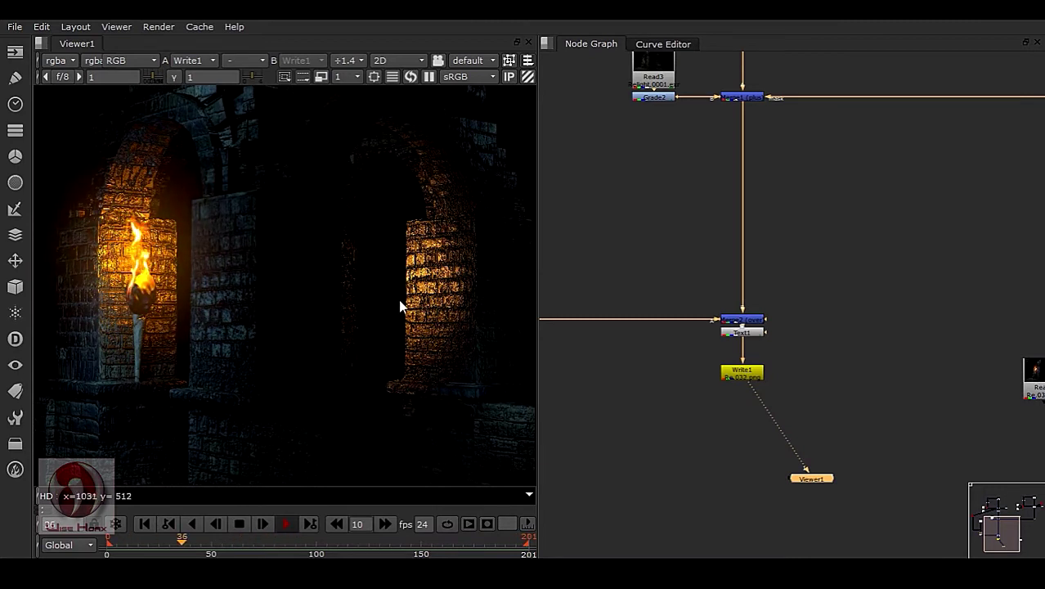
{"action": "left_click", "coordinate": [242, 530]}
{"action": "middle_click_drag", "start_coordinate": [948, 386], "coordinate": [688, 396]}
{"action": "scroll", "coordinate": [772, 386], "scroll_direction": "up", "scroll_amount": 1}
{"action": "left_click", "coordinate": [759, 383]}
{"action": "key", "text": "1"}
{"action": "left_click", "coordinate": [287, 524]}
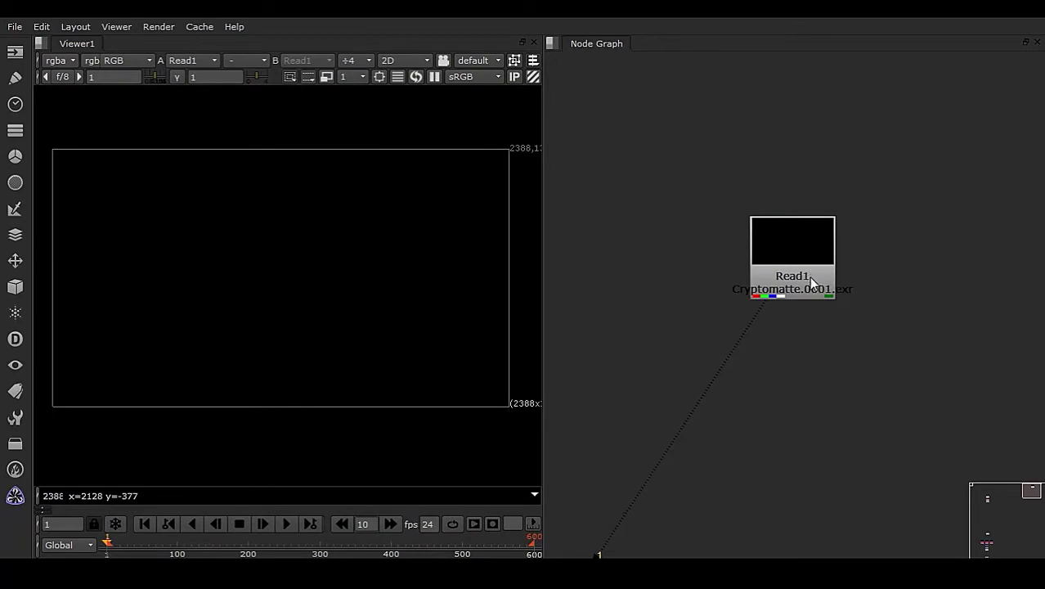
- Display the Cryptomatte_ layer of Read1's Cryptomatte.0001.exr in the viewer
{"action": "scroll", "coordinate": [822, 266], "scroll_direction": "up", "scroll_amount": 2}
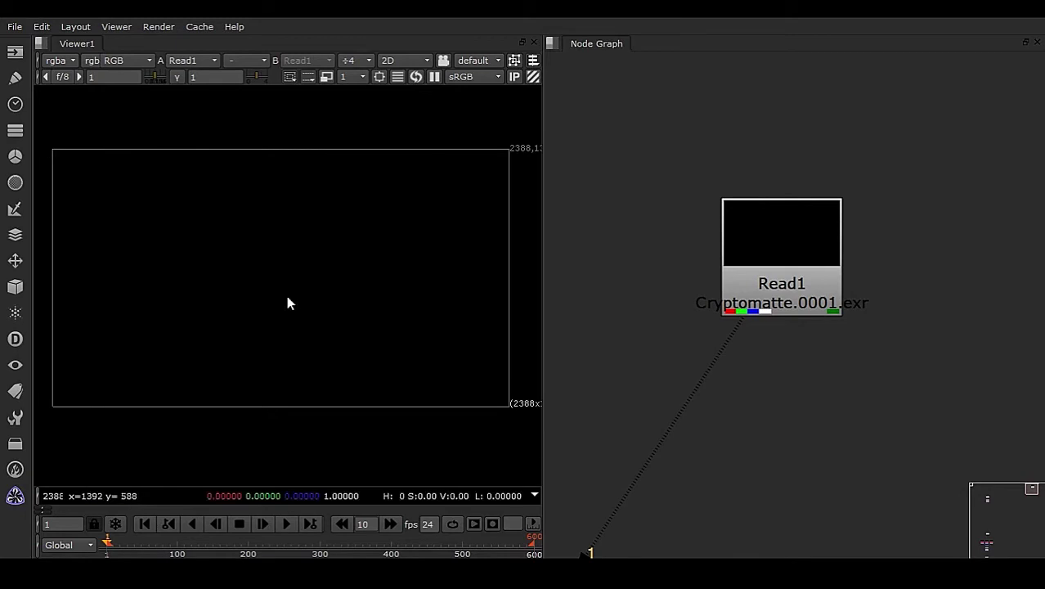
{"action": "left_click", "coordinate": [64, 65]}
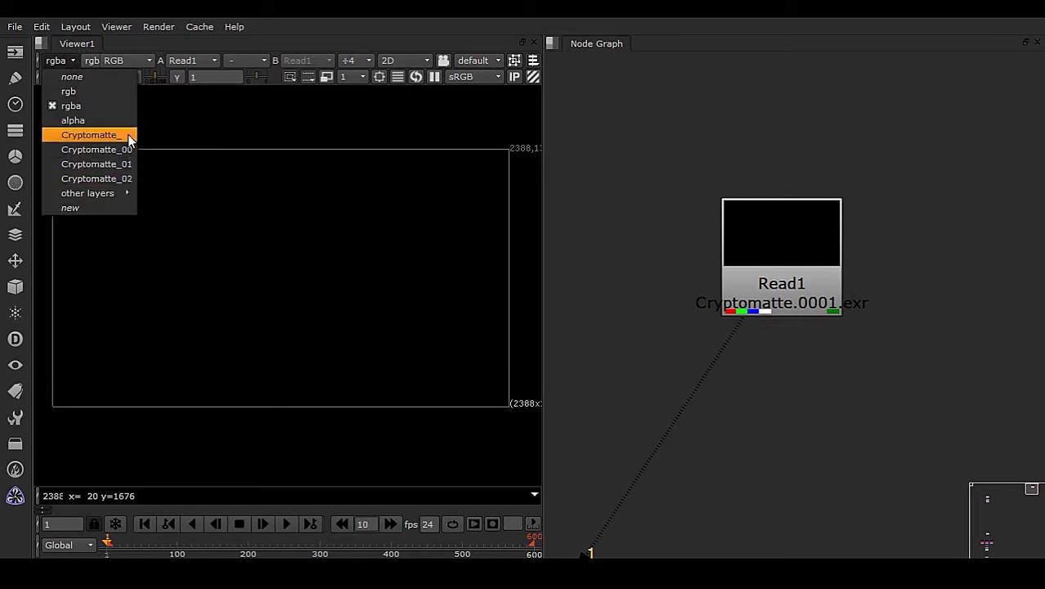
{"action": "left_click", "coordinate": [128, 137]}
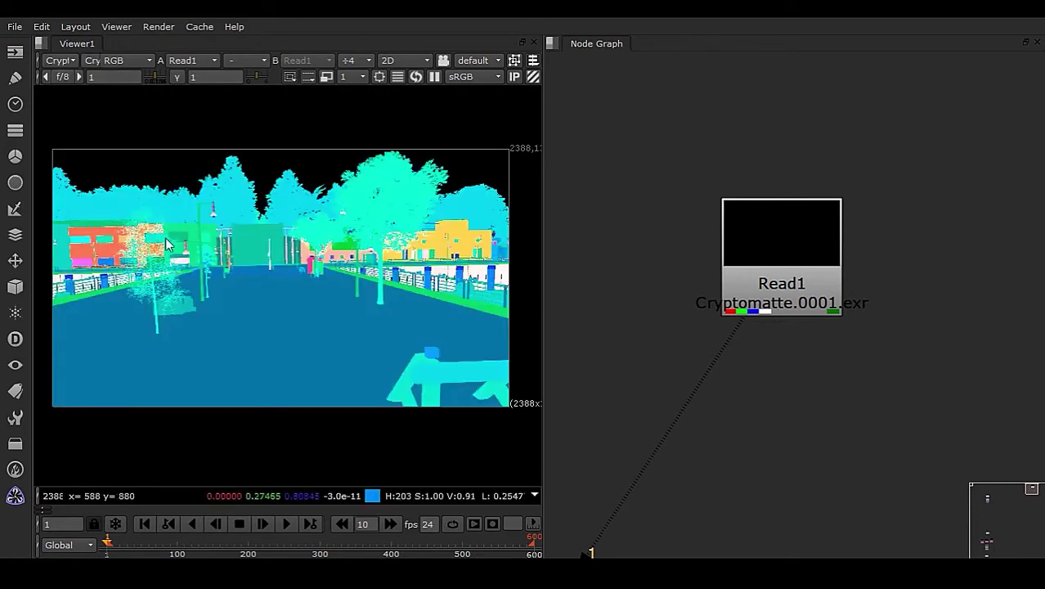
- View the Cryptomatte_00, Cryptomatte_01, Cryptomatte_02 and Cryptomatte_ layers in turn, and return the viewer to rgba
{"action": "left_click", "coordinate": [72, 61]}
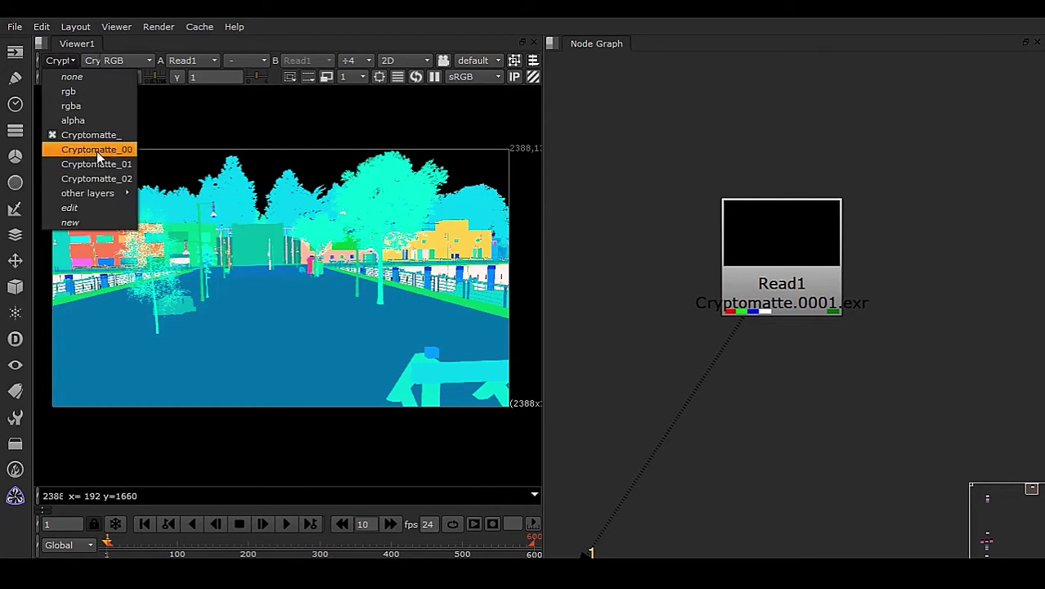
{"action": "left_click", "coordinate": [96, 149]}
{"action": "left_click", "coordinate": [64, 61]}
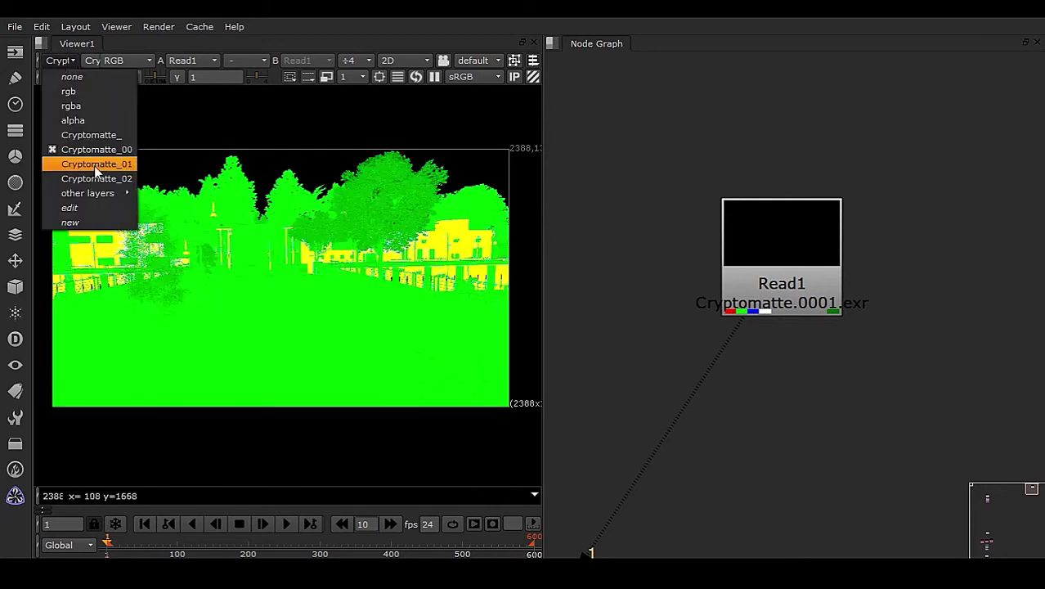
{"action": "left_click", "coordinate": [109, 164]}
{"action": "left_click", "coordinate": [64, 62]}
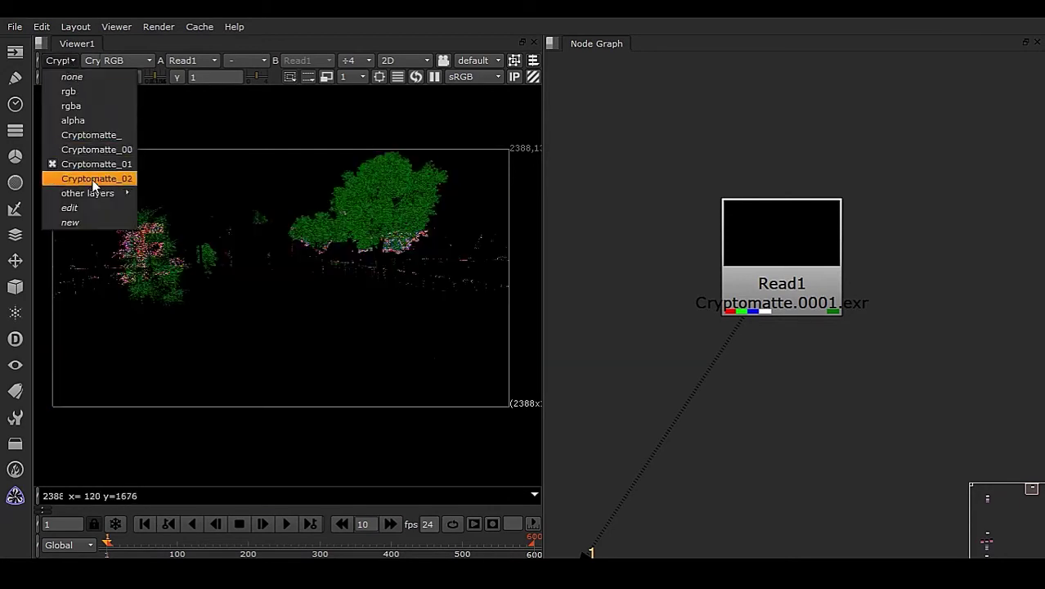
{"action": "left_click", "coordinate": [97, 178]}
{"action": "left_click", "coordinate": [64, 60]}
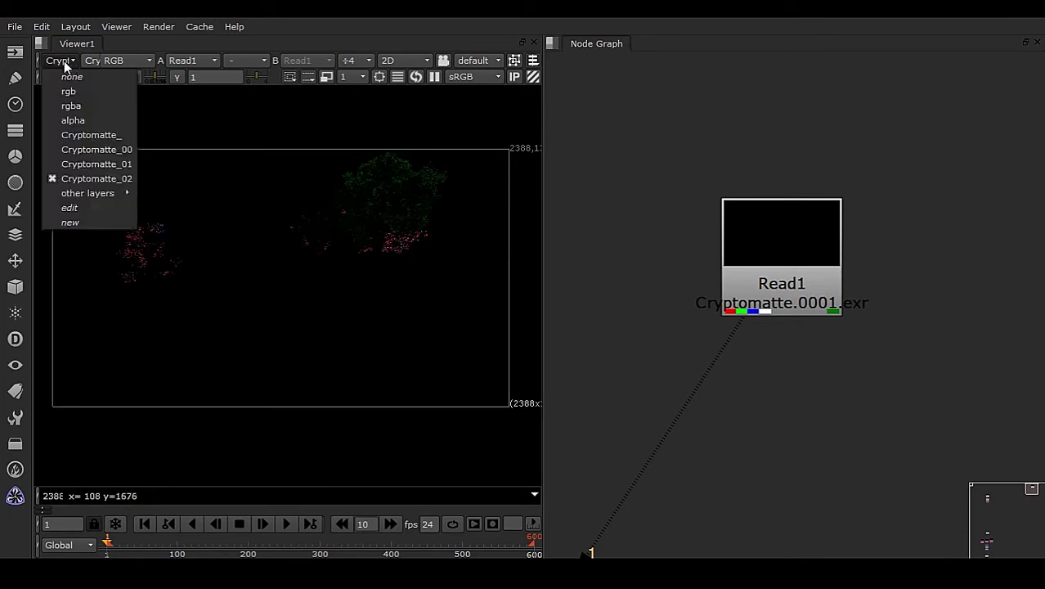
{"action": "left_click", "coordinate": [127, 136]}
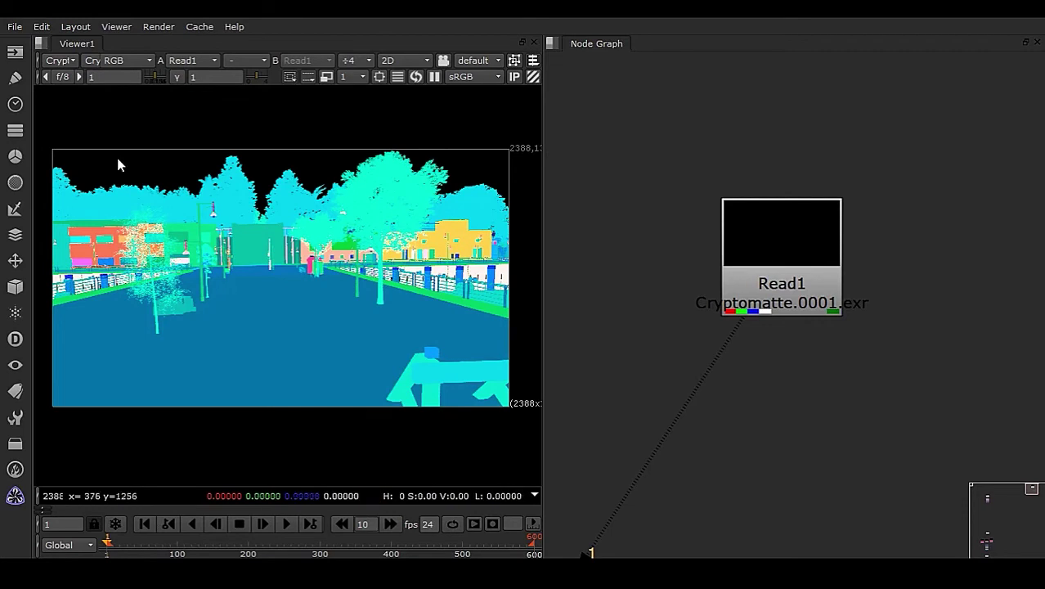
{"action": "left_click", "coordinate": [61, 59]}
{"action": "left_click", "coordinate": [102, 105]}
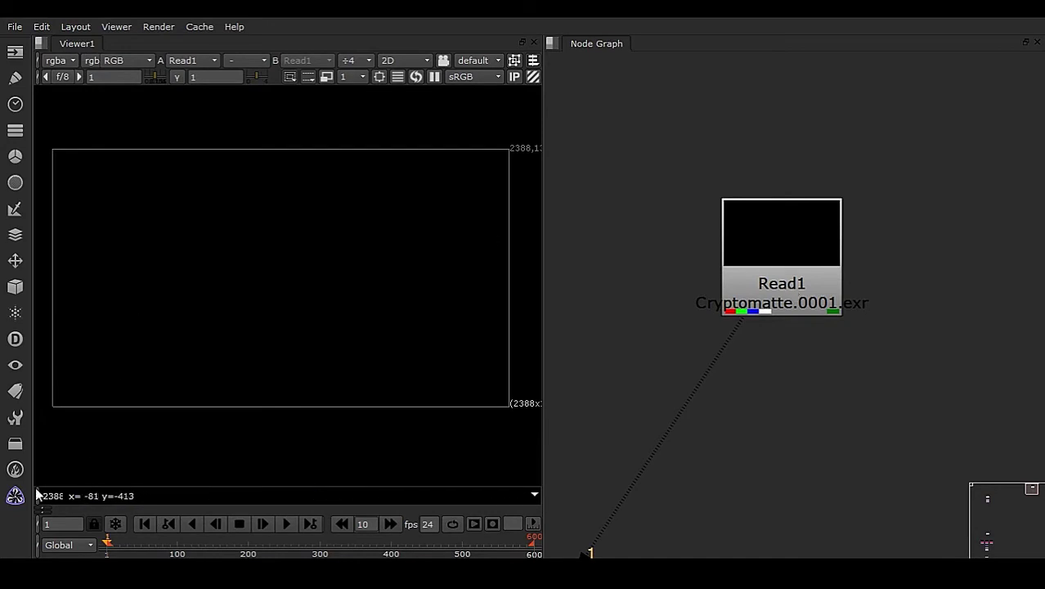
- Add a Cryptomatte node and insert it into the connection between Read1 and the viewer
{"action": "left_click", "coordinate": [15, 495]}
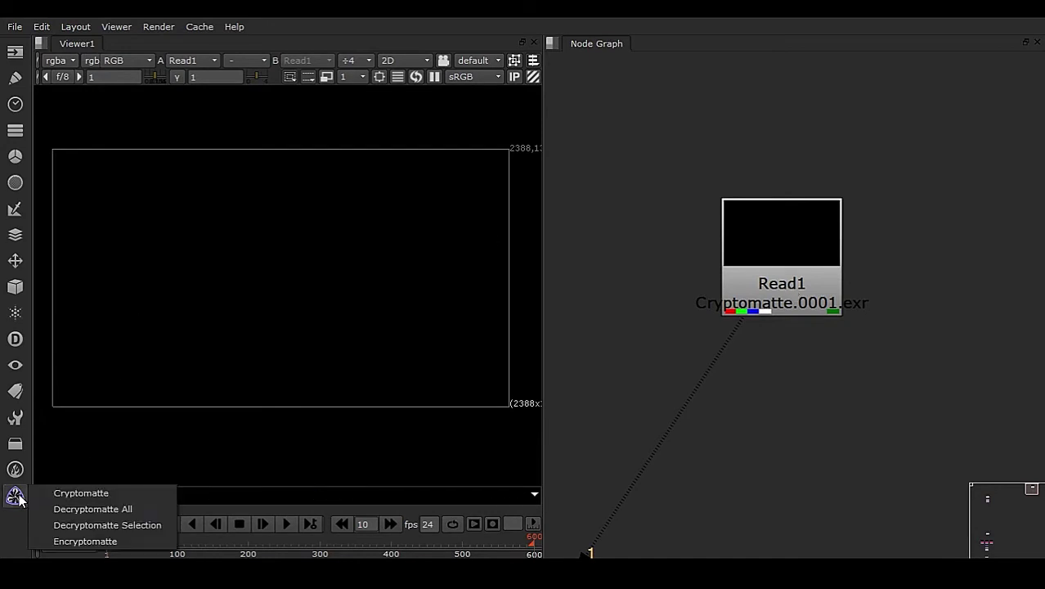
{"action": "left_click", "coordinate": [139, 493]}
{"action": "left_click", "coordinate": [891, 366]}
{"action": "left_click_drag", "start_coordinate": [693, 276], "coordinate": [730, 376]}
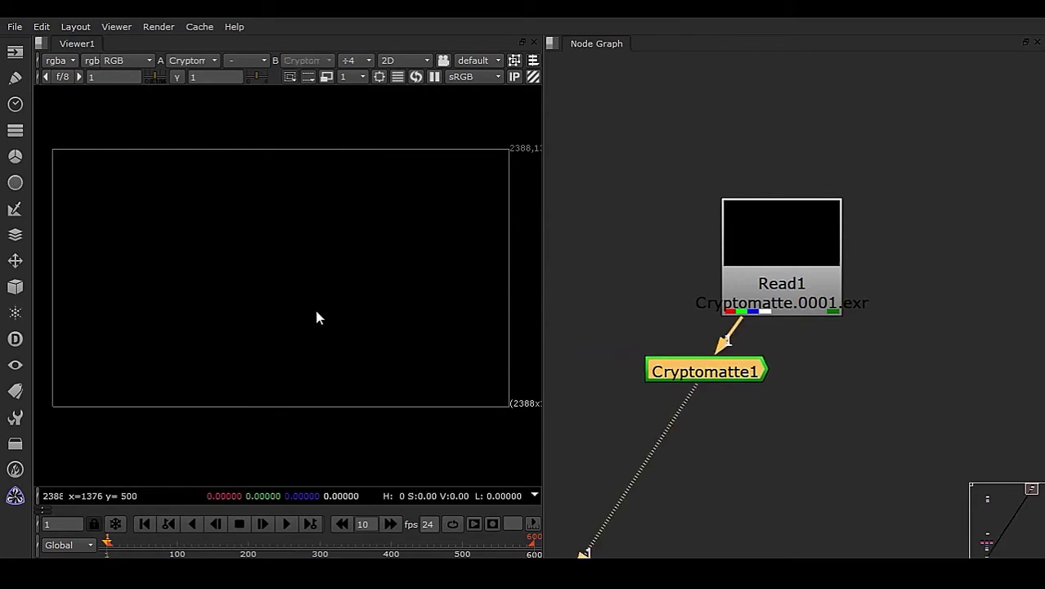
- Align Cryptomatte1 directly beneath Read1 and raise Read1 to leave more space between the two nodes
{"action": "left_click_drag", "start_coordinate": [737, 373], "coordinate": [816, 384]}
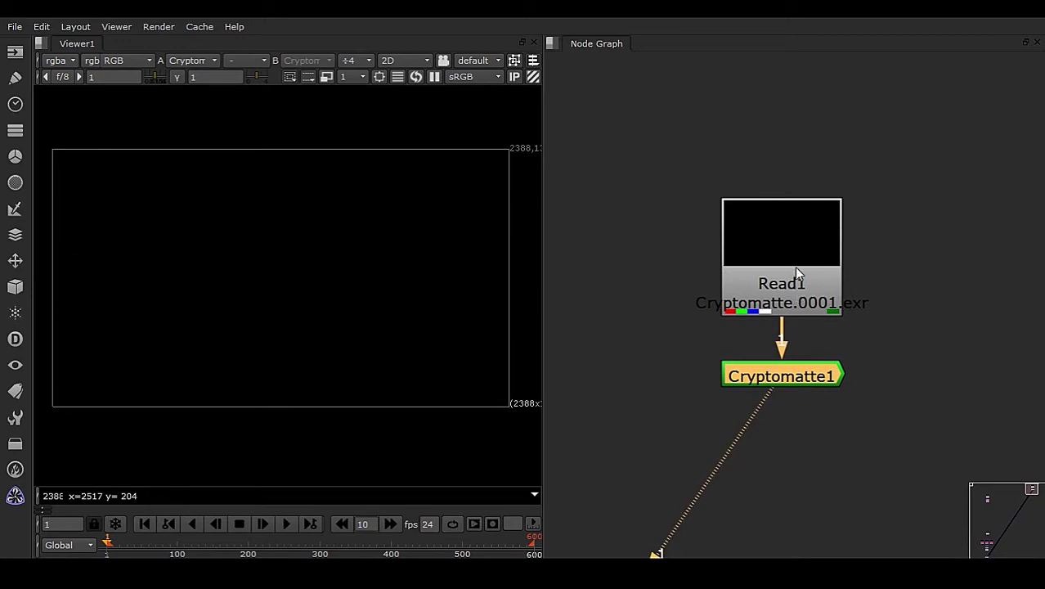
{"action": "left_click_drag", "start_coordinate": [791, 287], "coordinate": [791, 170]}
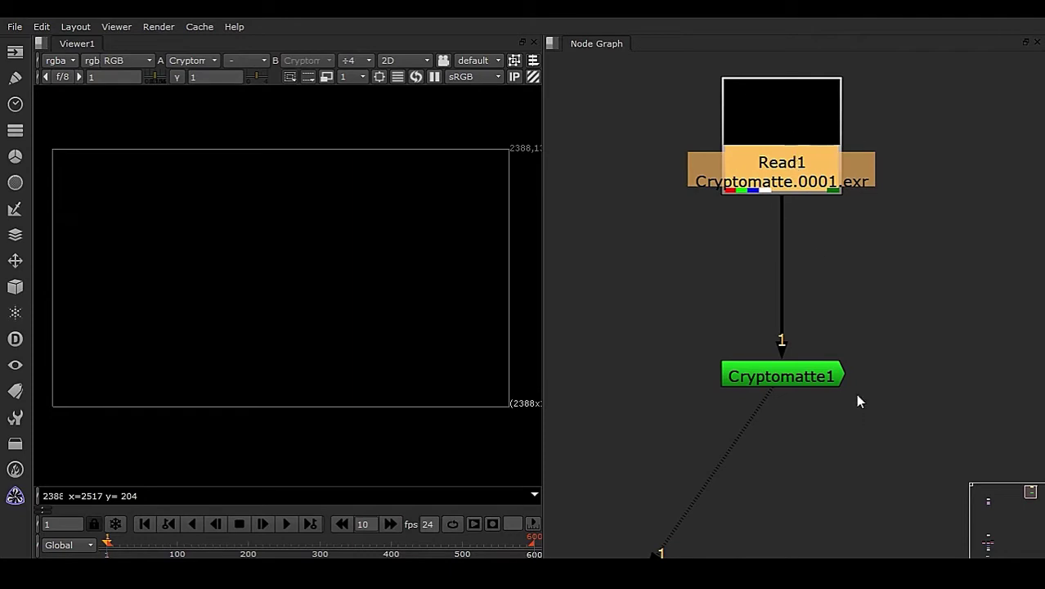
{"action": "left_click", "coordinate": [785, 376]}
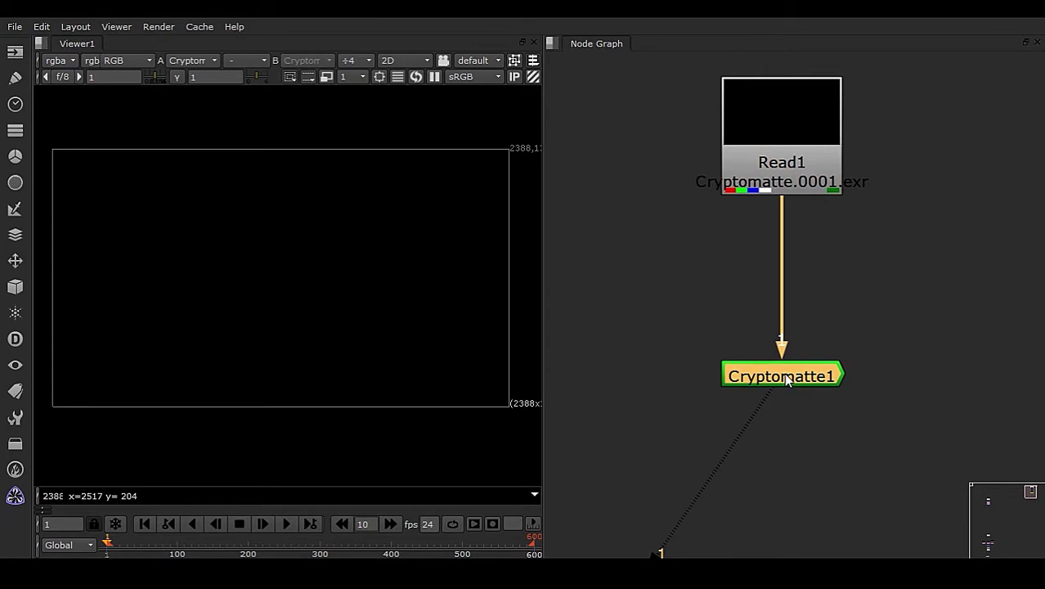
{"action": "left_click", "coordinate": [834, 184]}
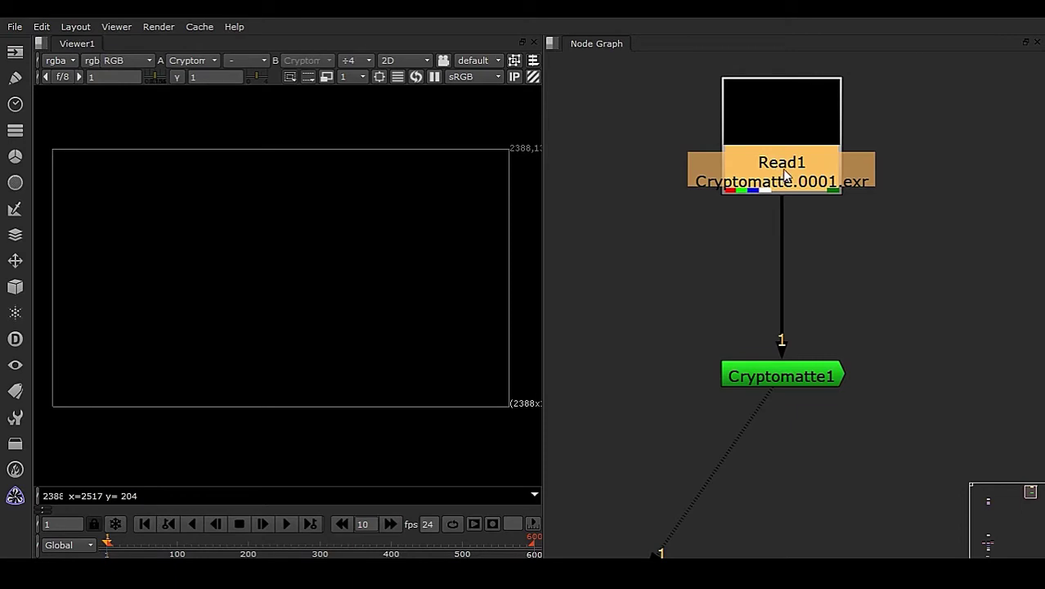
- Insert a ModifyMetaData node directly after Read1 and assign the key exr/cryptomatte/9fdafde/name to its set action
{"action": "key", "text": "Tab"}
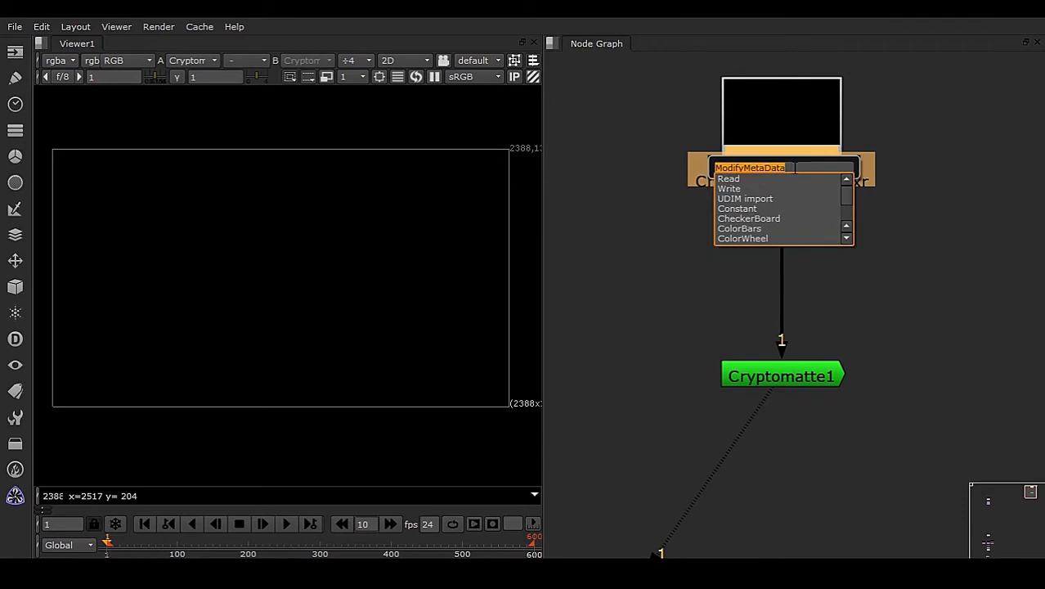
{"action": "key", "text": "Return"}
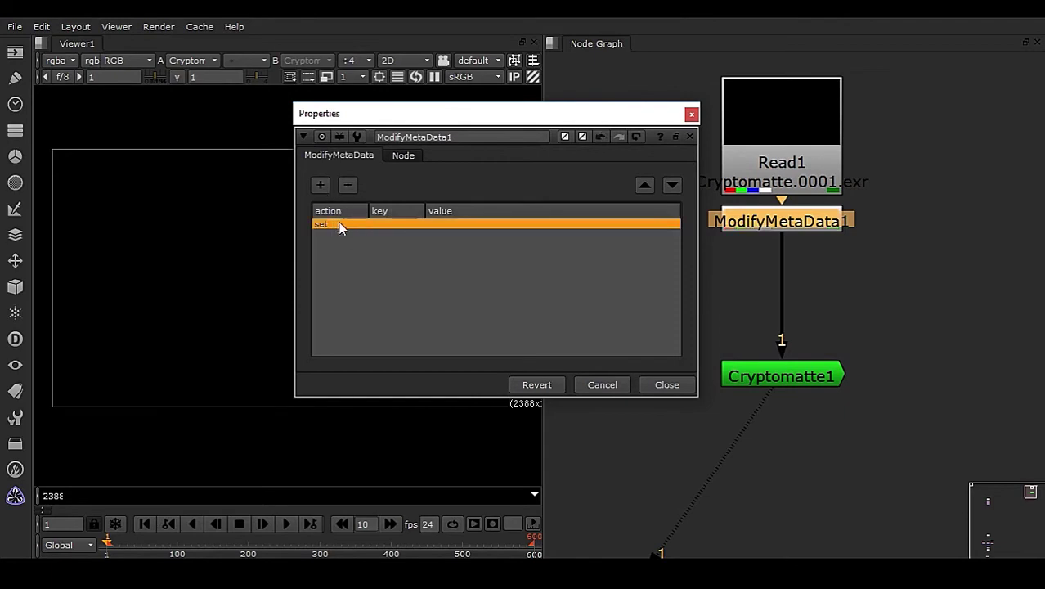
{"action": "double_click", "coordinate": [391, 221]}
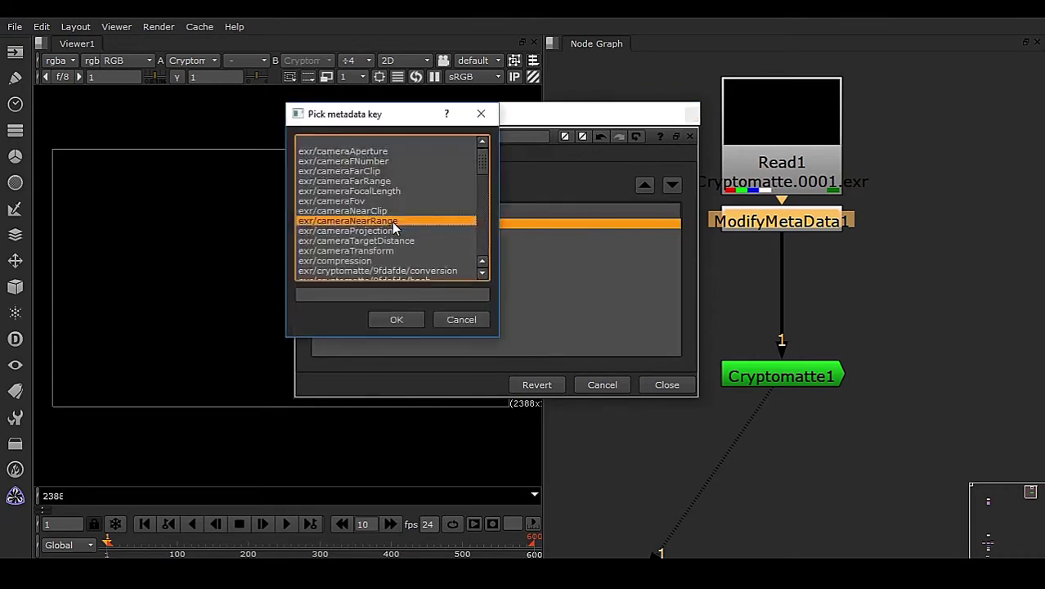
{"action": "left_click_drag", "start_coordinate": [379, 118], "coordinate": [664, 118]}
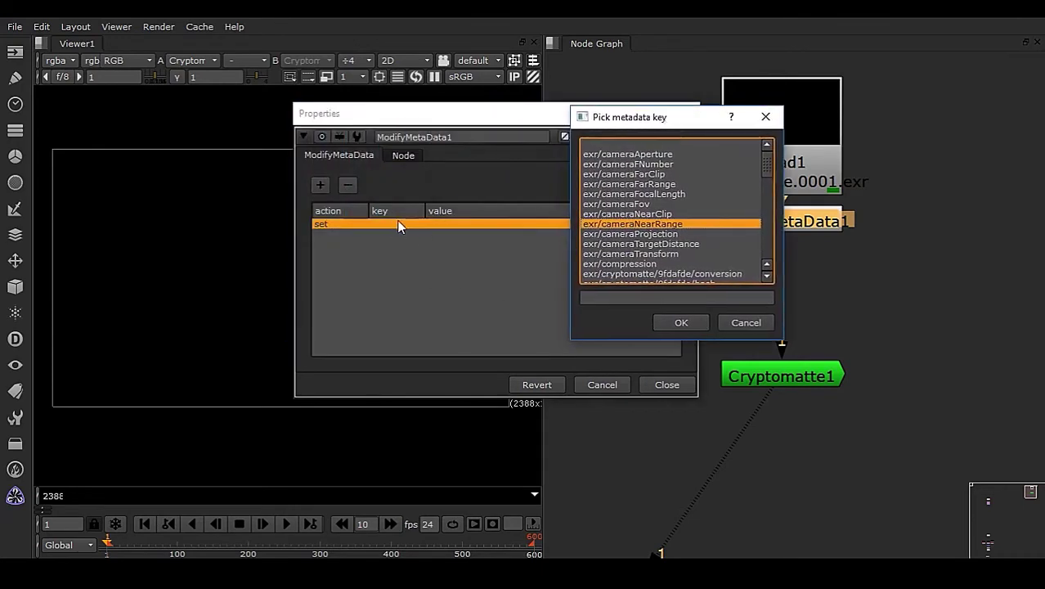
{"action": "left_click_drag", "start_coordinate": [663, 118], "coordinate": [593, 109]}
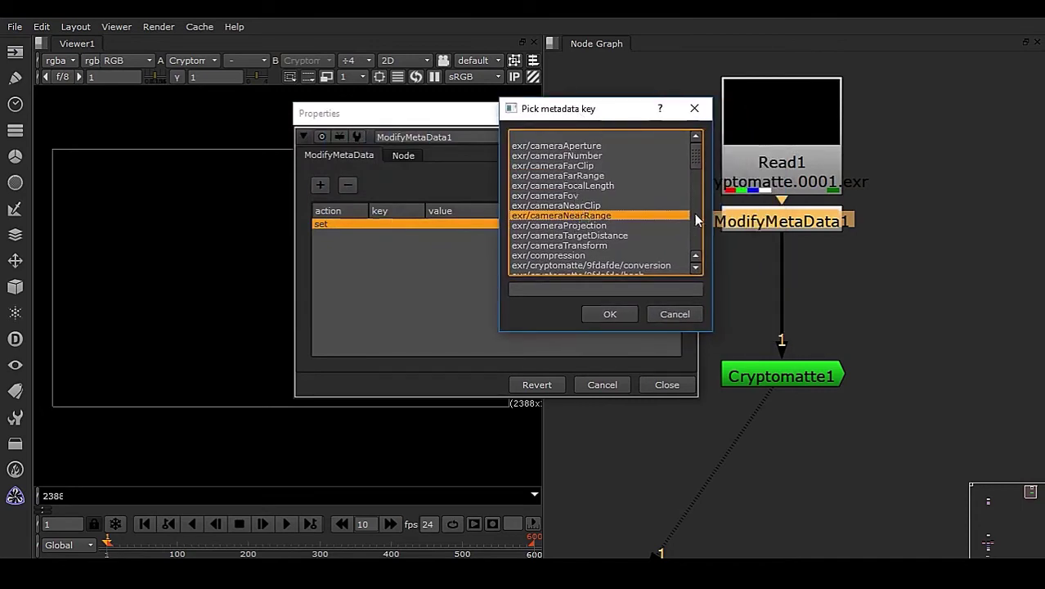
{"action": "left_click", "coordinate": [694, 268]}
{"action": "left_click", "coordinate": [696, 268]}
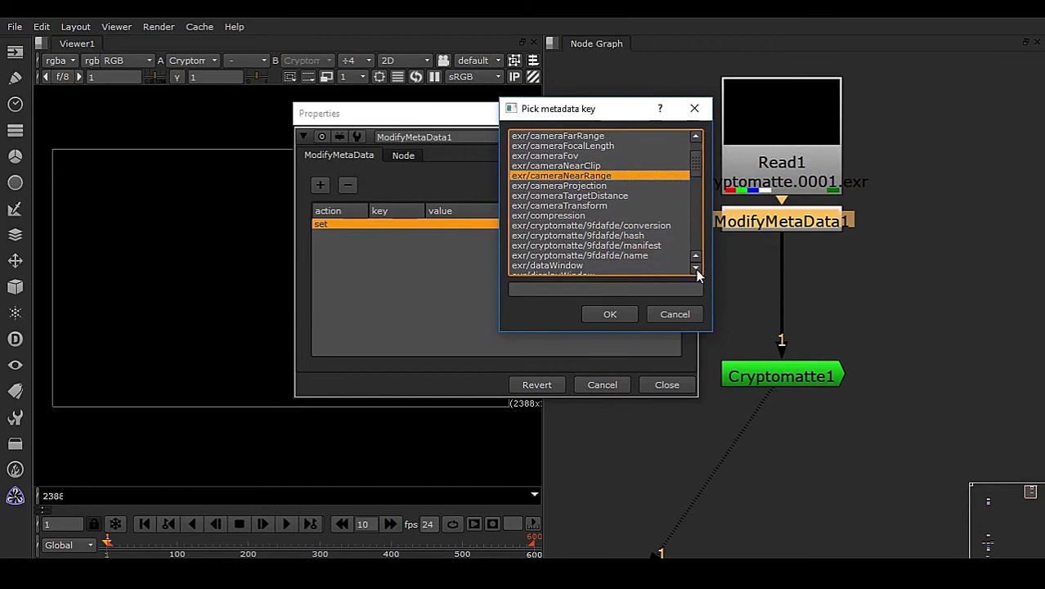
{"action": "left_click", "coordinate": [533, 257]}
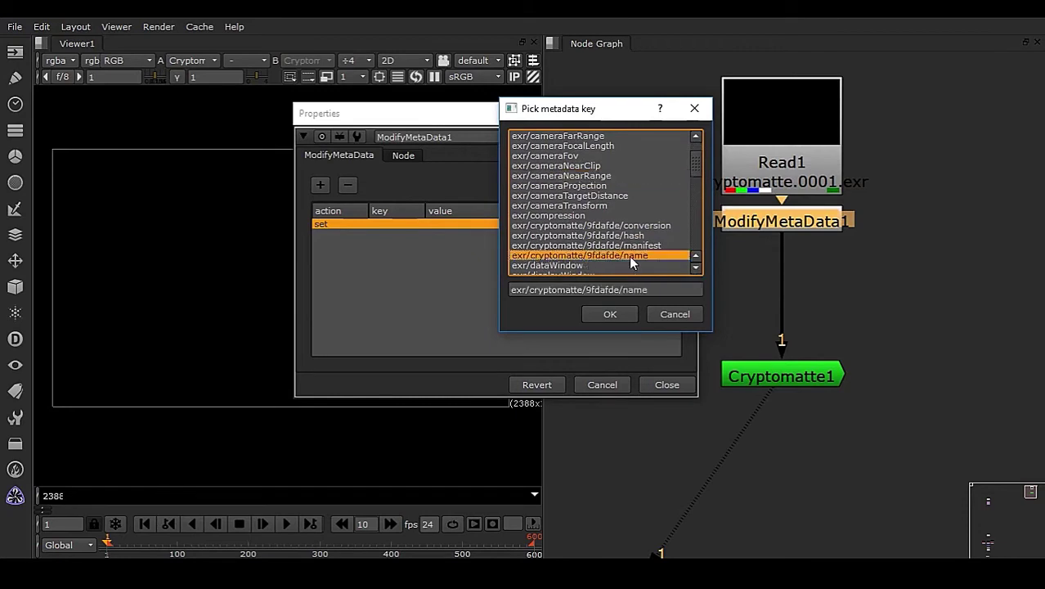
{"action": "left_click", "coordinate": [617, 314]}
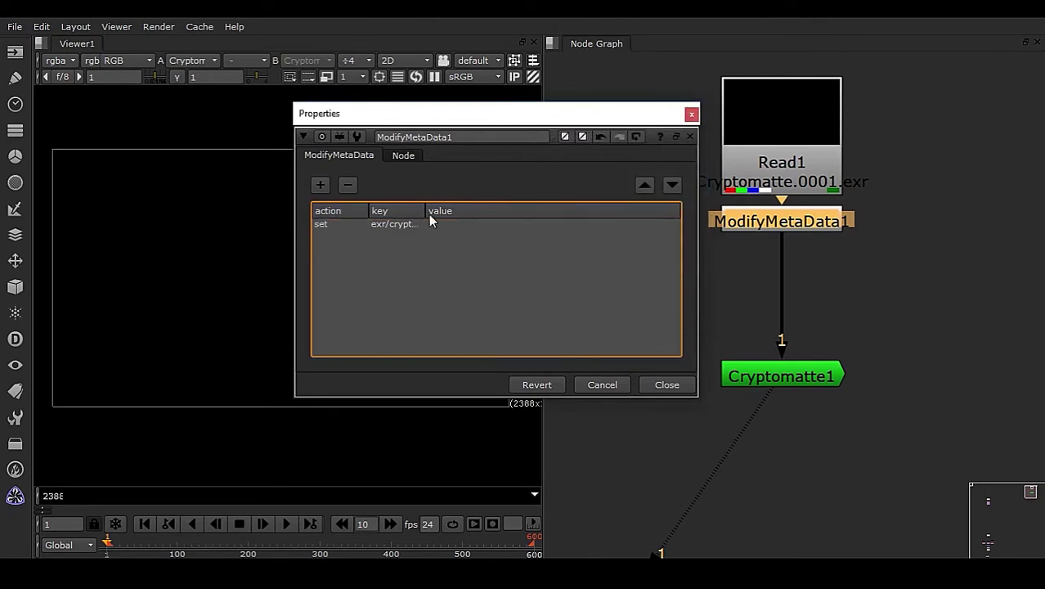
- Set the value of ModifyMetaData1's metadata entry to Cryptomatte_, check it against the viewer's layer names, and close the properties
{"action": "left_click_drag", "start_coordinate": [423, 210], "coordinate": [473, 211]}
{"action": "double_click", "coordinate": [506, 223]}
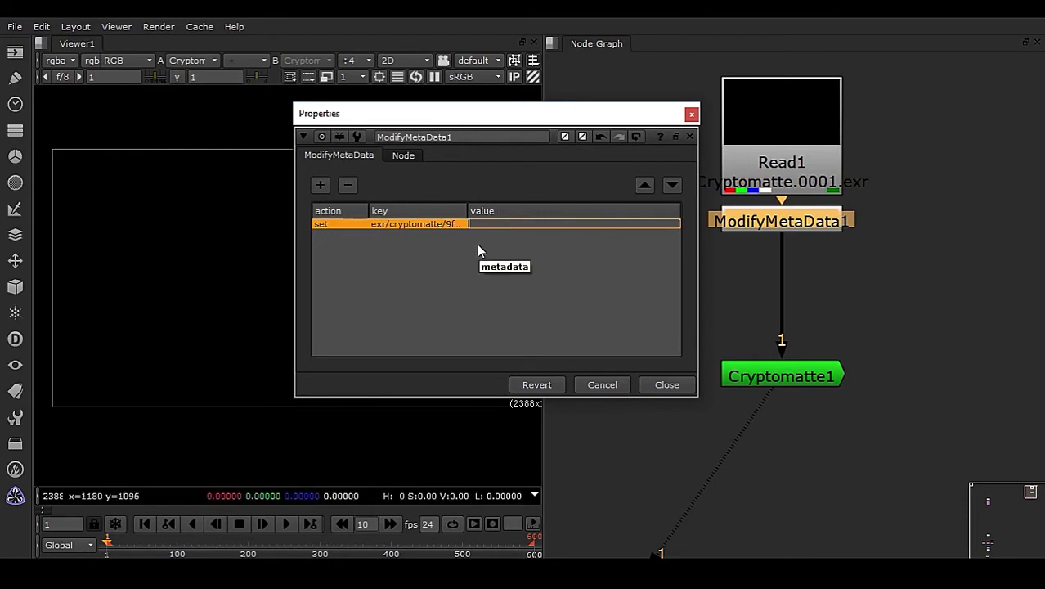
{"action": "type", "text": "Cryptomatte_"}
{"action": "left_click", "coordinate": [484, 259]}
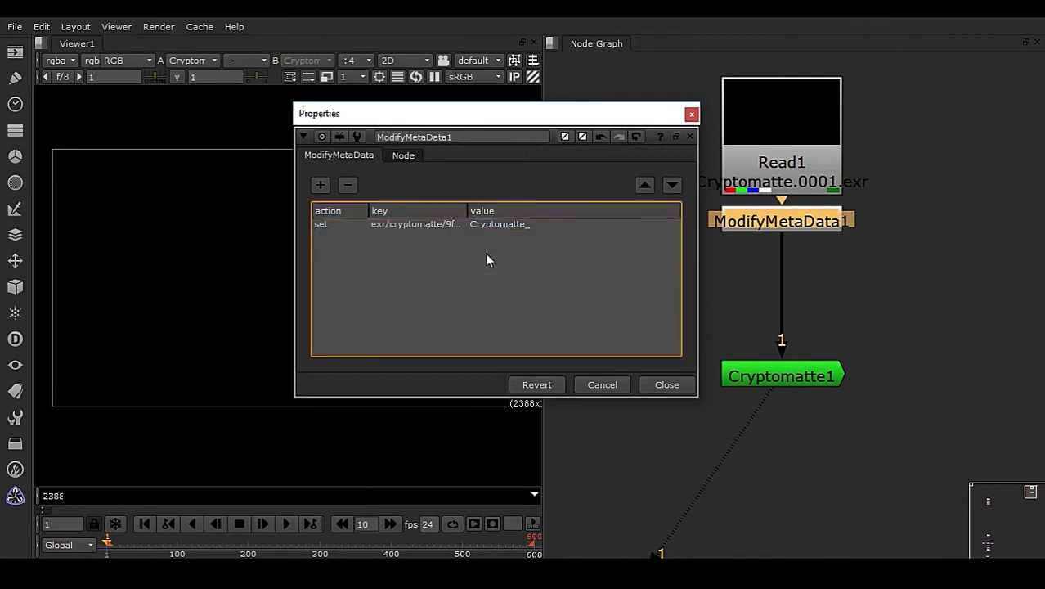
{"action": "left_click", "coordinate": [64, 61]}
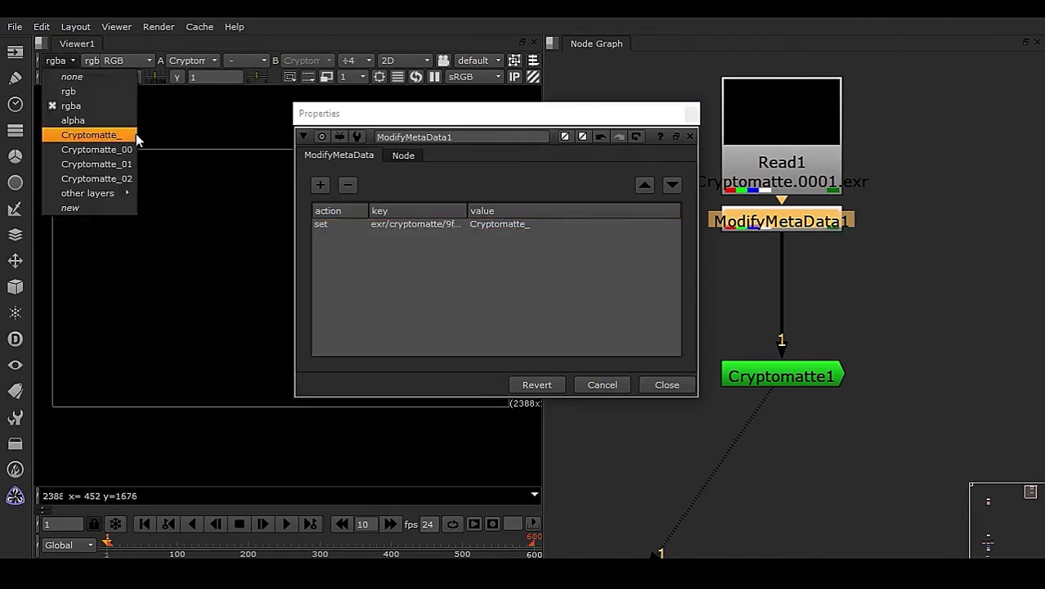
{"action": "left_click", "coordinate": [515, 252]}
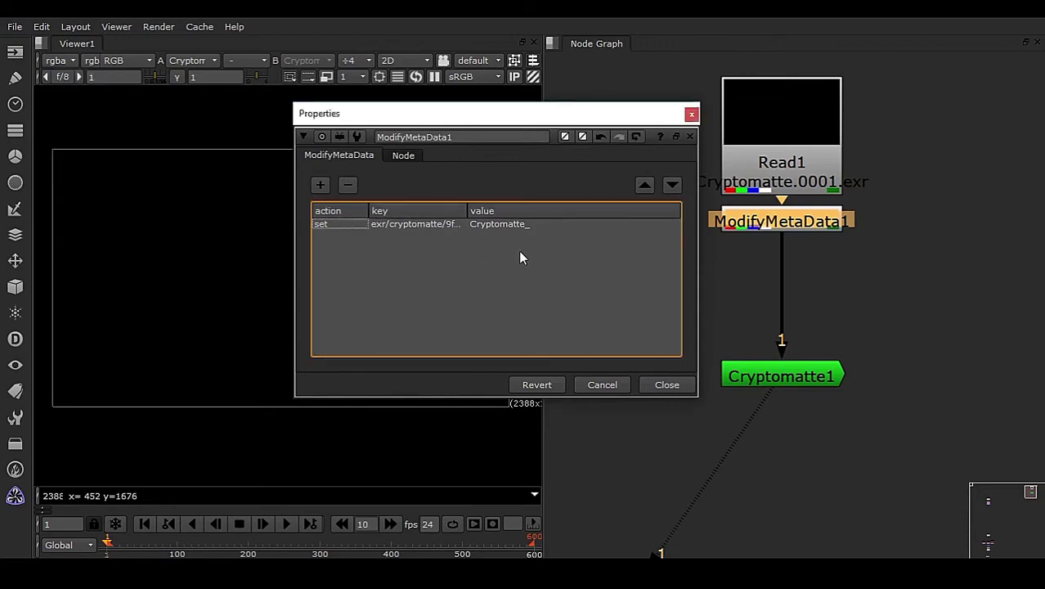
{"action": "left_click", "coordinate": [665, 384]}
- Load the Cryptomatte_ layer in Cryptomatte1 by switching Lock Layer Selection on and off again, and close its properties
{"action": "left_click", "coordinate": [771, 376]}
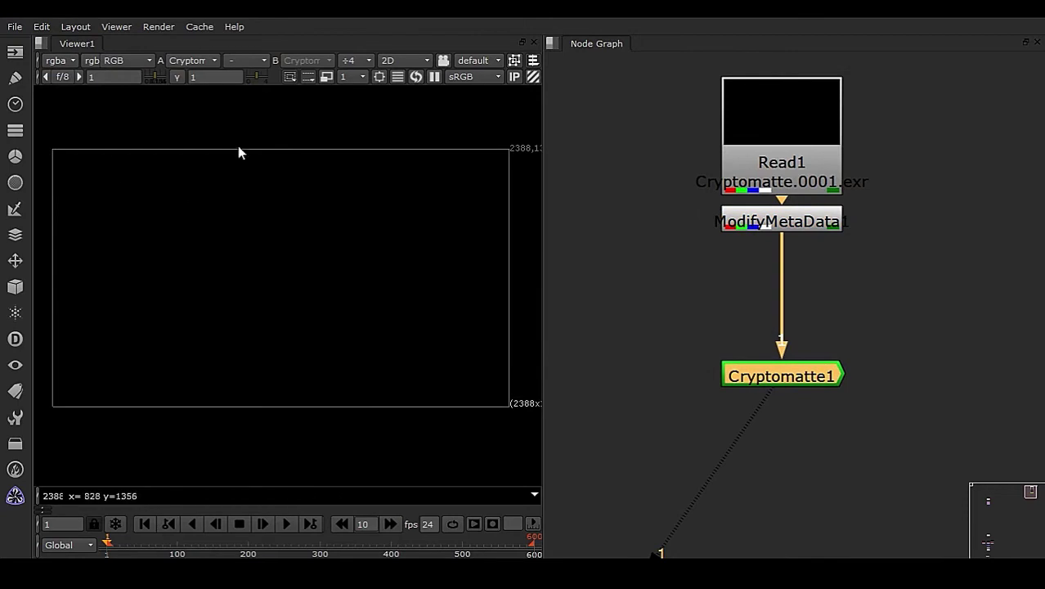
{"action": "double_click", "coordinate": [824, 377]}
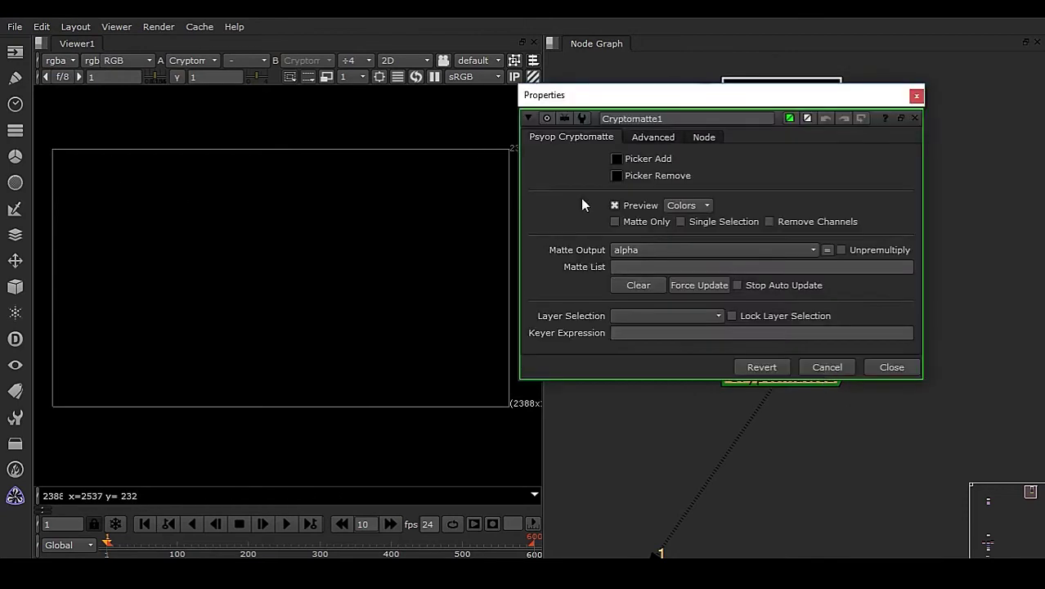
{"action": "left_click_drag", "start_coordinate": [745, 100], "coordinate": [754, 96]}
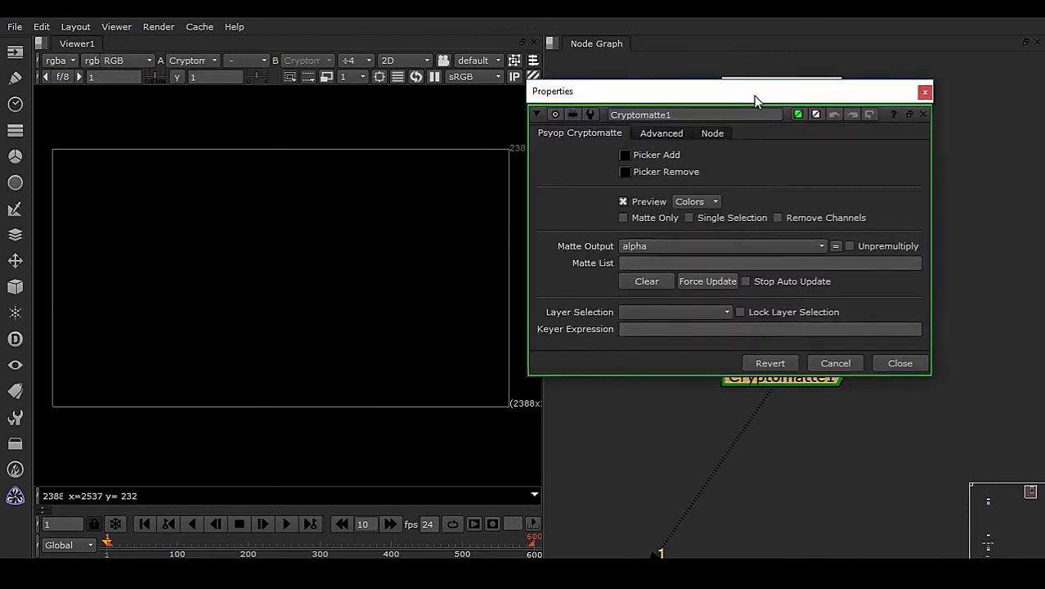
{"action": "left_click", "coordinate": [757, 314]}
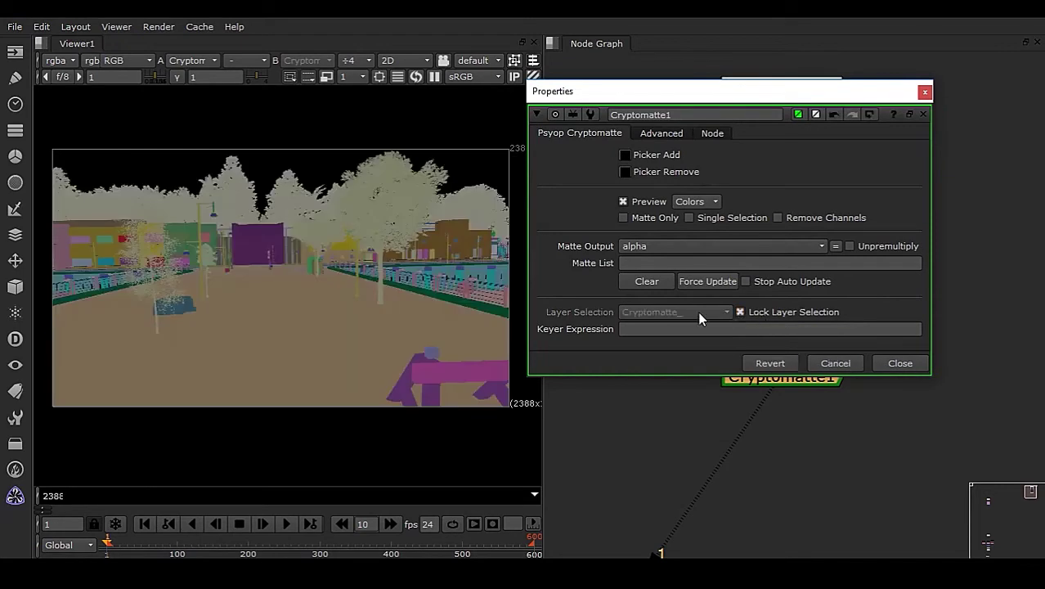
{"action": "left_click", "coordinate": [741, 312]}
{"action": "left_click", "coordinate": [899, 363]}
{"action": "left_click", "coordinate": [864, 352]}
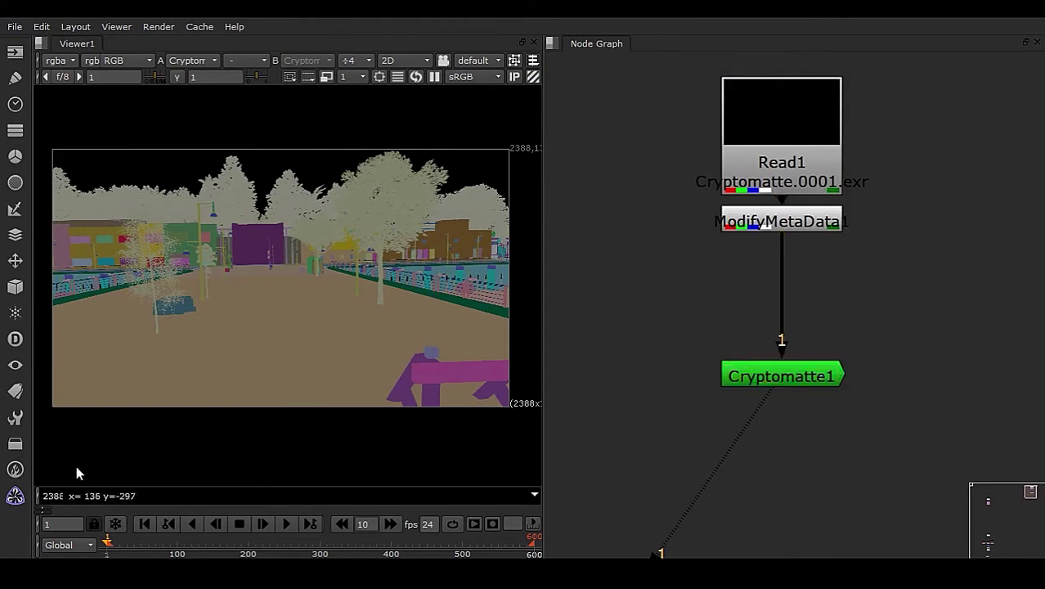
- Add a second Cryptomatte node fed directly by Read1 and spread it apart from the ModifyMetaData1 and Cryptomatte1 branch
{"action": "left_click", "coordinate": [15, 497]}
{"action": "left_click", "coordinate": [121, 495]}
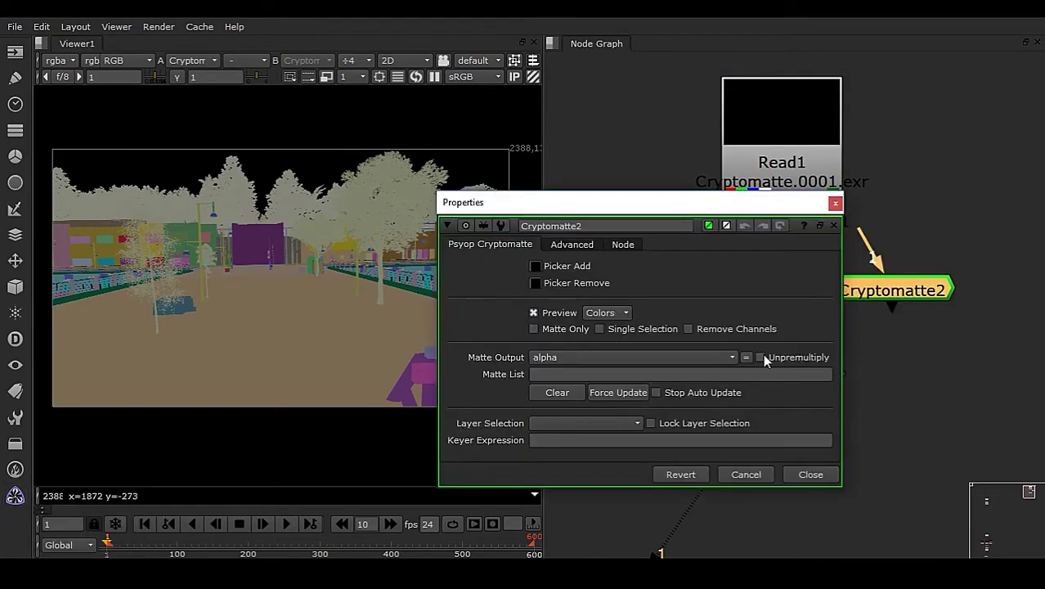
{"action": "left_click", "coordinate": [835, 203]}
{"action": "middle_click_drag", "start_coordinate": [777, 343], "coordinate": [653, 394]}
{"action": "left_click_drag", "start_coordinate": [770, 341], "coordinate": [872, 330]}
{"action": "left_click_drag", "start_coordinate": [842, 270], "coordinate": [791, 150]}
{"action": "left_click", "coordinate": [669, 471]}
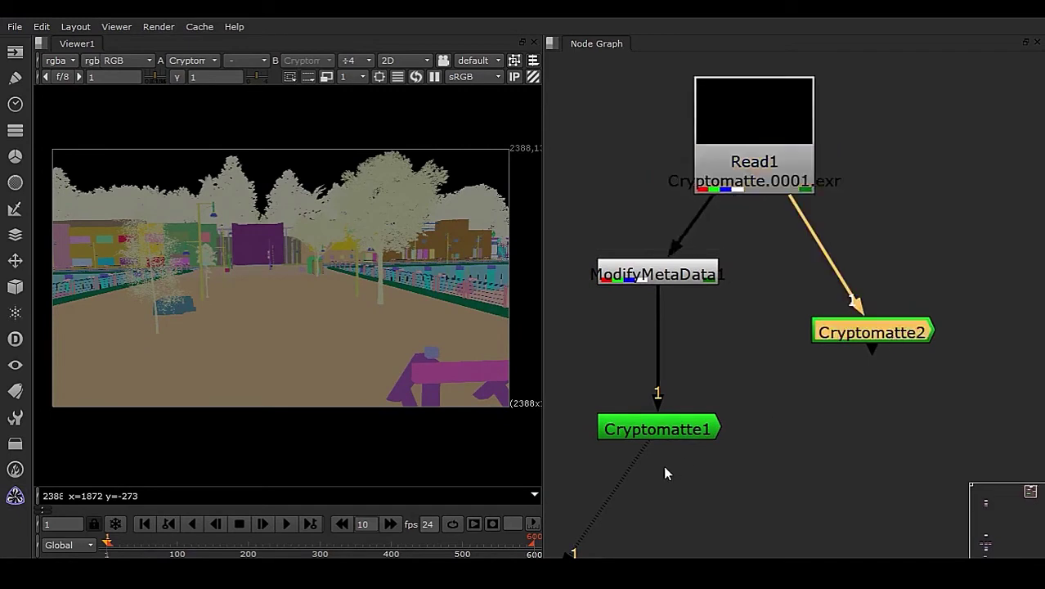
- Connect the viewer to Cryptomatte2 and switch Cryptomatte2's input from Read1 to ModifyMetaData1
{"action": "left_click_drag", "start_coordinate": [651, 475], "coordinate": [876, 382]}
{"action": "left_click_drag", "start_coordinate": [636, 451], "coordinate": [895, 344]}
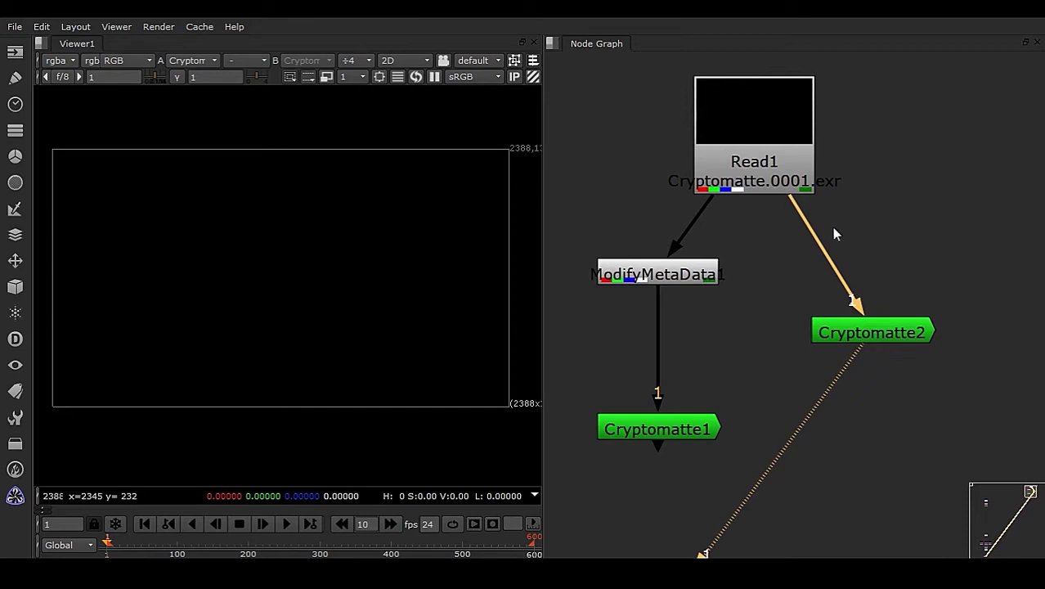
{"action": "left_click_drag", "start_coordinate": [795, 208], "coordinate": [672, 276]}
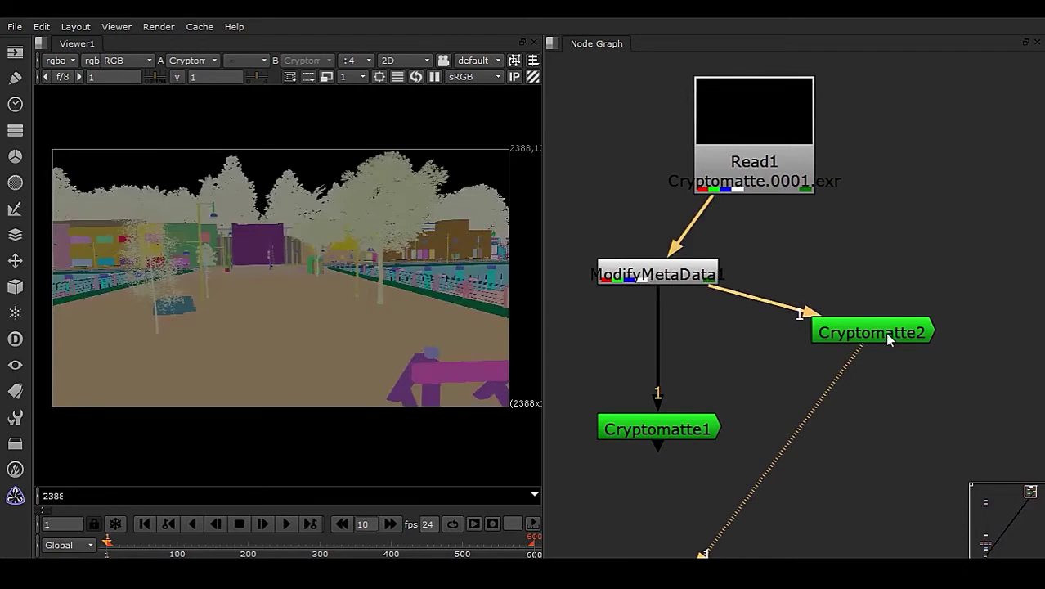
- Arrange the nodes with ModifyMetaData1 centred beneath Read1 and the two Cryptomatte nodes branching out on either side below it
{"action": "left_click_drag", "start_coordinate": [890, 338], "coordinate": [907, 368]}
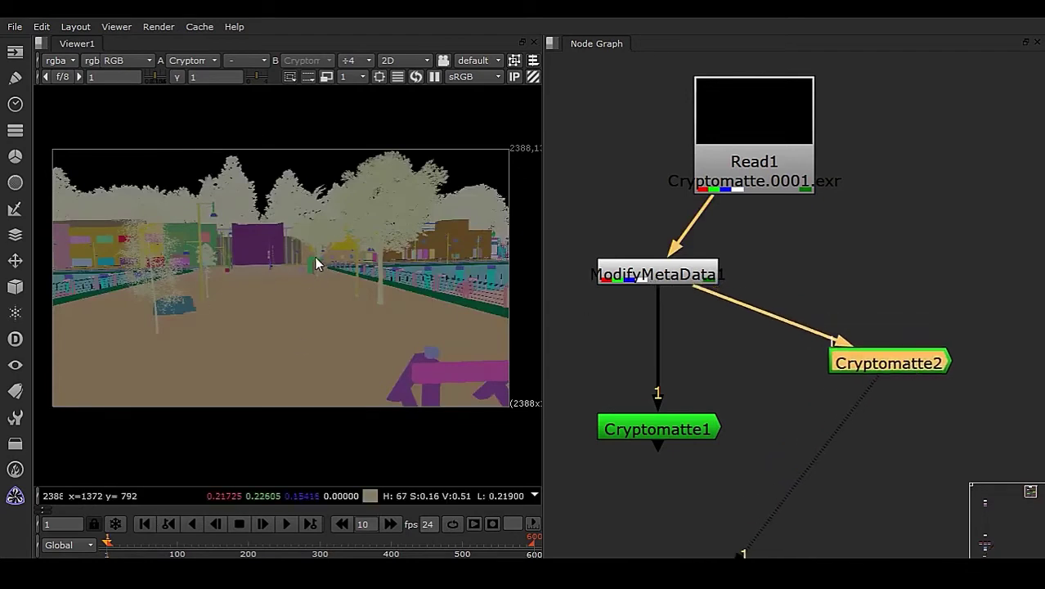
{"action": "left_click_drag", "start_coordinate": [905, 368], "coordinate": [920, 384]}
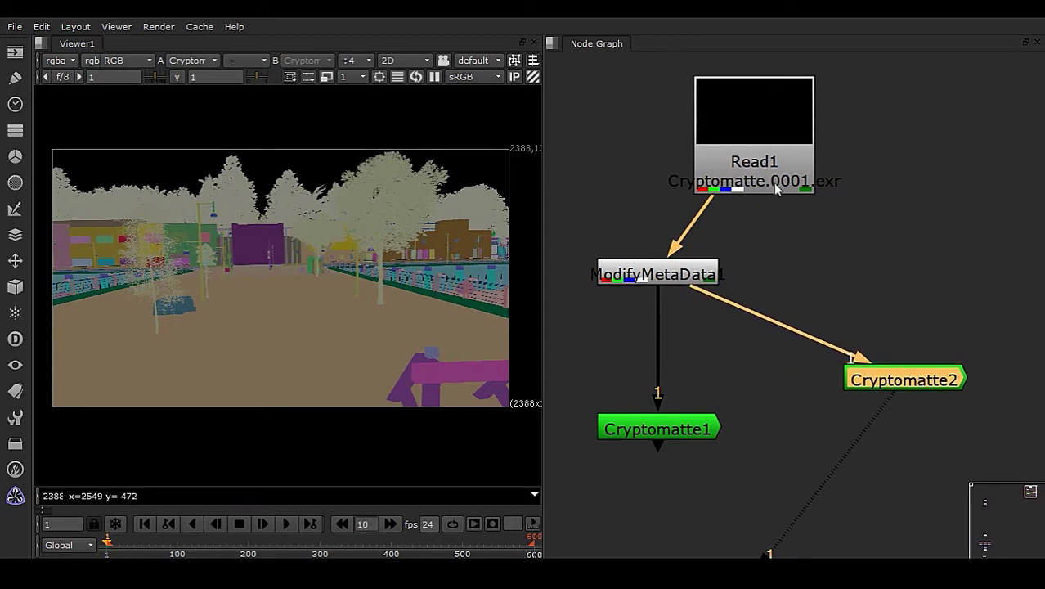
{"action": "left_click_drag", "start_coordinate": [679, 281], "coordinate": [764, 280]}
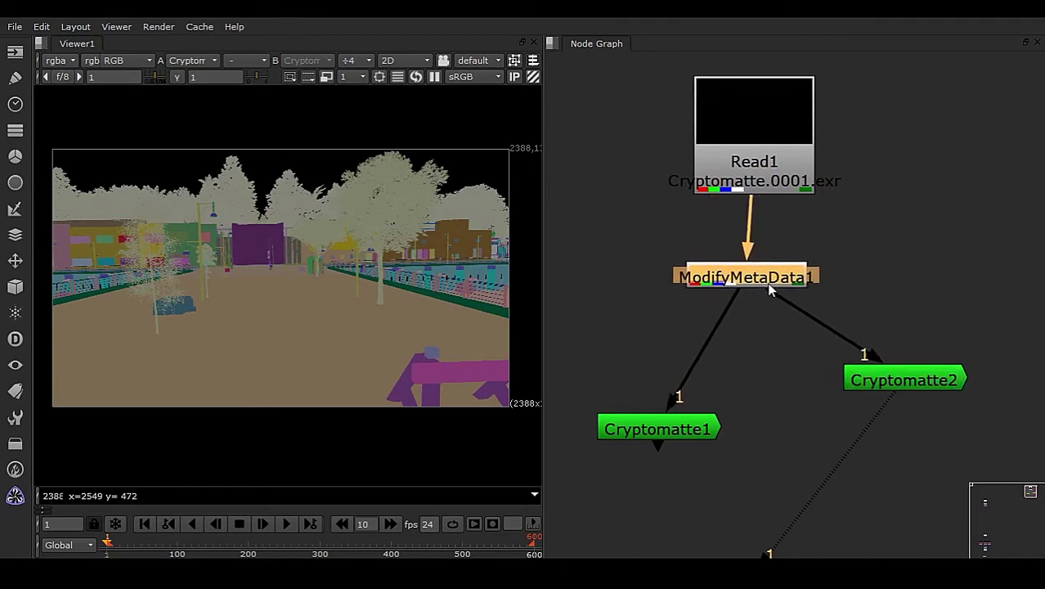
{"action": "left_click_drag", "start_coordinate": [699, 433], "coordinate": [687, 371]}
{"action": "left_click_drag", "start_coordinate": [902, 381], "coordinate": [853, 377]}
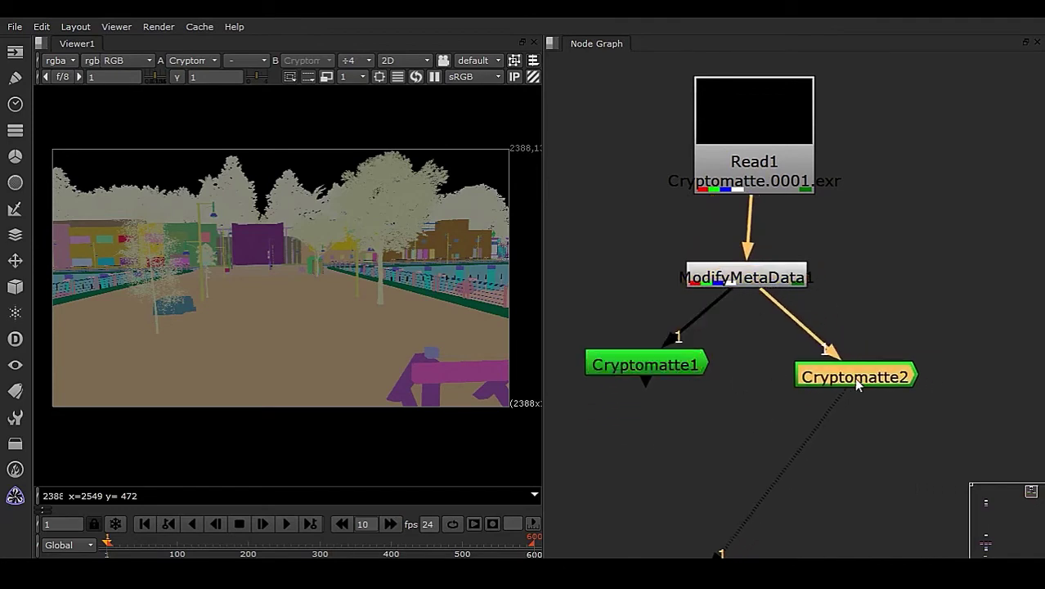
{"action": "left_click_drag", "start_coordinate": [777, 196], "coordinate": [766, 195]}
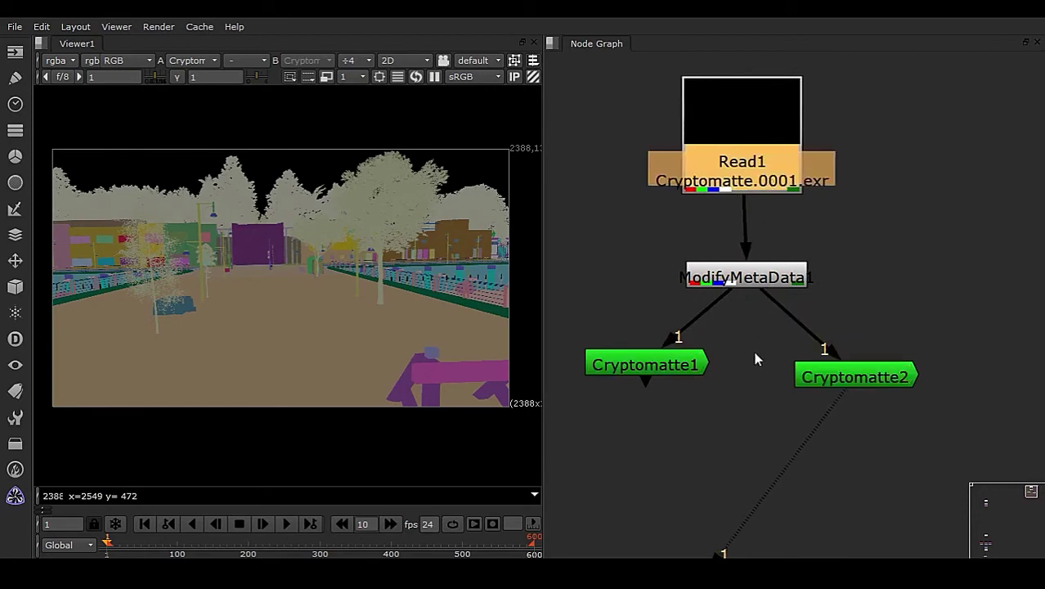
{"action": "left_click_drag", "start_coordinate": [780, 286], "coordinate": [777, 284]}
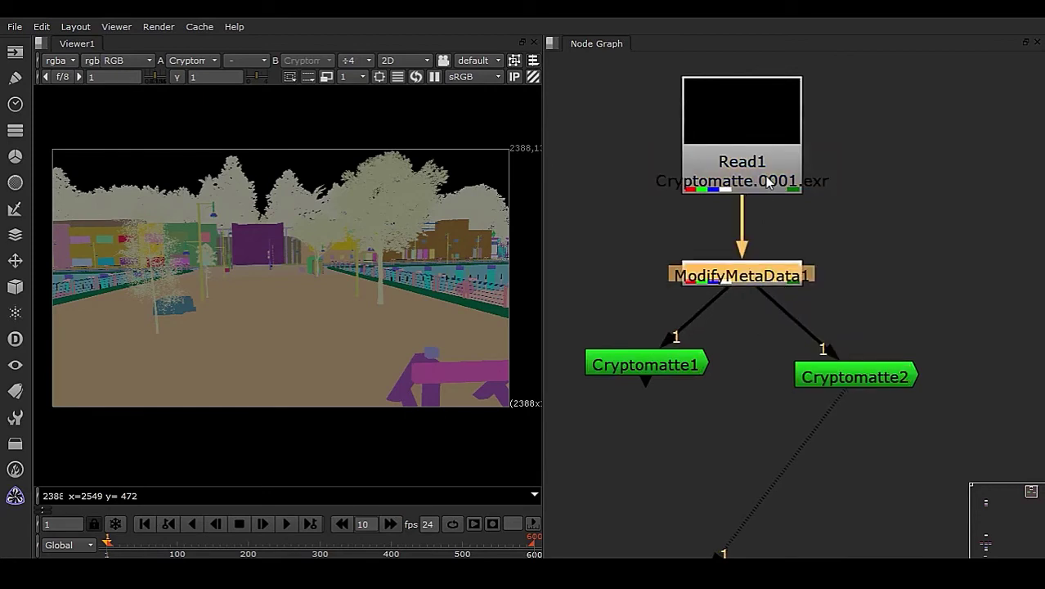
- Add Yellow_Black_StripsShape and Trees_PlaneShape to Cryptomatte2's matte list by picking the barrier bar and background trees in the viewer
{"action": "double_click", "coordinate": [885, 378]}
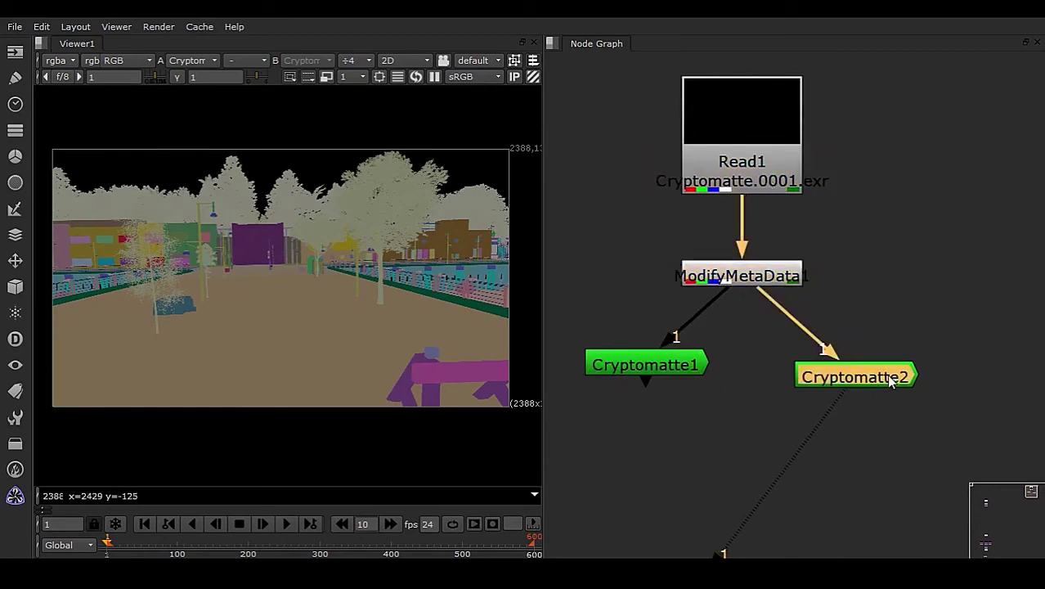
{"action": "left_click_drag", "start_coordinate": [604, 211], "coordinate": [777, 162]}
{"action": "left_click", "coordinate": [710, 217]}
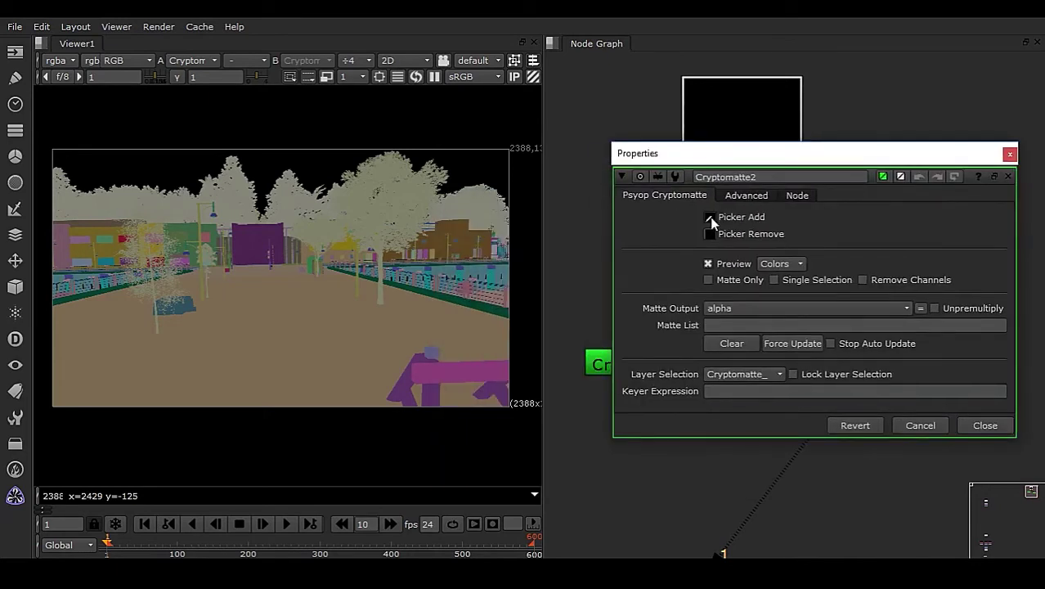
{"action": "left_click", "coordinate": [461, 371], "text": "ctrl"}
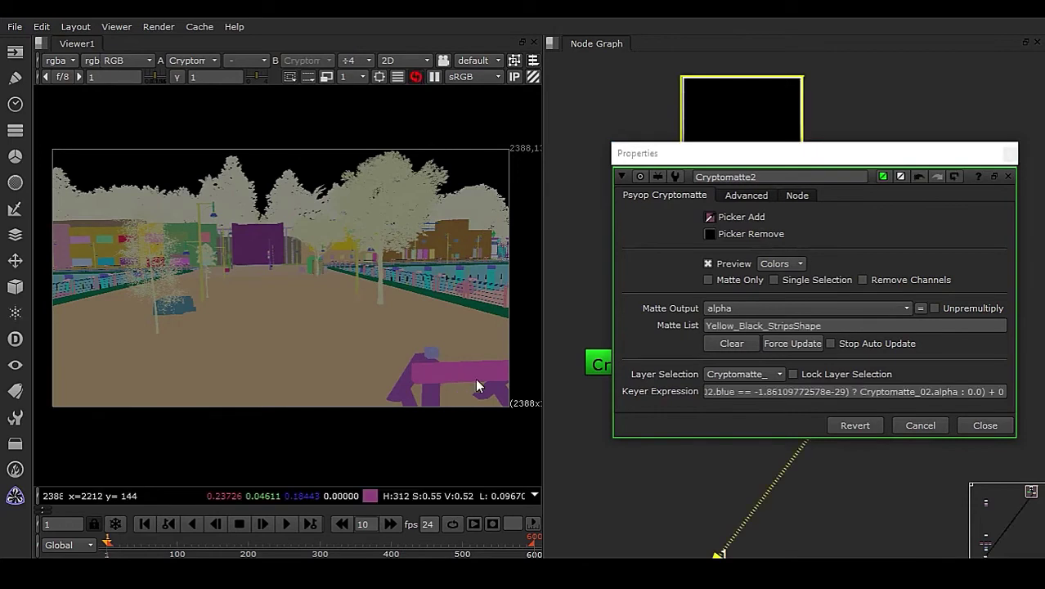
{"action": "left_click", "coordinate": [307, 263], "text": "ctrl"}
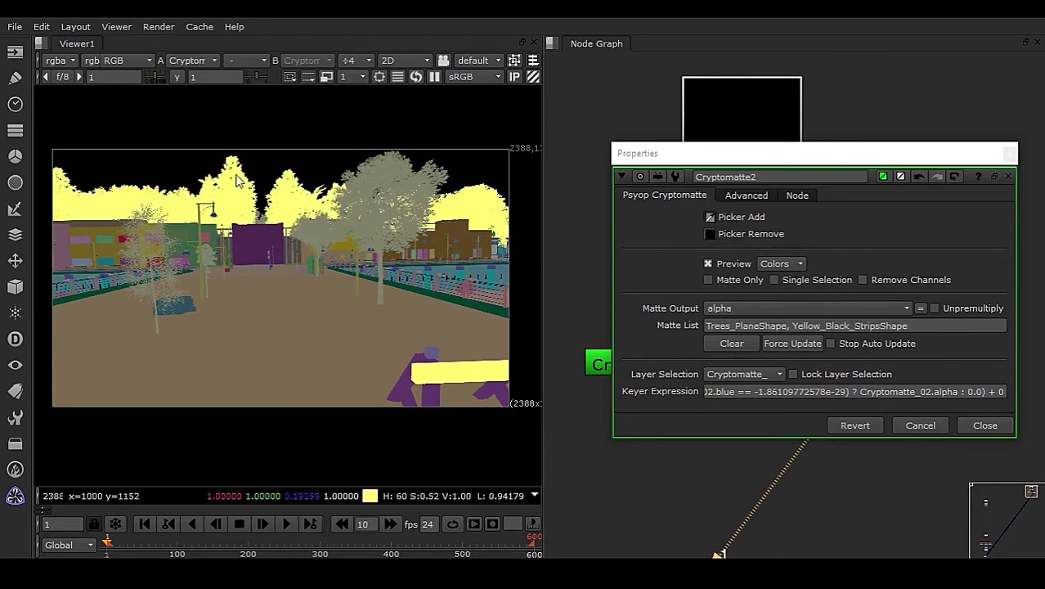
- View the alpha channel of the picked Cryptomatte2 mattes and return the viewer to RGB
{"action": "left_click", "coordinate": [135, 69]}
{"action": "left_click", "coordinate": [138, 157]}
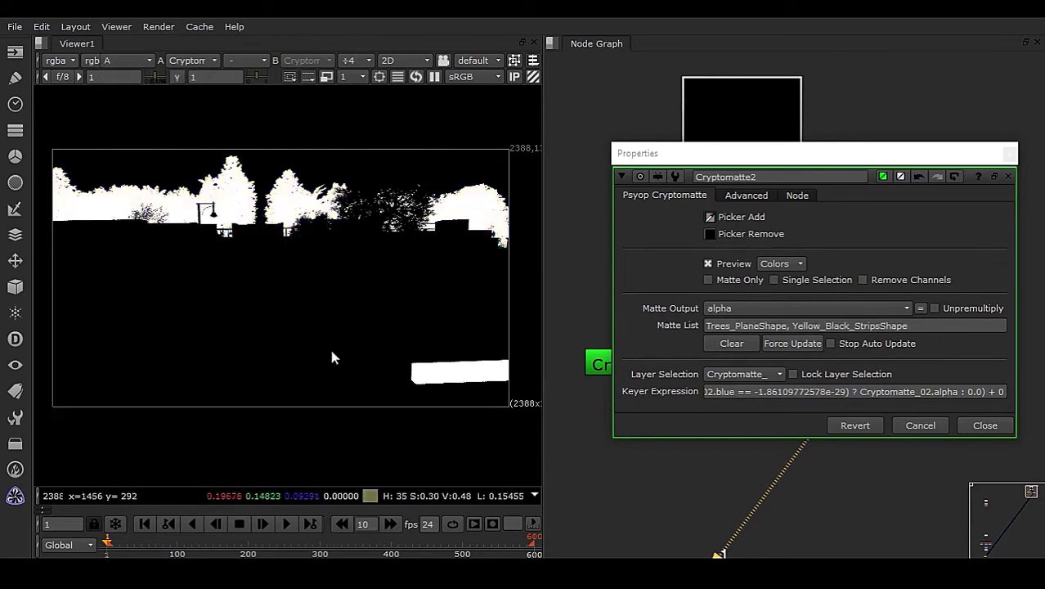
{"action": "left_click", "coordinate": [133, 62]}
{"action": "left_click", "coordinate": [132, 106]}
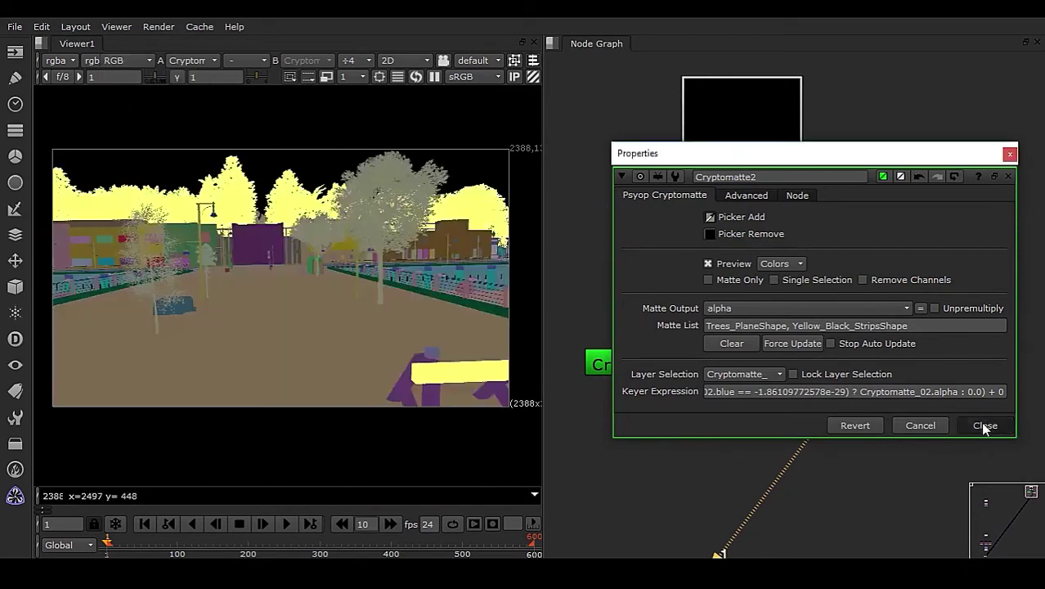
- Close Cryptomatte2's properties and move Read1 higher above ModifyMetaData1
{"action": "left_click", "coordinate": [983, 424]}
{"action": "left_click_drag", "start_coordinate": [723, 146], "coordinate": [733, 113]}
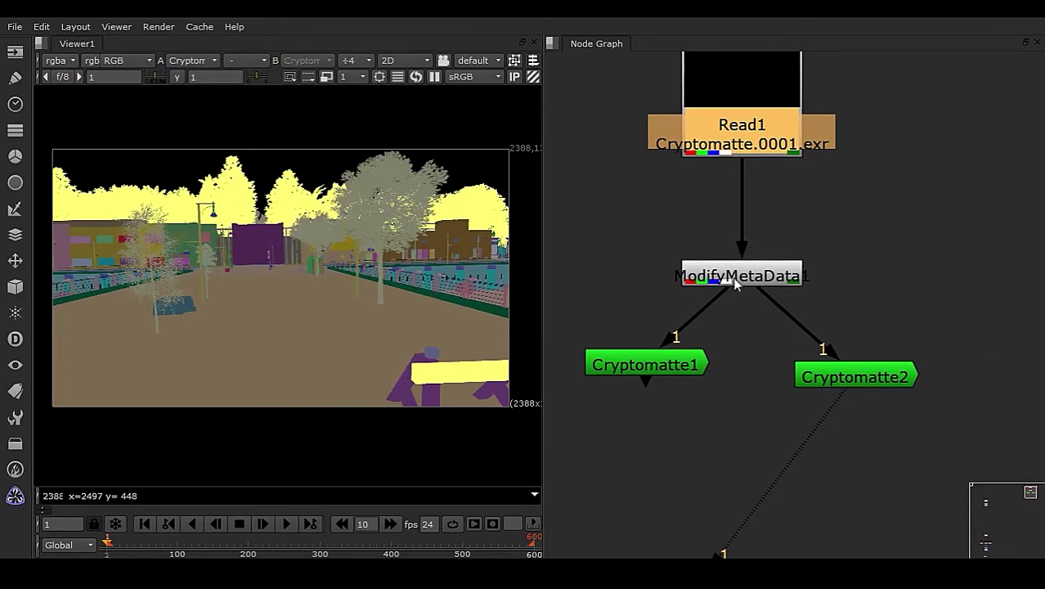
{"action": "left_click_drag", "start_coordinate": [688, 369], "coordinate": [688, 375]}
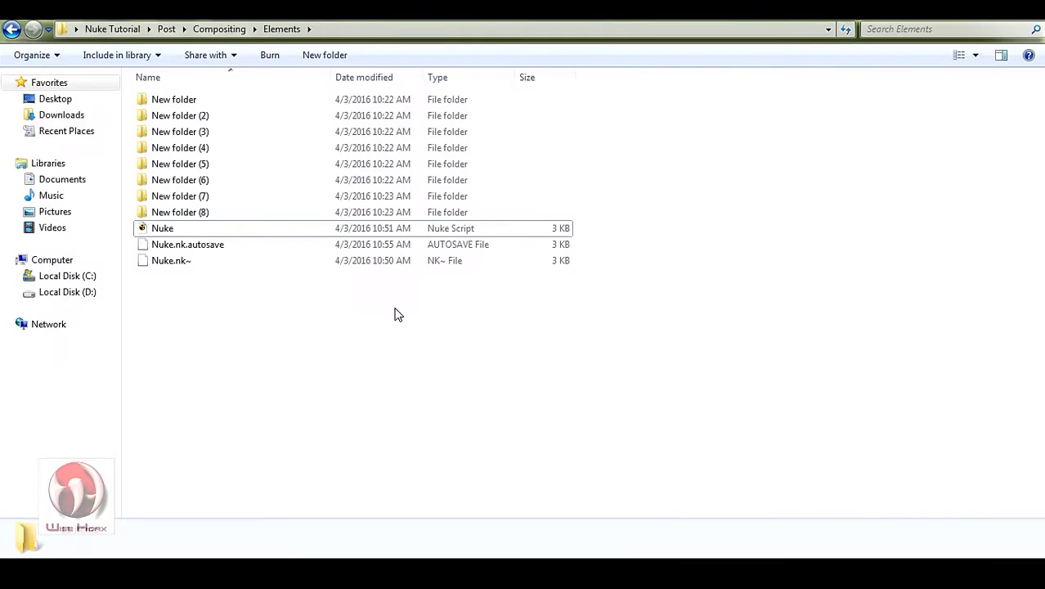
- Check the Nuke script's location in the Elements folder and return to Nuke
{"action": "left_click", "coordinate": [203, 230]}
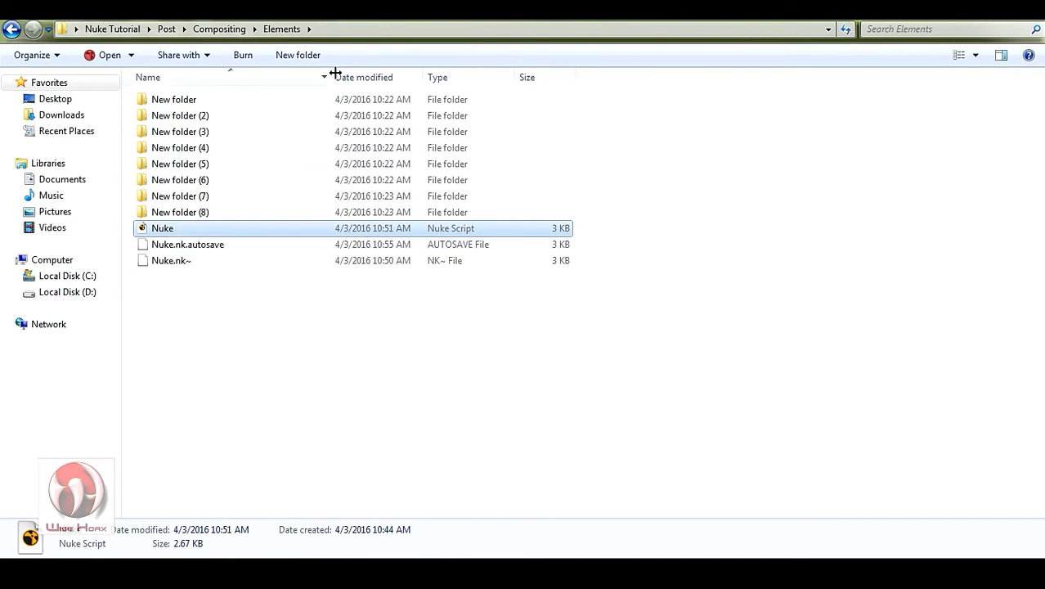
{"action": "left_click", "coordinate": [372, 29]}
{"action": "left_click", "coordinate": [377, 29]}
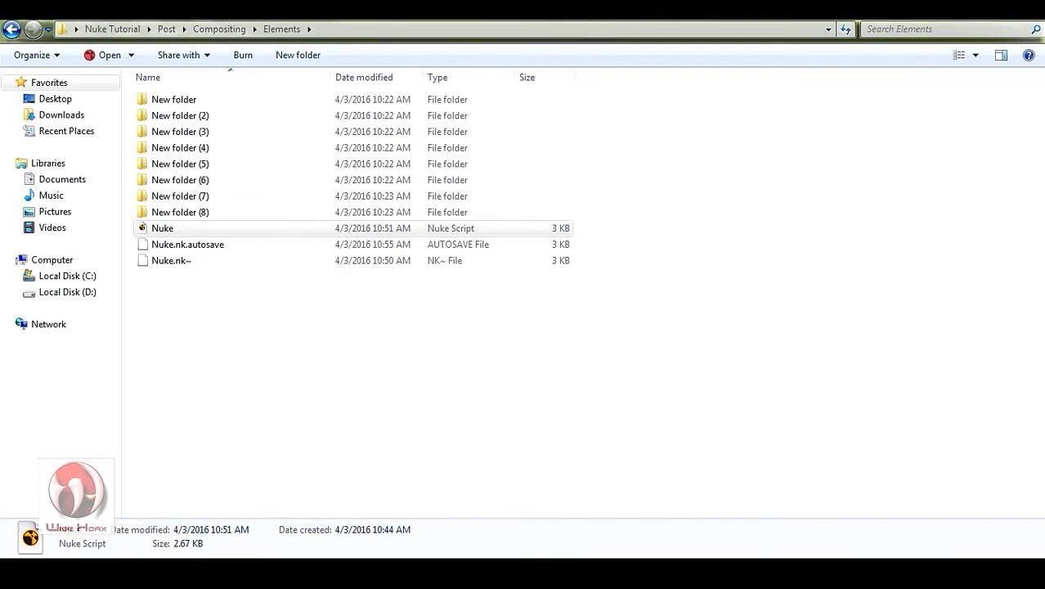
{"action": "left_click", "coordinate": [326, 501]}
- Open the Project Settings and examine the script's full path in the name field
{"action": "left_click", "coordinate": [47, 31]}
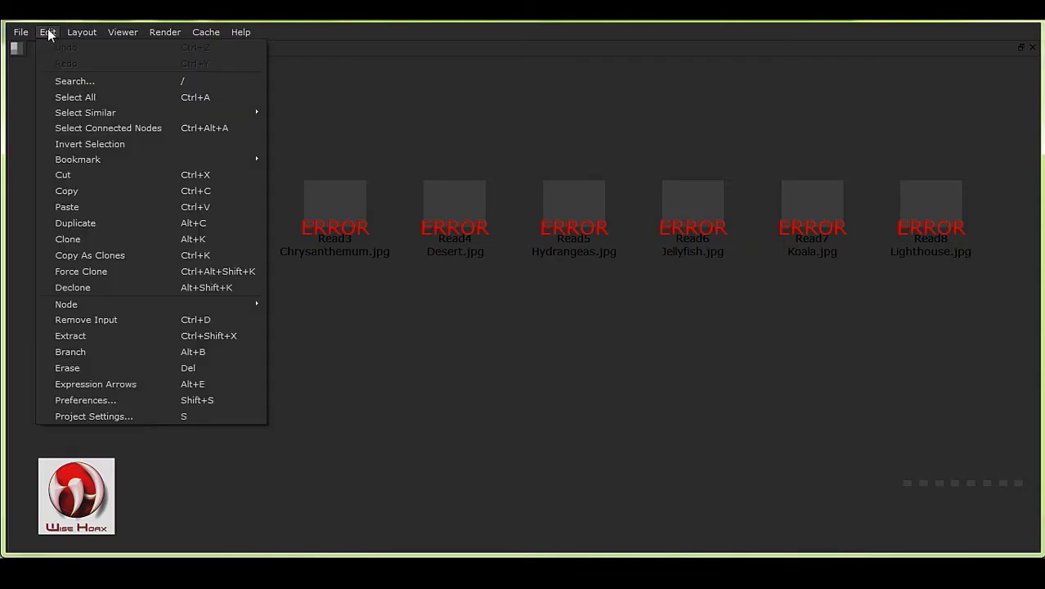
{"action": "left_click", "coordinate": [45, 416]}
{"action": "double_click", "coordinate": [483, 90]}
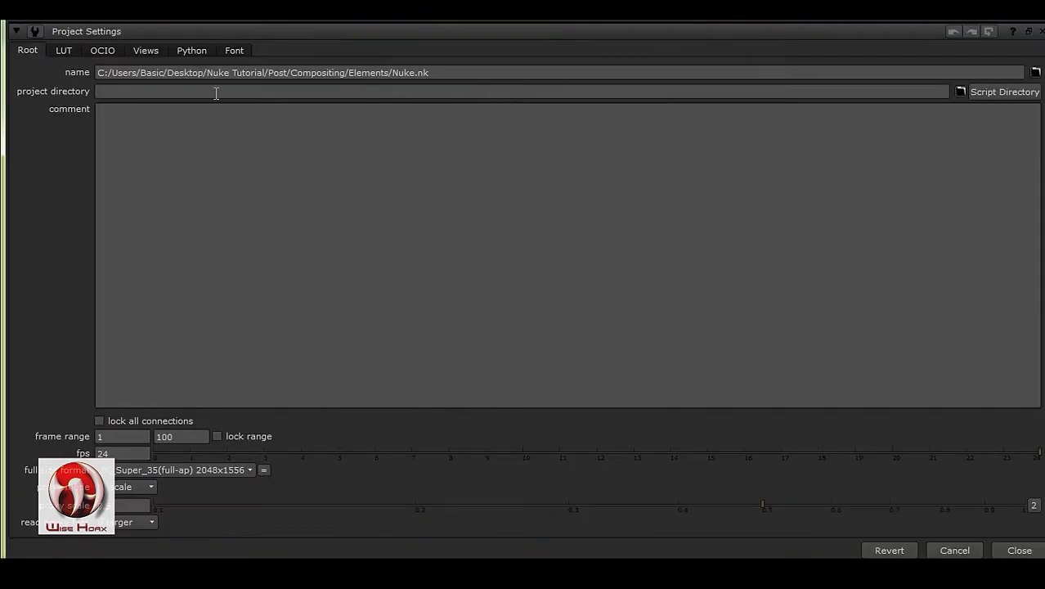
{"action": "left_click_drag", "start_coordinate": [472, 72], "coordinate": [3, 73]}
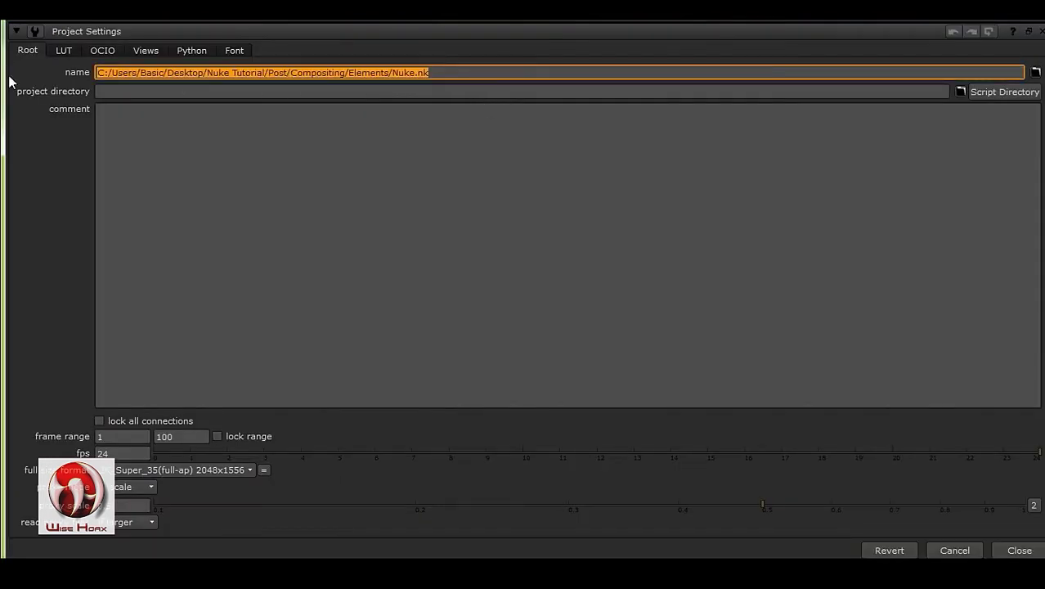
{"action": "key", "text": "Left"}
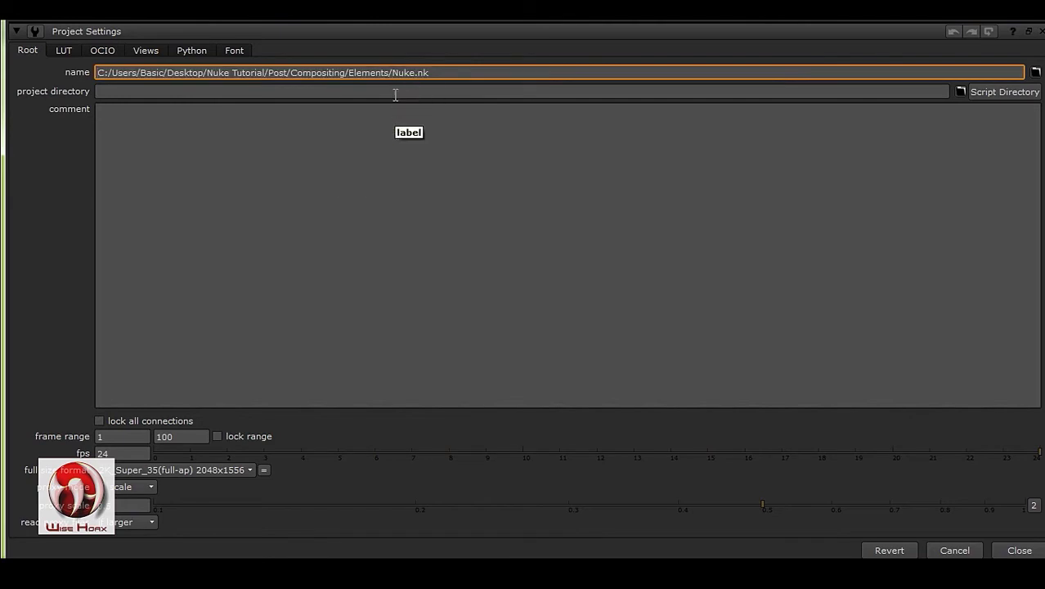
- Set the project directory to C:/Users/Basic/Desktop/Nuke Tutorial/Post/Compositing/Elements/, copied from the script's path, and close the Project Settings
{"action": "left_click_drag", "start_coordinate": [394, 75], "coordinate": [90, 82]}
{"action": "left_click", "coordinate": [392, 91]}
{"action": "left_click", "coordinate": [393, 74]}
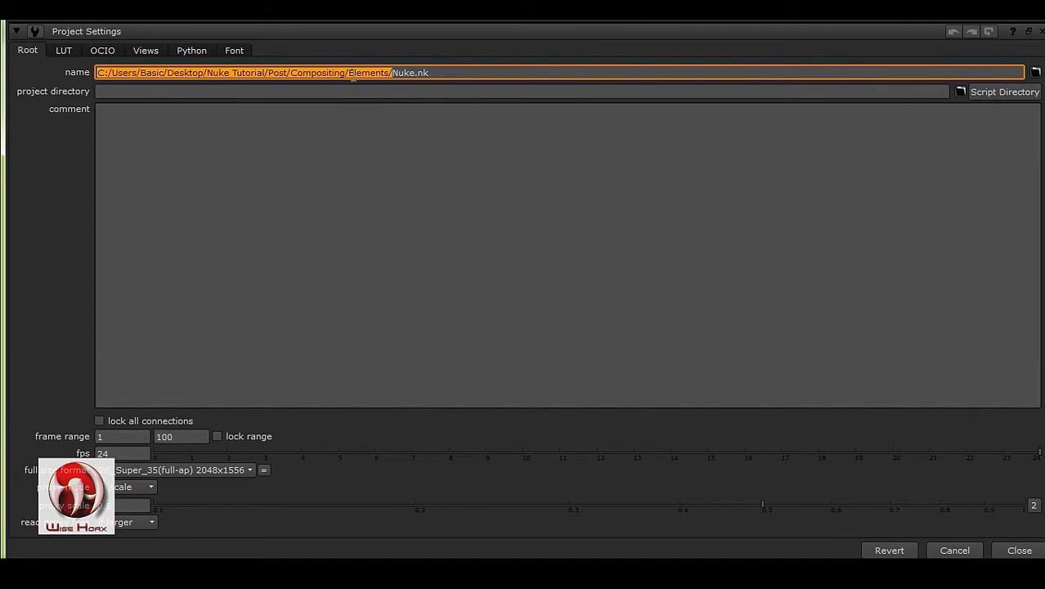
{"action": "right_click", "coordinate": [350, 75]}
{"action": "left_click", "coordinate": [382, 128]}
{"action": "right_click", "coordinate": [406, 92]}
{"action": "left_click", "coordinate": [432, 157]}
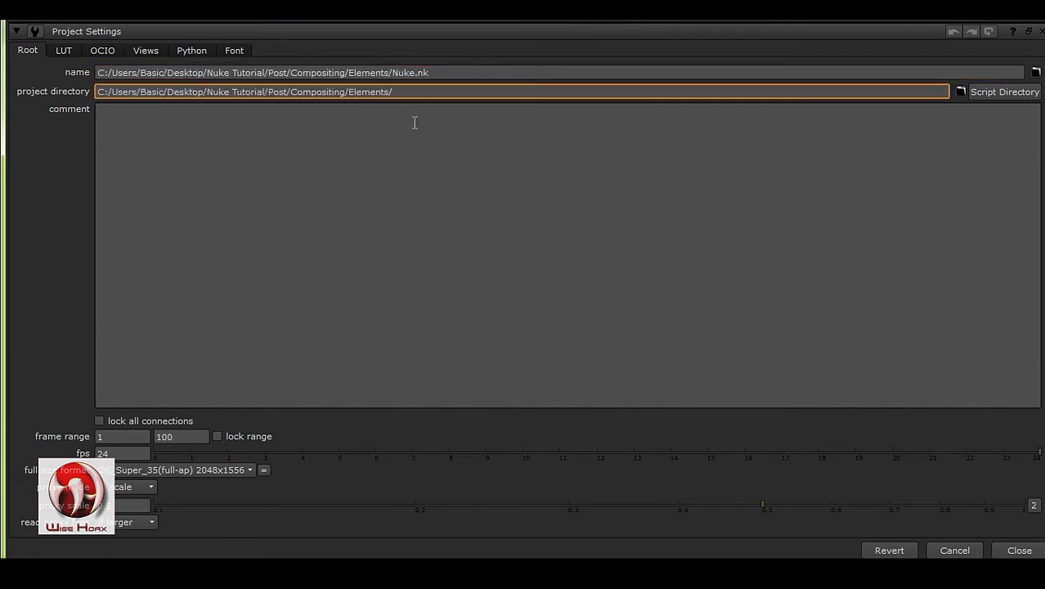
{"action": "left_click", "coordinate": [1019, 549]}
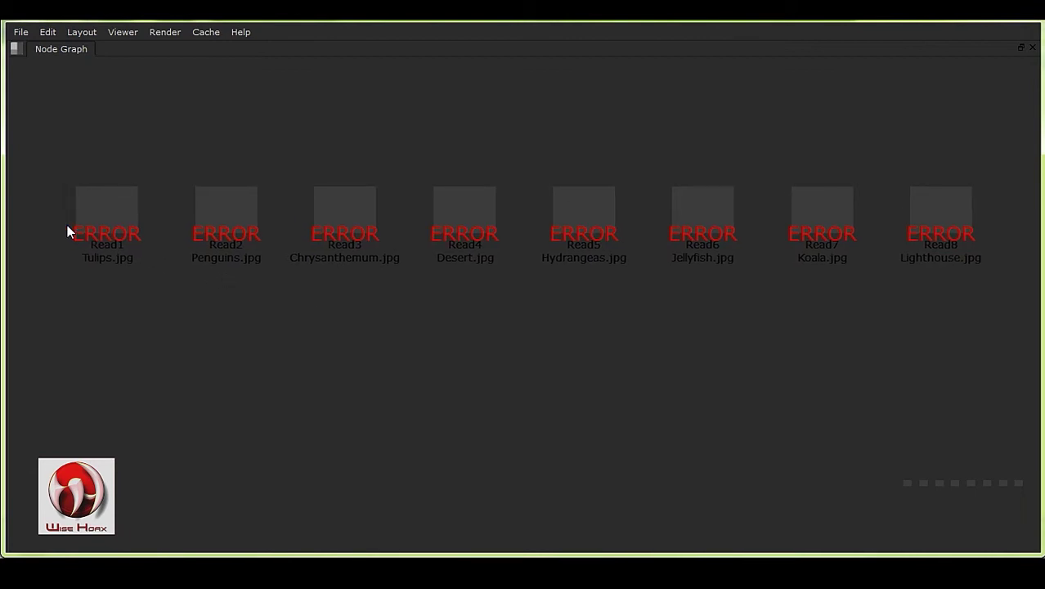
- Shorten Read1's file path to the relative path New folder/Tulips.jpg and close its properties
{"action": "double_click", "coordinate": [97, 209]}
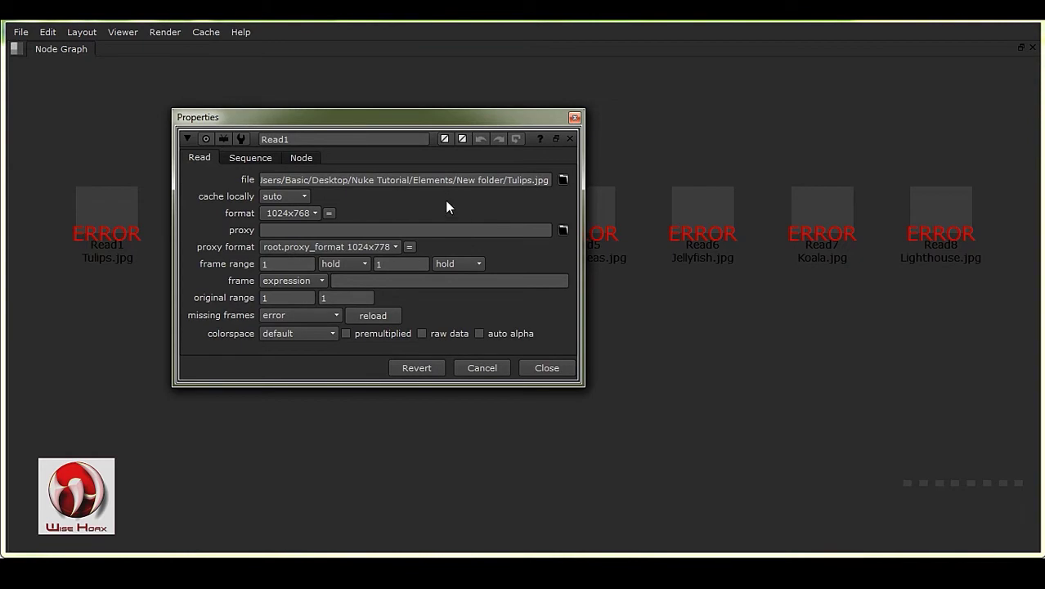
{"action": "left_click_drag", "start_coordinate": [455, 179], "coordinate": [105, 163]}
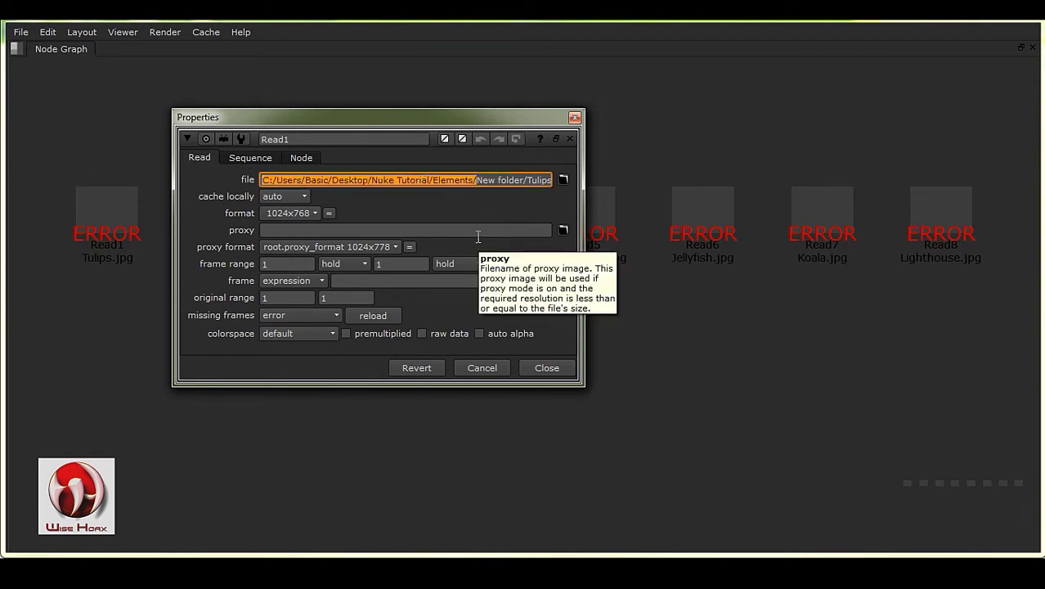
{"action": "key", "text": "BackSpace"}
{"action": "left_click", "coordinate": [545, 368]}
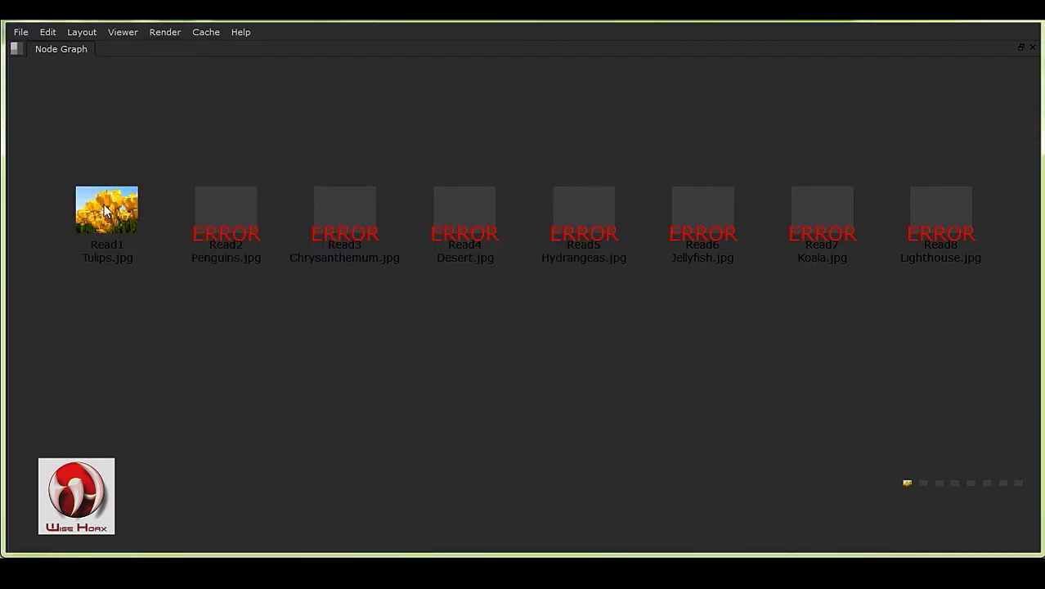
- Compare Read1's relative file path with the project directory in the Project Settings, then close both
{"action": "left_click", "coordinate": [47, 32]}
{"action": "left_click", "coordinate": [90, 415]}
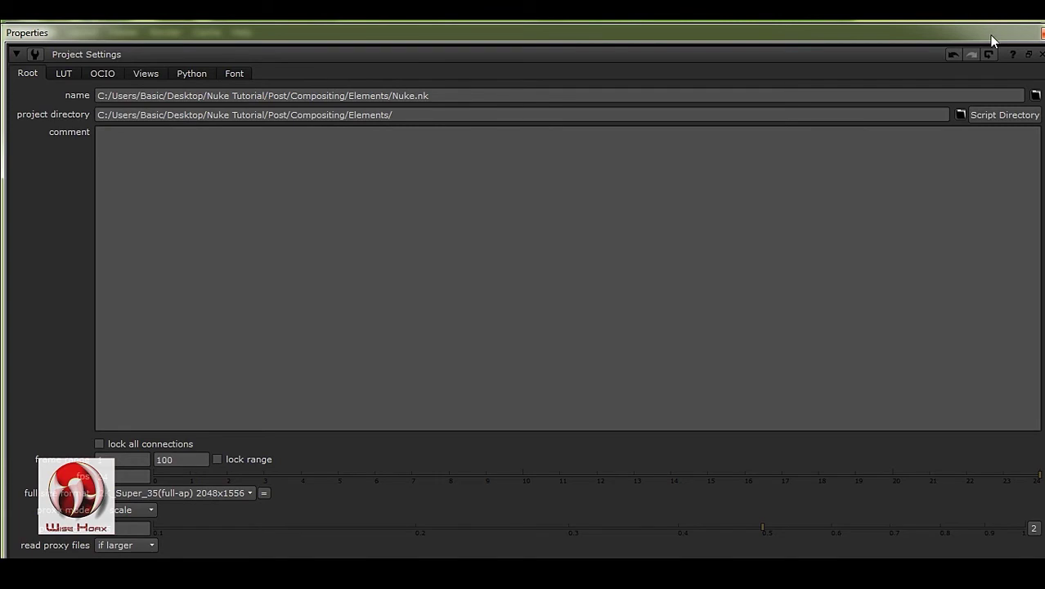
{"action": "left_click_drag", "start_coordinate": [990, 34], "coordinate": [754, 200]}
{"action": "left_click_drag", "start_coordinate": [133, 194], "coordinate": [168, 227]}
{"action": "double_click", "coordinate": [116, 214]}
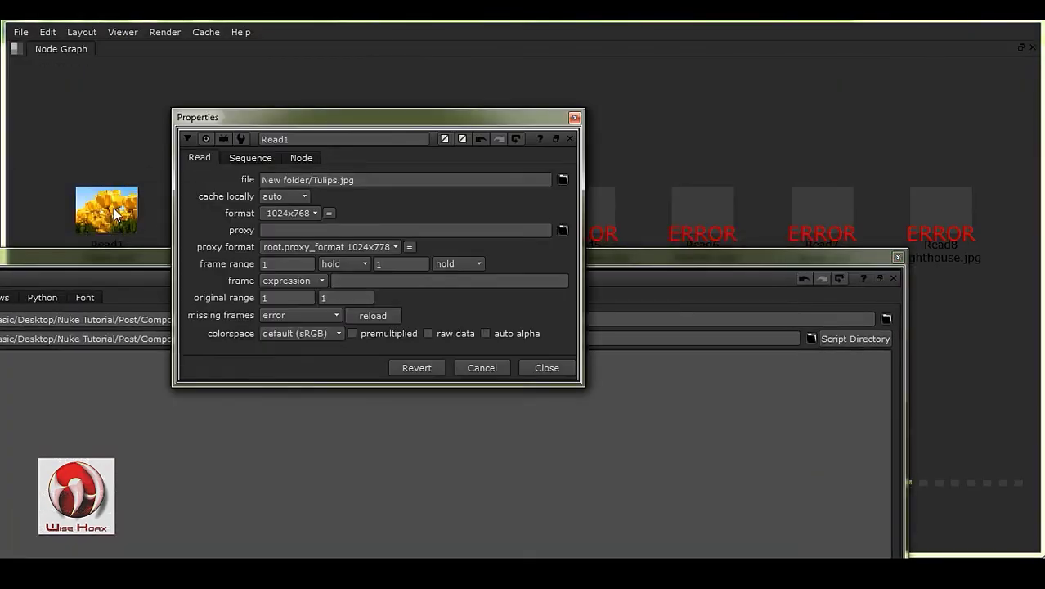
{"action": "left_click", "coordinate": [379, 179]}
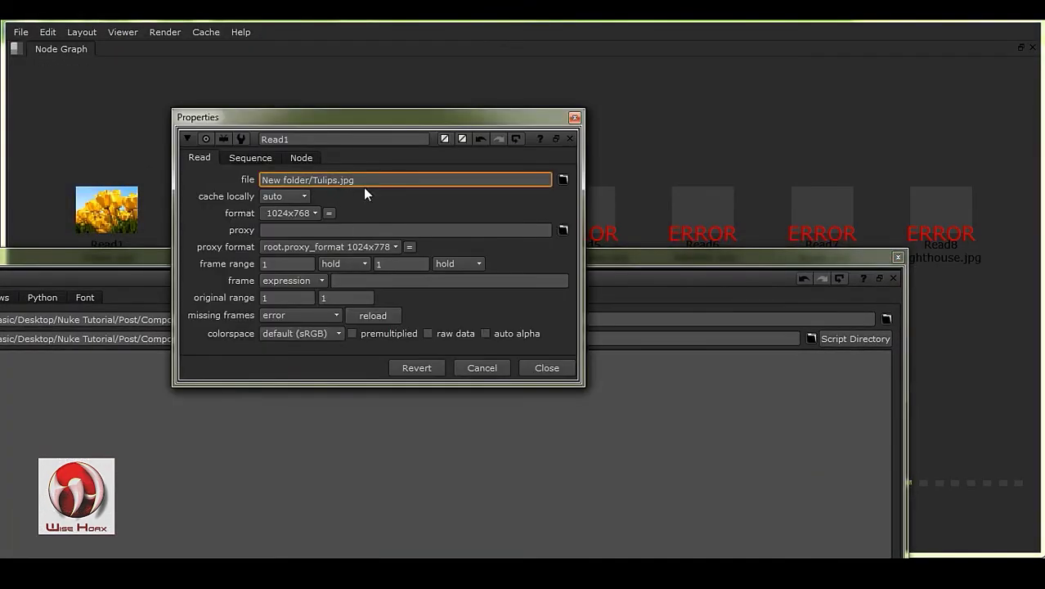
{"action": "left_click_drag", "start_coordinate": [401, 131], "coordinate": [730, 129]}
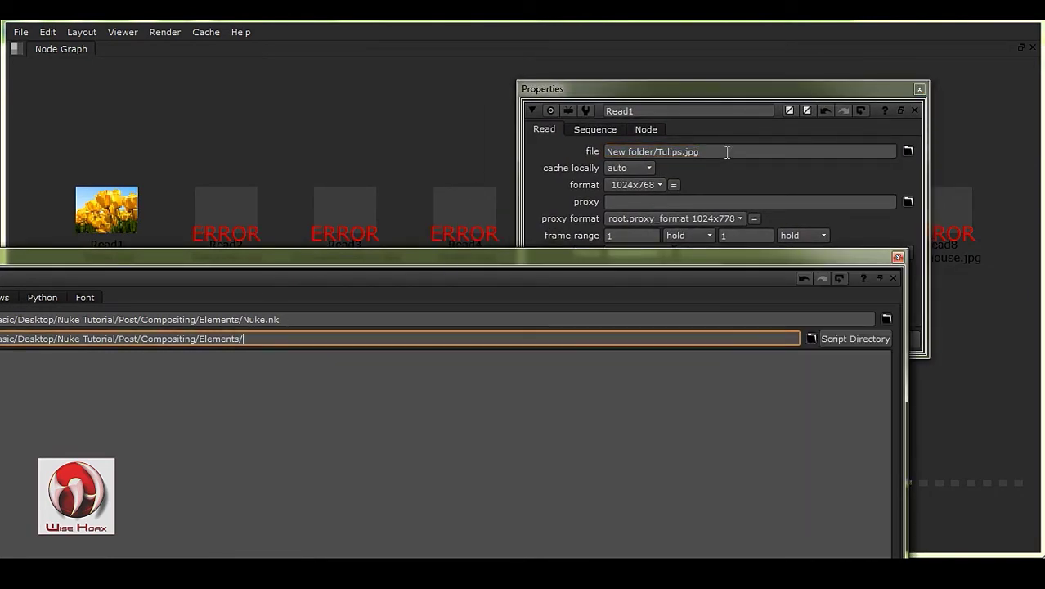
{"action": "left_click", "coordinate": [276, 339]}
{"action": "left_click", "coordinate": [897, 256]}
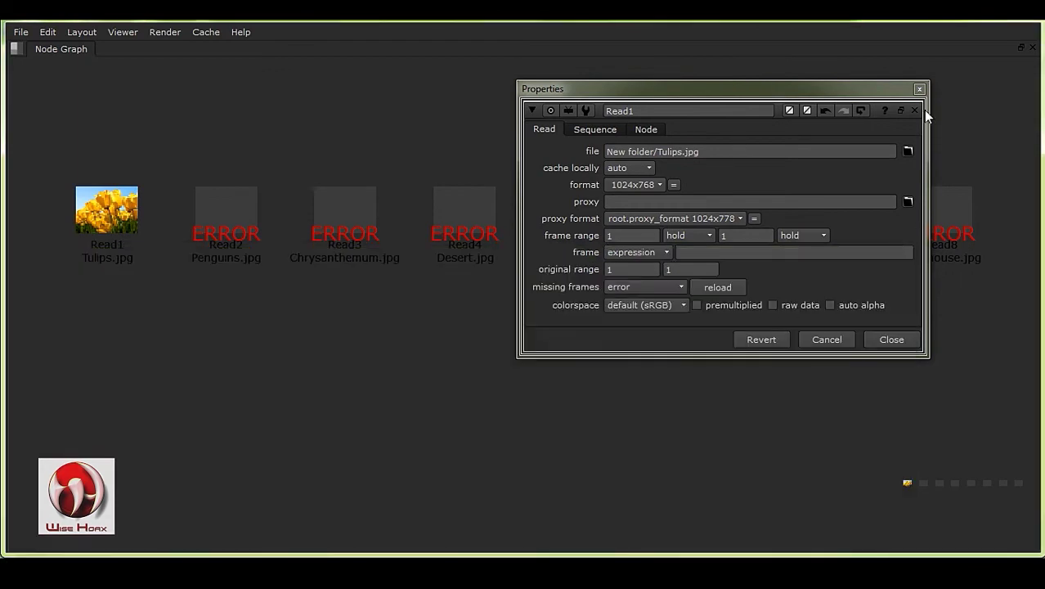
{"action": "left_click", "coordinate": [919, 88]}
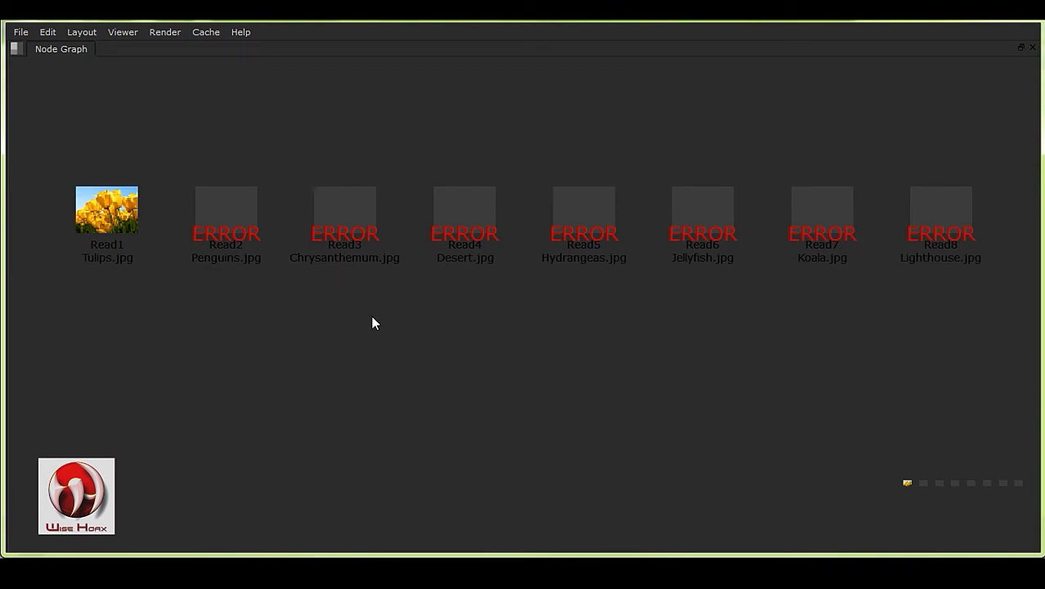
- Copy C:/Users/Basic/Desktop/Nuke Tutorial/Elements/ from Read2's file path and close its properties
{"action": "double_click", "coordinate": [223, 228]}
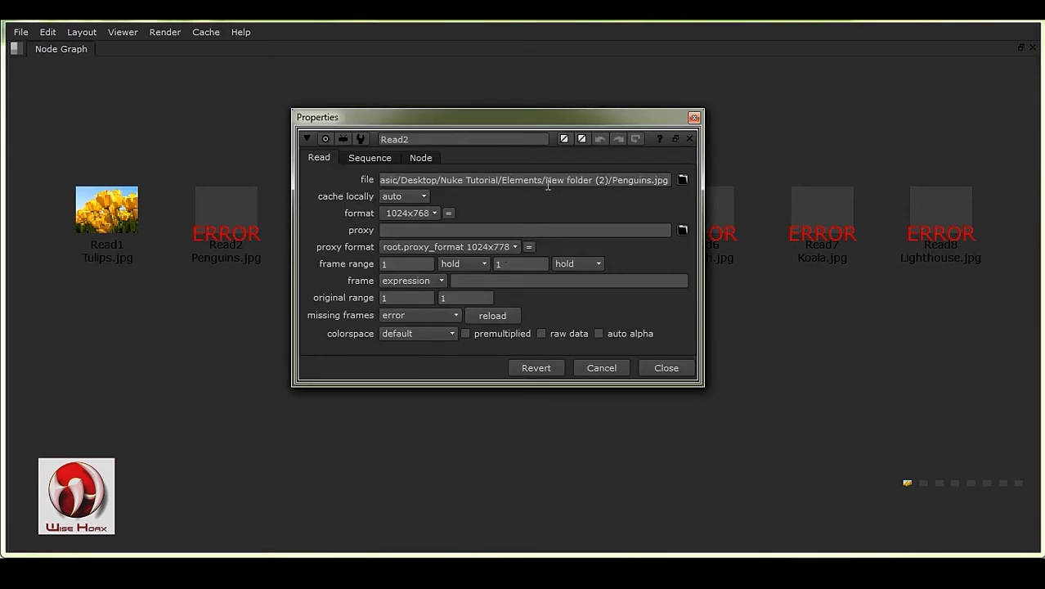
{"action": "left_click_drag", "start_coordinate": [549, 180], "coordinate": [74, 179]}
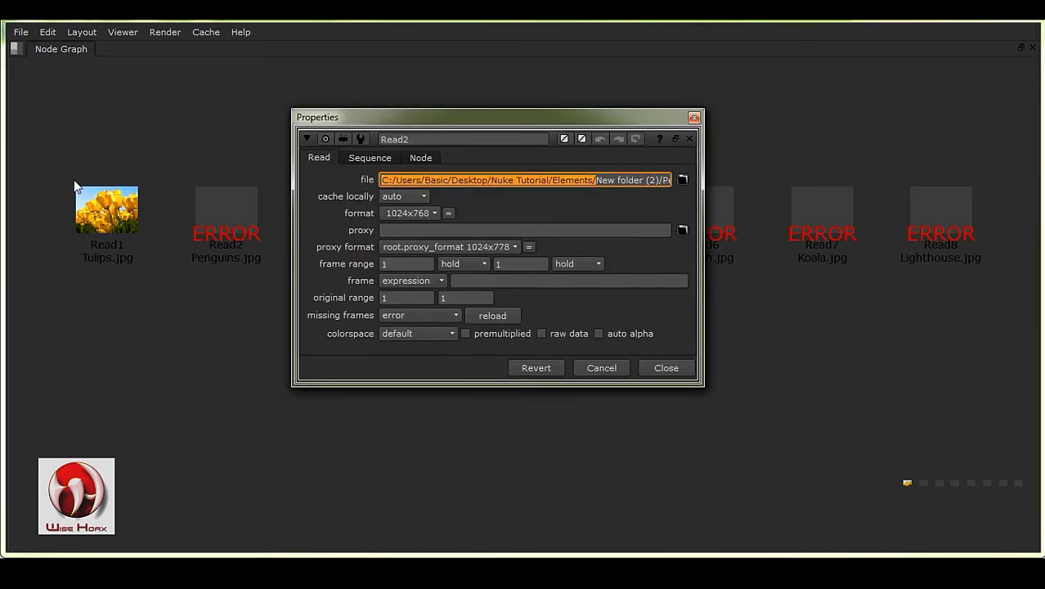
{"action": "right_click", "coordinate": [462, 179]}
{"action": "left_click", "coordinate": [506, 233]}
{"action": "left_click", "coordinate": [666, 367]}
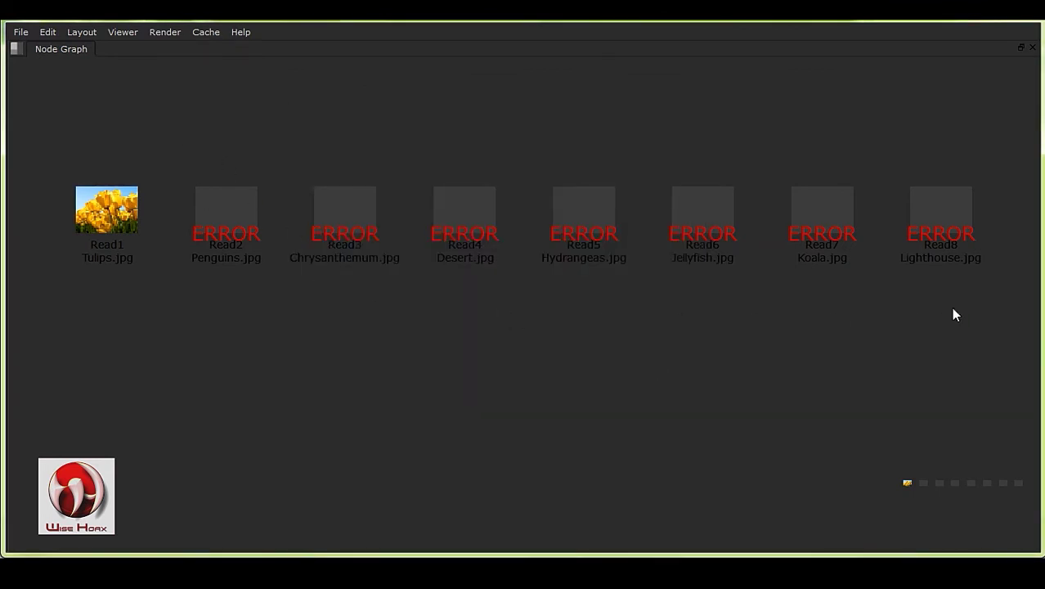
- Open the filename Search and Replace for Read and Write nodes and enlarge its dialog
{"action": "left_click", "coordinate": [48, 33]}
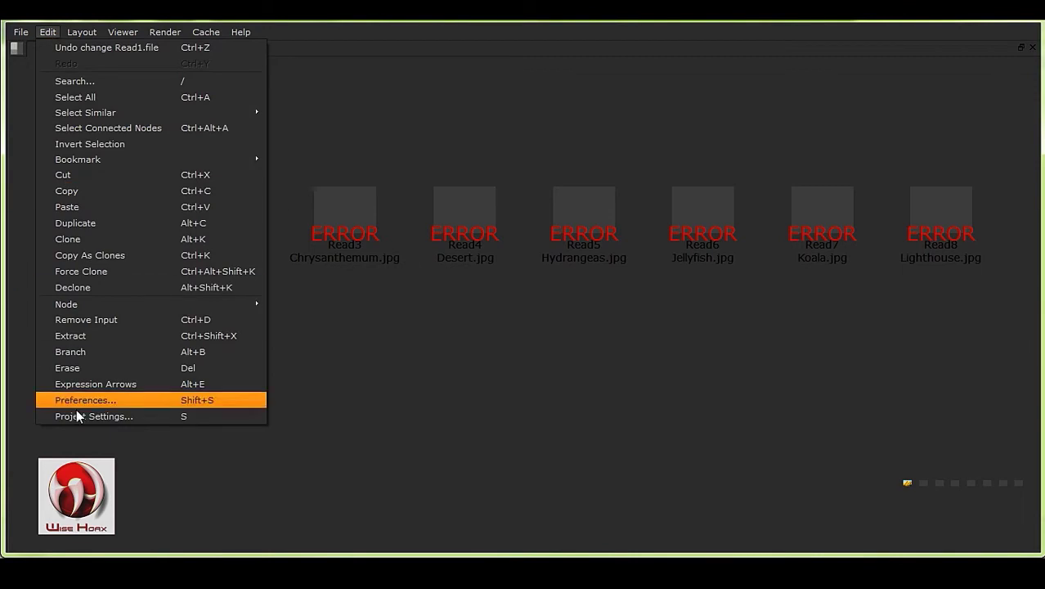
{"action": "mouse_move", "coordinate": [79, 309]}
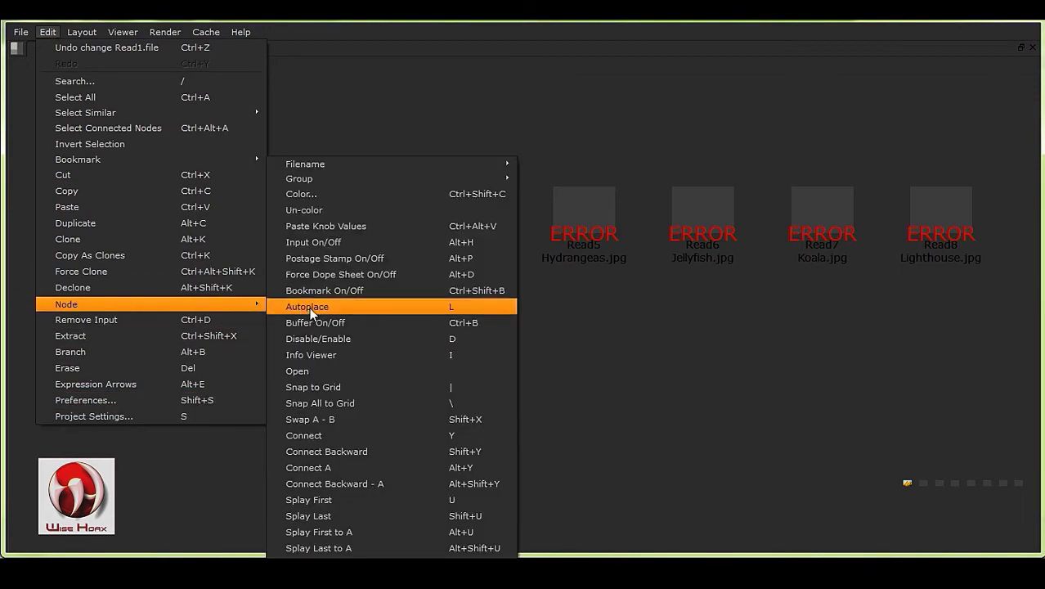
{"action": "mouse_move", "coordinate": [407, 166]}
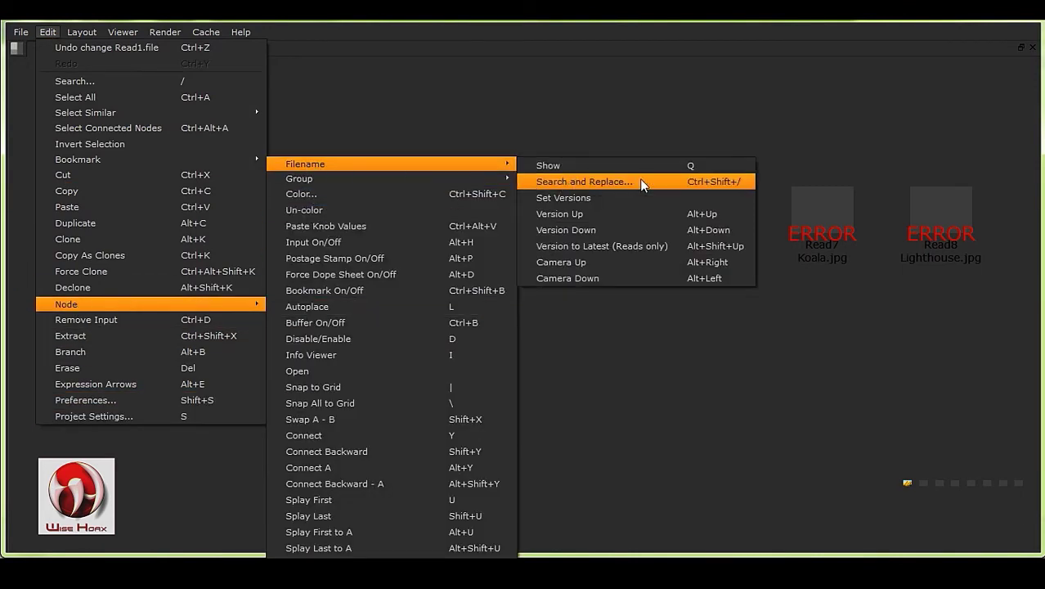
{"action": "left_click", "coordinate": [566, 181]}
{"action": "left_click_drag", "start_coordinate": [648, 128], "coordinate": [261, 109]}
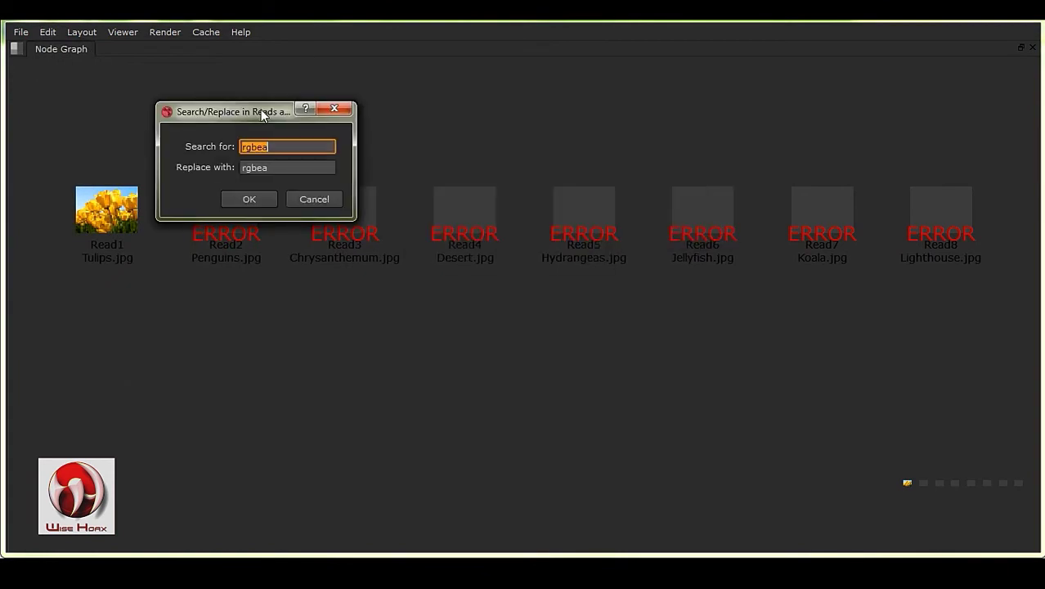
{"action": "left_click_drag", "start_coordinate": [354, 220], "coordinate": [763, 395]}
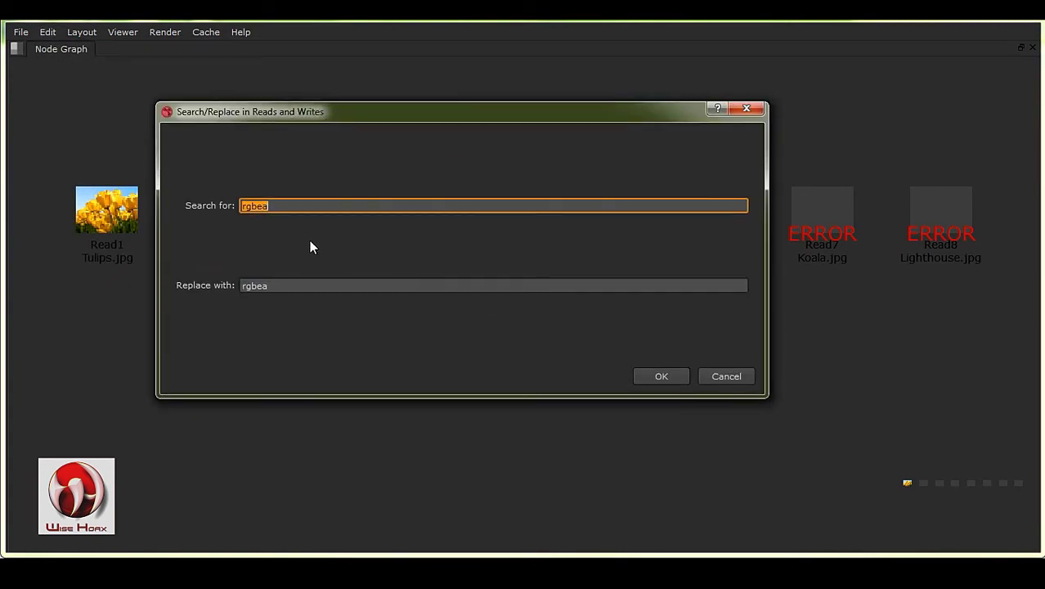
- Replace C:/Users/Basic/Desktop/Nuke Tutorial/Elements/ with an empty string in the nodes' file paths
{"action": "right_click", "coordinate": [282, 210]}
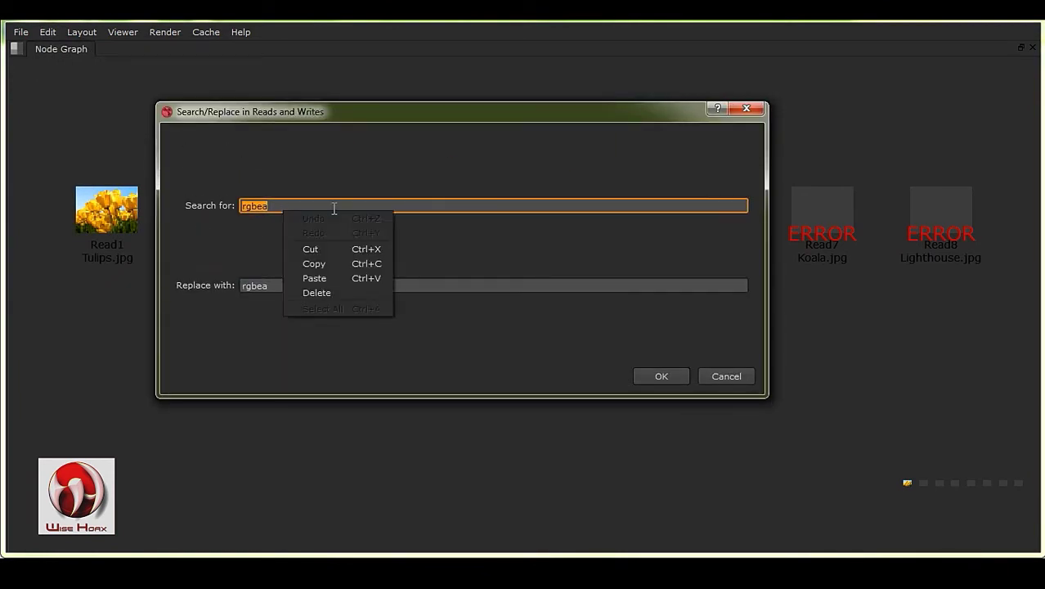
{"action": "left_click", "coordinate": [345, 276]}
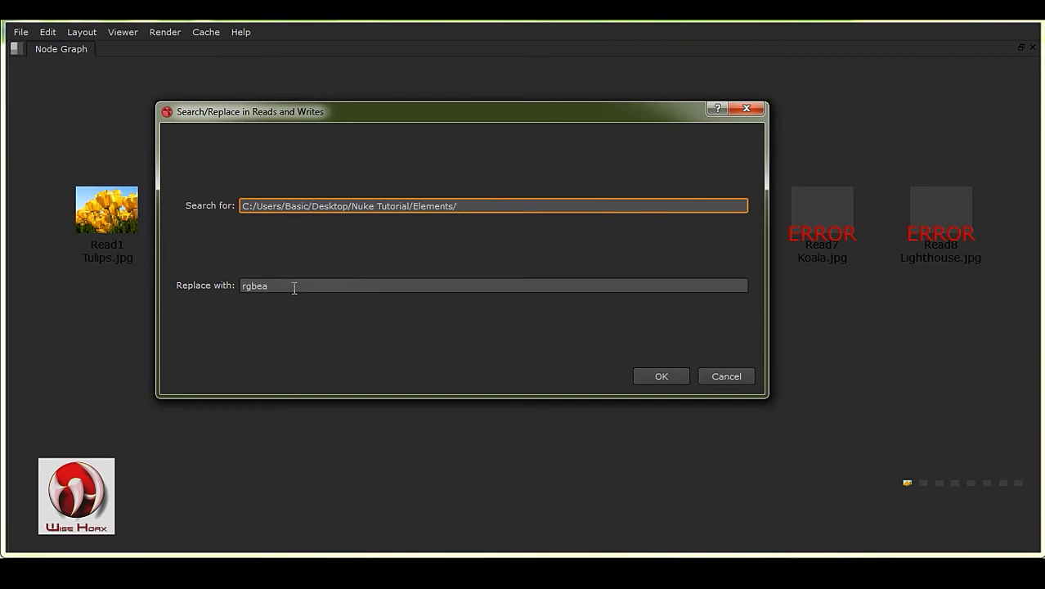
{"action": "key", "text": "Tab"}
{"action": "key", "text": "Delete"}
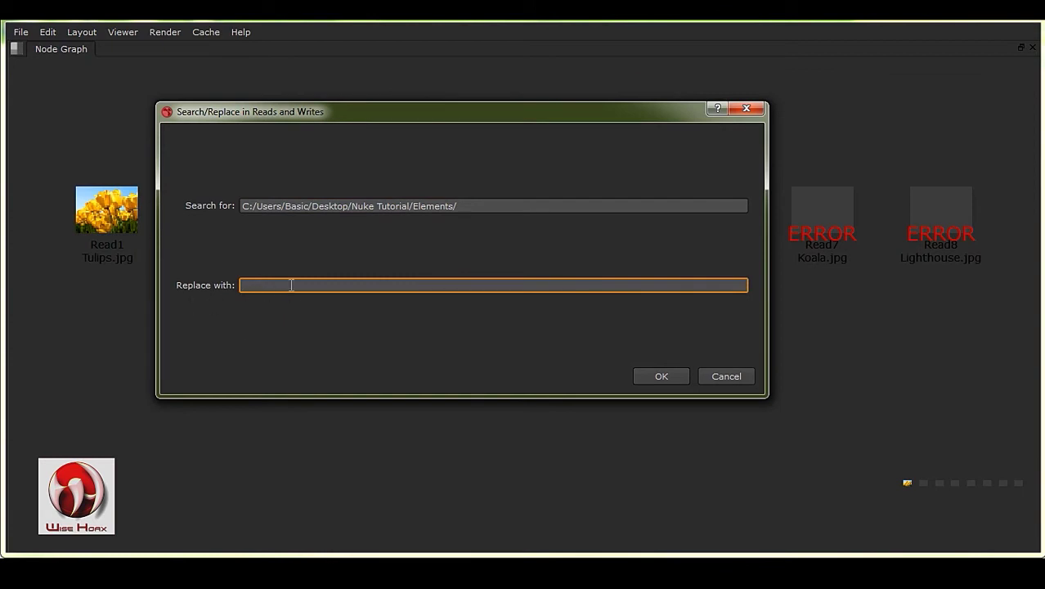
{"action": "left_click", "coordinate": [488, 206]}
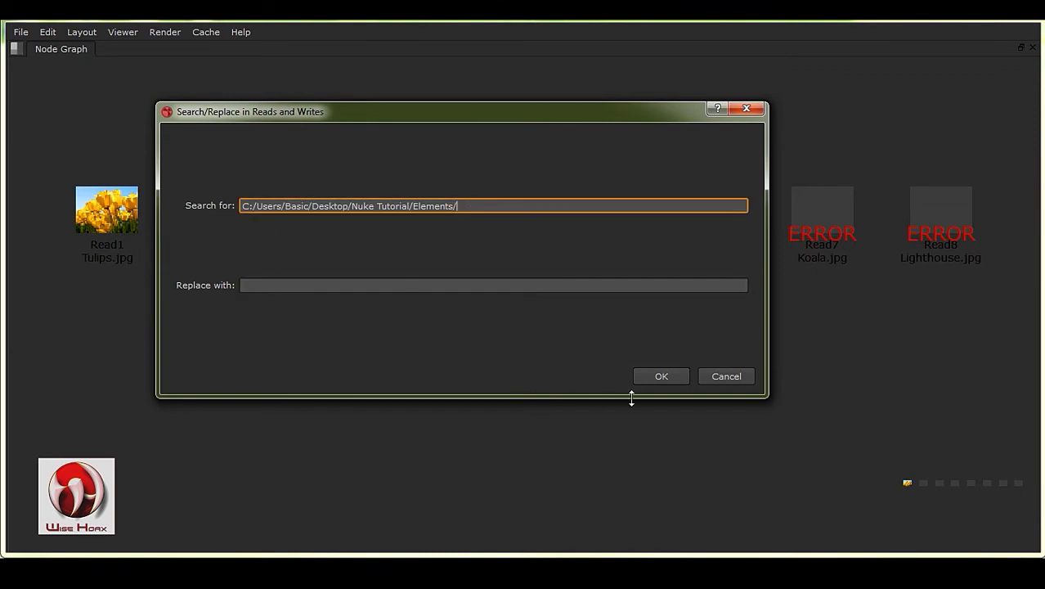
{"action": "left_click", "coordinate": [660, 377]}
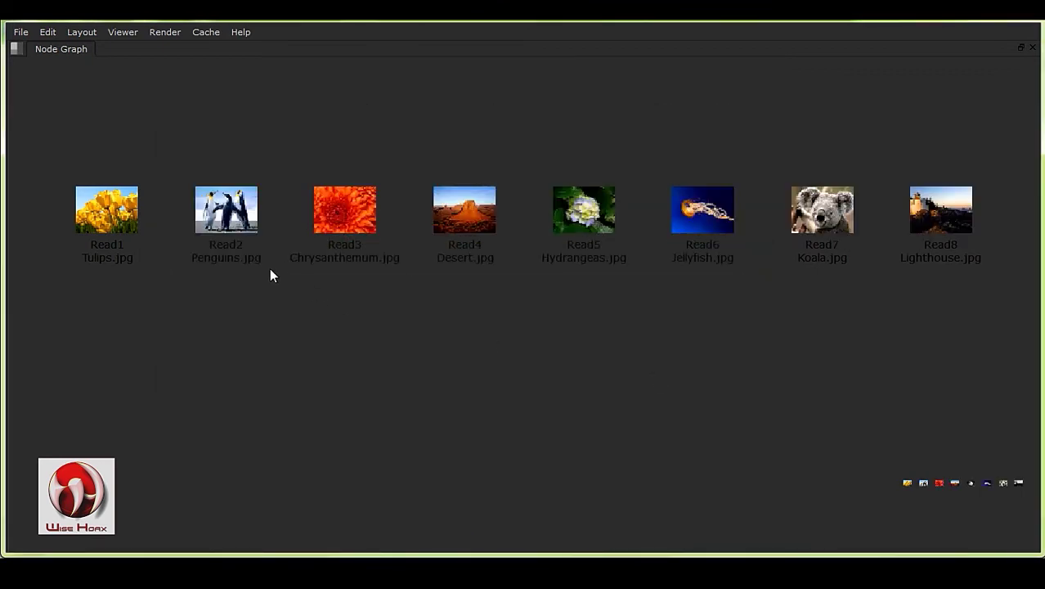
- Check the file path in Read4's properties and close them
{"action": "double_click", "coordinate": [444, 207]}
{"action": "left_click_drag", "start_coordinate": [287, 125], "coordinate": [482, 137]}
{"action": "left_click", "coordinate": [570, 379]}
- Close Nuke and save the changes to Nuke.nk
{"action": "left_click", "coordinate": [1034, 25]}
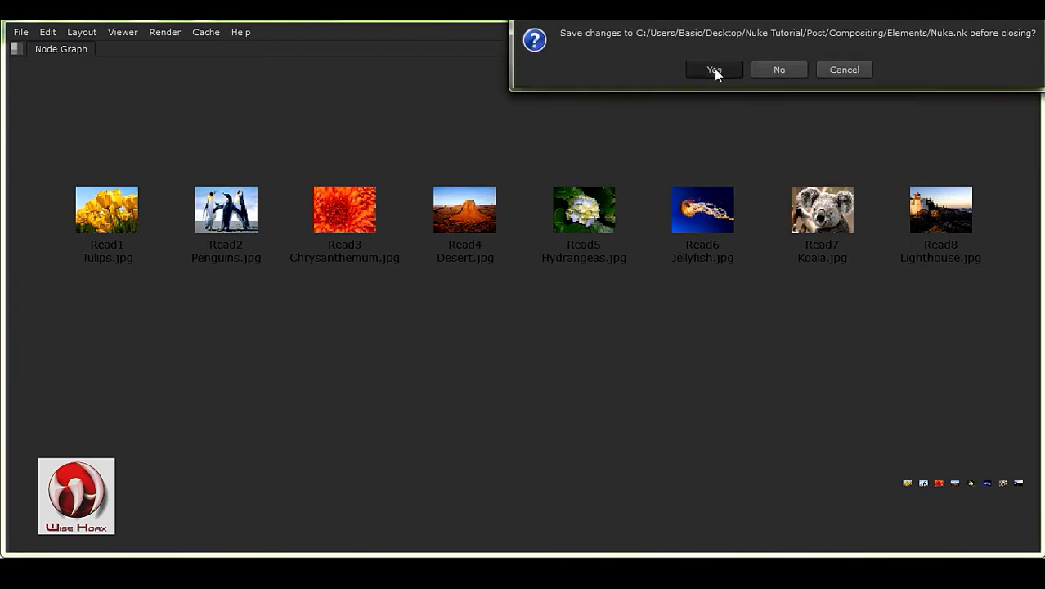
{"action": "left_click", "coordinate": [714, 70]}
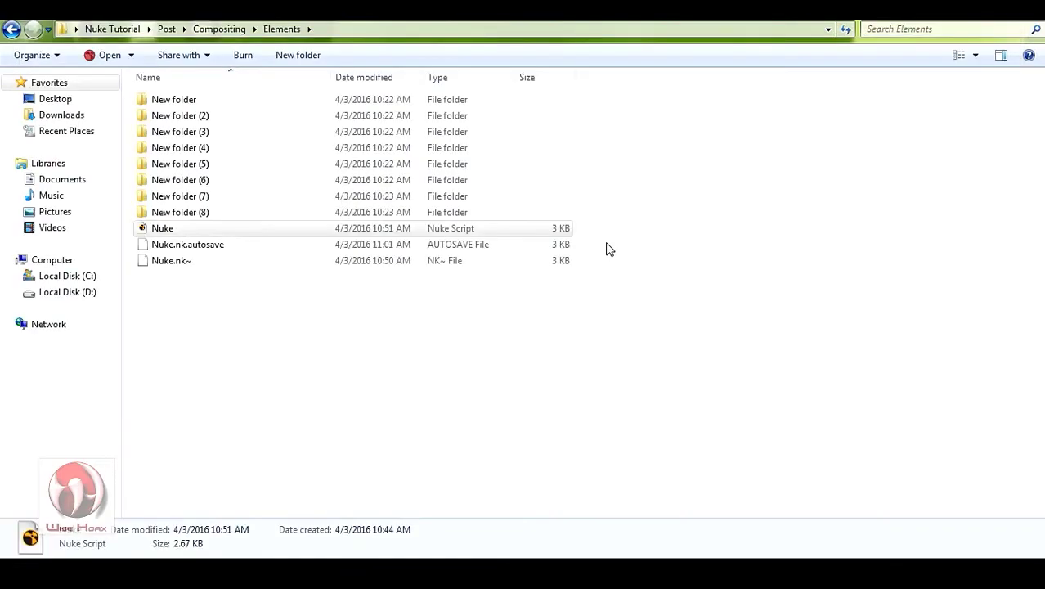
- Create a new folder inside the Compositing folder and move the Elements folder into it
{"action": "left_click", "coordinate": [12, 30]}
{"action": "left_click", "coordinate": [388, 101]}
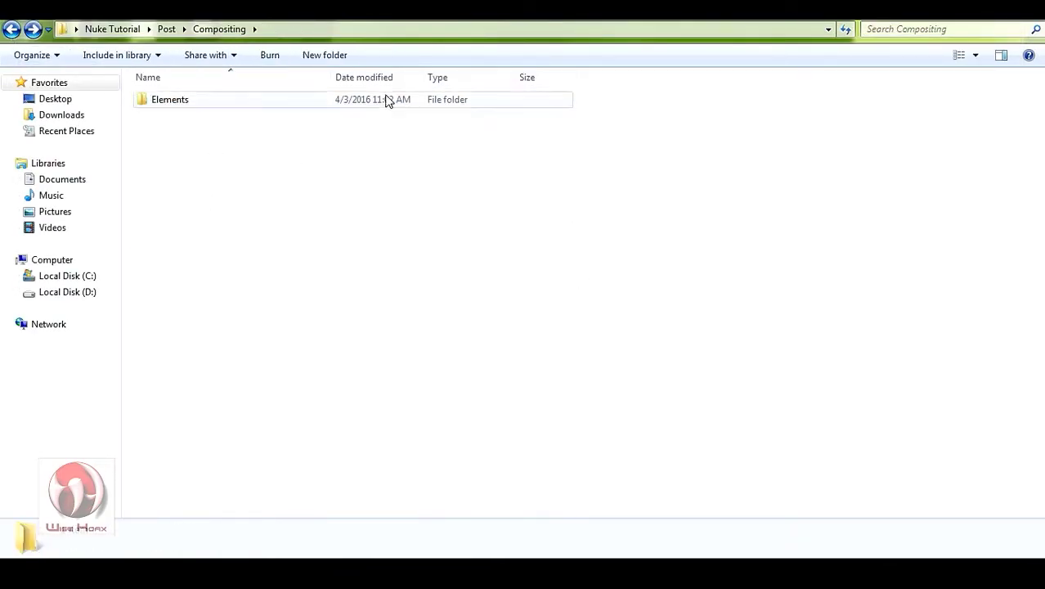
{"action": "left_click", "coordinate": [336, 55]}
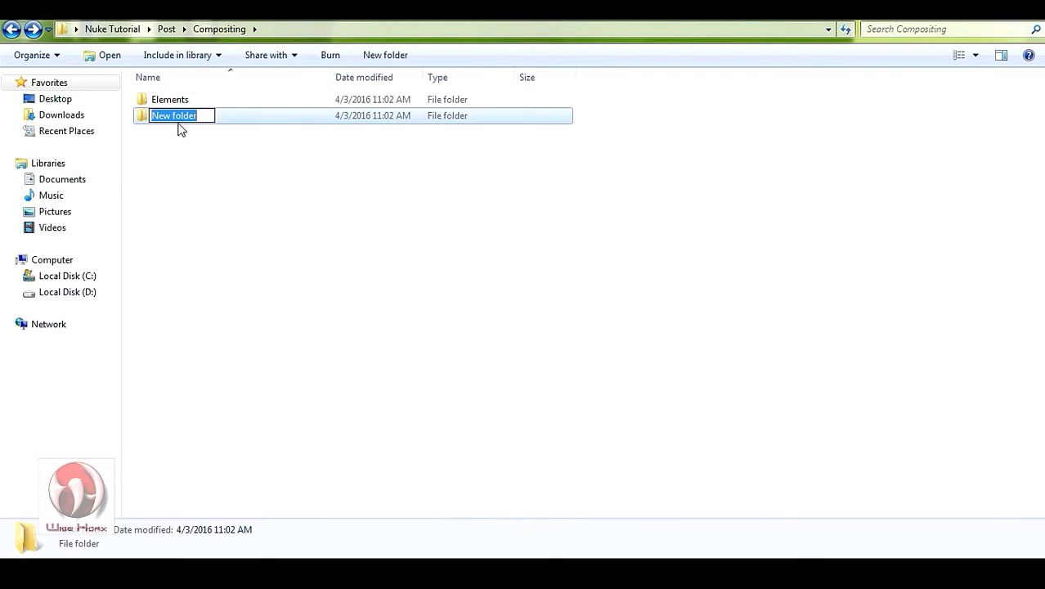
{"action": "left_click", "coordinate": [181, 101]}
{"action": "left_click_drag", "start_coordinate": [178, 105], "coordinate": [180, 120]}
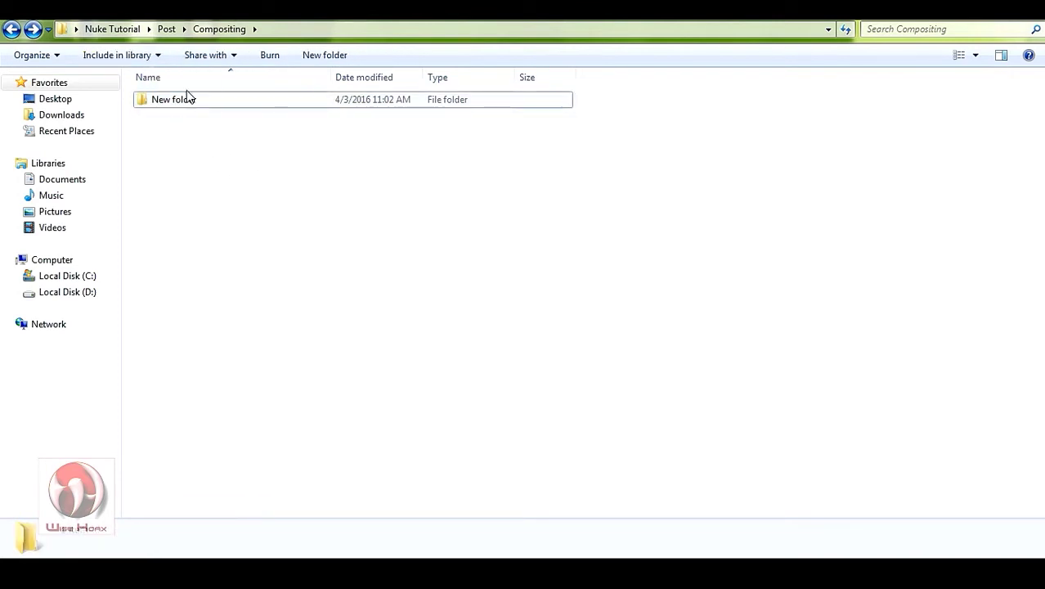
- Open the Nuke script from New folder/Elements and show its Read nodes in a full-size Node Graph
{"action": "double_click", "coordinate": [185, 100]}
{"action": "double_click", "coordinate": [182, 100]}
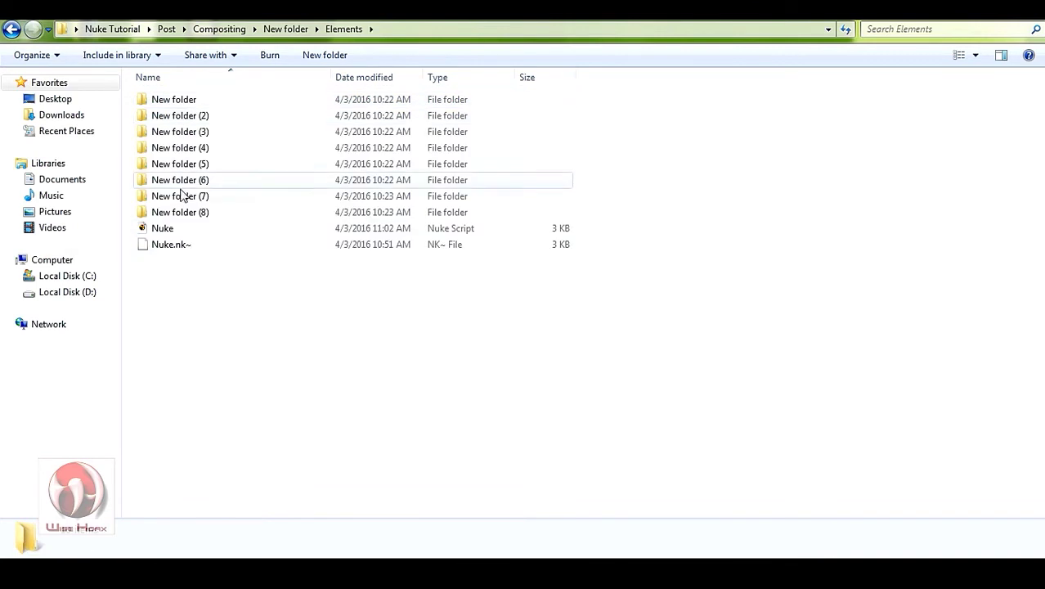
{"action": "double_click", "coordinate": [163, 228]}
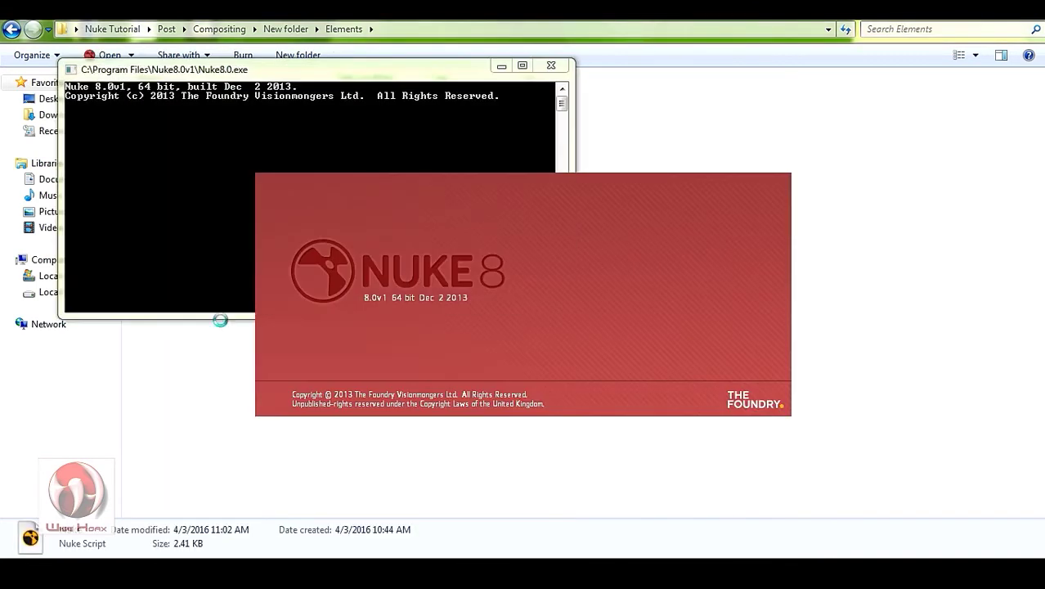
{"action": "key", "text": "space"}
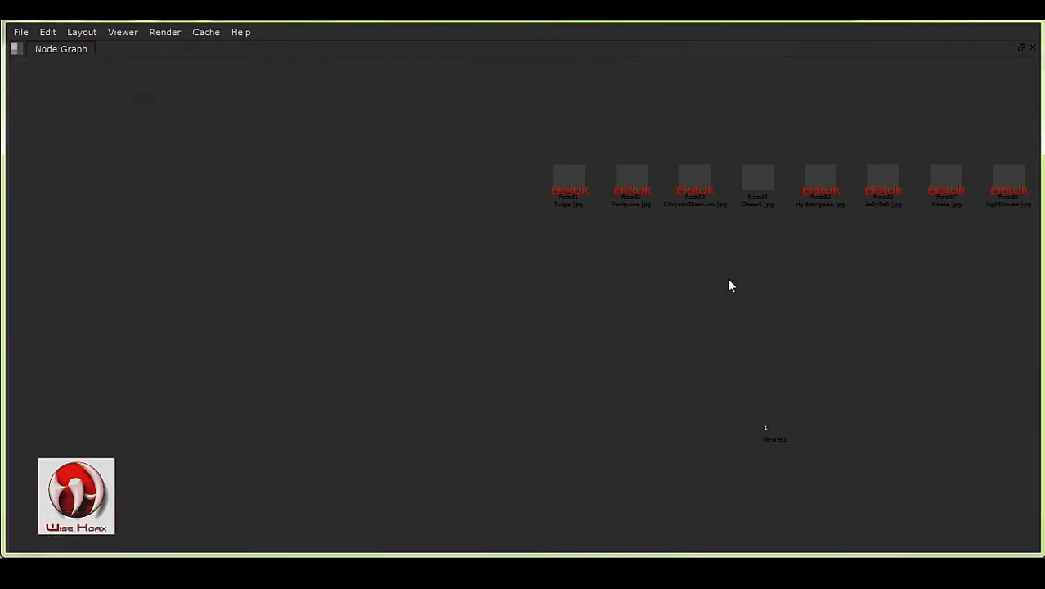
{"action": "middle_click_drag", "start_coordinate": [679, 311], "coordinate": [462, 408]}
{"action": "scroll", "coordinate": [501, 361], "scroll_direction": "up", "scroll_amount": 4}
{"action": "middle_click_drag", "start_coordinate": [559, 370], "coordinate": [498, 375]}
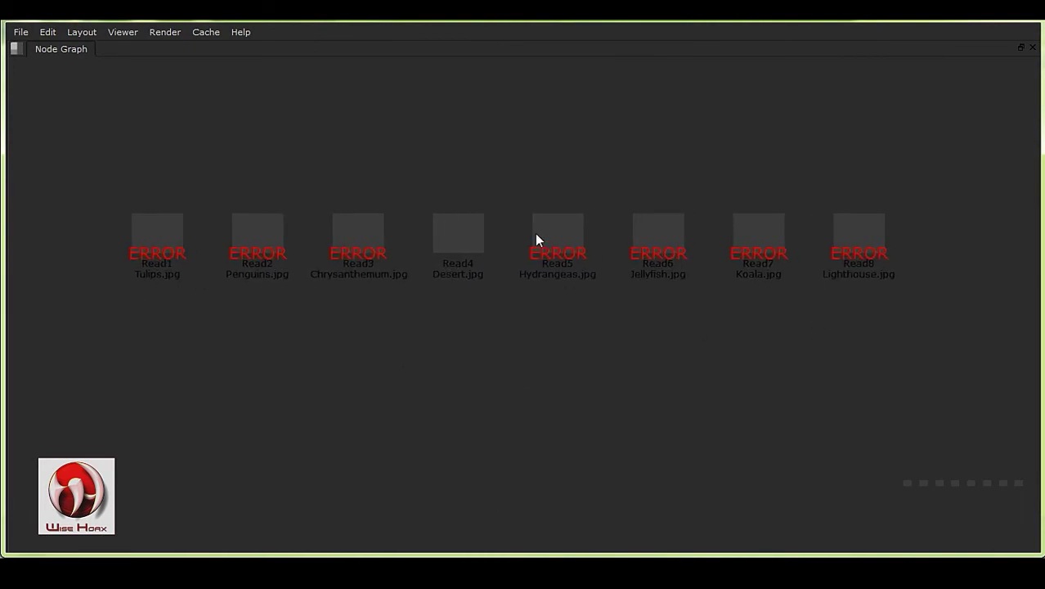
- Check the file path in Read4's properties and close the properties window
{"action": "double_click", "coordinate": [479, 243]}
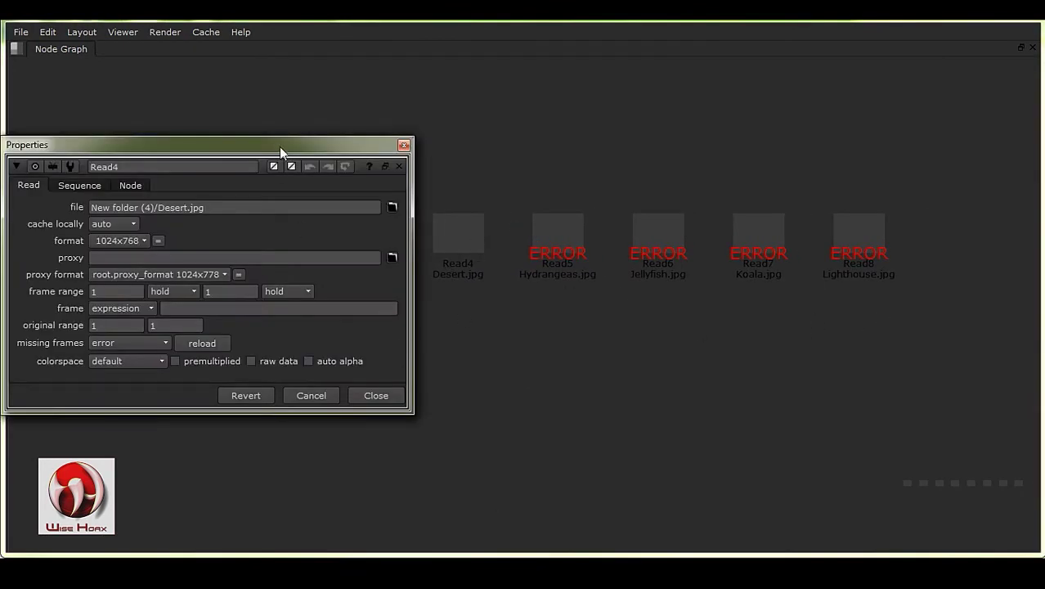
{"action": "left_click_drag", "start_coordinate": [277, 151], "coordinate": [571, 152]}
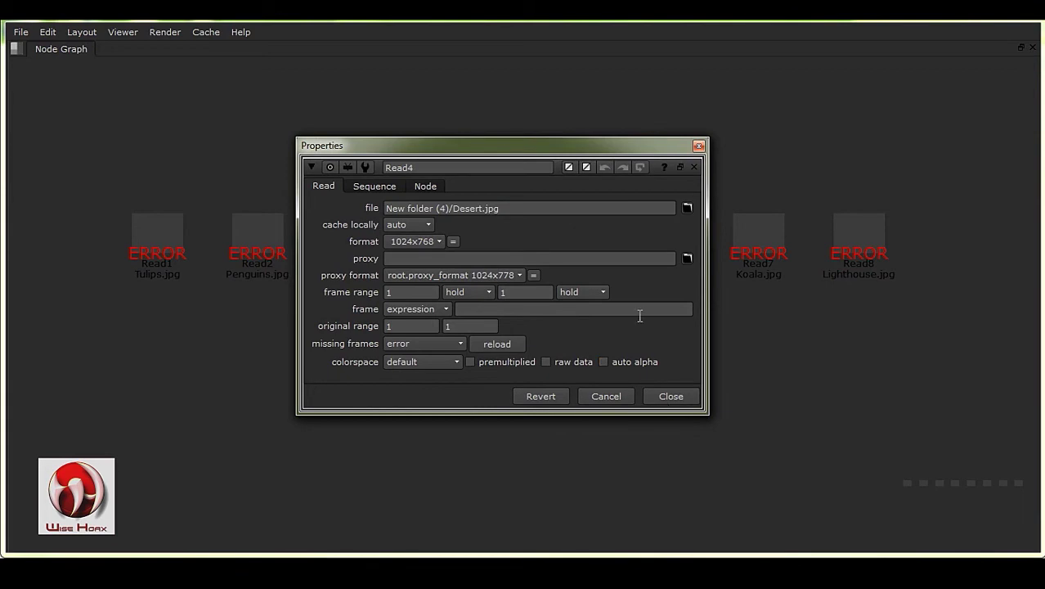
{"action": "left_click", "coordinate": [668, 394]}
- Open the project settings and copy the folder path C:/Users/Basic/Desktop/Nuke Tutorial/Post/Compositing/New folder/Elements/ from the script's name
{"action": "left_click", "coordinate": [46, 31]}
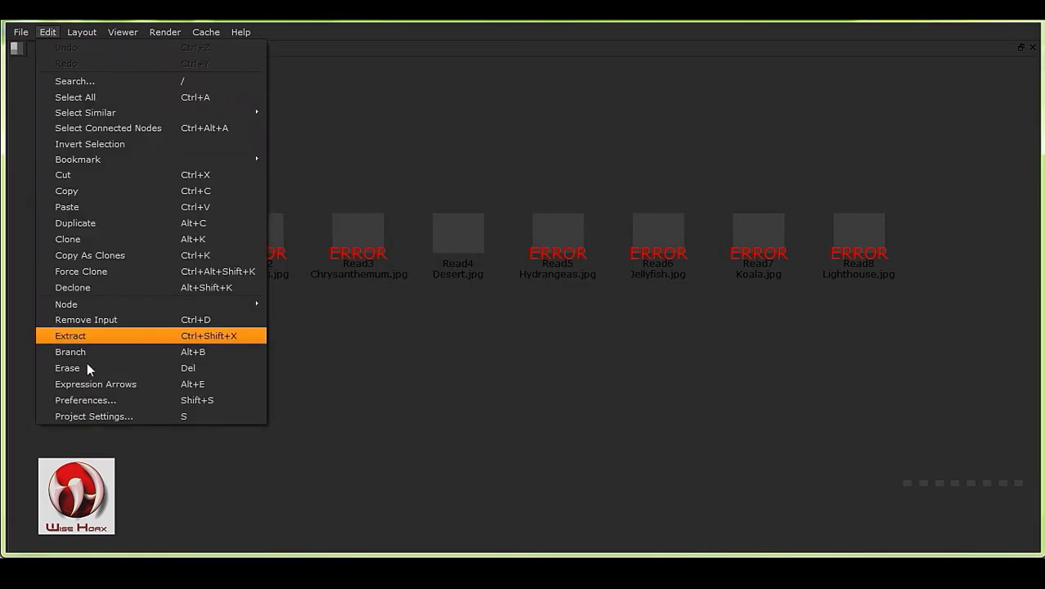
{"action": "left_click", "coordinate": [85, 414]}
{"action": "double_click", "coordinate": [474, 100]}
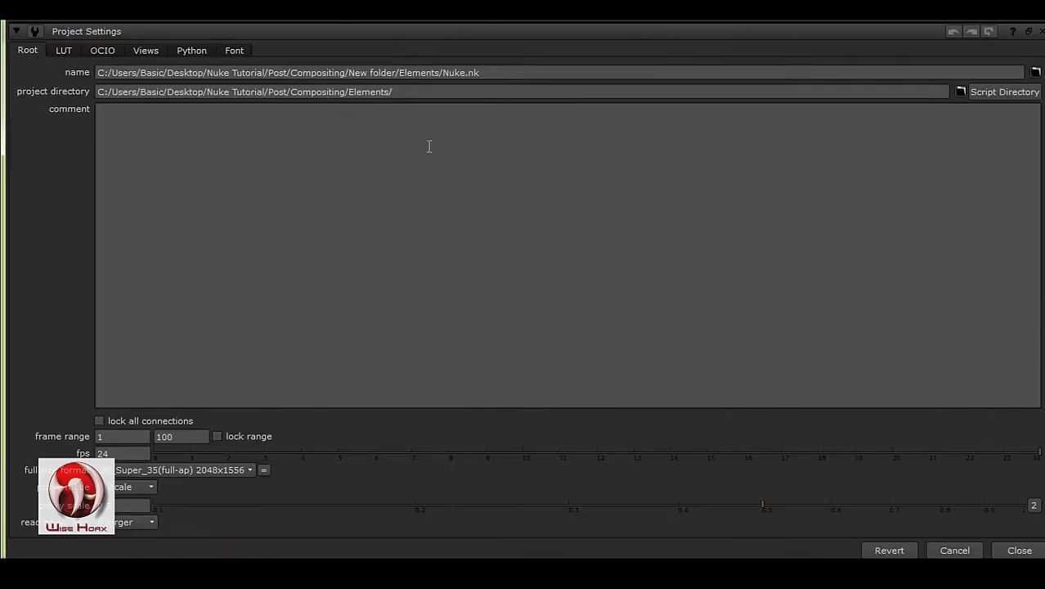
{"action": "left_click_drag", "start_coordinate": [431, 97], "coordinate": [2, 124]}
{"action": "left_click", "coordinate": [440, 97]}
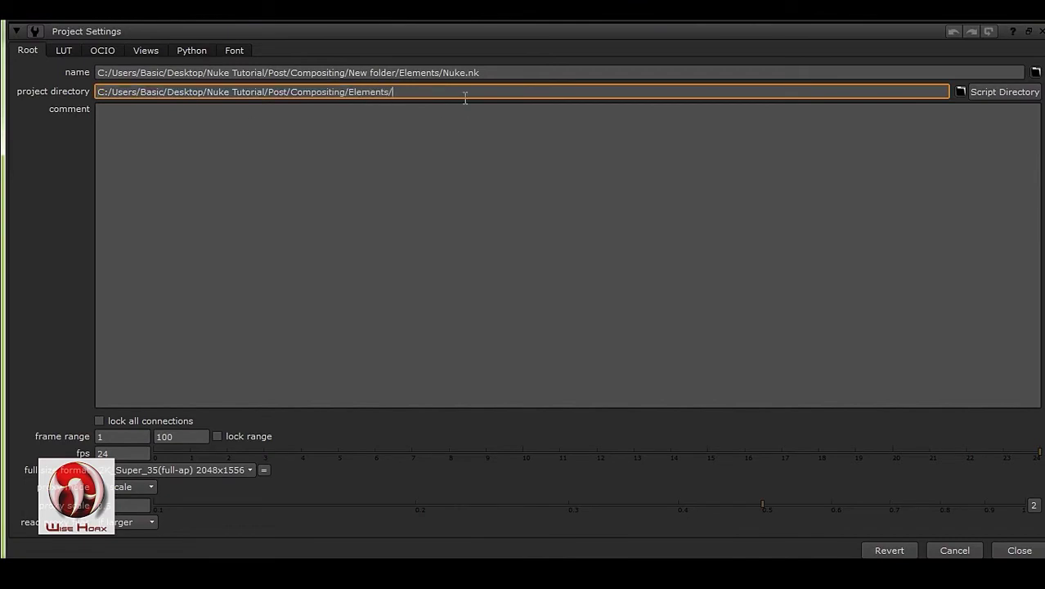
{"action": "left_click_drag", "start_coordinate": [419, 92], "coordinate": [4, 145]}
{"action": "left_click", "coordinate": [442, 73]}
{"action": "left_click_drag", "start_coordinate": [442, 73], "coordinate": [2, 104]}
{"action": "key", "text": "ctrl+c"}
- Replace the project directory with the copied New folder/Elements/ path and close the project settings
{"action": "right_click", "coordinate": [421, 97]}
{"action": "left_click", "coordinate": [481, 124]}
{"action": "left_click", "coordinate": [436, 94]}
{"action": "left_click_drag", "start_coordinate": [452, 93], "coordinate": [3, 113]}
{"action": "right_click", "coordinate": [407, 93]}
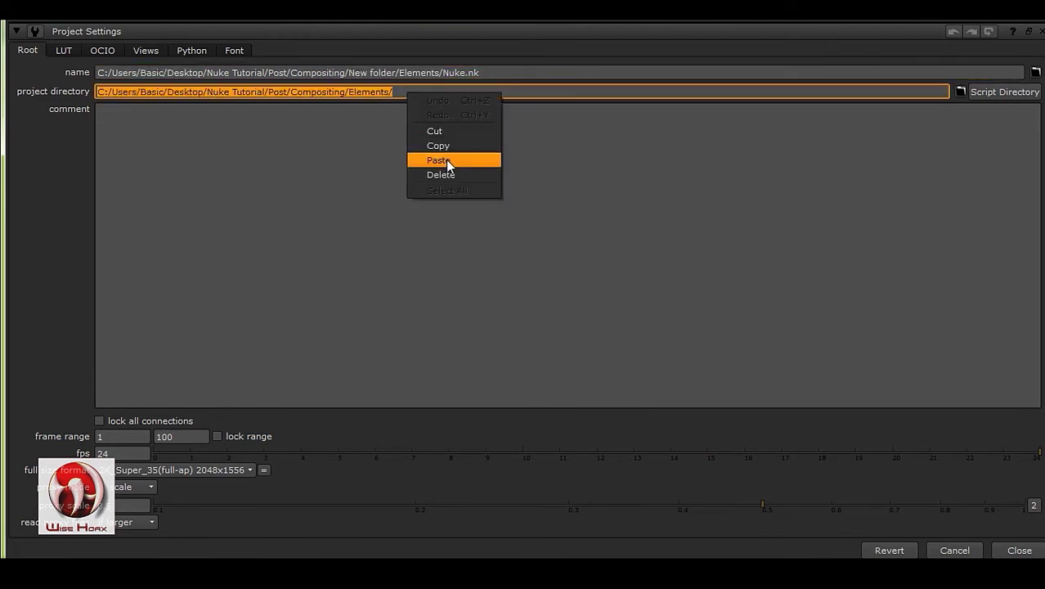
{"action": "left_click", "coordinate": [446, 160]}
{"action": "left_click", "coordinate": [1017, 550]}
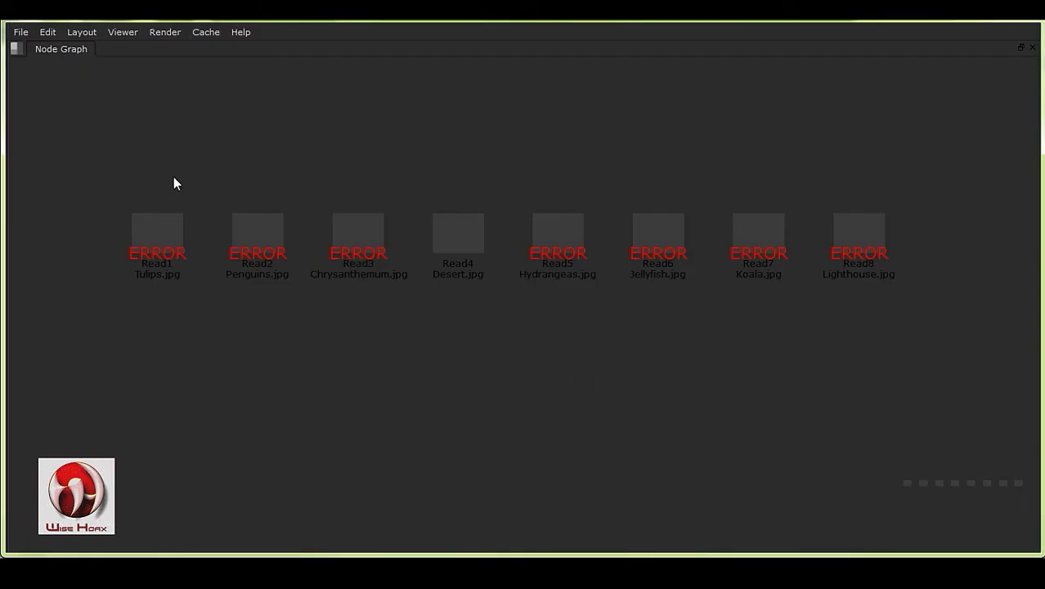
- Close Nuke with the changes to Nuke.nk saved and reopen the script from the Elements folder
{"action": "left_click", "coordinate": [1019, 25]}
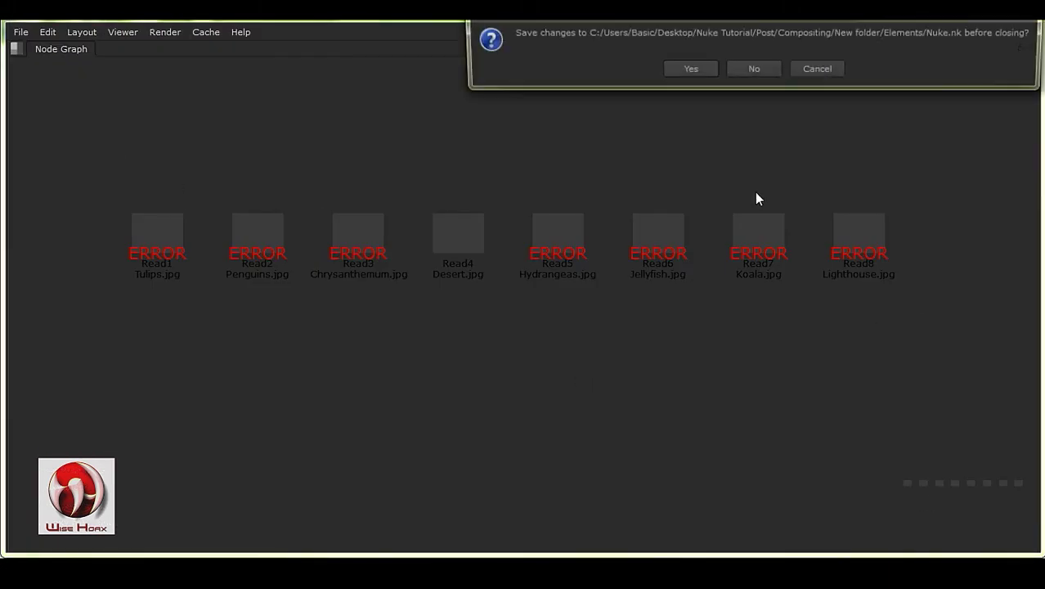
{"action": "key", "text": "Return"}
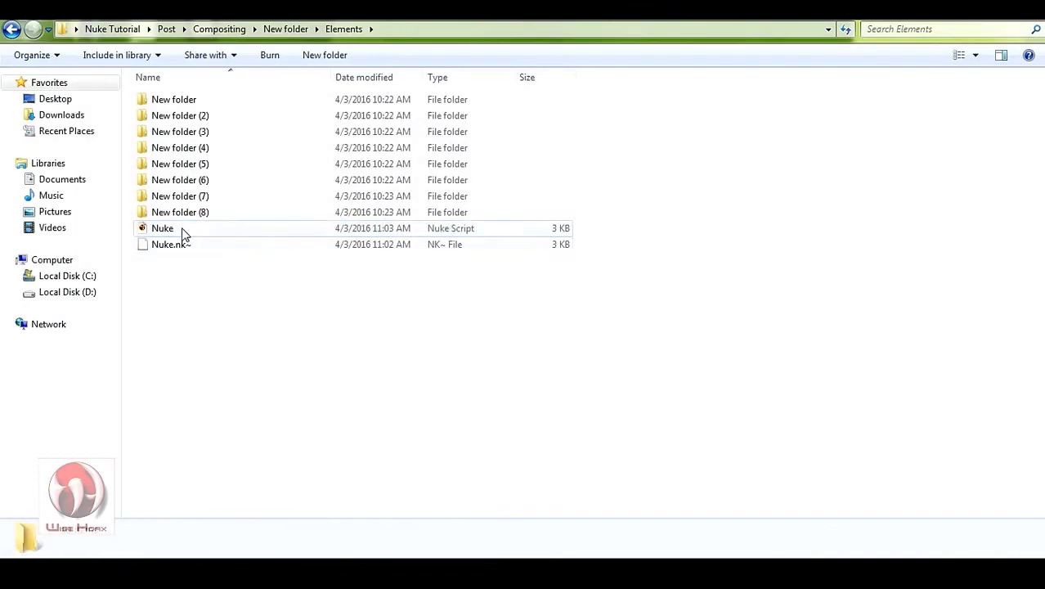
{"action": "double_click", "coordinate": [181, 227]}
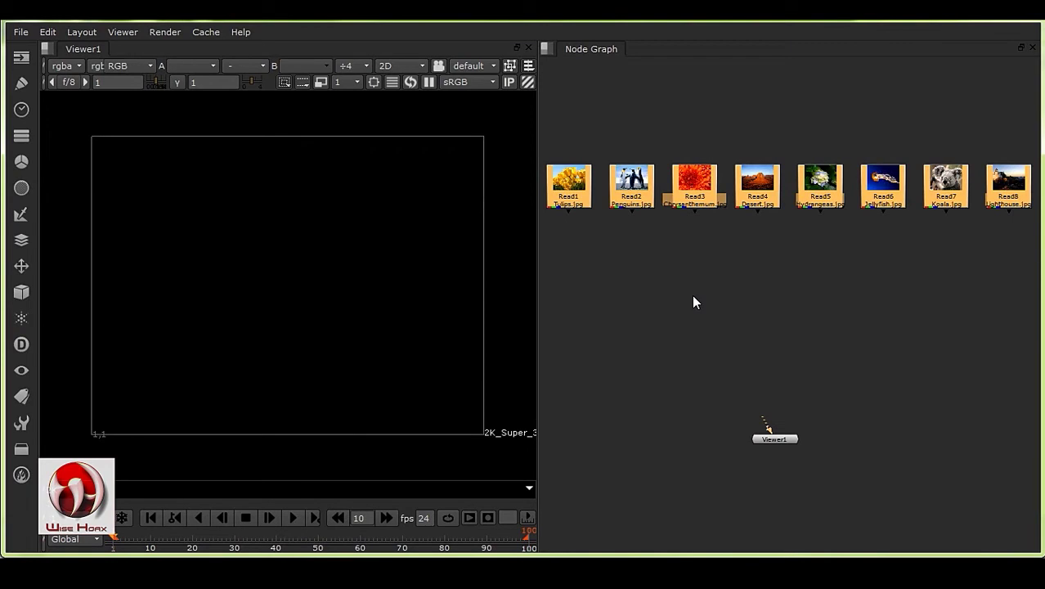
- Maximise the Node Graph and examine the thumbnails of the eight Read nodes
{"action": "key", "text": "space"}
{"action": "middle_click_drag", "start_coordinate": [692, 360], "coordinate": [508, 373]}
{"action": "scroll", "coordinate": [509, 374], "scroll_direction": "up", "scroll_amount": 3}
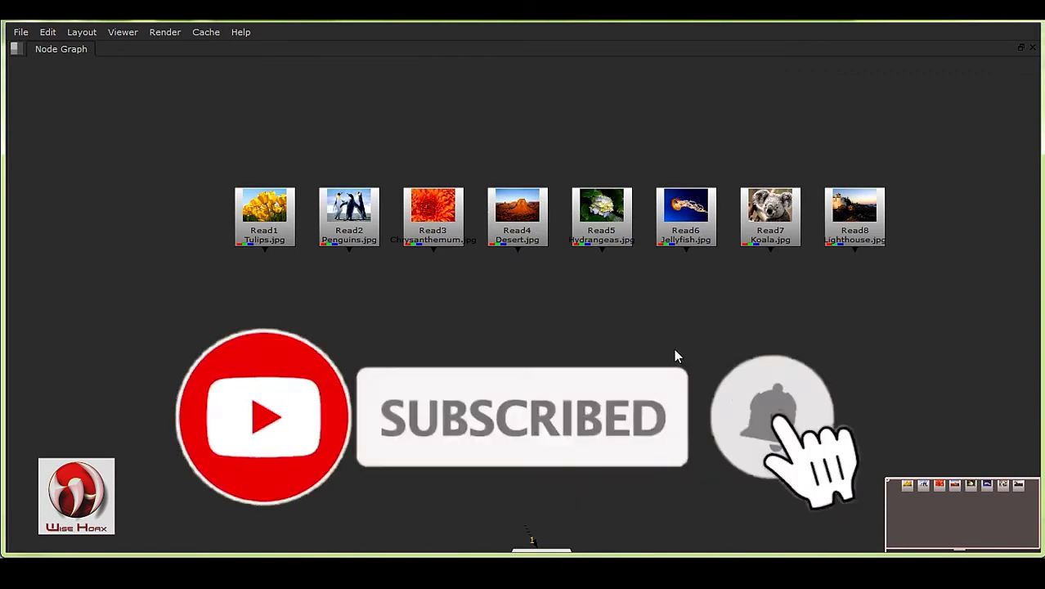
{"action": "middle_click_drag", "start_coordinate": [664, 359], "coordinate": [654, 350]}
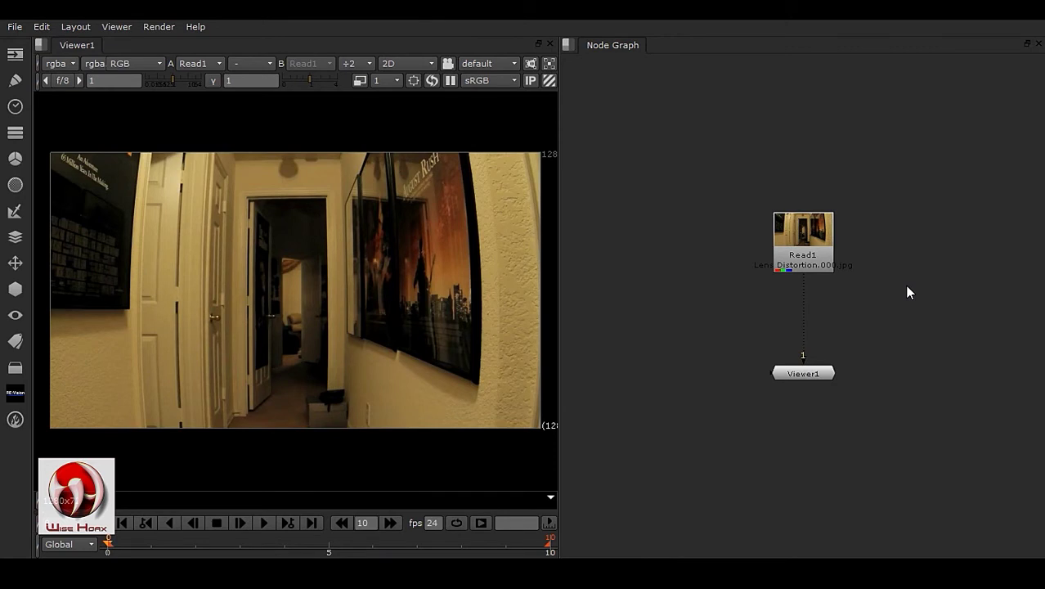
- Scrub the Lens Distortion image sequence to frame 2 to review the hallway footage
{"action": "left_click", "coordinate": [466, 545]}
{"action": "left_click_drag", "start_coordinate": [463, 543], "coordinate": [195, 543]}
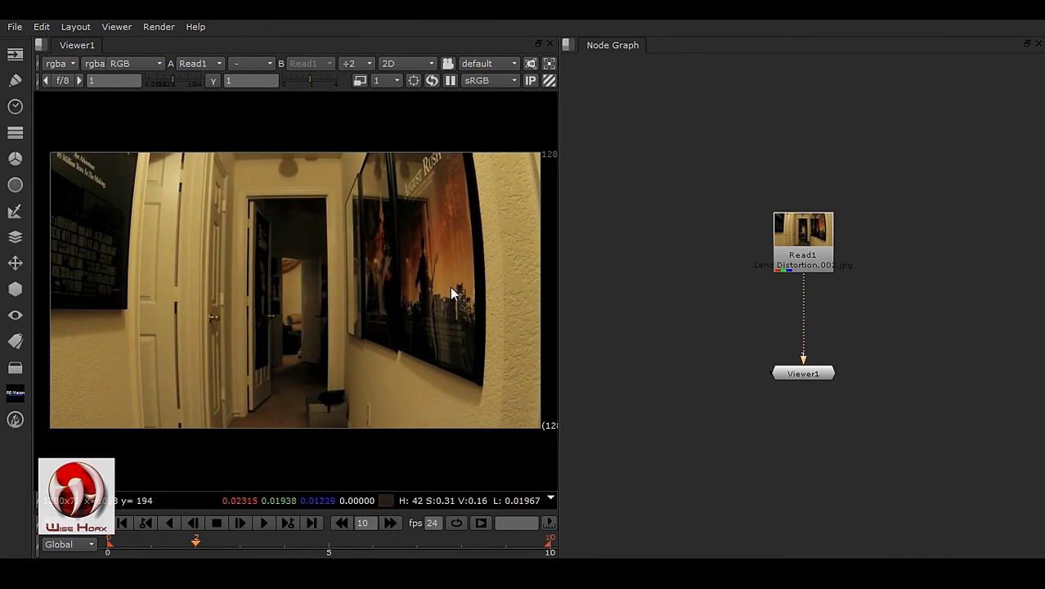
- Move the Read1 node up slightly and insert a LensDistortion node between it and the Viewer
{"action": "left_click_drag", "start_coordinate": [811, 258], "coordinate": [811, 241]}
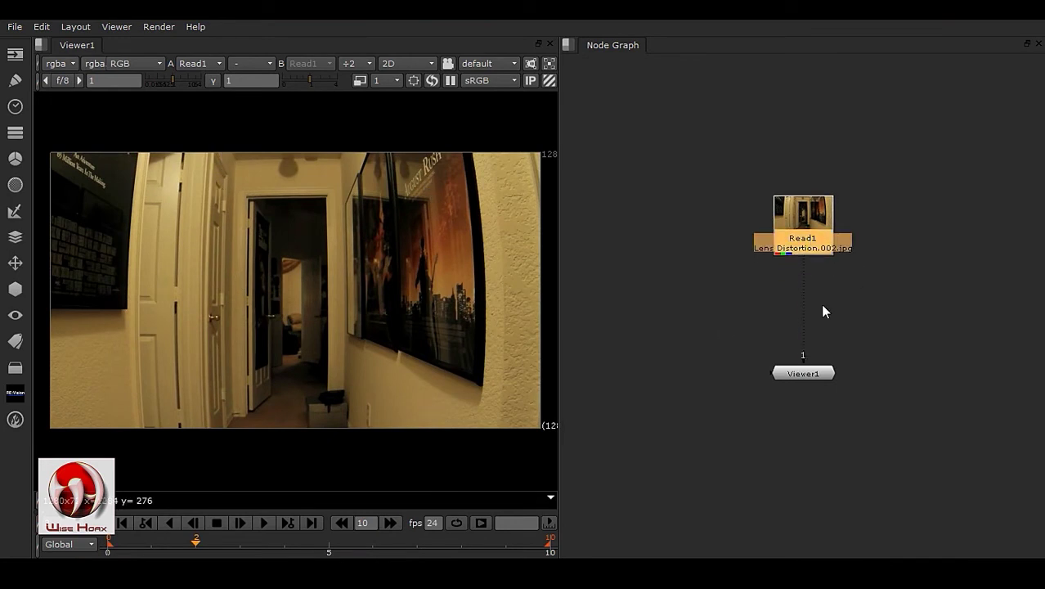
{"action": "key", "text": "Tab"}
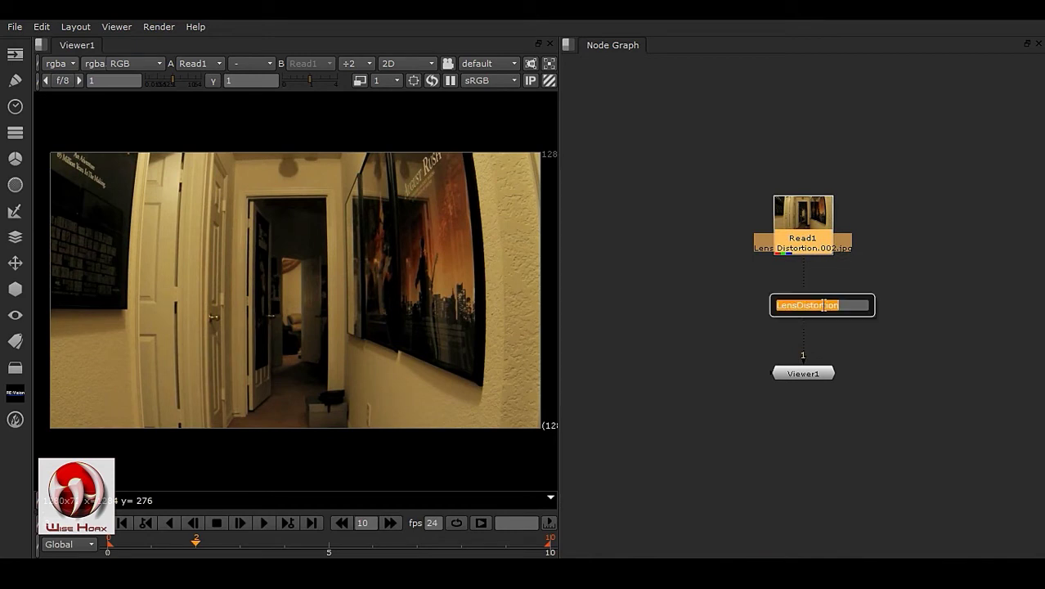
{"action": "type", "text": "le"}
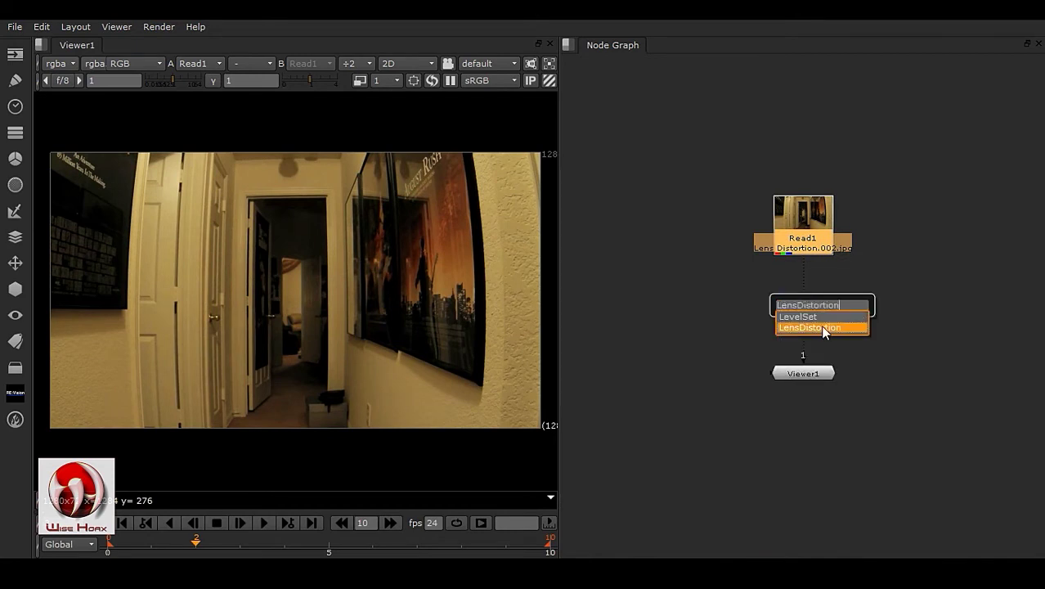
{"action": "left_click", "coordinate": [821, 327]}
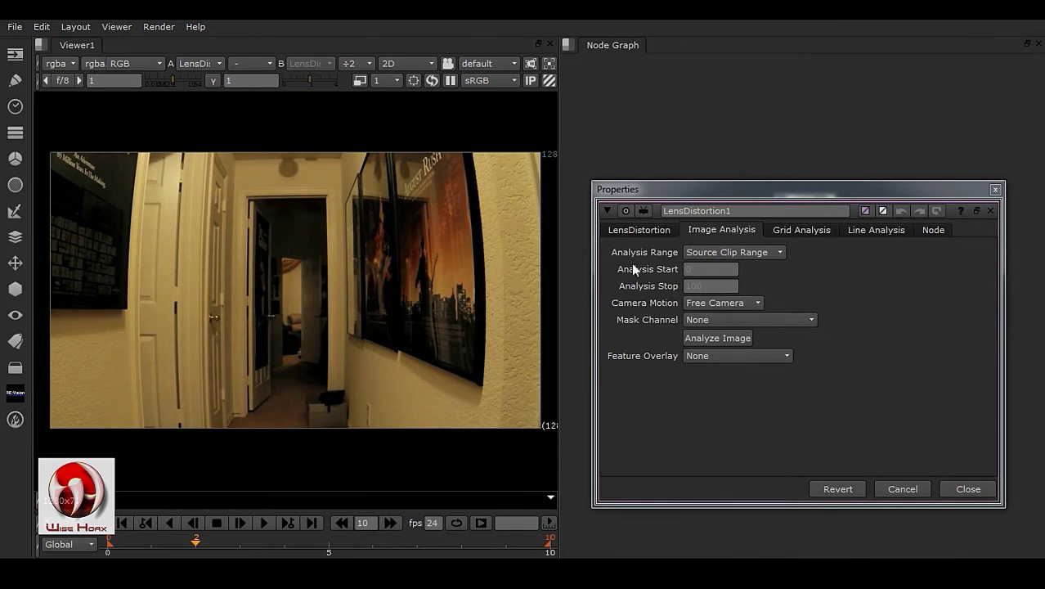
- Run the LensDistortion node's image analysis over the source clip range and check the undistorted result in the viewer
{"action": "left_click", "coordinate": [631, 229]}
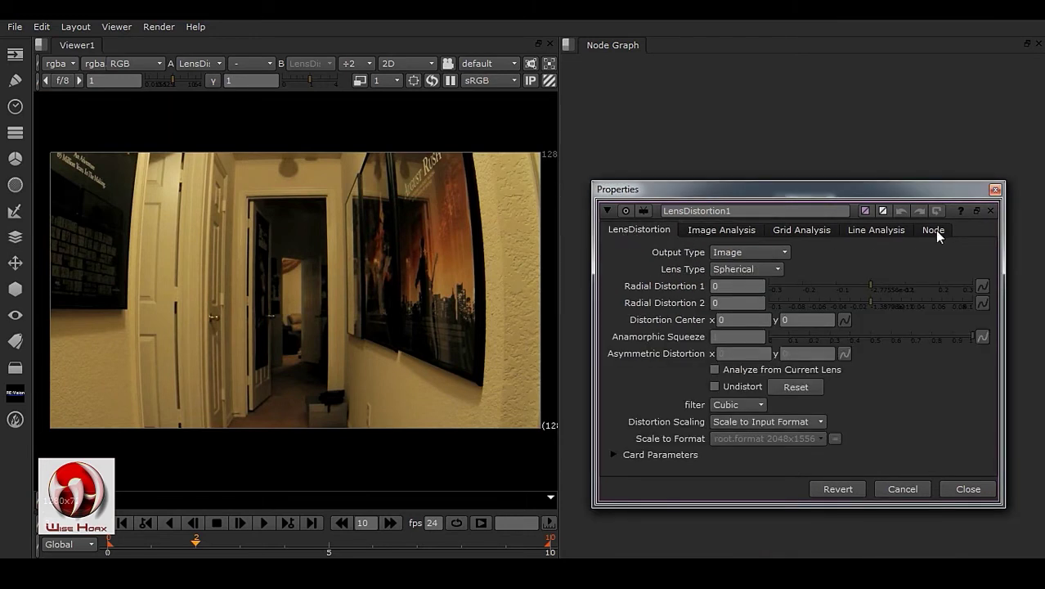
{"action": "left_click", "coordinate": [712, 229]}
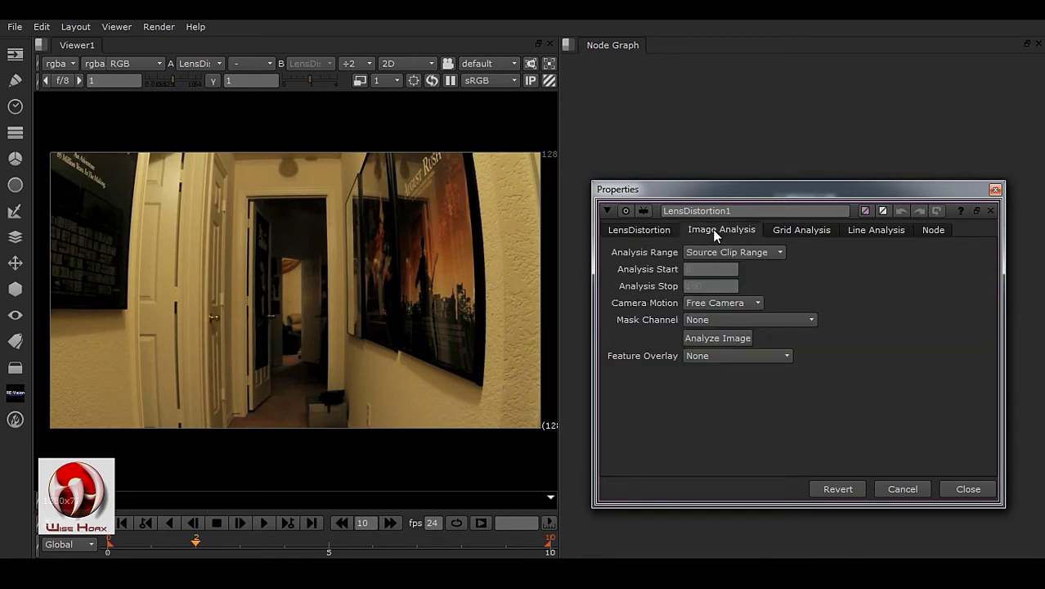
{"action": "left_click", "coordinate": [711, 337]}
{"action": "left_click", "coordinate": [713, 338]}
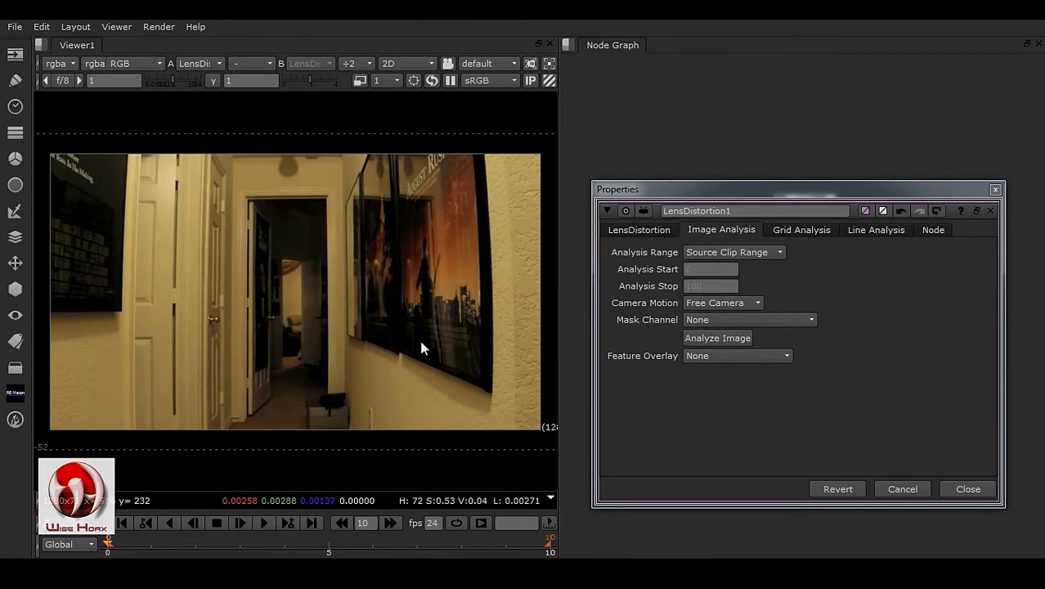
{"action": "scroll", "coordinate": [420, 337], "scroll_direction": "down", "scroll_amount": 1}
{"action": "middle_click_drag", "start_coordinate": [408, 356], "coordinate": [388, 353]}
{"action": "middle_click_drag", "start_coordinate": [285, 332], "coordinate": [267, 332]}
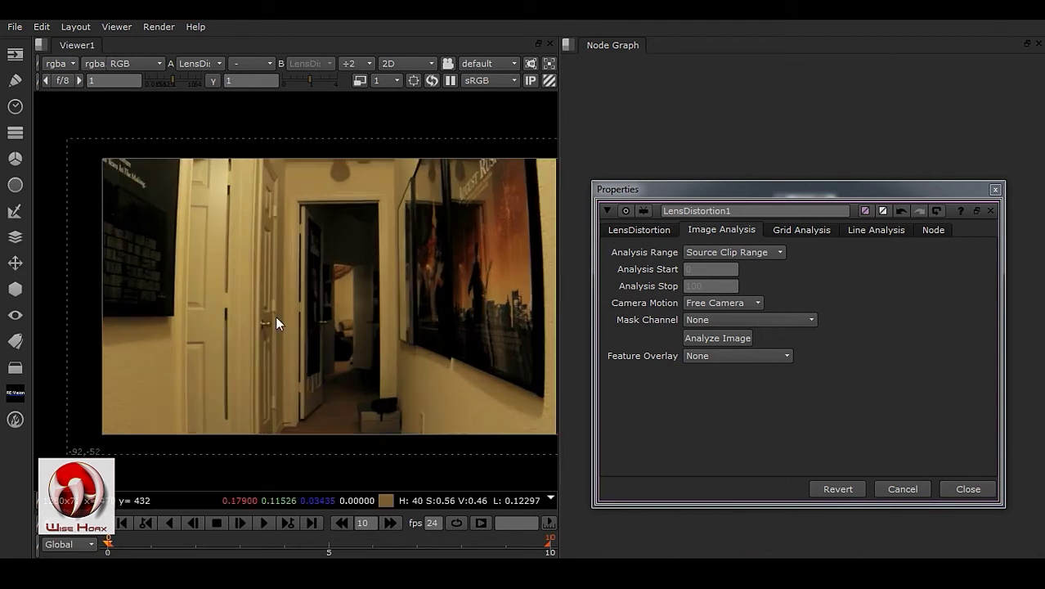
- Set the LensDistortion node's Radial Distortion 1 to -0.145 and Radial Distortion 2 to -0.013
{"action": "left_click", "coordinate": [659, 231]}
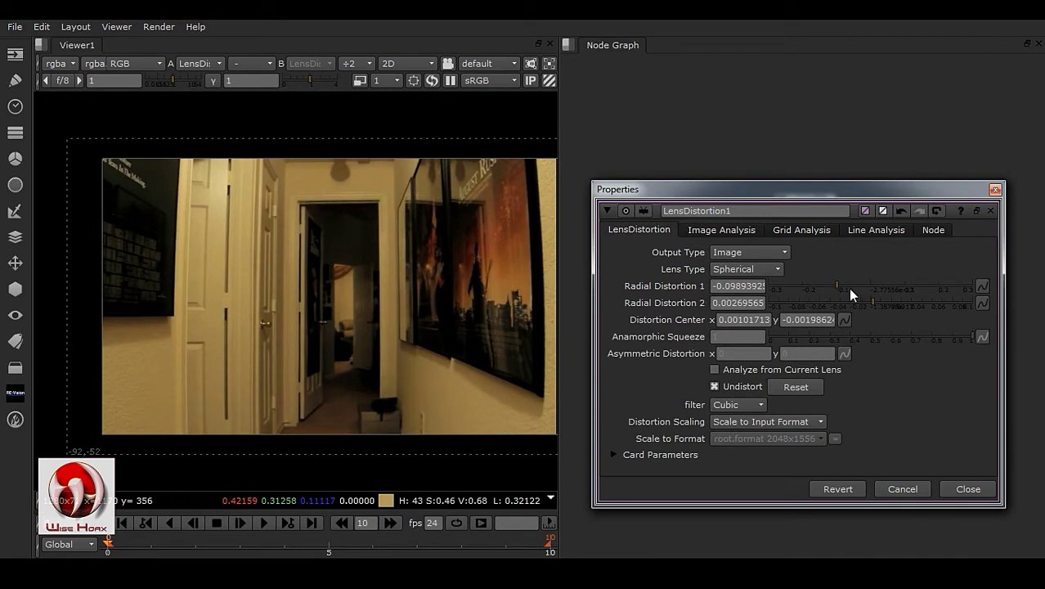
{"action": "left_click_drag", "start_coordinate": [835, 283], "coordinate": [820, 289]}
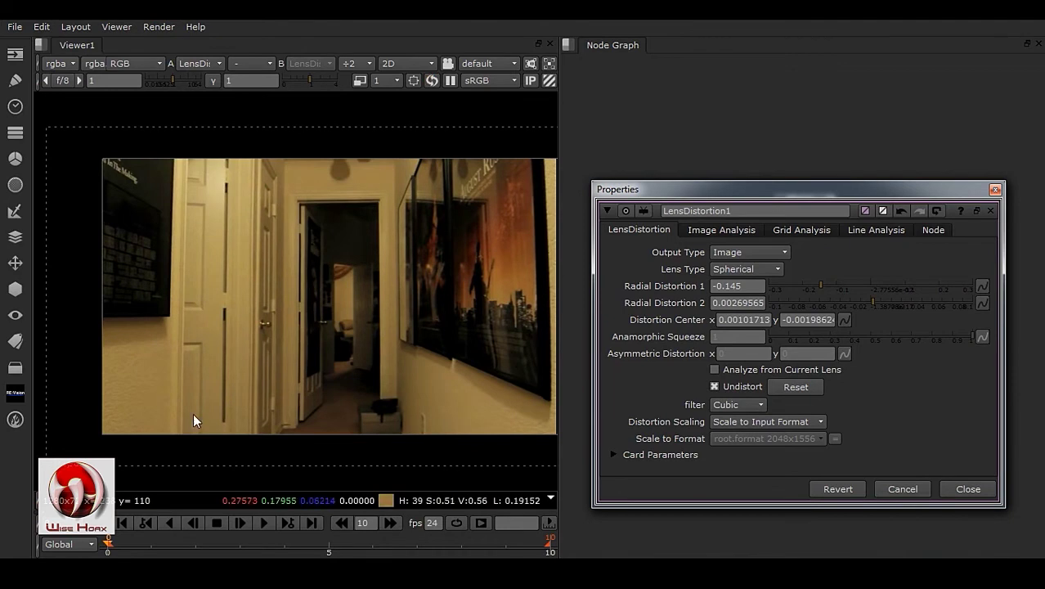
{"action": "middle_click_drag", "start_coordinate": [530, 164], "coordinate": [469, 168]}
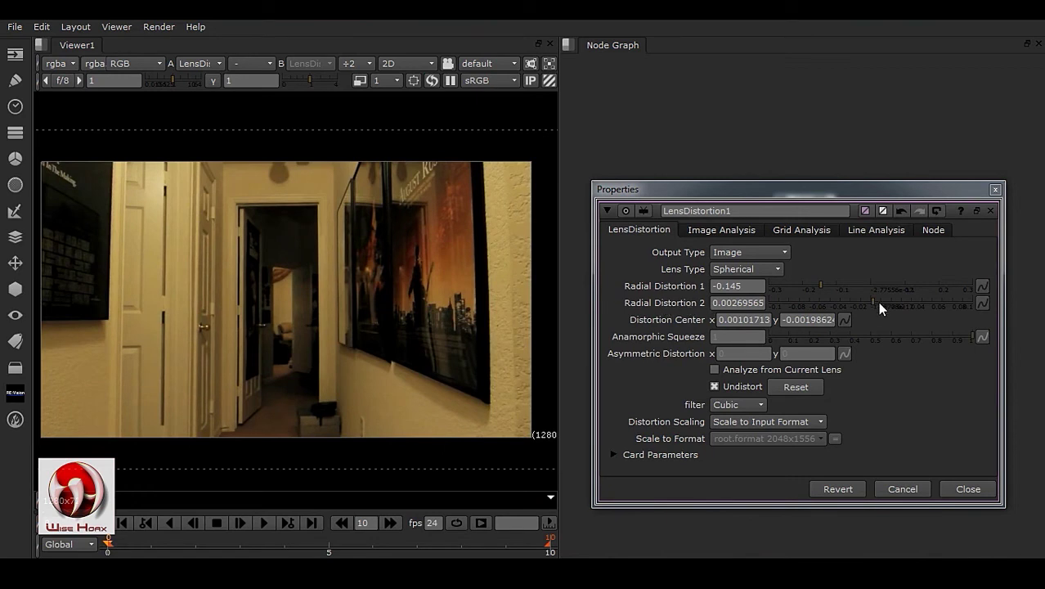
{"action": "left_click_drag", "start_coordinate": [882, 306], "coordinate": [856, 303]}
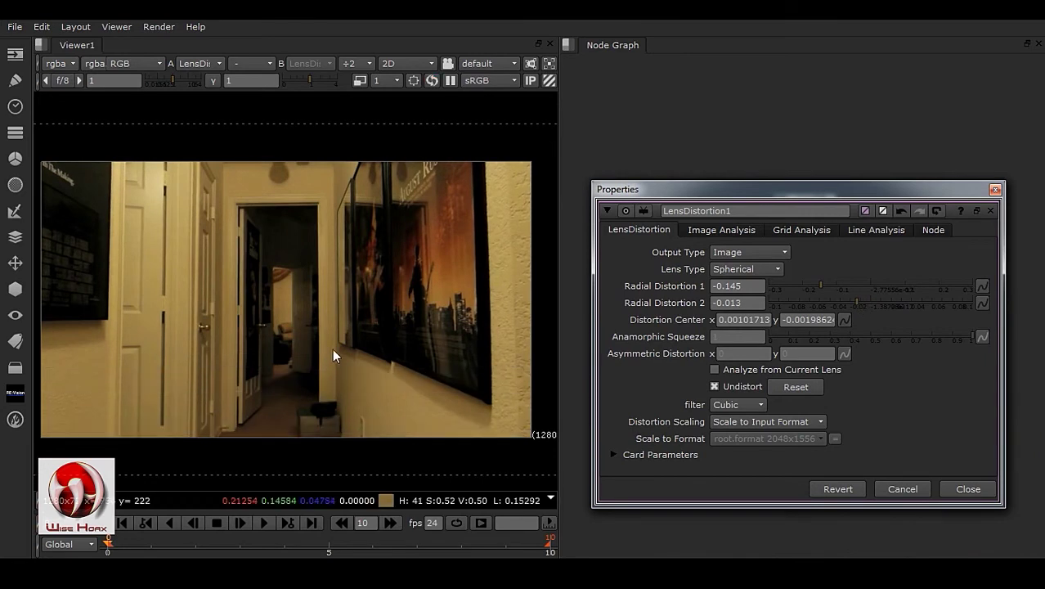
- Examine the corners of the bounding box extending beyond the undistorted frame and close the LensDistortion properties
{"action": "scroll", "coordinate": [343, 365], "scroll_direction": "down", "scroll_amount": 1}
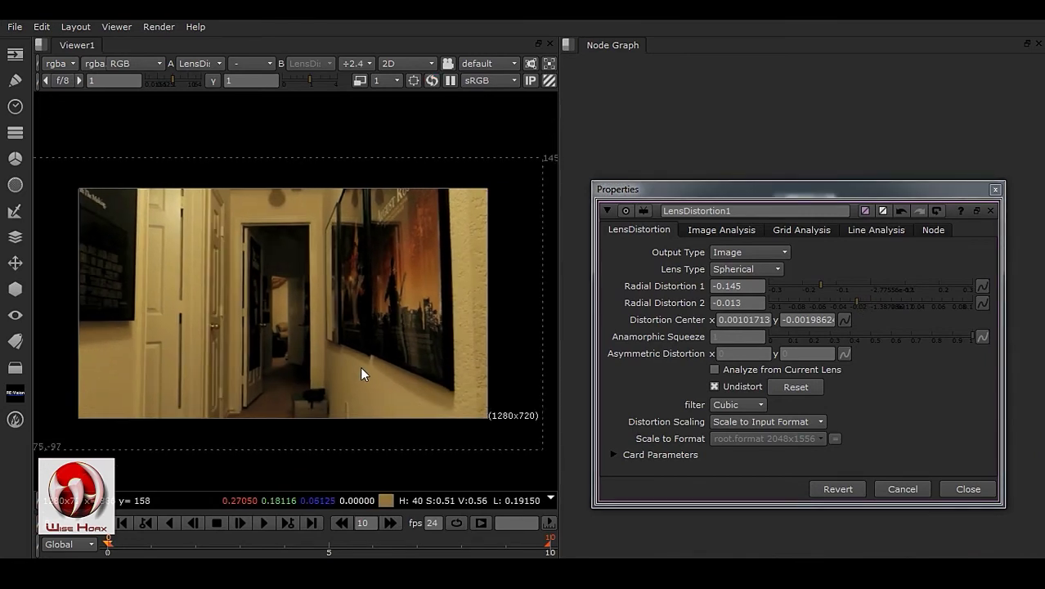
{"action": "scroll", "coordinate": [163, 302], "scroll_direction": "down", "scroll_amount": 1}
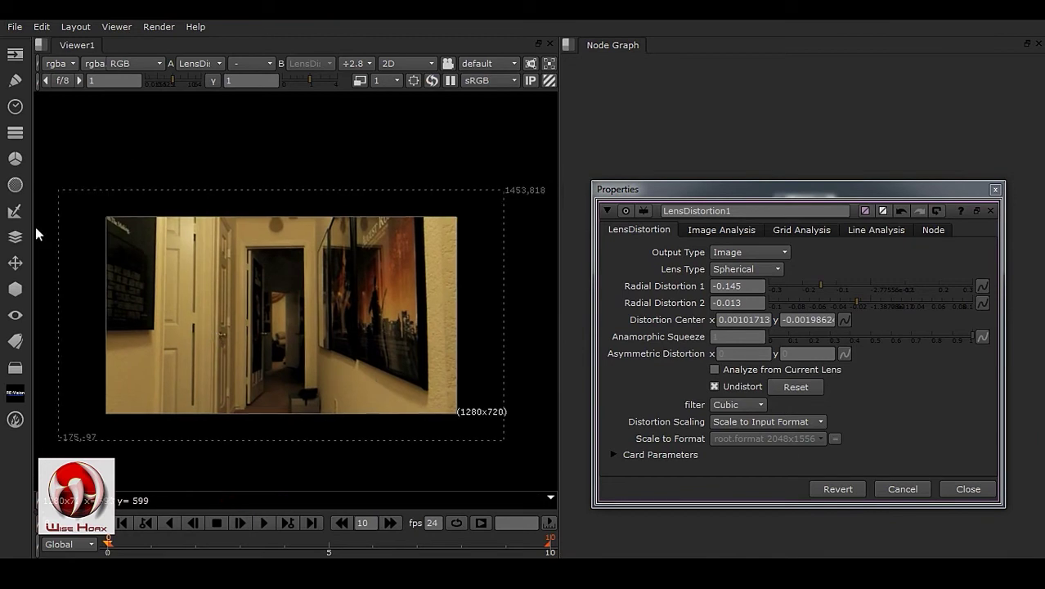
{"action": "scroll", "coordinate": [427, 282], "scroll_direction": "up", "scroll_amount": 7}
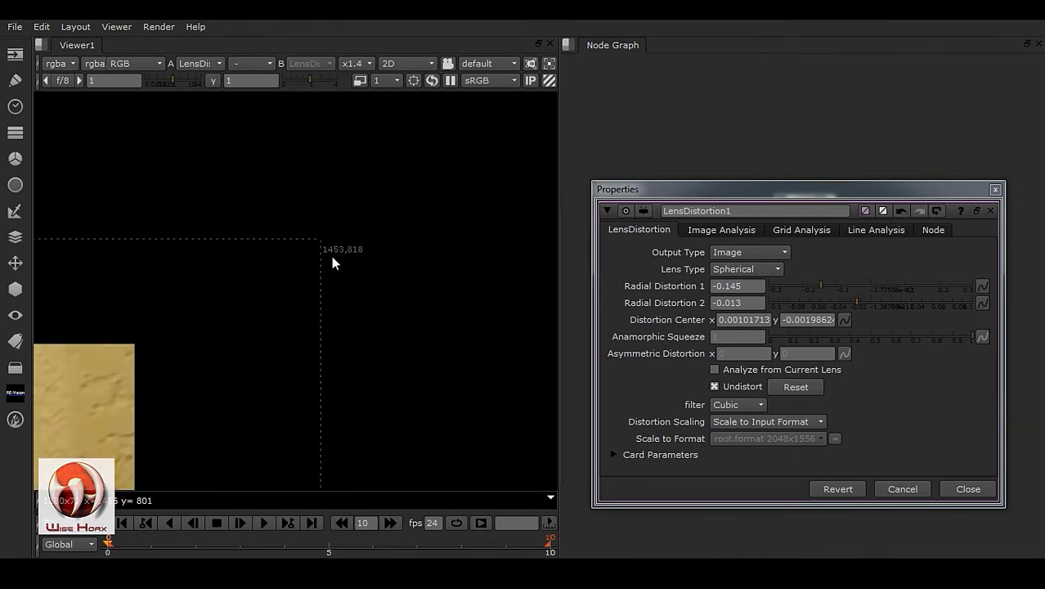
{"action": "key", "text": "f"}
{"action": "middle_click_drag", "start_coordinate": [117, 446], "coordinate": [339, 335]}
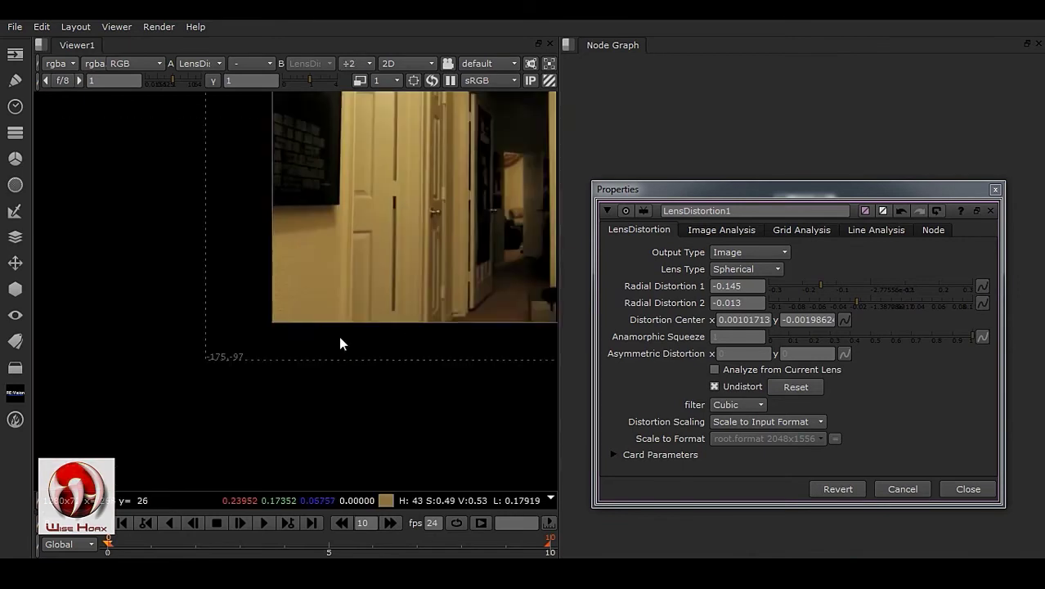
{"action": "scroll", "coordinate": [215, 357], "scroll_direction": "up", "scroll_amount": 3}
{"action": "key", "text": "f"}
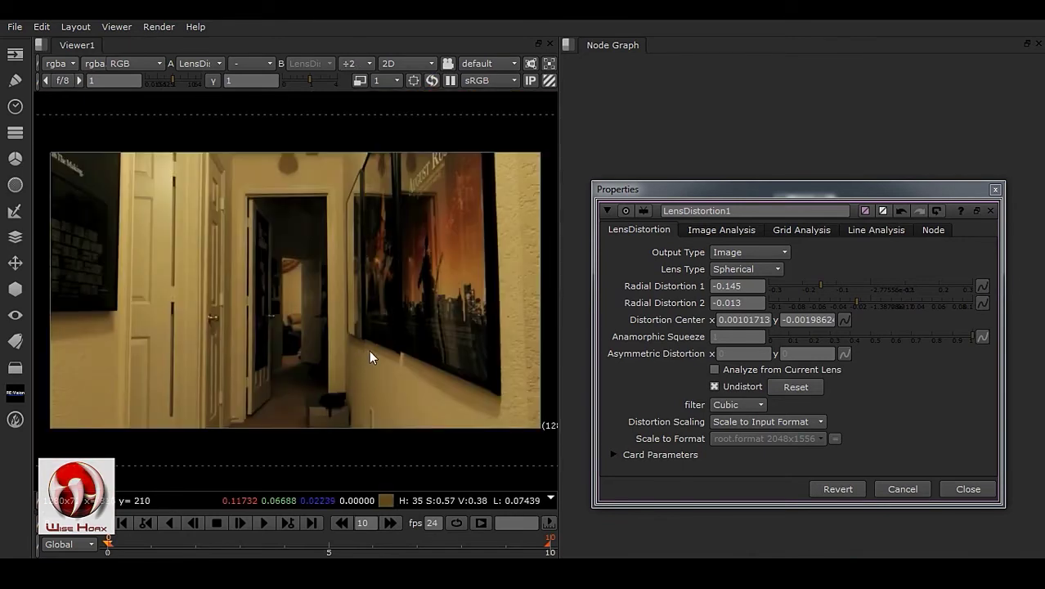
{"action": "scroll", "coordinate": [400, 368], "scroll_direction": "down", "scroll_amount": 1}
{"action": "scroll", "coordinate": [390, 358], "scroll_direction": "down", "scroll_amount": 1}
{"action": "middle_click_drag", "start_coordinate": [391, 366], "coordinate": [378, 366]}
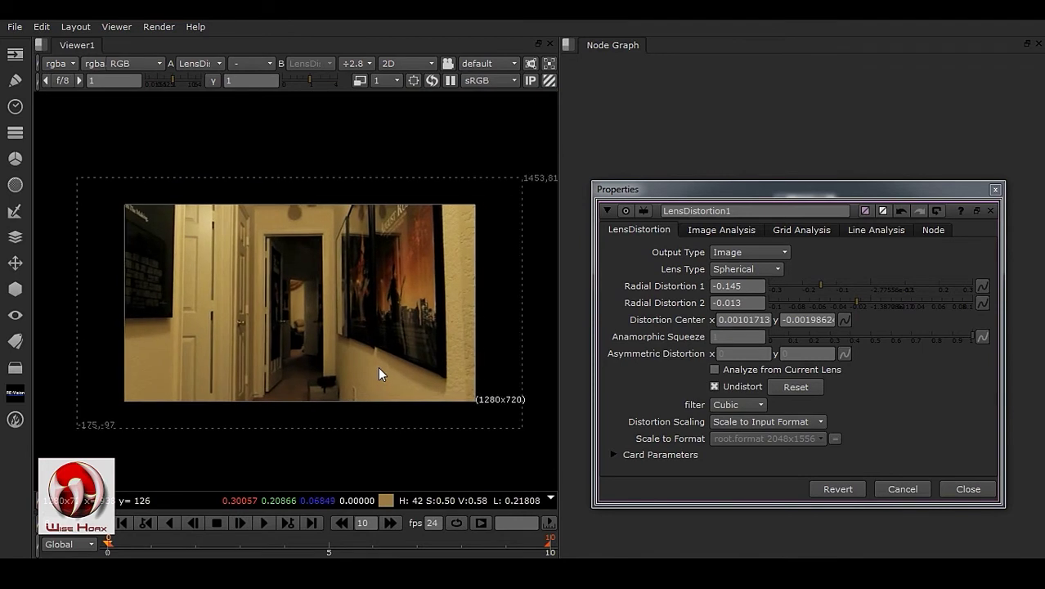
{"action": "left_click", "coordinate": [991, 489]}
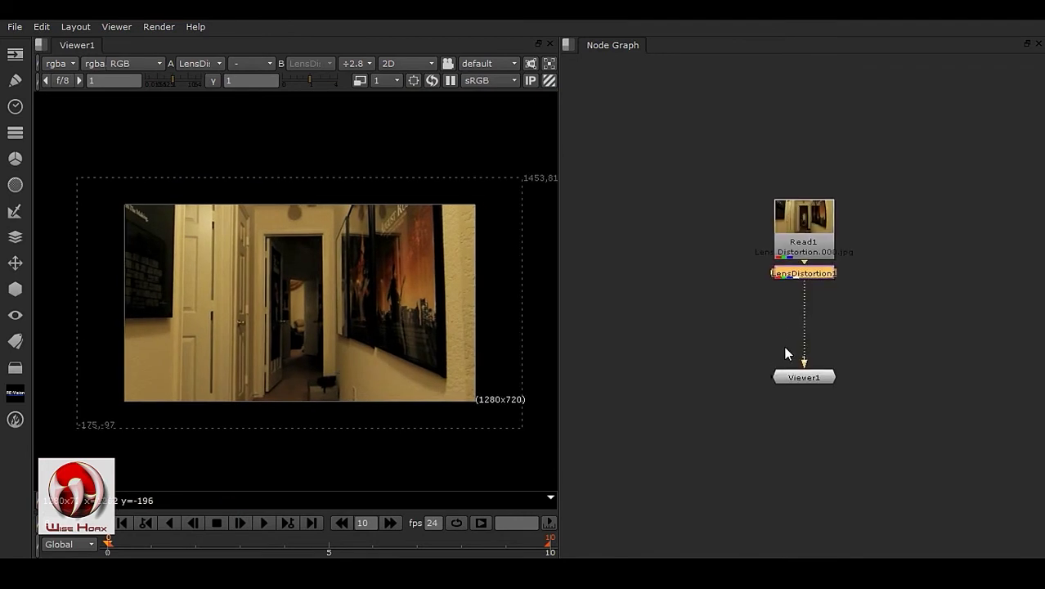
- Disable and re-enable the LensDistortion node repeatedly to compare the original and undistorted images
{"action": "scroll", "coordinate": [809, 321], "scroll_direction": "up", "scroll_amount": 3}
{"action": "key", "text": "d"}
{"action": "key", "text": "d"}
{"action": "key", "text": "d"}
{"action": "key", "text": "d"}
{"action": "key", "text": "d"}
{"action": "key", "text": "d"}
{"action": "key", "text": "d"}
{"action": "key", "text": "d"}
{"action": "key", "text": "d"}
{"action": "key", "text": "d"}
{"action": "key", "text": "d"}
{"action": "key", "text": "d"}
{"action": "key", "text": "d"}
{"action": "key", "text": "d"}
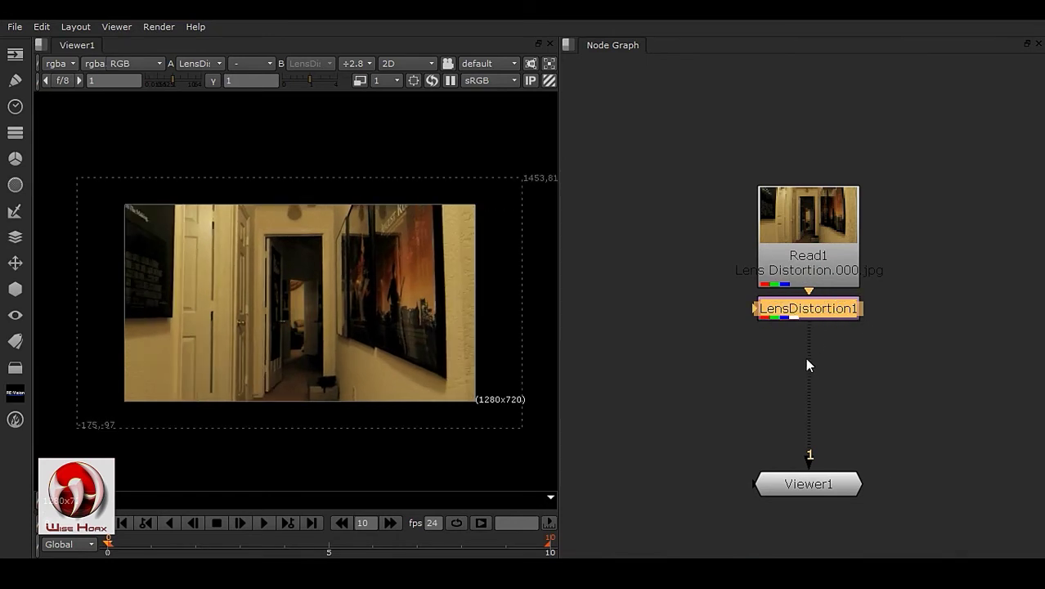
{"action": "middle_click_drag", "start_coordinate": [745, 372], "coordinate": [745, 362]}
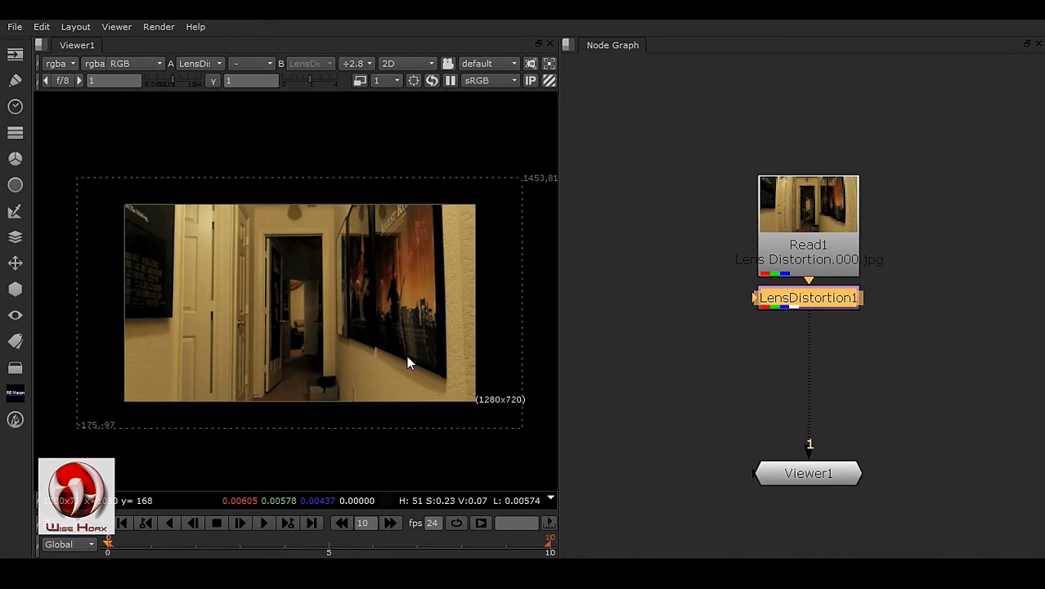
- Move the LensDistortion node down slightly and add a Reformat node directly after it
{"action": "left_click_drag", "start_coordinate": [829, 299], "coordinate": [831, 320]}
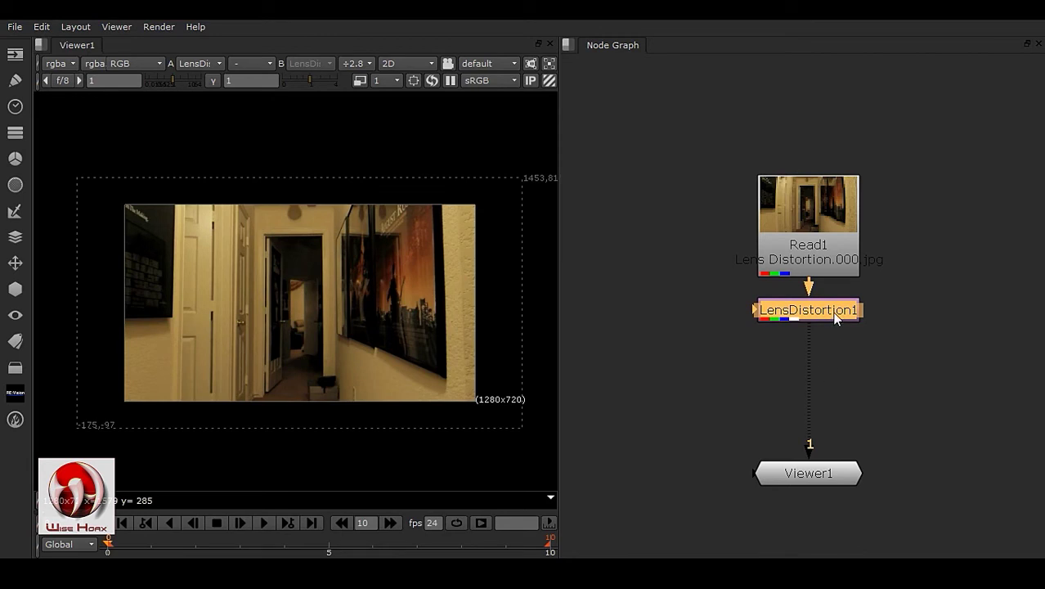
{"action": "key", "text": "Tab"}
{"action": "type", "text": "ref"}
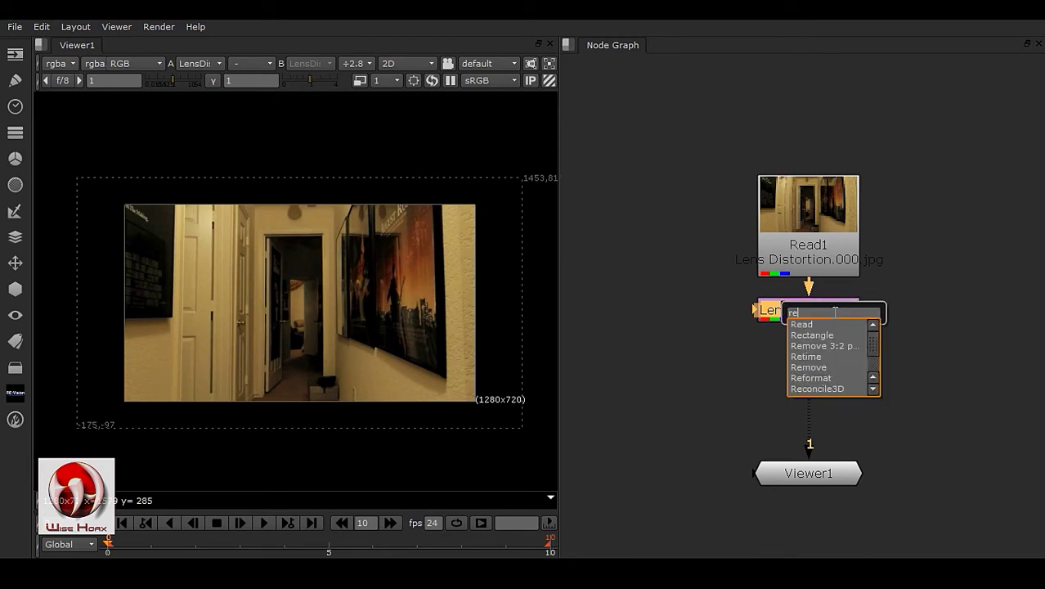
{"action": "left_click", "coordinate": [829, 324]}
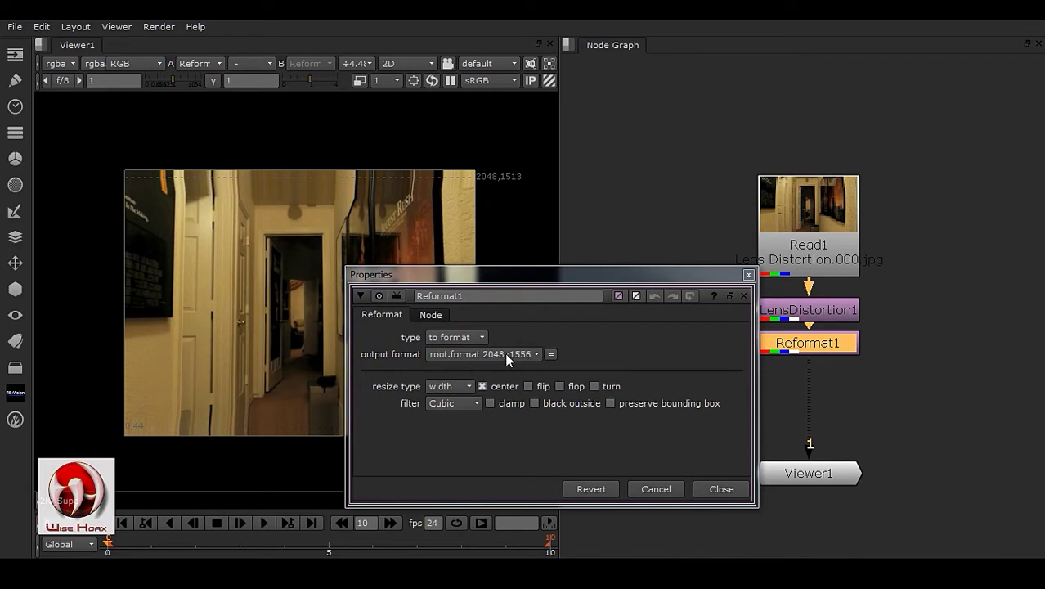
- Create a new output format named Overscan for the Reformat node, keeping the default size, and close its properties
{"action": "left_click_drag", "start_coordinate": [537, 276], "coordinate": [787, 168]}
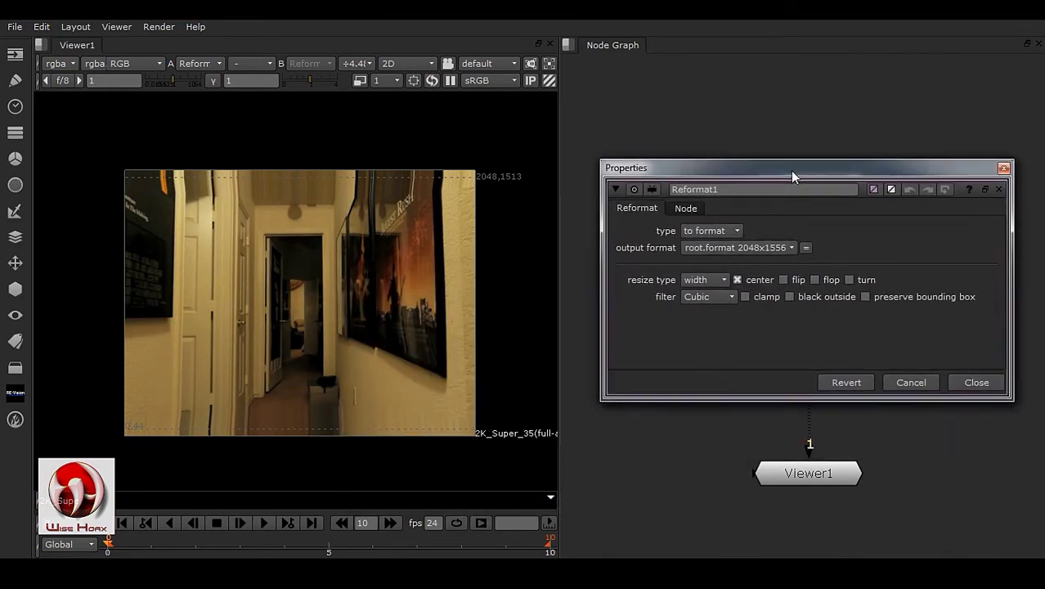
{"action": "left_click", "coordinate": [737, 246]}
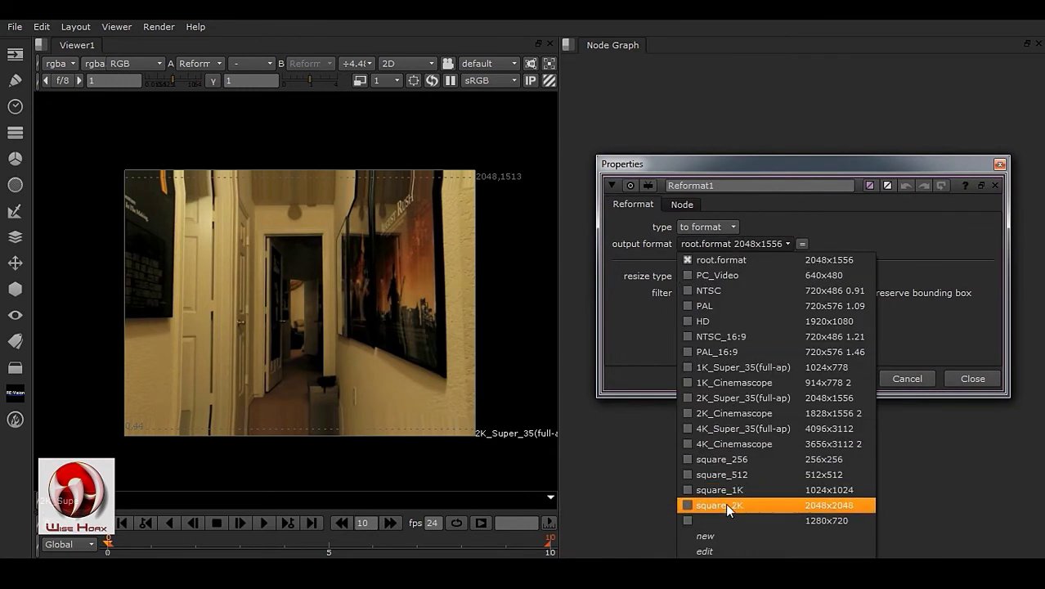
{"action": "left_click", "coordinate": [731, 536]}
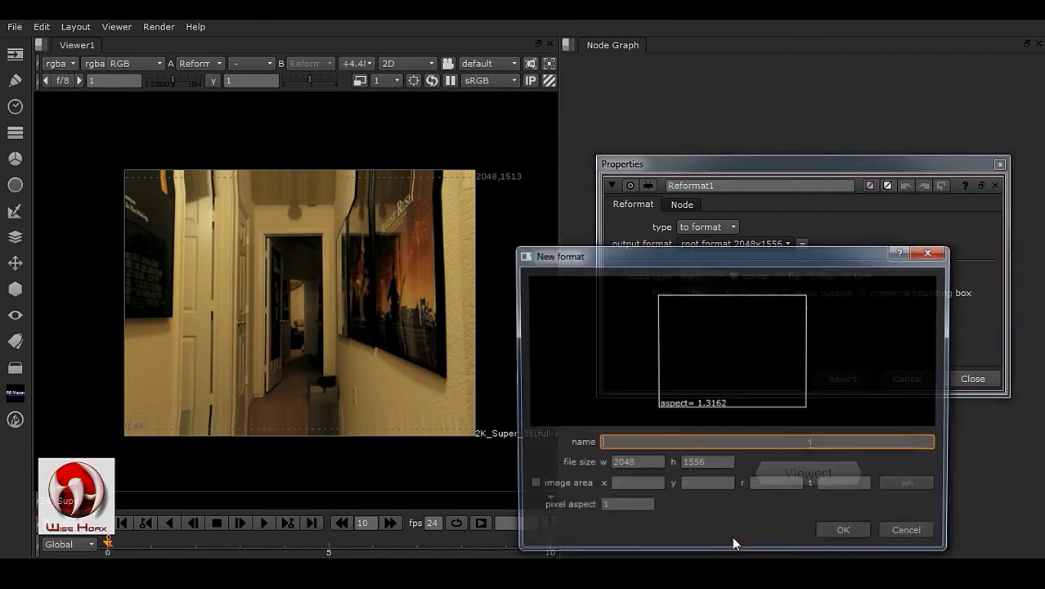
{"action": "left_click_drag", "start_coordinate": [770, 248], "coordinate": [856, 129]}
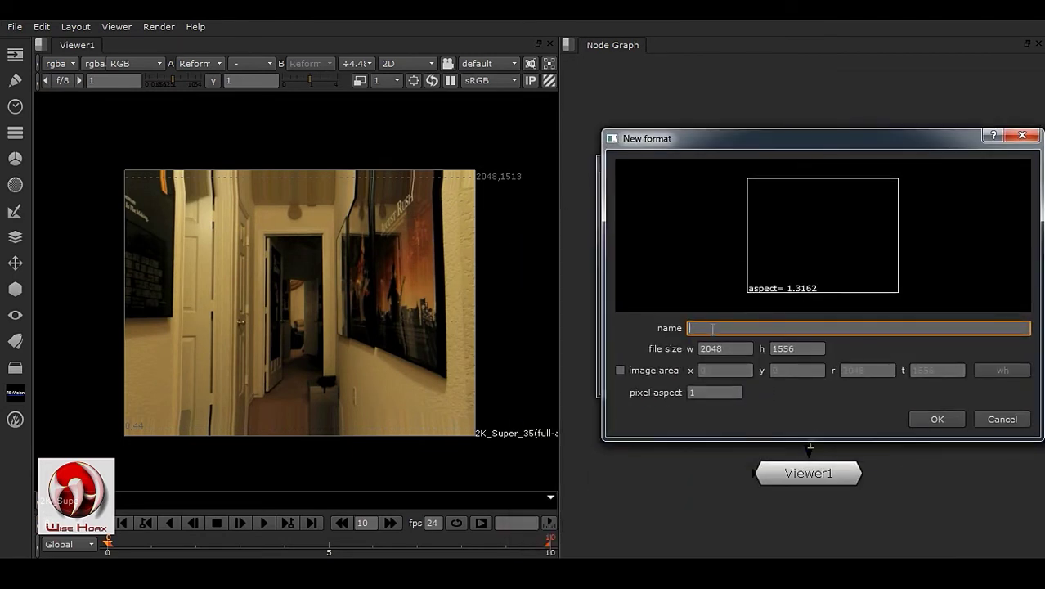
{"action": "type", "text": "Overscan"}
{"action": "left_click", "coordinate": [937, 420]}
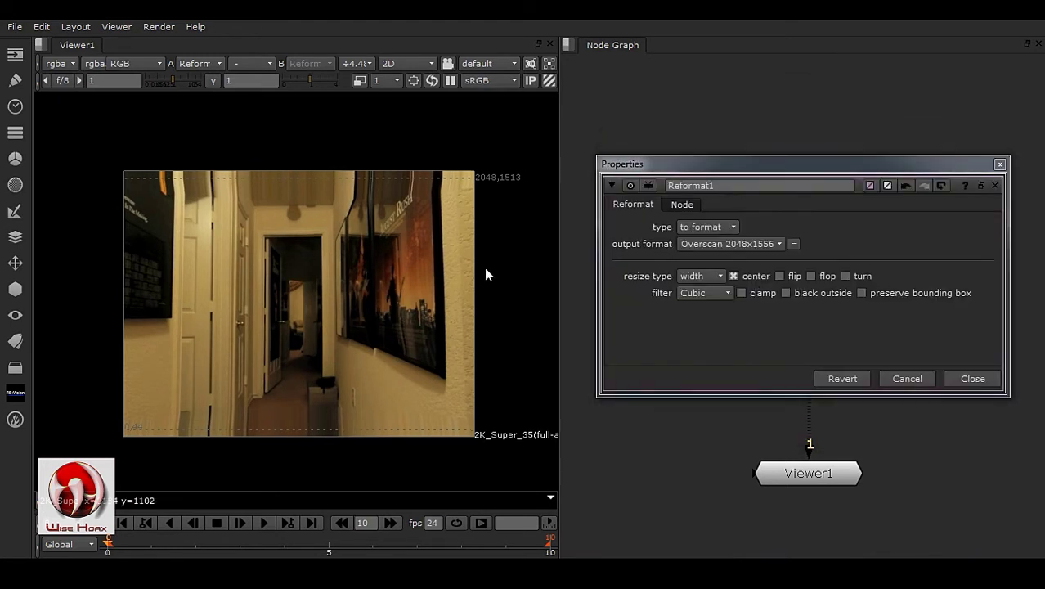
{"action": "left_click", "coordinate": [990, 379]}
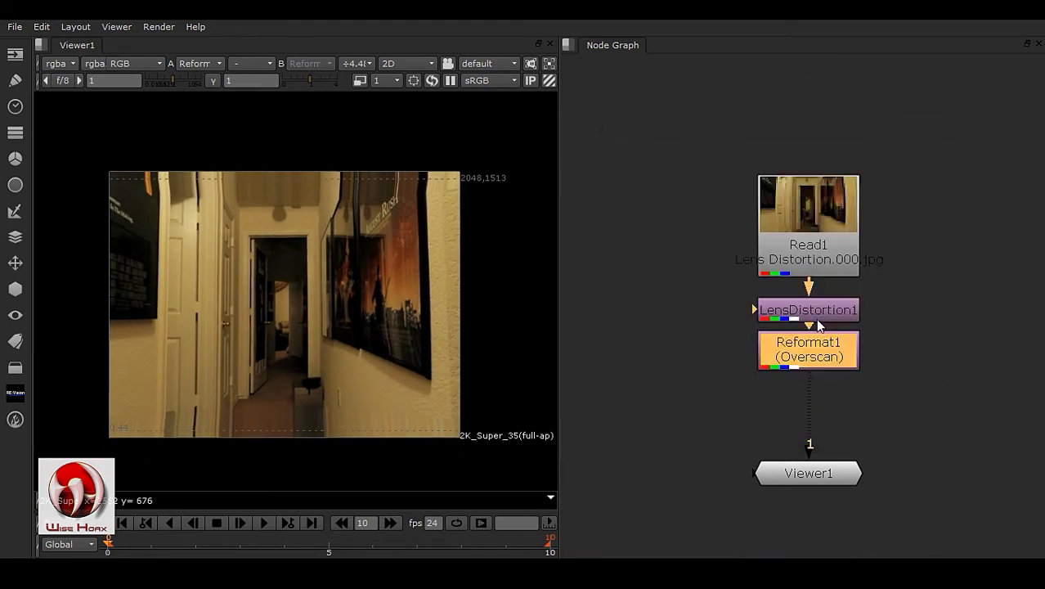
- Disable the Reformat node and inspect the coordinates at the bounding box's upper-right and lower-left corners
{"action": "key", "text": "d"}
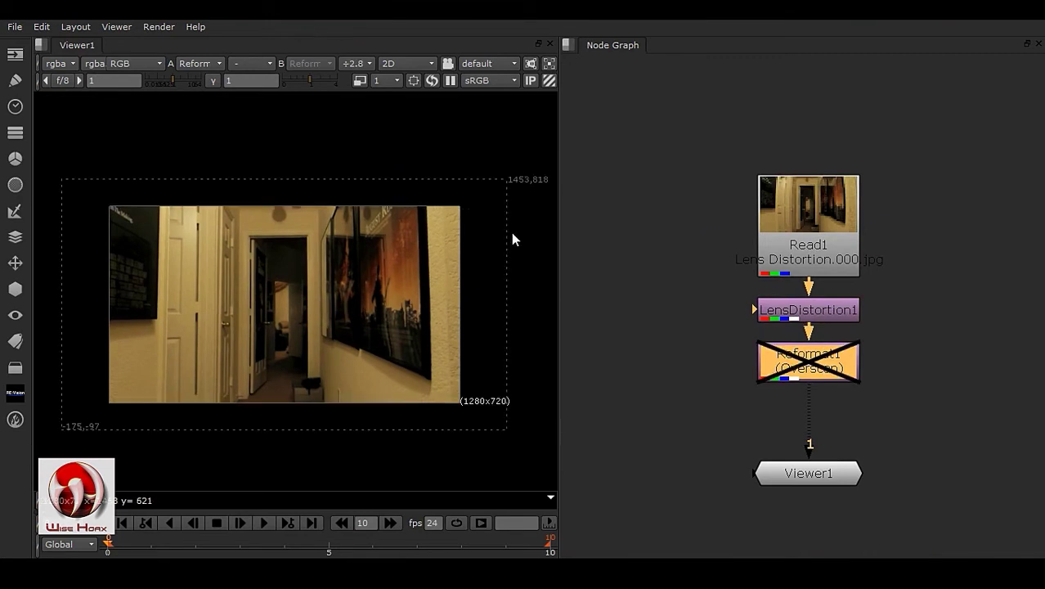
{"action": "scroll", "coordinate": [480, 242], "scroll_direction": "up", "scroll_amount": 3}
{"action": "scroll", "coordinate": [416, 214], "scroll_direction": "down", "scroll_amount": 2}
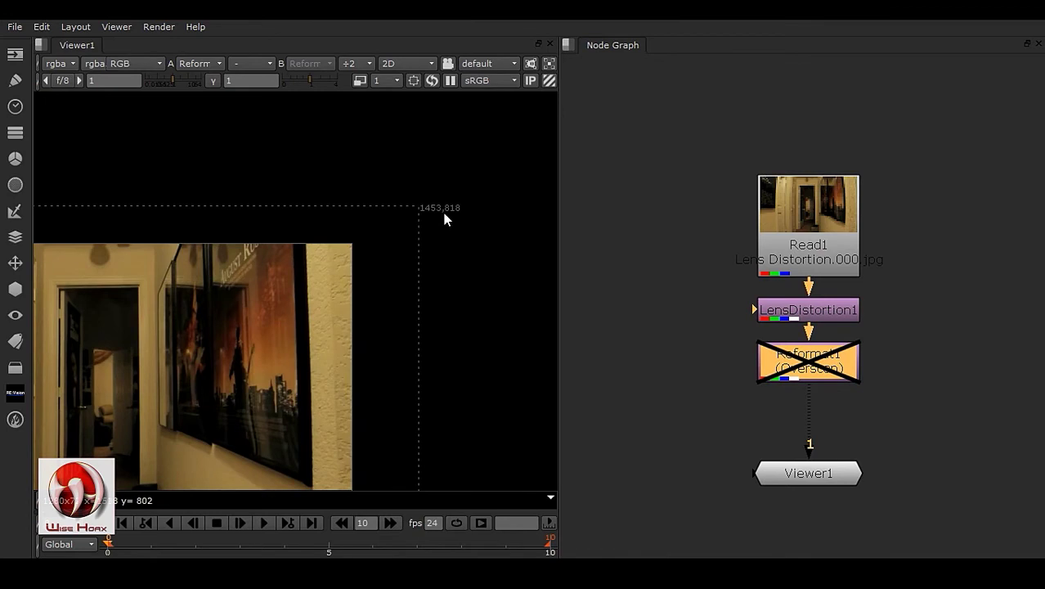
{"action": "middle_click_drag", "start_coordinate": [72, 481], "coordinate": [510, 303]}
{"action": "scroll", "coordinate": [252, 375], "scroll_direction": "up", "scroll_amount": 3}
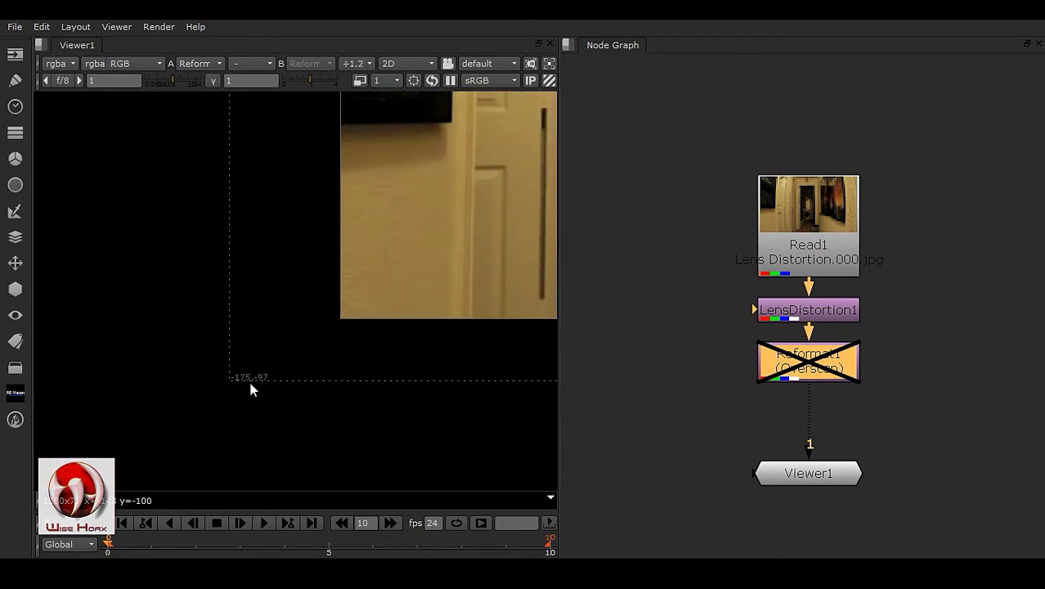
- Switch to a blank sticky note and write the bounding box's width sum on it as 1453+175
{"action": "left_click", "coordinate": [274, 572]}
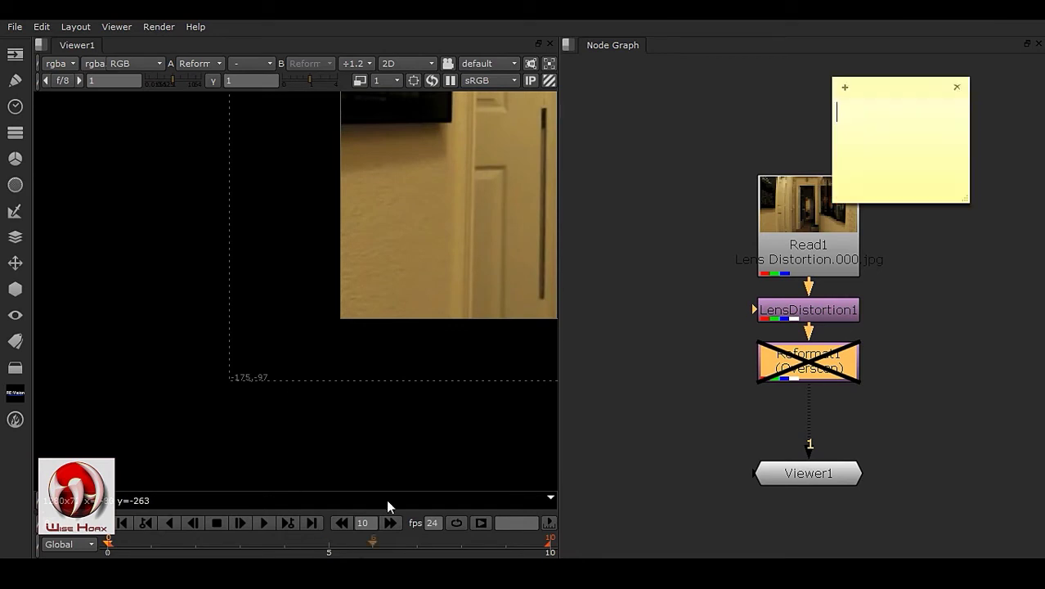
{"action": "middle_click_drag", "start_coordinate": [507, 123], "coordinate": [204, 339]}
{"action": "middle_click_drag", "start_coordinate": [540, 114], "coordinate": [105, 301]}
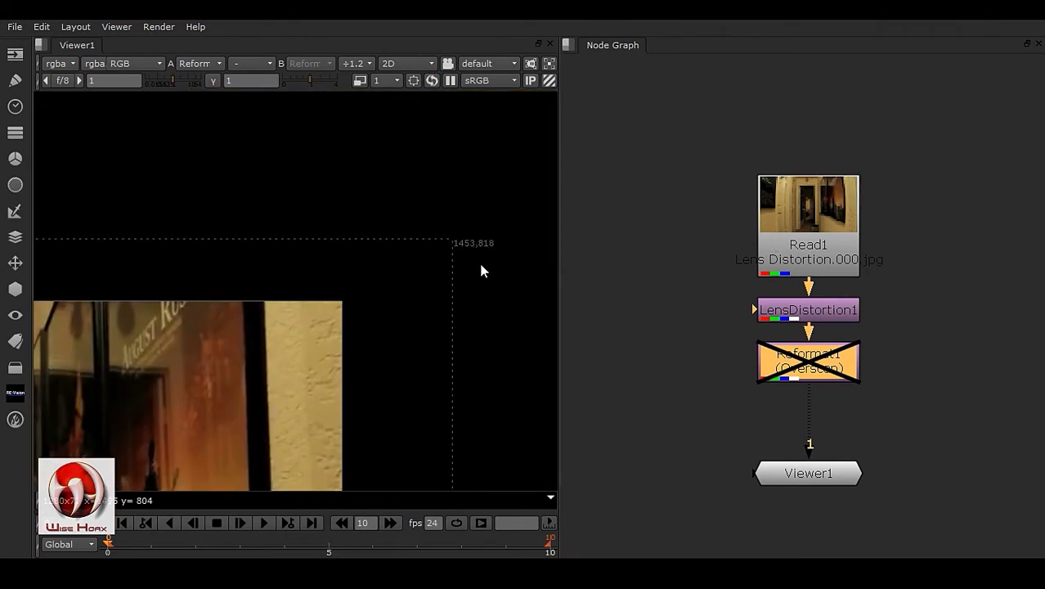
{"action": "key", "text": "alt+Tab"}
{"action": "left_click", "coordinate": [864, 118]}
{"action": "type", "text": "14"}
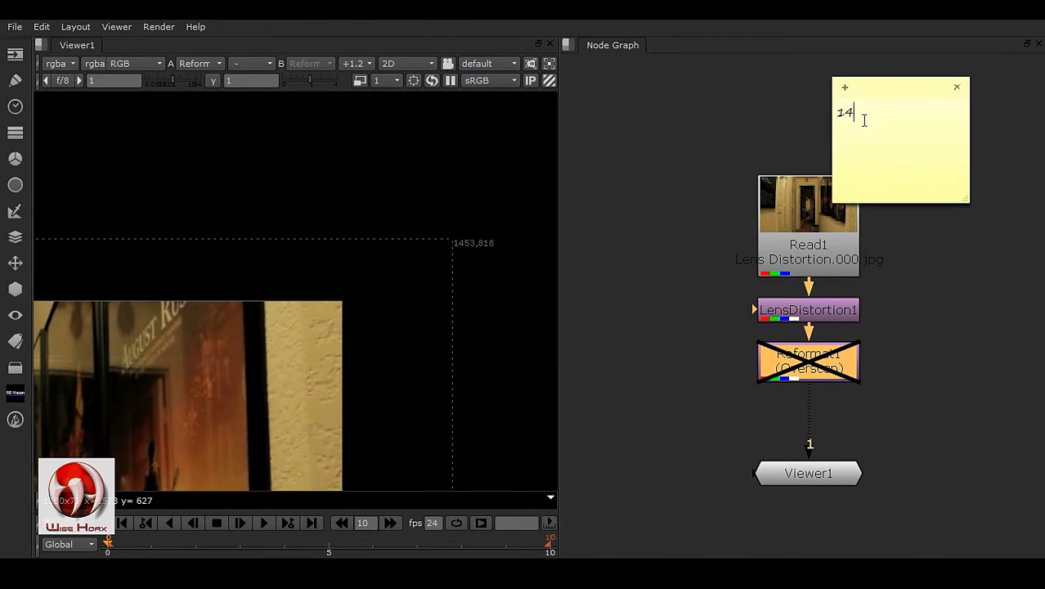
{"action": "type", "text": "53"}
{"action": "middle_click_drag", "start_coordinate": [552, 212], "coordinate": [570, 201]}
{"action": "mouse_move", "coordinate": [201, 429]}
{"action": "middle_mouse_down"}
{"action": "mouse_move", "coordinate": [350, 295]}
{"action": "mouse_move", "coordinate": [701, 75]}
{"action": "middle_mouse_up"}
{"action": "middle_click_drag", "start_coordinate": [427, 251], "coordinate": [295, 338]}
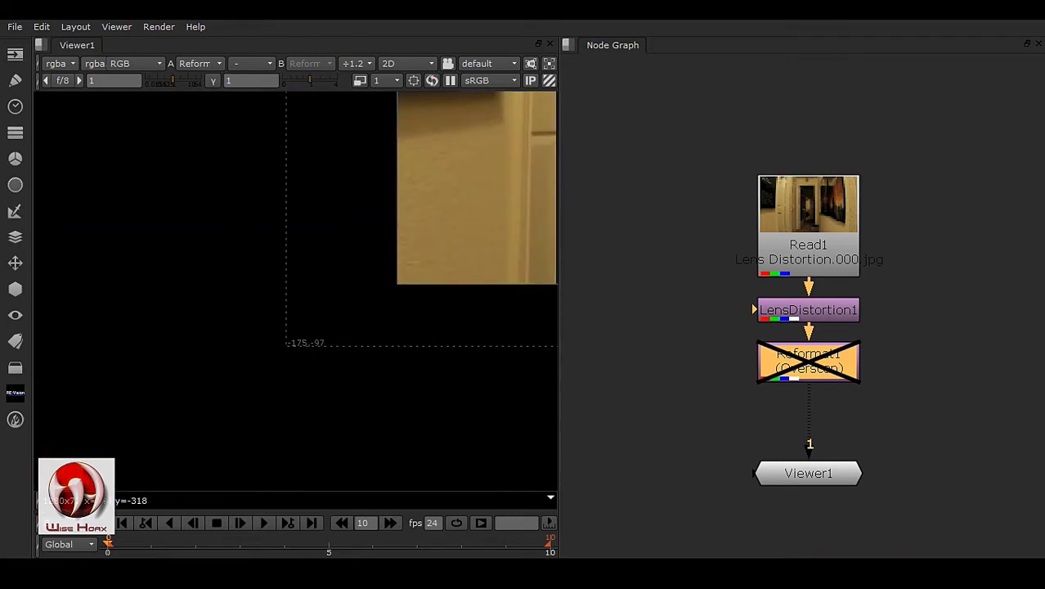
{"action": "key", "text": "alt+Tab"}
{"action": "type", "text": "175"}
- Add the bounding box's height sum 818+97 on a second line of the sticky note
{"action": "mouse_move", "coordinate": [502, 197]}
{"action": "middle_mouse_down"}
{"action": "mouse_move", "coordinate": [165, 341]}
{"action": "mouse_move", "coordinate": [150, 365]}
{"action": "mouse_move", "coordinate": [366, 298]}
{"action": "mouse_move", "coordinate": [452, 245]}
{"action": "middle_mouse_up"}
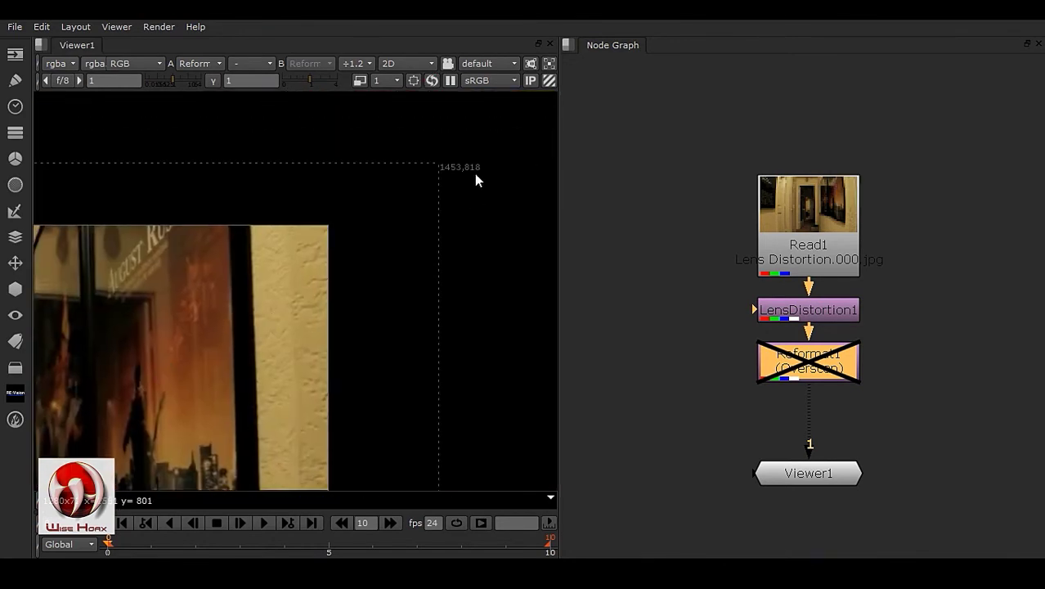
{"action": "key", "text": "alt+Tab"}
{"action": "key", "text": "Return"}
{"action": "type", "text": "818+"}
{"action": "key", "text": "alt+Tab"}
{"action": "middle_click_drag", "start_coordinate": [326, 238], "coordinate": [243, 367]}
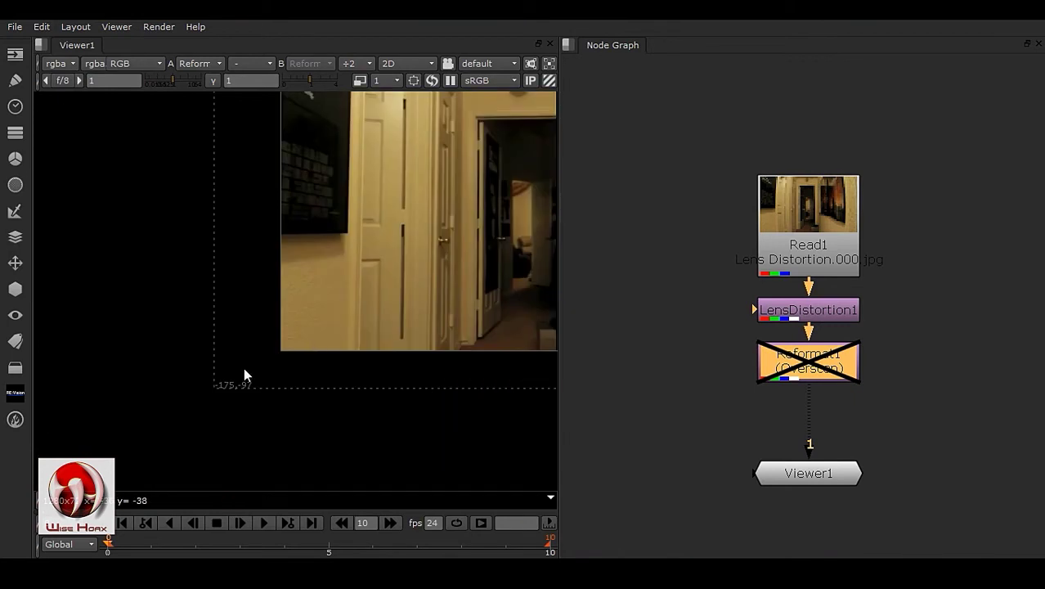
{"action": "key", "text": "alt+Tab"}
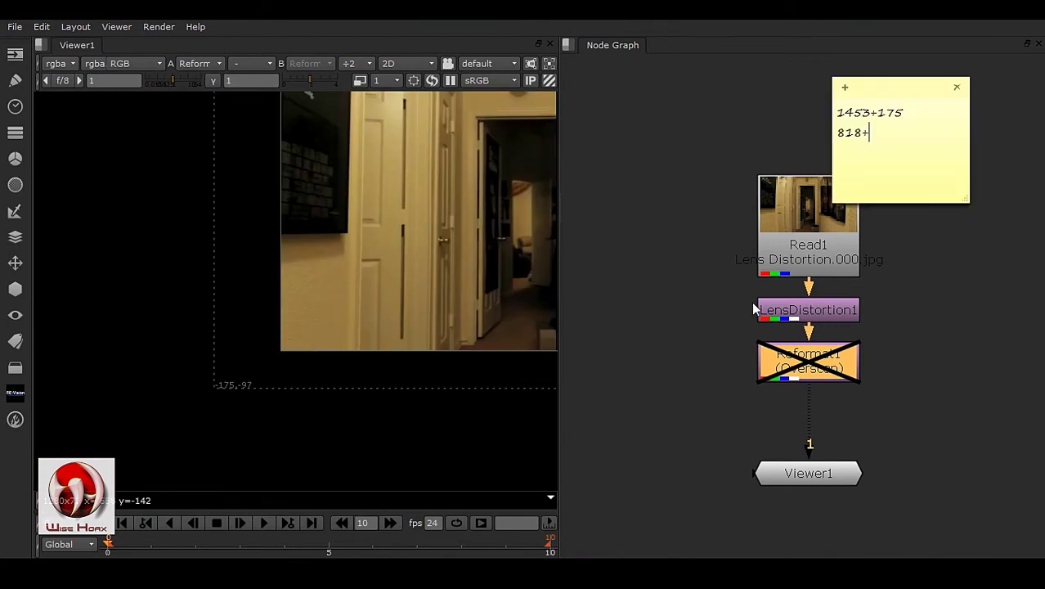
{"action": "type", "text": "97"}
- Re-enable the Reformat node and open its Overscan output format for editing
{"action": "left_click", "coordinate": [406, 280]}
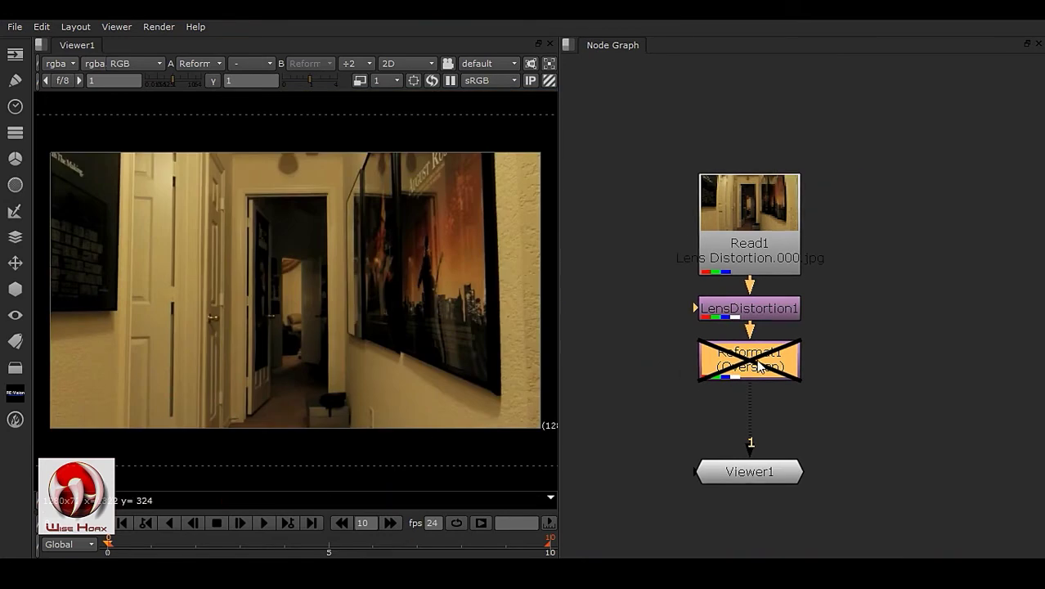
{"action": "key", "text": "d"}
{"action": "double_click", "coordinate": [776, 365]}
{"action": "left_click_drag", "start_coordinate": [811, 186], "coordinate": [348, 147]}
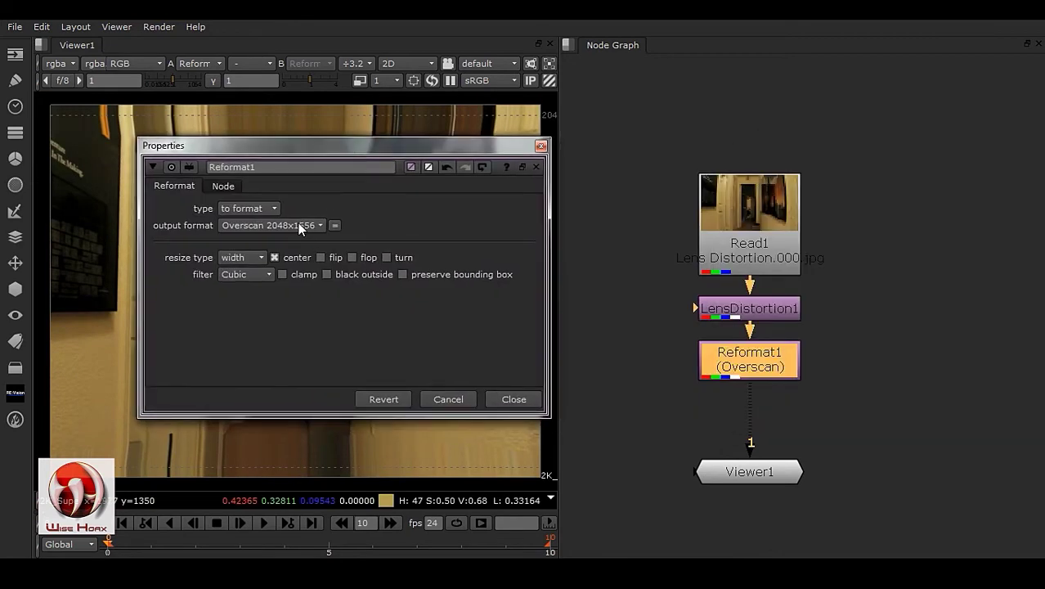
{"action": "left_click", "coordinate": [297, 225]}
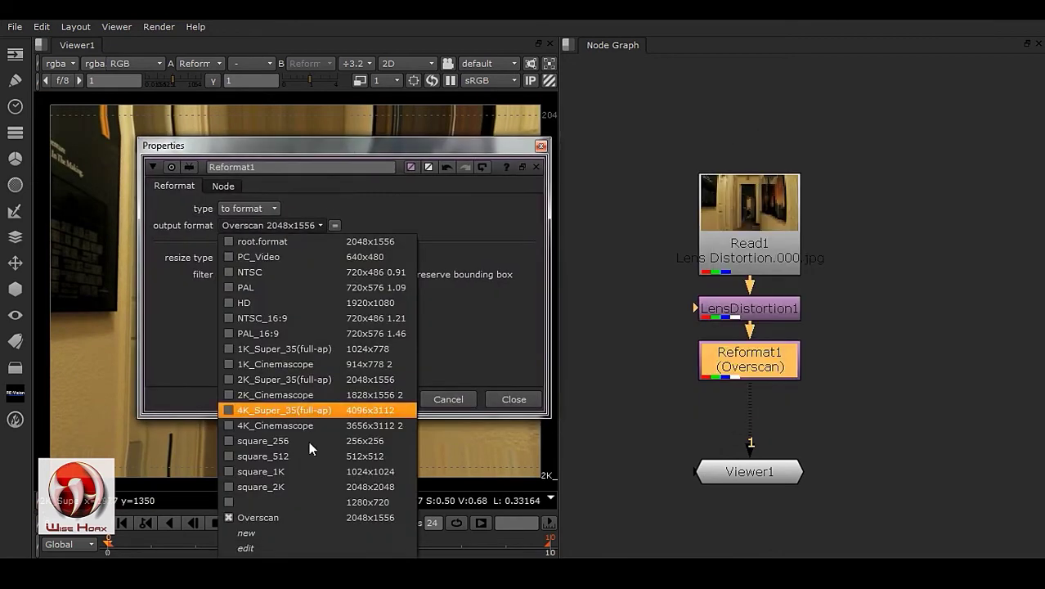
{"action": "left_click", "coordinate": [296, 548]}
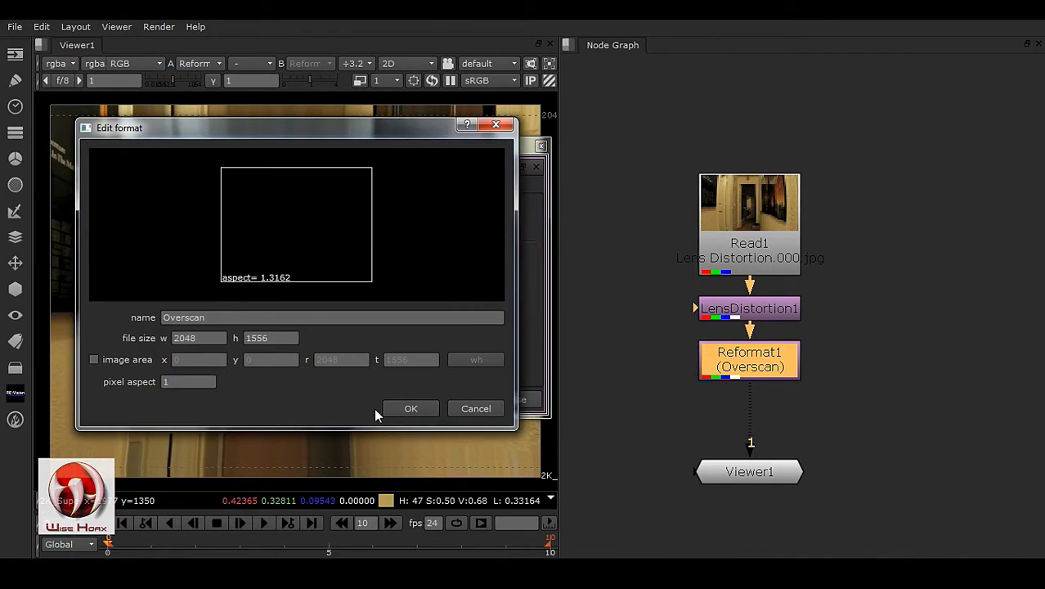
- Set the Overscan format's file size to 1453+175 wide and 818+97 high, and apply the format
{"action": "key", "text": "alt+Tab"}
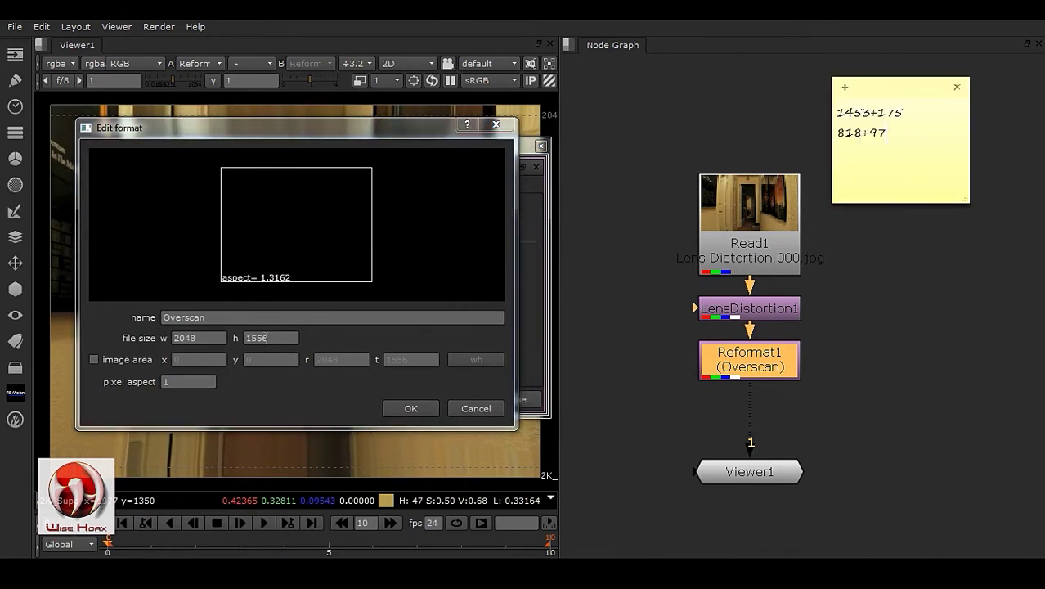
{"action": "left_click", "coordinate": [214, 346]}
{"action": "type", "text": "818+"}
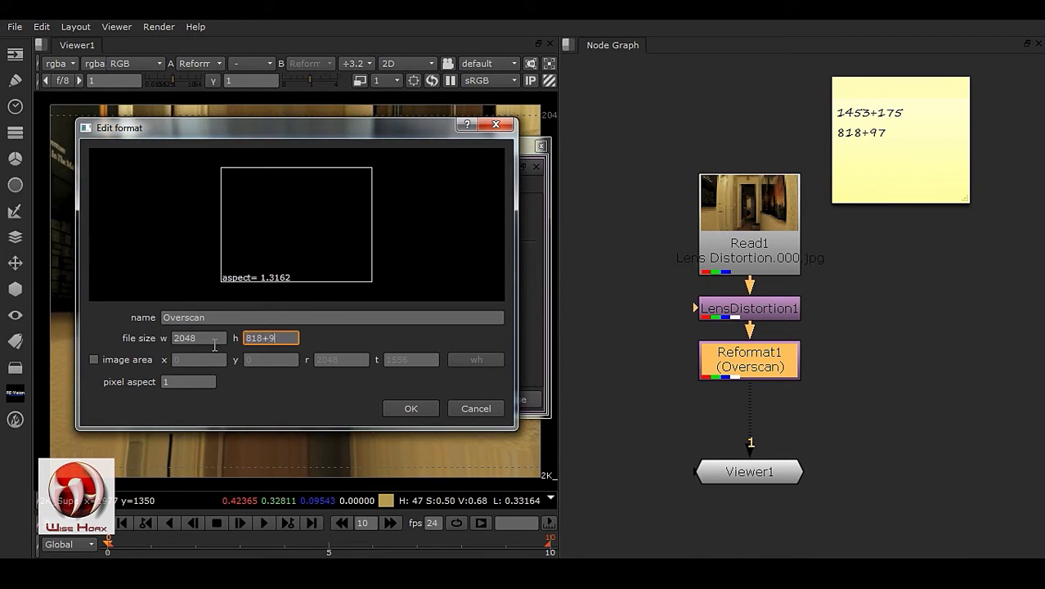
{"action": "type", "text": "97"}
{"action": "key", "text": "Tab"}
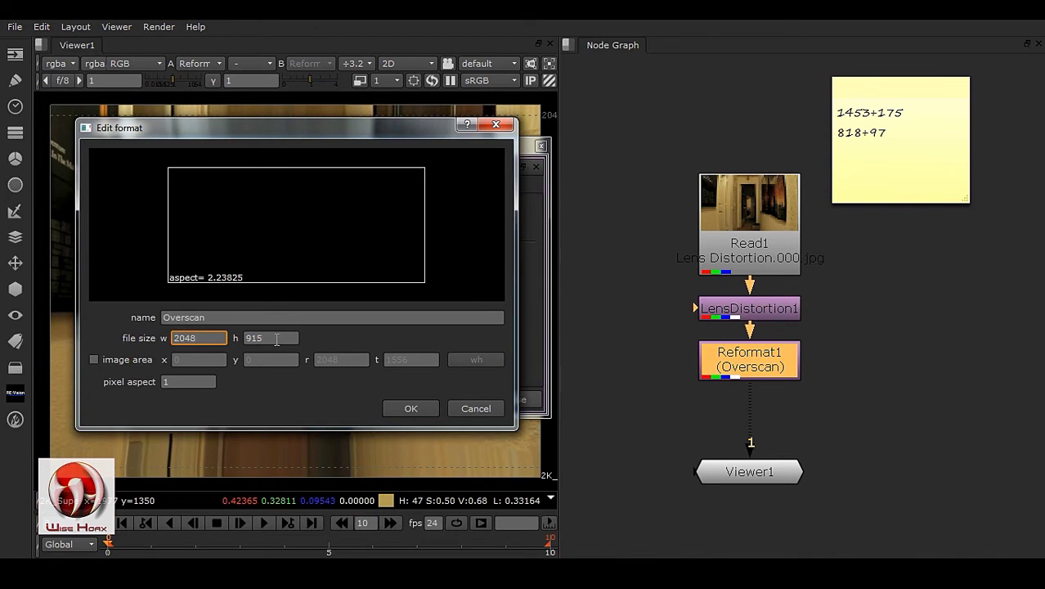
{"action": "left_click_drag", "start_coordinate": [211, 337], "coordinate": [146, 339]}
{"action": "type", "text": "1453+175"}
{"action": "left_click", "coordinate": [269, 339]}
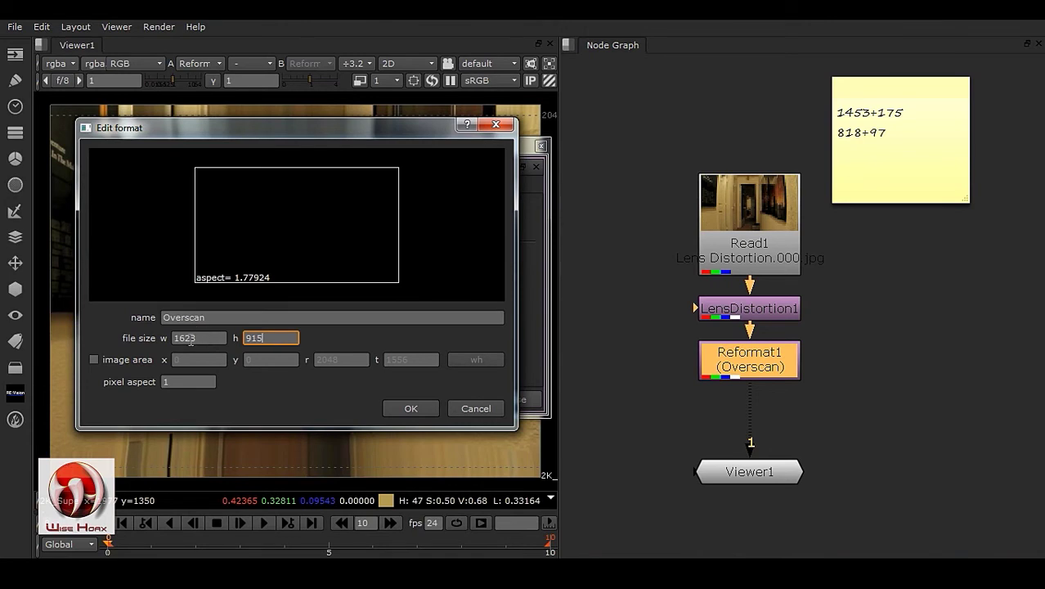
{"action": "left_click", "coordinate": [409, 412]}
- Move the Reformat properties away from the image and set the resize type to none
{"action": "left_click_drag", "start_coordinate": [350, 147], "coordinate": [777, 139]}
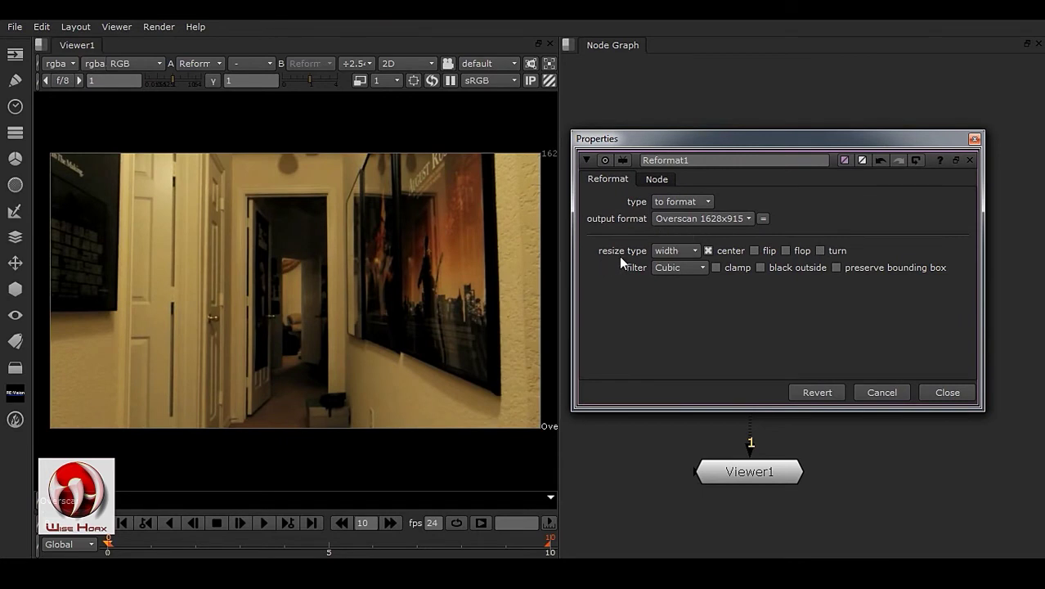
{"action": "left_click", "coordinate": [677, 252]}
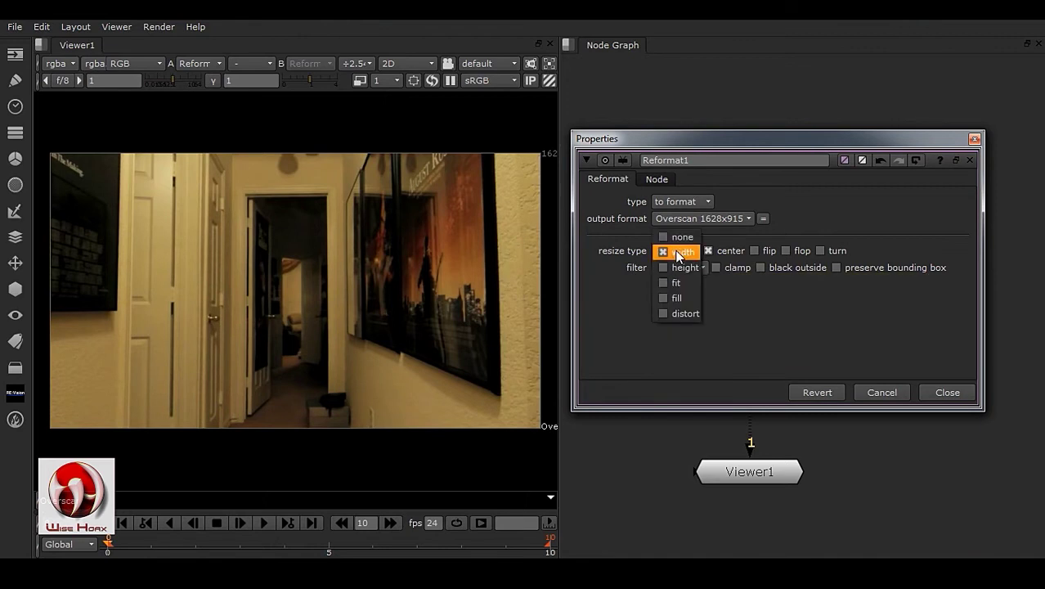
{"action": "left_click", "coordinate": [673, 238]}
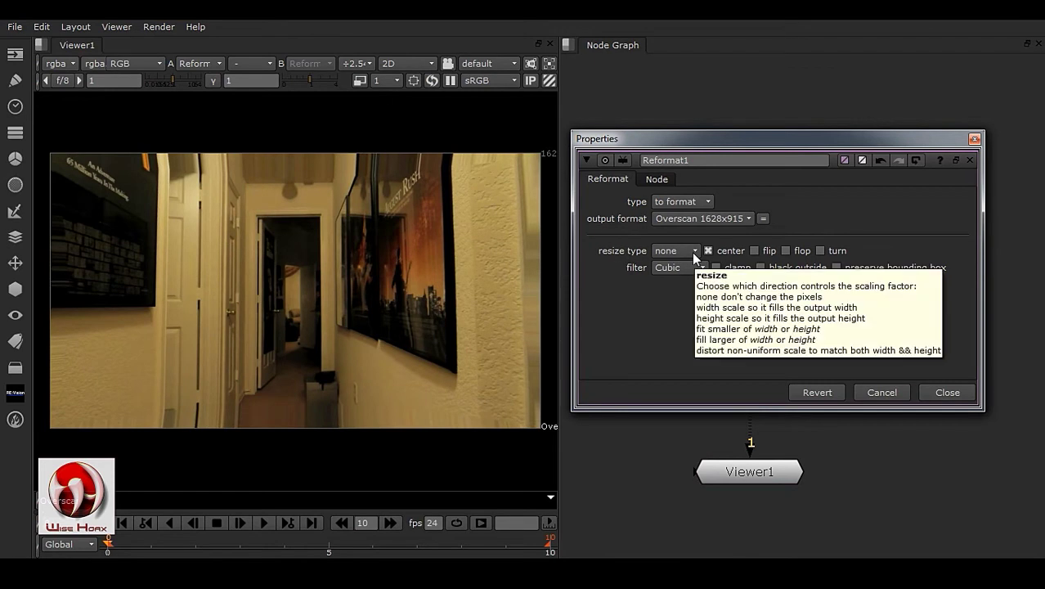
- Examine the edges and corners of the reformatted image up close for stretched border pixels
{"action": "scroll", "coordinate": [282, 241], "scroll_direction": "up", "scroll_amount": 2}
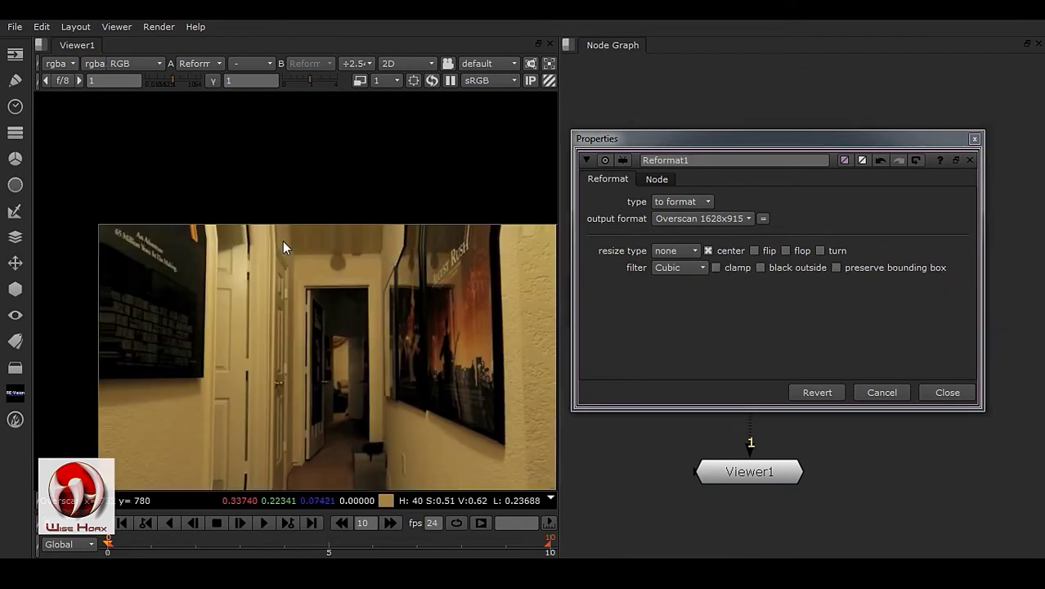
{"action": "scroll", "coordinate": [175, 240], "scroll_direction": "up", "scroll_amount": 5}
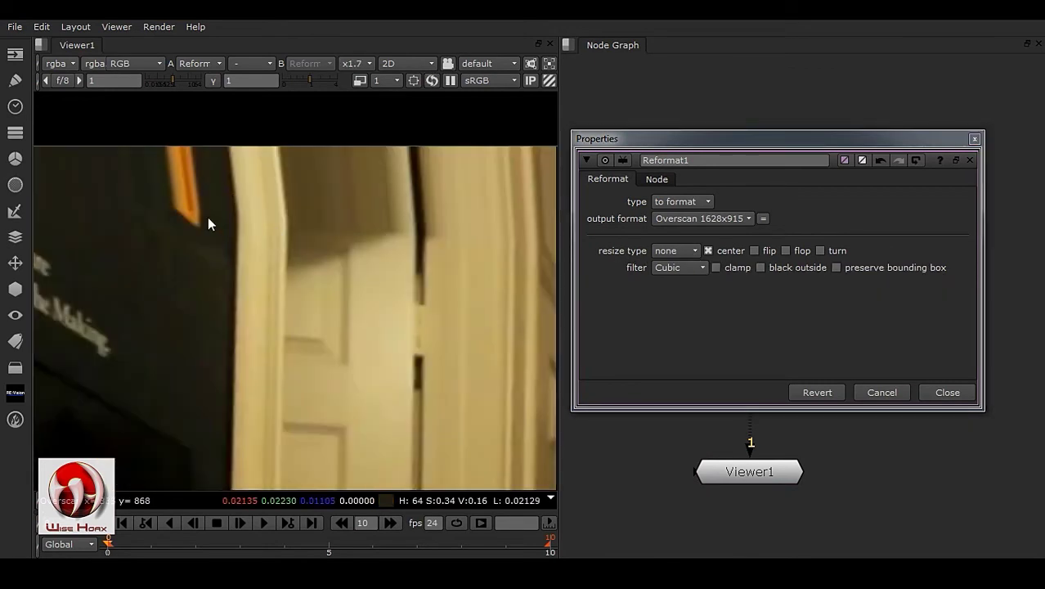
{"action": "scroll", "coordinate": [376, 287], "scroll_direction": "down", "scroll_amount": 8}
{"action": "scroll", "coordinate": [184, 290], "scroll_direction": "up", "scroll_amount": 7}
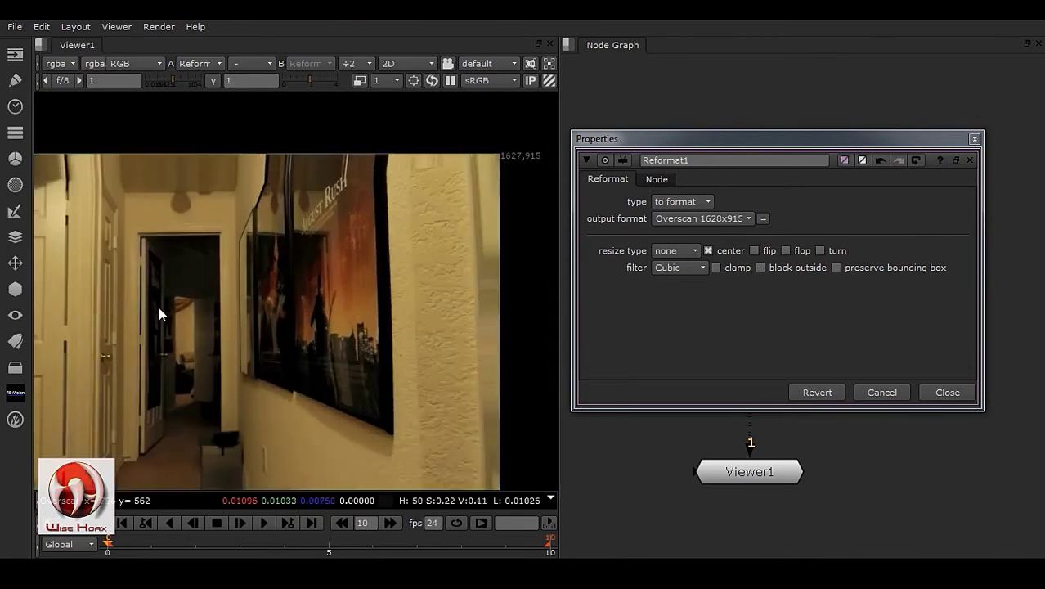
{"action": "scroll", "coordinate": [360, 236], "scroll_direction": "up", "scroll_amount": 1}
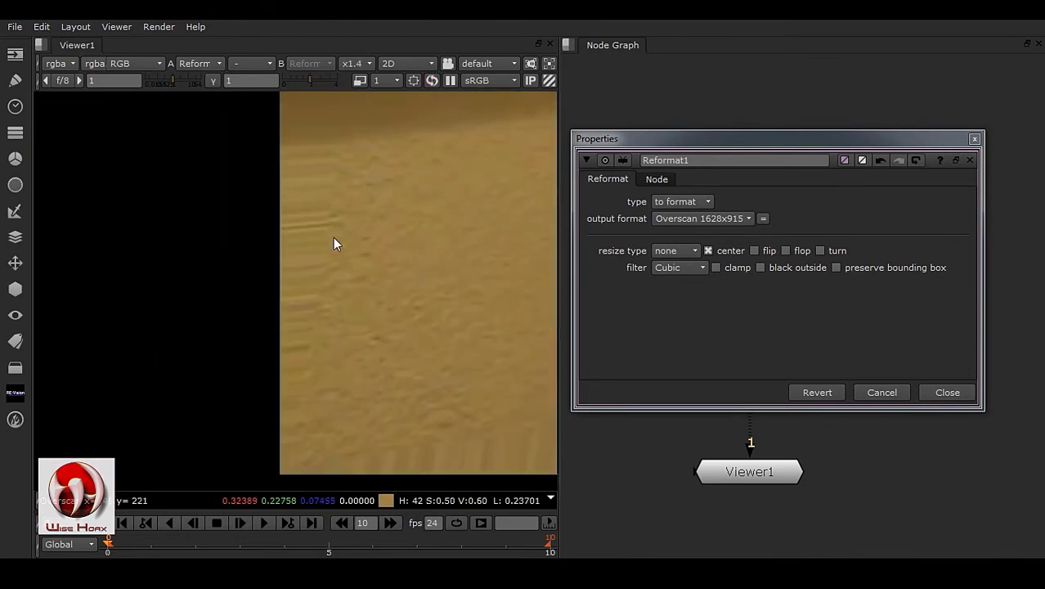
{"action": "middle_click_drag", "start_coordinate": [372, 239], "coordinate": [338, 473]}
{"action": "middle_click_drag", "start_coordinate": [339, 216], "coordinate": [324, 373]}
{"action": "middle_click_drag", "start_coordinate": [348, 200], "coordinate": [315, 436]}
{"action": "middle_click_drag", "start_coordinate": [424, 198], "coordinate": [246, 352]}
- Turn on black outside for the Reformat node, check the image borders, and close its properties
{"action": "left_click", "coordinate": [715, 268]}
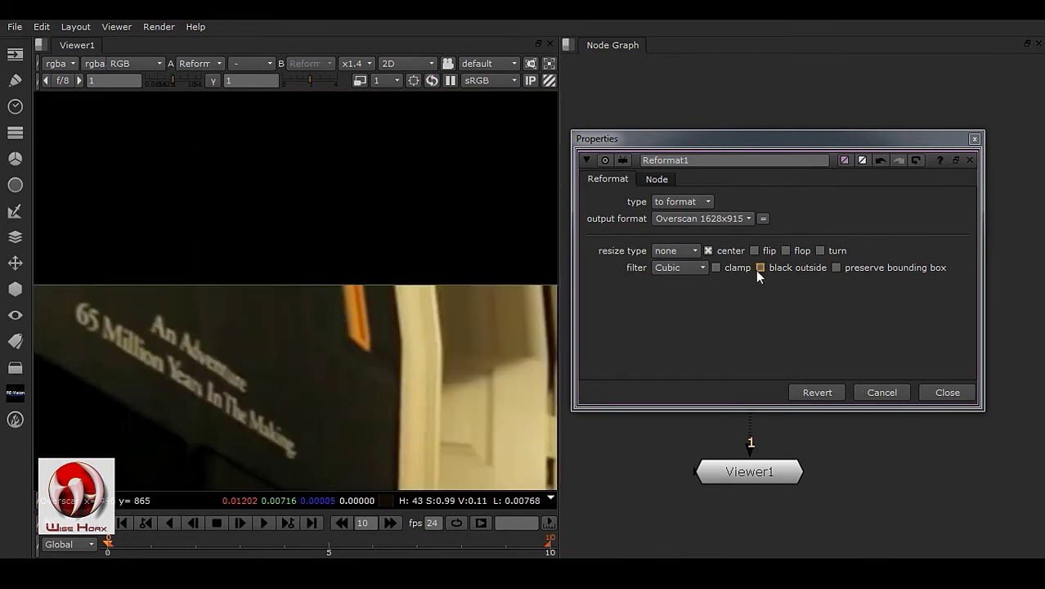
{"action": "left_click", "coordinate": [762, 266]}
{"action": "middle_click_drag", "start_coordinate": [378, 418], "coordinate": [455, 243]}
{"action": "middle_click_drag", "start_coordinate": [318, 381], "coordinate": [306, 343]}
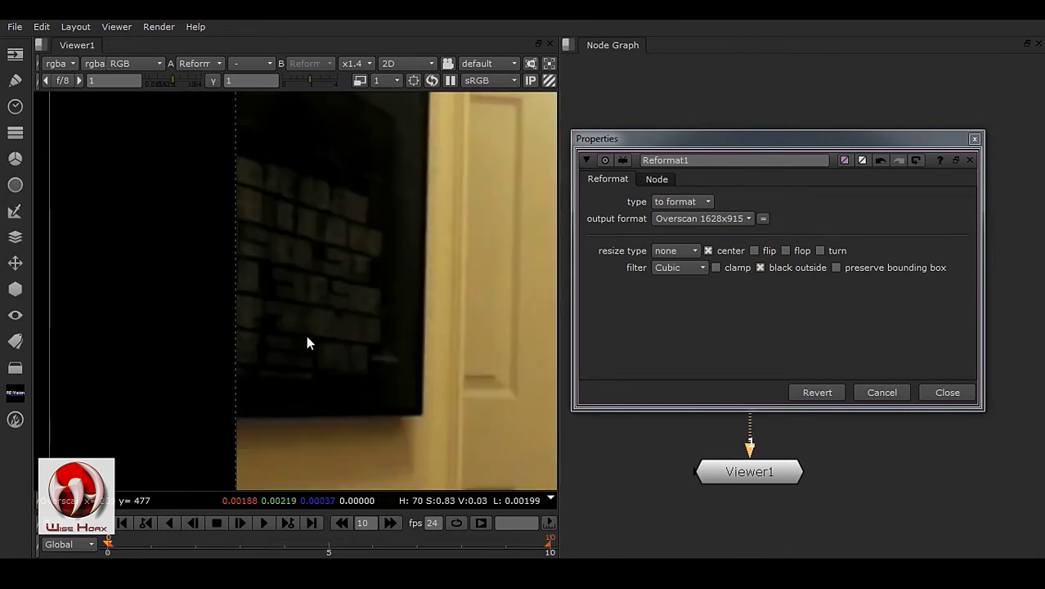
{"action": "scroll", "coordinate": [306, 343], "scroll_direction": "down", "scroll_amount": 5}
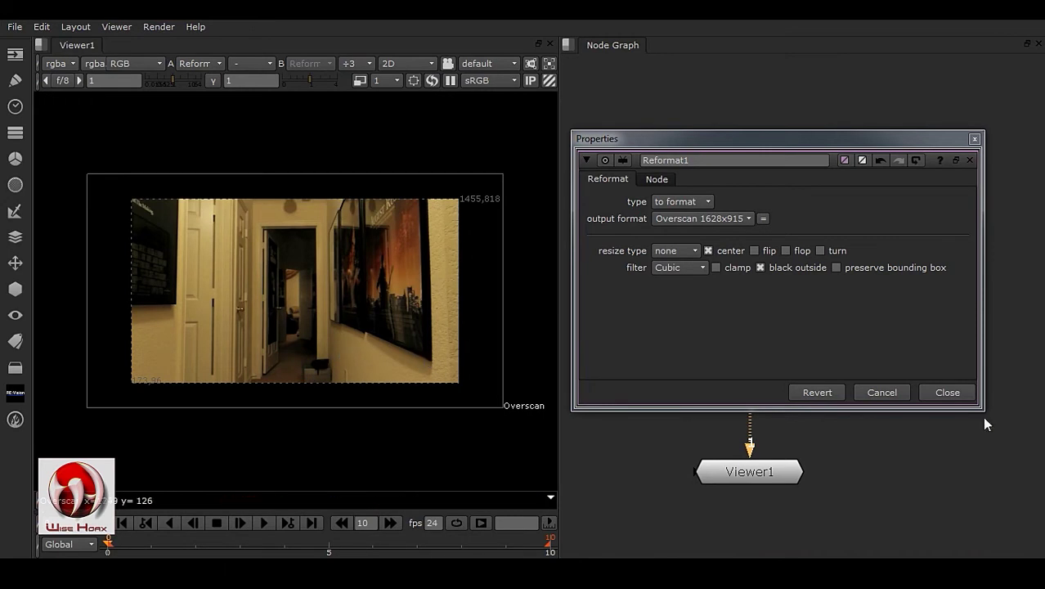
{"action": "left_click", "coordinate": [950, 393]}
- Make room above the Viewer node and add a Write node after the Reformat node
{"action": "middle_click_drag", "start_coordinate": [783, 402], "coordinate": [783, 353]}
{"action": "left_click_drag", "start_coordinate": [780, 424], "coordinate": [773, 516]}
{"action": "left_click", "coordinate": [777, 321]}
{"action": "key", "text": "w"}
{"action": "left_click_drag", "start_coordinate": [531, 251], "coordinate": [703, 175]}
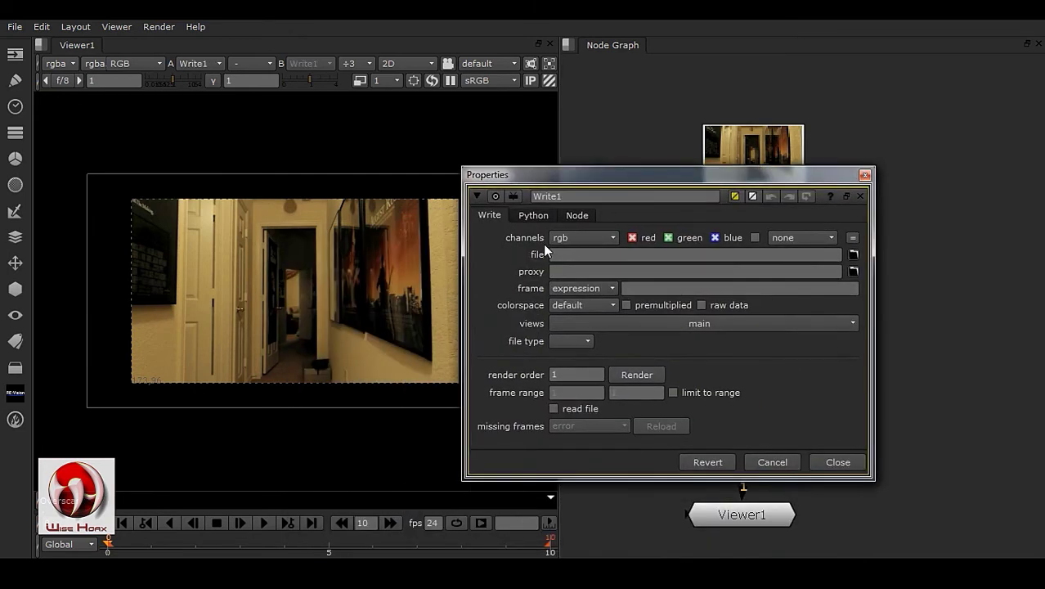
- Create a folder named Cld inside the Desktop's Lens Distortion folder for the Write node's output
{"action": "left_click", "coordinate": [854, 254]}
{"action": "left_click", "coordinate": [397, 211]}
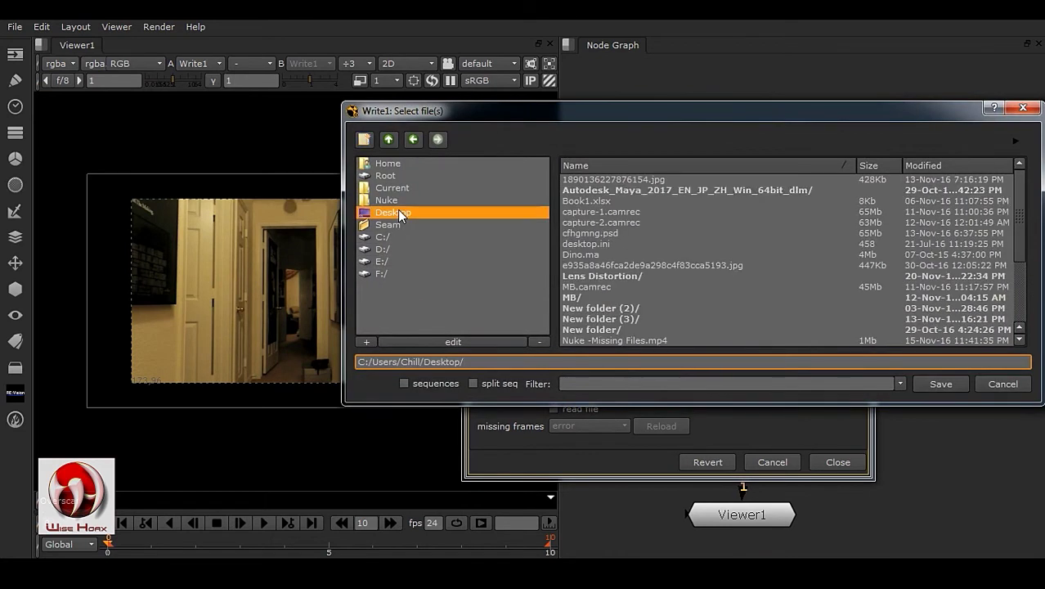
{"action": "double_click", "coordinate": [600, 276]}
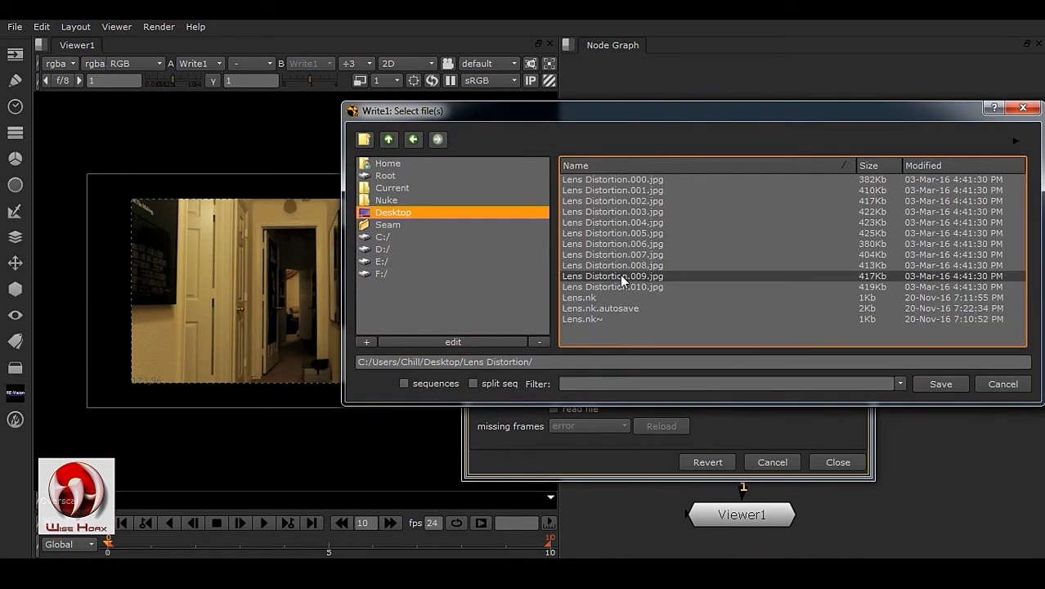
{"action": "left_click", "coordinate": [366, 140]}
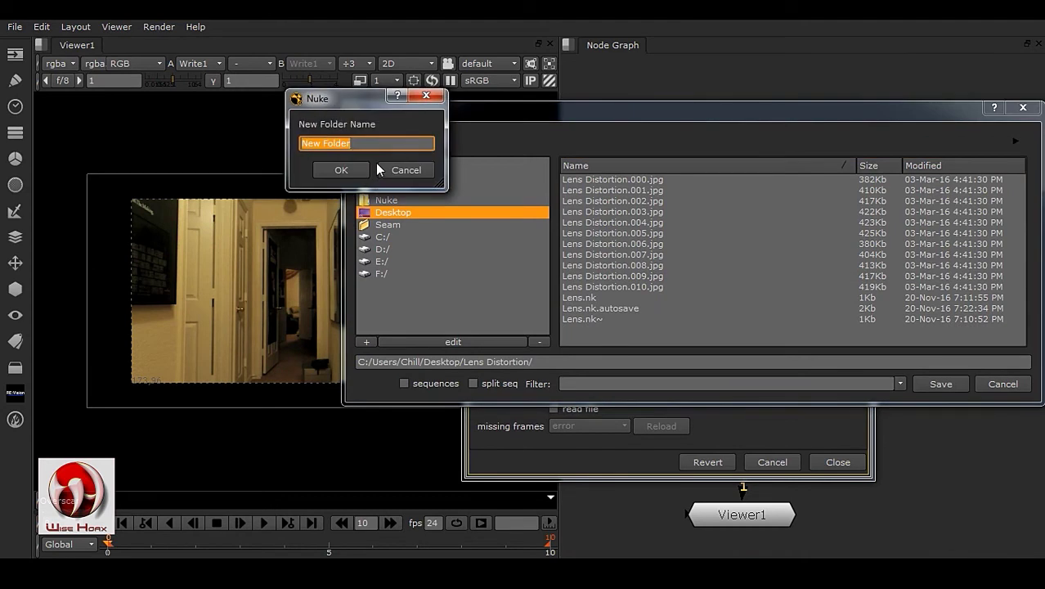
{"action": "type", "text": "Cld"}
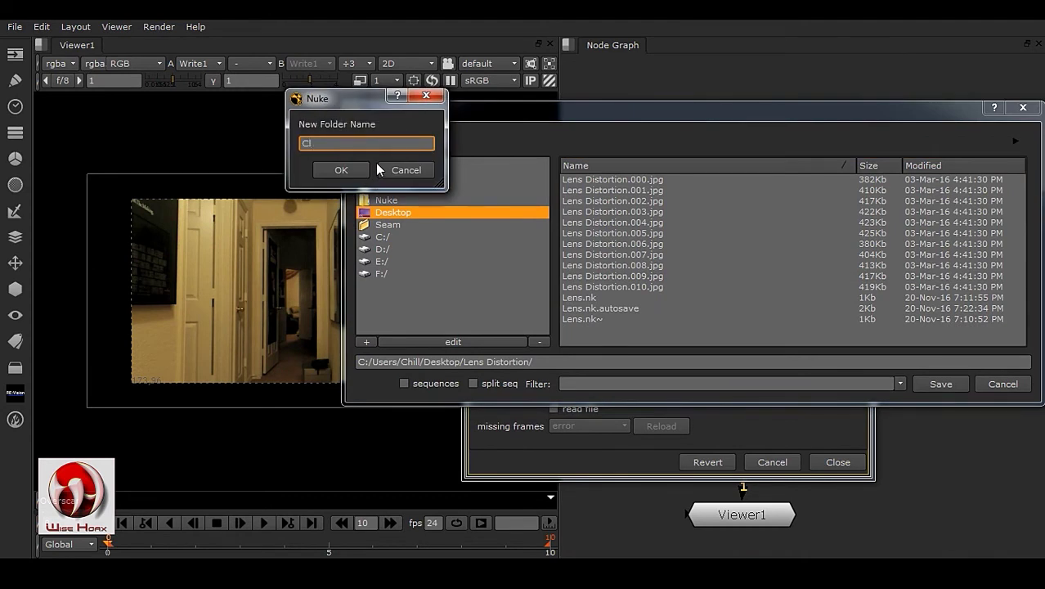
{"action": "left_click", "coordinate": [340, 170]}
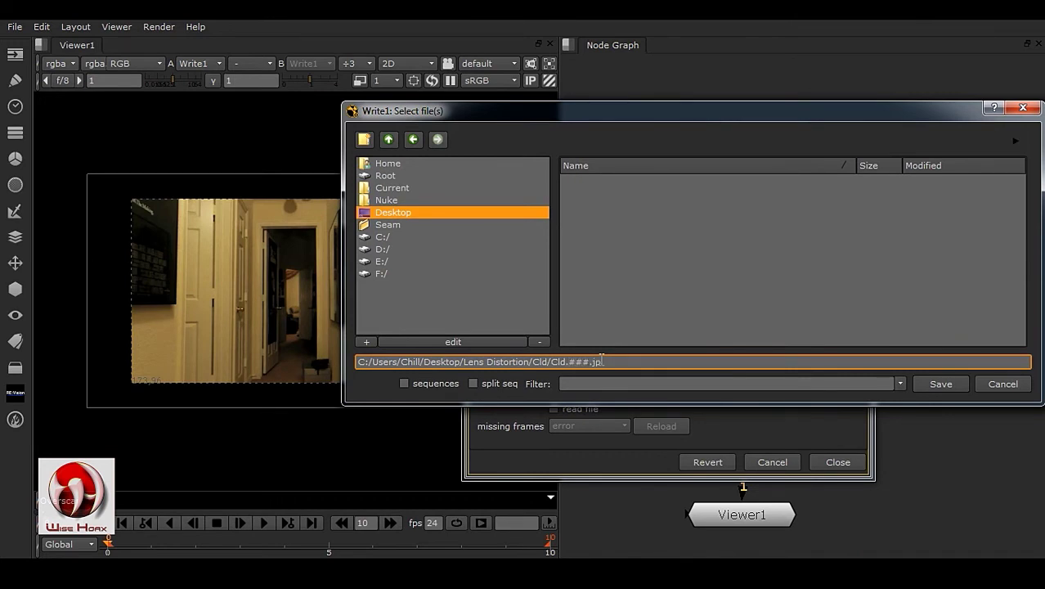
- Set the Write node's output file to Cld.###.jpg in the Cld folder and render the frames
{"action": "left_click", "coordinate": [950, 384]}
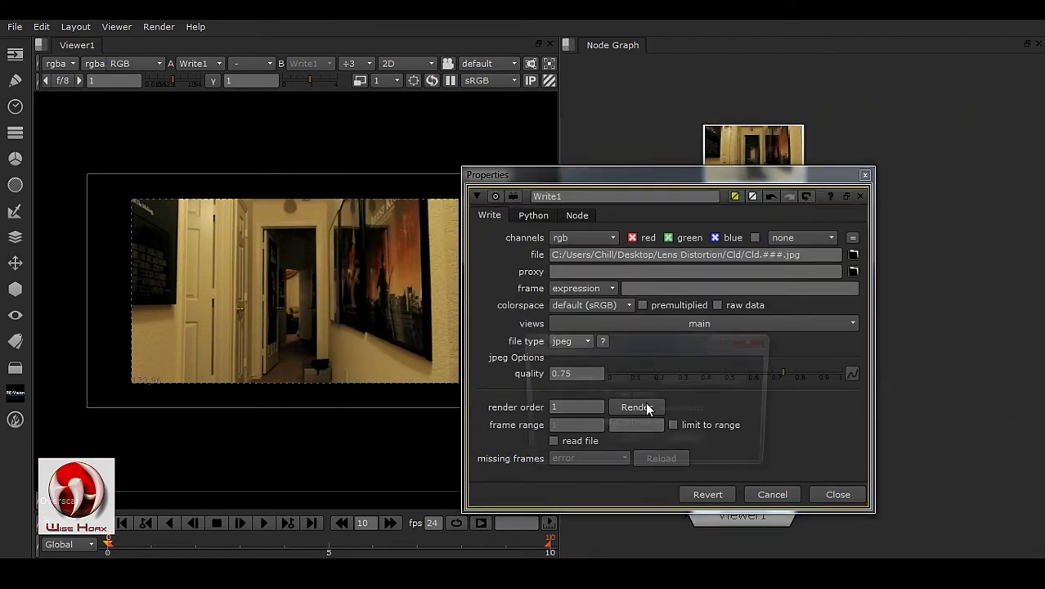
{"action": "left_click", "coordinate": [638, 406]}
{"action": "left_click", "coordinate": [625, 443]}
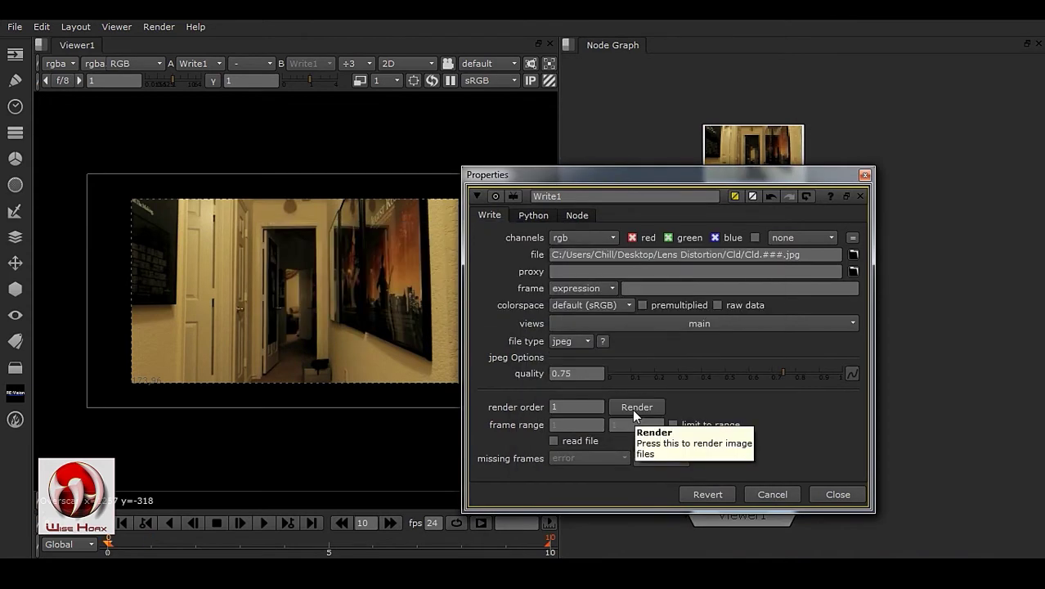
- Switch to Maya and create a new perspective camera for the viewport
{"action": "left_click", "coordinate": [297, 505]}
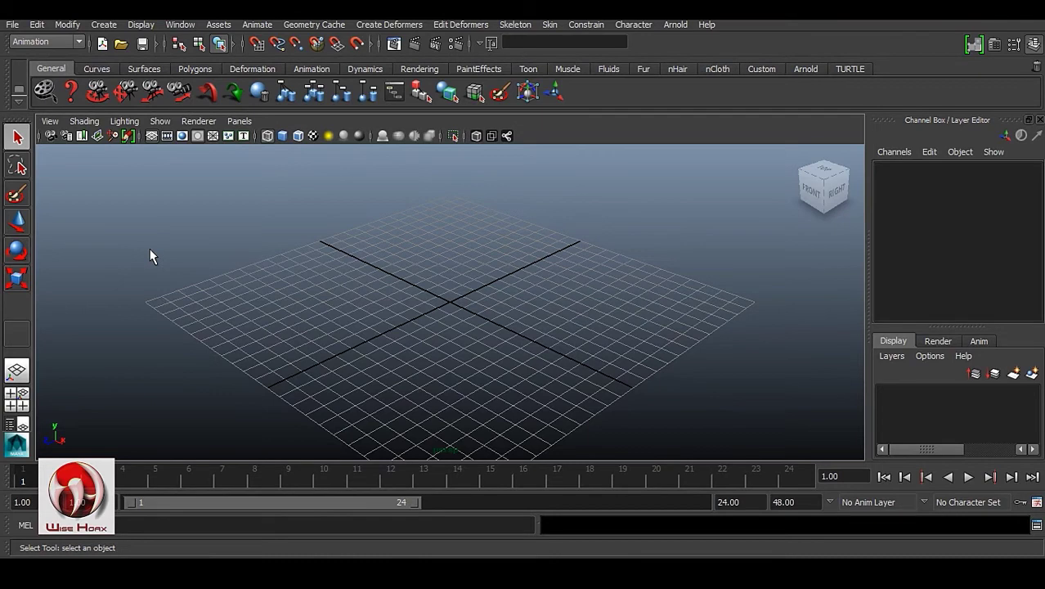
{"action": "left_click", "coordinate": [239, 121]}
{"action": "mouse_move", "coordinate": [323, 136]}
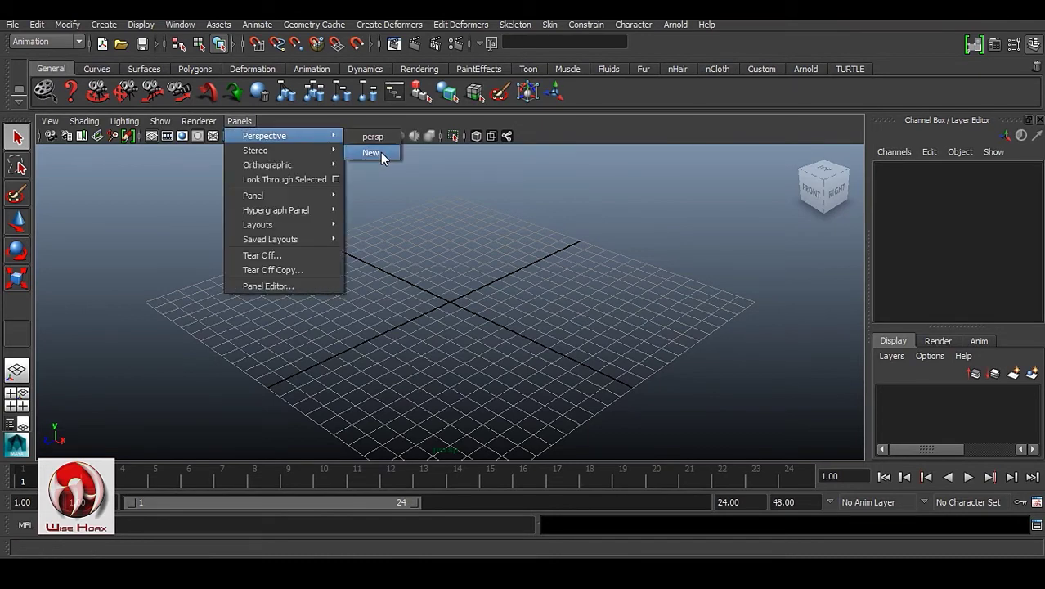
{"action": "left_click", "coordinate": [381, 152]}
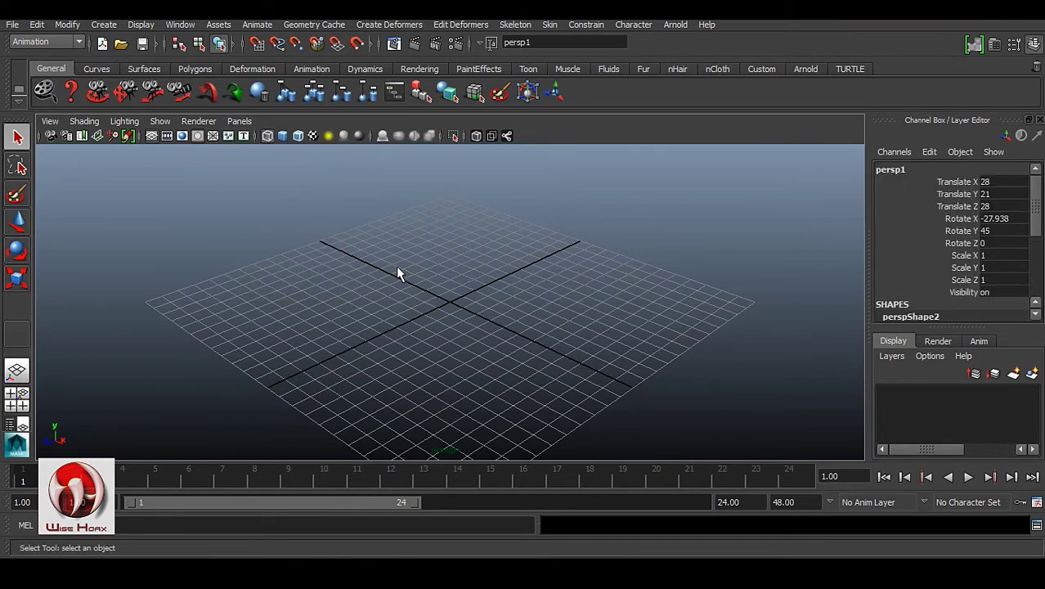
- Load Cld.000.jpg from the Lens Distortion\Cld folder as the new camera's image plane
{"action": "left_click", "coordinate": [98, 139]}
{"action": "left_click", "coordinate": [240, 107]}
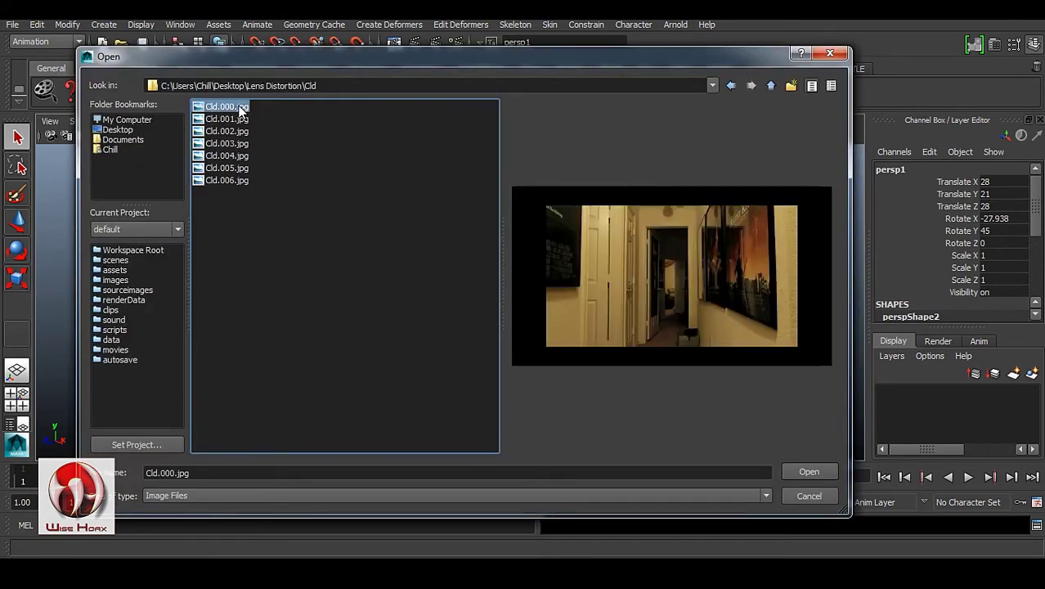
{"action": "left_click", "coordinate": [786, 471]}
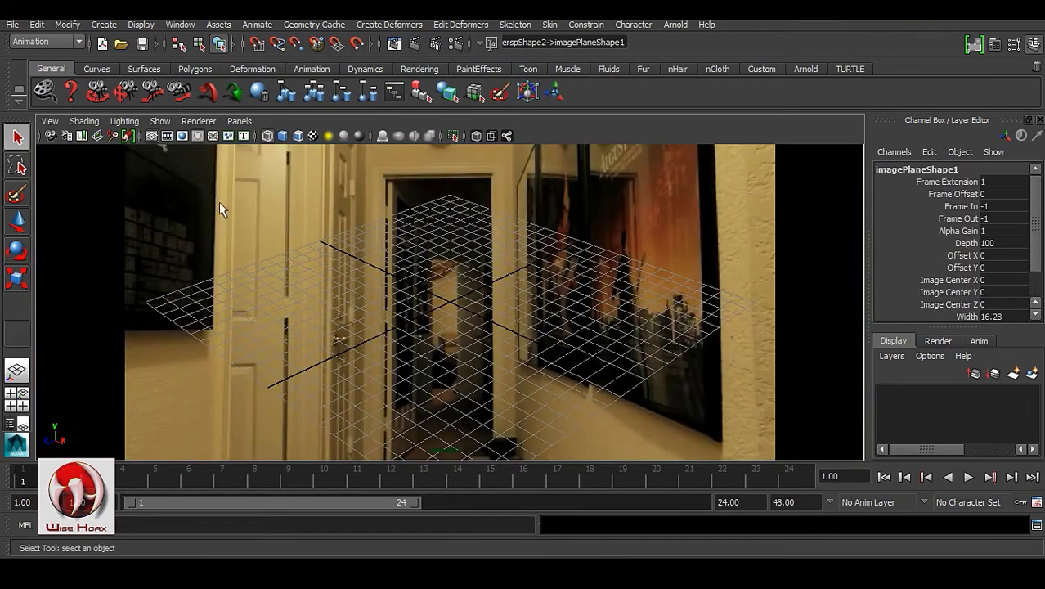
- Set the new camera's view fit to Overscan and display its resolution gate
{"action": "left_click", "coordinate": [50, 121]}
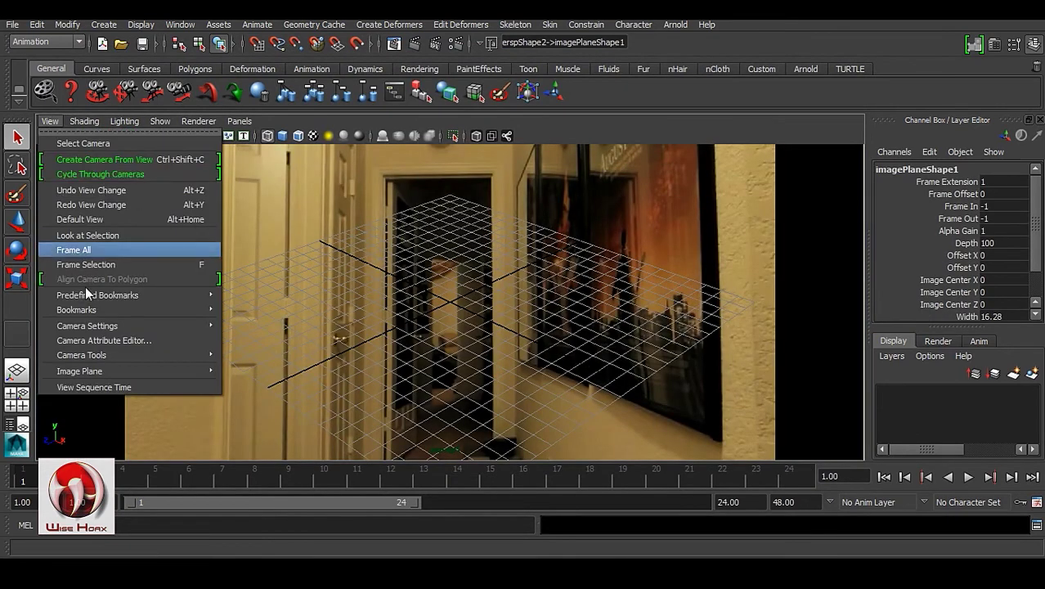
{"action": "mouse_move", "coordinate": [87, 325]}
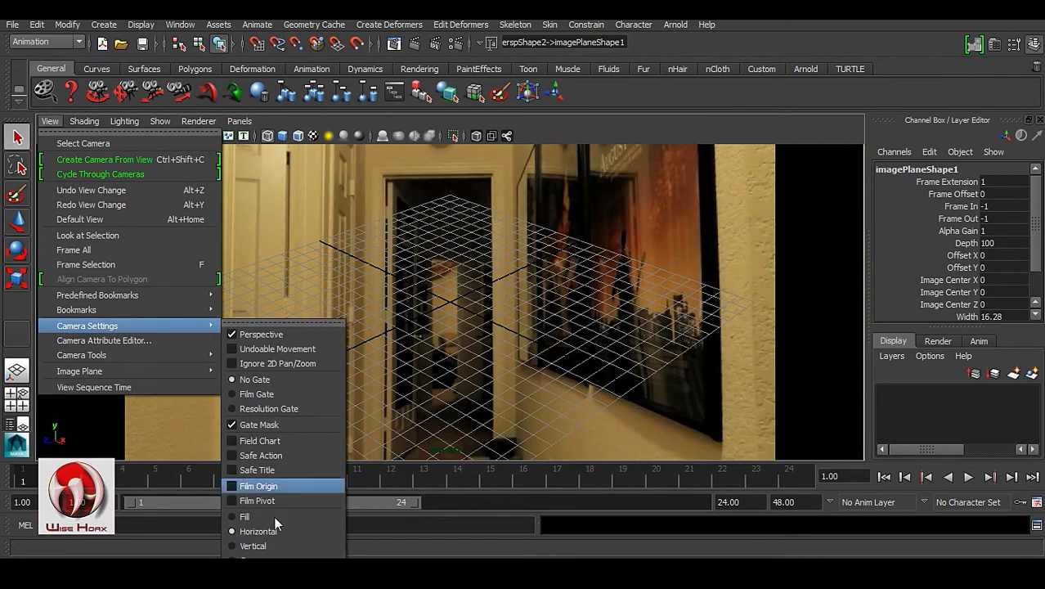
{"action": "left_click", "coordinate": [261, 558]}
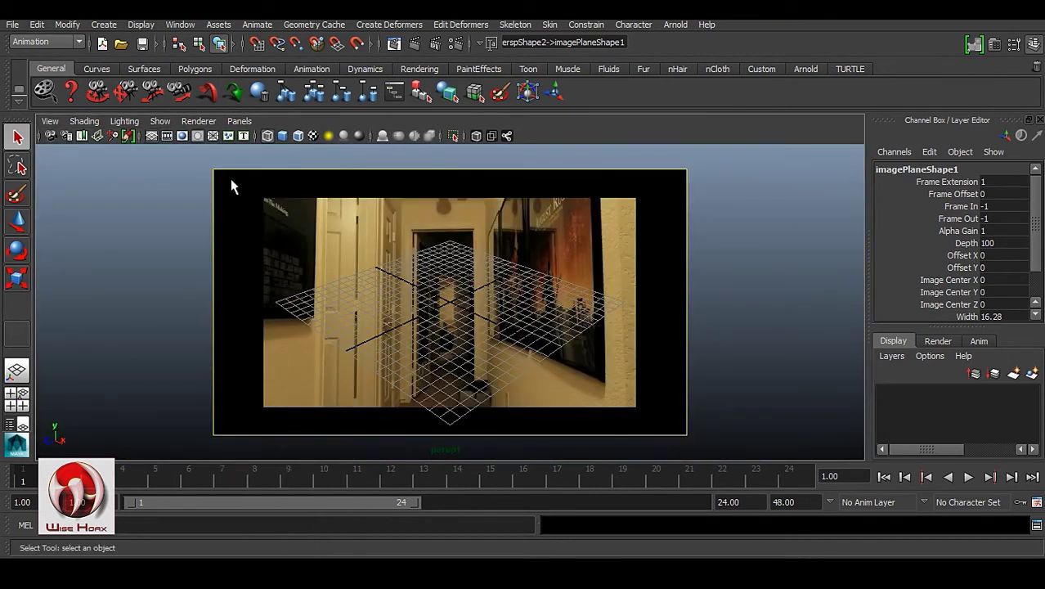
{"action": "left_click", "coordinate": [182, 136]}
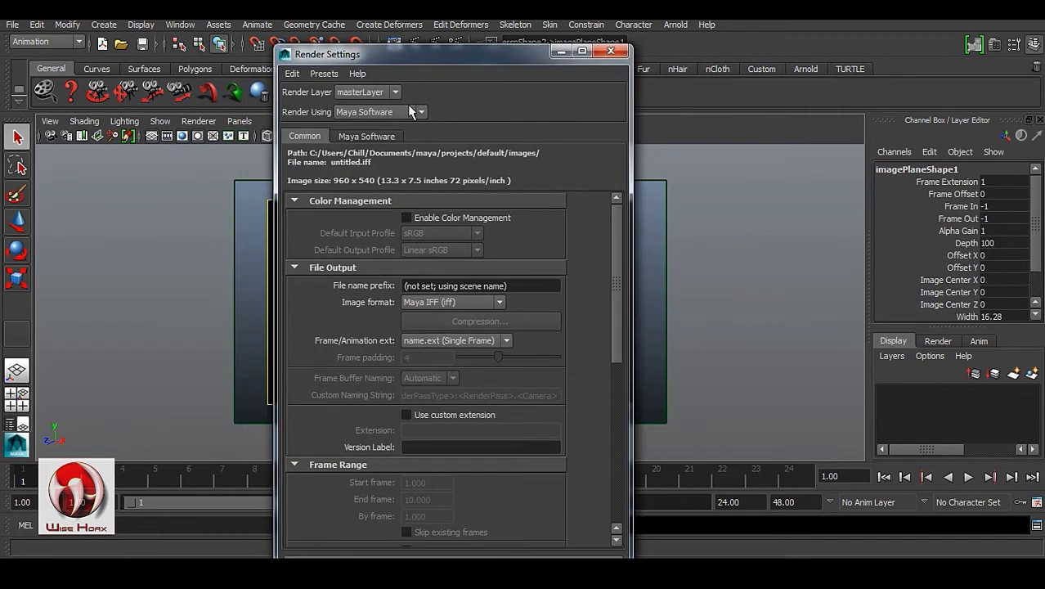
- Set the render image size to 1628 wide and 915 high, matching the Reformat node's output format in Nuke, and close the render settings
{"action": "left_click_drag", "start_coordinate": [451, 53], "coordinate": [364, 33]}
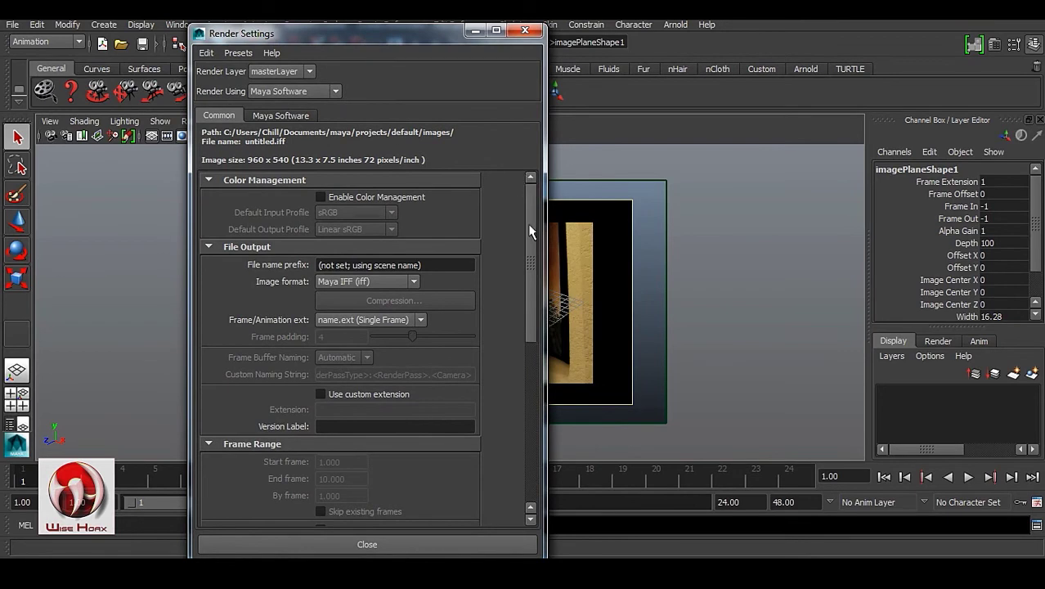
{"action": "left_click_drag", "start_coordinate": [530, 231], "coordinate": [523, 398]}
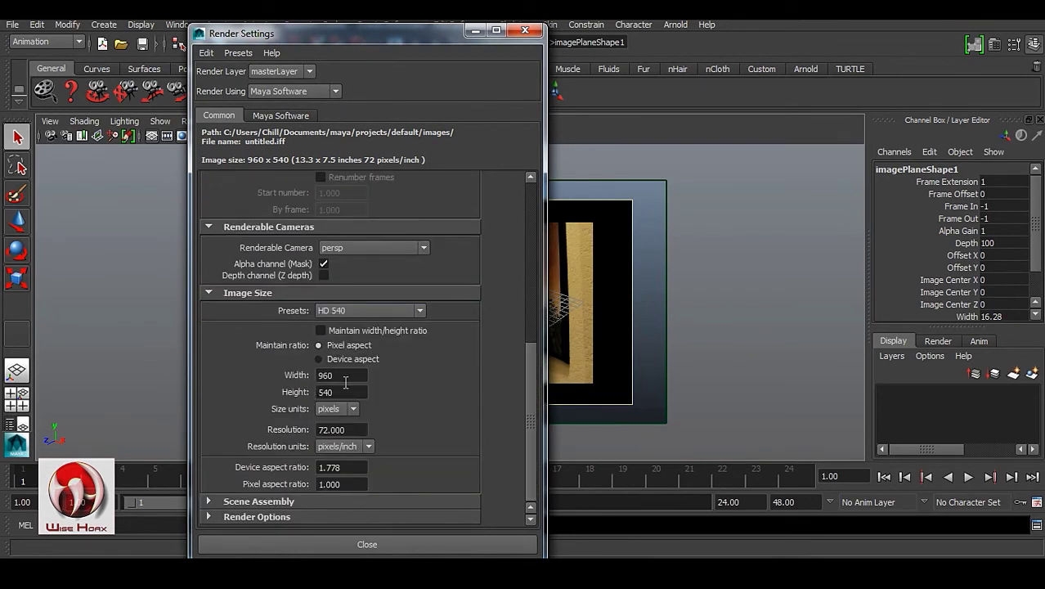
{"action": "left_click", "coordinate": [464, 483]}
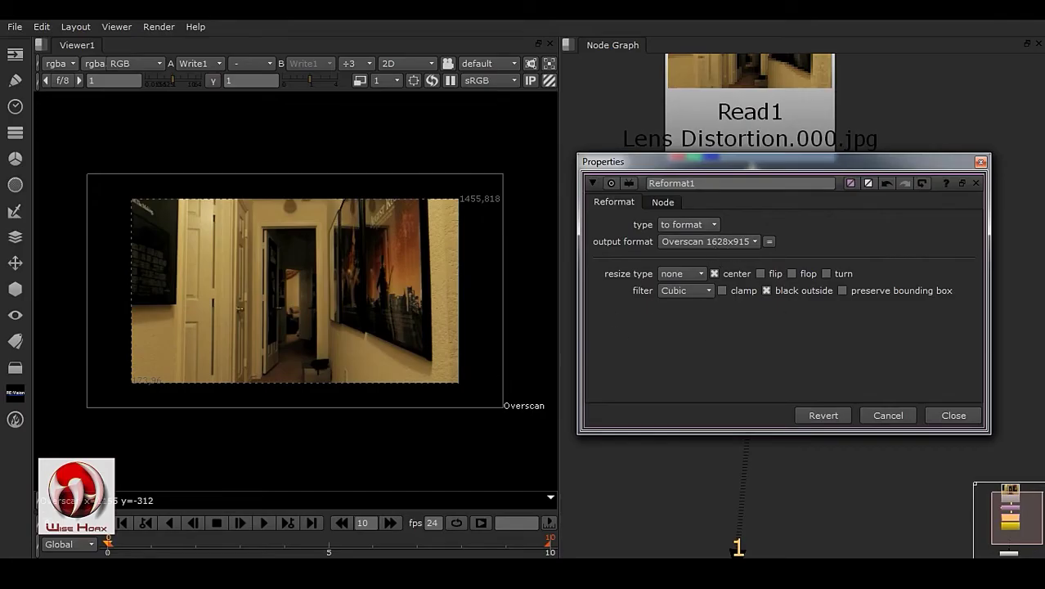
{"action": "left_click", "coordinate": [238, 531]}
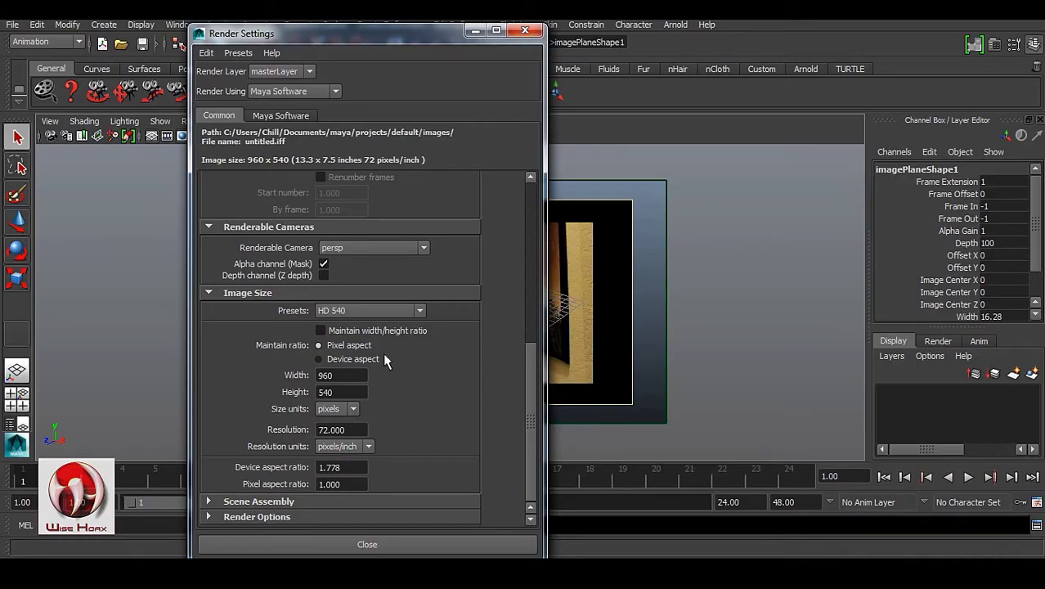
{"action": "double_click", "coordinate": [339, 374]}
{"action": "type", "text": "1628"}
{"action": "left_click", "coordinate": [483, 490]}
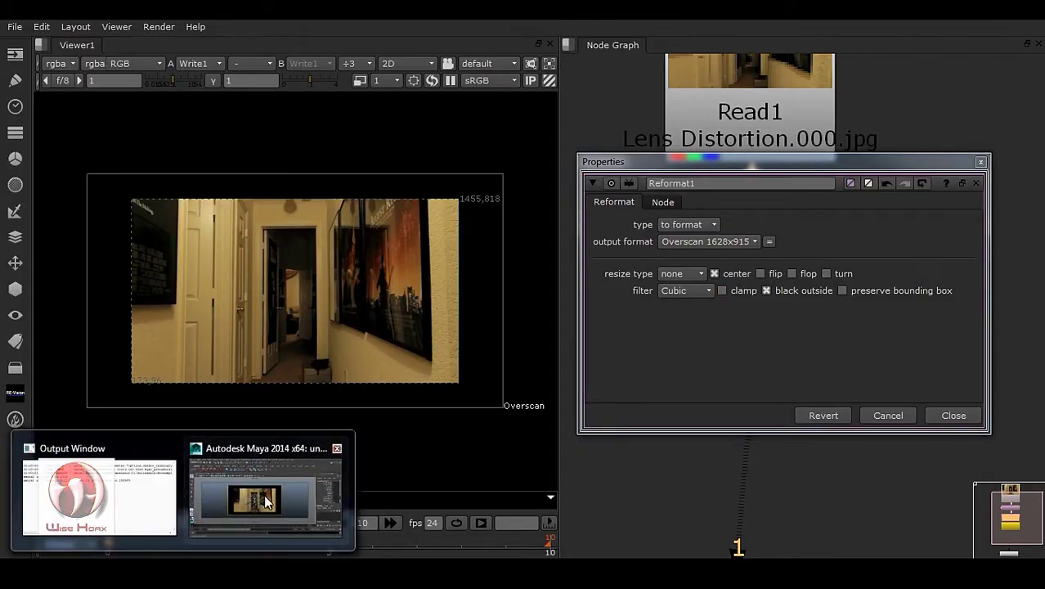
{"action": "left_click", "coordinate": [355, 462]}
{"action": "key", "text": "Tab"}
{"action": "type", "text": "915"}
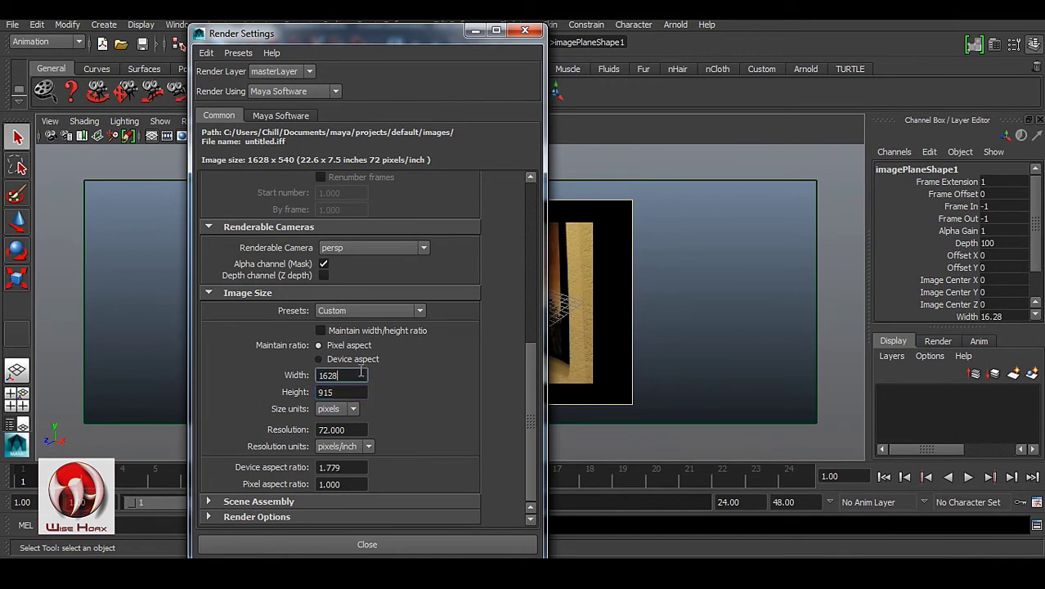
{"action": "left_click", "coordinate": [351, 375]}
{"action": "left_click", "coordinate": [525, 30]}
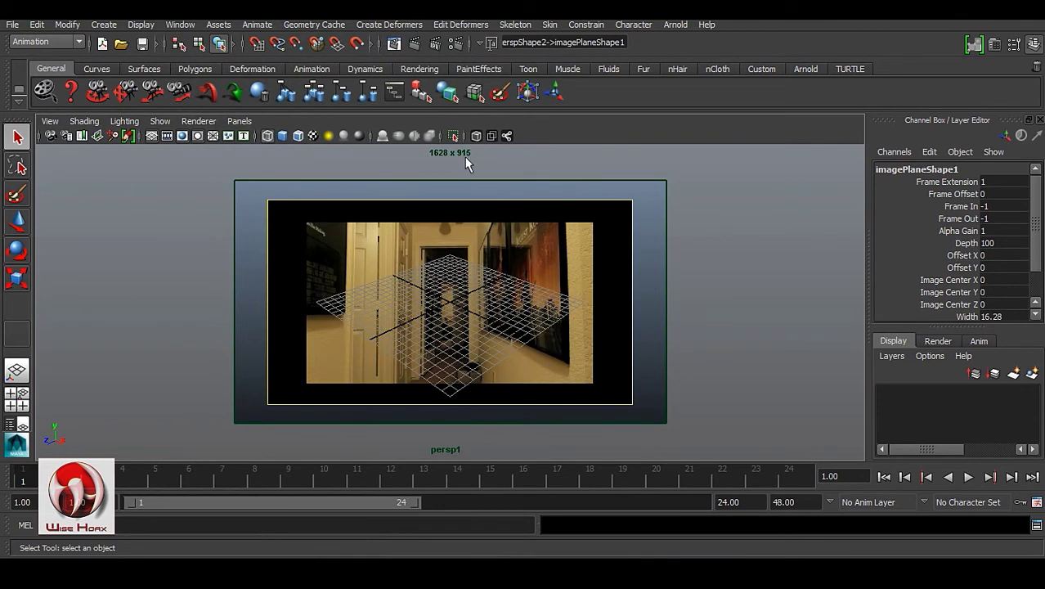
- Set the image plane's fit to Horizontal, fit it to the resolution gate, and close its attributes
{"action": "left_click", "coordinate": [84, 121]}
{"action": "mouse_move", "coordinate": [50, 121]}
{"action": "mouse_move", "coordinate": [77, 366]}
{"action": "mouse_move", "coordinate": [273, 406]}
{"action": "left_click", "coordinate": [390, 408]}
{"action": "scroll", "coordinate": [842, 323], "scroll_direction": "down", "scroll_amount": 8}
{"action": "scroll", "coordinate": [843, 327], "scroll_direction": "down", "scroll_amount": 3}
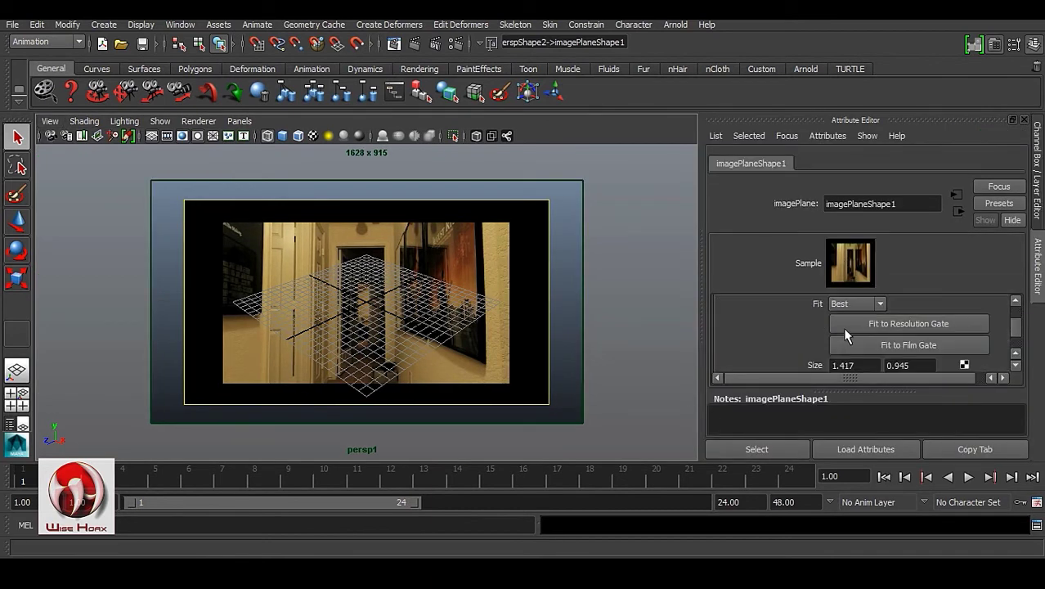
{"action": "left_click", "coordinate": [855, 305]}
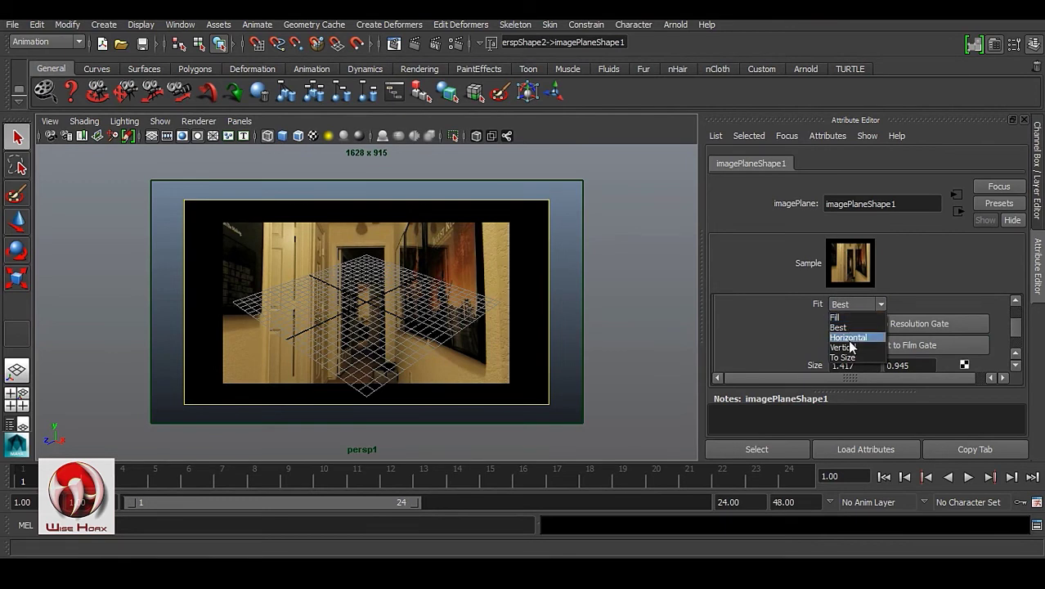
{"action": "left_click", "coordinate": [854, 338]}
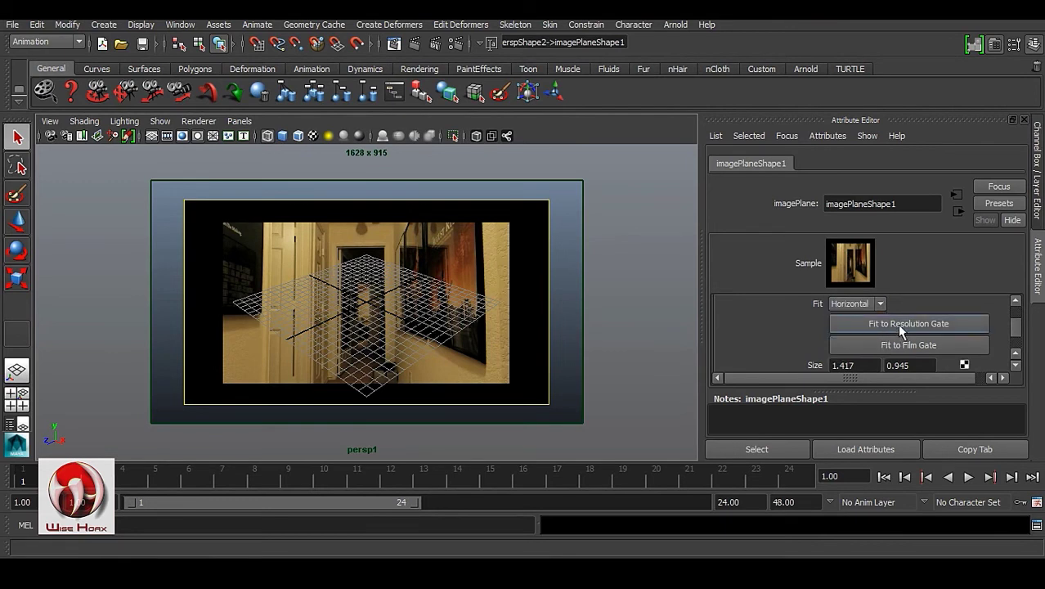
{"action": "left_click", "coordinate": [913, 328]}
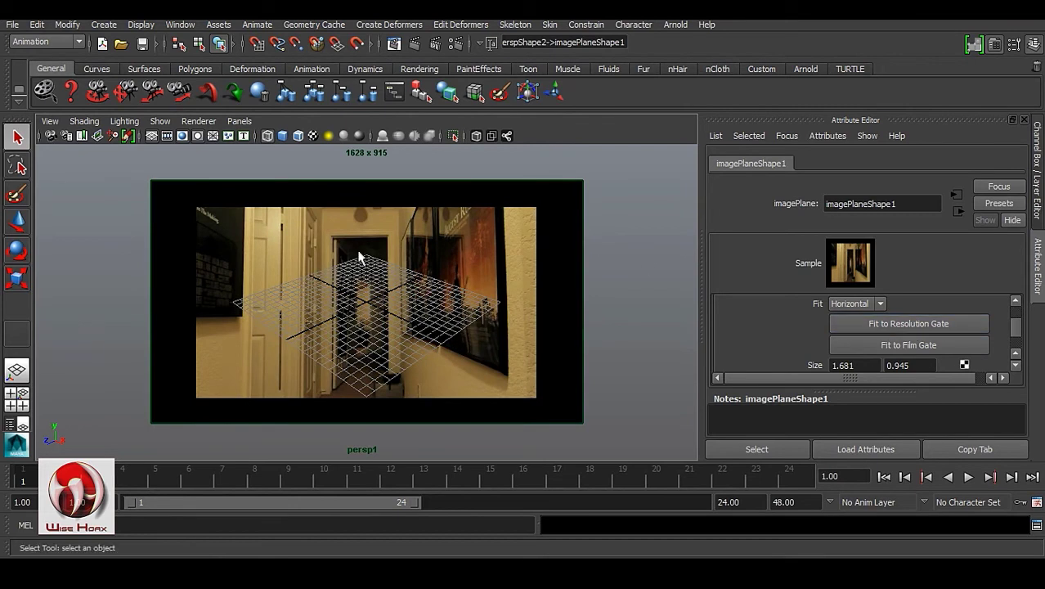
{"action": "left_click", "coordinate": [1023, 120]}
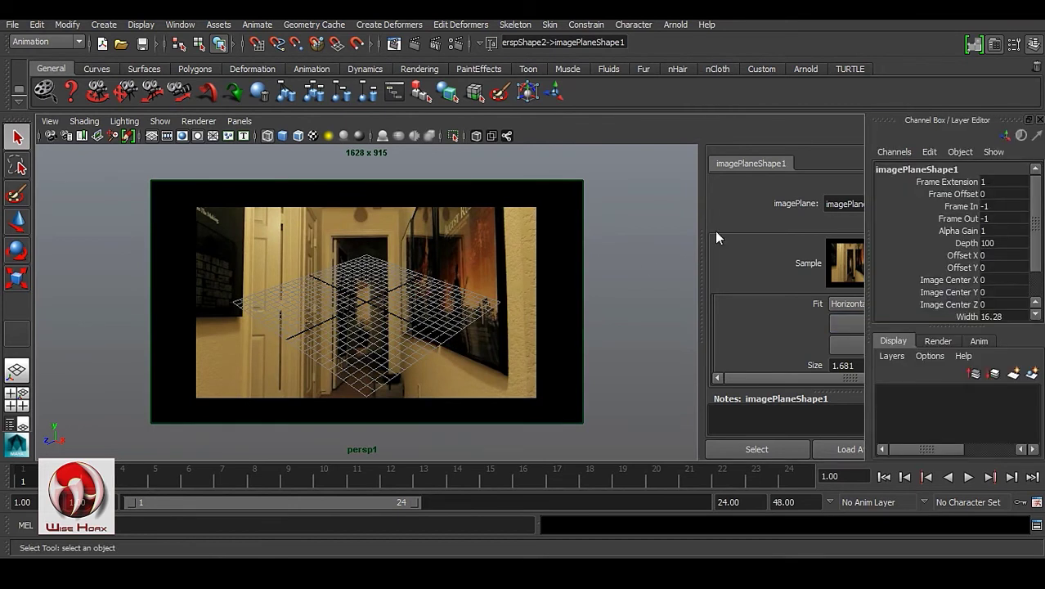
- Draw a tall polygon cube near the middle of the grid and activate the Move tool
{"action": "left_click", "coordinate": [194, 69]}
{"action": "left_click", "coordinate": [79, 96]}
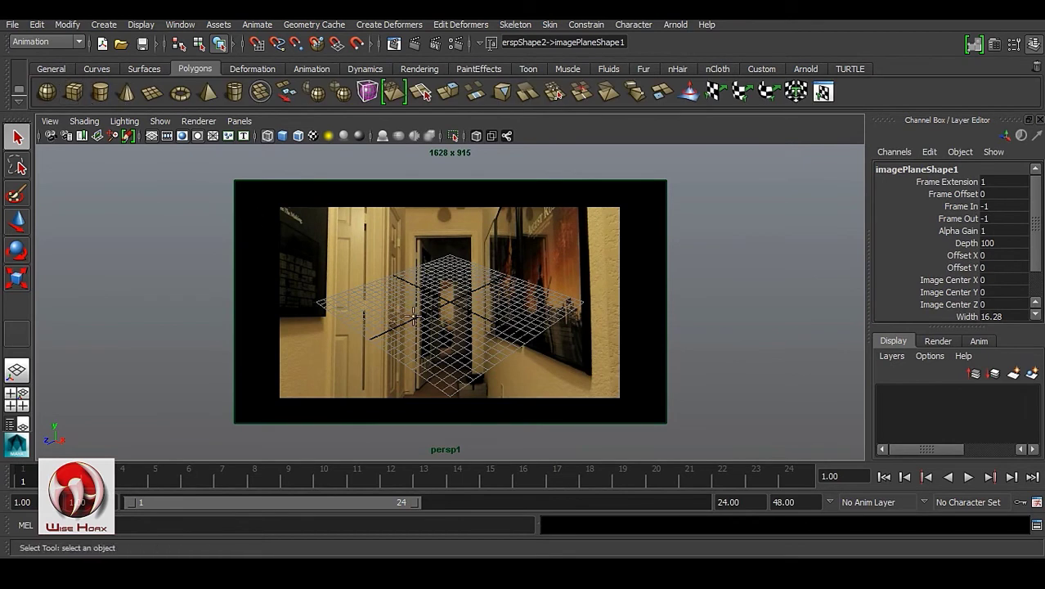
{"action": "left_click_drag", "start_coordinate": [442, 343], "coordinate": [462, 314]}
{"action": "left_click_drag", "start_coordinate": [451, 274], "coordinate": [452, 244]}
{"action": "key", "text": "w"}
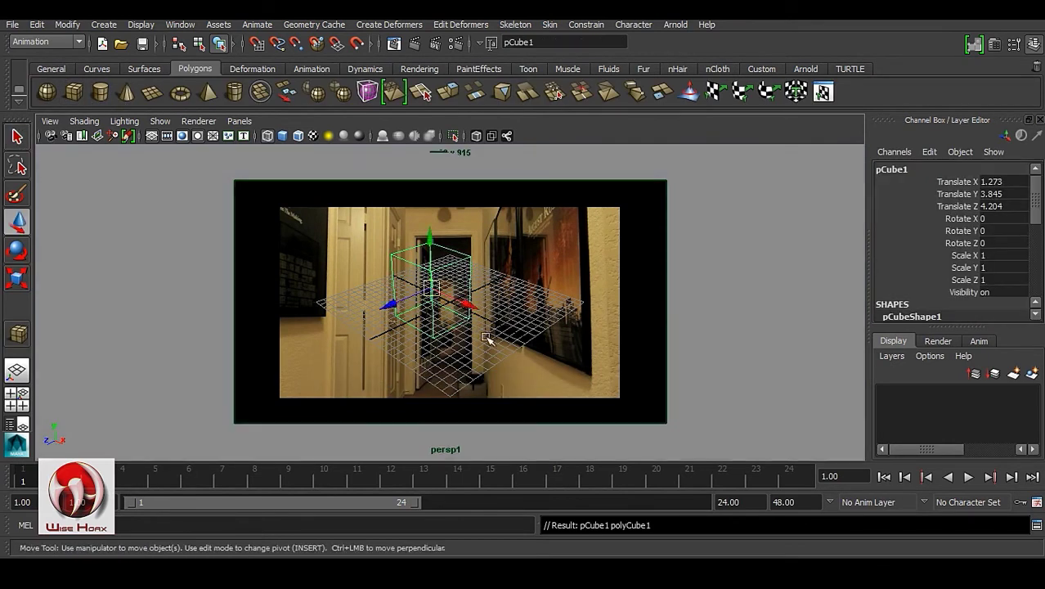
- Duplicate the cube and move the copy to the opposite side of the hallway, at about X 10.6, Y 4.2, Z -11.6
{"action": "left_click_drag", "start_coordinate": [487, 378], "coordinate": [459, 362], "text": "alt"}
{"action": "middle_click_drag", "start_coordinate": [459, 362], "coordinate": [384, 364], "text": "alt"}
{"action": "mouse_move", "coordinate": [385, 364]}
{"action": "left_mouse_down", "text": "alt"}
{"action": "mouse_move", "coordinate": [401, 363]}
{"action": "mouse_move", "coordinate": [385, 363]}
{"action": "left_mouse_up", "text": "alt"}
{"action": "key", "text": "ctrl+d"}
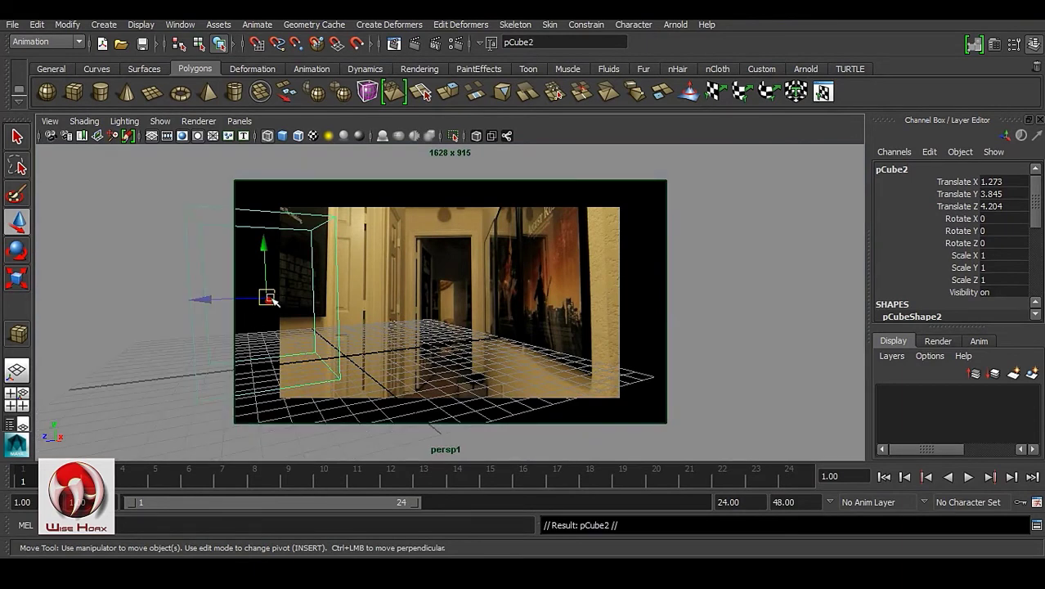
{"action": "left_click_drag", "start_coordinate": [267, 296], "coordinate": [616, 295]}
{"action": "left_click", "coordinate": [456, 286]}
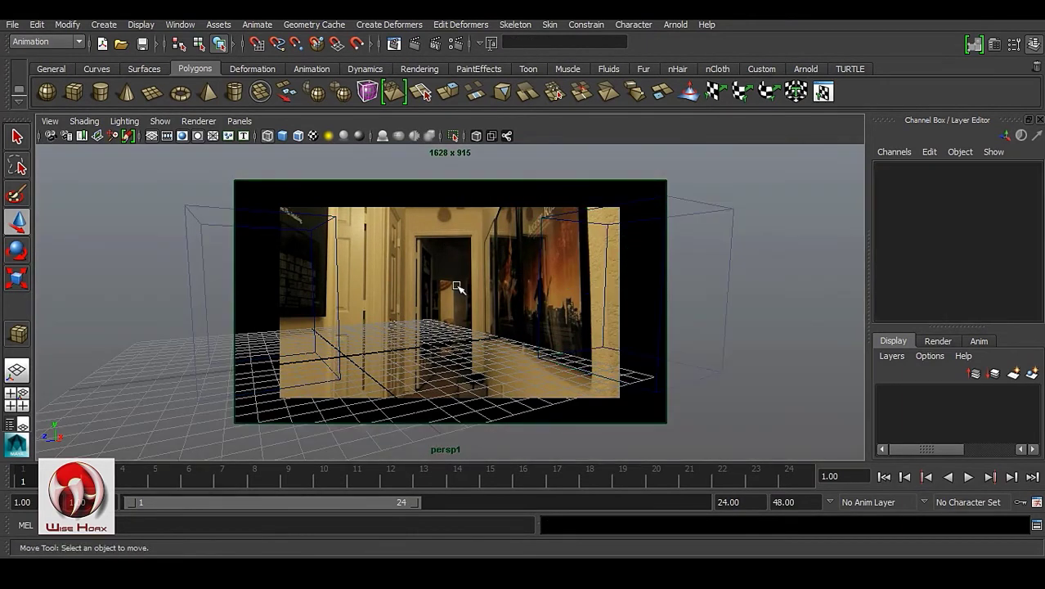
- Show the viewport shaded with textures and assign a new Lambert material to both cubes
{"action": "key", "text": "6"}
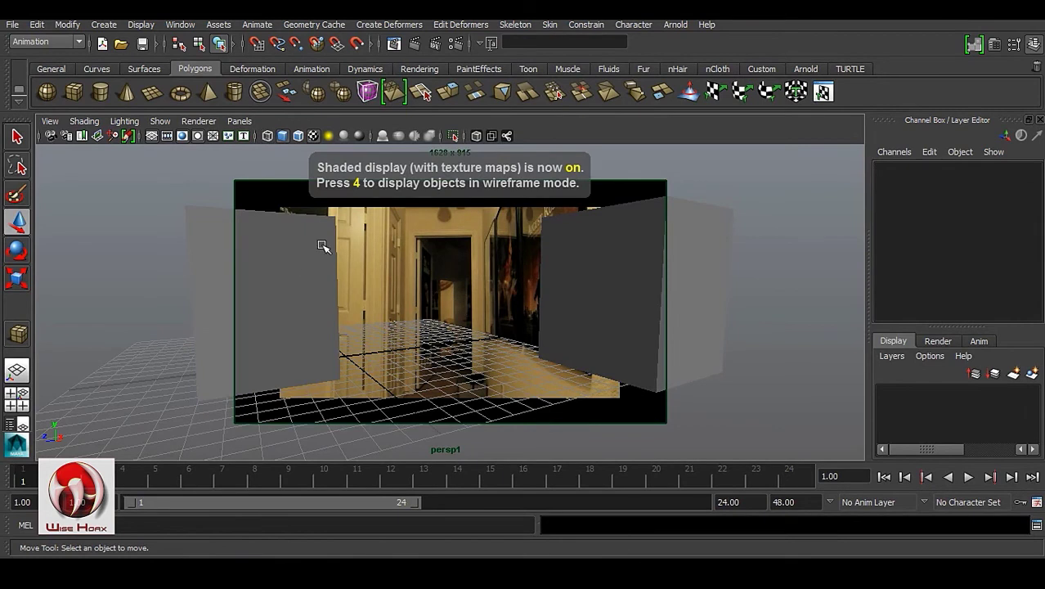
{"action": "left_click_drag", "start_coordinate": [289, 200], "coordinate": [630, 331]}
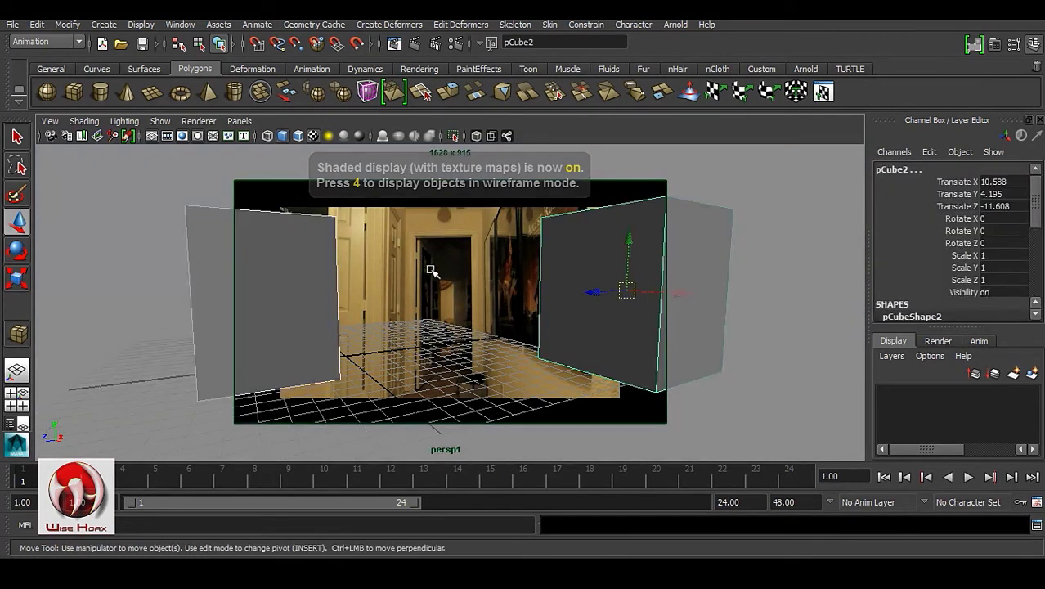
{"action": "right_click_drag", "start_coordinate": [430, 268], "coordinate": [470, 549]}
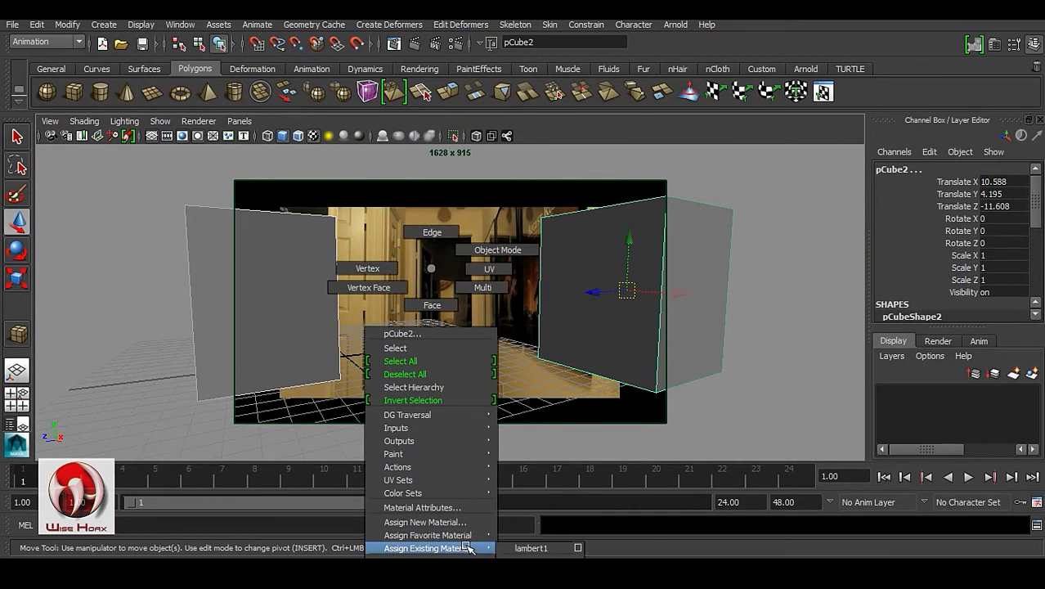
{"action": "right_click_drag", "start_coordinate": [469, 548], "coordinate": [458, 523]}
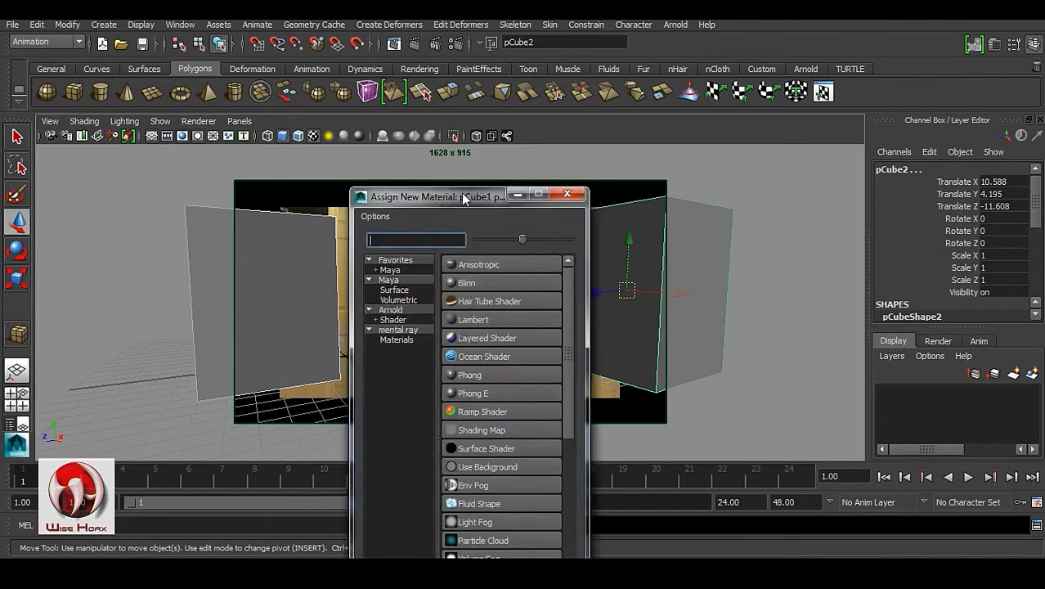
{"action": "left_click_drag", "start_coordinate": [461, 196], "coordinate": [364, 103]}
{"action": "left_click", "coordinate": [408, 231]}
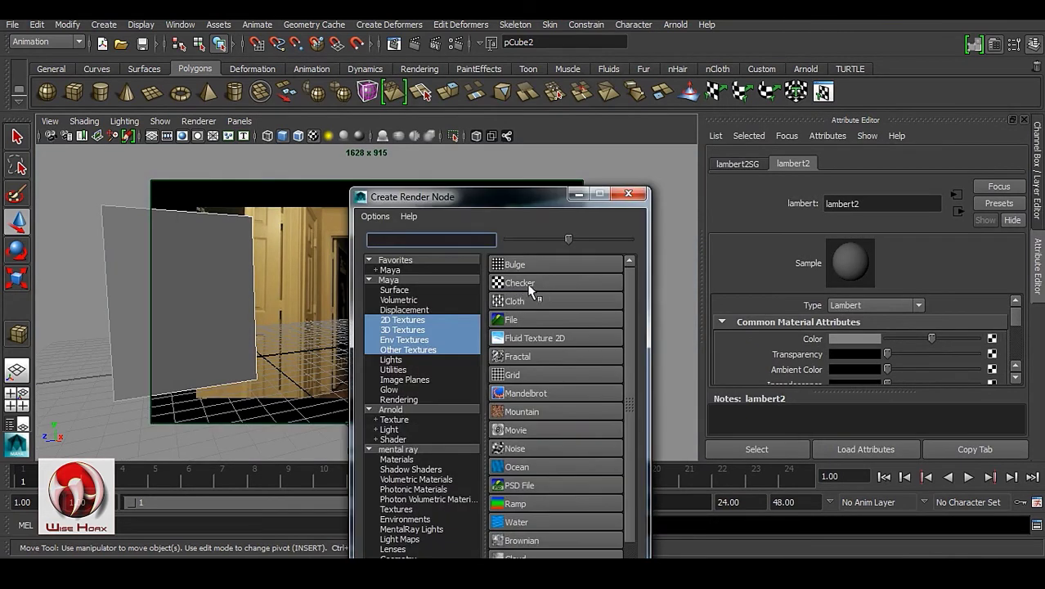
- Apply a Checker texture to the Lambert material's color and set its Repeat UV to 10 by 10
{"action": "left_click", "coordinate": [543, 283]}
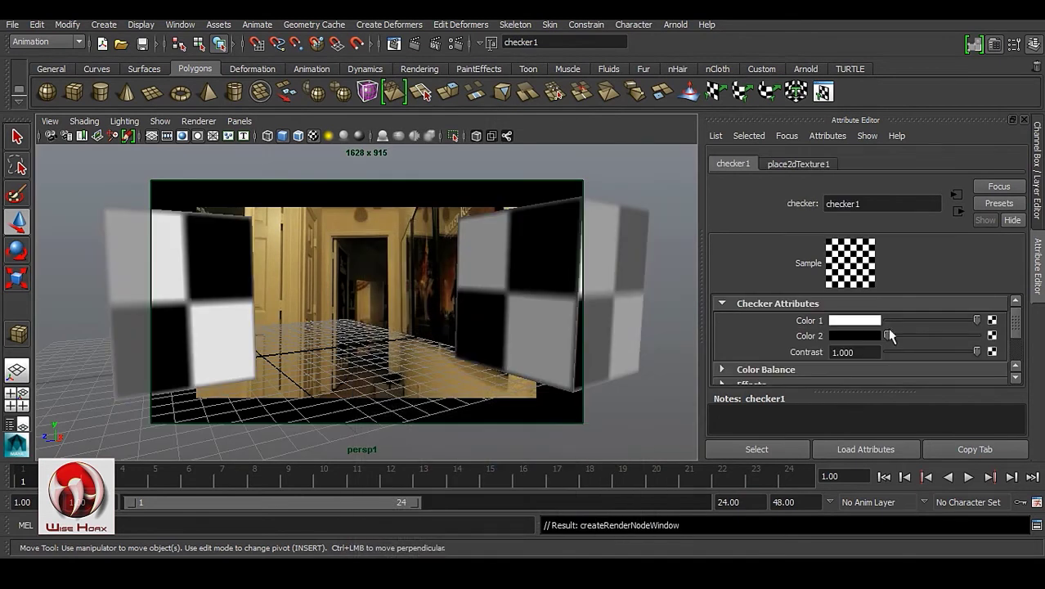
{"action": "left_click", "coordinate": [798, 163]}
{"action": "scroll", "coordinate": [877, 364], "scroll_direction": "down", "scroll_amount": 2}
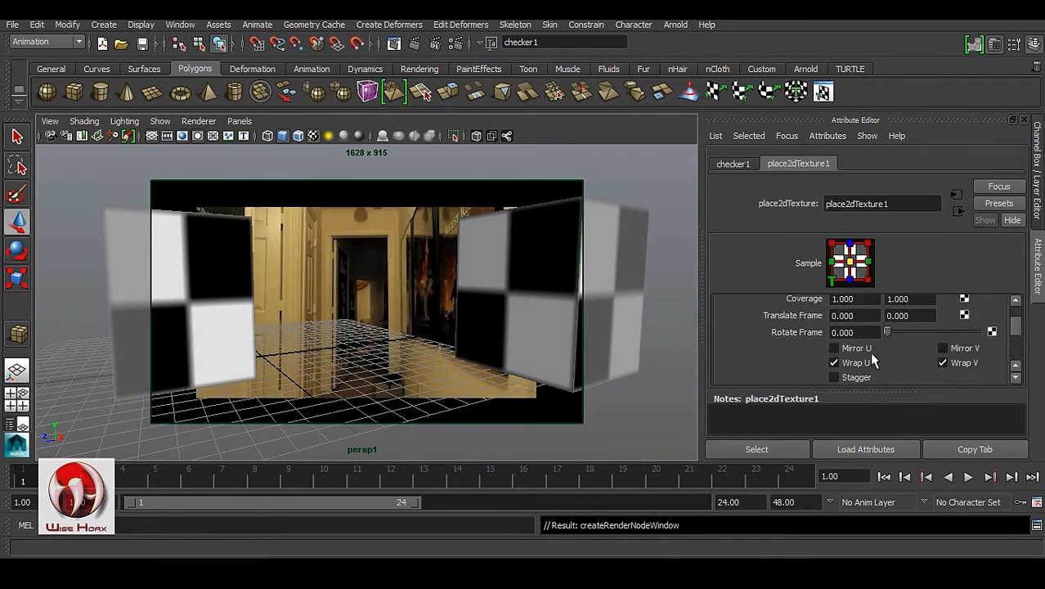
{"action": "scroll", "coordinate": [882, 362], "scroll_direction": "down", "scroll_amount": 1}
{"action": "left_click", "coordinate": [854, 347]}
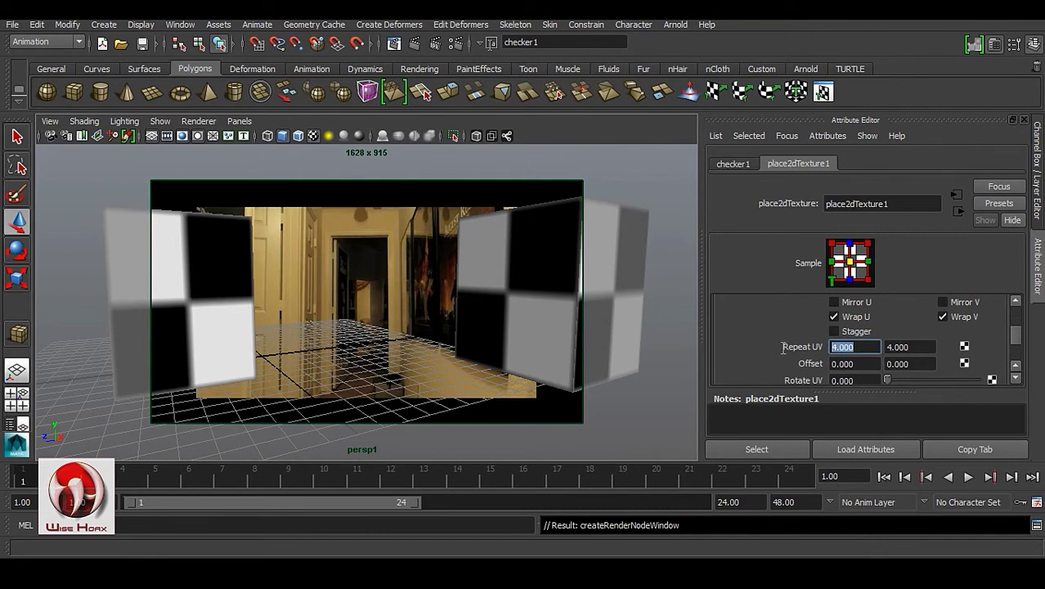
{"action": "type", "text": "10"}
{"action": "key", "text": "Return"}
{"action": "key", "text": "Tab"}
{"action": "type", "text": "10"}
{"action": "key", "text": "Return"}
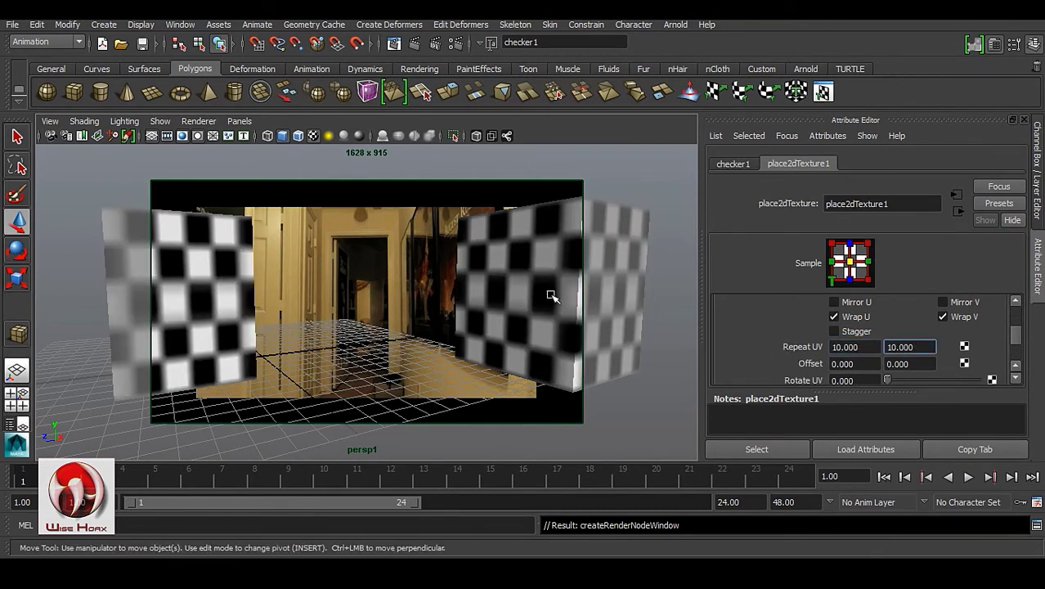
- Rotate both checkered cubes freely on several axes, tilting the one near the doors to about -27, 14, -35 degrees
{"action": "left_click", "coordinate": [241, 284]}
{"action": "left_click", "coordinate": [241, 284]}
{"action": "key", "text": "e"}
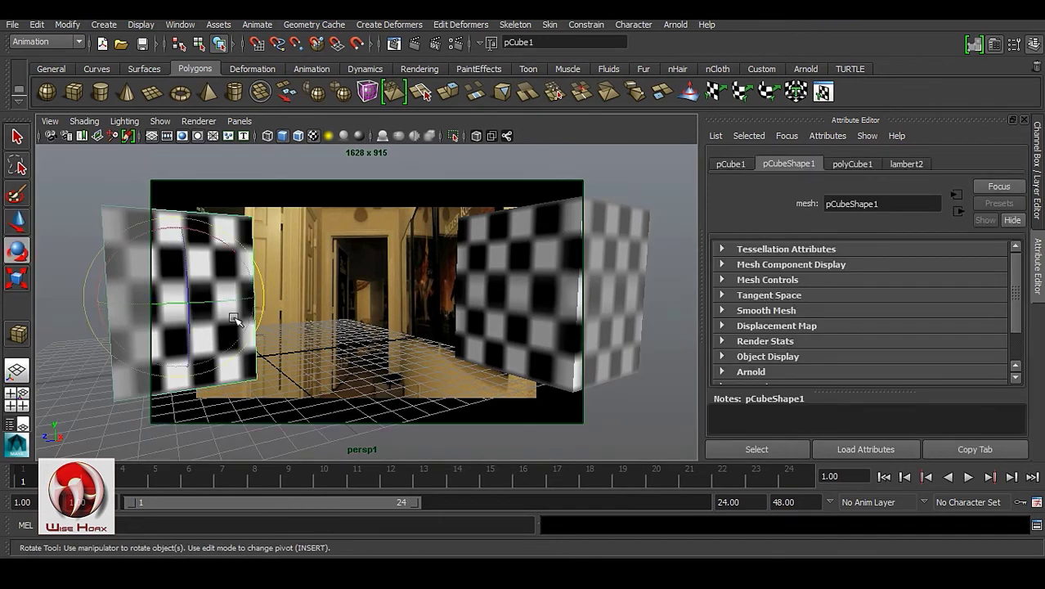
{"action": "left_click_drag", "start_coordinate": [219, 304], "coordinate": [253, 326]}
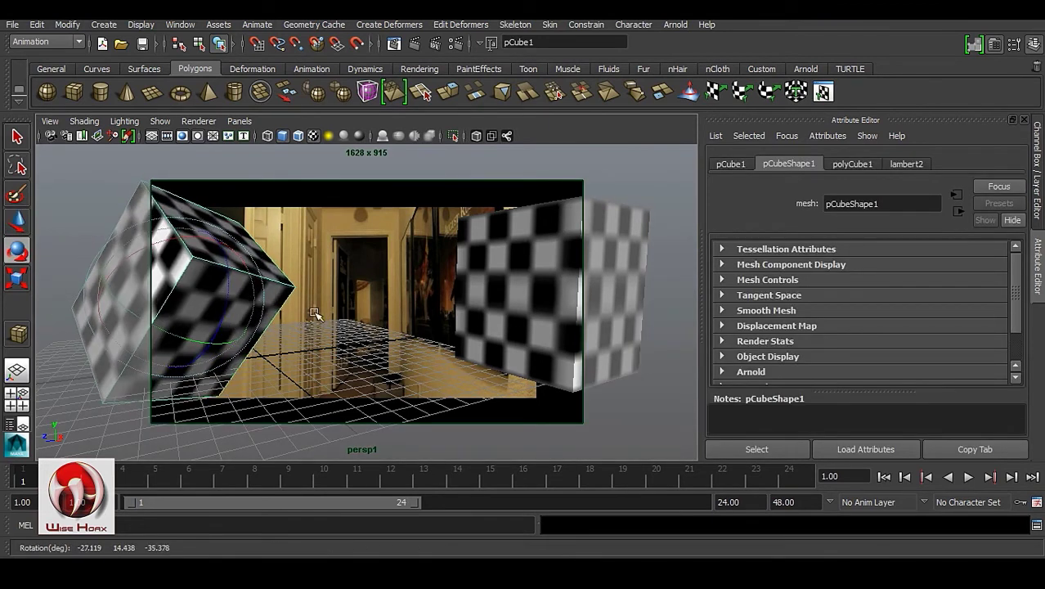
{"action": "left_click", "coordinate": [549, 272]}
{"action": "left_click_drag", "start_coordinate": [549, 273], "coordinate": [533, 298]}
{"action": "left_click", "coordinate": [384, 319]}
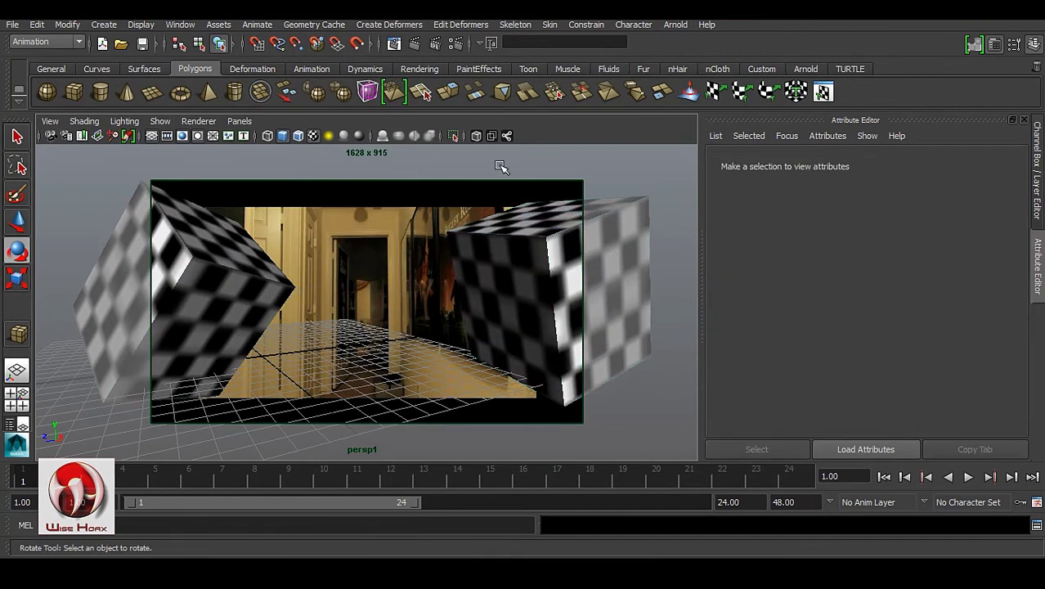
- Raise the cubes' Lambert material Ambient Color slightly and test-render the frame before and after the change
{"action": "left_click", "coordinate": [415, 43]}
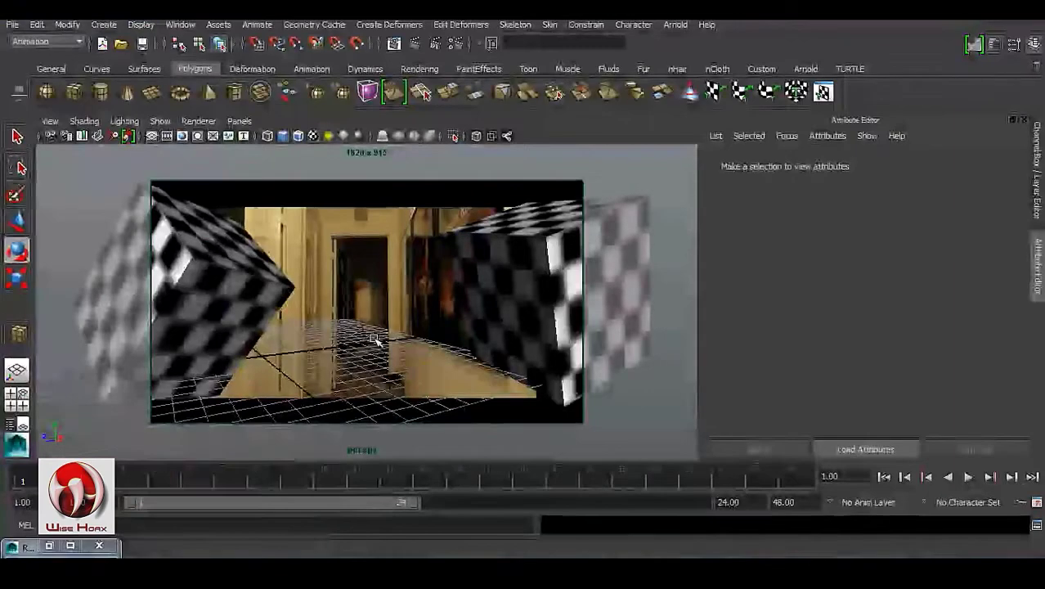
{"action": "left_click", "coordinate": [249, 291]}
{"action": "left_click", "coordinate": [413, 70]}
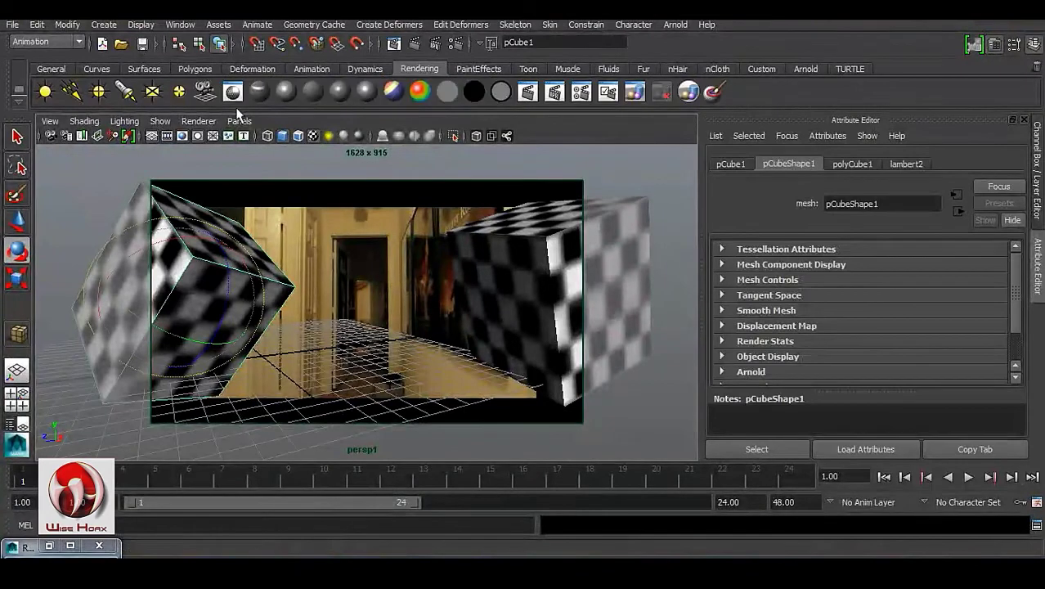
{"action": "left_click", "coordinate": [233, 91]}
{"action": "scroll", "coordinate": [847, 355], "scroll_direction": "down", "scroll_amount": 2}
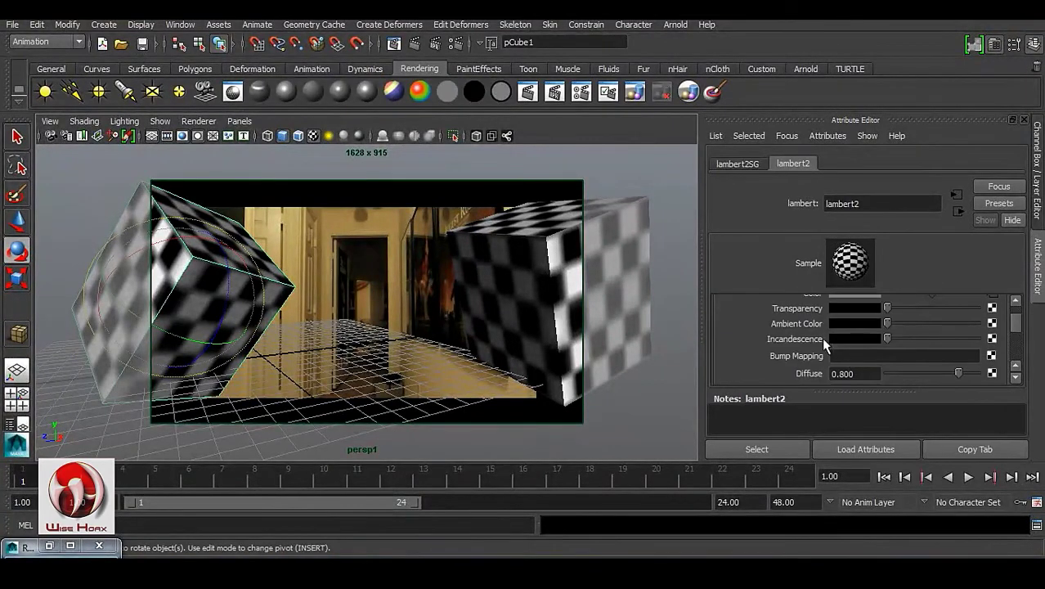
{"action": "left_click_drag", "start_coordinate": [896, 319], "coordinate": [906, 323]}
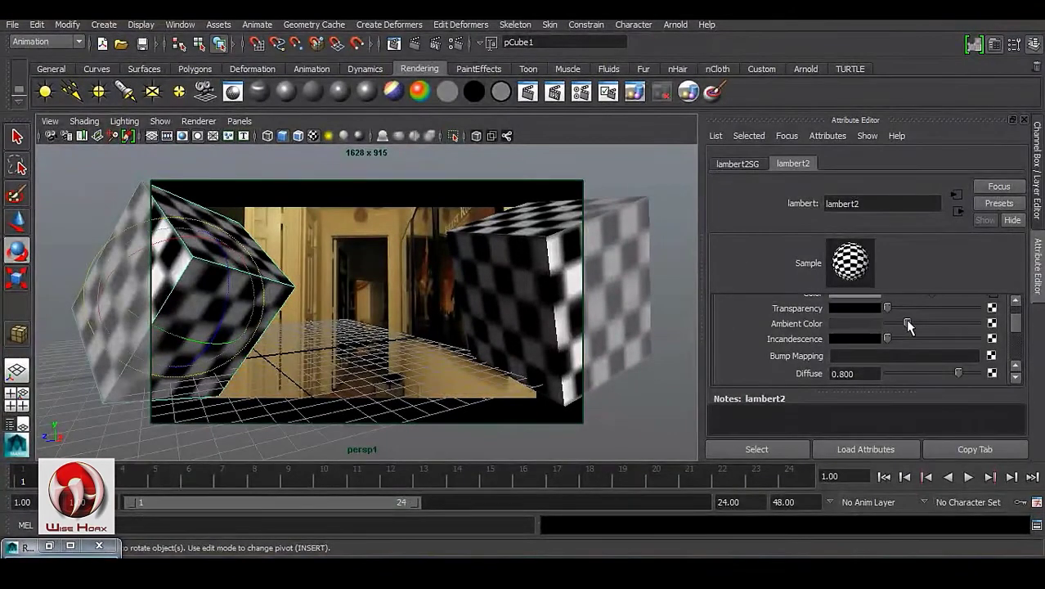
{"action": "left_click", "coordinate": [413, 43]}
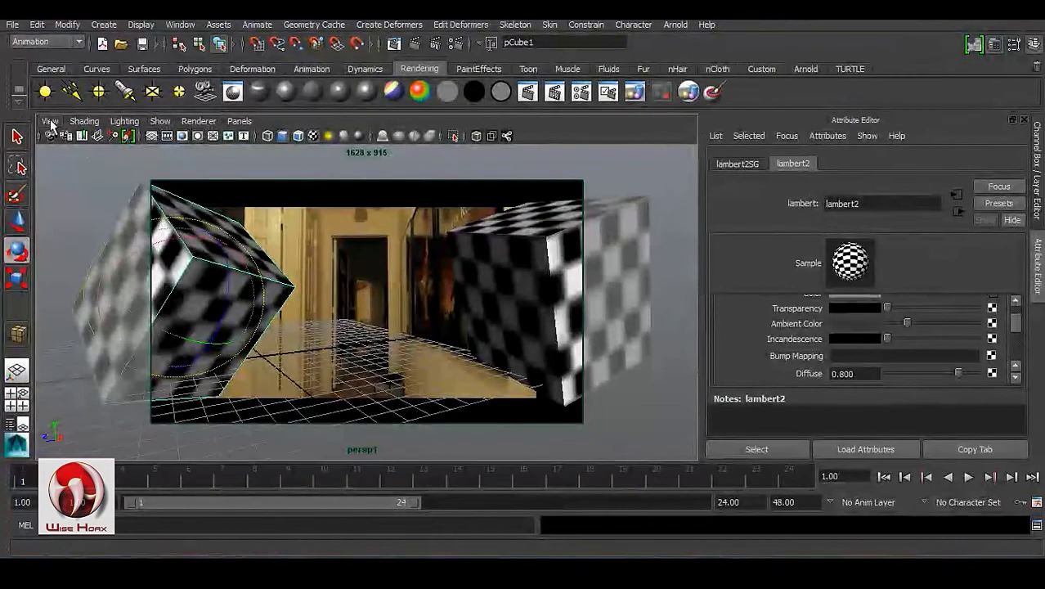
- Hide the camera's hallway image plane by setting its Display Mode to None
{"action": "left_click", "coordinate": [50, 121]}
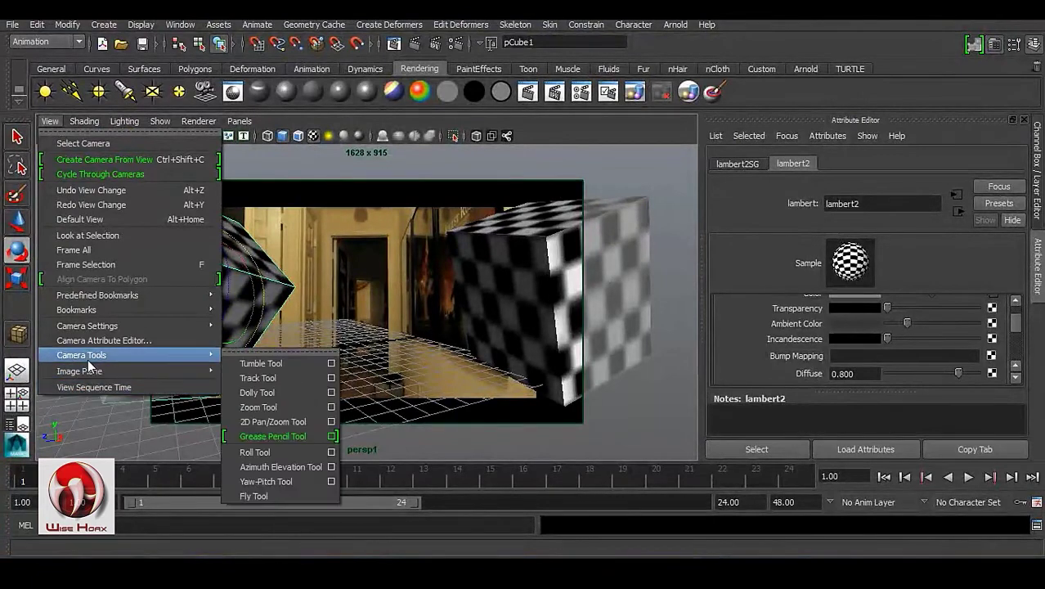
{"action": "mouse_move", "coordinate": [331, 411]}
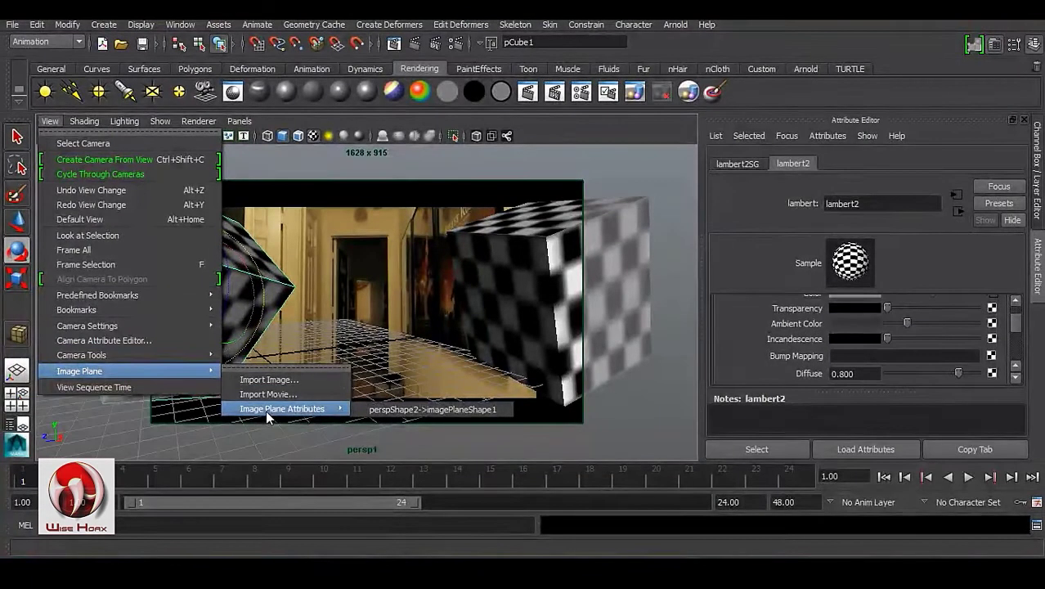
{"action": "left_click", "coordinate": [432, 408]}
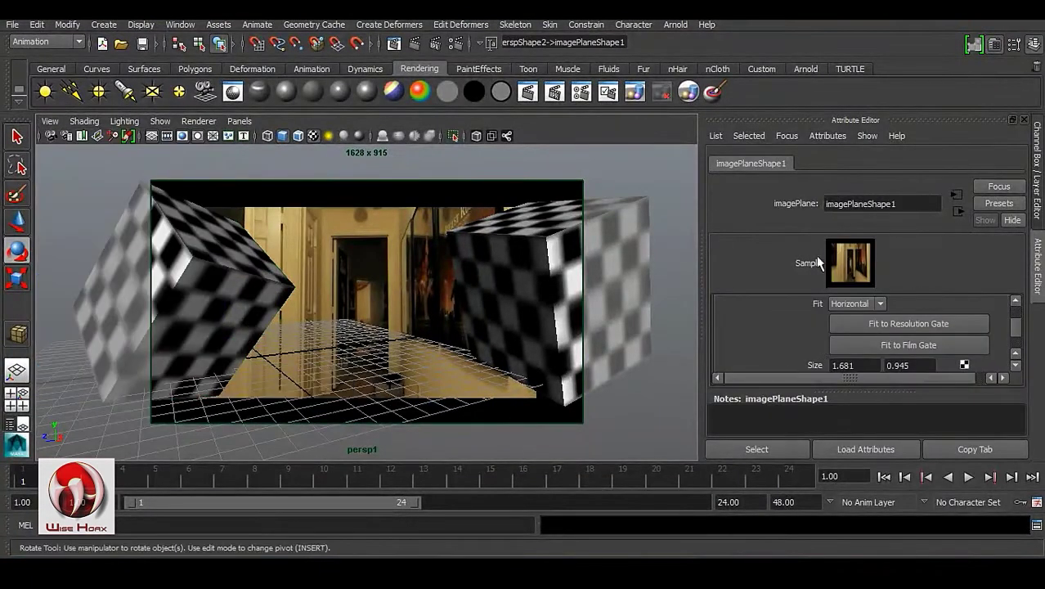
{"action": "scroll", "coordinate": [825, 327], "scroll_direction": "up", "scroll_amount": 5}
{"action": "scroll", "coordinate": [836, 333], "scroll_direction": "down", "scroll_amount": 1}
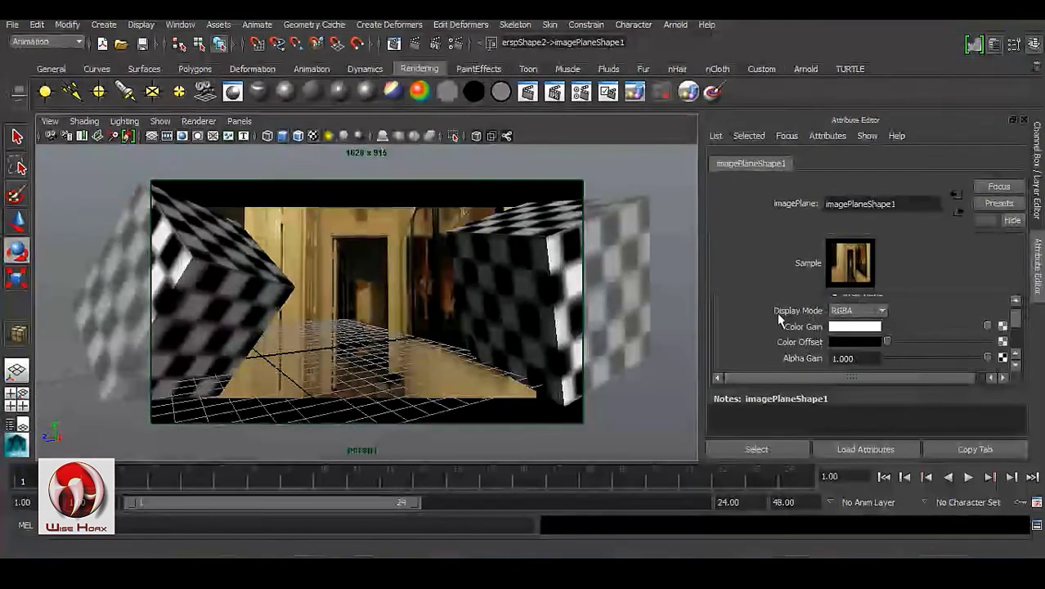
{"action": "left_click", "coordinate": [857, 315]}
{"action": "left_click", "coordinate": [857, 327]}
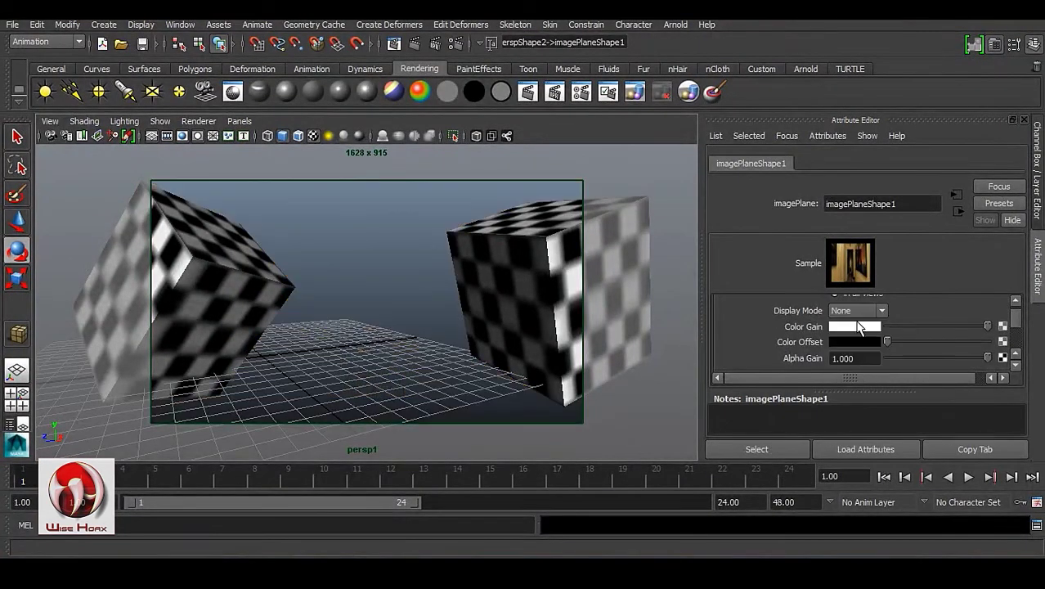
- Render the frame and save the image as a PNG named E in the Lens Distortion folder
{"action": "left_click", "coordinate": [416, 41]}
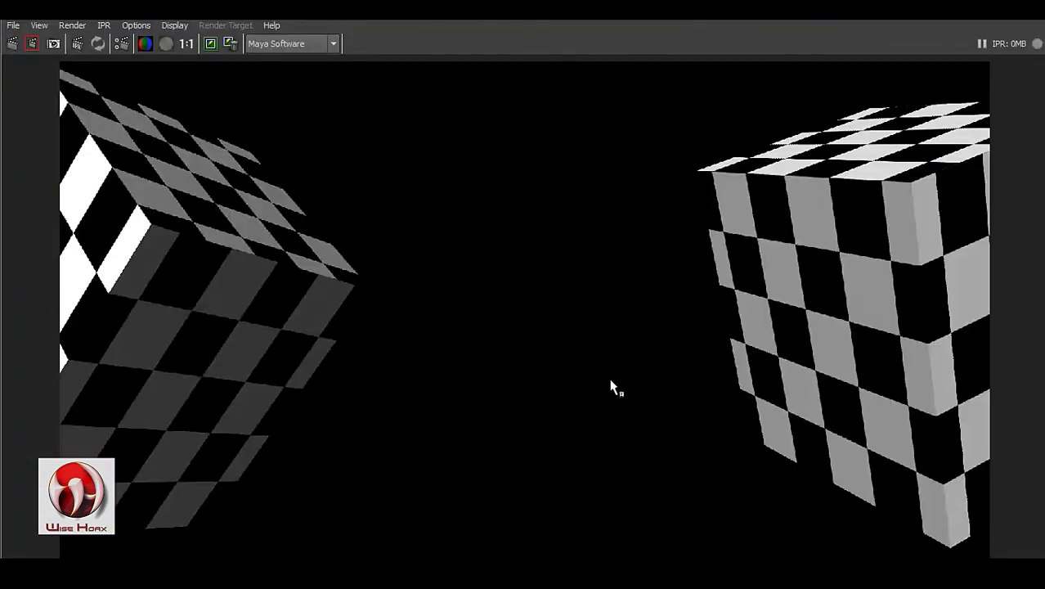
{"action": "left_click", "coordinate": [12, 25]}
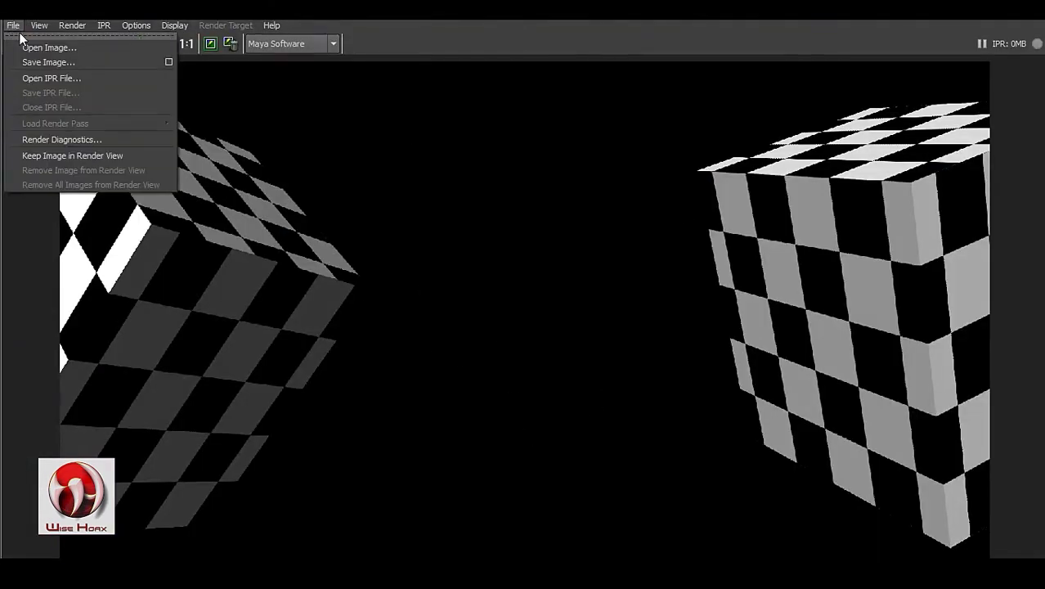
{"action": "left_click", "coordinate": [76, 62]}
{"action": "left_click", "coordinate": [259, 494]}
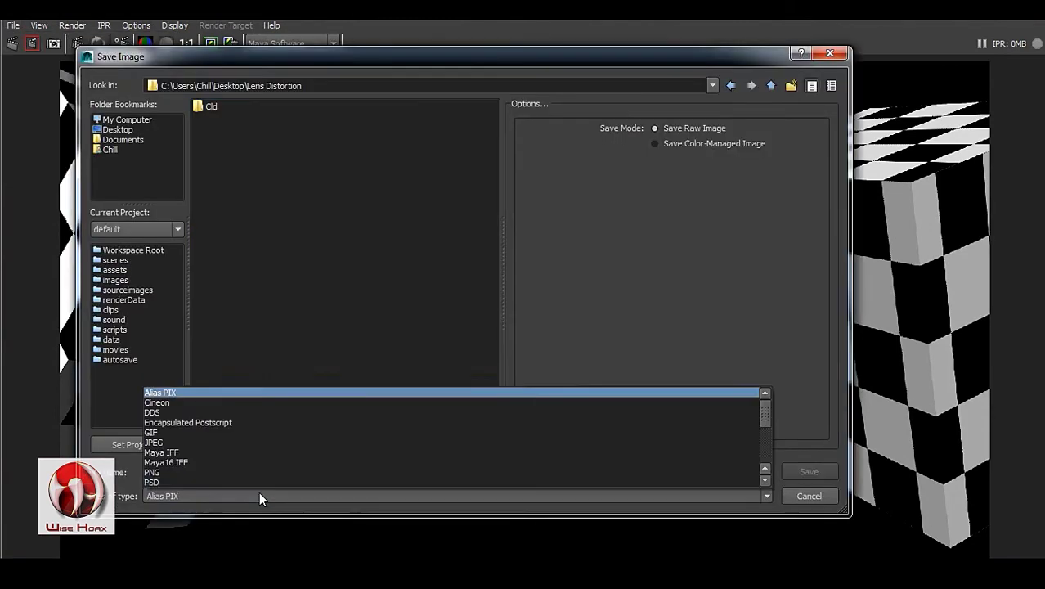
{"action": "left_click", "coordinate": [203, 473]}
{"action": "left_click", "coordinate": [197, 473]}
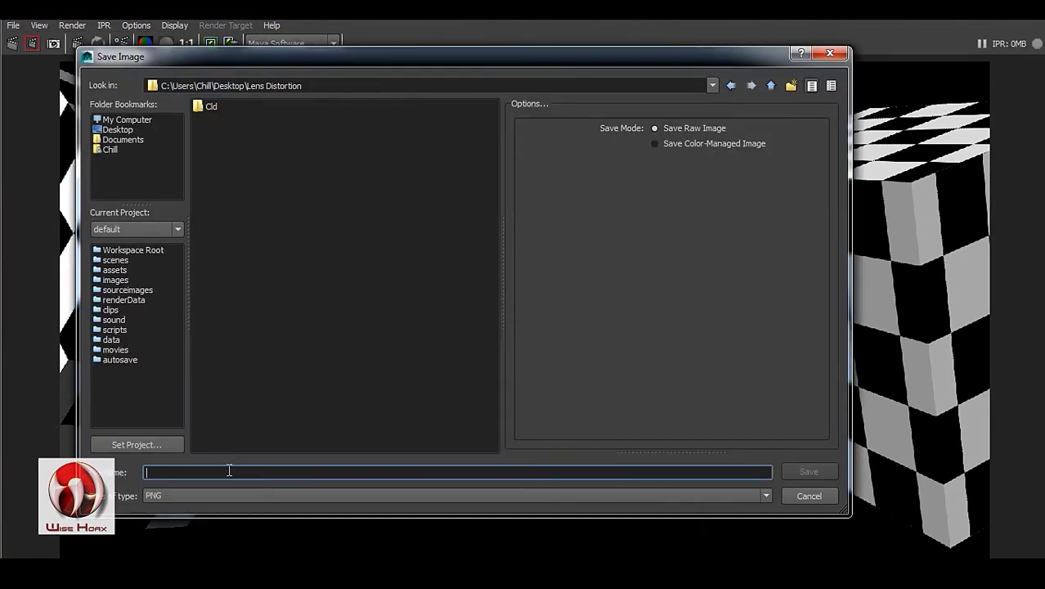
{"action": "type", "text": "E"}
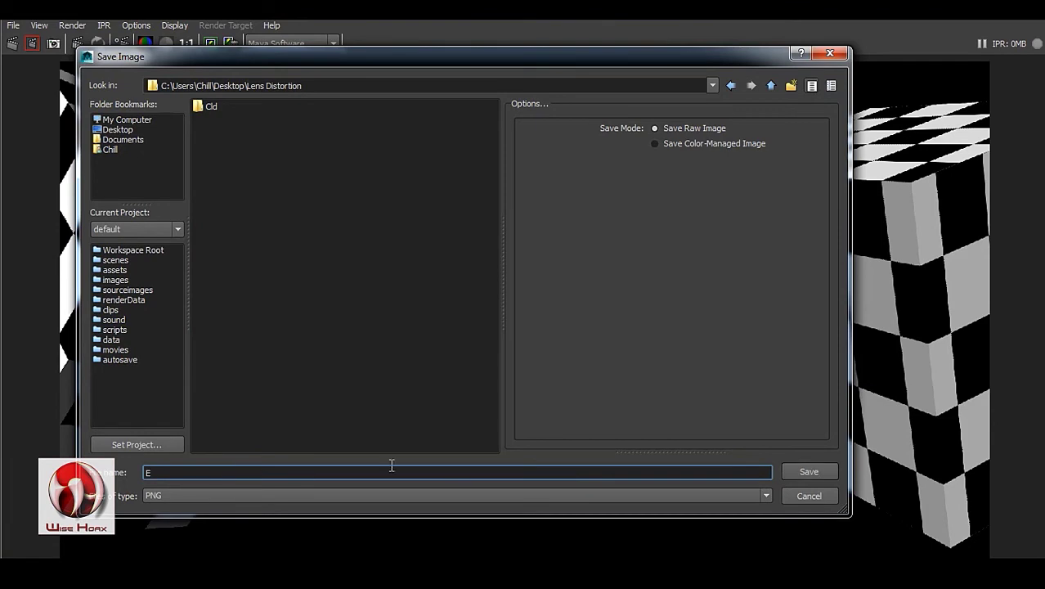
{"action": "left_click", "coordinate": [800, 475]}
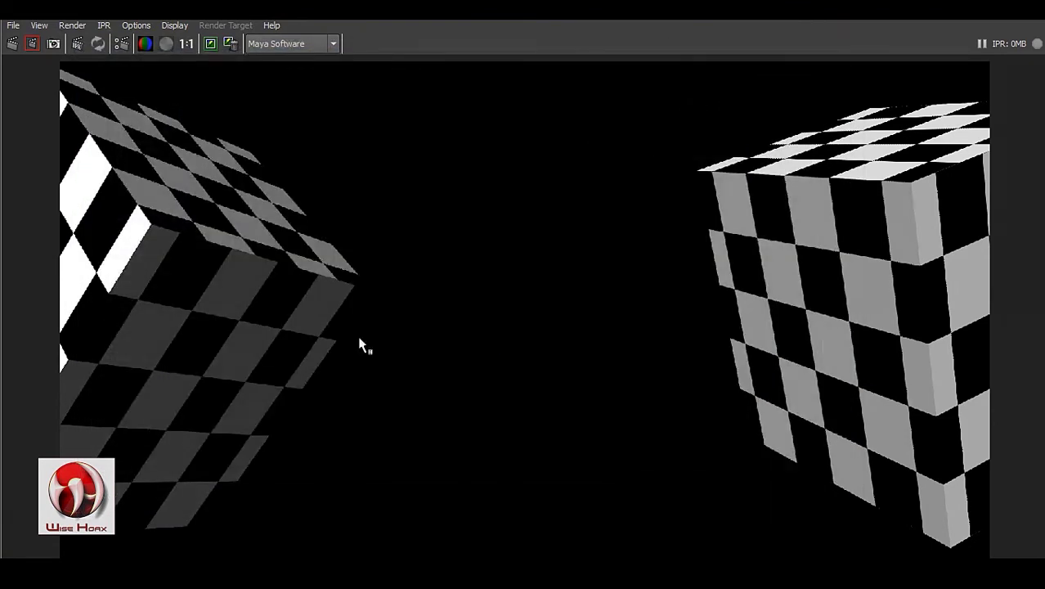
- Switch to Nuke, close the Reformat1 properties and read in E.png from the Lens Distortion folder
{"action": "left_click", "coordinate": [494, 499]}
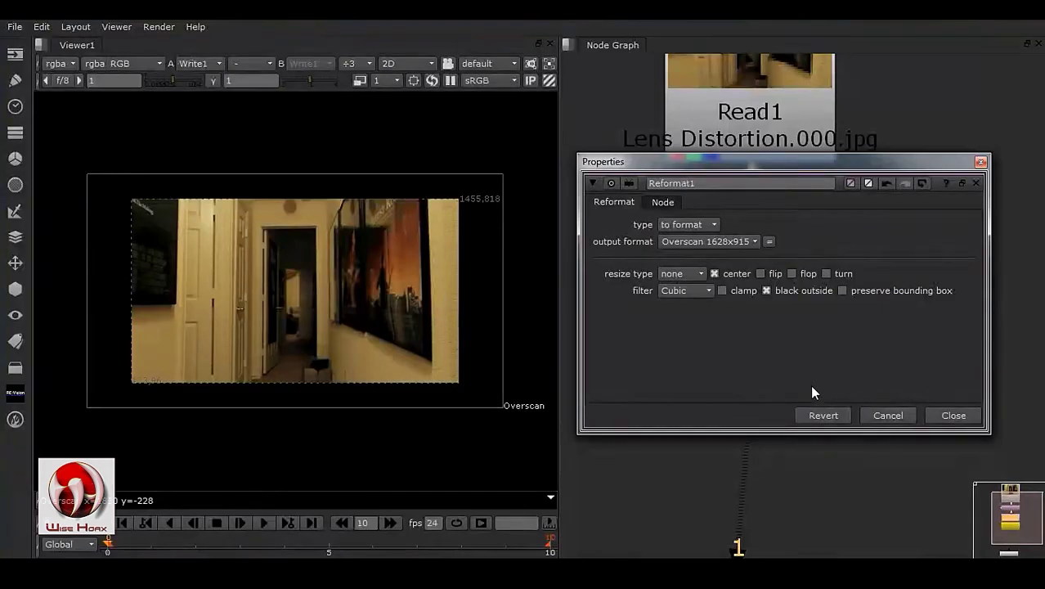
{"action": "left_click", "coordinate": [951, 414]}
{"action": "scroll", "coordinate": [817, 344], "scroll_direction": "down", "scroll_amount": 3}
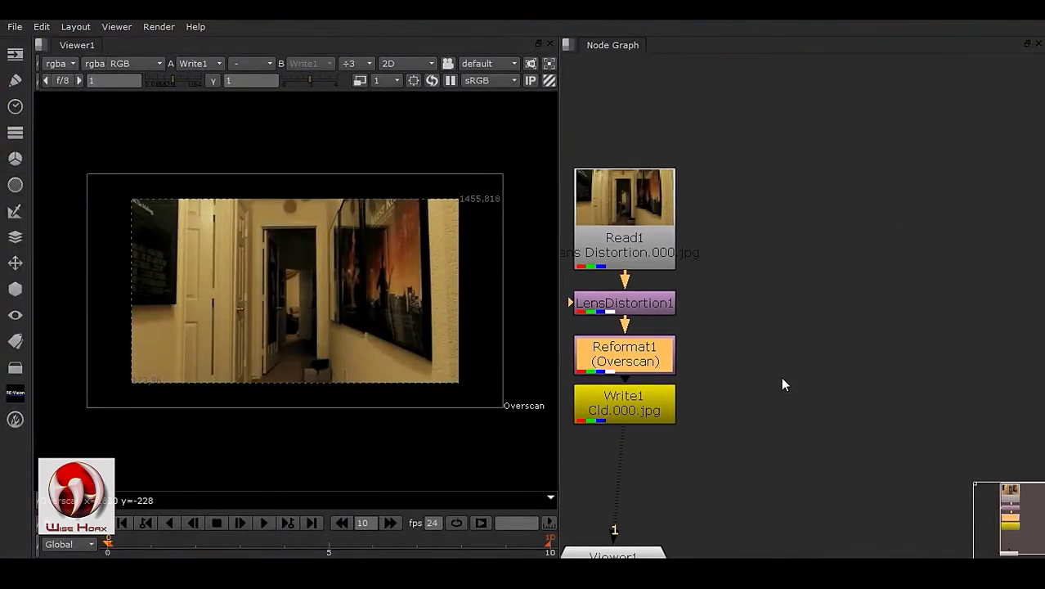
{"action": "left_click", "coordinate": [803, 334]}
{"action": "key", "text": "r"}
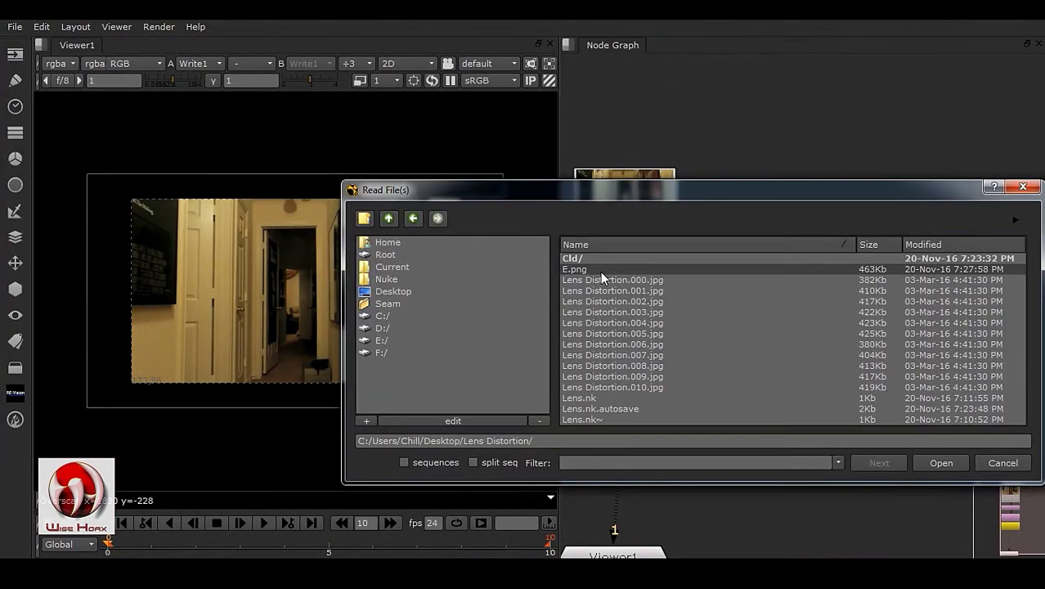
{"action": "left_click", "coordinate": [594, 268]}
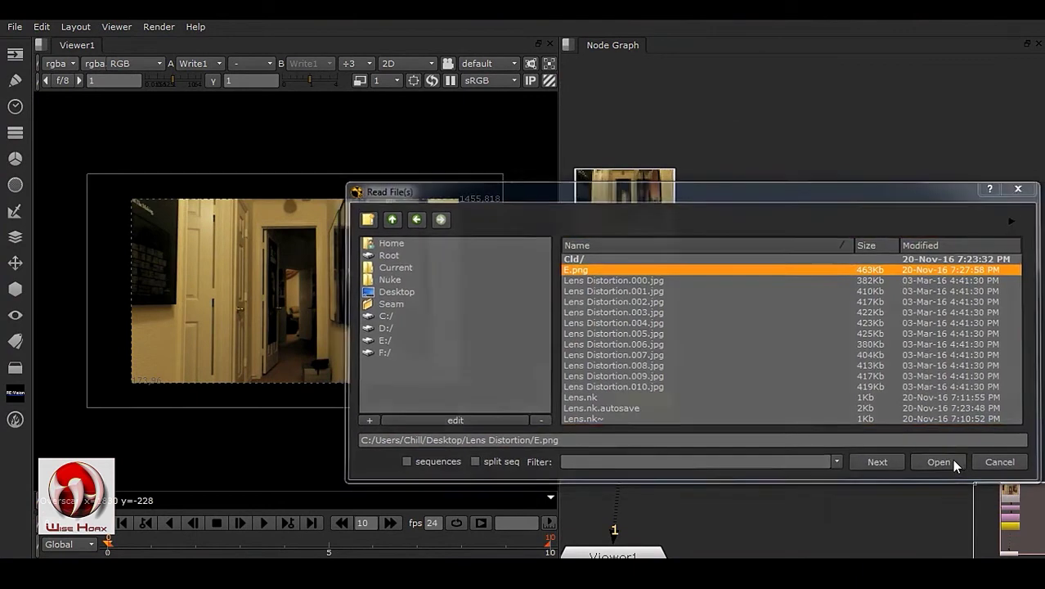
{"action": "left_click", "coordinate": [953, 462]}
- Place the E.png Read node beside the footage branch and view it, checking its alpha channel
{"action": "left_click", "coordinate": [716, 463]}
{"action": "left_click_drag", "start_coordinate": [797, 381], "coordinate": [824, 321]}
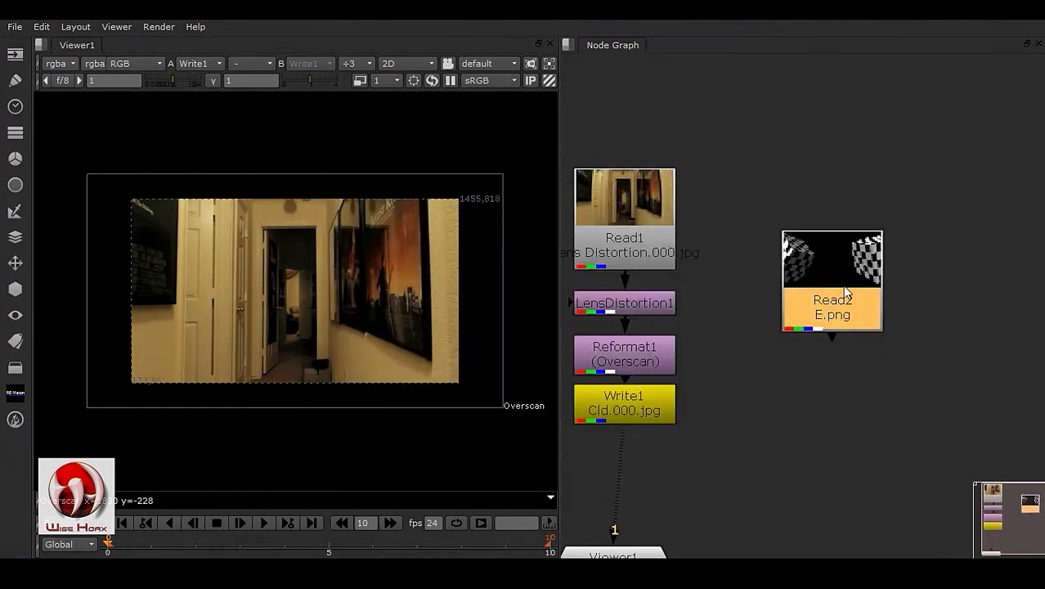
{"action": "middle_click_drag", "start_coordinate": [830, 403], "coordinate": [803, 411]}
{"action": "left_click_drag", "start_coordinate": [802, 323], "coordinate": [823, 280]}
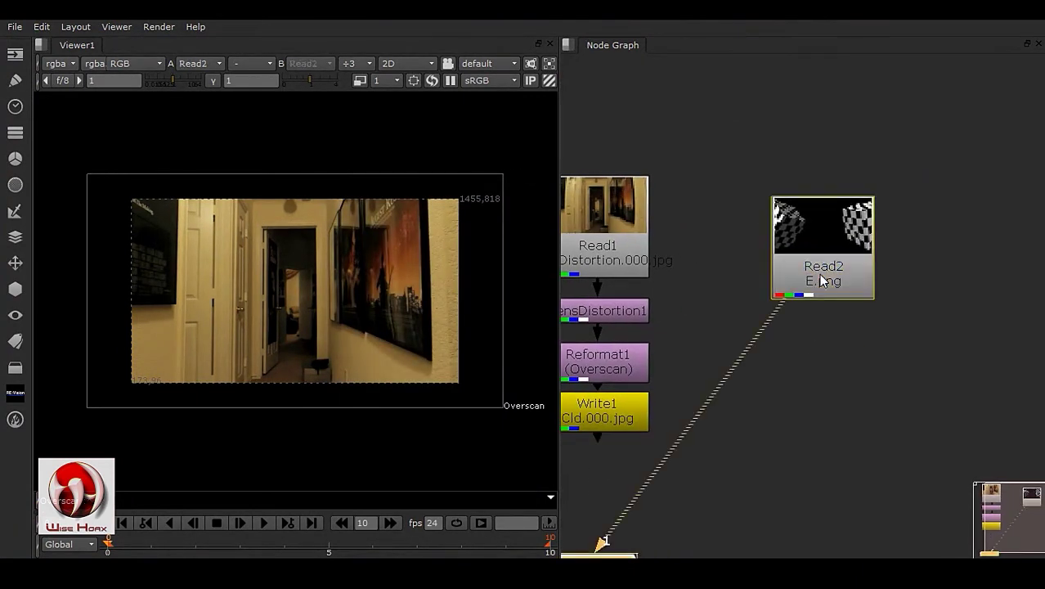
{"action": "key", "text": "1"}
{"action": "key", "text": "a"}
{"action": "key", "text": "a"}
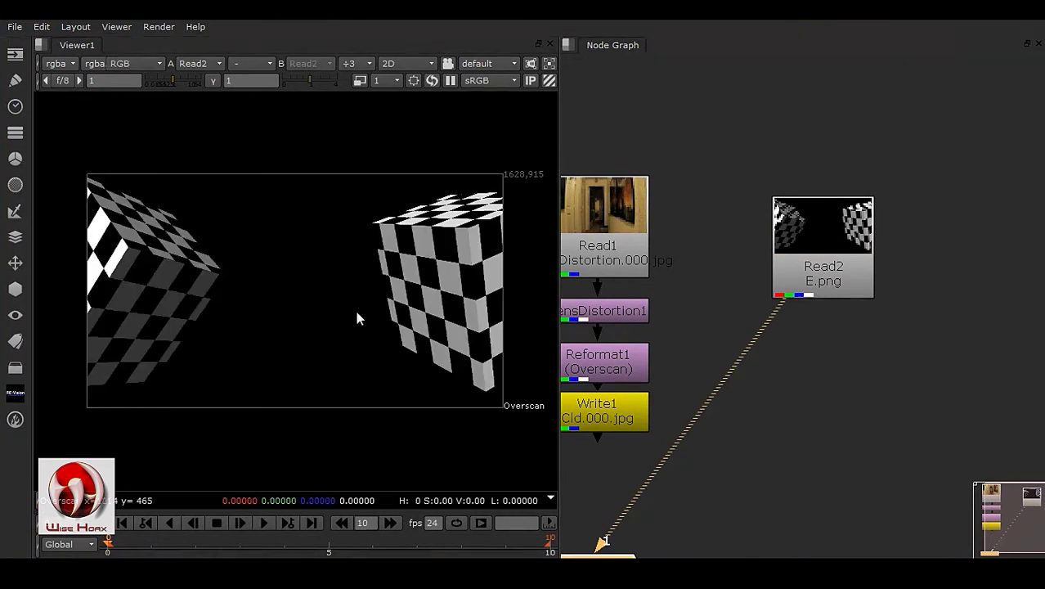
{"action": "key", "text": "f"}
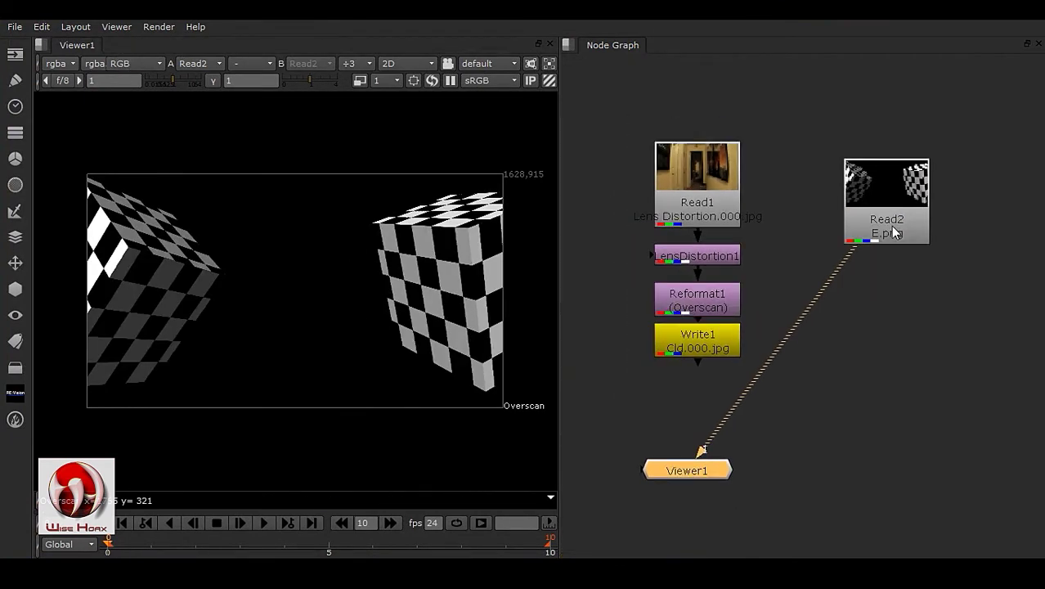
- Duplicate the original footage's Read1 node and arrange the copy next to the E.png node, away from the first branch
{"action": "left_click_drag", "start_coordinate": [894, 232], "coordinate": [906, 214]}
{"action": "left_click", "coordinate": [717, 203]}
{"action": "key", "text": "ctrl+c"}
{"action": "key", "text": "ctrl+v"}
{"action": "middle_click_drag", "start_coordinate": [811, 307], "coordinate": [699, 383]}
{"action": "left_click_drag", "start_coordinate": [611, 313], "coordinate": [949, 107]}
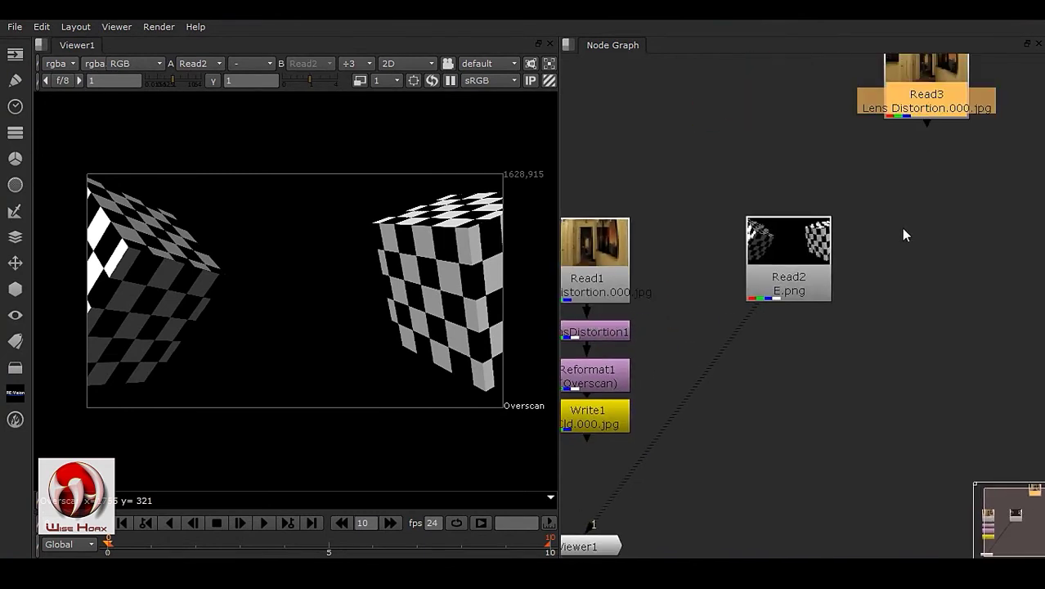
{"action": "middle_click_drag", "start_coordinate": [912, 208], "coordinate": [753, 282]}
{"action": "left_click_drag", "start_coordinate": [646, 343], "coordinate": [916, 172]}
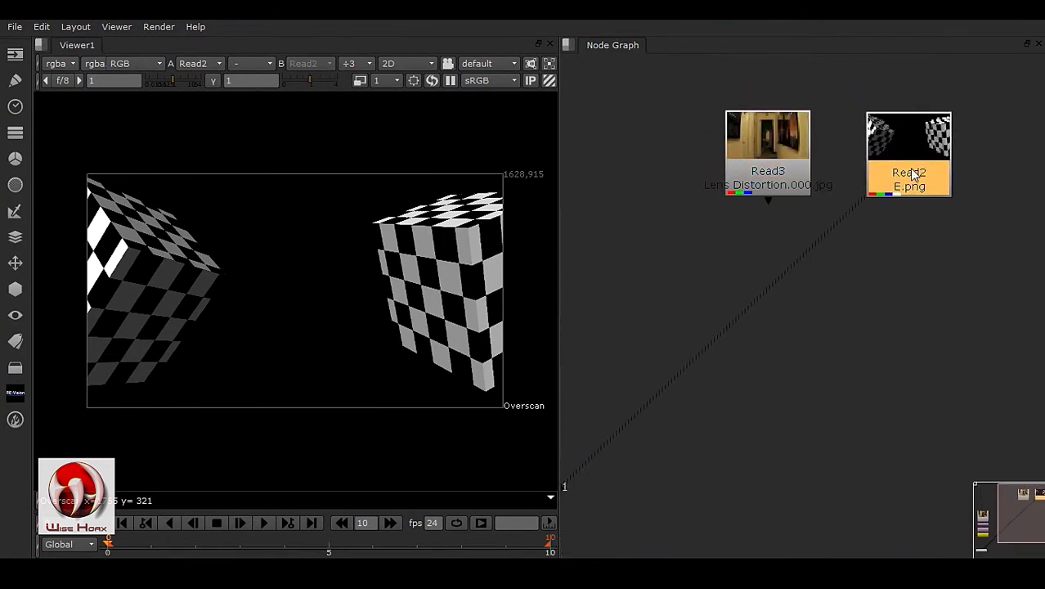
- Add a Merge node with E.png as input A and the duplicated footage as input B, and view the result
{"action": "left_click", "coordinate": [912, 268]}
{"action": "key", "text": "m"}
{"action": "left_click", "coordinate": [860, 193]}
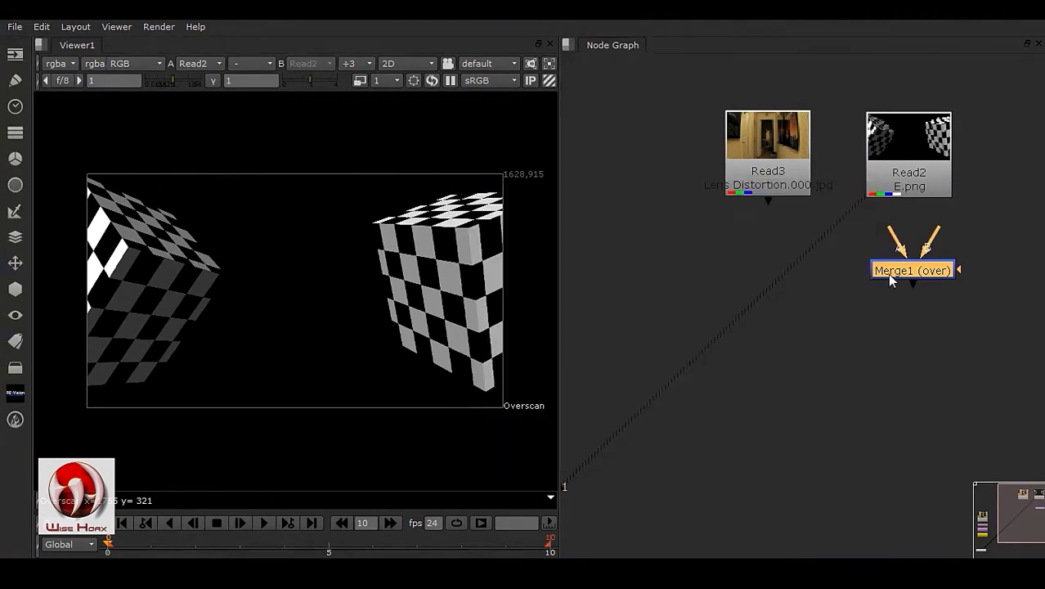
{"action": "scroll", "coordinate": [889, 276], "scroll_direction": "up", "scroll_amount": 2}
{"action": "left_click_drag", "start_coordinate": [934, 273], "coordinate": [836, 310]}
{"action": "left_click", "coordinate": [805, 261]}
{"action": "left_click_drag", "start_coordinate": [794, 247], "coordinate": [885, 139]}
{"action": "left_click_drag", "start_coordinate": [861, 245], "coordinate": [720, 143]}
{"action": "left_click_drag", "start_coordinate": [855, 174], "coordinate": [825, 304]}
{"action": "scroll", "coordinate": [450, 274], "scroll_direction": "up", "scroll_amount": 1}
{"action": "scroll", "coordinate": [274, 329], "scroll_direction": "down", "scroll_amount": 2}
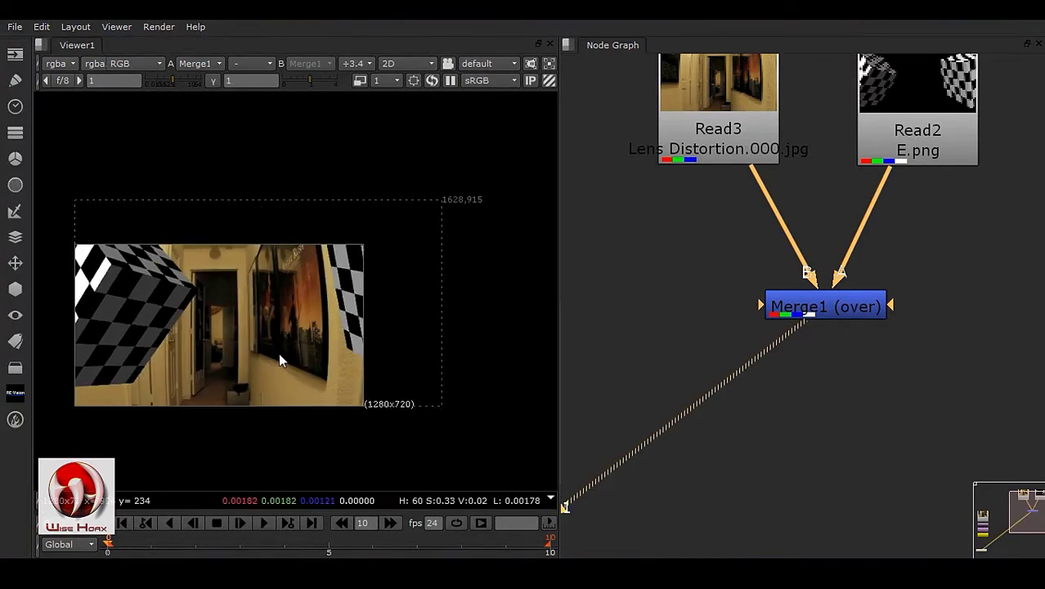
- Compare the frame sizes of the merge, the original footage and the E.png render by viewing each node
{"action": "middle_click_drag", "start_coordinate": [259, 345], "coordinate": [393, 188]}
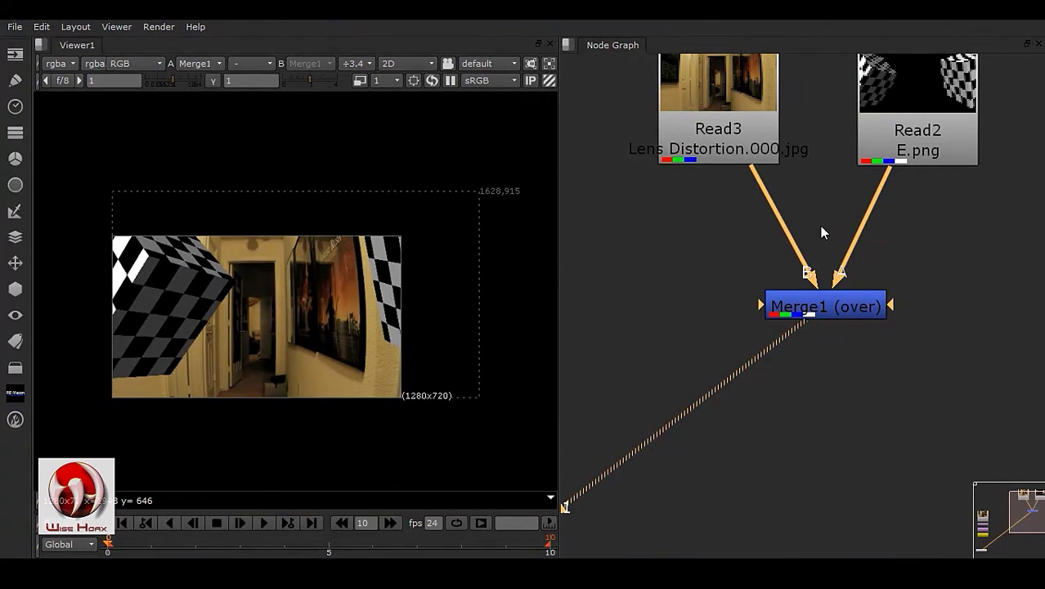
{"action": "left_click_drag", "start_coordinate": [788, 325], "coordinate": [681, 153]}
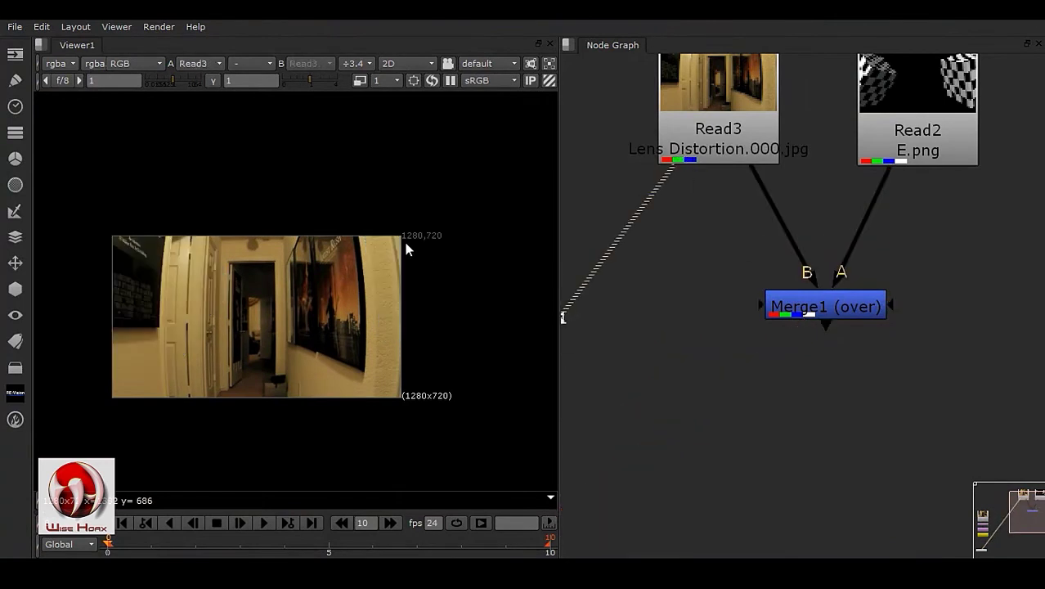
{"action": "left_click_drag", "start_coordinate": [670, 184], "coordinate": [879, 163]}
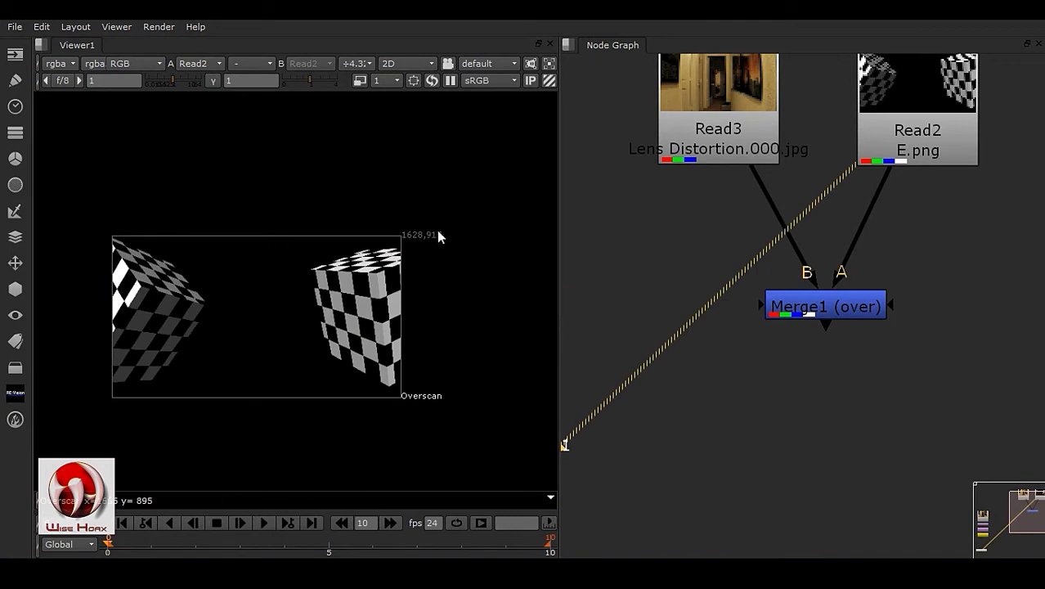
{"action": "left_click_drag", "start_coordinate": [839, 170], "coordinate": [650, 173]}
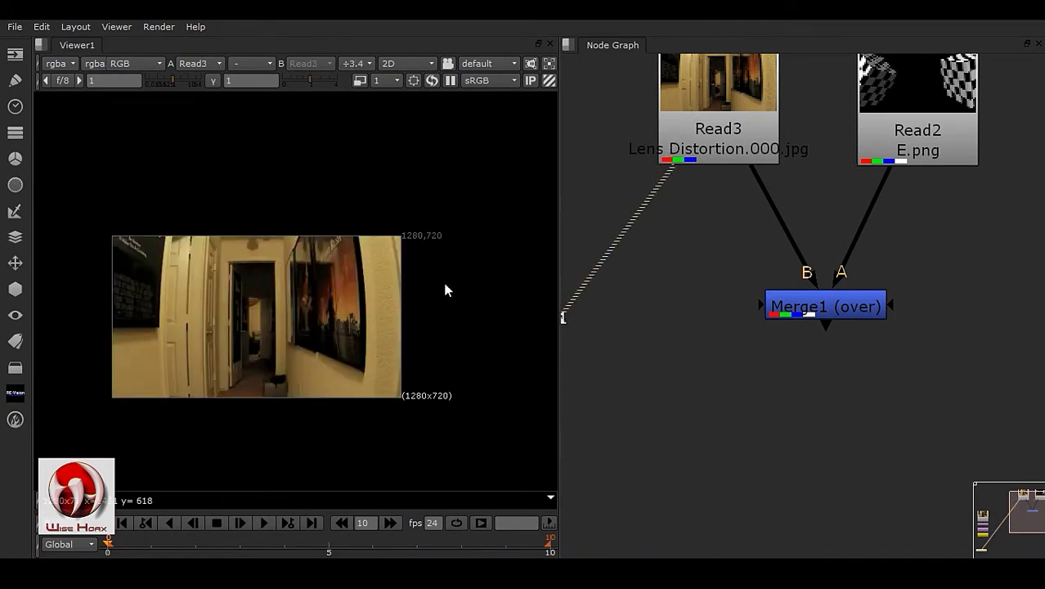
- Add a Reformat node under the E.png Read node with a 1280x720 output format, and view it
{"action": "middle_click_drag", "start_coordinate": [796, 314], "coordinate": [688, 405]}
{"action": "left_click_drag", "start_coordinate": [825, 219], "coordinate": [847, 152]}
{"action": "key", "text": "Tab"}
{"action": "type", "text": "ref"}
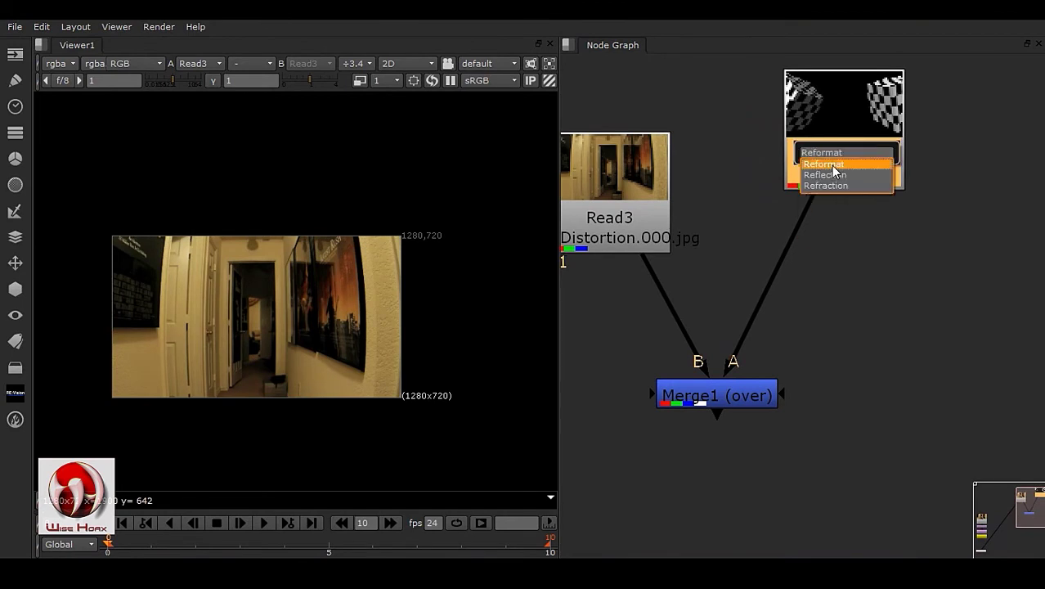
{"action": "key", "text": "Return"}
{"action": "left_click", "coordinate": [547, 224]}
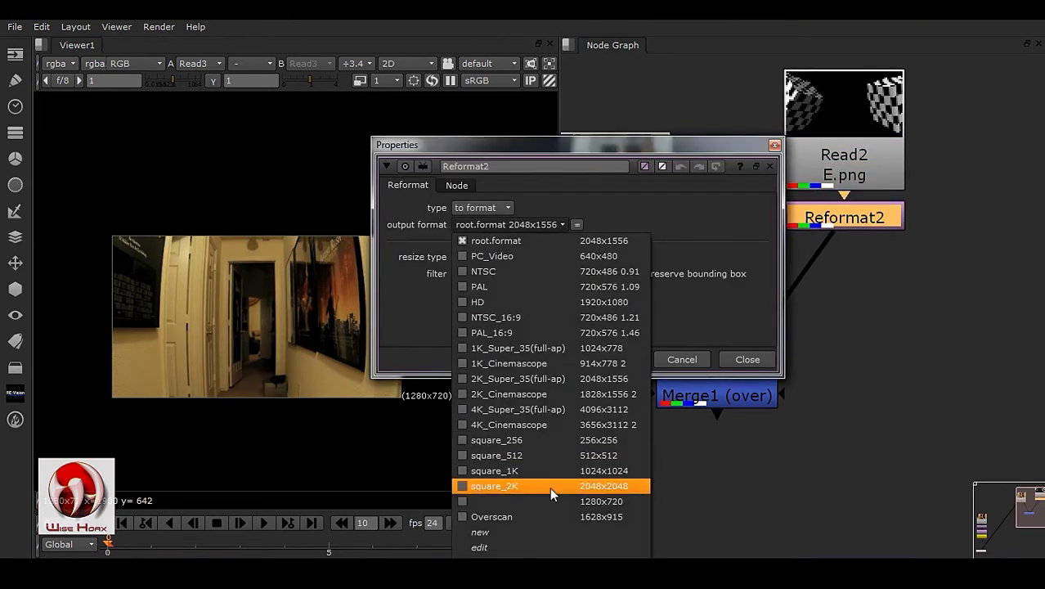
{"action": "left_click", "coordinate": [601, 501]}
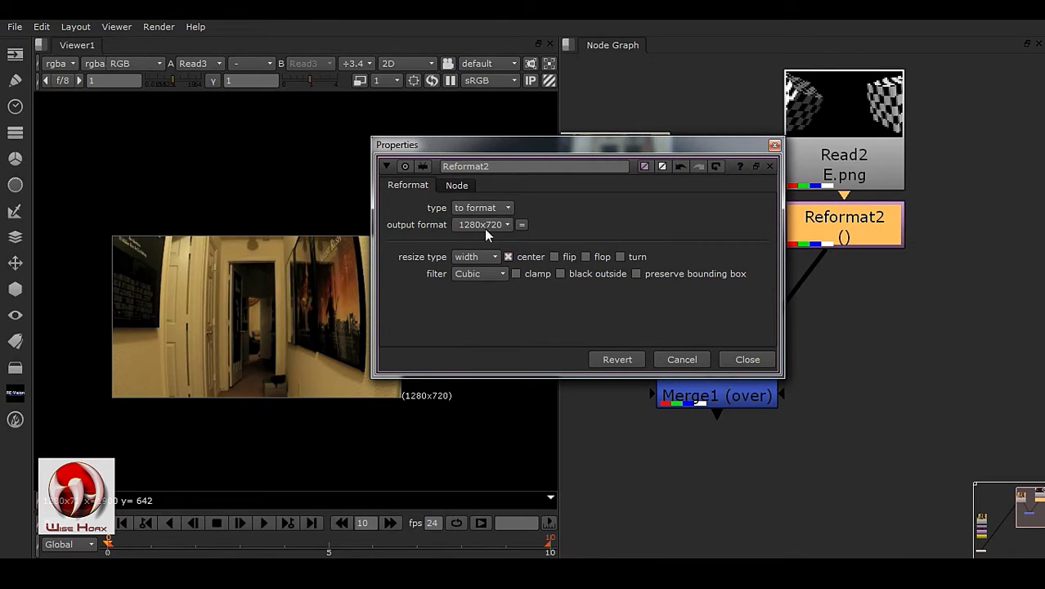
{"action": "left_click", "coordinate": [756, 363]}
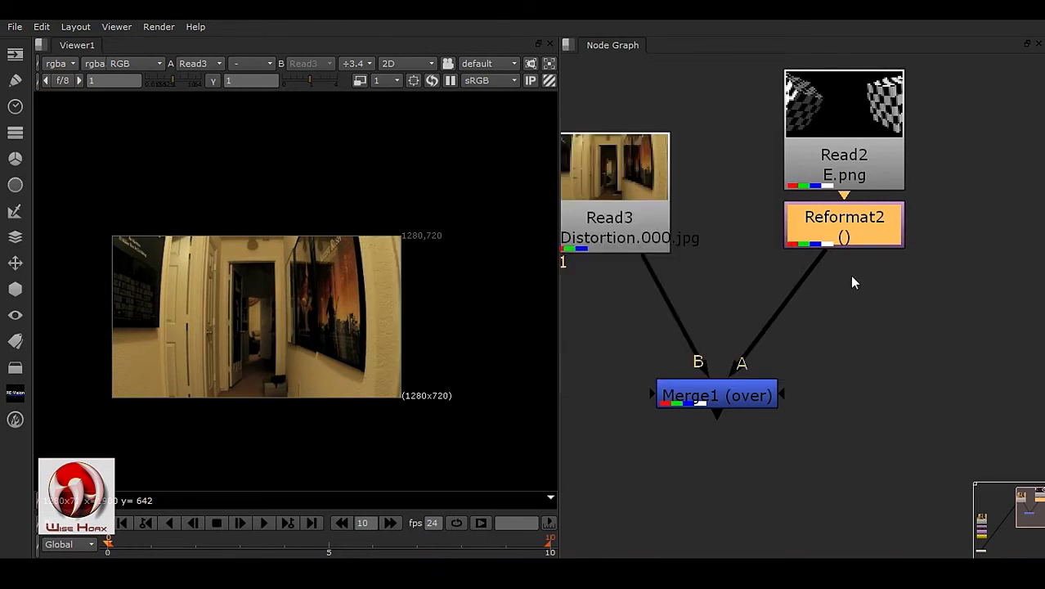
{"action": "key", "text": "1"}
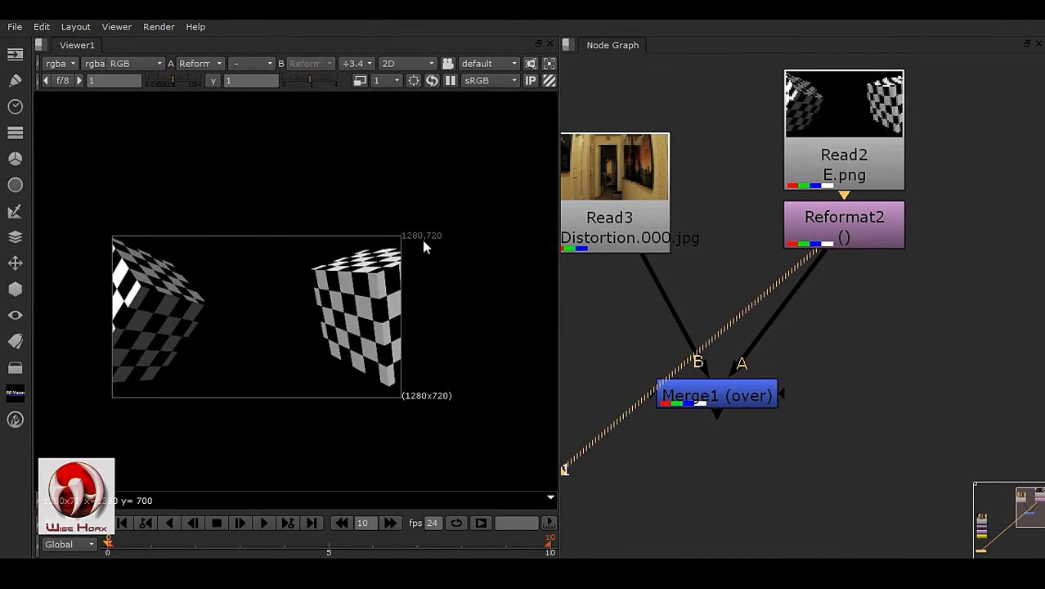
- View the Merge result and examine how both checkered cubes sit over the distorted hallway footage
{"action": "middle_click_drag", "start_coordinate": [858, 282], "coordinate": [837, 300]}
{"action": "left_click_drag", "start_coordinate": [805, 249], "coordinate": [701, 382]}
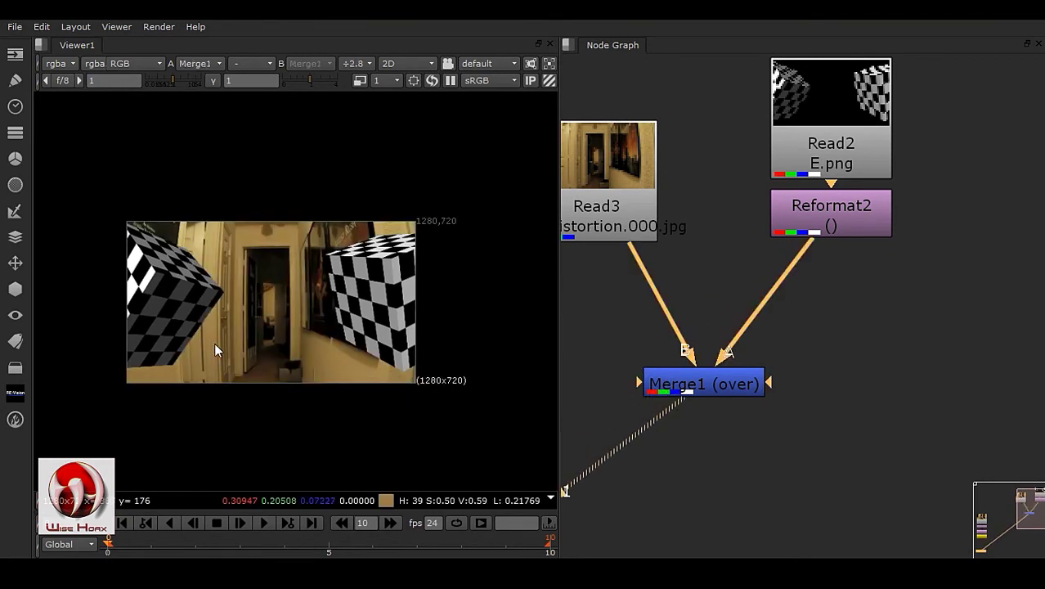
{"action": "scroll", "coordinate": [214, 342], "scroll_direction": "up", "scroll_amount": 1}
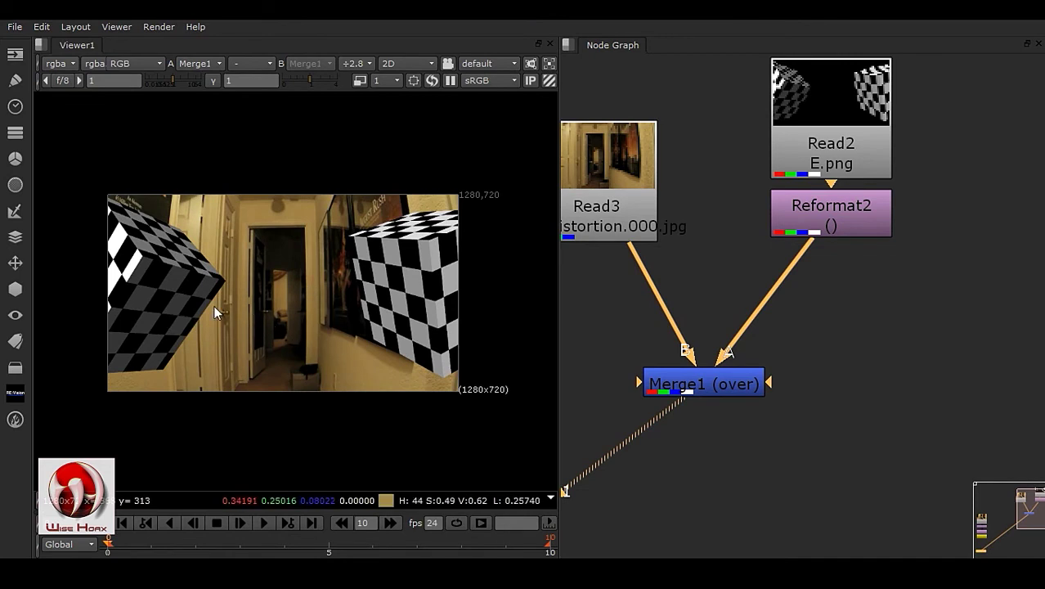
{"action": "scroll", "coordinate": [203, 363], "scroll_direction": "up", "scroll_amount": 2}
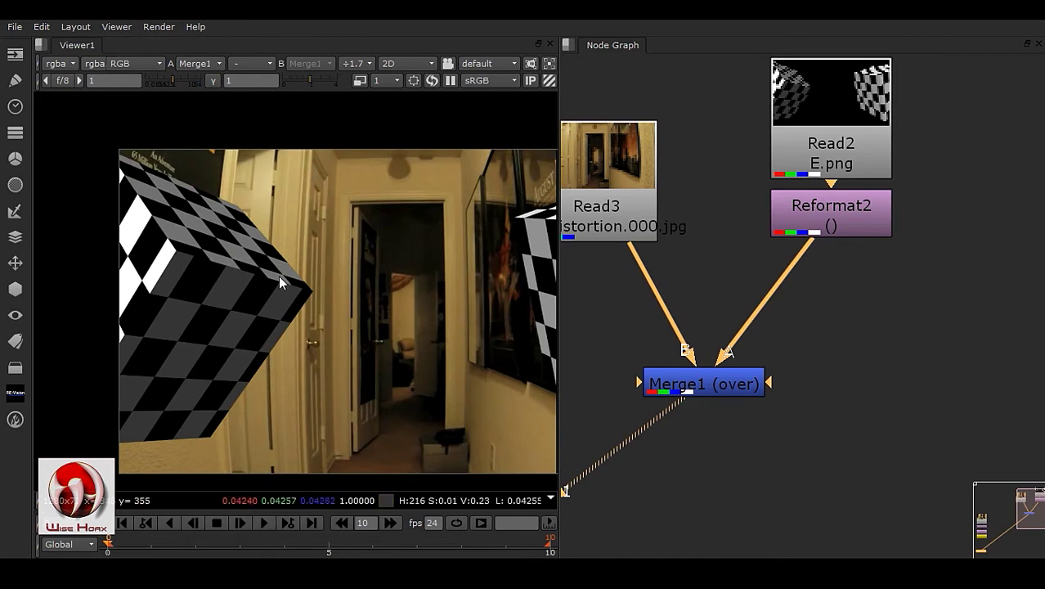
{"action": "middle_click_drag", "start_coordinate": [291, 339], "coordinate": [186, 351]}
{"action": "middle_click_drag", "start_coordinate": [224, 384], "coordinate": [124, 387]}
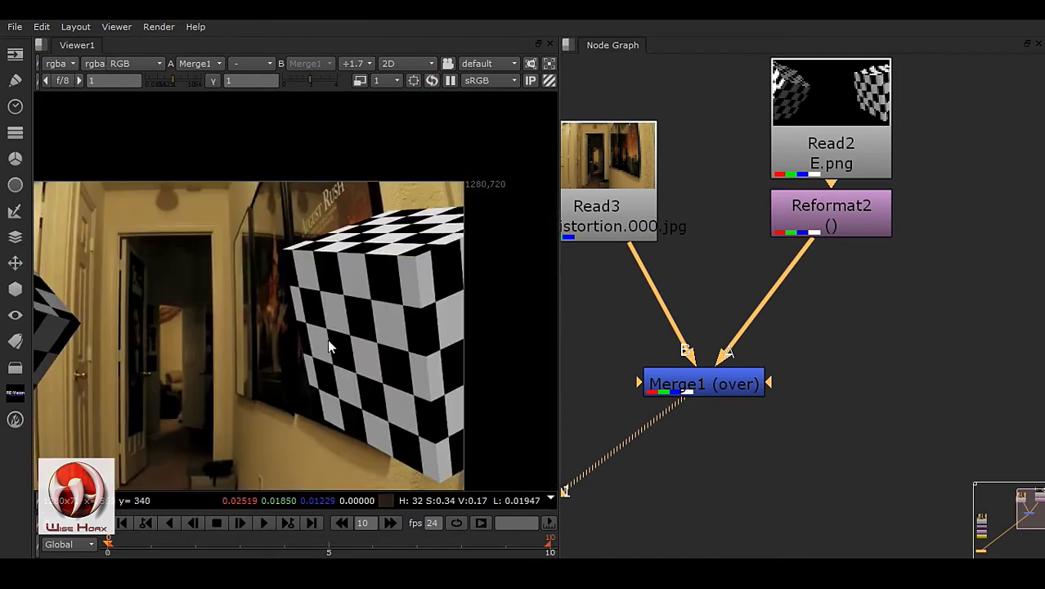
{"action": "key", "text": "f"}
- Copy the footage branch's LensDistortion node and insert the copy after the Reformat node in the E.png branch
{"action": "scroll", "coordinate": [706, 332], "scroll_direction": "down", "scroll_amount": 4}
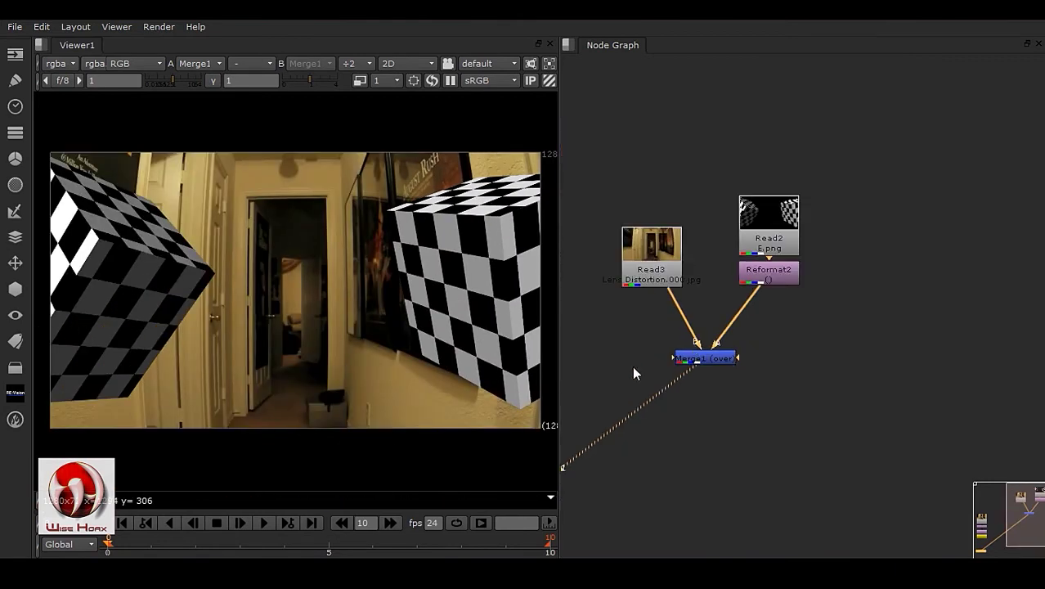
{"action": "middle_click_drag", "start_coordinate": [650, 354], "coordinate": [746, 311]}
{"action": "scroll", "coordinate": [760, 290], "scroll_direction": "up", "scroll_amount": 2}
{"action": "left_click", "coordinate": [693, 268]}
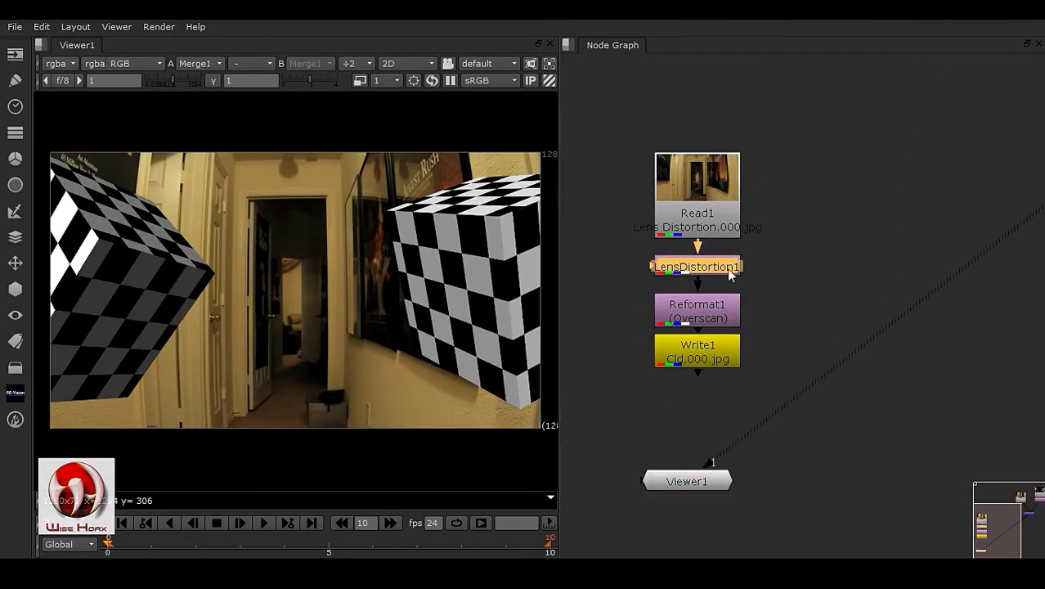
{"action": "key", "text": "ctrl+c"}
{"action": "scroll", "coordinate": [822, 256], "scroll_direction": "down", "scroll_amount": 2}
{"action": "middle_click_drag", "start_coordinate": [985, 197], "coordinate": [759, 321]}
{"action": "scroll", "coordinate": [889, 260], "scroll_direction": "up", "scroll_amount": 3}
{"action": "left_click", "coordinate": [875, 211]}
{"action": "key", "text": "ctrl+v"}
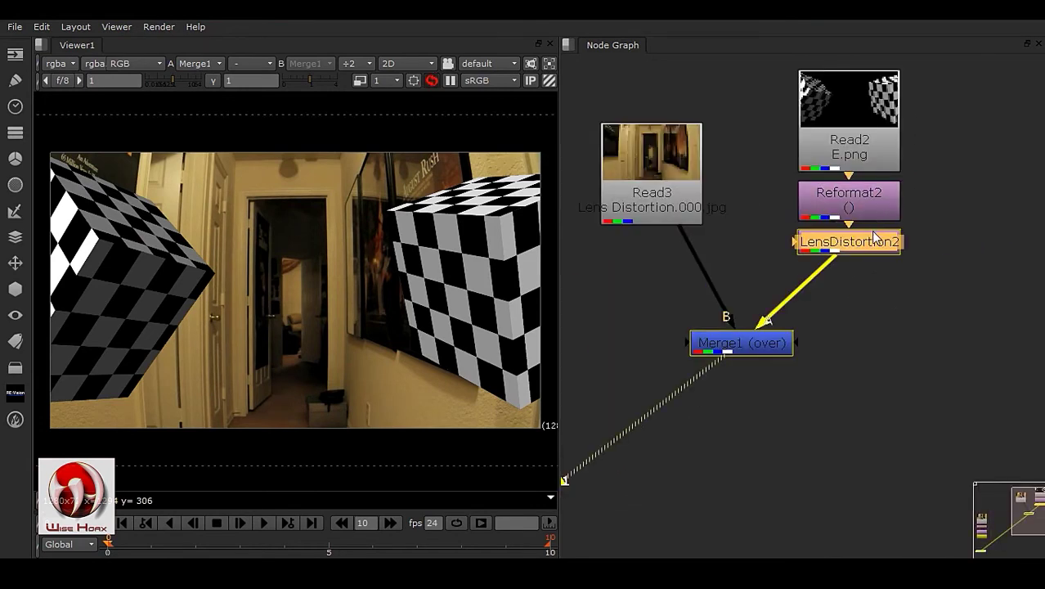
- Turn off Undistort in the copied LensDistortion node of the E.png branch and close its settings
{"action": "middle_click_drag", "start_coordinate": [346, 329], "coordinate": [358, 365]}
{"action": "scroll", "coordinate": [393, 353], "scroll_direction": "down", "scroll_amount": 1}
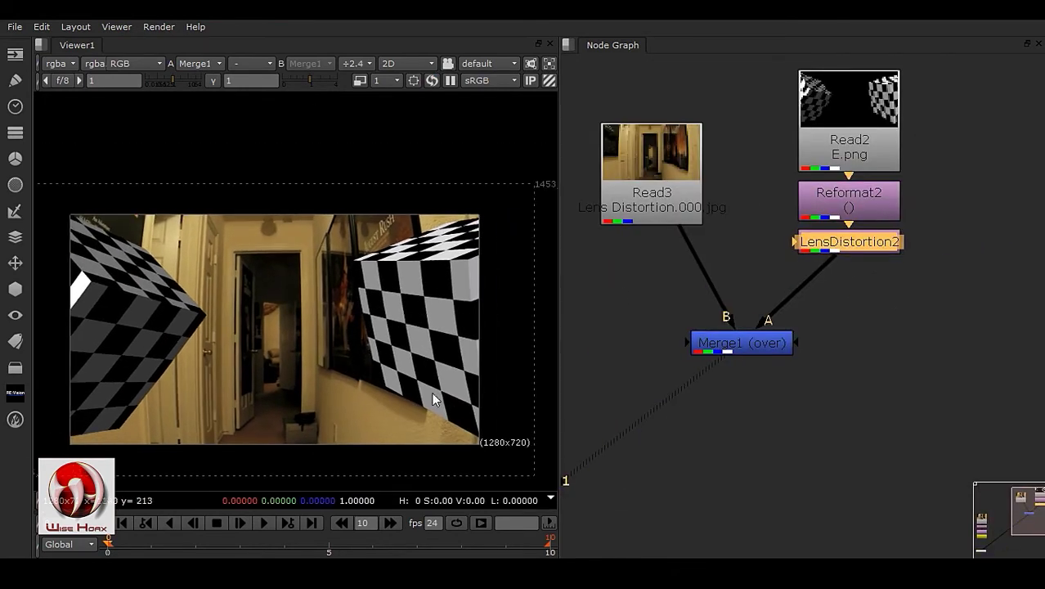
{"action": "double_click", "coordinate": [865, 244]}
{"action": "left_click_drag", "start_coordinate": [620, 151], "coordinate": [812, 114]}
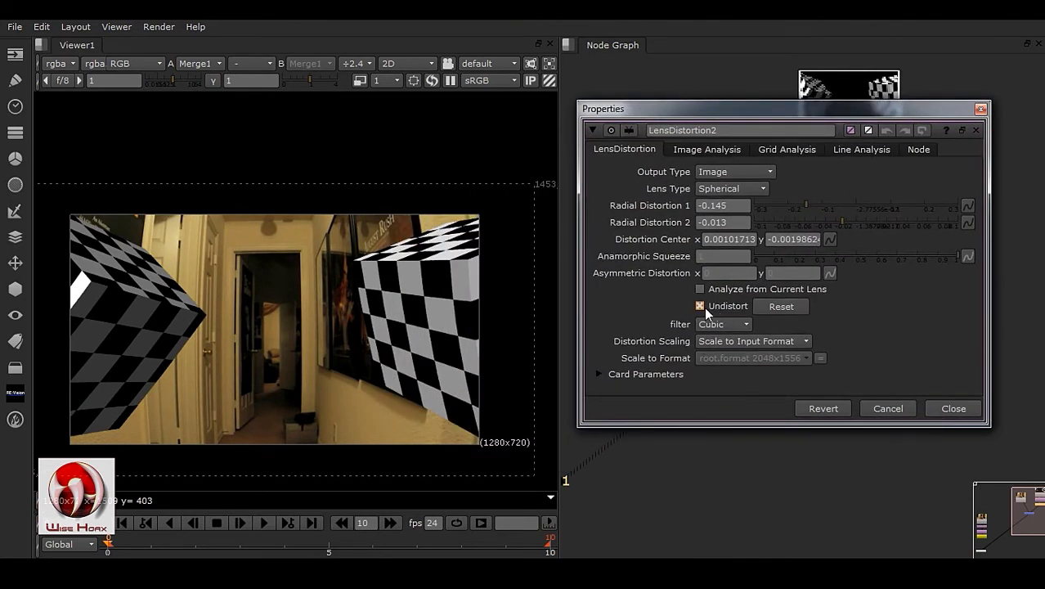
{"action": "left_click", "coordinate": [699, 304]}
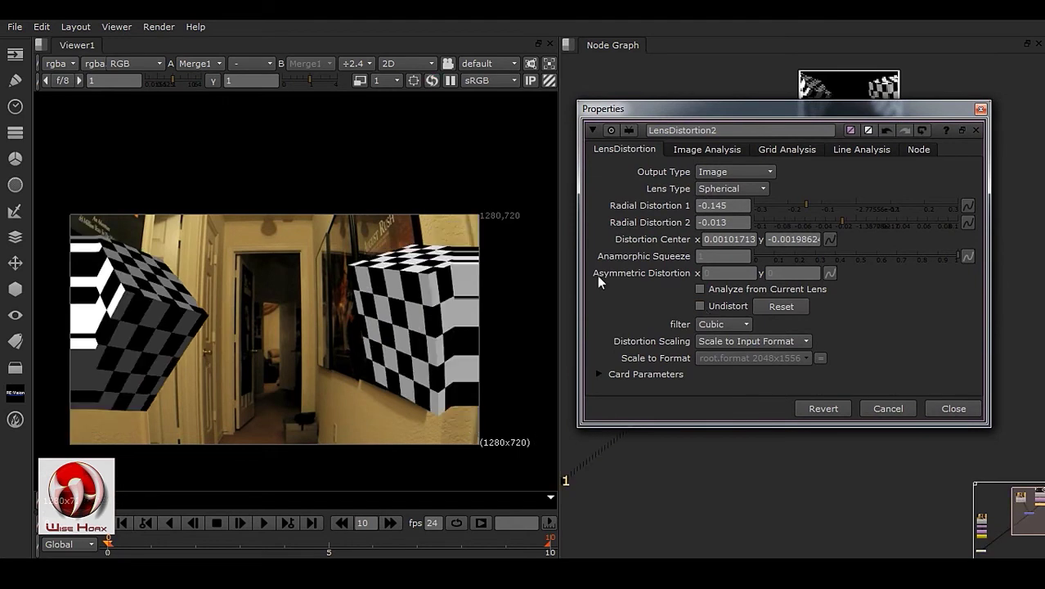
{"action": "scroll", "coordinate": [259, 333], "scroll_direction": "up", "scroll_amount": 2}
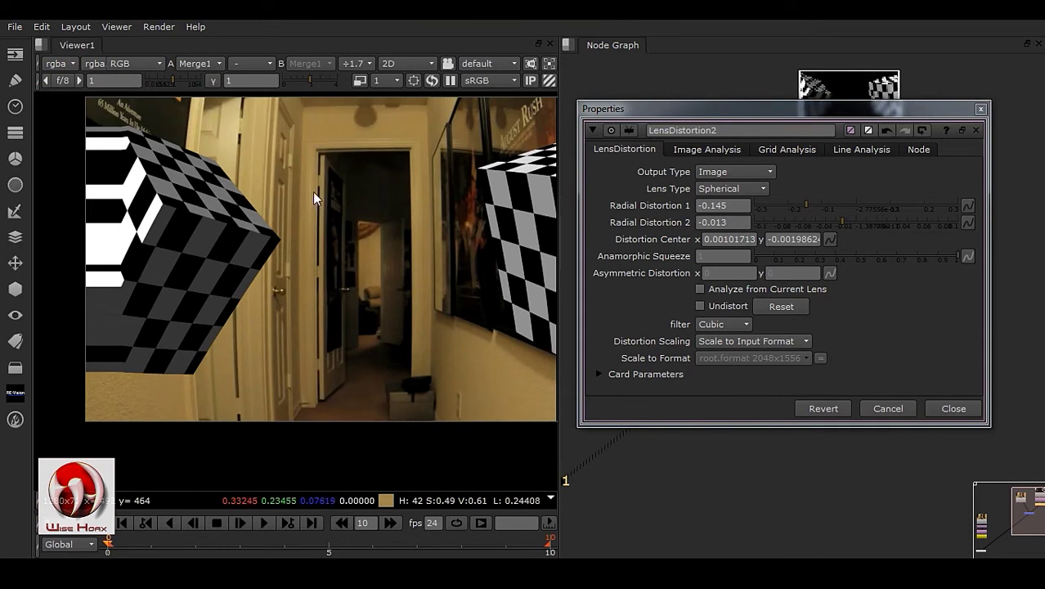
{"action": "middle_click_drag", "start_coordinate": [297, 283], "coordinate": [281, 348]}
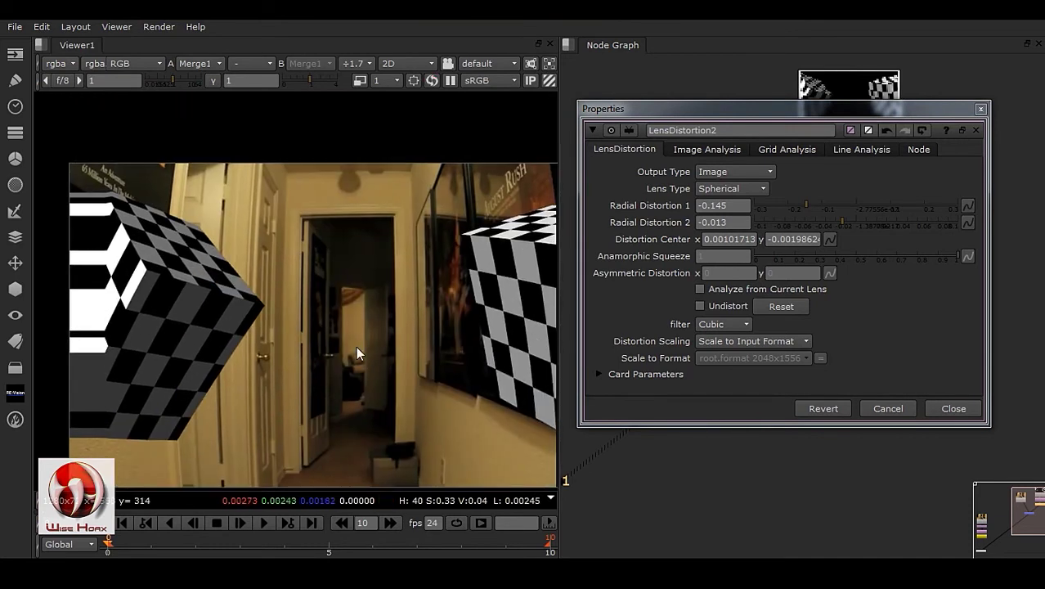
{"action": "left_click", "coordinate": [954, 408]}
- Examine the cube edges near the frame border in the merged image up close, and return to the full frame
{"action": "middle_click_drag", "start_coordinate": [326, 355], "coordinate": [160, 363]}
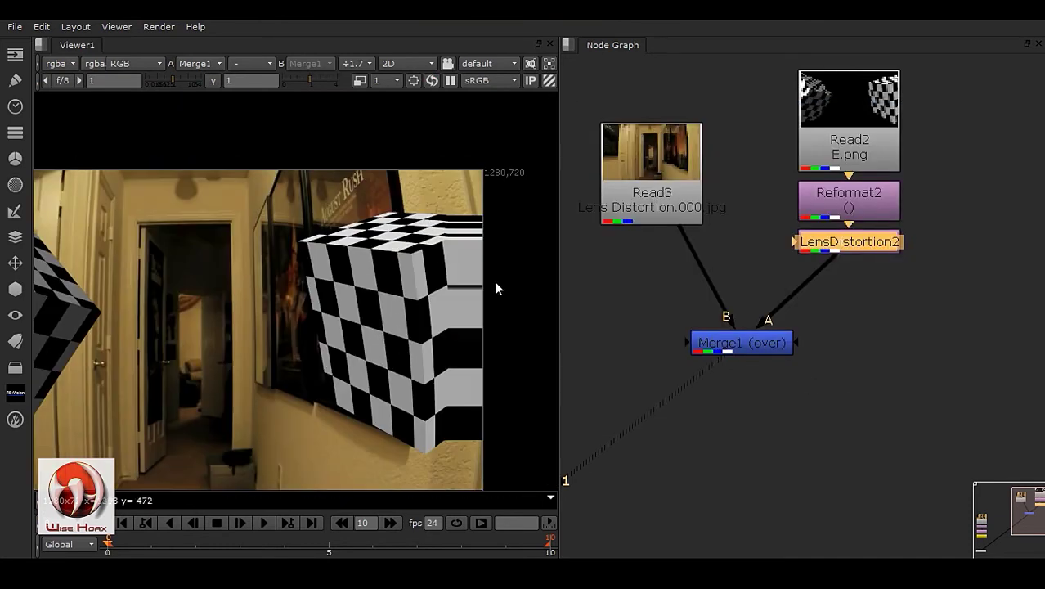
{"action": "scroll", "coordinate": [481, 230], "scroll_direction": "up", "scroll_amount": 5}
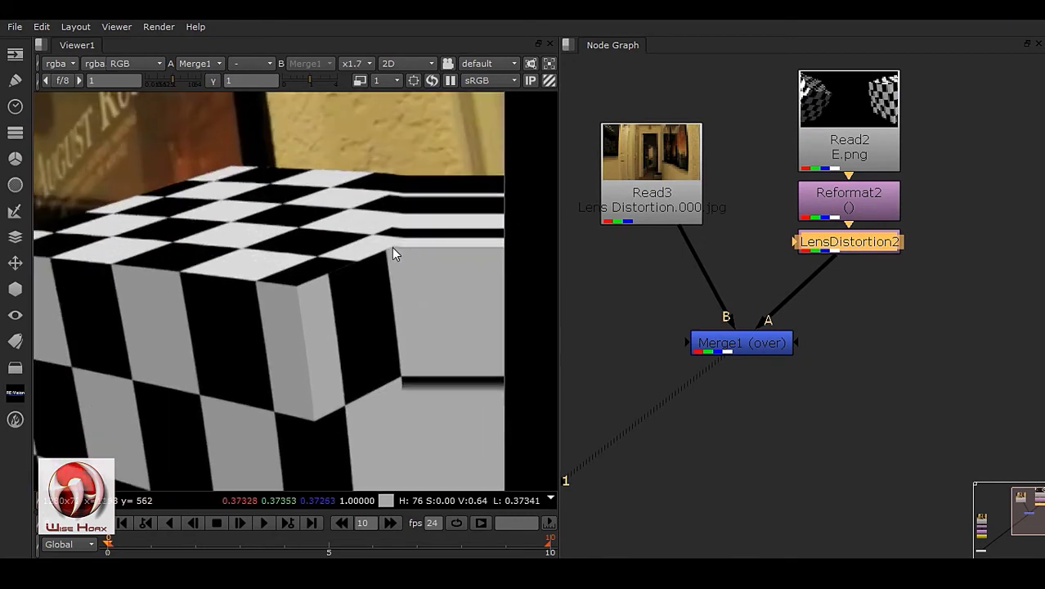
{"action": "scroll", "coordinate": [394, 248], "scroll_direction": "up", "scroll_amount": 4}
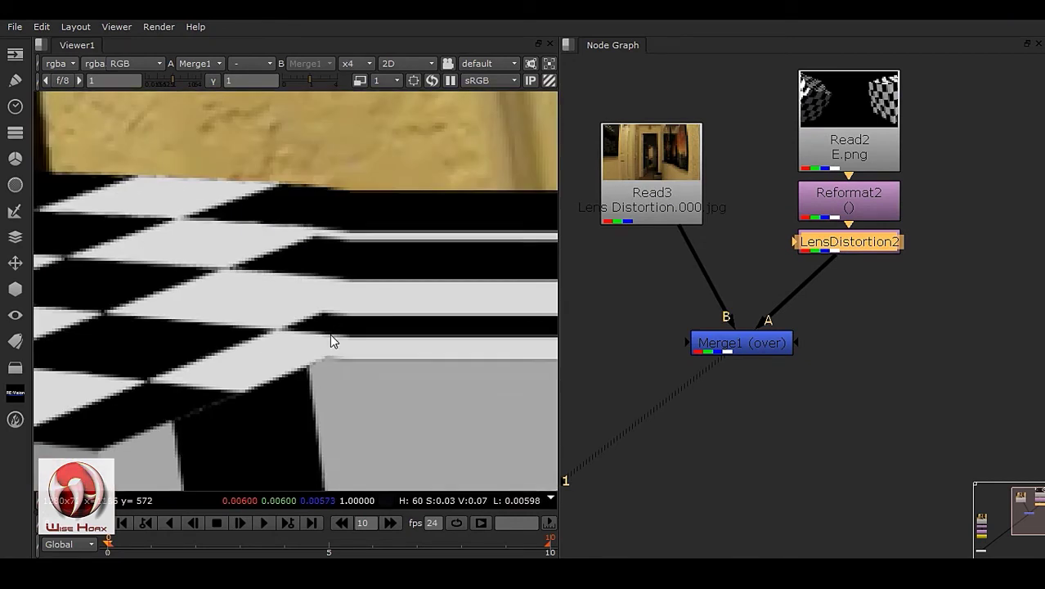
{"action": "scroll", "coordinate": [361, 332], "scroll_direction": "down", "scroll_amount": 4}
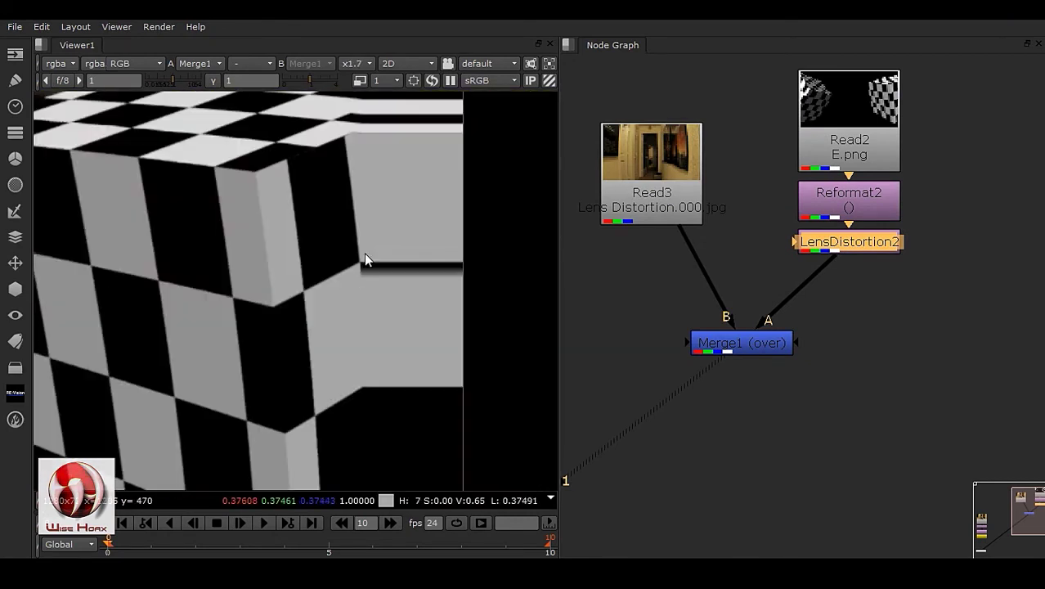
{"action": "key", "text": "f"}
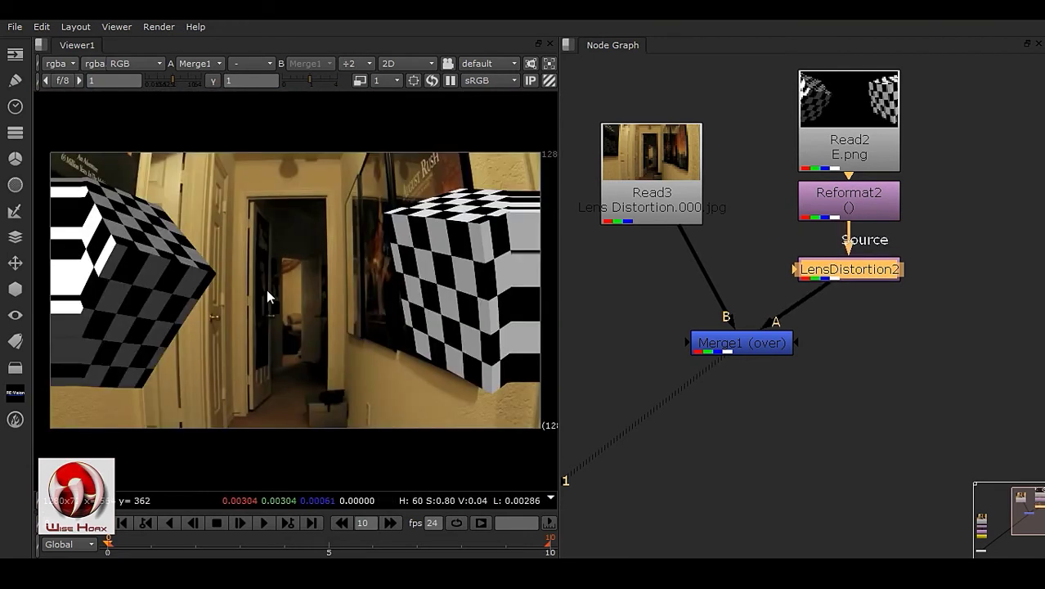
- Set the E.png branch's Reformat node to resize type none and enable preserve bounding box
{"action": "double_click", "coordinate": [878, 209]}
{"action": "left_click_drag", "start_coordinate": [555, 179], "coordinate": [768, 176]}
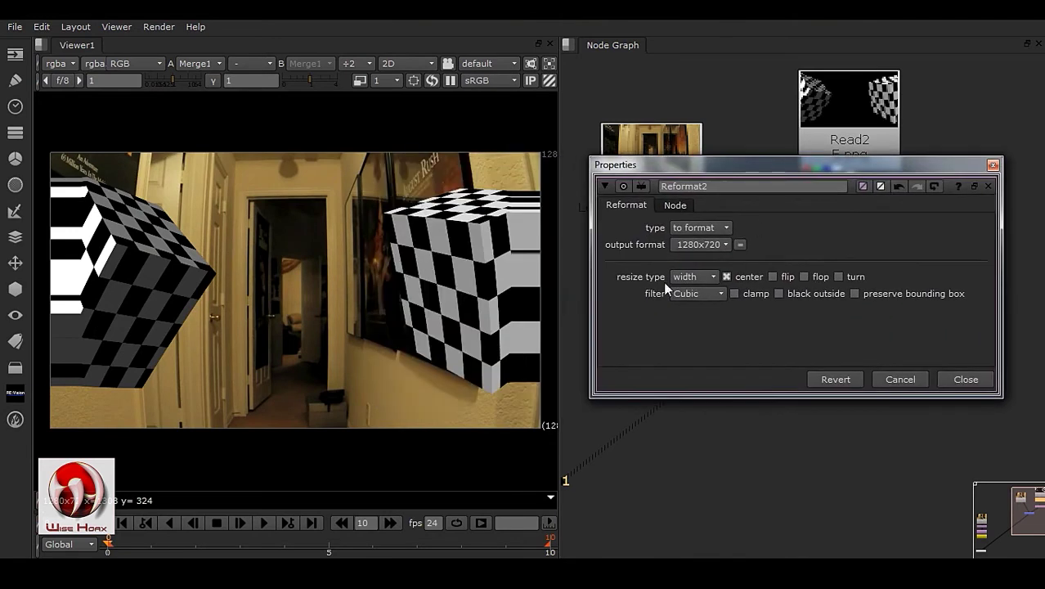
{"action": "left_click", "coordinate": [689, 277]}
{"action": "left_click", "coordinate": [692, 264]}
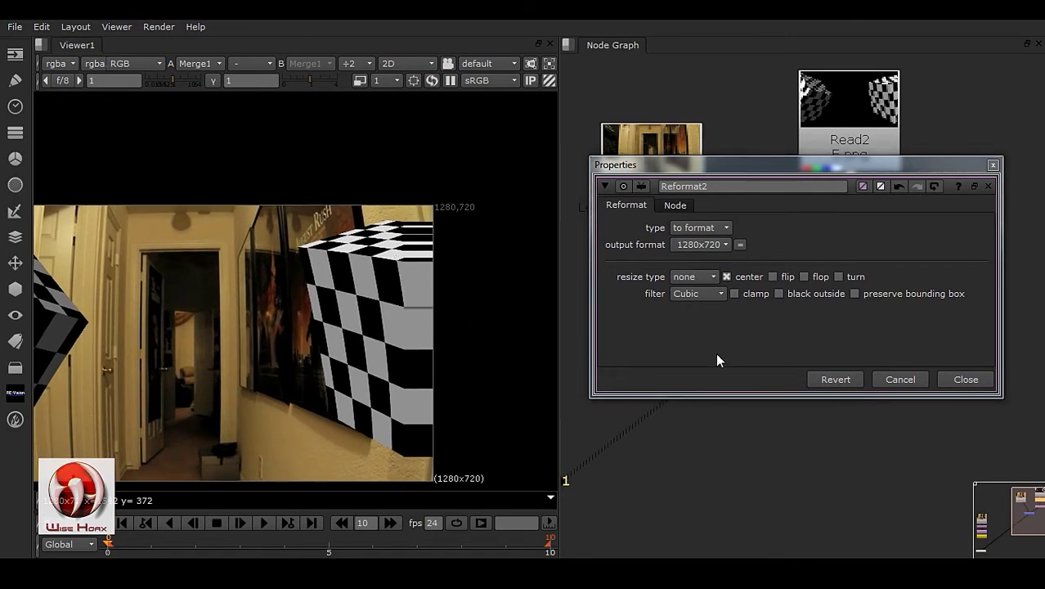
{"action": "left_click", "coordinate": [854, 298]}
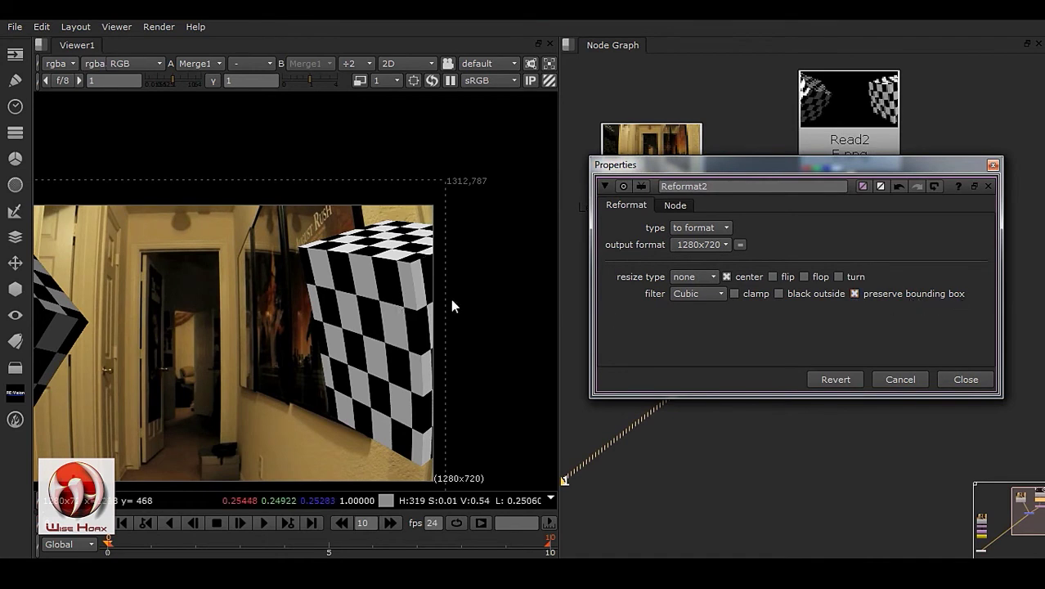
- Inspect both cubes along the frame borders in the merged image
{"action": "scroll", "coordinate": [430, 264], "scroll_direction": "up", "scroll_amount": 4}
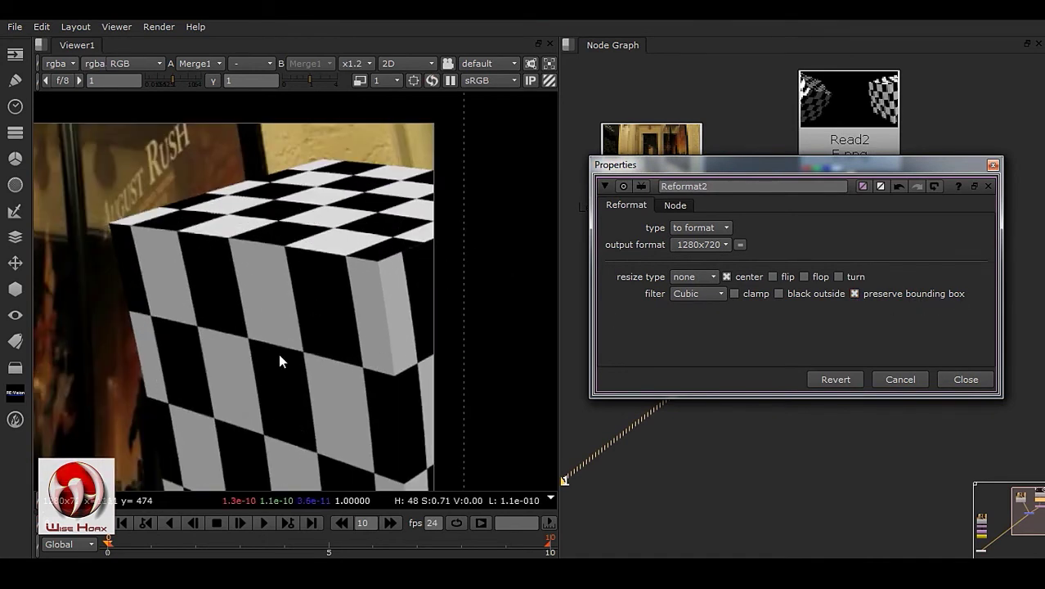
{"action": "middle_click_drag", "start_coordinate": [361, 408], "coordinate": [386, 309]}
{"action": "key", "text": "f"}
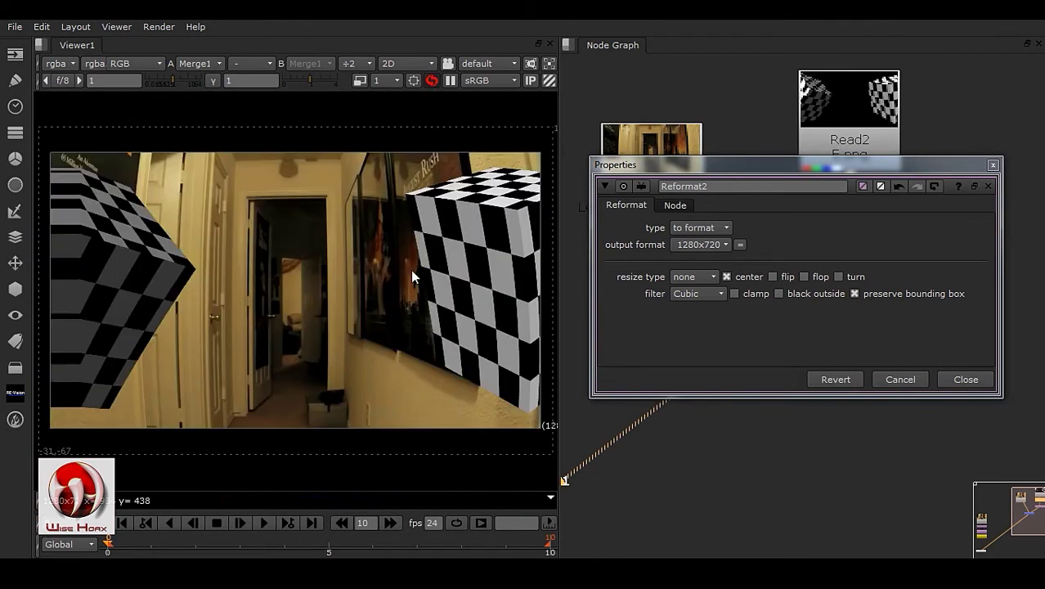
{"action": "middle_click_drag", "start_coordinate": [189, 314], "coordinate": [243, 312]}
{"action": "scroll", "coordinate": [264, 242], "scroll_direction": "up", "scroll_amount": 2}
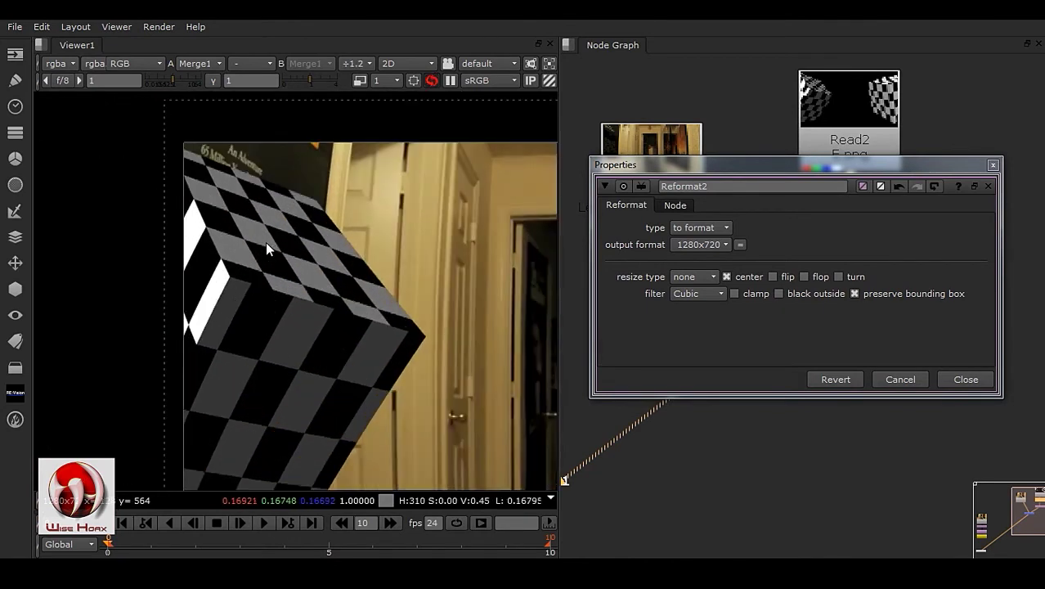
{"action": "key", "text": "f"}
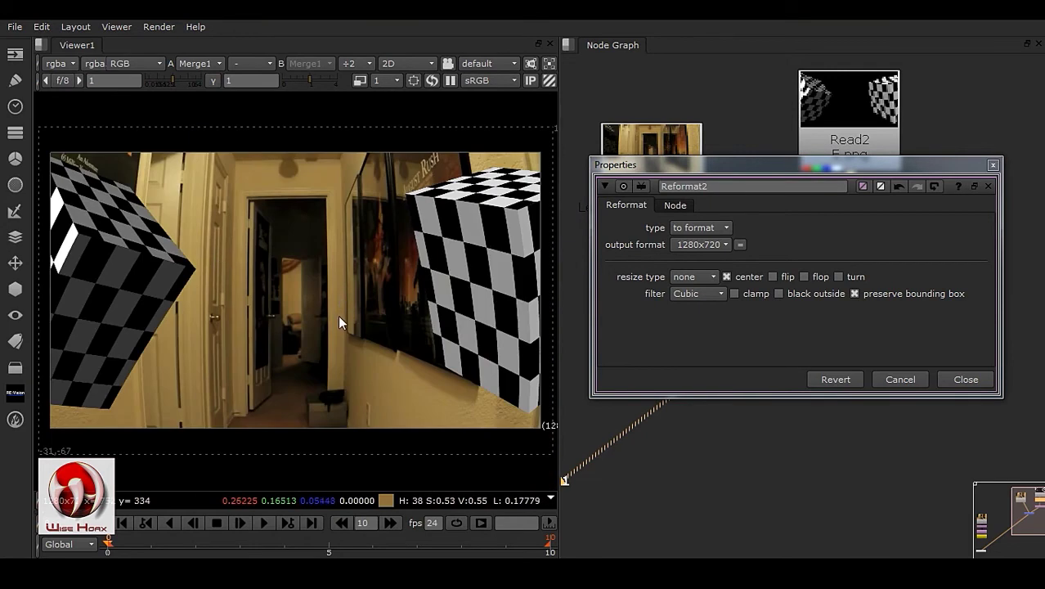
{"action": "scroll", "coordinate": [349, 298], "scroll_direction": "down", "scroll_amount": 1}
{"action": "scroll", "coordinate": [353, 278], "scroll_direction": "up", "scroll_amount": 1}
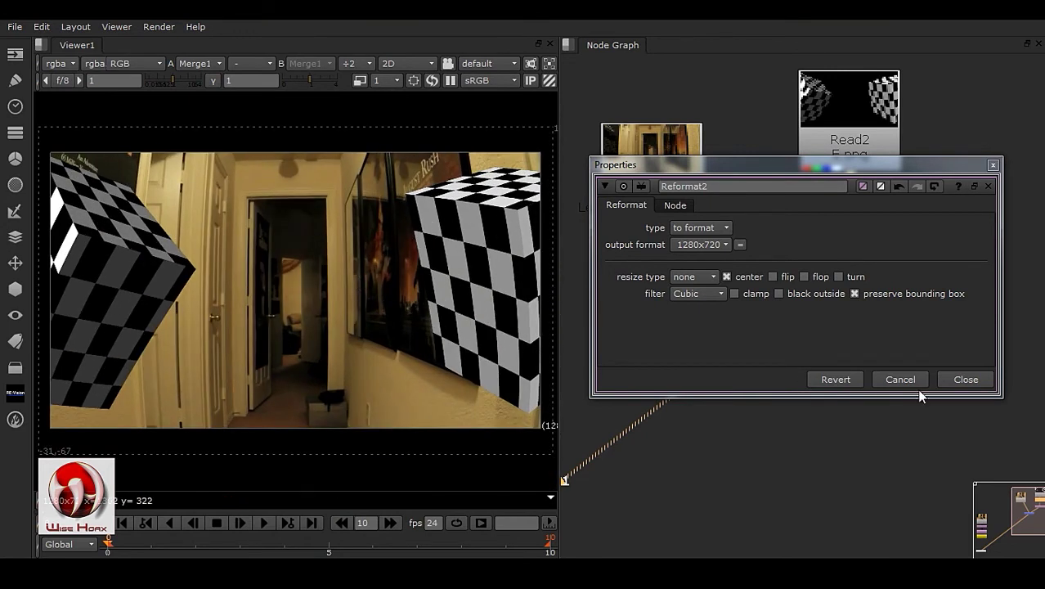
- Close the Reformat settings and view the original distorted footage for comparison with the merge
{"action": "left_click", "coordinate": [967, 380]}
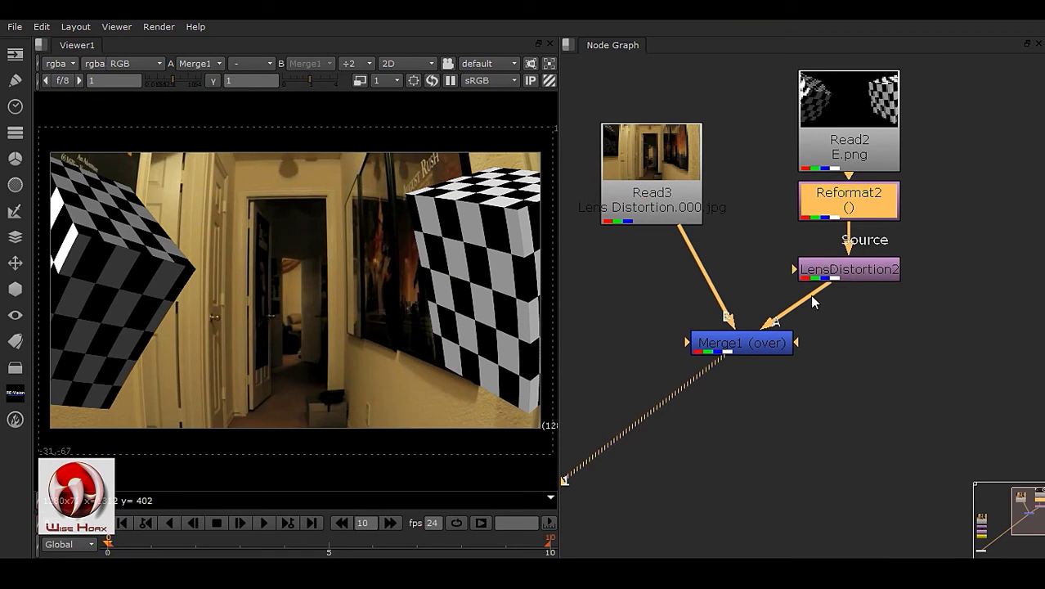
{"action": "middle_click_drag", "start_coordinate": [651, 270], "coordinate": [680, 279]}
{"action": "left_click_drag", "start_coordinate": [734, 380], "coordinate": [675, 208]}
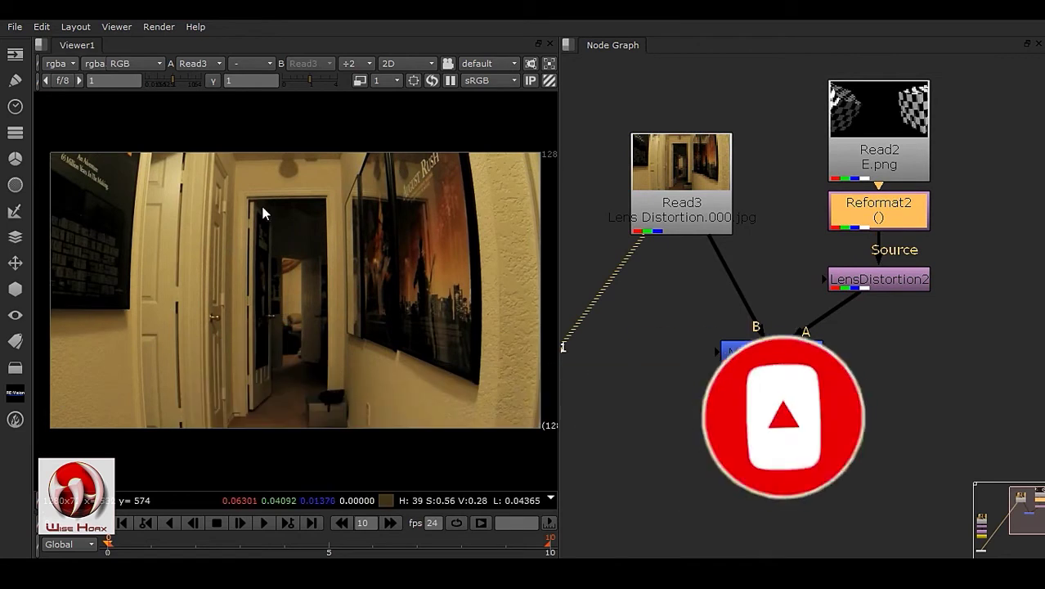
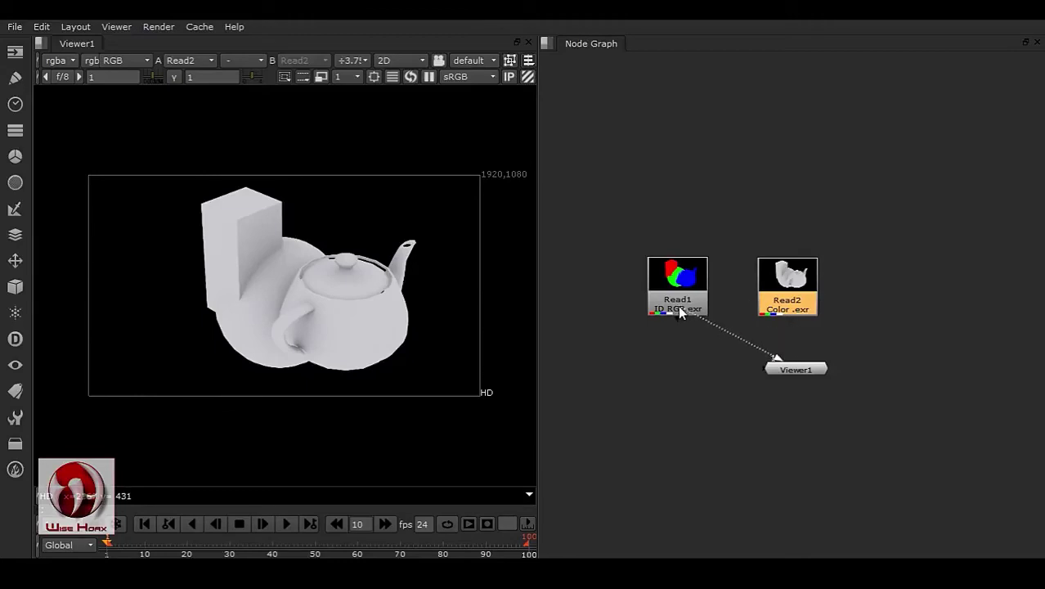
- View the ID RGB.exr Read node, and move it and the Viewer node lower in the node graph
{"action": "left_click_drag", "start_coordinate": [680, 307], "coordinate": [679, 304]}
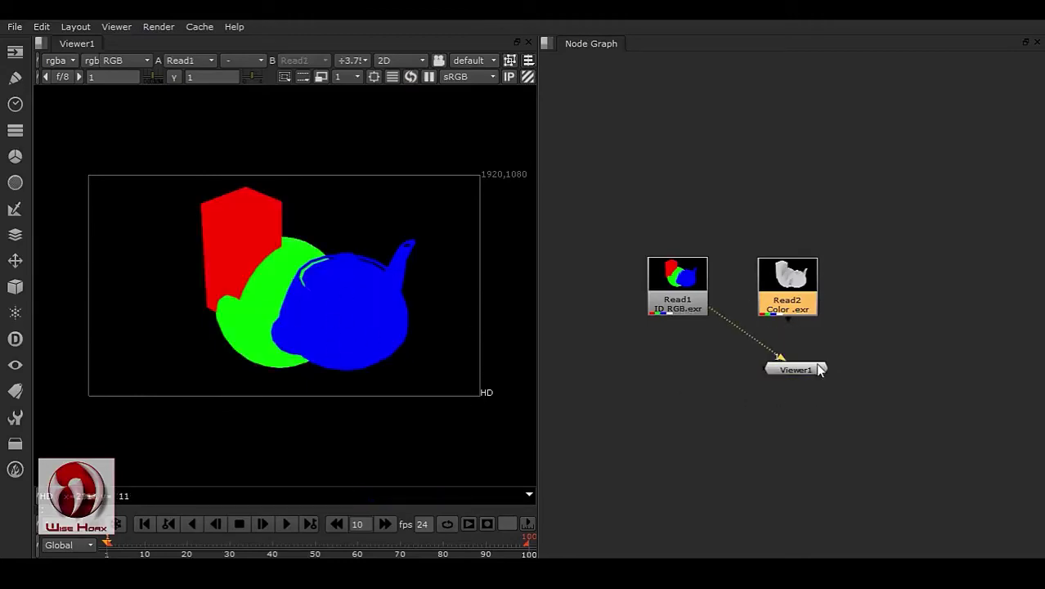
{"action": "left_click_drag", "start_coordinate": [820, 370], "coordinate": [822, 432]}
{"action": "left_click", "coordinate": [679, 286]}
{"action": "left_click_drag", "start_coordinate": [679, 286], "coordinate": [695, 360]}
{"action": "left_click", "coordinate": [783, 355]}
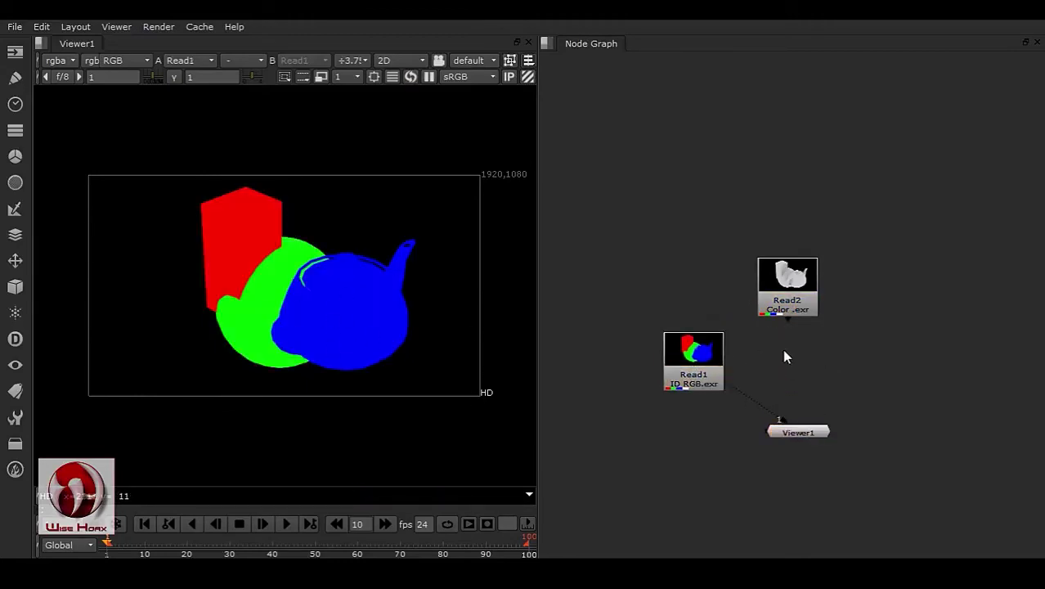
- Add a ShuffleCopy node with input 1 from the ID RGB.exr Read and input 2 from the Color.exr Read, and view it
{"action": "key", "text": "Tab"}
{"action": "type", "text": "sh"}
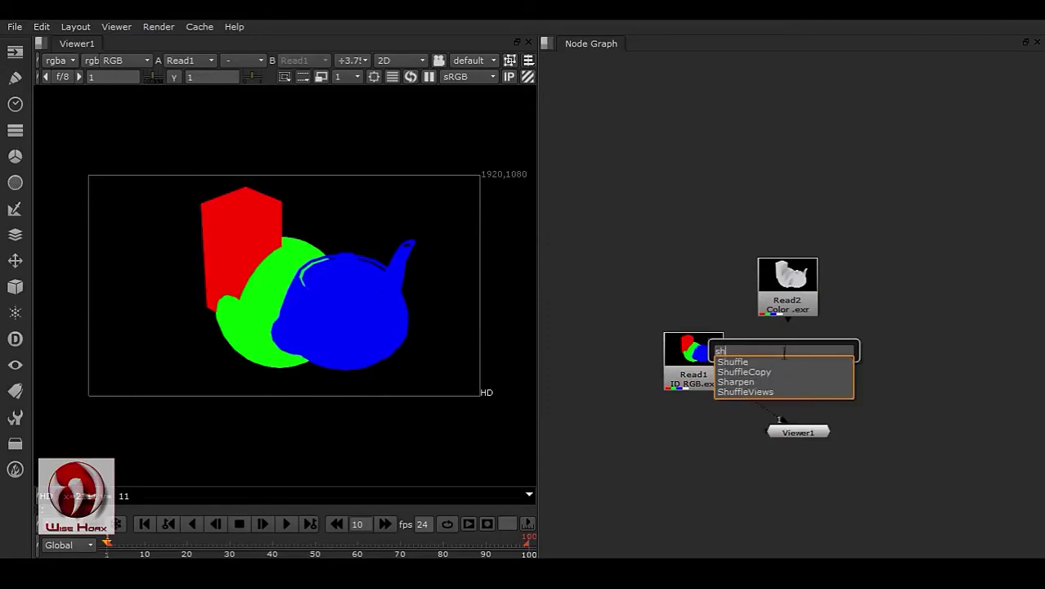
{"action": "left_click", "coordinate": [770, 371]}
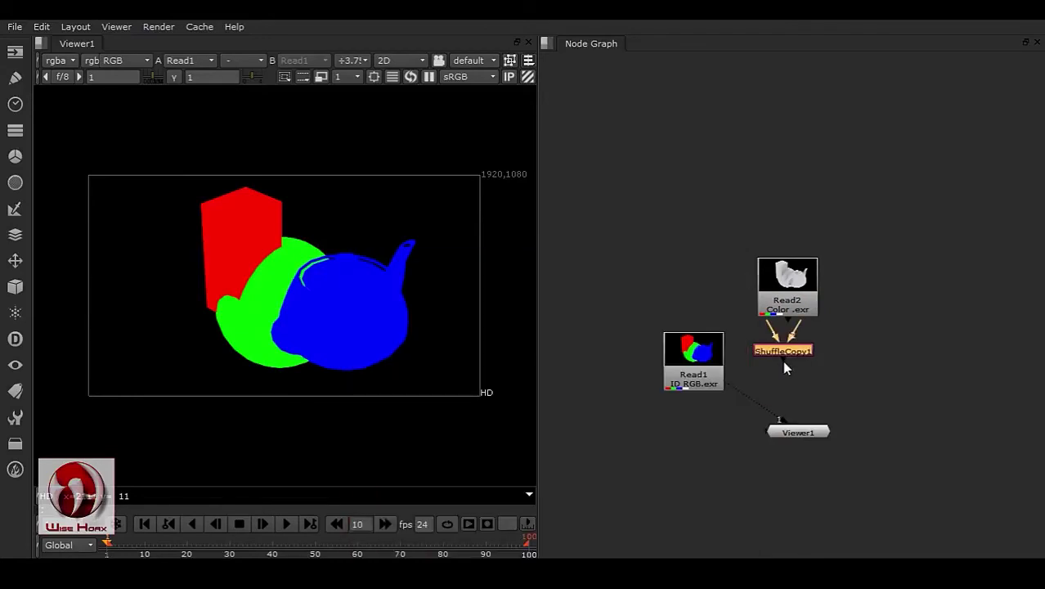
{"action": "left_click_drag", "start_coordinate": [771, 346], "coordinate": [693, 372]}
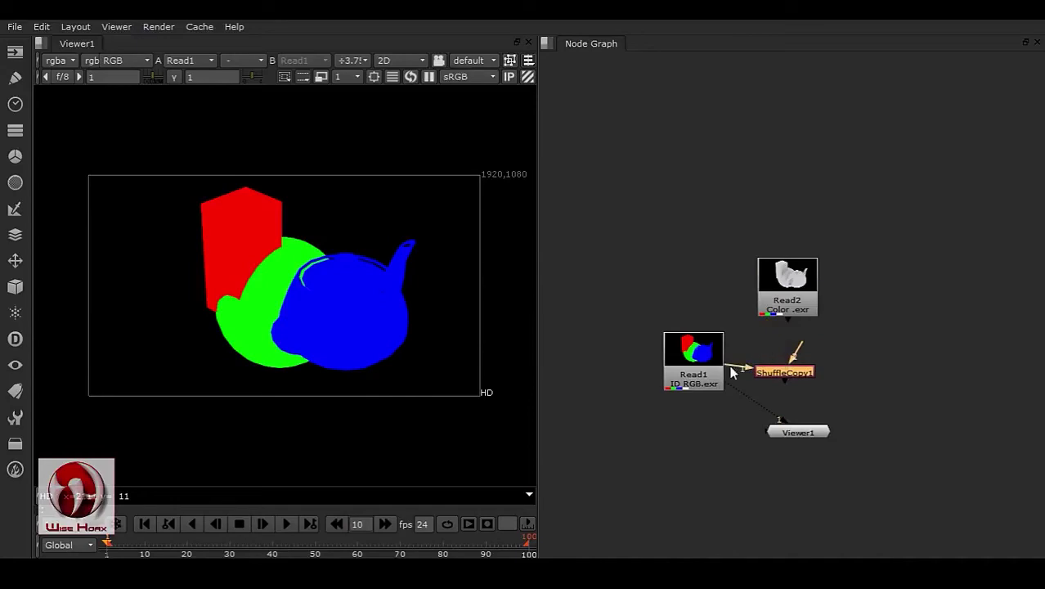
{"action": "left_click_drag", "start_coordinate": [801, 350], "coordinate": [787, 304]}
{"action": "key", "text": "1"}
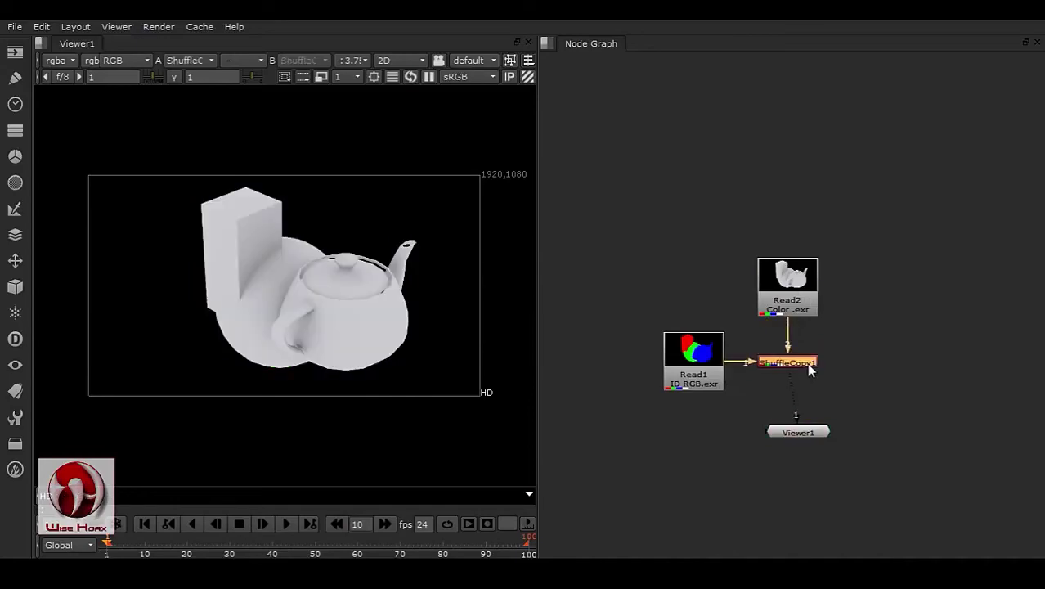
- Create a new output layer named RGB_Matte with red, green and blue channels in the ShuffleCopy node
{"action": "double_click", "coordinate": [806, 363]}
{"action": "left_click", "coordinate": [624, 442]}
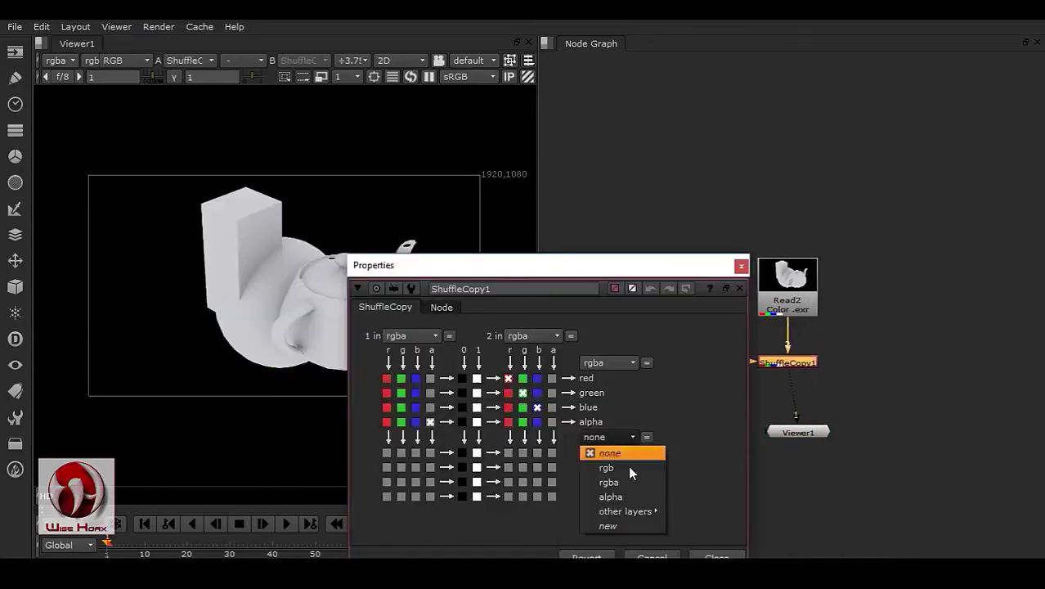
{"action": "left_click", "coordinate": [617, 530]}
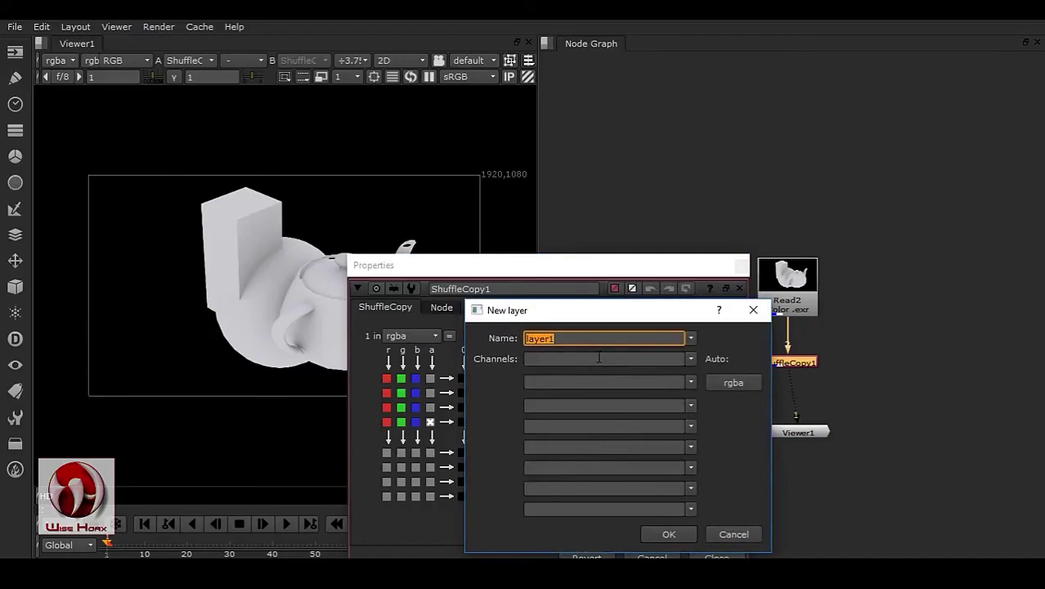
{"action": "type", "text": "RGB_Matte"}
{"action": "left_click", "coordinate": [738, 381]}
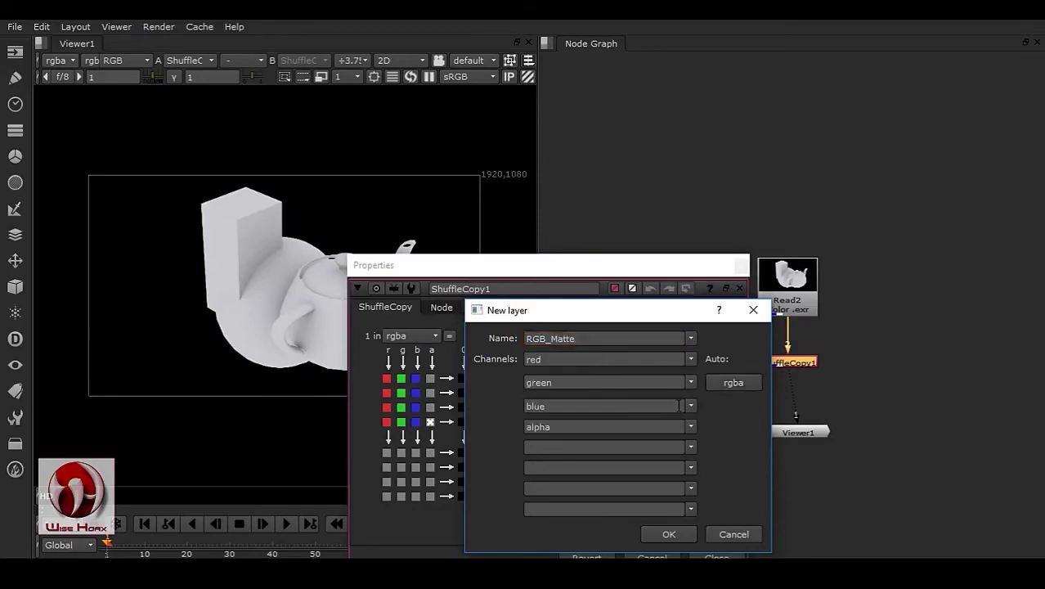
{"action": "double_click", "coordinate": [572, 426]}
{"action": "key", "text": "BackSpace"}
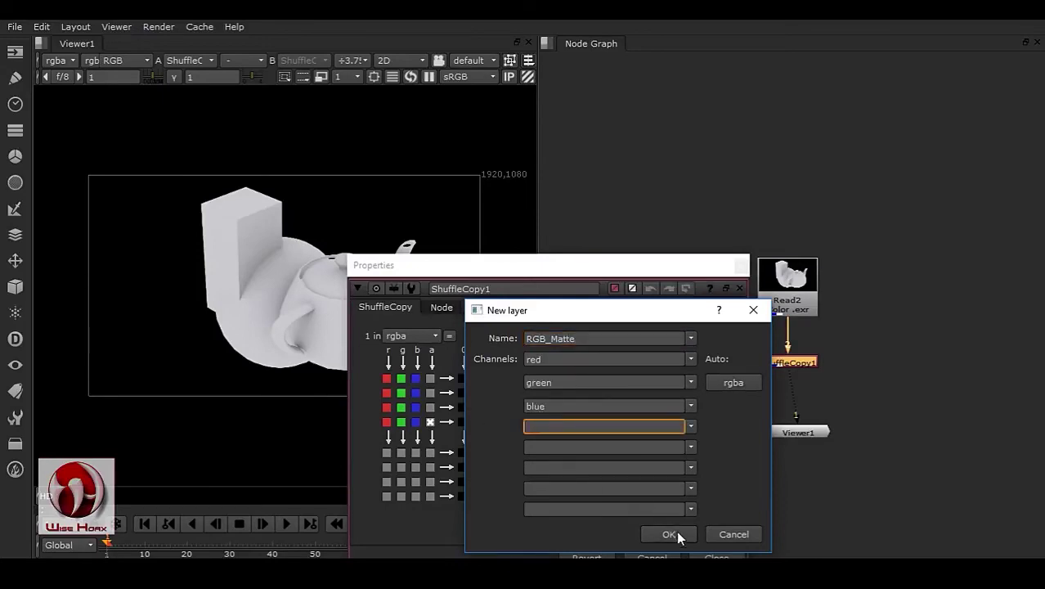
{"action": "left_click", "coordinate": [669, 534]}
- Route input 1's red, green and blue channels into the matching RGB_Matte channels and close the ShuffleCopy settings
{"action": "left_click", "coordinate": [387, 452]}
{"action": "left_click", "coordinate": [400, 467]}
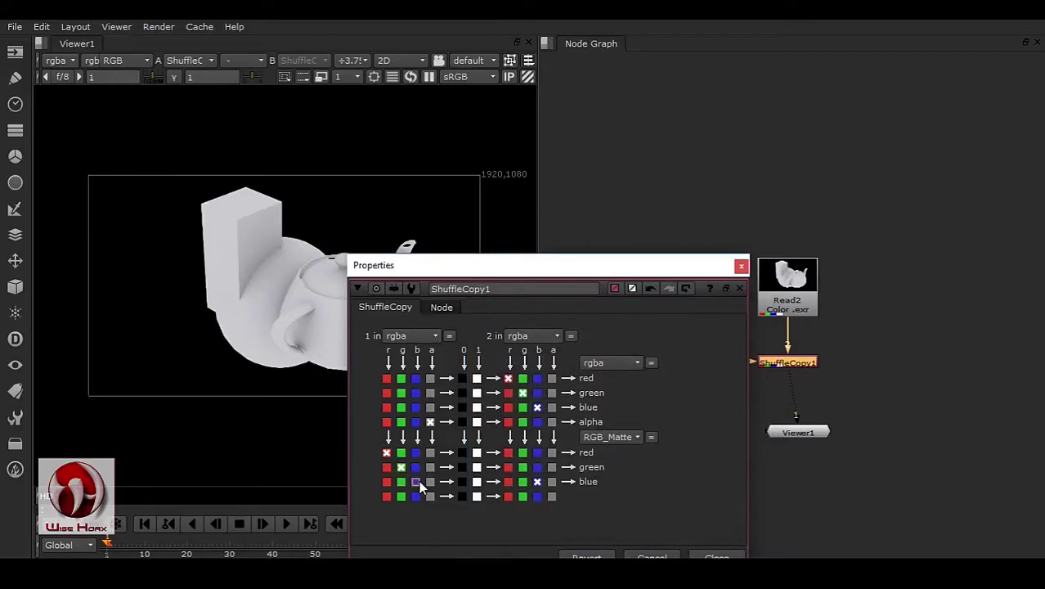
{"action": "left_click", "coordinate": [417, 481]}
{"action": "left_click", "coordinate": [717, 557]}
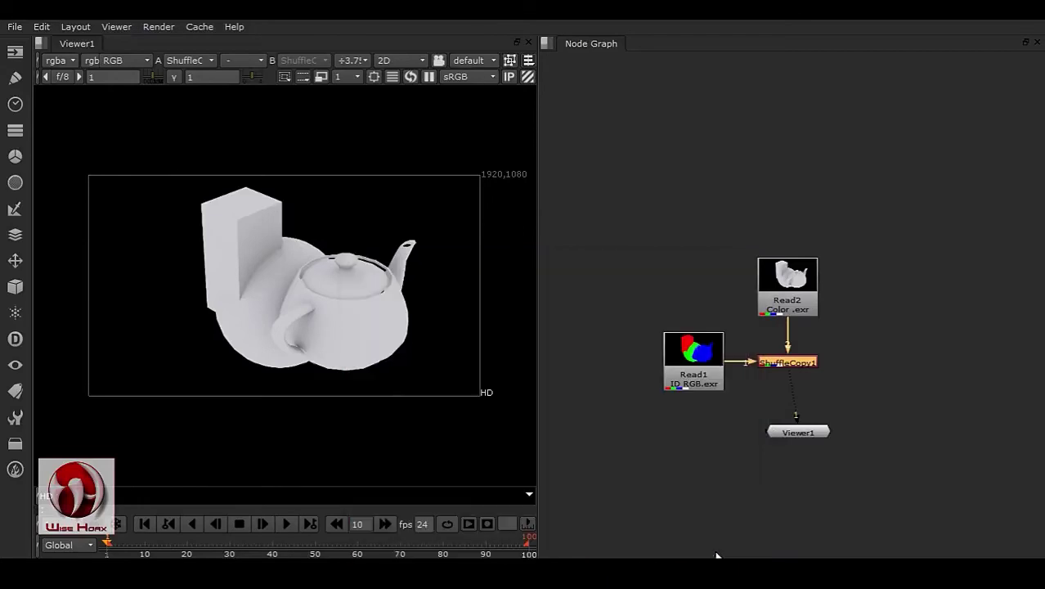
- Display the RGB_Matte layer in the viewer to check it, and return the display to rgba
{"action": "left_click", "coordinate": [64, 60]}
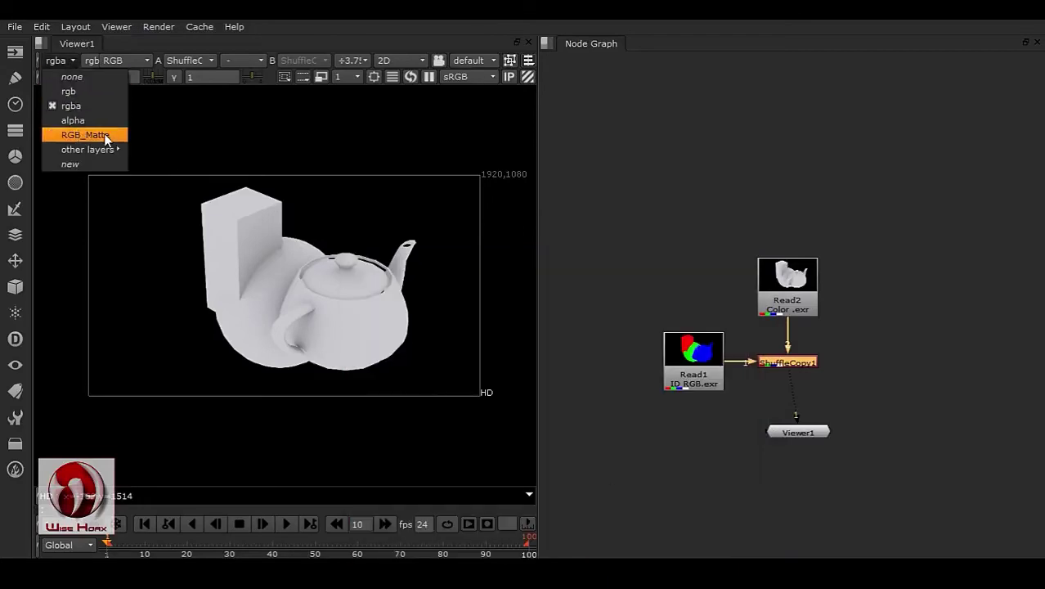
{"action": "left_click", "coordinate": [108, 138]}
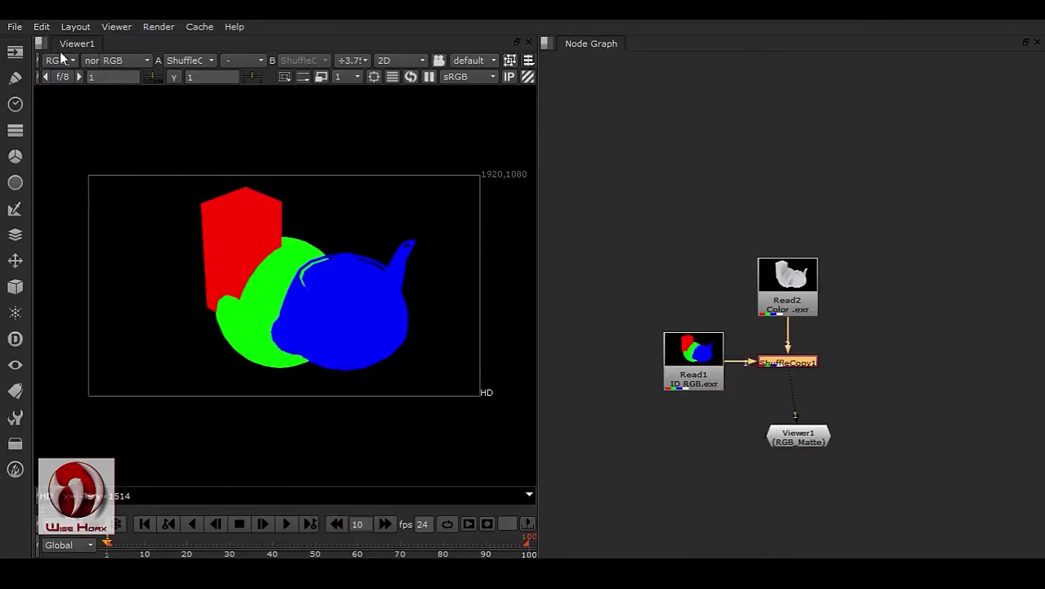
{"action": "left_click", "coordinate": [61, 58]}
{"action": "left_click", "coordinate": [87, 104]}
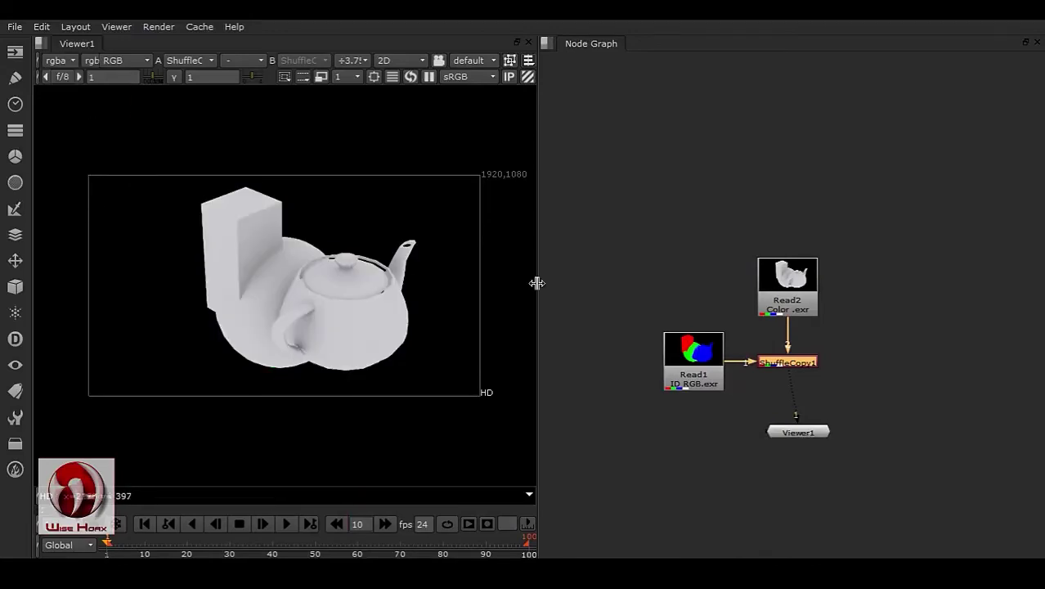
- Add a Grade node after the ShuffleCopy, mask it with RGB_Matte.red and set multiply to 0
{"action": "left_click_drag", "start_coordinate": [826, 442], "coordinate": [816, 505]}
{"action": "left_click", "coordinate": [813, 370]}
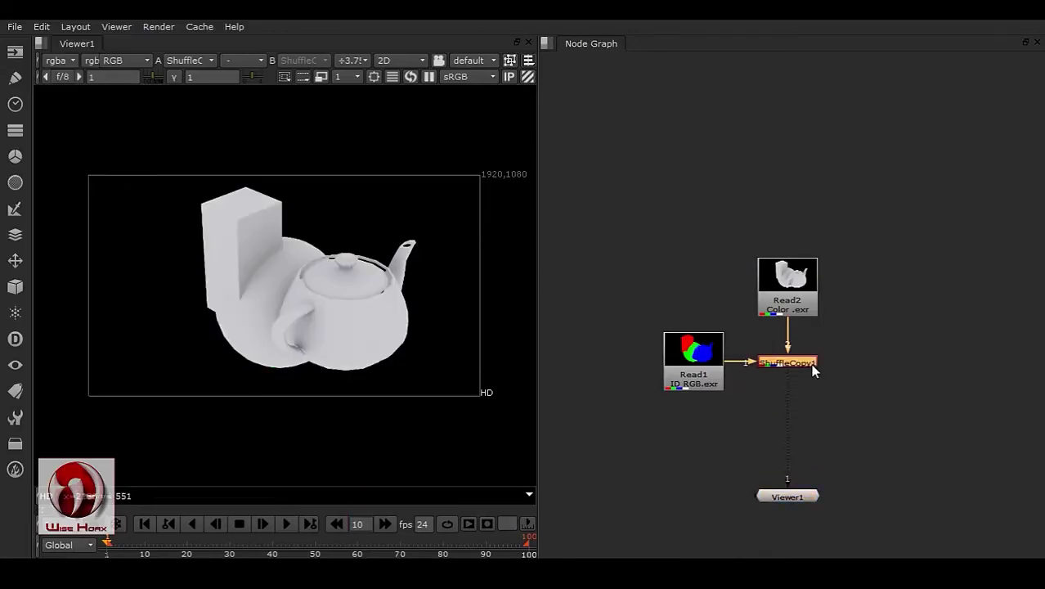
{"action": "key", "text": "g"}
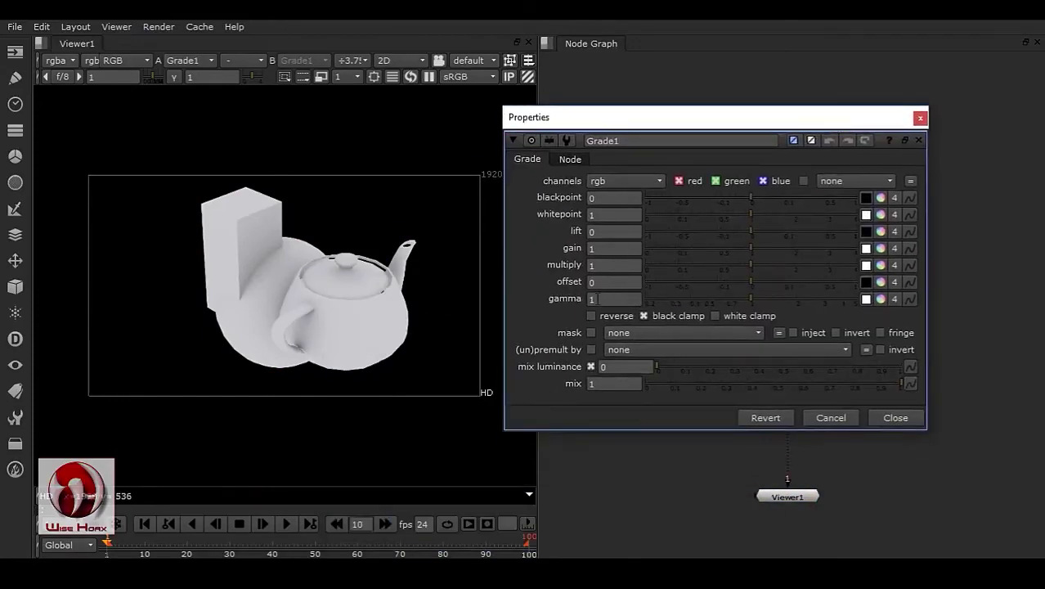
{"action": "left_click", "coordinate": [637, 332]}
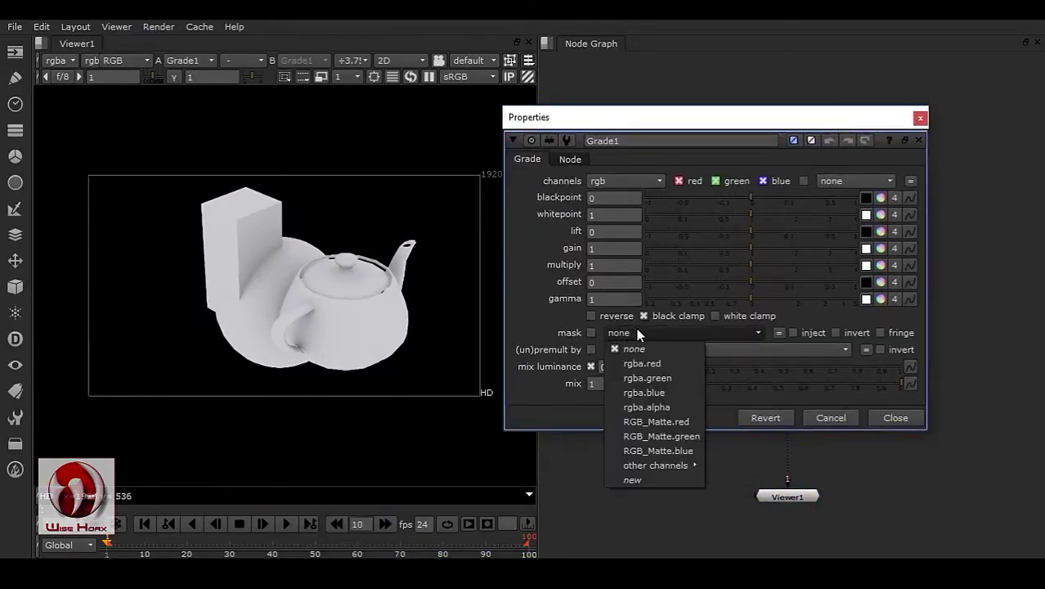
{"action": "left_click", "coordinate": [677, 421]}
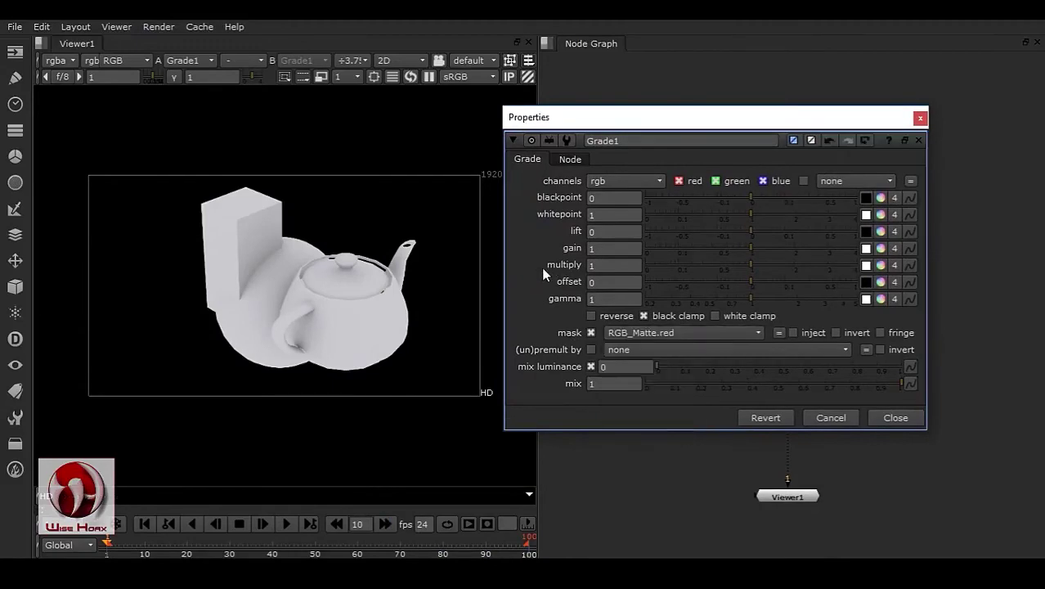
{"action": "left_click_drag", "start_coordinate": [735, 261], "coordinate": [435, 286]}
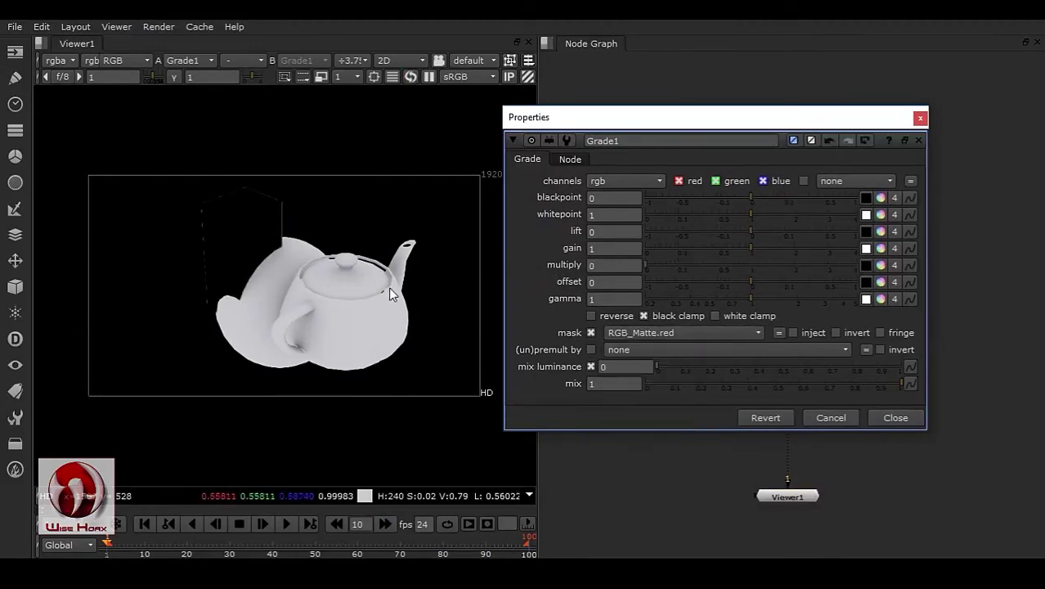
- Inspect the edges of the graded box up close and close the Grade settings
{"action": "scroll", "coordinate": [214, 183], "scroll_direction": "up", "scroll_amount": 5}
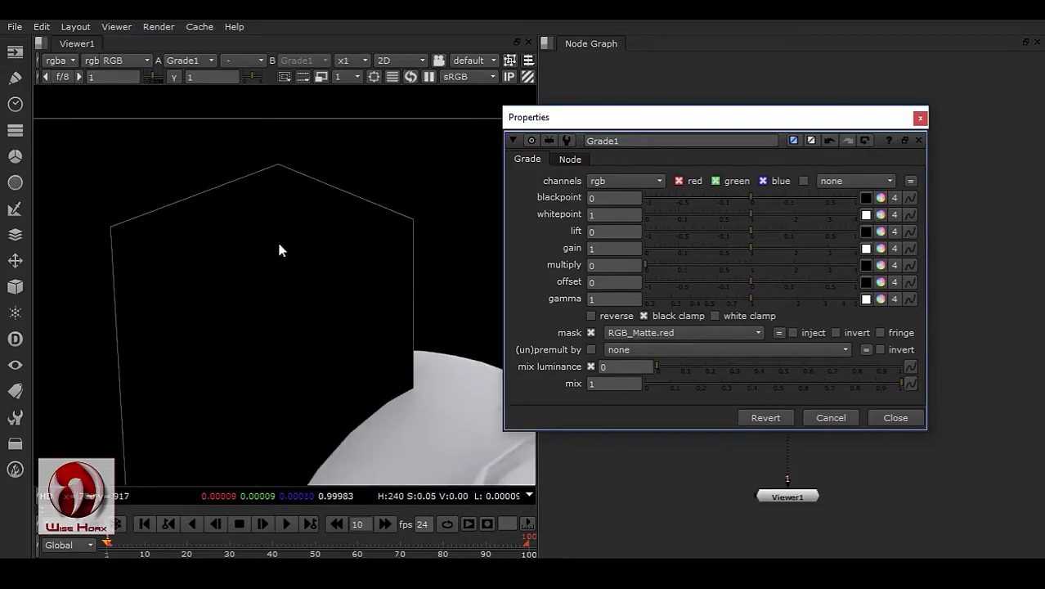
{"action": "middle_click_drag", "start_coordinate": [189, 364], "coordinate": [338, 241]}
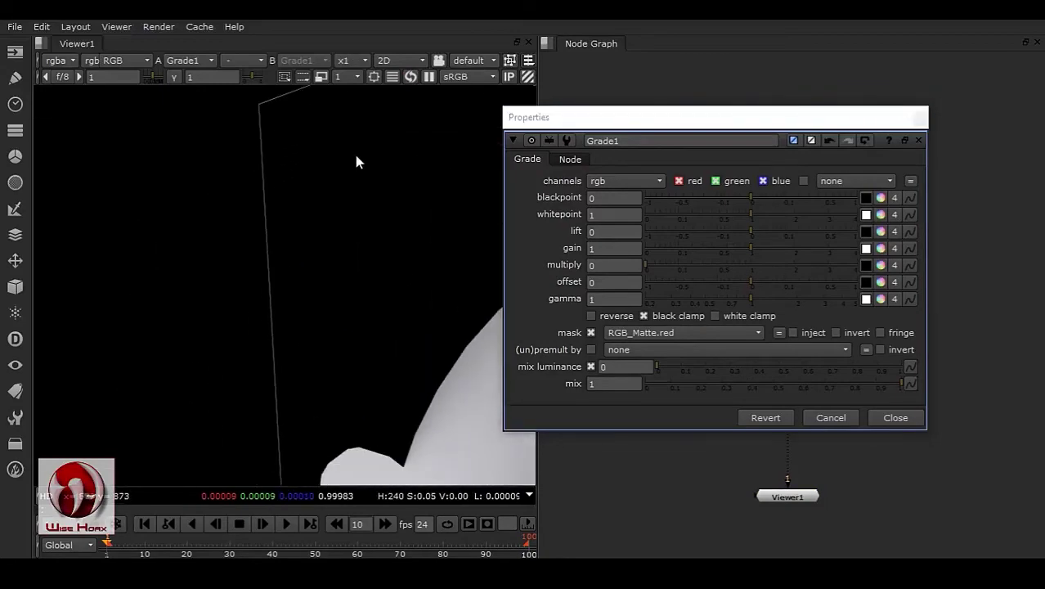
{"action": "scroll", "coordinate": [184, 311], "scroll_direction": "down", "scroll_amount": 3}
{"action": "scroll", "coordinate": [290, 250], "scroll_direction": "up", "scroll_amount": 8}
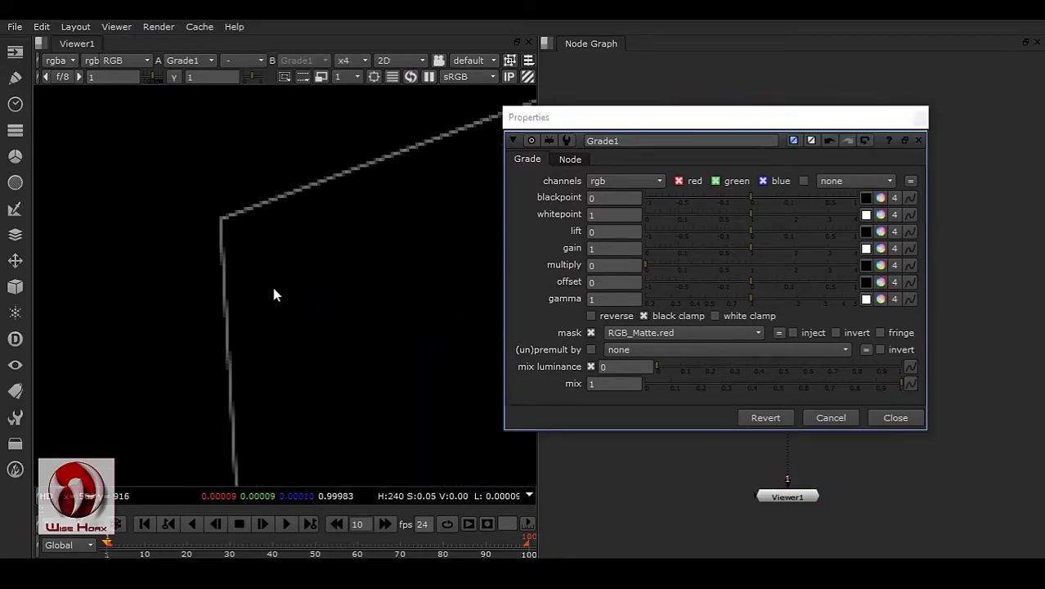
{"action": "scroll", "coordinate": [276, 287], "scroll_direction": "down", "scroll_amount": 6}
{"action": "scroll", "coordinate": [256, 168], "scroll_direction": "up", "scroll_amount": 2}
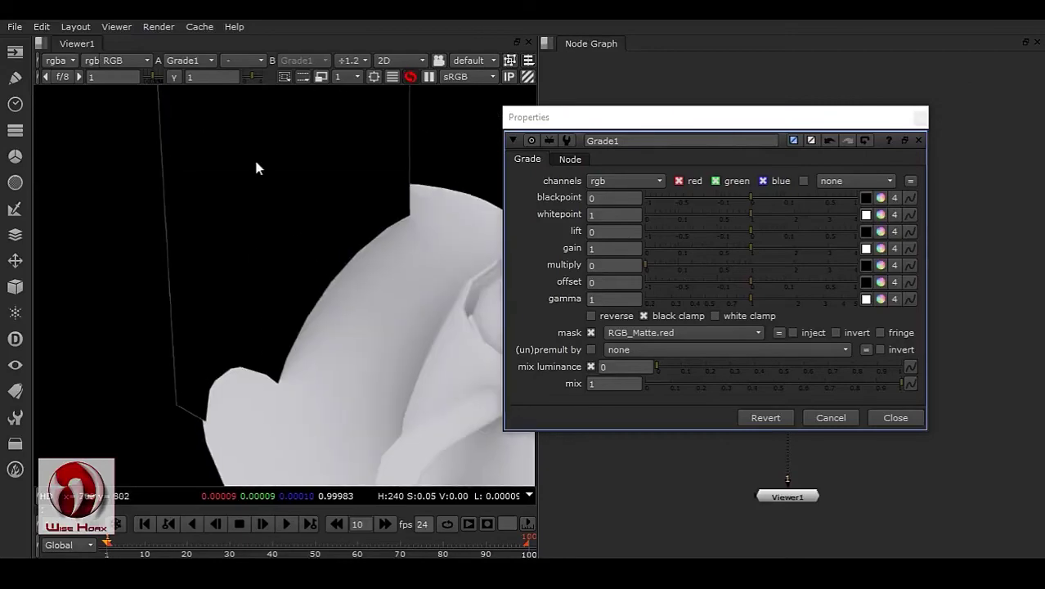
{"action": "left_click", "coordinate": [881, 418]}
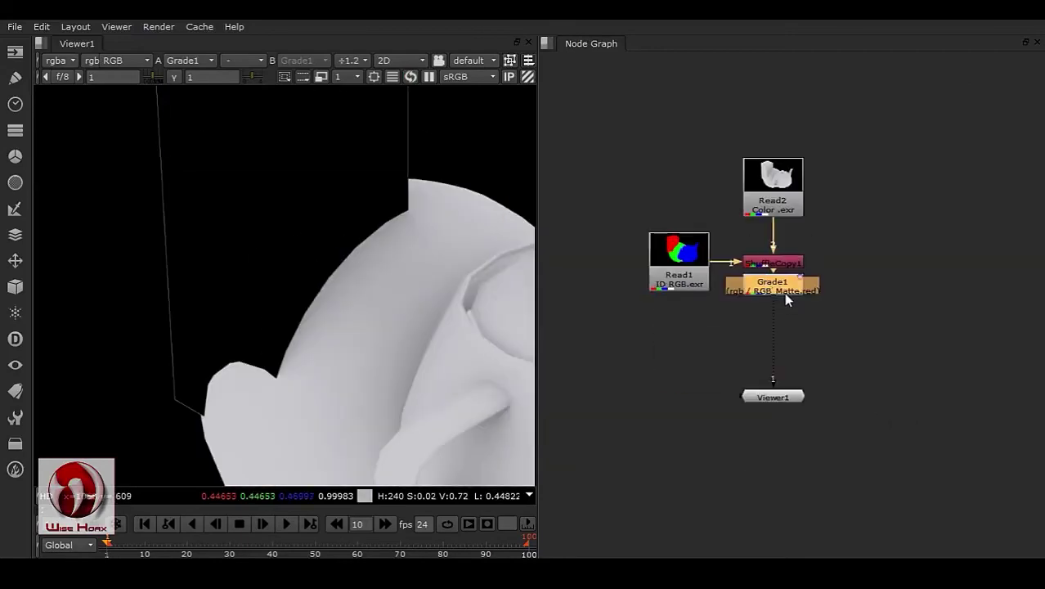
- Add two copies of the red-masked Grade below it and set the first copy's mask to RGB_Matte.green
{"action": "key", "text": "g"}
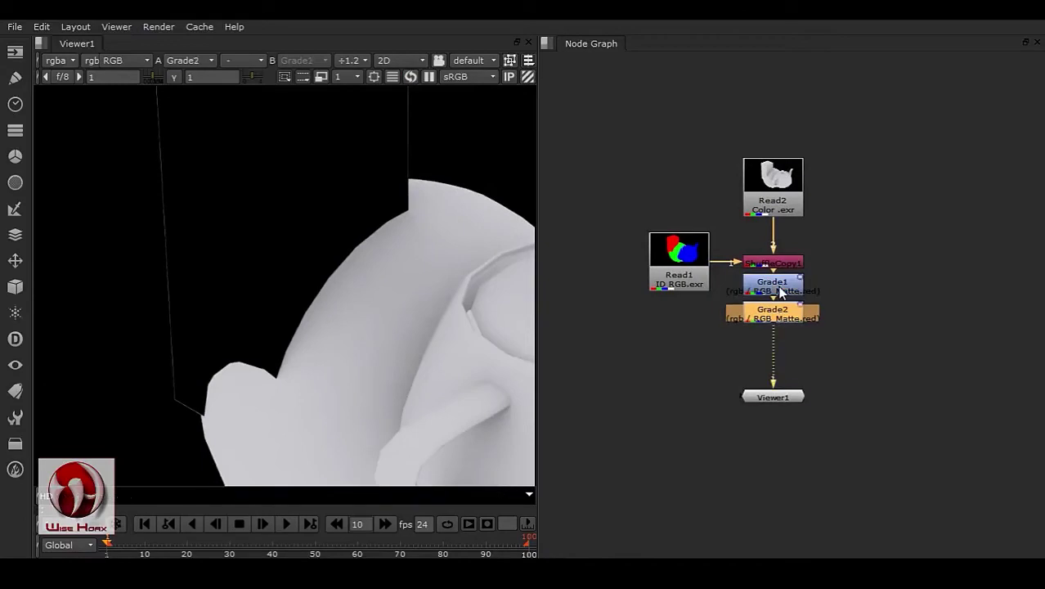
{"action": "key", "text": "g"}
{"action": "double_click", "coordinate": [786, 312]}
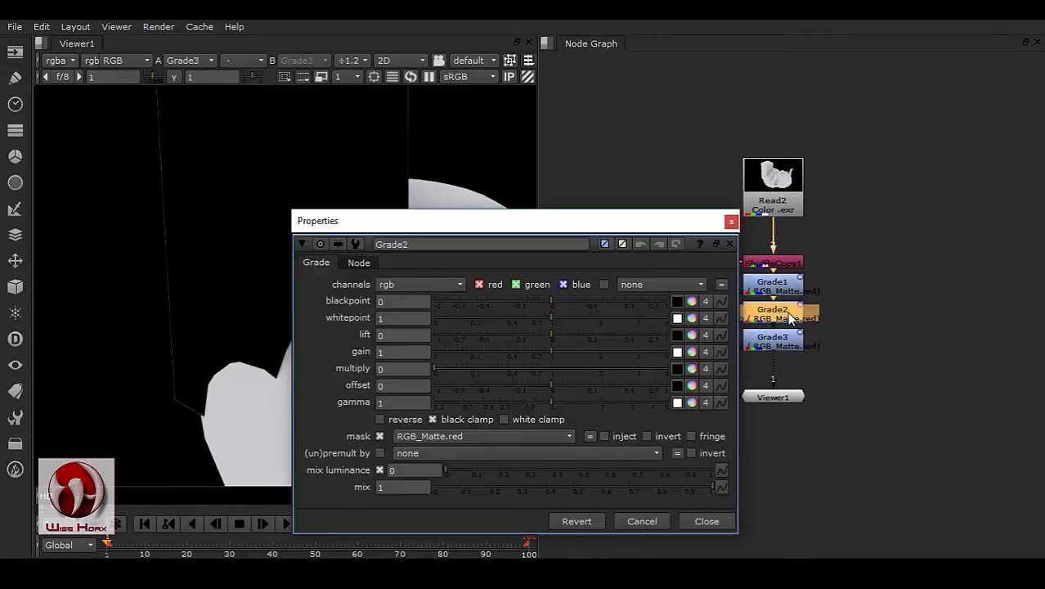
{"action": "left_click", "coordinate": [466, 438]}
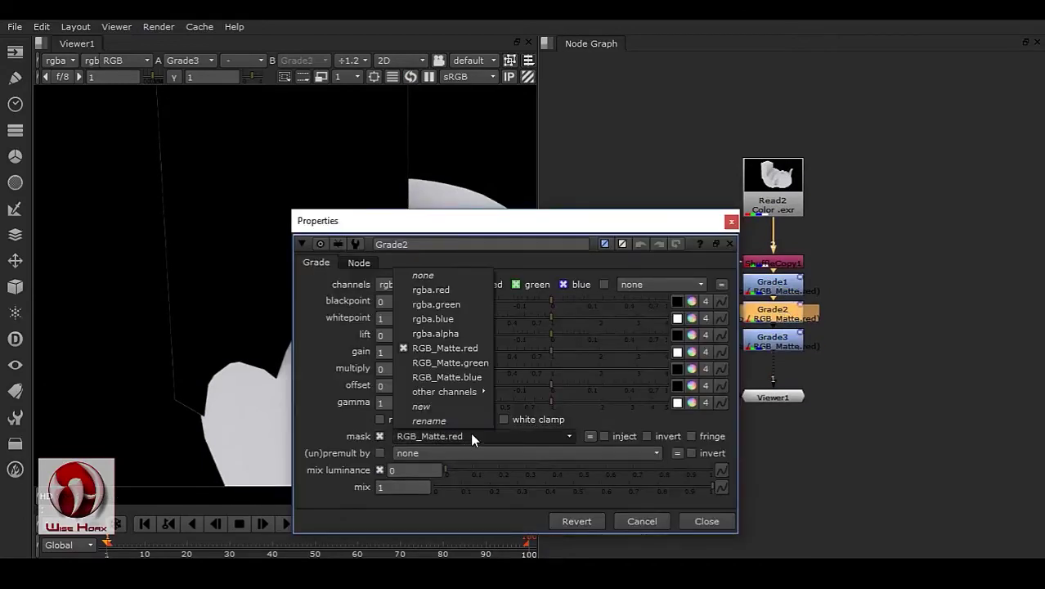
{"action": "left_click", "coordinate": [482, 361]}
{"action": "left_click", "coordinate": [709, 521]}
- Set the last Grade node's mask to RGB_Matte.blue and close its settings
{"action": "double_click", "coordinate": [776, 340]}
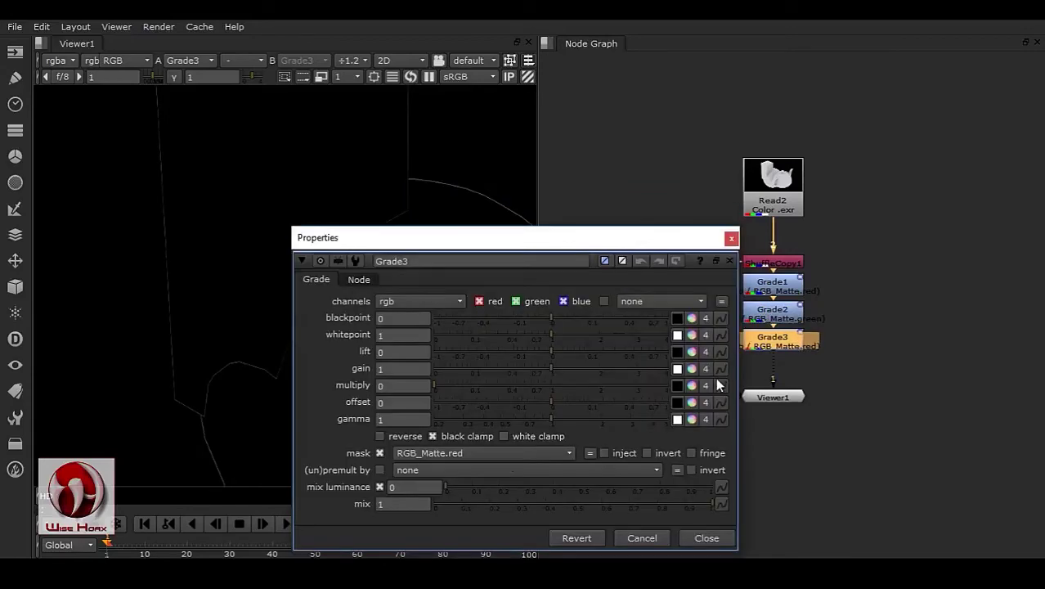
{"action": "left_click", "coordinate": [506, 455]}
{"action": "left_click", "coordinate": [483, 393]}
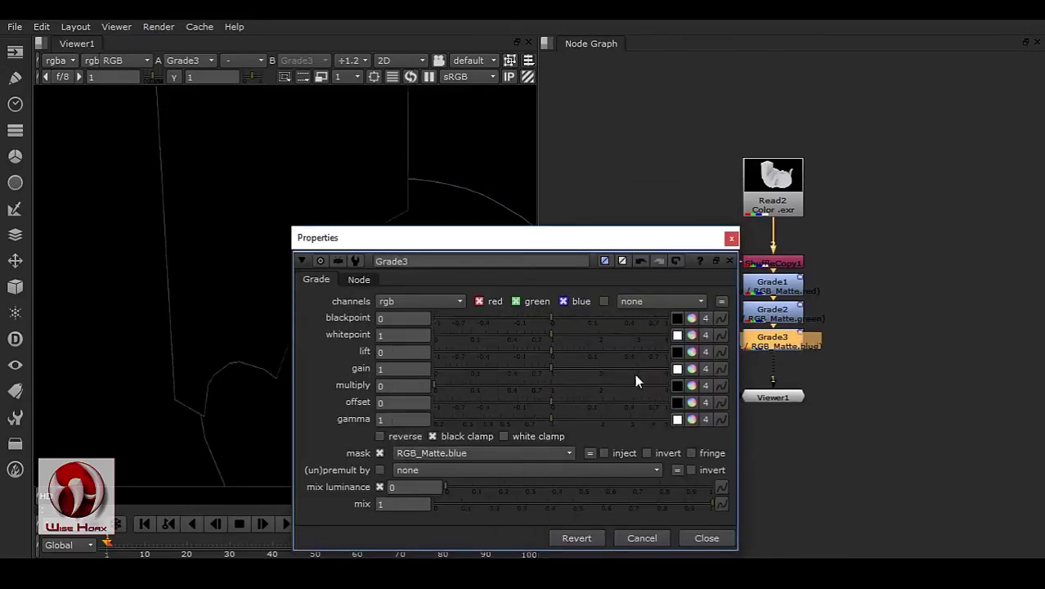
{"action": "left_click", "coordinate": [731, 238]}
- Inspect the object edges across the whole render with all three masked Grades applied
{"action": "key", "text": "f"}
{"action": "scroll", "coordinate": [328, 327], "scroll_direction": "up", "scroll_amount": 3}
{"action": "middle_click_drag", "start_coordinate": [109, 389], "coordinate": [262, 393]}
{"action": "scroll", "coordinate": [278, 376], "scroll_direction": "down", "scroll_amount": 1}
{"action": "middle_click_drag", "start_coordinate": [420, 316], "coordinate": [227, 404]}
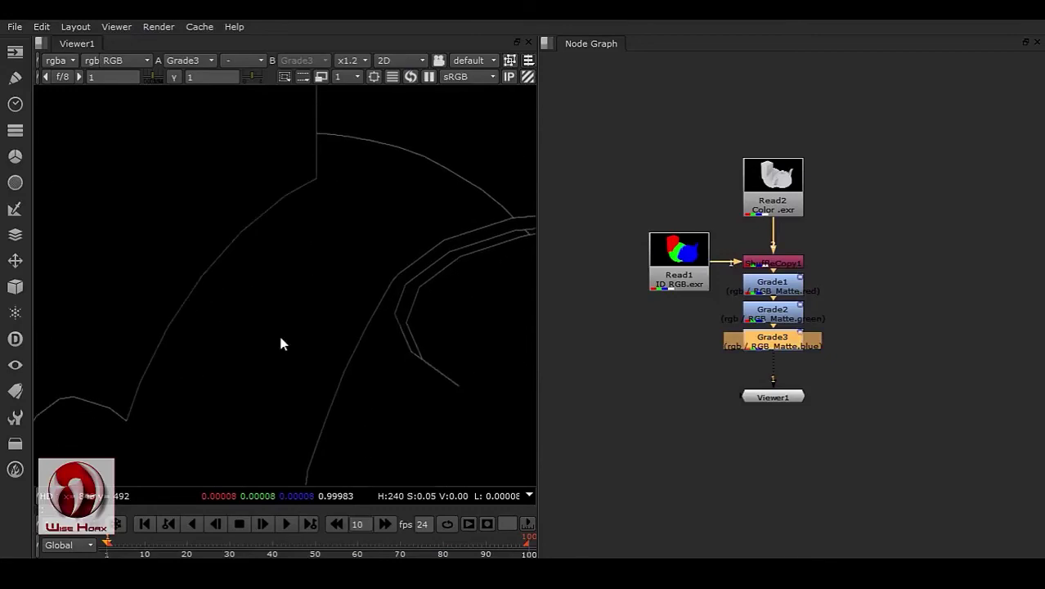
{"action": "scroll", "coordinate": [256, 317], "scroll_direction": "down", "scroll_amount": 3}
{"action": "middle_click_drag", "start_coordinate": [315, 279], "coordinate": [260, 330]}
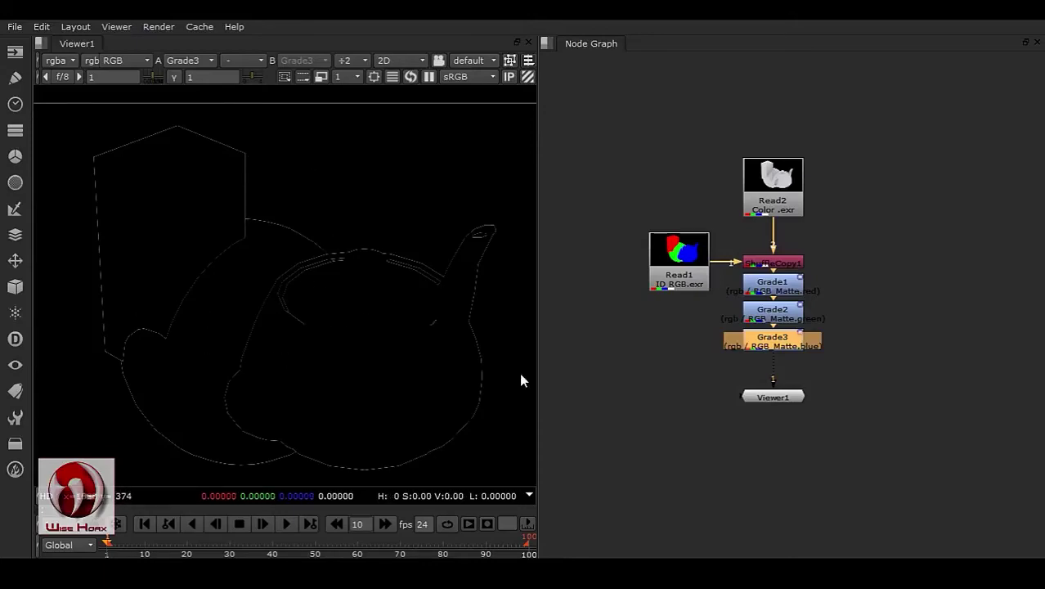
- Insert an Unpremult node between the ID RGB.exr Read and the ShuffleCopy, and line it up on their connection
{"action": "left_click_drag", "start_coordinate": [672, 270], "coordinate": [565, 270]}
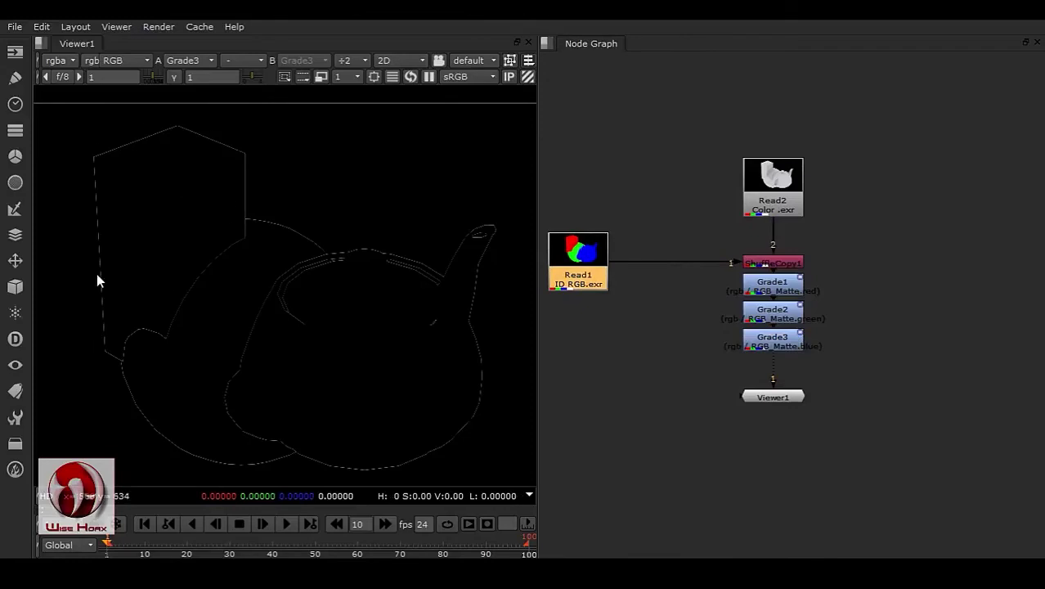
{"action": "key", "text": "Tab"}
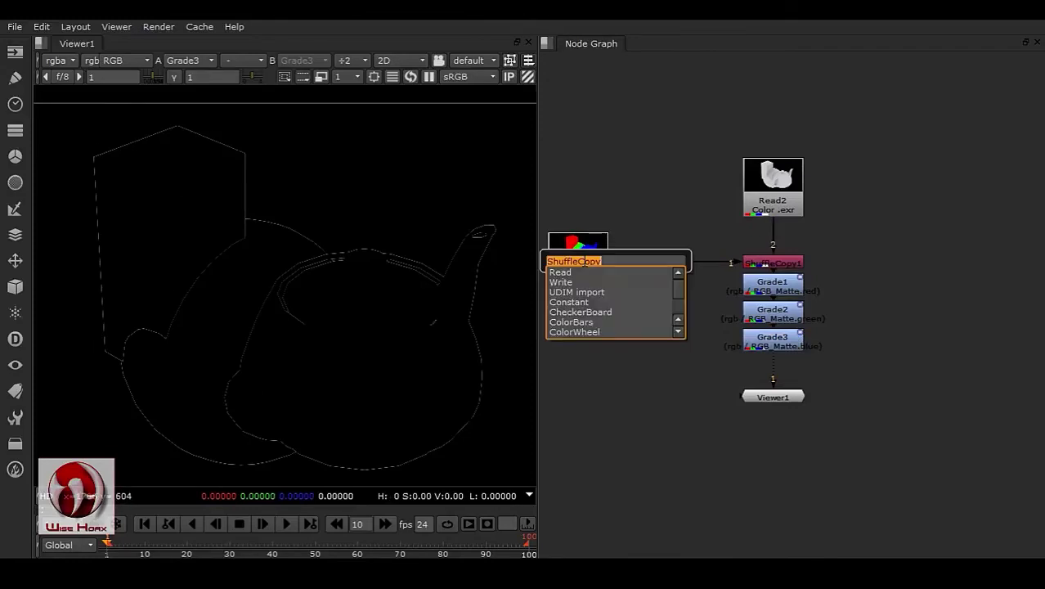
{"action": "type", "text": "un"}
{"action": "left_click", "coordinate": [587, 280]}
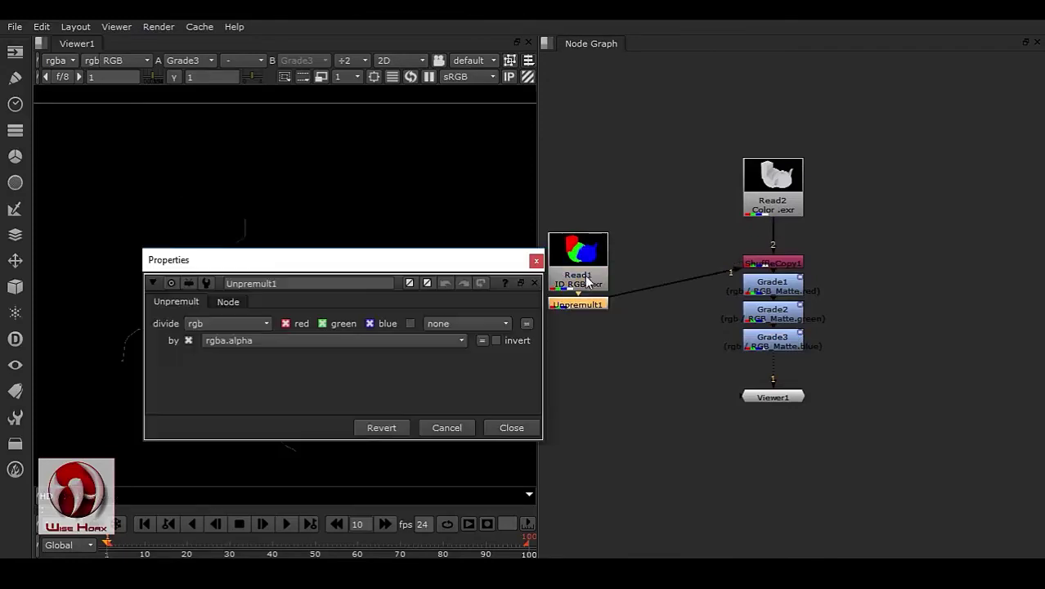
{"action": "left_click", "coordinate": [534, 258]}
{"action": "left_click_drag", "start_coordinate": [582, 300], "coordinate": [659, 262]}
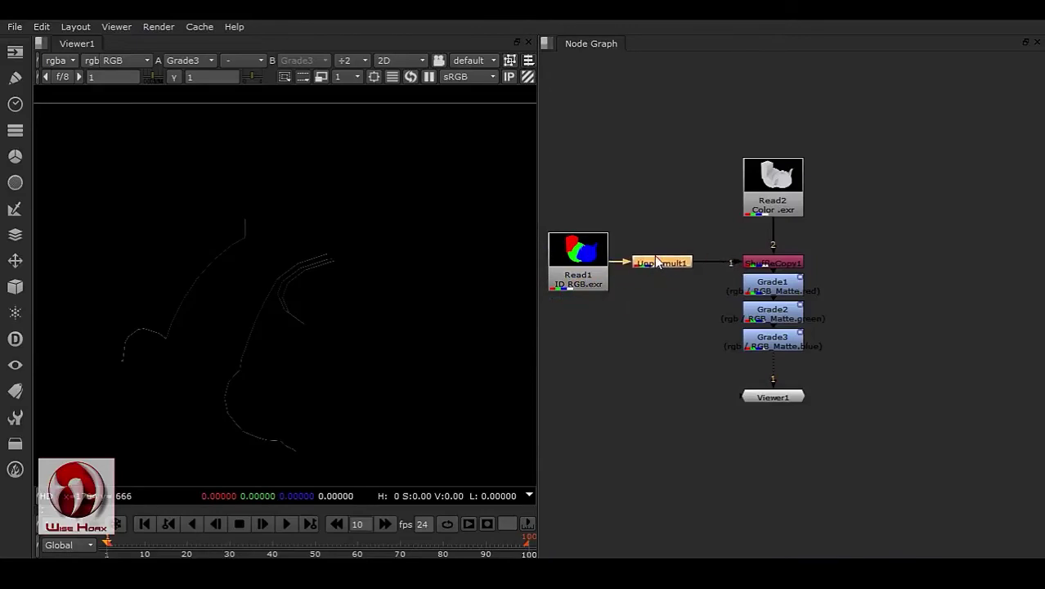
{"action": "middle_click_drag", "start_coordinate": [729, 301], "coordinate": [846, 296]}
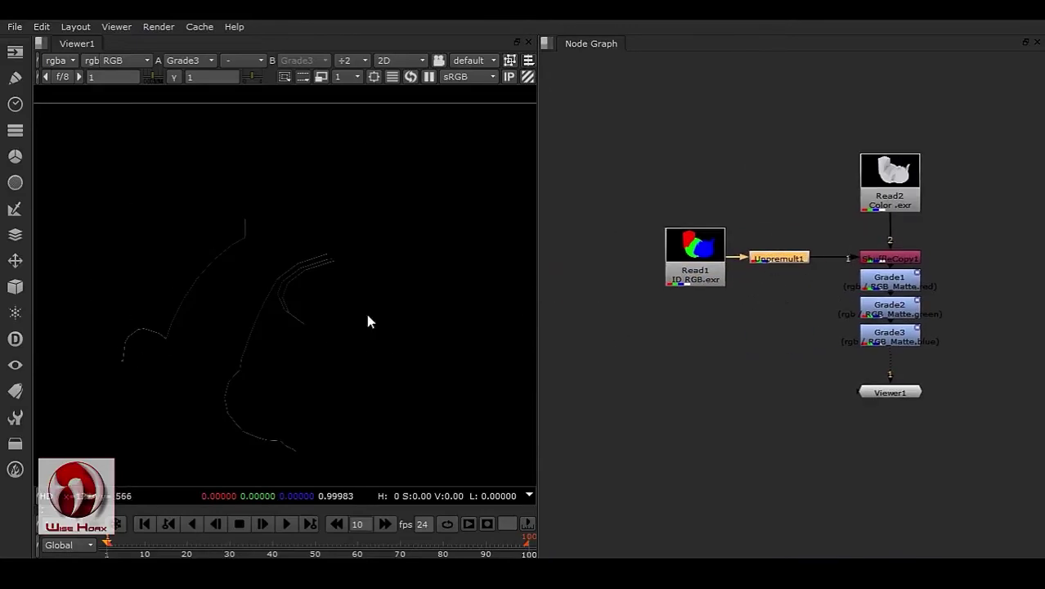
- Move the Viewer node aside from below the three masked Grades to clear space in the node graph
{"action": "middle_click_drag", "start_coordinate": [287, 415], "coordinate": [304, 393]}
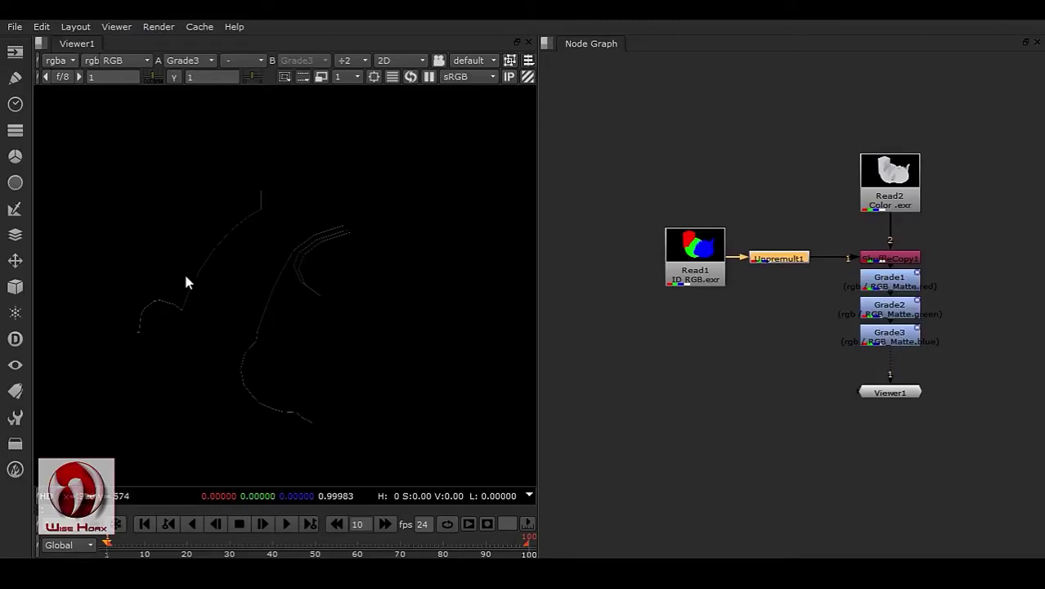
{"action": "middle_click_drag", "start_coordinate": [780, 340], "coordinate": [708, 325]}
{"action": "middle_click_drag", "start_coordinate": [812, 355], "coordinate": [828, 319]}
{"action": "left_click", "coordinate": [865, 311]}
{"action": "left_click_drag", "start_coordinate": [891, 315], "coordinate": [1025, 329]}
{"action": "middle_click_drag", "start_coordinate": [670, 146], "coordinate": [687, 210]}
{"action": "left_click_drag", "start_coordinate": [616, 105], "coordinate": [924, 347]}
{"action": "left_click", "coordinate": [959, 254]}
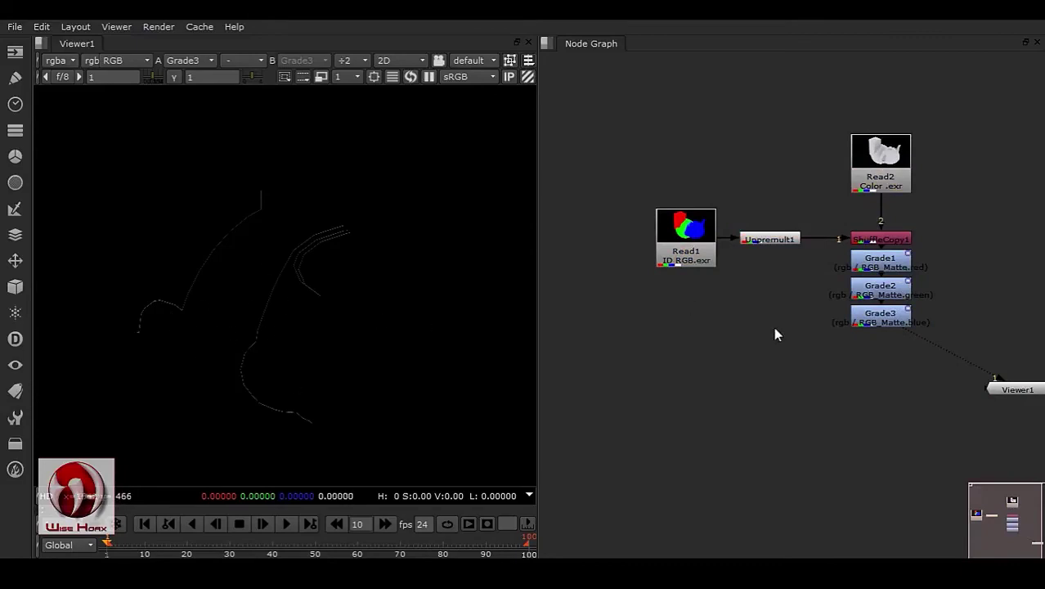
- Duplicate the Color .exr Read and place the copy in the empty area below the existing node tree
{"action": "middle_click_drag", "start_coordinate": [791, 343], "coordinate": [793, 298]}
{"action": "left_click", "coordinate": [893, 138]}
{"action": "key", "text": "ctrl+c"}
{"action": "key", "text": "ctrl+v"}
{"action": "left_click_drag", "start_coordinate": [893, 134], "coordinate": [774, 369]}
- Duplicate the ID RGB.exr Read and arrange the copy below and to the left of the duplicated Color .exr Read
{"action": "left_click", "coordinate": [697, 217]}
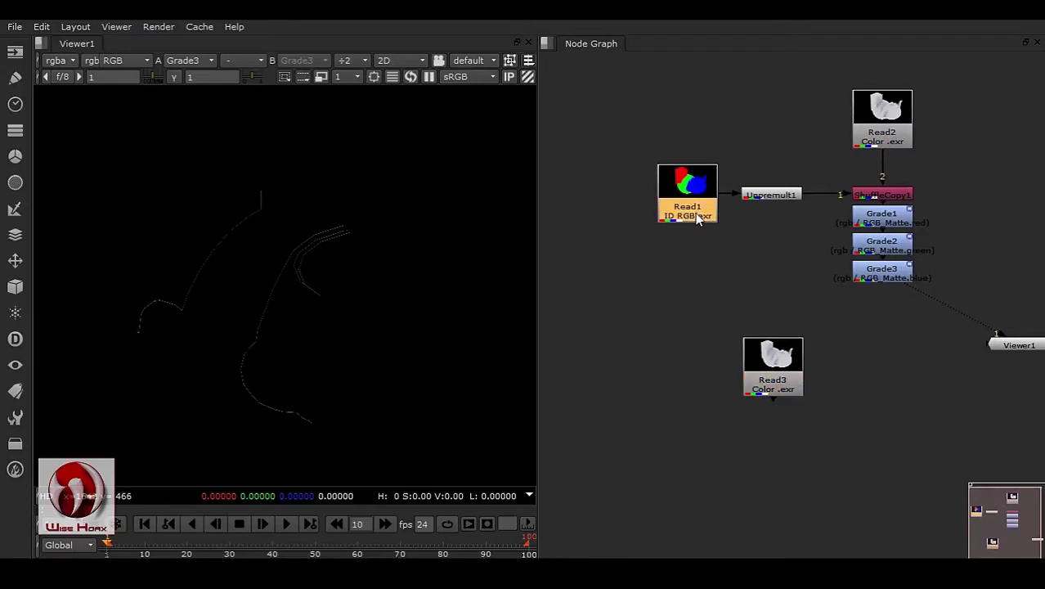
{"action": "key", "text": "ctrl+c"}
{"action": "key", "text": "ctrl+v"}
{"action": "left_click_drag", "start_coordinate": [709, 245], "coordinate": [661, 452]}
{"action": "middle_click_drag", "start_coordinate": [775, 425], "coordinate": [815, 319]}
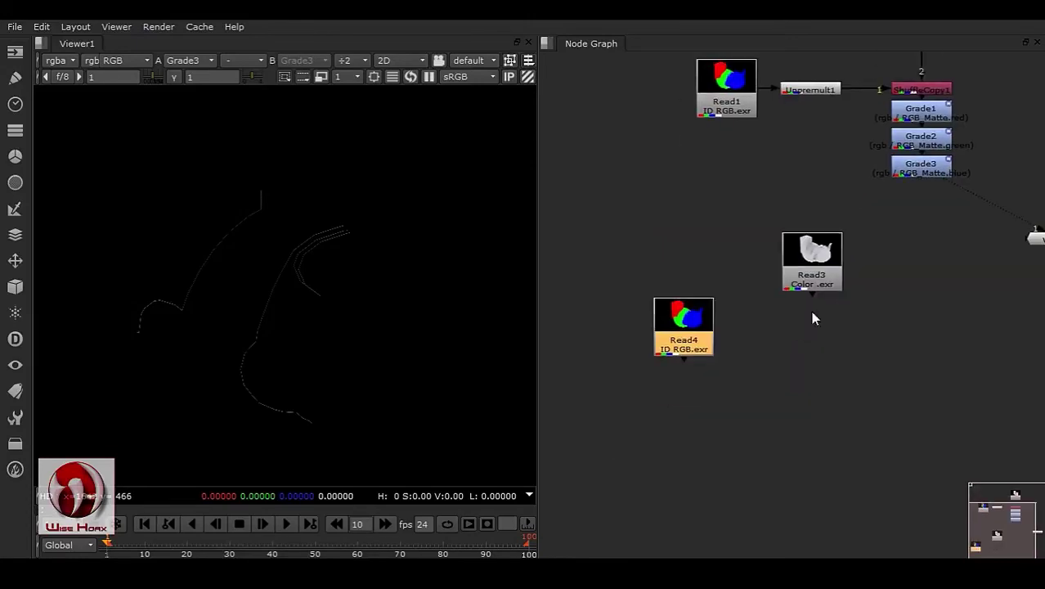
{"action": "left_click_drag", "start_coordinate": [811, 260], "coordinate": [763, 309]}
{"action": "left_click_drag", "start_coordinate": [684, 323], "coordinate": [605, 445]}
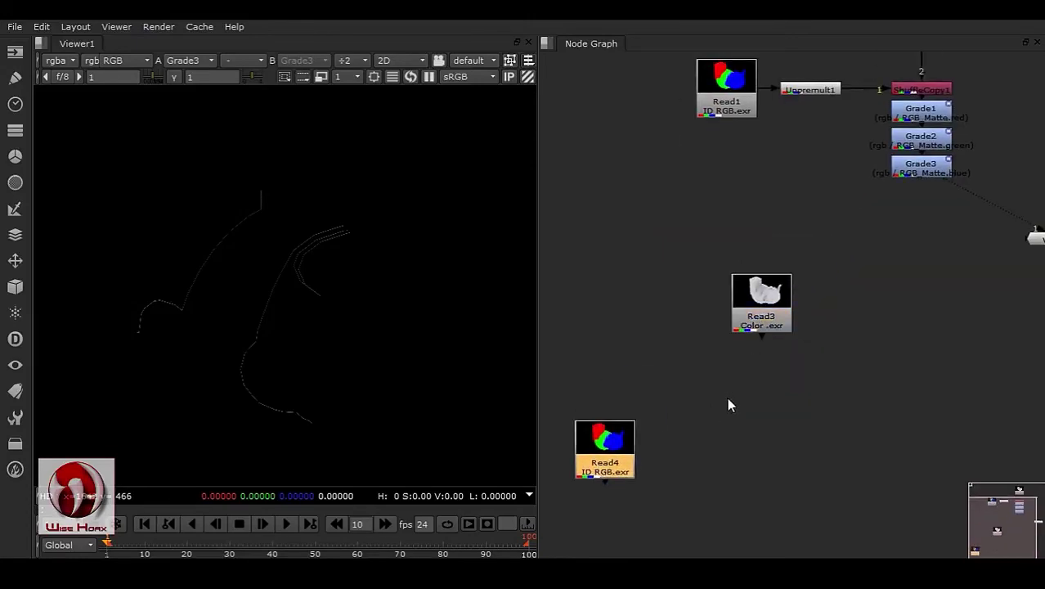
{"action": "middle_click_drag", "start_coordinate": [724, 437], "coordinate": [741, 327]}
{"action": "left_click_drag", "start_coordinate": [630, 353], "coordinate": [664, 325]}
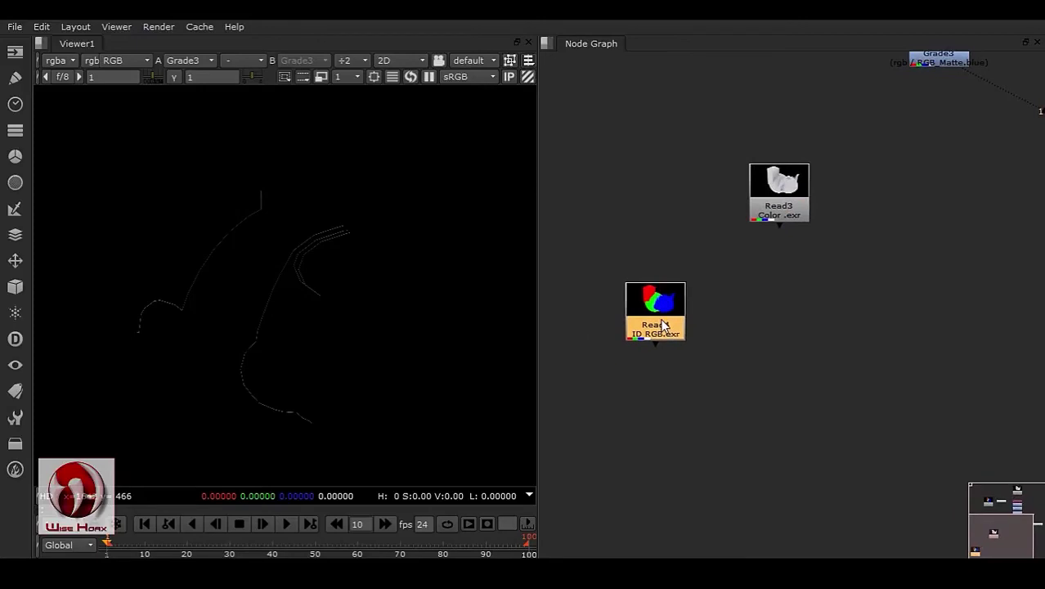
- Add a Shuffle node under the duplicated ID RGB.exr Read and route its red channel into all output channels
{"action": "key", "text": "Tab"}
{"action": "type", "text": "s"}
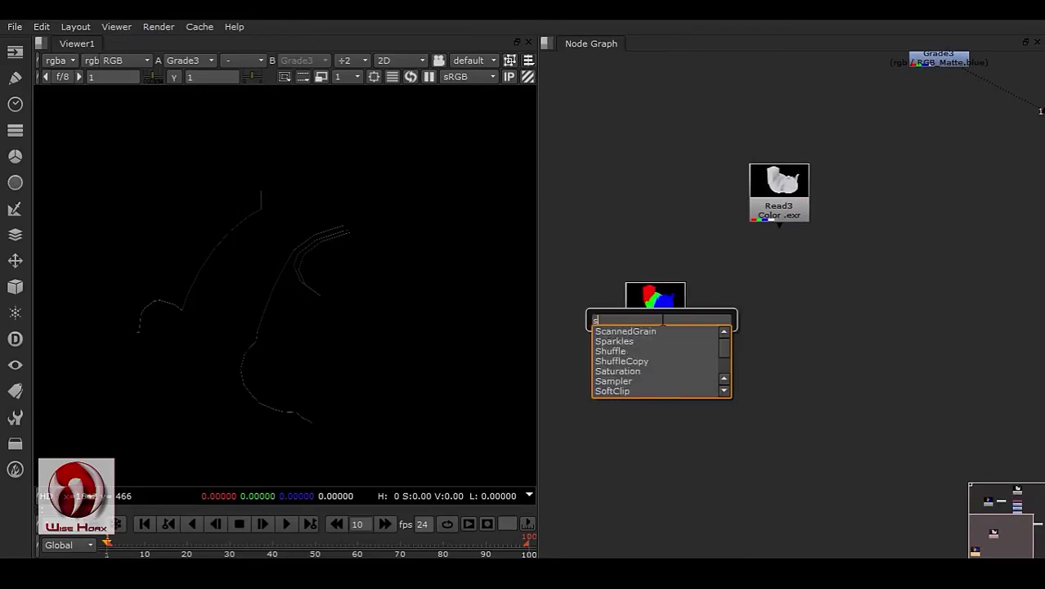
{"action": "left_click", "coordinate": [626, 352]}
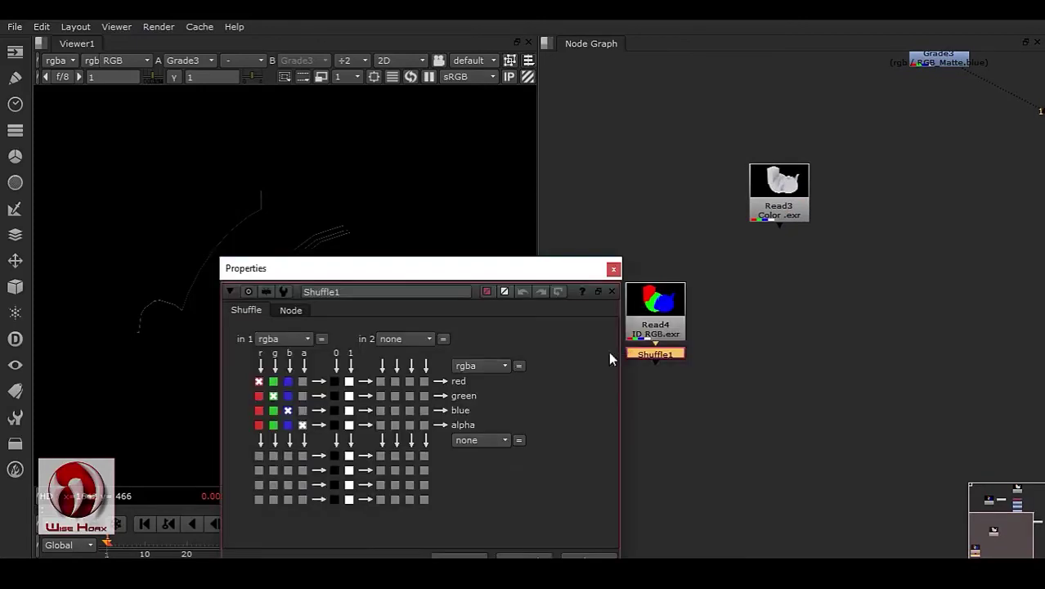
{"action": "left_click", "coordinate": [258, 395]}
{"action": "left_click", "coordinate": [259, 410]}
{"action": "left_click", "coordinate": [613, 268]}
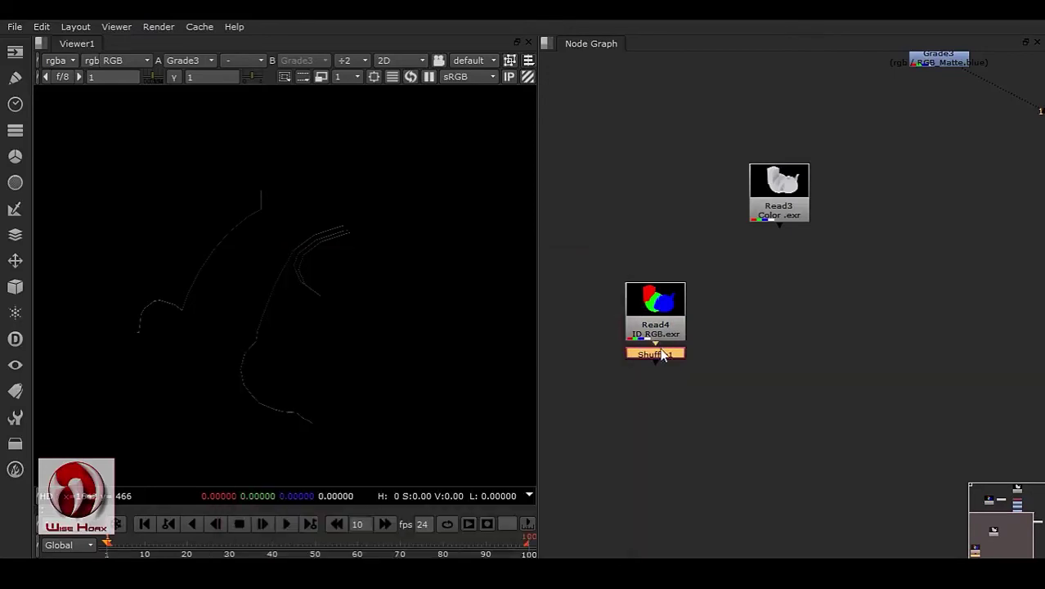
- Duplicate the red Shuffle, connect the copy to the same ID RGB.exr Read, and route green into all its output channels
{"action": "left_click_drag", "start_coordinate": [658, 351], "coordinate": [593, 424]}
{"action": "middle_click_drag", "start_coordinate": [593, 426], "coordinate": [599, 407]}
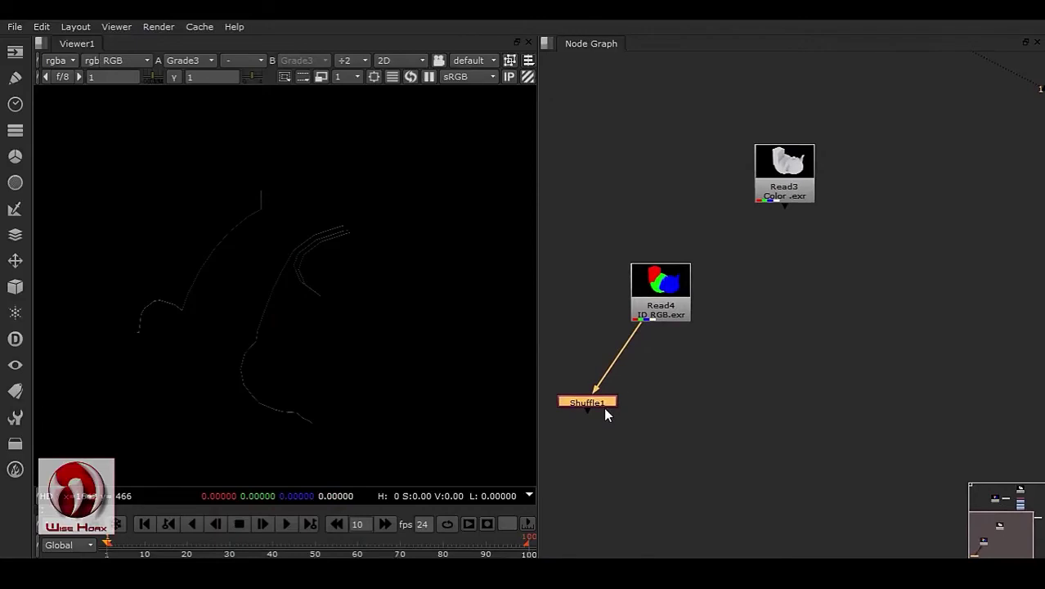
{"action": "key", "text": "alt+c"}
{"action": "left_click_drag", "start_coordinate": [619, 402], "coordinate": [670, 304]}
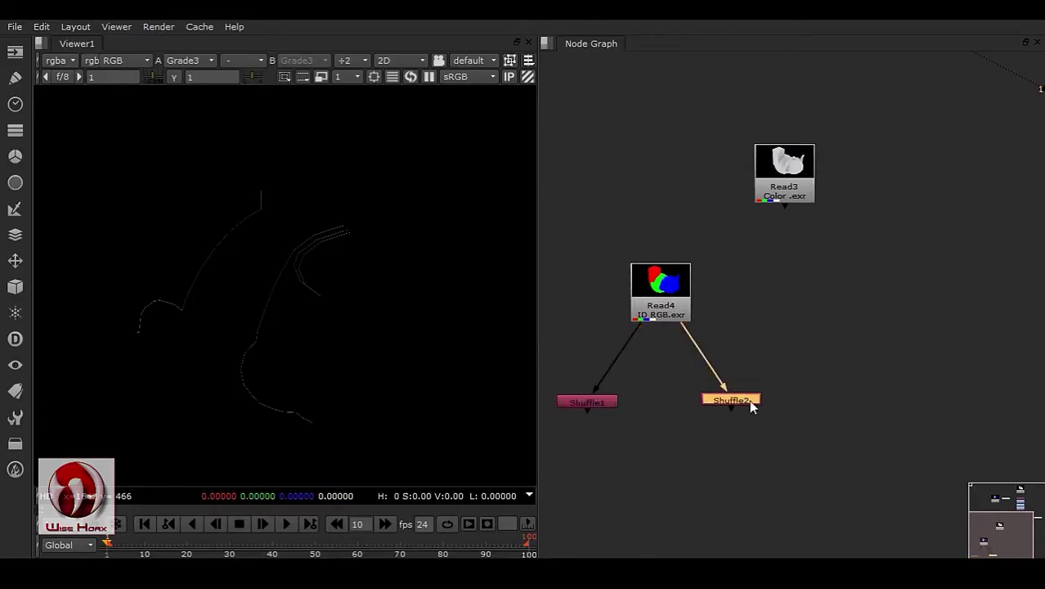
{"action": "double_click", "coordinate": [751, 406]}
{"action": "left_click", "coordinate": [349, 411]}
{"action": "left_click", "coordinate": [350, 440]}
{"action": "left_click", "coordinate": [350, 455]}
{"action": "left_click", "coordinate": [689, 298]}
- Duplicate the green Shuffle, connect the copy to the same ID RGB.exr Read, and route blue into its output channels
{"action": "key", "text": "ctrl+c"}
{"action": "key", "text": "ctrl+v"}
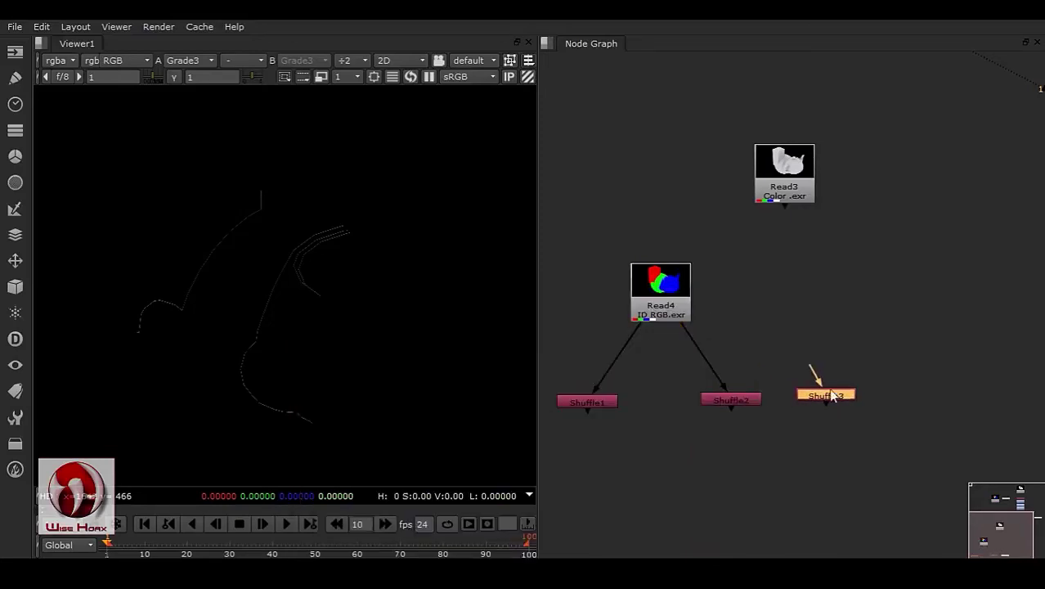
{"action": "left_click_drag", "start_coordinate": [795, 358], "coordinate": [667, 296]}
{"action": "left_click_drag", "start_coordinate": [686, 296], "coordinate": [769, 252]}
{"action": "double_click", "coordinate": [833, 392]}
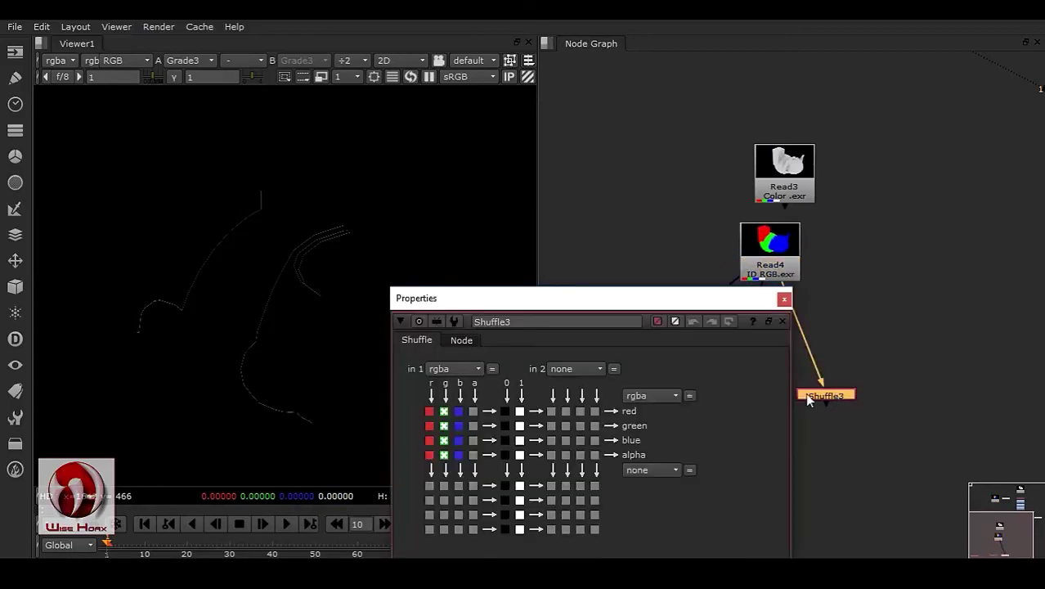
{"action": "left_click", "coordinate": [457, 411]}
{"action": "left_click", "coordinate": [783, 298]}
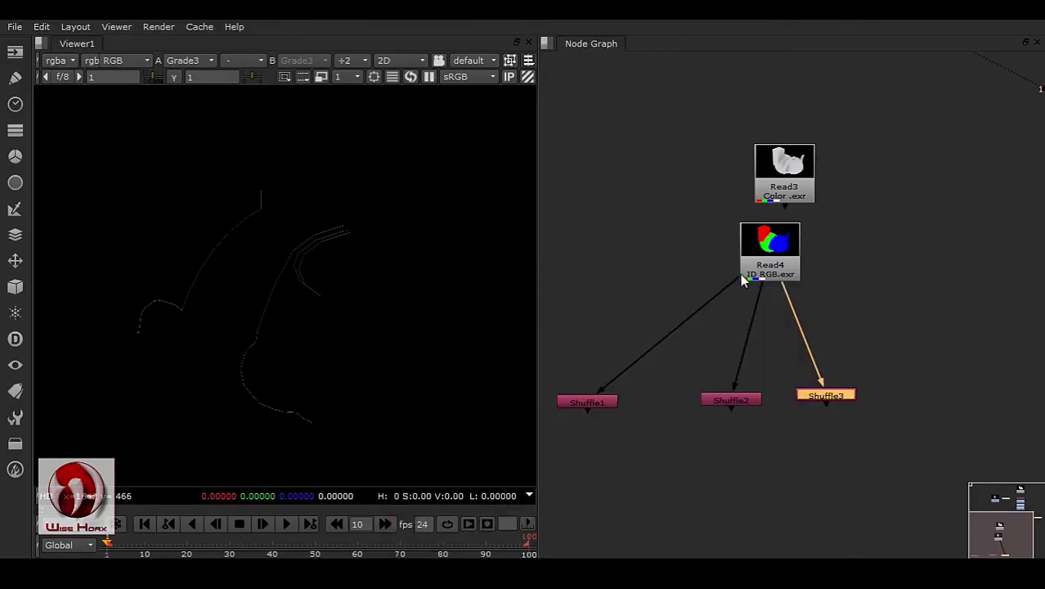
- Turn on postage stamps for the three Shuffles and arrange them in a row under the ID RGB.exr Read
{"action": "left_click_drag", "start_coordinate": [779, 260], "coordinate": [724, 288]}
{"action": "mouse_move", "coordinate": [566, 403]}
{"action": "left_mouse_down"}
{"action": "mouse_move", "coordinate": [609, 397]}
{"action": "mouse_move", "coordinate": [574, 388]}
{"action": "left_mouse_up"}
{"action": "left_click_drag", "start_coordinate": [550, 343], "coordinate": [890, 468]}
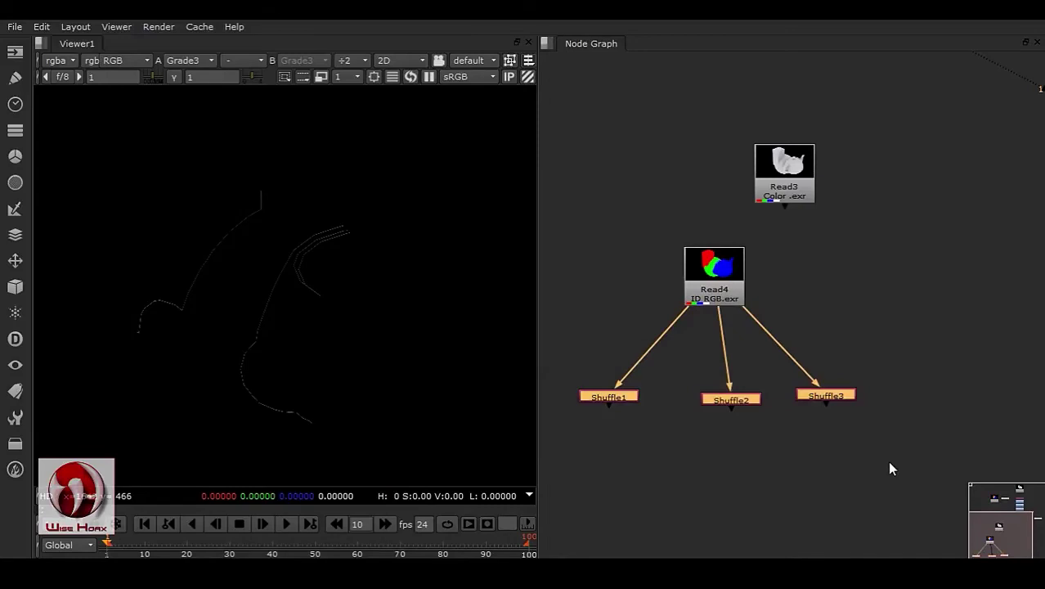
{"action": "key", "text": "alt+p"}
{"action": "left_click_drag", "start_coordinate": [730, 432], "coordinate": [723, 431]}
{"action": "left_click", "coordinate": [828, 350]}
{"action": "left_click", "coordinate": [824, 427]}
{"action": "left_click_drag", "start_coordinate": [600, 420], "coordinate": [621, 422]}
{"action": "middle_click_drag", "start_coordinate": [722, 478], "coordinate": [729, 418]}
{"action": "left_click_drag", "start_coordinate": [727, 238], "coordinate": [732, 238]}
{"action": "left_click_drag", "start_coordinate": [810, 120], "coordinate": [908, 119]}
{"action": "middle_click_drag", "start_coordinate": [874, 281], "coordinate": [881, 228]}
{"action": "left_click", "coordinate": [696, 389]}
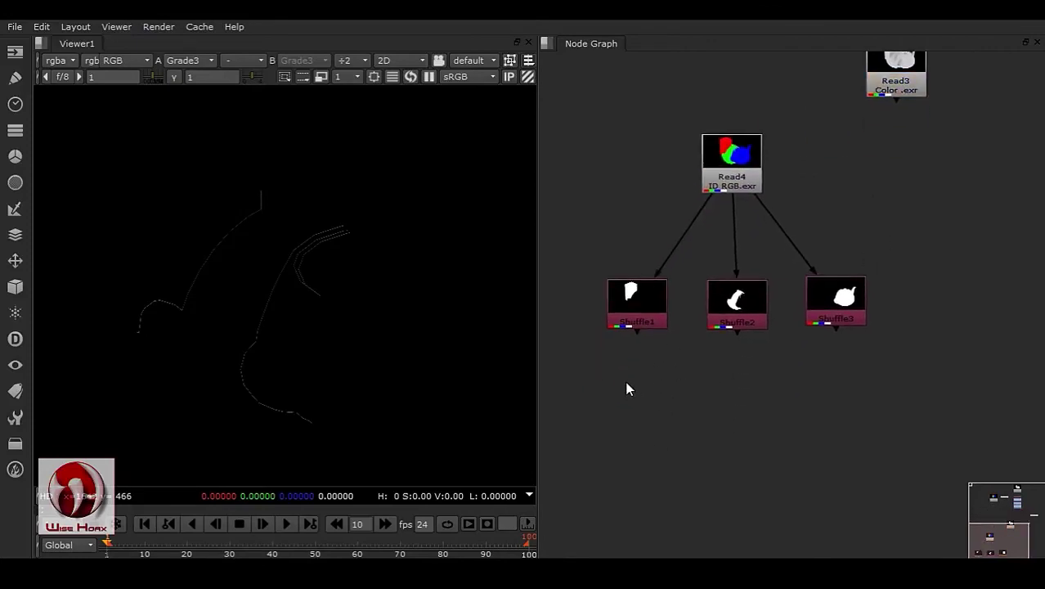
- Add a Copy node with input A from the red Shuffle and input B from the duplicated Color .exr Read
{"action": "key", "text": "k"}
{"action": "left_click", "coordinate": [596, 322]}
{"action": "left_click_drag", "start_coordinate": [618, 374], "coordinate": [636, 315]}
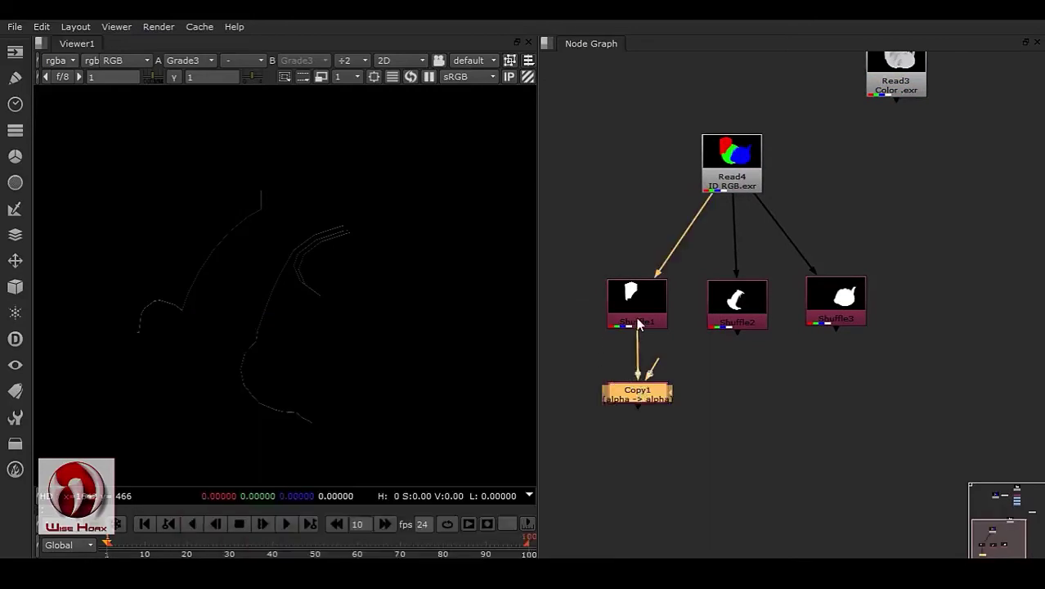
{"action": "left_click_drag", "start_coordinate": [652, 374], "coordinate": [896, 78]}
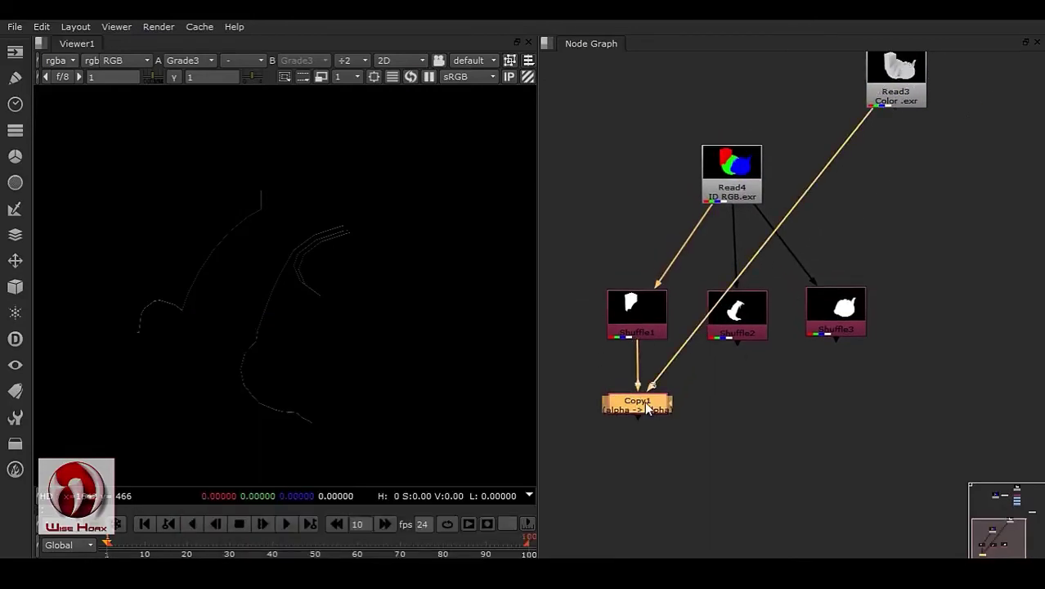
- Add a Premult after the Copy node, close its settings, and view the isolated box in the full frame
{"action": "key", "text": "1"}
{"action": "key", "text": "Tab"}
{"action": "type", "text": "pre"}
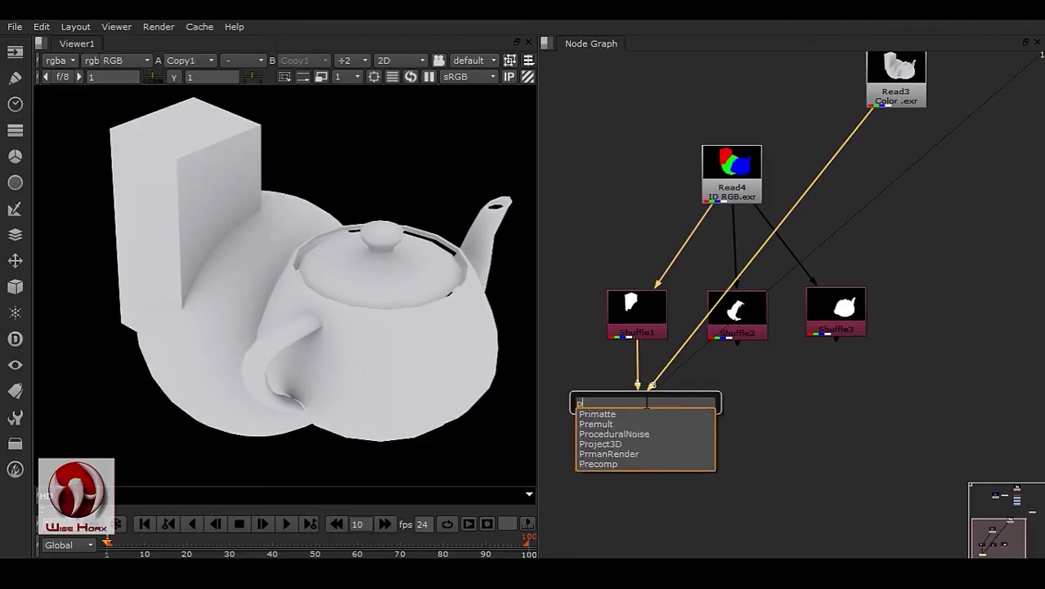
{"action": "key", "text": "Return"}
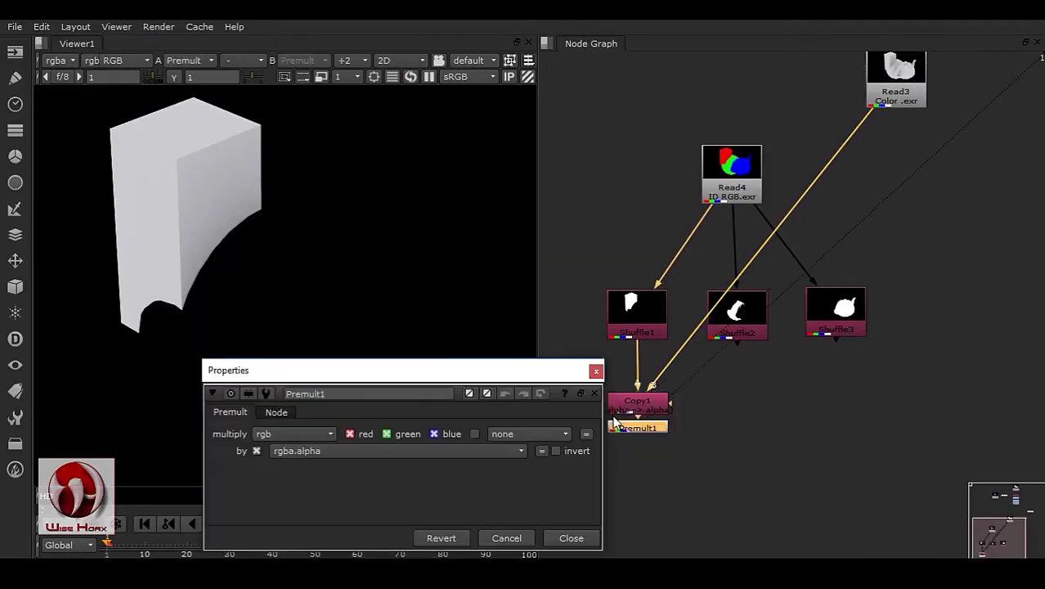
{"action": "left_click", "coordinate": [595, 369]}
{"action": "key", "text": "f"}
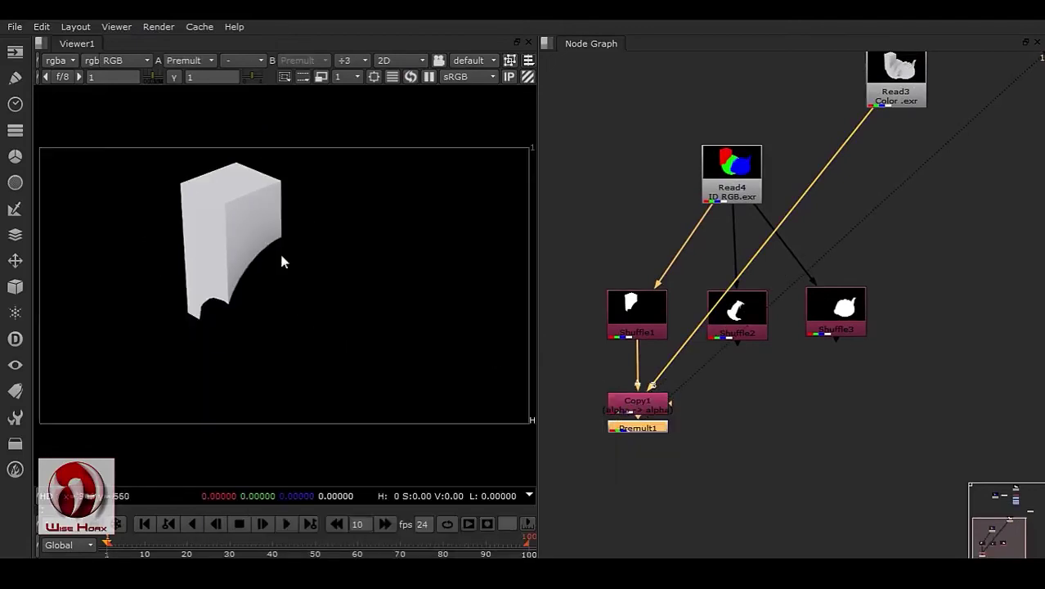
- Duplicate the Copy and Premult pair, connect it to the green Shuffle and the Color .exr Read, and view it
{"action": "middle_click_drag", "start_coordinate": [691, 344], "coordinate": [665, 327]}
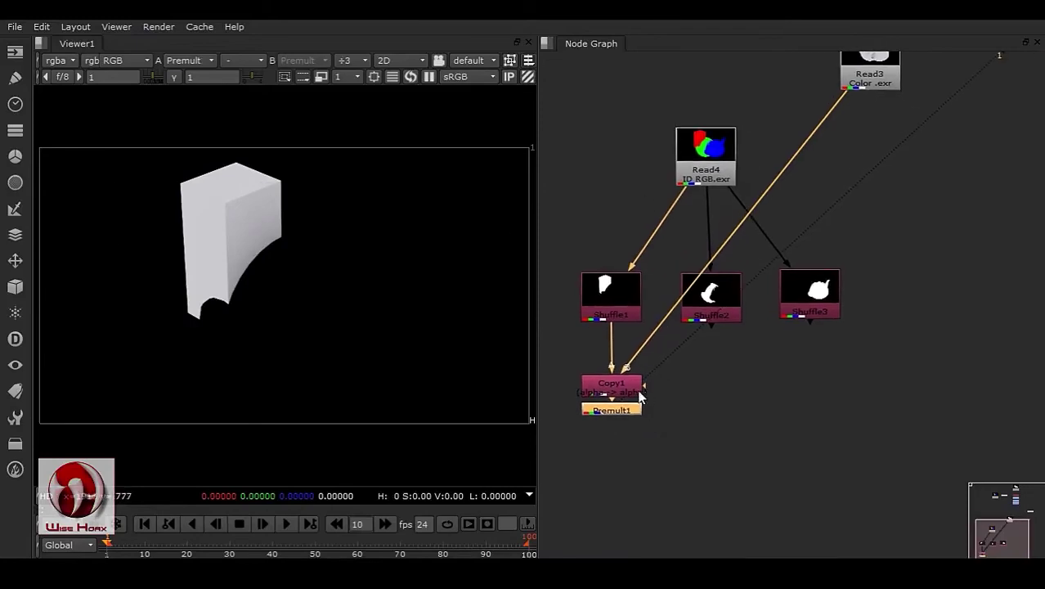
{"action": "left_click_drag", "start_coordinate": [555, 351], "coordinate": [704, 455]}
{"action": "key", "text": "ctrl+c"}
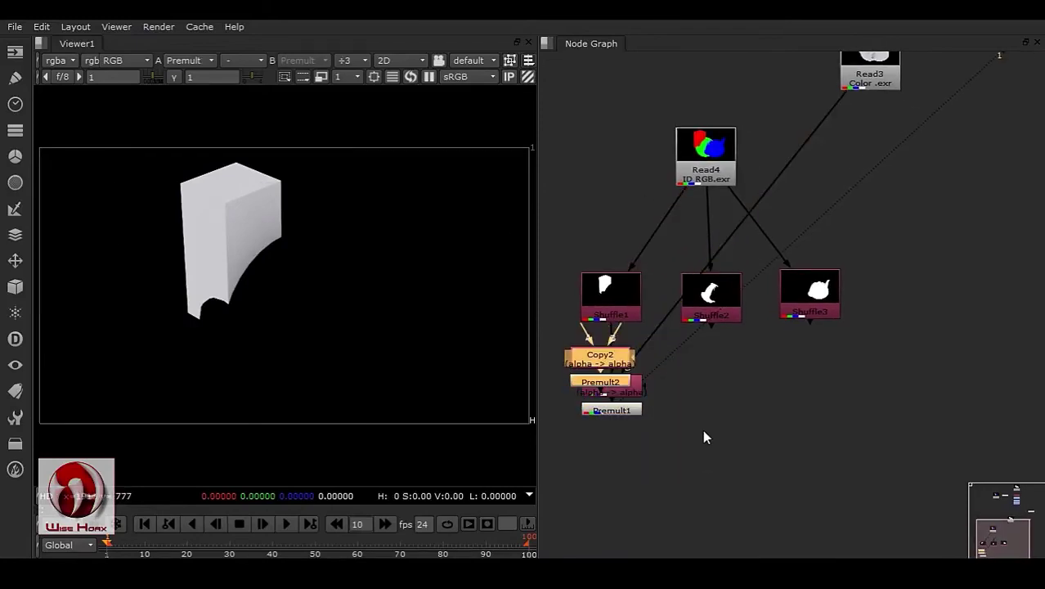
{"action": "key", "text": "ctrl+v"}
{"action": "left_click_drag", "start_coordinate": [685, 368], "coordinate": [708, 304]}
{"action": "left_click_drag", "start_coordinate": [717, 350], "coordinate": [868, 88]}
{"action": "key", "text": "1"}
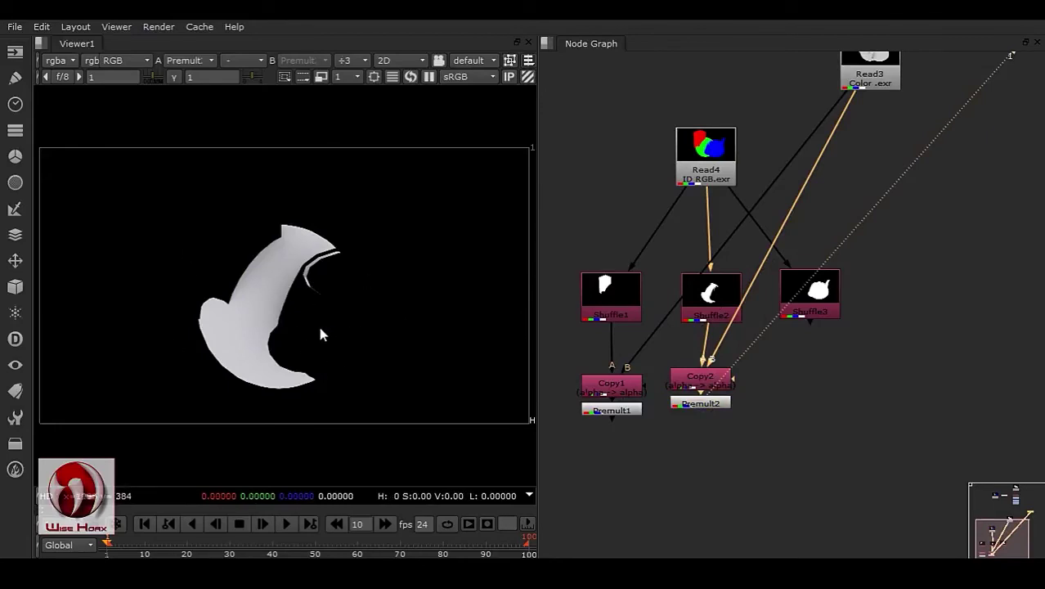
- Add another Copy and Premult pair fed by the blue Shuffle and the Color .exr Read, and view it
{"action": "left_click_drag", "start_coordinate": [754, 448], "coordinate": [660, 355]}
{"action": "key", "text": "ctrl+c"}
{"action": "key", "text": "ctrl+v"}
{"action": "left_click_drag", "start_coordinate": [755, 453], "coordinate": [865, 89]}
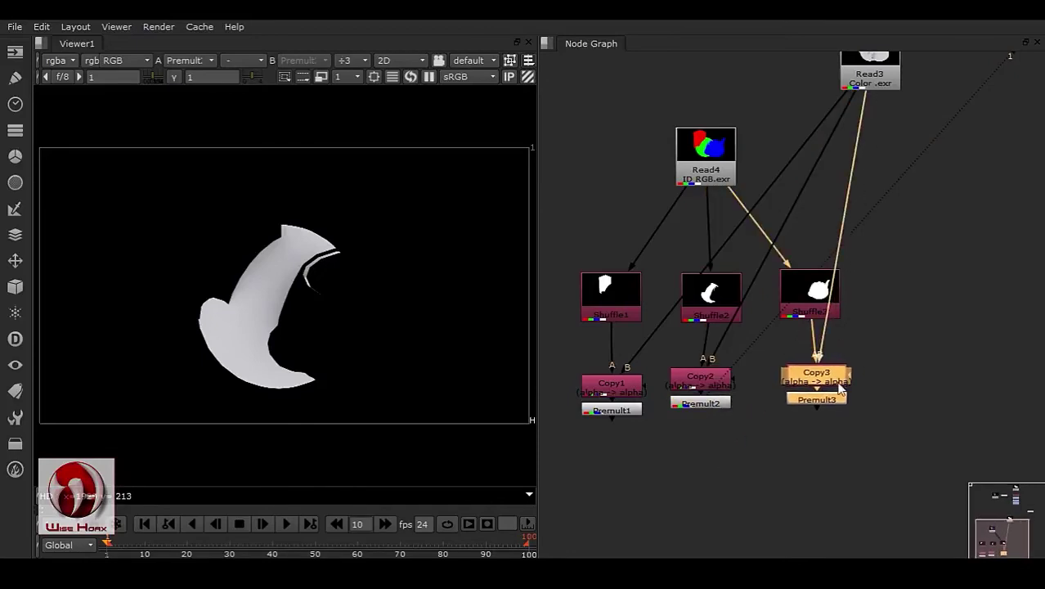
{"action": "key", "text": "1"}
{"action": "left_click", "coordinate": [827, 394]}
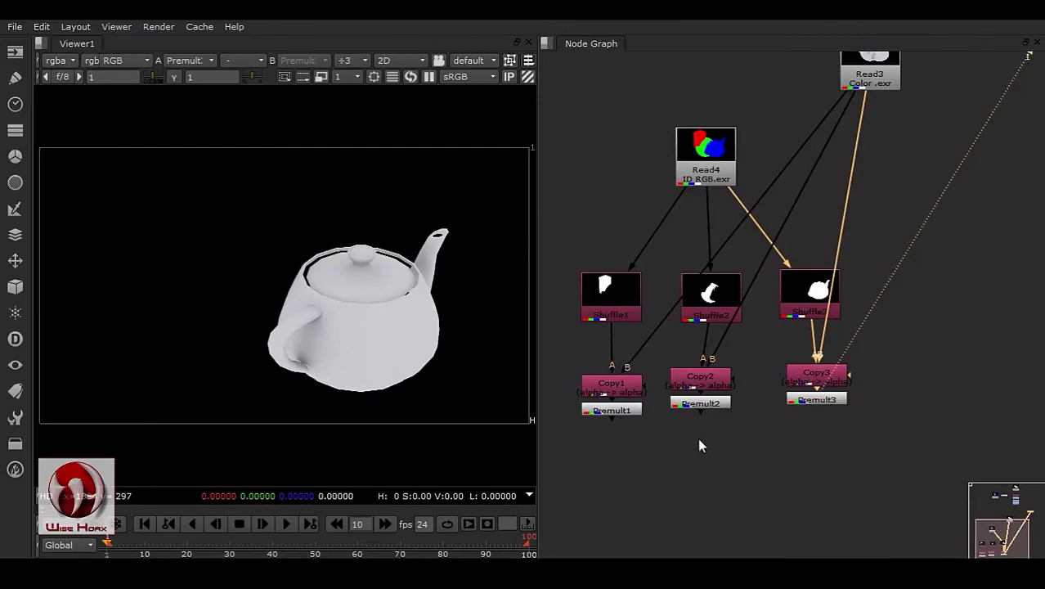
- Move the three Premult nodes further below their Copy nodes and view each isolated object in turn
{"action": "left_click_drag", "start_coordinate": [620, 410], "coordinate": [622, 481]}
{"action": "left_click_drag", "start_coordinate": [730, 401], "coordinate": [734, 493]}
{"action": "left_click_drag", "start_coordinate": [818, 400], "coordinate": [825, 449]}
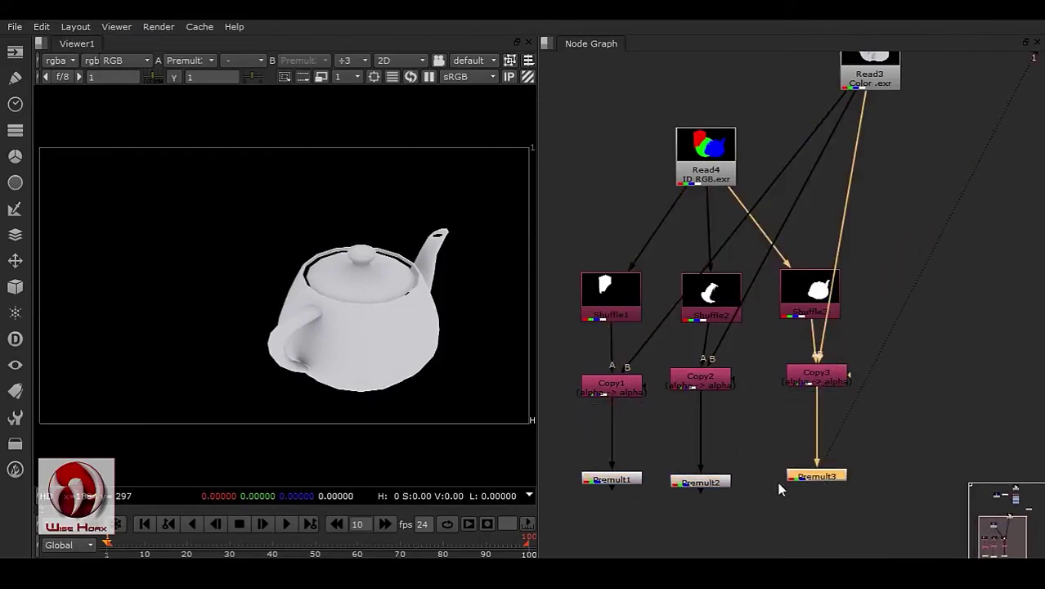
{"action": "left_click", "coordinate": [612, 479]}
{"action": "key", "text": "1"}
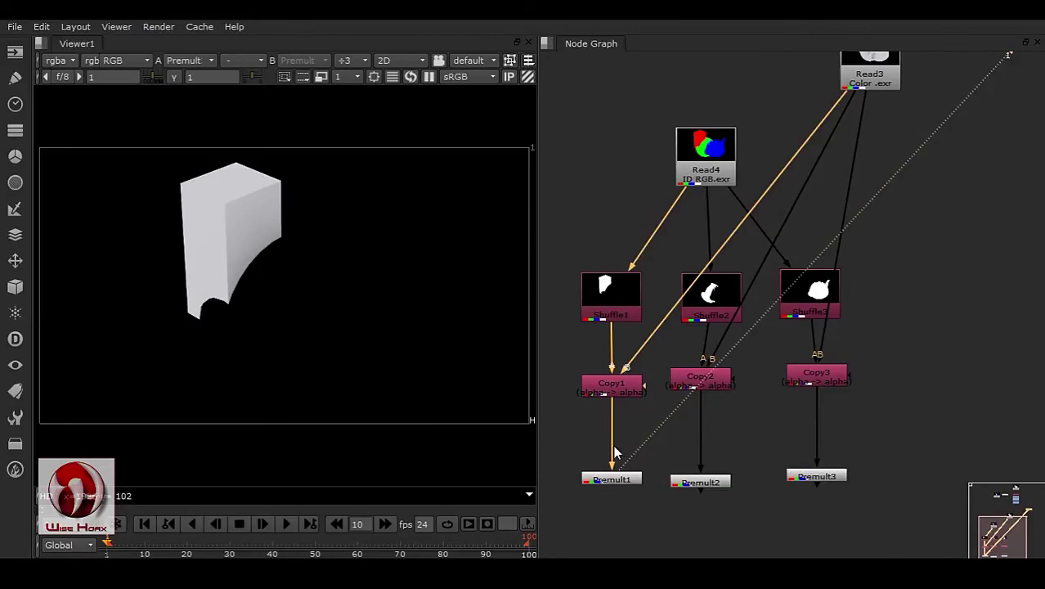
{"action": "left_click", "coordinate": [700, 482]}
{"action": "key", "text": "2"}
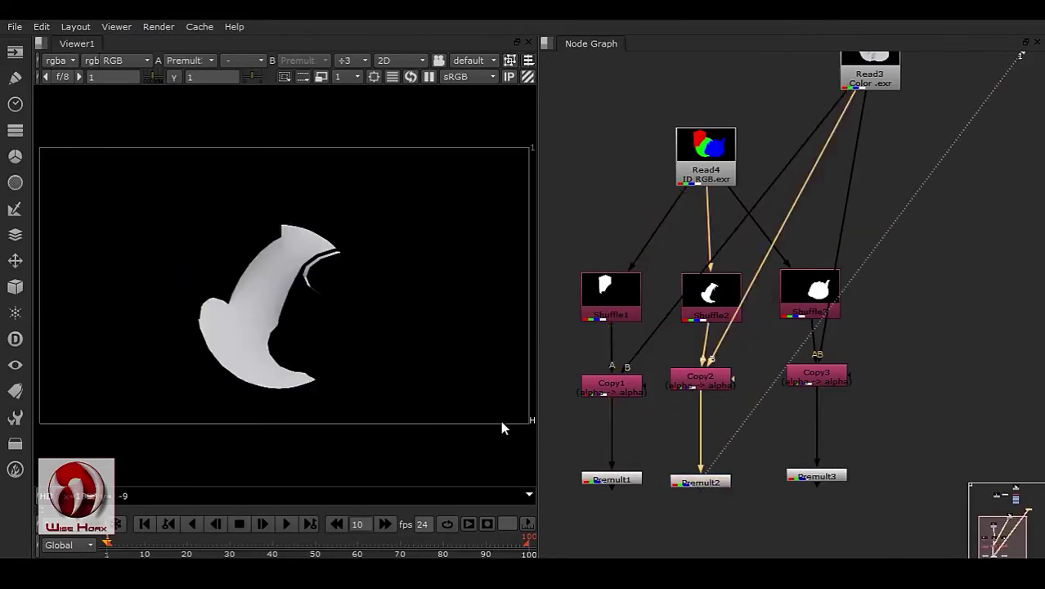
{"action": "left_click", "coordinate": [842, 476]}
{"action": "key", "text": "3"}
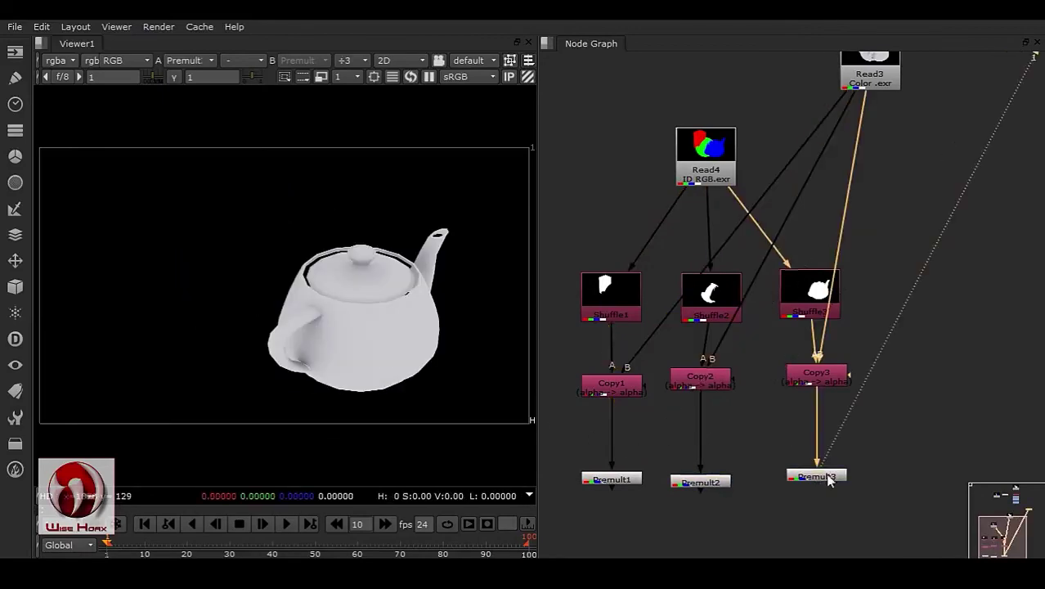
- Add a Merge set to over that combines the box and curved-shape Premults, and view the combined result
{"action": "middle_click_drag", "start_coordinate": [828, 479], "coordinate": [822, 415]}
{"action": "left_click_drag", "start_coordinate": [834, 404], "coordinate": [829, 413]}
{"action": "middle_click_drag", "start_coordinate": [744, 450], "coordinate": [748, 365]}
{"action": "left_click", "coordinate": [697, 385]}
{"action": "key", "text": "m"}
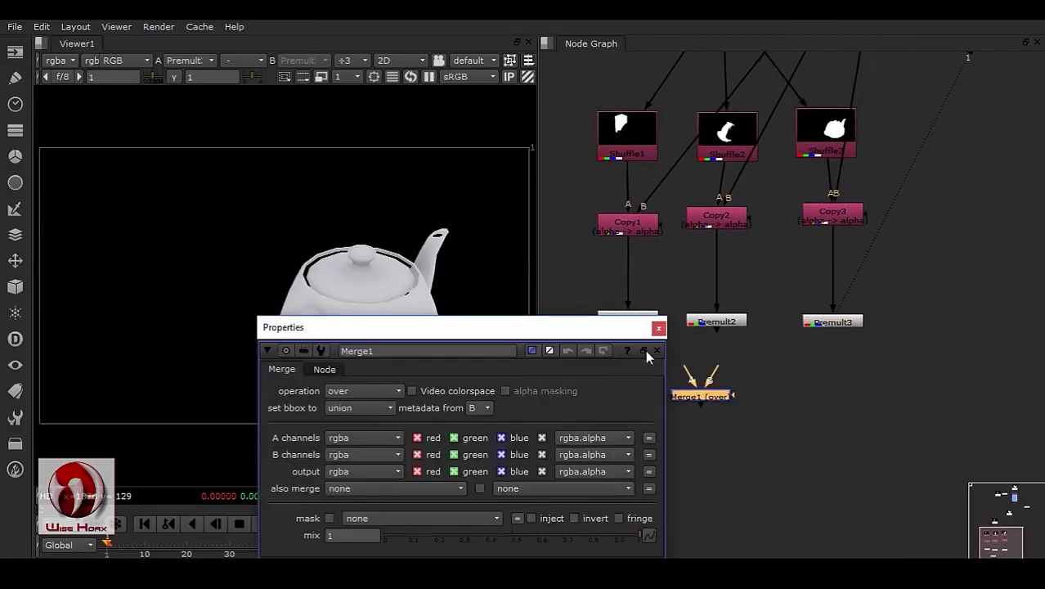
{"action": "left_click", "coordinate": [658, 328]}
{"action": "left_click_drag", "start_coordinate": [726, 396], "coordinate": [709, 403]}
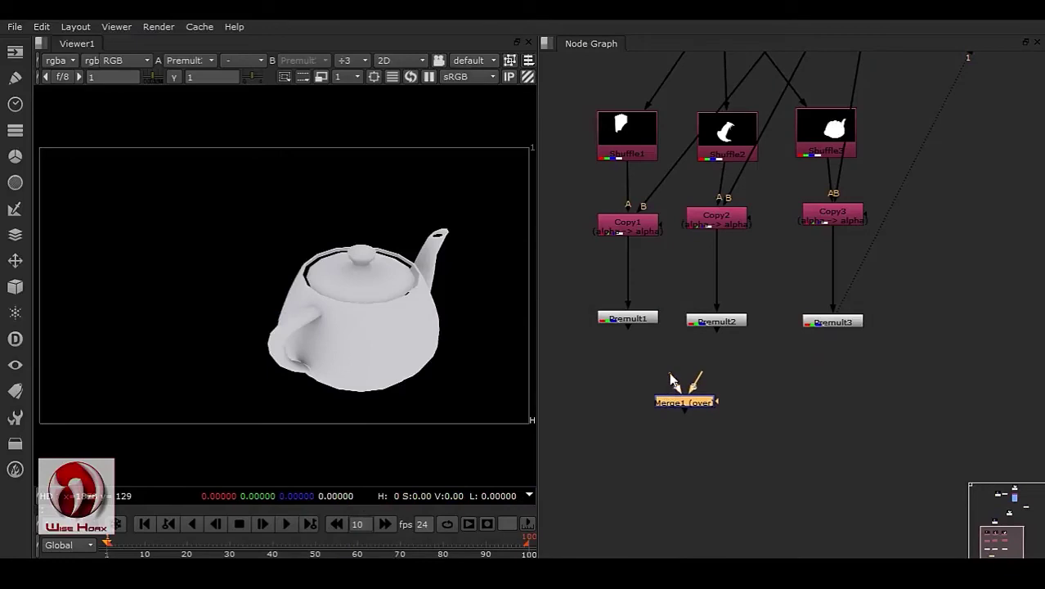
{"action": "left_click", "coordinate": [712, 390]}
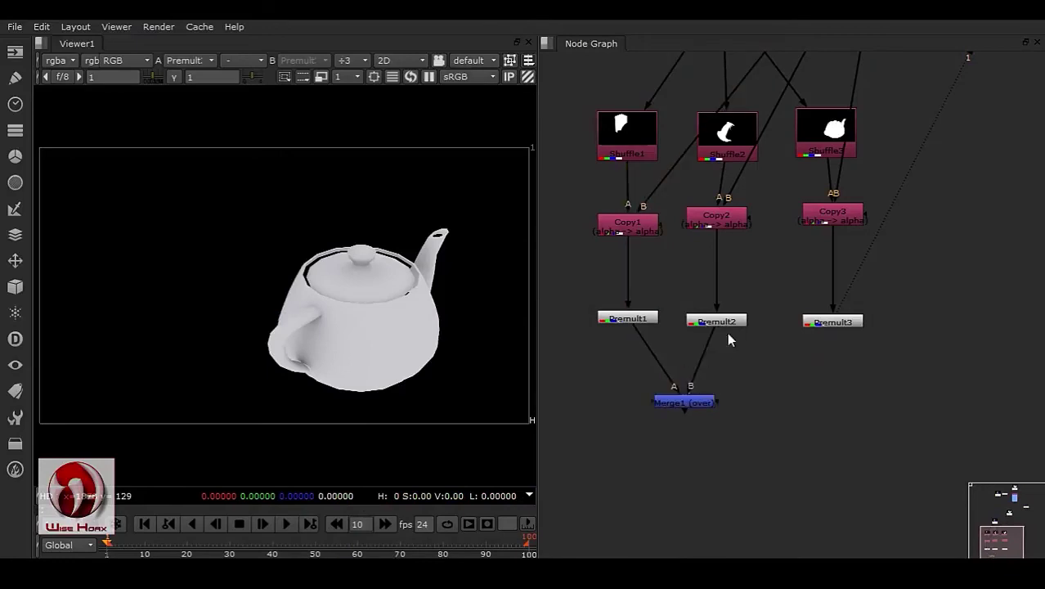
{"action": "left_click_drag", "start_coordinate": [738, 319], "coordinate": [739, 320]}
{"action": "left_click", "coordinate": [700, 404]}
{"action": "key", "text": "1"}
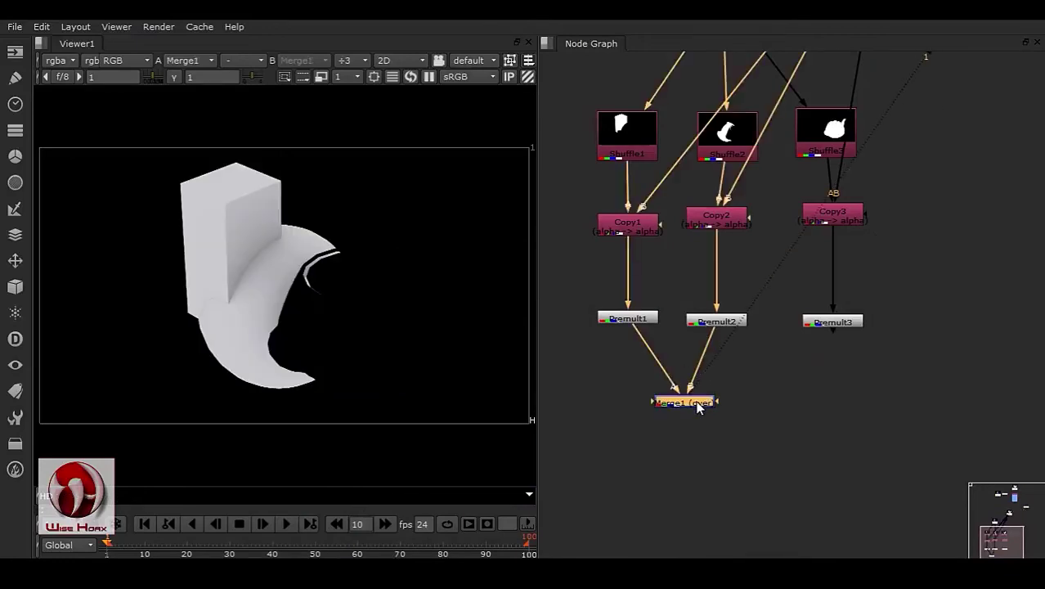
- Add a second Merge joining the first Merge with the teapot's Premult, place it below that Premult, and view it
{"action": "key", "text": "m"}
{"action": "left_click_drag", "start_coordinate": [778, 380], "coordinate": [833, 327]}
{"action": "left_click_drag", "start_coordinate": [761, 405], "coordinate": [825, 414]}
{"action": "key", "text": "1"}
{"action": "left_click", "coordinate": [756, 354]}
{"action": "left_click", "coordinate": [727, 335]}
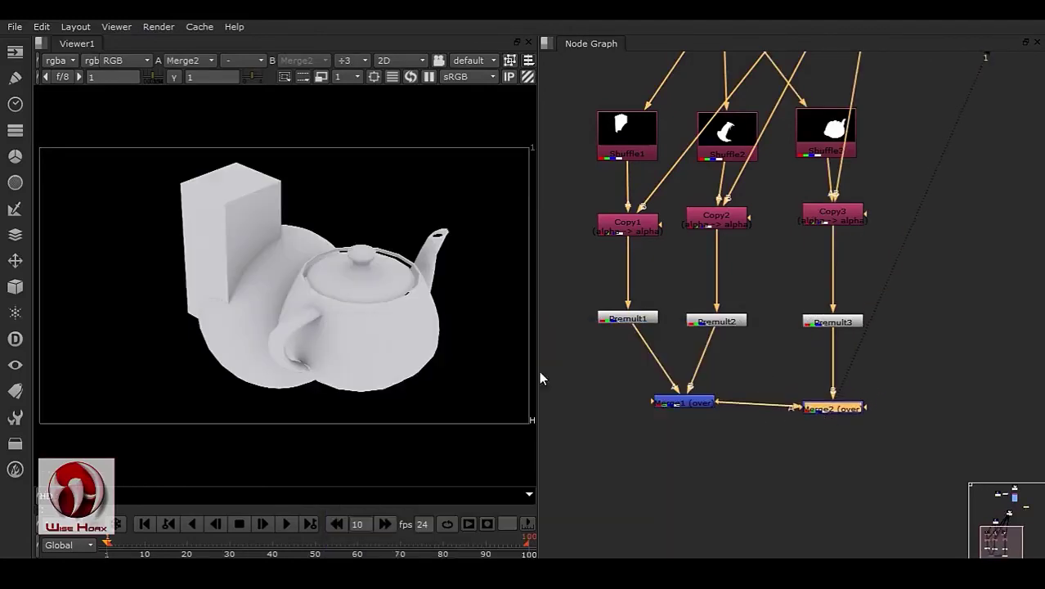
- View the original Color .exr Read, and switch back to the second Merge to compare the recombined result with it
{"action": "middle_click_drag", "start_coordinate": [799, 173], "coordinate": [753, 342]}
{"action": "left_click", "coordinate": [839, 77]}
{"action": "key", "text": "1"}
{"action": "middle_click_drag", "start_coordinate": [758, 431], "coordinate": [761, 244]}
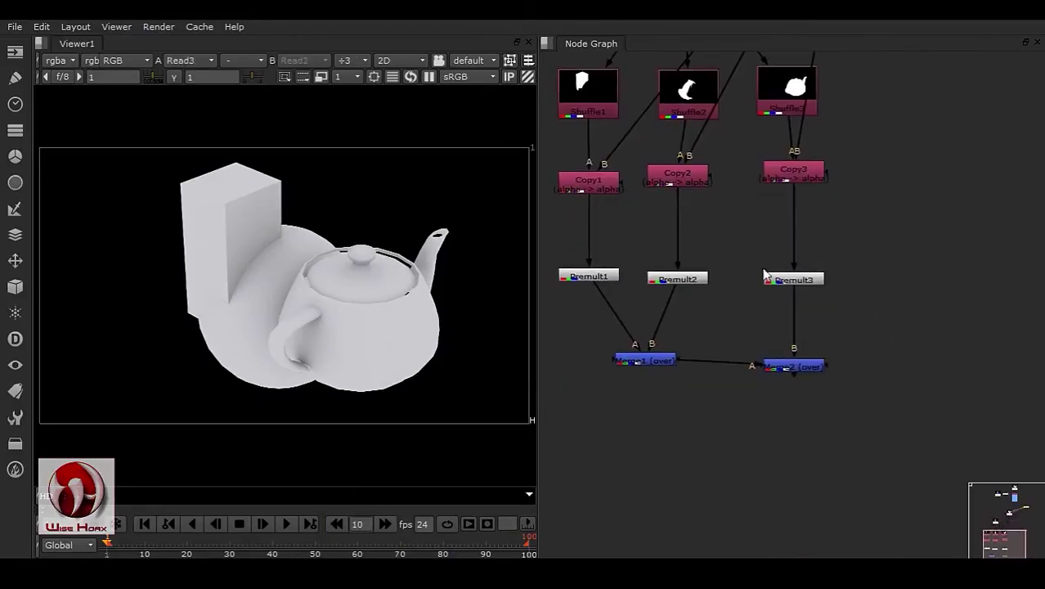
{"action": "left_click", "coordinate": [804, 368]}
{"action": "key", "text": "1"}
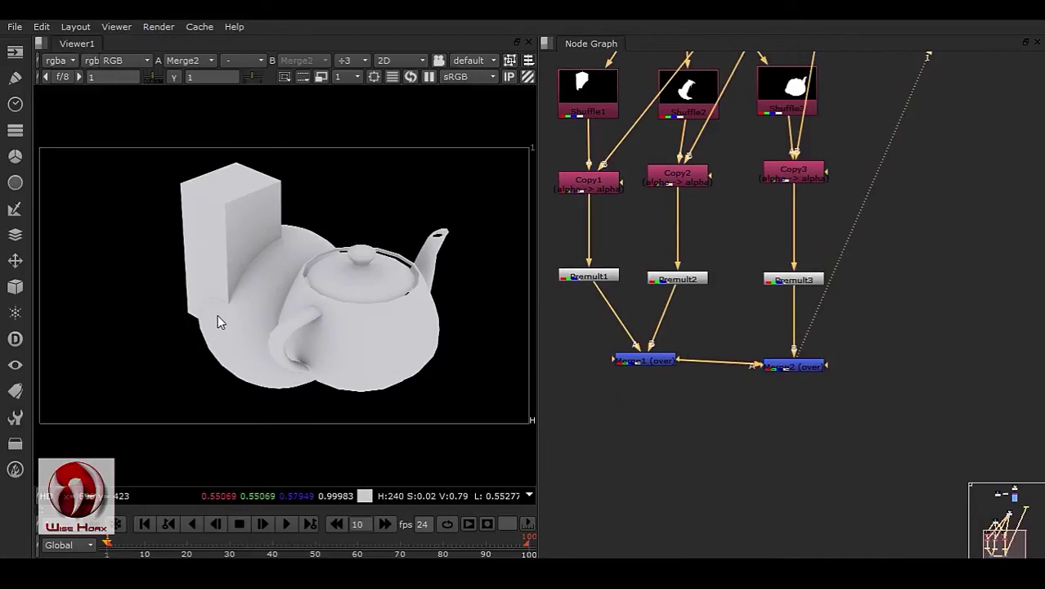
- Inspect the seam between the box and the curved shape, and set the first Merge's operation to plus
{"action": "scroll", "coordinate": [214, 313], "scroll_direction": "up", "scroll_amount": 6}
{"action": "scroll", "coordinate": [245, 291], "scroll_direction": "up", "scroll_amount": 4}
{"action": "scroll", "coordinate": [375, 331], "scroll_direction": "up", "scroll_amount": 3}
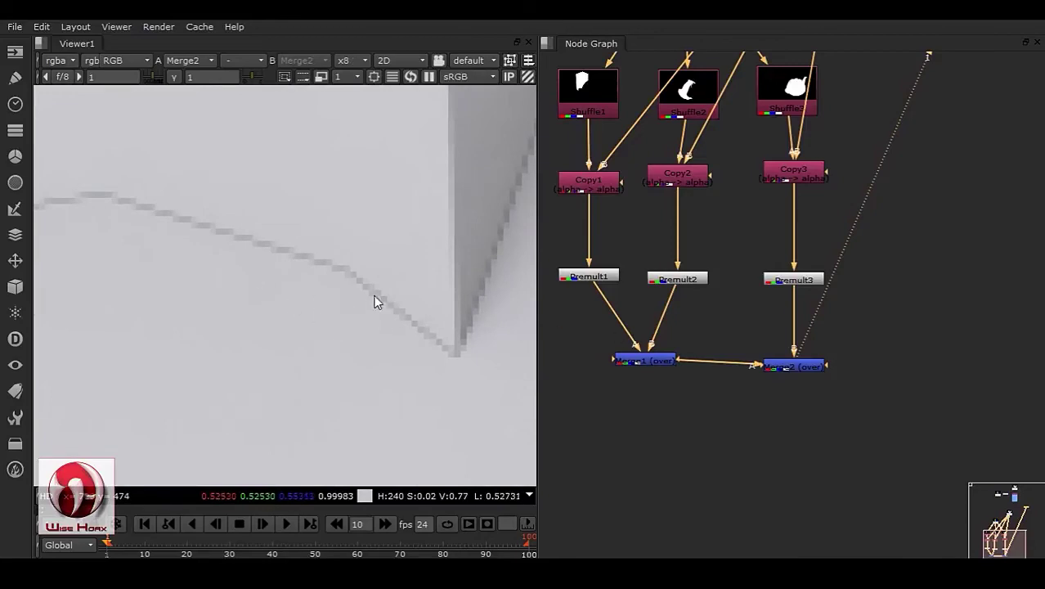
{"action": "middle_click_drag", "start_coordinate": [471, 329], "coordinate": [369, 330]}
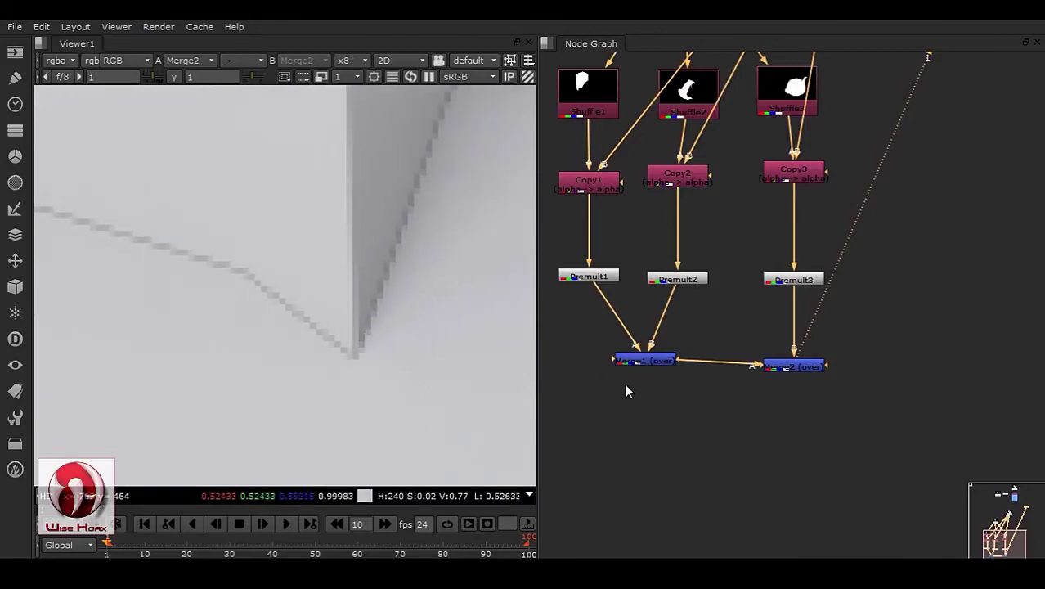
{"action": "scroll", "coordinate": [603, 364], "scroll_direction": "up", "scroll_amount": 5}
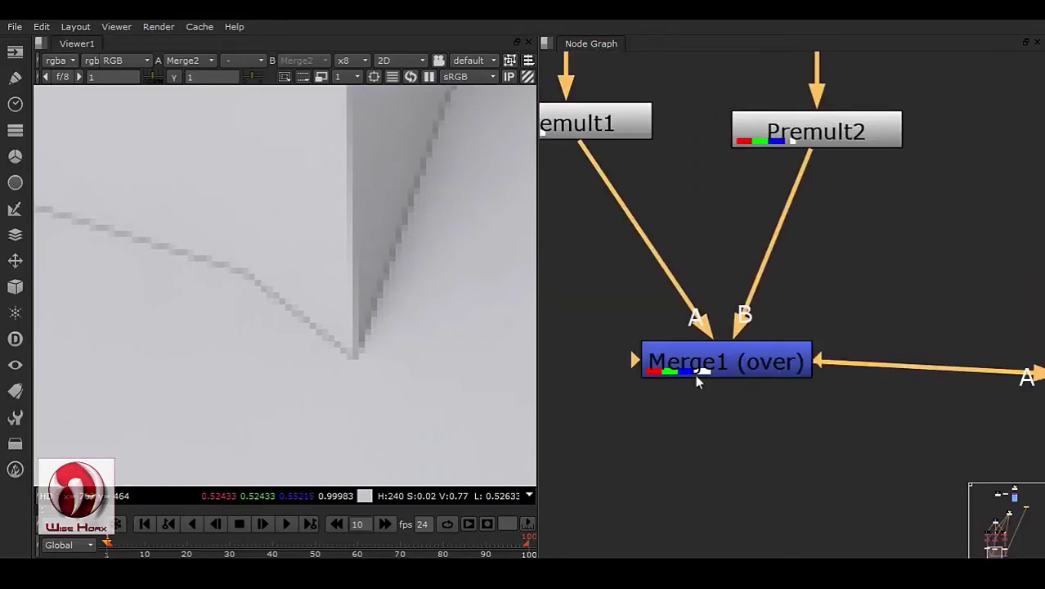
{"action": "double_click", "coordinate": [753, 369]}
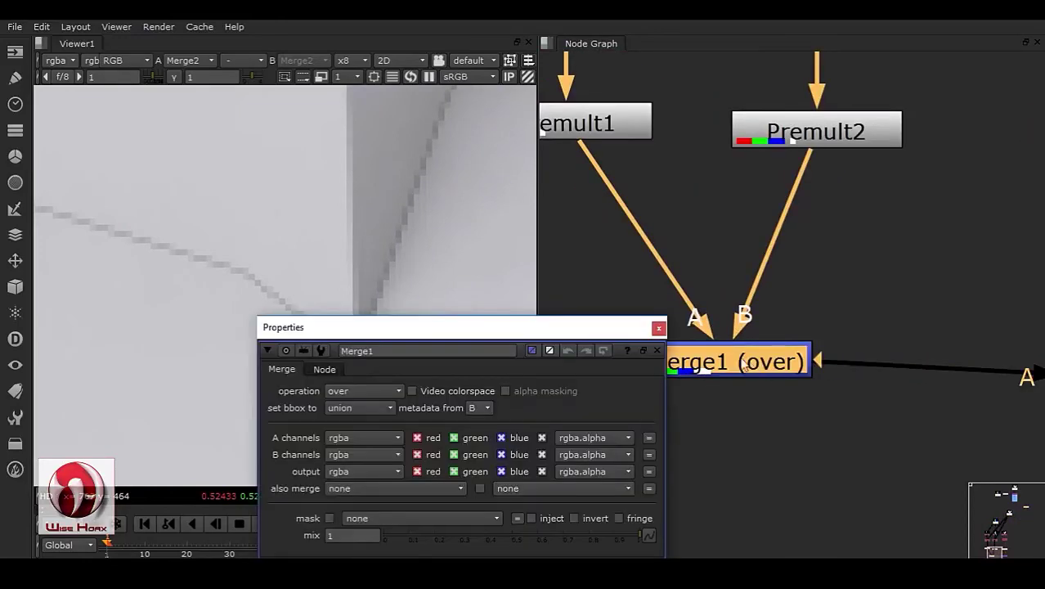
{"action": "left_click_drag", "start_coordinate": [525, 334], "coordinate": [831, 179]}
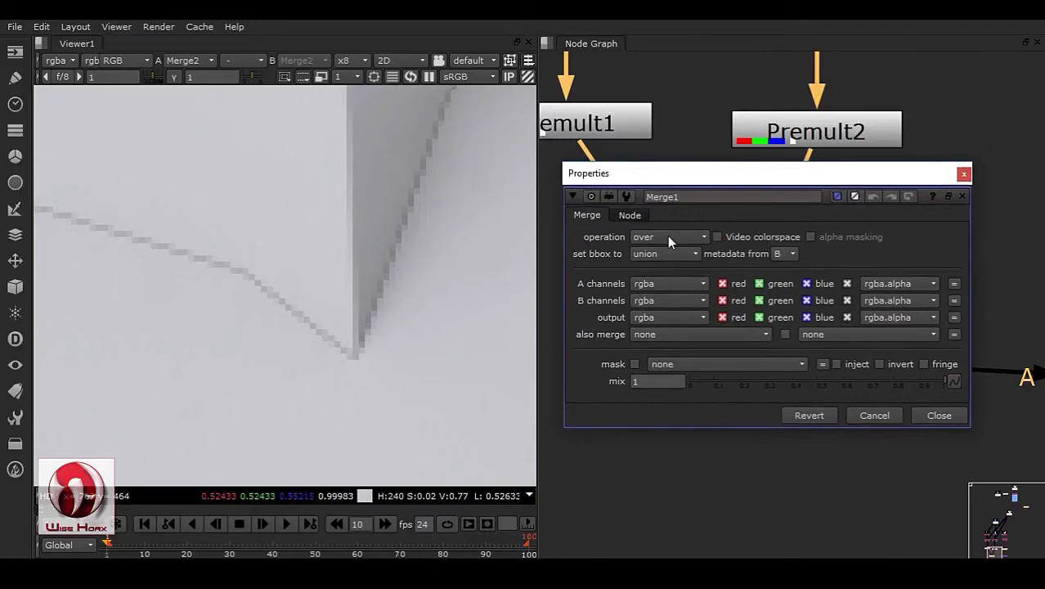
{"action": "left_click", "coordinate": [641, 238]}
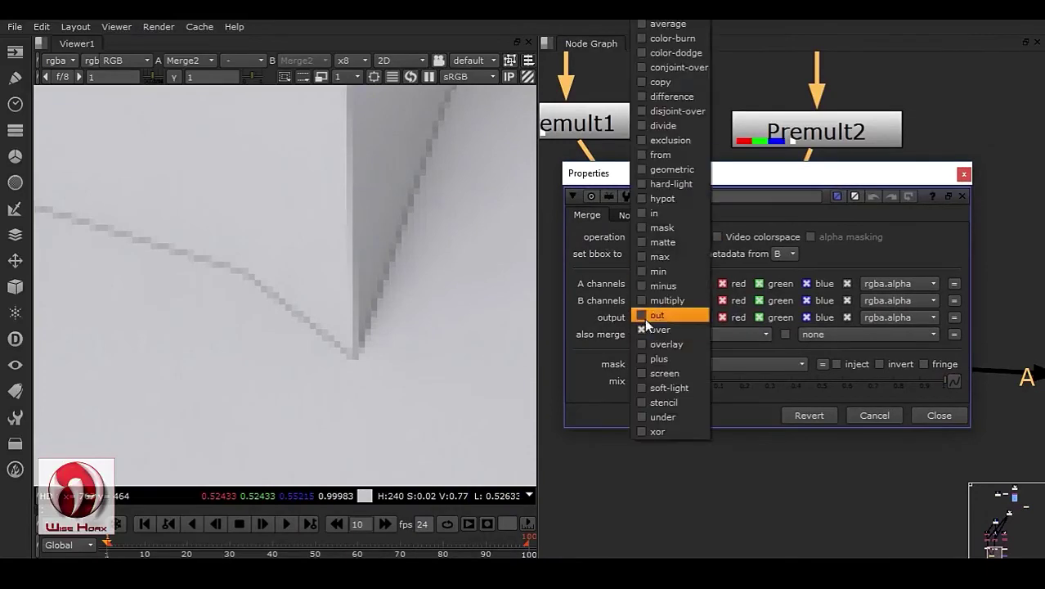
{"action": "left_click", "coordinate": [654, 359]}
{"action": "scroll", "coordinate": [362, 320], "scroll_direction": "down", "scroll_amount": 4}
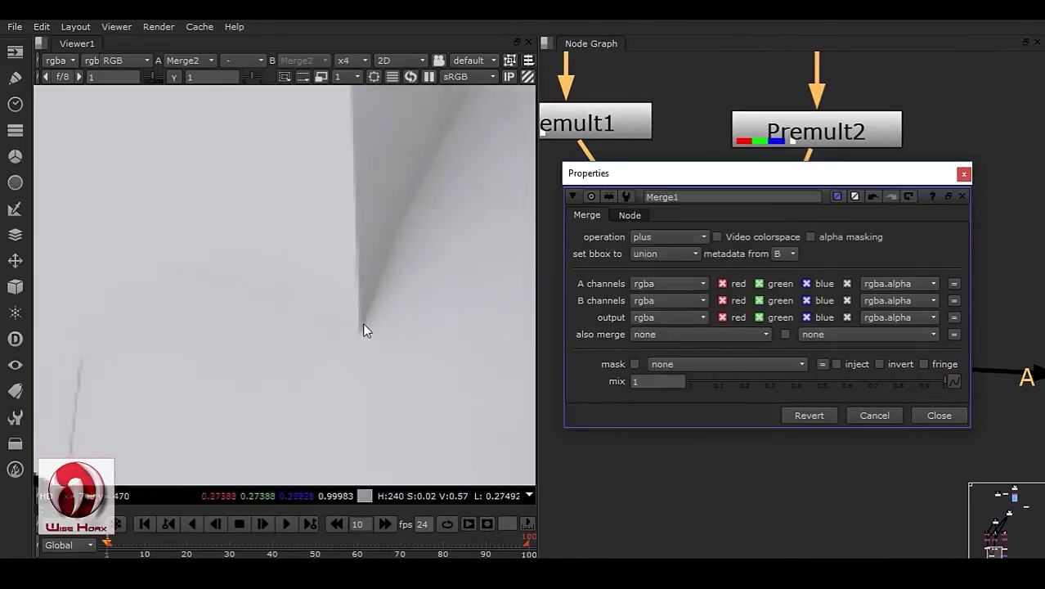
{"action": "middle_click_drag", "start_coordinate": [229, 344], "coordinate": [210, 384]}
{"action": "middle_click_drag", "start_coordinate": [341, 337], "coordinate": [237, 453]}
{"action": "left_click", "coordinate": [946, 417]}
- Inspect the teapot's edges, set the second Merge's operation to plus, and check the objects' borders
{"action": "middle_click_drag", "start_coordinate": [913, 370], "coordinate": [686, 358]}
{"action": "scroll", "coordinate": [269, 326], "scroll_direction": "down", "scroll_amount": 3}
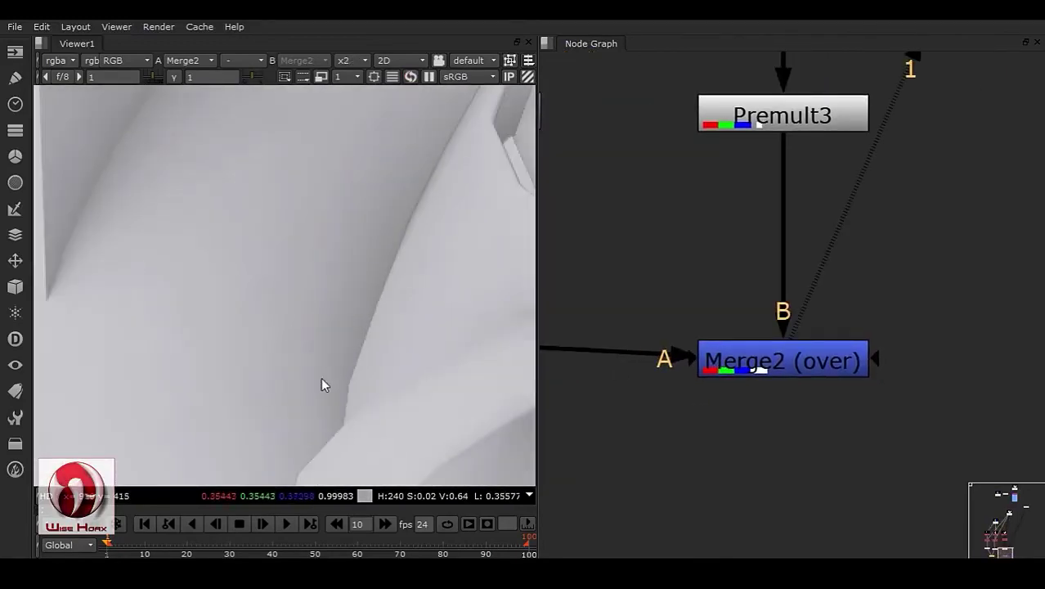
{"action": "right_click", "coordinate": [350, 288]}
{"action": "left_click", "coordinate": [260, 356]}
{"action": "scroll", "coordinate": [352, 343], "scroll_direction": "up", "scroll_amount": 6}
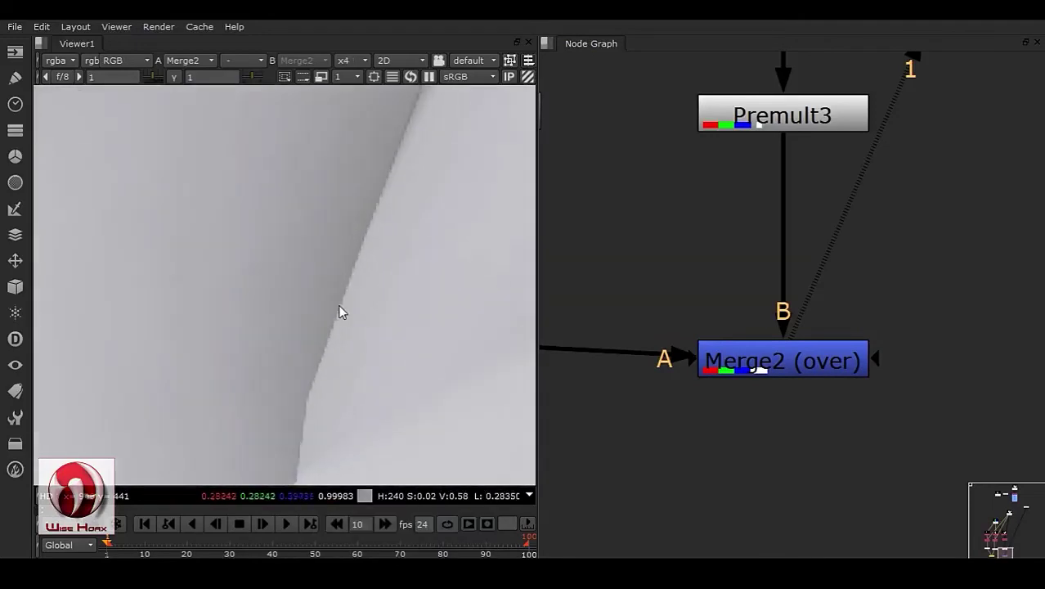
{"action": "double_click", "coordinate": [777, 358]}
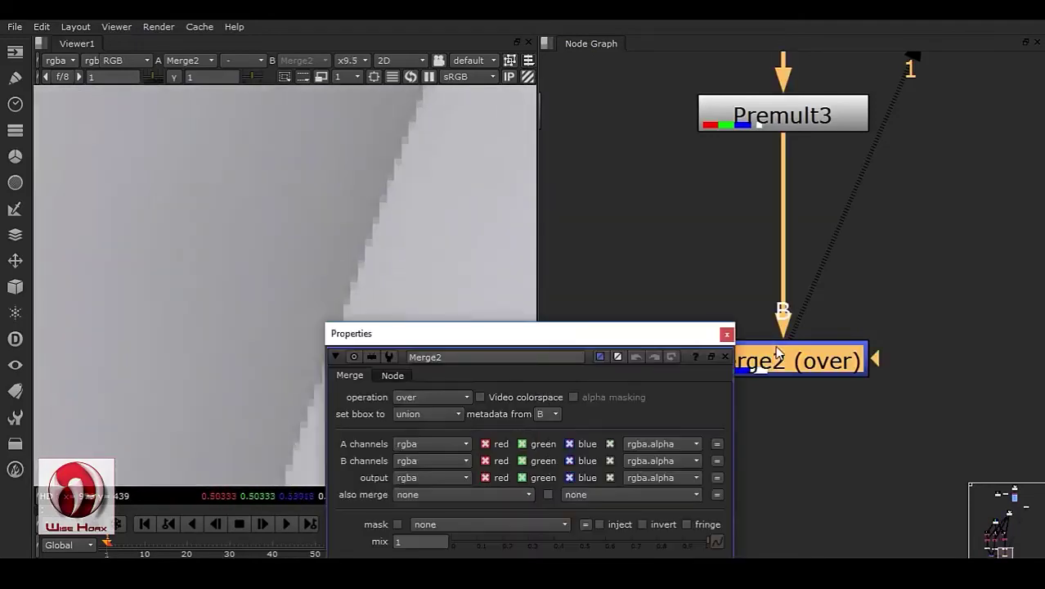
{"action": "scroll", "coordinate": [39, 318], "scroll_direction": "down", "scroll_amount": 2}
{"action": "scroll", "coordinate": [185, 289], "scroll_direction": "down", "scroll_amount": 8}
{"action": "middle_click_drag", "start_coordinate": [221, 249], "coordinate": [225, 329]}
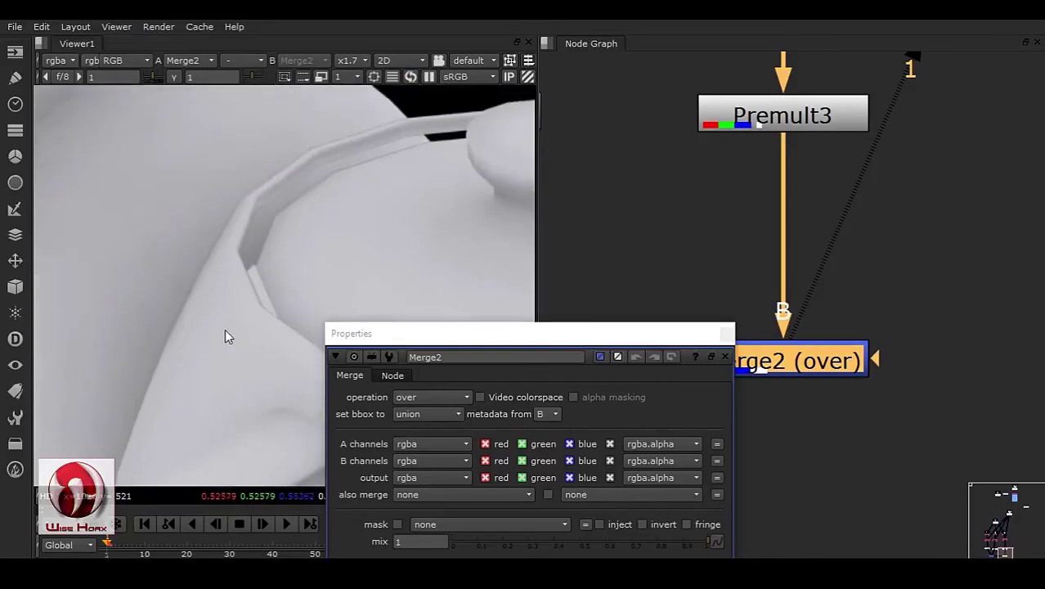
{"action": "scroll", "coordinate": [222, 232], "scroll_direction": "up", "scroll_amount": 5}
{"action": "middle_click_drag", "start_coordinate": [223, 231], "coordinate": [135, 398]}
{"action": "scroll", "coordinate": [249, 286], "scroll_direction": "up", "scroll_amount": 2}
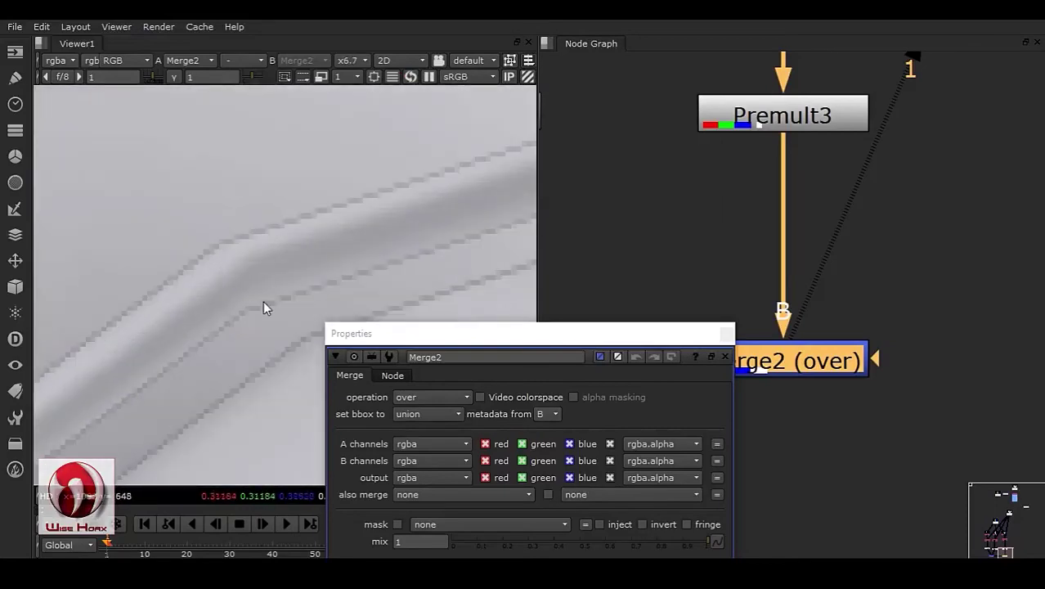
{"action": "left_click_drag", "start_coordinate": [630, 335], "coordinate": [777, 162]}
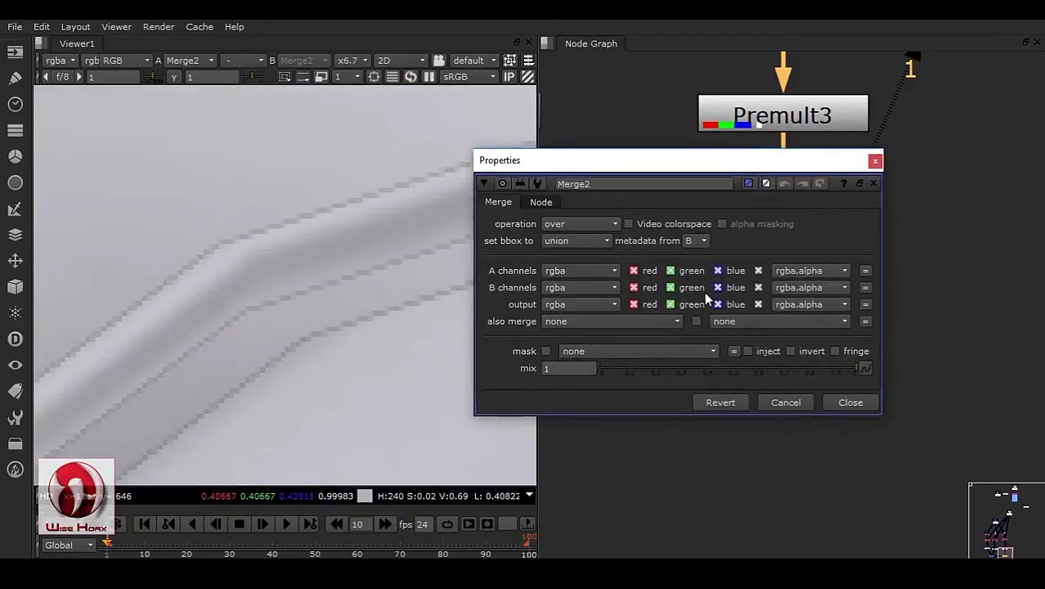
{"action": "left_click", "coordinate": [584, 225]}
{"action": "left_click", "coordinate": [566, 356]}
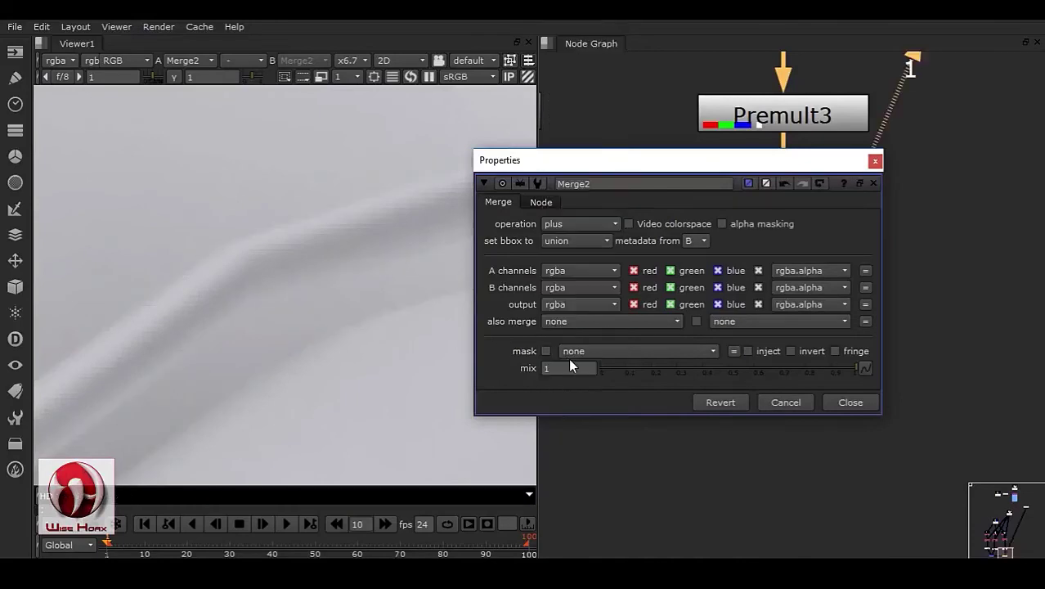
{"action": "left_click", "coordinate": [861, 406]}
{"action": "scroll", "coordinate": [382, 330], "scroll_direction": "down", "scroll_amount": 7}
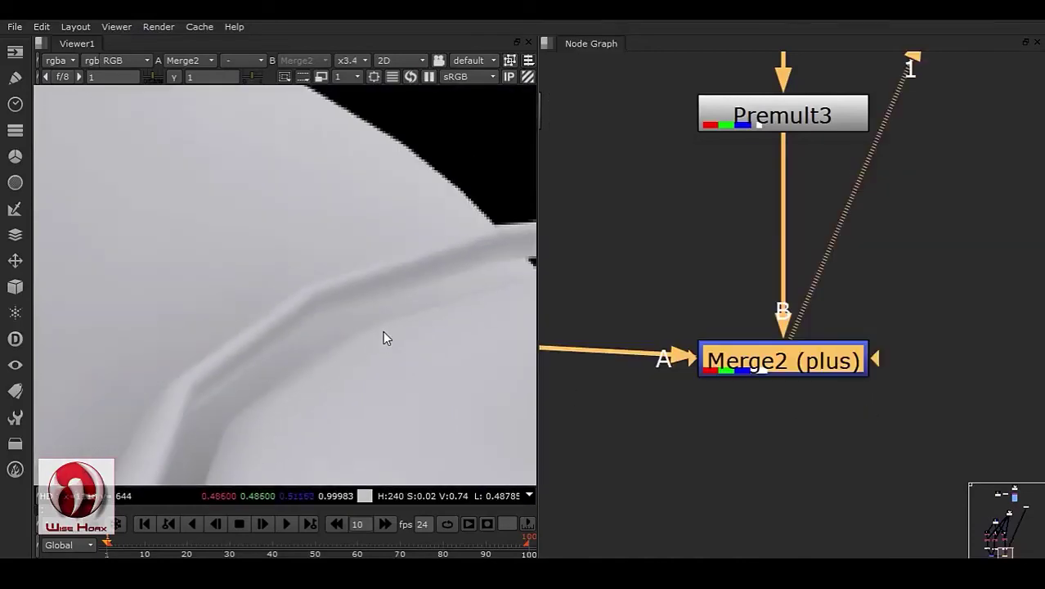
{"action": "scroll", "coordinate": [282, 291], "scroll_direction": "up", "scroll_amount": 3}
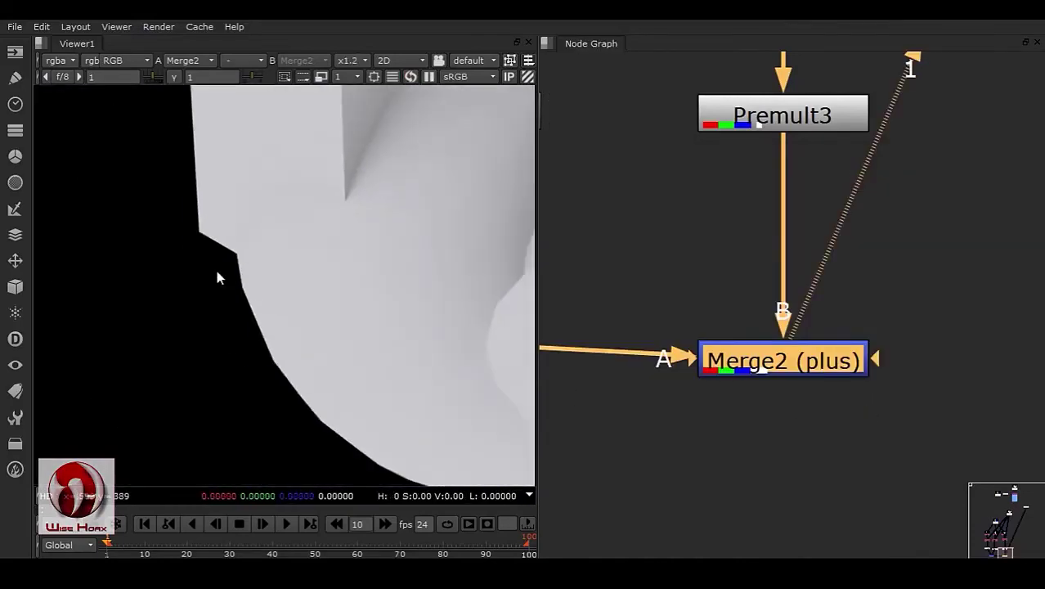
{"action": "scroll", "coordinate": [223, 258], "scroll_direction": "up", "scroll_amount": 2}
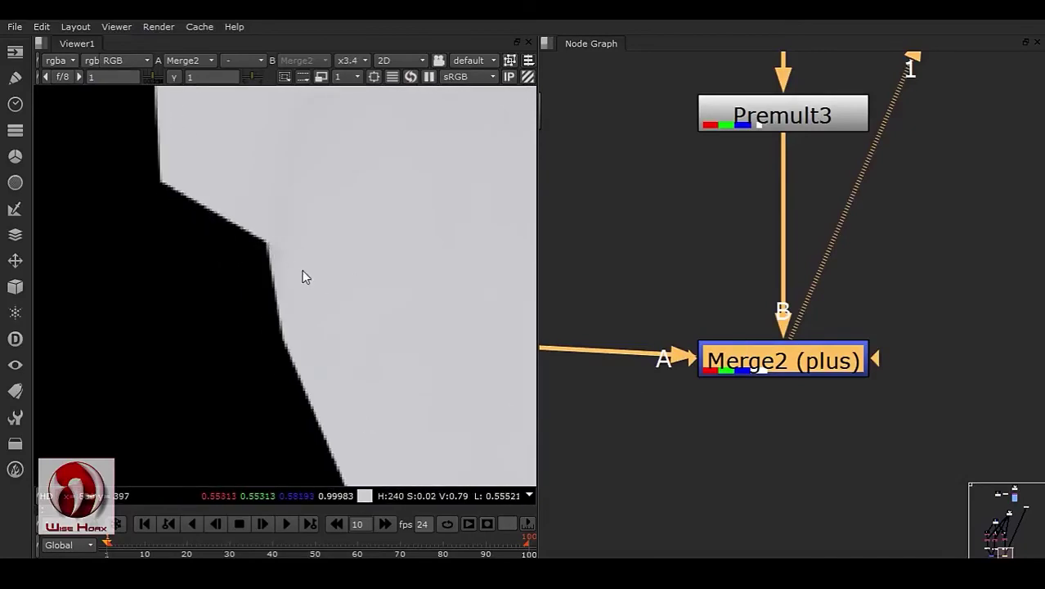
- Set the project's full size format to HD 1920x1080
{"action": "scroll", "coordinate": [694, 274], "scroll_direction": "down", "scroll_amount": 5}
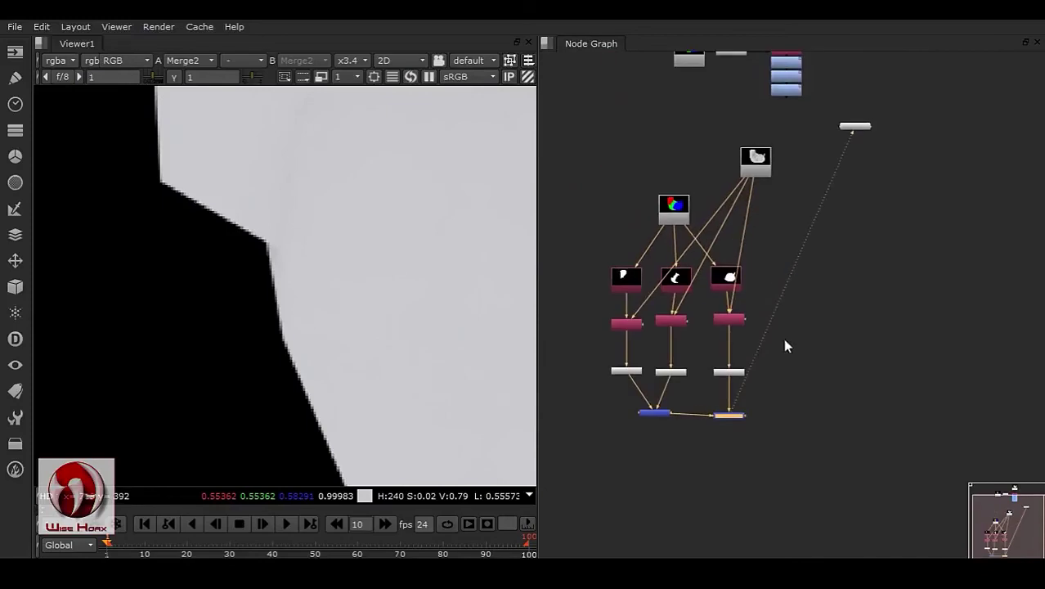
{"action": "left_click", "coordinate": [41, 26]}
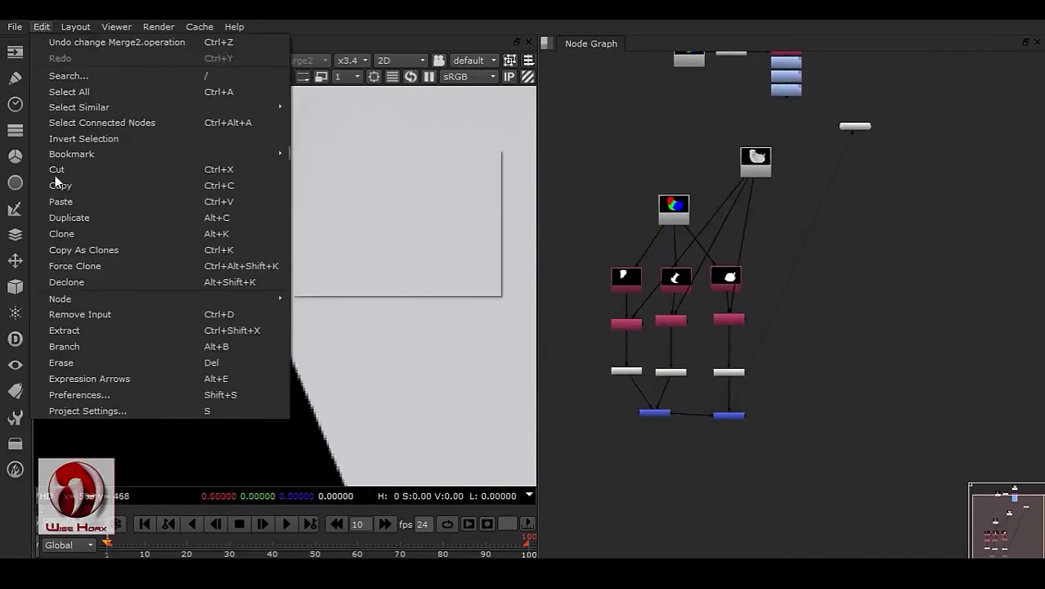
{"action": "left_click", "coordinate": [81, 404]}
{"action": "scroll", "coordinate": [500, 354], "scroll_direction": "down", "scroll_amount": 3}
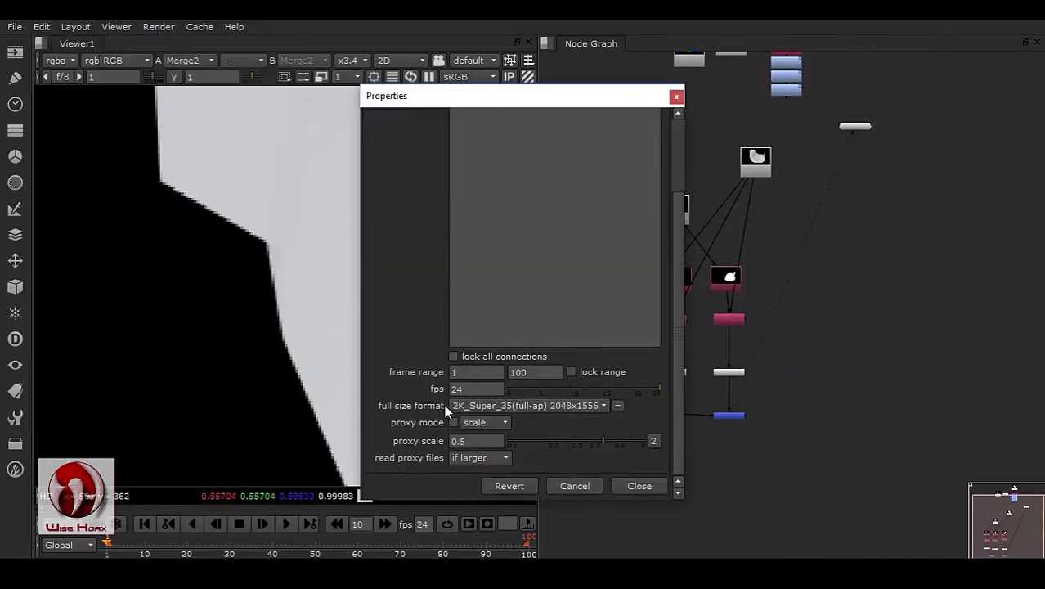
{"action": "left_click", "coordinate": [458, 403]}
{"action": "left_click", "coordinate": [556, 170]}
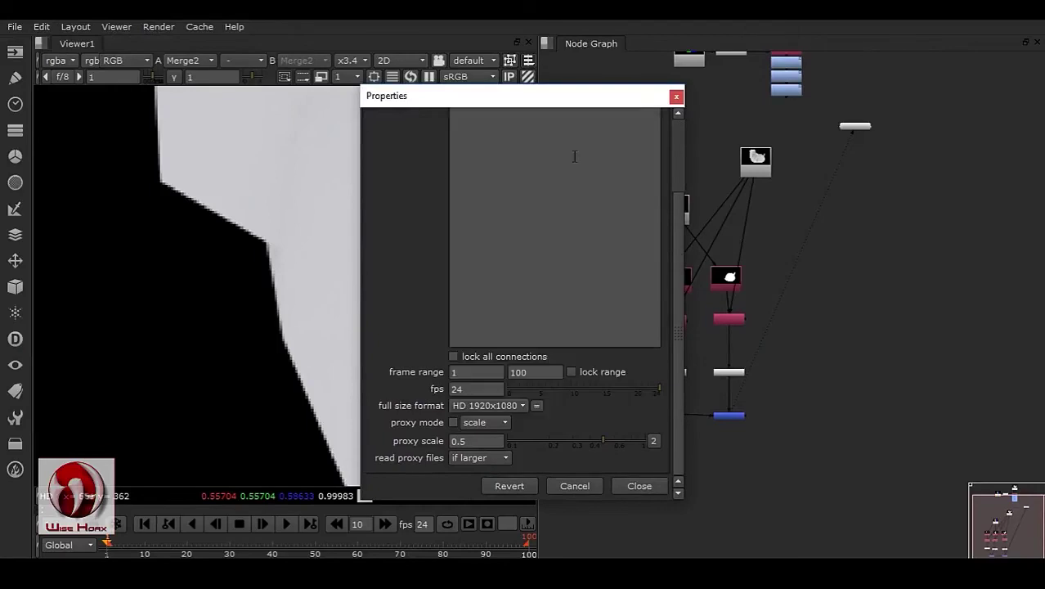
{"action": "left_click", "coordinate": [675, 99]}
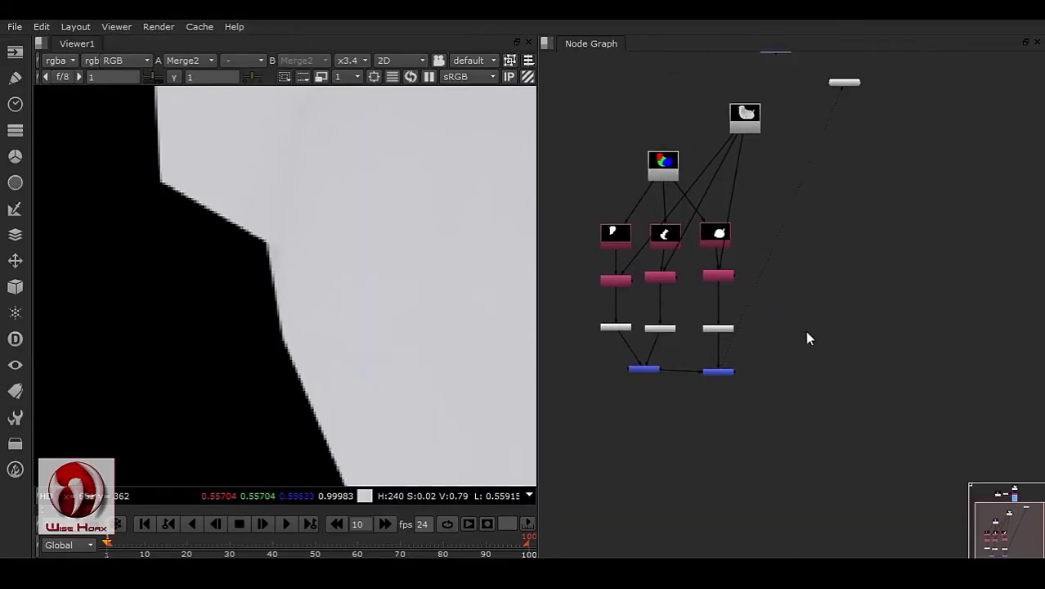
- Add a Constant node with its color set to 0.49, and place it beside the merge chain
{"action": "key", "text": "Tab"}
{"action": "type", "text": "c"}
{"action": "left_click", "coordinate": [761, 343]}
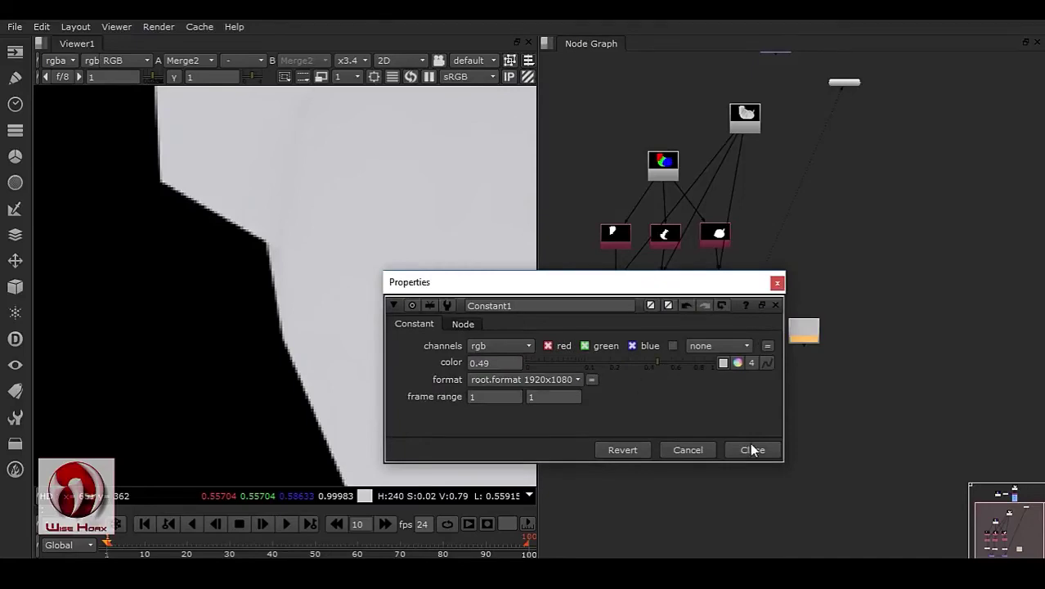
{"action": "left_click", "coordinate": [752, 449]}
{"action": "left_click_drag", "start_coordinate": [818, 344], "coordinate": [859, 361]}
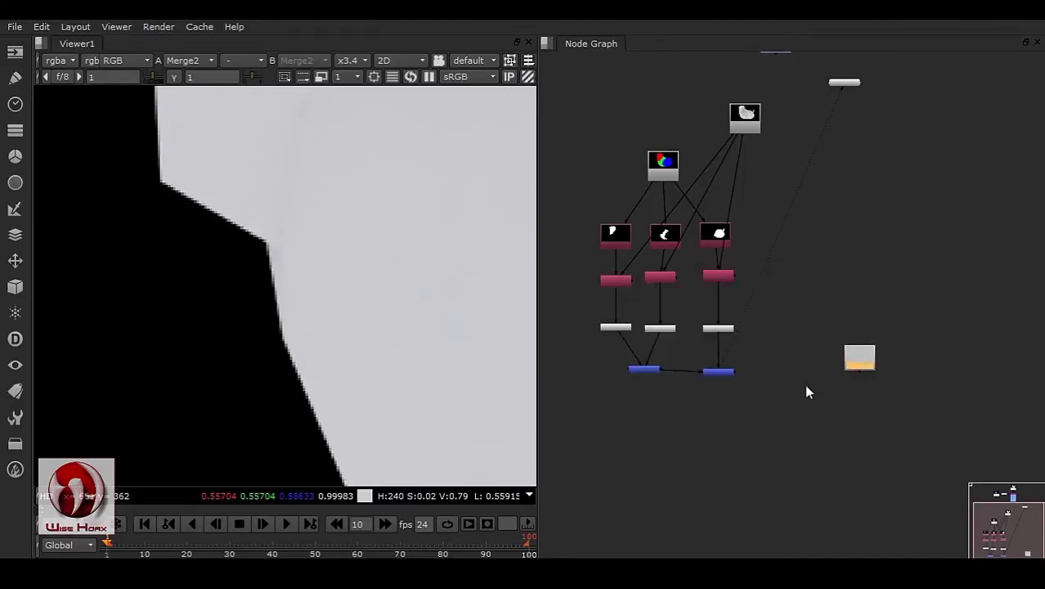
- Add a Merge set to over that puts the second Merge's output over the Constant, and place it between them
{"action": "scroll", "coordinate": [809, 383], "scroll_direction": "up", "scroll_amount": 2}
{"action": "left_click", "coordinate": [710, 366]}
{"action": "left_click", "coordinate": [897, 350], "text": "shift"}
{"action": "key", "text": "m"}
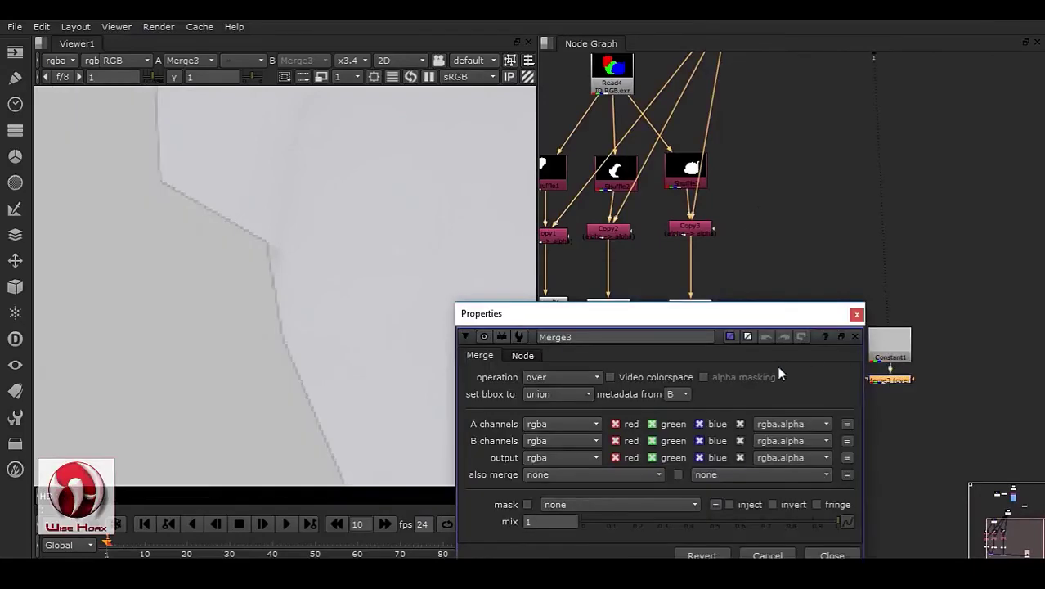
{"action": "left_click", "coordinate": [856, 315]}
{"action": "left_click_drag", "start_coordinate": [900, 381], "coordinate": [823, 372]}
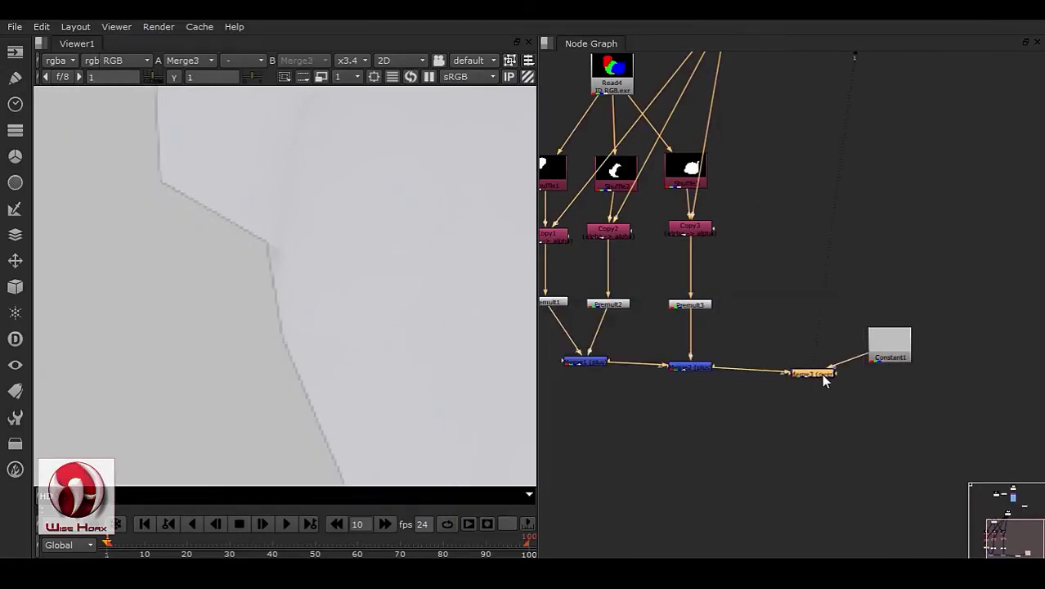
- Inspect the objects' outline against the grey background, and space out the Constant and the new Merge for another node
{"action": "scroll", "coordinate": [186, 223], "scroll_direction": "up", "scroll_amount": 3}
{"action": "middle_click_drag", "start_coordinate": [132, 155], "coordinate": [166, 233]}
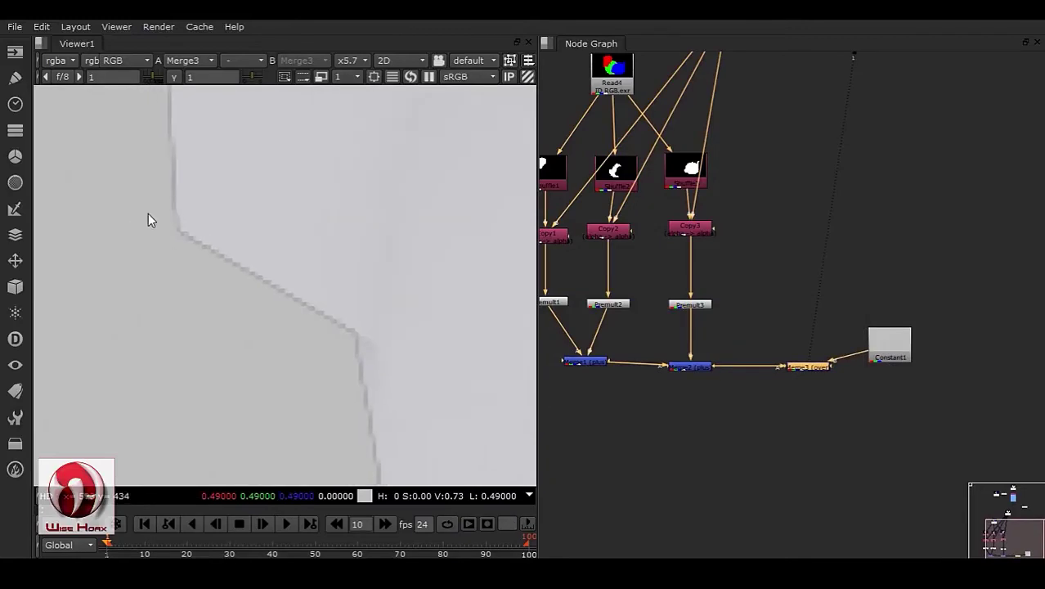
{"action": "middle_click_drag", "start_coordinate": [380, 455], "coordinate": [331, 278]}
{"action": "scroll", "coordinate": [331, 286], "scroll_direction": "down", "scroll_amount": 3}
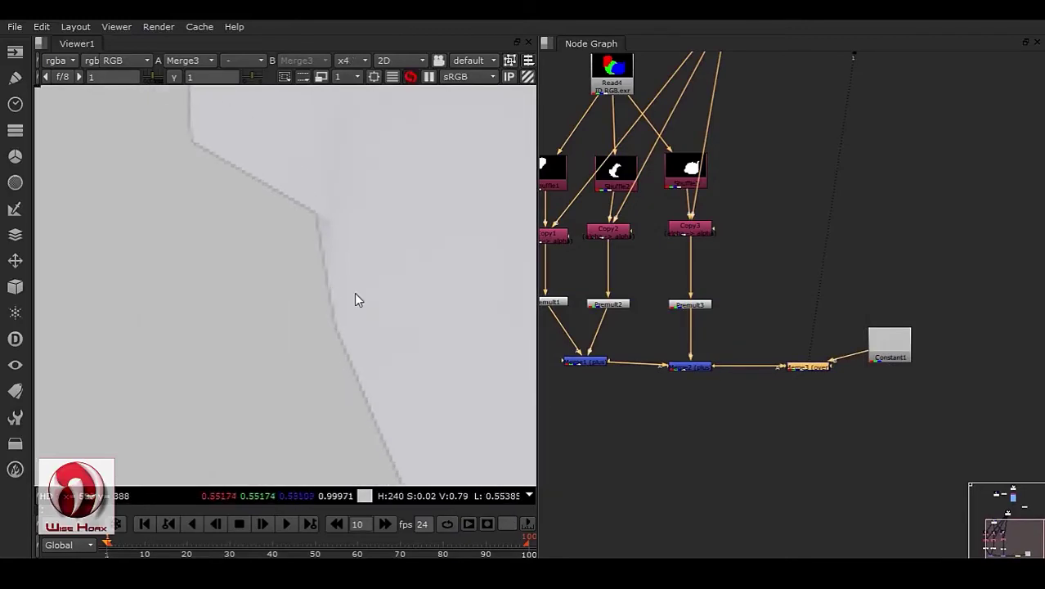
{"action": "left_click_drag", "start_coordinate": [911, 355], "coordinate": [966, 377]}
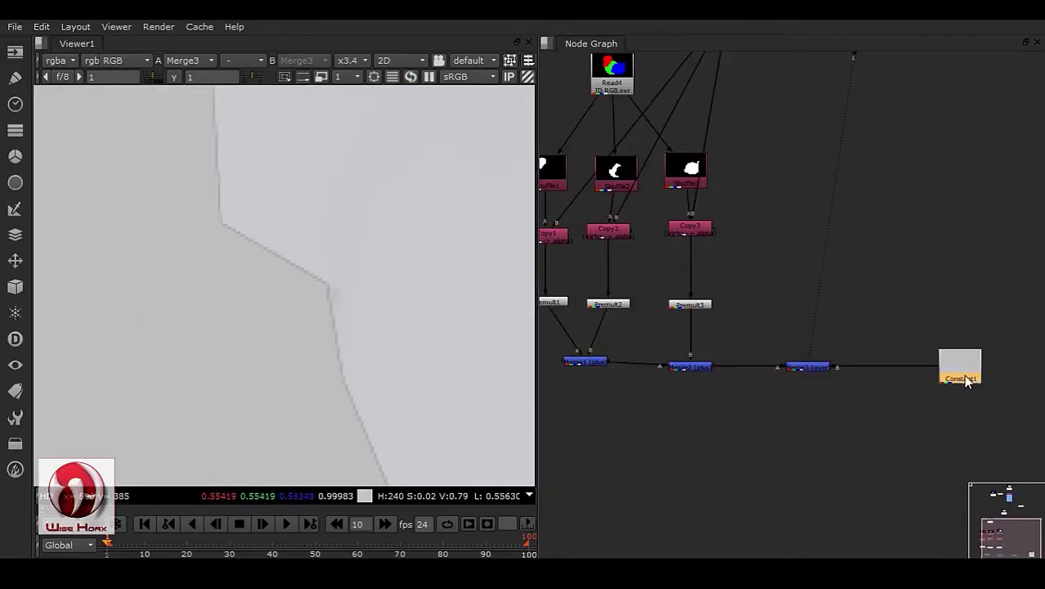
{"action": "left_click_drag", "start_coordinate": [824, 379], "coordinate": [875, 372]}
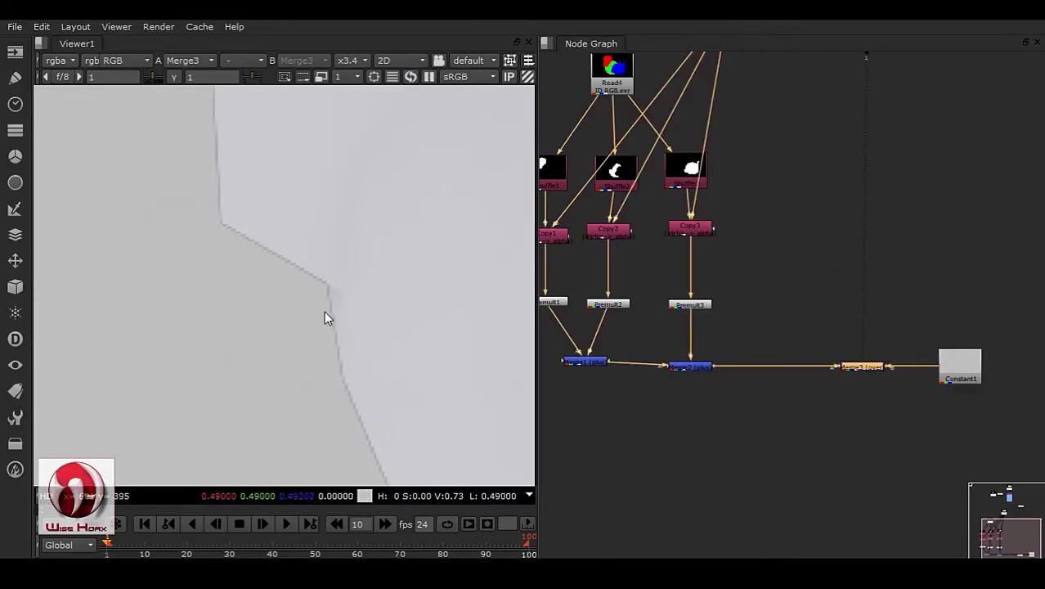
- Insert an Unpremult node between the second Merge and the background Merge, and check the objects' edges
{"action": "left_click", "coordinate": [693, 367]}
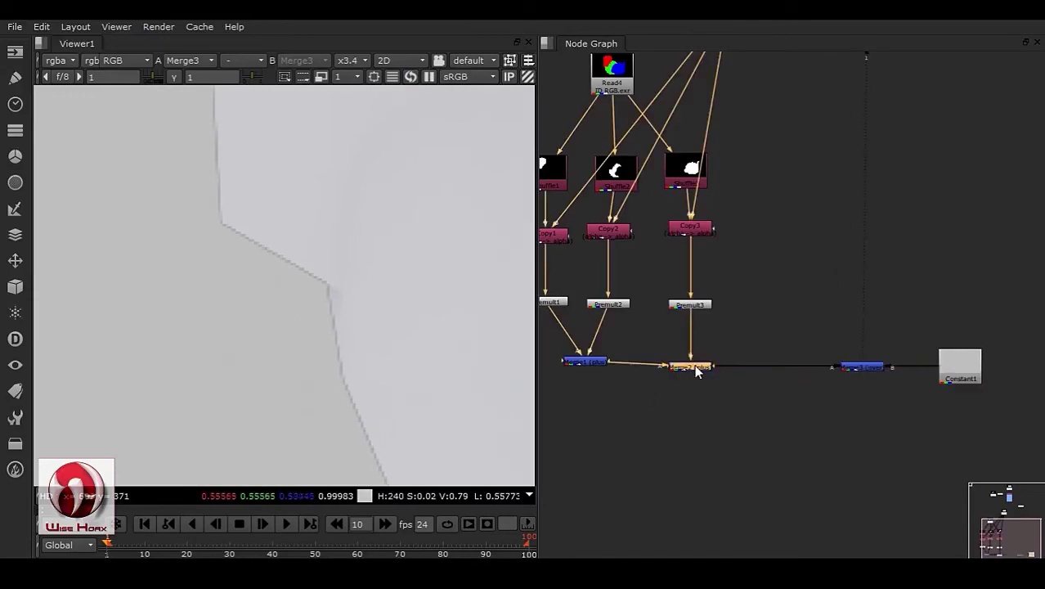
{"action": "key", "text": "Tab"}
{"action": "type", "text": "un"}
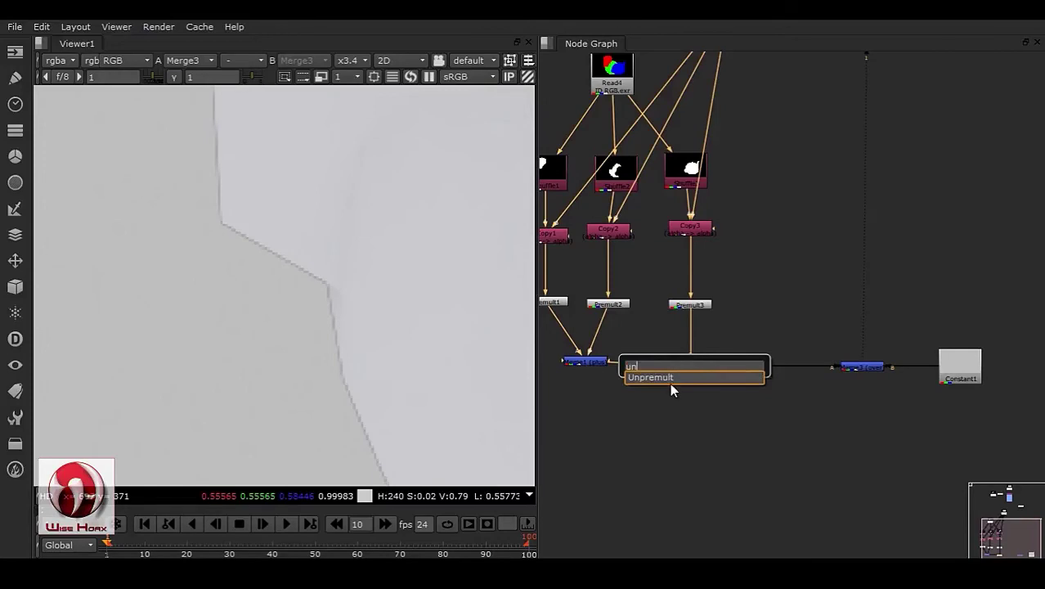
{"action": "key", "text": "Return"}
{"action": "left_click", "coordinate": [656, 341]}
{"action": "left_click_drag", "start_coordinate": [688, 381], "coordinate": [773, 373]}
{"action": "scroll", "coordinate": [389, 327], "scroll_direction": "down", "scroll_amount": 5}
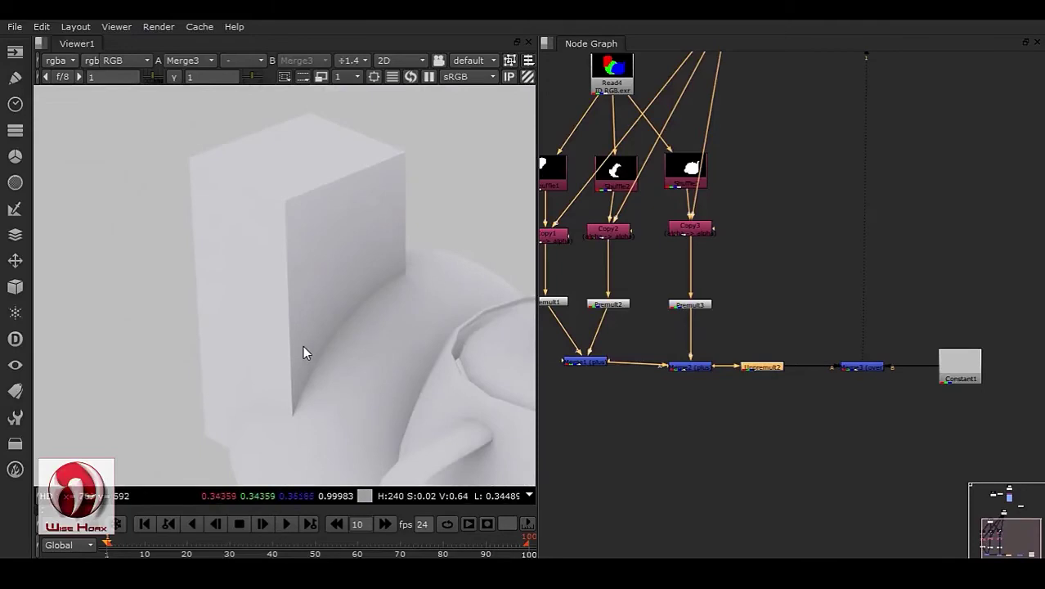
- Inspect the objects' outlines over the grey background, and review the node tree that recombines them
{"action": "middle_click_drag", "start_coordinate": [355, 191], "coordinate": [231, 283]}
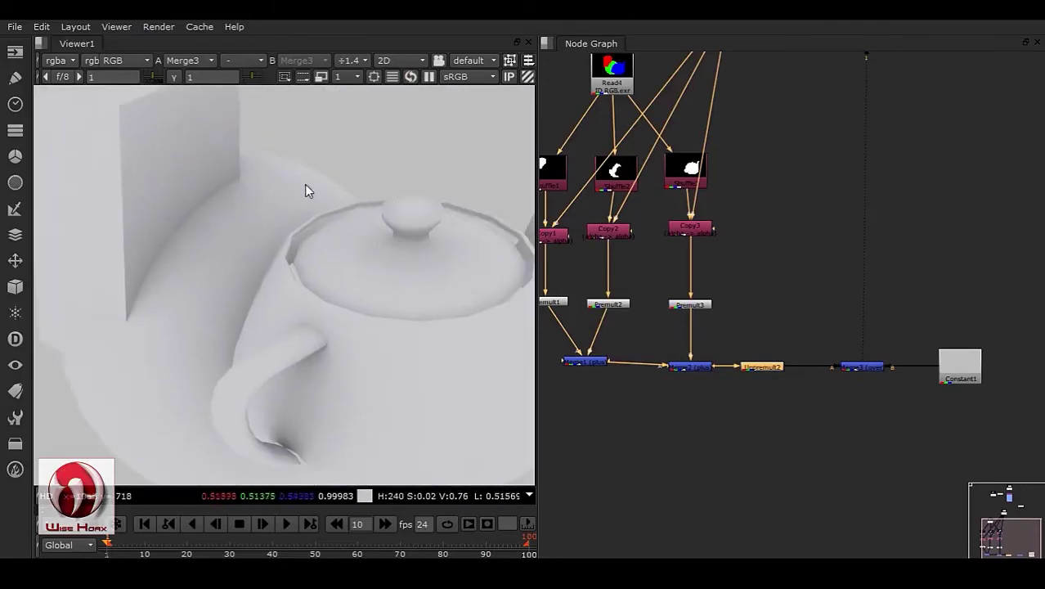
{"action": "scroll", "coordinate": [350, 175], "scroll_direction": "up", "scroll_amount": 10}
{"action": "scroll", "coordinate": [330, 269], "scroll_direction": "down", "scroll_amount": 5}
{"action": "scroll", "coordinate": [292, 260], "scroll_direction": "up", "scroll_amount": 3}
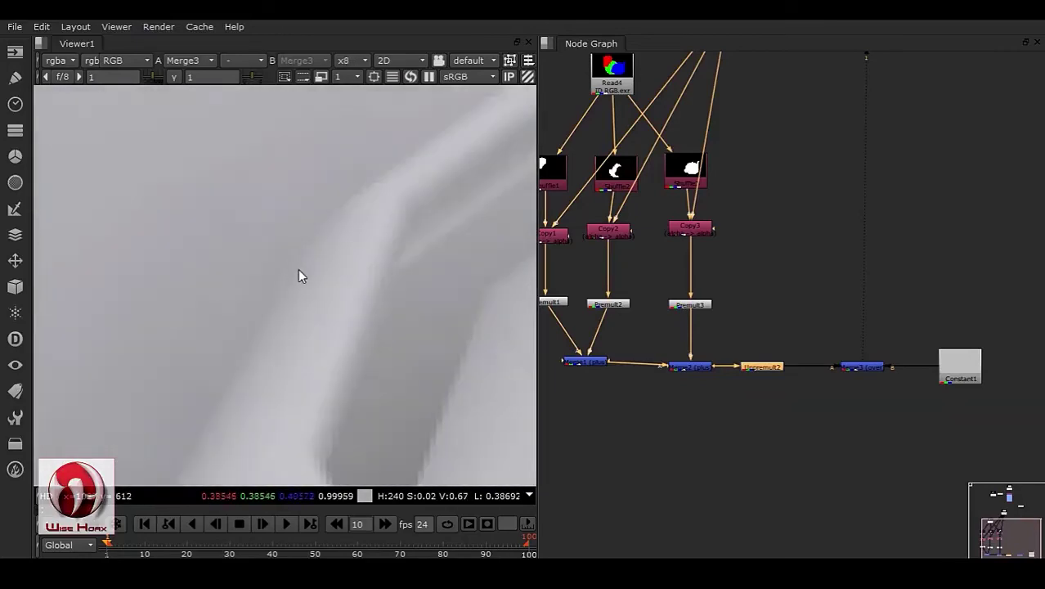
{"action": "scroll", "coordinate": [296, 274], "scroll_direction": "down", "scroll_amount": 8}
{"action": "middle_click_drag", "start_coordinate": [642, 244], "coordinate": [803, 325]}
{"action": "middle_click_drag", "start_coordinate": [802, 261], "coordinate": [661, 224]}
{"action": "left_click_drag", "start_coordinate": [573, 83], "coordinate": [953, 507]}
{"action": "scroll", "coordinate": [816, 361], "scroll_direction": "down", "scroll_amount": 3}
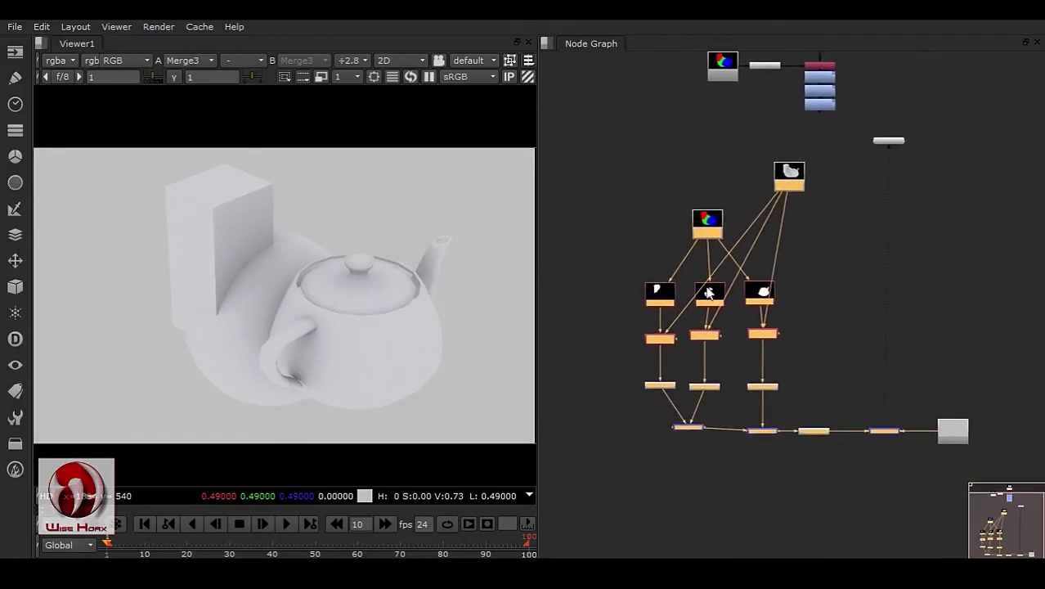
{"action": "left_click", "coordinate": [659, 207]}
- Insert a Grade node after the first Copy, view the second Merge, and set the Grade's multiply to 0
{"action": "scroll", "coordinate": [659, 347], "scroll_direction": "up", "scroll_amount": 3}
{"action": "left_click", "coordinate": [676, 325]}
{"action": "key", "text": "g"}
{"action": "left_click_drag", "start_coordinate": [588, 258], "coordinate": [717, 145]}
{"action": "left_click", "coordinate": [834, 479]}
{"action": "key", "text": "1"}
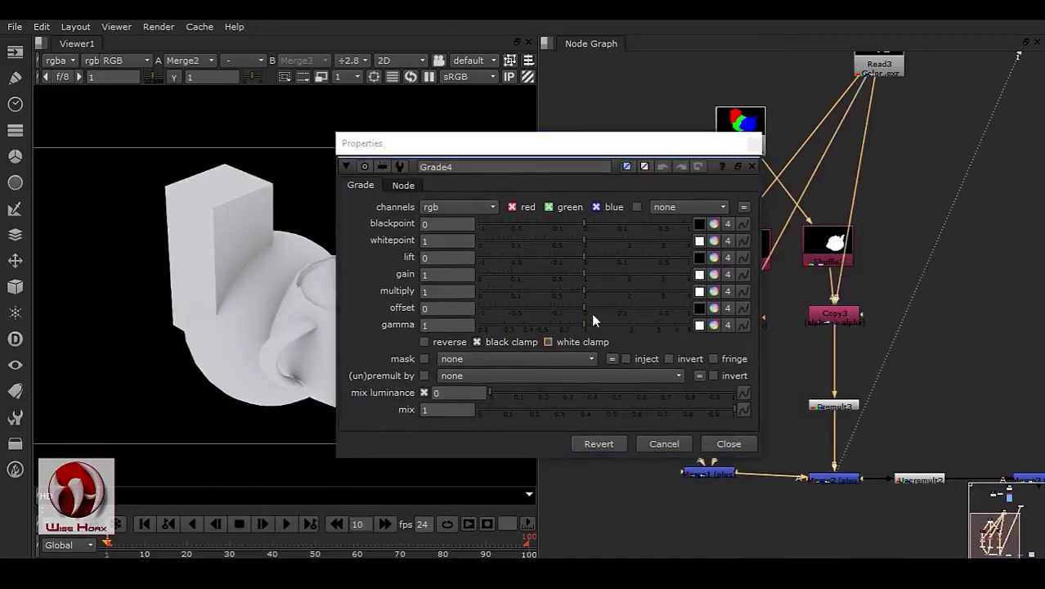
{"action": "left_click_drag", "start_coordinate": [562, 149], "coordinate": [751, 120]}
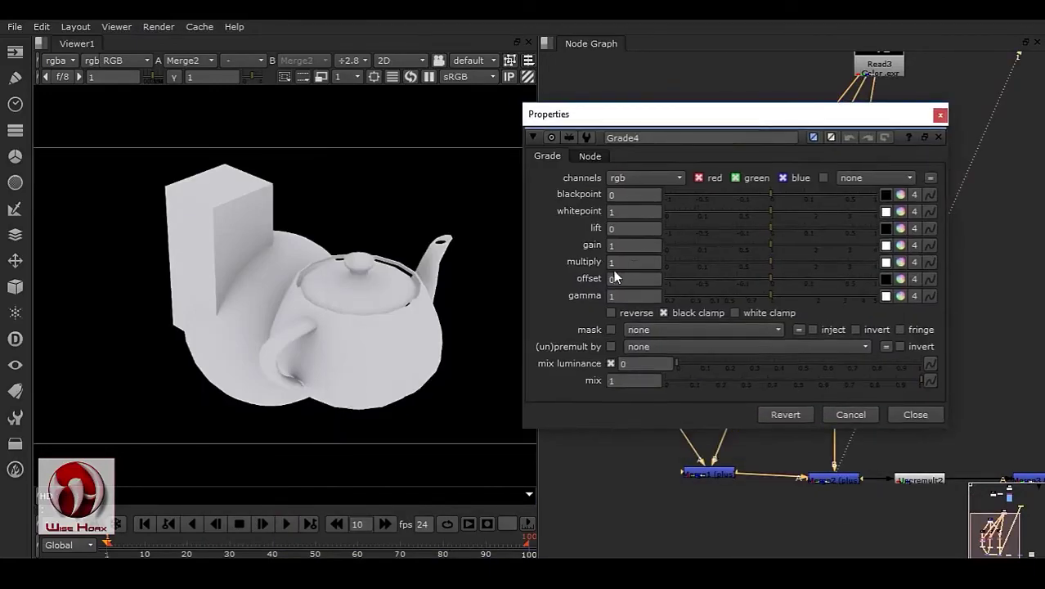
{"action": "left_click_drag", "start_coordinate": [769, 259], "coordinate": [557, 277]}
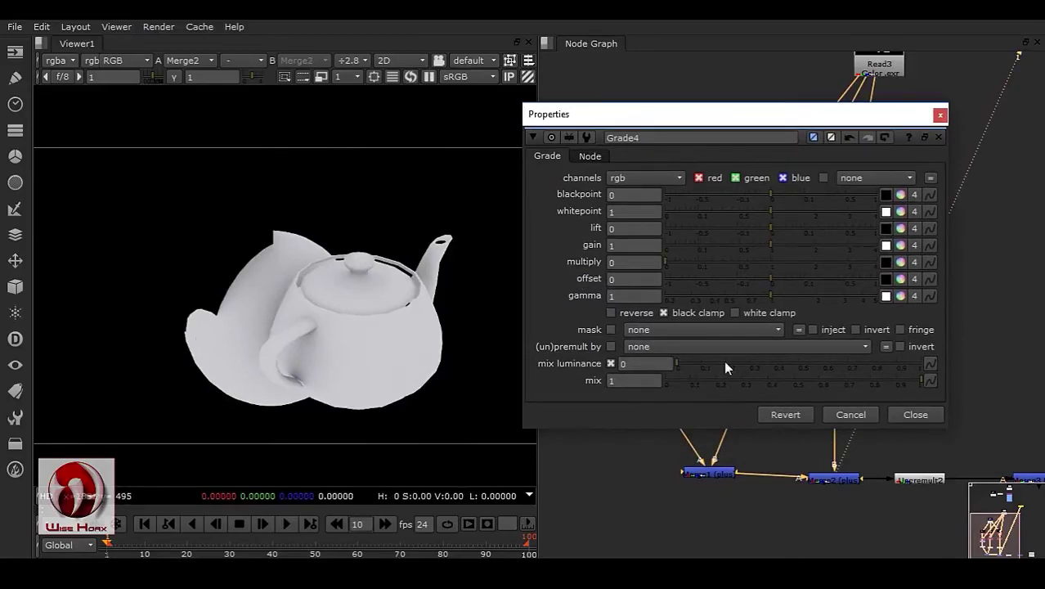
{"action": "left_click", "coordinate": [909, 415]}
- Insert a Grade node after the second Copy and set its multiply to 0
{"action": "left_click", "coordinate": [745, 318]}
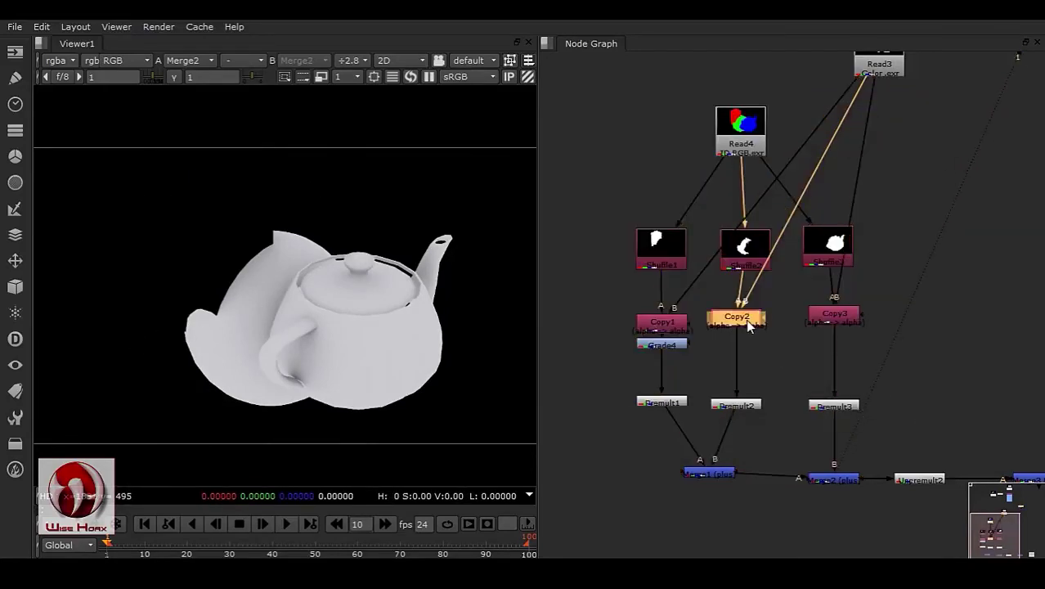
{"action": "key", "text": "g"}
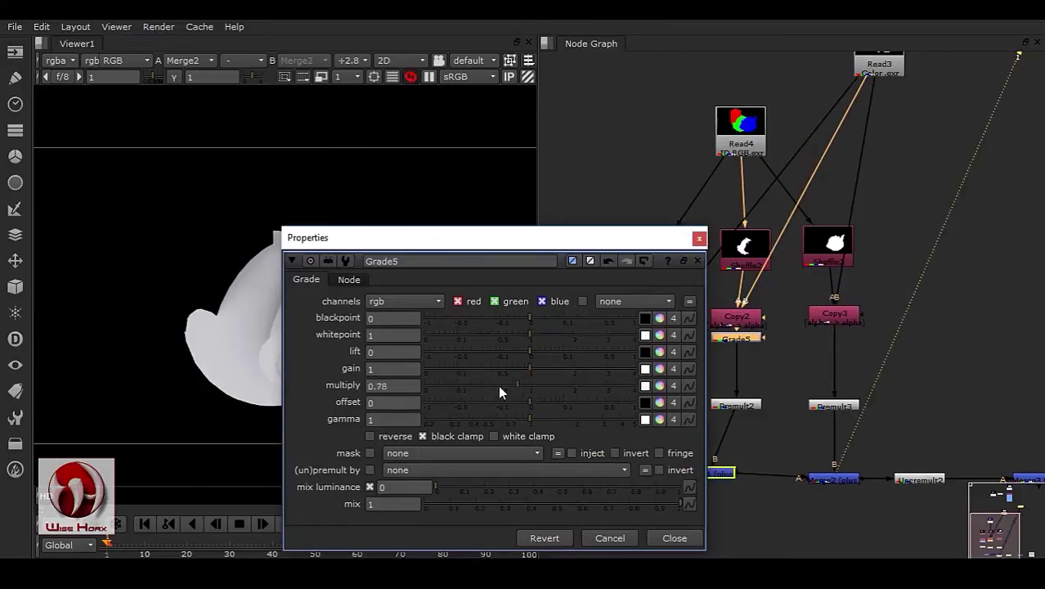
{"action": "left_click_drag", "start_coordinate": [522, 386], "coordinate": [425, 386]}
{"action": "left_click_drag", "start_coordinate": [467, 239], "coordinate": [662, 197]}
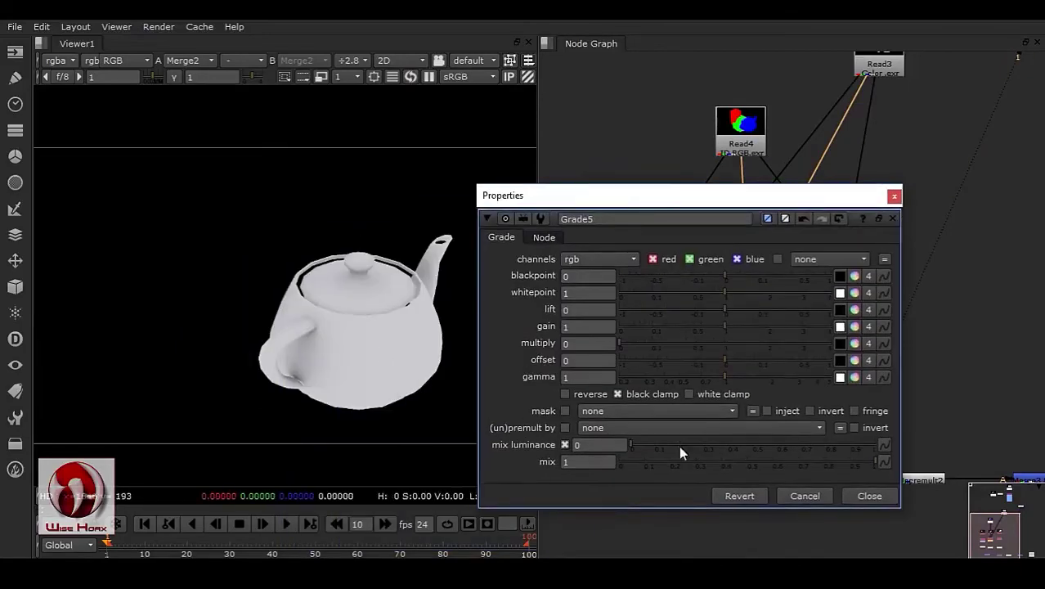
{"action": "left_click", "coordinate": [859, 492]}
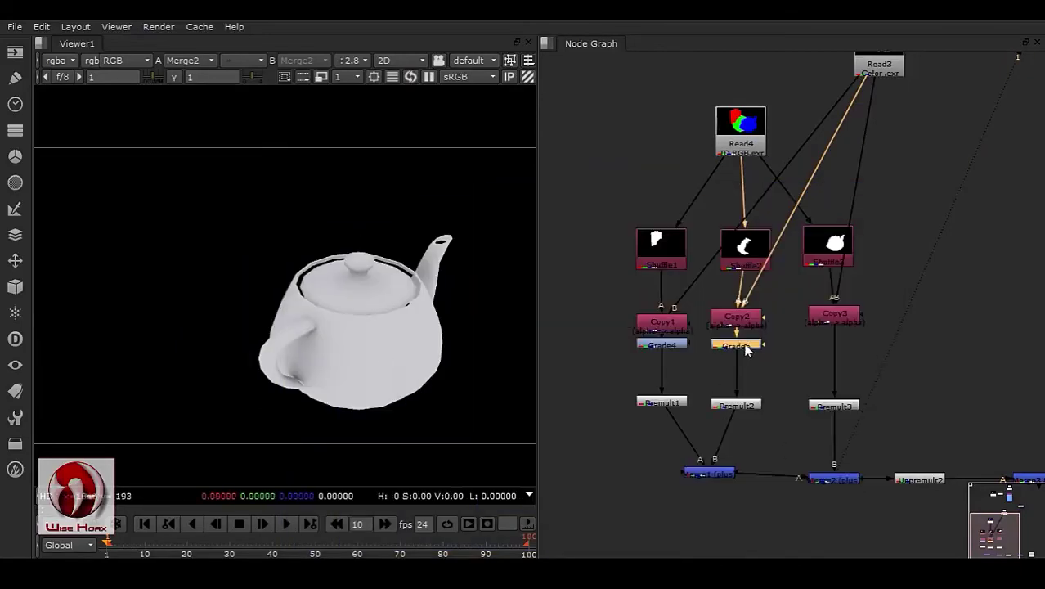
- Delete the Grade nodes under the second and first Copy nodes
{"action": "key", "text": "Delete"}
{"action": "left_click", "coordinate": [677, 344]}
{"action": "key", "text": "Delete"}
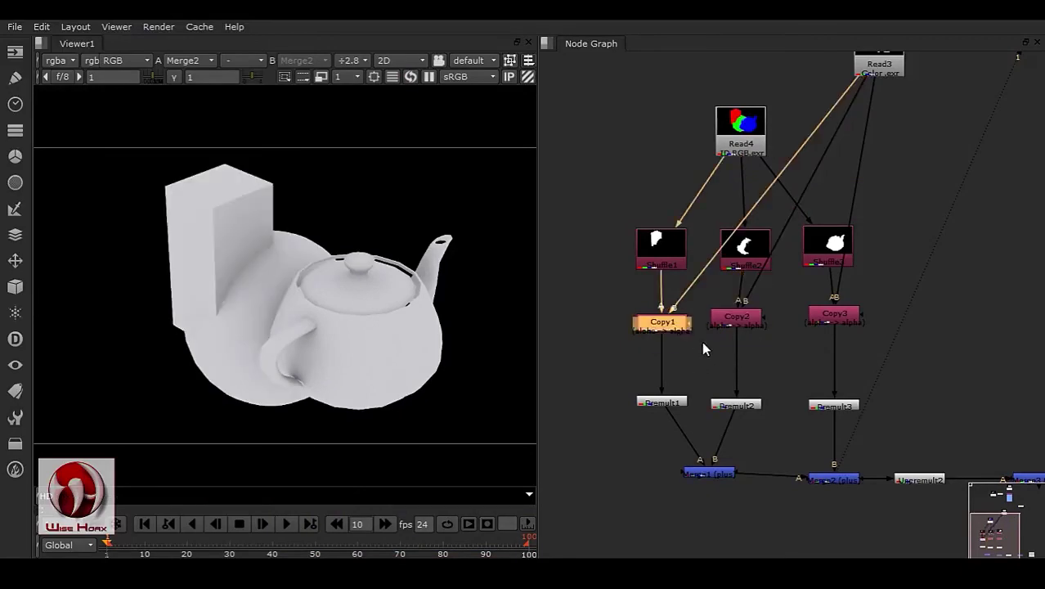
- Import the ID CMY image from the Edge folder in File Explorer as a Read node, and reconnect the first Premult to the first Copy
{"action": "scroll", "coordinate": [717, 317], "scroll_direction": "down", "scroll_amount": 3}
{"action": "middle_click_drag", "start_coordinate": [847, 296], "coordinate": [845, 357]}
{"action": "scroll", "coordinate": [710, 275], "scroll_direction": "up", "scroll_amount": 2}
{"action": "scroll", "coordinate": [710, 276], "scroll_direction": "up", "scroll_amount": 2}
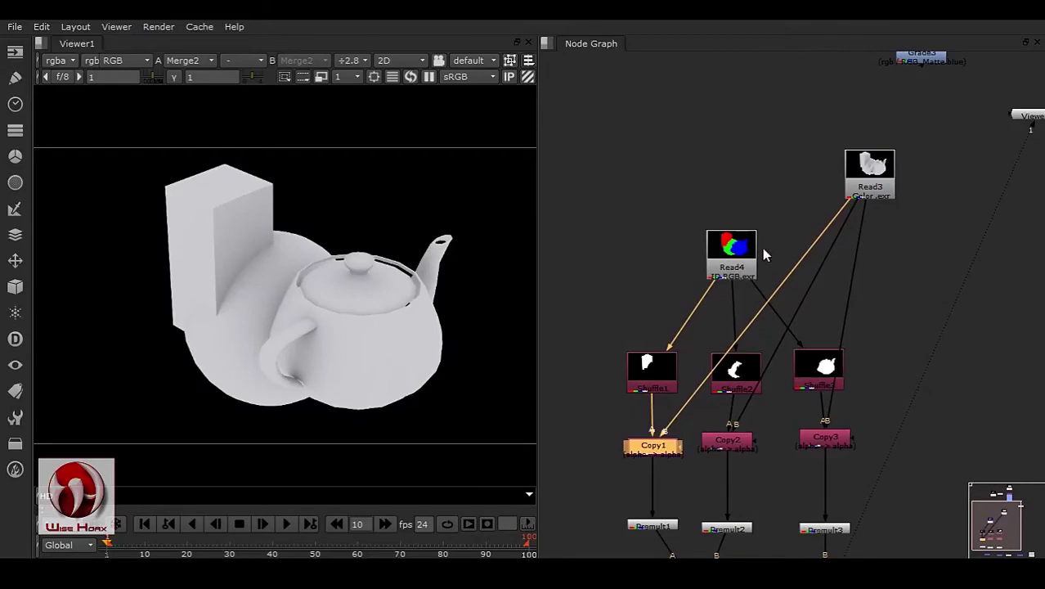
{"action": "middle_click_drag", "start_coordinate": [685, 416], "coordinate": [699, 326]}
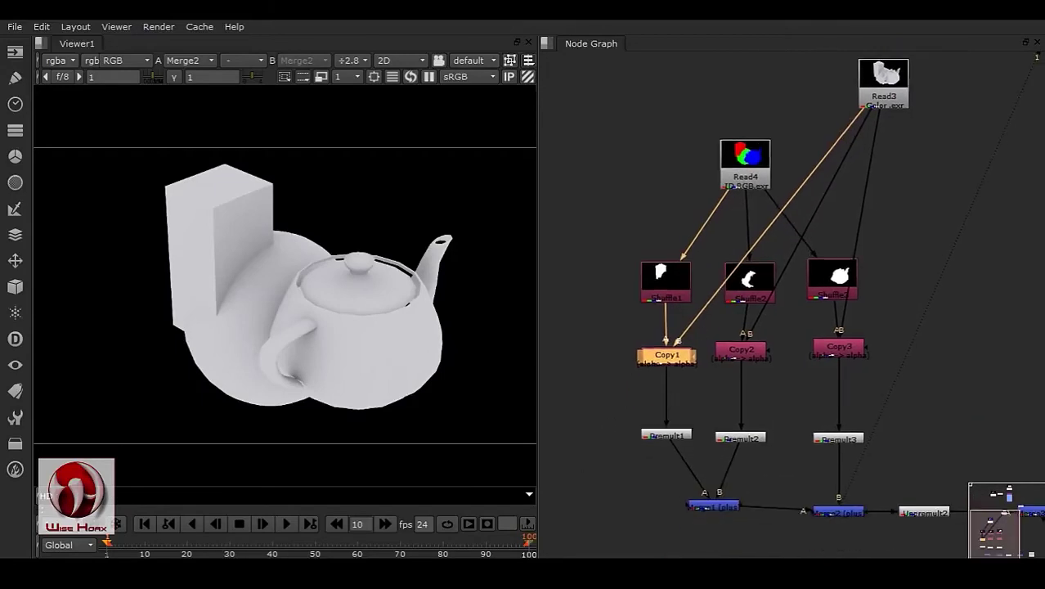
{"action": "key", "text": "alt+Tab"}
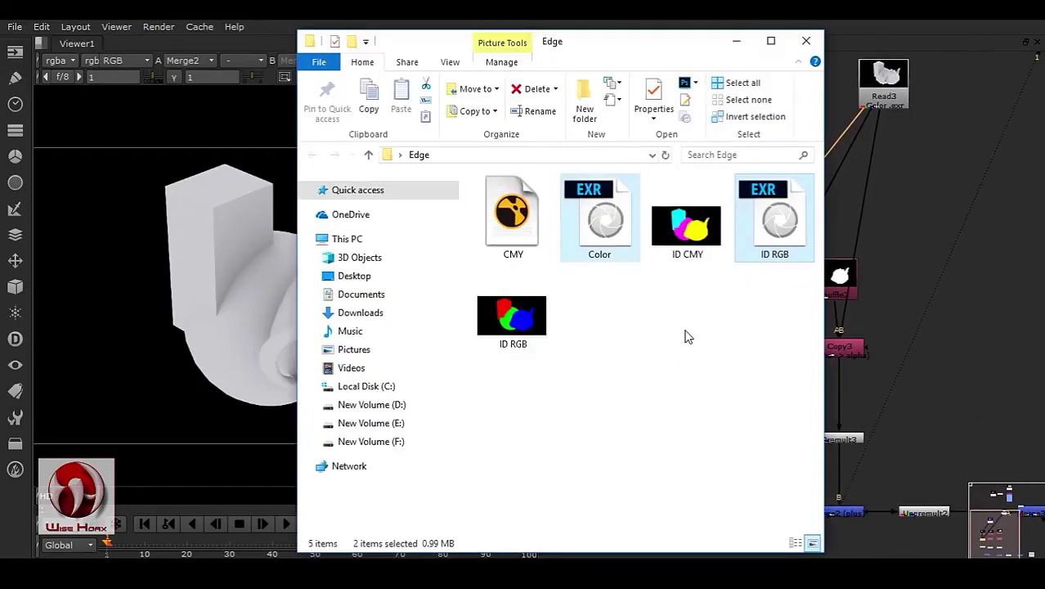
{"action": "left_click", "coordinate": [652, 306]}
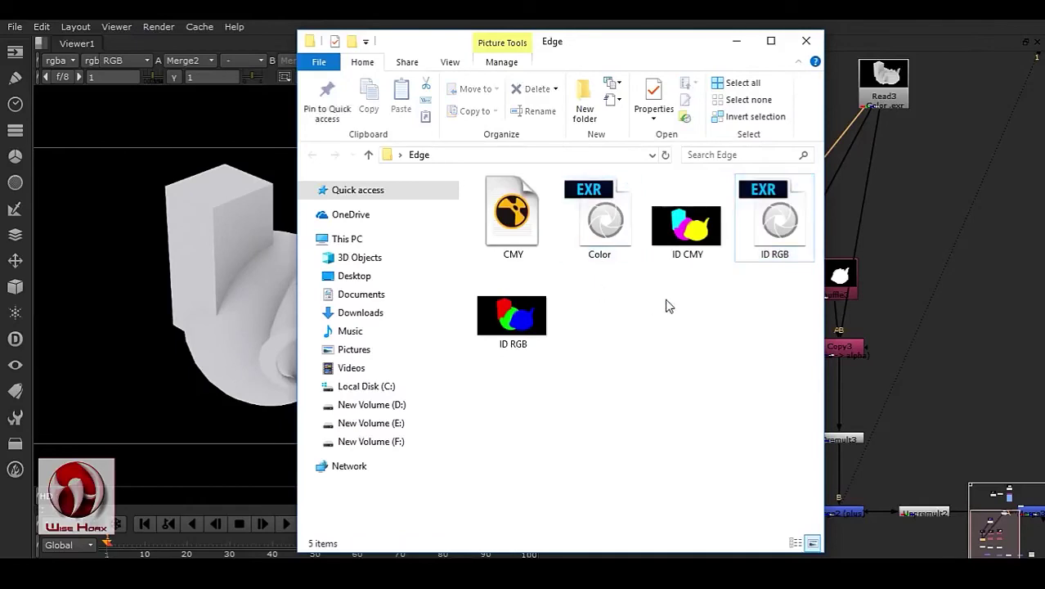
{"action": "left_click_drag", "start_coordinate": [707, 250], "coordinate": [907, 237]}
{"action": "left_click", "coordinate": [736, 41]}
{"action": "middle_click_drag", "start_coordinate": [906, 237], "coordinate": [899, 275]}
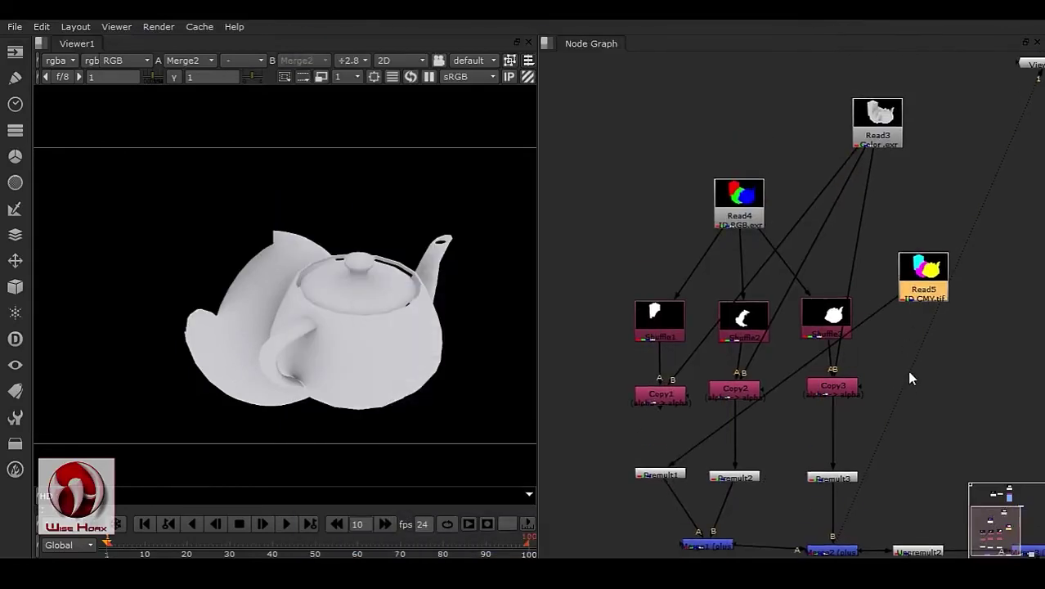
{"action": "left_click_drag", "start_coordinate": [902, 300], "coordinate": [675, 401]}
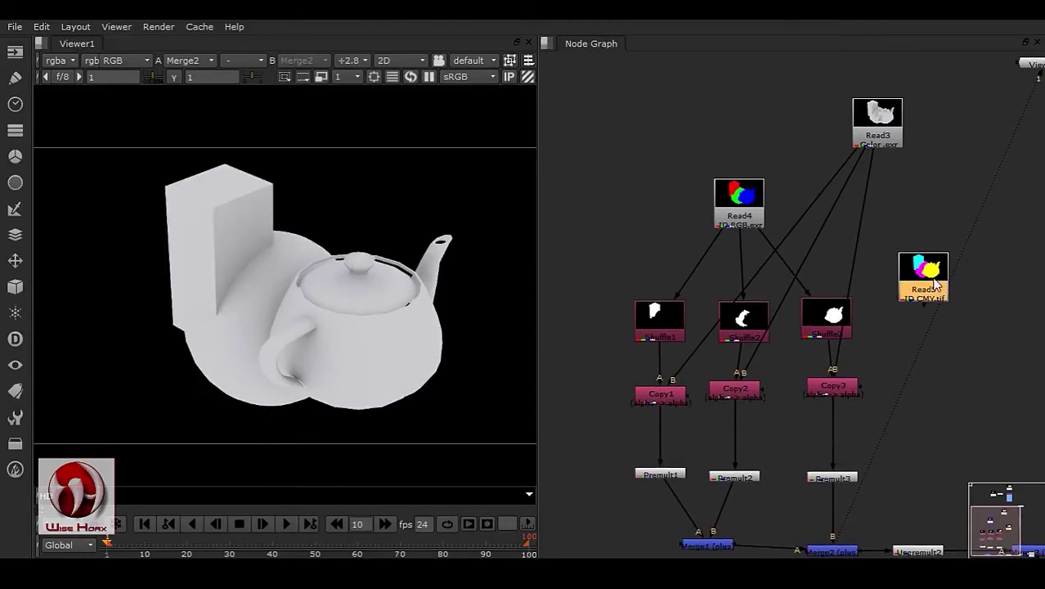
- Feed the three Shuffles from the ID CMY Read instead of the ID RGB Read, and place it above them
{"action": "left_click_drag", "start_coordinate": [936, 282], "coordinate": [648, 216]}
{"action": "scroll", "coordinate": [726, 236], "scroll_direction": "up", "scroll_amount": 3}
{"action": "left_click_drag", "start_coordinate": [623, 321], "coordinate": [630, 229]}
{"action": "left_click_drag", "start_coordinate": [747, 240], "coordinate": [618, 236]}
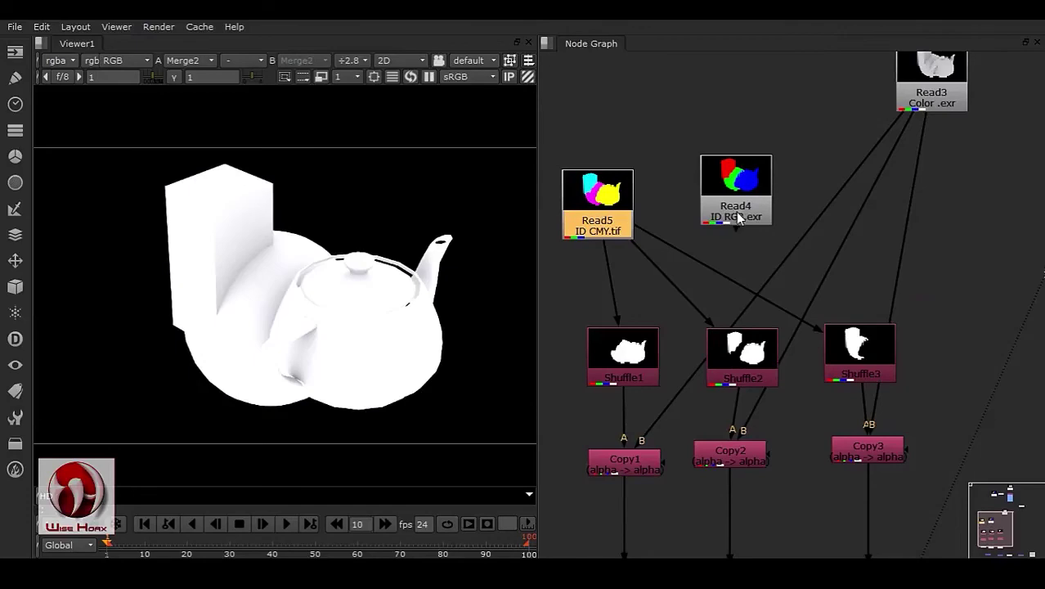
{"action": "left_click_drag", "start_coordinate": [735, 211], "coordinate": [715, 124]}
{"action": "left_click_drag", "start_coordinate": [614, 229], "coordinate": [758, 228]}
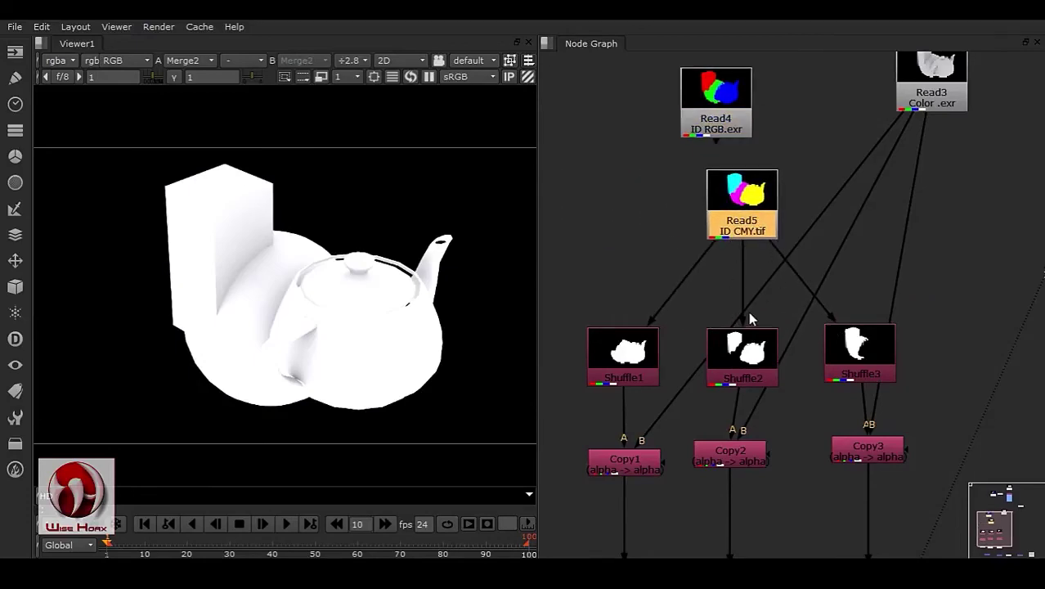
{"action": "middle_click_drag", "start_coordinate": [757, 321], "coordinate": [747, 282]}
{"action": "scroll", "coordinate": [783, 389], "scroll_direction": "down", "scroll_amount": 2}
{"action": "middle_click_drag", "start_coordinate": [783, 389], "coordinate": [745, 249]}
{"action": "scroll", "coordinate": [867, 474], "scroll_direction": "down", "scroll_amount": 3}
{"action": "scroll", "coordinate": [785, 213], "scroll_direction": "up", "scroll_amount": 4}
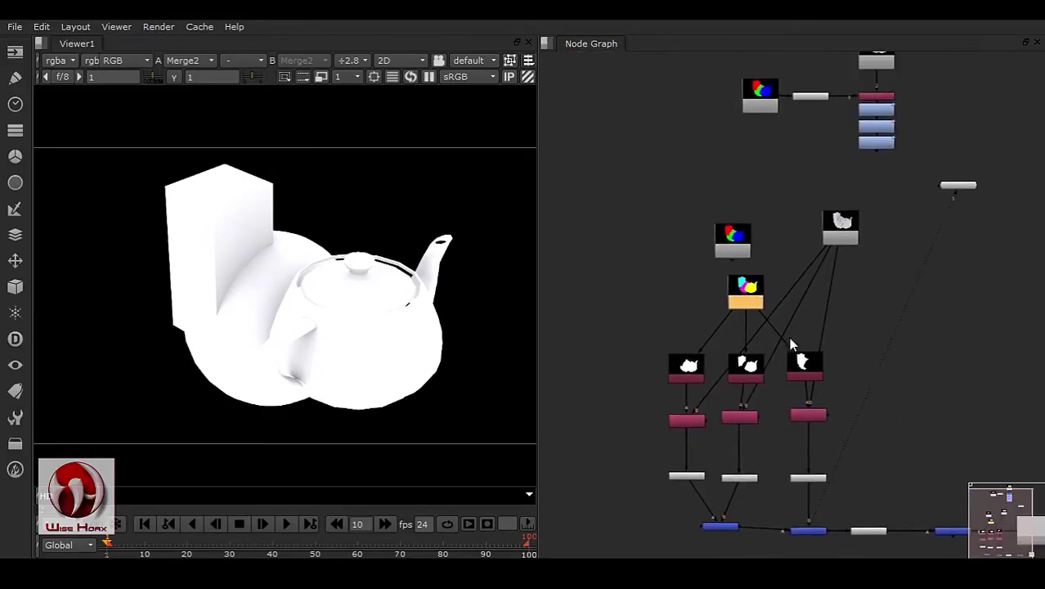
- Move the ID CMY Read away from the Shuffles and add a Dot between it and them
{"action": "left_click_drag", "start_coordinate": [786, 284], "coordinate": [615, 248]}
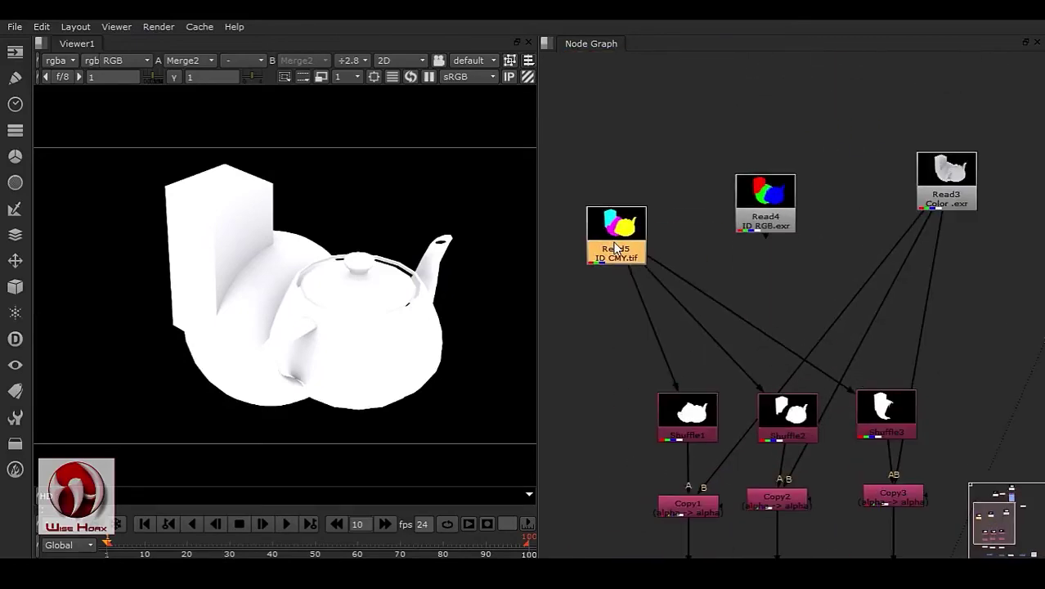
{"action": "key", "text": "."}
{"action": "left_click_drag", "start_coordinate": [628, 258], "coordinate": [605, 219]}
{"action": "middle_click_drag", "start_coordinate": [599, 287], "coordinate": [605, 305]}
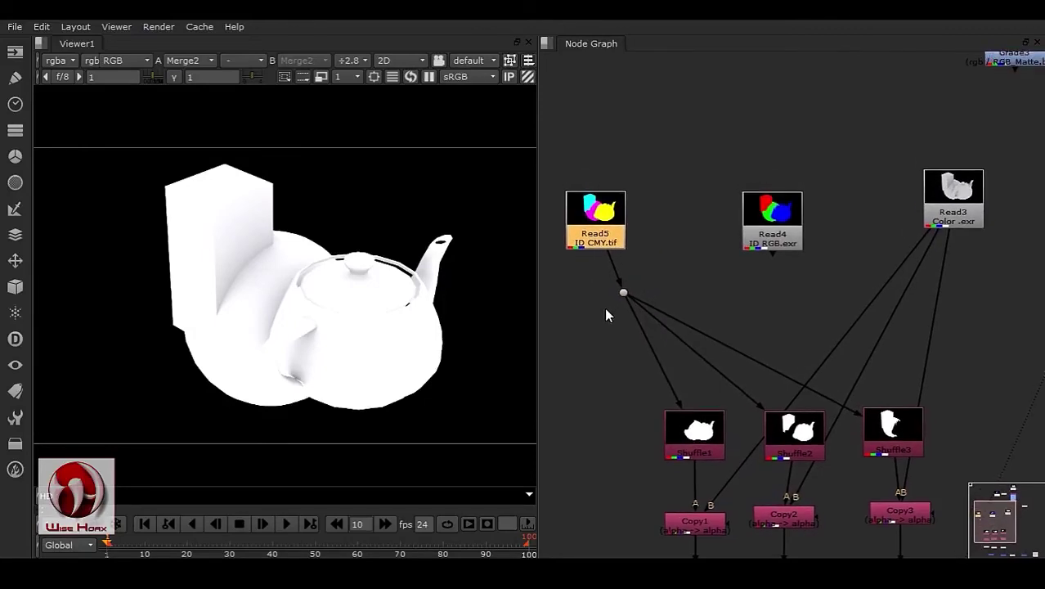
{"action": "key", "text": "1"}
{"action": "left_click", "coordinate": [619, 253]}
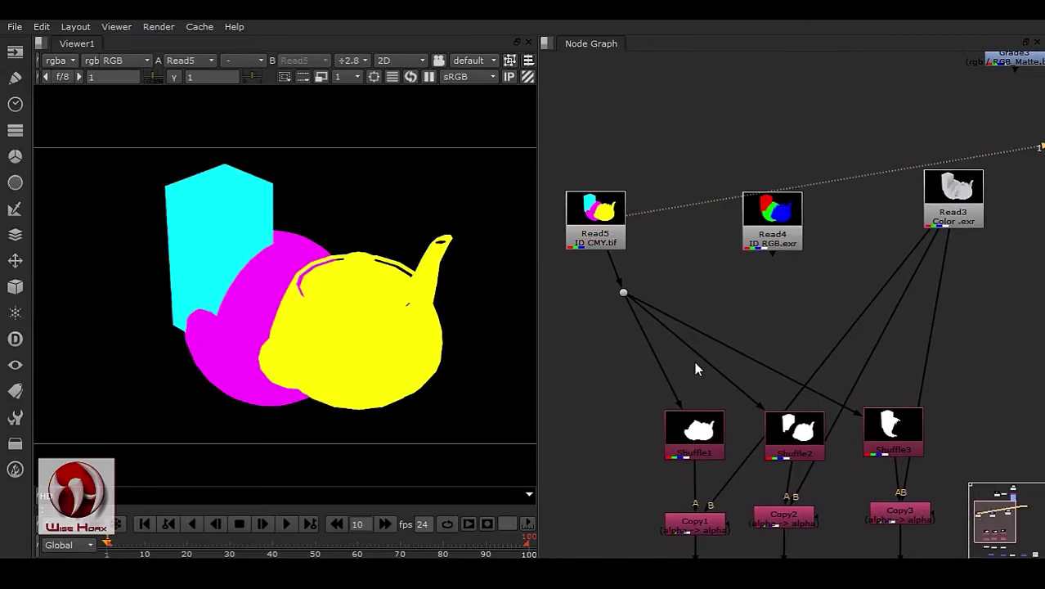
{"action": "middle_click_drag", "start_coordinate": [694, 361], "coordinate": [726, 269]}
{"action": "double_click", "coordinate": [752, 350]}
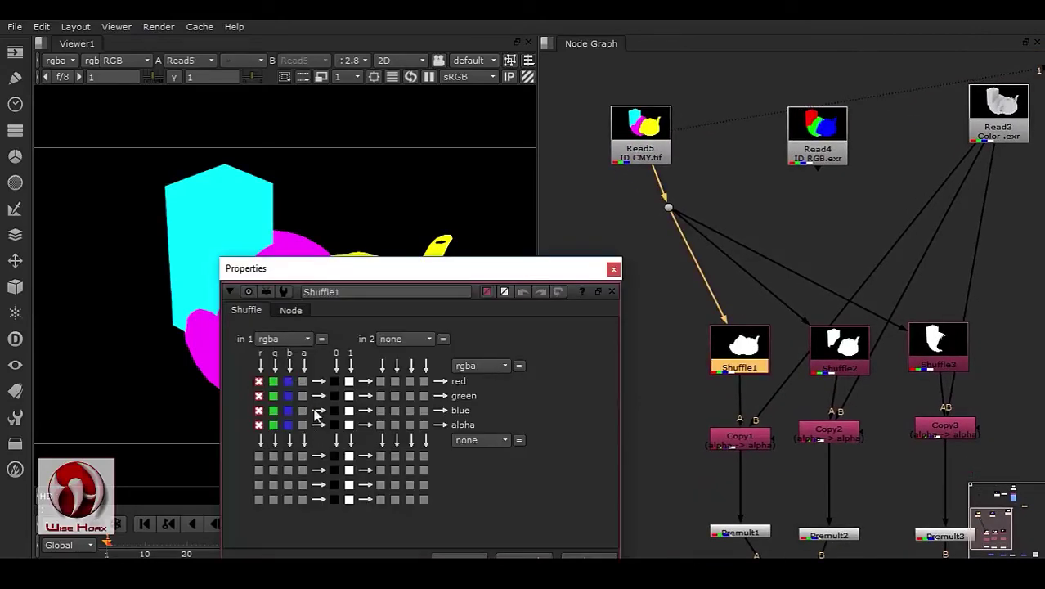
{"action": "left_click", "coordinate": [613, 269]}
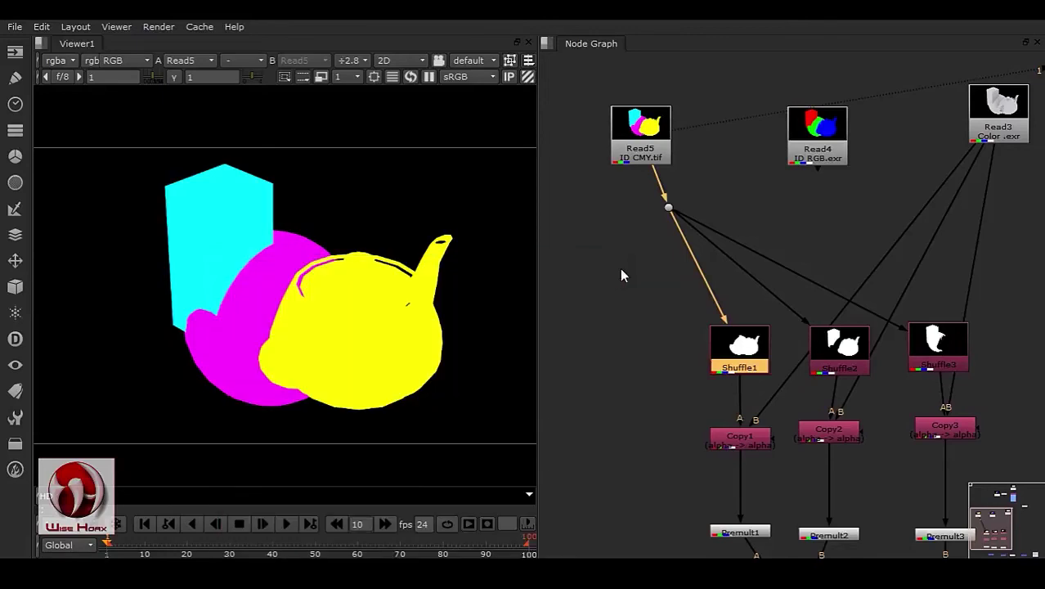
- Bring the saved CMY node from the Edge folder into the graph, and reconnect the Dot directly to the ID CMY Read
{"action": "middle_click_drag", "start_coordinate": [634, 219], "coordinate": [666, 284]}
{"action": "left_click_drag", "start_coordinate": [675, 231], "coordinate": [654, 225]}
{"action": "left_click", "coordinate": [441, 571]}
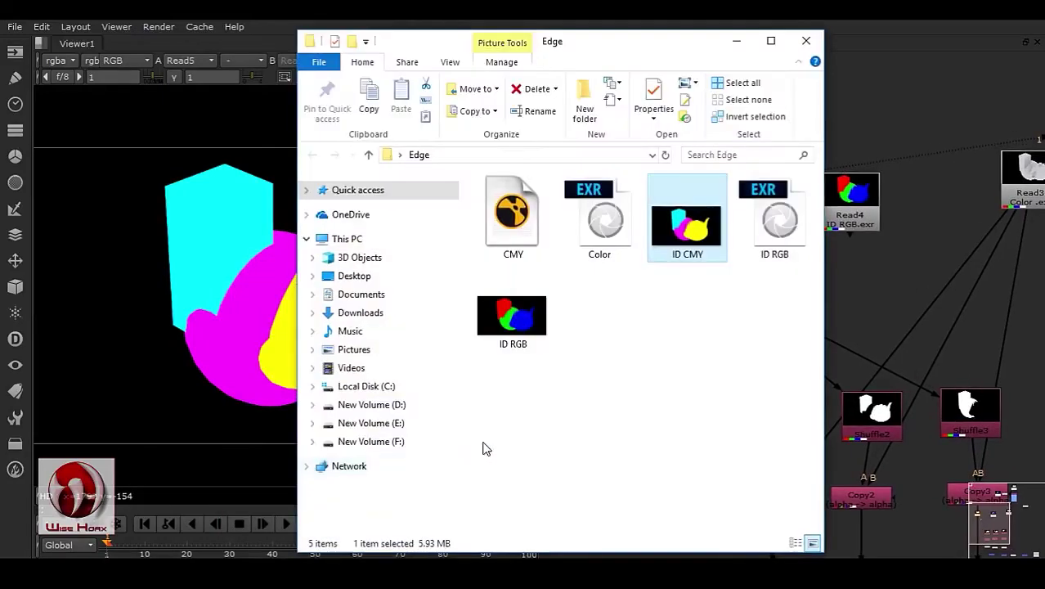
{"action": "left_click_drag", "start_coordinate": [625, 43], "coordinate": [289, 69]}
{"action": "left_click_drag", "start_coordinate": [204, 237], "coordinate": [598, 372]}
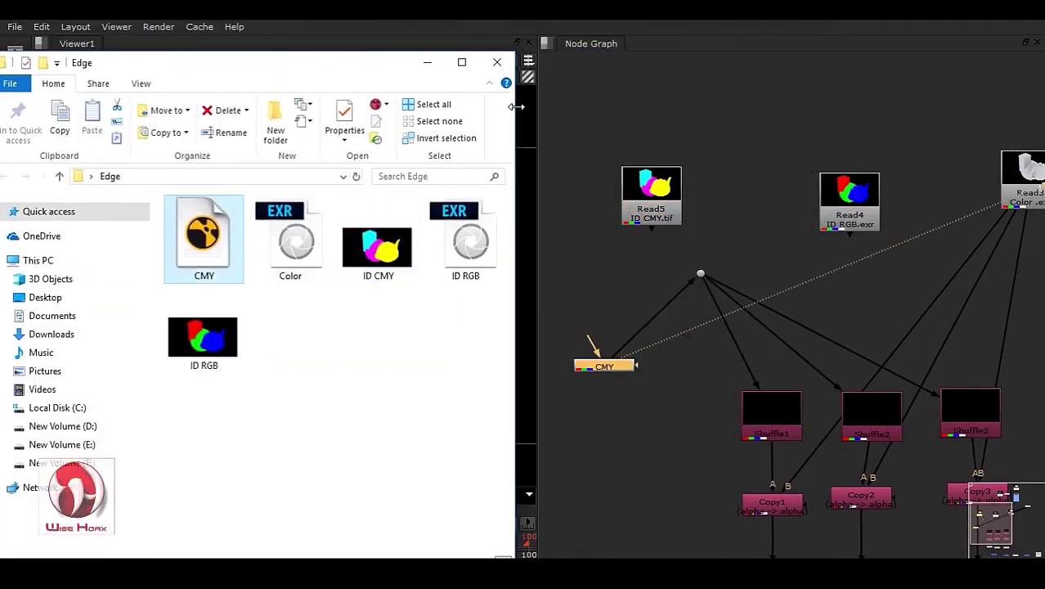
{"action": "left_click", "coordinate": [497, 62]}
{"action": "middle_click_drag", "start_coordinate": [651, 395], "coordinate": [668, 418]}
{"action": "left_click_drag", "start_coordinate": [640, 384], "coordinate": [640, 388]}
- Examine the red, green and blue channel expressions in the CMY node's properties
{"action": "double_click", "coordinate": [624, 389]}
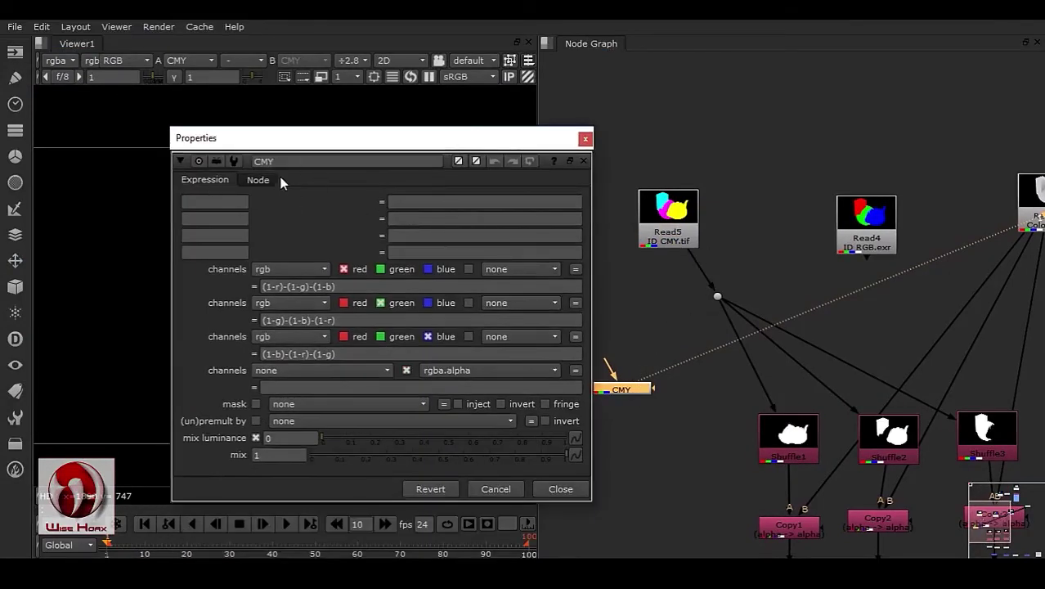
{"action": "left_click_drag", "start_coordinate": [359, 286], "coordinate": [231, 286]}
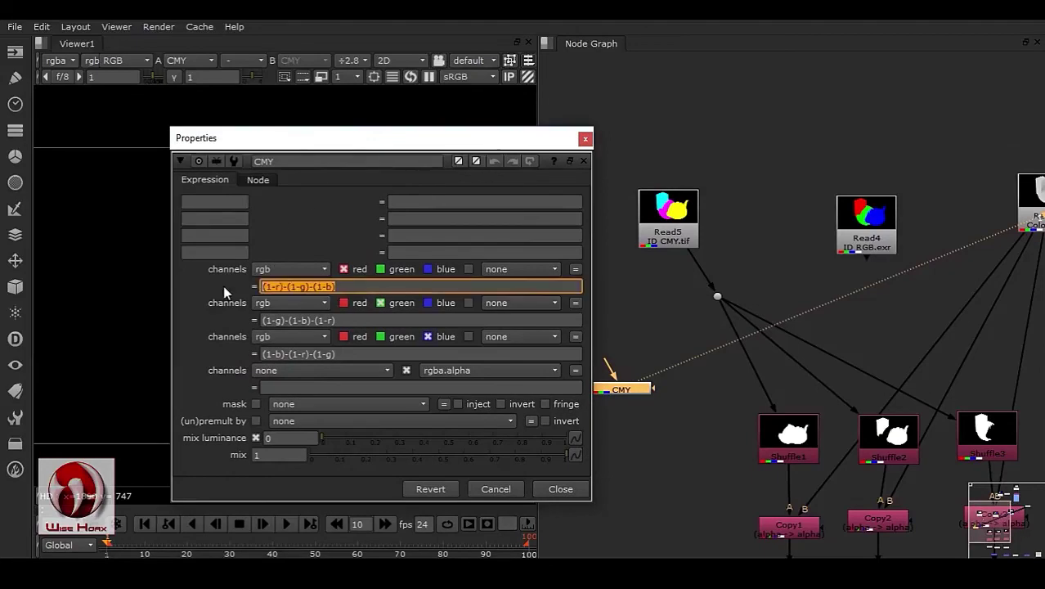
{"action": "left_click_drag", "start_coordinate": [353, 321], "coordinate": [265, 320]}
{"action": "left_click_drag", "start_coordinate": [341, 354], "coordinate": [229, 353]}
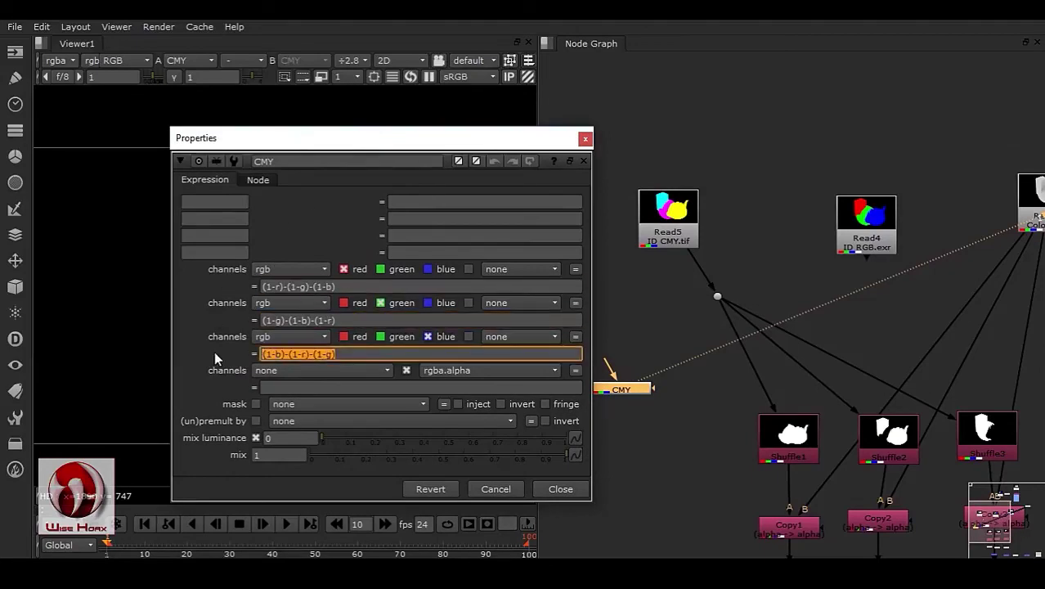
{"action": "left_click_drag", "start_coordinate": [358, 286], "coordinate": [187, 279]}
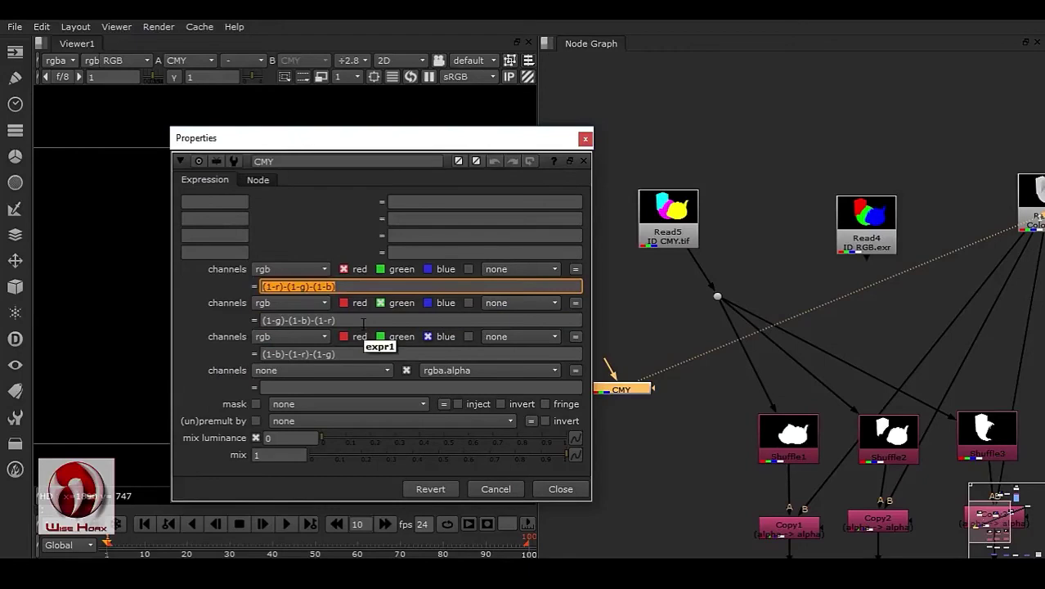
{"action": "left_click", "coordinate": [365, 321]}
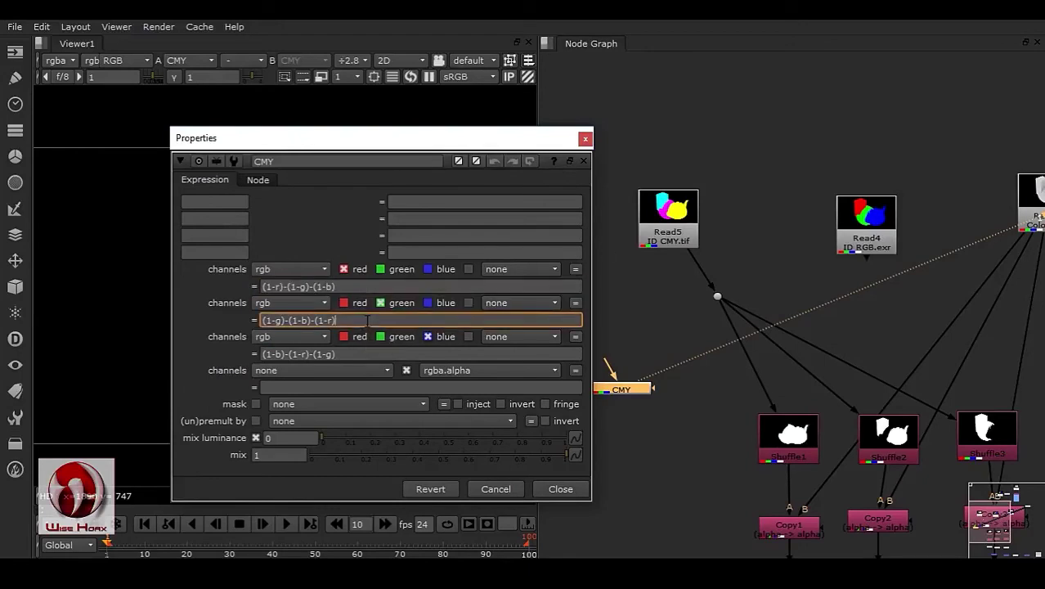
{"action": "left_click", "coordinate": [585, 139]}
- Insert the CMY node between the ID CMY Read and the Dot, and line up the Read above it
{"action": "left_click_drag", "start_coordinate": [635, 389], "coordinate": [709, 269]}
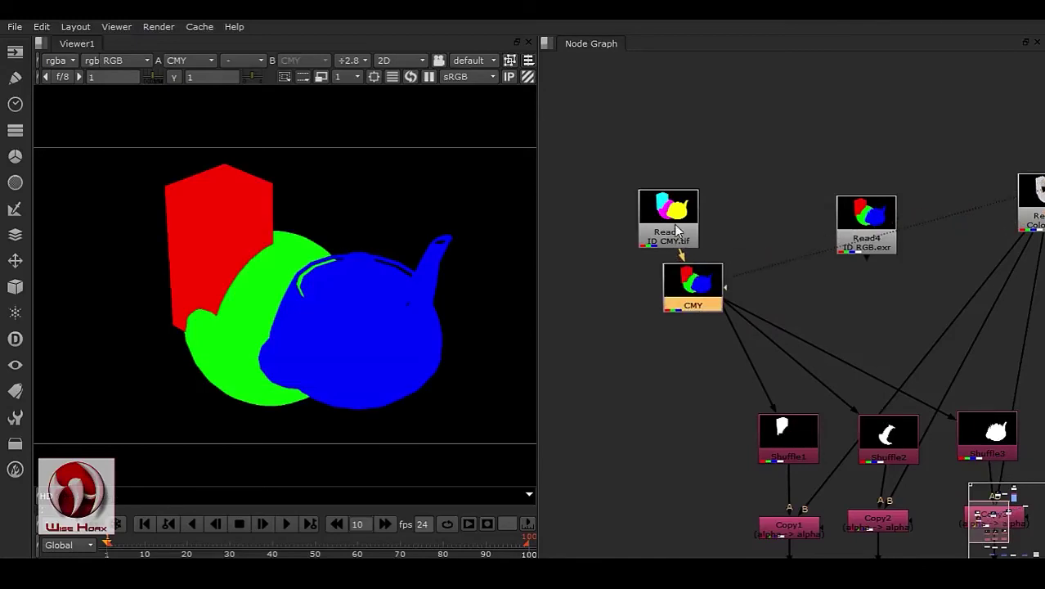
{"action": "left_click_drag", "start_coordinate": [683, 236], "coordinate": [702, 180]}
{"action": "left_click_drag", "start_coordinate": [696, 293], "coordinate": [660, 247]}
{"action": "left_click_drag", "start_coordinate": [706, 185], "coordinate": [681, 160]}
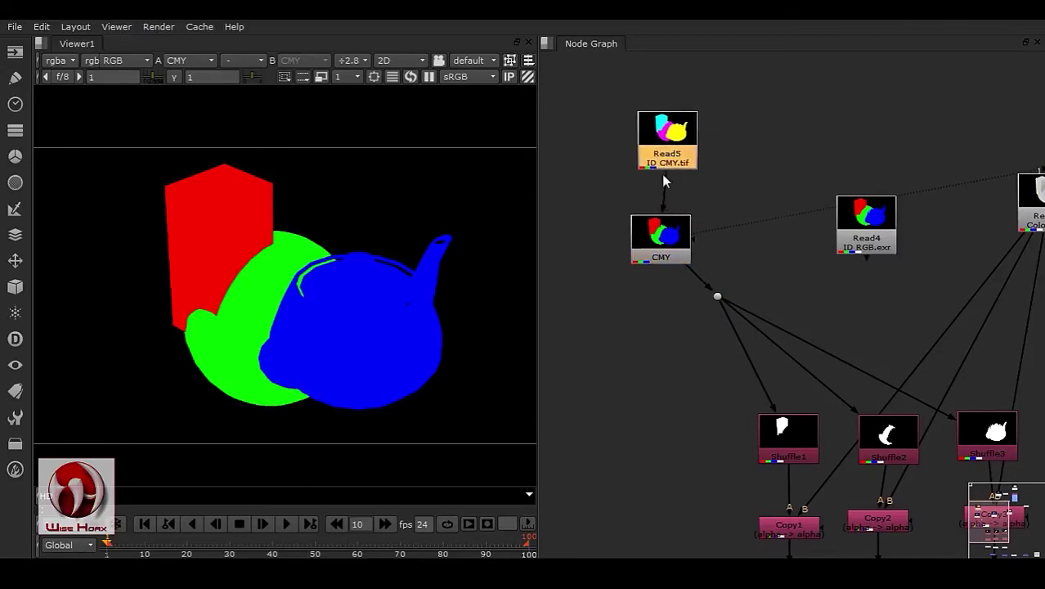
{"action": "left_click", "coordinate": [670, 245]}
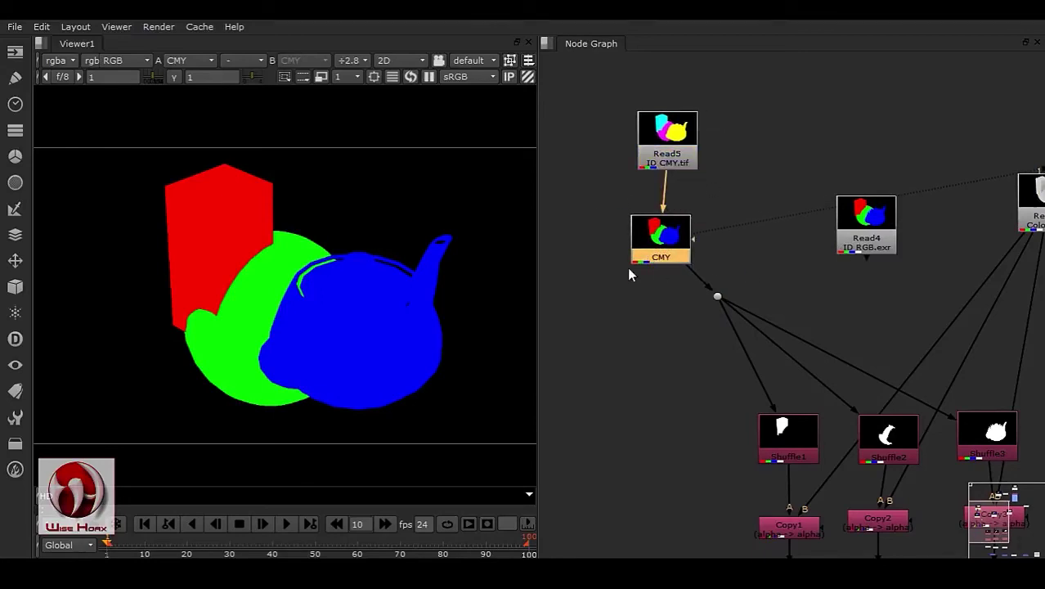
- Compare the box-edge pixels of the converted CMY pass with those of the ID RGB pass
{"action": "scroll", "coordinate": [295, 271], "scroll_direction": "up", "scroll_amount": 10}
{"action": "scroll", "coordinate": [327, 278], "scroll_direction": "up", "scroll_amount": 4}
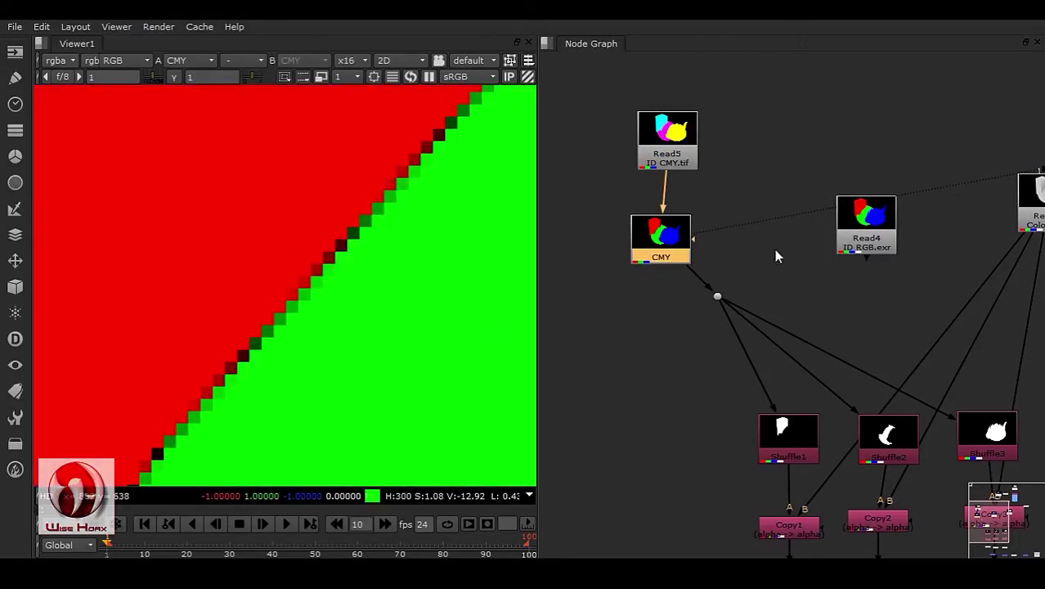
{"action": "left_click", "coordinate": [867, 245]}
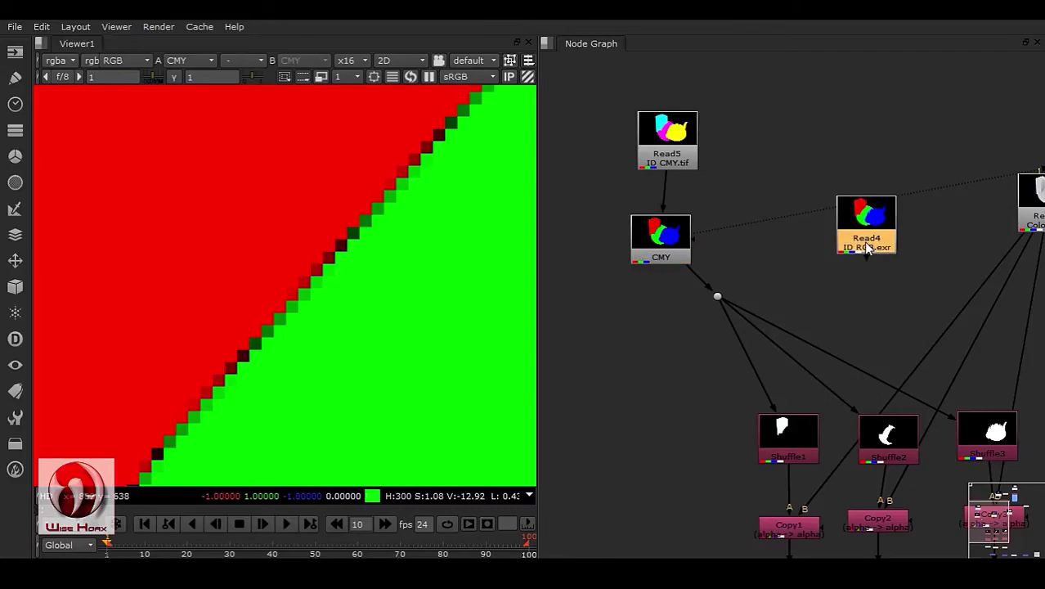
{"action": "key", "text": "1"}
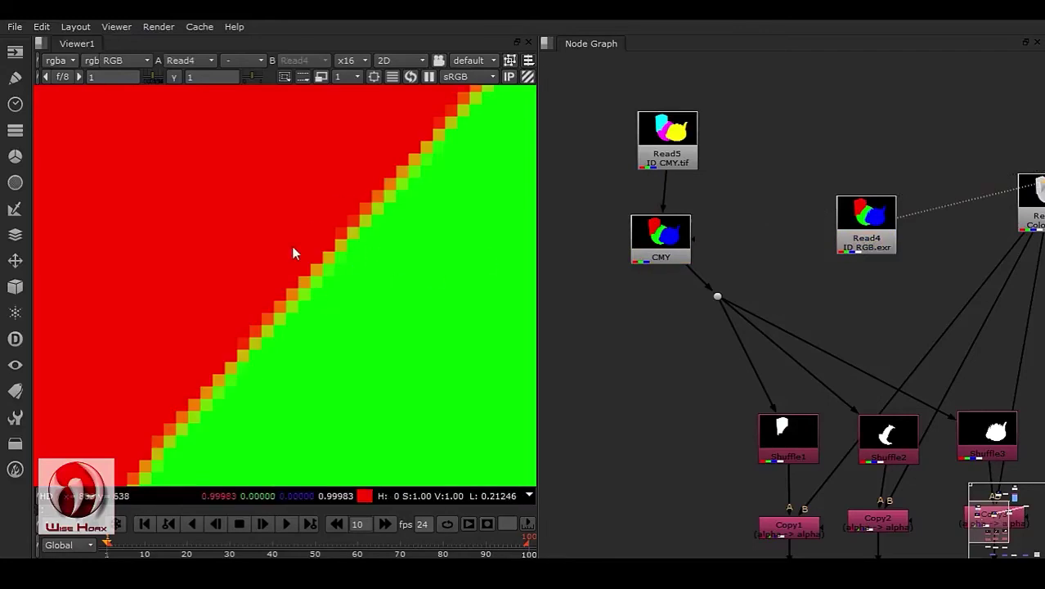
{"action": "left_click", "coordinate": [685, 256]}
{"action": "key", "text": "1"}
- Move the ID RGB Read up beside the ID CMY Read, clear of the branch connections
{"action": "scroll", "coordinate": [687, 320], "scroll_direction": "down", "scroll_amount": 3}
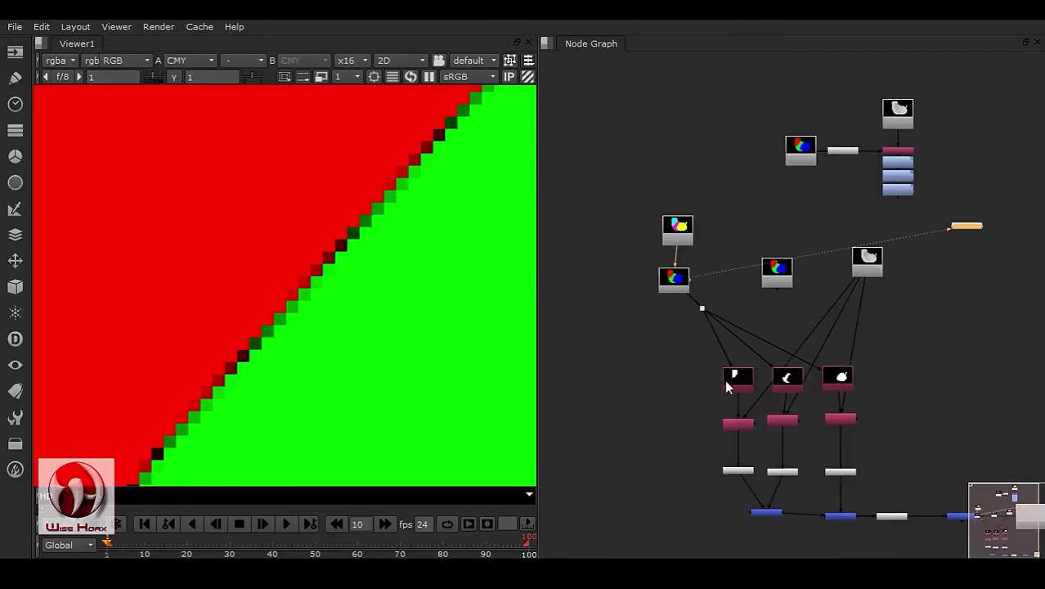
{"action": "middle_click_drag", "start_coordinate": [799, 348], "coordinate": [731, 284]}
{"action": "left_click_drag", "start_coordinate": [712, 217], "coordinate": [697, 166]}
{"action": "middle_click_drag", "start_coordinate": [755, 438], "coordinate": [766, 359]}
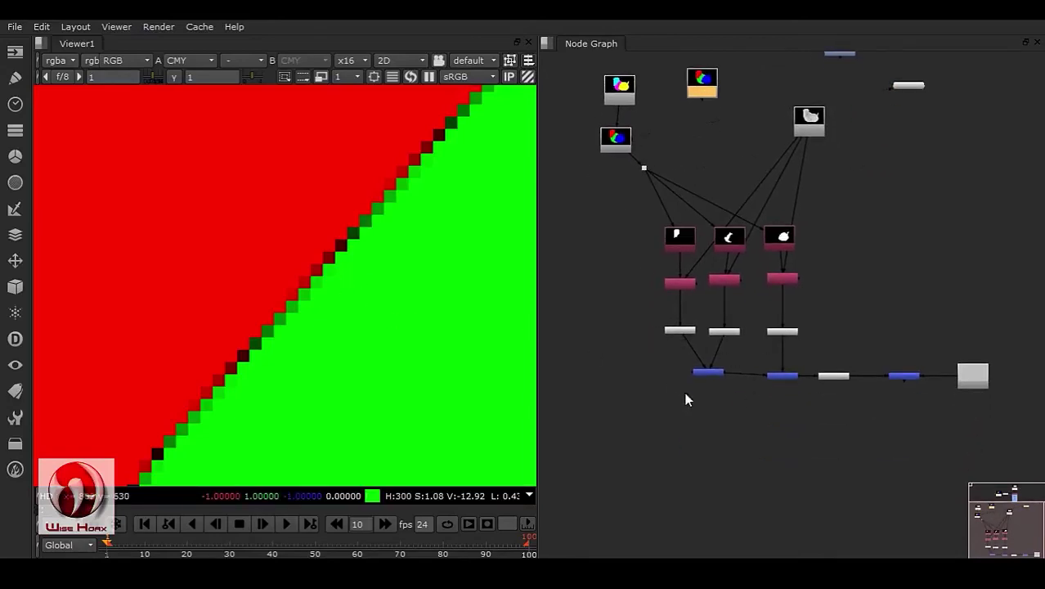
- Change the operation of Merge1, which joins the first two premultiplied branches, to over
{"action": "left_click", "coordinate": [849, 377]}
{"action": "scroll", "coordinate": [867, 388], "scroll_direction": "up", "scroll_amount": 6}
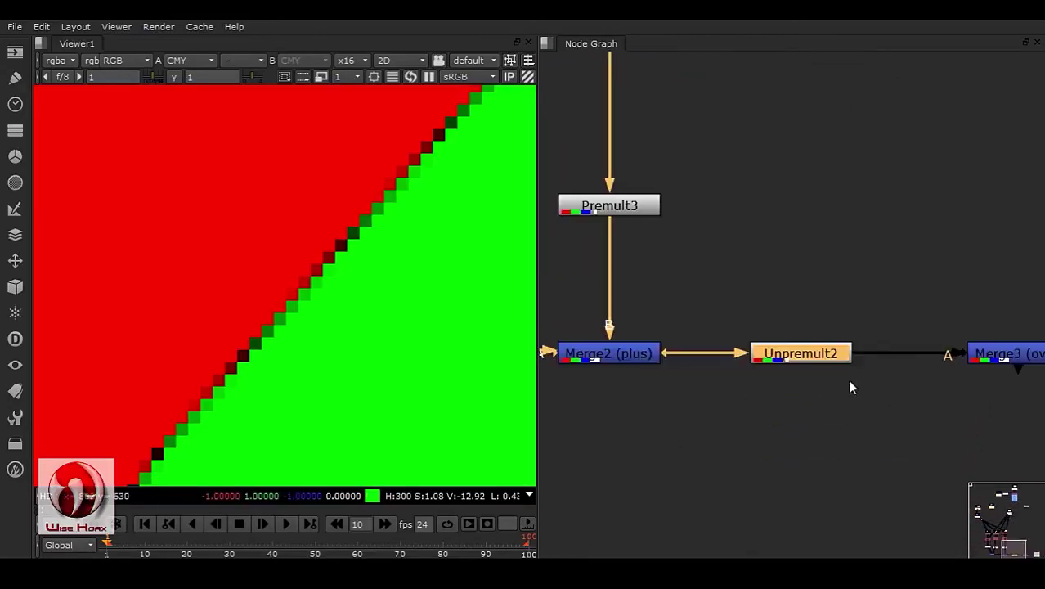
{"action": "middle_click_drag", "start_coordinate": [727, 407], "coordinate": [916, 427]}
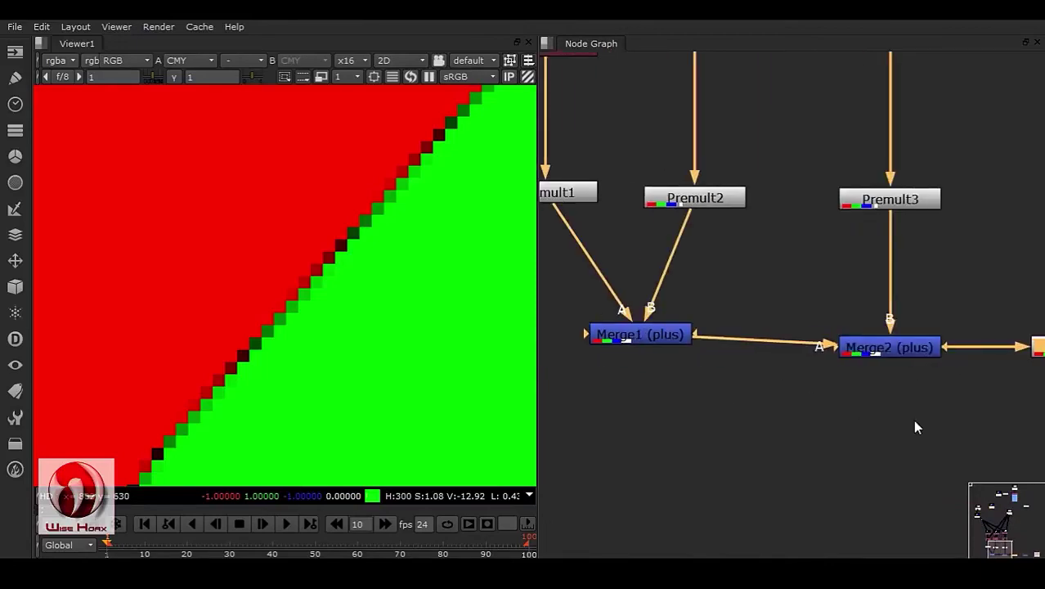
{"action": "scroll", "coordinate": [960, 347], "scroll_direction": "down", "scroll_amount": 5}
{"action": "left_click_drag", "start_coordinate": [571, 292], "coordinate": [1025, 403]}
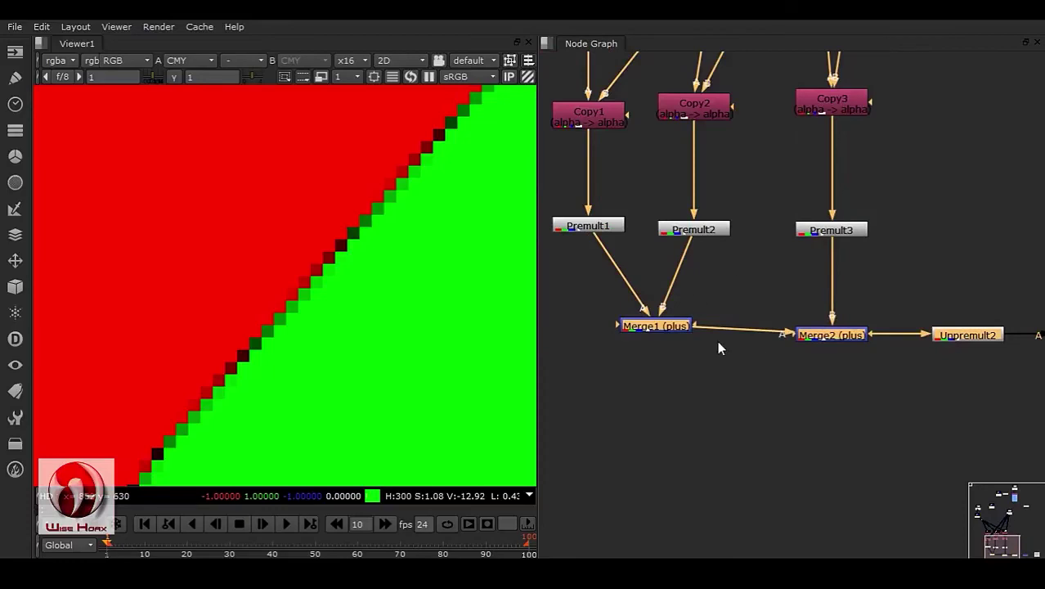
{"action": "scroll", "coordinate": [732, 287], "scroll_direction": "down", "scroll_amount": 5}
{"action": "middle_click_drag", "start_coordinate": [584, 76], "coordinate": [706, 286]}
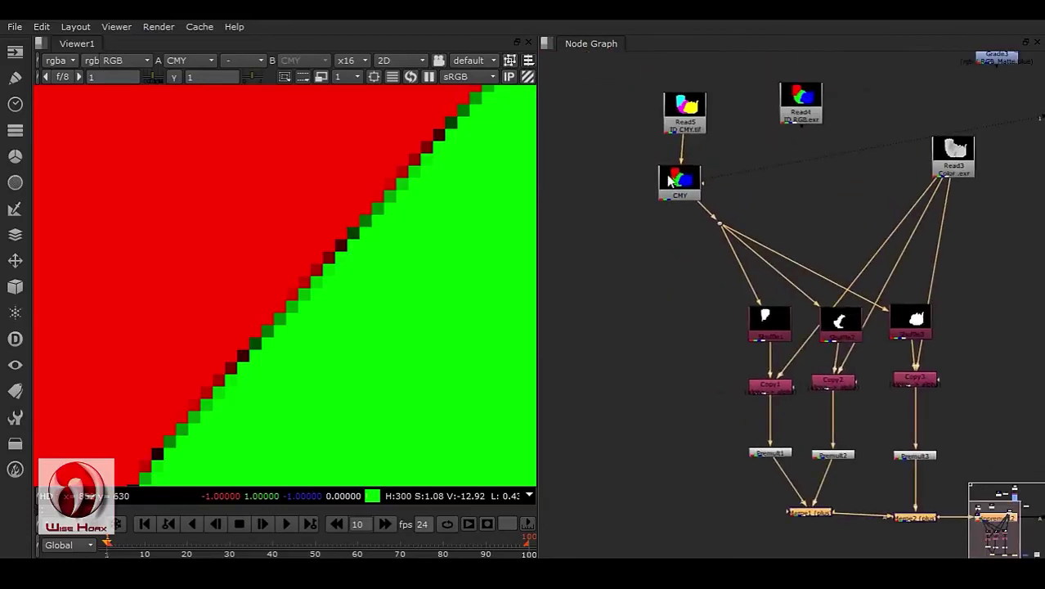
{"action": "key", "text": "f"}
{"action": "left_click", "coordinate": [720, 376]}
{"action": "scroll", "coordinate": [731, 360], "scroll_direction": "down", "scroll_amount": 2}
{"action": "double_click", "coordinate": [736, 305]}
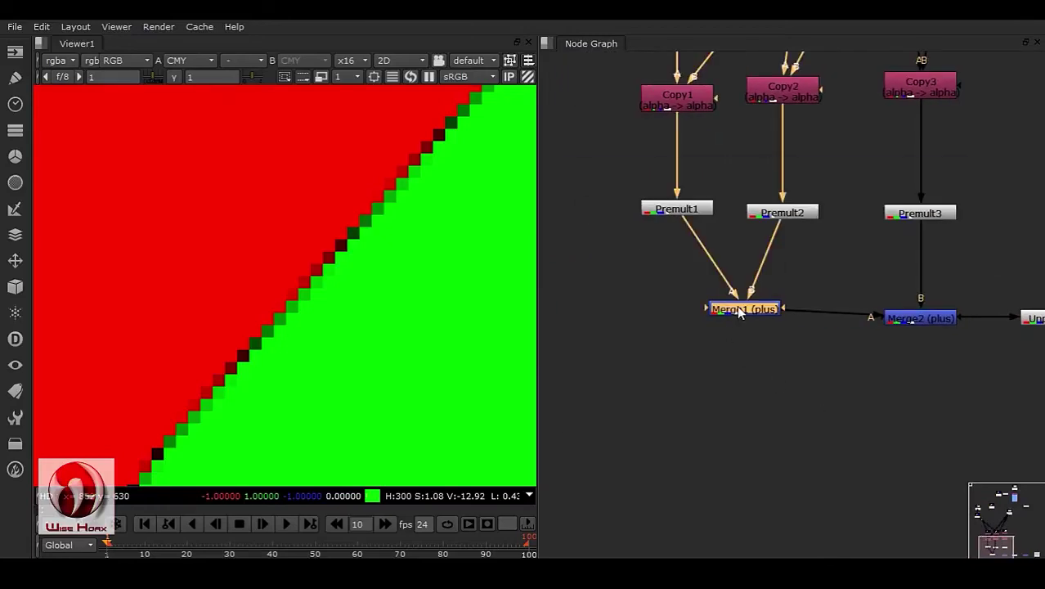
{"action": "left_click", "coordinate": [653, 236]}
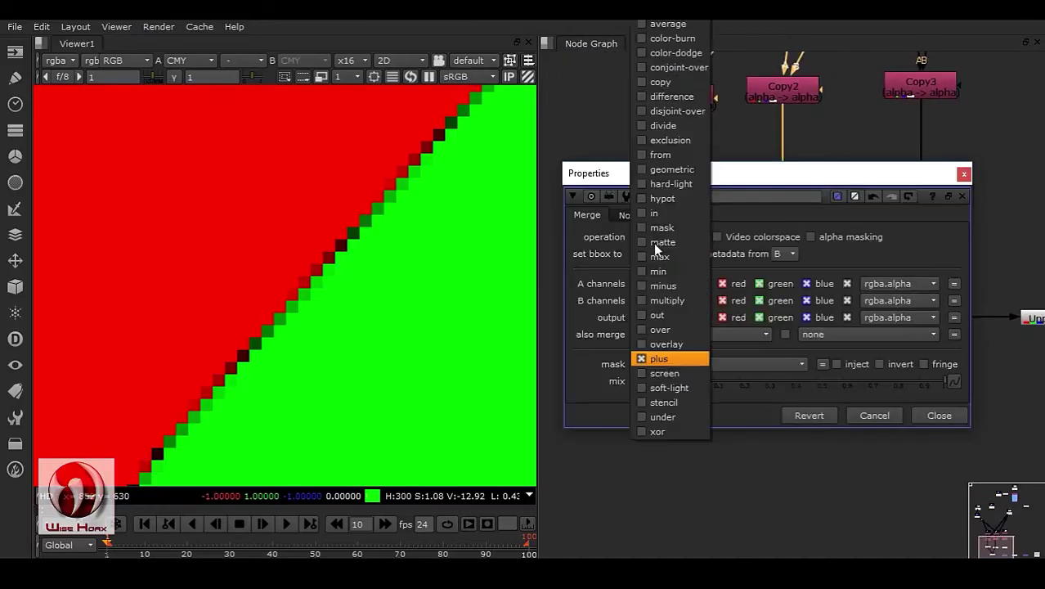
{"action": "left_click", "coordinate": [671, 330]}
{"action": "left_click", "coordinate": [928, 422]}
- Change the operation of Merge2, which adds the third branch, to over
{"action": "middle_click_drag", "start_coordinate": [934, 331], "coordinate": [772, 344]}
{"action": "double_click", "coordinate": [772, 341]}
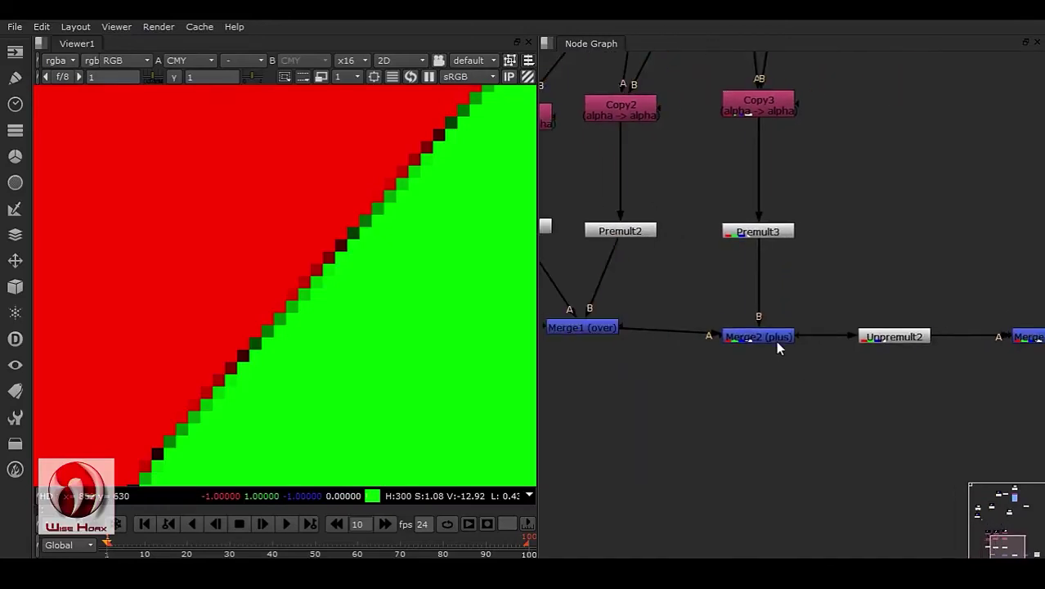
{"action": "left_click", "coordinate": [581, 225]}
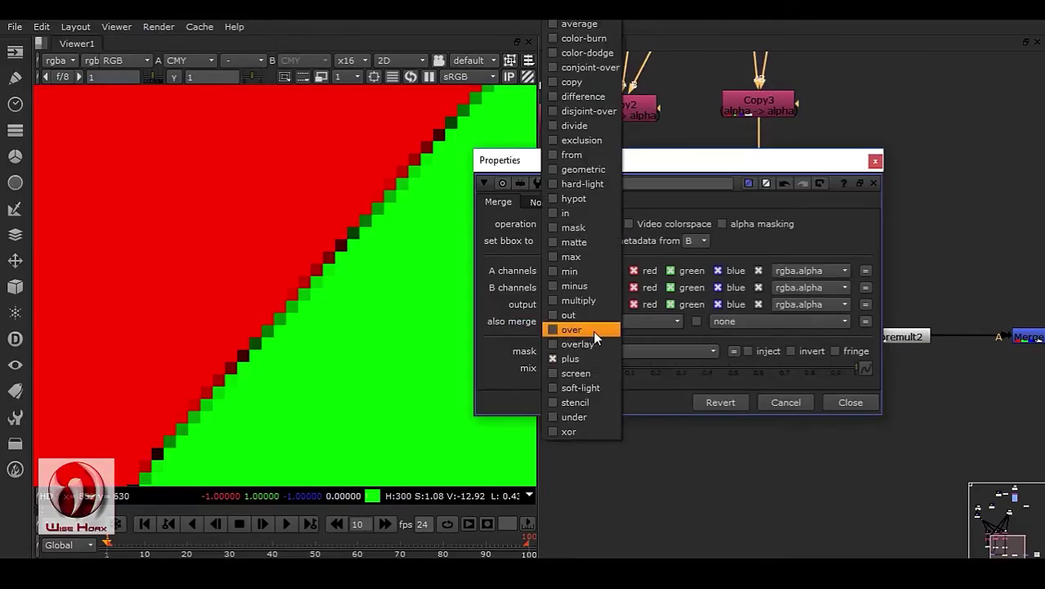
{"action": "left_click", "coordinate": [592, 330]}
{"action": "left_click", "coordinate": [849, 403]}
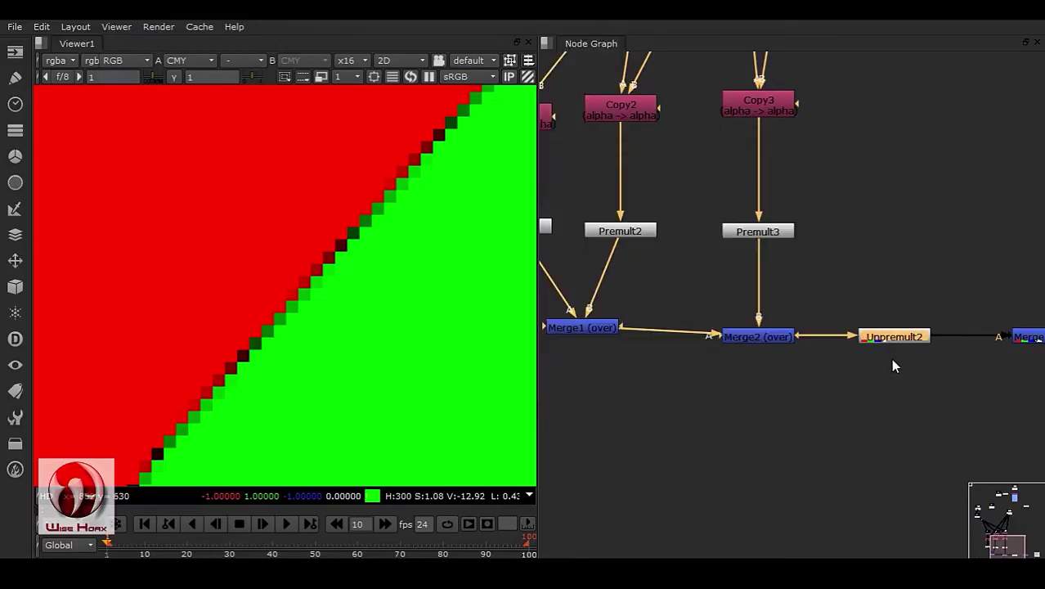
- Replace the Unpremult after Merge2 with a Copy node whose A input comes from the Color Read
{"action": "key", "text": "Delete"}
{"action": "middle_click_drag", "start_coordinate": [804, 376], "coordinate": [660, 402]}
{"action": "scroll", "coordinate": [687, 360], "scroll_direction": "down", "scroll_amount": 3}
{"action": "key", "text": "k"}
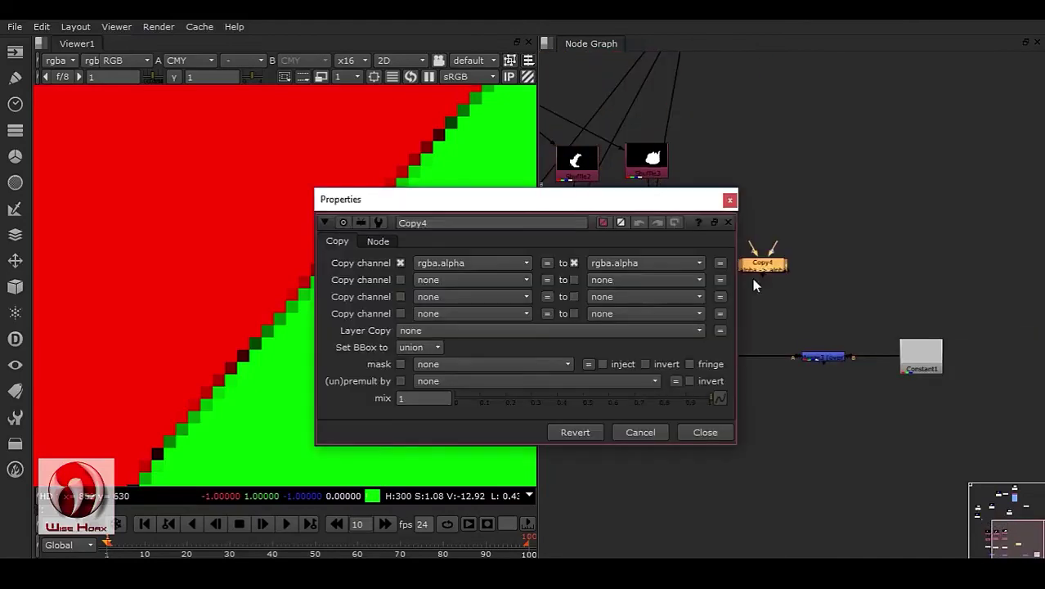
{"action": "left_click", "coordinate": [731, 201]}
{"action": "middle_click_drag", "start_coordinate": [757, 285], "coordinate": [827, 319]}
{"action": "left_click_drag", "start_coordinate": [827, 319], "coordinate": [762, 63]}
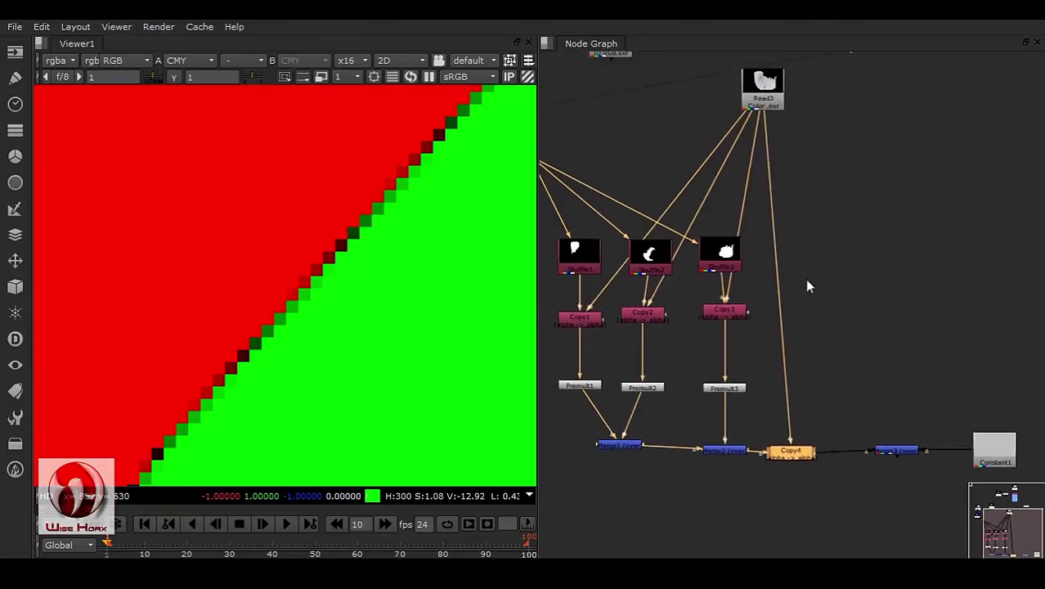
- View the final Merge over the Constant and examine the edges where the objects overlap
{"action": "middle_click_drag", "start_coordinate": [730, 417], "coordinate": [730, 340]}
{"action": "scroll", "coordinate": [730, 340], "scroll_direction": "up", "scroll_amount": 3}
{"action": "mouse_move", "coordinate": [837, 368]}
{"action": "middle_mouse_down"}
{"action": "mouse_move", "coordinate": [604, 386]}
{"action": "mouse_move", "coordinate": [700, 349]}
{"action": "mouse_move", "coordinate": [775, 518]}
{"action": "middle_mouse_up"}
{"action": "middle_click_drag", "start_coordinate": [659, 355], "coordinate": [725, 490]}
{"action": "middle_click_drag", "start_coordinate": [662, 375], "coordinate": [724, 501]}
{"action": "scroll", "coordinate": [663, 276], "scroll_direction": "down", "scroll_amount": 2}
{"action": "middle_click_drag", "start_coordinate": [663, 281], "coordinate": [624, 145]}
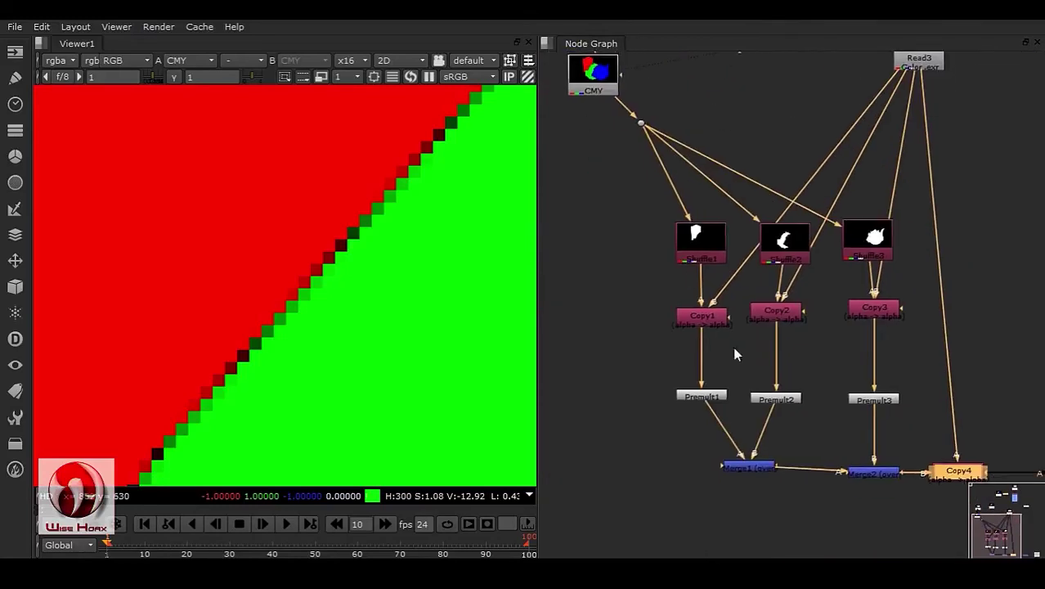
{"action": "middle_click_drag", "start_coordinate": [986, 479], "coordinate": [758, 397]}
{"action": "middle_click_drag", "start_coordinate": [868, 395], "coordinate": [823, 381]}
{"action": "left_click", "coordinate": [805, 379]}
{"action": "key", "text": "1"}
{"action": "scroll", "coordinate": [294, 319], "scroll_direction": "down", "scroll_amount": 12}
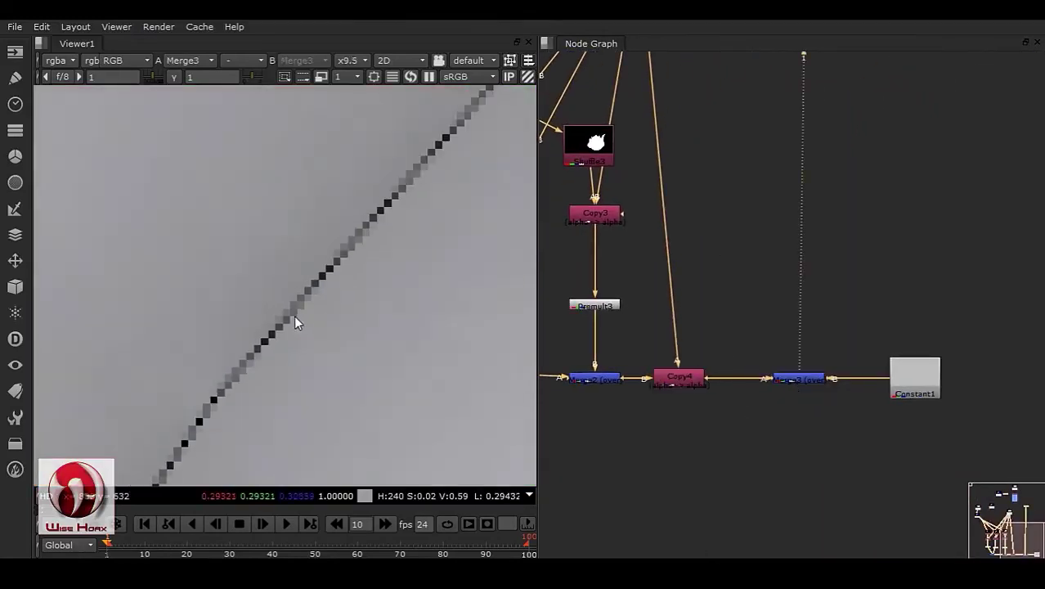
{"action": "scroll", "coordinate": [405, 229], "scroll_direction": "up", "scroll_amount": 4}
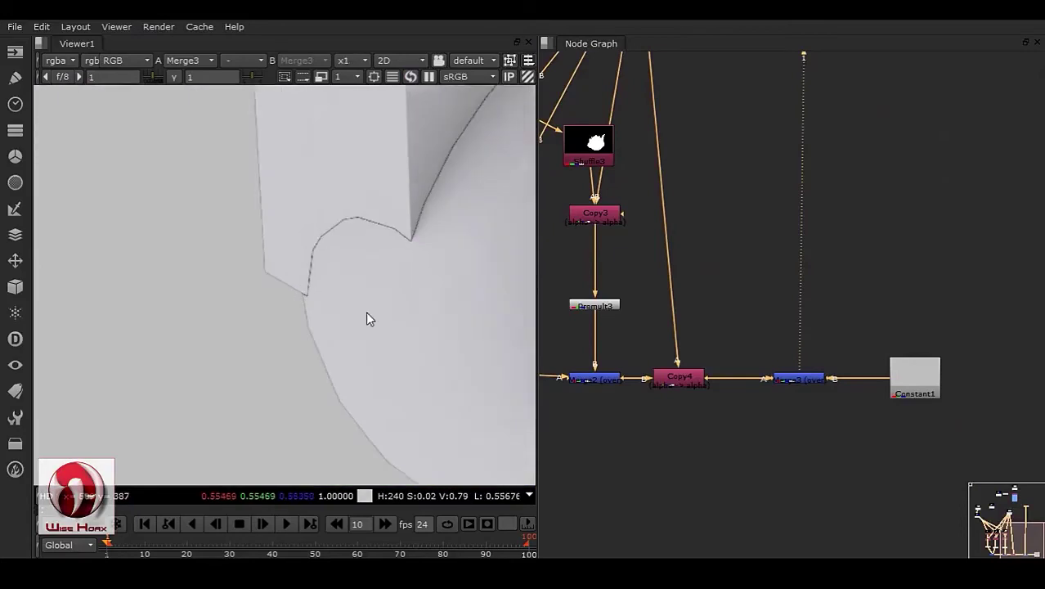
{"action": "middle_click_drag", "start_coordinate": [342, 247], "coordinate": [238, 344]}
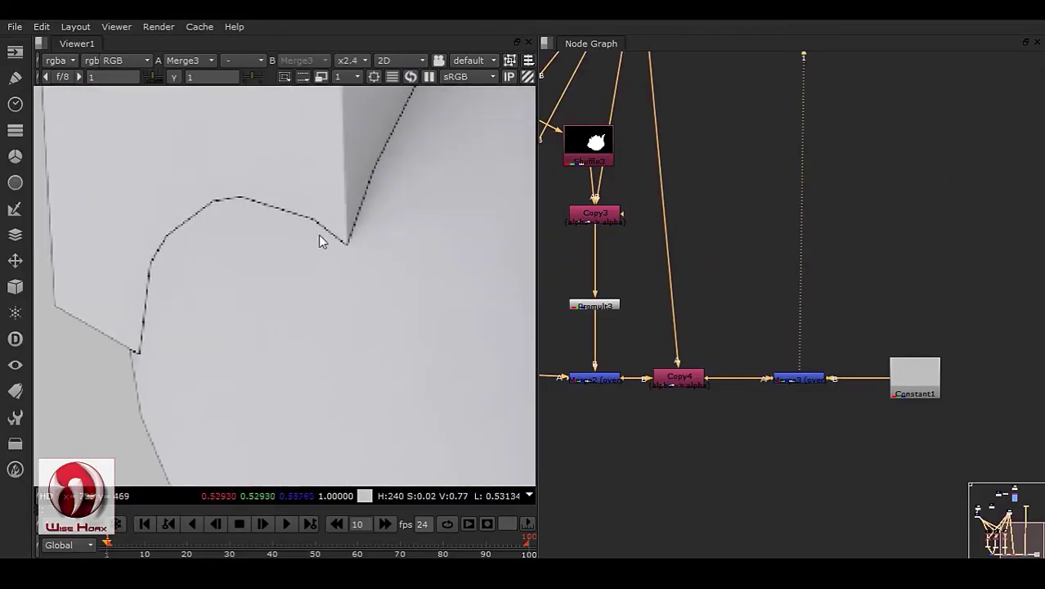
- Add a LevelSet node between Copy1 and Premult1 in the first branch
{"action": "middle_click_drag", "start_coordinate": [709, 386], "coordinate": [960, 447]}
{"action": "middle_click_drag", "start_coordinate": [782, 423], "coordinate": [805, 489]}
{"action": "middle_click_drag", "start_coordinate": [620, 327], "coordinate": [697, 365]}
{"action": "scroll", "coordinate": [745, 323], "scroll_direction": "up", "scroll_amount": 8}
{"action": "left_click", "coordinate": [744, 319]}
{"action": "key", "text": "Tab"}
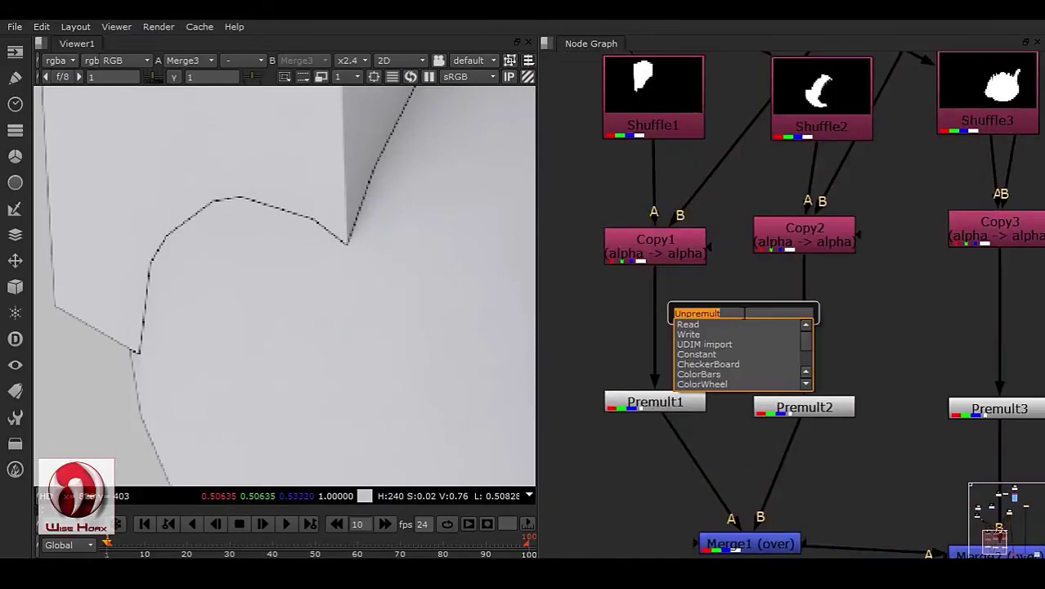
{"action": "type", "text": "l"}
{"action": "left_click", "coordinate": [708, 358]}
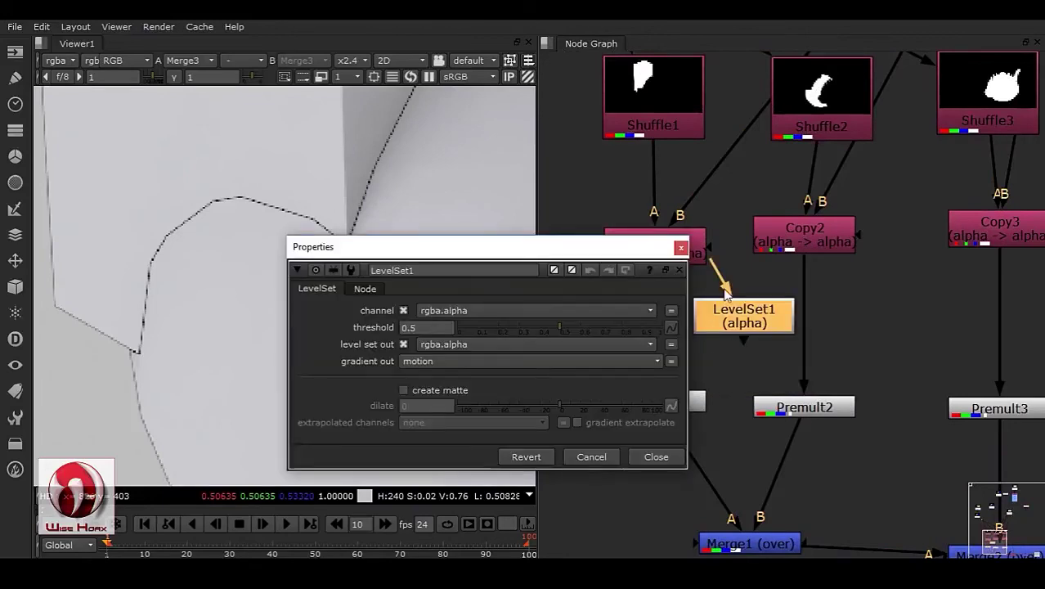
{"action": "left_click_drag", "start_coordinate": [716, 314], "coordinate": [677, 331]}
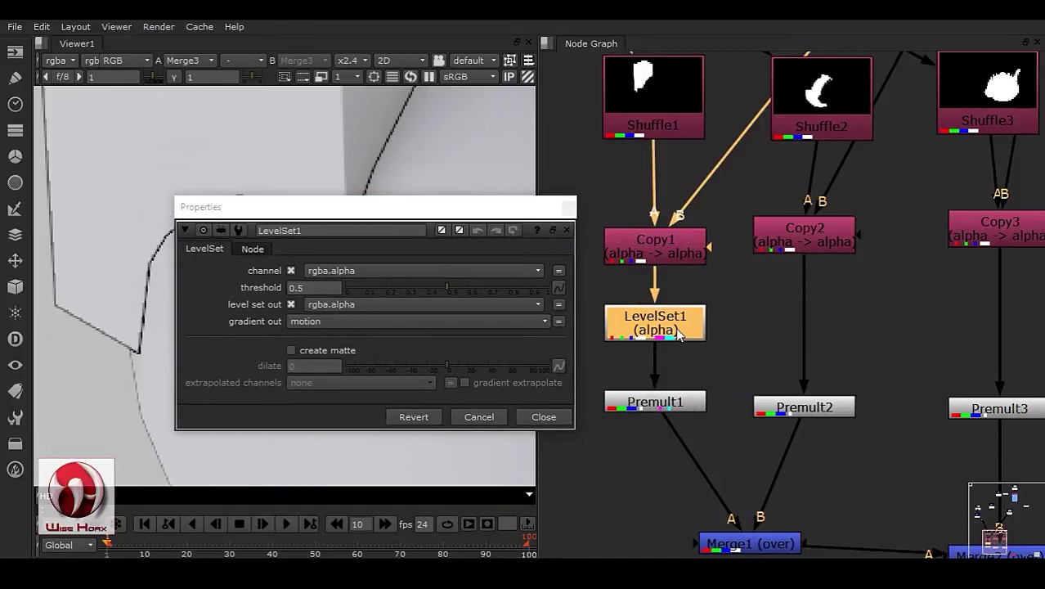
- Clone the LevelSet into the second and third branches, between each Copy and its Premult
{"action": "key", "text": "alt+k"}
{"action": "mouse_move", "coordinate": [852, 387]}
{"action": "left_mouse_down"}
{"action": "mouse_move", "coordinate": [821, 318]}
{"action": "mouse_move", "coordinate": [832, 328]}
{"action": "left_mouse_up"}
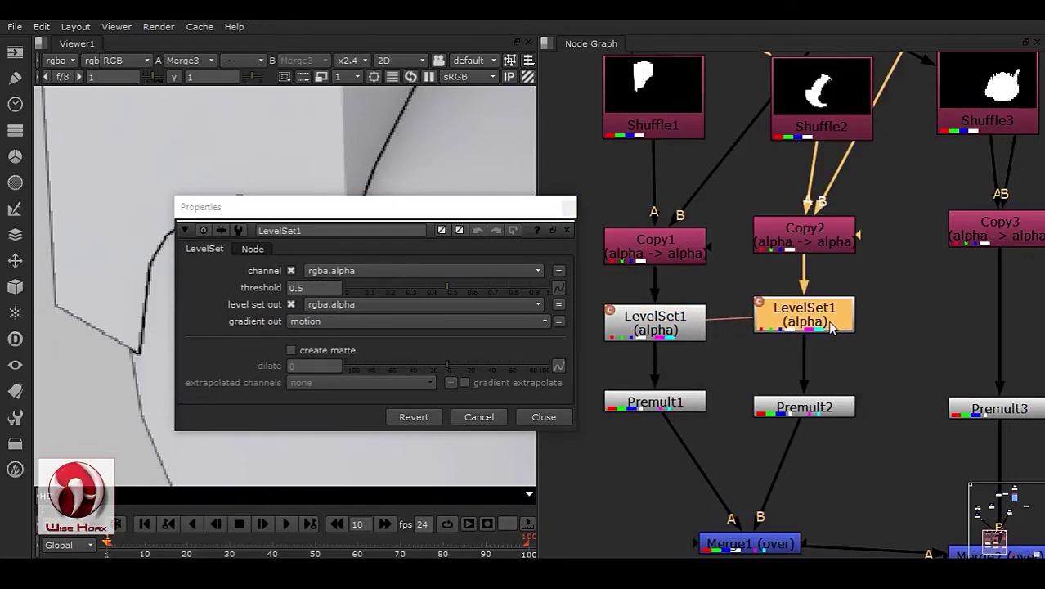
{"action": "key", "text": "alt+k"}
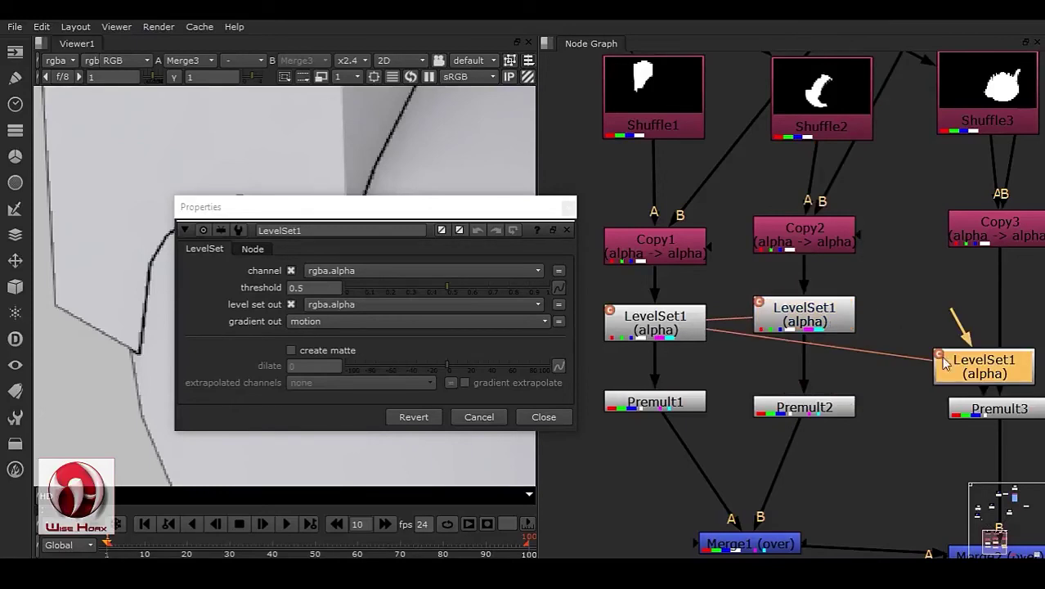
{"action": "left_click_drag", "start_coordinate": [977, 370], "coordinate": [993, 327]}
- Enable create matte on the cloned LevelSet and set its dilate to 1
{"action": "left_click_drag", "start_coordinate": [442, 208], "coordinate": [718, 141]}
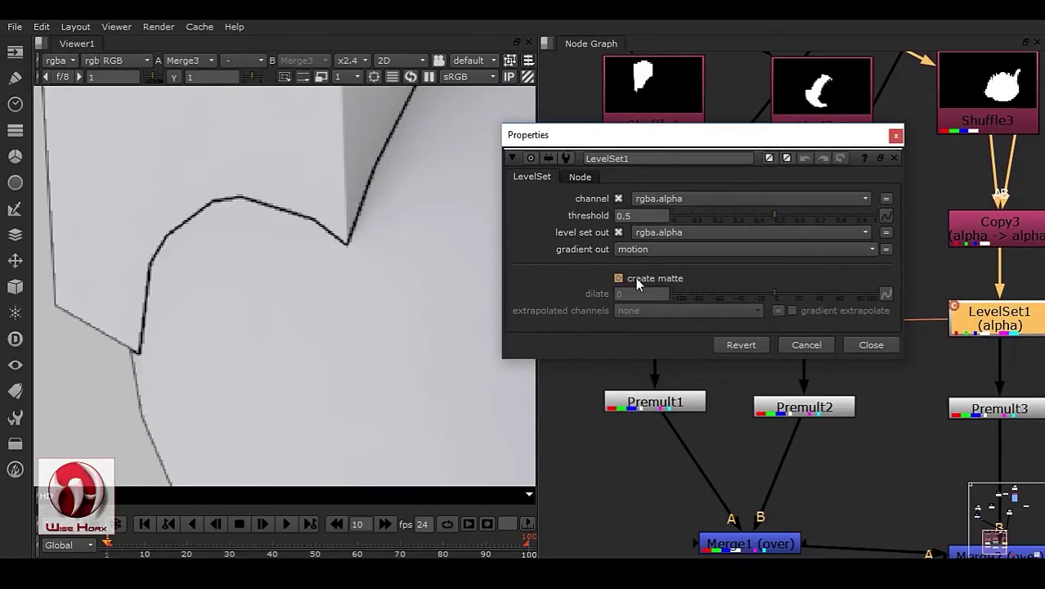
{"action": "left_click", "coordinate": [636, 277]}
{"action": "left_click", "coordinate": [640, 293]}
{"action": "type", "text": "1"}
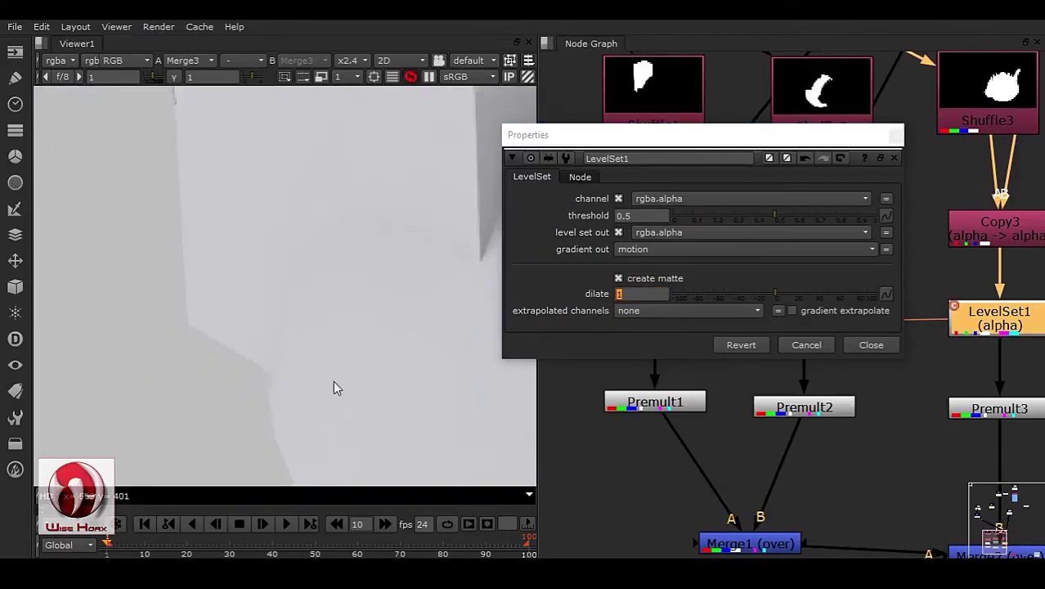
{"action": "scroll", "coordinate": [372, 346], "scroll_direction": "down", "scroll_amount": 5}
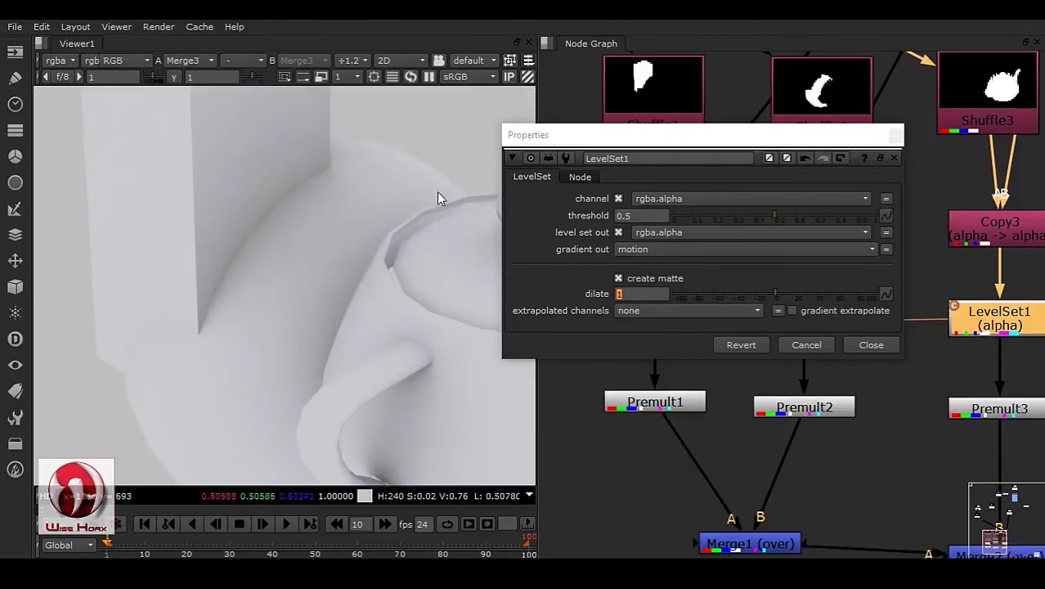
{"action": "left_click", "coordinate": [870, 345]}
- Reconnect the Dot feeding the three Shuffles from the CMY node to the ID RGB Read
{"action": "scroll", "coordinate": [750, 324], "scroll_direction": "down", "scroll_amount": 3}
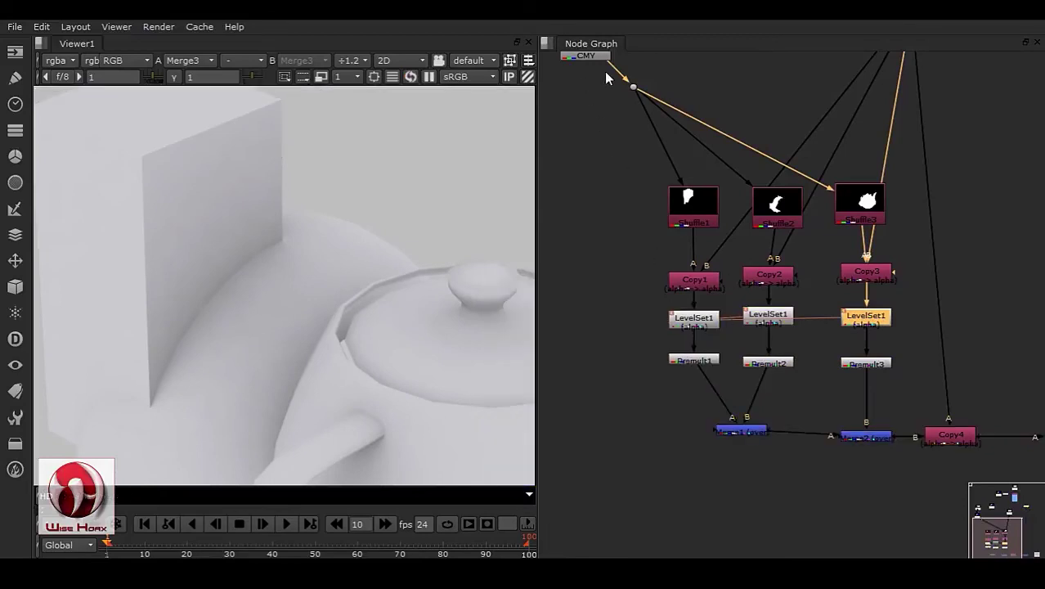
{"action": "scroll", "coordinate": [700, 328], "scroll_direction": "up", "scroll_amount": 4}
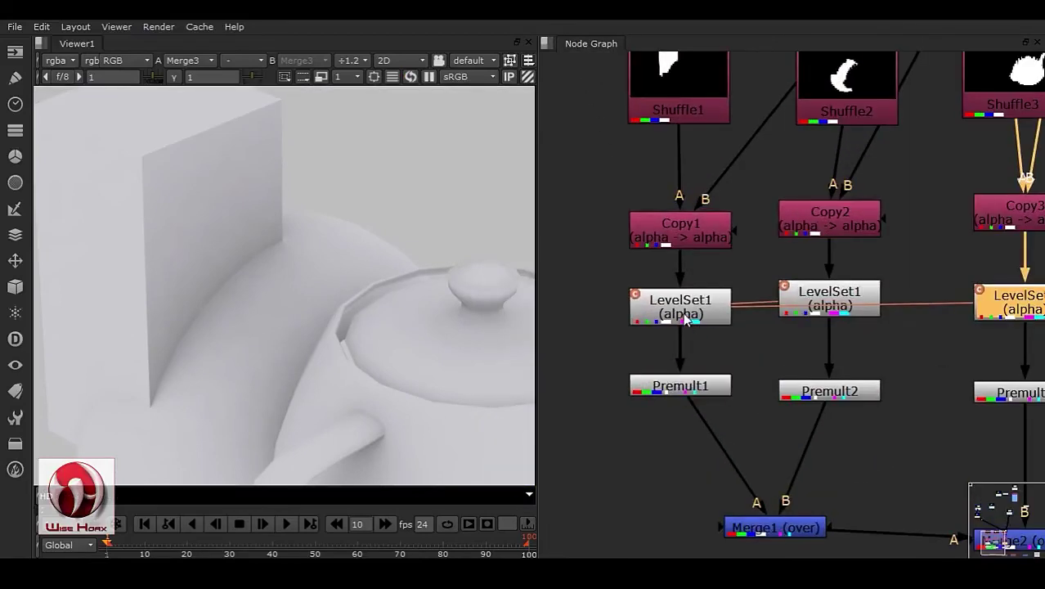
{"action": "scroll", "coordinate": [803, 315], "scroll_direction": "down", "scroll_amount": 5}
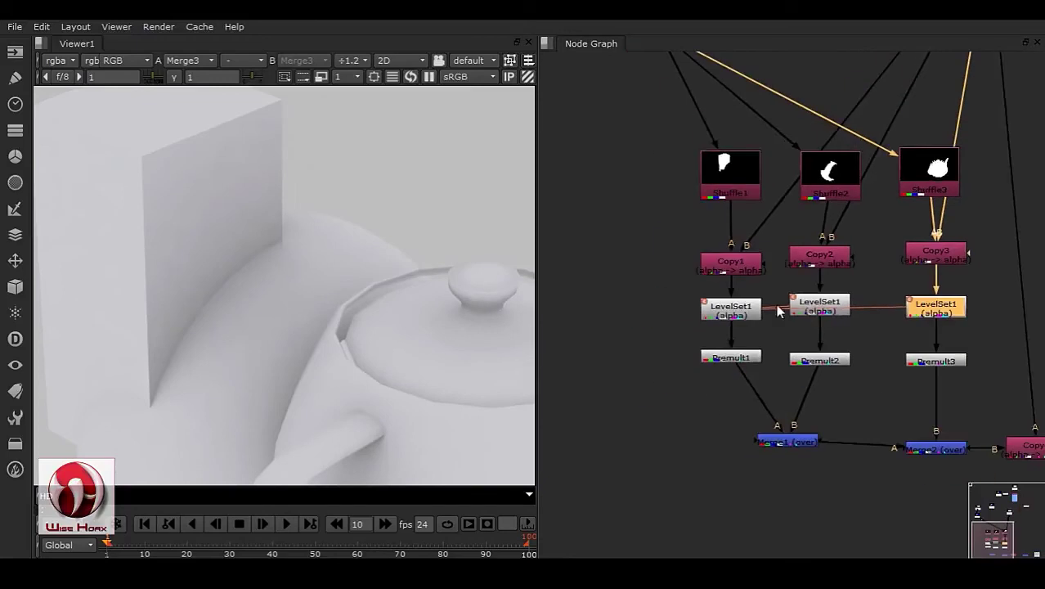
{"action": "scroll", "coordinate": [818, 301], "scroll_direction": "up", "scroll_amount": 4}
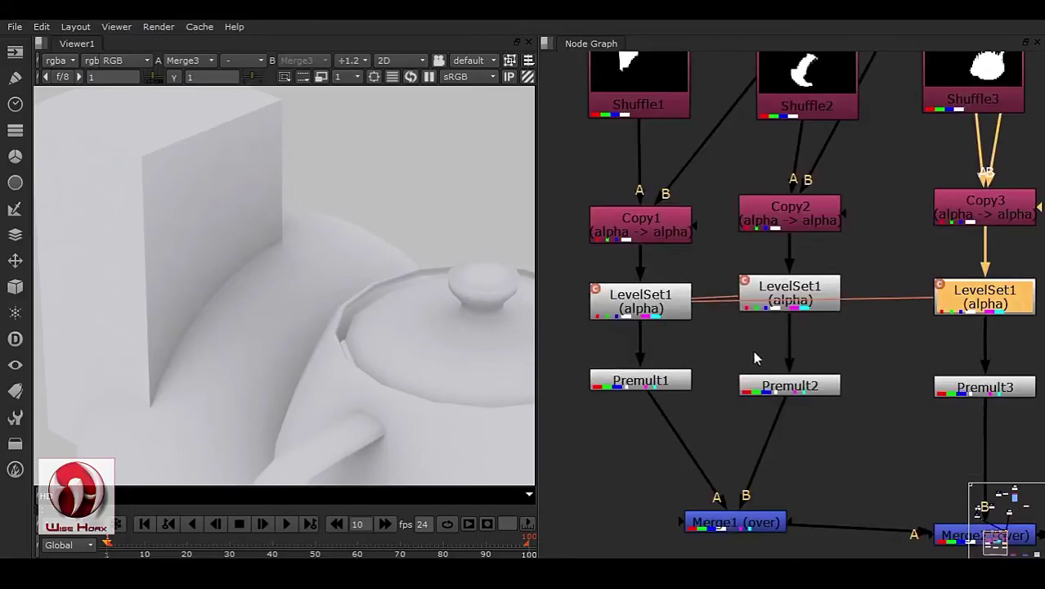
{"action": "scroll", "coordinate": [723, 288], "scroll_direction": "down", "scroll_amount": 5}
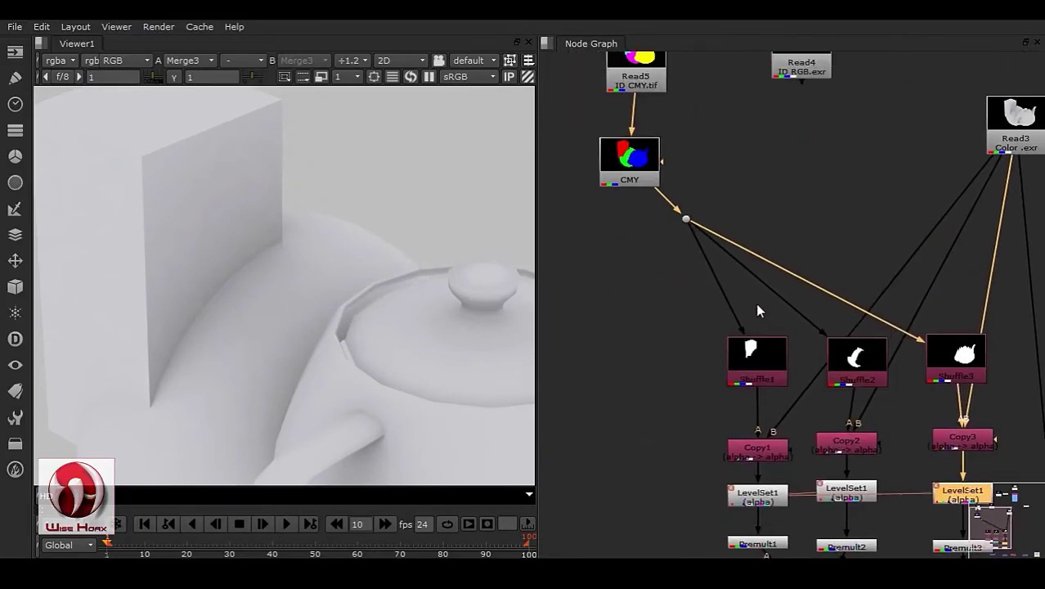
{"action": "left_click_drag", "start_coordinate": [678, 214], "coordinate": [792, 92]}
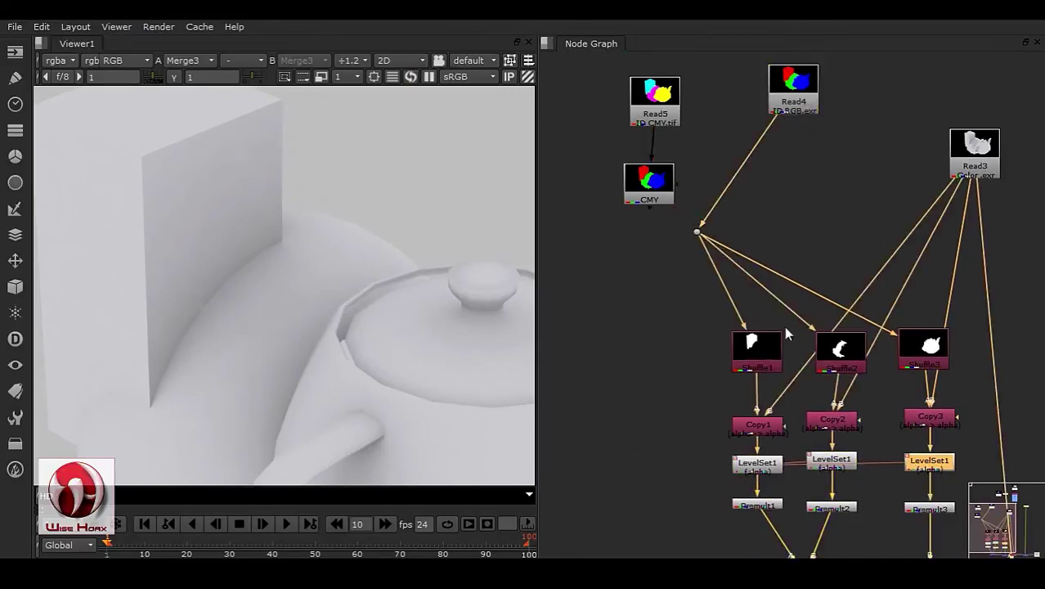
{"action": "middle_click_drag", "start_coordinate": [797, 276], "coordinate": [828, 203]}
{"action": "scroll", "coordinate": [298, 276], "scroll_direction": "up", "scroll_amount": 3}
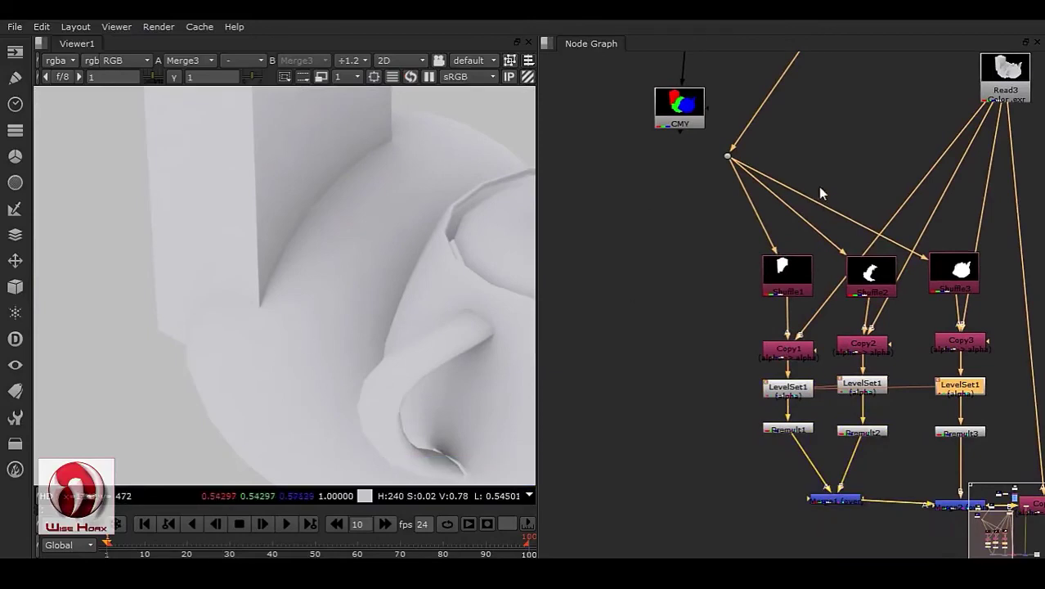
- Reconnect the Dot feeding the three Shuffles from the ID RGB Read to the CMY node
{"action": "middle_click_drag", "start_coordinate": [820, 193], "coordinate": [755, 243]}
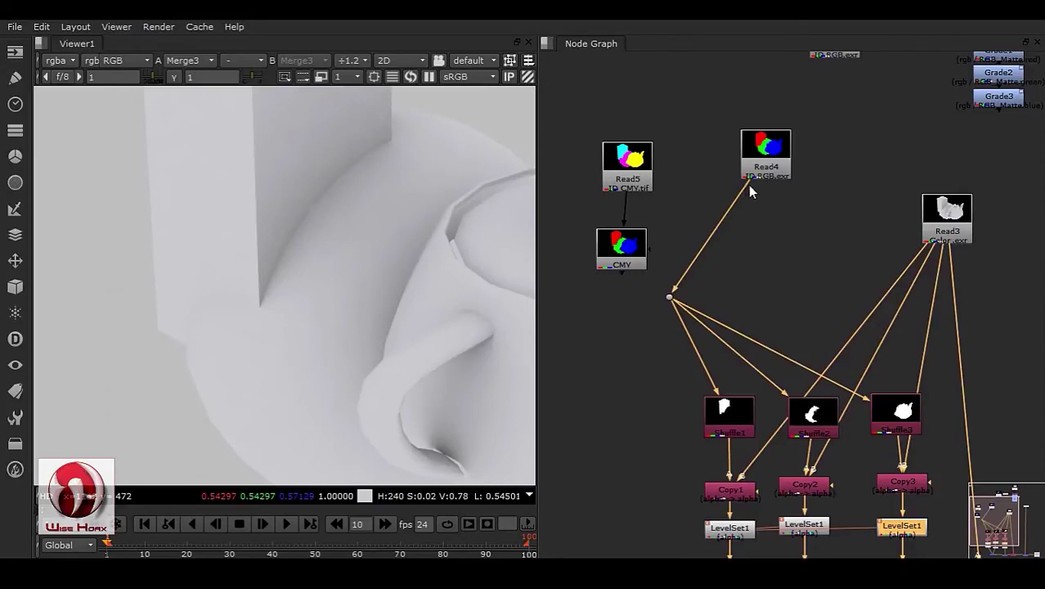
{"action": "scroll", "coordinate": [798, 431], "scroll_direction": "up", "scroll_amount": 3}
{"action": "middle_click_drag", "start_coordinate": [755, 196], "coordinate": [774, 168]}
{"action": "left_click_drag", "start_coordinate": [775, 167], "coordinate": [599, 233]}
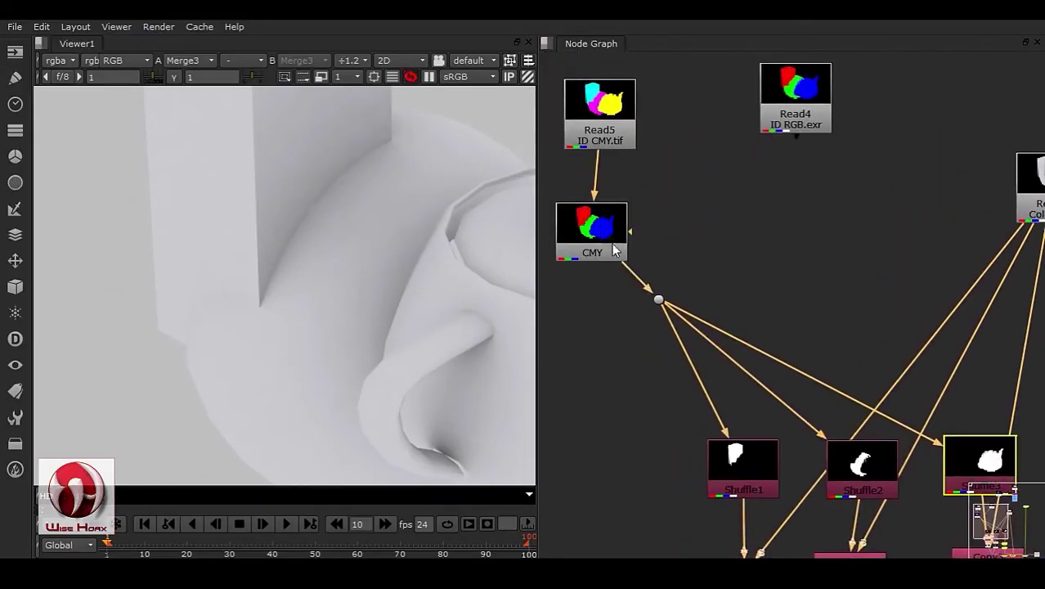
{"action": "scroll", "coordinate": [651, 291], "scroll_direction": "down", "scroll_amount": 3}
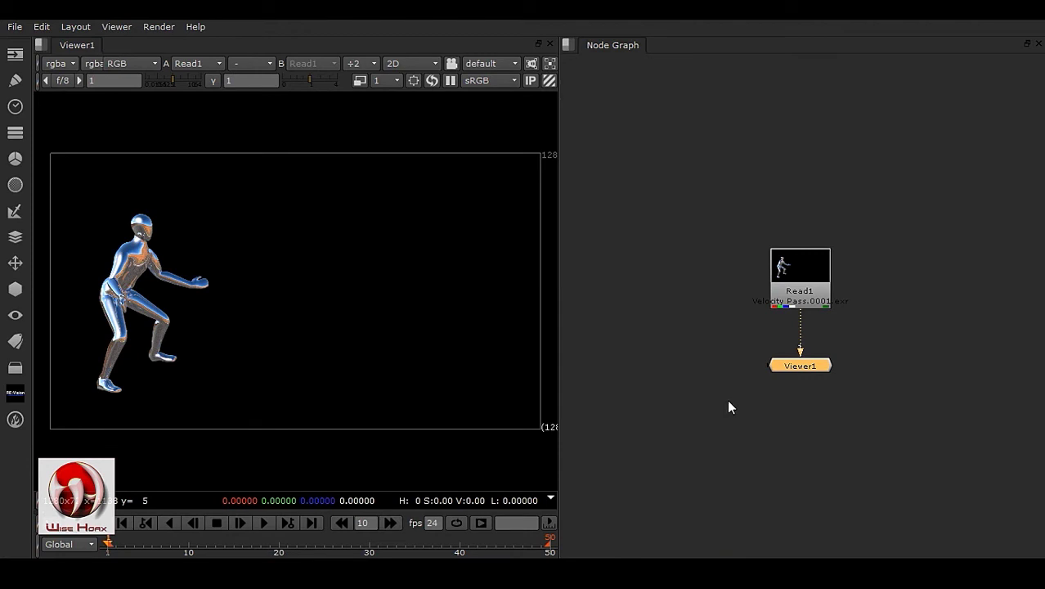
- Insert a VectorBlur node between the Velocity Pass Read and the Viewer, keeping its properties clear of the image
{"action": "left_click_drag", "start_coordinate": [798, 296], "coordinate": [800, 260]}
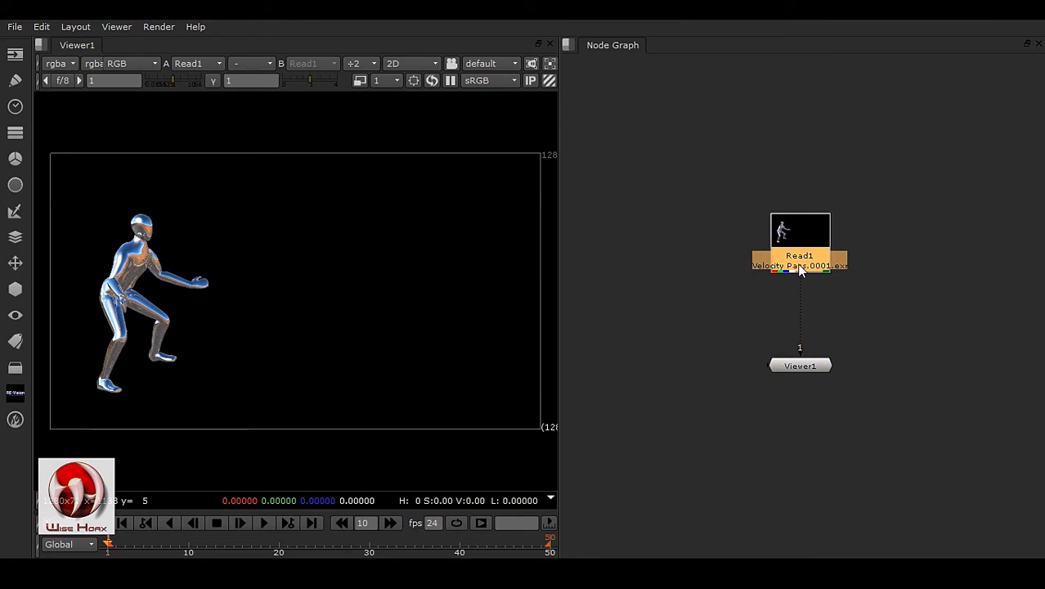
{"action": "key", "text": "Tab"}
{"action": "type", "text": "ve"}
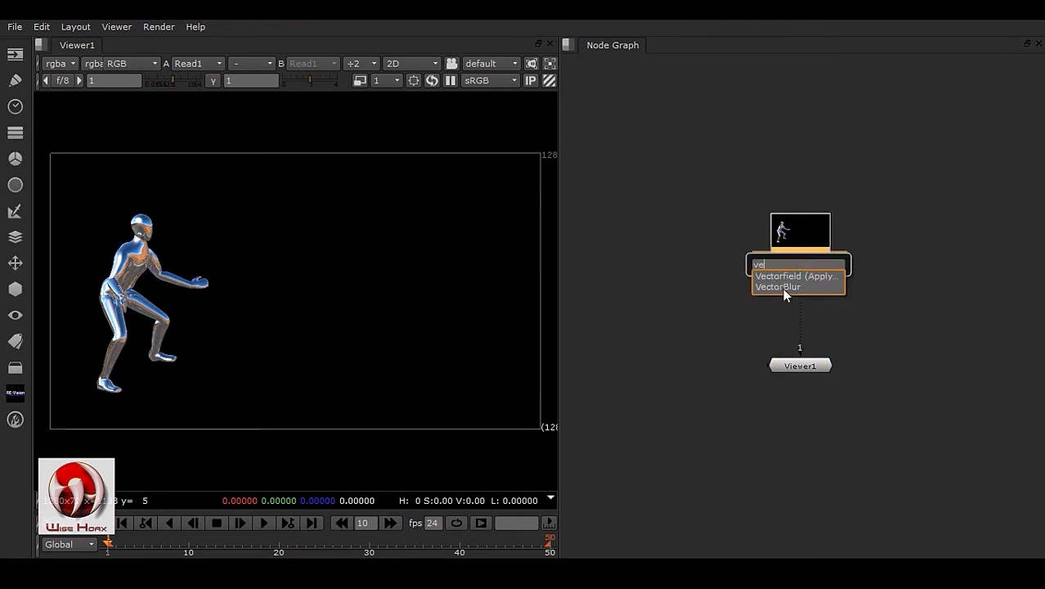
{"action": "left_click", "coordinate": [782, 287]}
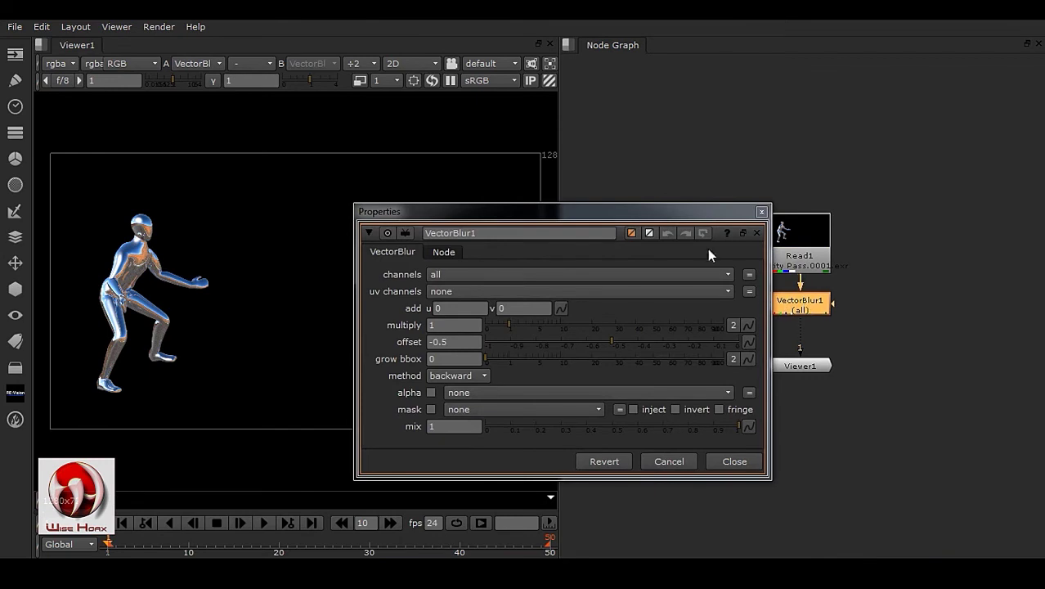
{"action": "left_click_drag", "start_coordinate": [694, 216], "coordinate": [919, 226]}
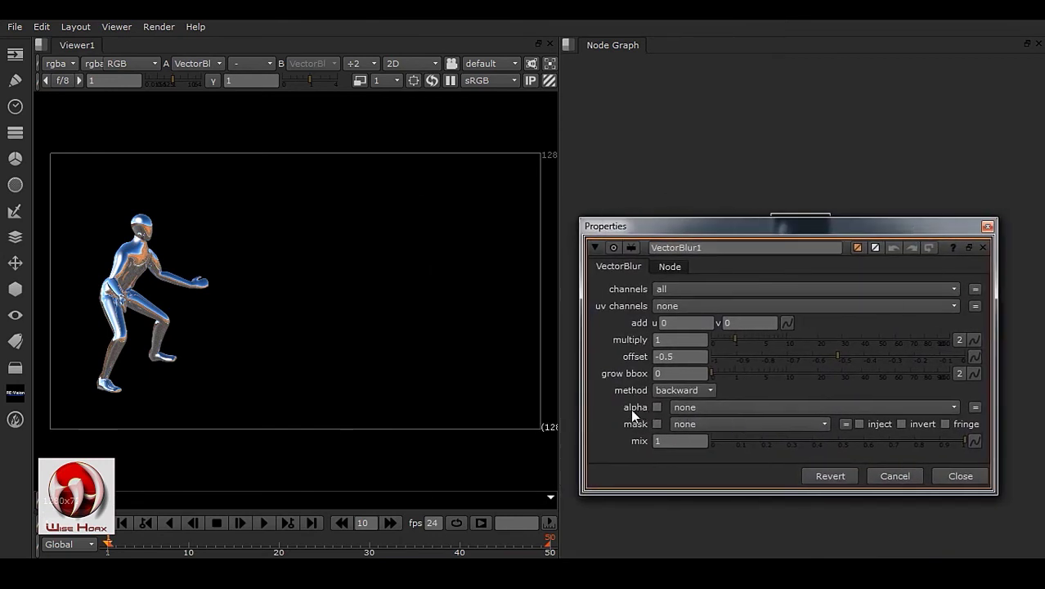
- Set the VectorBlur's alpha to rgba.alpha and its uv channels to Motion_Vector_Pass
{"action": "left_click", "coordinate": [703, 406]}
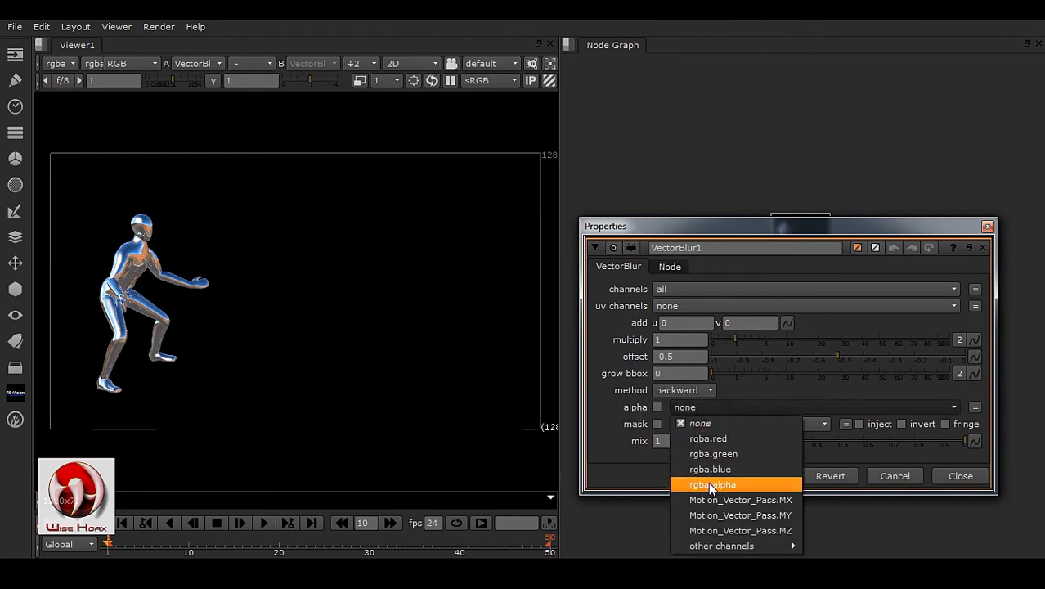
{"action": "left_click", "coordinate": [733, 485]}
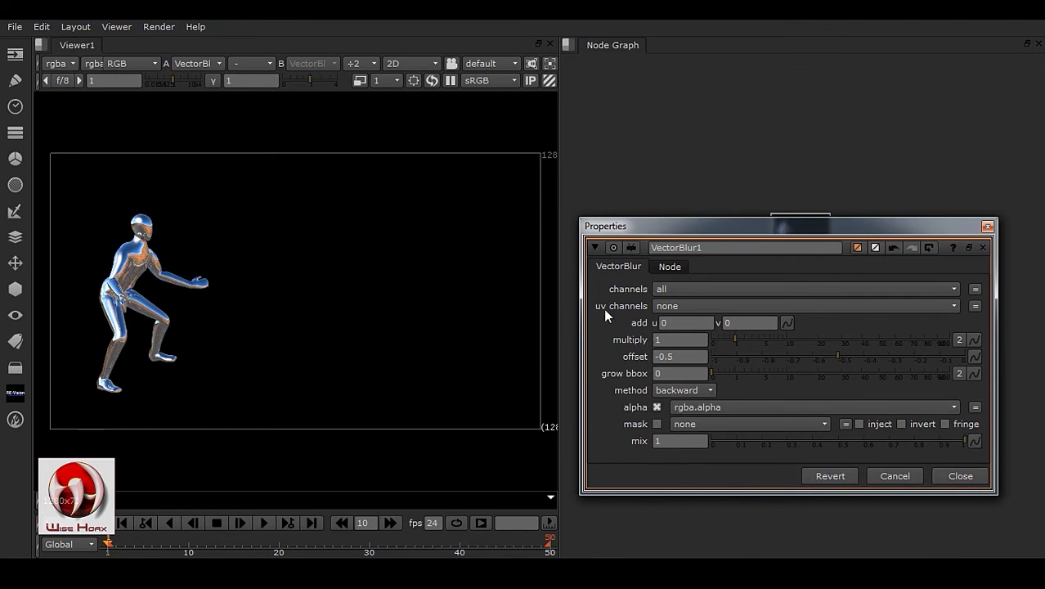
{"action": "left_click", "coordinate": [680, 304]}
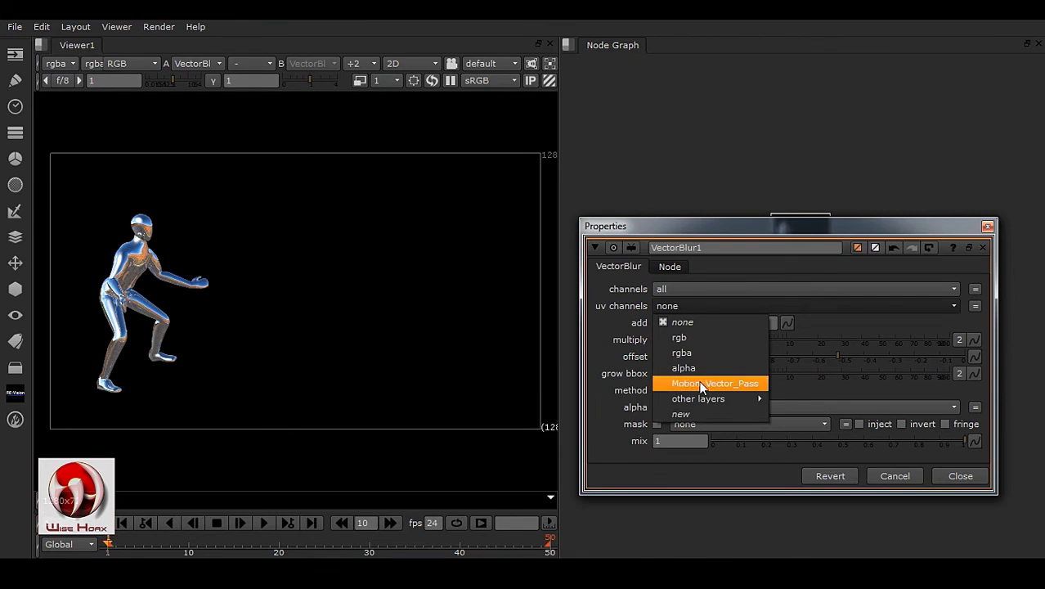
{"action": "left_click", "coordinate": [735, 384]}
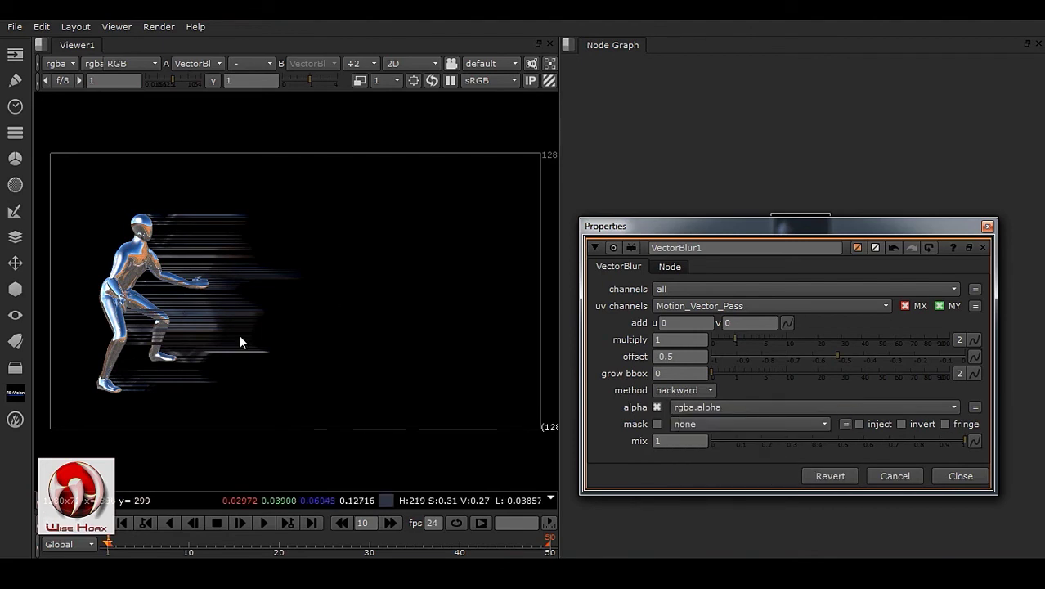
- Switch the VectorBlur method to forward and check the blur at frame 39
{"action": "left_click", "coordinate": [677, 388]}
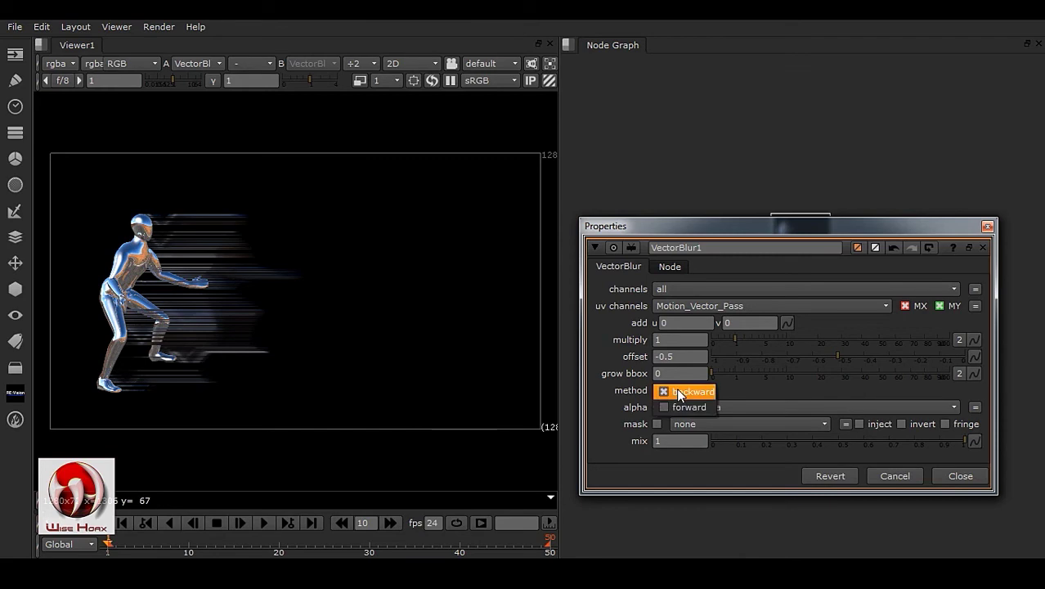
{"action": "left_click", "coordinate": [676, 404]}
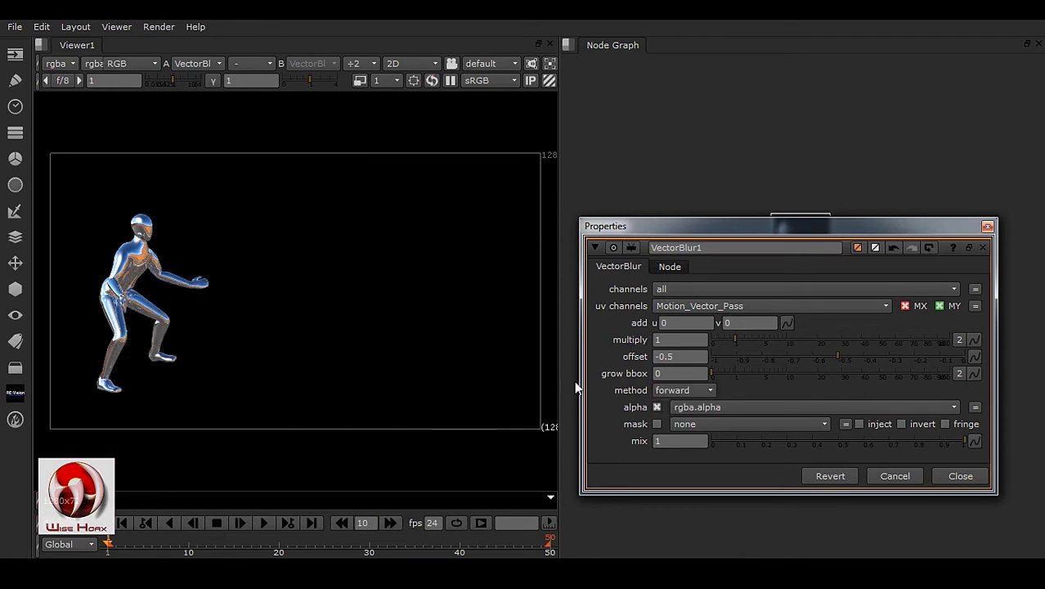
{"action": "left_click", "coordinate": [453, 545]}
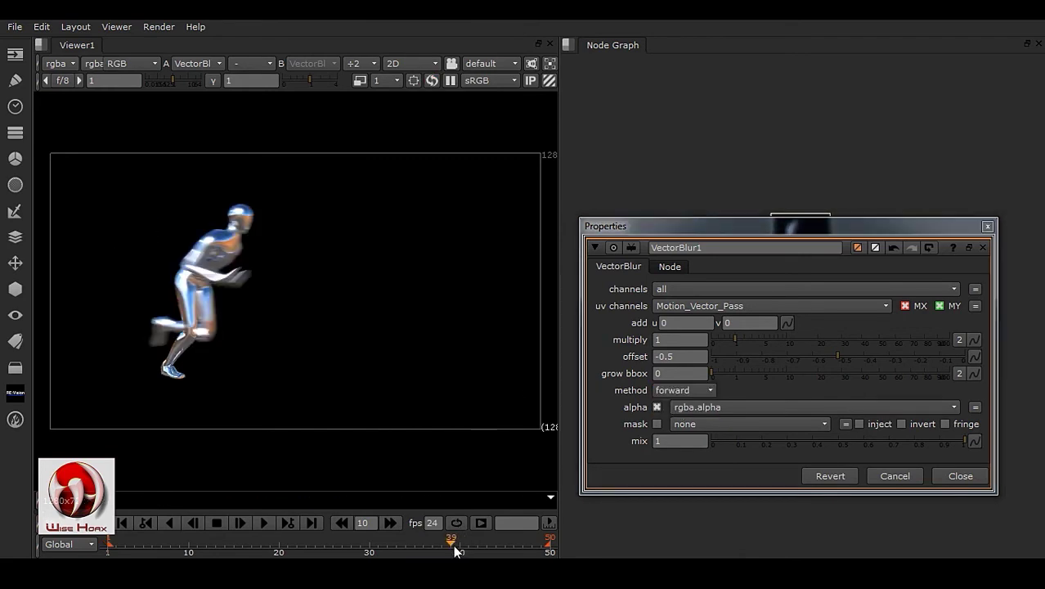
- Examine the motion blur on the running figure up close and play back the animation
{"action": "scroll", "coordinate": [164, 291], "scroll_direction": "up", "scroll_amount": 5}
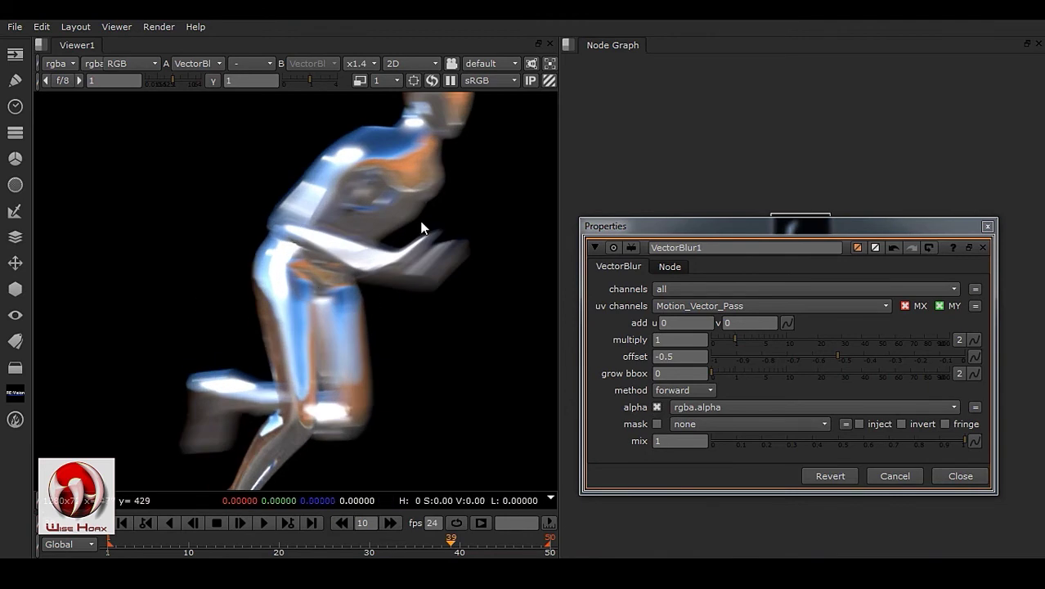
{"action": "middle_click_drag", "start_coordinate": [428, 190], "coordinate": [386, 273]}
{"action": "middle_click_drag", "start_coordinate": [368, 392], "coordinate": [413, 243]}
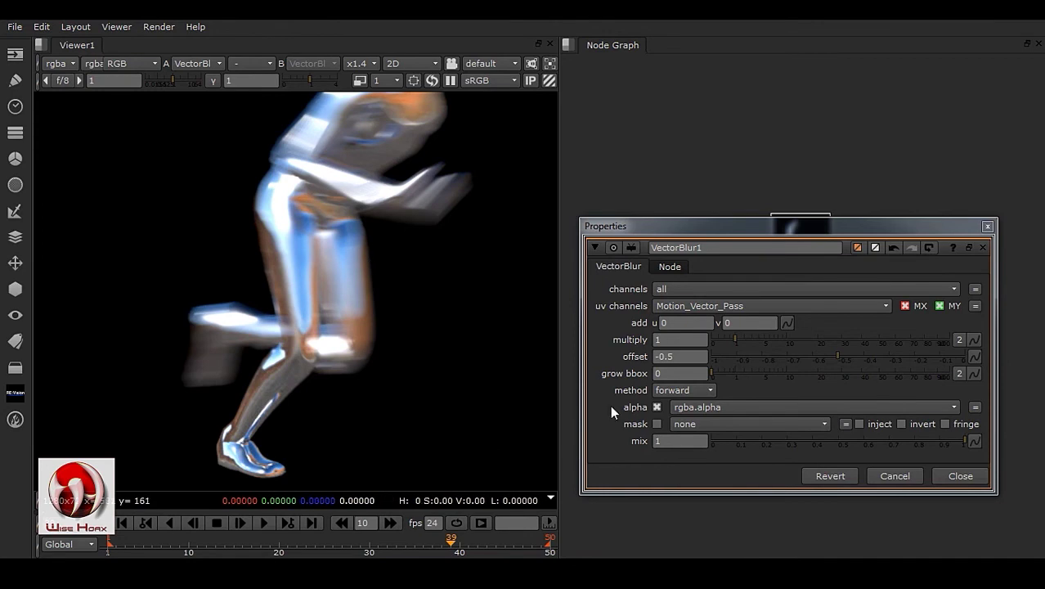
{"action": "left_click", "coordinate": [703, 391]}
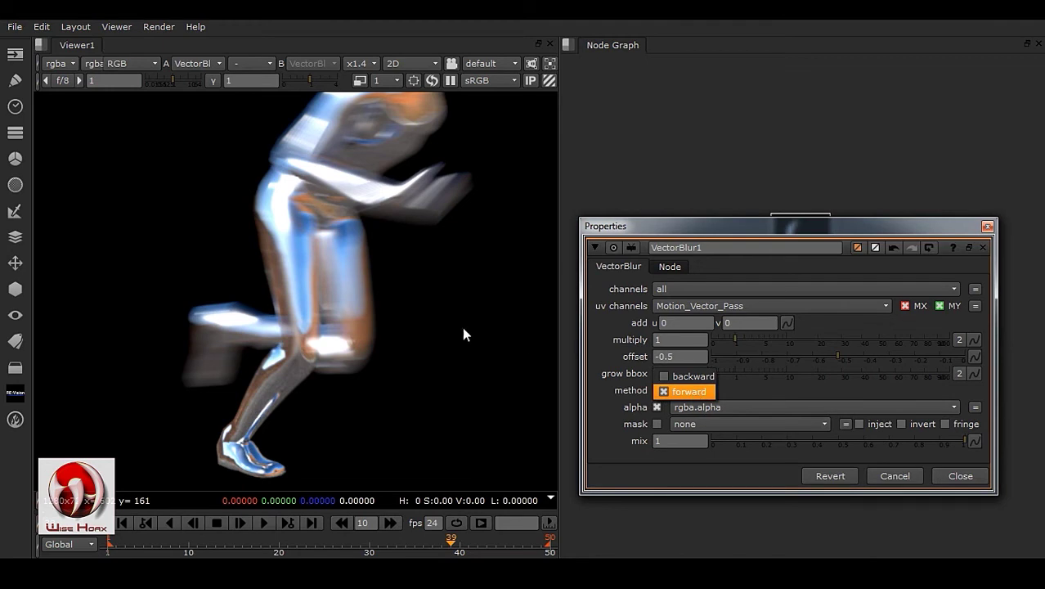
{"action": "middle_click", "coordinate": [424, 294]}
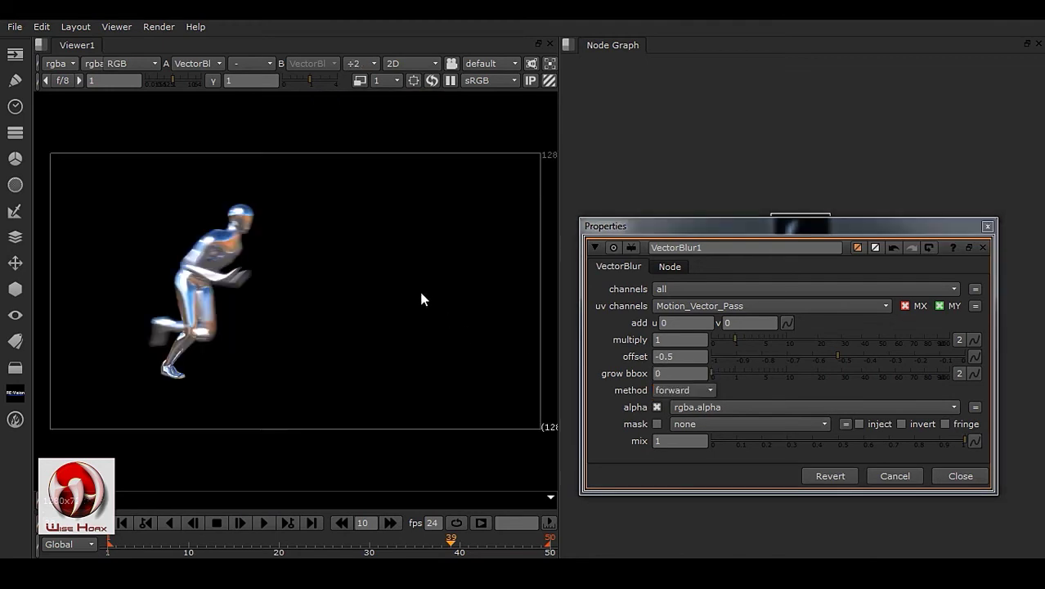
{"action": "left_click", "coordinate": [263, 522]}
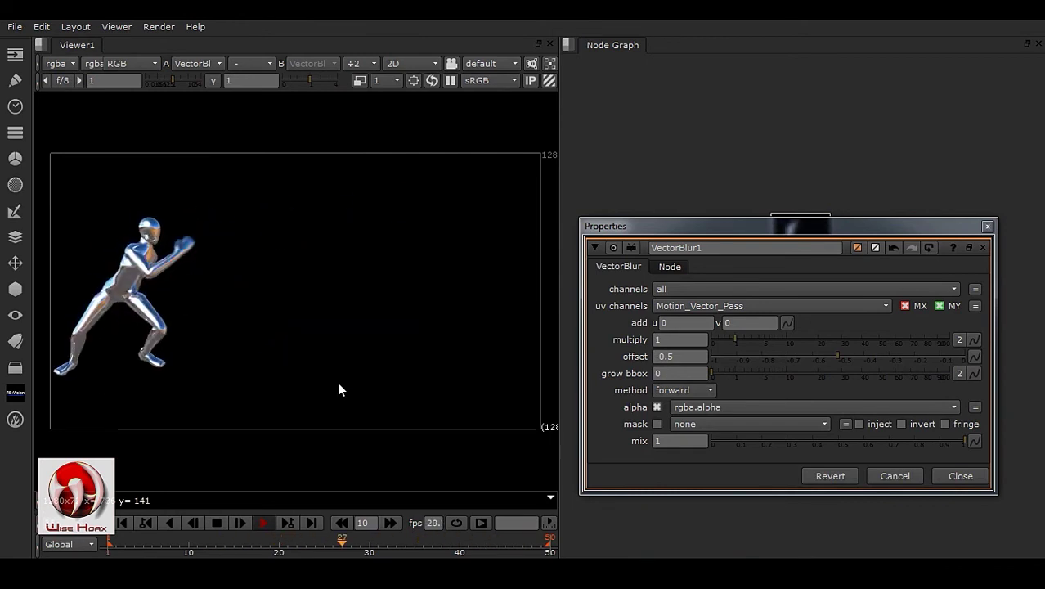
{"action": "left_click", "coordinate": [217, 522]}
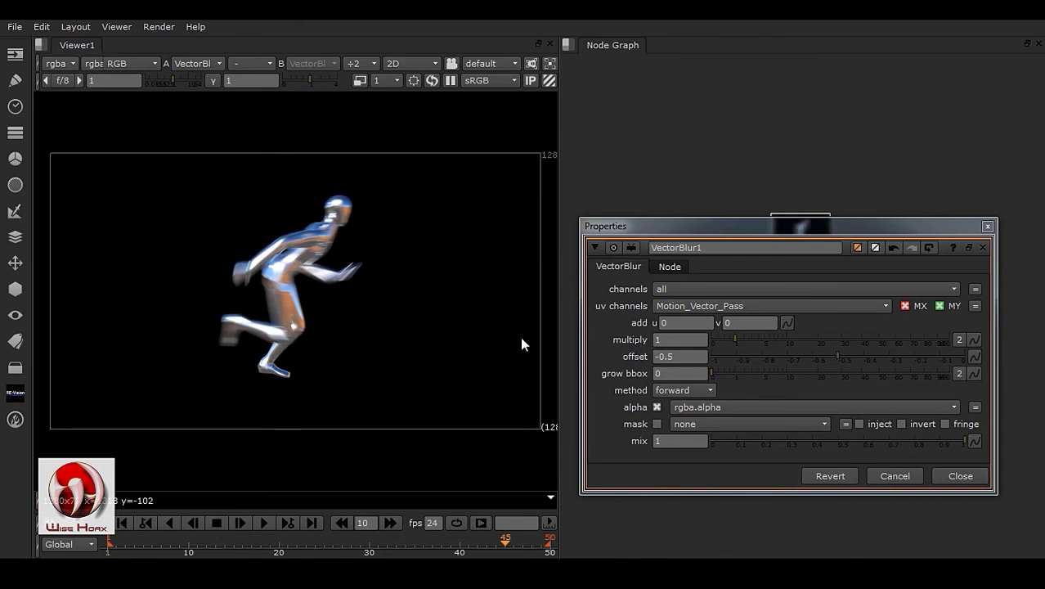
- Set the VectorBlur1 multiply value to 0.5 and check the reduced blur on the runner's limbs and whole body
{"action": "scroll", "coordinate": [202, 284], "scroll_direction": "up", "scroll_amount": 5}
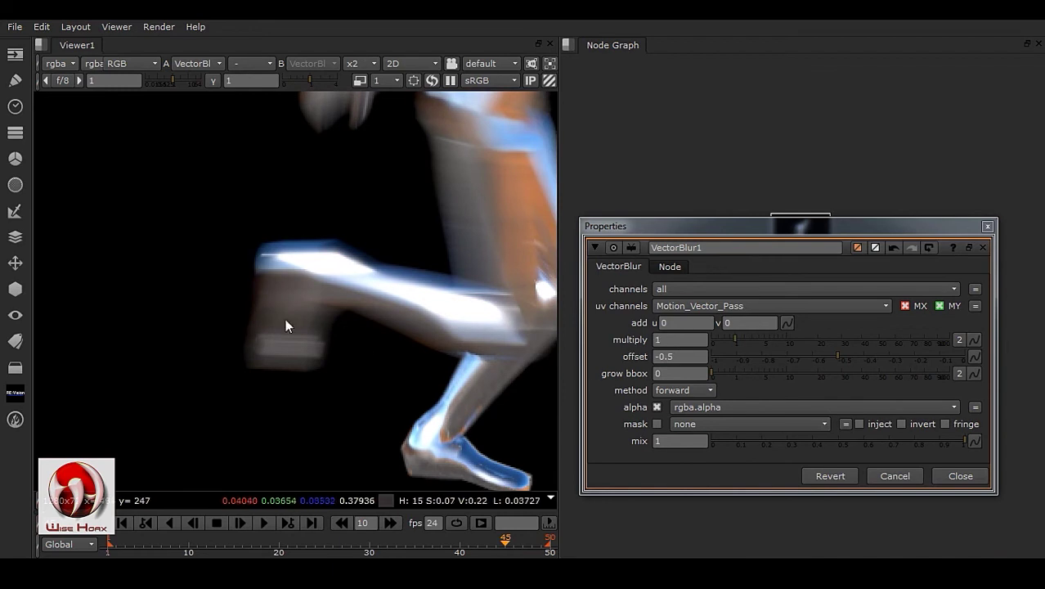
{"action": "left_click", "coordinate": [675, 340]}
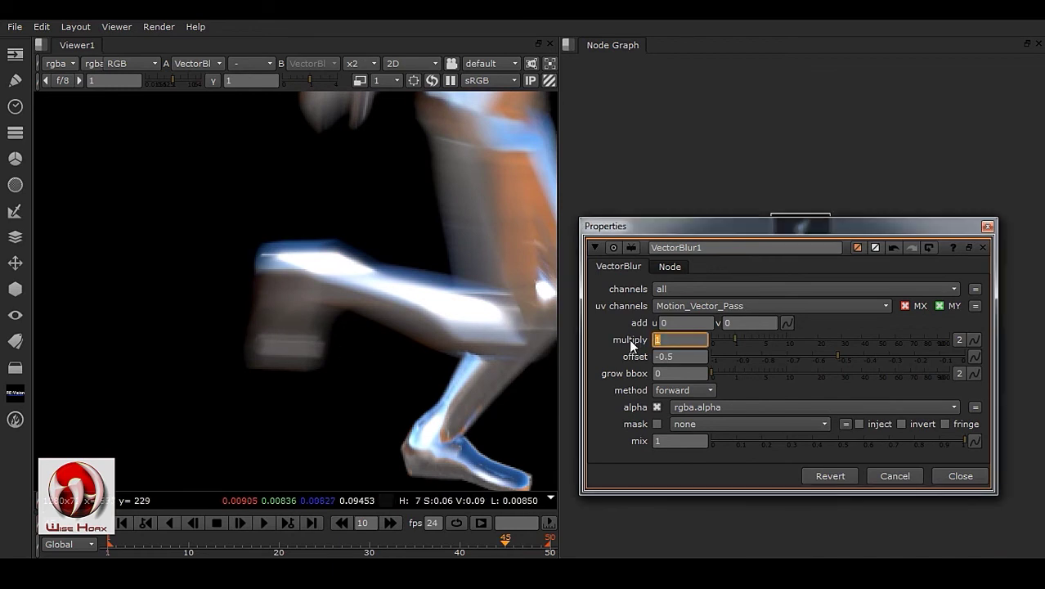
{"action": "type", "text": "0.5"}
{"action": "key", "text": "Return"}
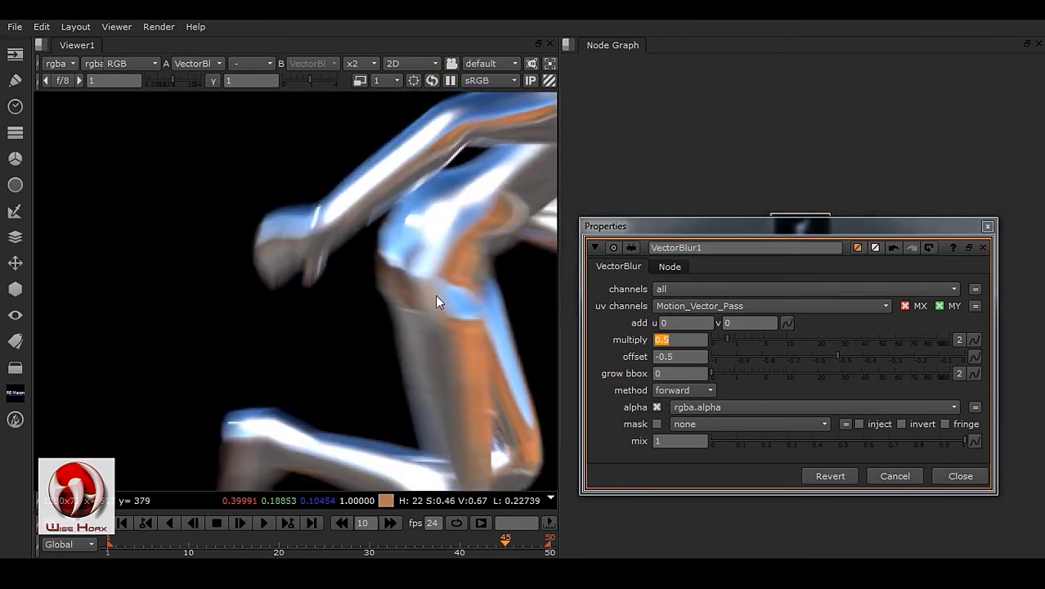
{"action": "middle_click_drag", "start_coordinate": [457, 157], "coordinate": [403, 269]}
{"action": "key", "text": "minus"}
{"action": "key", "text": "minus"}
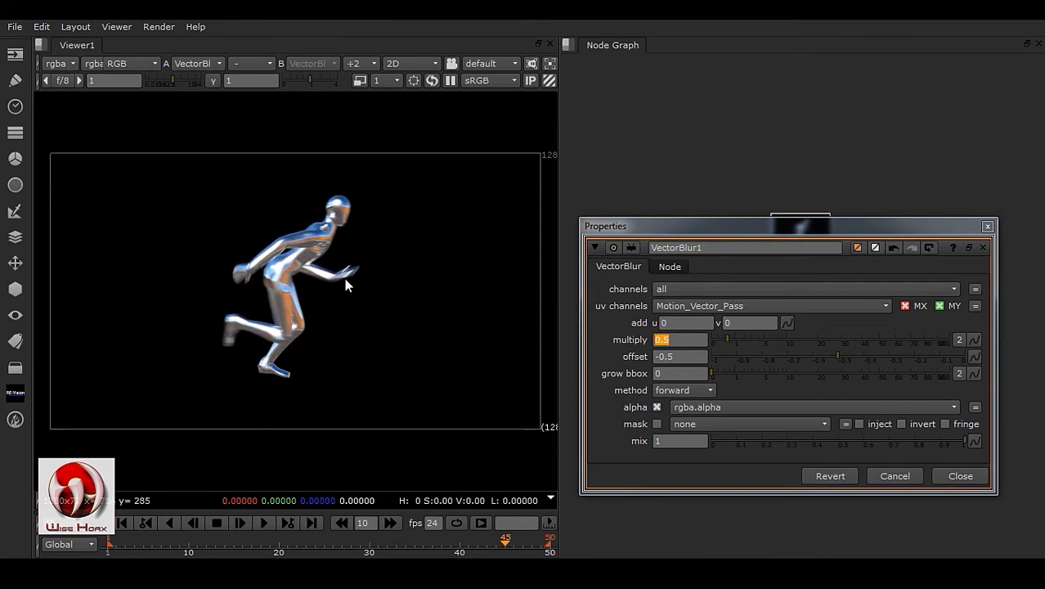
- Move the VectorBlur1 properties window off the node graph and space the Read1 and Viewer1 nodes farther from VectorBlur1
{"action": "left_click_drag", "start_coordinate": [691, 226], "coordinate": [417, 270]}
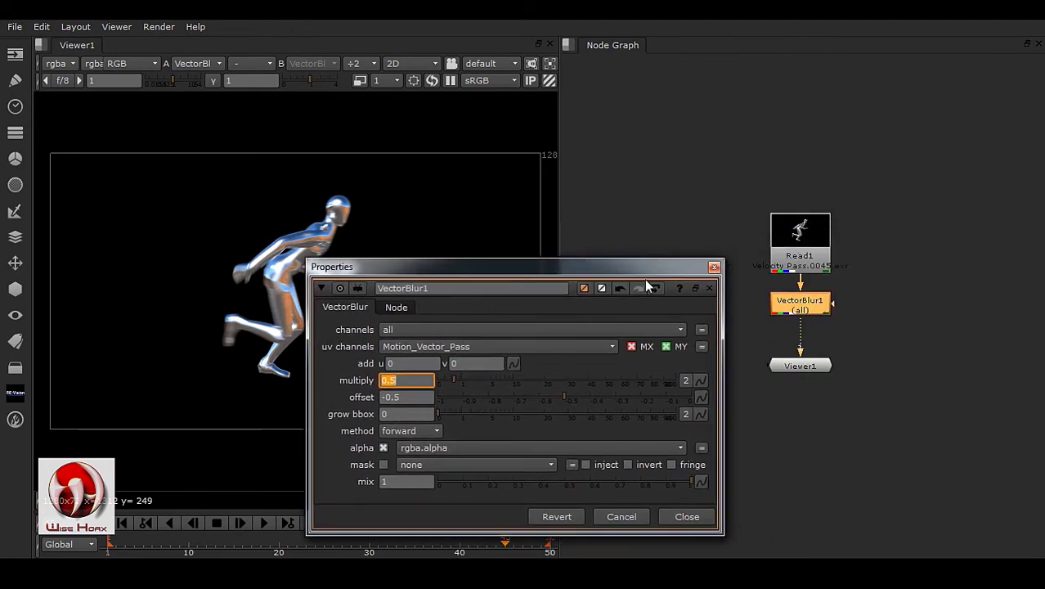
{"action": "left_click_drag", "start_coordinate": [639, 271], "coordinate": [576, 289]}
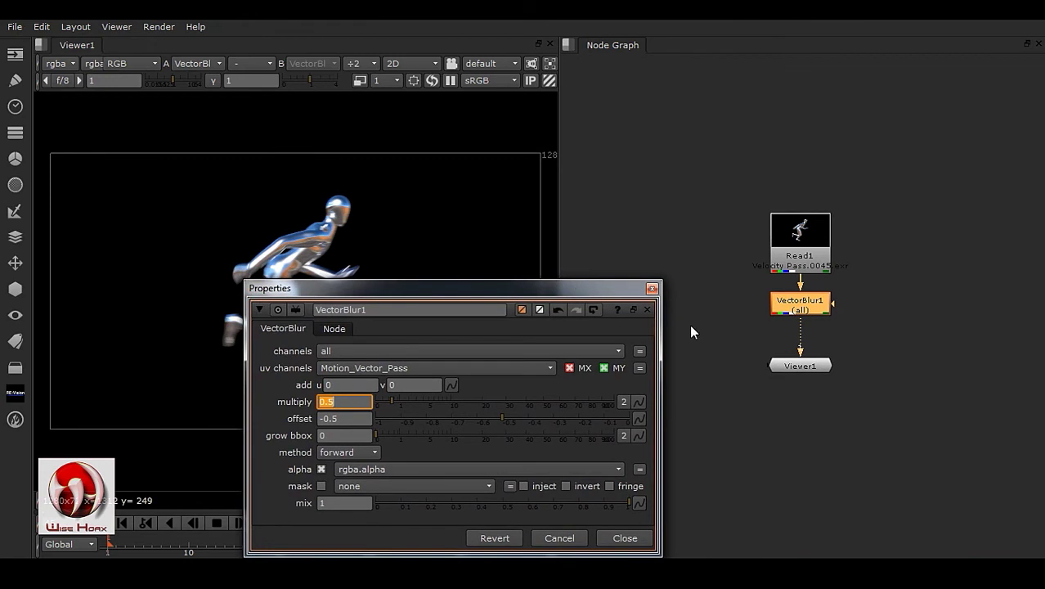
{"action": "left_click_drag", "start_coordinate": [808, 266], "coordinate": [808, 217]}
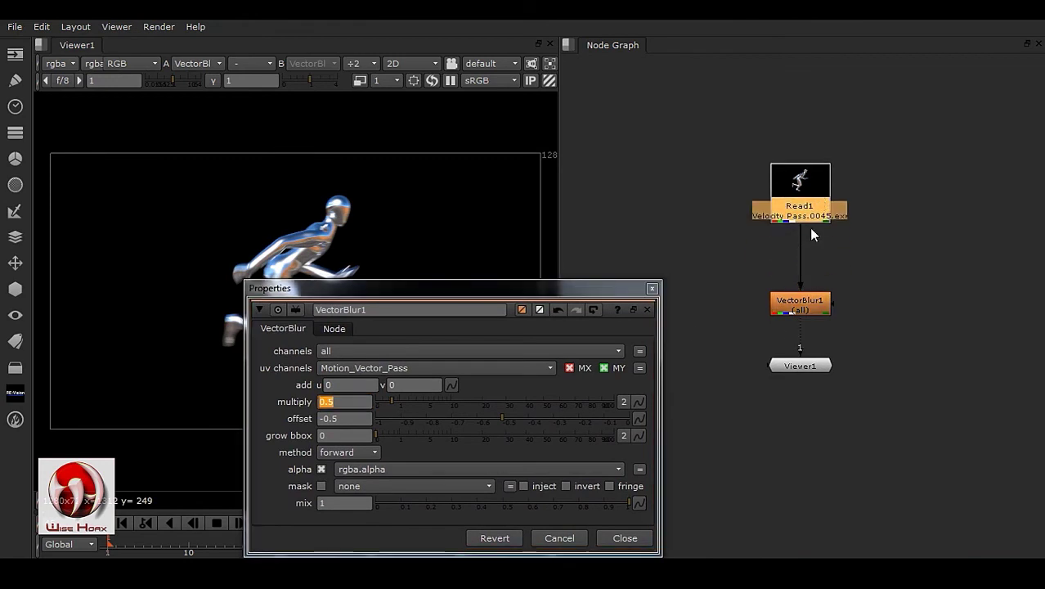
{"action": "left_click", "coordinate": [809, 375]}
- Display the Motion_Vector_Pass layer in the viewer and compare it with the VectorBlur1 uv channels setting
{"action": "left_click", "coordinate": [62, 63]}
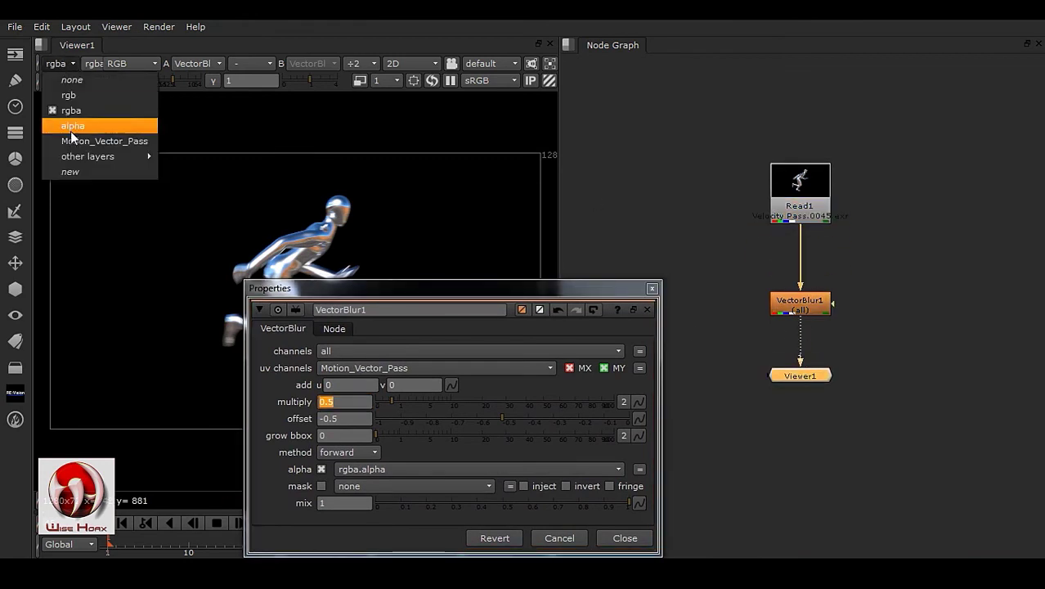
{"action": "left_click", "coordinate": [123, 142]}
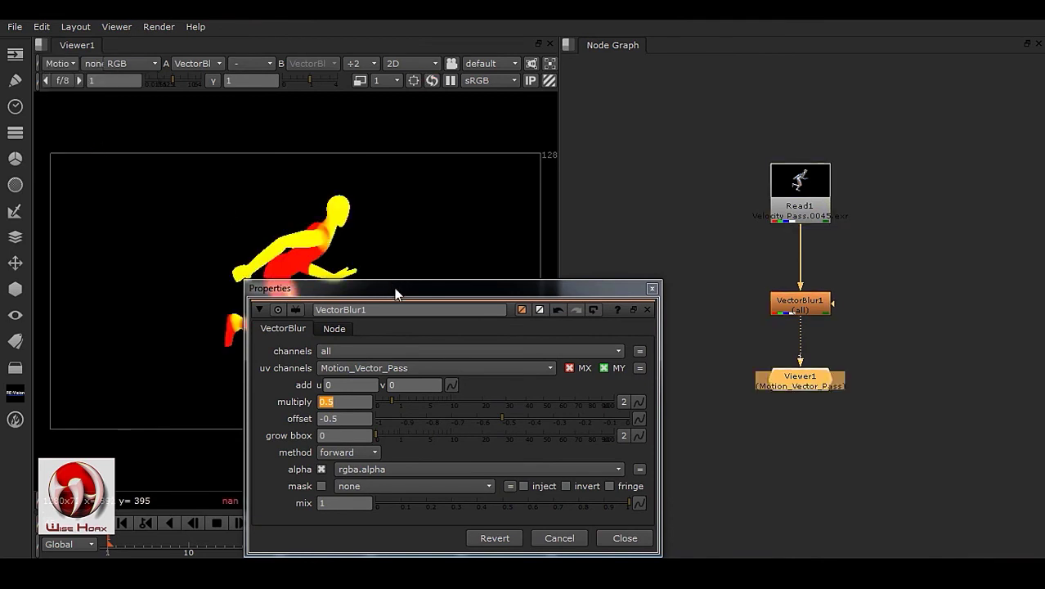
{"action": "left_click_drag", "start_coordinate": [356, 298], "coordinate": [635, 261]}
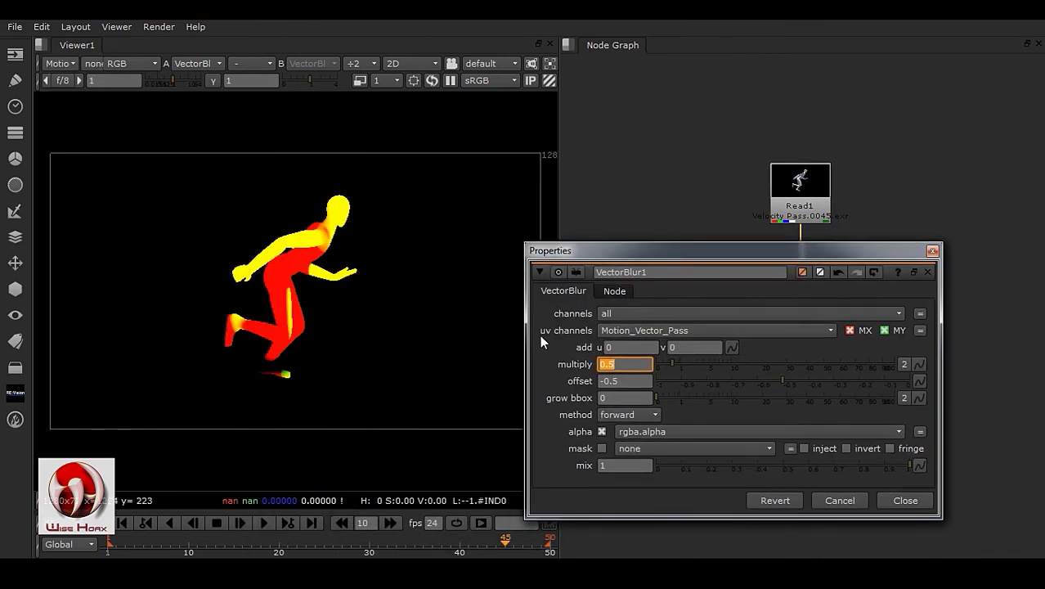
{"action": "mouse_move", "coordinate": [648, 336]}
- Close the VectorBlur1 properties and switch the viewer back to the rgba layer
{"action": "left_click", "coordinate": [905, 500]}
{"action": "left_click", "coordinate": [66, 64]}
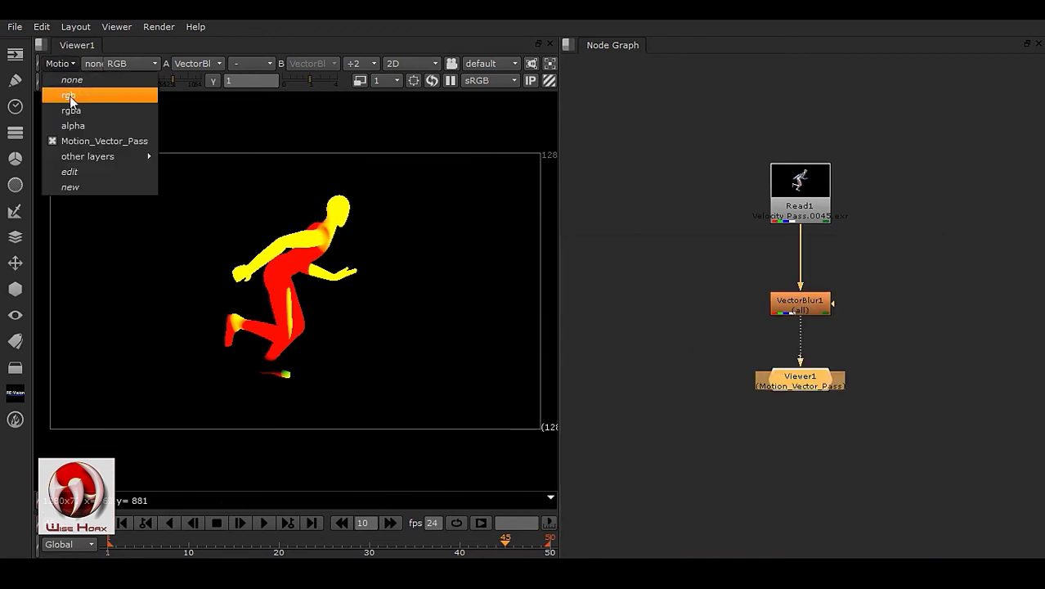
{"action": "left_click", "coordinate": [88, 110]}
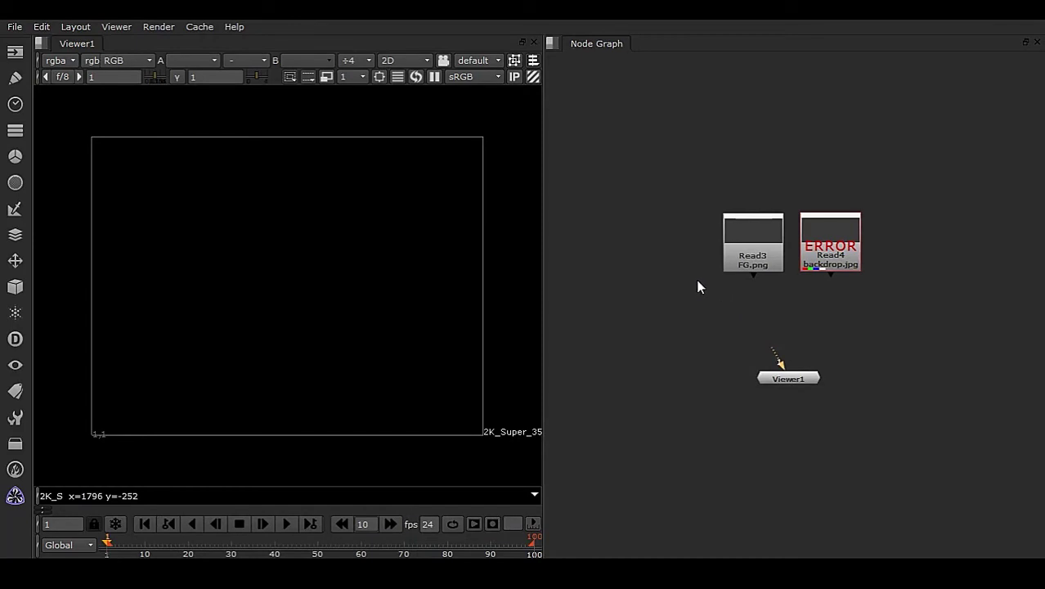
- Set the project directory to the script directory in the project settings and close them
{"action": "left_click", "coordinate": [41, 26]}
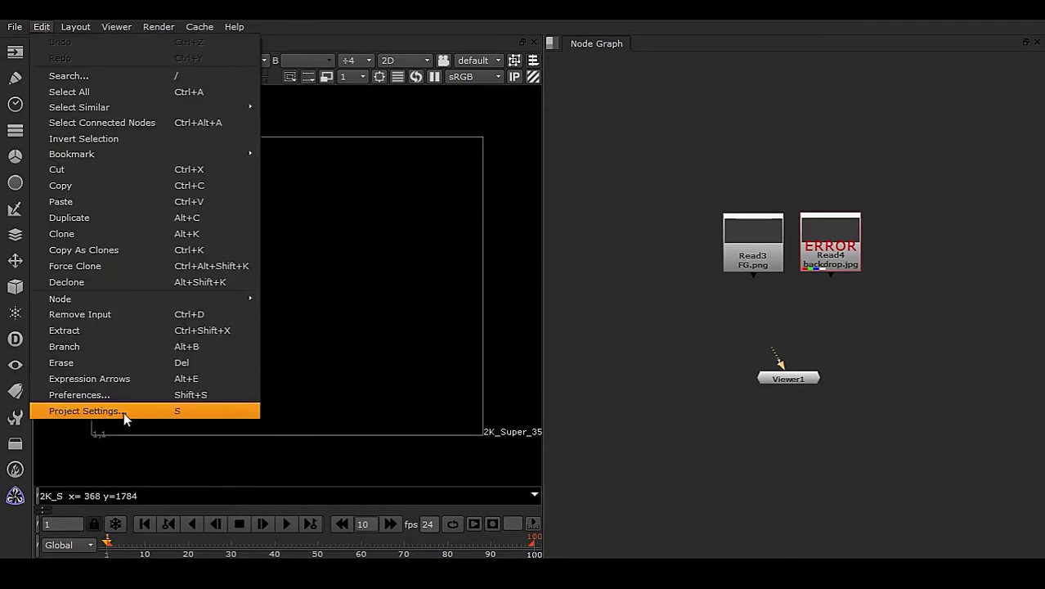
{"action": "left_click", "coordinate": [144, 411]}
{"action": "left_click_drag", "start_coordinate": [523, 123], "coordinate": [463, 103]}
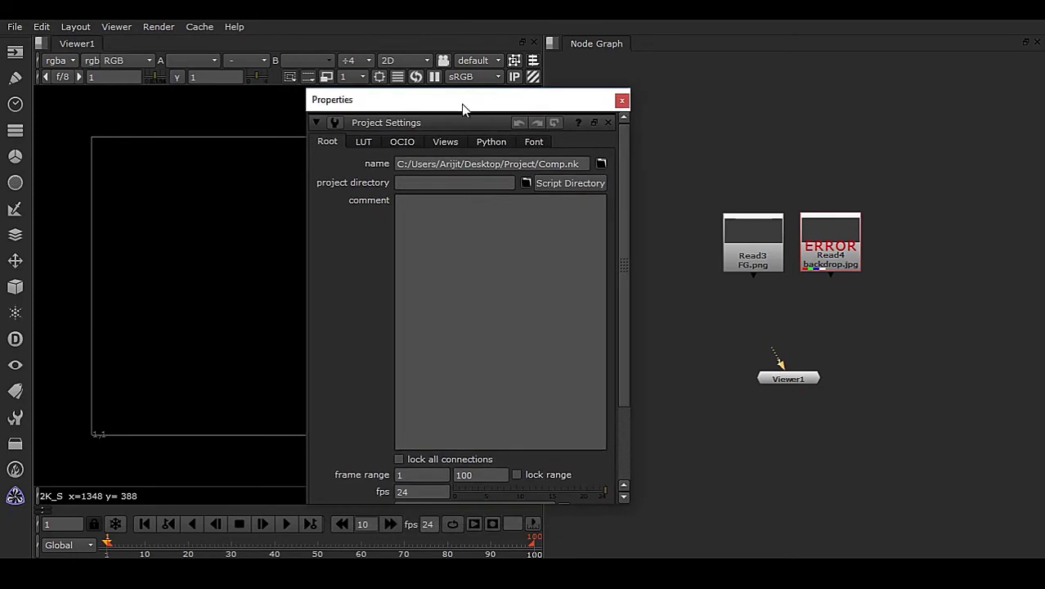
{"action": "left_click", "coordinate": [571, 184]}
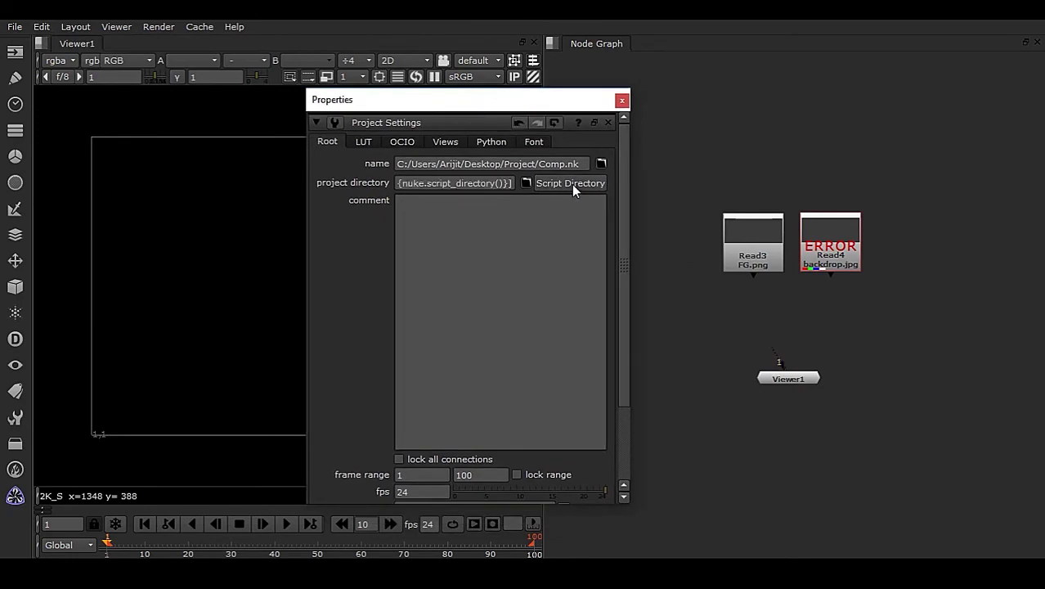
{"action": "left_click_drag", "start_coordinate": [636, 207], "coordinate": [772, 209]}
{"action": "triple_click", "coordinate": [423, 185]}
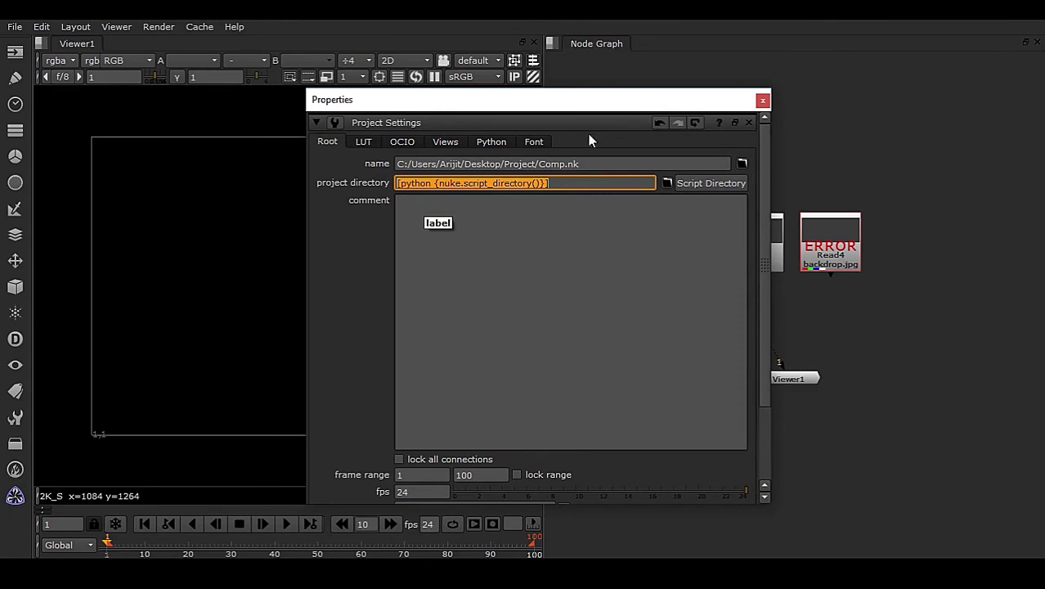
{"action": "left_click", "coordinate": [762, 99]}
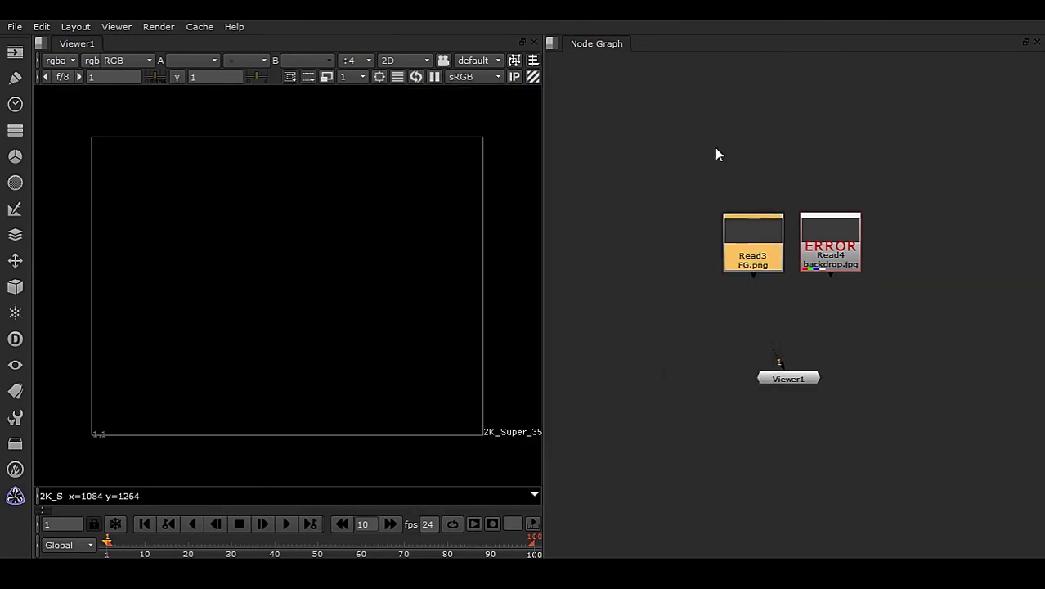
- Check the file paths of the Read3 and Read4 nodes in their properties
{"action": "double_click", "coordinate": [754, 255]}
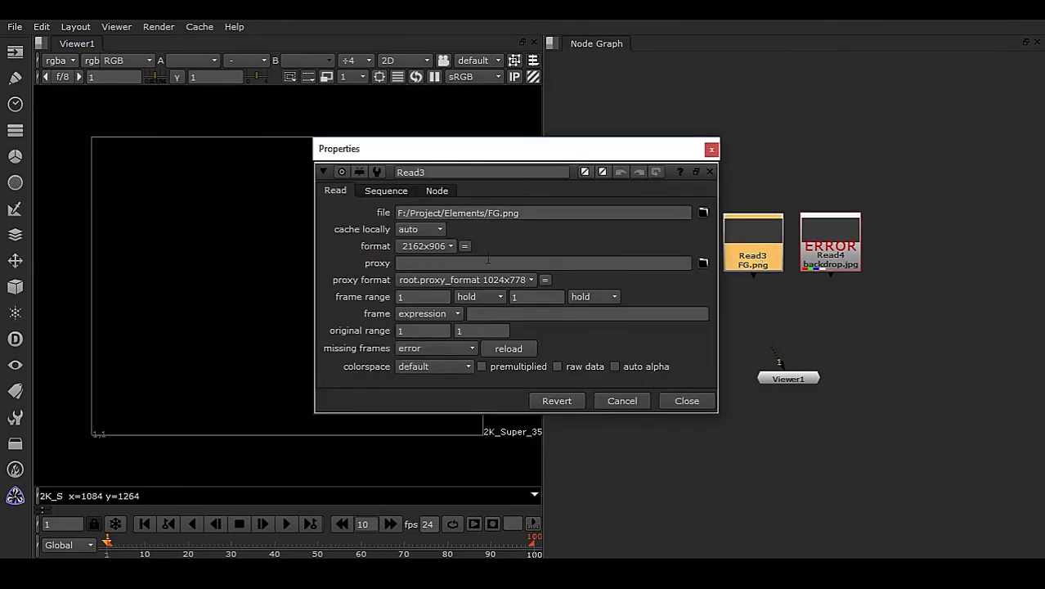
{"action": "left_click_drag", "start_coordinate": [483, 152], "coordinate": [406, 139]}
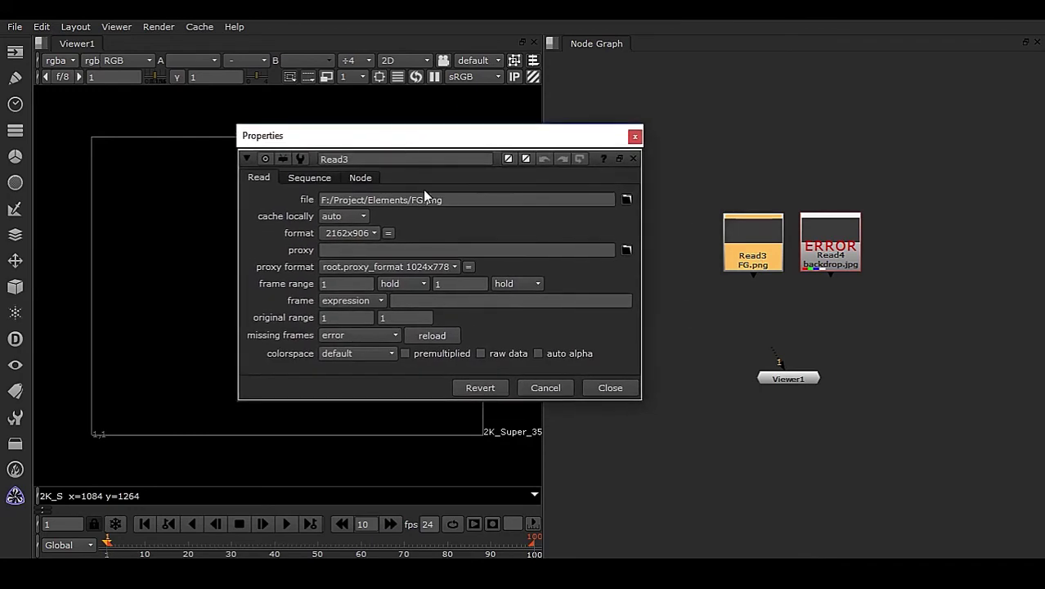
{"action": "double_click", "coordinate": [821, 263]}
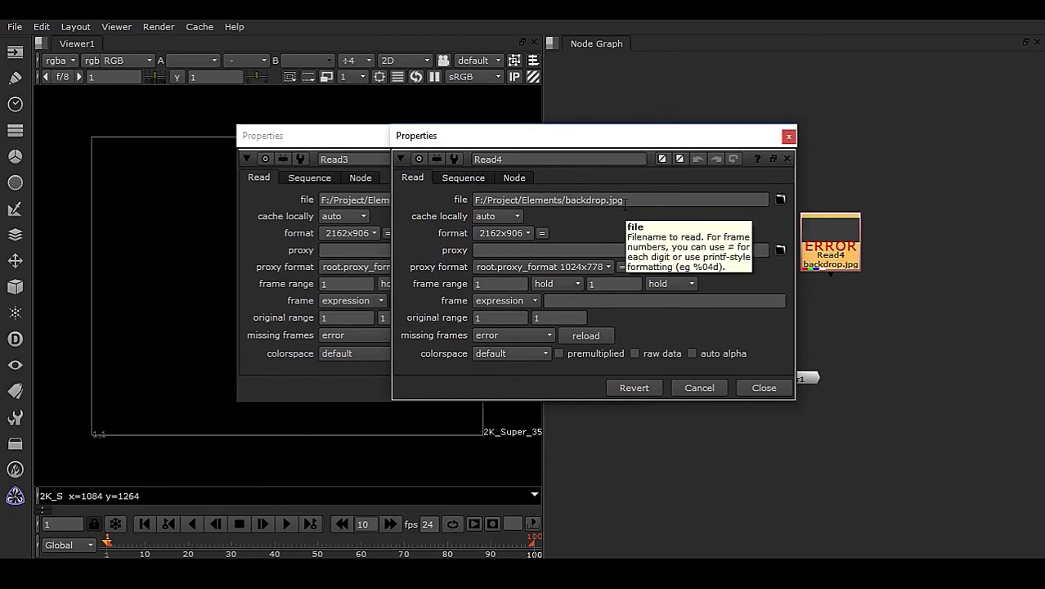
{"action": "left_click", "coordinate": [763, 388]}
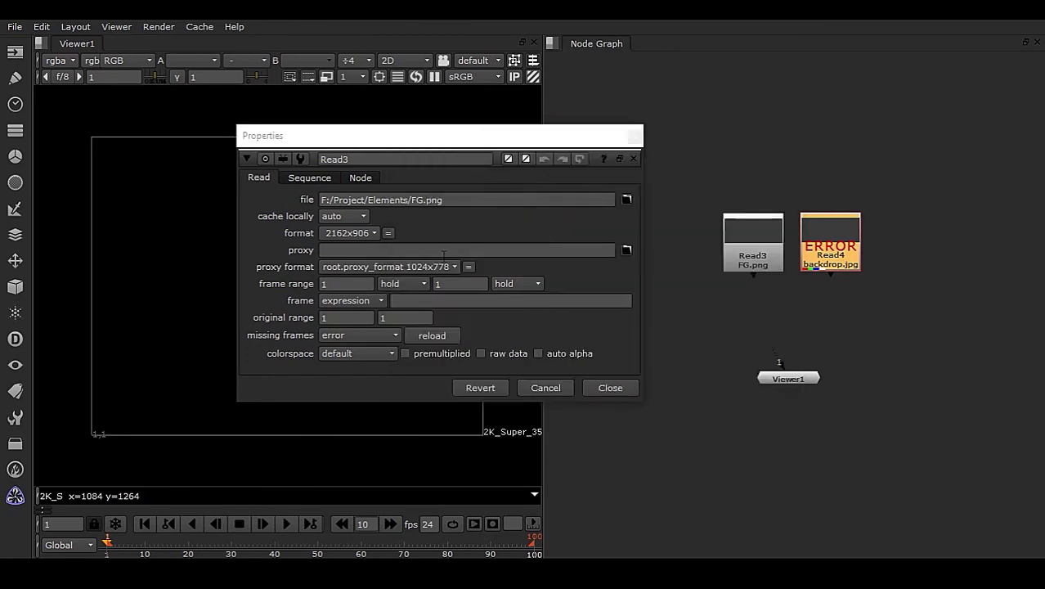
- Make the file paths of Read3 and Read4 relative by replacing F:/Project with a single dot
{"action": "left_click_drag", "start_coordinate": [366, 200], "coordinate": [320, 199]}
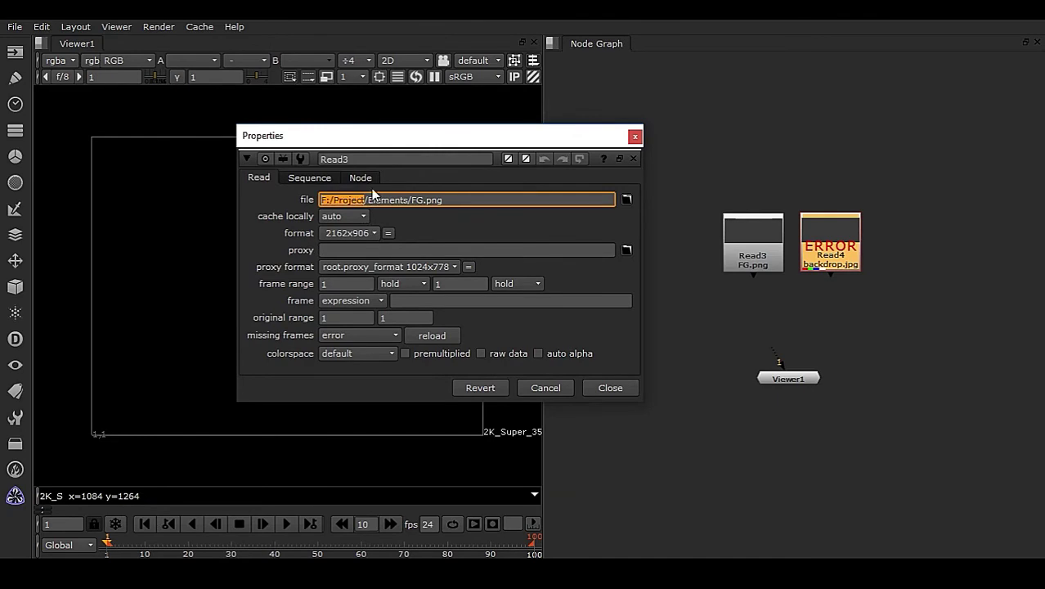
{"action": "type", "text": "."}
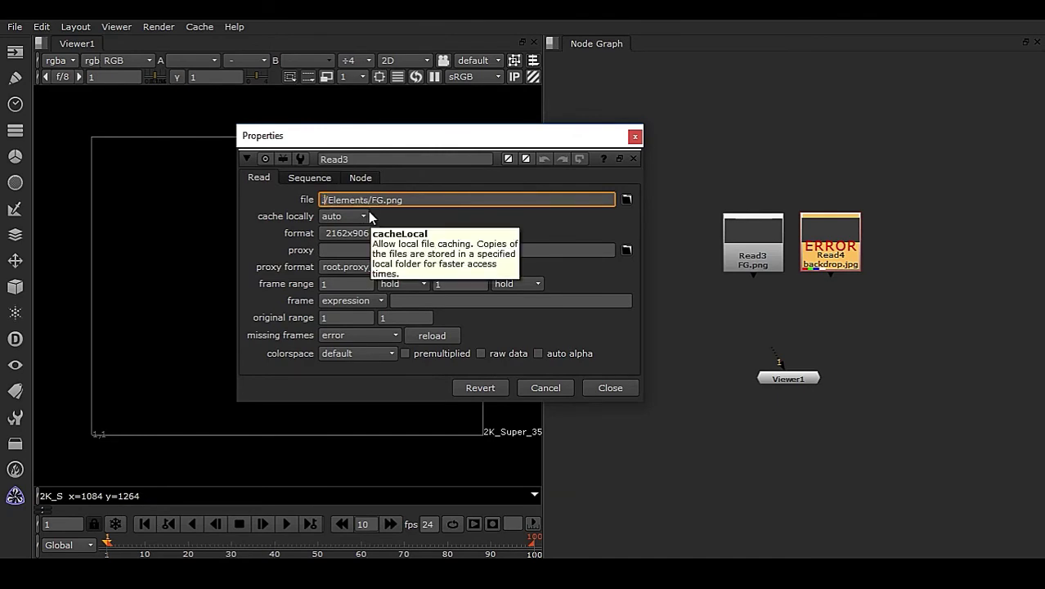
{"action": "double_click", "coordinate": [827, 255]}
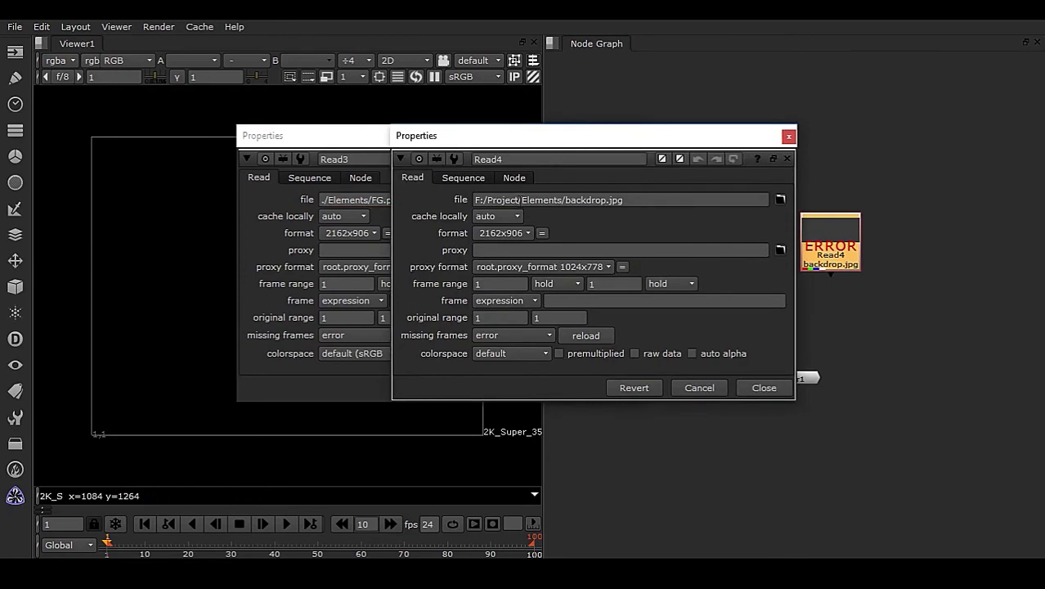
{"action": "left_click_drag", "start_coordinate": [520, 200], "coordinate": [473, 199]}
{"action": "type", "text": "."}
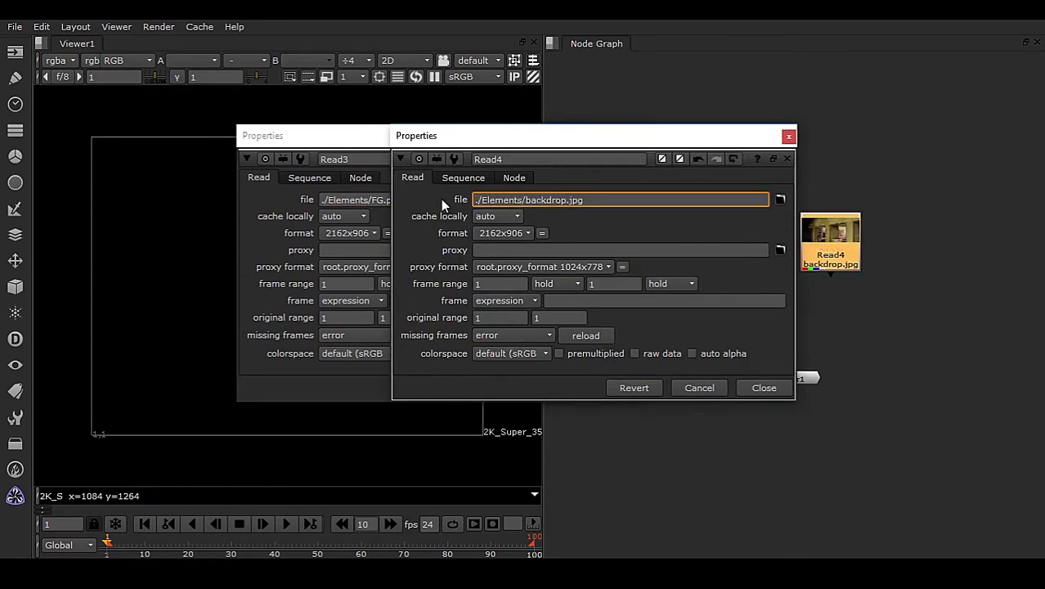
{"action": "left_click", "coordinate": [753, 389]}
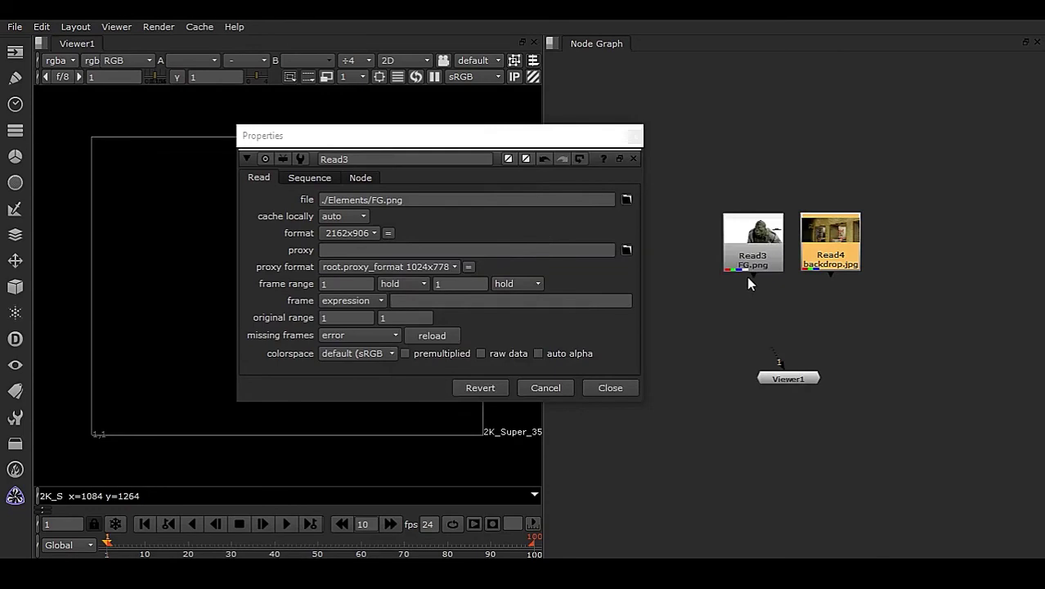
- Undo the file path changes in Read3 and Read4 and close the Read4 properties
{"action": "left_click", "coordinate": [544, 159]}
{"action": "double_click", "coordinate": [822, 245]}
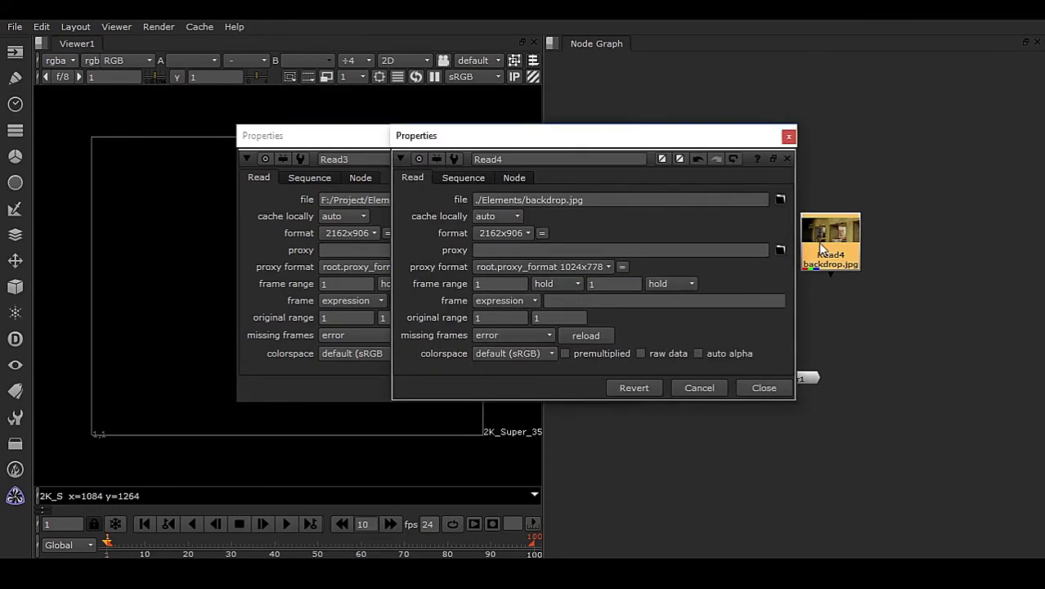
{"action": "left_click", "coordinate": [697, 159]}
{"action": "left_click", "coordinate": [765, 388]}
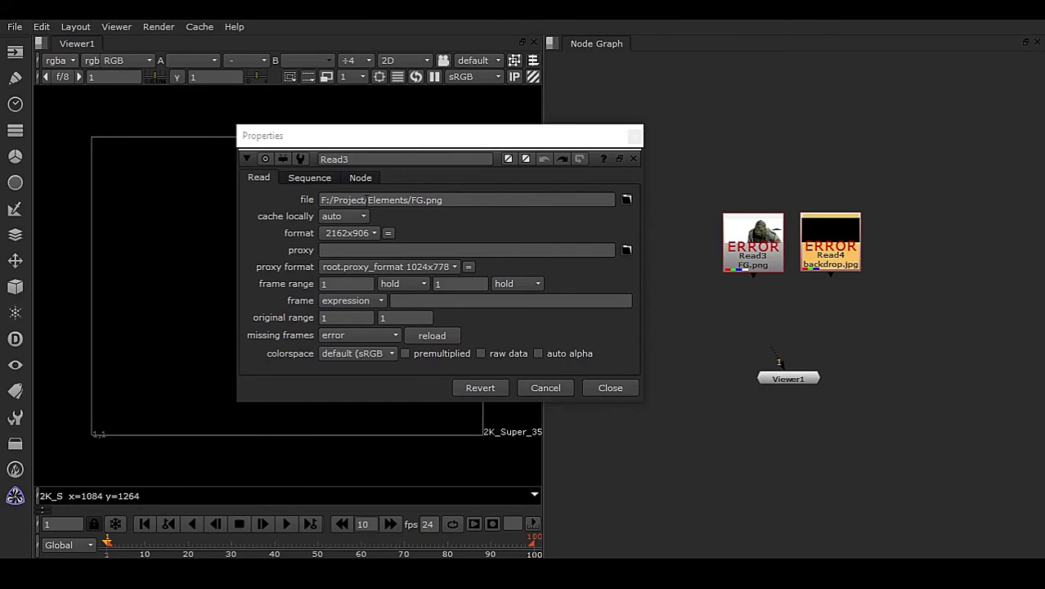
- Copy the F:/Project portion of Read3's file path, close its properties, and select both Read nodes
{"action": "left_click_drag", "start_coordinate": [365, 200], "coordinate": [276, 204]}
{"action": "key", "text": "ctrl+c"}
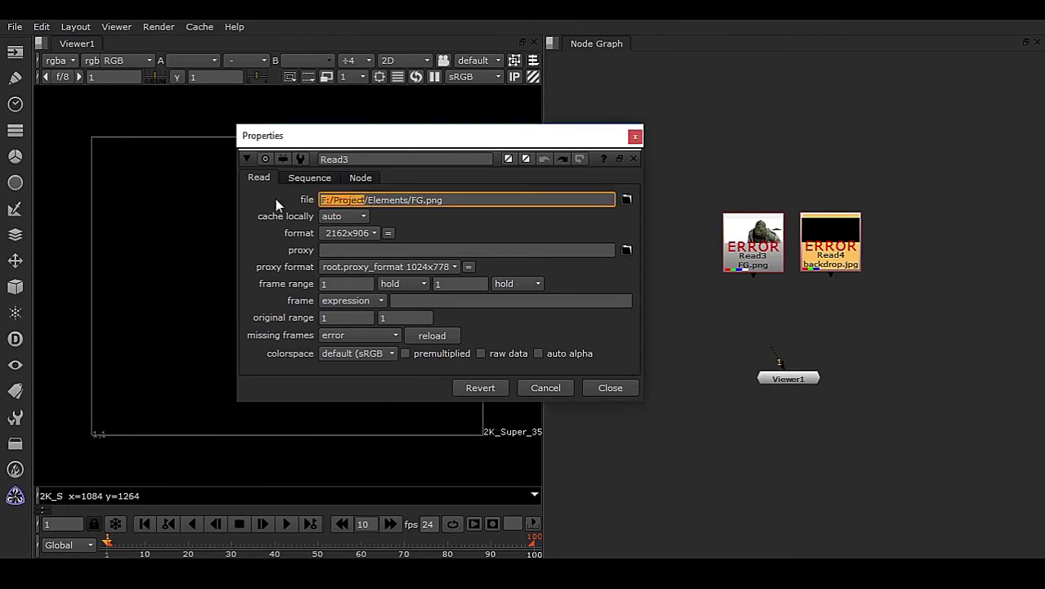
{"action": "left_click", "coordinate": [612, 387]}
{"action": "left_click_drag", "start_coordinate": [676, 167], "coordinate": [932, 339]}
- Replace F:/Project with a single dot in the selected nodes' filenames using Search and Replace, and view Read3 and Read4 in the viewer
{"action": "left_click", "coordinate": [42, 27]}
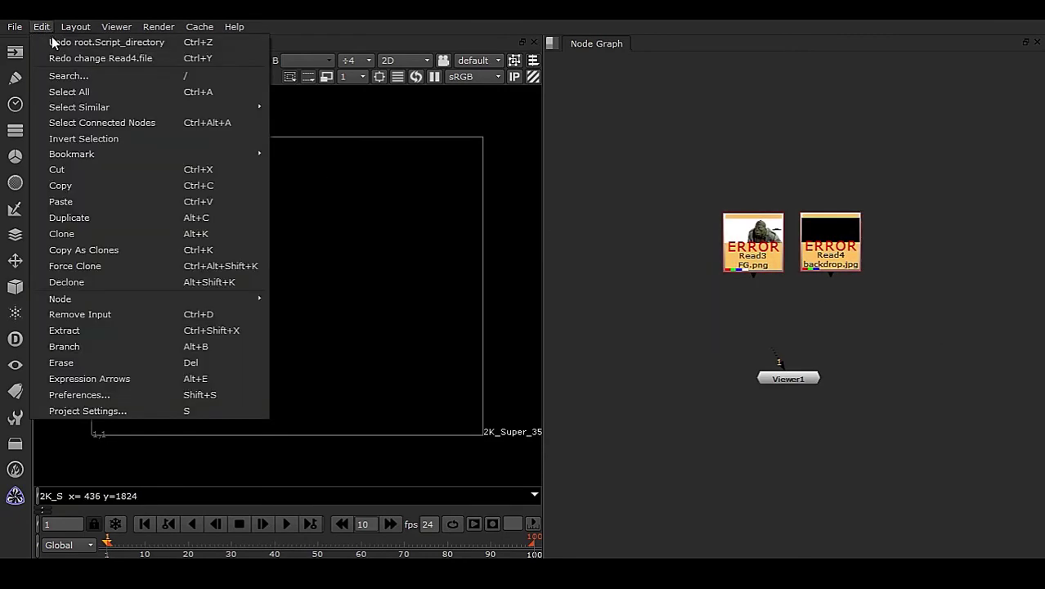
{"action": "mouse_move", "coordinate": [235, 296]}
{"action": "mouse_move", "coordinate": [339, 169]}
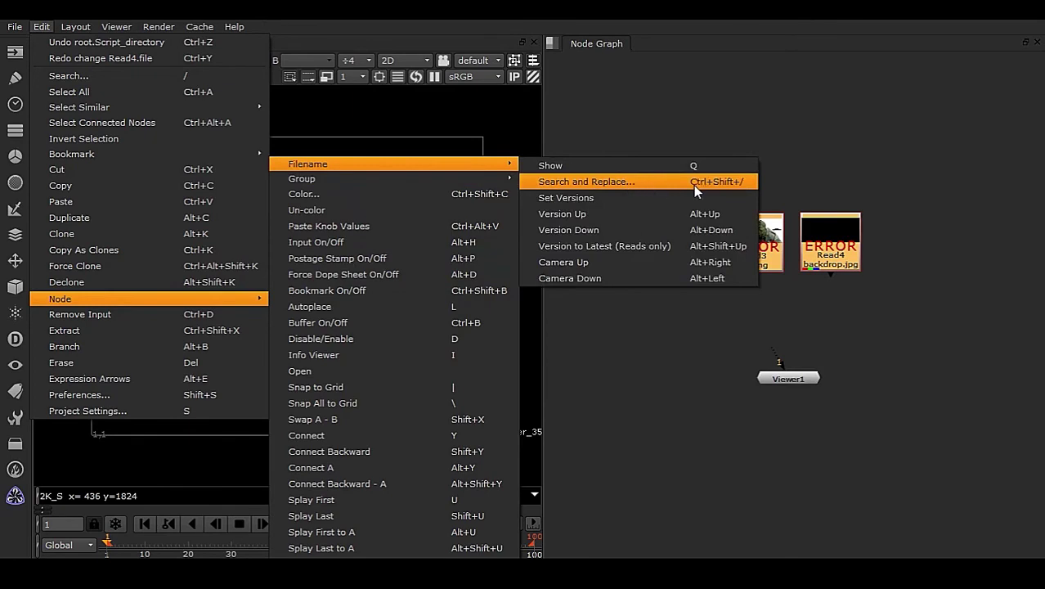
{"action": "left_click", "coordinate": [586, 182]}
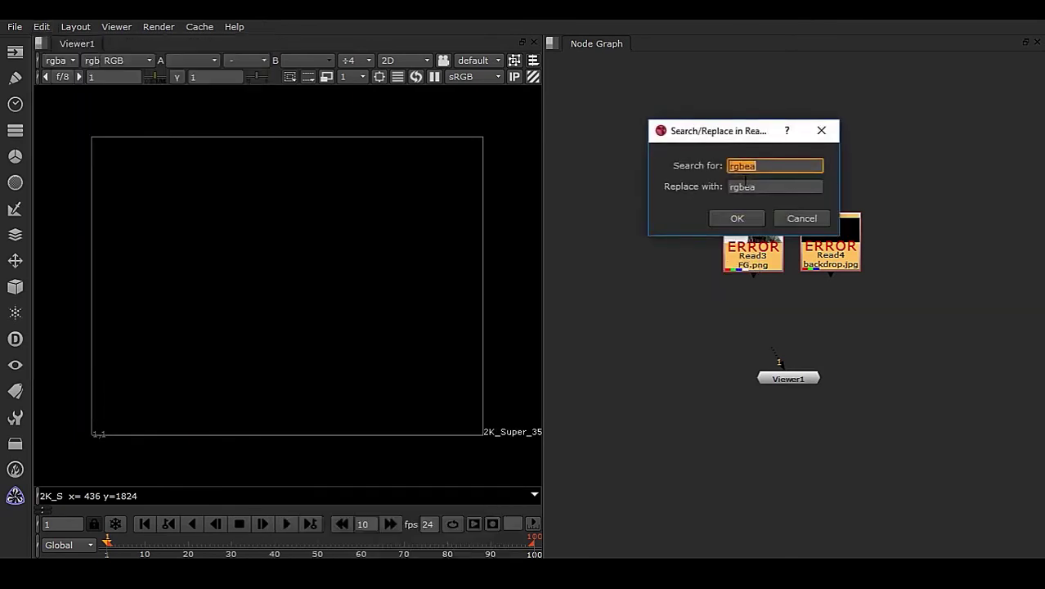
{"action": "left_click_drag", "start_coordinate": [730, 135], "coordinate": [376, 132]}
{"action": "key", "text": "ctrl+v"}
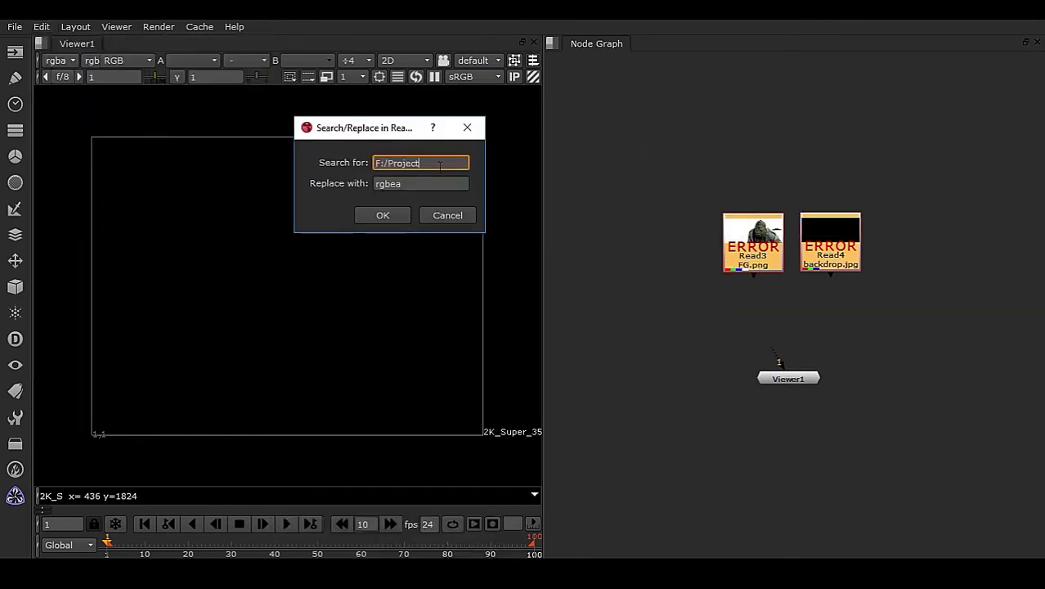
{"action": "key", "text": "Tab"}
{"action": "key", "text": "BackSpace"}
{"action": "left_click", "coordinate": [384, 214]}
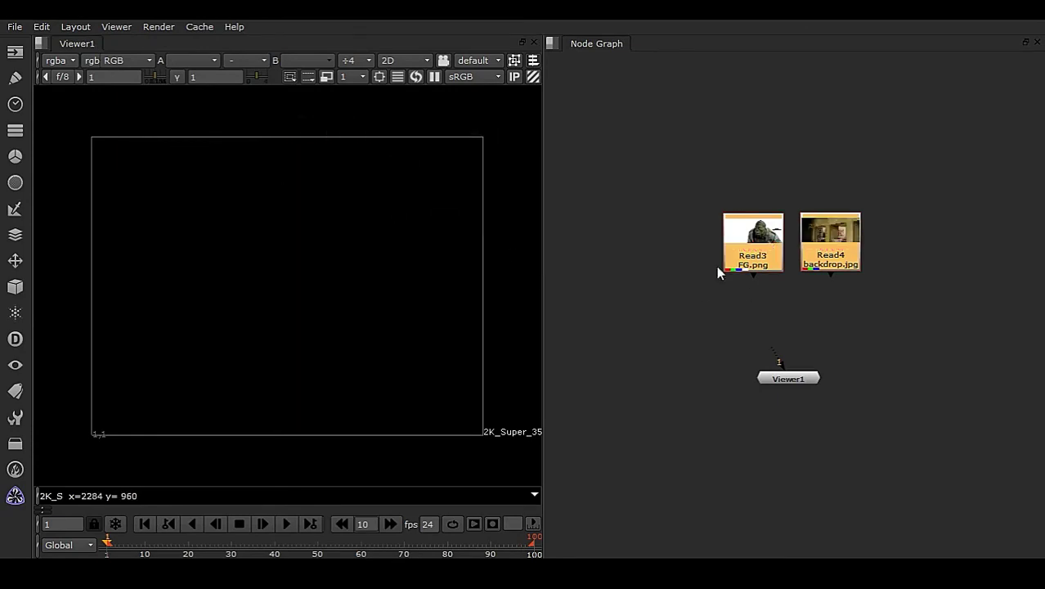
{"action": "left_click_drag", "start_coordinate": [775, 360], "coordinate": [753, 245]}
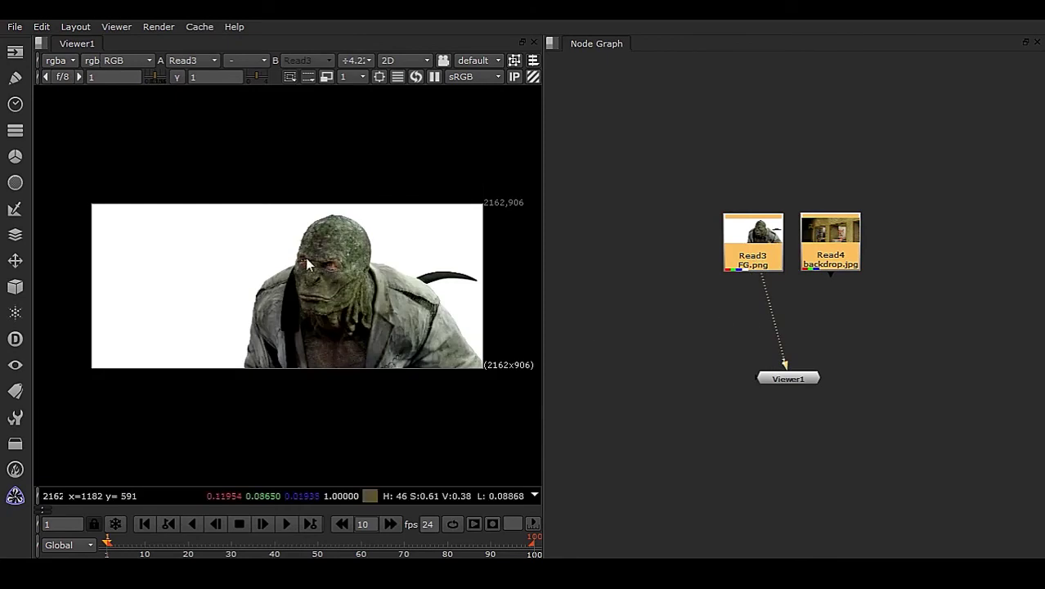
{"action": "left_click_drag", "start_coordinate": [761, 304], "coordinate": [820, 262]}
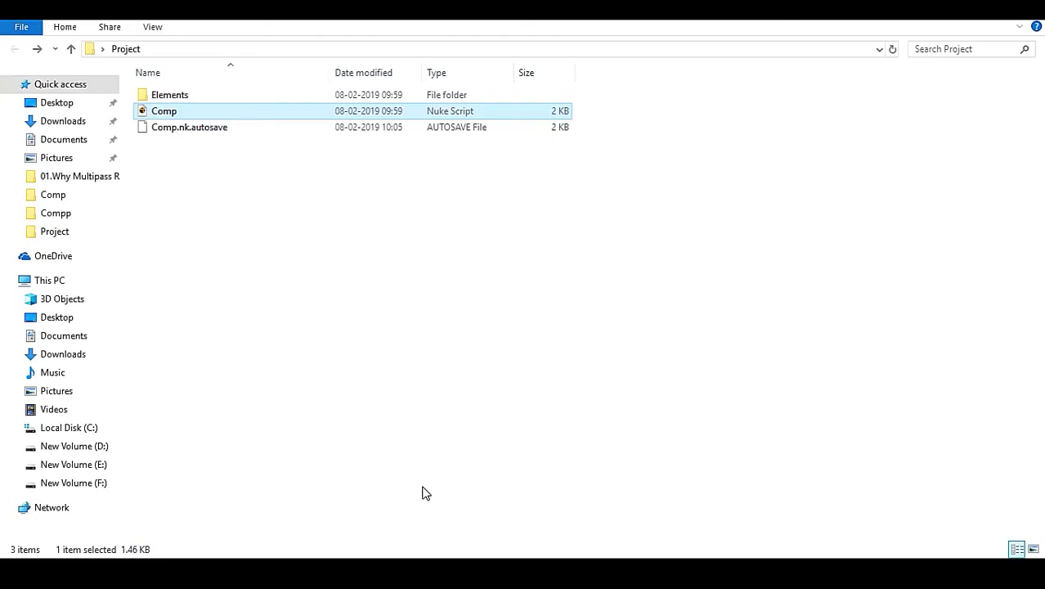
- Switch to File Explorer and create a folder named Comp inside the Project folder
{"action": "left_click", "coordinate": [280, 219]}
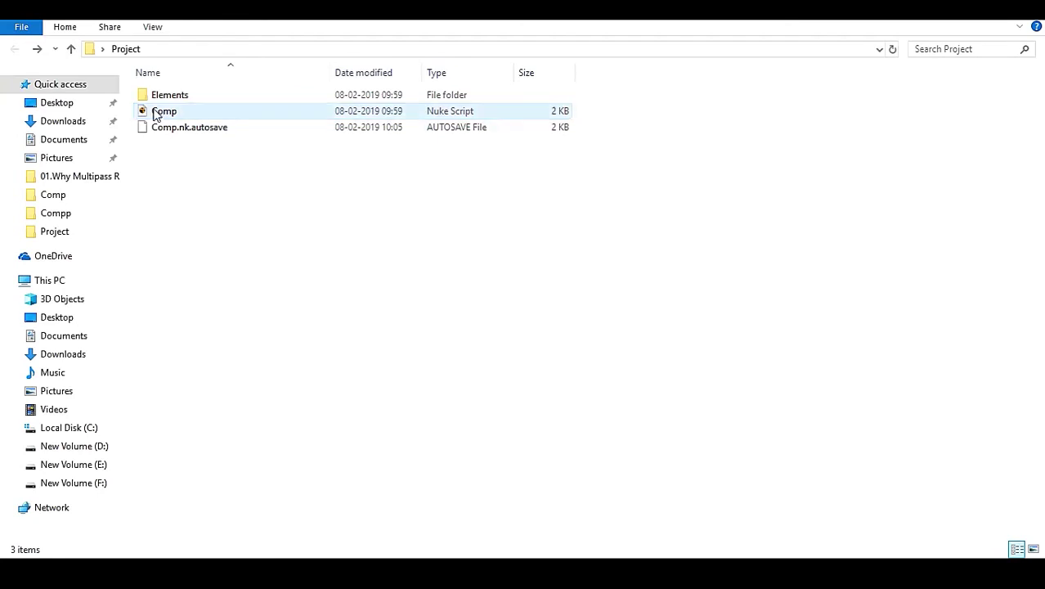
{"action": "right_click", "coordinate": [206, 166]}
{"action": "mouse_move", "coordinate": [259, 353]}
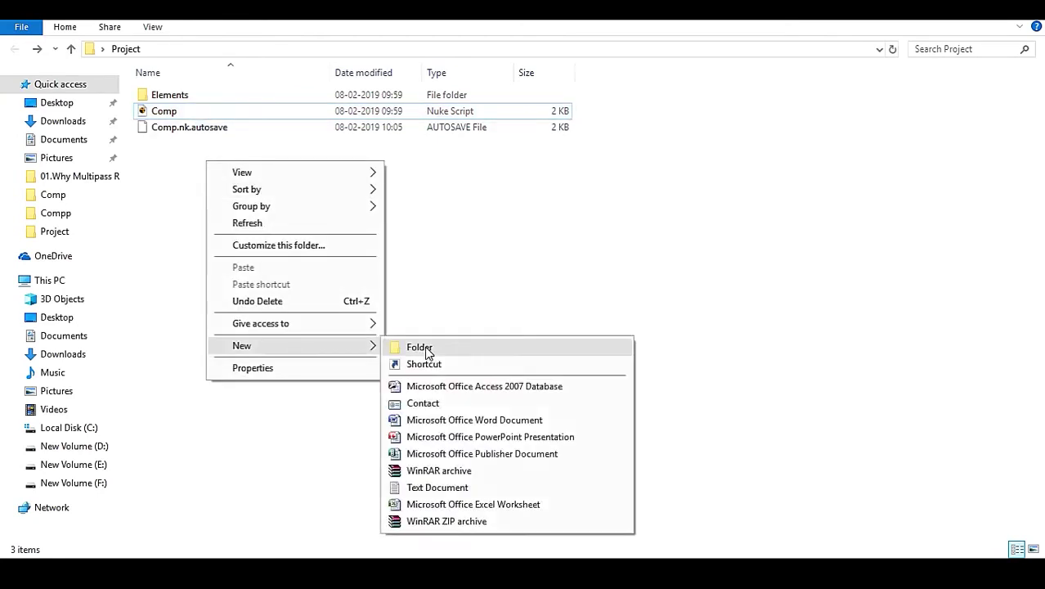
{"action": "left_click", "coordinate": [425, 348]}
{"action": "type", "text": "Comp"}
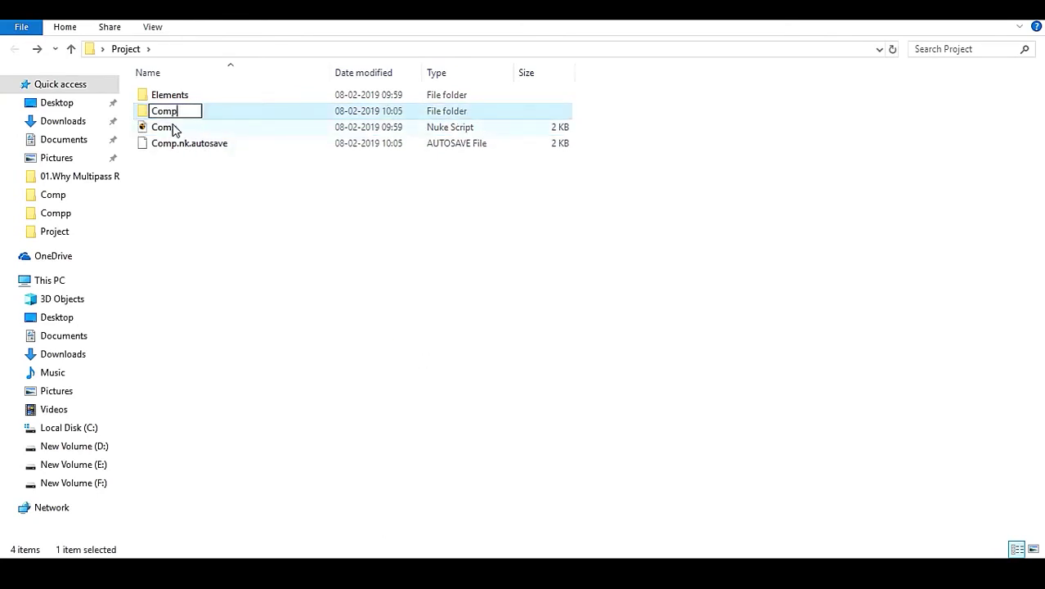
{"action": "left_click", "coordinate": [473, 329]}
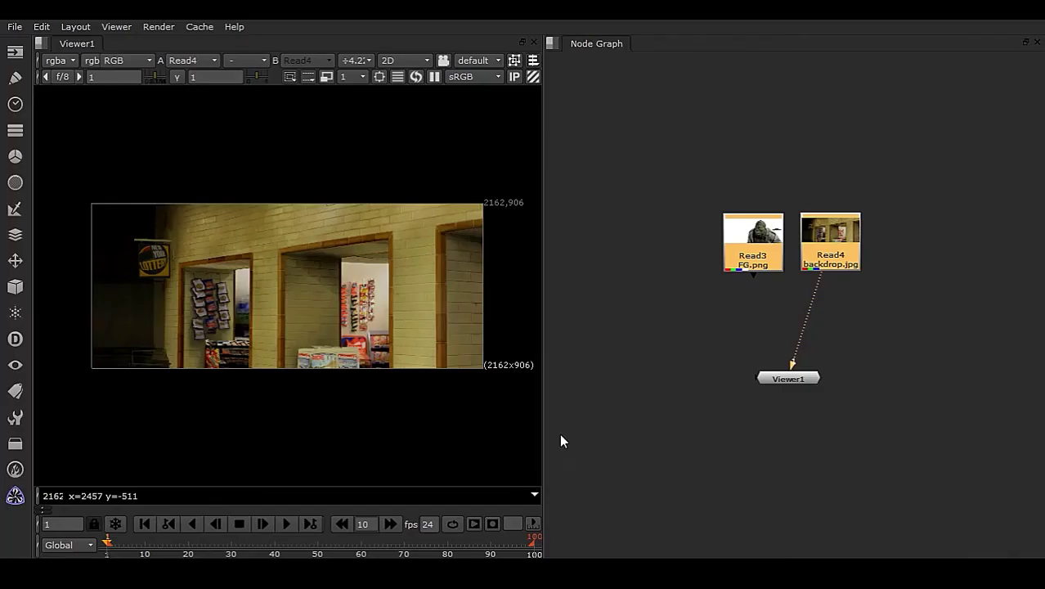
- Close the Nuke script with its changes saved, and move the Comp script file into the new Comp folder
{"action": "left_click", "coordinate": [1006, 25]}
{"action": "left_click", "coordinate": [795, 73]}
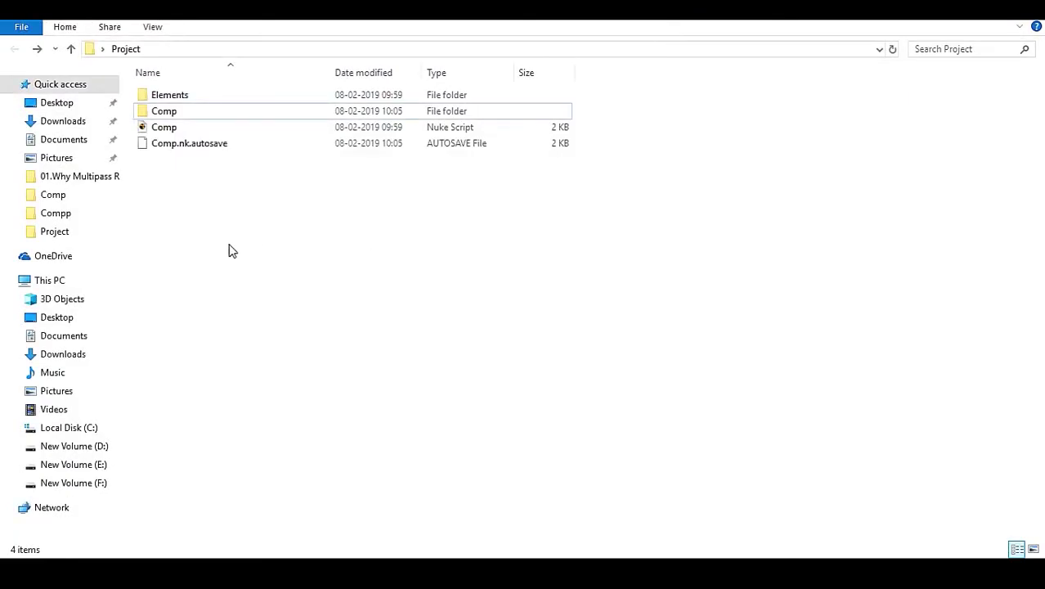
{"action": "left_click_drag", "start_coordinate": [164, 128], "coordinate": [163, 95]}
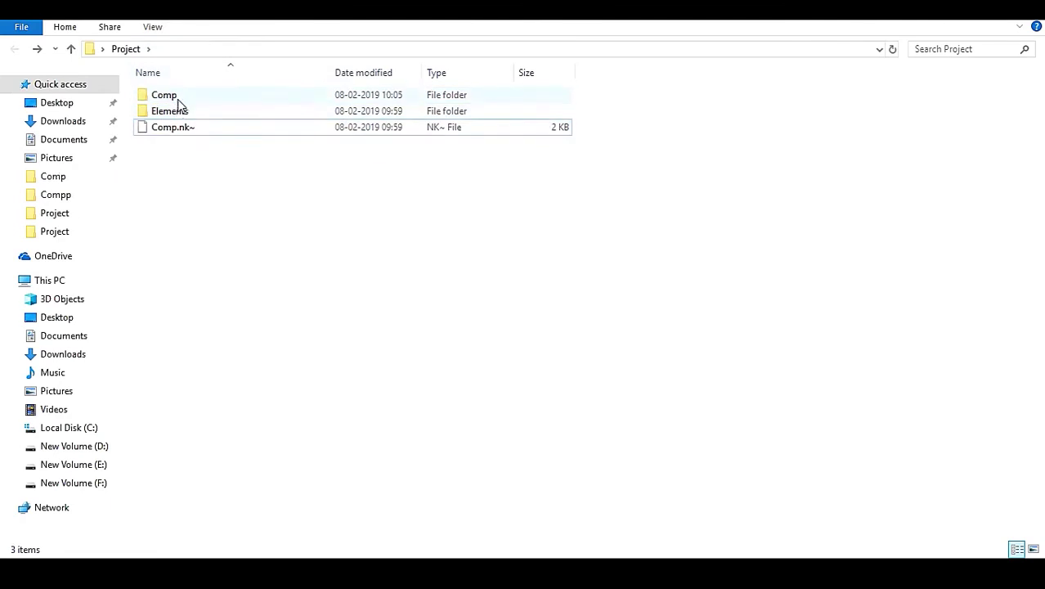
- Open the Comp script from the Comp folder in Nuke and display Read3's properties
{"action": "double_click", "coordinate": [178, 100]}
{"action": "double_click", "coordinate": [173, 103]}
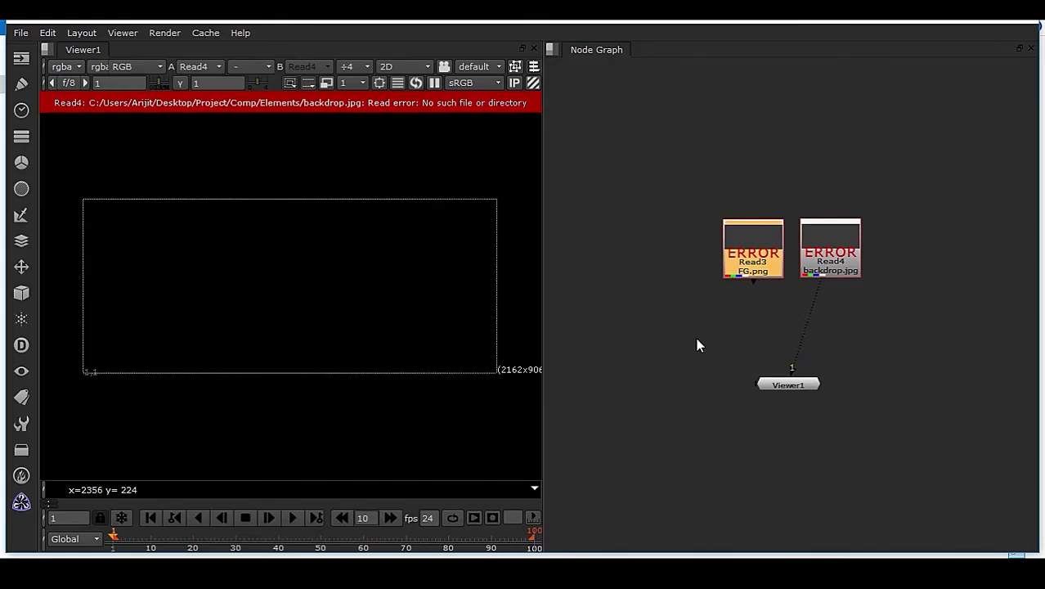
{"action": "double_click", "coordinate": [760, 263]}
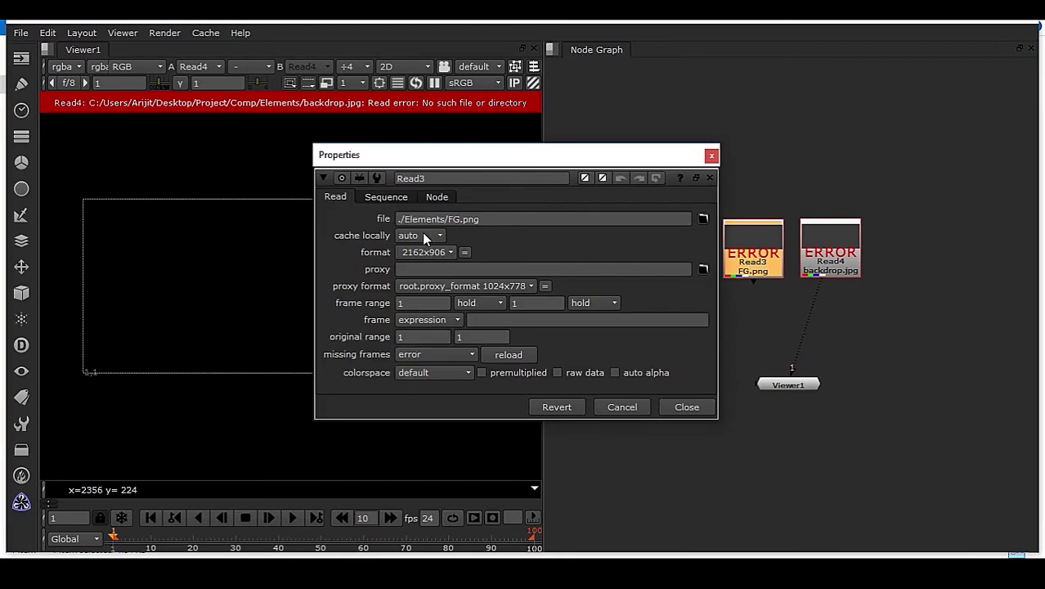
- Check in File Explorer where the Comp script sits relative to the Elements folder
{"action": "left_click", "coordinate": [351, 573]}
{"action": "left_click", "coordinate": [13, 49]}
{"action": "double_click", "coordinate": [173, 97]}
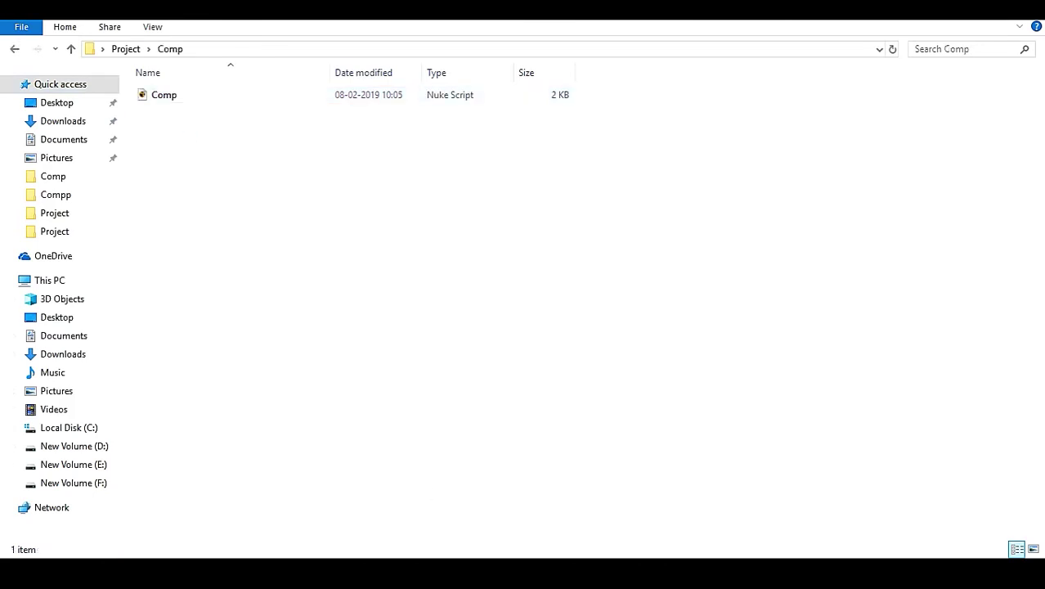
- Return to Nuke, set Read3's file path to ../Elements/FG.png, and close its properties
{"action": "left_click", "coordinate": [540, 532]}
{"action": "left_click", "coordinate": [399, 219]}
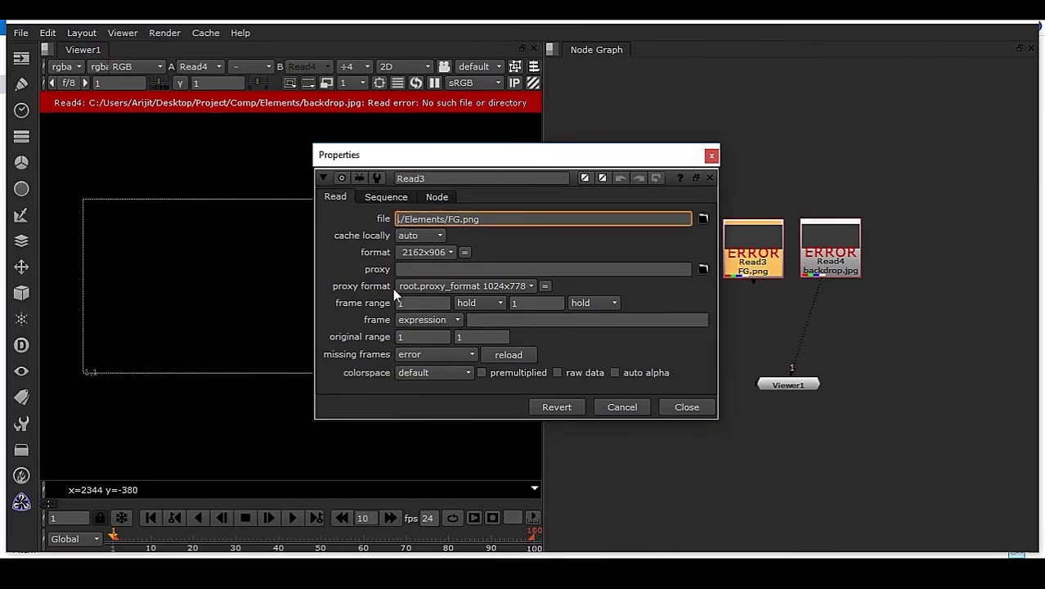
{"action": "type", "text": ".."}
{"action": "key", "text": "Return"}
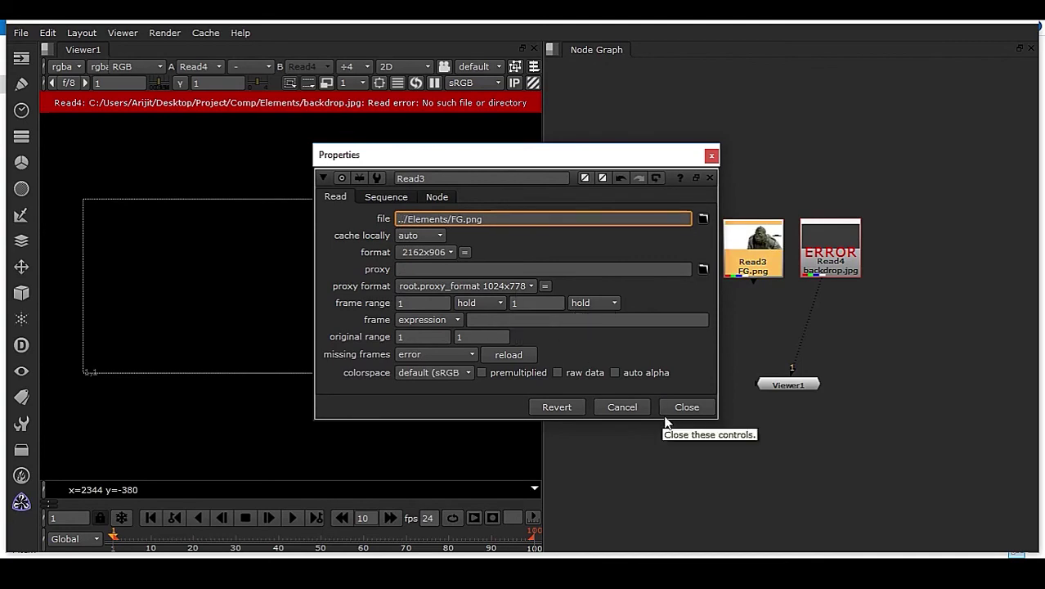
{"action": "left_click", "coordinate": [687, 407]}
- Set Read4's file path to ../Elements/backdrop.jpg and close its properties
{"action": "double_click", "coordinate": [836, 270]}
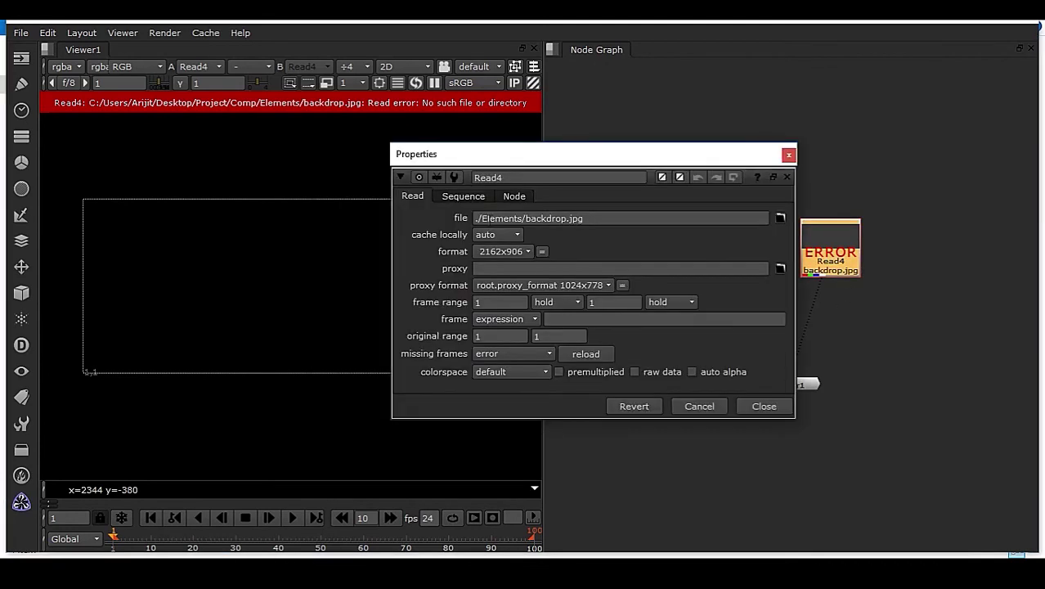
{"action": "left_click", "coordinate": [474, 219]}
{"action": "type", "text": "."}
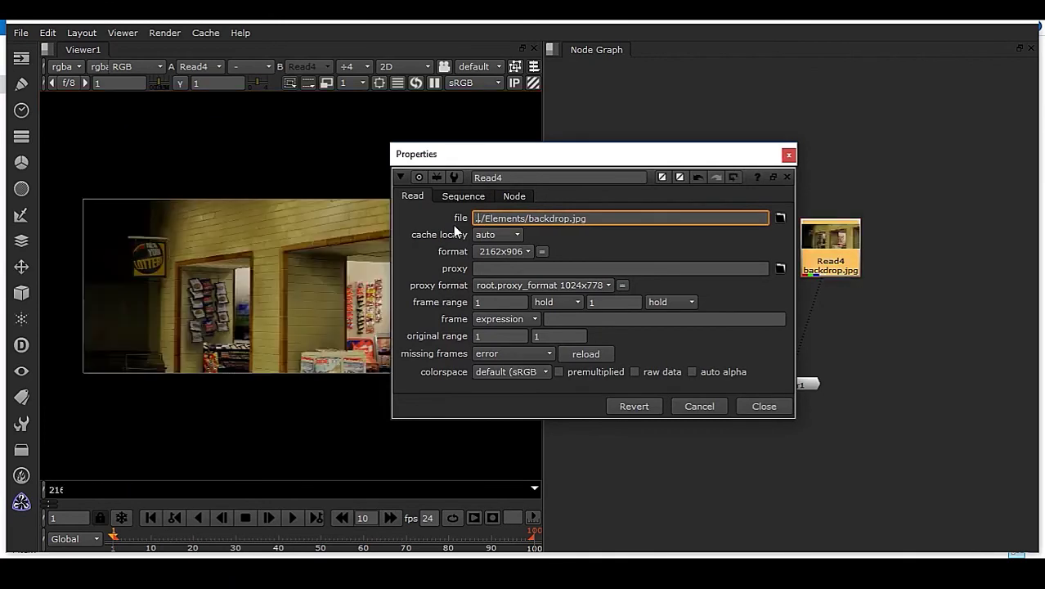
{"action": "left_click", "coordinate": [764, 406]}
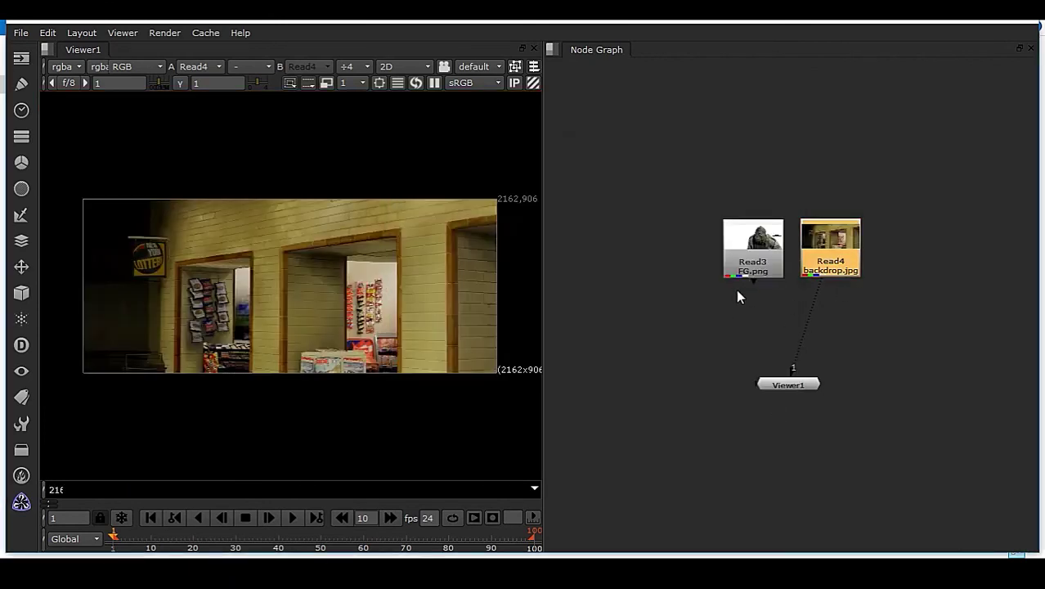
- Close the Nuke script with its changes saved, and create a new folder inside the Project folder in File Explorer
{"action": "left_click", "coordinate": [1039, 24]}
{"action": "left_click", "coordinate": [775, 72]}
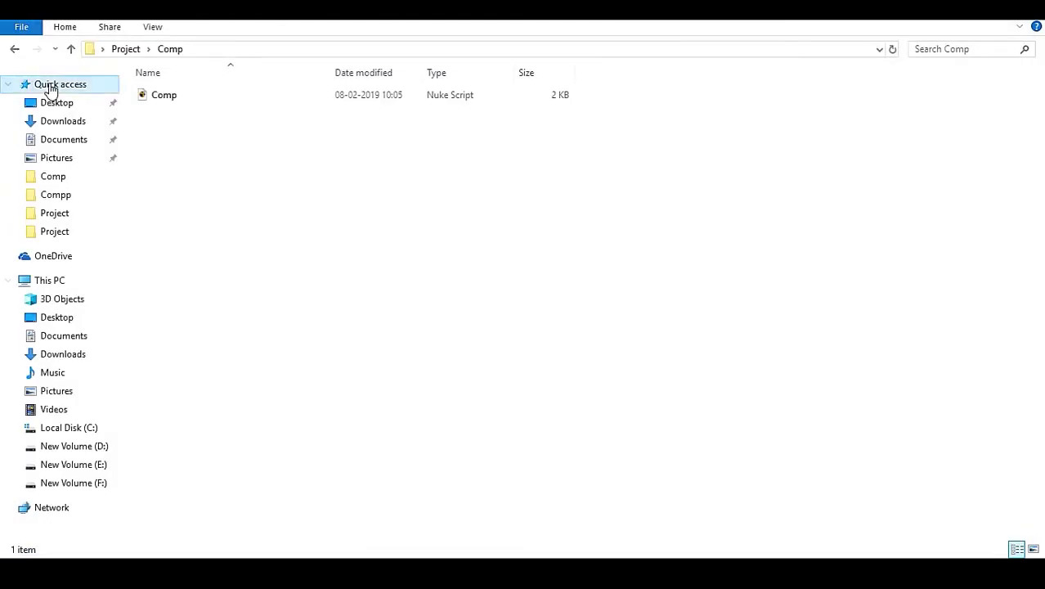
{"action": "left_click", "coordinate": [14, 49]}
{"action": "right_click", "coordinate": [210, 178]}
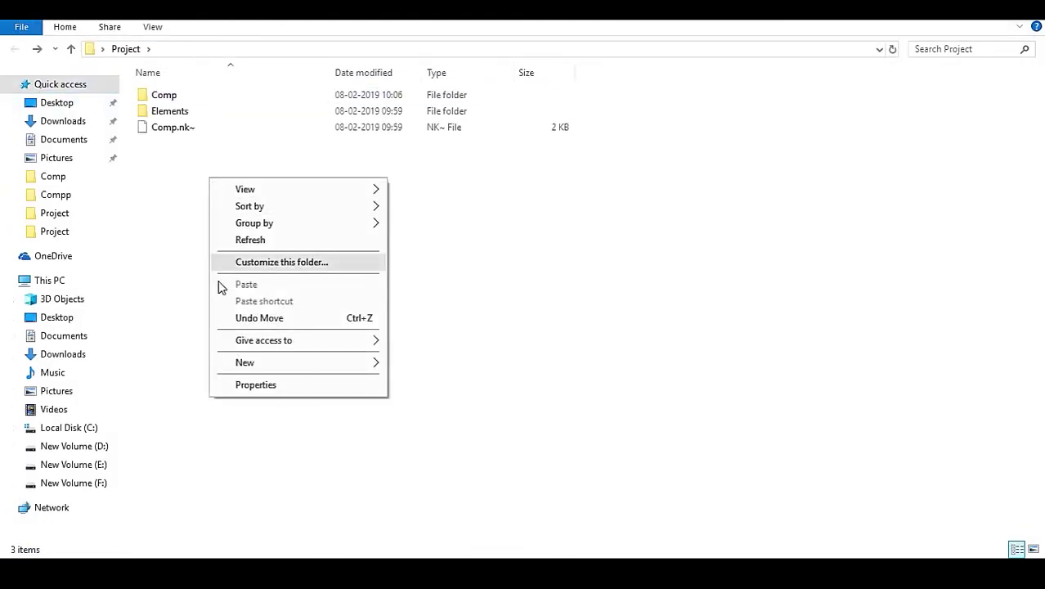
{"action": "mouse_move", "coordinate": [242, 363]}
{"action": "left_click", "coordinate": [417, 363]}
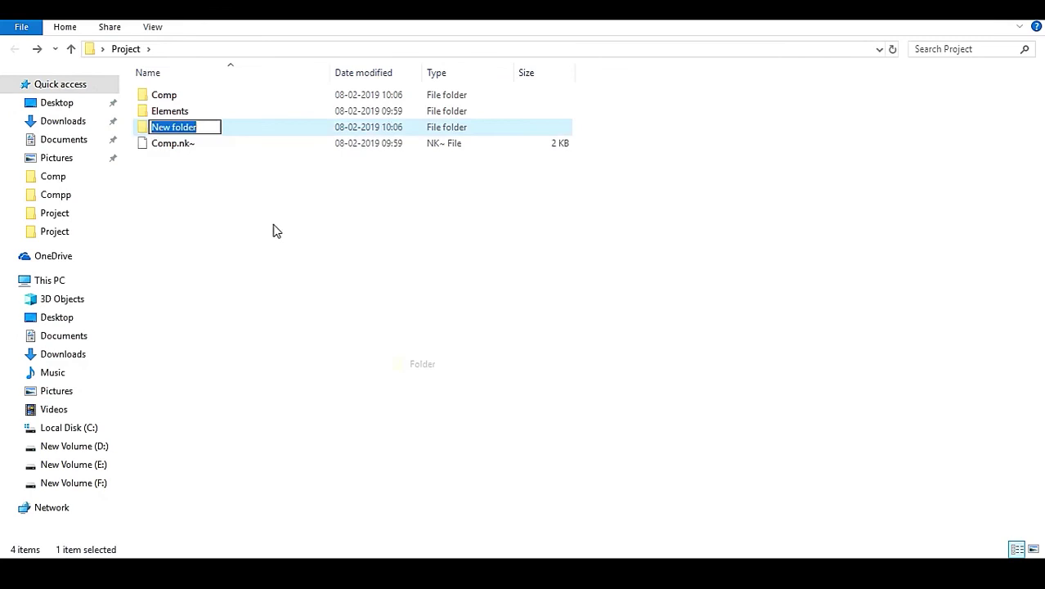
- Move the Comp and Elements folders into New folder
{"action": "left_click", "coordinate": [172, 98]}
{"action": "left_click", "coordinate": [182, 111], "text": "ctrl"}
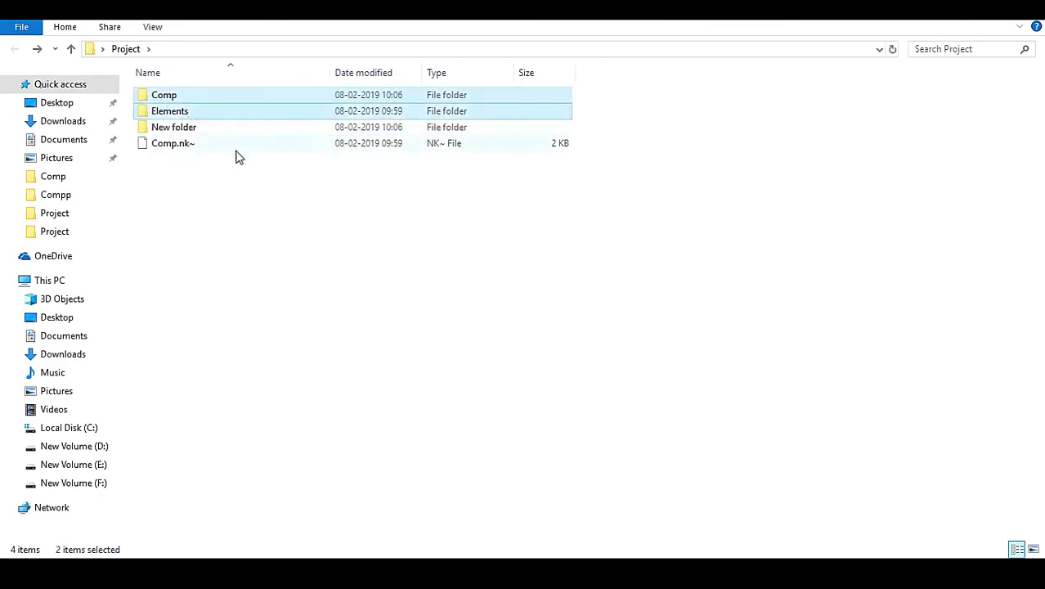
{"action": "double_click", "coordinate": [186, 132]}
{"action": "key", "text": "ctrl+v"}
{"action": "left_click", "coordinate": [275, 227]}
- Open the Comp script from its relocated folder to check that both Read nodes load, and close Nuke
{"action": "left_click", "coordinate": [14, 49]}
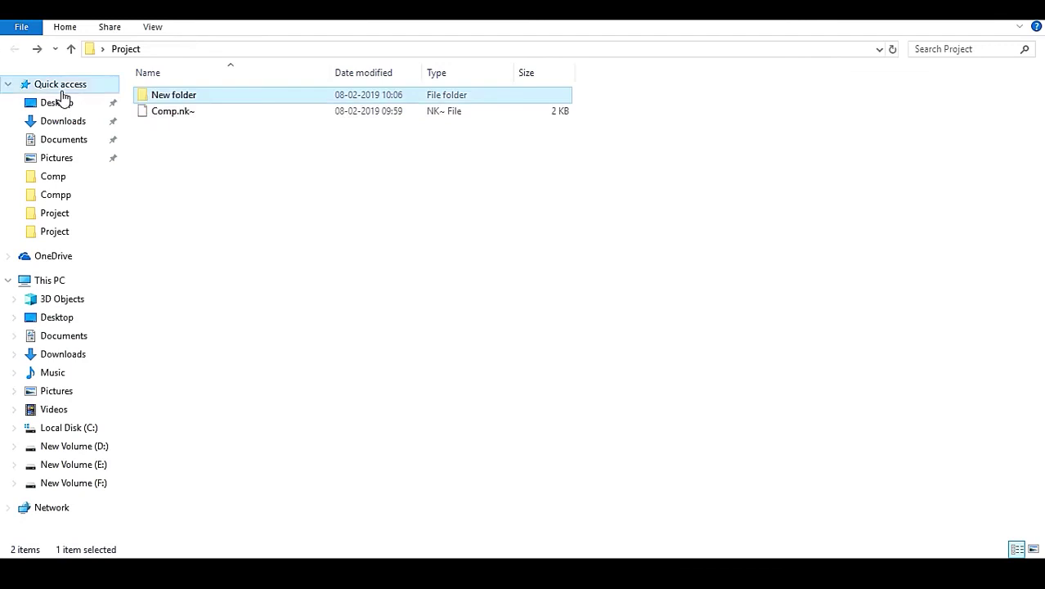
{"action": "double_click", "coordinate": [194, 96]}
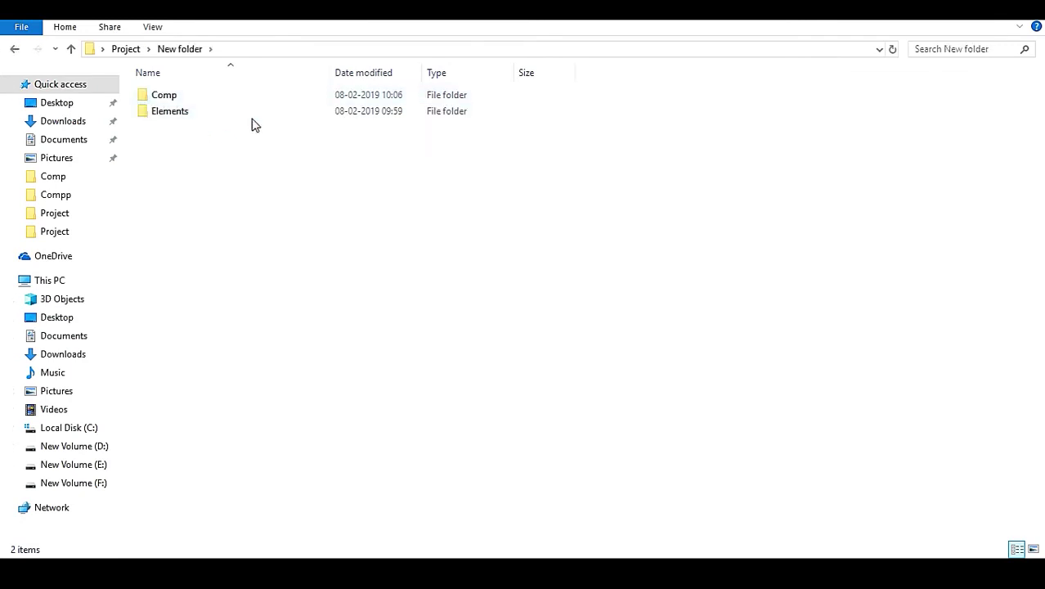
{"action": "double_click", "coordinate": [193, 97]}
{"action": "double_click", "coordinate": [186, 97]}
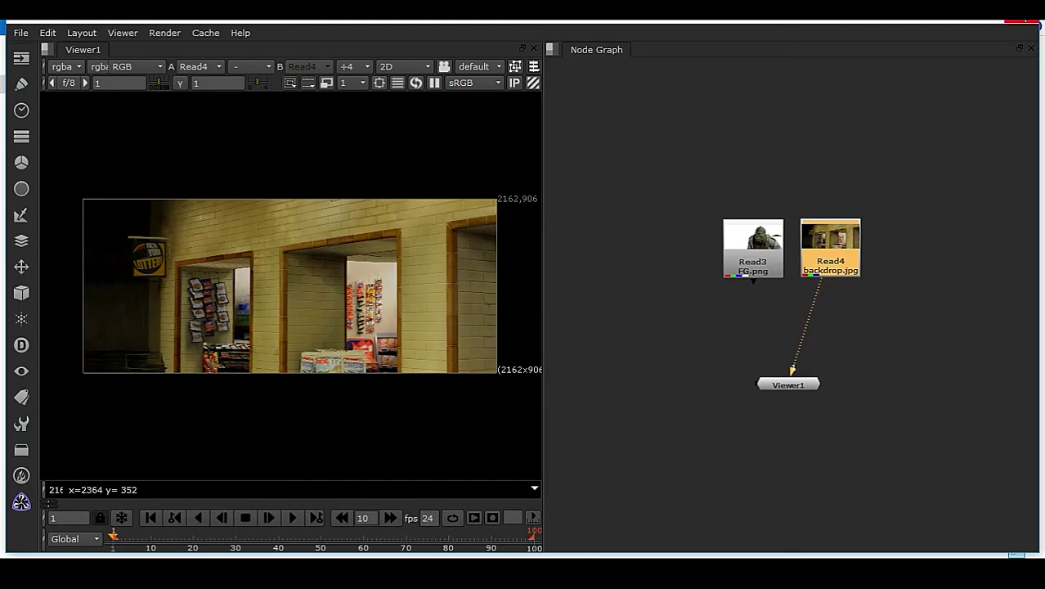
{"action": "left_click", "coordinate": [1022, 21]}
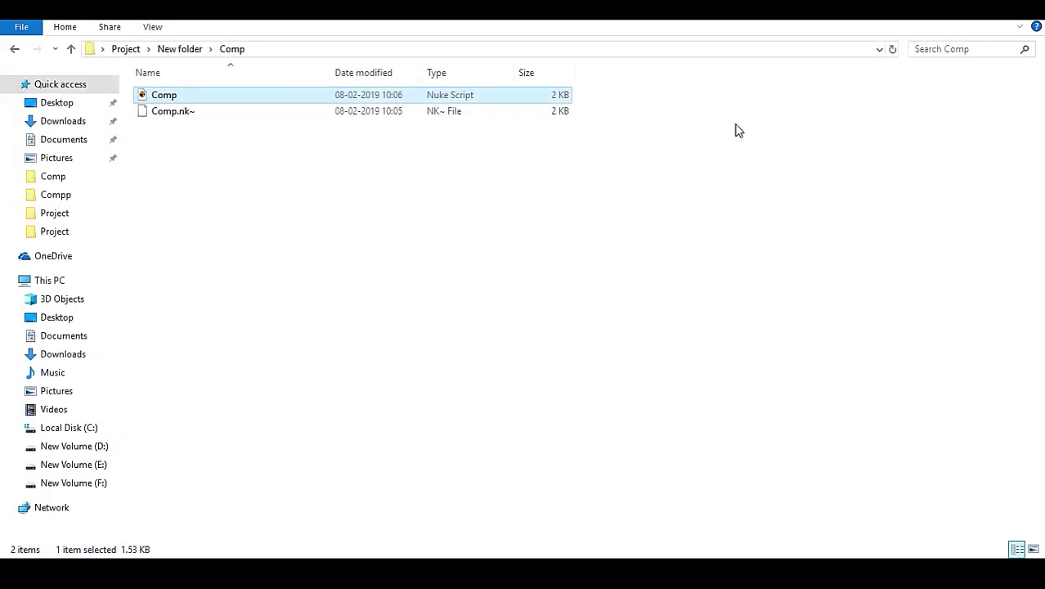
- Move New folder from the Project folder to the root of New Volume (F:)
{"action": "left_click", "coordinate": [16, 50]}
{"action": "left_click", "coordinate": [16, 50]}
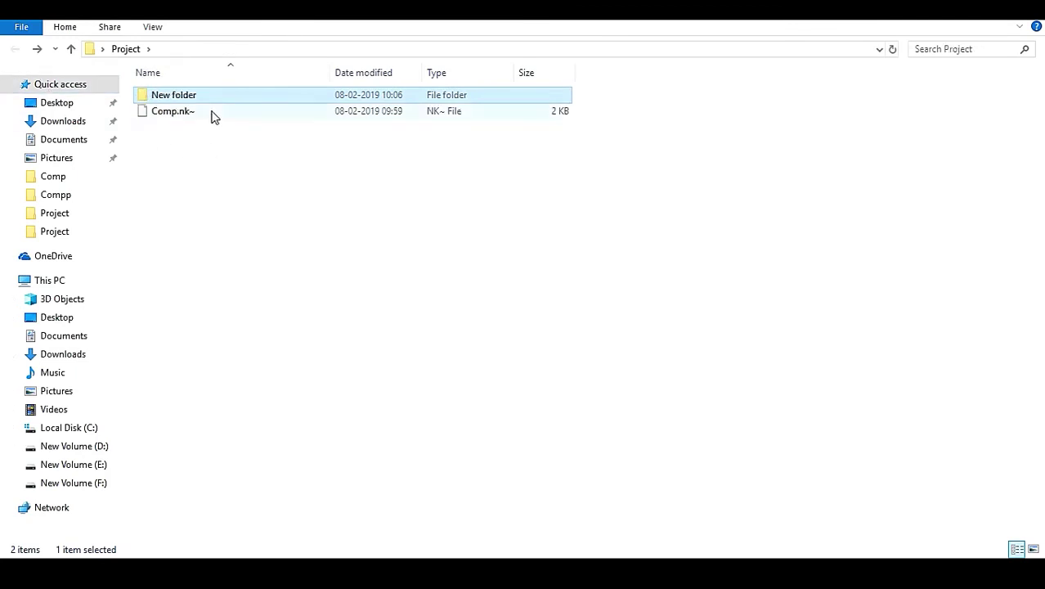
{"action": "right_click", "coordinate": [181, 97]}
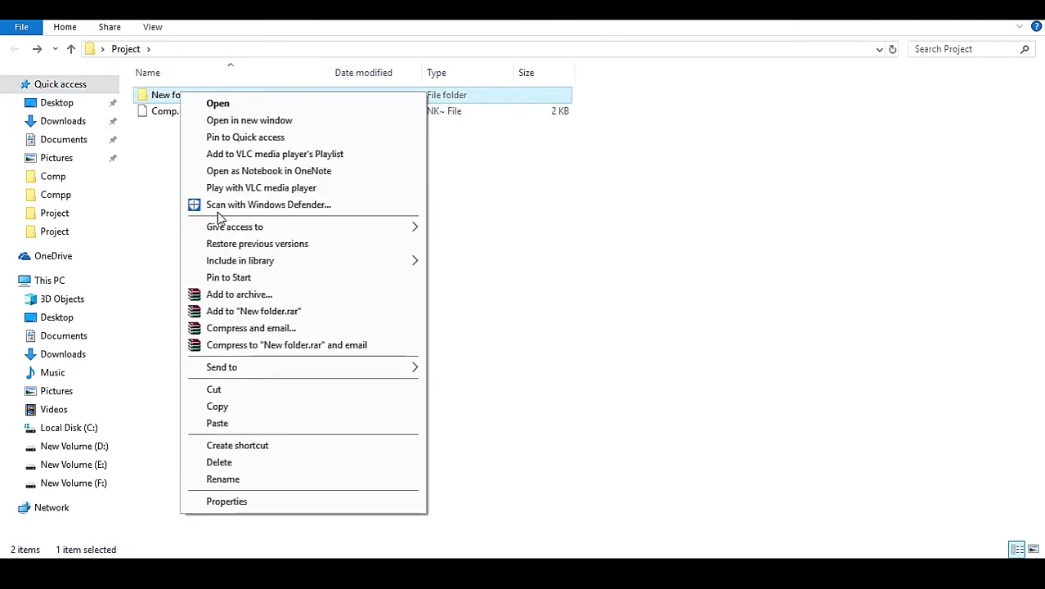
{"action": "left_click", "coordinate": [233, 389]}
{"action": "left_click", "coordinate": [90, 483]}
{"action": "right_click", "coordinate": [265, 219]}
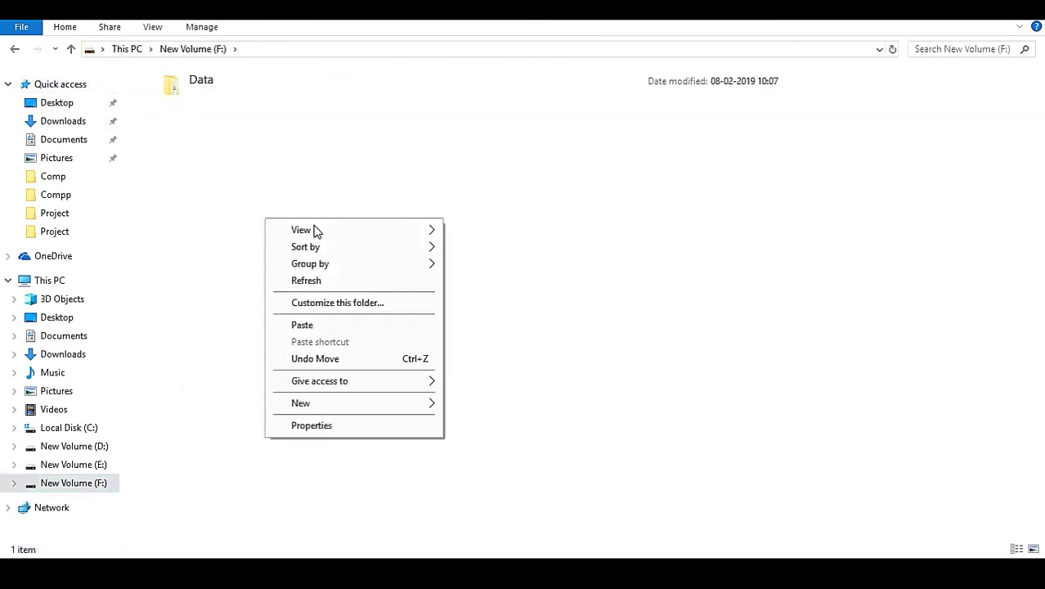
{"action": "left_click", "coordinate": [328, 325]}
{"action": "left_click", "coordinate": [321, 220]}
- Open the Comp script from New folder's Comp subfolder on New Volume (F:)
{"action": "left_click", "coordinate": [247, 129]}
{"action": "double_click", "coordinate": [247, 129]}
{"action": "double_click", "coordinate": [196, 97]}
{"action": "double_click", "coordinate": [177, 98]}
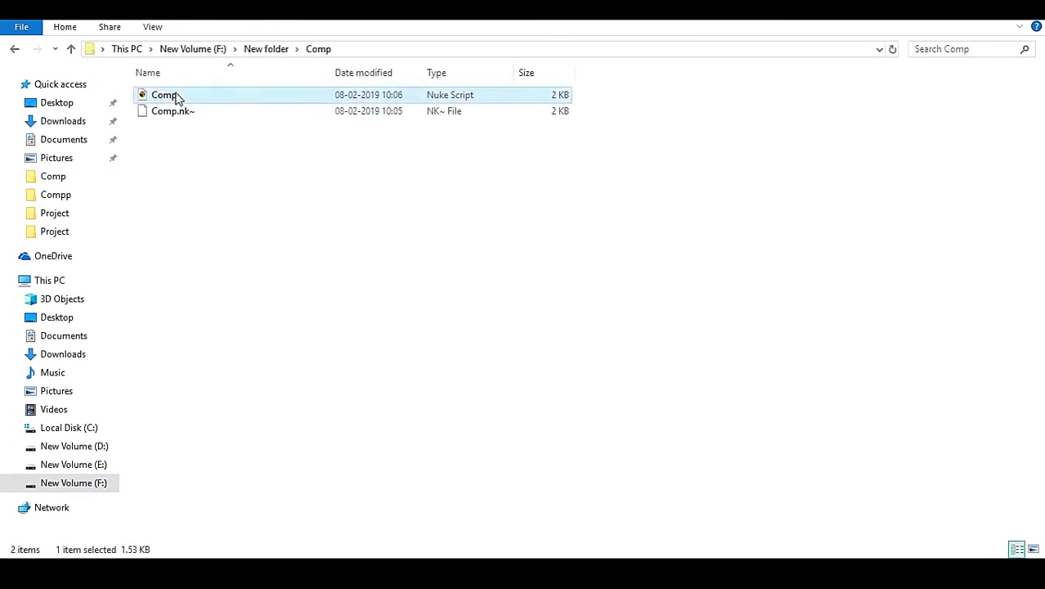
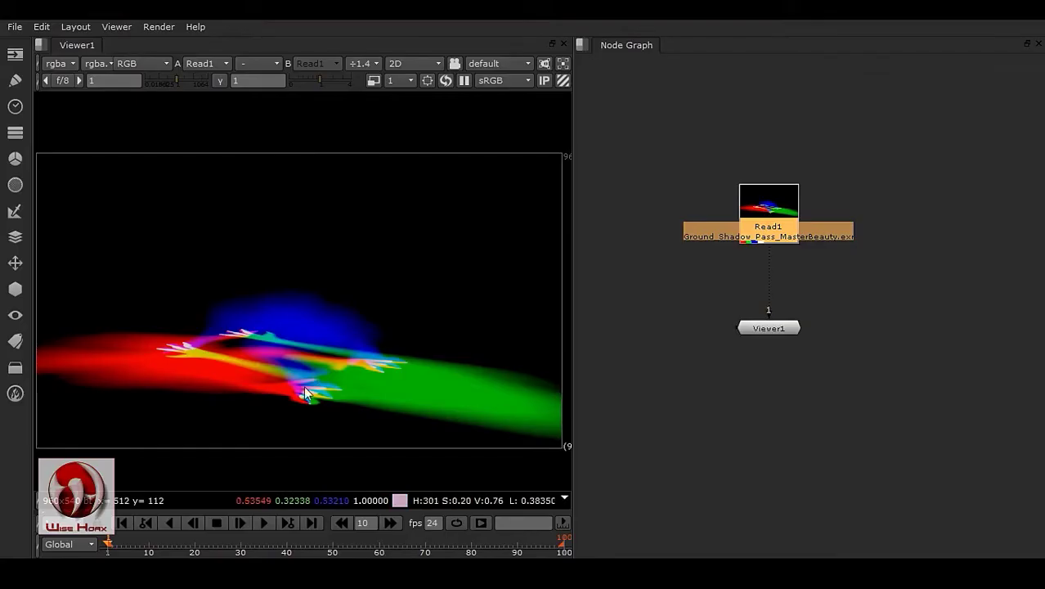
- Add a Shuffle node after Read1 and place it below and to the side of the Read node
{"action": "key", "text": "f"}
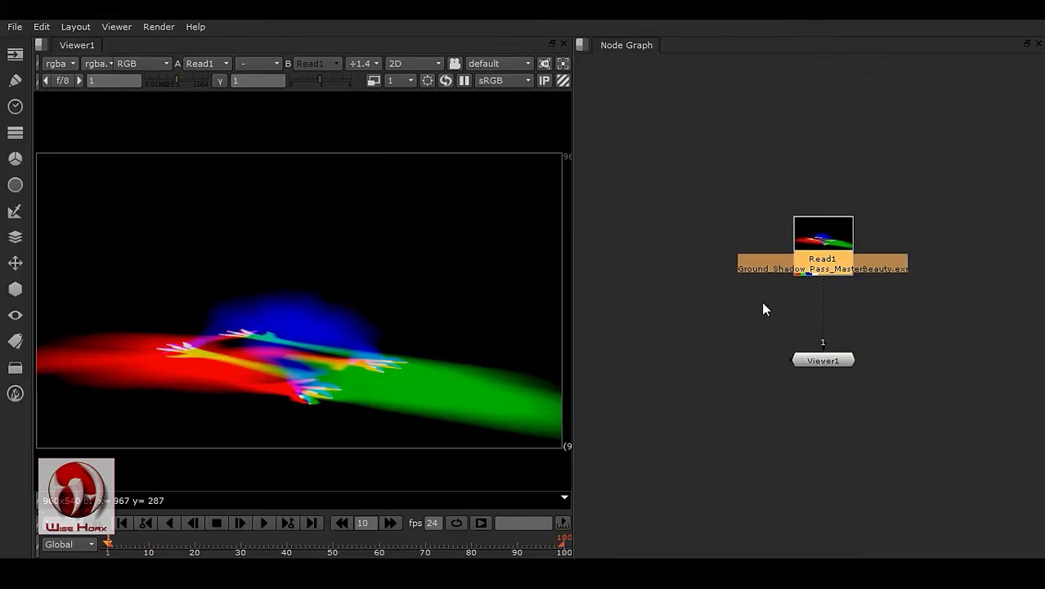
{"action": "scroll", "coordinate": [817, 313], "scroll_direction": "up", "scroll_amount": 5}
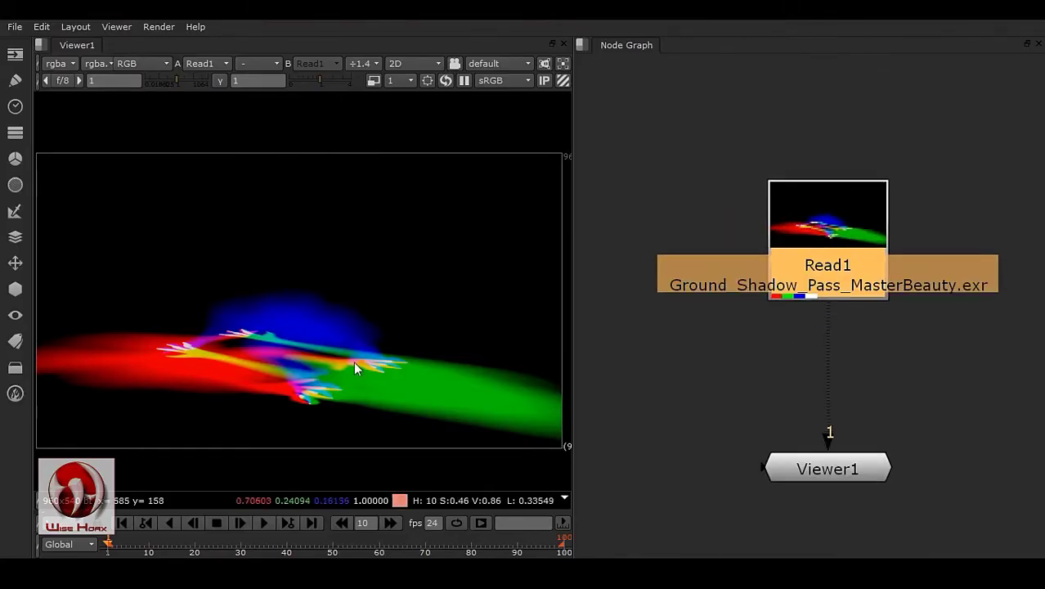
{"action": "middle_click_drag", "start_coordinate": [824, 378], "coordinate": [827, 347]}
{"action": "left_click_drag", "start_coordinate": [862, 236], "coordinate": [863, 219]}
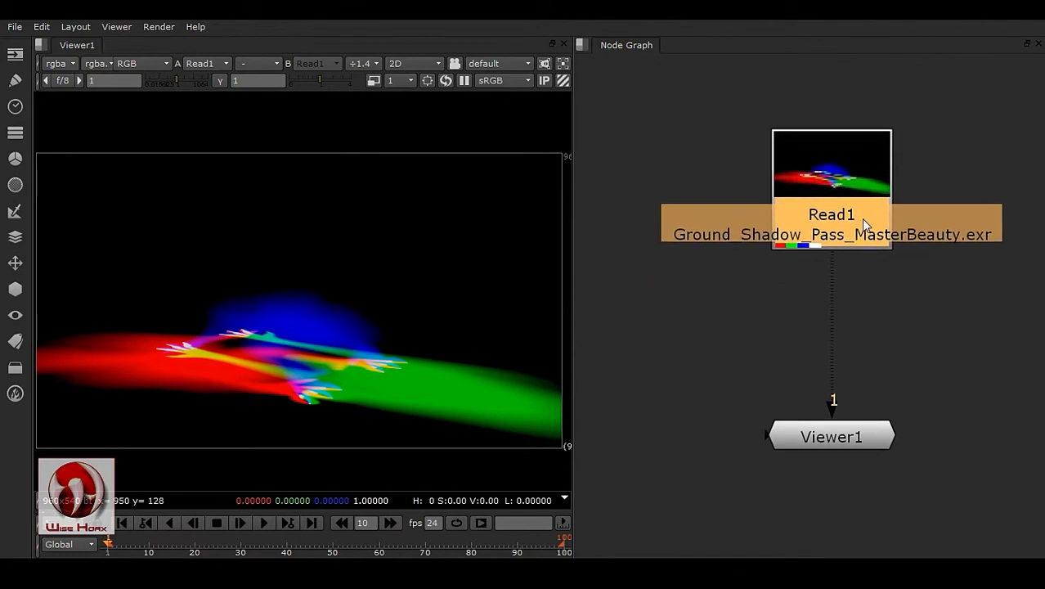
{"action": "type", "text": "nshuf"}
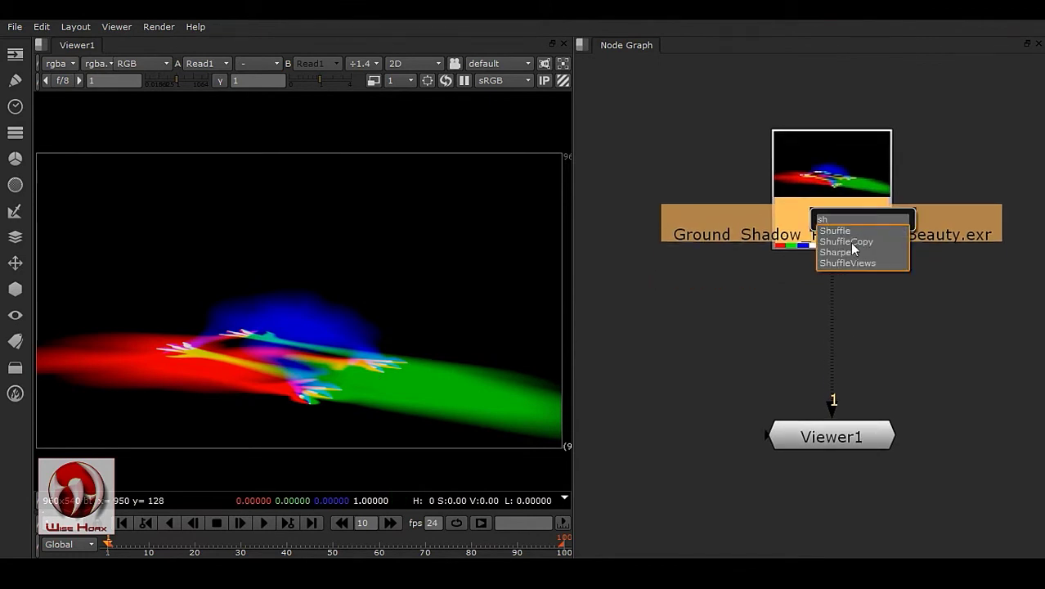
{"action": "left_click", "coordinate": [851, 246]}
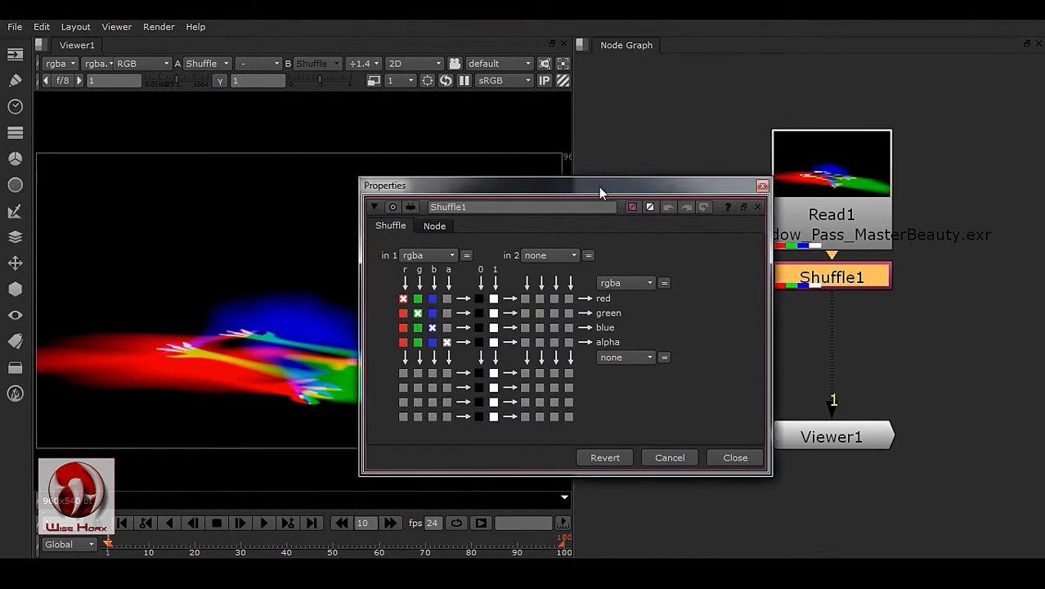
{"action": "left_click_drag", "start_coordinate": [643, 186], "coordinate": [528, 177]}
{"action": "left_click_drag", "start_coordinate": [826, 288], "coordinate": [715, 318]}
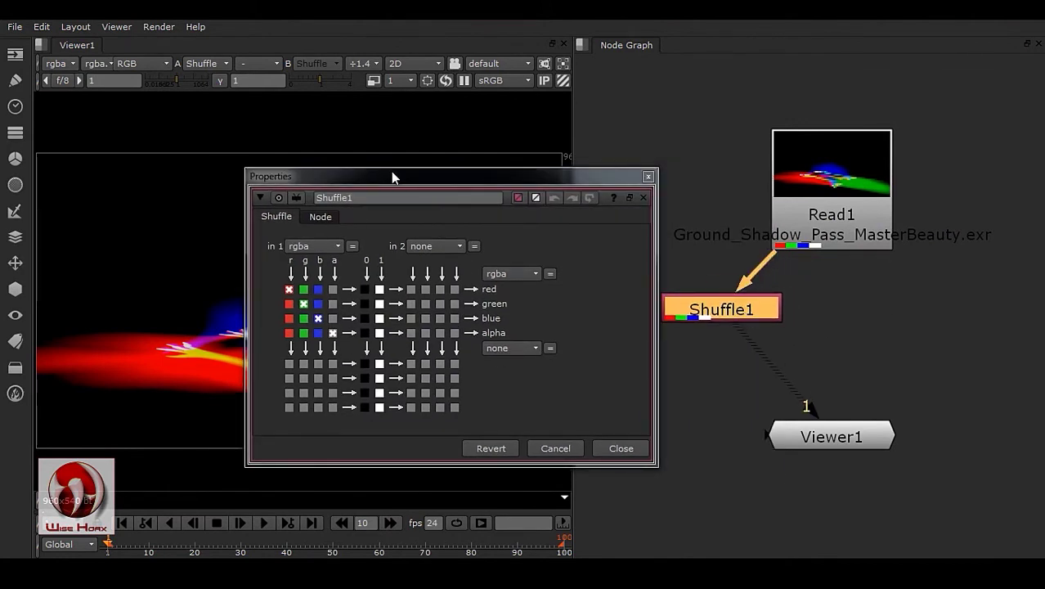
- In Shuffle1, route the red channel into the red, green and blue outputs and set alpha to 0
{"action": "left_click_drag", "start_coordinate": [390, 176], "coordinate": [727, 148]}
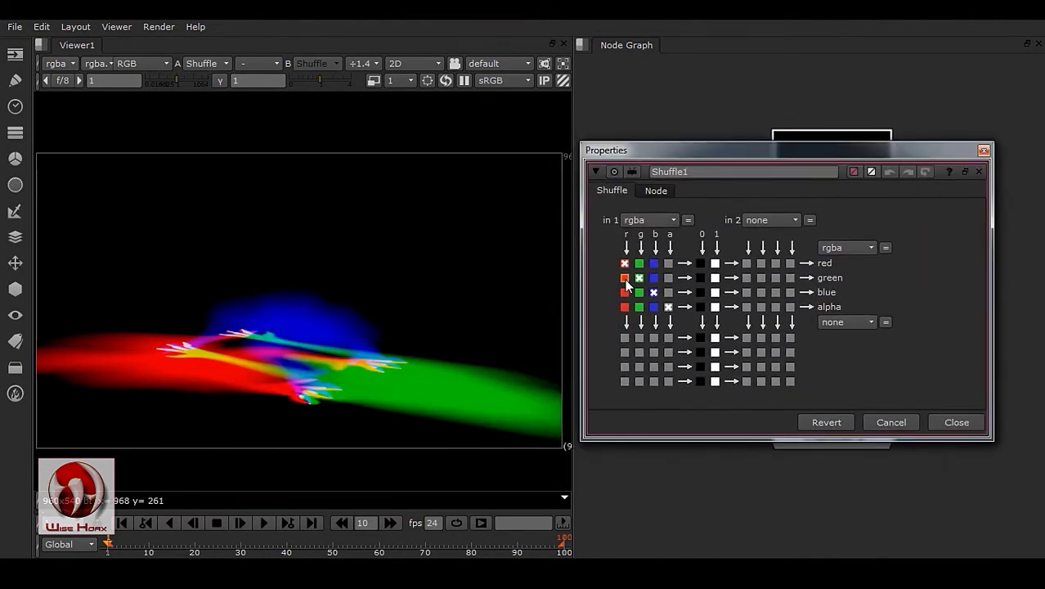
{"action": "left_click", "coordinate": [624, 279]}
{"action": "left_click", "coordinate": [626, 294]}
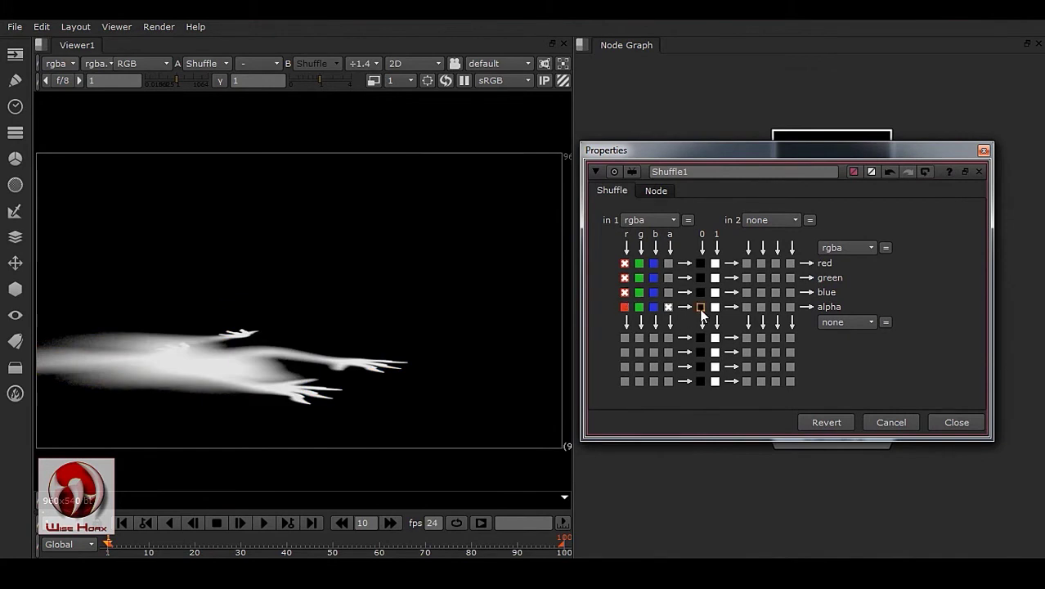
{"action": "left_click", "coordinate": [700, 306]}
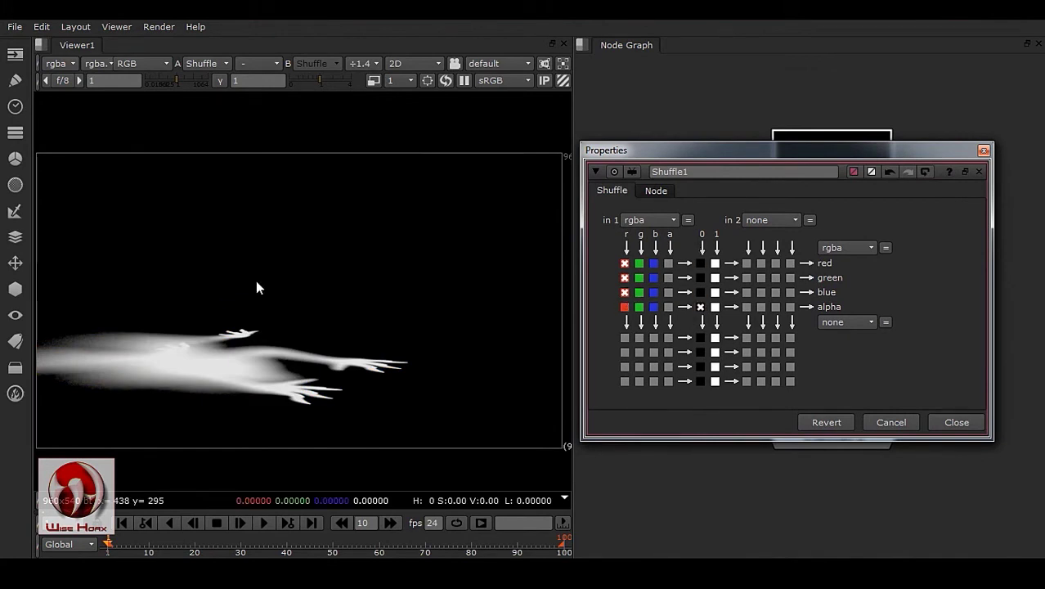
- Check the alpha channel of Shuffle1's result, return the viewer to RGB, and close the node's properties
{"action": "left_click", "coordinate": [153, 64]}
{"action": "left_click", "coordinate": [166, 173]}
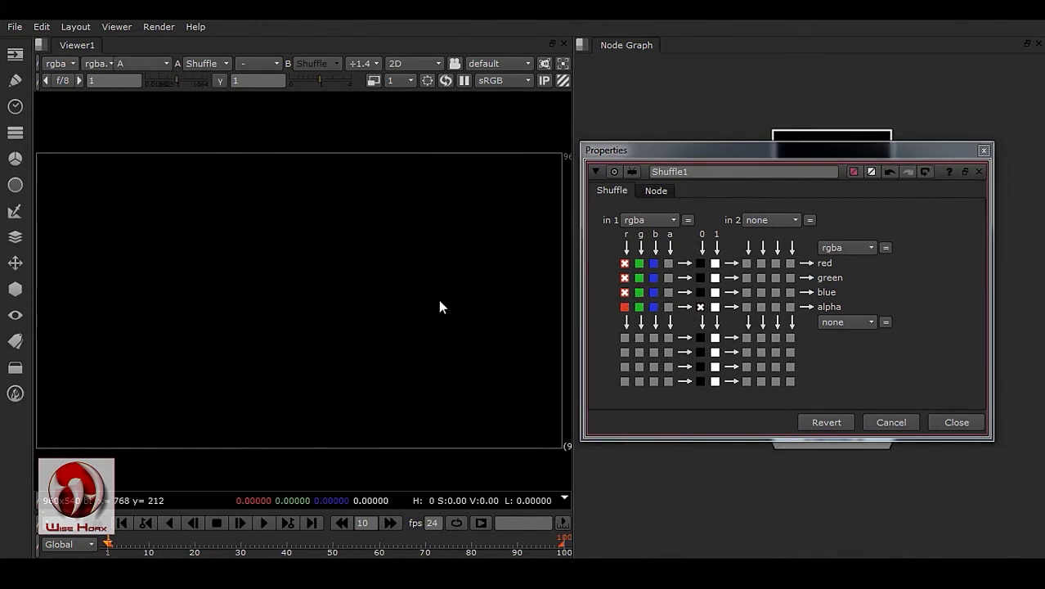
{"action": "left_click", "coordinate": [161, 62]}
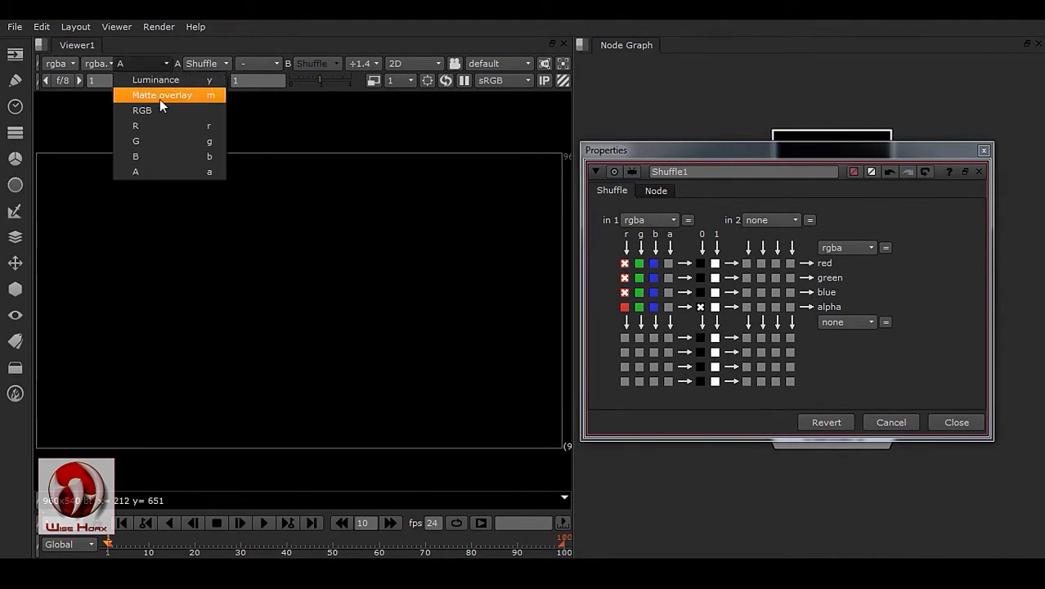
{"action": "left_click", "coordinate": [156, 110]}
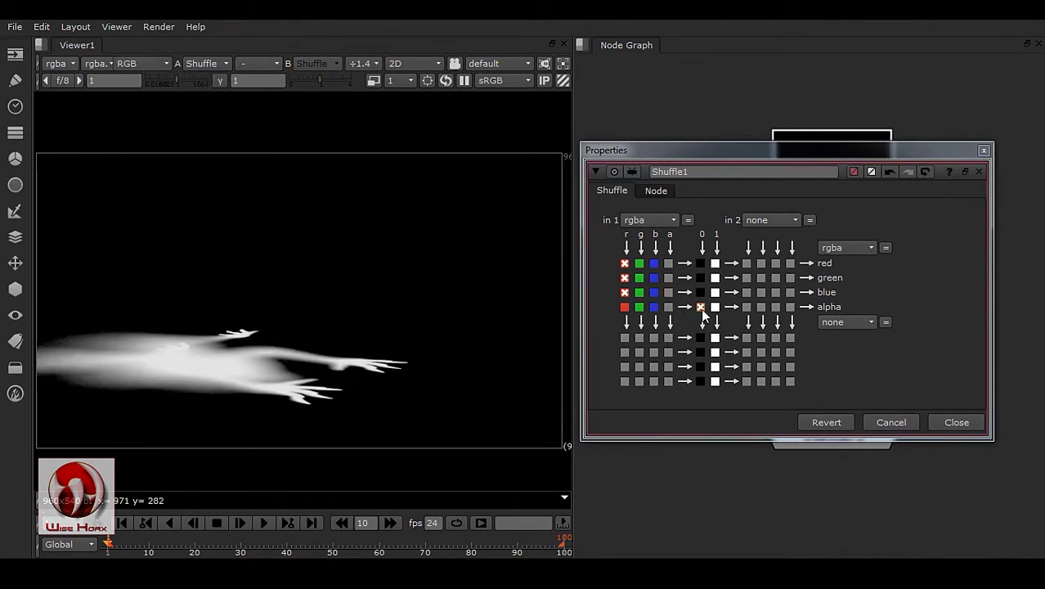
{"action": "middle_click_drag", "start_coordinate": [279, 370], "coordinate": [336, 370]}
{"action": "middle_click_drag", "start_coordinate": [334, 406], "coordinate": [293, 402]}
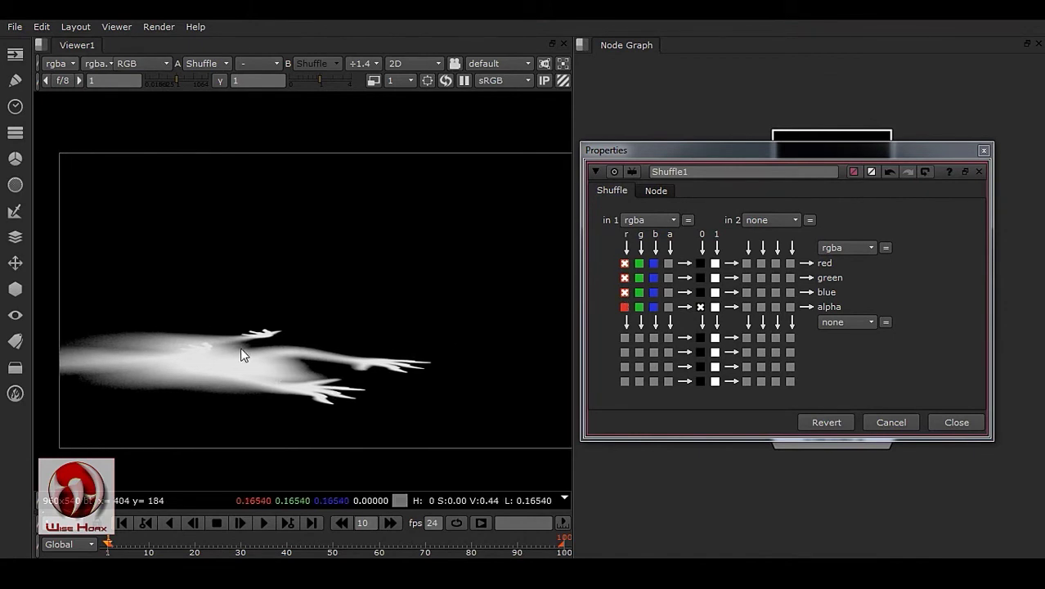
{"action": "left_click", "coordinate": [952, 422]}
- Duplicate Shuffle1 beside the original, connect the copy to Read1, and move Read1 higher above both nodes
{"action": "left_click_drag", "start_coordinate": [757, 321], "coordinate": [914, 339]}
{"action": "key", "text": "alt+c"}
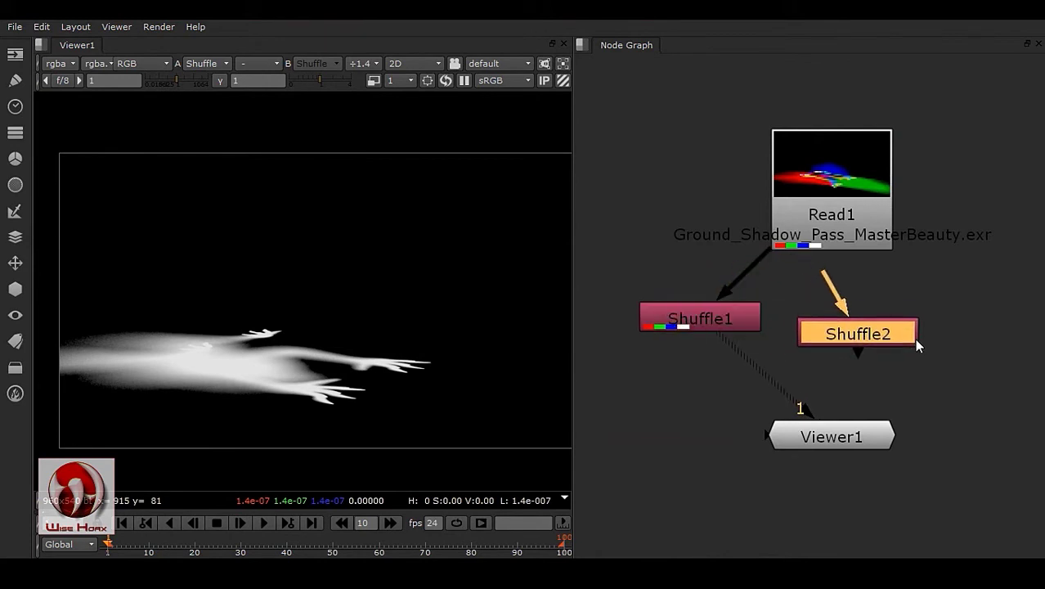
{"action": "left_click_drag", "start_coordinate": [842, 237], "coordinate": [865, 181]}
{"action": "mouse_move", "coordinate": [886, 324]}
{"action": "left_mouse_down"}
{"action": "mouse_move", "coordinate": [897, 334]}
{"action": "mouse_move", "coordinate": [896, 322]}
{"action": "left_mouse_up"}
- In Shuffle2, route the green channel into the red, green and blue outputs and display the node in Viewer1
{"action": "double_click", "coordinate": [897, 326]}
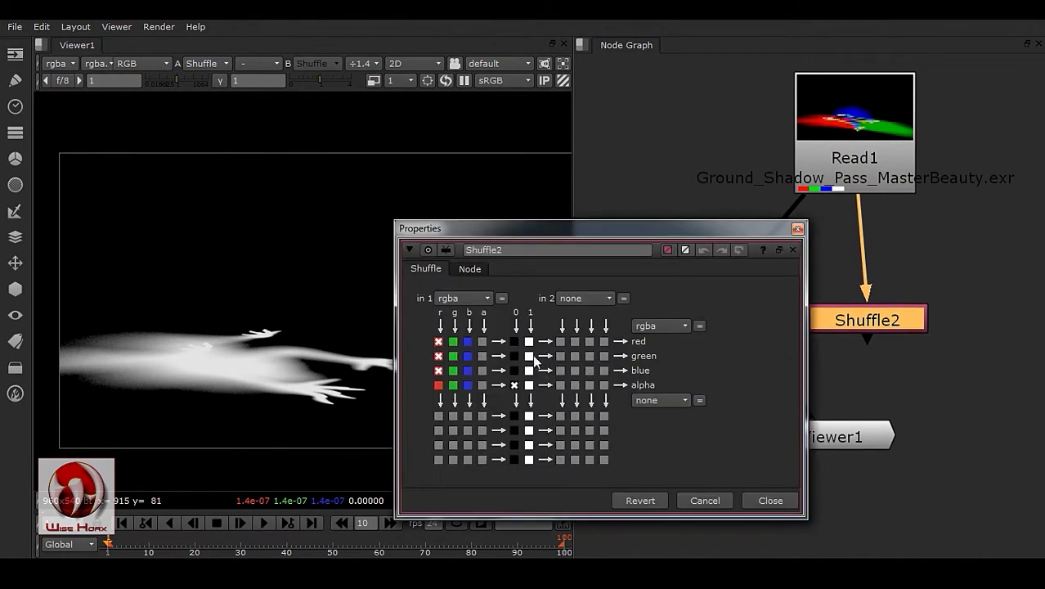
{"action": "left_click", "coordinate": [453, 341]}
{"action": "left_click", "coordinate": [452, 356]}
{"action": "left_click", "coordinate": [453, 370]}
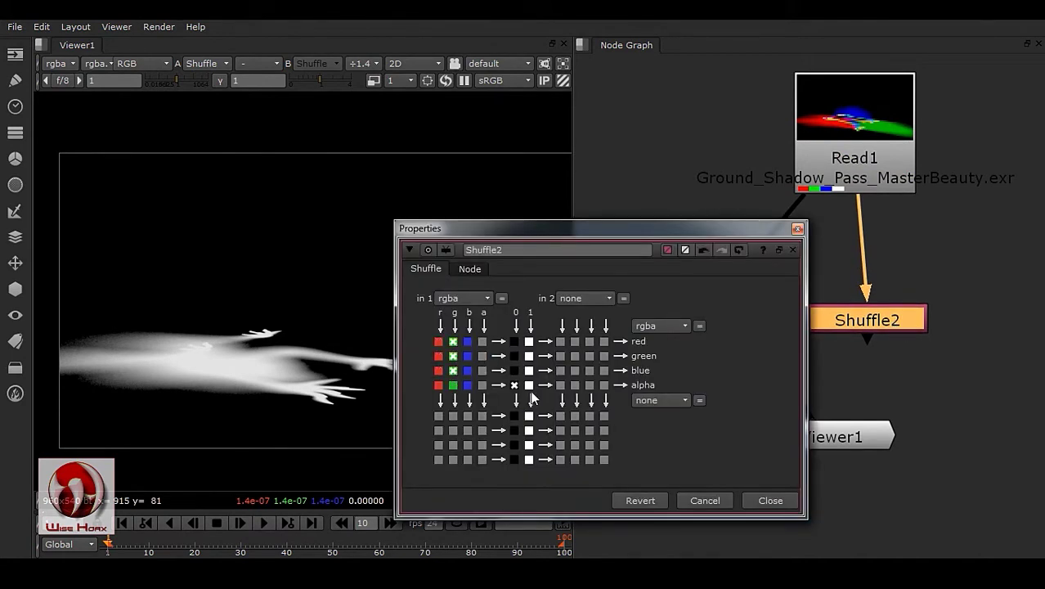
{"action": "left_click", "coordinate": [789, 505]}
{"action": "key", "text": "1"}
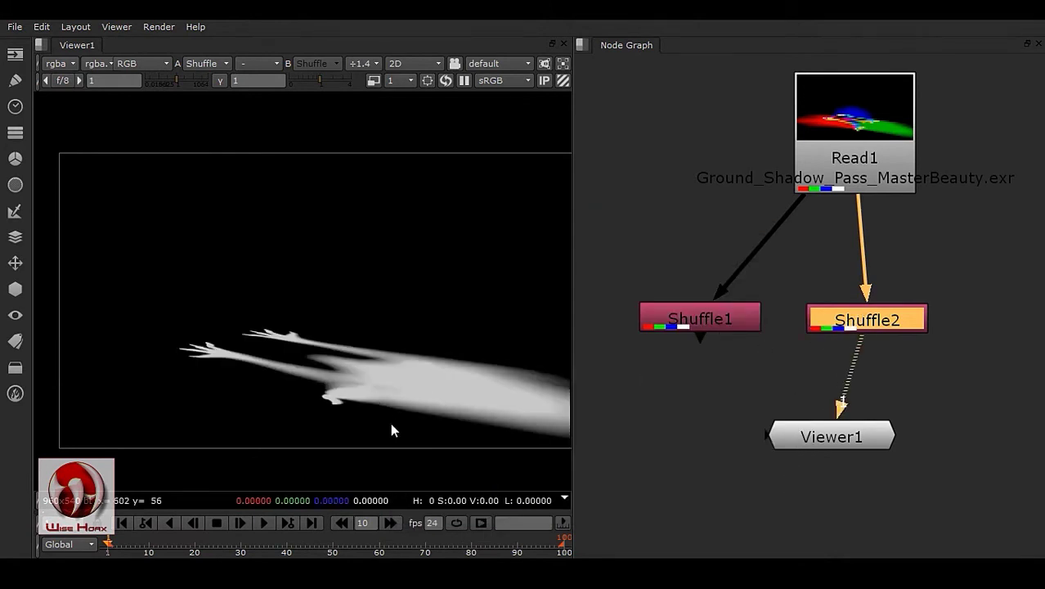
{"action": "middle_click_drag", "start_coordinate": [282, 368], "coordinate": [253, 367]}
- Duplicate Shuffle2 and place the copy beside it, connected to Read1
{"action": "middle_click_drag", "start_coordinate": [907, 396], "coordinate": [807, 412]}
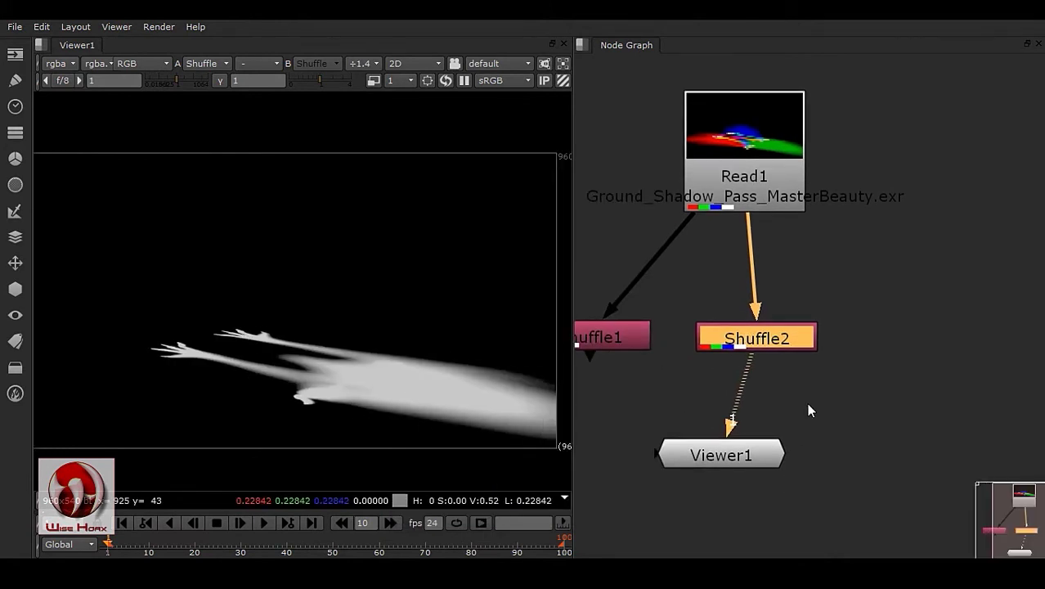
{"action": "key", "text": "alt+c"}
{"action": "left_click_drag", "start_coordinate": [801, 350], "coordinate": [939, 350]}
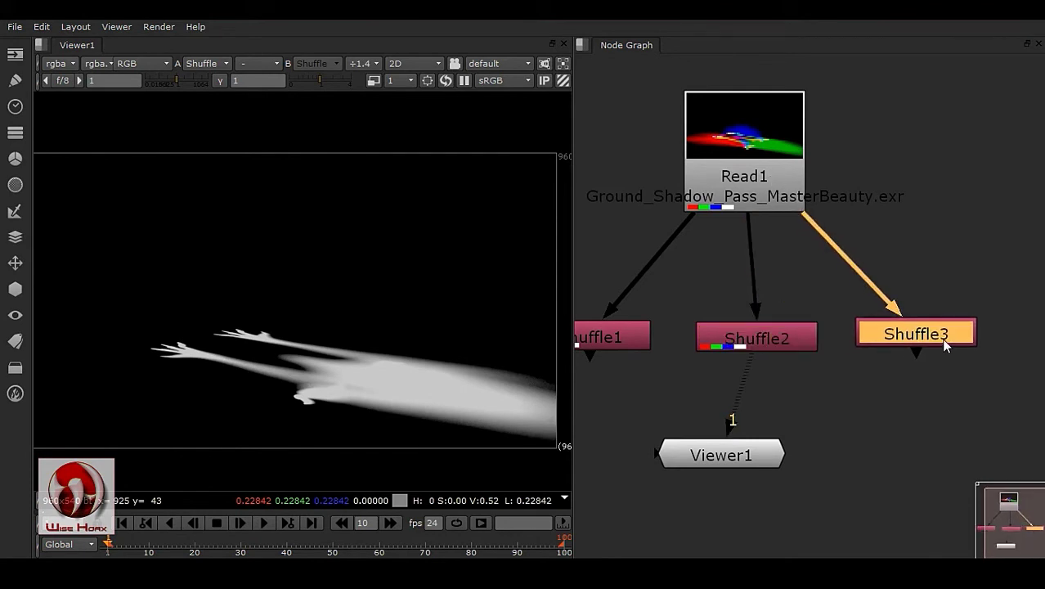
- In Shuffle3, route the blue channel into the red, green and blue outputs and display the node in Viewer1
{"action": "double_click", "coordinate": [922, 337]}
{"action": "left_click", "coordinate": [516, 354]}
{"action": "left_click", "coordinate": [517, 370]}
{"action": "left_click", "coordinate": [517, 384]}
{"action": "left_click", "coordinate": [818, 515]}
{"action": "left_click_drag", "start_coordinate": [746, 368], "coordinate": [921, 341]}
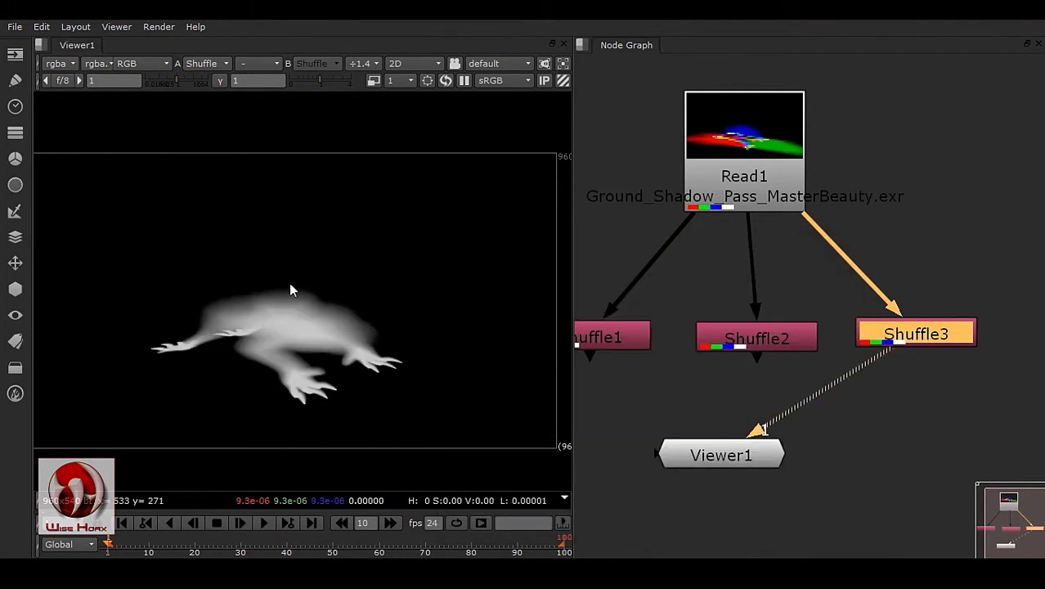
- Check the alpha channel of Shuffle3's result and return the viewer to RGB
{"action": "left_click", "coordinate": [155, 65]}
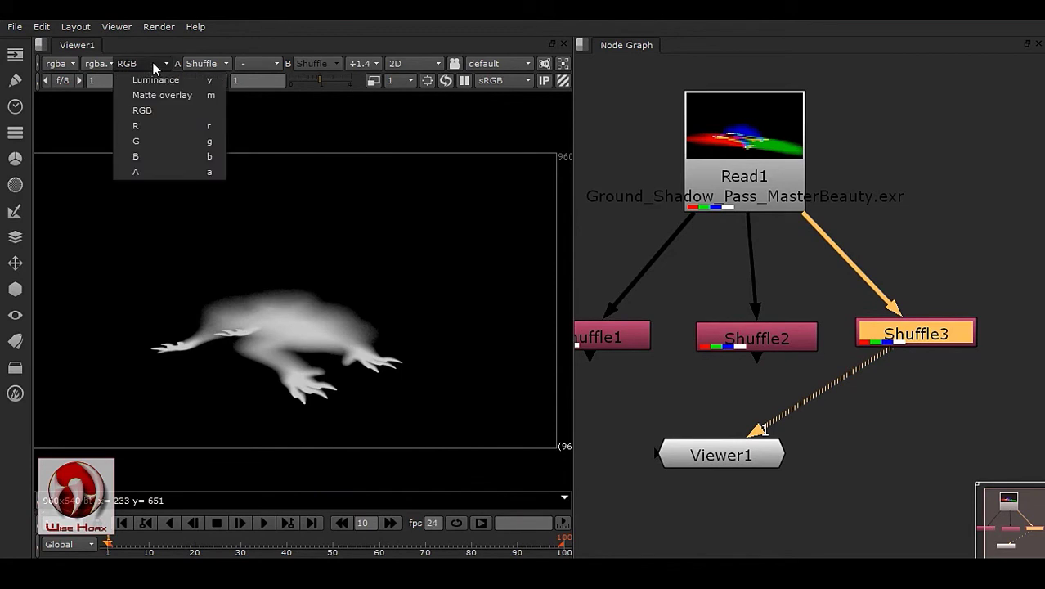
{"action": "left_click", "coordinate": [159, 173]}
{"action": "left_click", "coordinate": [166, 66]}
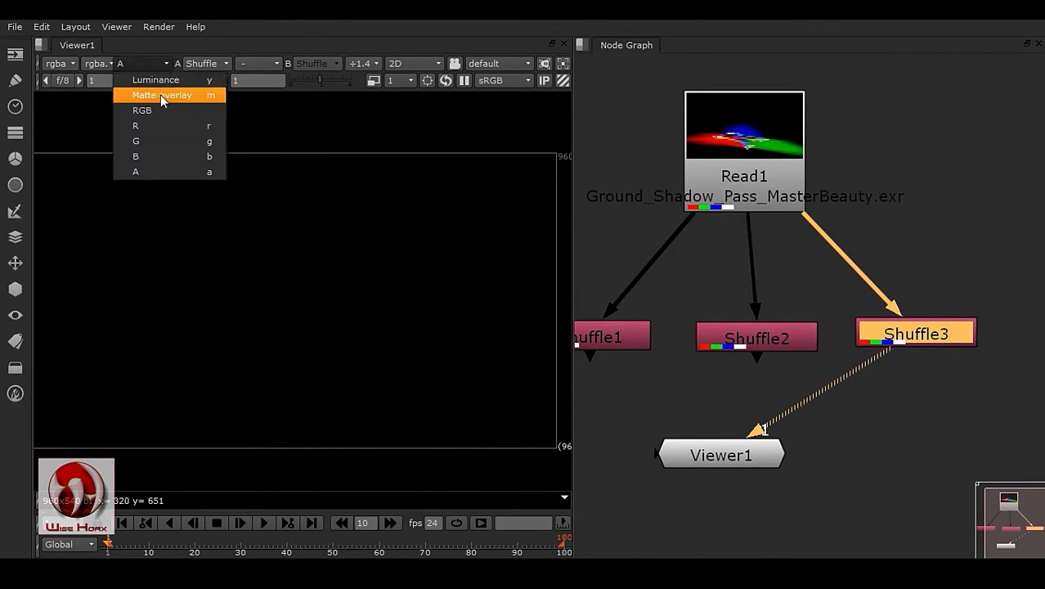
{"action": "left_click", "coordinate": [161, 111]}
- Move Viewer1 farther down to leave room beneath the three Shuffle nodes
{"action": "middle_click_drag", "start_coordinate": [854, 364], "coordinate": [872, 339]}
{"action": "scroll", "coordinate": [685, 341], "scroll_direction": "down", "scroll_amount": 2}
{"action": "middle_click_drag", "start_coordinate": [756, 287], "coordinate": [725, 294]}
{"action": "left_click_drag", "start_coordinate": [801, 372], "coordinate": [890, 458]}
{"action": "left_click", "coordinate": [969, 271]}
- Rename Shuffle1 to R, Shuffle2 to G, and Shuffle3 to B
{"action": "left_click", "coordinate": [704, 279]}
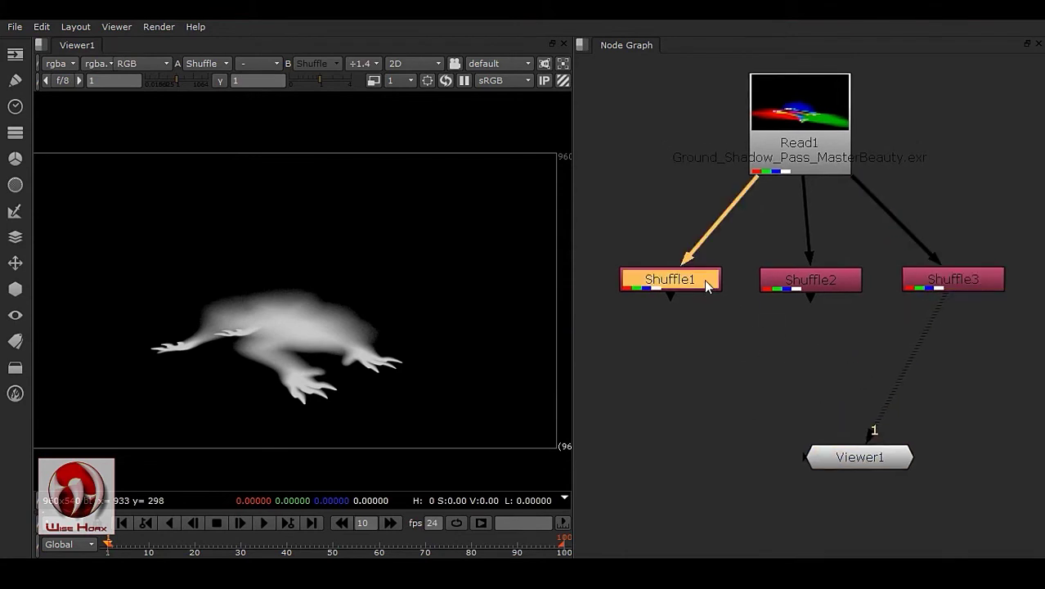
{"action": "type", "text": "nR"}
{"action": "key", "text": "Return"}
{"action": "left_click", "coordinate": [837, 283]}
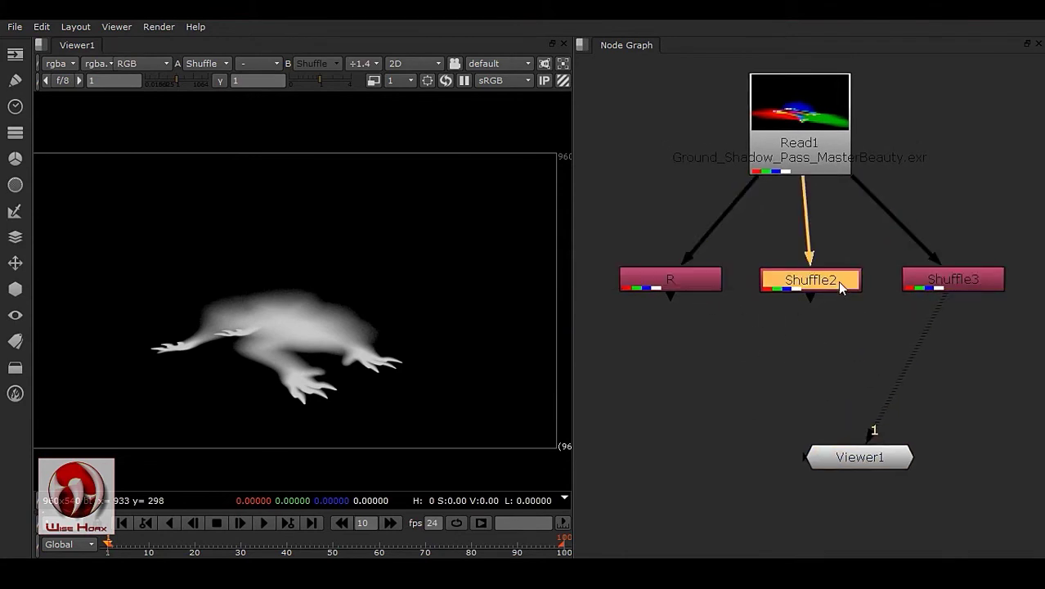
{"action": "type", "text": "n"}
{"action": "type", "text": "G"}
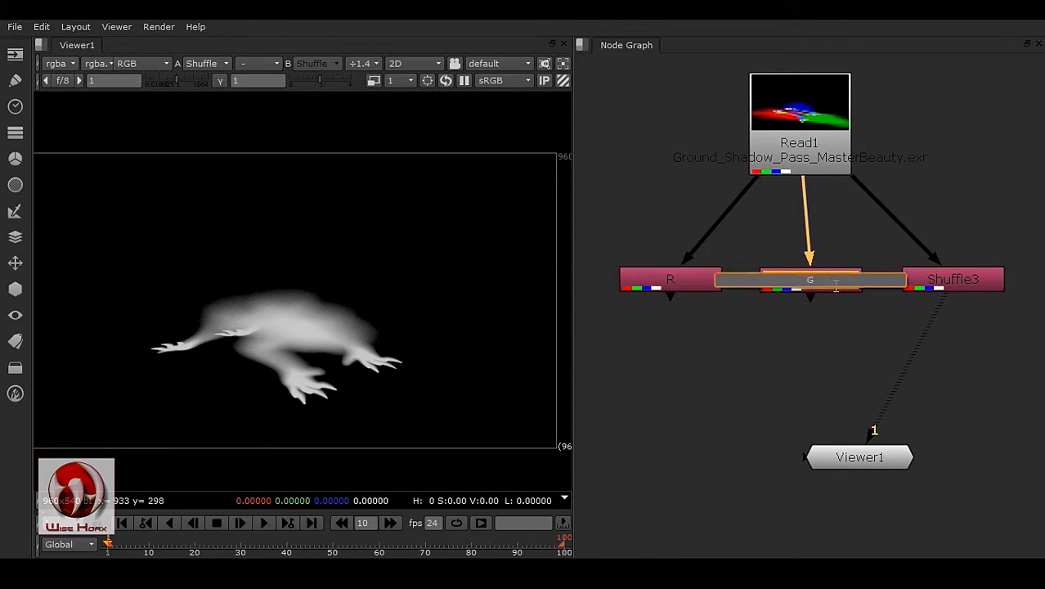
{"action": "key", "text": "Return"}
{"action": "left_click", "coordinate": [938, 281]}
{"action": "type", "text": "n"}
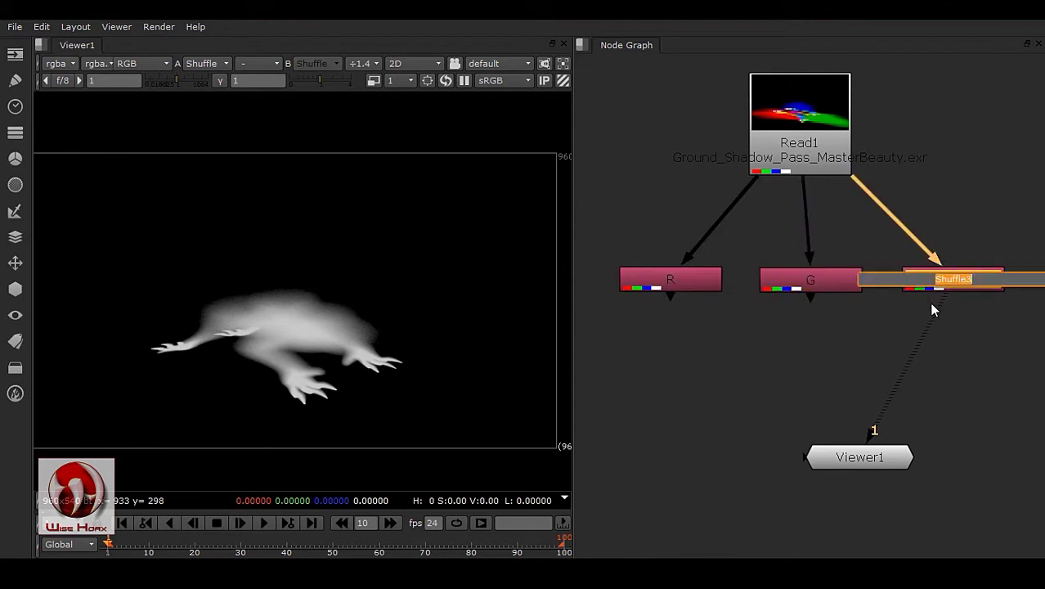
{"action": "type", "text": "B"}
{"action": "key", "text": "Return"}
{"action": "left_click", "coordinate": [877, 329]}
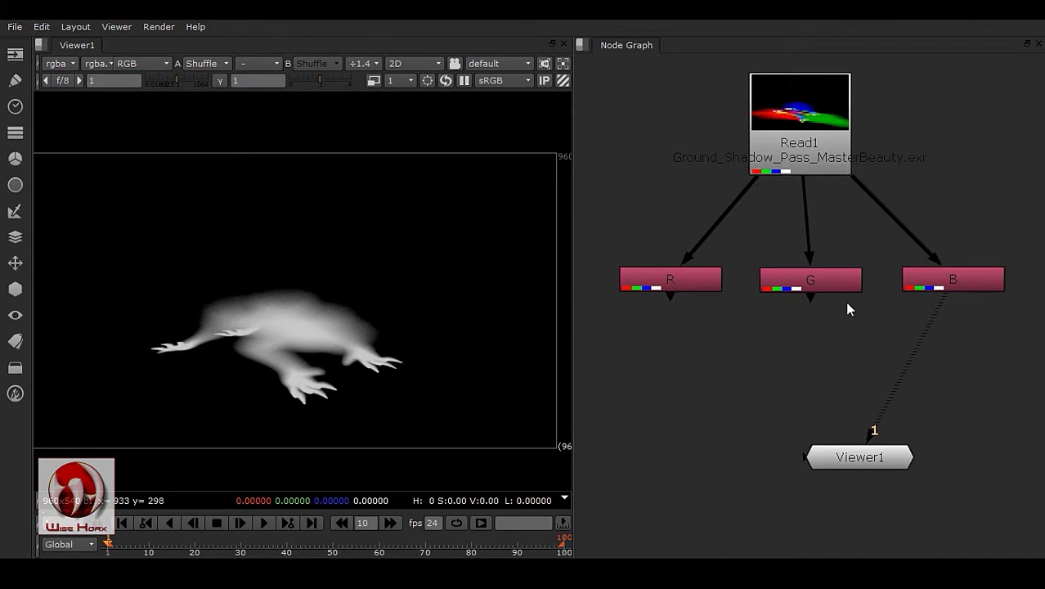
- Add a Merge node below the R and G nodes and set its operation to plus
{"action": "left_click", "coordinate": [820, 290]}
{"action": "left_click", "coordinate": [796, 355]}
{"action": "middle_click_drag", "start_coordinate": [796, 354], "coordinate": [760, 310]}
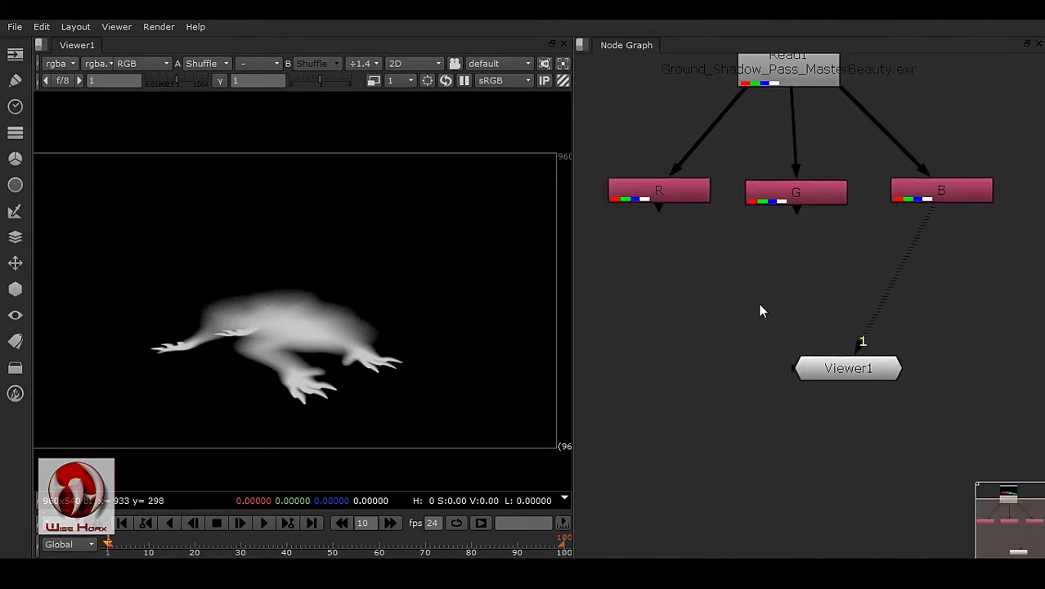
{"action": "key", "text": "m"}
{"action": "left_click_drag", "start_coordinate": [632, 227], "coordinate": [527, 227]}
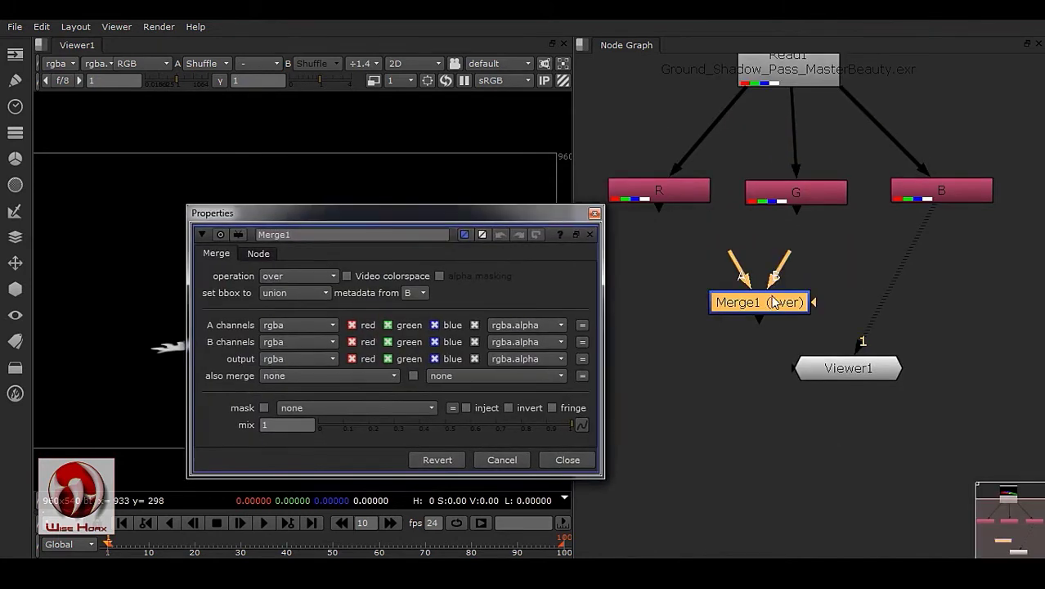
{"action": "middle_click_drag", "start_coordinate": [768, 301], "coordinate": [837, 326]}
{"action": "scroll", "coordinate": [837, 325], "scroll_direction": "up", "scroll_amount": 3}
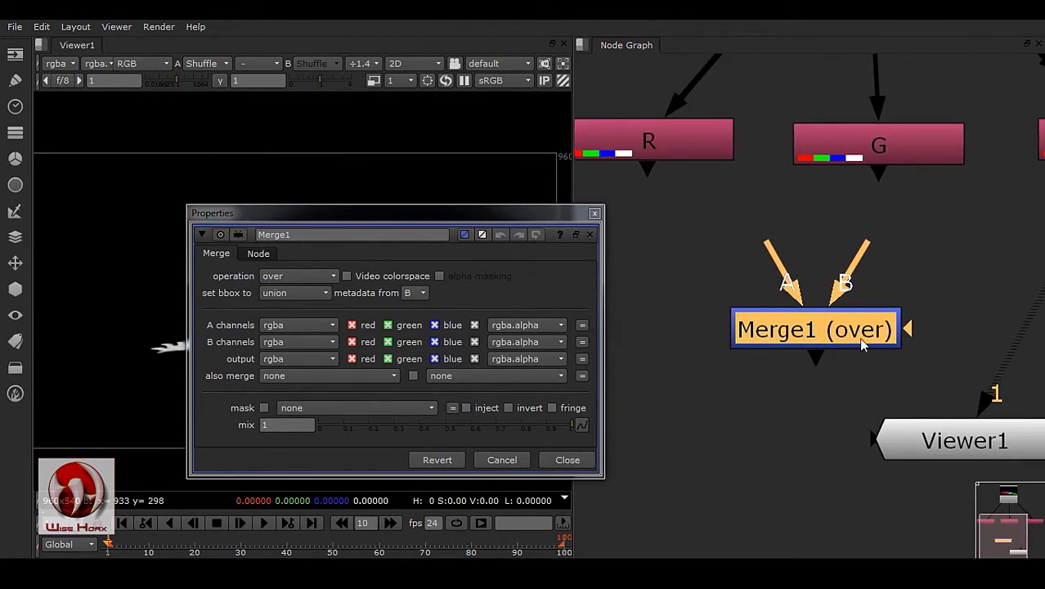
{"action": "left_click", "coordinate": [293, 278]}
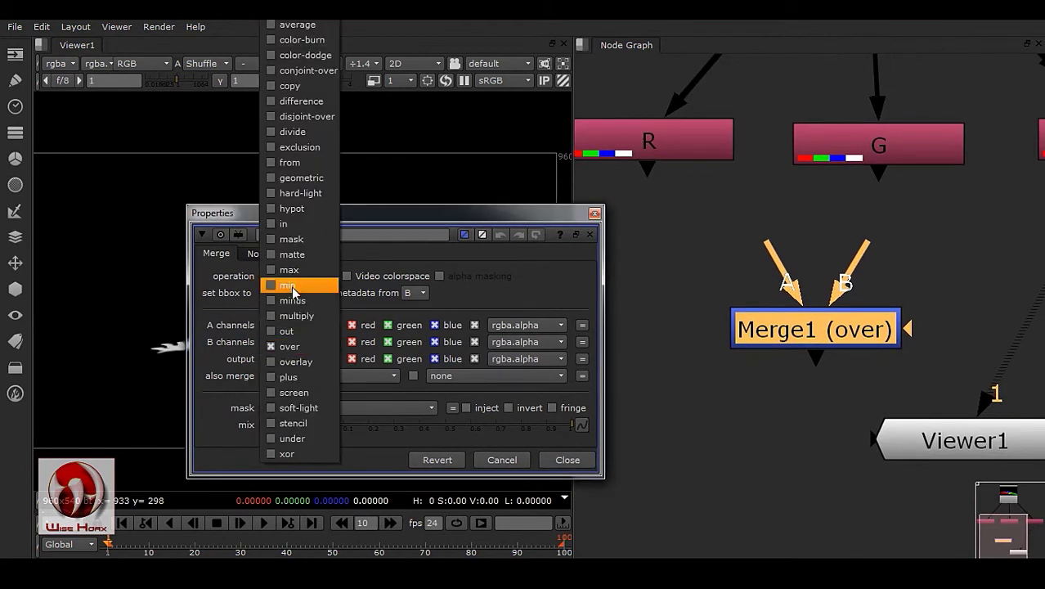
{"action": "left_click", "coordinate": [292, 375]}
- Connect Merge1's A input to R and B input to G, and display the merge in Viewer1
{"action": "left_click_drag", "start_coordinate": [805, 275], "coordinate": [671, 155]}
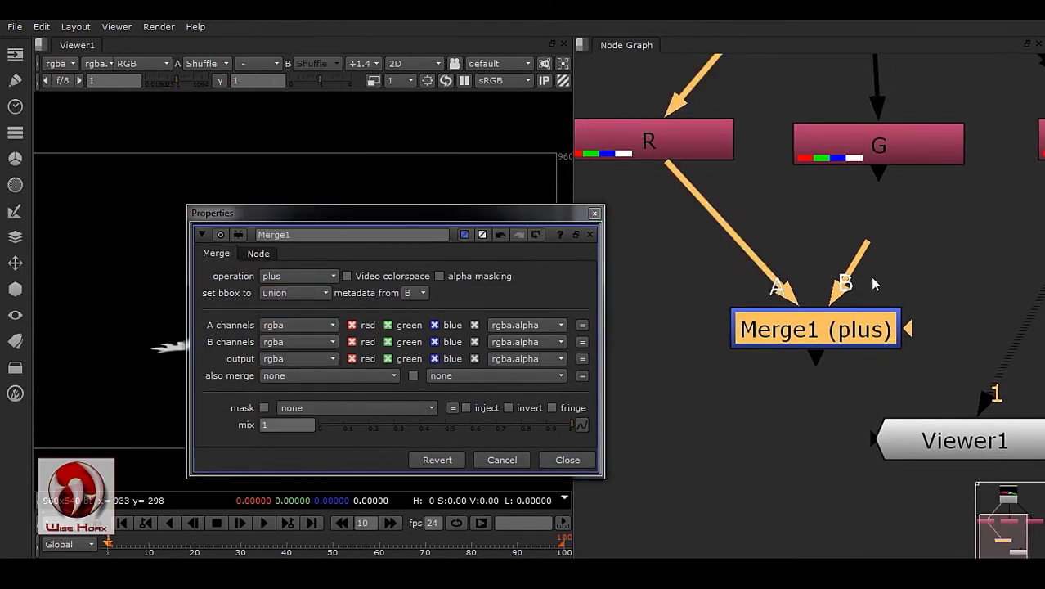
{"action": "left_click_drag", "start_coordinate": [876, 214], "coordinate": [877, 151]}
{"action": "left_click_drag", "start_coordinate": [826, 332], "coordinate": [786, 343]}
{"action": "scroll", "coordinate": [950, 312], "scroll_direction": "down", "scroll_amount": 3}
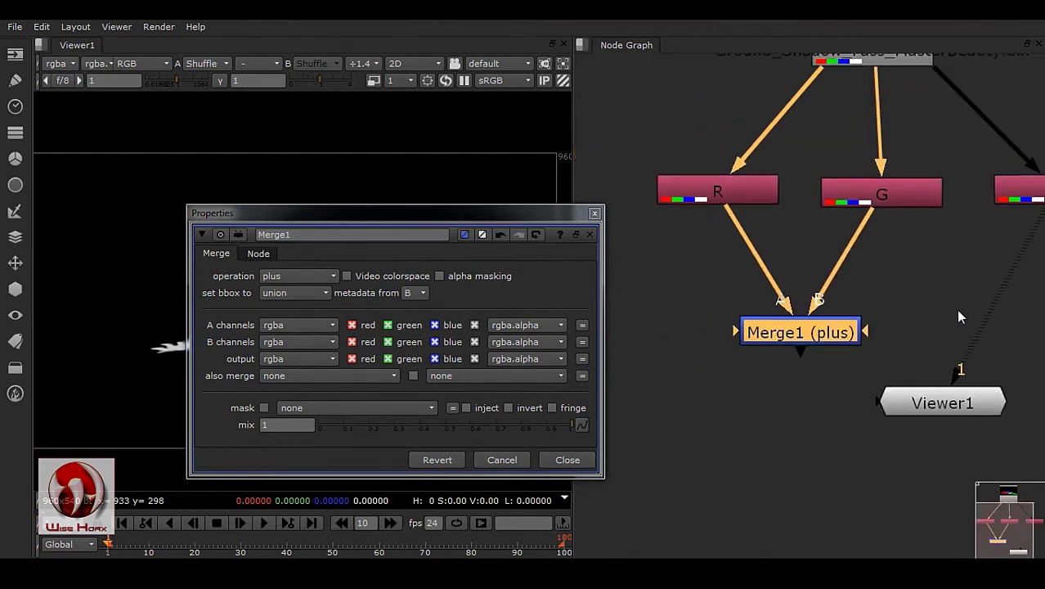
{"action": "key", "text": "1"}
{"action": "middle_click_drag", "start_coordinate": [627, 246], "coordinate": [758, 222]}
{"action": "scroll", "coordinate": [875, 278], "scroll_direction": "up", "scroll_amount": 2}
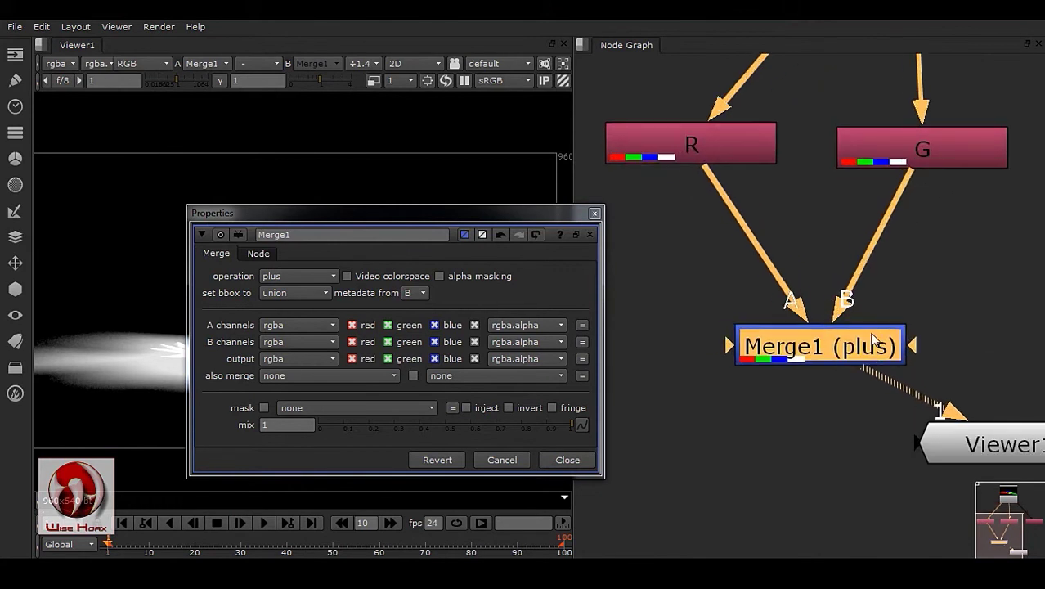
{"action": "left_click_drag", "start_coordinate": [857, 354], "coordinate": [853, 353]}
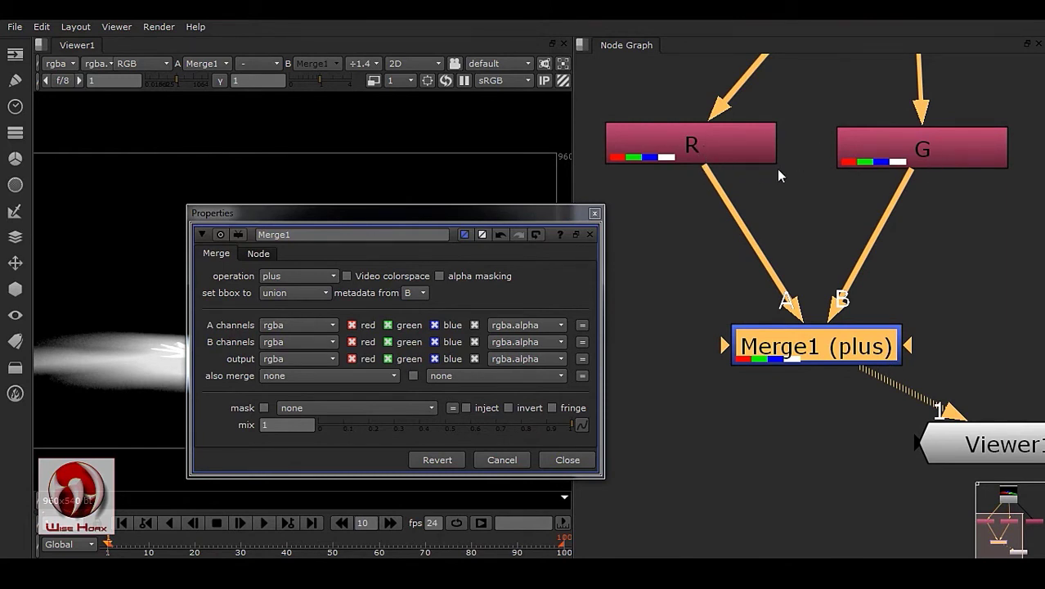
- Add a second plus Merge below the B node, with input A from B and input B from Merge1, shown in Viewer1
{"action": "scroll", "coordinate": [911, 274], "scroll_direction": "down", "scroll_amount": 2}
{"action": "left_click", "coordinate": [570, 458]}
{"action": "key", "text": "ctrl"}
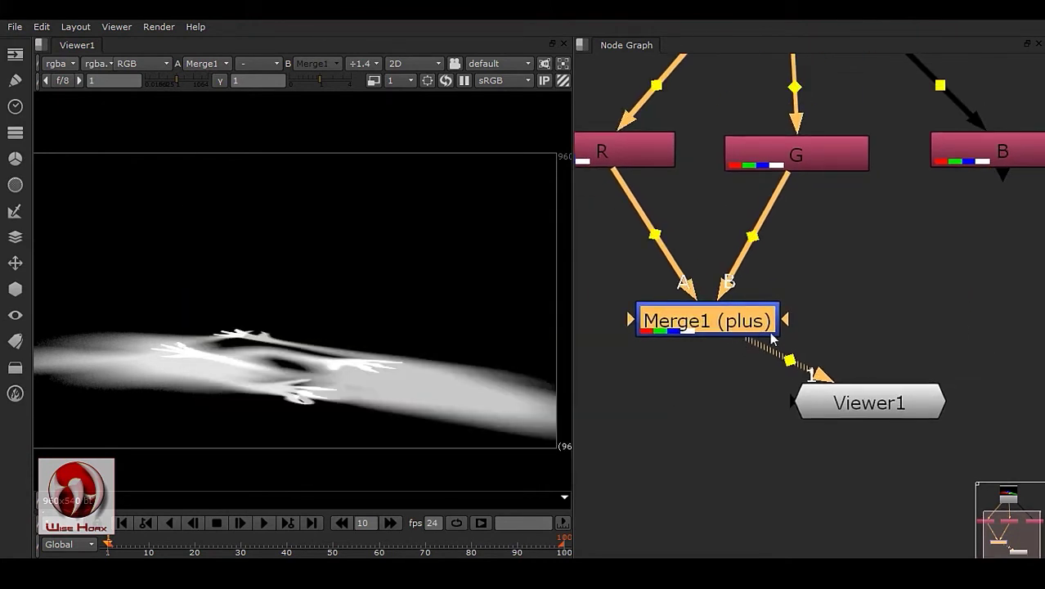
{"action": "key", "text": "m"}
{"action": "left_click_drag", "start_coordinate": [938, 315], "coordinate": [944, 316]}
{"action": "middle_click_drag", "start_coordinate": [978, 364], "coordinate": [899, 381]}
{"action": "left_click_drag", "start_coordinate": [877, 274], "coordinate": [934, 173]}
{"action": "key", "text": "shift+x"}
{"action": "scroll", "coordinate": [899, 309], "scroll_direction": "up", "scroll_amount": 2}
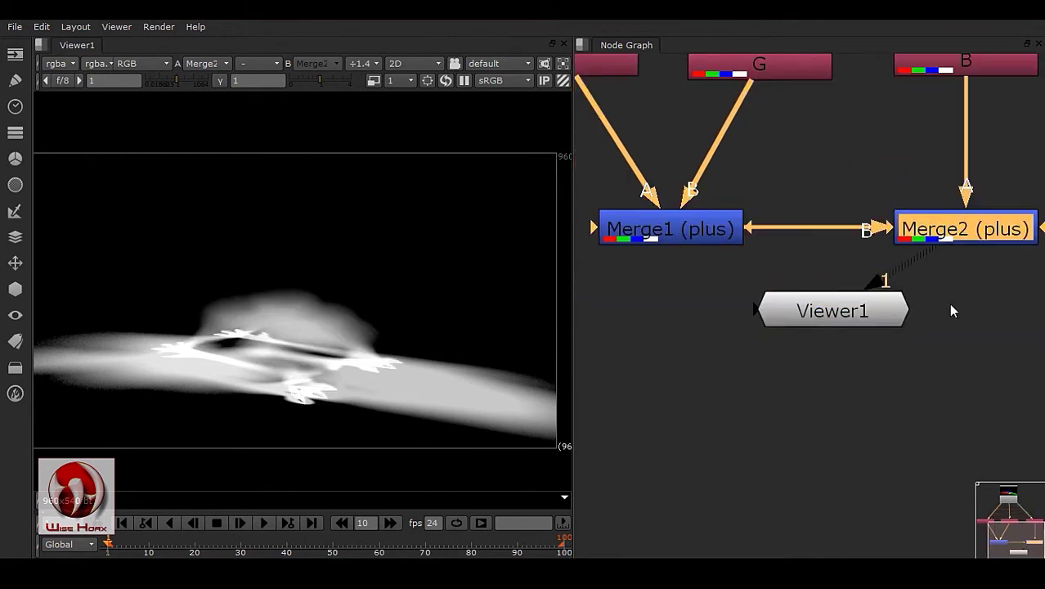
- Place Viewer1 in line well below Merge2 and select the two Merge nodes
{"action": "left_click_drag", "start_coordinate": [878, 317], "coordinate": [1023, 410]}
{"action": "scroll", "coordinate": [845, 318], "scroll_direction": "down", "scroll_amount": 2}
{"action": "left_click_drag", "start_coordinate": [968, 385], "coordinate": [965, 406]}
{"action": "middle_click_drag", "start_coordinate": [910, 324], "coordinate": [907, 402]}
{"action": "scroll", "coordinate": [908, 408], "scroll_direction": "down", "scroll_amount": 1}
{"action": "left_click_drag", "start_coordinate": [618, 206], "coordinate": [1011, 273]}
{"action": "left_click_drag", "start_coordinate": [623, 306], "coordinate": [1019, 386]}
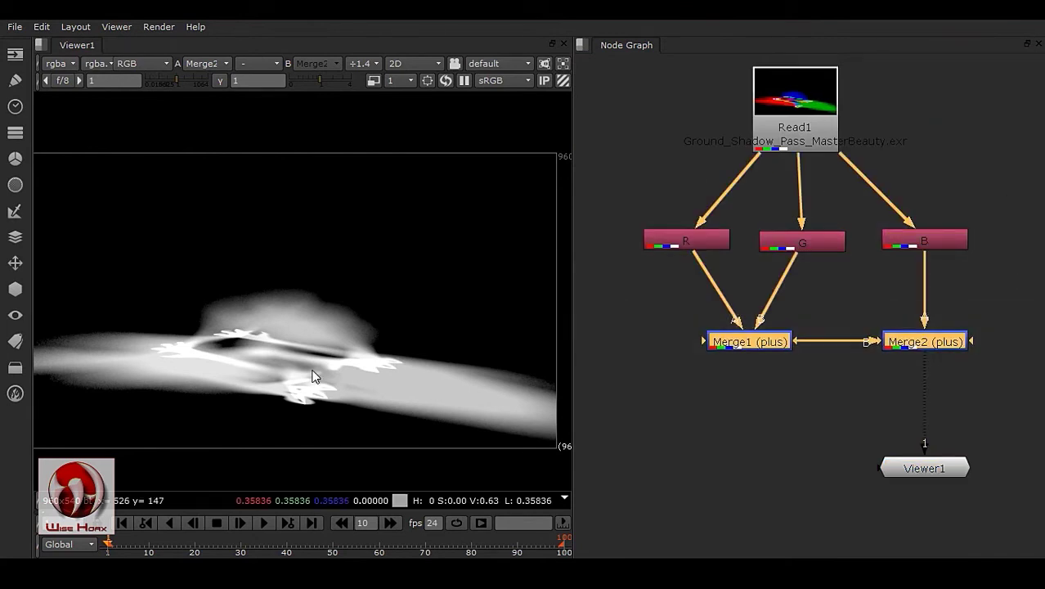
- Check the alpha channel of the combined shadow in the viewer, and return the display to RGB
{"action": "left_click", "coordinate": [156, 65]}
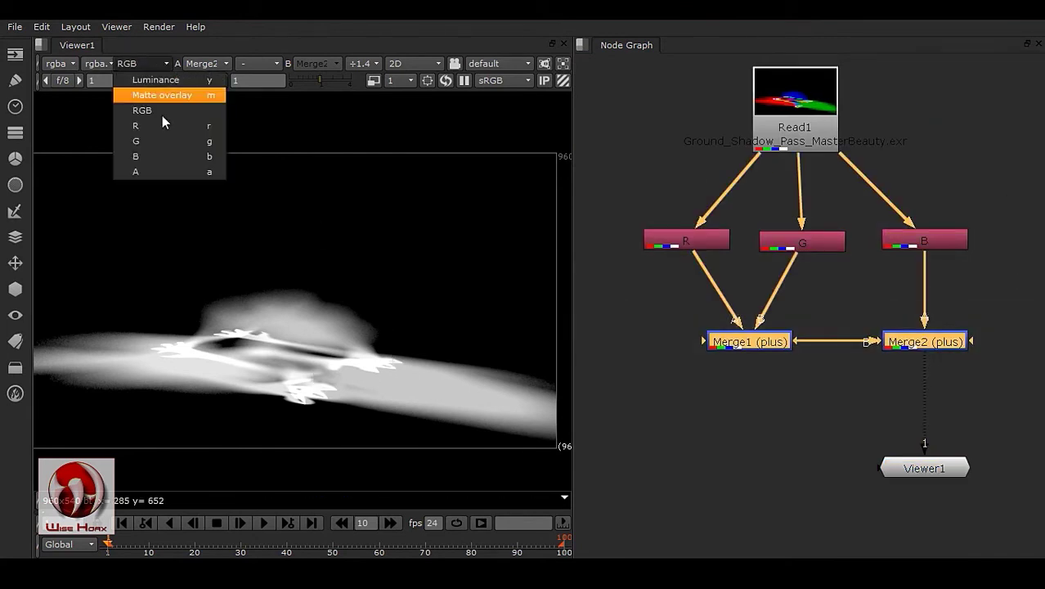
{"action": "left_click", "coordinate": [162, 171]}
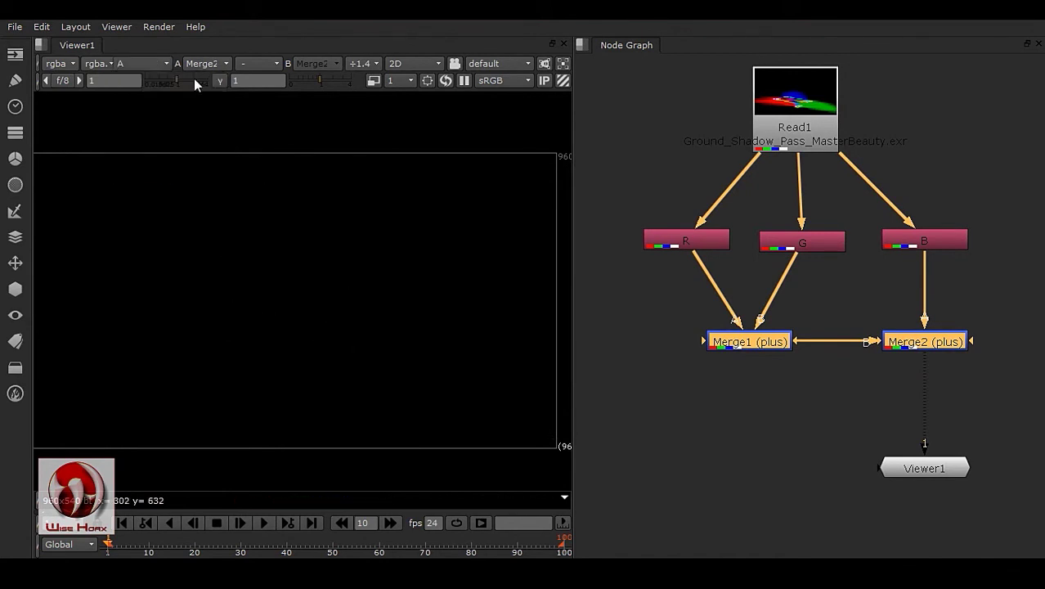
{"action": "left_click", "coordinate": [149, 63]}
{"action": "left_click", "coordinate": [152, 110]}
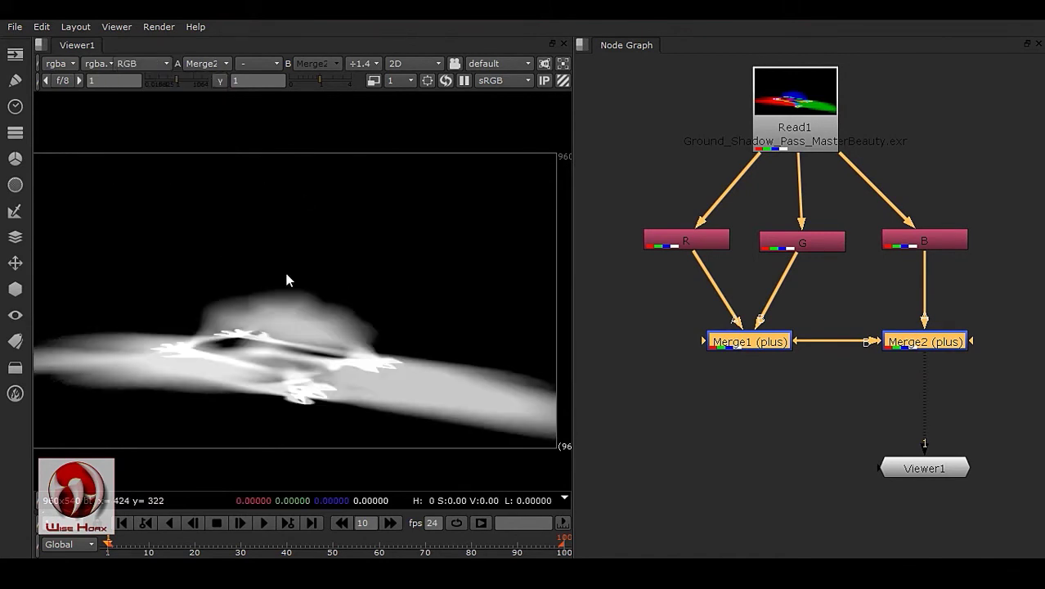
- Add an Invert node on all channels after Merge2 and move Viewer1 farther down below it
{"action": "left_click", "coordinate": [935, 345]}
{"action": "key", "text": "Tab"}
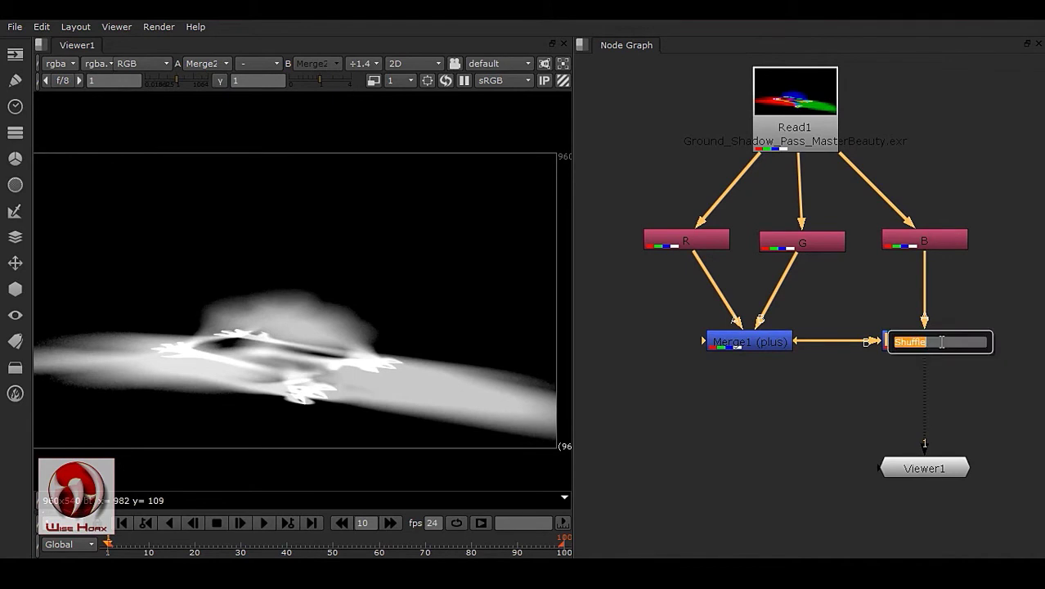
{"action": "type", "text": "inv"}
{"action": "key", "text": "Return"}
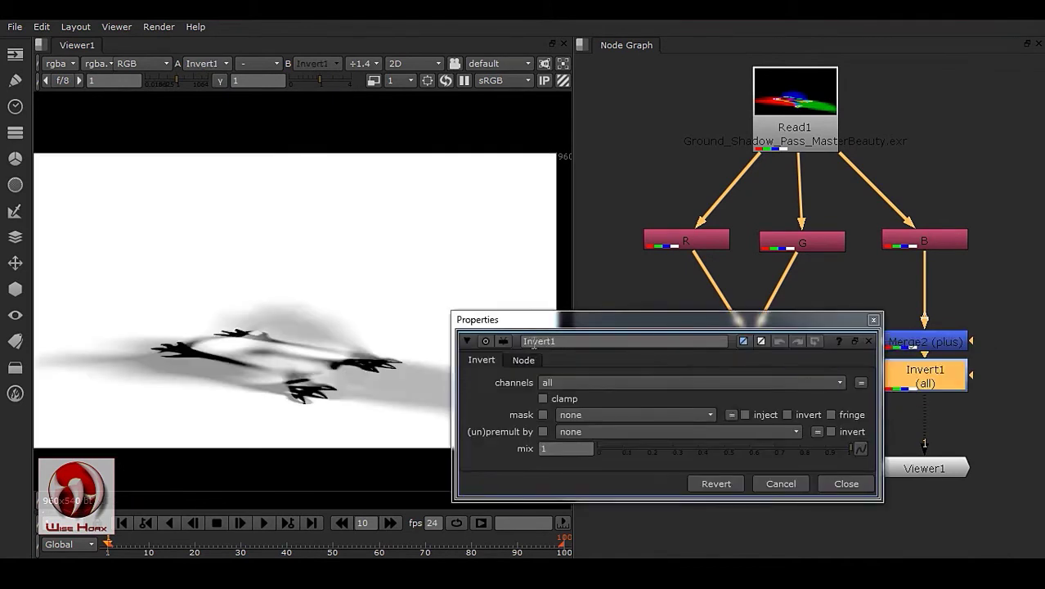
{"action": "left_click", "coordinate": [846, 483]}
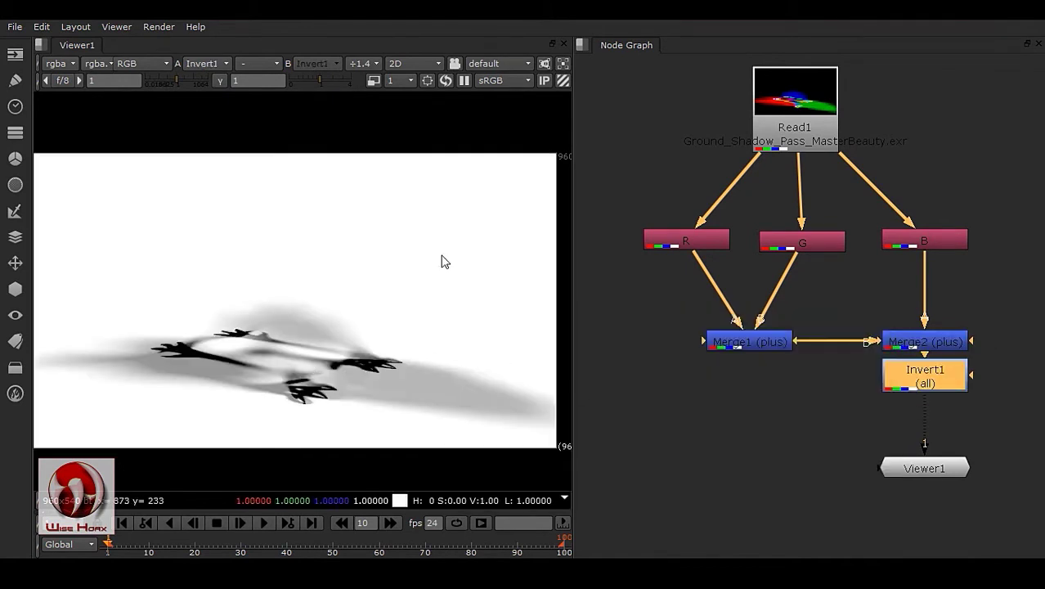
{"action": "middle_click_drag", "start_coordinate": [752, 378], "coordinate": [748, 327]}
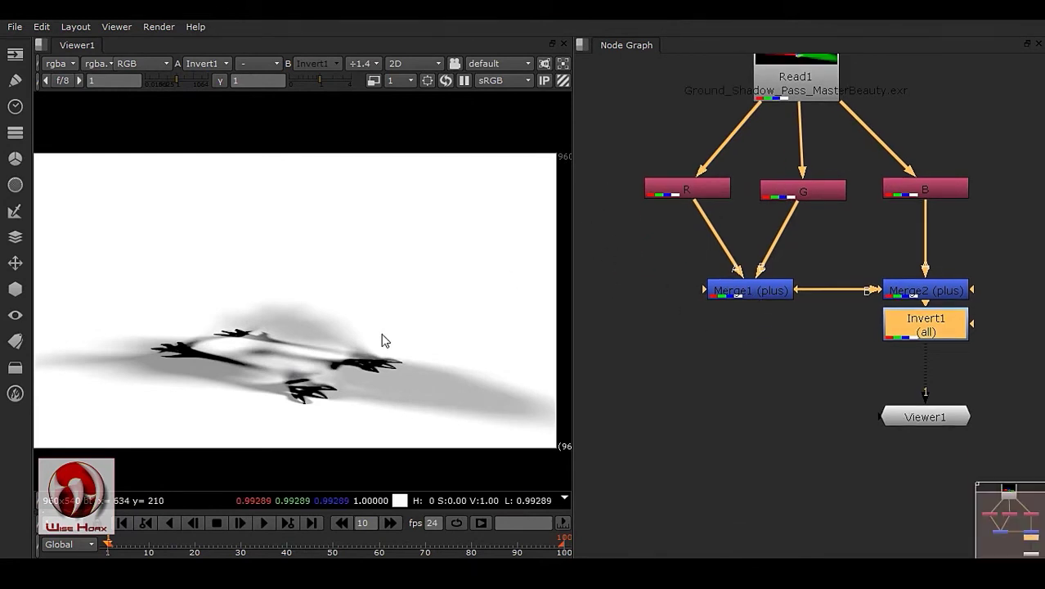
{"action": "middle_click_drag", "start_coordinate": [378, 333], "coordinate": [386, 335]}
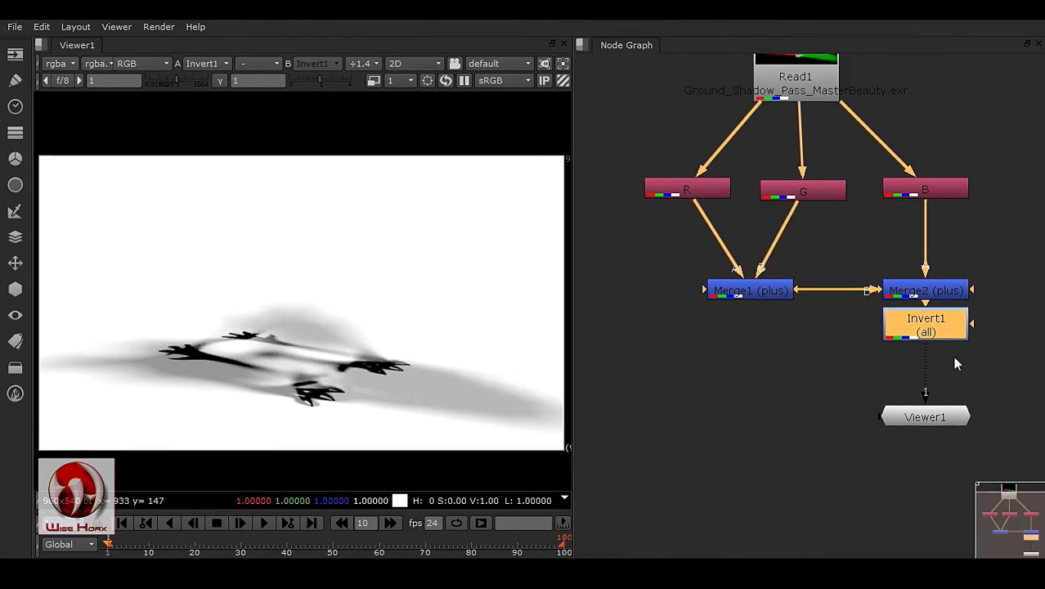
{"action": "left_click_drag", "start_coordinate": [954, 421], "coordinate": [953, 449]}
{"action": "middle_click_drag", "start_coordinate": [817, 282], "coordinate": [824, 359]}
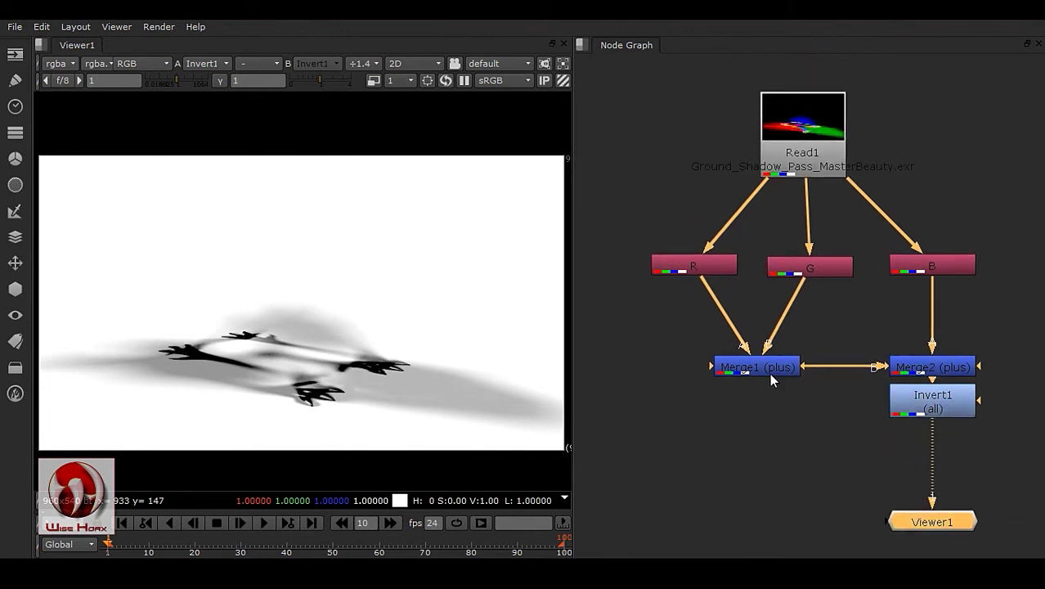
{"action": "left_click", "coordinate": [693, 266]}
{"action": "left_click", "coordinate": [809, 267]}
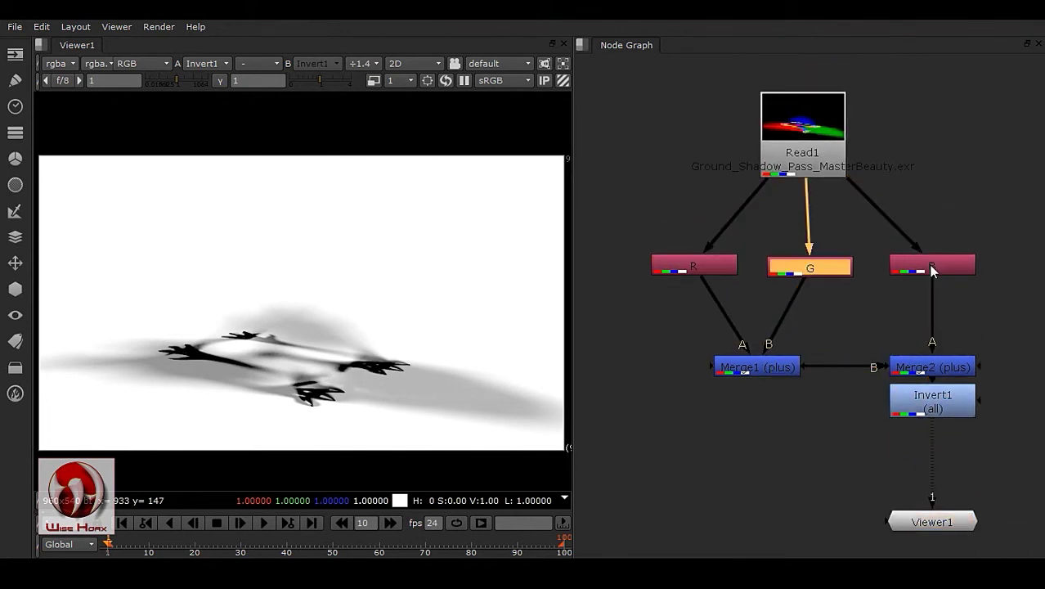
{"action": "left_click", "coordinate": [932, 265]}
{"action": "left_click", "coordinate": [701, 270]}
{"action": "left_click", "coordinate": [833, 268]}
{"action": "left_click", "coordinate": [933, 270]}
- Move Viewer1 down and add a Constant node below Merge1 with its color set to 0.5
{"action": "middle_click_drag", "start_coordinate": [777, 368], "coordinate": [778, 288]}
{"action": "left_click_drag", "start_coordinate": [935, 439], "coordinate": [934, 481]}
{"action": "middle_click_drag", "start_coordinate": [800, 360], "coordinate": [825, 309]}
{"action": "left_click", "coordinate": [802, 303]}
{"action": "left_click", "coordinate": [14, 54]}
{"action": "left_click", "coordinate": [73, 96]}
{"action": "left_click_drag", "start_coordinate": [460, 301], "coordinate": [353, 308]}
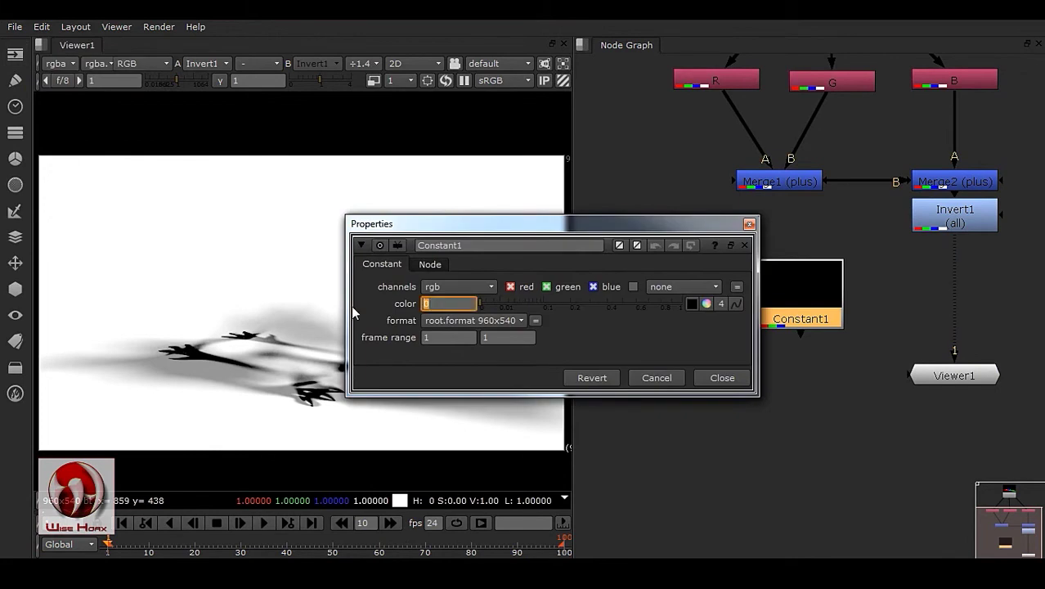
{"action": "key", "text": "Return"}
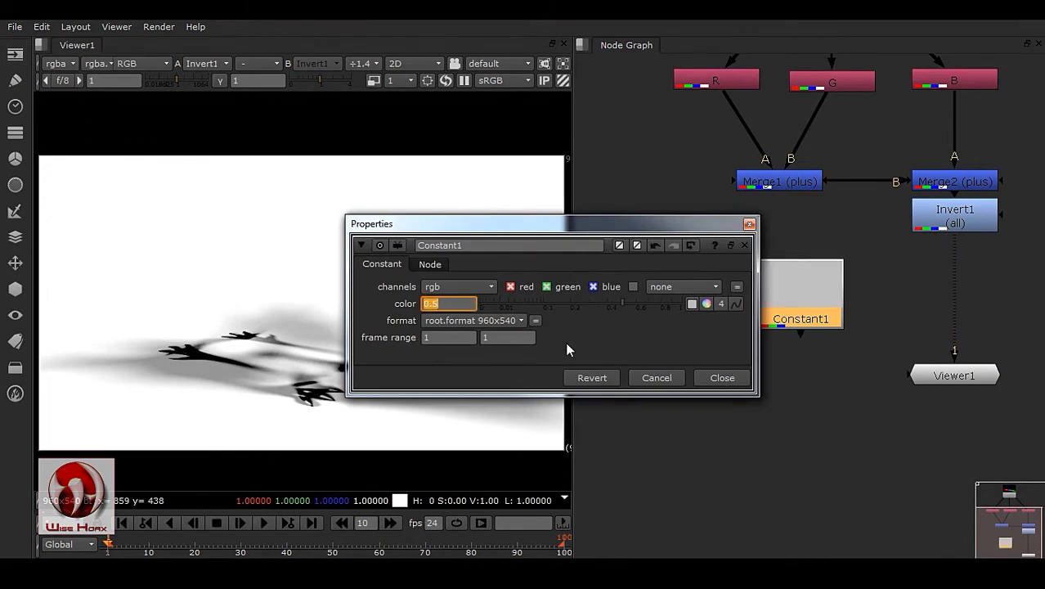
{"action": "left_click", "coordinate": [730, 381]}
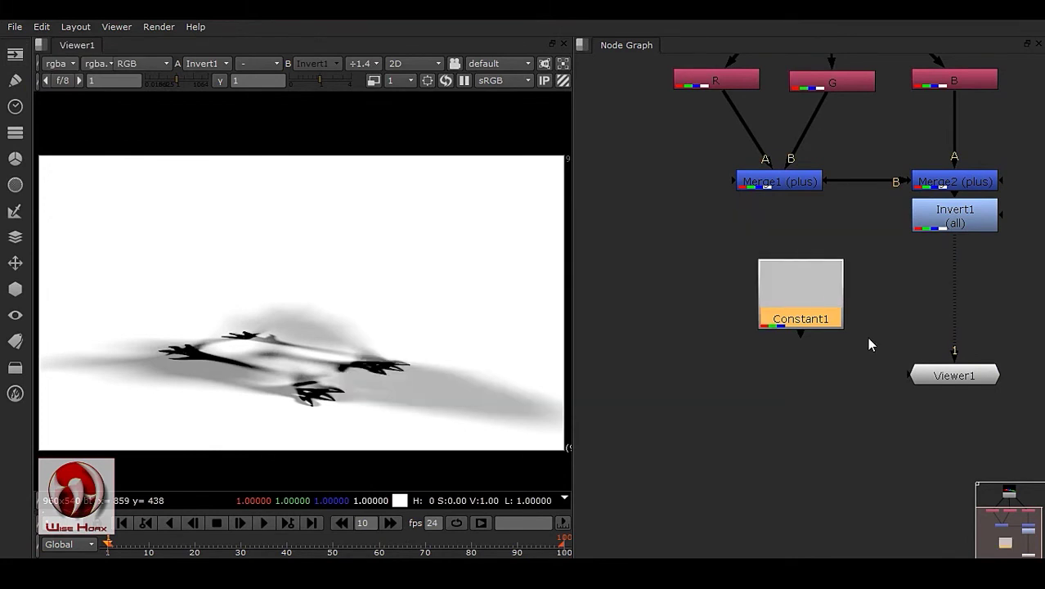
- Move Constant1 out to the side and Viewer1 farther down to make room beneath Invert1
{"action": "scroll", "coordinate": [820, 354], "scroll_direction": "down", "scroll_amount": 1}
{"action": "middle_click_drag", "start_coordinate": [820, 355], "coordinate": [844, 330]}
{"action": "left_click_drag", "start_coordinate": [858, 304], "coordinate": [736, 375]}
{"action": "middle_click_drag", "start_coordinate": [944, 303], "coordinate": [892, 340]}
{"action": "left_click_drag", "start_coordinate": [921, 389], "coordinate": [937, 504]}
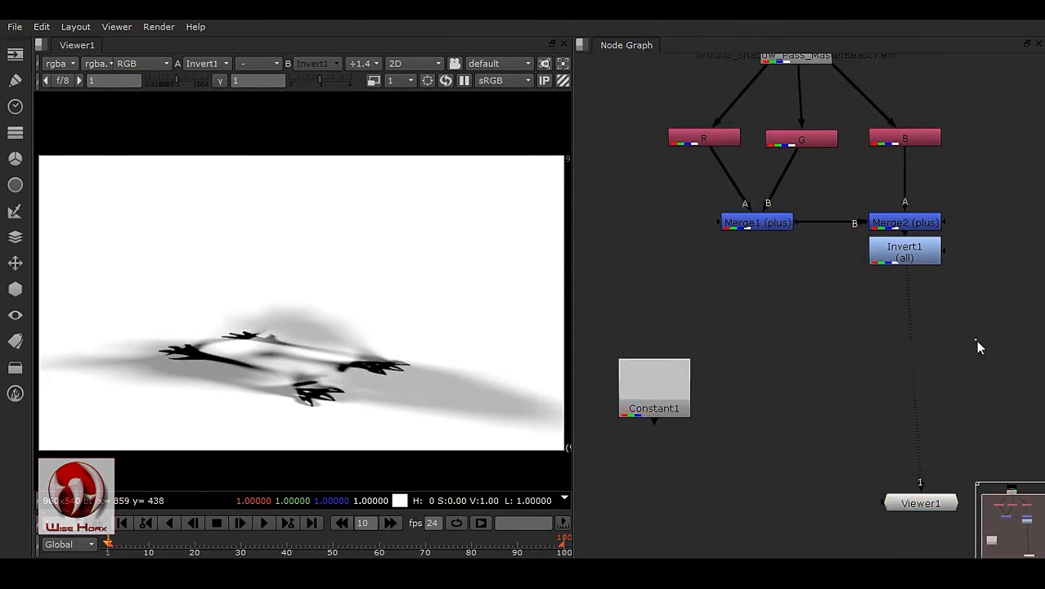
- Add a third Merge node between Constant1 and Viewer1 and set its operation to multiply
{"action": "key", "text": "m"}
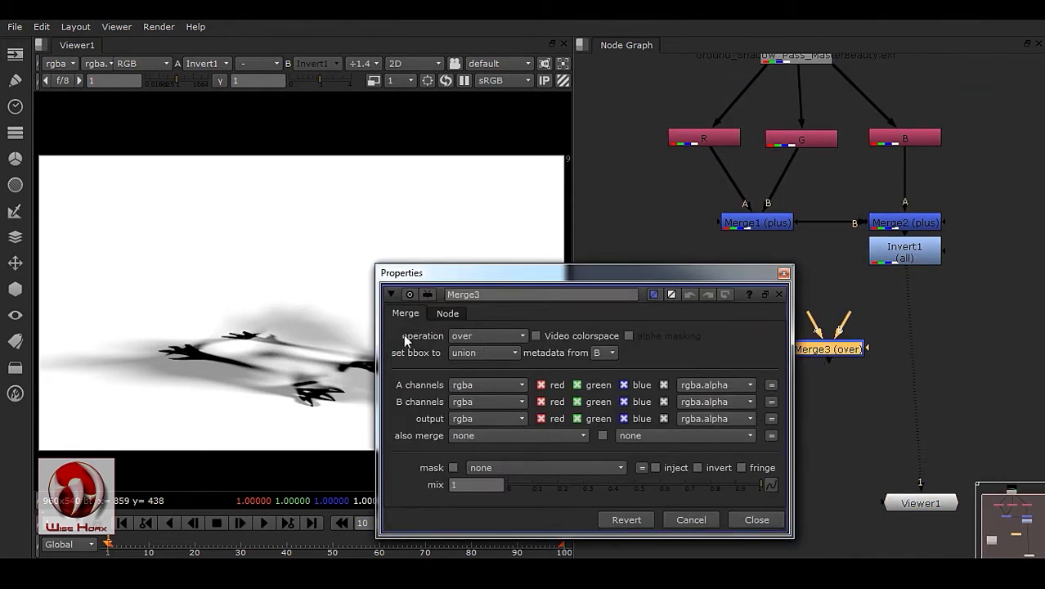
{"action": "left_click", "coordinate": [487, 336]}
{"action": "left_click", "coordinate": [482, 321]}
{"action": "left_click", "coordinate": [487, 335]}
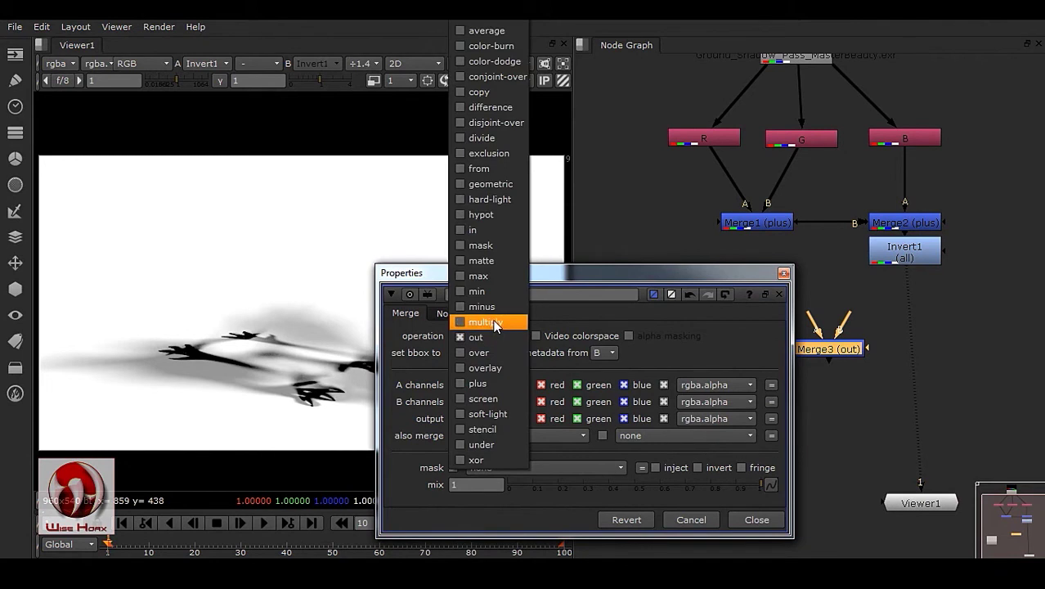
{"action": "left_click", "coordinate": [494, 322]}
{"action": "left_click", "coordinate": [757, 520]}
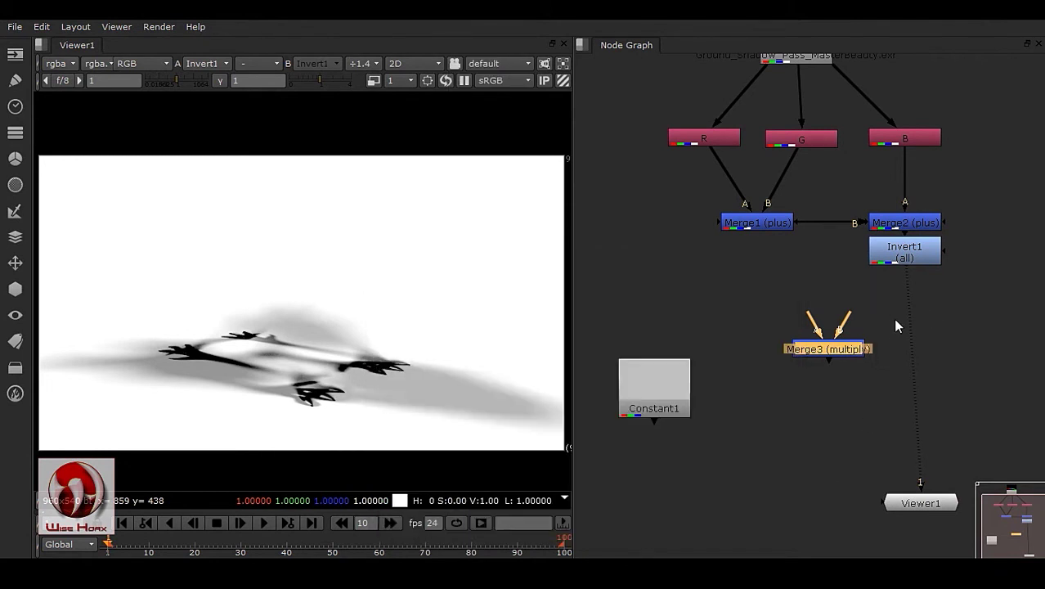
- Connect Merge3's A input to Invert1 and B input to Constant1, align it below Invert1, and feed it to Viewer1
{"action": "scroll", "coordinate": [836, 359], "scroll_direction": "up", "scroll_amount": 2}
{"action": "middle_click_drag", "start_coordinate": [828, 345], "coordinate": [857, 269]}
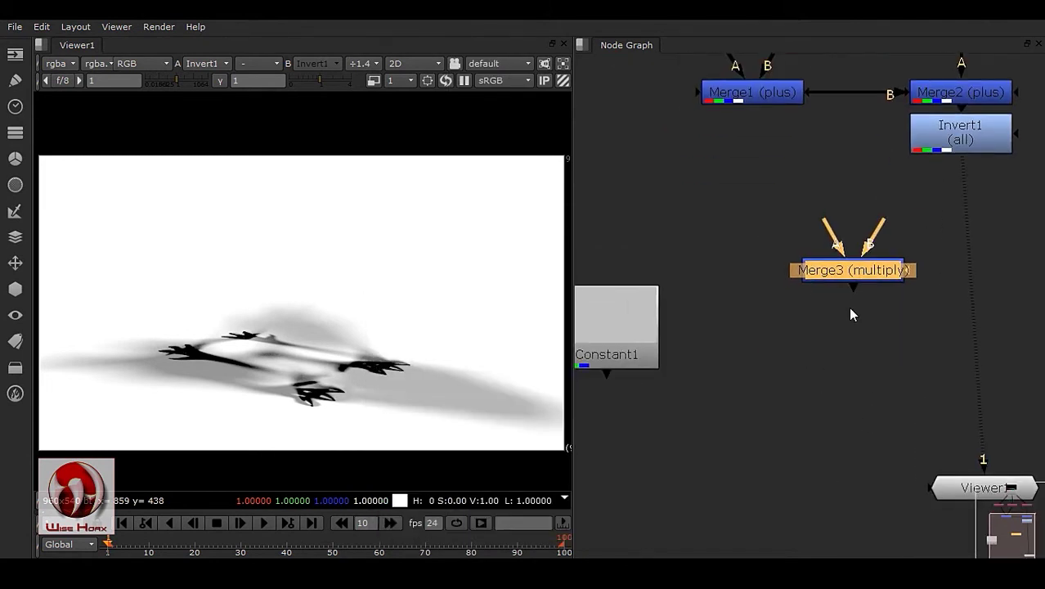
{"action": "left_click_drag", "start_coordinate": [832, 230], "coordinate": [949, 147]}
{"action": "left_click_drag", "start_coordinate": [872, 239], "coordinate": [619, 241]}
{"action": "left_click_drag", "start_coordinate": [964, 221], "coordinate": [894, 268]}
{"action": "left_click_drag", "start_coordinate": [895, 271], "coordinate": [983, 251]}
{"action": "left_click", "coordinate": [621, 267]}
{"action": "scroll", "coordinate": [830, 306], "scroll_direction": "down", "scroll_amount": 2}
{"action": "left_click", "coordinate": [944, 442]}
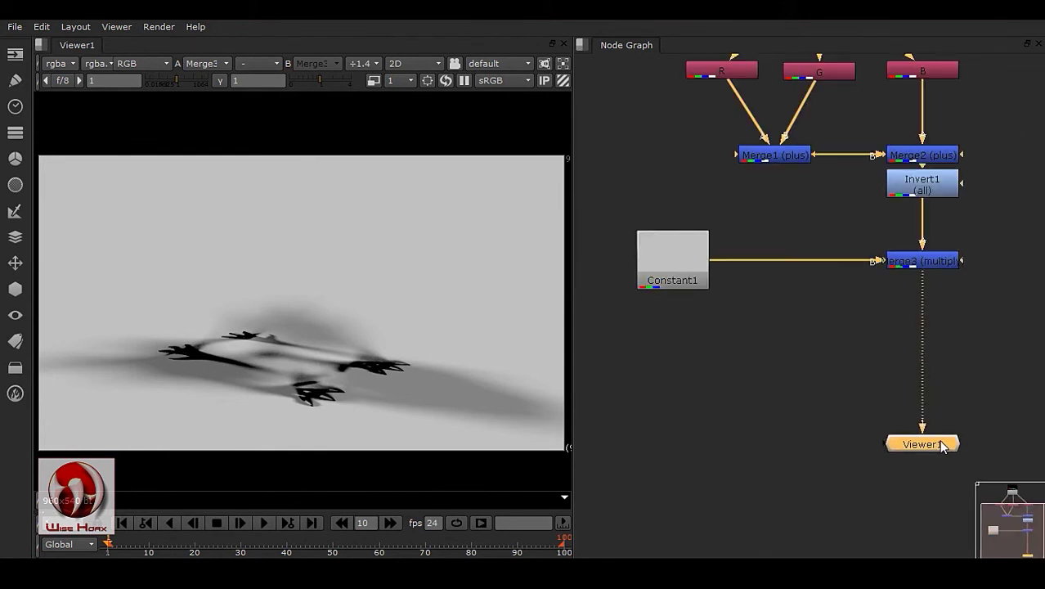
- Align Read1 directly above the G node and check the layout of the whole shadow network
{"action": "middle_click_drag", "start_coordinate": [911, 261], "coordinate": [895, 370]}
{"action": "middle_click_drag", "start_coordinate": [907, 235], "coordinate": [903, 295]}
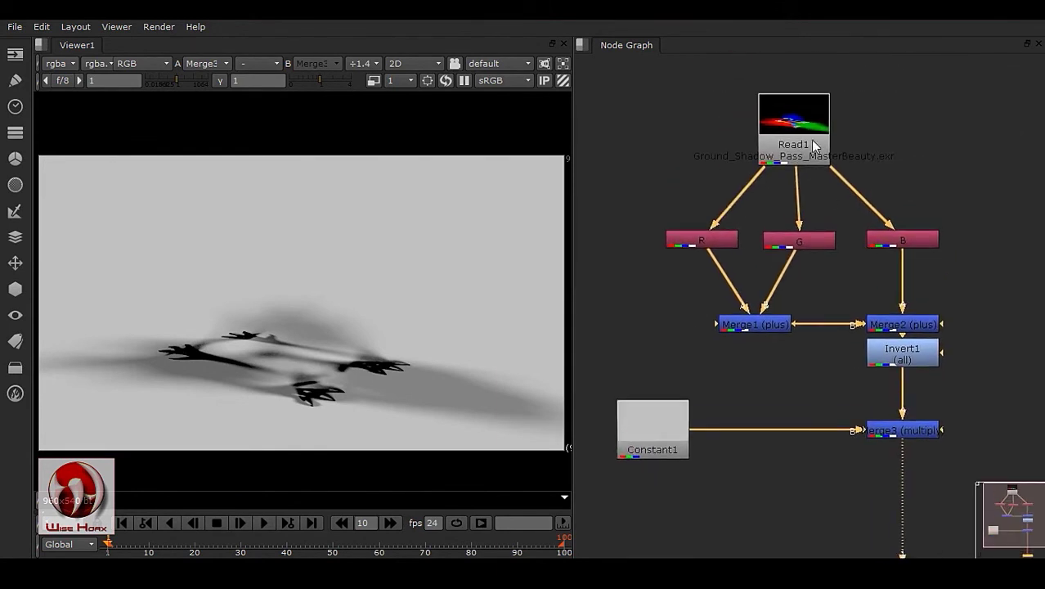
{"action": "left_click_drag", "start_coordinate": [813, 142], "coordinate": [819, 133]}
{"action": "middle_click", "coordinate": [875, 256]}
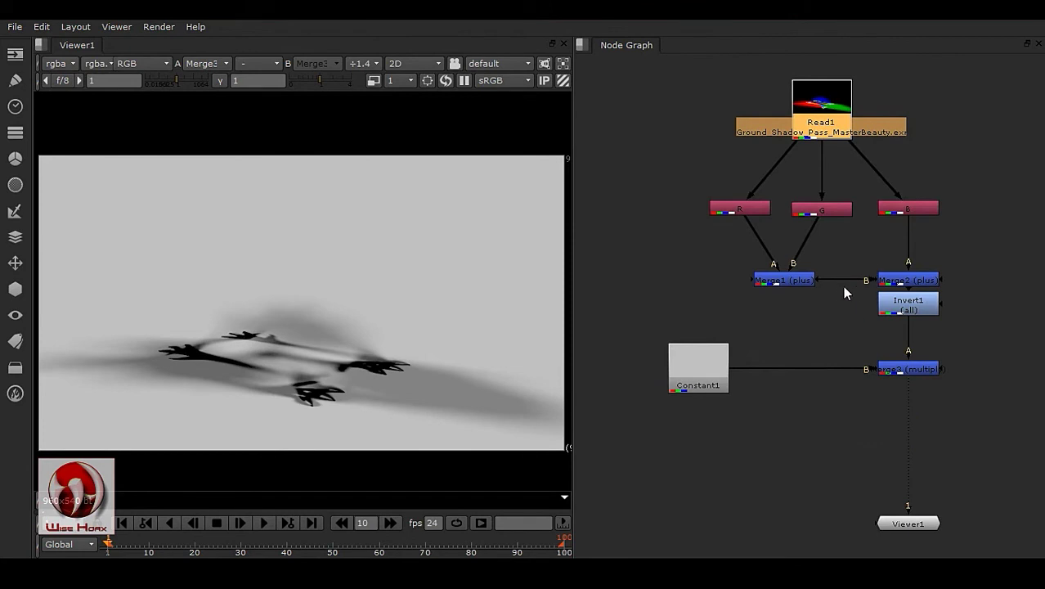
{"action": "left_click_drag", "start_coordinate": [603, 158], "coordinate": [1039, 499]}
{"action": "left_click", "coordinate": [981, 427]}
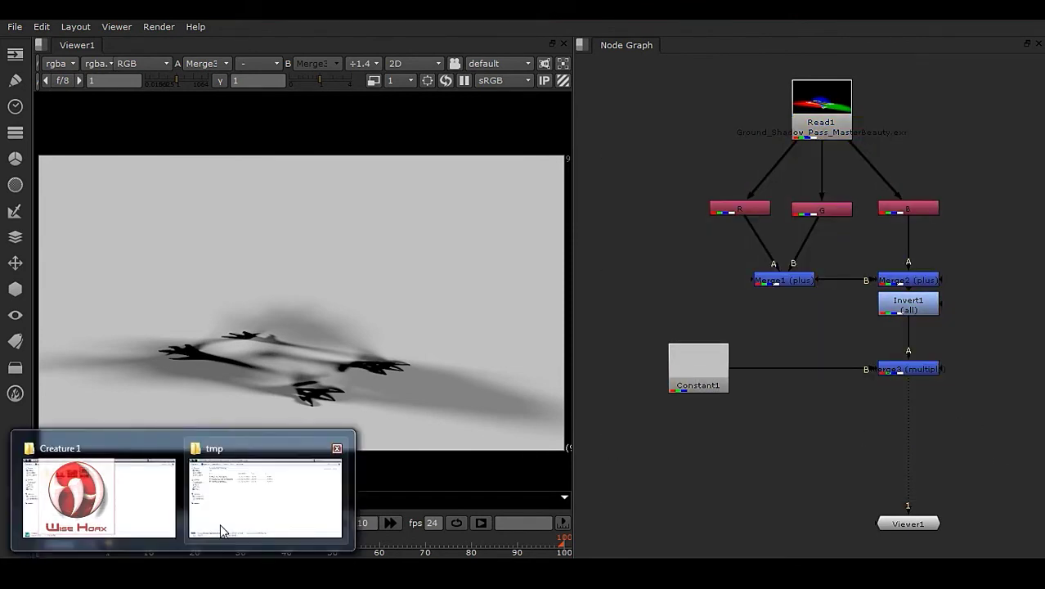
- Switch to the tmp folder window and import Beauty_Pass_MasterBeauty and Matte_Pass_MasterBeauty into the node graph
{"action": "mouse_move", "coordinate": [252, 504]}
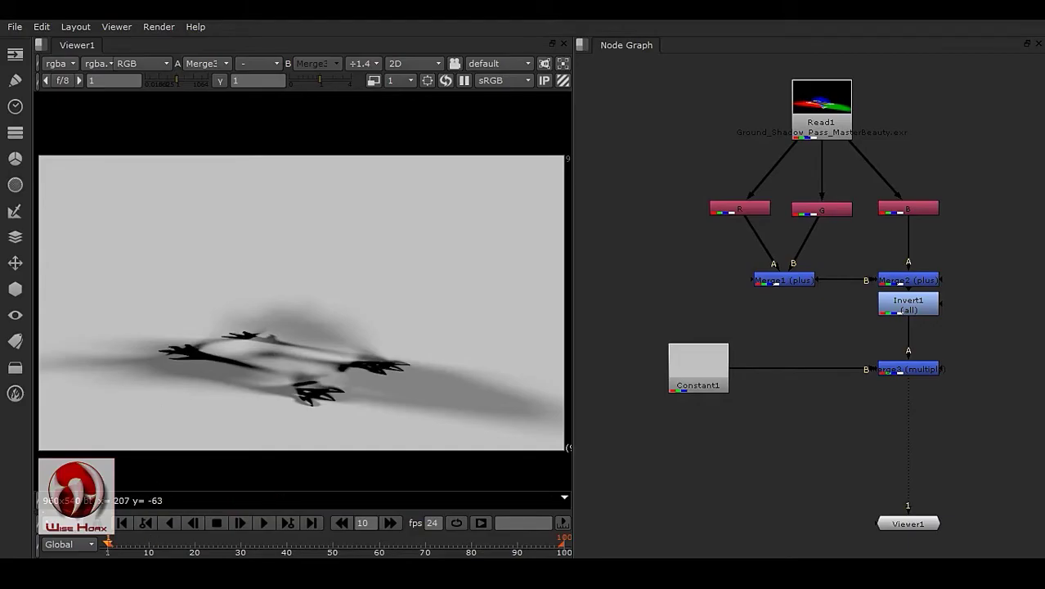
{"action": "mouse_move", "coordinate": [210, 518]}
{"action": "left_click", "coordinate": [241, 489]}
{"action": "left_click", "coordinate": [188, 144]}
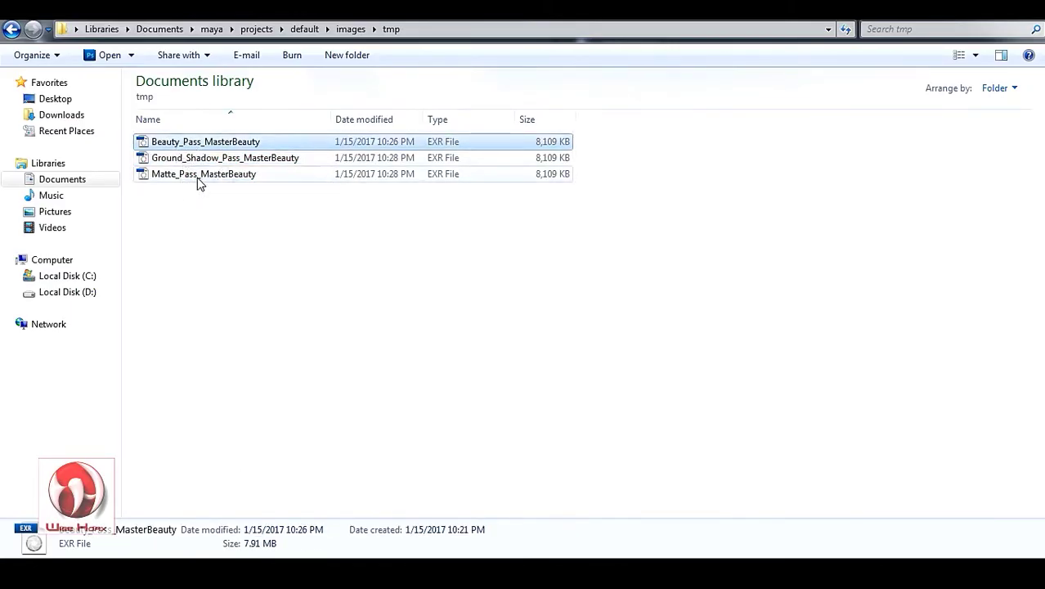
{"action": "left_click", "coordinate": [188, 178], "text": "ctrl"}
{"action": "left_click_drag", "start_coordinate": [190, 184], "coordinate": [973, 121]}
- Arrange the new beauty and matte Read nodes side by side in an empty area of the graph
{"action": "middle_click_drag", "start_coordinate": [858, 277], "coordinate": [547, 366]}
{"action": "left_click_drag", "start_coordinate": [631, 218], "coordinate": [774, 217]}
{"action": "left_click_drag", "start_coordinate": [679, 215], "coordinate": [940, 205]}
{"action": "middle_click_drag", "start_coordinate": [831, 308], "coordinate": [788, 373]}
- Display the beauty pass in Viewer1, inspect its alpha channel, and switch back to RGB
{"action": "left_click", "coordinate": [787, 256]}
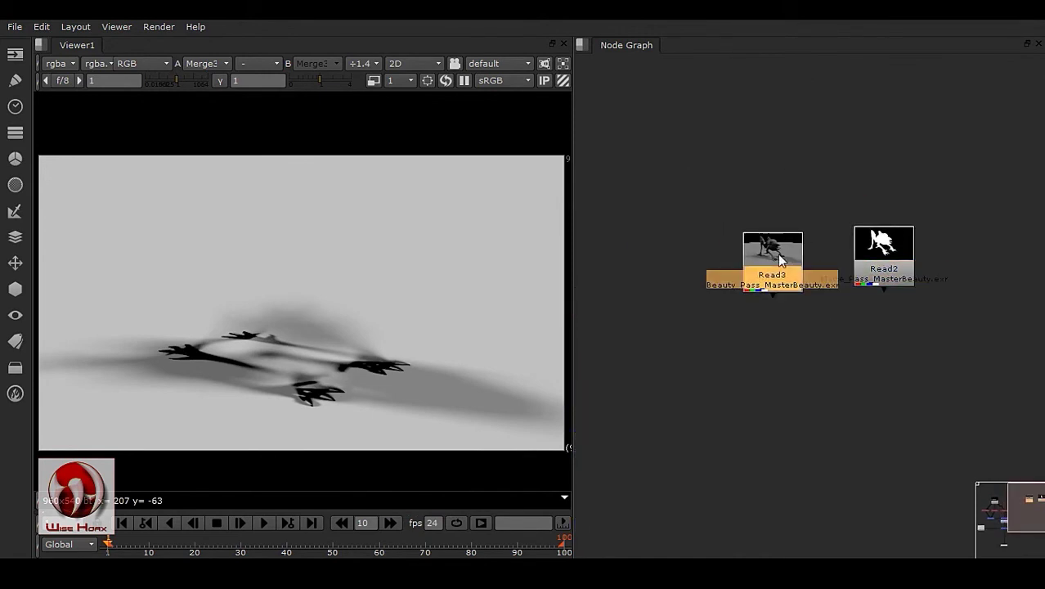
{"action": "key", "text": "1"}
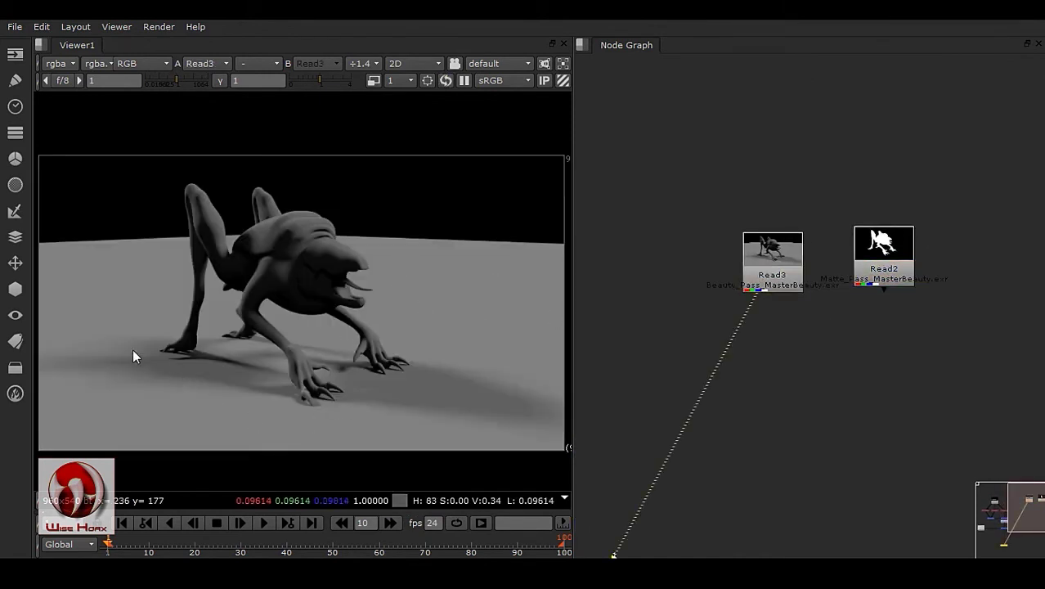
{"action": "left_click", "coordinate": [133, 64]}
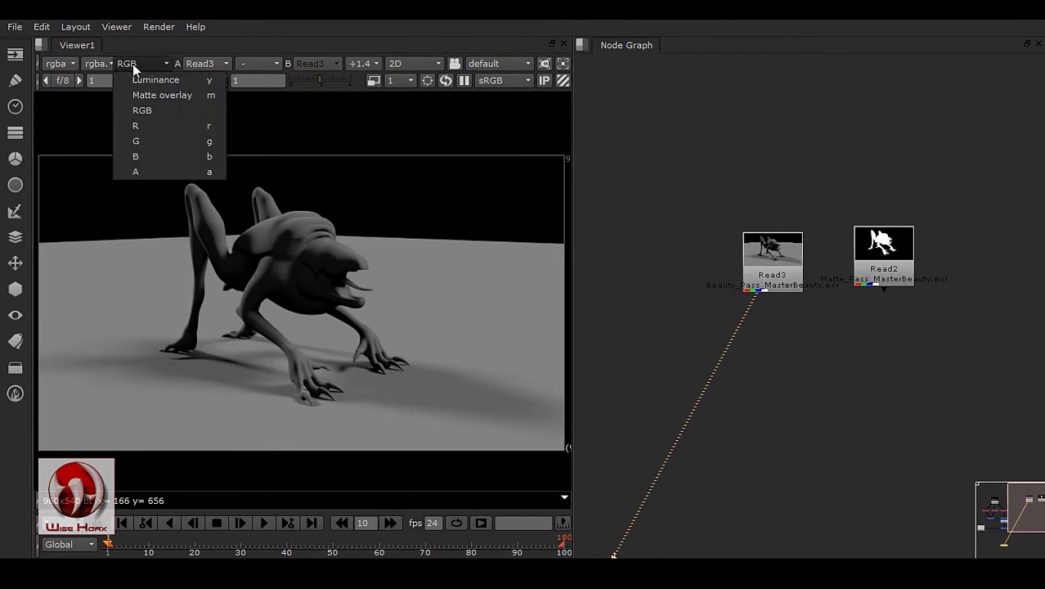
{"action": "left_click", "coordinate": [160, 173]}
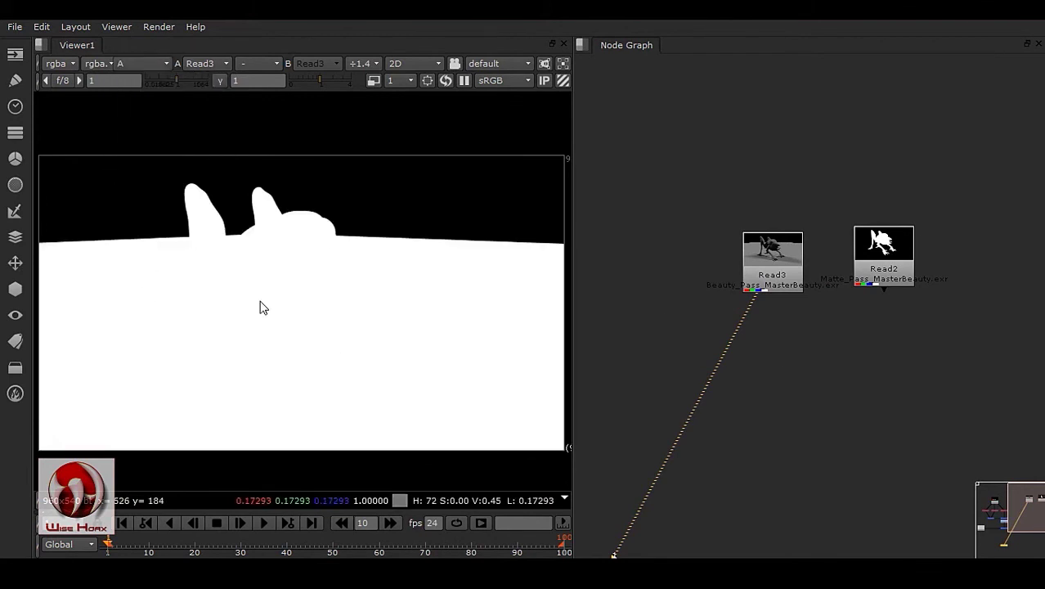
{"action": "left_click", "coordinate": [149, 62]}
{"action": "left_click", "coordinate": [156, 110]}
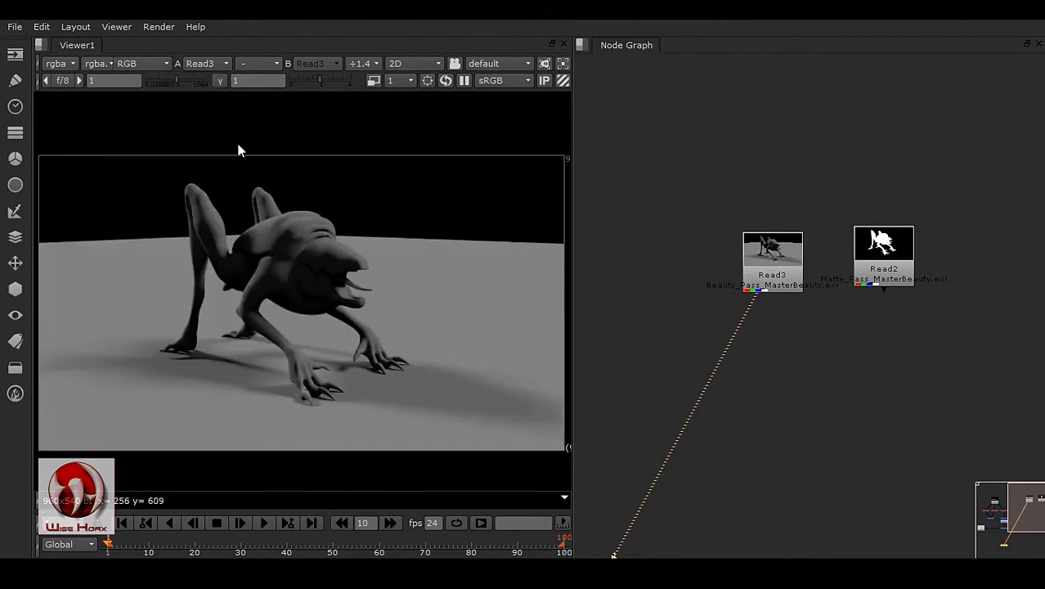
- Examine the creature's ground contact in the beauty pass, and display the matte pass from Read2 in Viewer1
{"action": "middle_click_drag", "start_coordinate": [500, 362], "coordinate": [343, 373]}
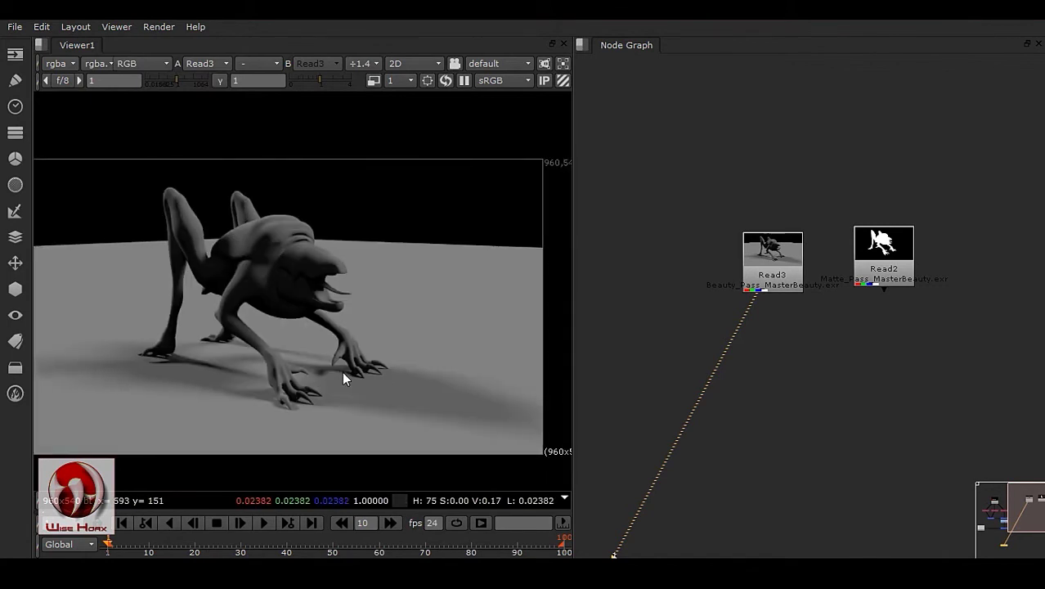
{"action": "scroll", "coordinate": [899, 343], "scroll_direction": "up", "scroll_amount": 2}
{"action": "left_click", "coordinate": [878, 310]}
{"action": "left_click_drag", "start_coordinate": [716, 337], "coordinate": [883, 318]}
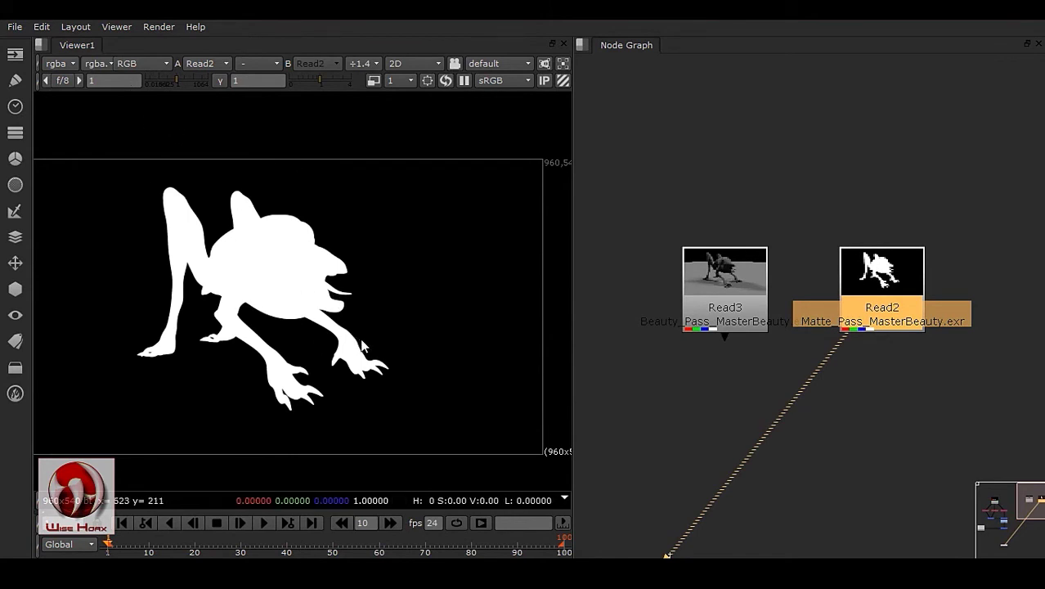
{"action": "middle_click_drag", "start_coordinate": [362, 339], "coordinate": [366, 334]}
{"action": "middle_click_drag", "start_coordinate": [856, 408], "coordinate": [855, 391]}
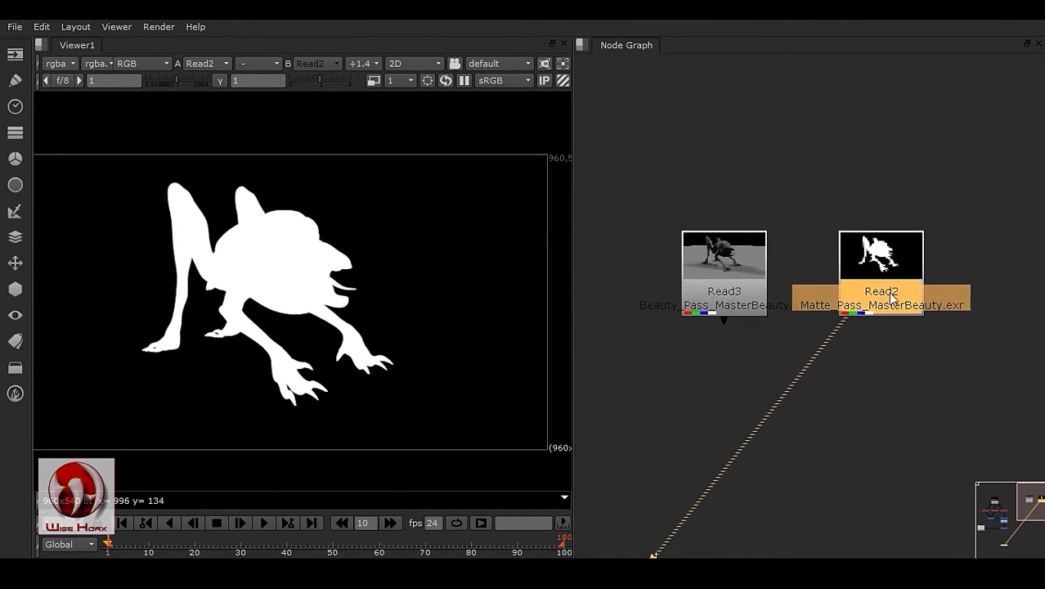
- Inspect the alpha channel of the Read2 matte pass in Viewer1, and switch the display back to RGB
{"action": "left_click_drag", "start_coordinate": [891, 299], "coordinate": [892, 296]}
{"action": "left_click", "coordinate": [150, 65]}
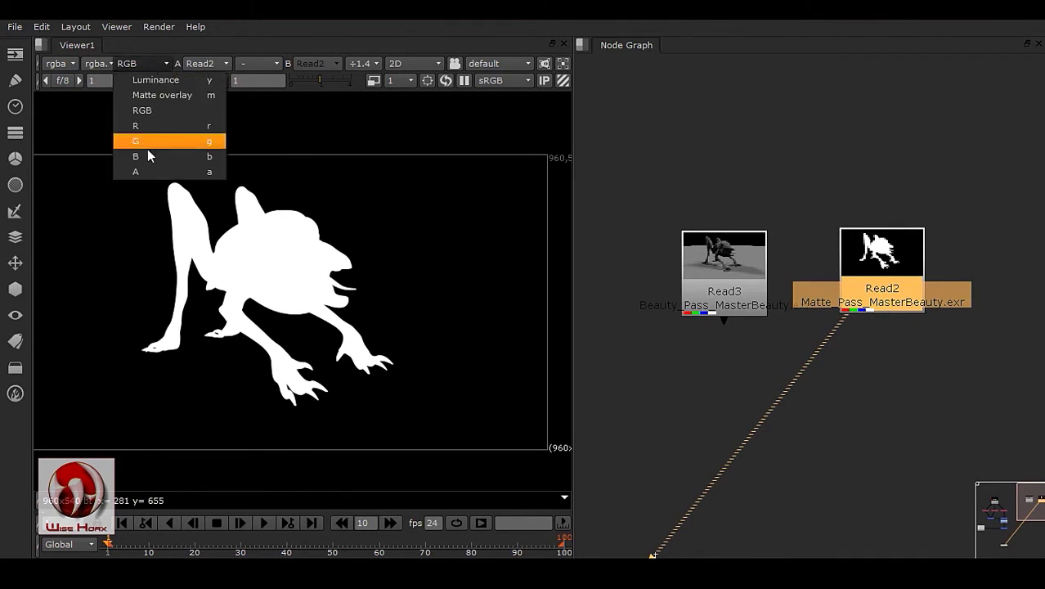
{"action": "left_click", "coordinate": [147, 170]}
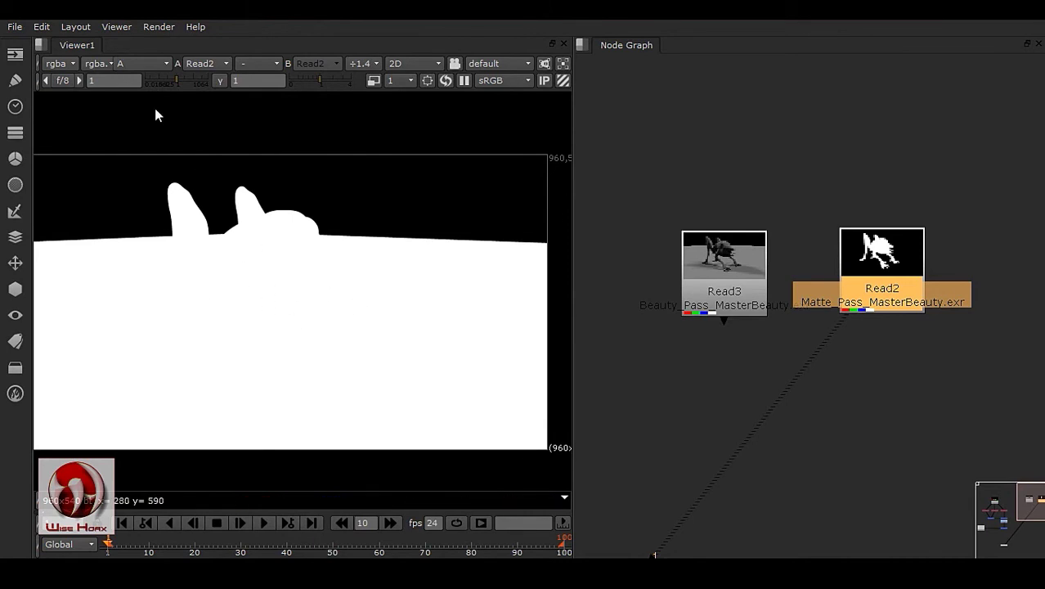
{"action": "left_click", "coordinate": [155, 63]}
{"action": "left_click", "coordinate": [144, 111]}
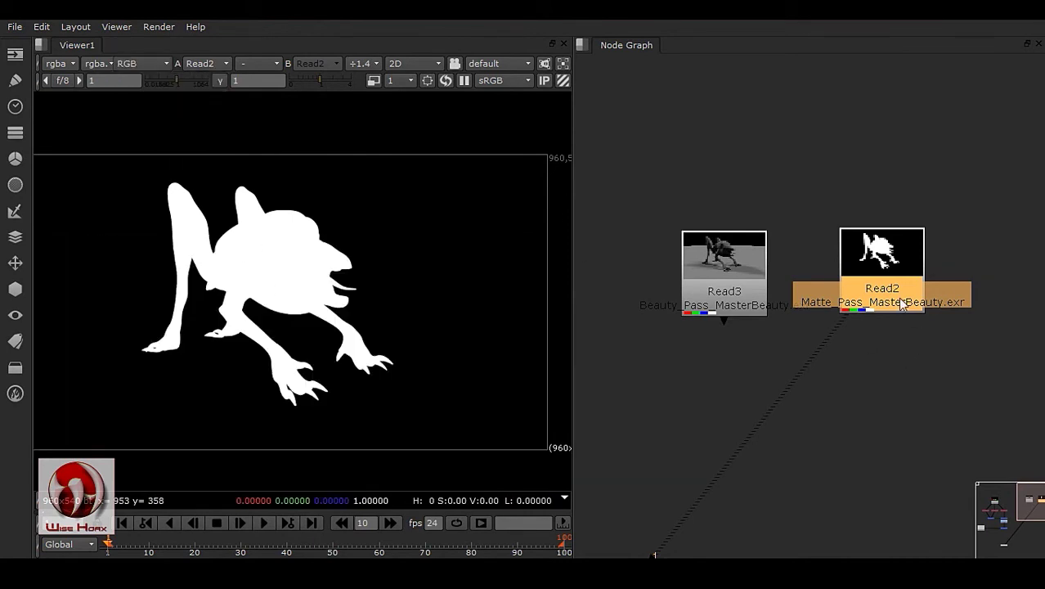
- Add a Shuffle node after the Read2 matte pass and route its red channel into the alpha output
{"action": "key", "text": "Tab"}
{"action": "type", "text": "shuf"}
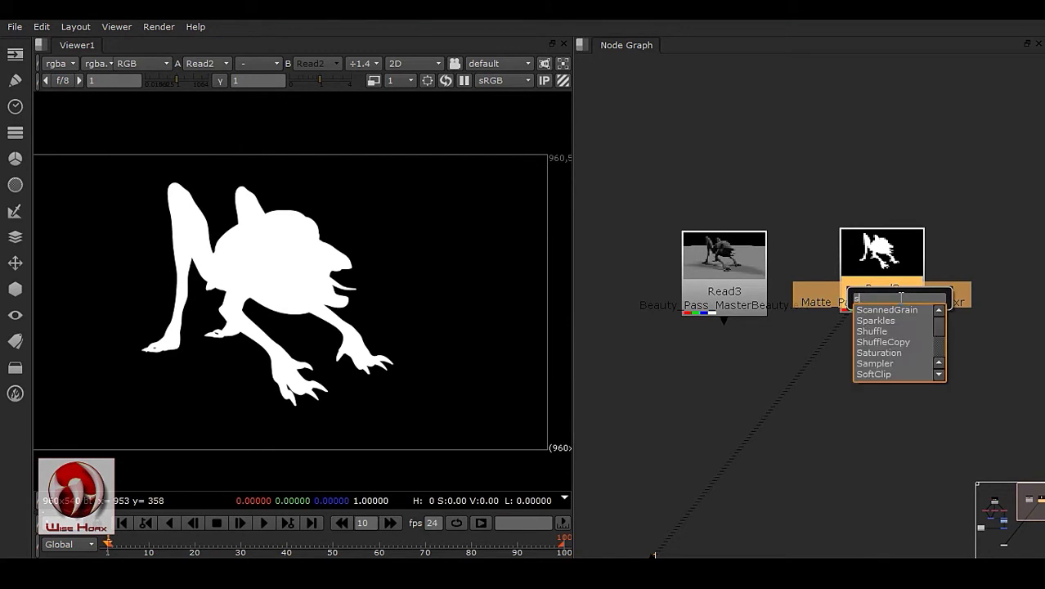
{"action": "key", "text": "Return"}
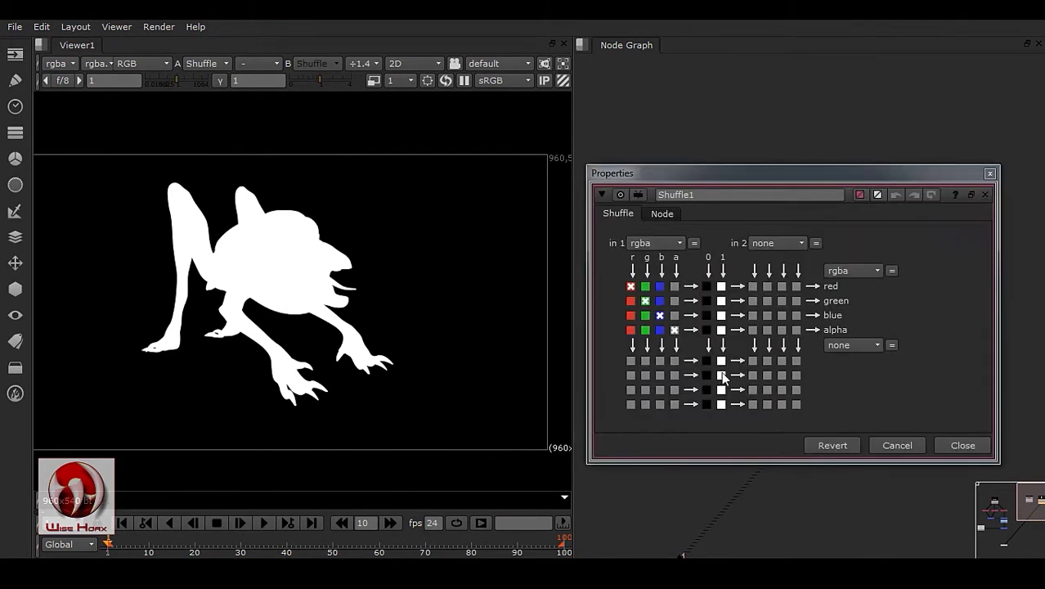
{"action": "left_click", "coordinate": [630, 330]}
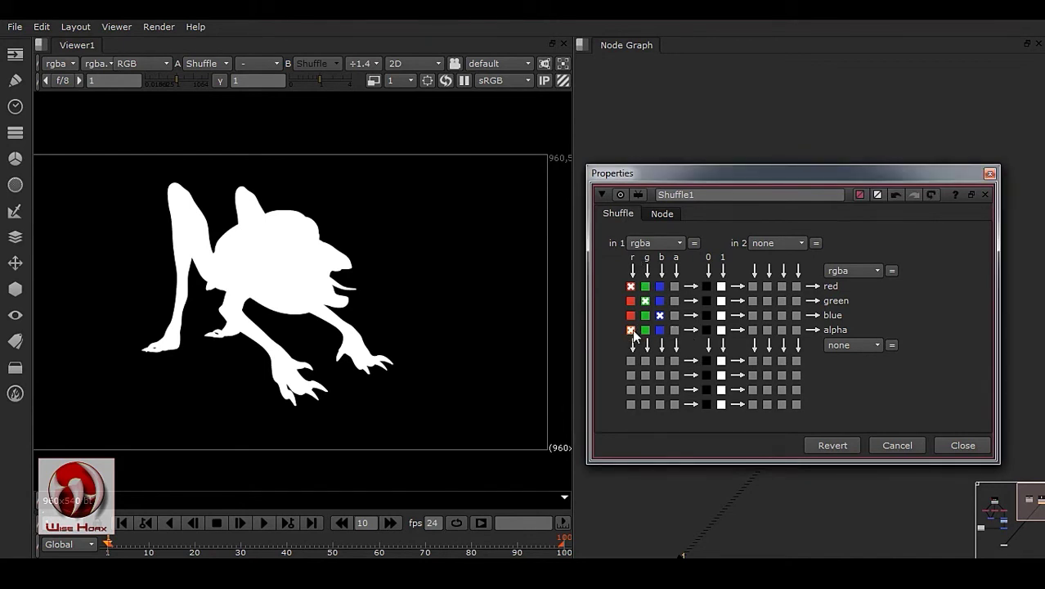
- Check the shuffled matte's R, G, B and A channels one by one in Viewer1, return to RGB, and close the Shuffle properties
{"action": "left_click", "coordinate": [140, 63]}
{"action": "left_click", "coordinate": [160, 125]}
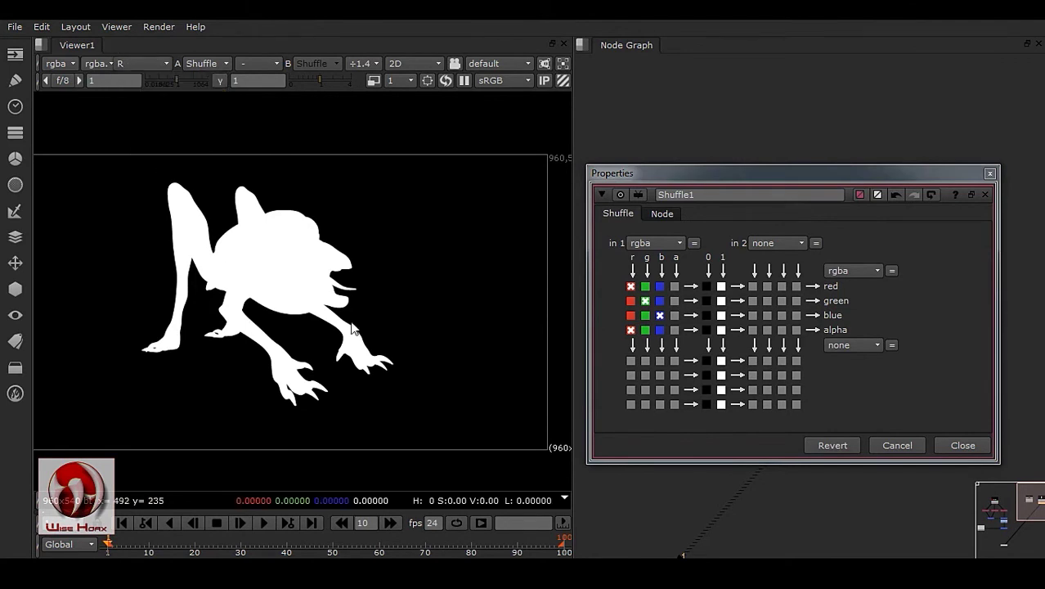
{"action": "left_click", "coordinate": [153, 66]}
{"action": "left_click", "coordinate": [159, 142]}
{"action": "left_click", "coordinate": [151, 65]}
{"action": "left_click", "coordinate": [151, 155]}
{"action": "left_click", "coordinate": [147, 67]}
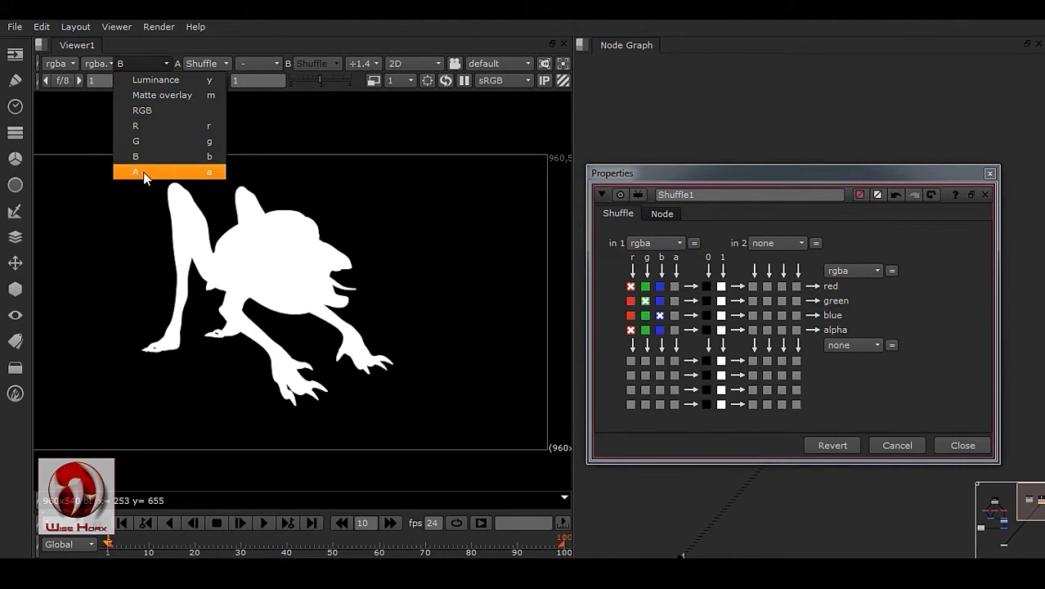
{"action": "left_click", "coordinate": [156, 175]}
{"action": "left_click", "coordinate": [143, 63]}
{"action": "left_click", "coordinate": [146, 109]}
{"action": "left_click", "coordinate": [949, 443]}
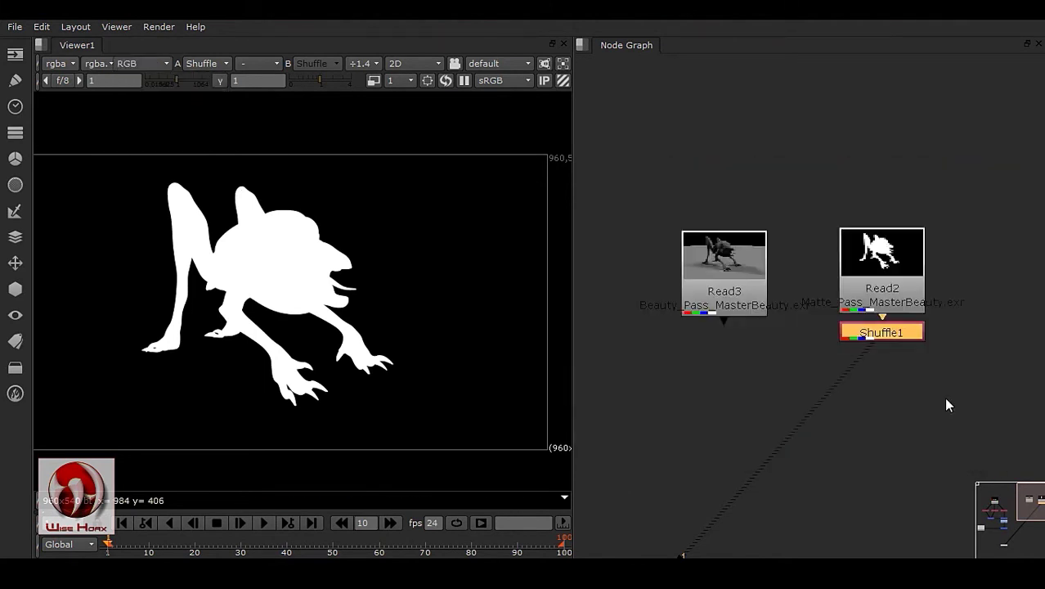
- Create an unconnected Copy node in the empty space below the beauty and matte Read nodes
{"action": "middle_click_drag", "start_coordinate": [895, 388], "coordinate": [923, 356]}
{"action": "left_click", "coordinate": [948, 371]}
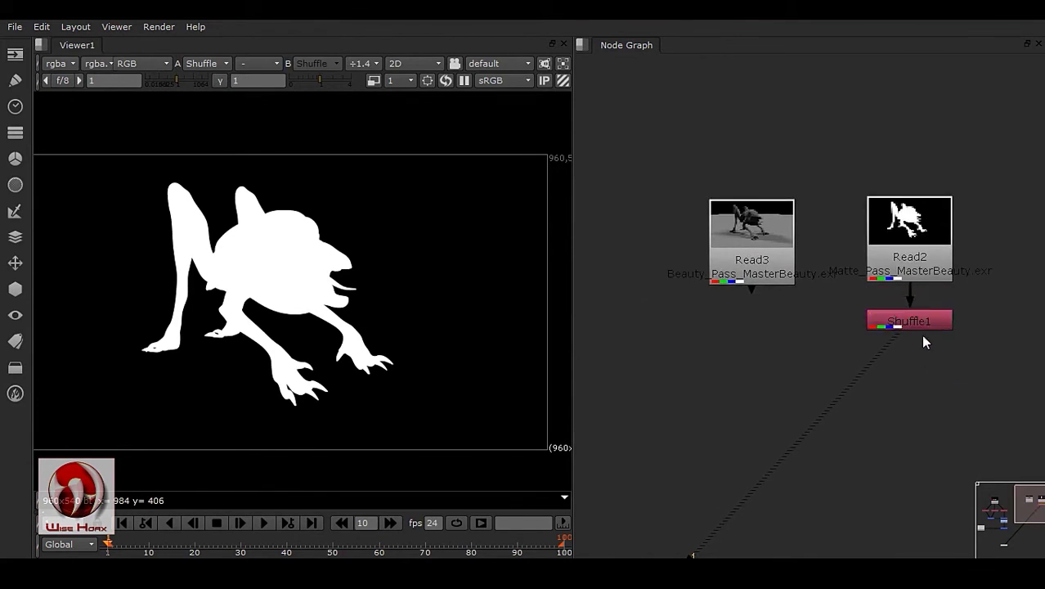
{"action": "left_click", "coordinate": [794, 358]}
{"action": "key", "text": "k"}
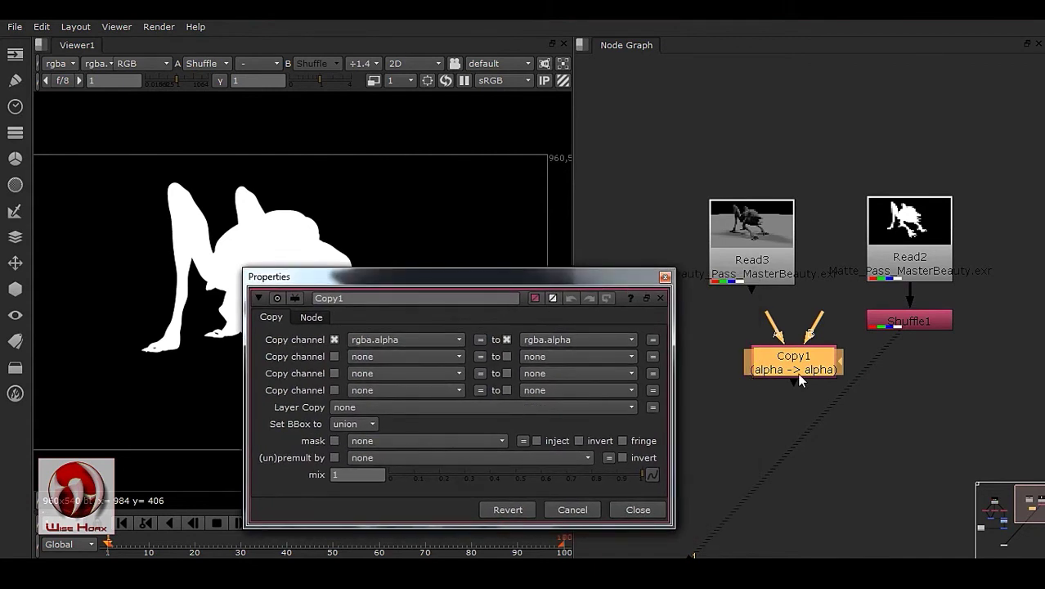
{"action": "left_click", "coordinate": [832, 418]}
{"action": "scroll", "coordinate": [818, 360], "scroll_direction": "up", "scroll_amount": 2}
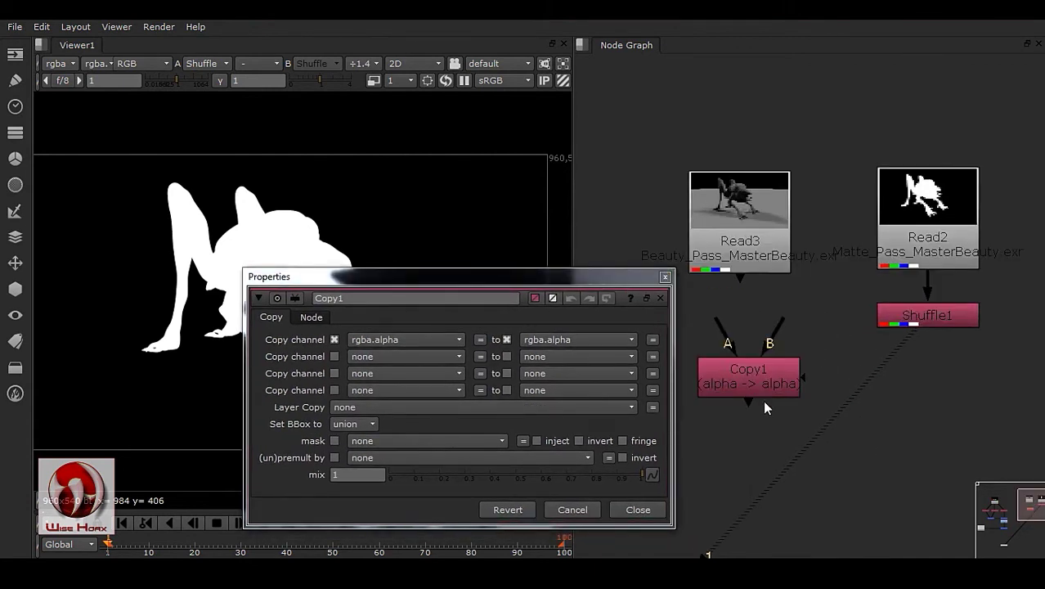
- Connect the Copy node's A input to Shuffle1 and its B input to the Read3 beauty pass
{"action": "middle_click_drag", "start_coordinate": [768, 391], "coordinate": [822, 319]}
{"action": "left_click_drag", "start_coordinate": [828, 292], "coordinate": [792, 315]}
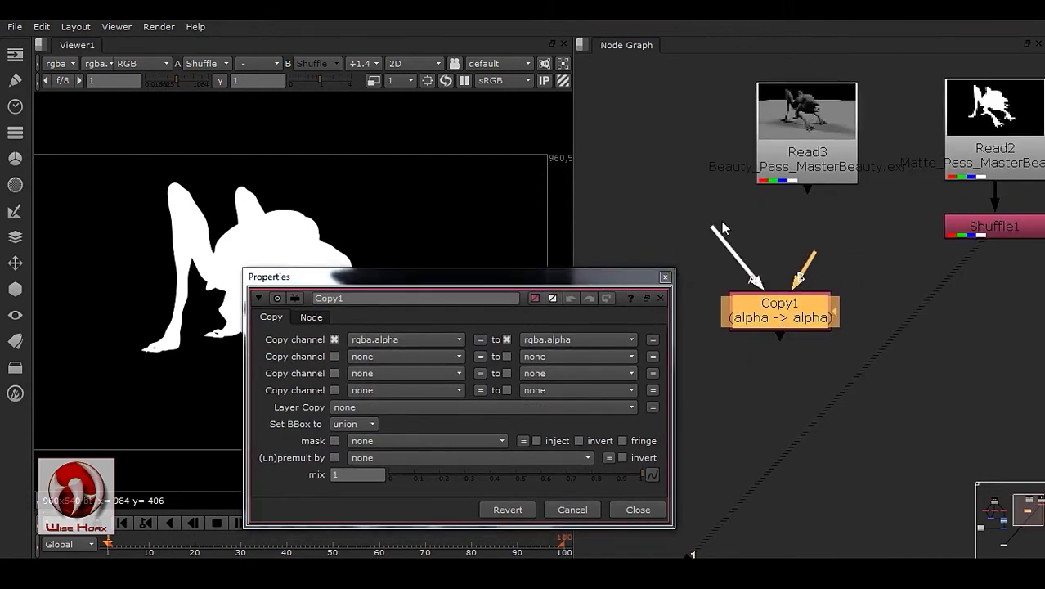
{"action": "left_click_drag", "start_coordinate": [747, 255], "coordinate": [985, 252]}
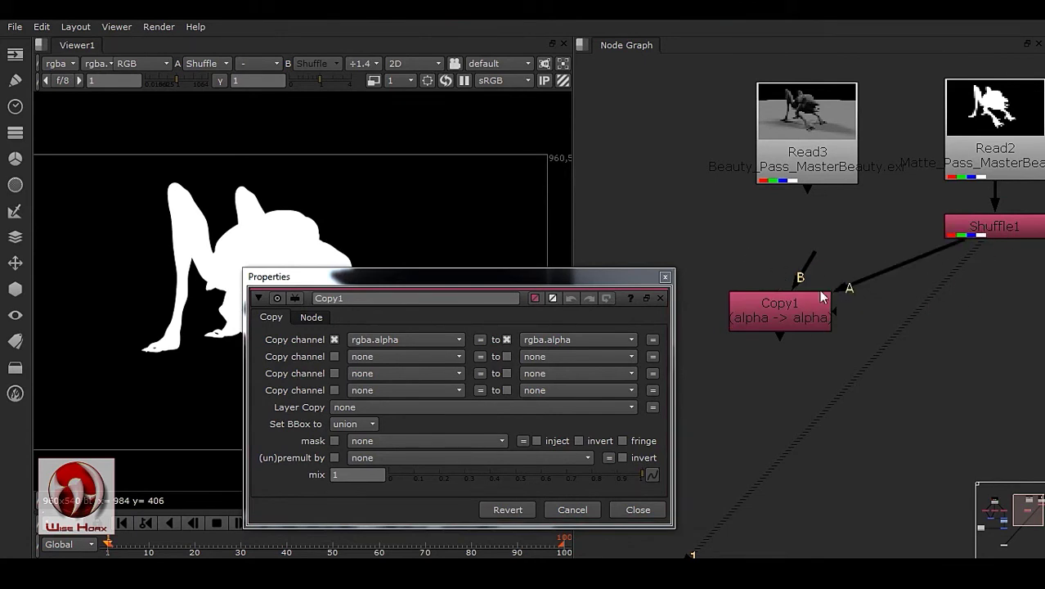
{"action": "left_click_drag", "start_coordinate": [812, 263], "coordinate": [807, 163]}
- Arrange the nodes with Copy1 straight below Shuffle1 and the Read3 beauty pass beside it, and close the Copy properties
{"action": "middle_click_drag", "start_coordinate": [822, 237], "coordinate": [770, 282]}
{"action": "left_click", "coordinate": [762, 361]}
{"action": "key", "text": "l"}
{"action": "left_click_drag", "start_coordinate": [753, 222], "coordinate": [727, 444]}
{"action": "left_click_drag", "start_coordinate": [949, 405], "coordinate": [970, 405]}
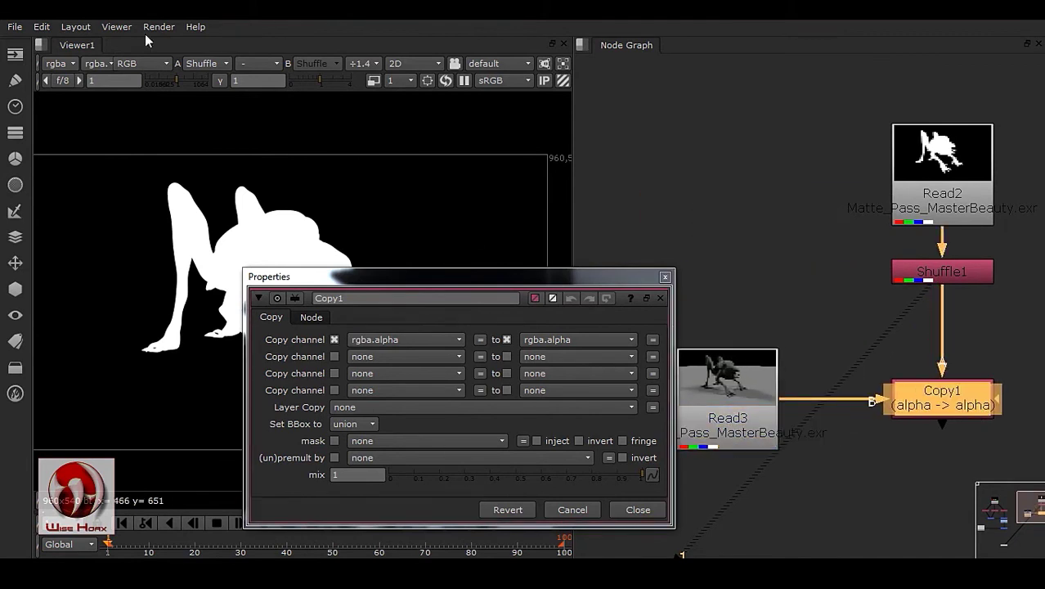
{"action": "left_click", "coordinate": [666, 277]}
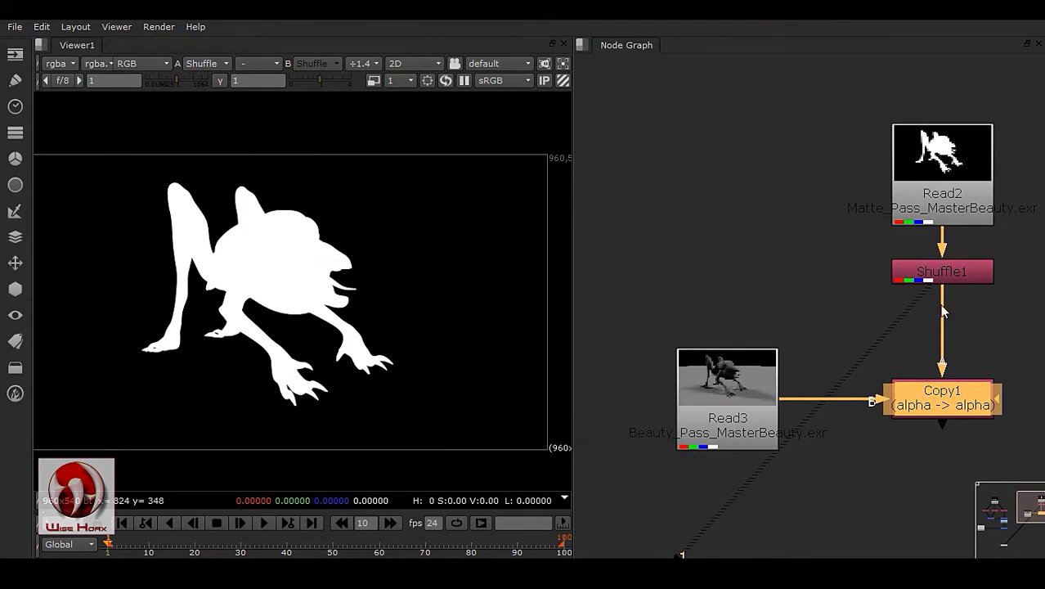
- Display Copy1 in Viewer1, check its alpha channel, and space Read3 farther from Copy1
{"action": "left_click_drag", "start_coordinate": [930, 290], "coordinate": [933, 406]}
{"action": "middle_click_drag", "start_coordinate": [889, 437], "coordinate": [884, 431]}
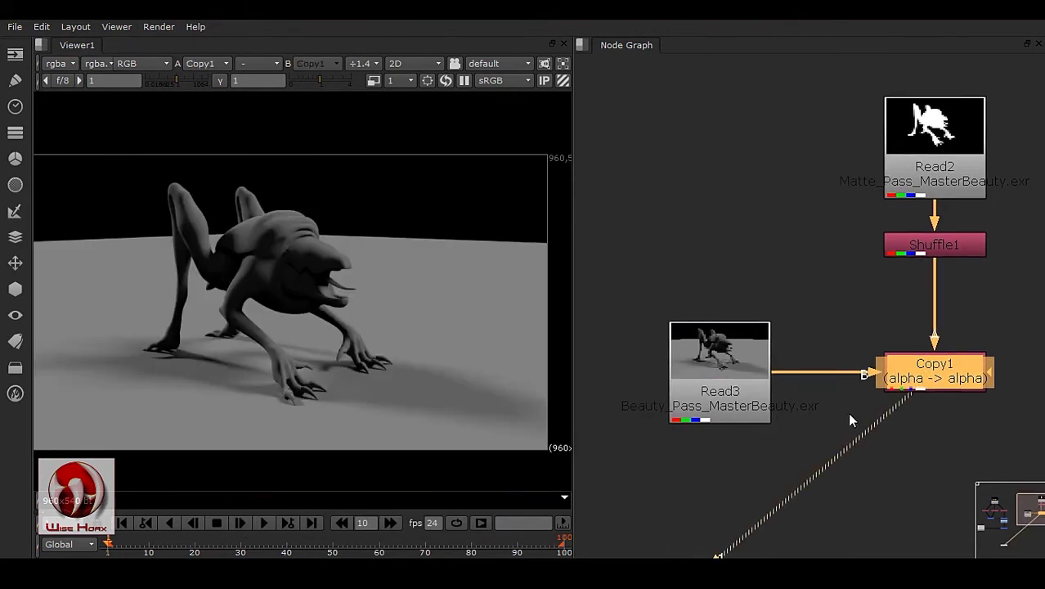
{"action": "left_click", "coordinate": [139, 64]}
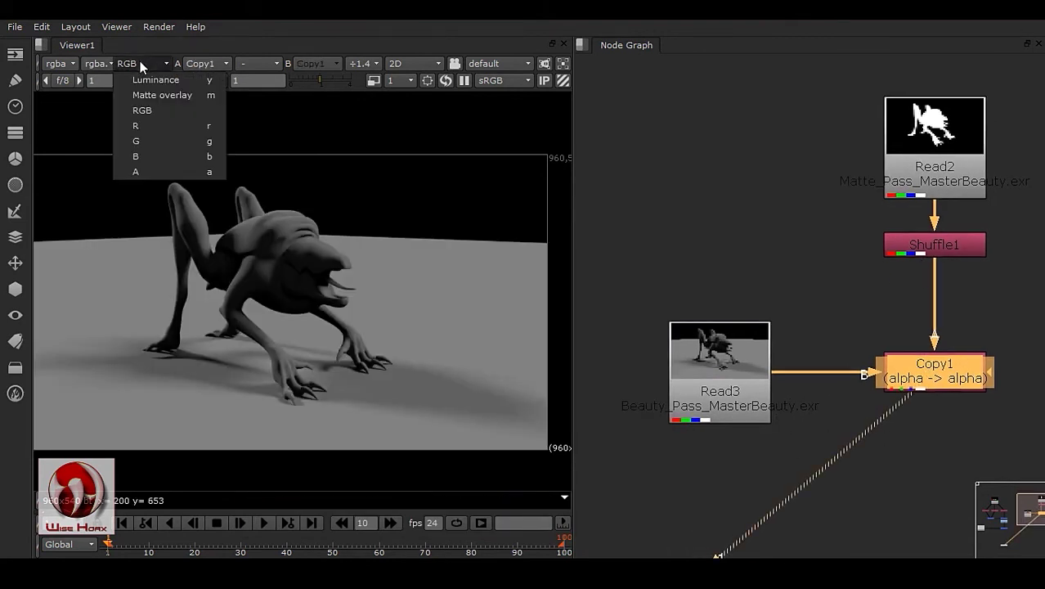
{"action": "left_click", "coordinate": [156, 173]}
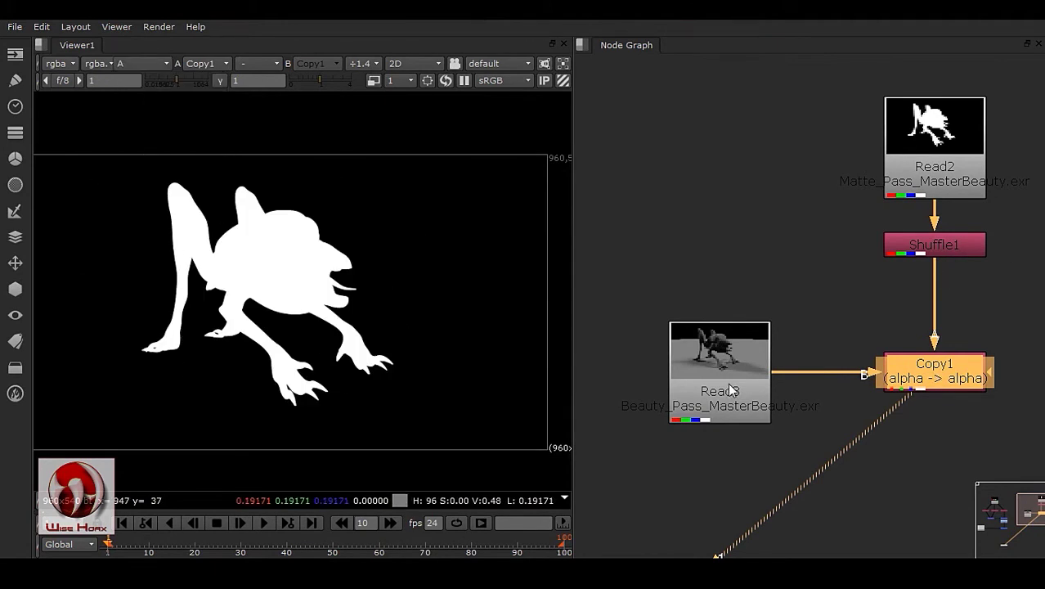
{"action": "left_click_drag", "start_coordinate": [733, 391], "coordinate": [696, 391]}
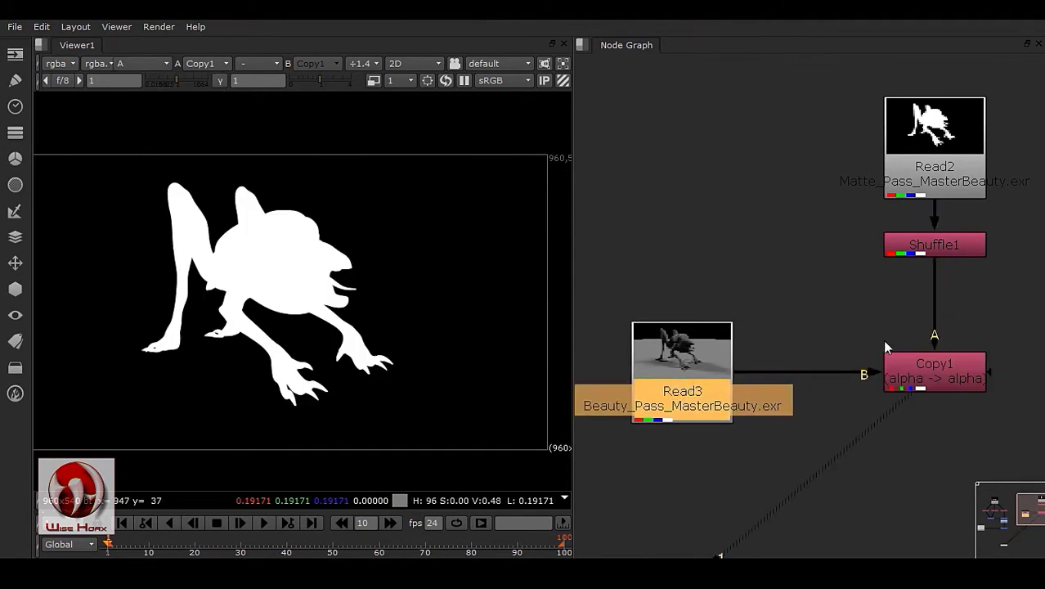
- Switch Viewer1 back to RGB and examine the creature's head, feet and ground shadow in the Copy1 result up close
{"action": "left_click", "coordinate": [152, 63]}
{"action": "left_click", "coordinate": [155, 104]}
{"action": "middle_click_drag", "start_coordinate": [880, 454], "coordinate": [871, 376]}
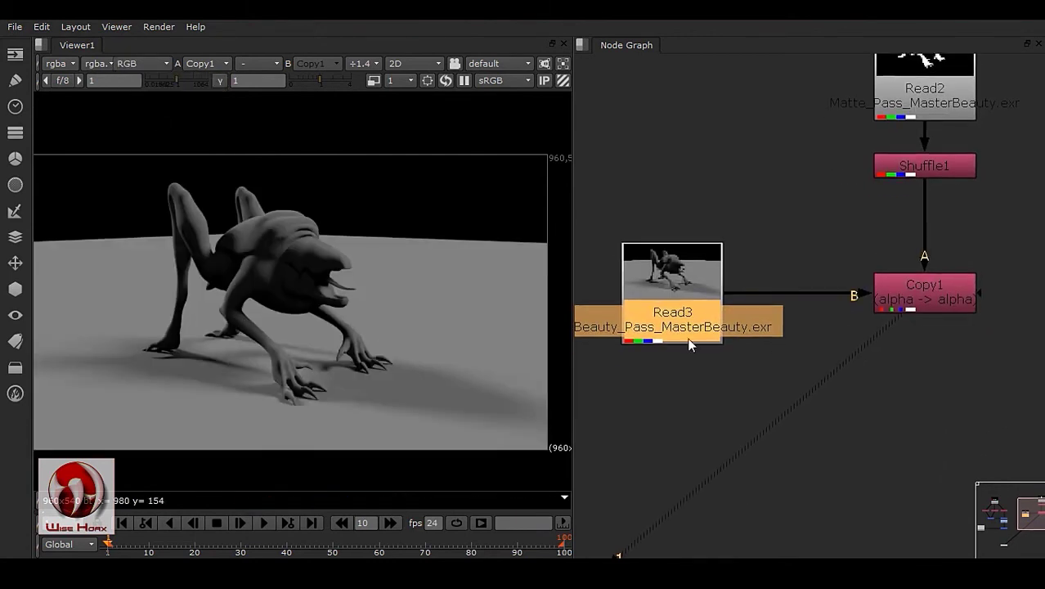
{"action": "scroll", "coordinate": [458, 331], "scroll_direction": "up", "scroll_amount": 5}
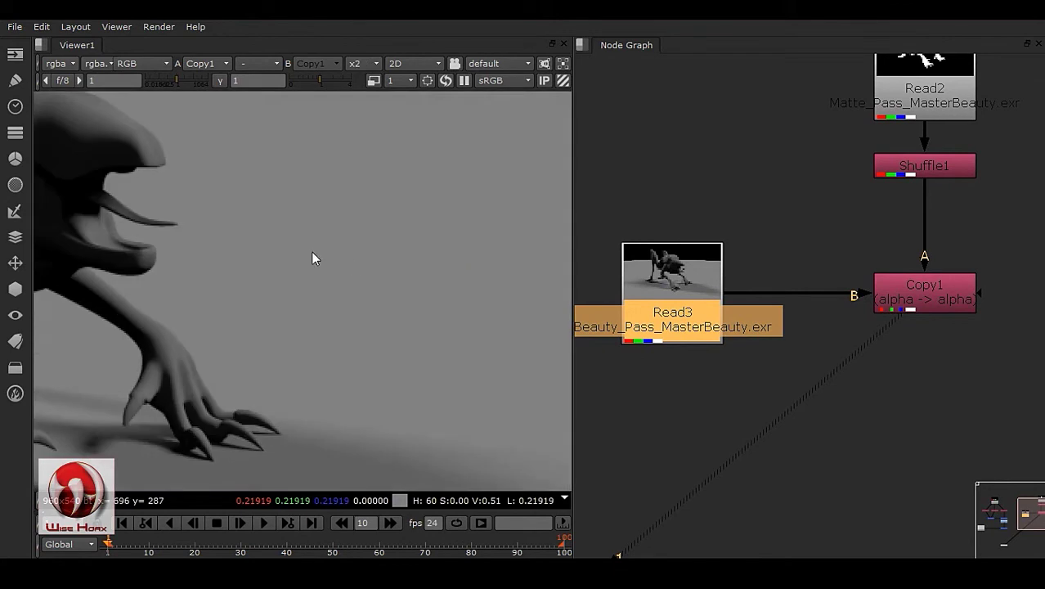
{"action": "middle_click_drag", "start_coordinate": [438, 240], "coordinate": [441, 366]}
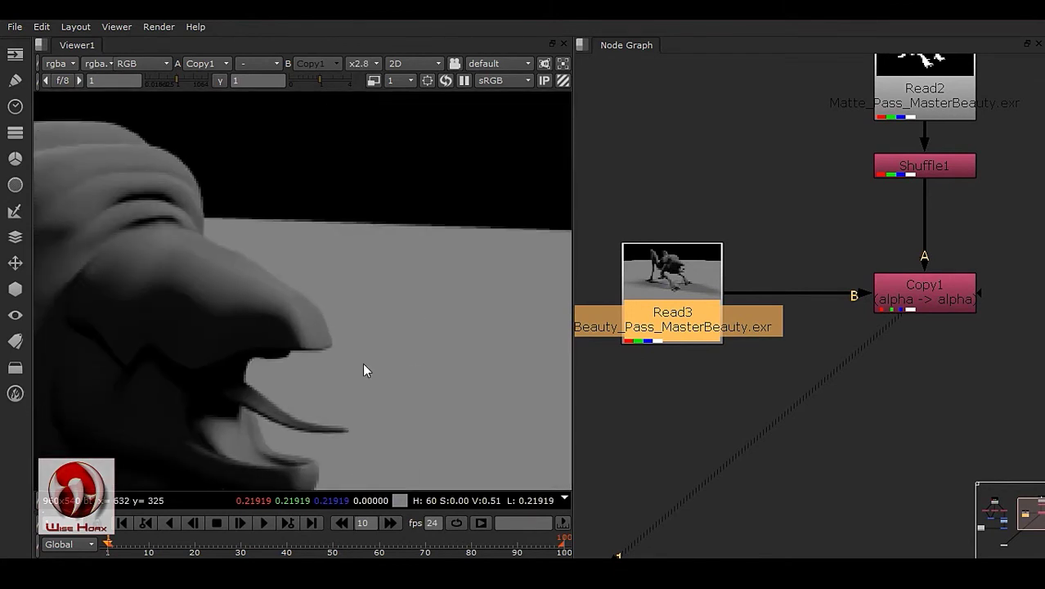
{"action": "scroll", "coordinate": [326, 369], "scroll_direction": "down", "scroll_amount": 3}
{"action": "middle_click_drag", "start_coordinate": [260, 362], "coordinate": [432, 256]}
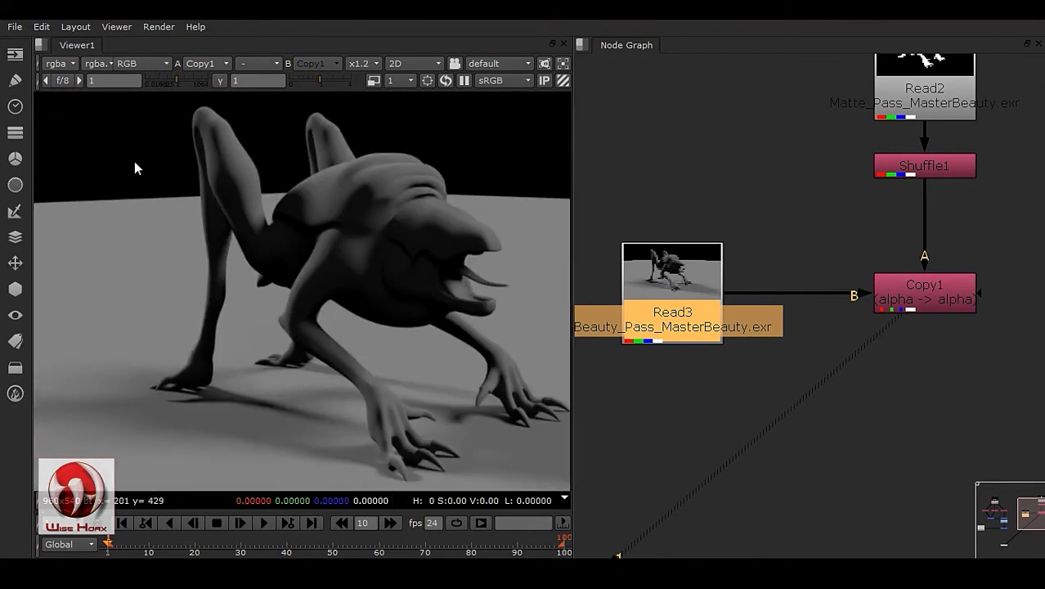
{"action": "middle_click_drag", "start_coordinate": [290, 397], "coordinate": [103, 356]}
- Add a Premult node after Copy1, place it below with some spacing, and display its result in Viewer1
{"action": "left_click", "coordinate": [953, 282]}
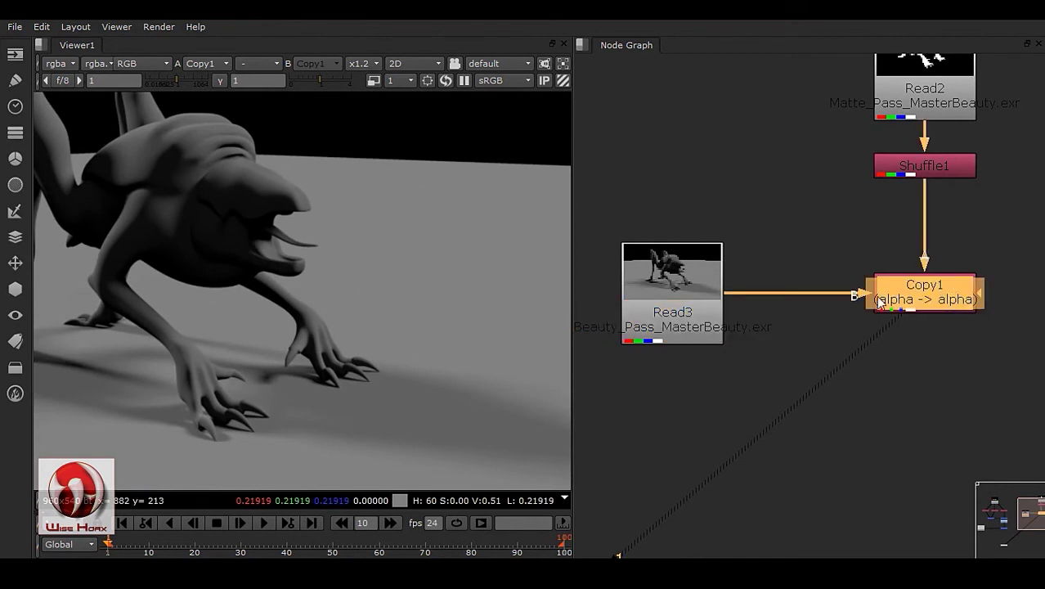
{"action": "middle_click_drag", "start_coordinate": [952, 334], "coordinate": [913, 352]}
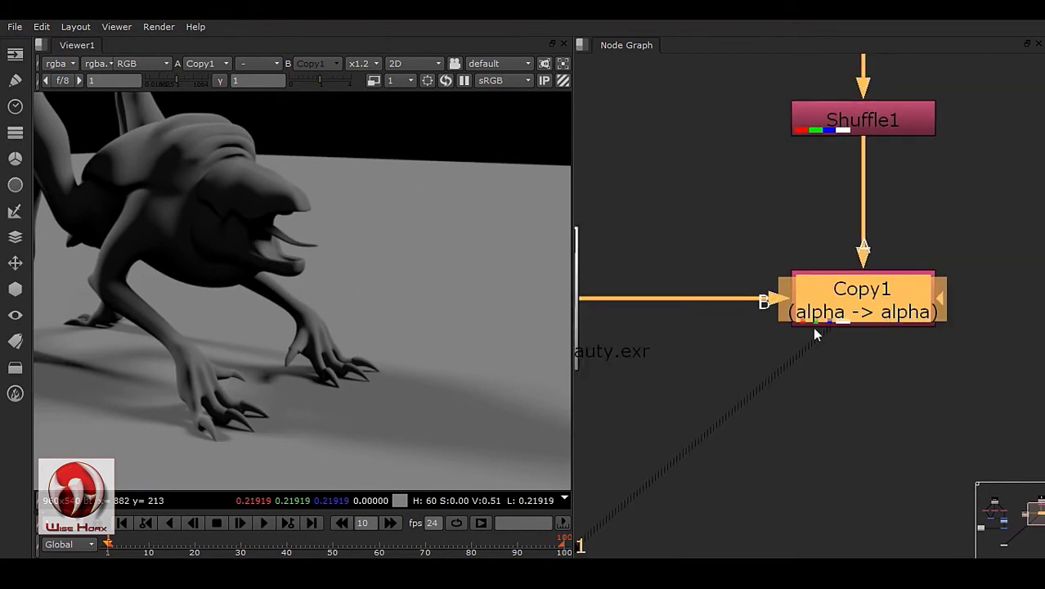
{"action": "key", "text": "Tab"}
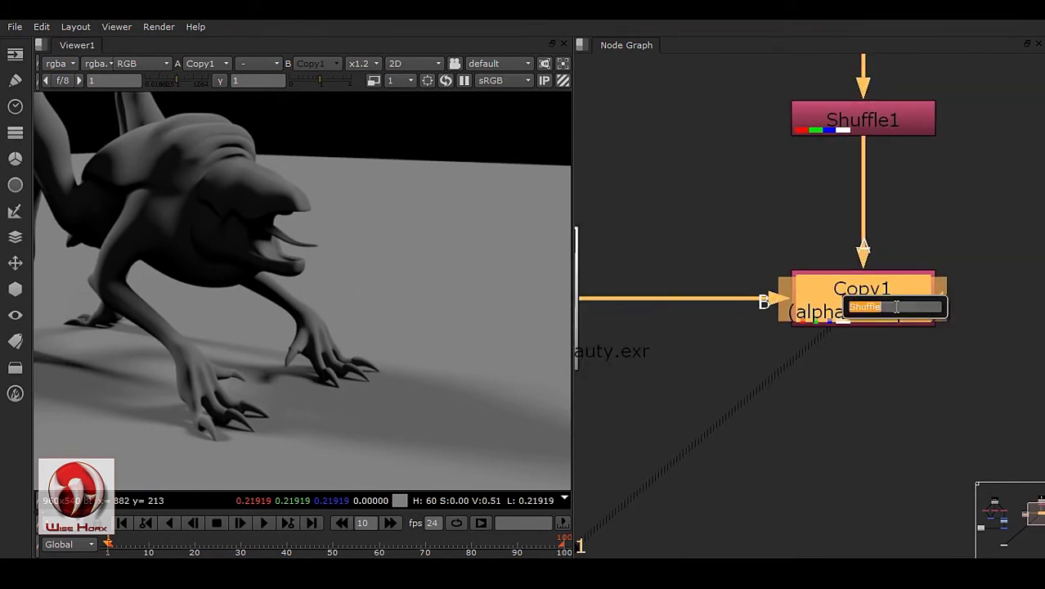
{"action": "type", "text": "prem"}
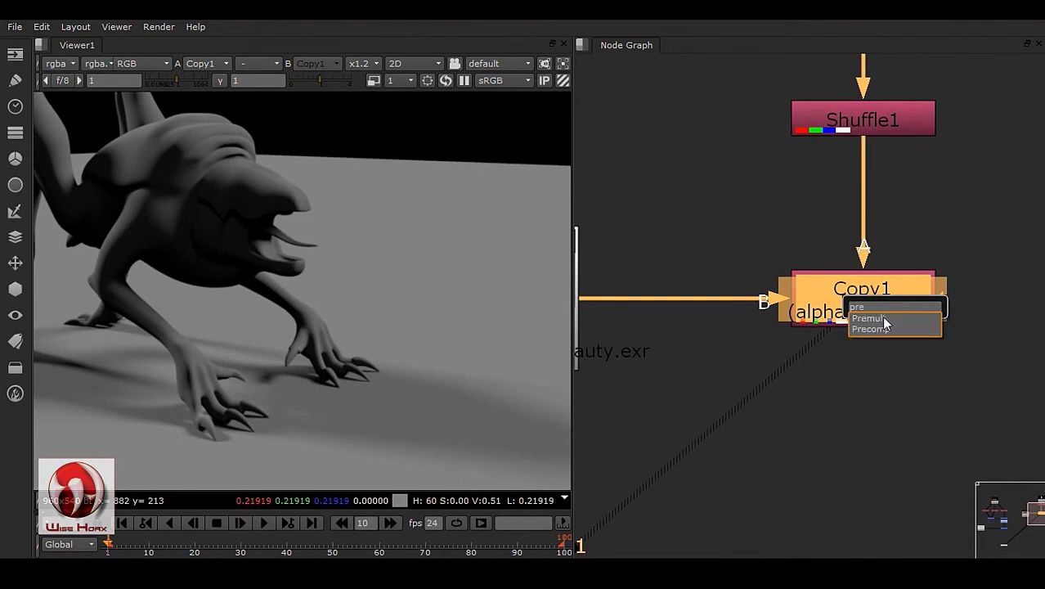
{"action": "key", "text": "Return"}
{"action": "left_click", "coordinate": [755, 457]}
{"action": "left_click_drag", "start_coordinate": [908, 365], "coordinate": [906, 460]}
{"action": "left_click", "coordinate": [937, 365]}
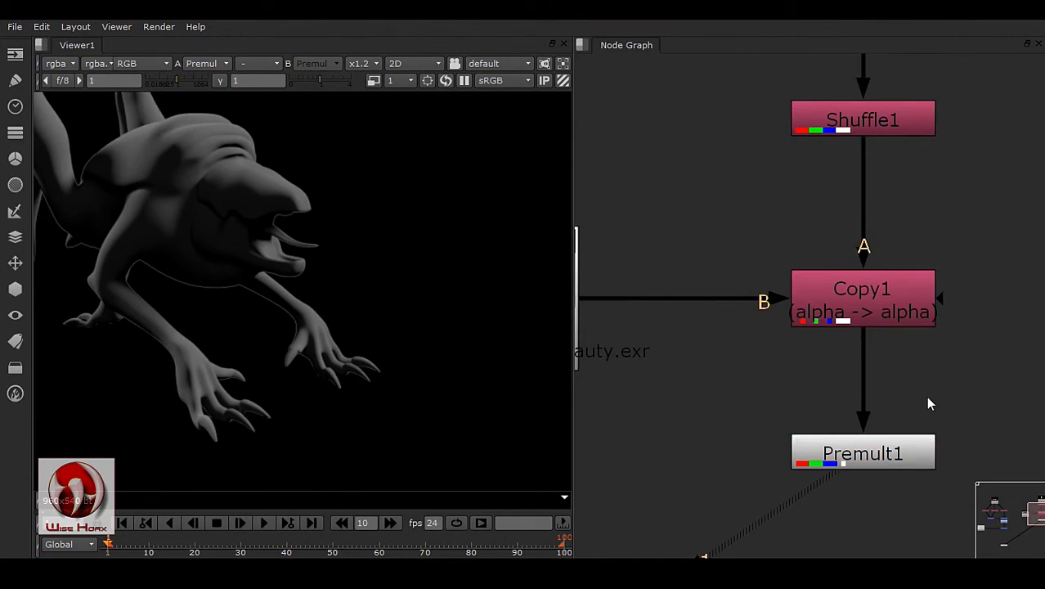
- Examine the edges of the premultiplied creature up close along the belly, mouth and legs
{"action": "middle_click_drag", "start_coordinate": [923, 398], "coordinate": [954, 311]}
{"action": "left_click_drag", "start_coordinate": [924, 382], "coordinate": [928, 390]}
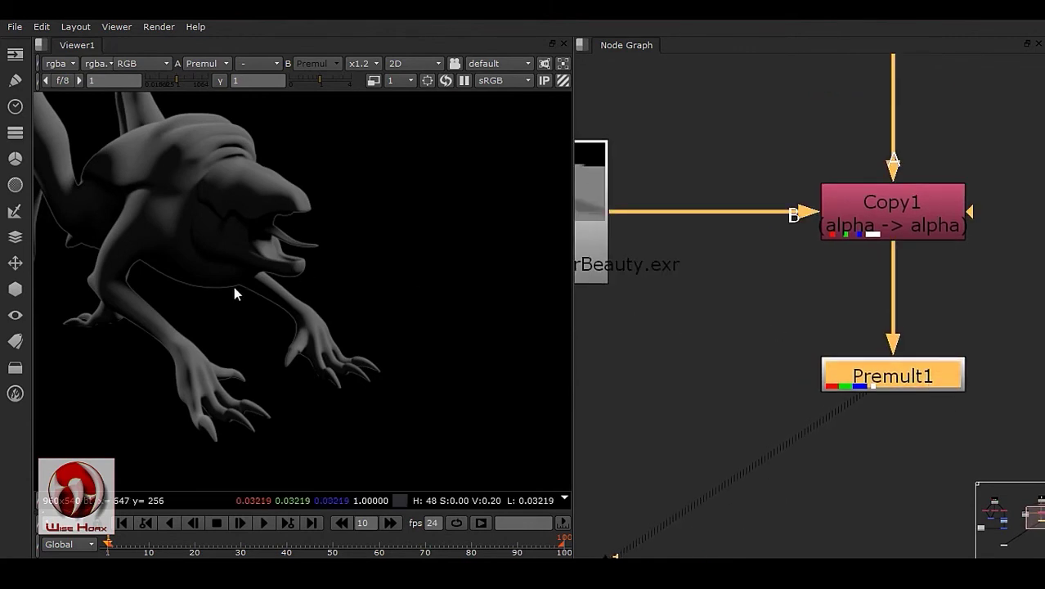
{"action": "scroll", "coordinate": [331, 328], "scroll_direction": "up", "scroll_amount": 8}
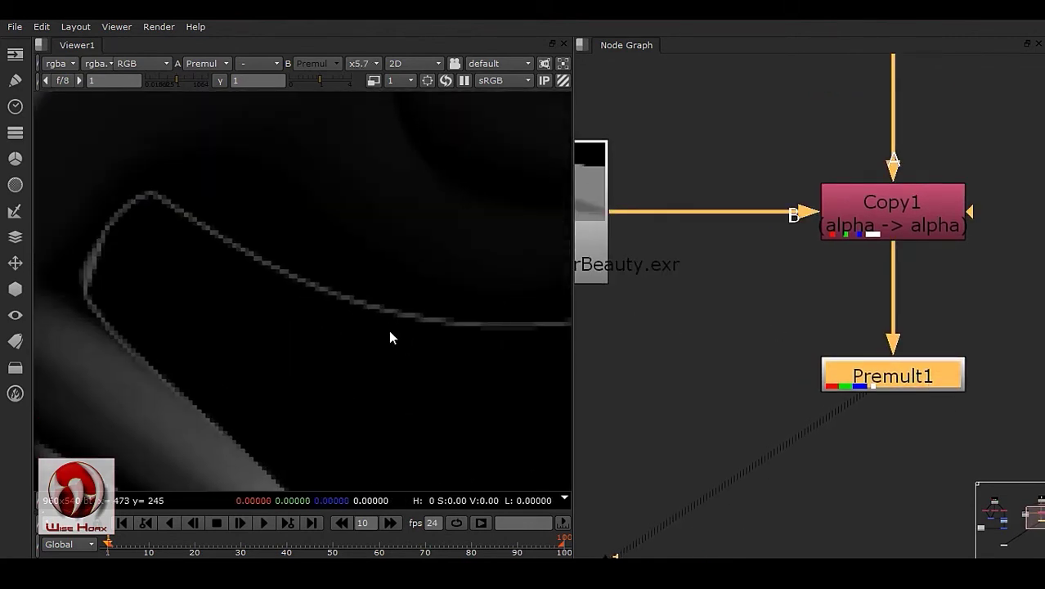
{"action": "middle_click_drag", "start_coordinate": [429, 301], "coordinate": [230, 334]}
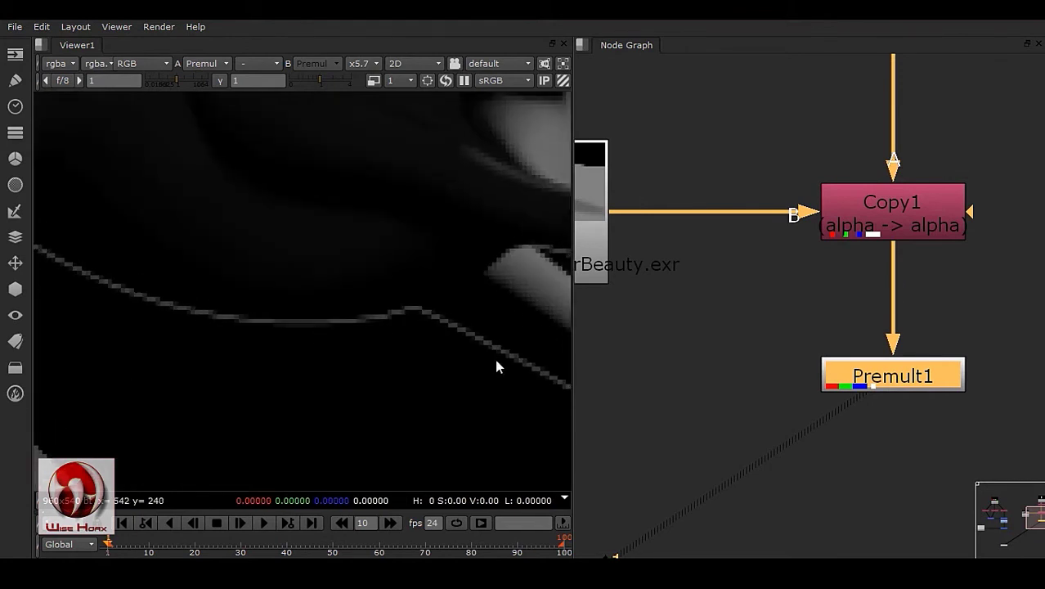
{"action": "middle_click_drag", "start_coordinate": [488, 349], "coordinate": [209, 312]}
{"action": "scroll", "coordinate": [340, 160], "scroll_direction": "down", "scroll_amount": 3}
{"action": "middle_click_drag", "start_coordinate": [340, 160], "coordinate": [381, 335]}
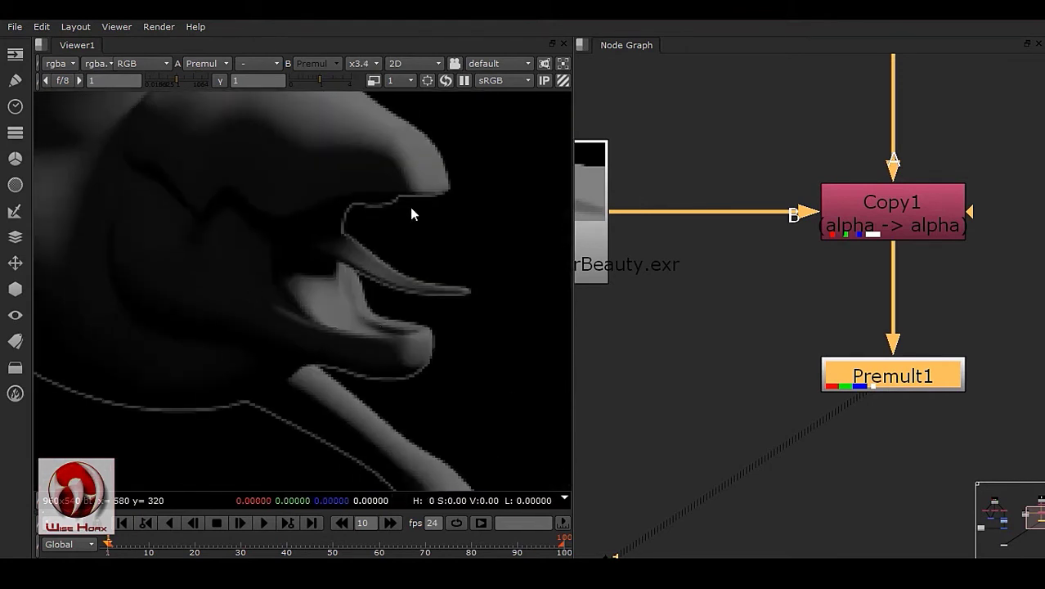
{"action": "scroll", "coordinate": [365, 233], "scroll_direction": "up", "scroll_amount": 2}
{"action": "middle_click_drag", "start_coordinate": [364, 233], "coordinate": [339, 255]}
{"action": "scroll", "coordinate": [340, 257], "scroll_direction": "up", "scroll_amount": 2}
{"action": "scroll", "coordinate": [337, 244], "scroll_direction": "down", "scroll_amount": 6}
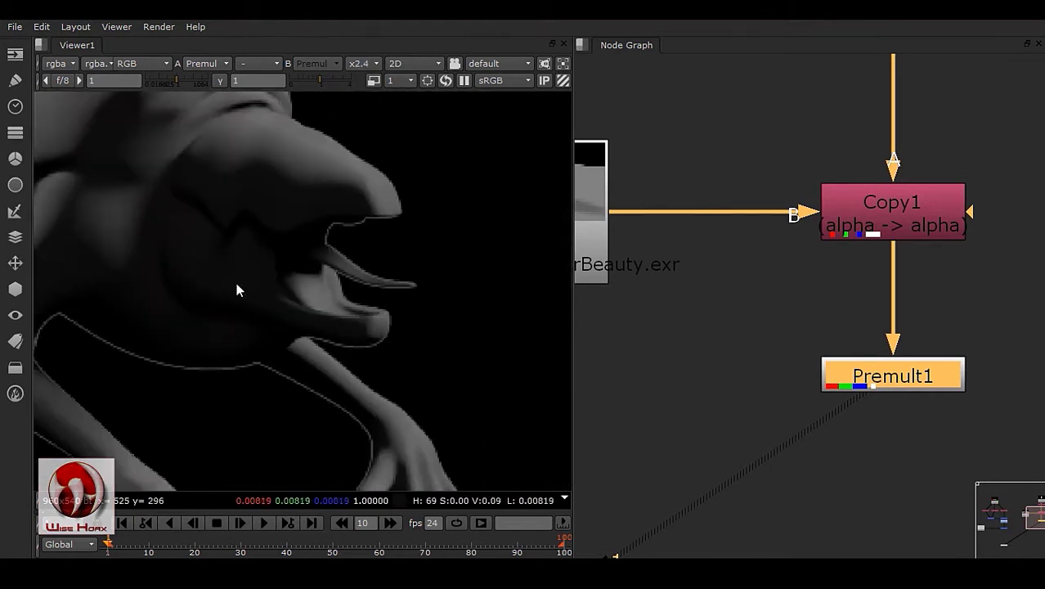
{"action": "middle_click_drag", "start_coordinate": [150, 318], "coordinate": [582, 311]}
{"action": "middle_click_drag", "start_coordinate": [481, 233], "coordinate": [343, 327]}
{"action": "middle_click_drag", "start_coordinate": [153, 402], "coordinate": [278, 355]}
- Move Premult1 lower and insert an Erode (filter) node on the alpha between Copy1 and Premult1
{"action": "left_click_drag", "start_coordinate": [929, 377], "coordinate": [930, 399]}
{"action": "left_click", "coordinate": [928, 227]}
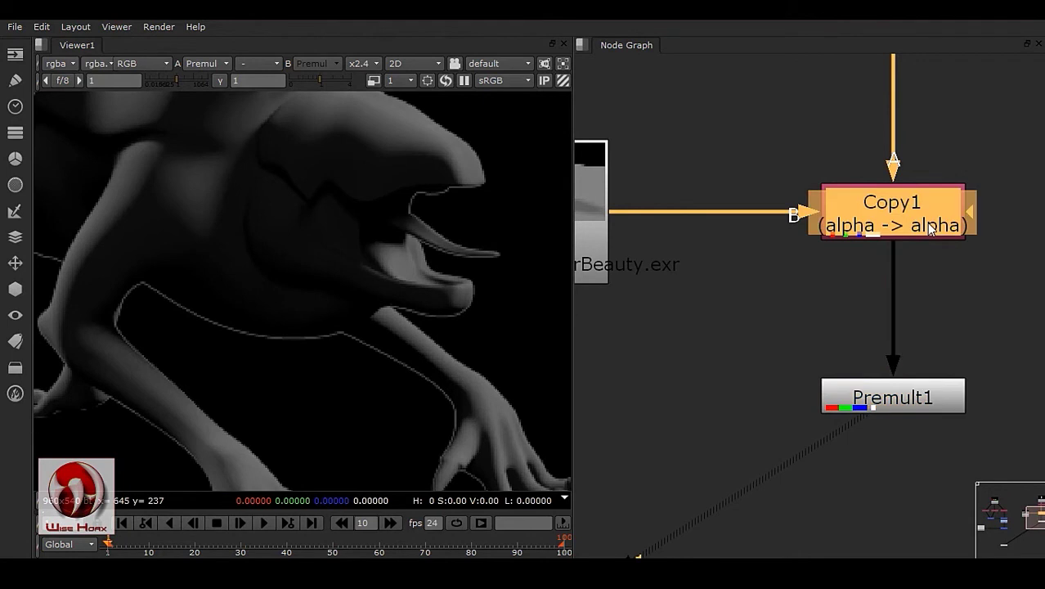
{"action": "key", "text": "Tab"}
{"action": "type", "text": "e"}
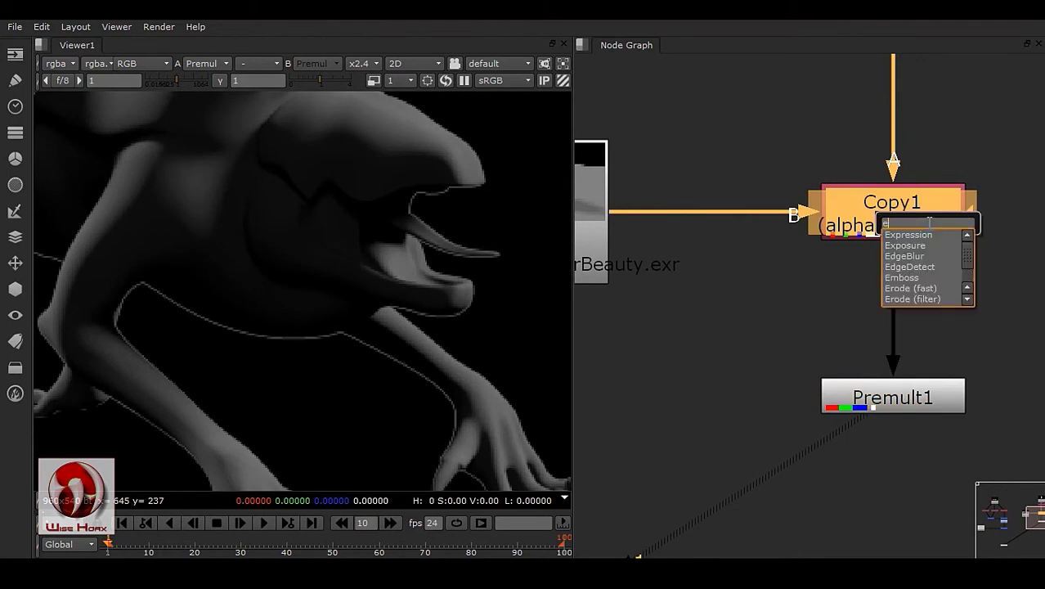
{"action": "type", "text": "r"}
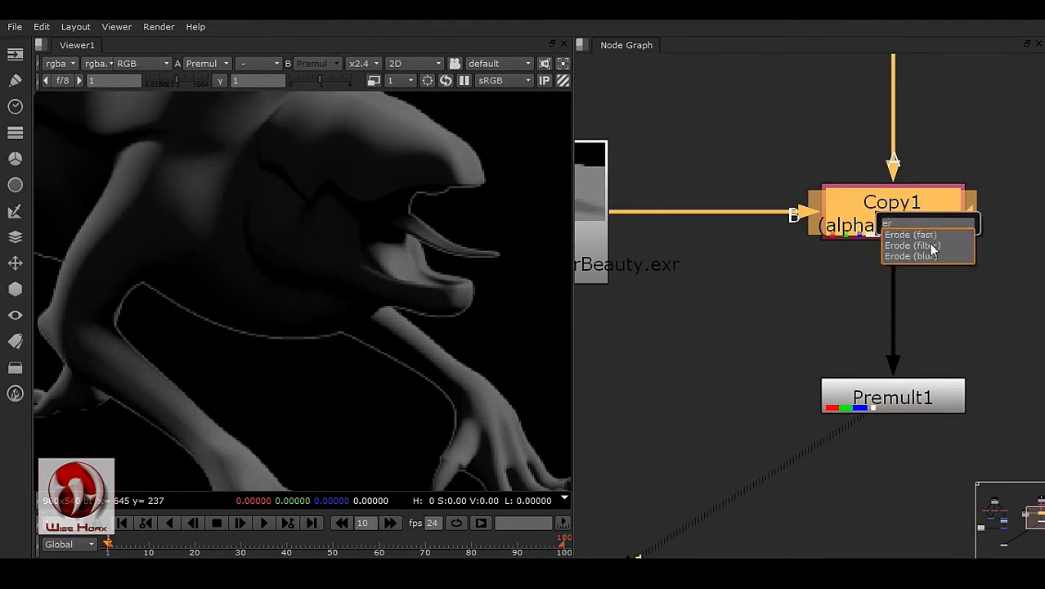
{"action": "left_click", "coordinate": [929, 246]}
{"action": "left_click", "coordinate": [784, 379]}
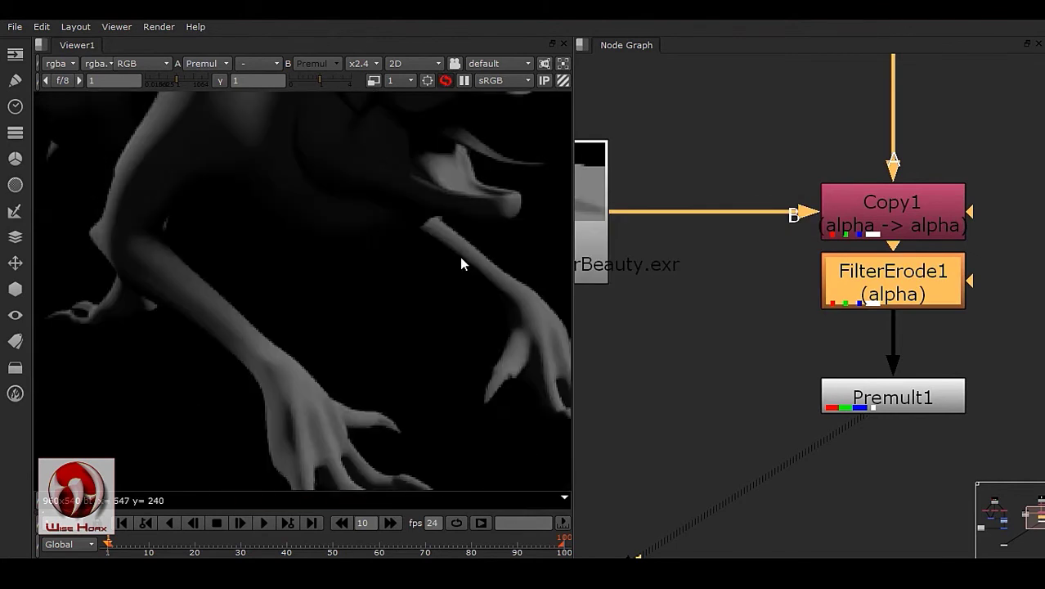
- Space FilterErode1 evenly between Copy1 and Premult1, check its settings, and examine the creature's eroded edges
{"action": "scroll", "coordinate": [424, 237], "scroll_direction": "down", "scroll_amount": 2}
{"action": "middle_click_drag", "start_coordinate": [424, 232], "coordinate": [261, 303]}
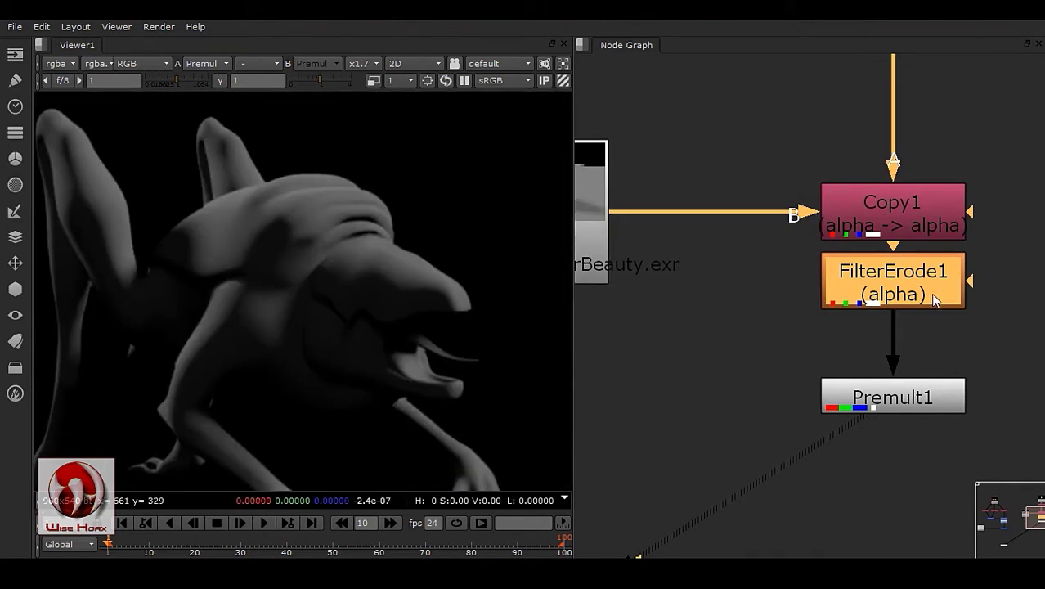
{"action": "left_click_drag", "start_coordinate": [932, 280], "coordinate": [933, 305]}
{"action": "double_click", "coordinate": [918, 305]}
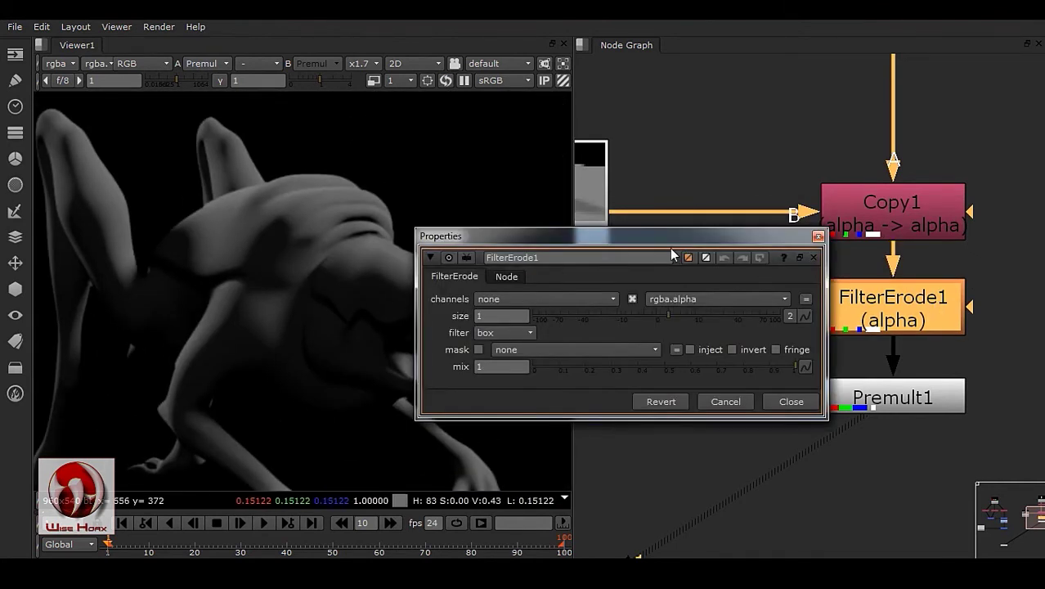
{"action": "left_click", "coordinate": [791, 402]}
{"action": "middle_click_drag", "start_coordinate": [315, 399], "coordinate": [332, 308]}
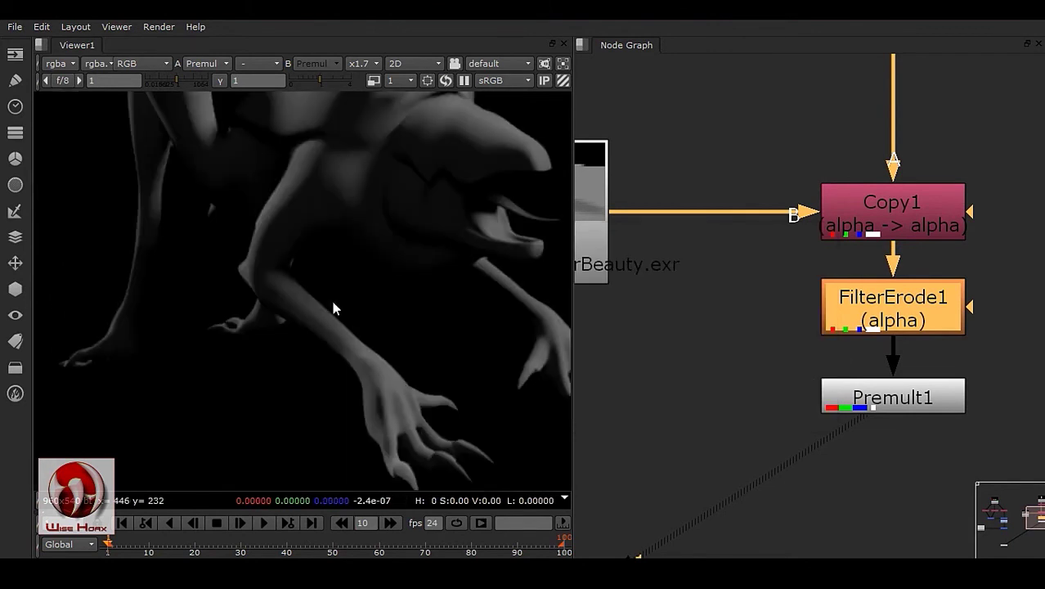
{"action": "middle_click_drag", "start_coordinate": [408, 235], "coordinate": [357, 393]}
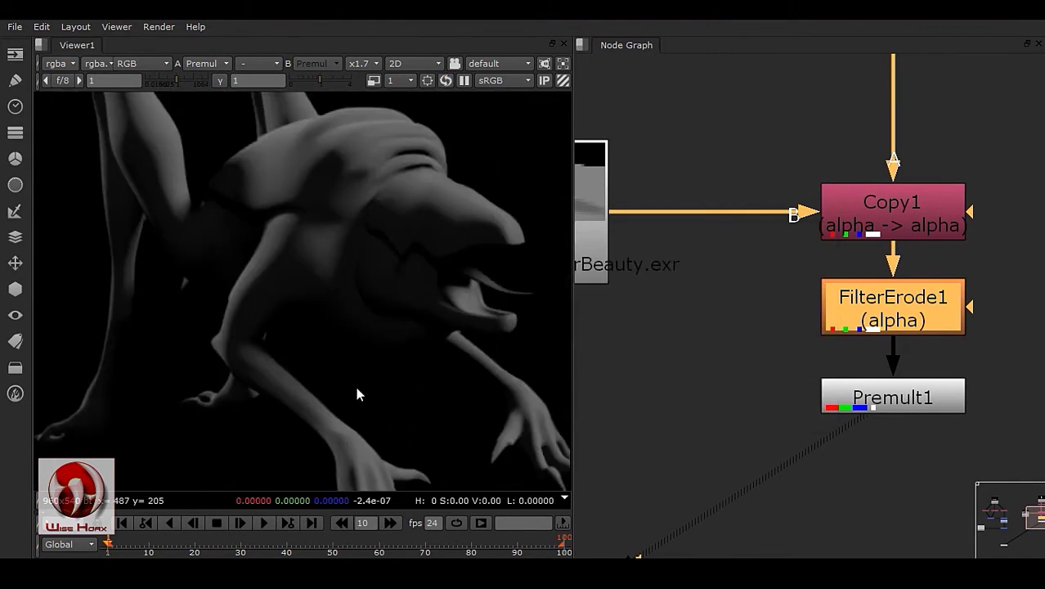
- Examine the whole node tree, from the shadow branch across to the creature branch ending in Premult1
{"action": "scroll", "coordinate": [835, 283], "scroll_direction": "down", "scroll_amount": 2}
{"action": "middle_click_drag", "start_coordinate": [793, 276], "coordinate": [810, 397]}
{"action": "scroll", "coordinate": [809, 380], "scroll_direction": "down", "scroll_amount": 1}
{"action": "key", "text": "f"}
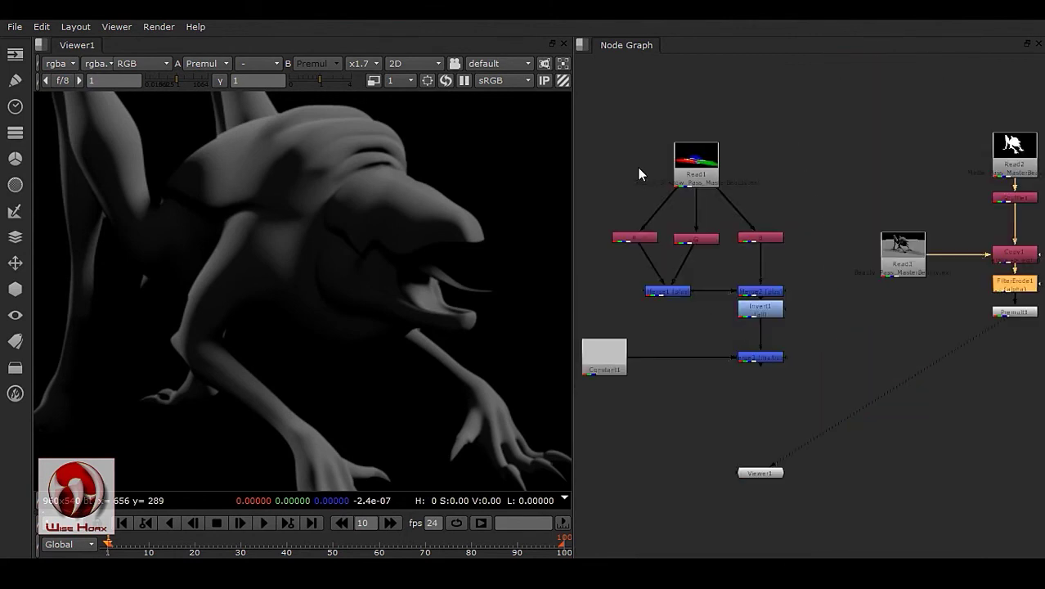
{"action": "middle_click_drag", "start_coordinate": [911, 309], "coordinate": [757, 324]}
{"action": "left_click_drag", "start_coordinate": [690, 102], "coordinate": [976, 421]}
{"action": "left_click", "coordinate": [911, 357]}
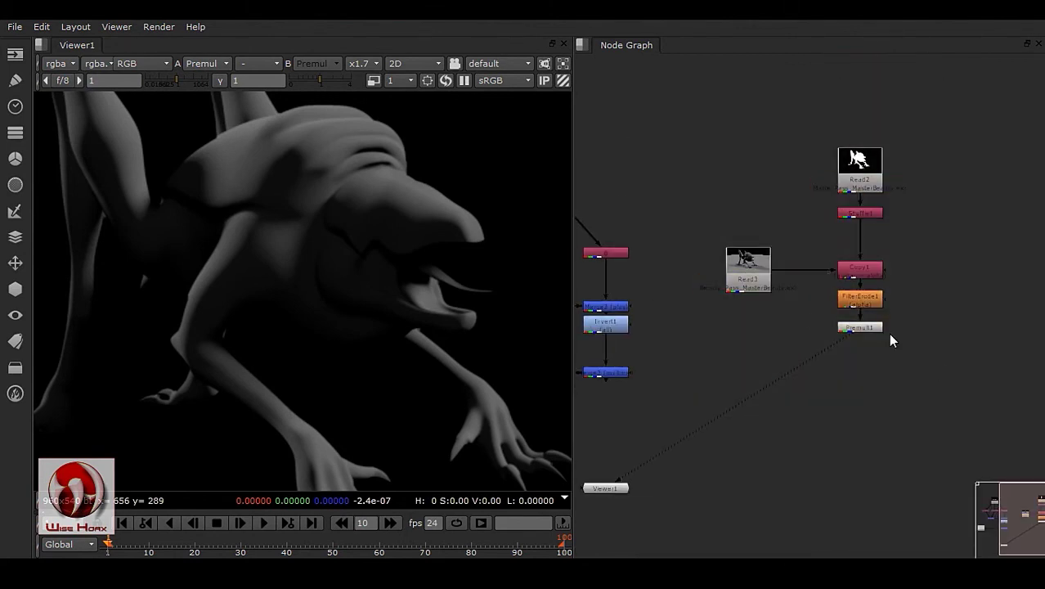
- Disconnect Viewer1 from Read3 and Premult1, and display the Merge3 shadow result in it instead
{"action": "key", "text": "f"}
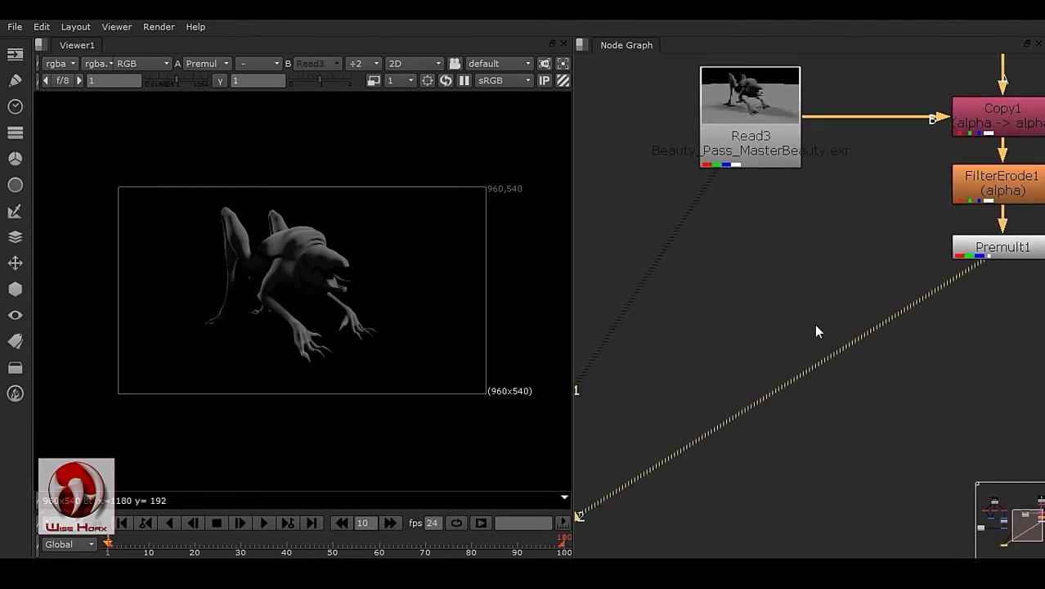
{"action": "scroll", "coordinate": [978, 324], "scroll_direction": "down", "scroll_amount": 3}
{"action": "middle_click_drag", "start_coordinate": [808, 348], "coordinate": [883, 314]}
{"action": "left_click_drag", "start_coordinate": [1030, 265], "coordinate": [981, 327]}
{"action": "left_click_drag", "start_coordinate": [889, 202], "coordinate": [760, 319]}
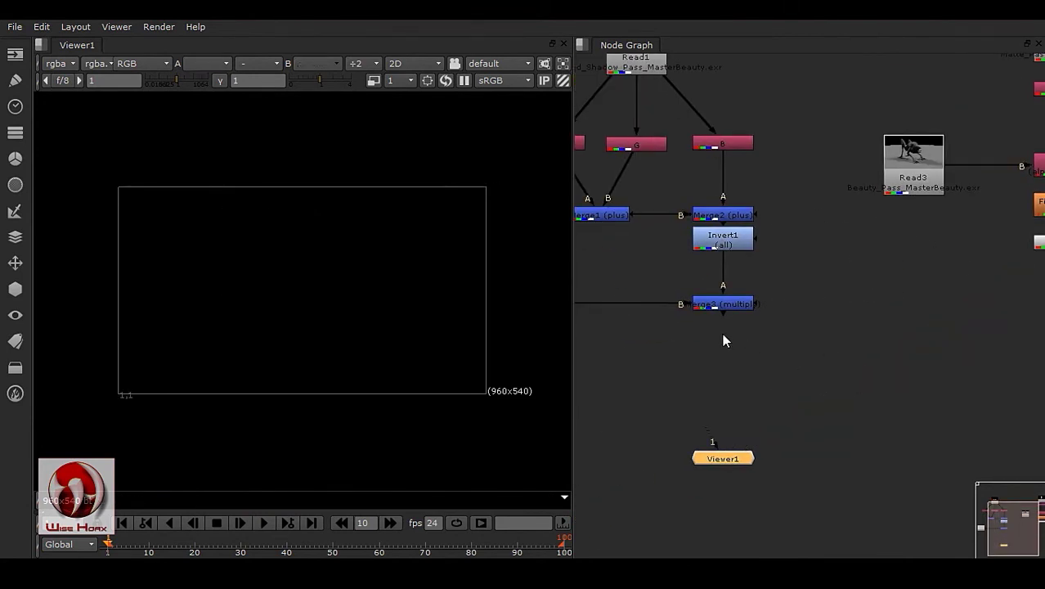
{"action": "scroll", "coordinate": [713, 327], "scroll_direction": "down", "scroll_amount": 3}
{"action": "middle_click_drag", "start_coordinate": [700, 259], "coordinate": [740, 304]}
{"action": "left_click", "coordinate": [764, 359]}
{"action": "key", "text": "1"}
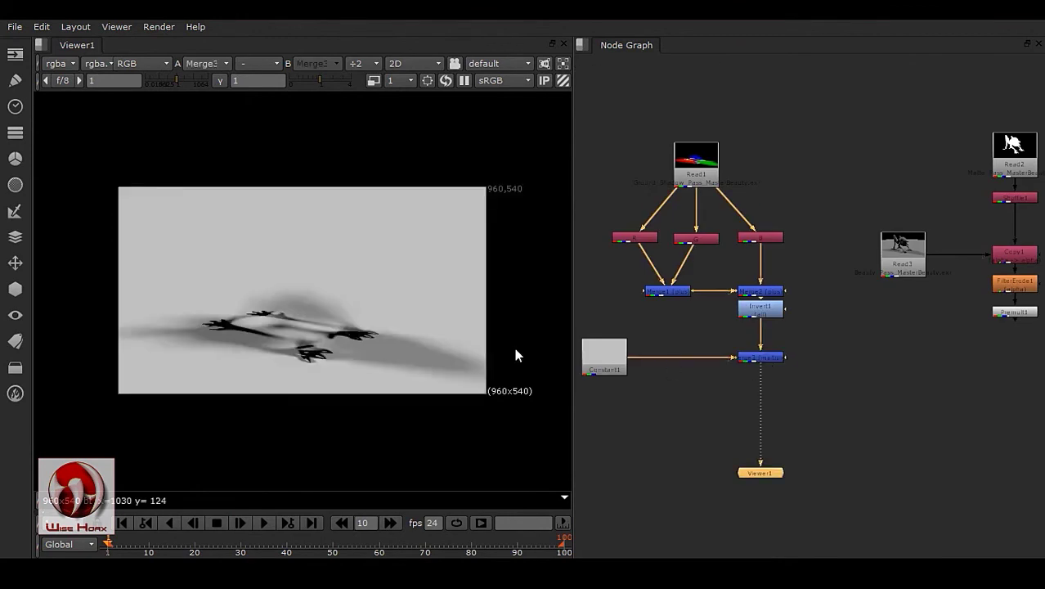
- Examine the grey ground tone of the Merge3 result and the Constant1 node feeding it
{"action": "scroll", "coordinate": [395, 327], "scroll_direction": "up", "scroll_amount": 2}
{"action": "middle_click_drag", "start_coordinate": [634, 393], "coordinate": [725, 396]}
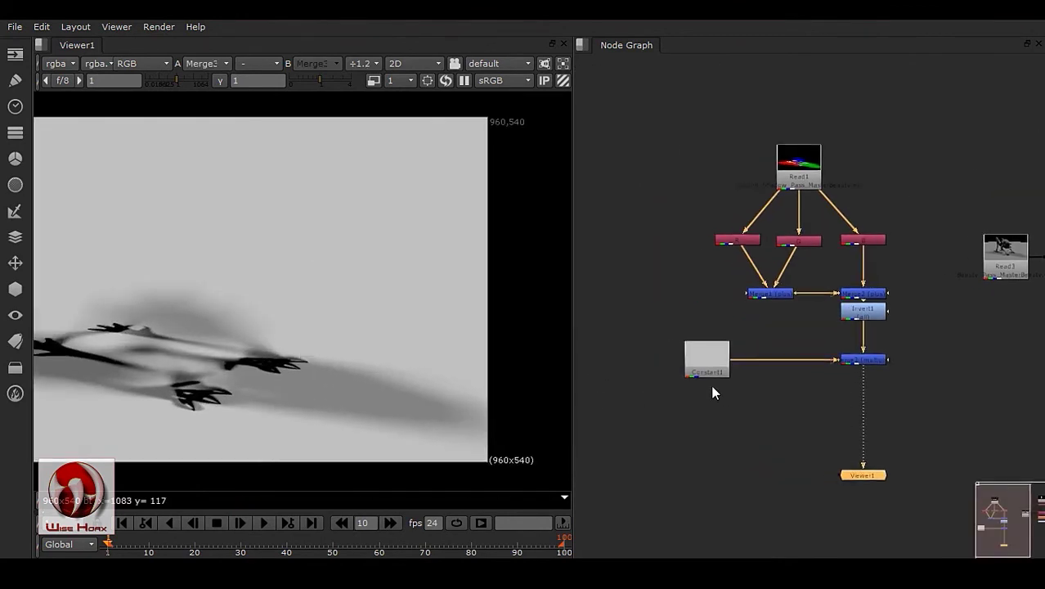
{"action": "scroll", "coordinate": [725, 384], "scroll_direction": "up", "scroll_amount": 5}
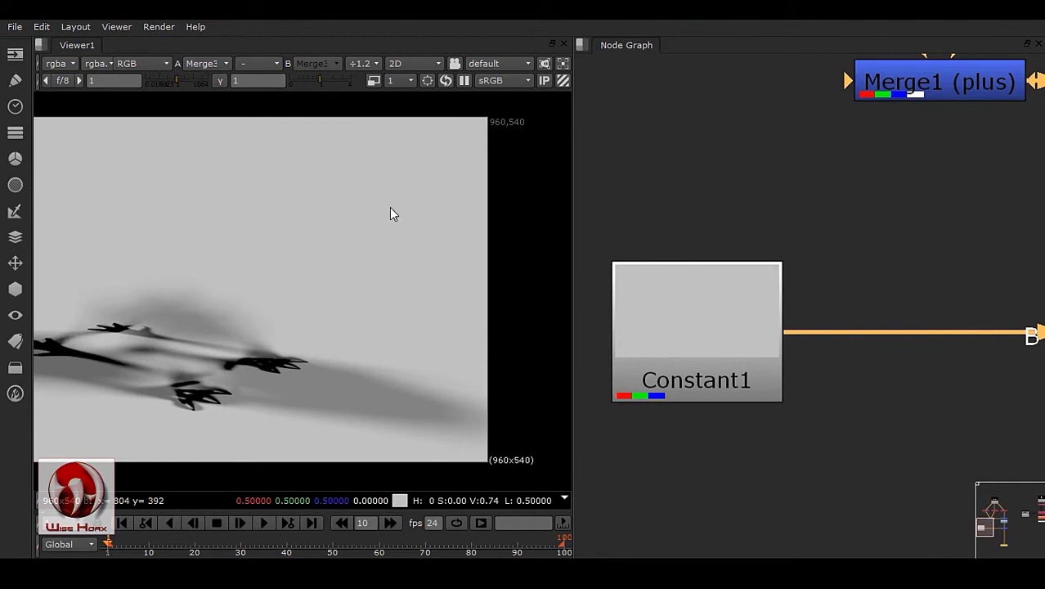
{"action": "middle_click_drag", "start_coordinate": [814, 349], "coordinate": [659, 349]}
{"action": "scroll", "coordinate": [806, 346], "scroll_direction": "down", "scroll_amount": 6}
{"action": "middle_click_drag", "start_coordinate": [1032, 311], "coordinate": [847, 320]}
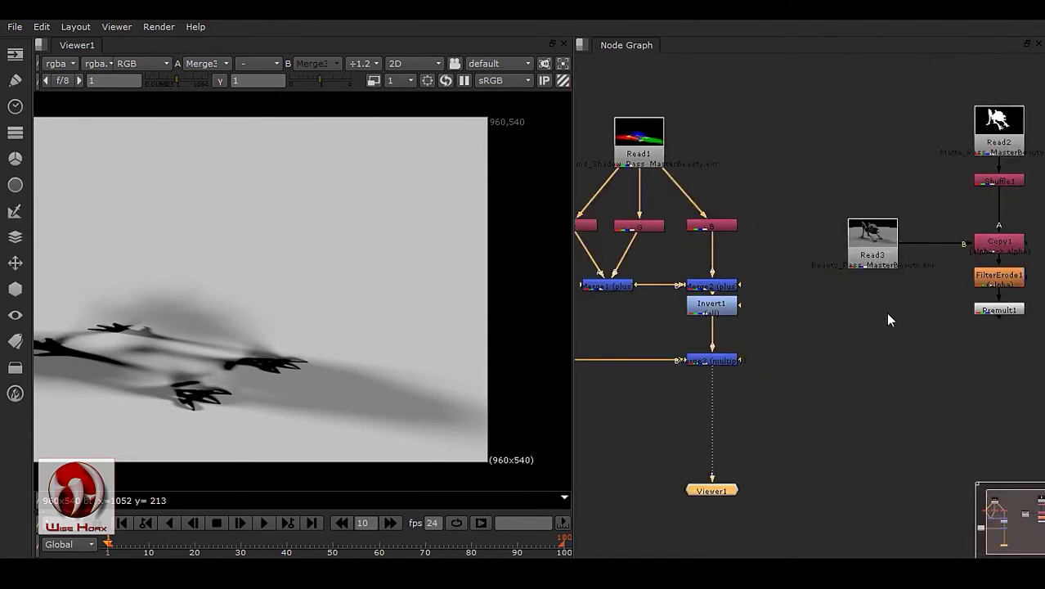
- Display the Read3 beauty pass in Viewer1 and compare its floor tone with Constant1
{"action": "scroll", "coordinate": [874, 312], "scroll_direction": "up", "scroll_amount": 2}
{"action": "left_click", "coordinate": [860, 242]}
{"action": "key", "text": "1"}
{"action": "middle_click_drag", "start_coordinate": [804, 374], "coordinate": [812, 360]}
{"action": "middle_click_drag", "start_coordinate": [737, 318], "coordinate": [751, 350]}
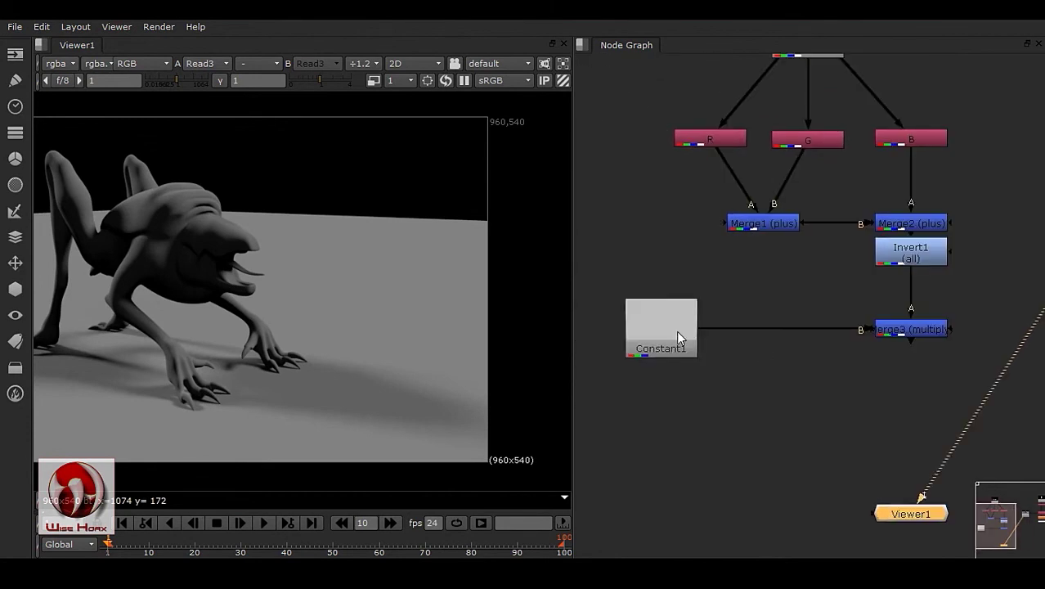
- Set Constant1's color by sampling the beauty pass floor grey, about 0.219 in red, green and blue
{"action": "double_click", "coordinate": [677, 329]}
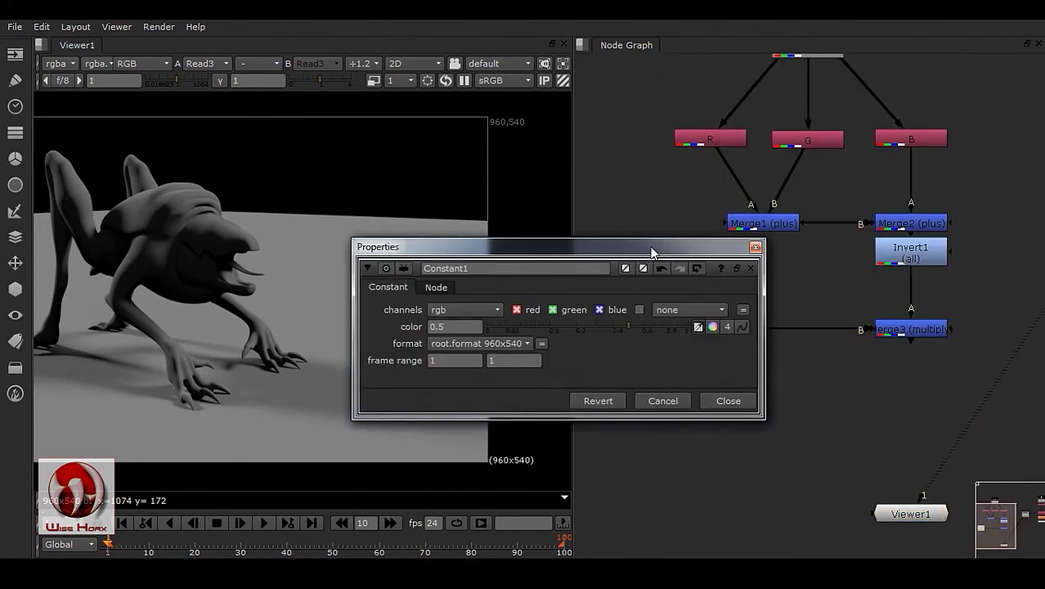
{"action": "left_click_drag", "start_coordinate": [659, 248], "coordinate": [820, 236]}
{"action": "scroll", "coordinate": [407, 327], "scroll_direction": "up", "scroll_amount": 3}
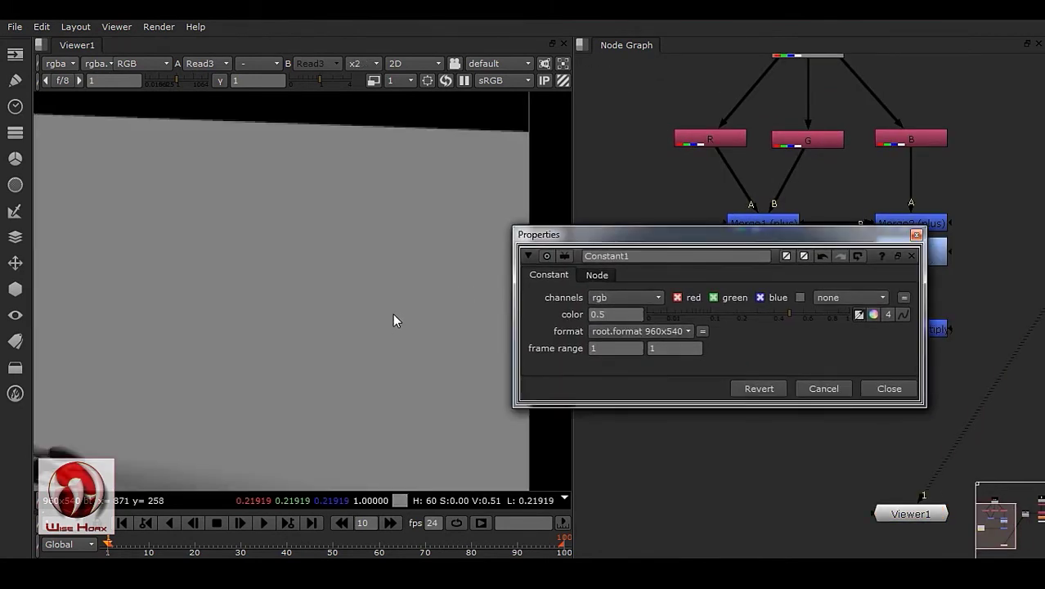
{"action": "left_click", "coordinate": [383, 301], "text": "ctrl"}
{"action": "left_click", "coordinate": [887, 390]}
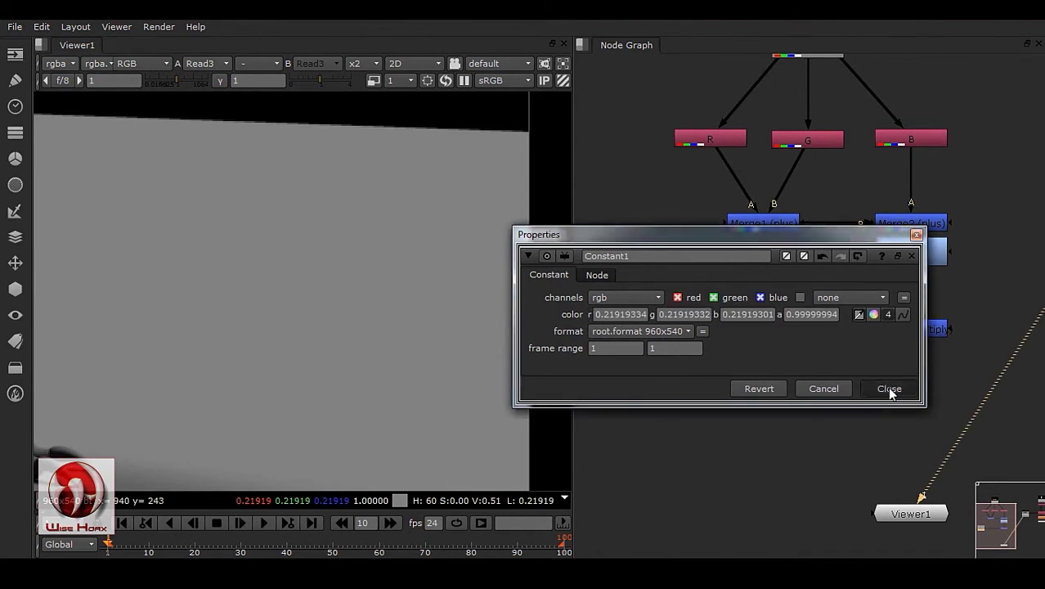
- Display the recolored Constant1 in Viewer1, and switch to Merge3 to check the shadow on the new grey
{"action": "scroll", "coordinate": [372, 347], "scroll_direction": "down", "scroll_amount": 6}
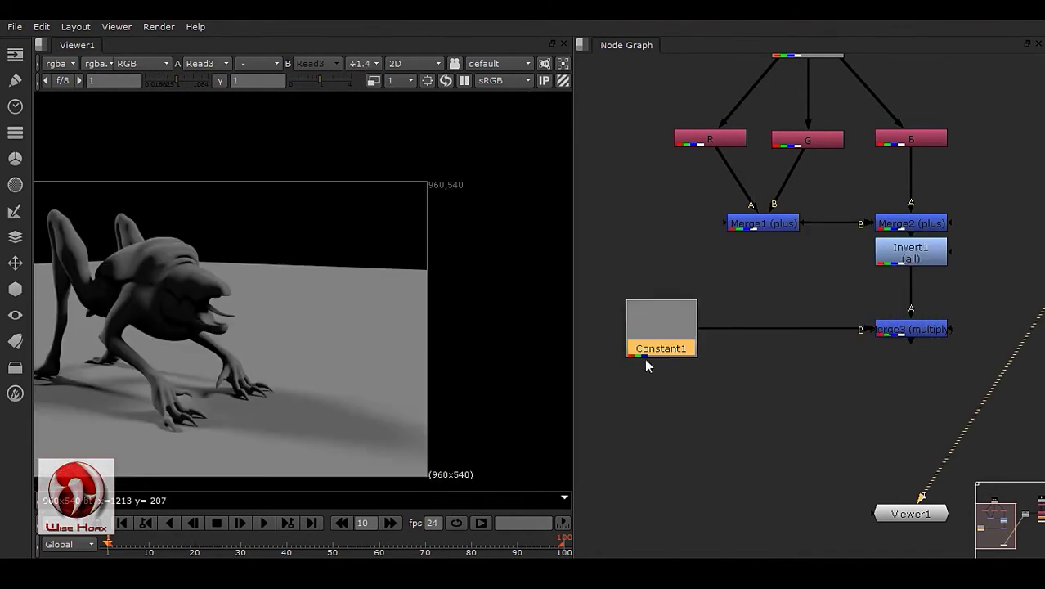
{"action": "key", "text": "1"}
{"action": "scroll", "coordinate": [338, 348], "scroll_direction": "down", "scroll_amount": 3}
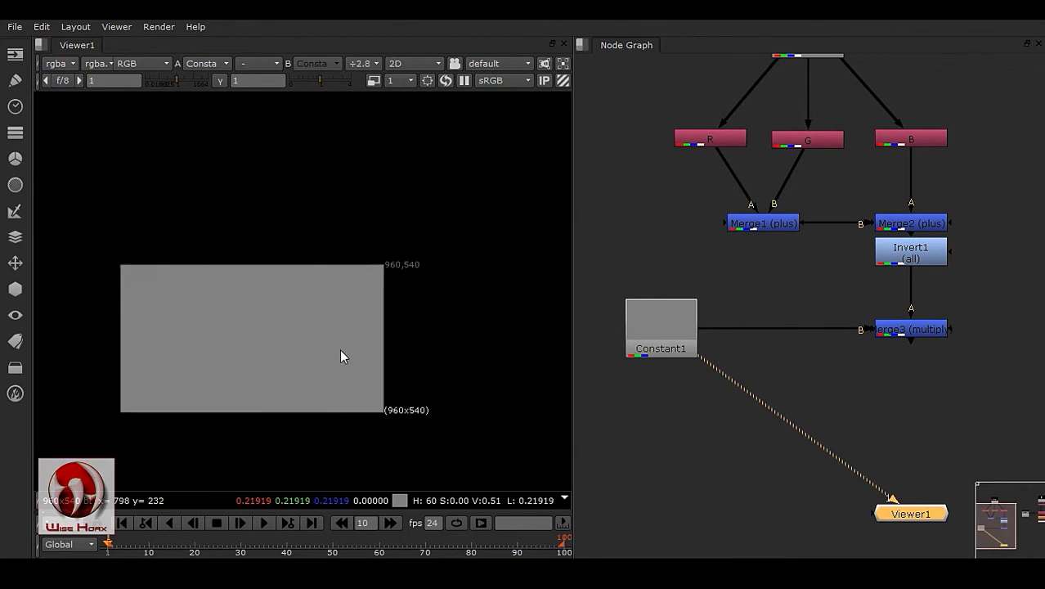
{"action": "middle_click_drag", "start_coordinate": [961, 338], "coordinate": [747, 343]}
{"action": "left_click", "coordinate": [696, 332]}
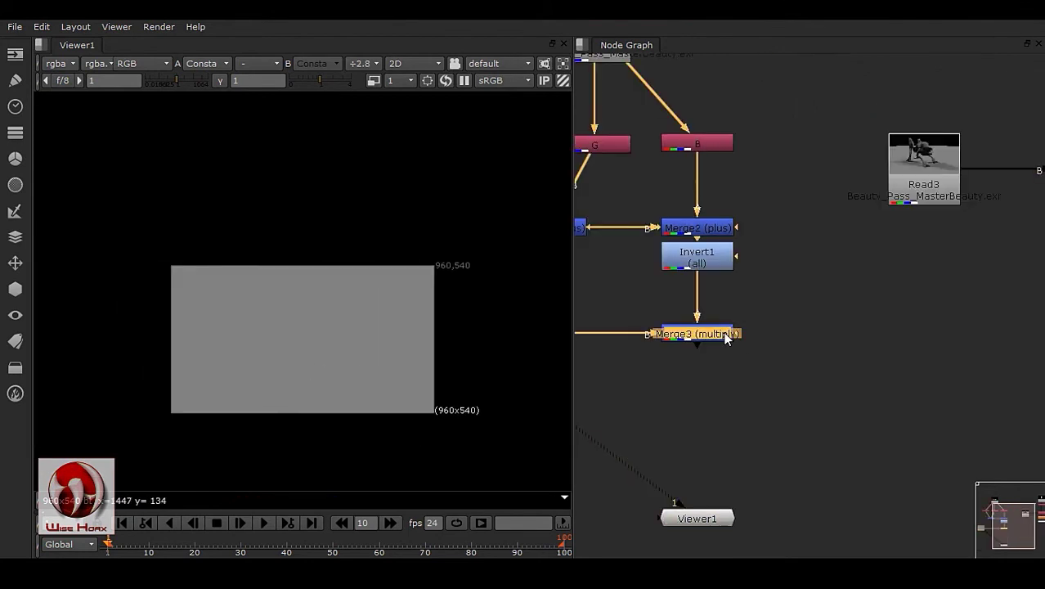
{"action": "key", "text": "1"}
- Add an over Merge node with Premult1 as input A and Merge3 as input B, and display it in Viewer1
{"action": "middle_click_drag", "start_coordinate": [891, 353], "coordinate": [677, 323]}
{"action": "middle_click_drag", "start_coordinate": [829, 327], "coordinate": [882, 323]}
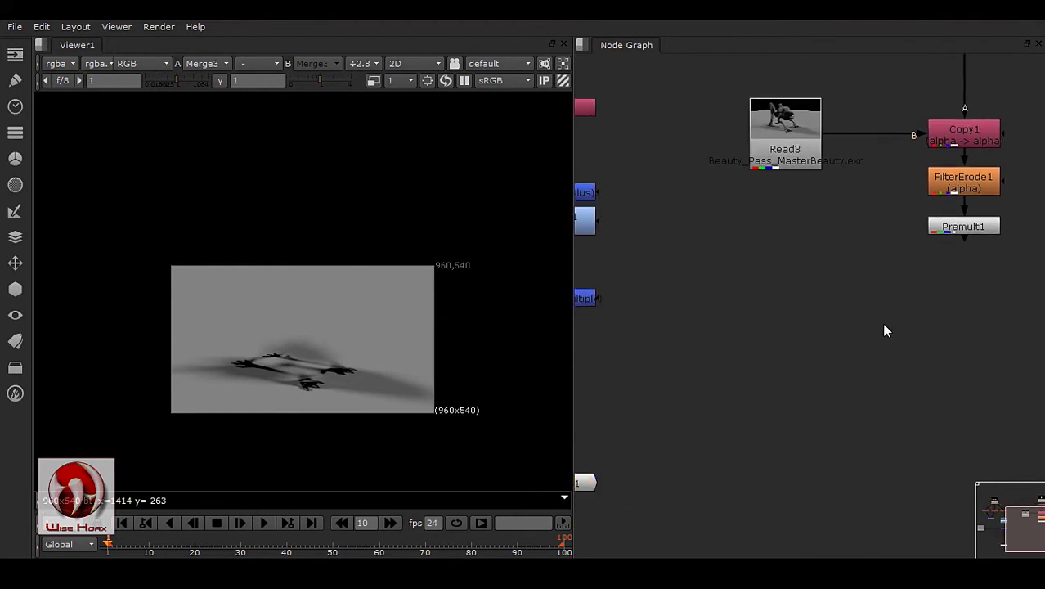
{"action": "key", "text": "m"}
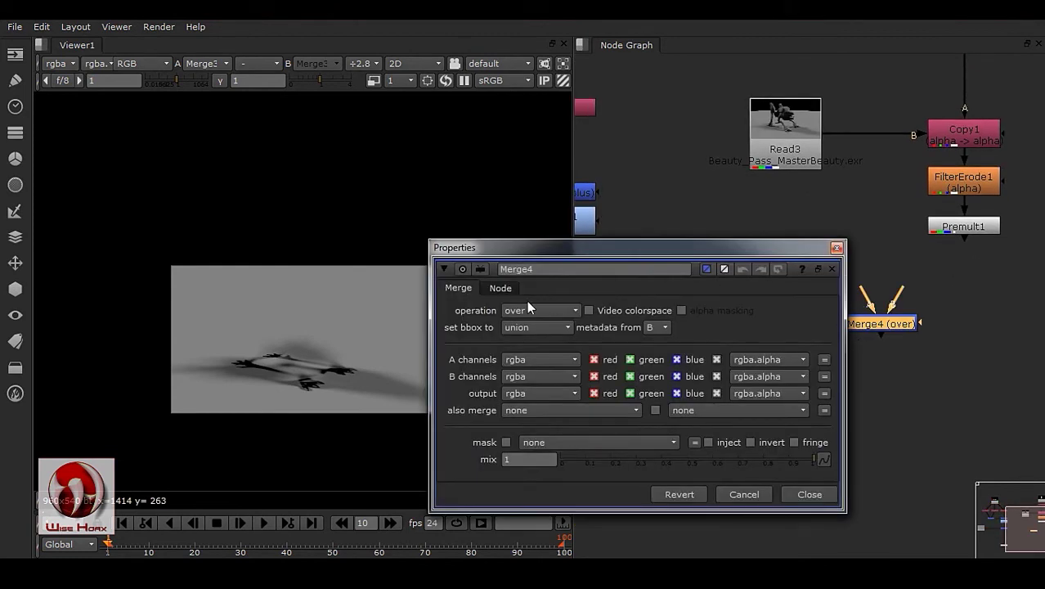
{"action": "left_click", "coordinate": [830, 499]}
{"action": "left_click_drag", "start_coordinate": [902, 287], "coordinate": [961, 260]}
{"action": "middle_click_drag", "start_coordinate": [961, 260], "coordinate": [1041, 249]}
{"action": "left_click_drag", "start_coordinate": [941, 283], "coordinate": [643, 291]}
{"action": "key", "text": "1"}
- Place Merge4 in line below the creature branch and delete Premult1, leaving FilterErode1 feeding input A
{"action": "middle_click_drag", "start_coordinate": [957, 312], "coordinate": [806, 333]}
{"action": "left_click_drag", "start_coordinate": [850, 338], "coordinate": [914, 309]}
{"action": "middle_click_drag", "start_coordinate": [914, 309], "coordinate": [883, 390]}
{"action": "scroll", "coordinate": [881, 334], "scroll_direction": "up", "scroll_amount": 4}
{"action": "left_click", "coordinate": [870, 276]}
{"action": "key", "text": "Delete"}
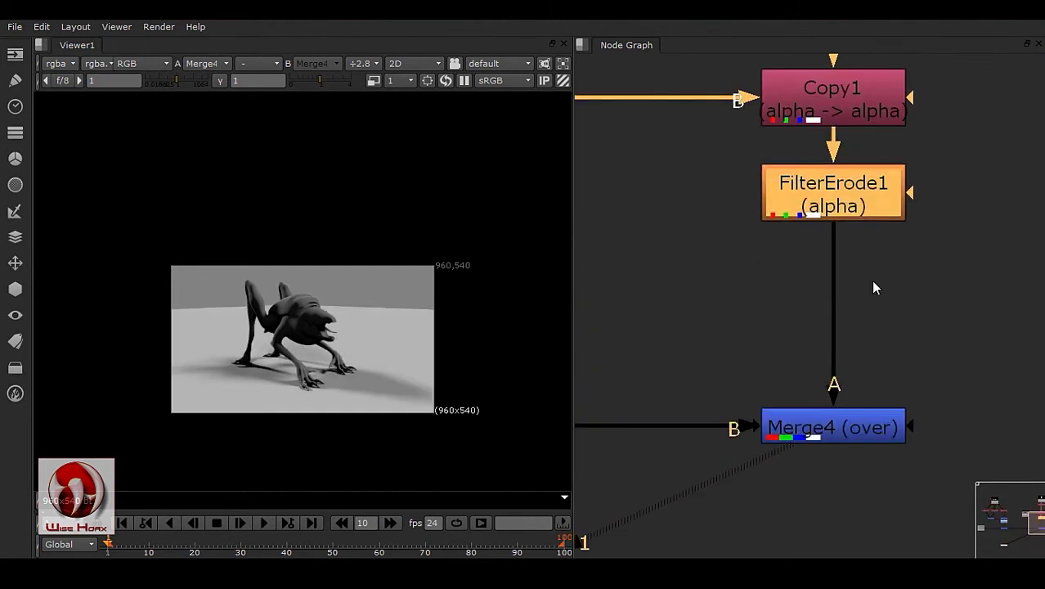
- Try the matte operation on Merge4 and examine the creature over the shadowed ground up close
{"action": "double_click", "coordinate": [857, 422]}
{"action": "left_click", "coordinate": [552, 333]}
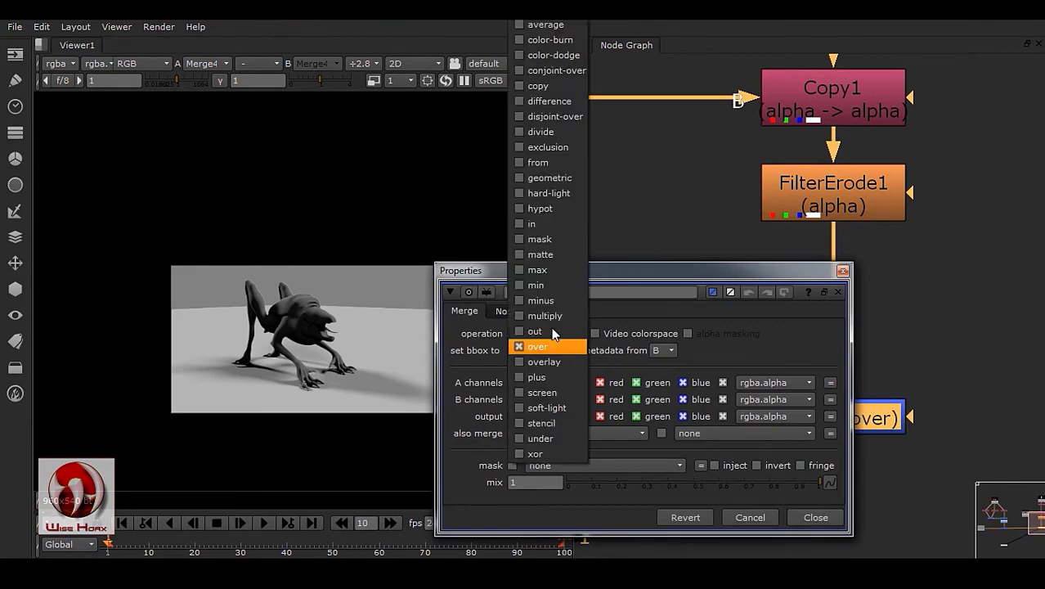
{"action": "left_click", "coordinate": [557, 256]}
{"action": "scroll", "coordinate": [329, 366], "scroll_direction": "up", "scroll_amount": 5}
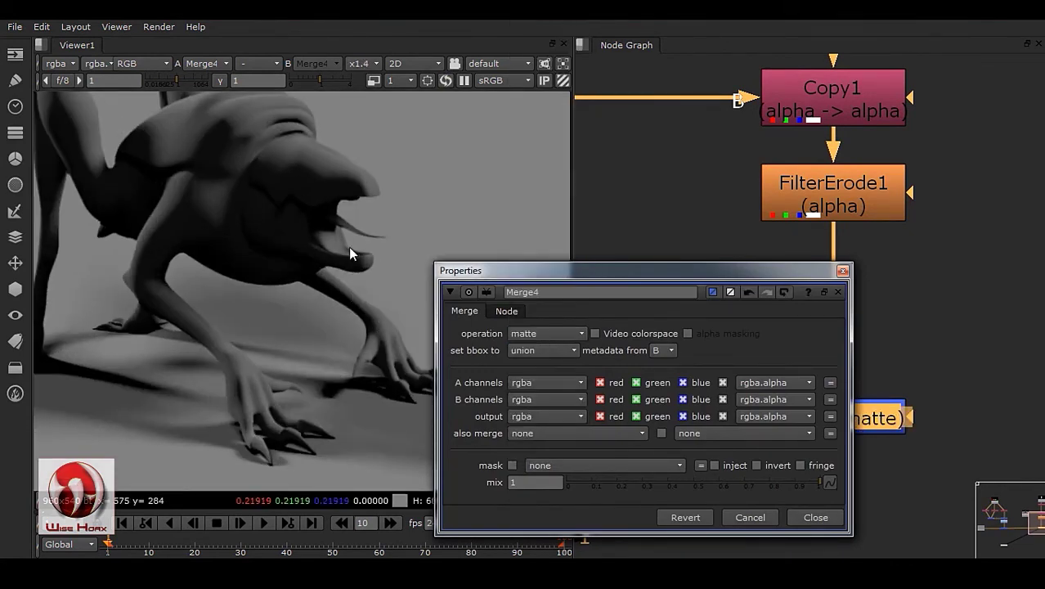
{"action": "middle_click_drag", "start_coordinate": [380, 384], "coordinate": [291, 332]}
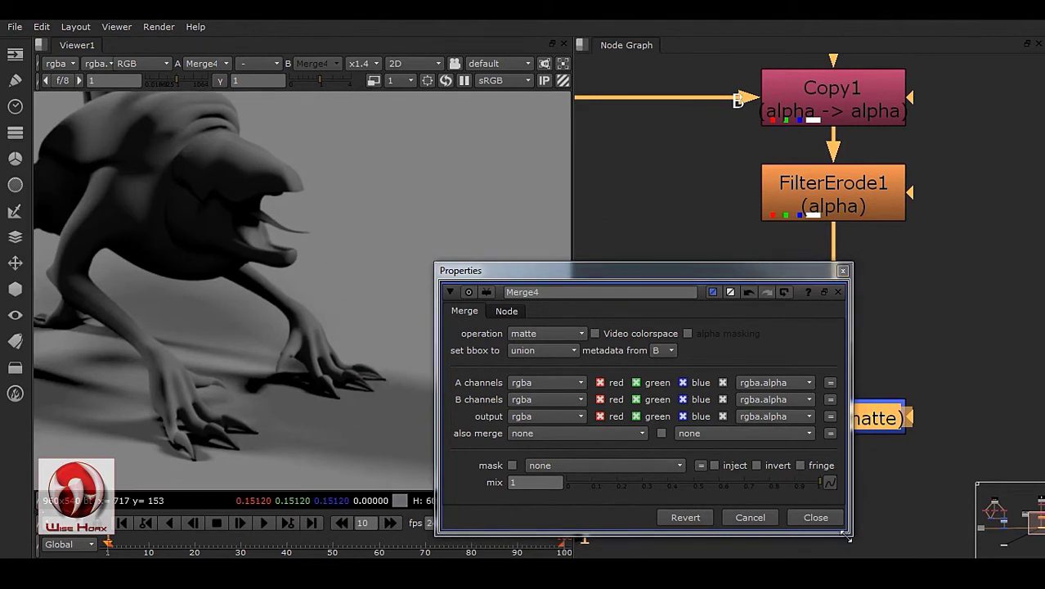
- Set Merge4's operation back to over and examine the edge pixels around the creature's snout
{"action": "left_click", "coordinate": [523, 335]}
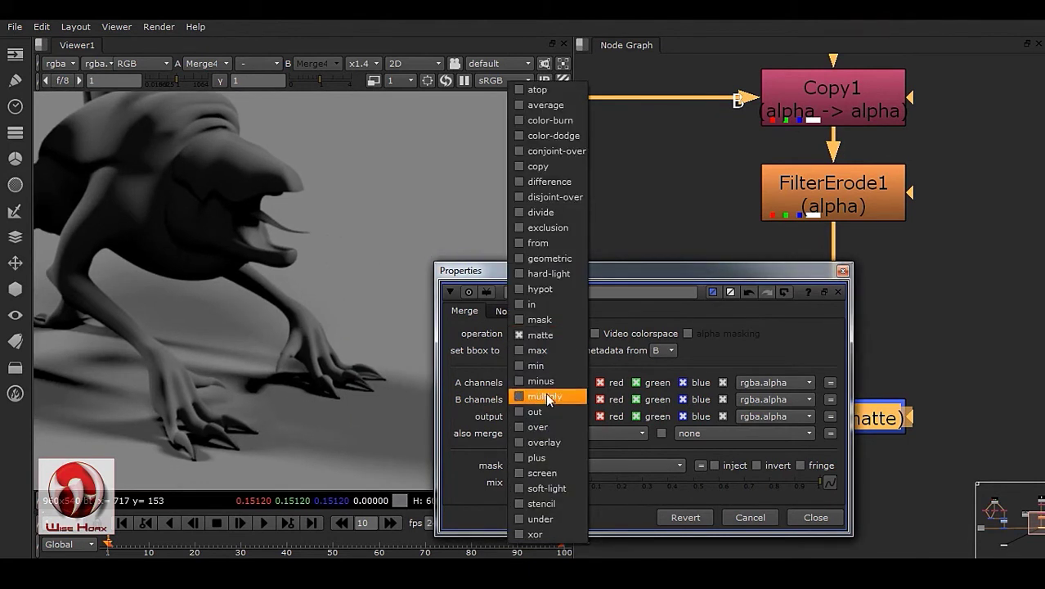
{"action": "left_click", "coordinate": [545, 427]}
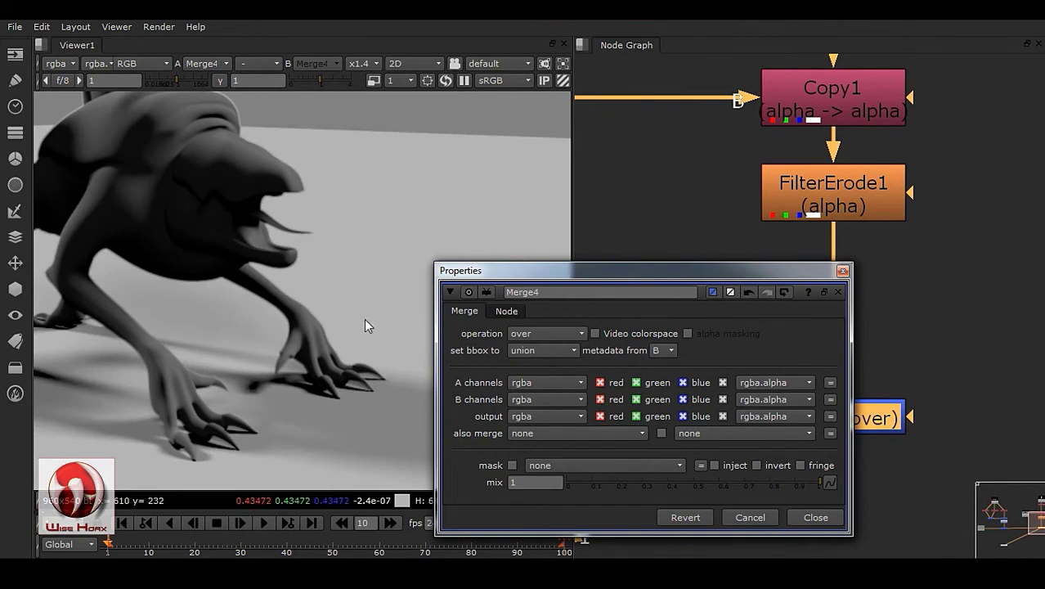
{"action": "scroll", "coordinate": [334, 335], "scroll_direction": "up", "scroll_amount": 5}
{"action": "scroll", "coordinate": [368, 326], "scroll_direction": "up", "scroll_amount": 4}
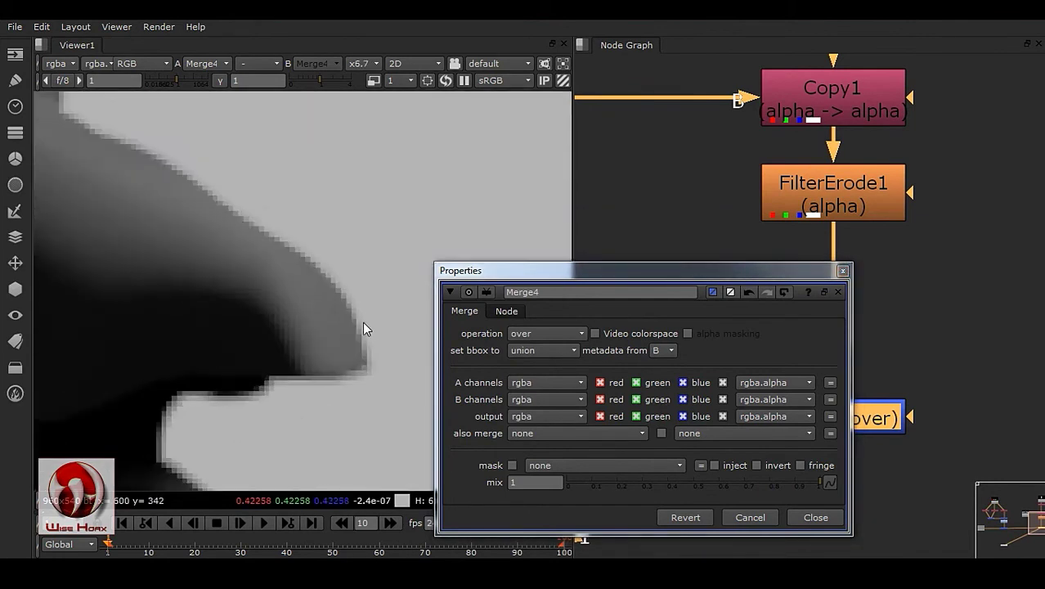
{"action": "scroll", "coordinate": [354, 350], "scroll_direction": "up", "scroll_amount": 2}
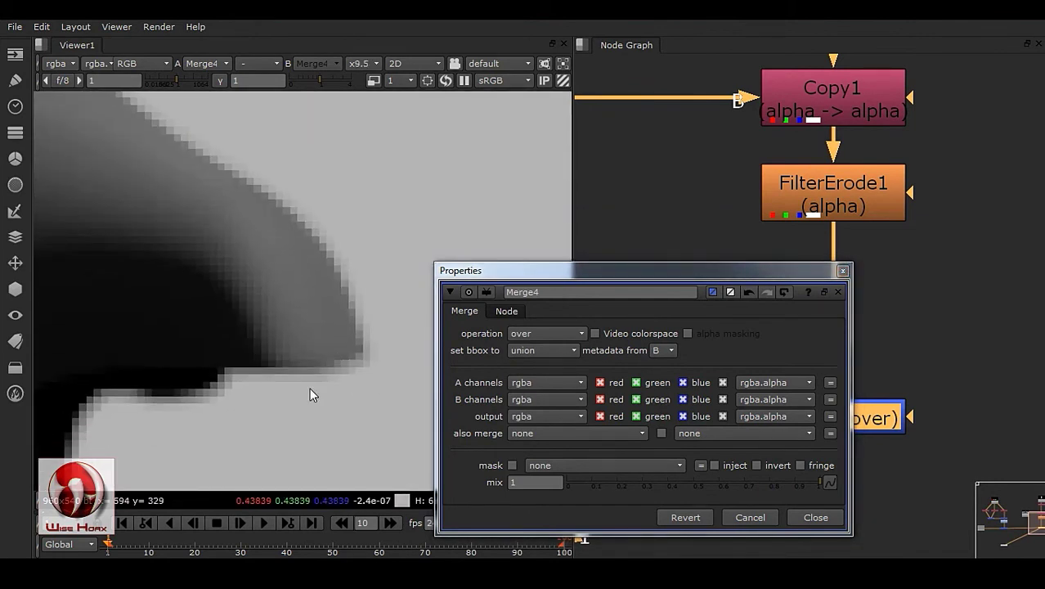
{"action": "left_click", "coordinate": [830, 517]}
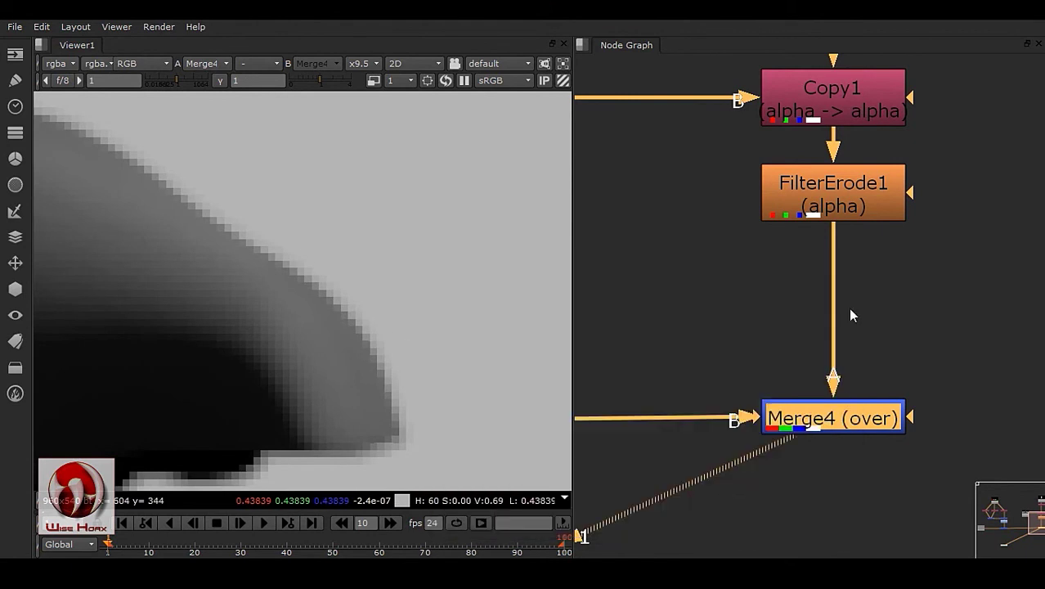
- Add a Premult node between FilterErode1 and Merge4's A input and check the whole creature composite
{"action": "left_click", "coordinate": [850, 208]}
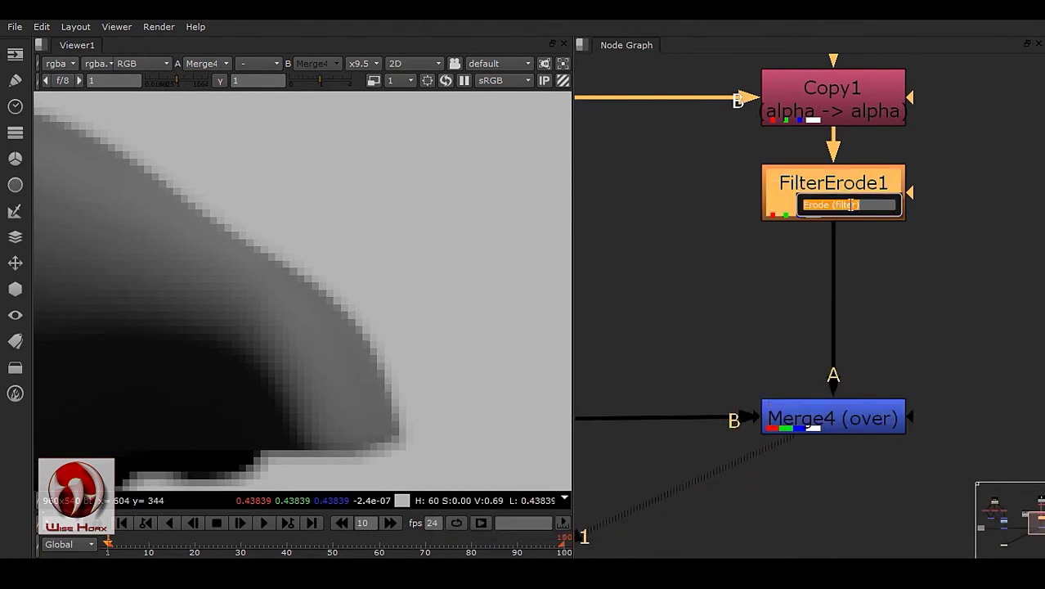
{"action": "type", "text": "prem"}
{"action": "key", "text": "Return"}
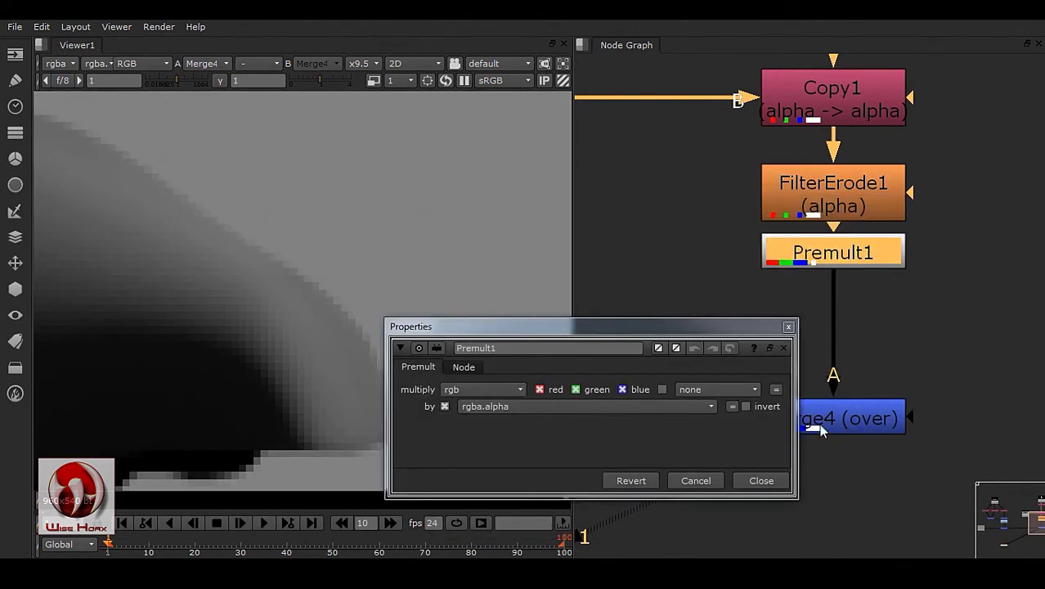
{"action": "left_click", "coordinate": [761, 481]}
{"action": "scroll", "coordinate": [405, 310], "scroll_direction": "down", "scroll_amount": 10}
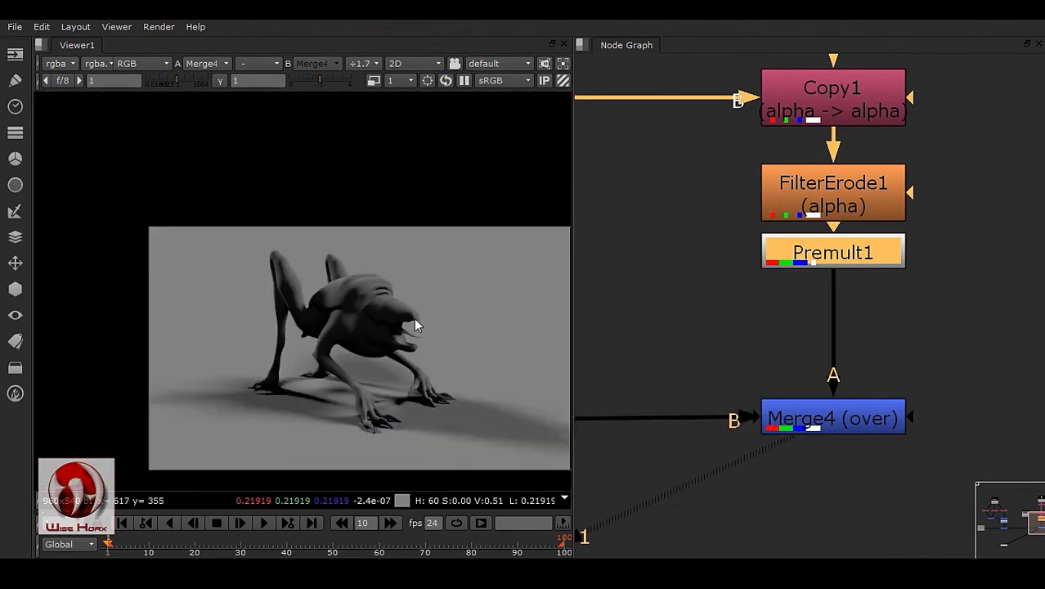
{"action": "middle_click_drag", "start_coordinate": [371, 381], "coordinate": [327, 368]}
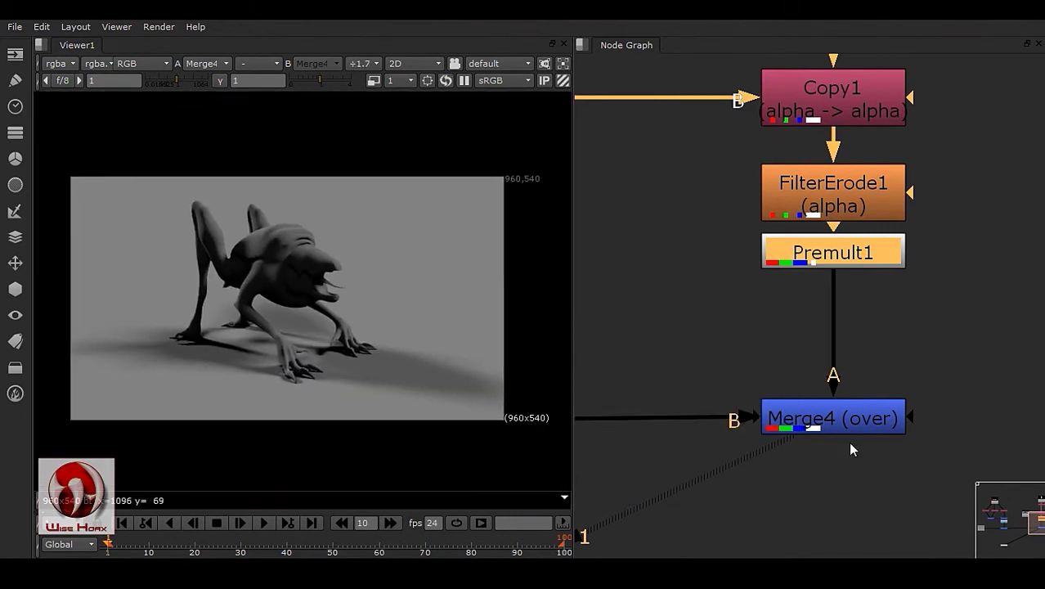
- Review the shadow and creature branches of the node tree and examine the ground shadow around the creature's rear foot
{"action": "scroll", "coordinate": [844, 412], "scroll_direction": "down", "scroll_amount": 3}
{"action": "scroll", "coordinate": [844, 412], "scroll_direction": "down", "scroll_amount": 2}
{"action": "left_click_drag", "start_coordinate": [697, 134], "coordinate": [941, 363]}
{"action": "middle_click_drag", "start_coordinate": [697, 362], "coordinate": [864, 345]}
{"action": "left_click_drag", "start_coordinate": [615, 138], "coordinate": [815, 400]}
{"action": "left_click", "coordinate": [819, 217]}
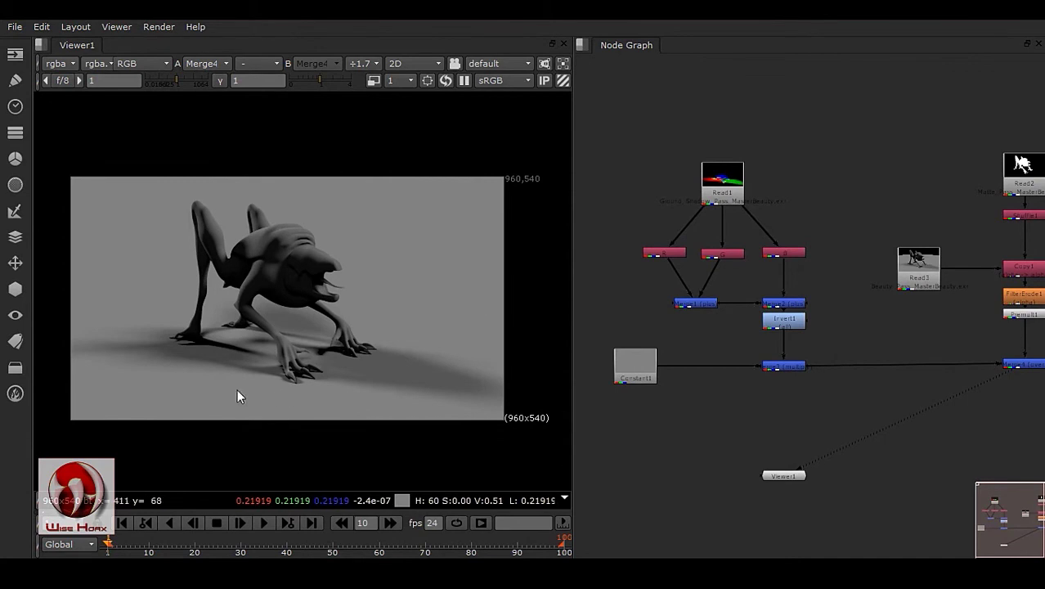
{"action": "scroll", "coordinate": [205, 358], "scroll_direction": "up", "scroll_amount": 5}
{"action": "middle_click_drag", "start_coordinate": [177, 350], "coordinate": [228, 335]}
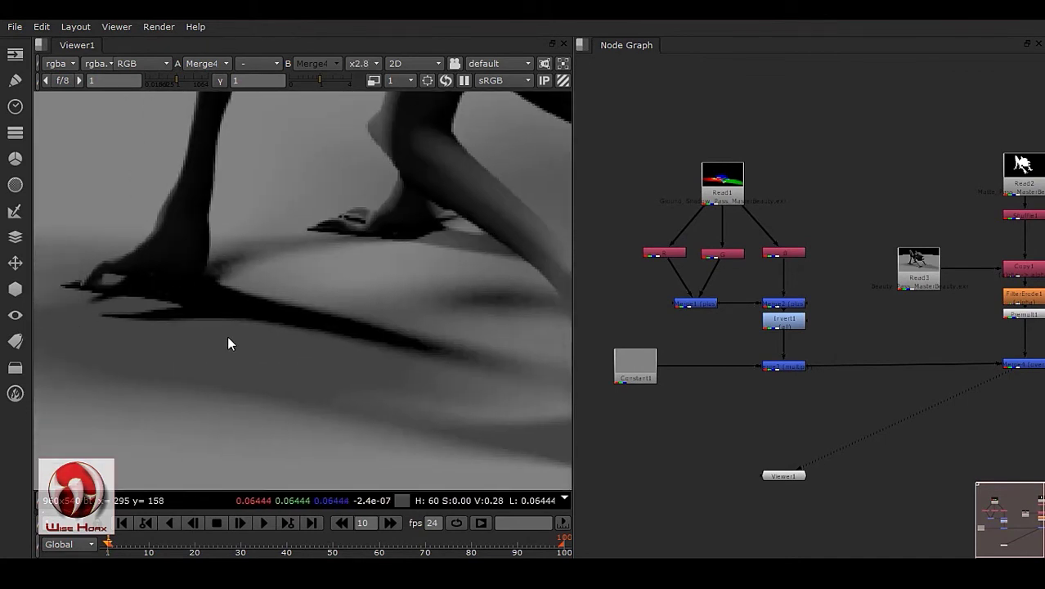
- Connect the beauty pass Read3 and the shadow result Merge3 to Viewer1, displaying Merge3 for comparison
{"action": "scroll", "coordinate": [921, 301], "scroll_direction": "up", "scroll_amount": 2}
{"action": "middle_click_drag", "start_coordinate": [921, 299], "coordinate": [846, 304]}
{"action": "left_click", "coordinate": [847, 274]}
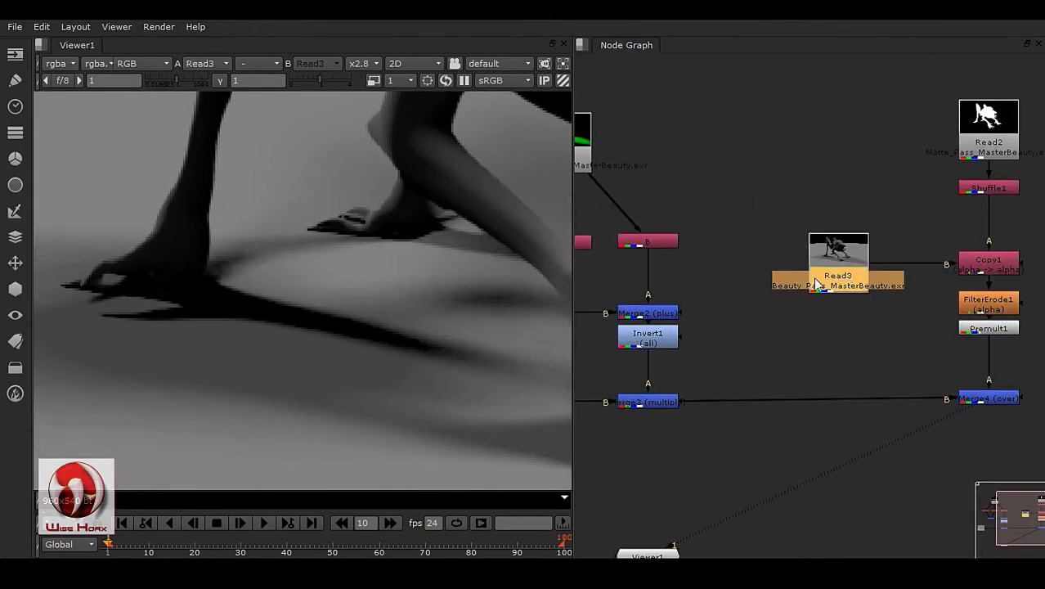
{"action": "key", "text": "1"}
{"action": "scroll", "coordinate": [214, 327], "scroll_direction": "up", "scroll_amount": 3}
{"action": "middle_click_drag", "start_coordinate": [666, 408], "coordinate": [741, 350]}
{"action": "left_click", "coordinate": [781, 349]}
{"action": "key", "text": "1"}
{"action": "scroll", "coordinate": [352, 354], "scroll_direction": "down", "scroll_amount": 3}
{"action": "middle_click_drag", "start_coordinate": [352, 354], "coordinate": [173, 358]}
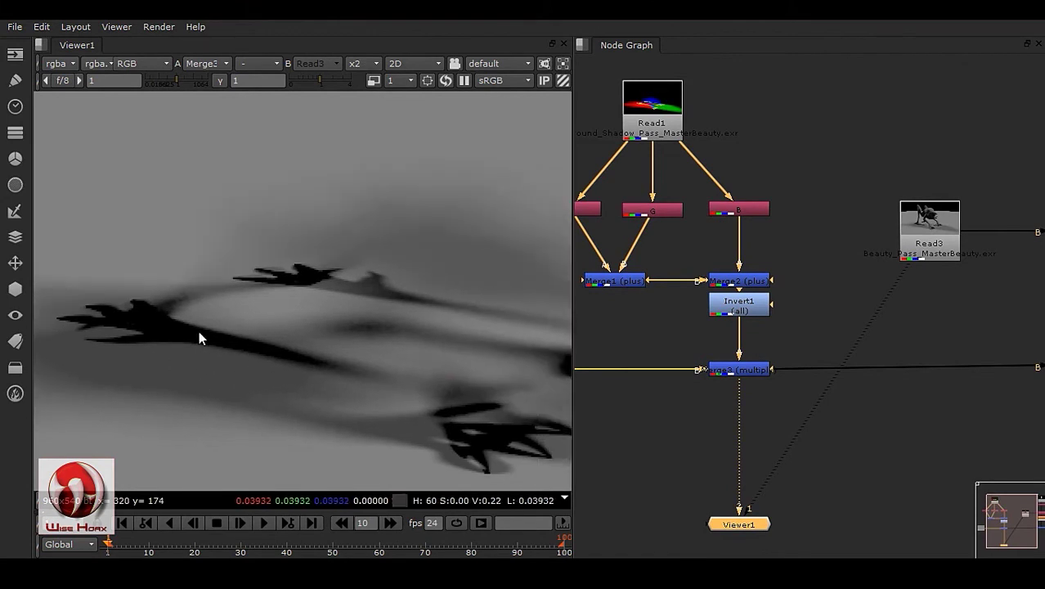
- Add a Grade node after each of the R, G and B shuffle nodes, leaving the settings at default
{"action": "middle_click_drag", "start_coordinate": [740, 353], "coordinate": [801, 325]}
{"action": "scroll", "coordinate": [767, 233], "scroll_direction": "up", "scroll_amount": 5}
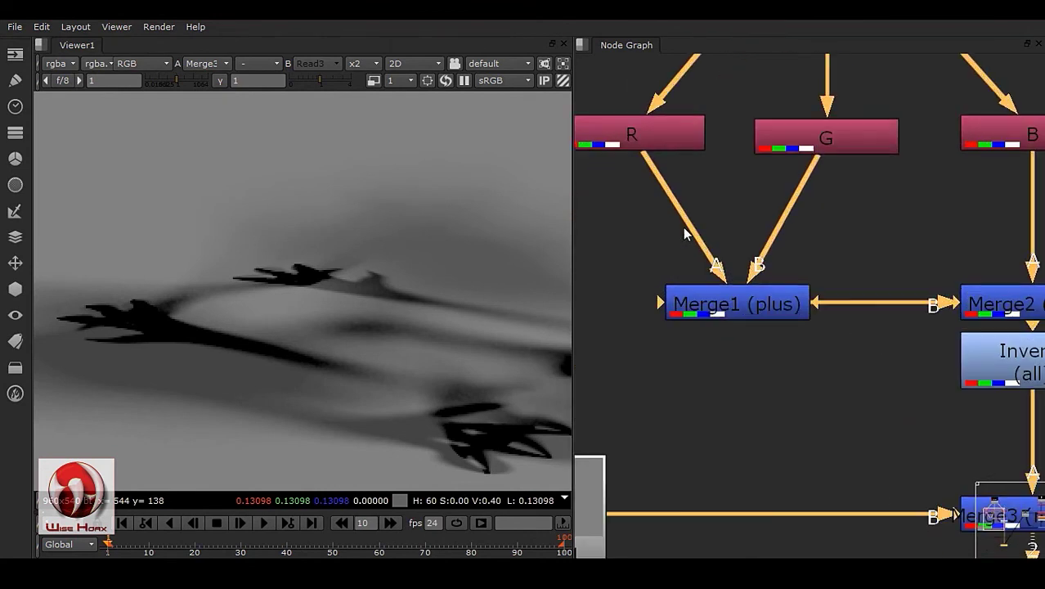
{"action": "left_click", "coordinate": [665, 144]}
{"action": "key", "text": "g"}
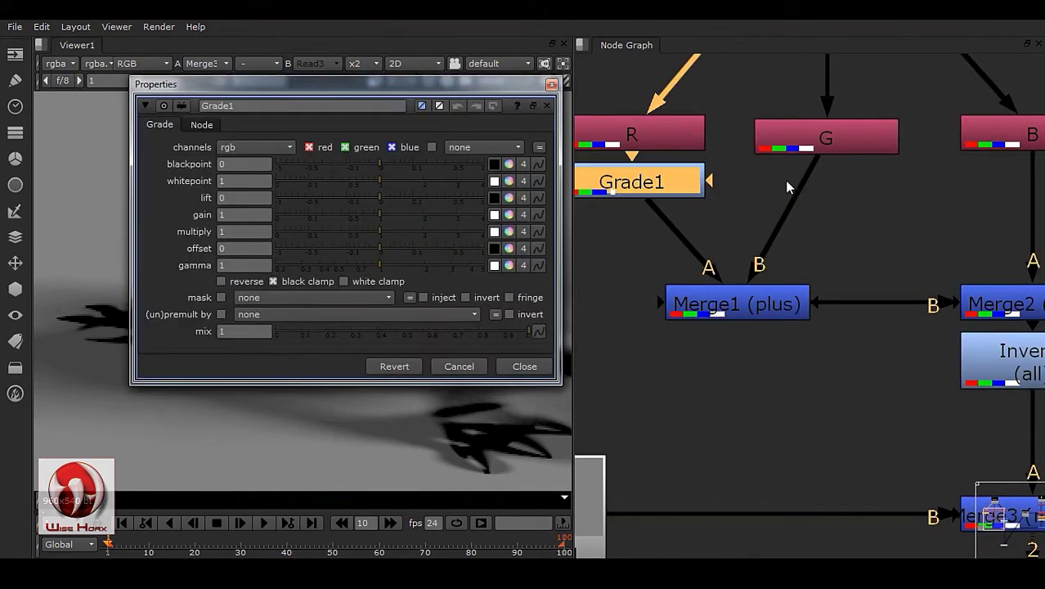
{"action": "left_click_drag", "start_coordinate": [844, 146], "coordinate": [854, 160]}
{"action": "key", "text": "g"}
{"action": "middle_click_drag", "start_coordinate": [986, 182], "coordinate": [904, 196]}
{"action": "left_click", "coordinate": [907, 151]}
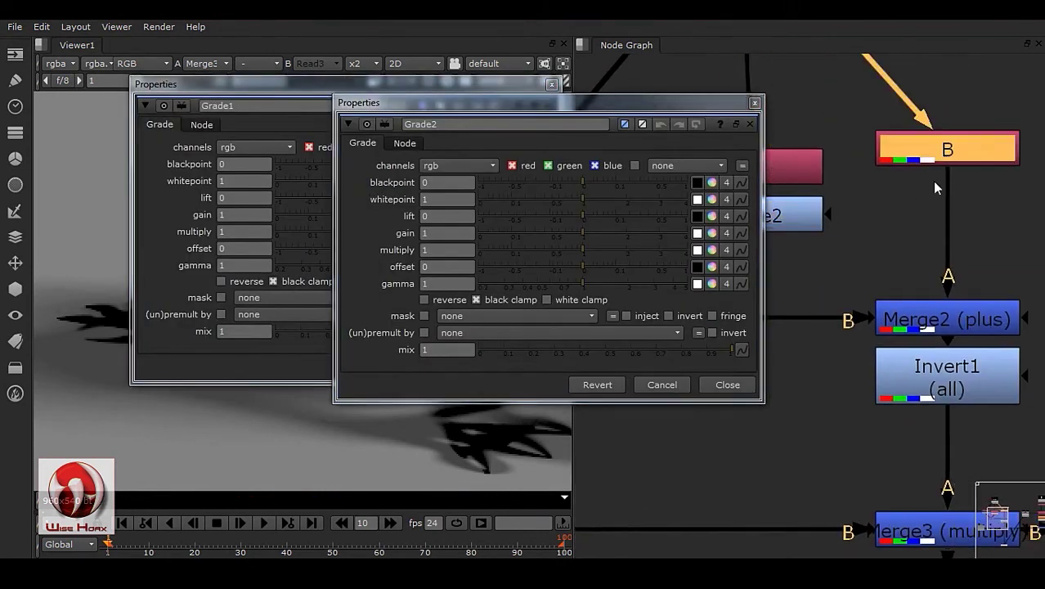
{"action": "key", "text": "g"}
{"action": "left_click", "coordinate": [838, 385]}
{"action": "left_click", "coordinate": [725, 385]}
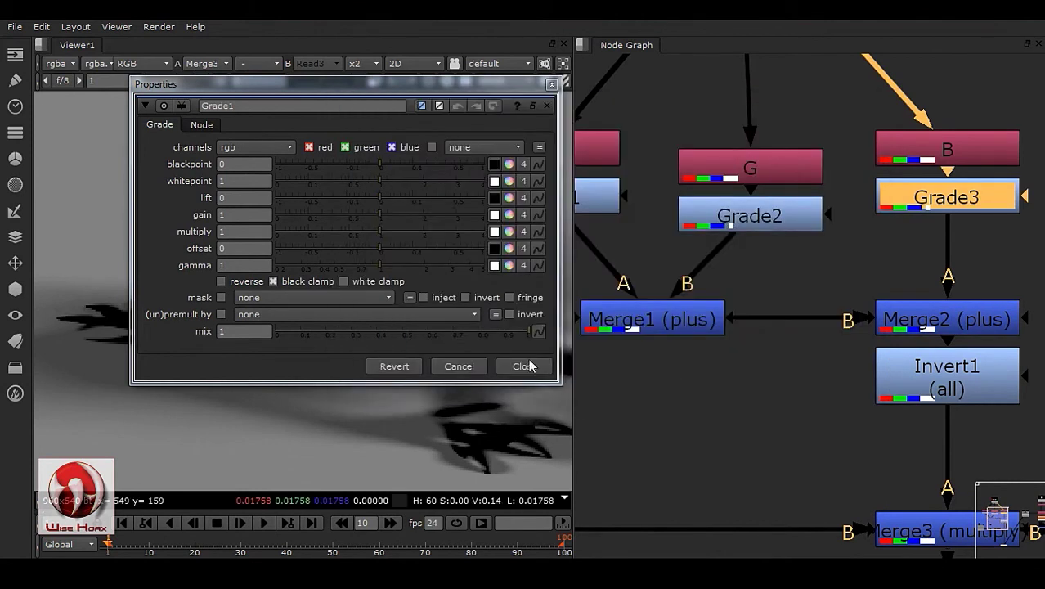
{"action": "left_click", "coordinate": [527, 363]}
- Line up the three Grade nodes in a row beneath the R, G and B shuffle nodes
{"action": "scroll", "coordinate": [852, 217], "scroll_direction": "down", "scroll_amount": 2}
{"action": "left_click", "coordinate": [860, 202]}
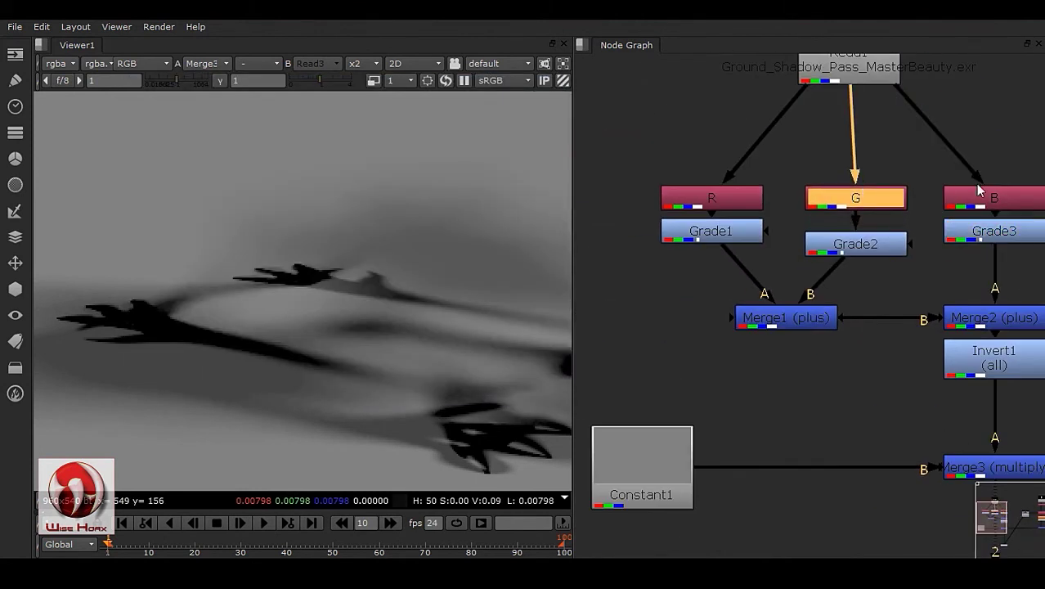
{"action": "scroll", "coordinate": [790, 266], "scroll_direction": "down", "scroll_amount": 2}
{"action": "left_click", "coordinate": [677, 228]}
{"action": "left_click", "coordinate": [786, 233]}
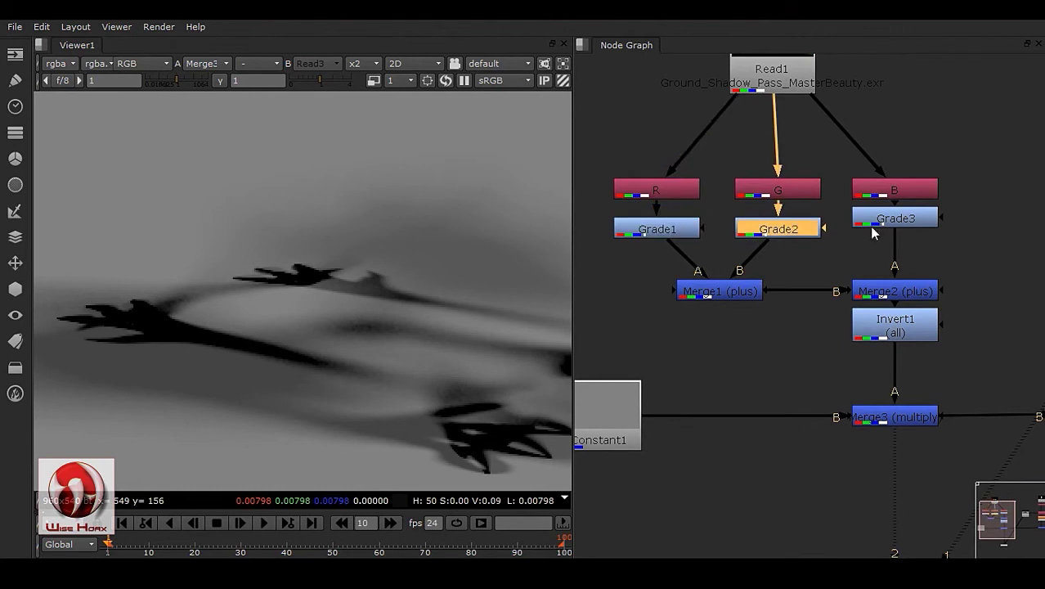
{"action": "left_click", "coordinate": [900, 231]}
{"action": "middle_click_drag", "start_coordinate": [678, 297], "coordinate": [769, 296]}
- Rename the Grade nodes under R, G and B as RR, GG and BB
{"action": "left_click", "coordinate": [773, 228]}
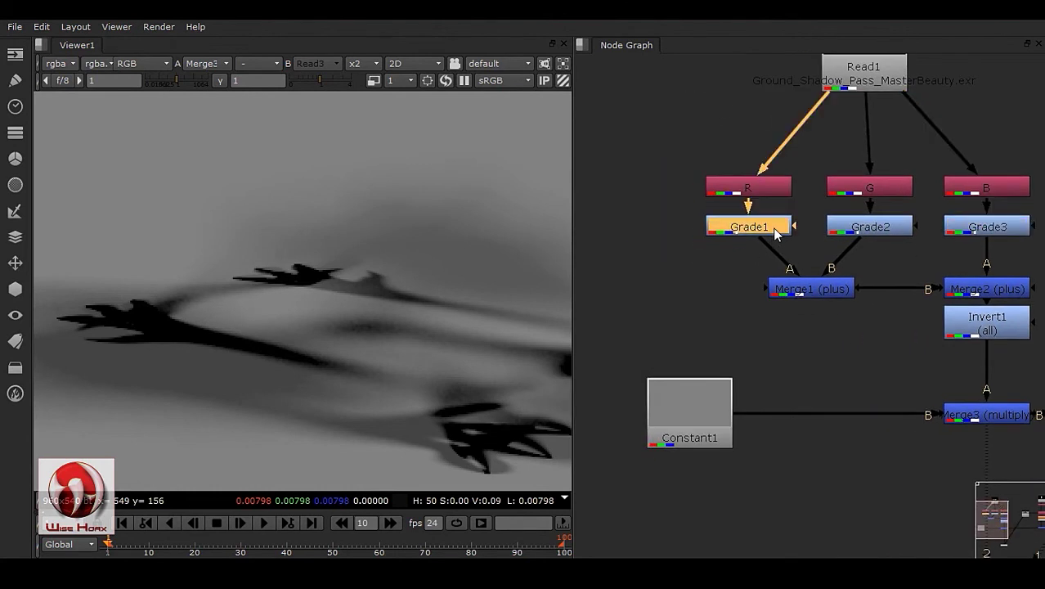
{"action": "key", "text": "n"}
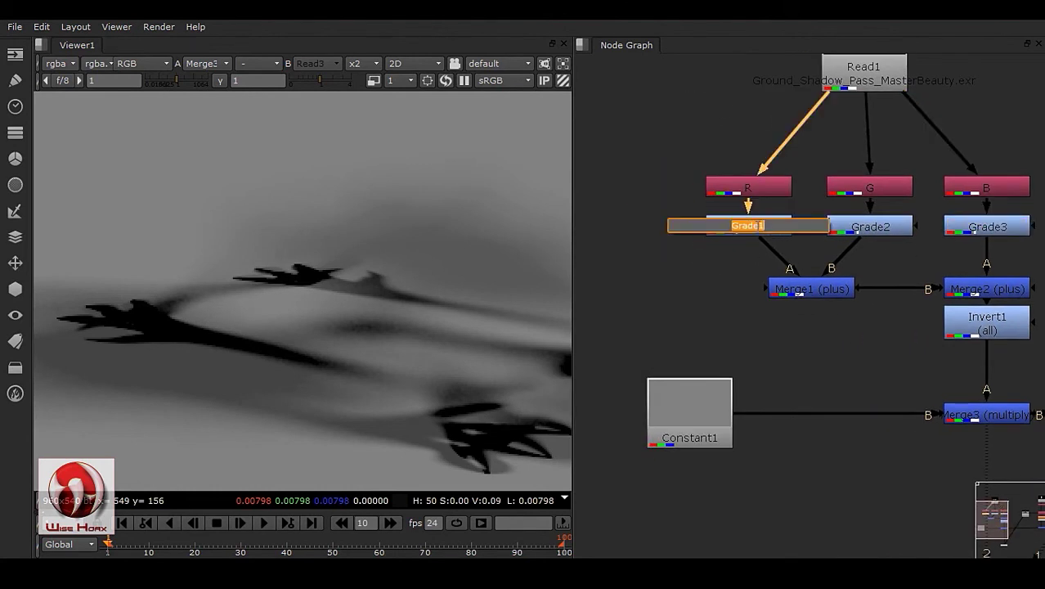
{"action": "type", "text": "RR"}
{"action": "key", "text": "Return"}
{"action": "left_click", "coordinate": [883, 225]}
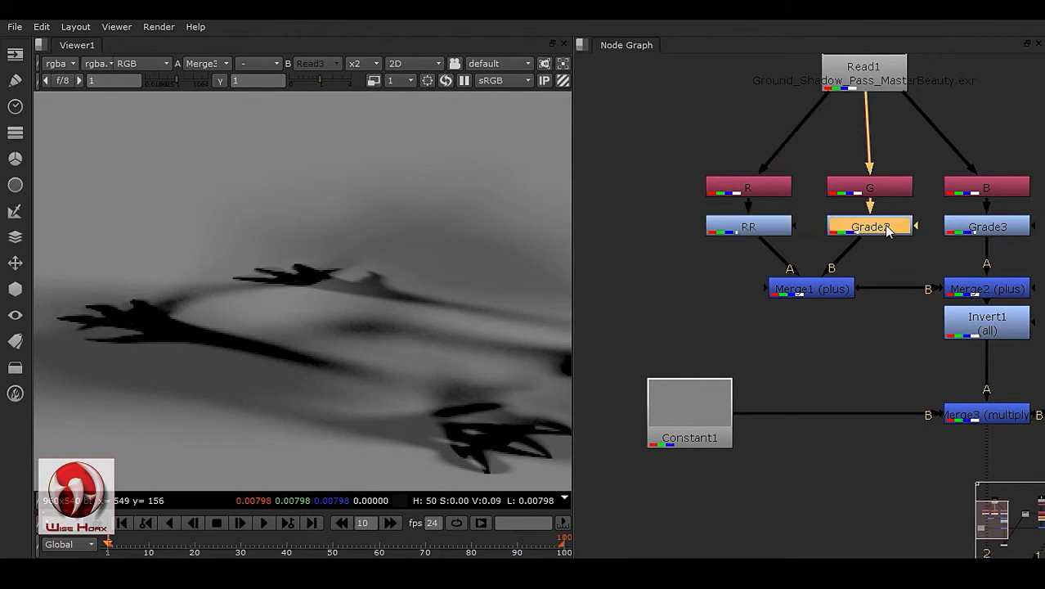
{"action": "type", "text": "n"}
{"action": "type", "text": "GG"}
{"action": "key", "text": "Return"}
{"action": "left_click", "coordinate": [978, 232]}
{"action": "type", "text": "nB"}
{"action": "key", "text": "Return"}
{"action": "left_click", "coordinate": [878, 307]}
- Move Viewer1 away from below Merge3 to a spot beneath the Read3 beauty node
{"action": "middle_click_drag", "start_coordinate": [878, 307], "coordinate": [651, 243]}
{"action": "scroll", "coordinate": [654, 245], "scroll_direction": "down", "scroll_amount": 3}
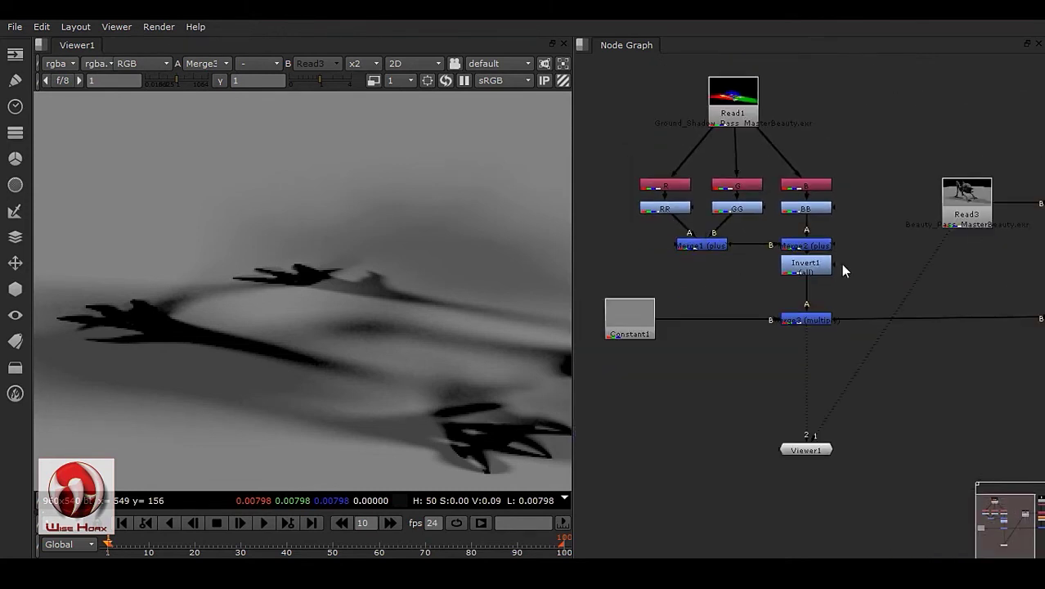
{"action": "middle_click_drag", "start_coordinate": [736, 278], "coordinate": [690, 278]}
{"action": "scroll", "coordinate": [802, 416], "scroll_direction": "up", "scroll_amount": 2}
{"action": "left_click_drag", "start_coordinate": [741, 472], "coordinate": [900, 476]}
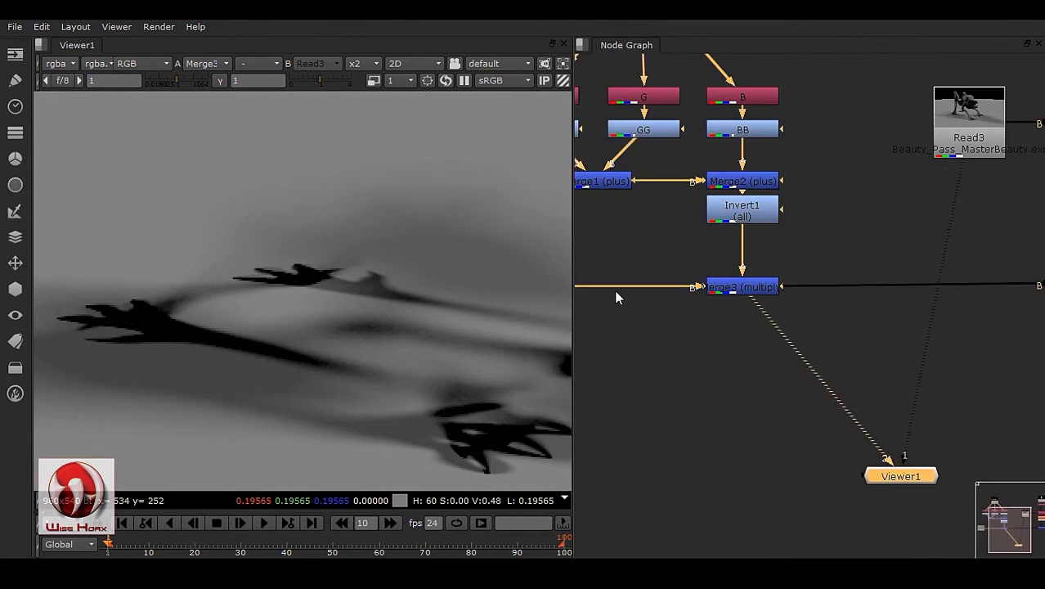
- Compare Merge3 with Read3 using the viewer's wipe mode, placing the wipe line across the rear foot's shadow
{"action": "left_click", "coordinate": [247, 63]}
{"action": "left_click", "coordinate": [258, 125]}
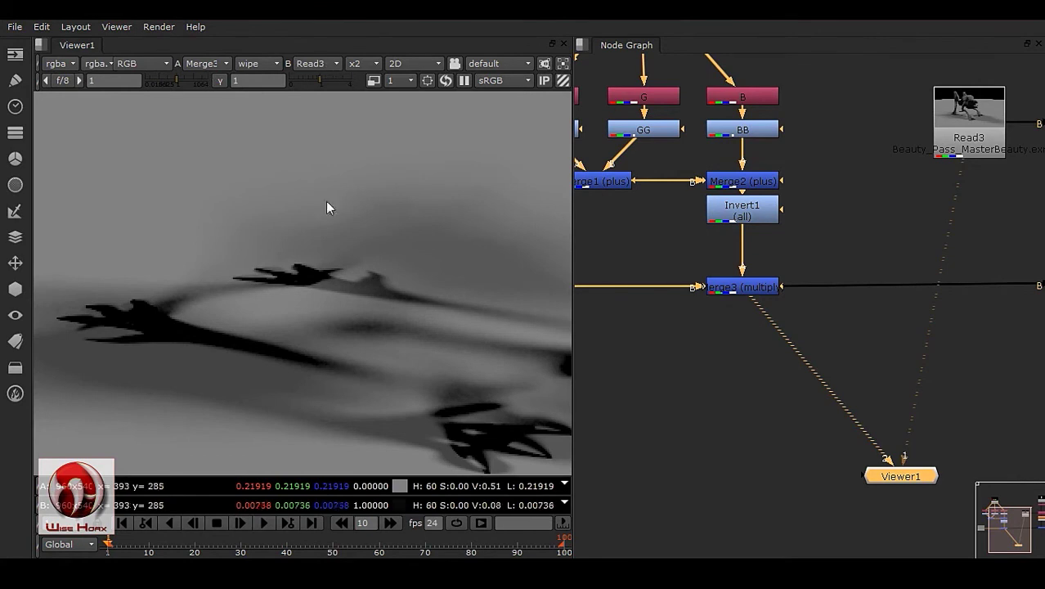
{"action": "scroll", "coordinate": [338, 264], "scroll_direction": "down", "scroll_amount": 4}
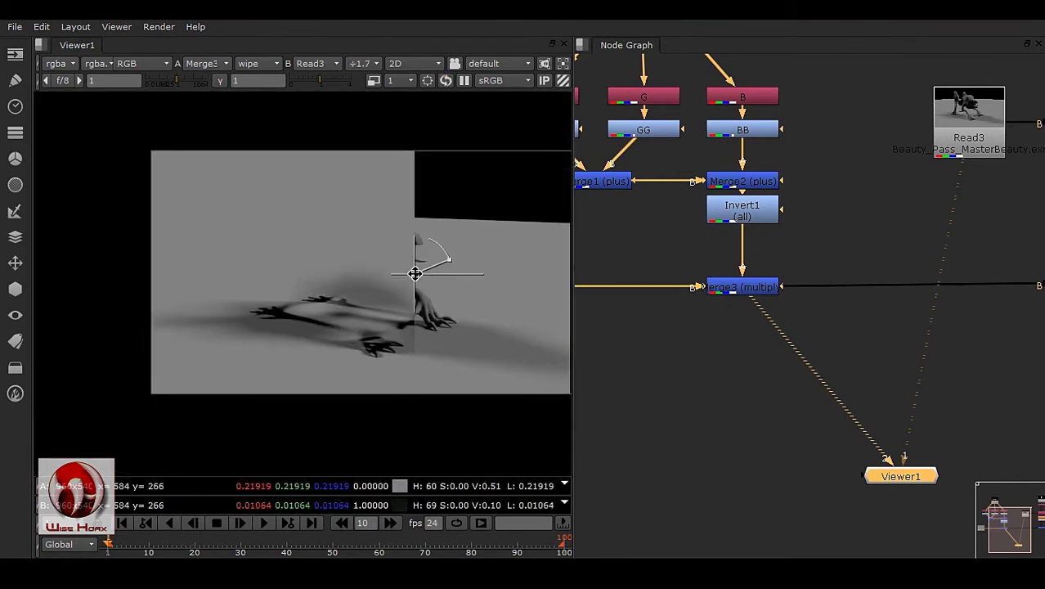
{"action": "left_click_drag", "start_coordinate": [416, 273], "coordinate": [323, 275]}
{"action": "scroll", "coordinate": [360, 275], "scroll_direction": "up", "scroll_amount": 5}
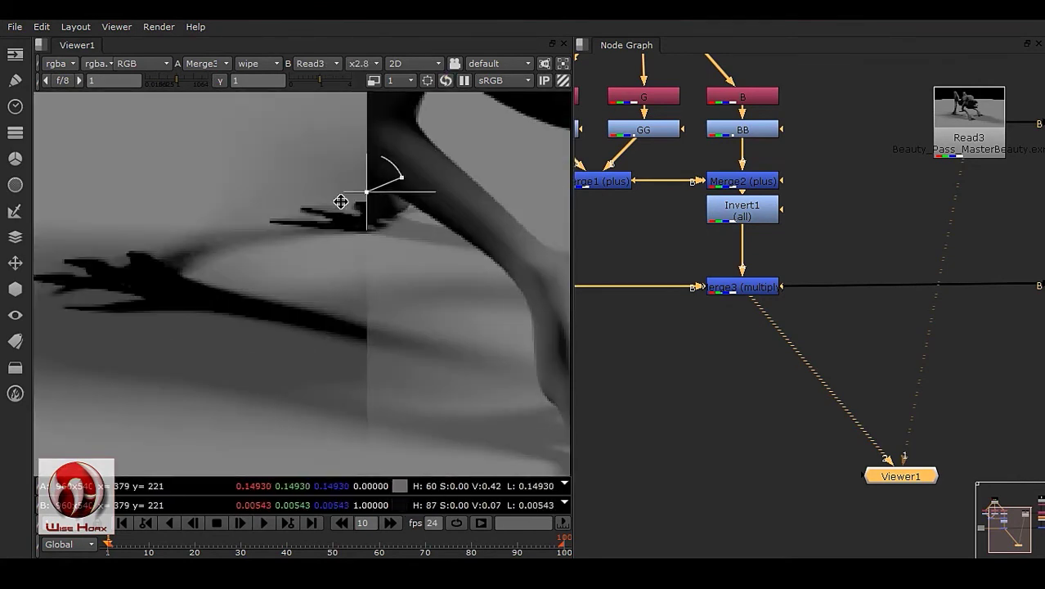
{"action": "left_click_drag", "start_coordinate": [365, 193], "coordinate": [279, 198]}
{"action": "scroll", "coordinate": [361, 334], "scroll_direction": "up", "scroll_amount": 4}
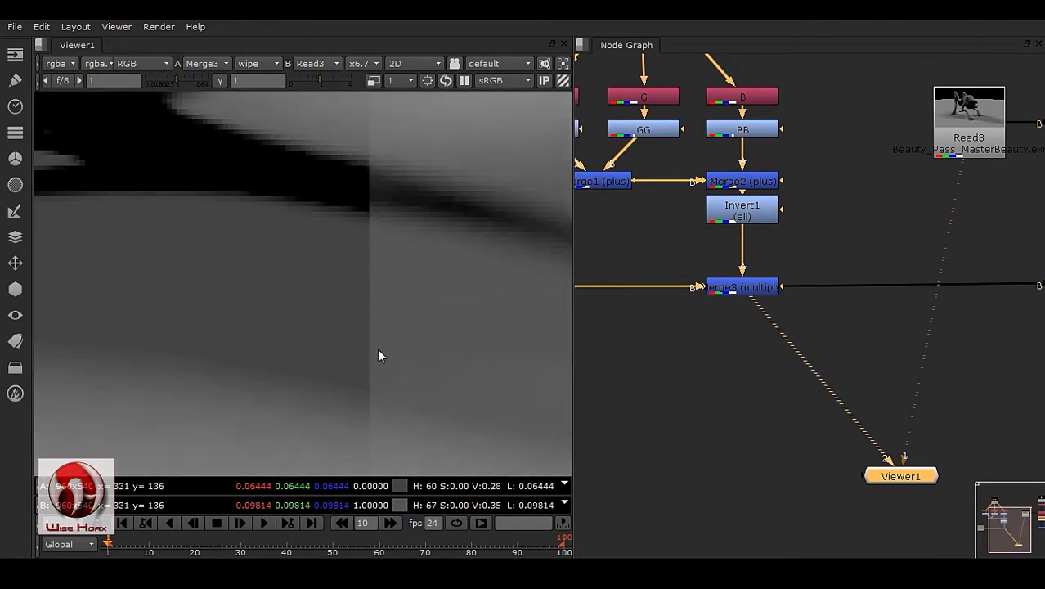
{"action": "left_click_drag", "start_coordinate": [375, 351], "coordinate": [246, 348]}
- Set the RR grade's multiply to 0.78 to match the red light's shadow to the beauty pass
{"action": "middle_click_drag", "start_coordinate": [597, 238], "coordinate": [793, 363]}
{"action": "scroll", "coordinate": [785, 343], "scroll_direction": "up", "scroll_amount": 3}
{"action": "double_click", "coordinate": [786, 285]}
{"action": "left_click_drag", "start_coordinate": [569, 182], "coordinate": [821, 102]}
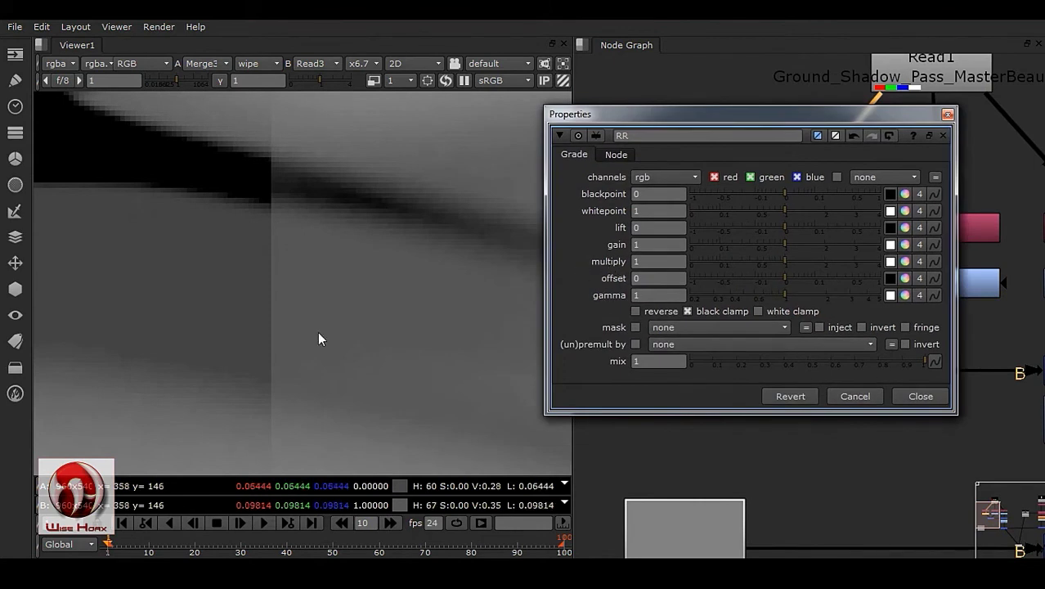
{"action": "mouse_move", "coordinate": [783, 264]}
{"action": "left_mouse_down"}
{"action": "mouse_move", "coordinate": [744, 264]}
{"action": "mouse_move", "coordinate": [781, 265]}
{"action": "mouse_move", "coordinate": [773, 272]}
{"action": "left_mouse_up"}
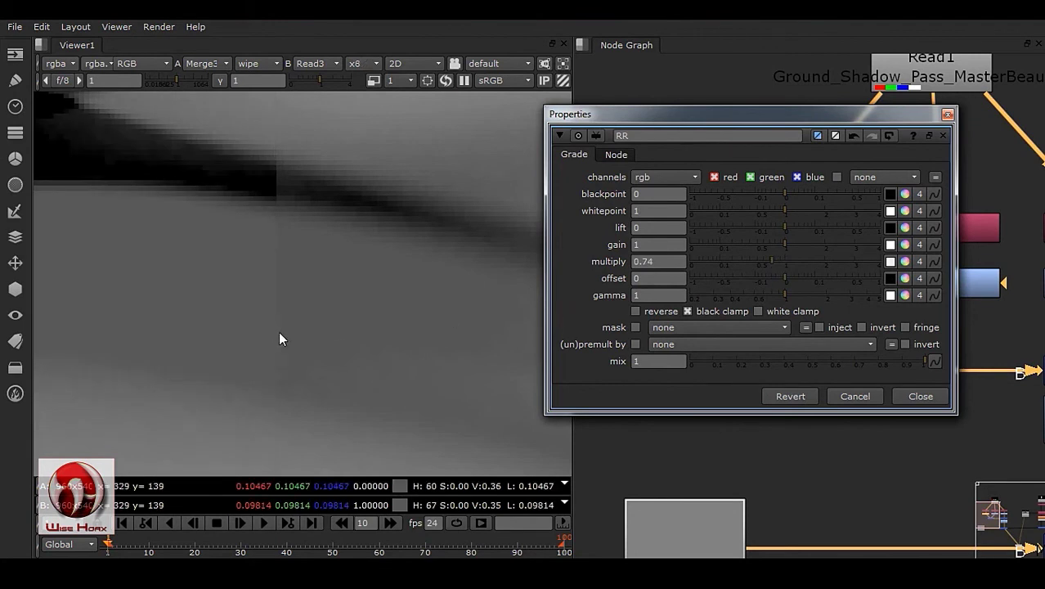
{"action": "scroll", "coordinate": [279, 270], "scroll_direction": "up", "scroll_amount": 4}
{"action": "scroll", "coordinate": [335, 314], "scroll_direction": "down", "scroll_amount": 3}
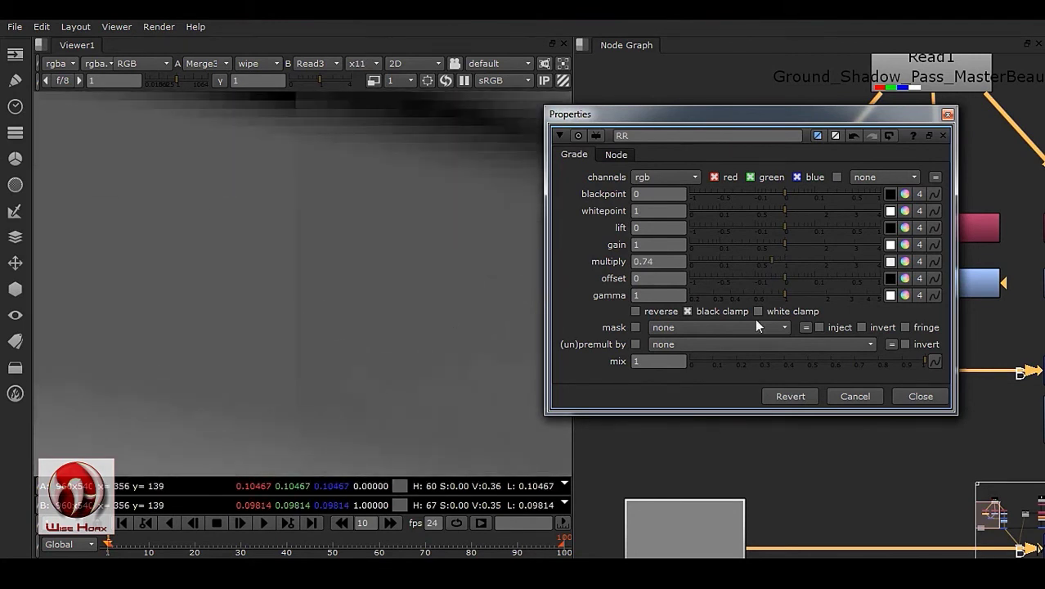
{"action": "left_click", "coordinate": [768, 260]}
{"action": "left_click_drag", "start_coordinate": [768, 260], "coordinate": [772, 262]}
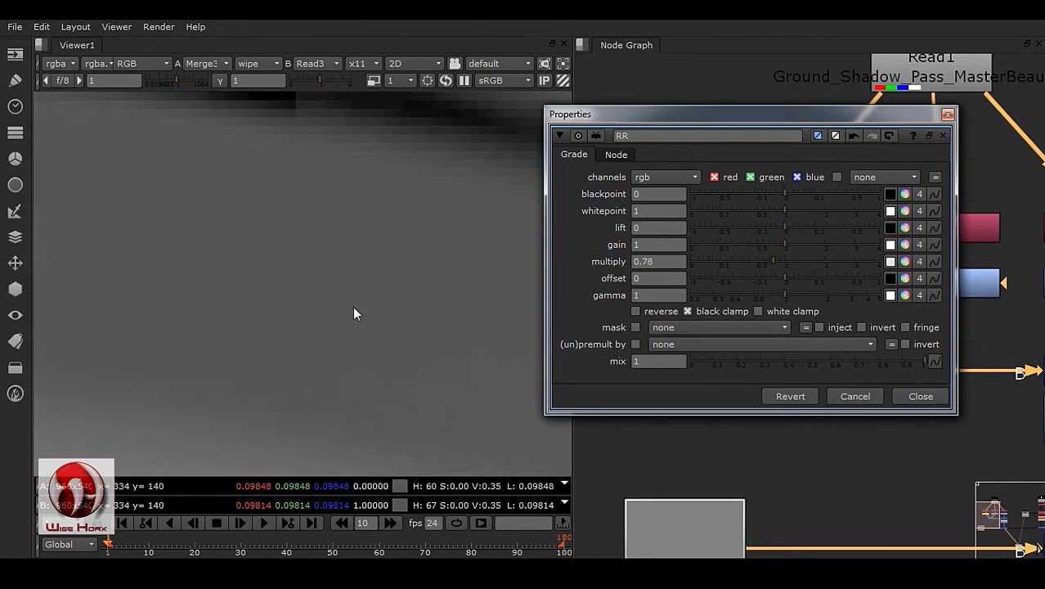
{"action": "scroll", "coordinate": [339, 315], "scroll_direction": "down", "scroll_amount": 4}
{"action": "left_click", "coordinate": [932, 396]}
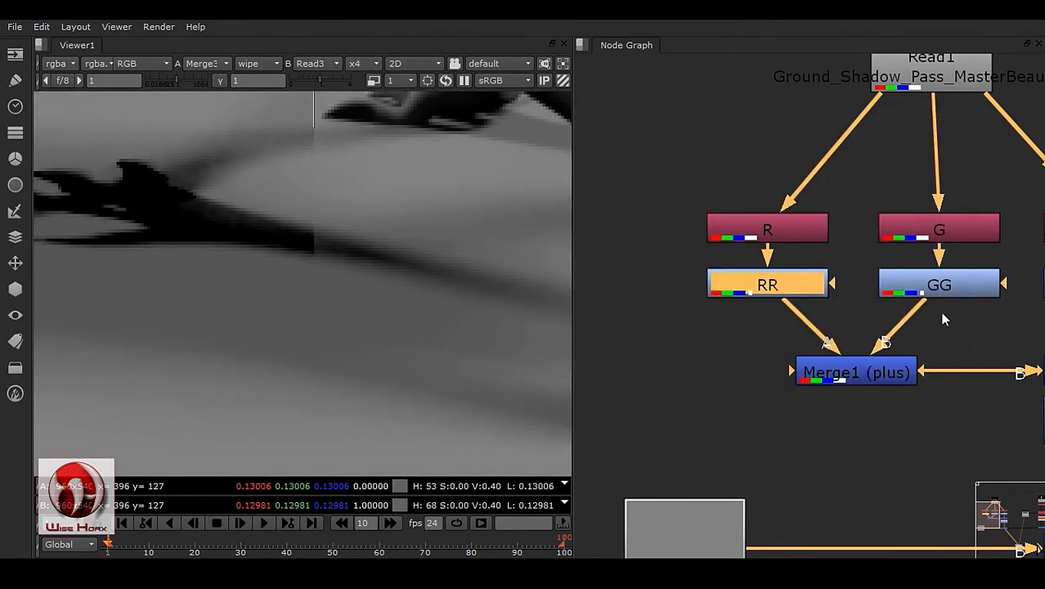
- Set the GG grade's multiply to 0.8, matching the dark shadow across the wipe line
{"action": "middle_click_drag", "start_coordinate": [945, 331], "coordinate": [840, 349]}
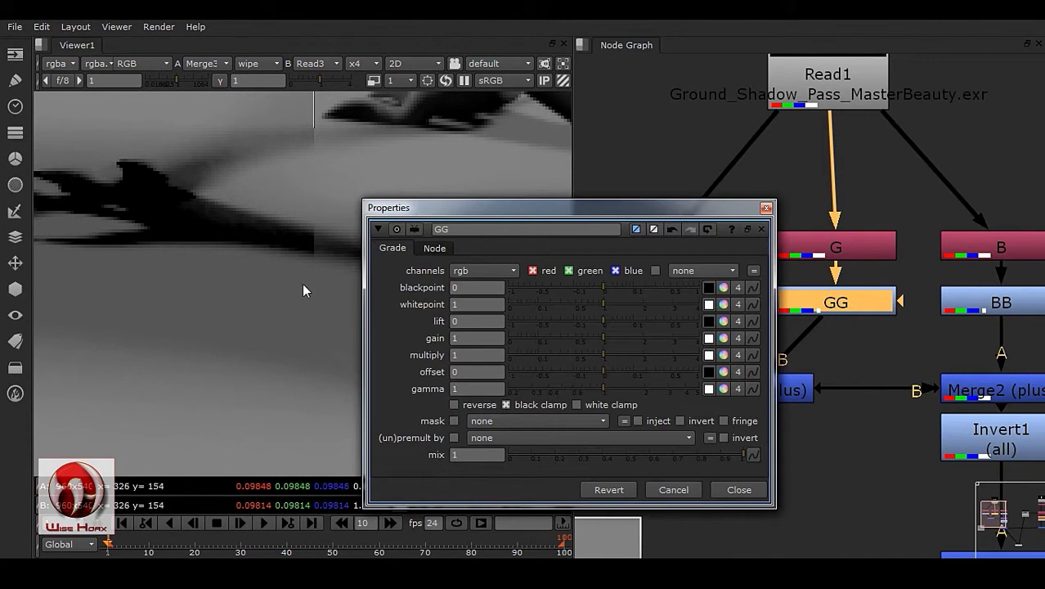
{"action": "scroll", "coordinate": [302, 283], "scroll_direction": "up", "scroll_amount": 6}
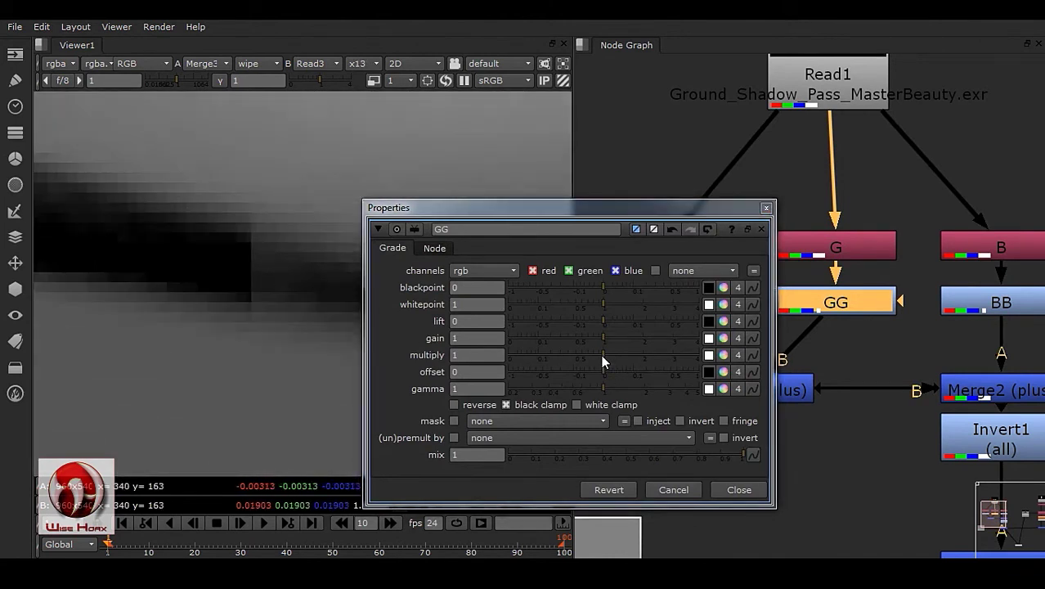
{"action": "left_click_drag", "start_coordinate": [602, 360], "coordinate": [595, 359]}
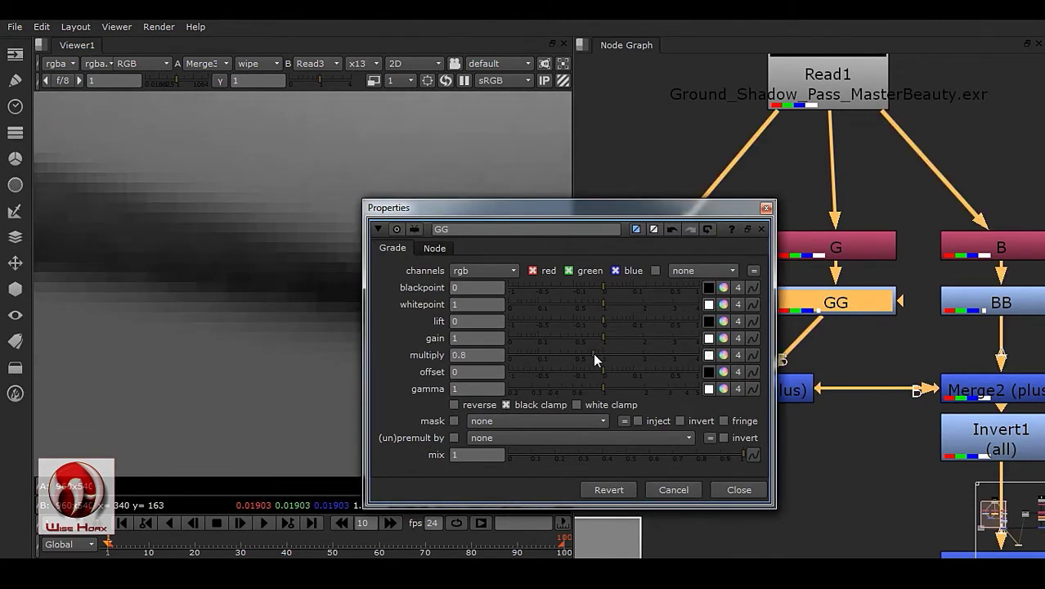
{"action": "left_click", "coordinate": [737, 489]}
- Set the BB grade's multiply to 0.2 and compare the faint shadow near the far foot across the wipe line
{"action": "middle_click_drag", "start_coordinate": [1019, 323], "coordinate": [849, 349]}
{"action": "scroll", "coordinate": [265, 249], "scroll_direction": "down", "scroll_amount": 5}
{"action": "middle_click_drag", "start_coordinate": [265, 250], "coordinate": [272, 357]}
{"action": "scroll", "coordinate": [291, 260], "scroll_direction": "up", "scroll_amount": 4}
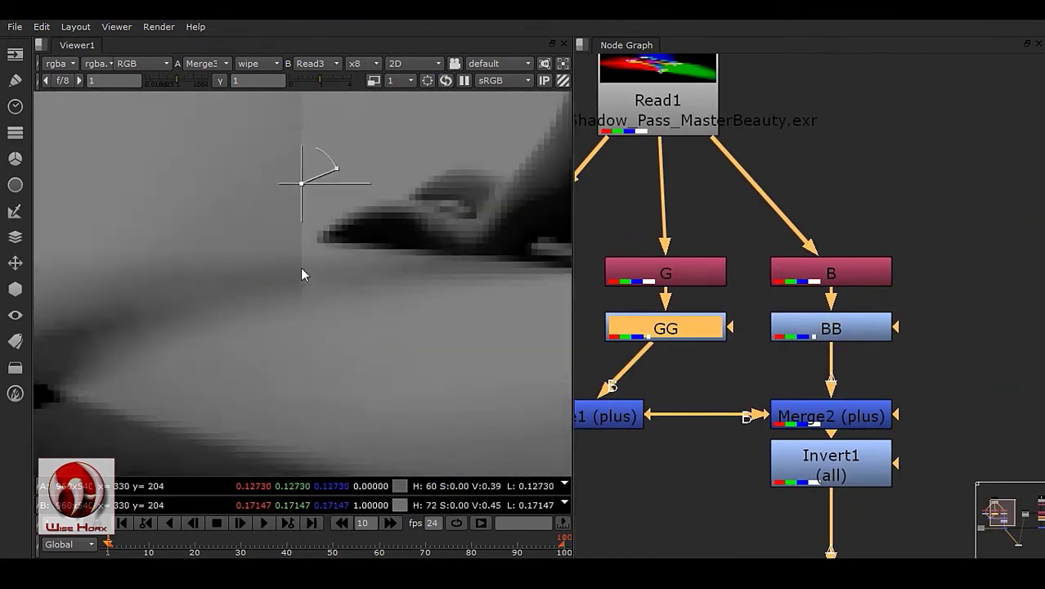
{"action": "double_click", "coordinate": [831, 328]}
{"action": "left_click_drag", "start_coordinate": [638, 235], "coordinate": [772, 233]}
{"action": "scroll", "coordinate": [300, 291], "scroll_direction": "up", "scroll_amount": 2}
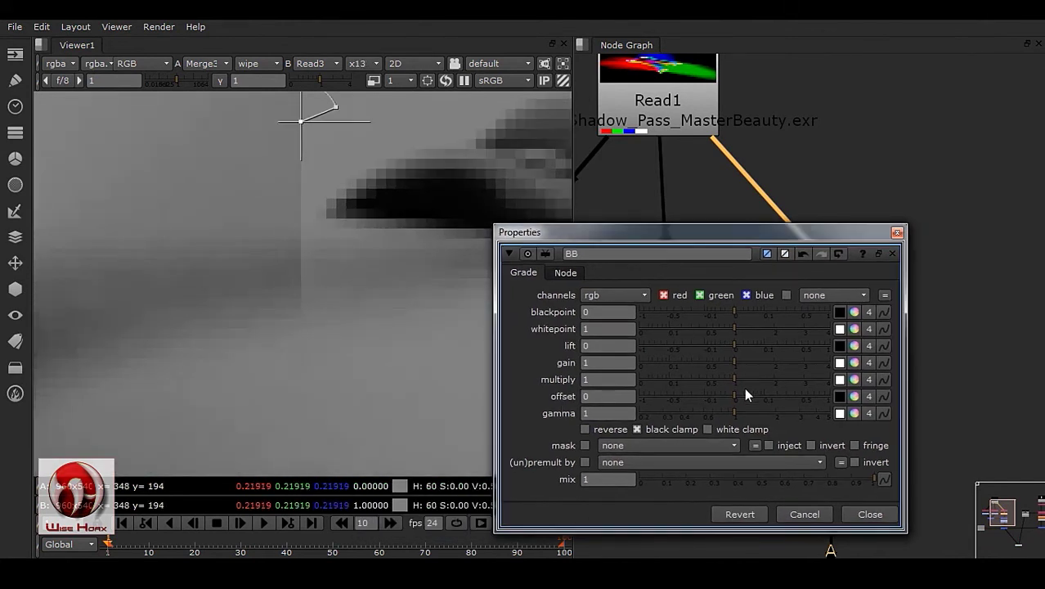
{"action": "left_click_drag", "start_coordinate": [732, 375], "coordinate": [681, 380]}
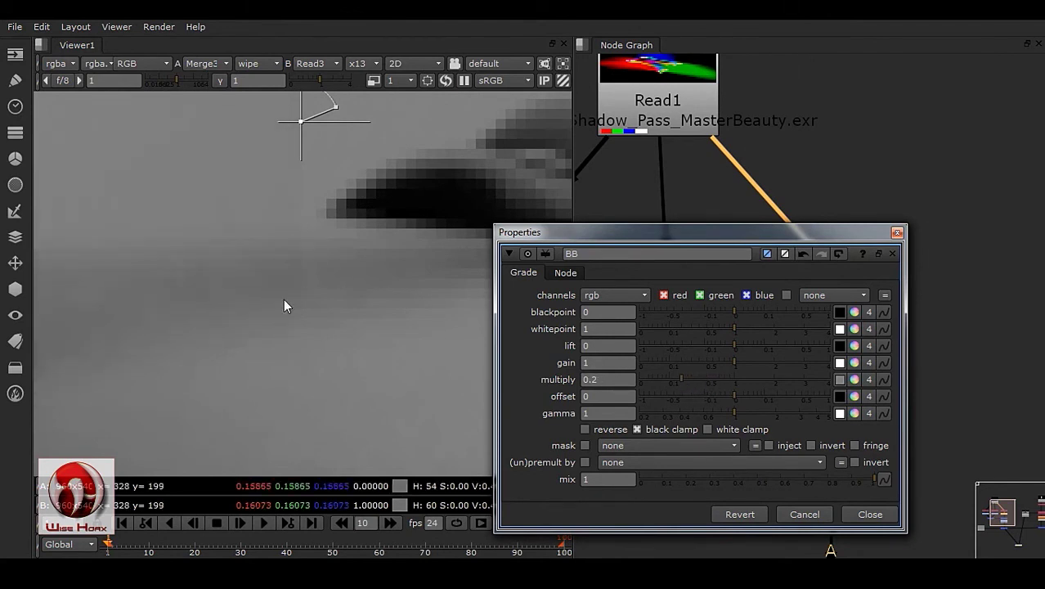
{"action": "scroll", "coordinate": [302, 270], "scroll_direction": "up", "scroll_amount": 3}
{"action": "scroll", "coordinate": [318, 278], "scroll_direction": "down", "scroll_amount": 3}
{"action": "scroll", "coordinate": [344, 291], "scroll_direction": "up", "scroll_amount": 3}
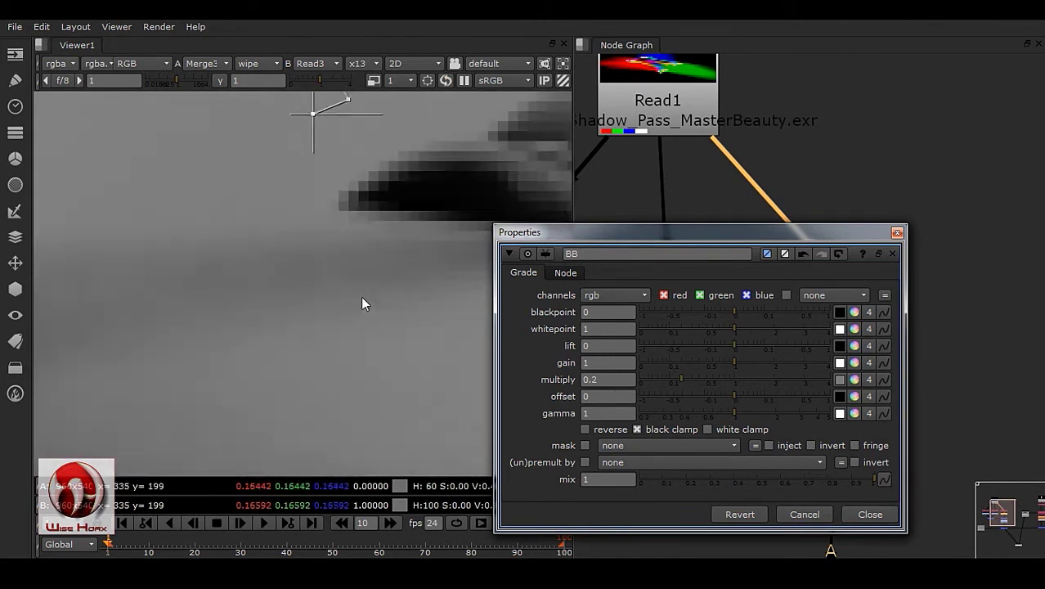
- Set the BB grade's multiply to 0.11
{"action": "left_click_drag", "start_coordinate": [679, 379], "coordinate": [670, 377]}
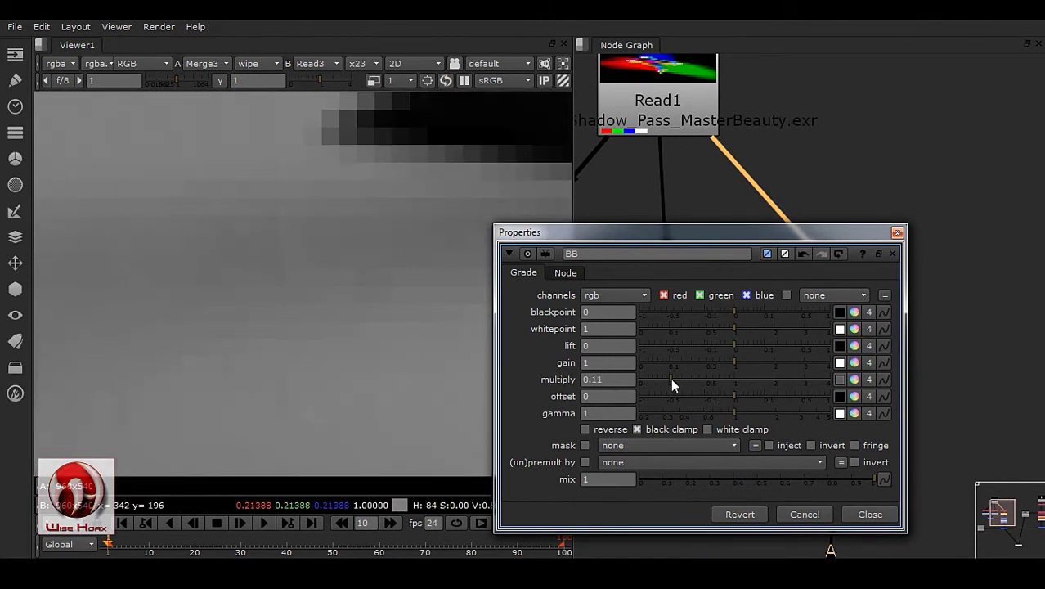
{"action": "scroll", "coordinate": [367, 362], "scroll_direction": "down", "scroll_amount": 10}
{"action": "scroll", "coordinate": [262, 313], "scroll_direction": "up", "scroll_amount": 3}
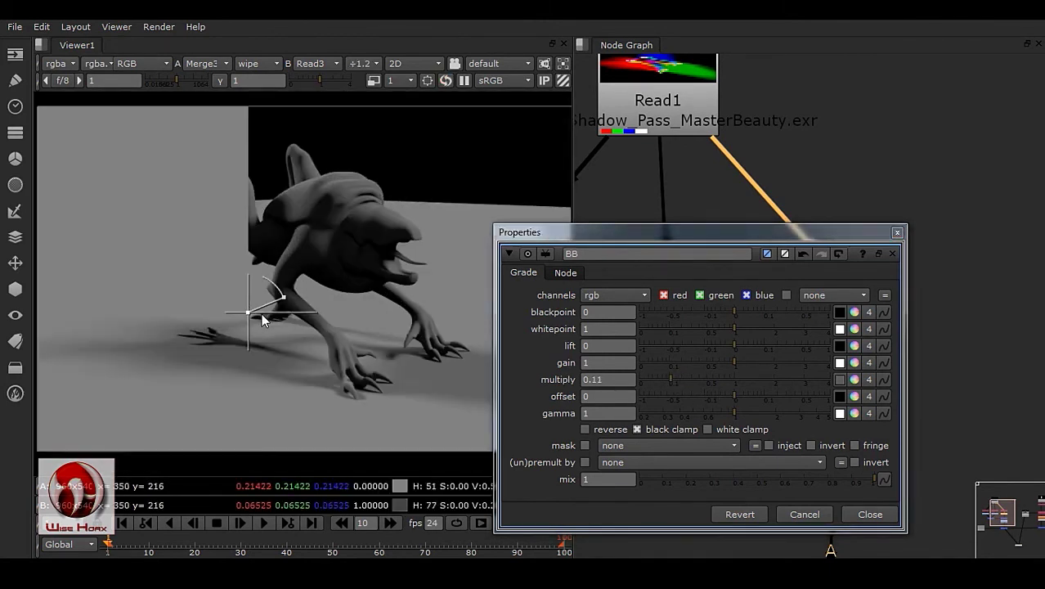
- Compare the graded shadows with the beauty pass by moving the wipe line across the creature's feet, and close the BB properties
{"action": "left_click_drag", "start_coordinate": [246, 311], "coordinate": [234, 383]}
{"action": "scroll", "coordinate": [365, 393], "scroll_direction": "up", "scroll_amount": 3}
{"action": "scroll", "coordinate": [319, 303], "scroll_direction": "up", "scroll_amount": 2}
{"action": "middle_click_drag", "start_coordinate": [374, 399], "coordinate": [434, 338]}
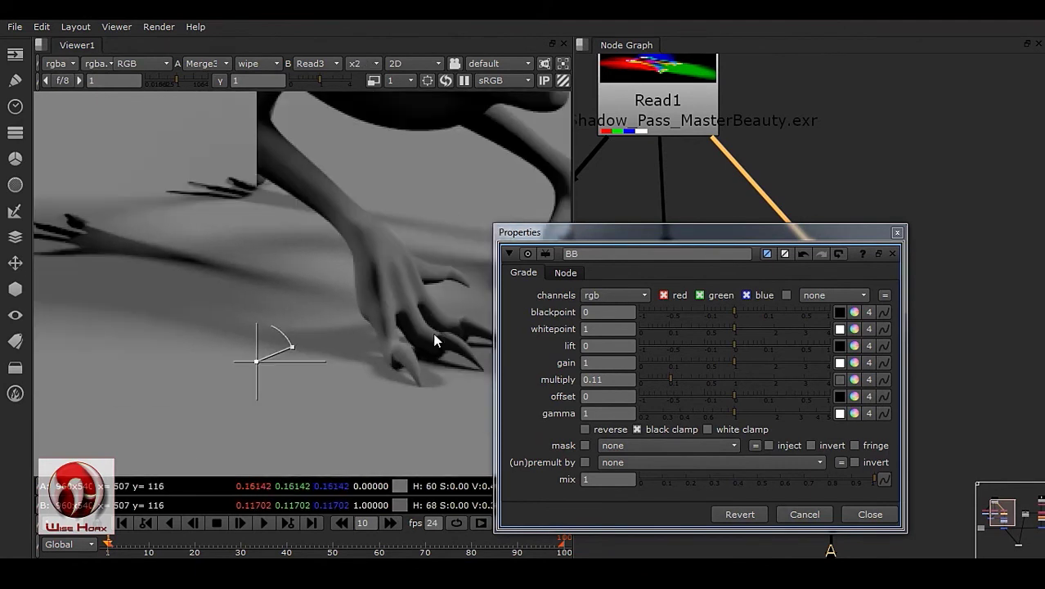
{"action": "middle_click_drag", "start_coordinate": [309, 336], "coordinate": [266, 381]}
{"action": "middle_click_drag", "start_coordinate": [342, 388], "coordinate": [444, 346]}
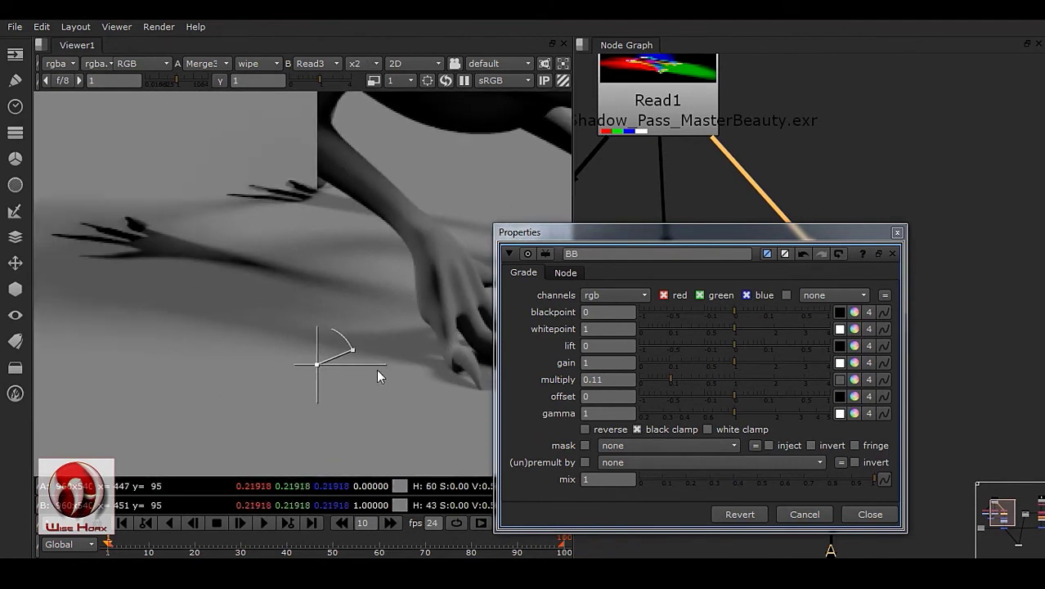
{"action": "middle_click_drag", "start_coordinate": [211, 356], "coordinate": [236, 387]}
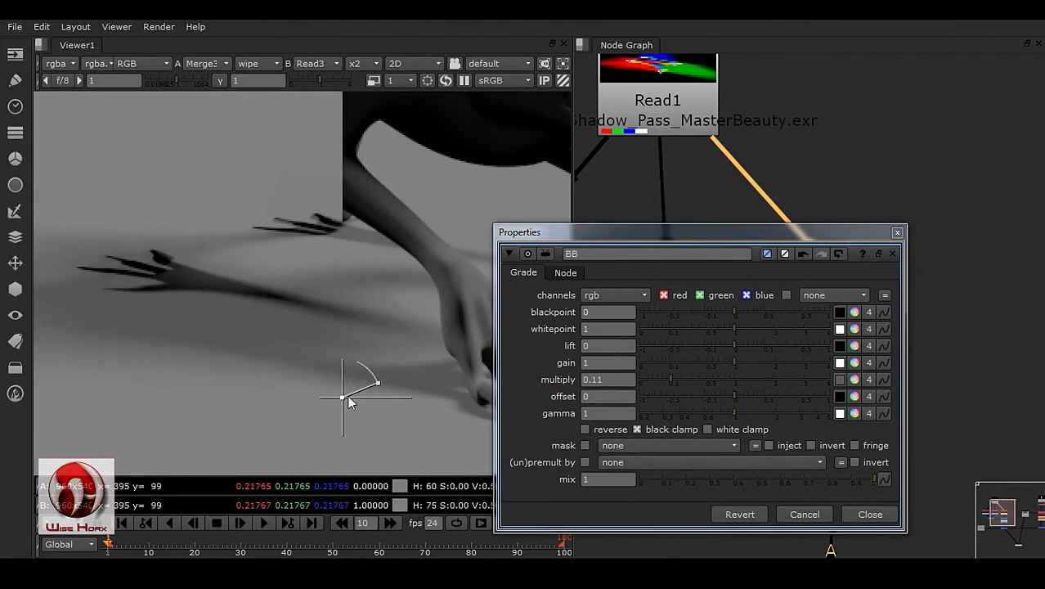
{"action": "left_click_drag", "start_coordinate": [342, 396], "coordinate": [105, 373]}
{"action": "middle_click_drag", "start_coordinate": [150, 389], "coordinate": [233, 362]}
{"action": "scroll", "coordinate": [316, 363], "scroll_direction": "down", "scroll_amount": 1}
{"action": "middle_click_drag", "start_coordinate": [316, 363], "coordinate": [240, 374]}
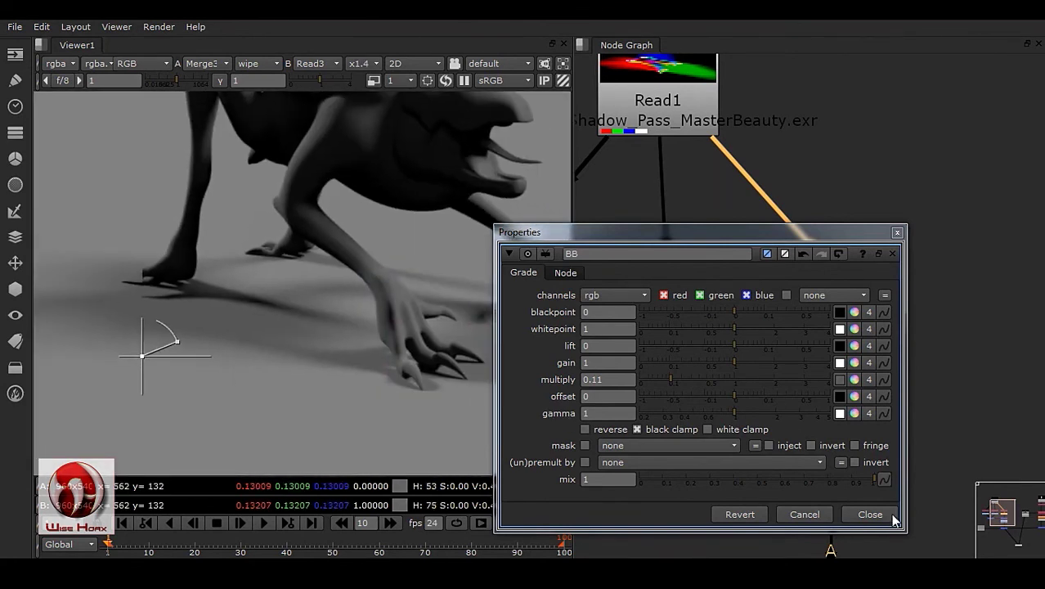
{"action": "left_click", "coordinate": [873, 512]}
{"action": "scroll", "coordinate": [170, 319], "scroll_direction": "down", "scroll_amount": 1}
{"action": "left_click_drag", "start_coordinate": [153, 309], "coordinate": [320, 298]}
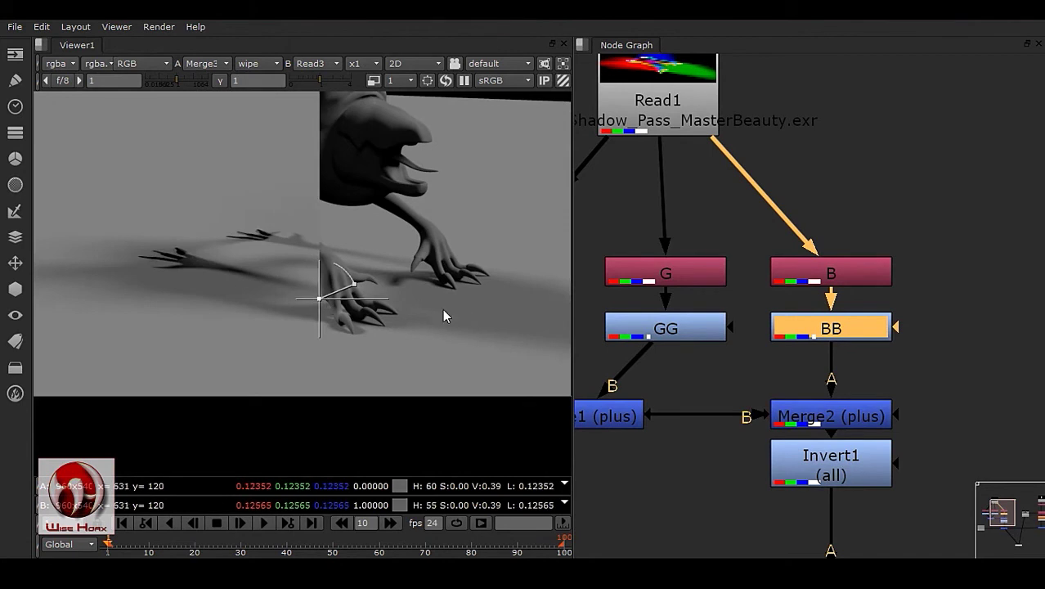
{"action": "middle_click_drag", "start_coordinate": [454, 304], "coordinate": [314, 336]}
- Disconnect Merge3 and Read3 from Viewer1 and turn off the wipe comparison
{"action": "middle_click_drag", "start_coordinate": [812, 340], "coordinate": [685, 361]}
{"action": "scroll", "coordinate": [685, 361], "scroll_direction": "down", "scroll_amount": 1}
{"action": "scroll", "coordinate": [742, 352], "scroll_direction": "down", "scroll_amount": 1}
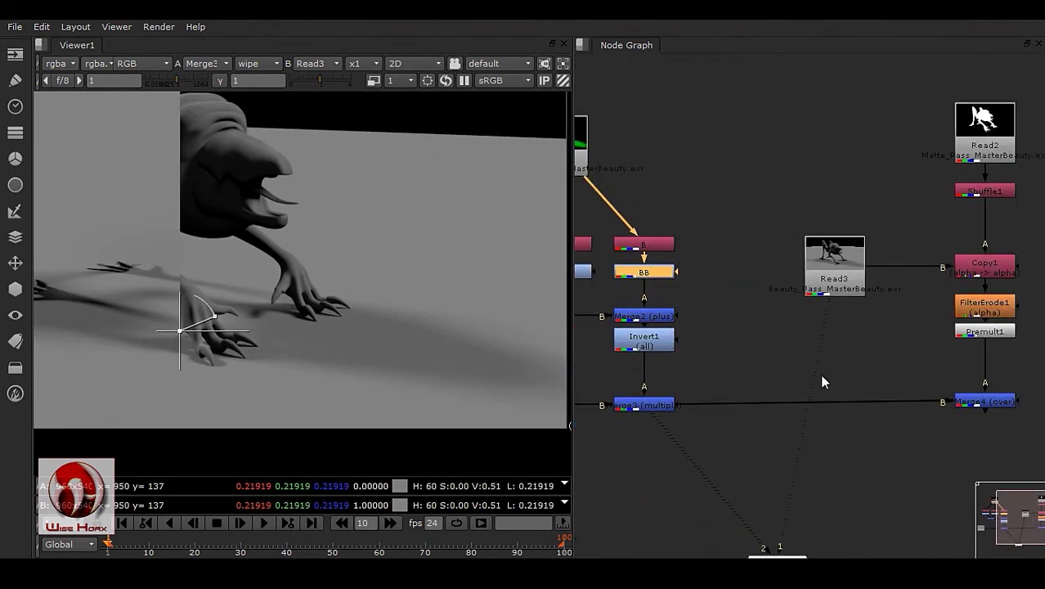
{"action": "middle_click_drag", "start_coordinate": [838, 355], "coordinate": [847, 299]}
{"action": "middle_click_drag", "start_coordinate": [830, 357], "coordinate": [813, 301]}
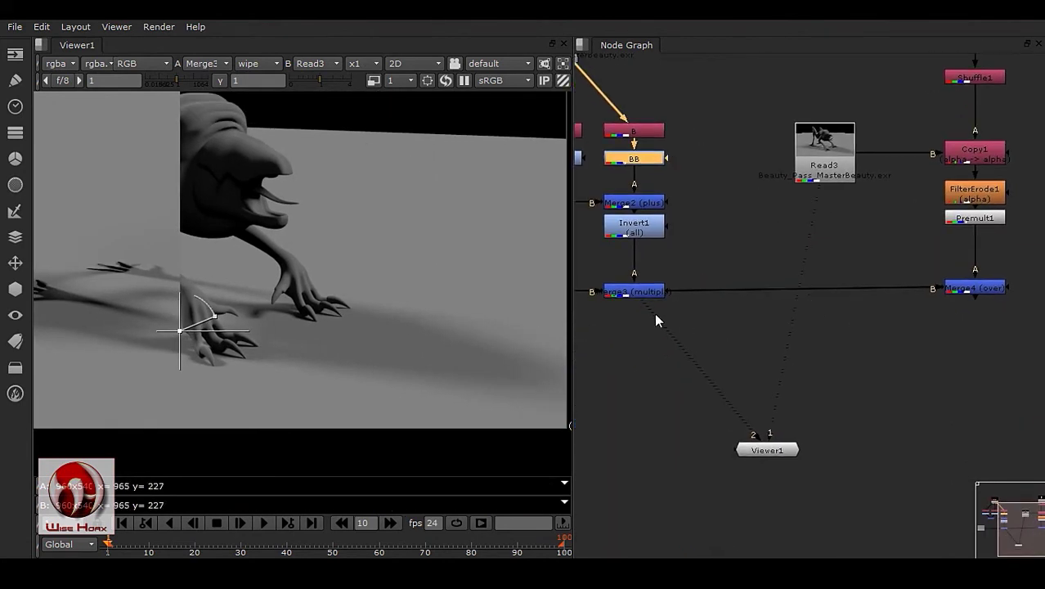
{"action": "left_click_drag", "start_coordinate": [659, 315], "coordinate": [842, 246]}
{"action": "left_click_drag", "start_coordinate": [815, 198], "coordinate": [813, 359]}
{"action": "middle_click_drag", "start_coordinate": [809, 412], "coordinate": [826, 388]}
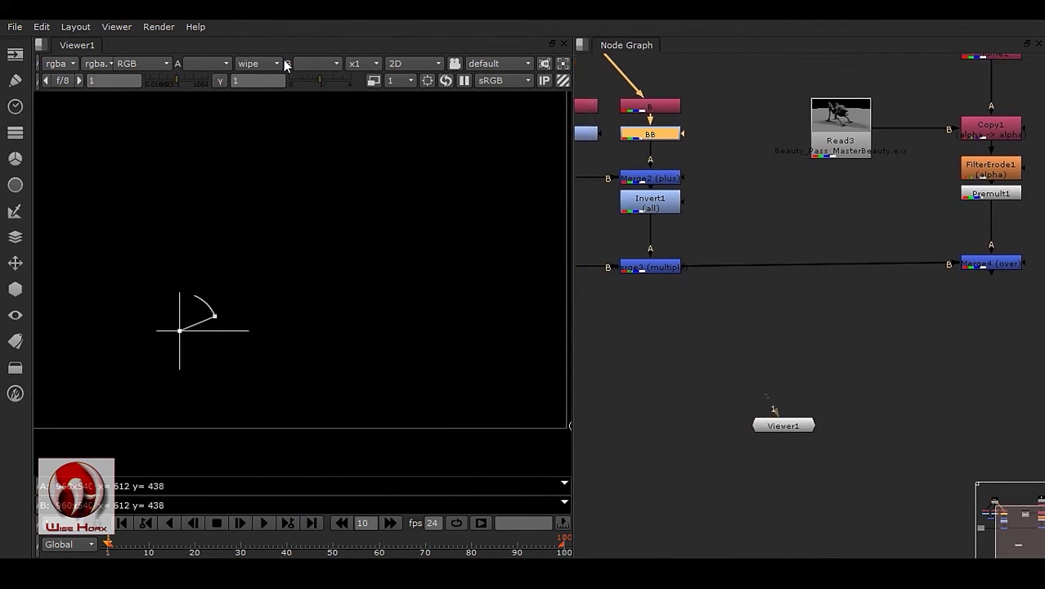
{"action": "left_click", "coordinate": [264, 65]}
{"action": "left_click", "coordinate": [266, 20]}
- Connect Viewer1 to Merge4 and fit the finished composite in the viewer
{"action": "left_click_drag", "start_coordinate": [773, 409], "coordinate": [978, 271]}
{"action": "middle_click_drag", "start_coordinate": [842, 302], "coordinate": [863, 336]}
{"action": "key", "text": "f"}
{"action": "left_click", "coordinate": [225, 66]}
{"action": "left_click", "coordinate": [224, 66]}
{"action": "scroll", "coordinate": [298, 278], "scroll_direction": "up", "scroll_amount": 2}
{"action": "scroll", "coordinate": [906, 344], "scroll_direction": "down", "scroll_amount": 4}
- View the Read1 shadow pass and switch the viewer back to the Merge4 composite
{"action": "left_click_drag", "start_coordinate": [798, 84], "coordinate": [1028, 351]}
{"action": "left_click", "coordinate": [675, 158]}
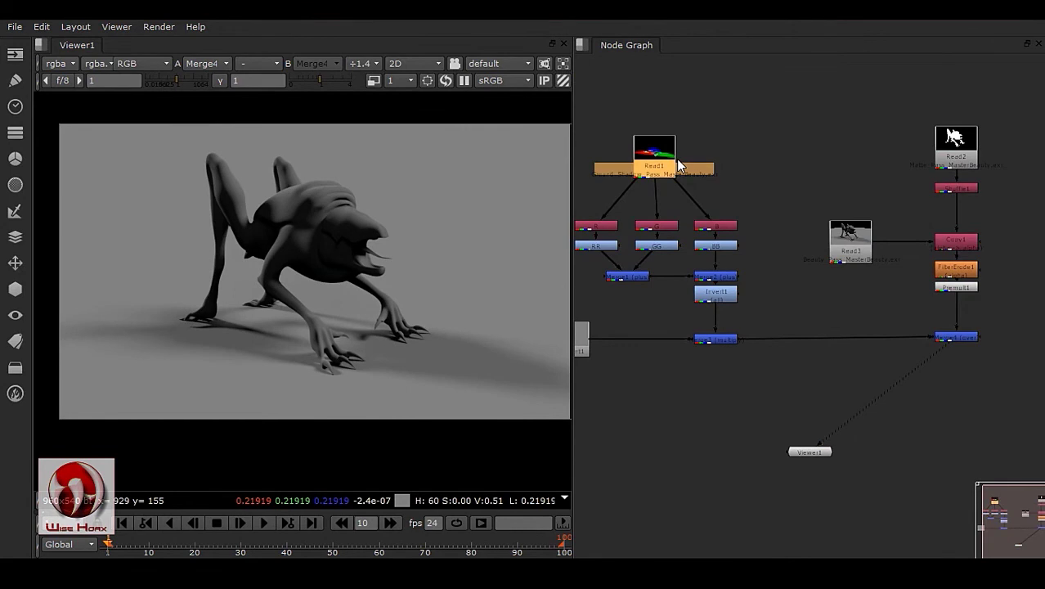
{"action": "key", "text": "1"}
{"action": "middle_click_drag", "start_coordinate": [368, 349], "coordinate": [343, 349]}
{"action": "middle_click_drag", "start_coordinate": [705, 345], "coordinate": [779, 313]}
{"action": "middle_click_drag", "start_coordinate": [928, 330], "coordinate": [871, 323]}
{"action": "left_click", "coordinate": [977, 296]}
{"action": "key", "text": "1"}
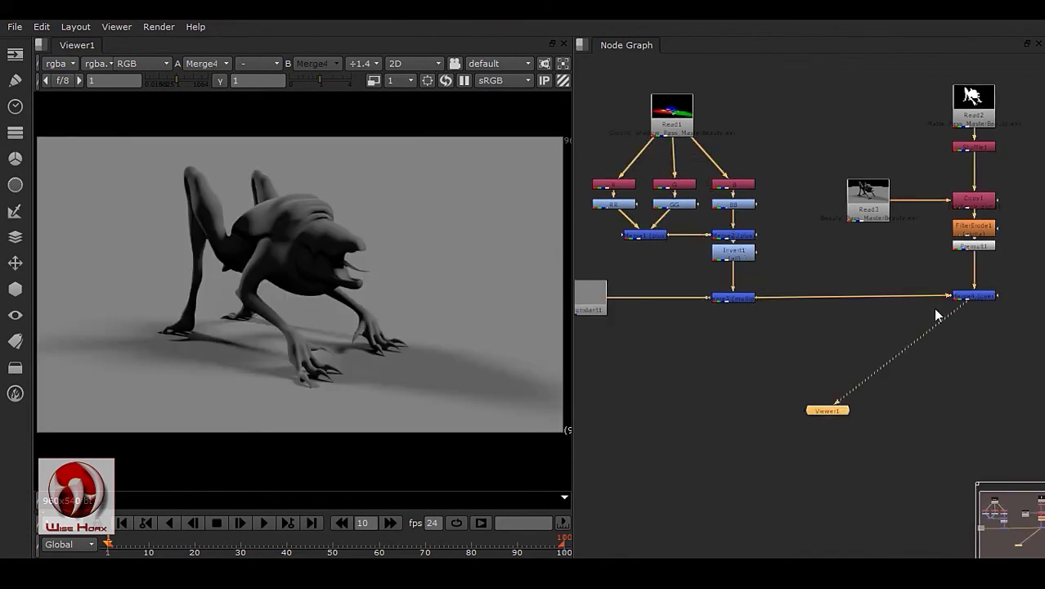
- Move Read1 higher above the R, G and B nodes to make room in the shadow branch
{"action": "middle_click_drag", "start_coordinate": [773, 293], "coordinate": [846, 332]}
{"action": "scroll", "coordinate": [730, 235], "scroll_direction": "up", "scroll_amount": 3}
{"action": "left_click_drag", "start_coordinate": [608, 193], "coordinate": [895, 343]}
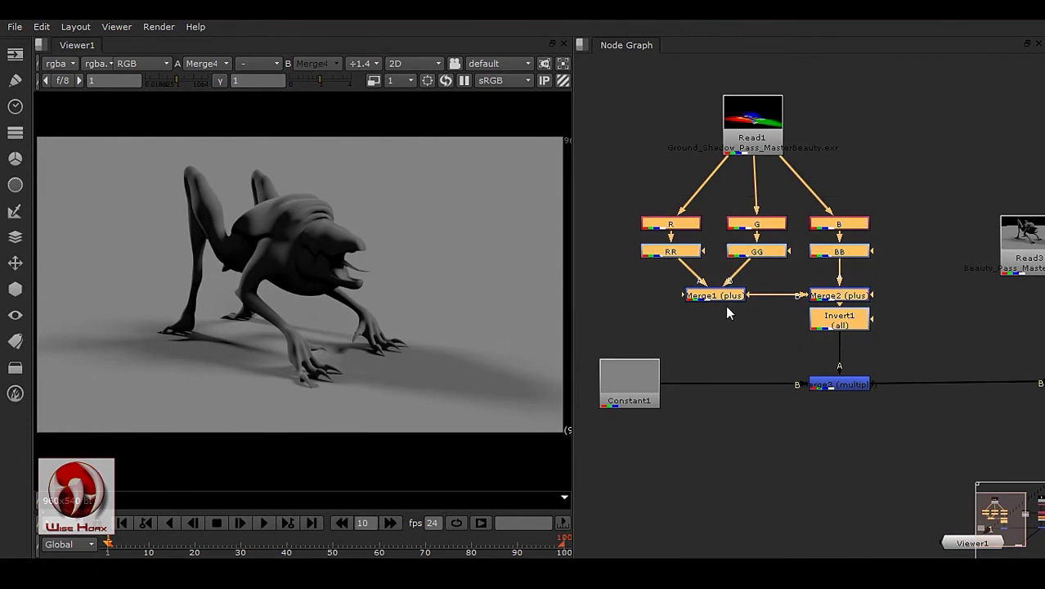
{"action": "left_click", "coordinate": [848, 150]}
{"action": "middle_click_drag", "start_coordinate": [765, 190], "coordinate": [766, 248]}
{"action": "left_click_drag", "start_coordinate": [767, 179], "coordinate": [770, 130]}
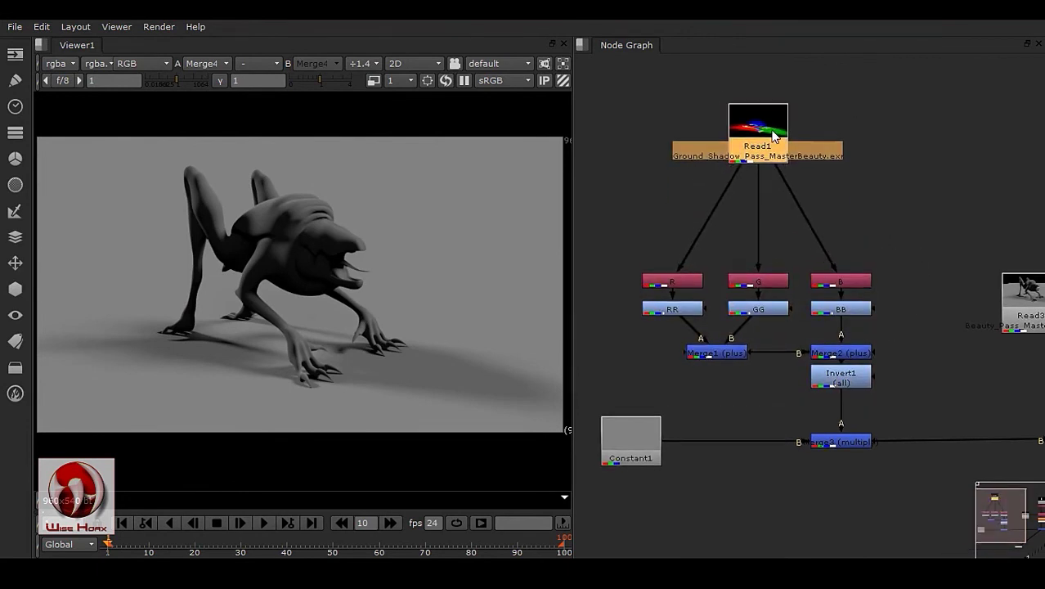
{"action": "left_click", "coordinate": [869, 187]}
{"action": "middle_click_drag", "start_coordinate": [898, 348], "coordinate": [897, 296]}
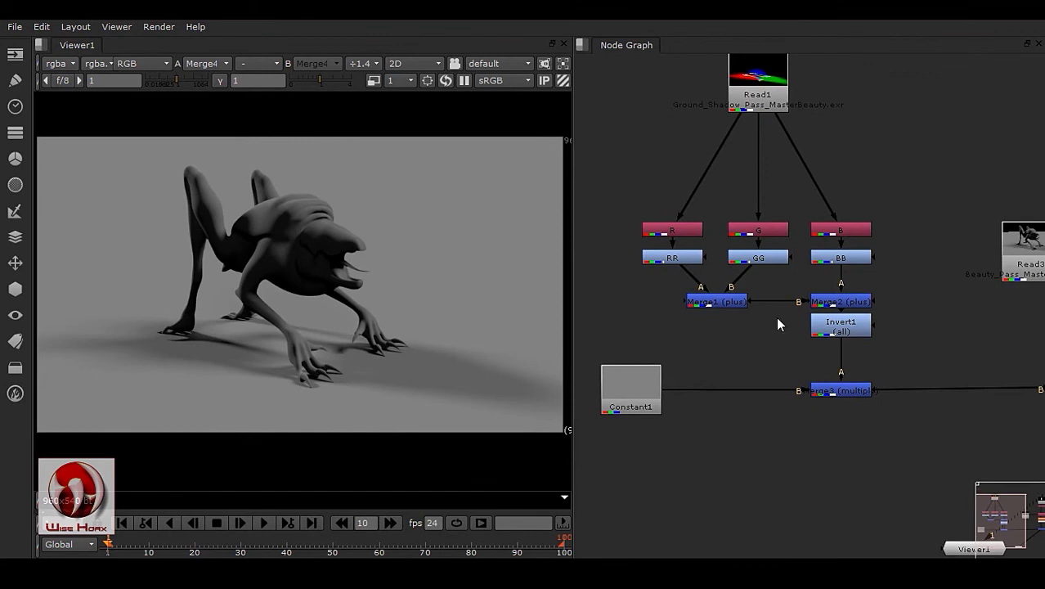
- Space Invert1 below Merge2 and collapse the R, G, B, RR, GG, BB, Merge1, Merge2 and Invert1 nodes into a group
{"action": "left_click", "coordinate": [858, 333]}
{"action": "left_click_drag", "start_coordinate": [618, 188], "coordinate": [898, 357]}
{"action": "key", "text": "ctrl"}
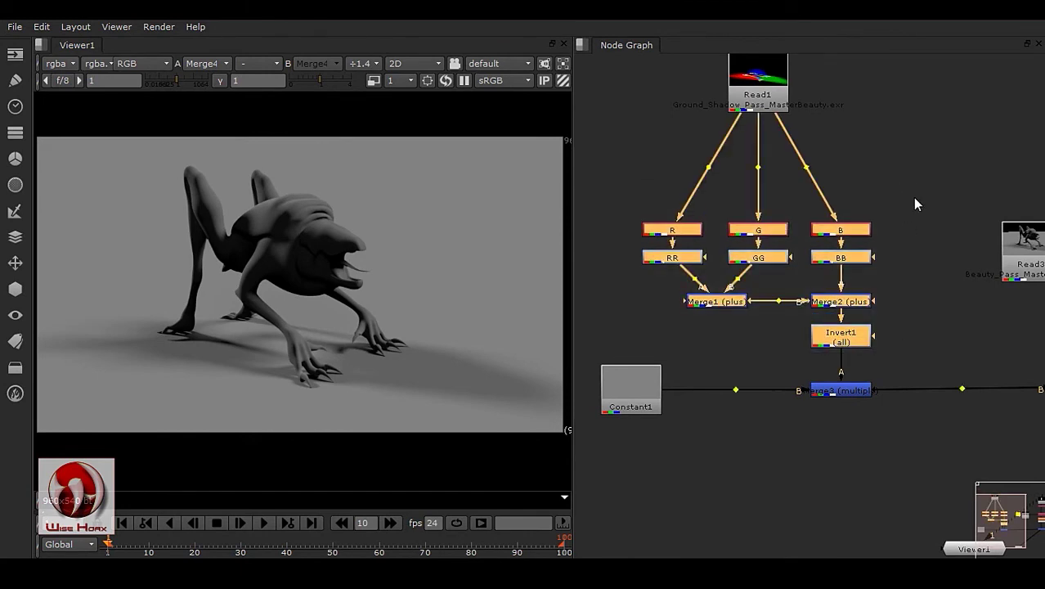
{"action": "key", "text": "ctrl+g"}
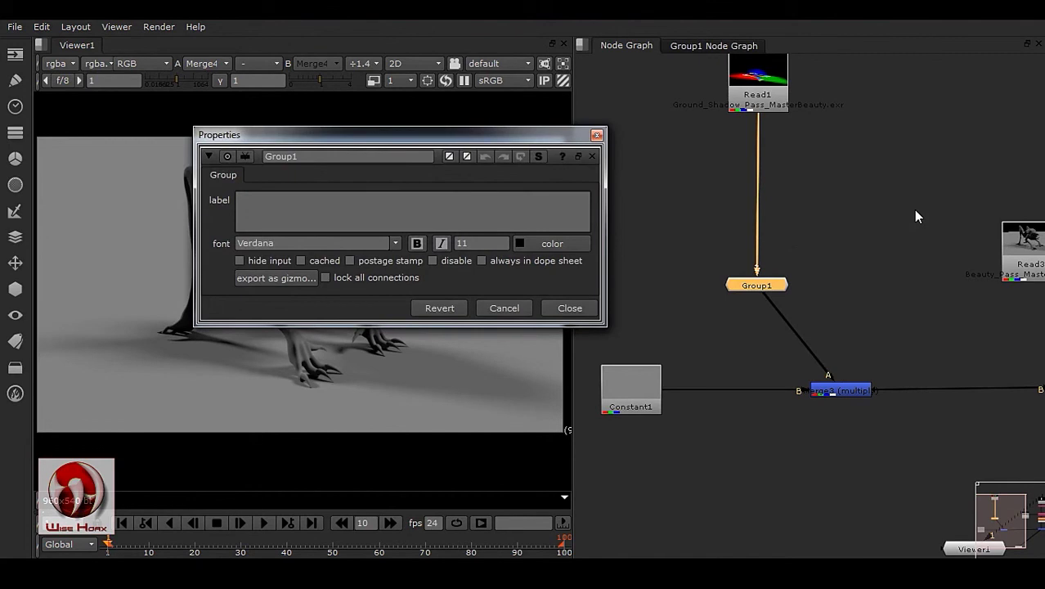
{"action": "left_click", "coordinate": [570, 309]}
- Open Group1's internal node graph and examine the inputs feeding the R, G and B nodes
{"action": "left_click", "coordinate": [708, 45]}
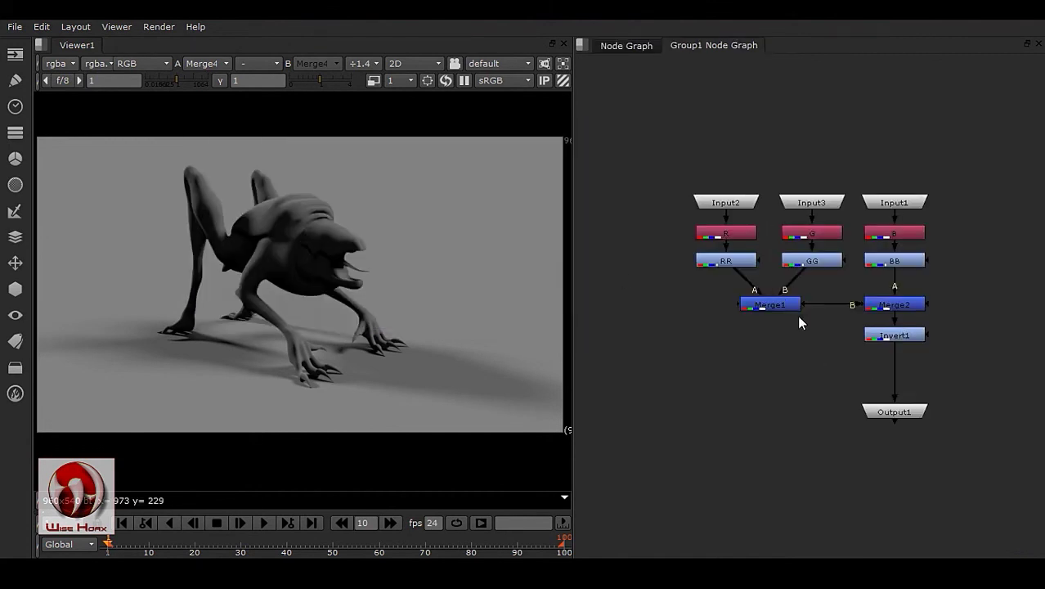
{"action": "scroll", "coordinate": [899, 408], "scroll_direction": "up", "scroll_amount": 4}
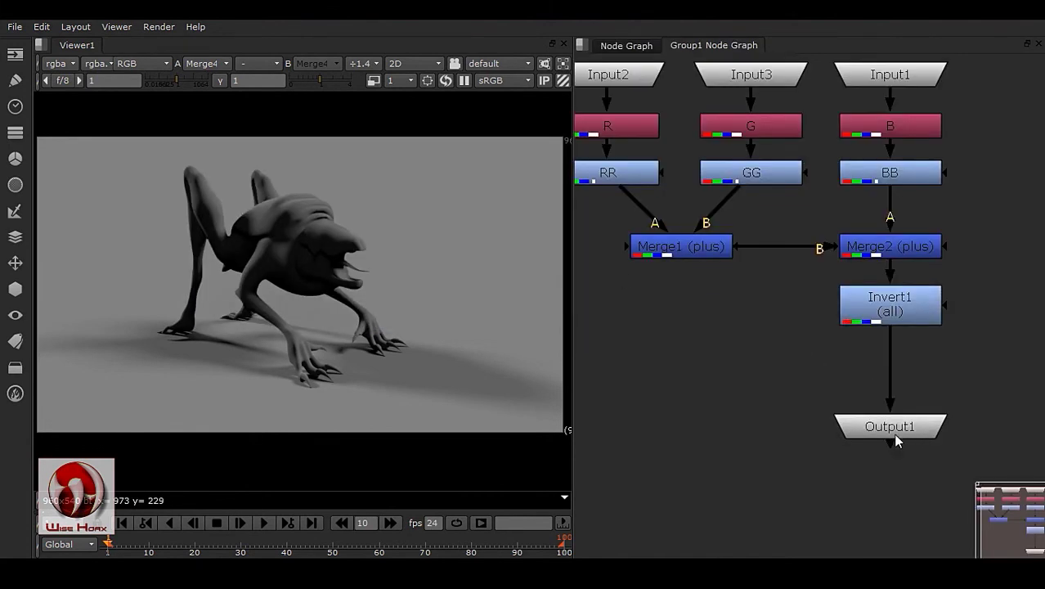
{"action": "key", "text": "f"}
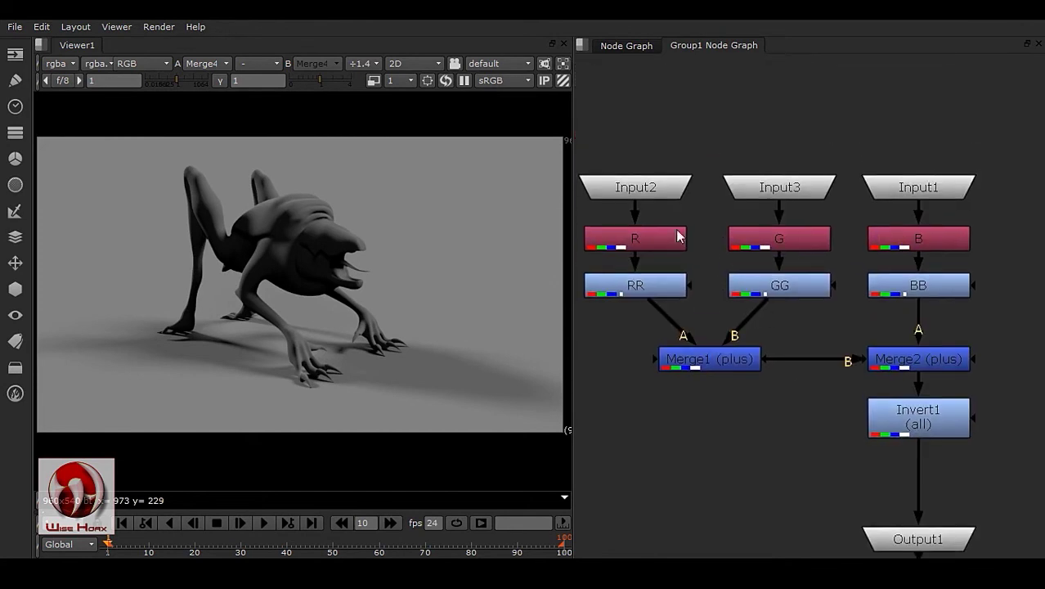
{"action": "left_click", "coordinate": [666, 185]}
{"action": "middle_click_drag", "start_coordinate": [760, 250], "coordinate": [785, 314]}
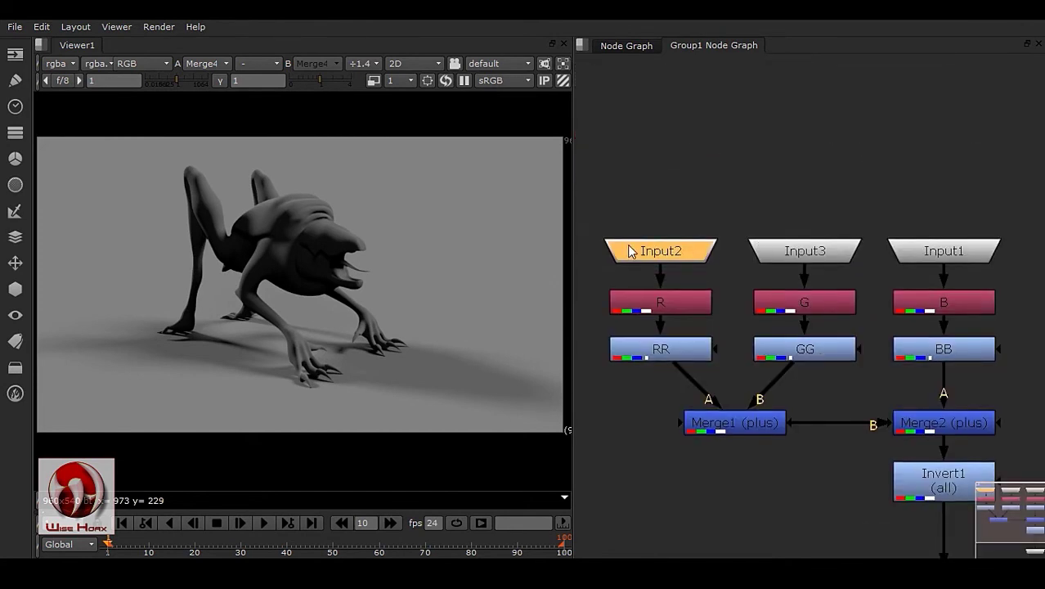
{"action": "left_click", "coordinate": [895, 262]}
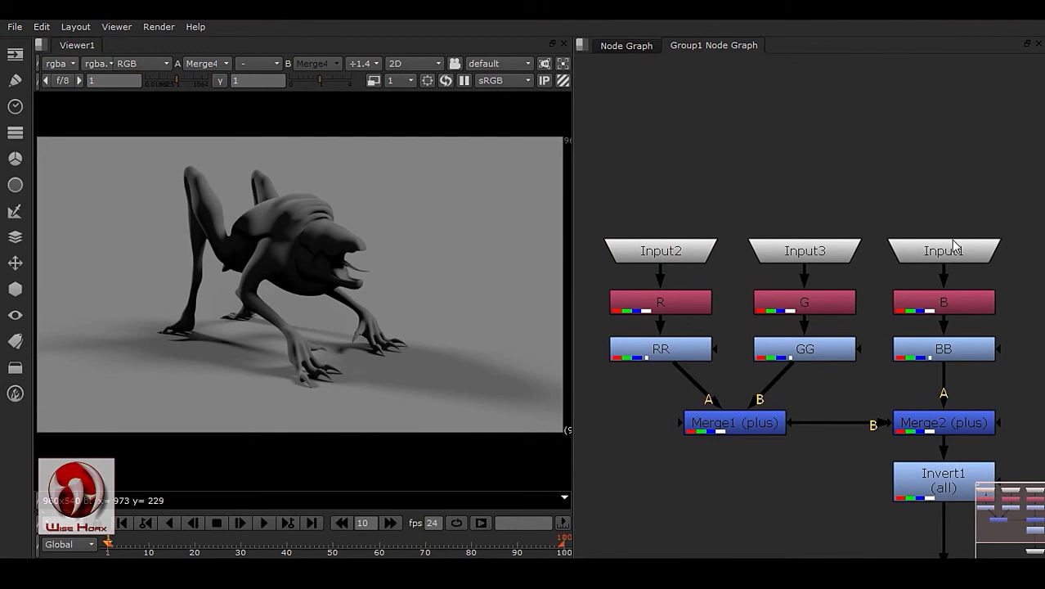
- Move Input1 above the other inputs and connect the G and R nodes to it as well
{"action": "left_click_drag", "start_coordinate": [951, 244], "coordinate": [900, 102]}
{"action": "left_click_drag", "start_coordinate": [842, 245], "coordinate": [782, 177]}
{"action": "left_click_drag", "start_coordinate": [741, 207], "coordinate": [890, 111]}
{"action": "left_click_drag", "start_coordinate": [661, 250], "coordinate": [891, 109]}
- Delete the unused Input2 and Input3 nodes and centre Input1 over the three branches
{"action": "left_click_drag", "start_coordinate": [815, 145], "coordinate": [686, 249]}
{"action": "key", "text": "Delete"}
{"action": "key", "text": "f"}
{"action": "left_click_drag", "start_coordinate": [879, 127], "coordinate": [794, 137]}
{"action": "middle_click_drag", "start_coordinate": [841, 298], "coordinate": [841, 229]}
{"action": "scroll", "coordinate": [840, 229], "scroll_direction": "down", "scroll_amount": 1}
- Return to the main node graph, open Group1's properties and bring up its user knob manager
{"action": "left_click", "coordinate": [634, 45]}
{"action": "left_click", "coordinate": [794, 306]}
{"action": "scroll", "coordinate": [801, 304], "scroll_direction": "up", "scroll_amount": 1}
{"action": "double_click", "coordinate": [807, 295]}
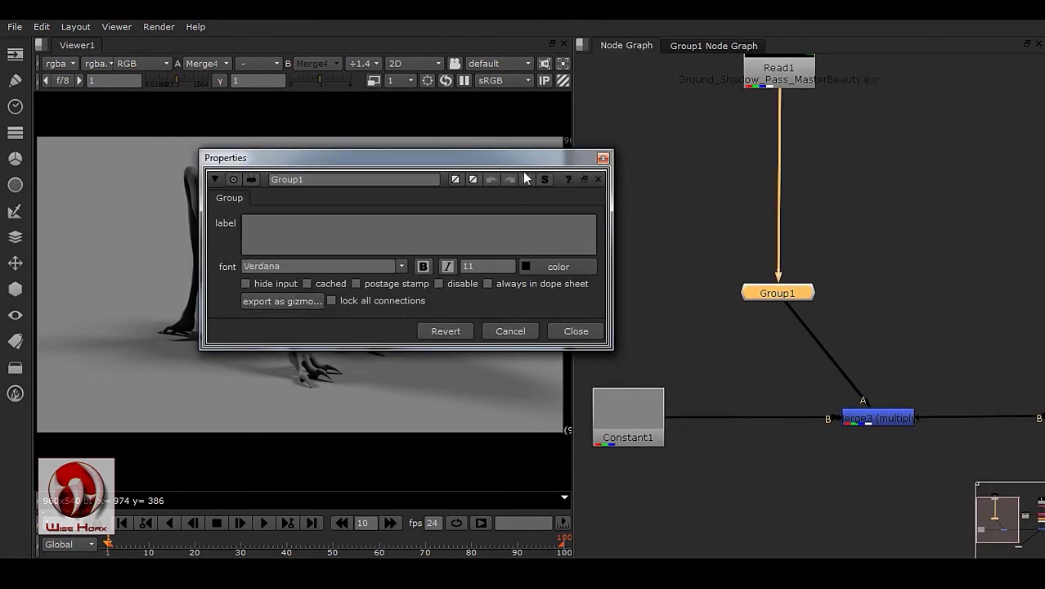
{"action": "left_click_drag", "start_coordinate": [523, 158], "coordinate": [784, 155]}
{"action": "right_click", "coordinate": [481, 192]}
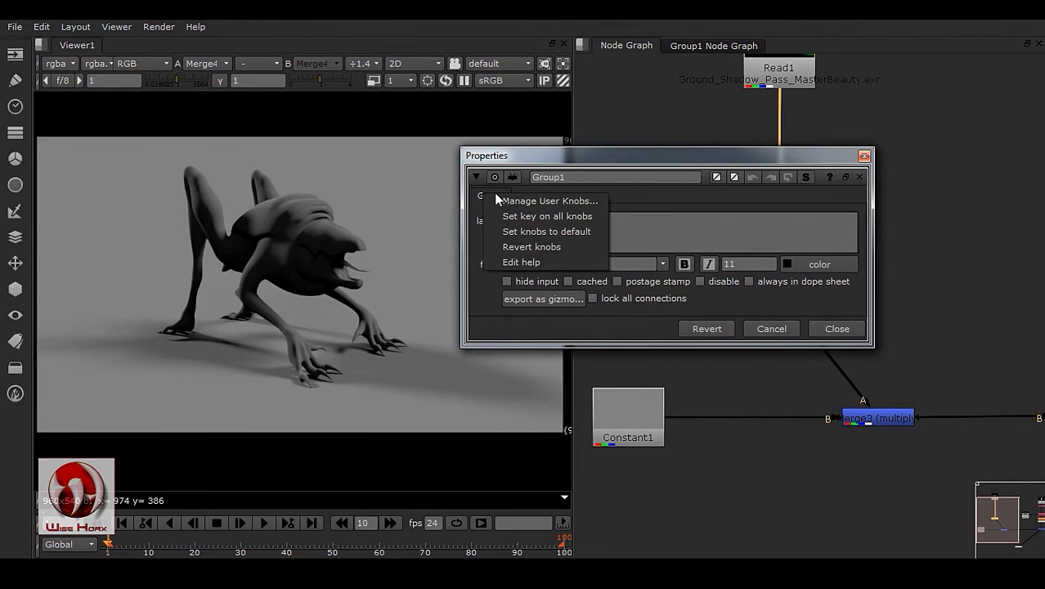
{"action": "left_click", "coordinate": [540, 201]}
{"action": "left_click_drag", "start_coordinate": [532, 105], "coordinate": [470, 102]}
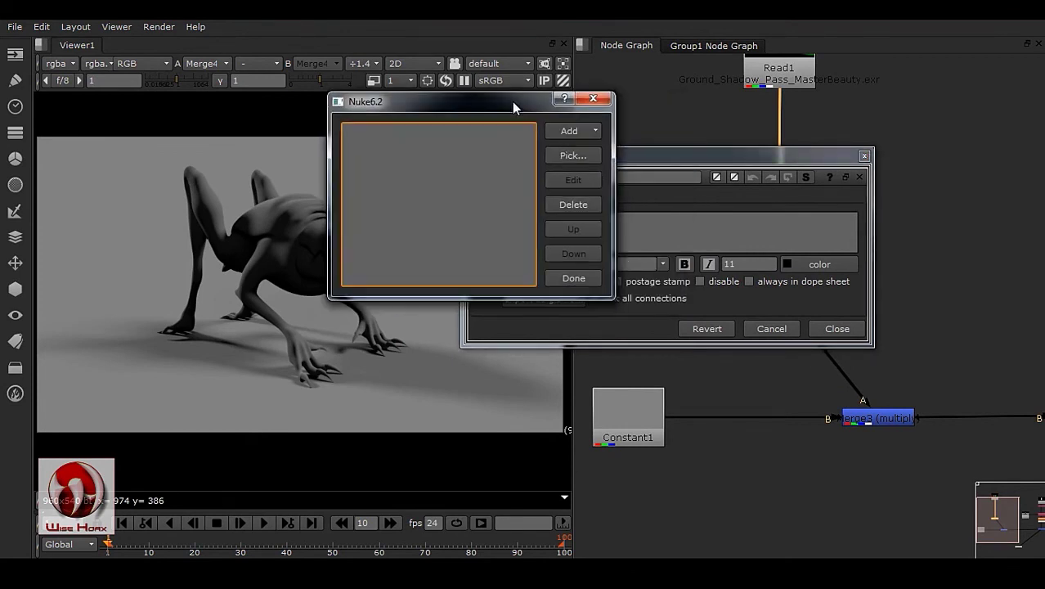
- Pick the RR node's Grade multiply knob and add it to Group1's user knobs
{"action": "left_click", "coordinate": [574, 151]}
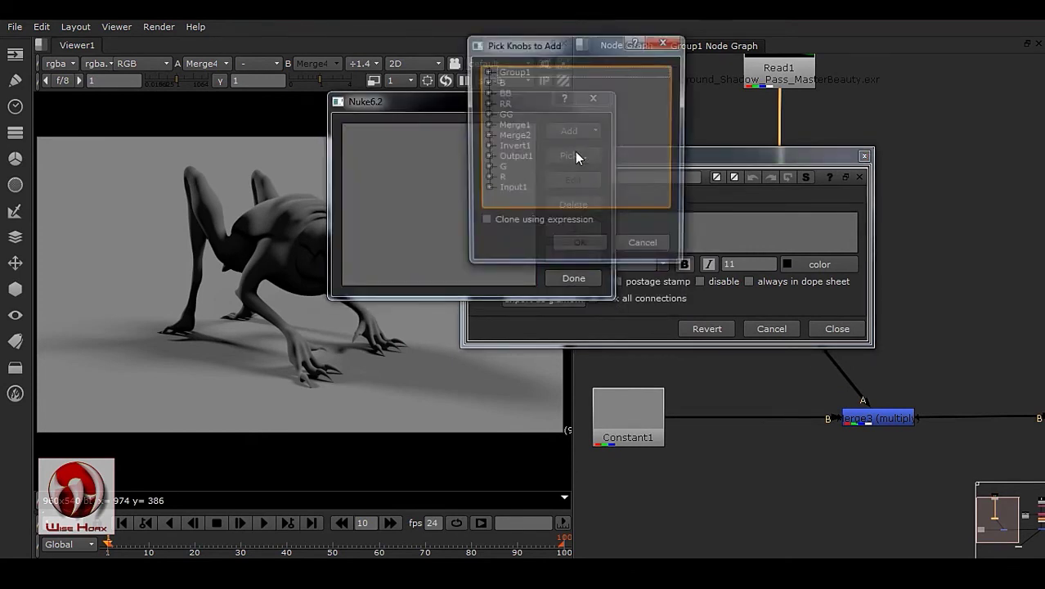
{"action": "left_click", "coordinate": [487, 104]}
{"action": "left_click", "coordinate": [501, 115]}
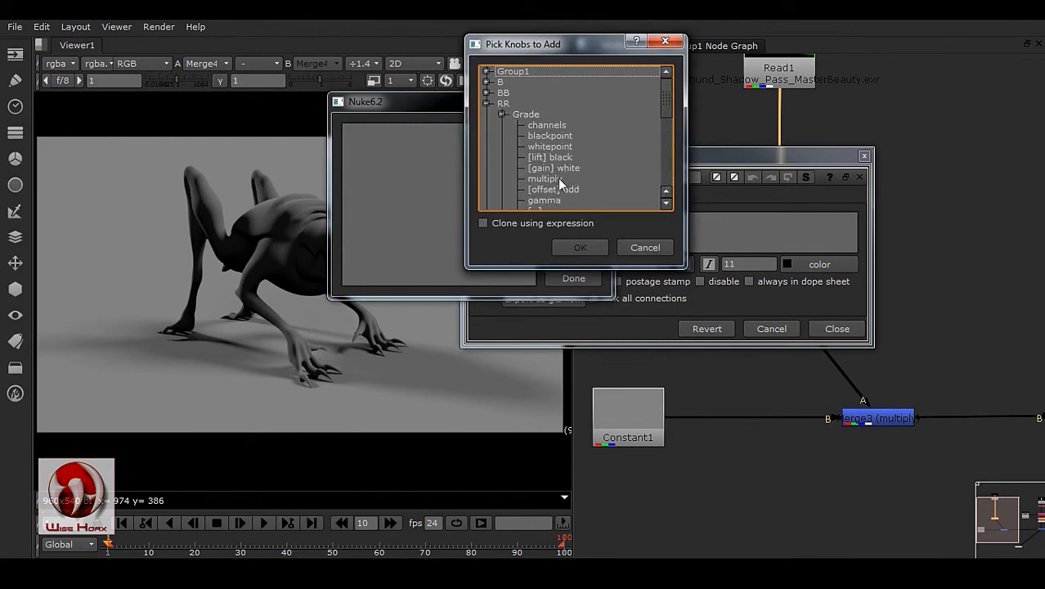
{"action": "left_click", "coordinate": [548, 179]}
{"action": "left_click", "coordinate": [580, 247]}
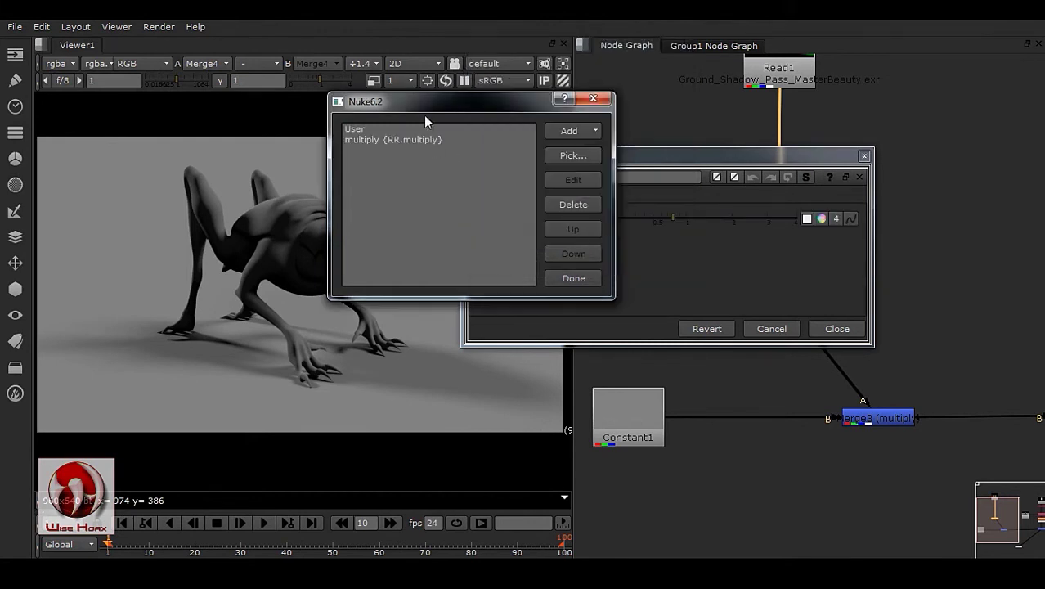
- Change the label of the RR multiply user knob to Red
{"action": "left_click", "coordinate": [360, 199]}
{"action": "left_click_drag", "start_coordinate": [478, 160], "coordinate": [425, 161]}
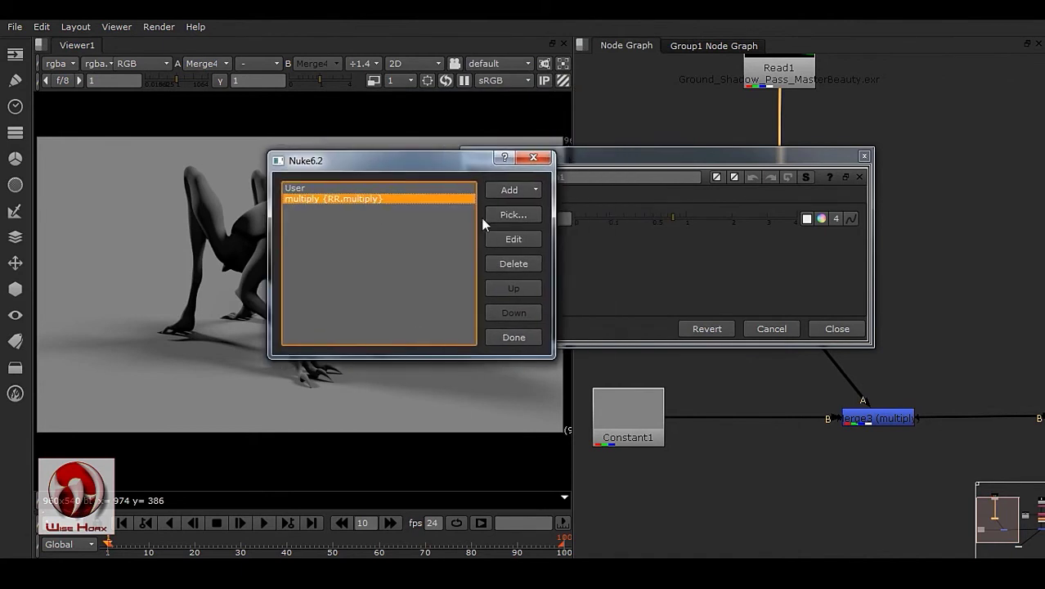
{"action": "left_click", "coordinate": [513, 239]}
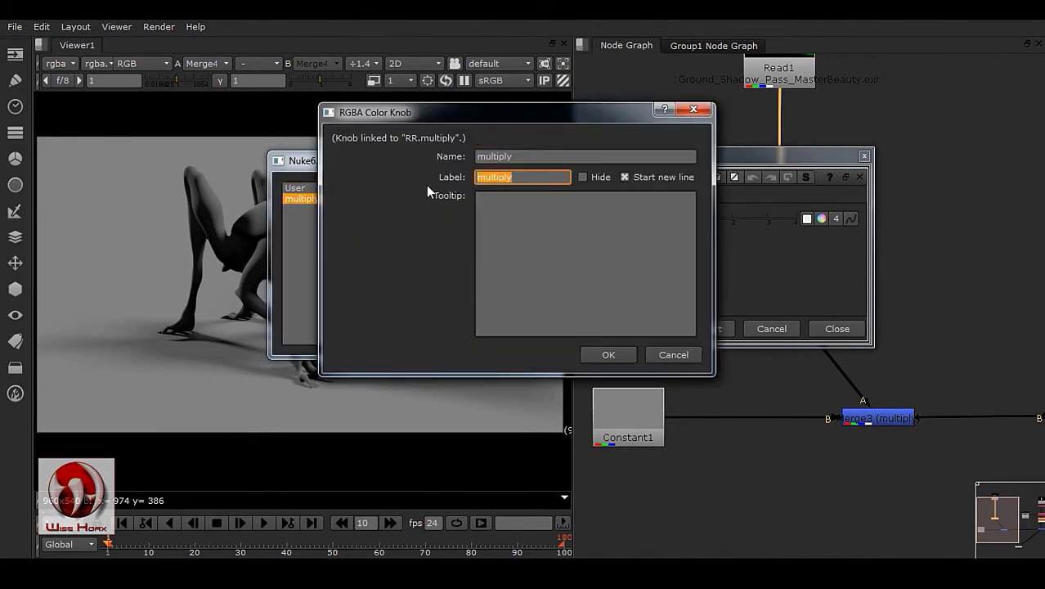
{"action": "type", "text": "Red"}
{"action": "left_click", "coordinate": [609, 354]}
{"action": "left_click_drag", "start_coordinate": [458, 178], "coordinate": [352, 182]}
- Pick the GG node's Grade multiply knob and add it to Group1's user knobs
{"action": "left_click", "coordinate": [433, 236]}
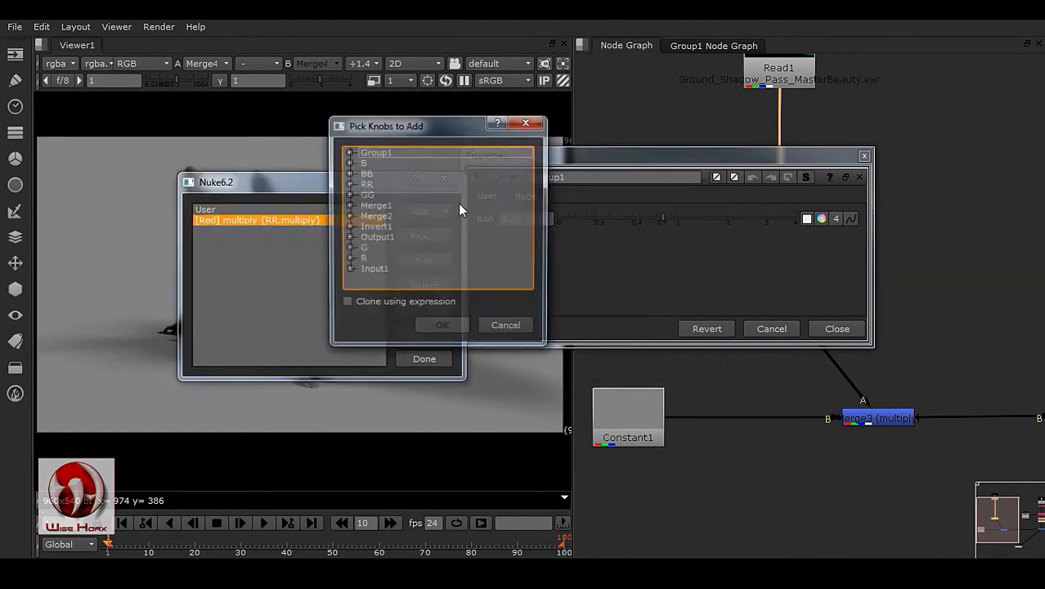
{"action": "left_click", "coordinate": [349, 196]}
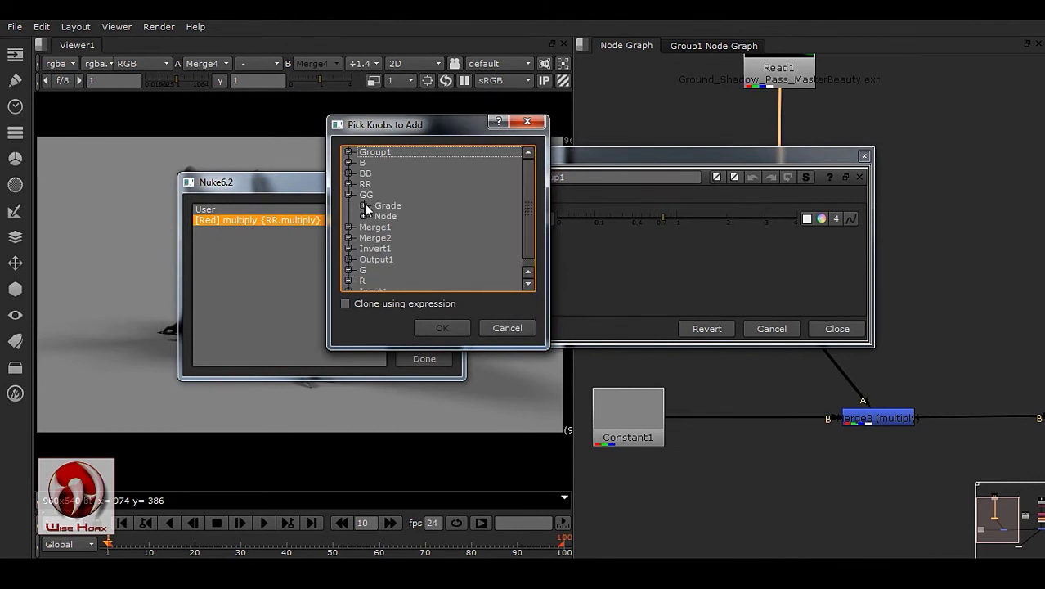
{"action": "left_click", "coordinate": [364, 205]}
{"action": "left_click", "coordinate": [412, 270]}
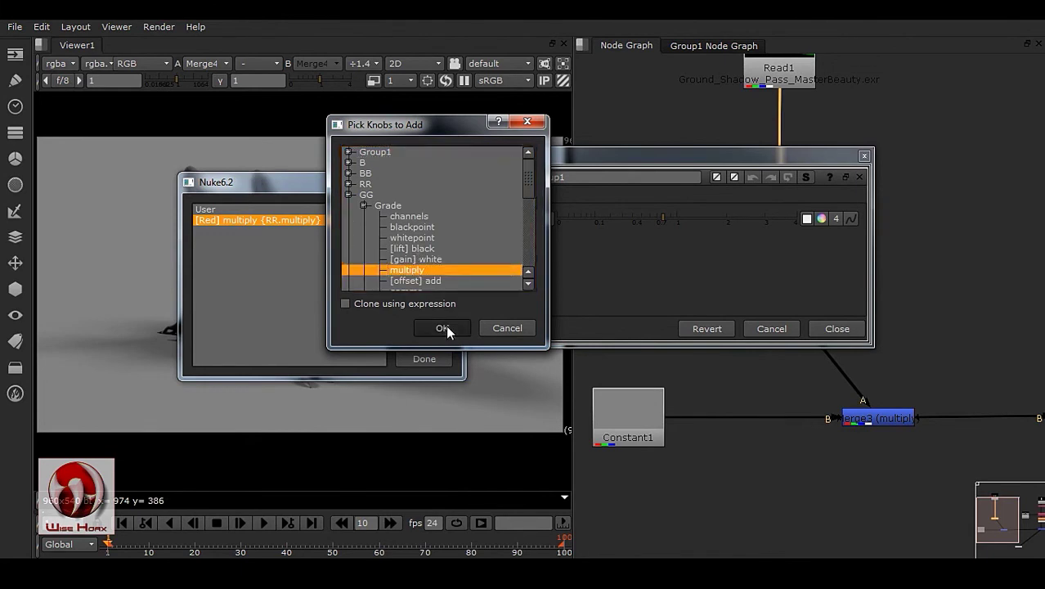
{"action": "left_click", "coordinate": [442, 327]}
- Change the label of the GG multiply user knob to Green
{"action": "left_click", "coordinate": [424, 260]}
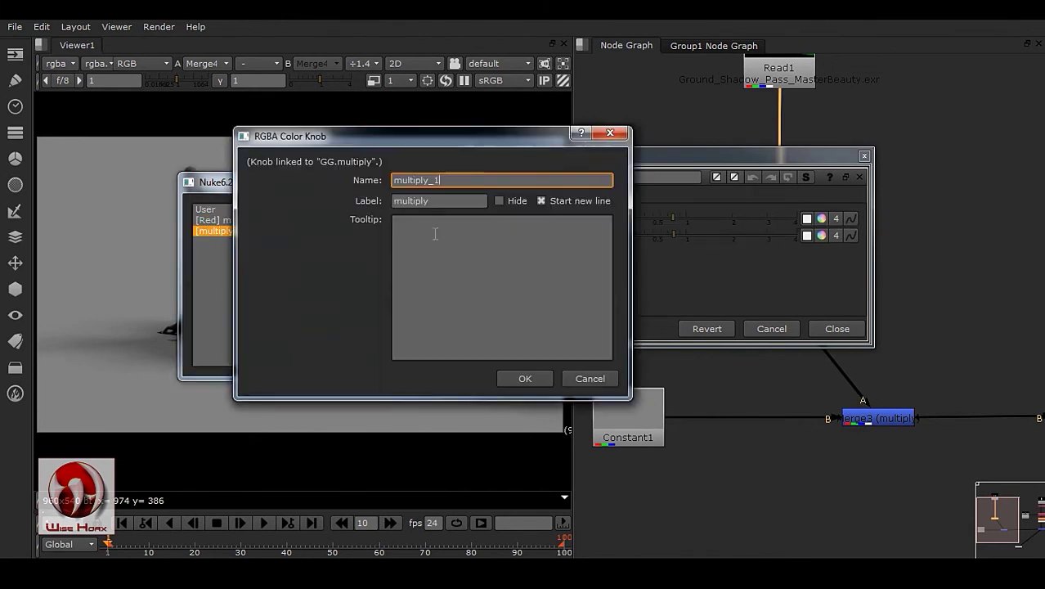
{"action": "key", "text": "Tab"}
{"action": "type", "text": "Green"}
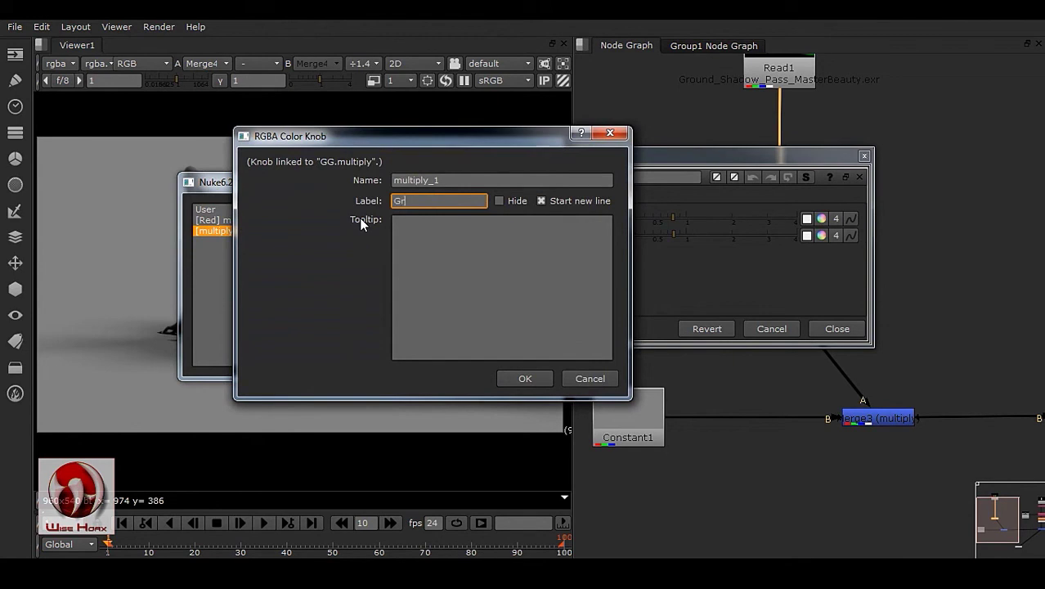
{"action": "left_click", "coordinate": [524, 379]}
- Pick the BB node's Grade multiply knob and add it to Group1's user knobs
{"action": "left_click", "coordinate": [424, 235]}
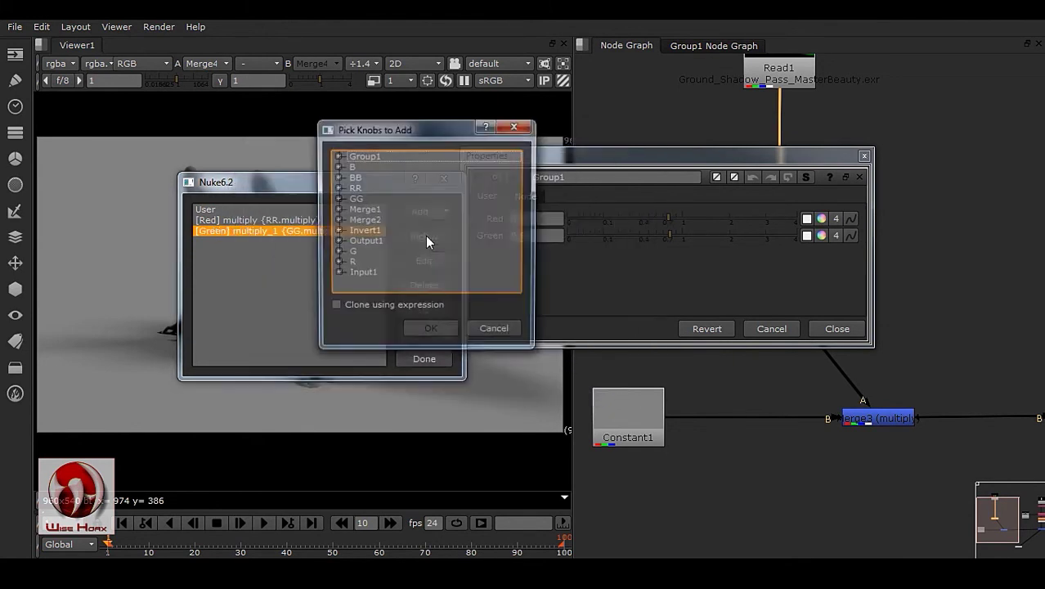
{"action": "left_click", "coordinate": [337, 176]}
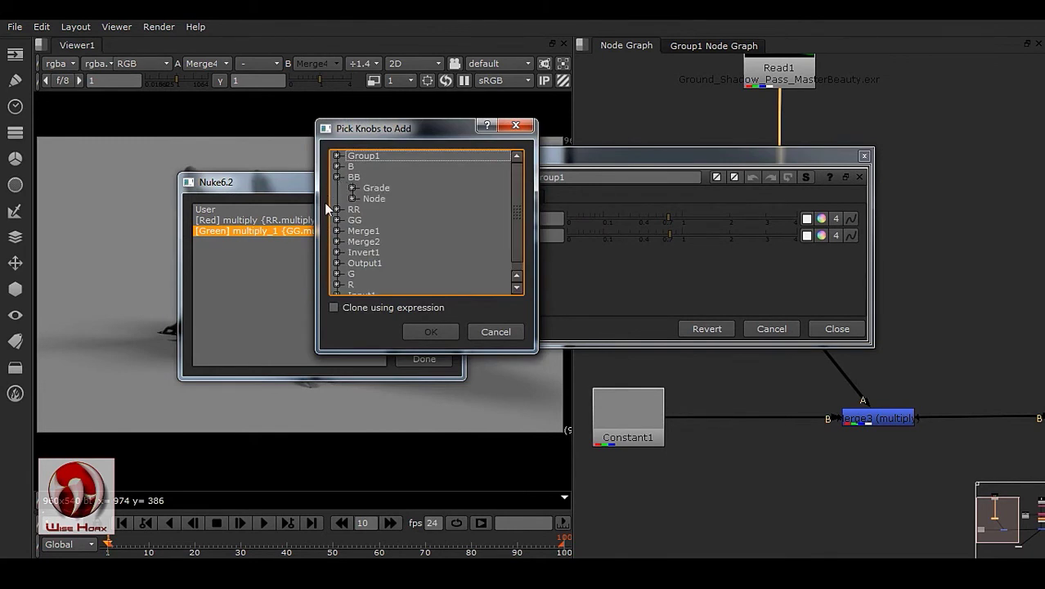
{"action": "left_click", "coordinate": [352, 188]}
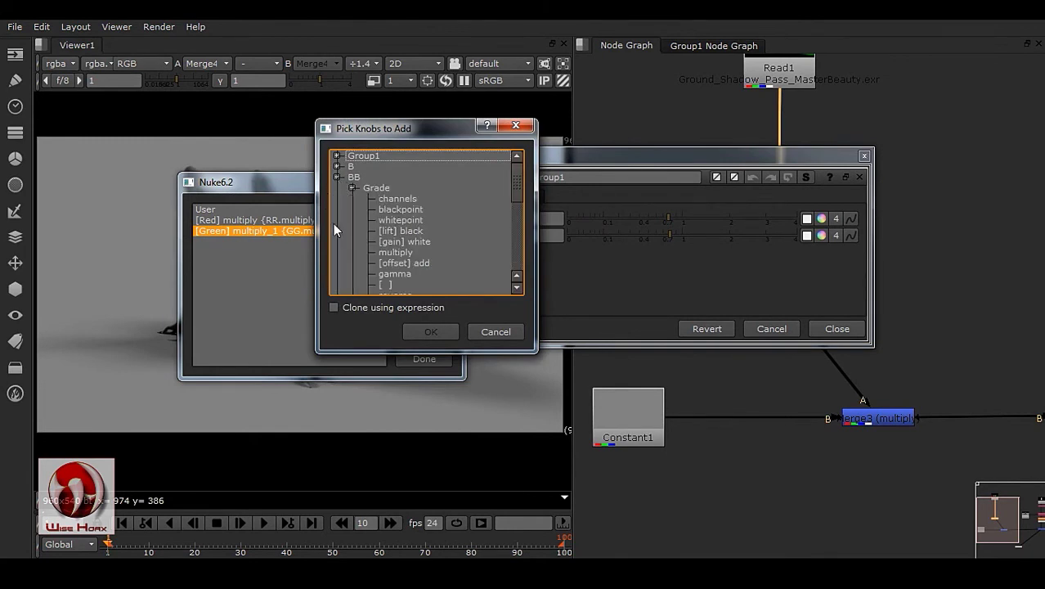
{"action": "left_click", "coordinate": [404, 252]}
{"action": "left_click", "coordinate": [433, 330]}
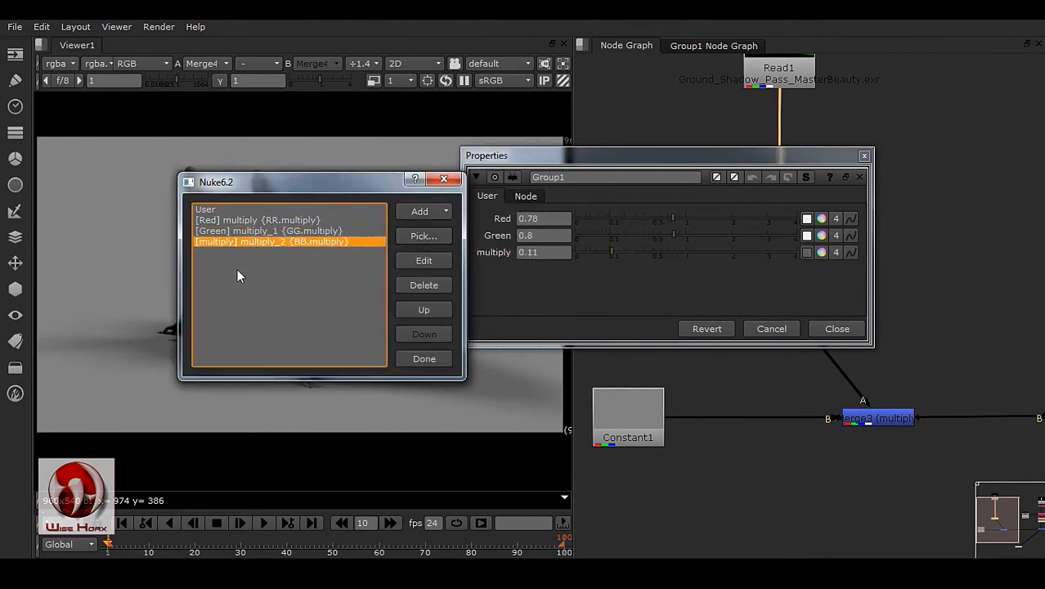
- Change the label of the BB multiply user knob to Blue and finish managing the user knobs
{"action": "left_click", "coordinate": [423, 260]}
{"action": "key", "text": "Tab"}
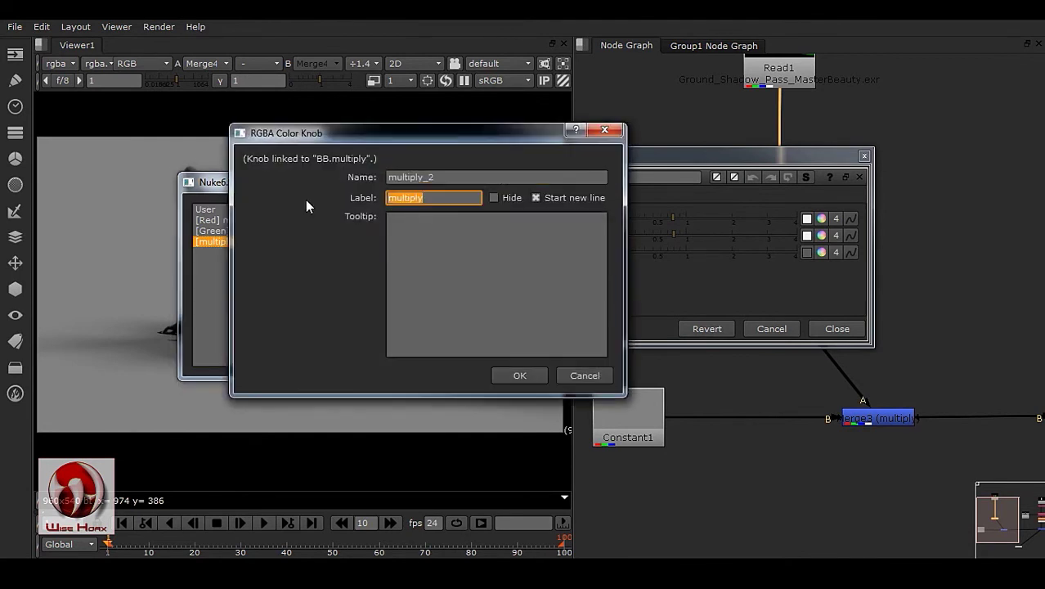
{"action": "type", "text": "Blue"}
{"action": "left_click", "coordinate": [520, 376]}
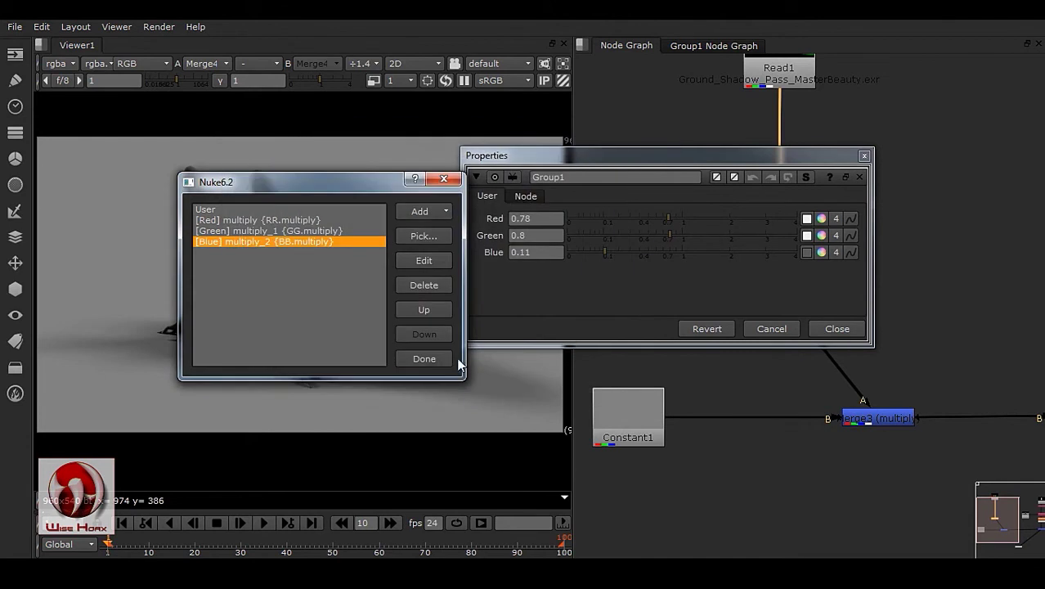
{"action": "key", "text": "Return"}
- Set Group1's Blue multiply control to 0.112
{"action": "left_click_drag", "start_coordinate": [609, 160], "coordinate": [846, 193]}
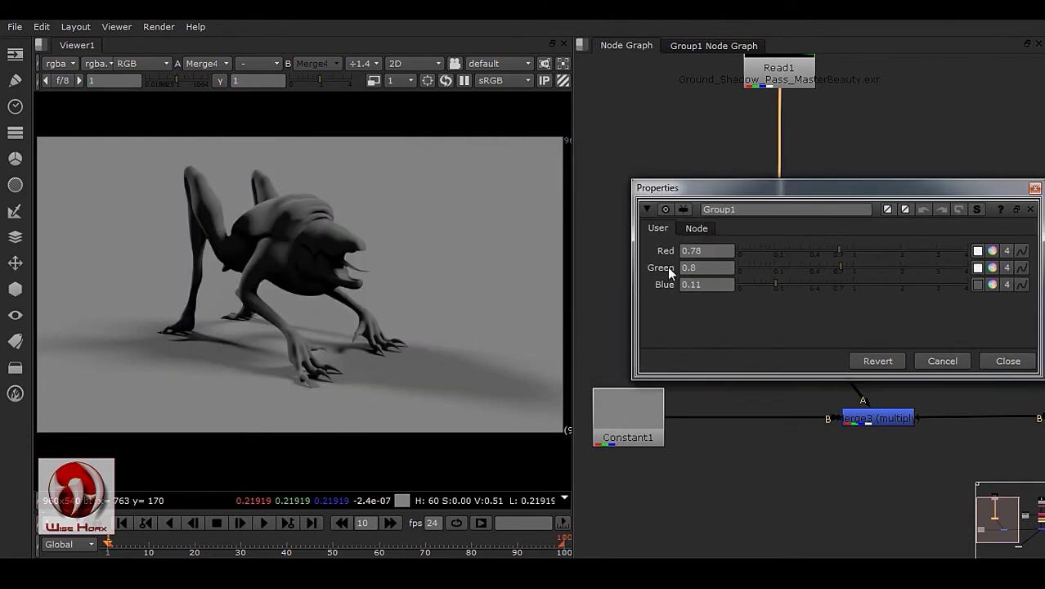
{"action": "left_click", "coordinate": [702, 267]}
{"action": "key", "text": "Tab"}
{"action": "type", "text": "2"}
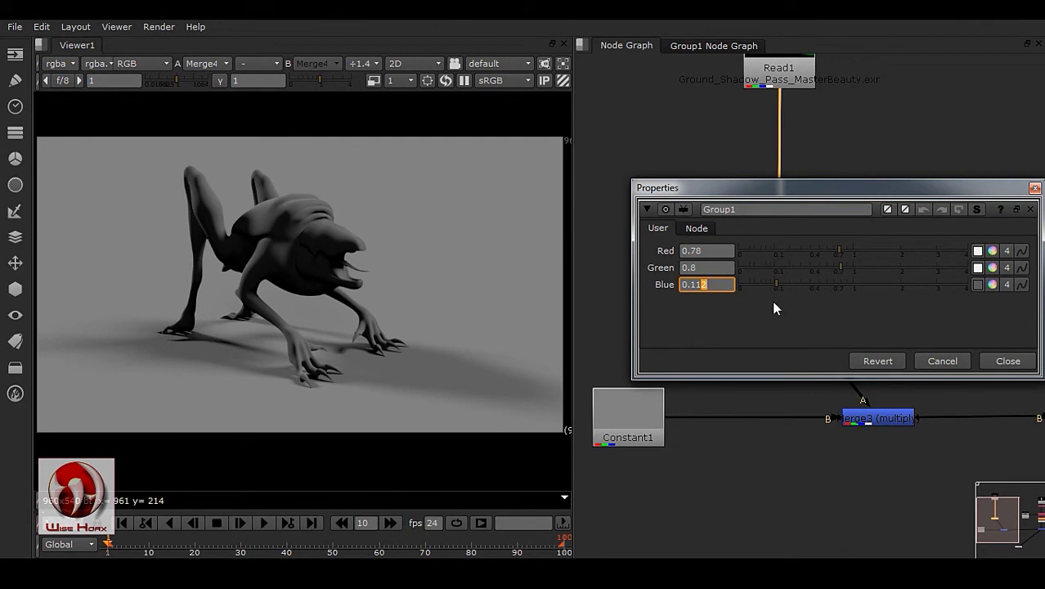
- Rename Group1 to RGB_G_Shadow
{"action": "double_click", "coordinate": [774, 209]}
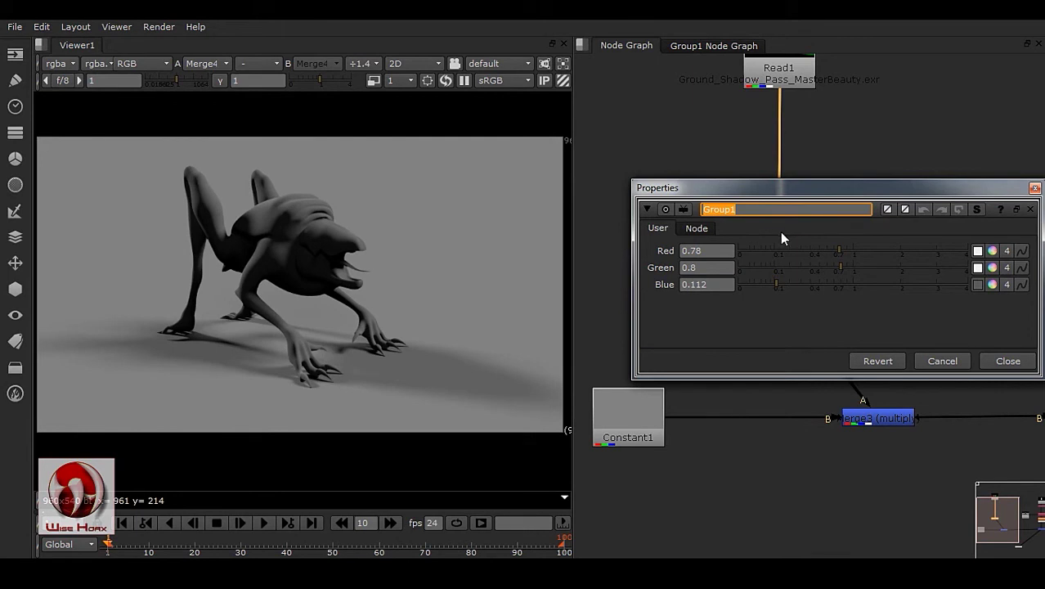
{"action": "type", "text": "RGB"}
{"action": "type", "text": "_S"}
{"action": "key", "text": "BackSpace"}
{"action": "type", "text": "G_Sh"}
- Give the RGB_G_Shadow node a magenta tile color and close its properties
{"action": "left_click", "coordinate": [887, 209]}
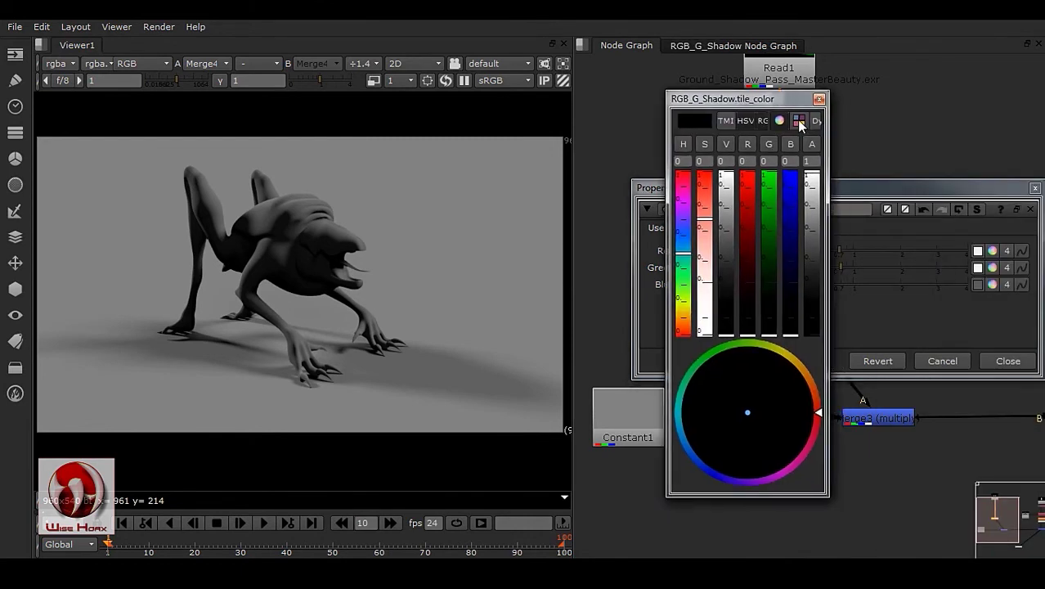
{"action": "left_click", "coordinate": [799, 120]}
{"action": "left_click", "coordinate": [798, 329]}
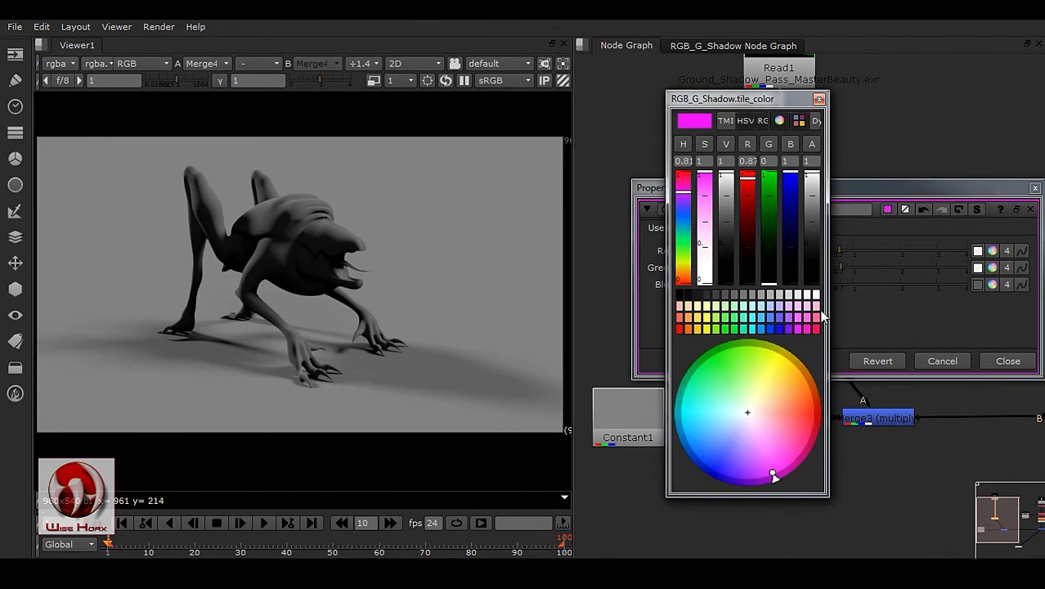
{"action": "left_click", "coordinate": [805, 327]}
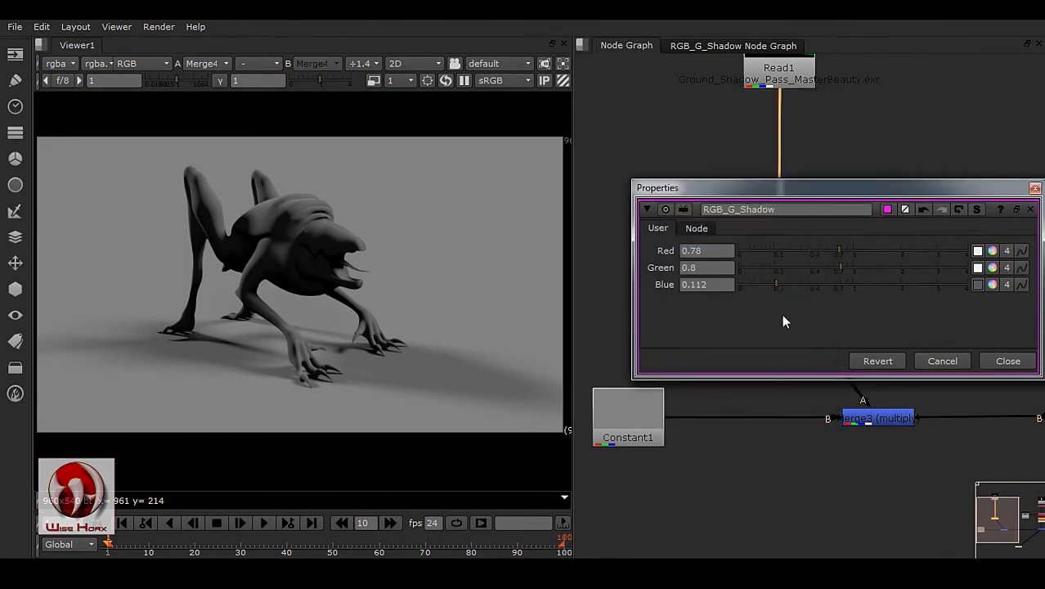
{"action": "left_click", "coordinate": [1020, 365]}
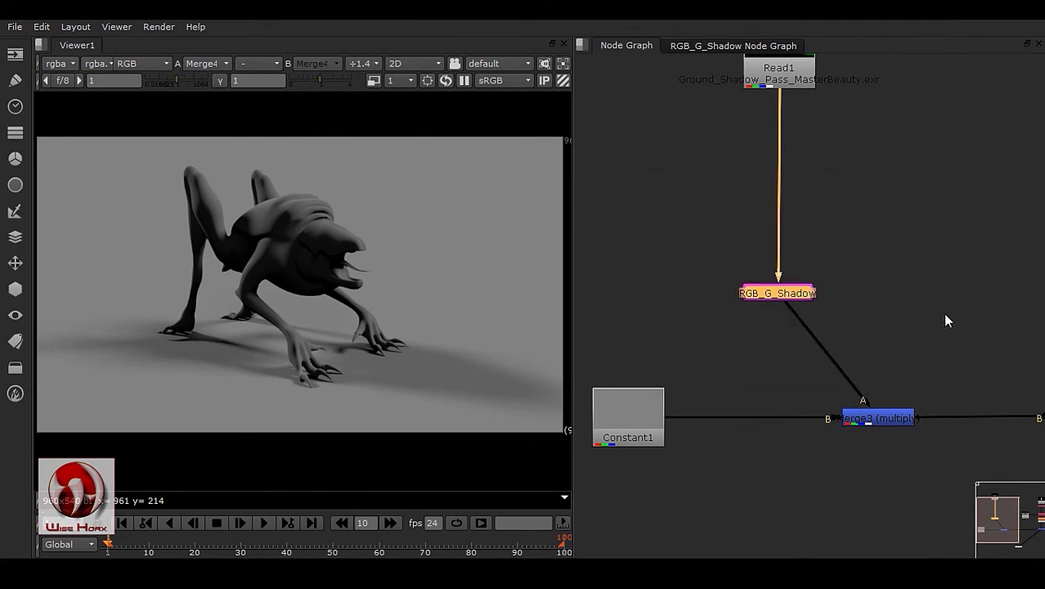
- Examine the renamed and recolored RGB_G_Shadow node up close in the node graph
{"action": "scroll", "coordinate": [798, 295], "scroll_direction": "up", "scroll_amount": 5}
{"action": "left_click", "coordinate": [795, 290]}
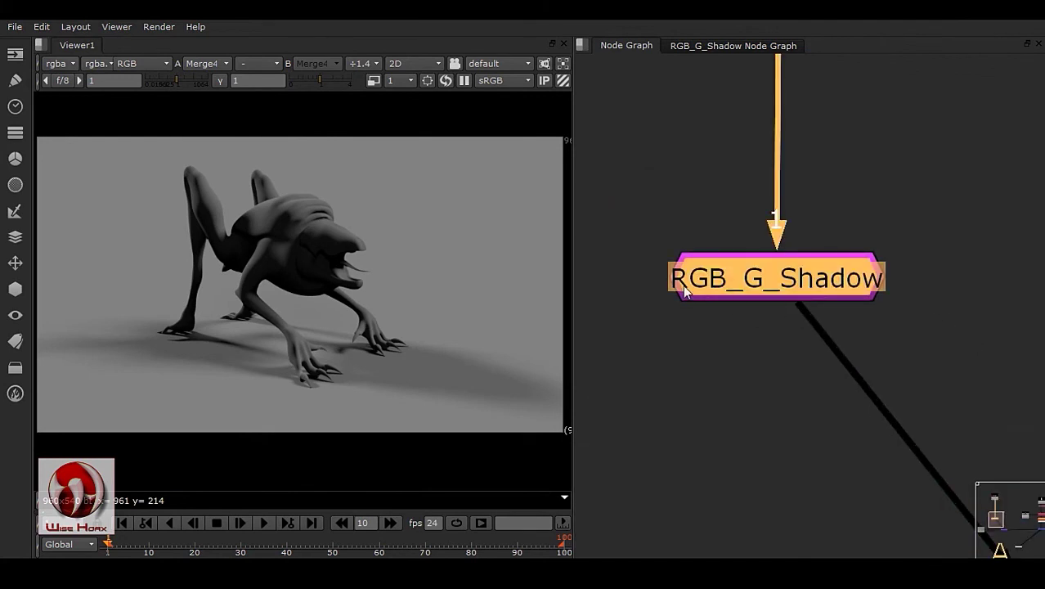
{"action": "left_click", "coordinate": [786, 336]}
{"action": "scroll", "coordinate": [786, 336], "scroll_direction": "down", "scroll_amount": 3}
{"action": "left_click", "coordinate": [829, 301]}
{"action": "left_click", "coordinate": [742, 350]}
{"action": "scroll", "coordinate": [738, 308], "scroll_direction": "up", "scroll_amount": 5}
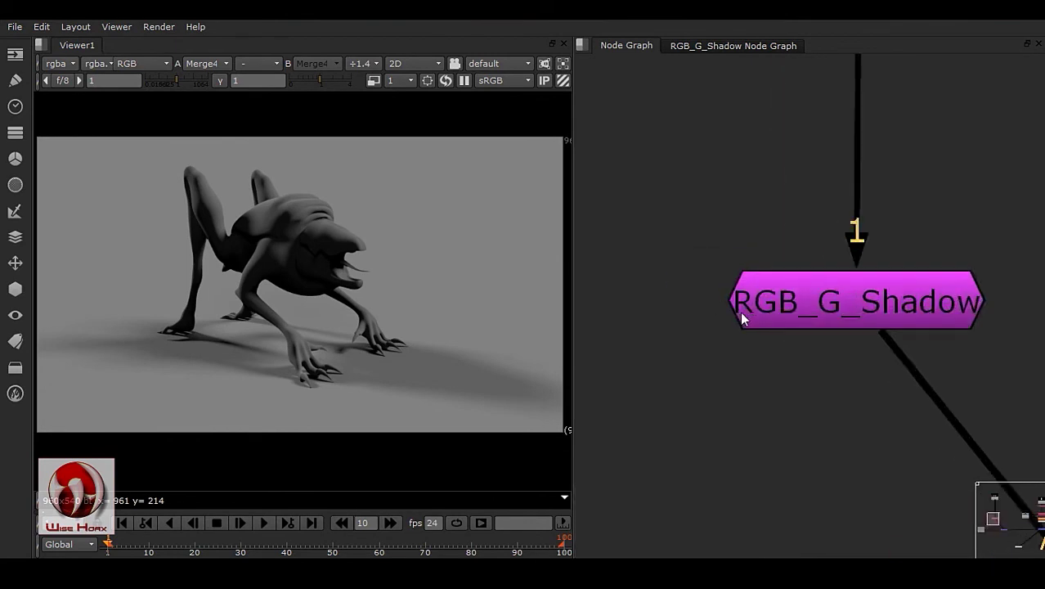
{"action": "scroll", "coordinate": [738, 309], "scroll_direction": "up", "scroll_amount": 4}
{"action": "middle_click_drag", "start_coordinate": [868, 331], "coordinate": [556, 350]}
{"action": "scroll", "coordinate": [855, 377], "scroll_direction": "down", "scroll_amount": 3}
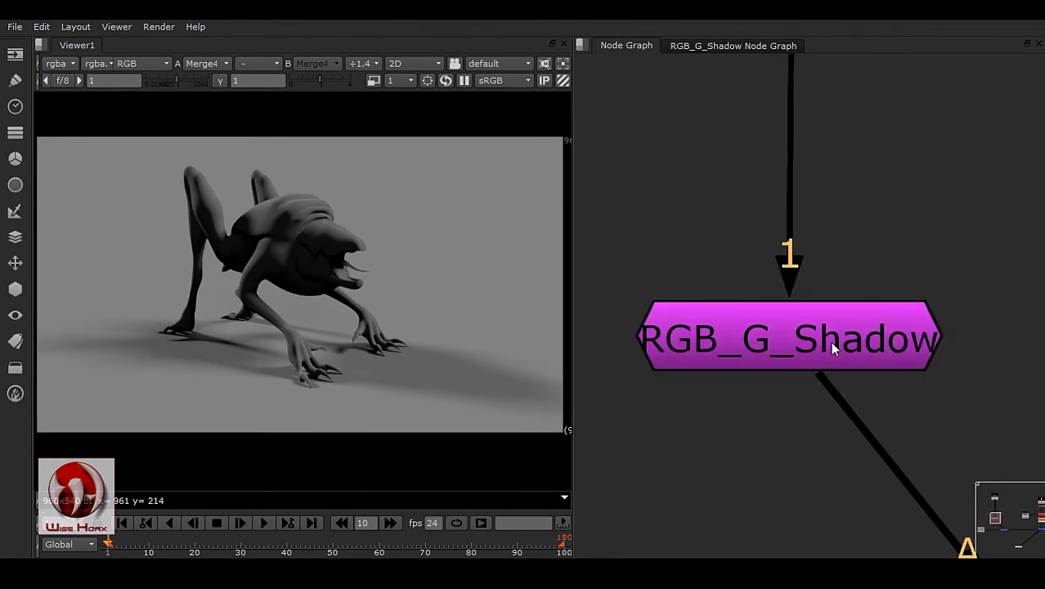
- Export the RGB_G_Shadow group as a gizmo, overwriting RGB Ground Shadow.gizmo on the Desktop, and close its properties
{"action": "left_click", "coordinate": [830, 342]}
{"action": "double_click", "coordinate": [845, 342]}
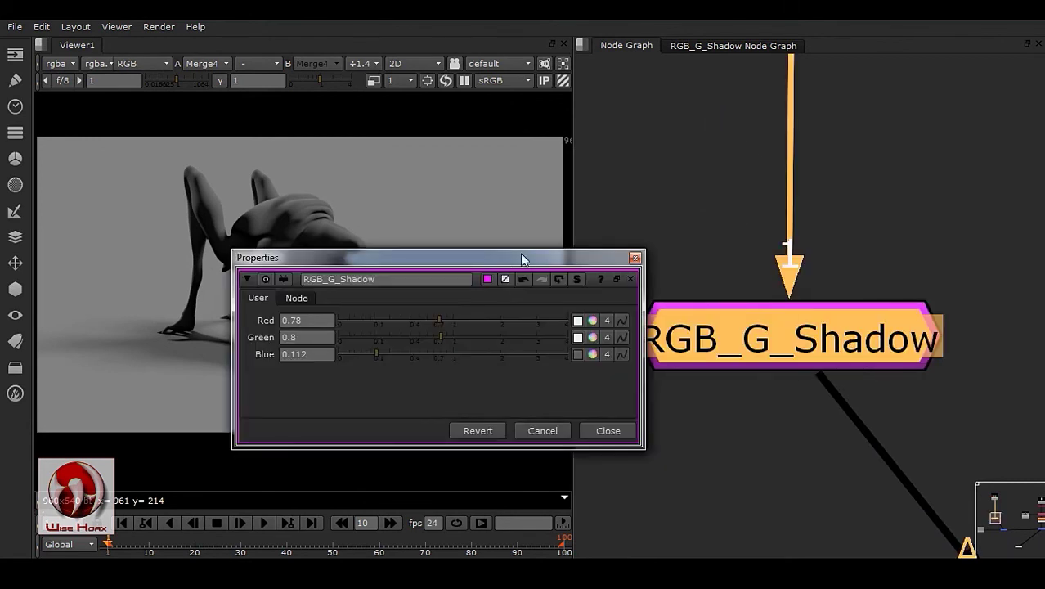
{"action": "left_click_drag", "start_coordinate": [504, 261], "coordinate": [763, 189]}
{"action": "left_click", "coordinate": [558, 227]}
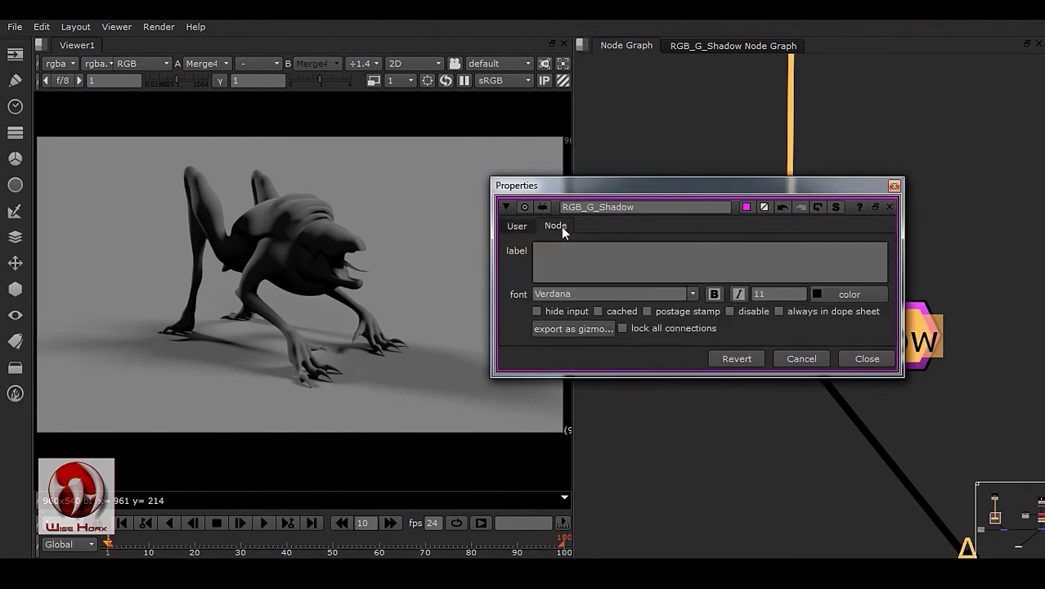
{"action": "left_click", "coordinate": [572, 329]}
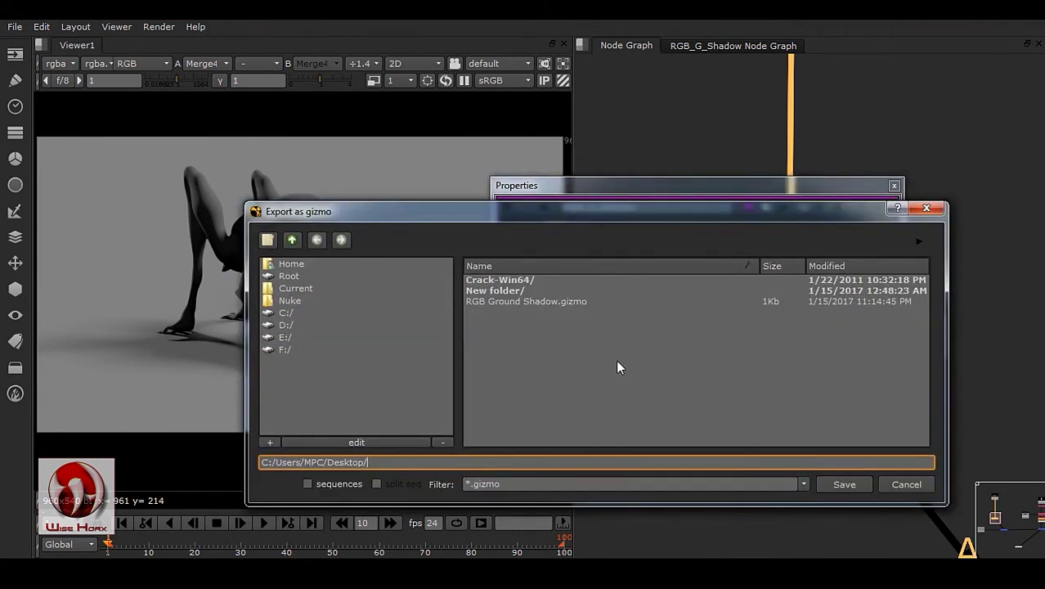
{"action": "left_click_drag", "start_coordinate": [495, 219], "coordinate": [605, 167]}
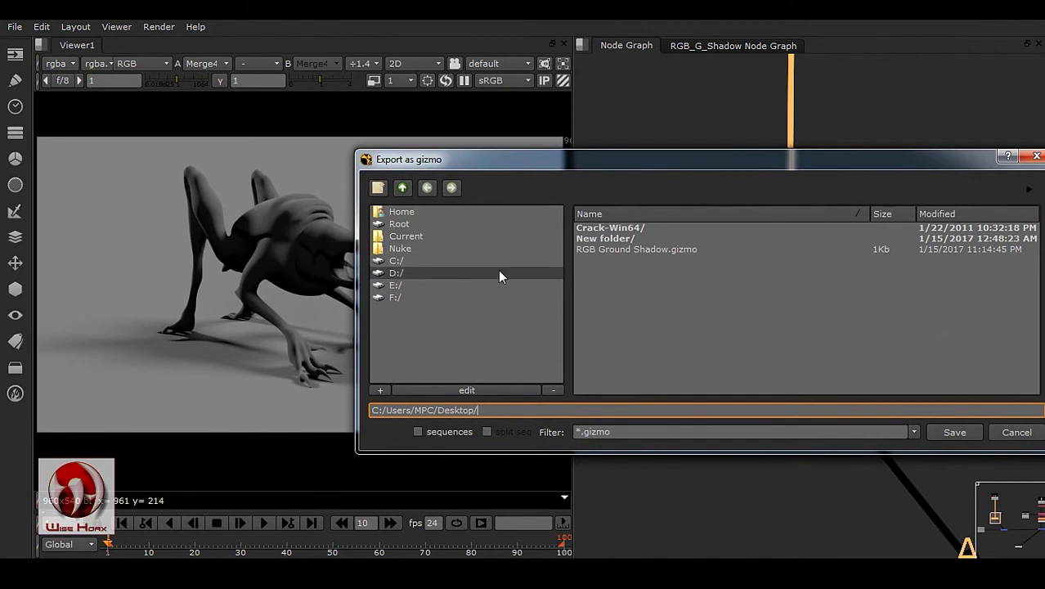
{"action": "left_click", "coordinate": [584, 250]}
{"action": "left_click_drag", "start_coordinate": [667, 161], "coordinate": [506, 154]}
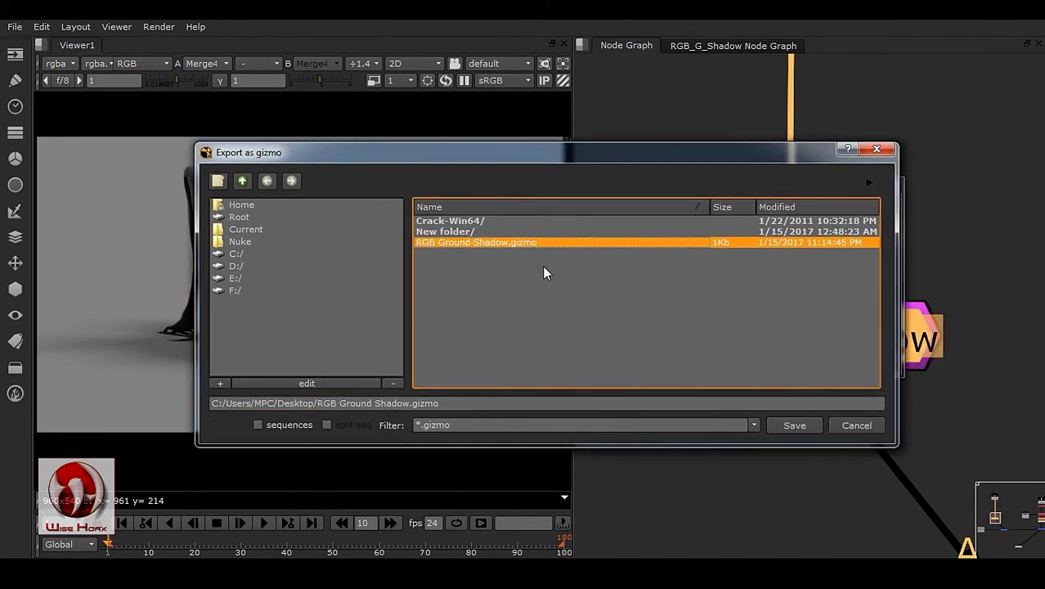
{"action": "left_click", "coordinate": [794, 425]}
{"action": "left_click", "coordinate": [765, 446]}
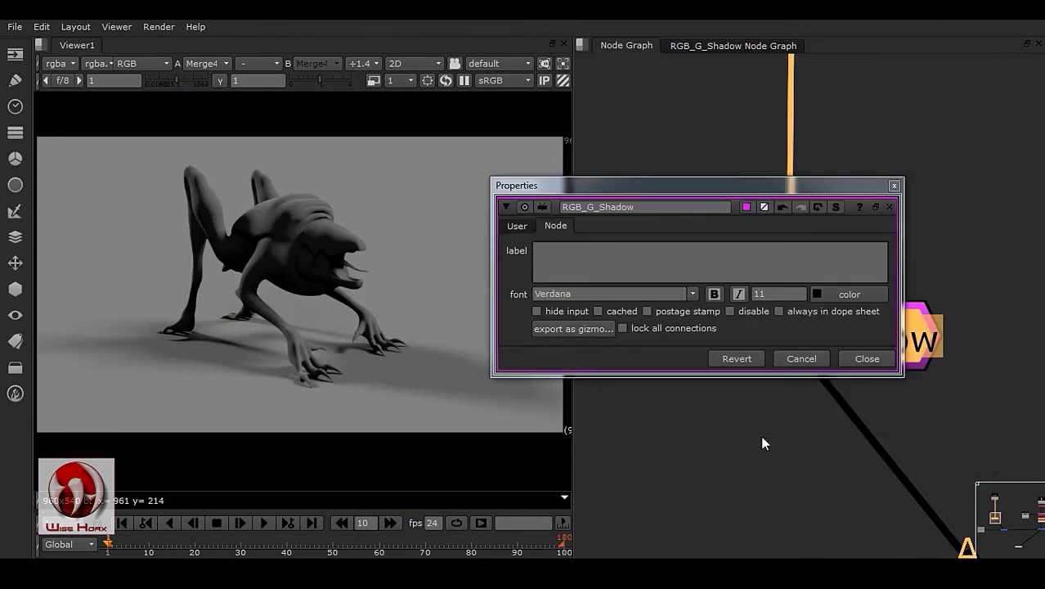
{"action": "left_click", "coordinate": [867, 358]}
- Delete the RGB_G_Shadow group node from the node graph
{"action": "left_click", "coordinate": [933, 240]}
{"action": "scroll", "coordinate": [868, 409], "scroll_direction": "down", "scroll_amount": 2}
{"action": "left_click", "coordinate": [775, 313]}
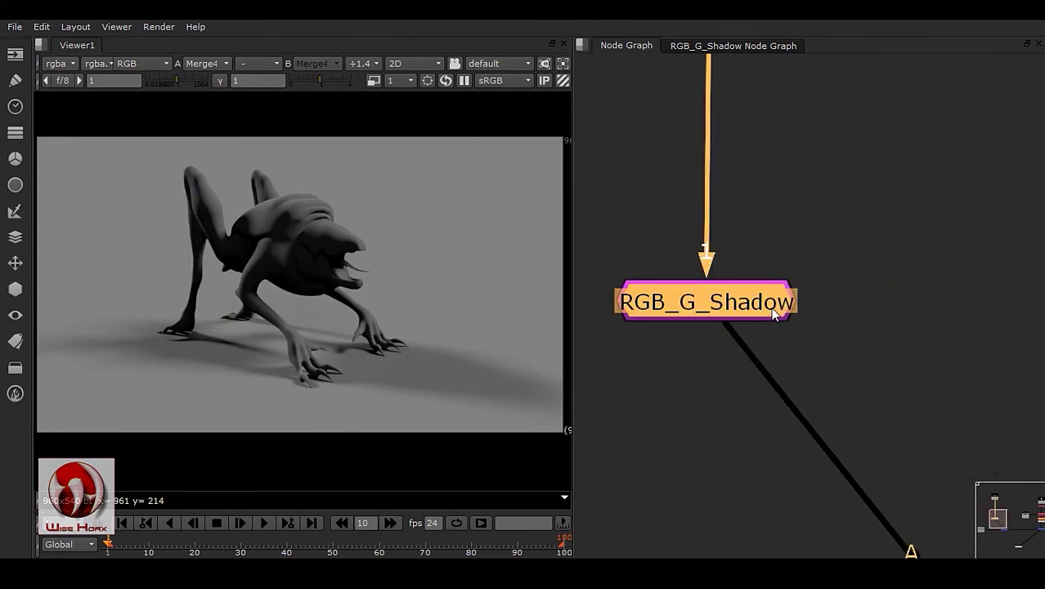
{"action": "key", "text": "Delete"}
{"action": "middle_click", "coordinate": [884, 276]}
{"action": "middle_click_drag", "start_coordinate": [728, 223], "coordinate": [733, 260]}
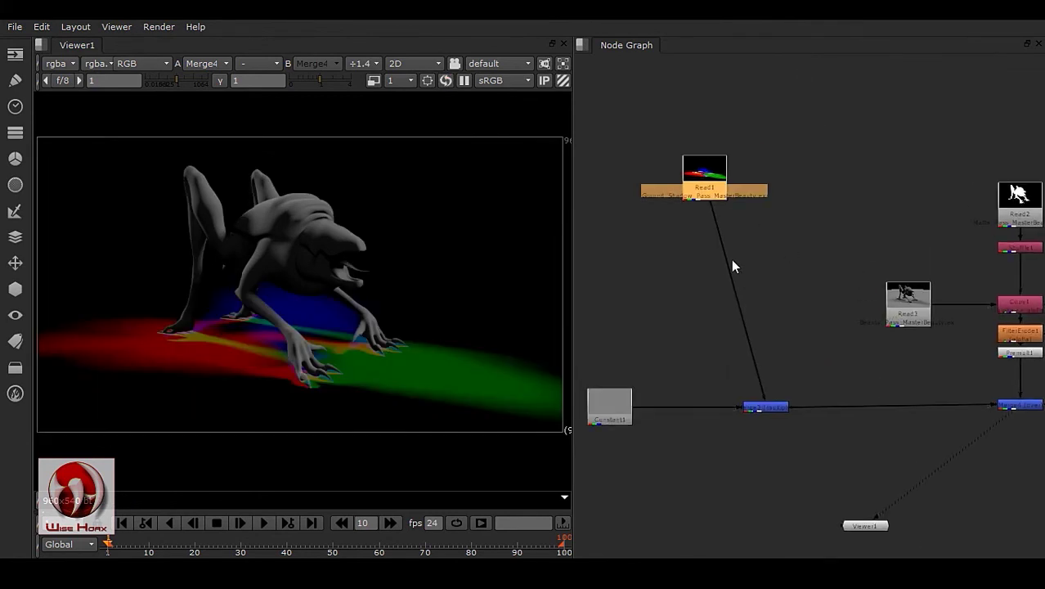
- Import RGB Ground Shadow.gizmo from the Desktop and place it between the Read1 node and the multiply merge
{"action": "left_click", "coordinate": [14, 27]}
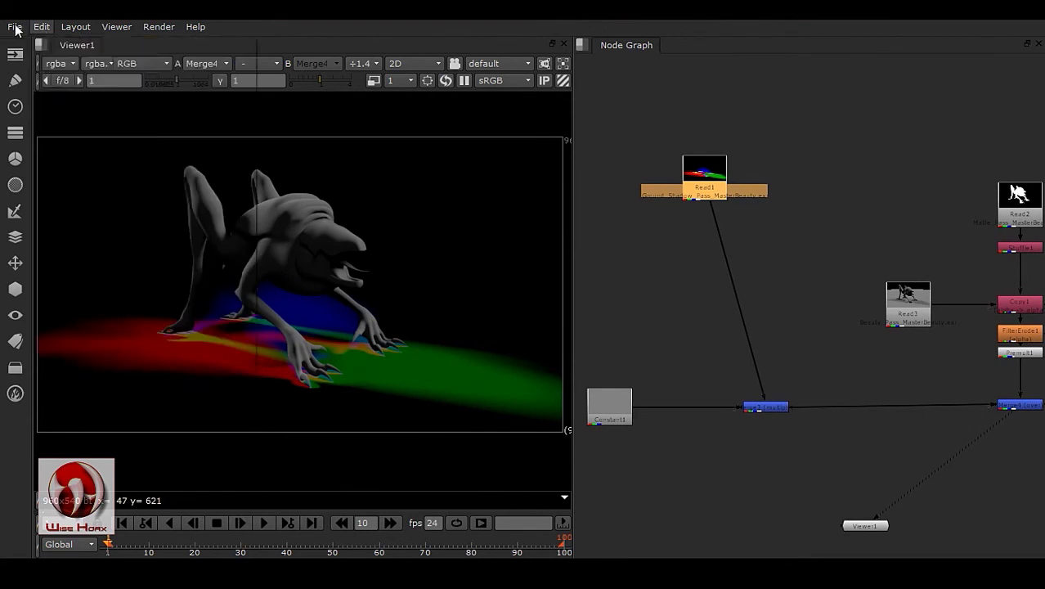
{"action": "left_click", "coordinate": [18, 137]}
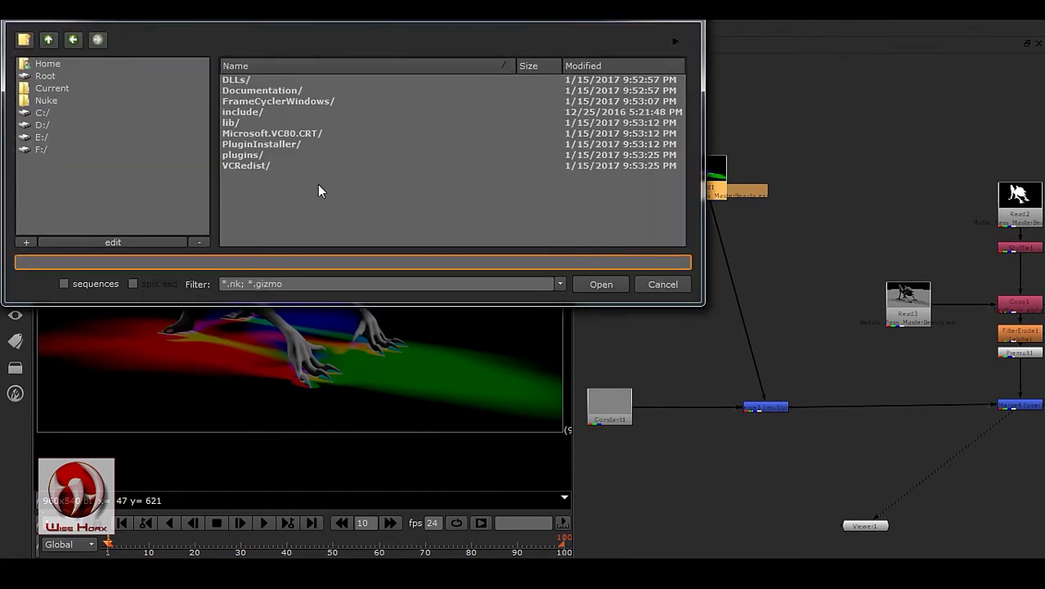
{"action": "left_click", "coordinate": [71, 65]}
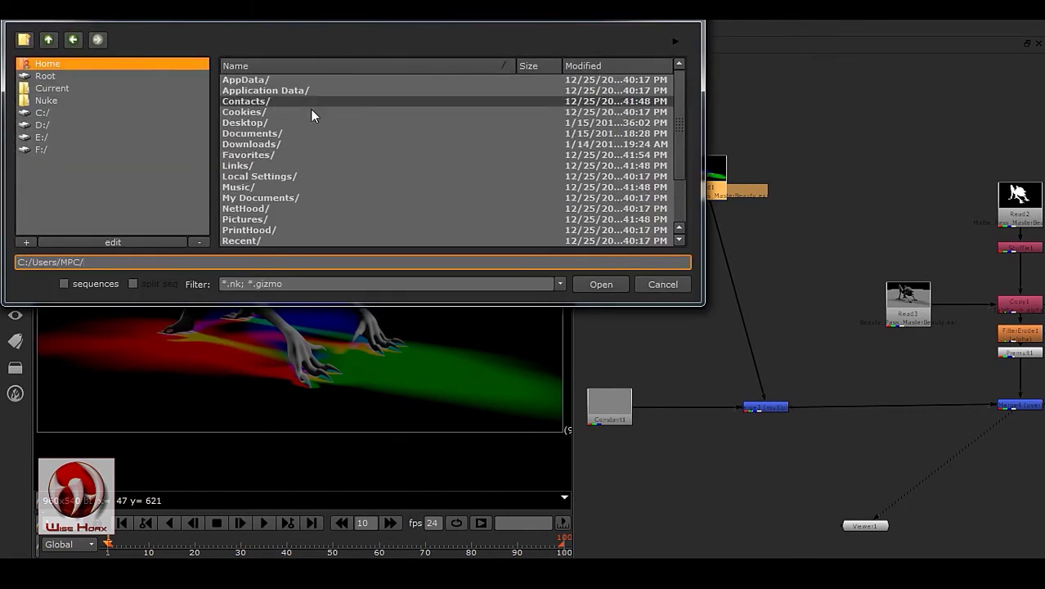
{"action": "double_click", "coordinate": [295, 124]}
{"action": "left_click", "coordinate": [277, 111]}
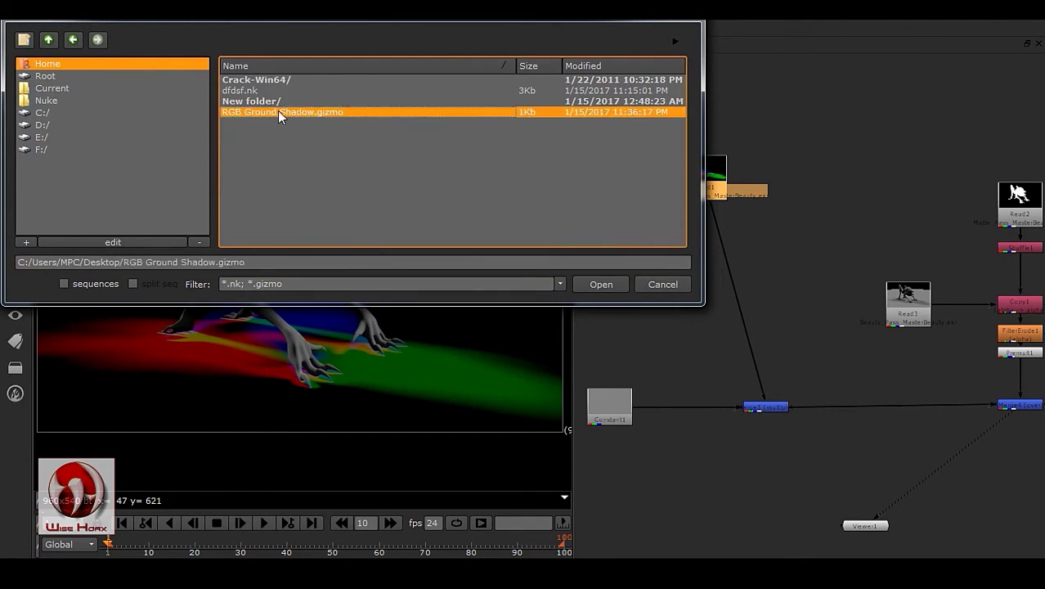
{"action": "left_click", "coordinate": [599, 286]}
{"action": "left_click_drag", "start_coordinate": [710, 211], "coordinate": [709, 257]}
{"action": "left_click", "coordinate": [765, 241]}
- Open the imported gizmo's properties to inspect its Red, Green and Blue controls
{"action": "scroll", "coordinate": [689, 257], "scroll_direction": "up", "scroll_amount": 8}
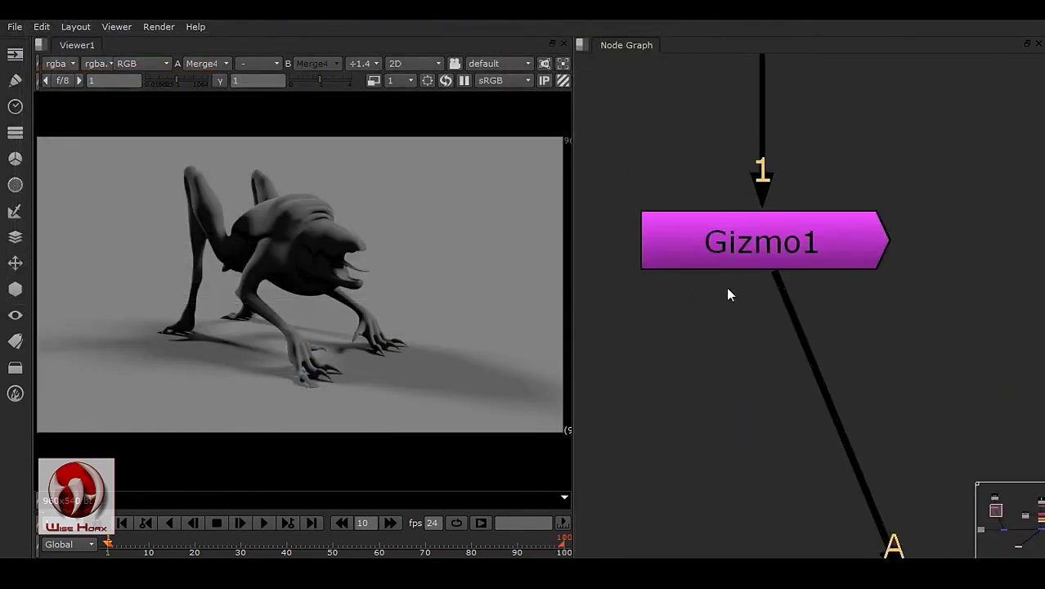
{"action": "middle_click_drag", "start_coordinate": [711, 262], "coordinate": [709, 287]}
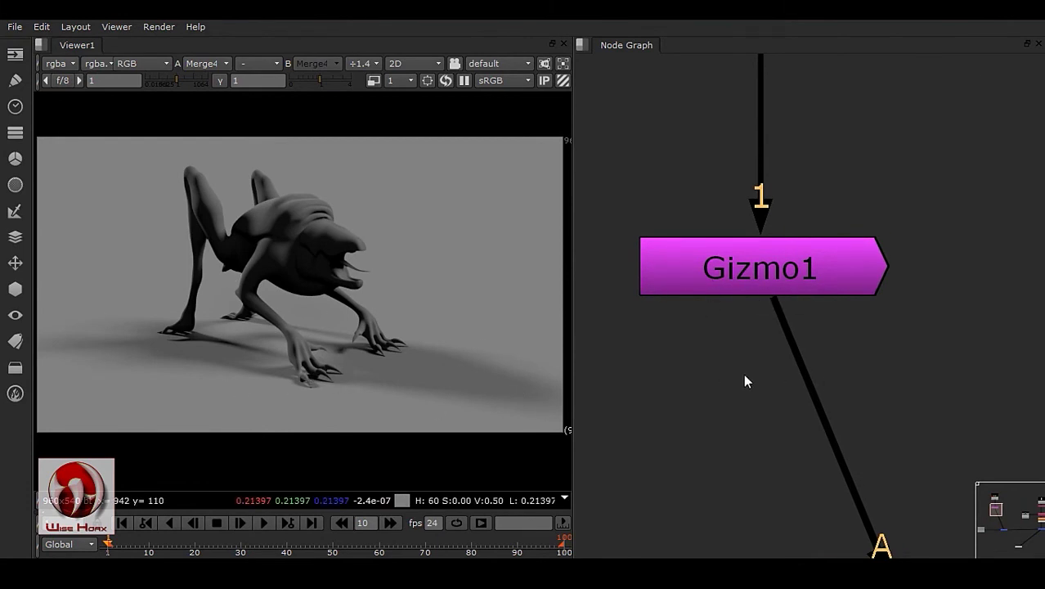
{"action": "scroll", "coordinate": [786, 398], "scroll_direction": "down", "scroll_amount": 1}
{"action": "middle_click_drag", "start_coordinate": [796, 350], "coordinate": [764, 374]}
{"action": "scroll", "coordinate": [699, 317], "scroll_direction": "up", "scroll_amount": 2}
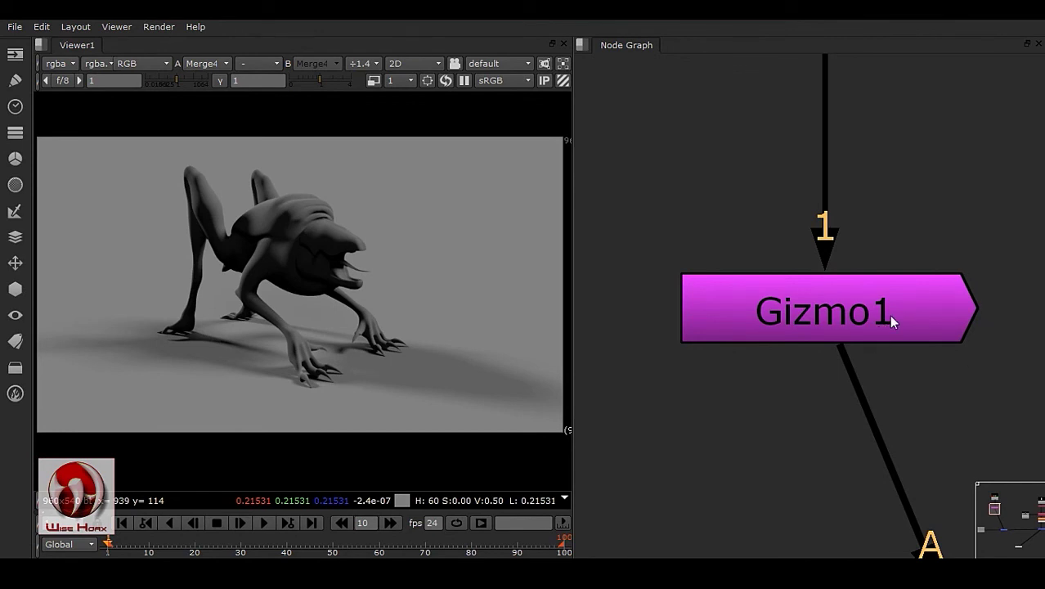
{"action": "double_click", "coordinate": [812, 310]}
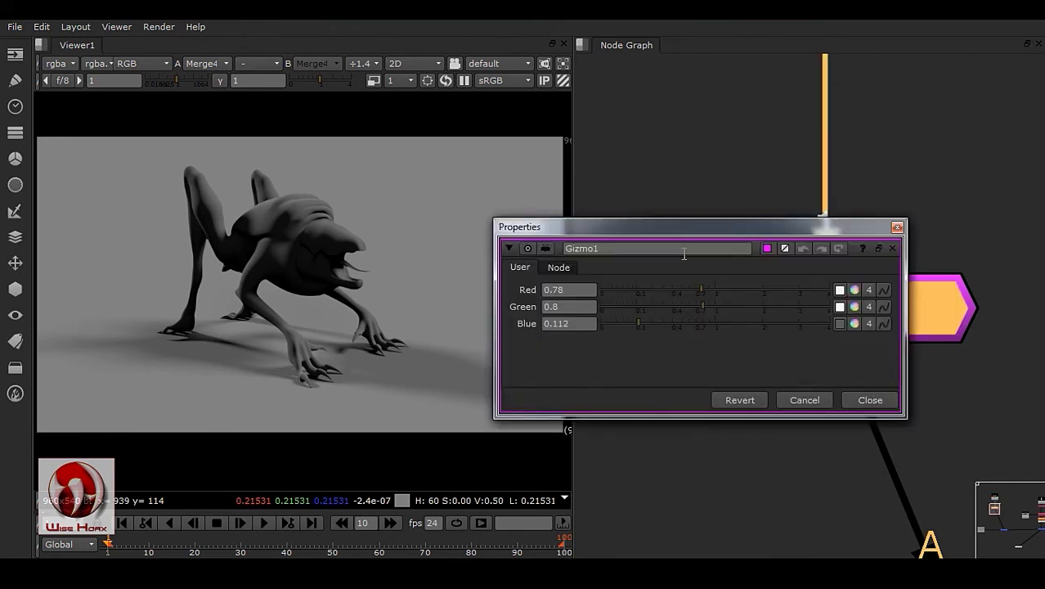
{"action": "left_click_drag", "start_coordinate": [703, 224], "coordinate": [765, 200]}
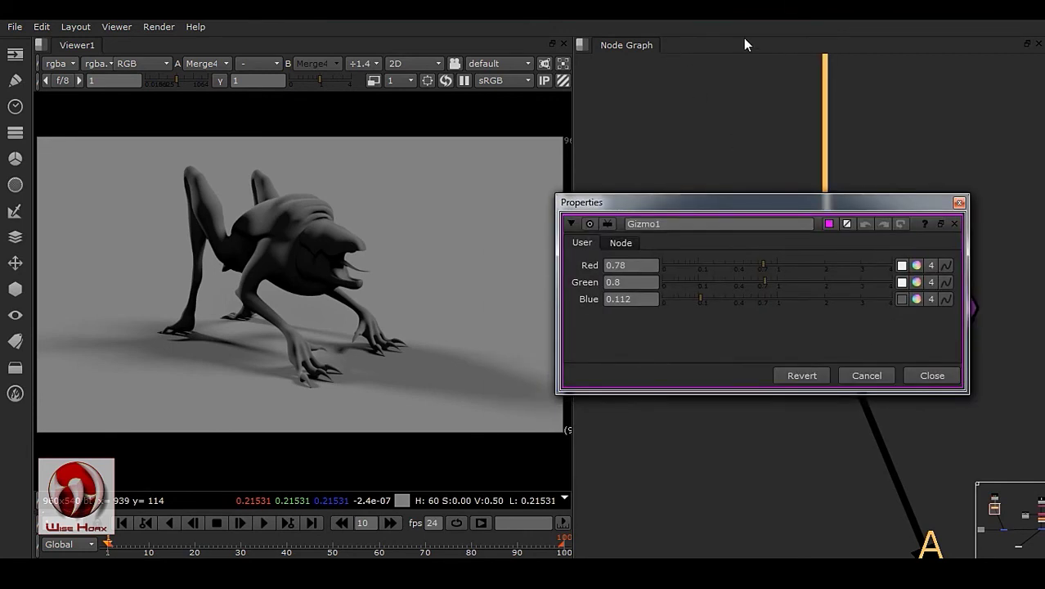
- Try to copy the Gizmo1 node to a group from its node settings, and close its properties
{"action": "left_click_drag", "start_coordinate": [827, 202], "coordinate": [844, 156]}
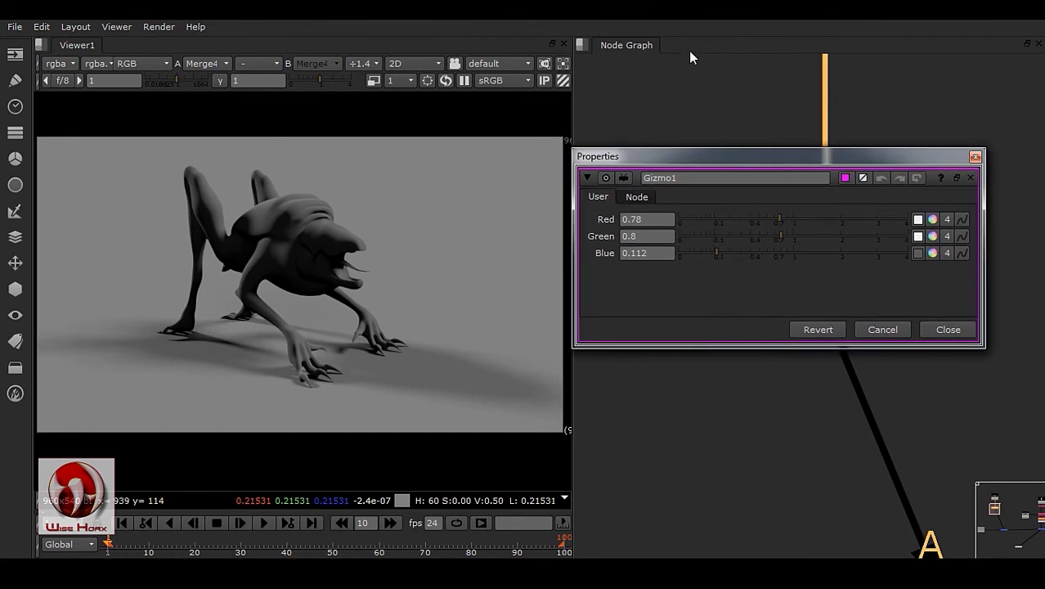
{"action": "mouse_move", "coordinate": [711, 158]}
{"action": "left_mouse_down"}
{"action": "mouse_move", "coordinate": [730, 149]}
{"action": "mouse_move", "coordinate": [723, 154]}
{"action": "left_mouse_up"}
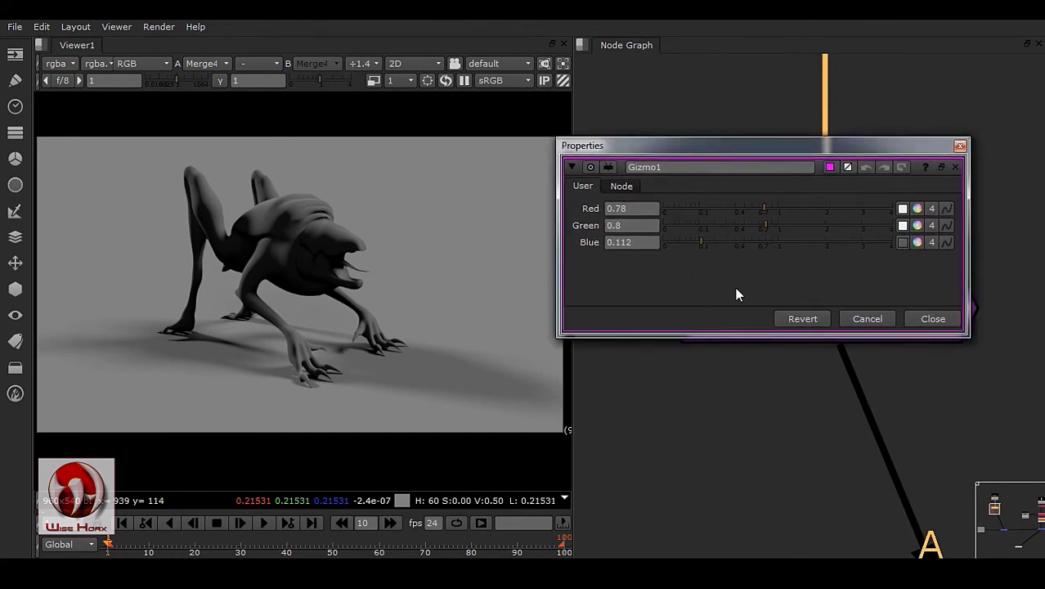
{"action": "left_click_drag", "start_coordinate": [729, 153], "coordinate": [703, 115]}
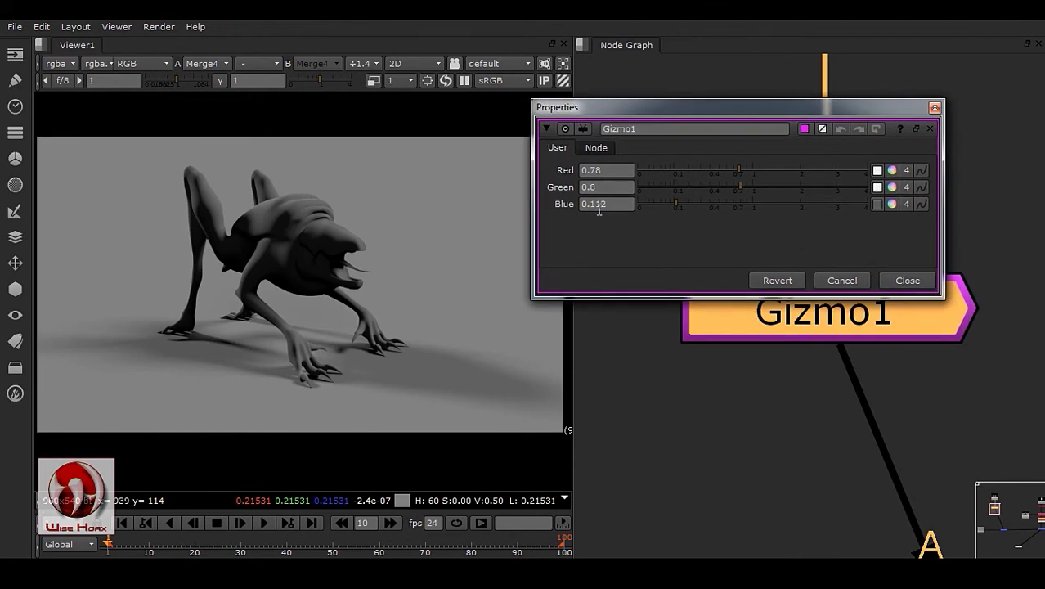
{"action": "left_click", "coordinate": [596, 149]}
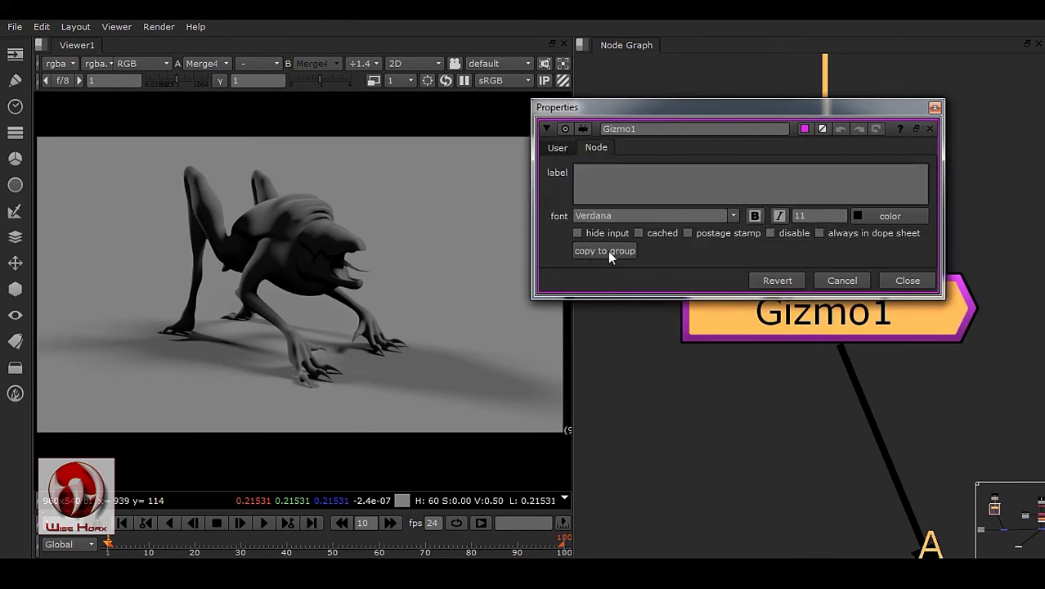
{"action": "left_click", "coordinate": [609, 252]}
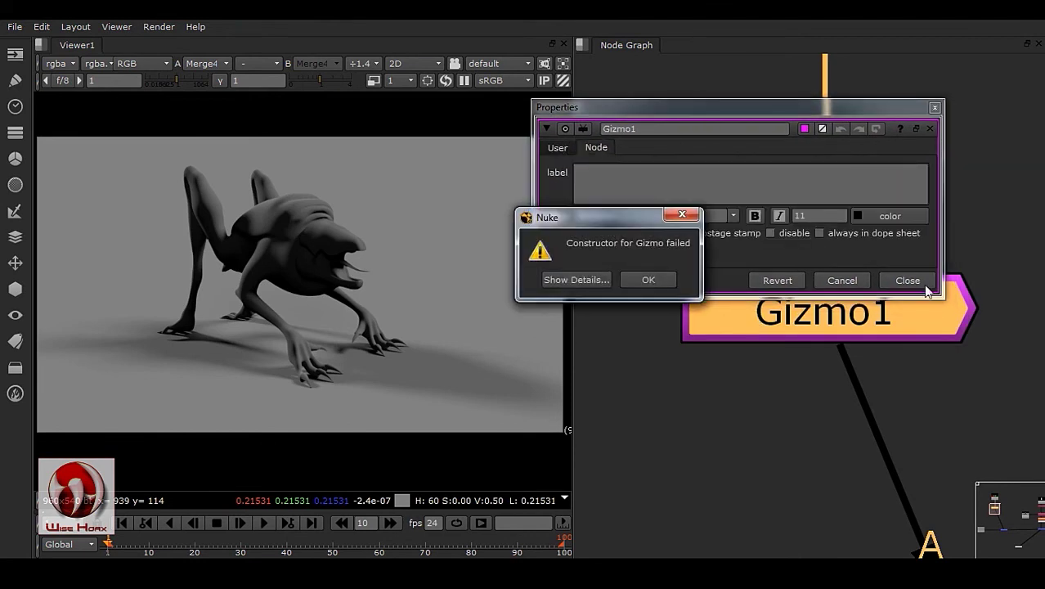
{"action": "left_click", "coordinate": [652, 279]}
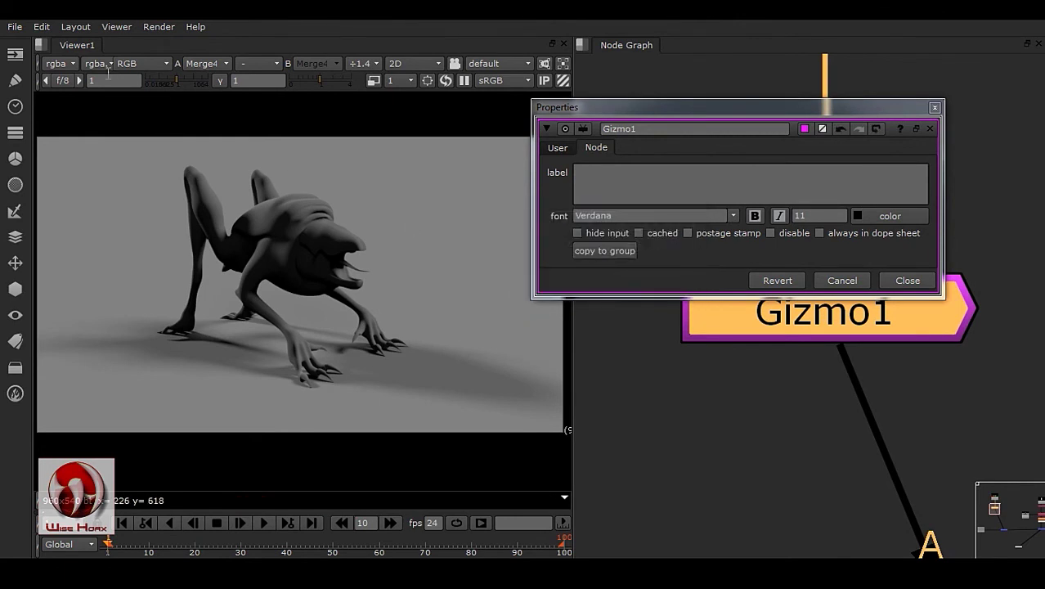
{"action": "left_click", "coordinate": [41, 27]}
{"action": "mouse_move", "coordinate": [14, 26]}
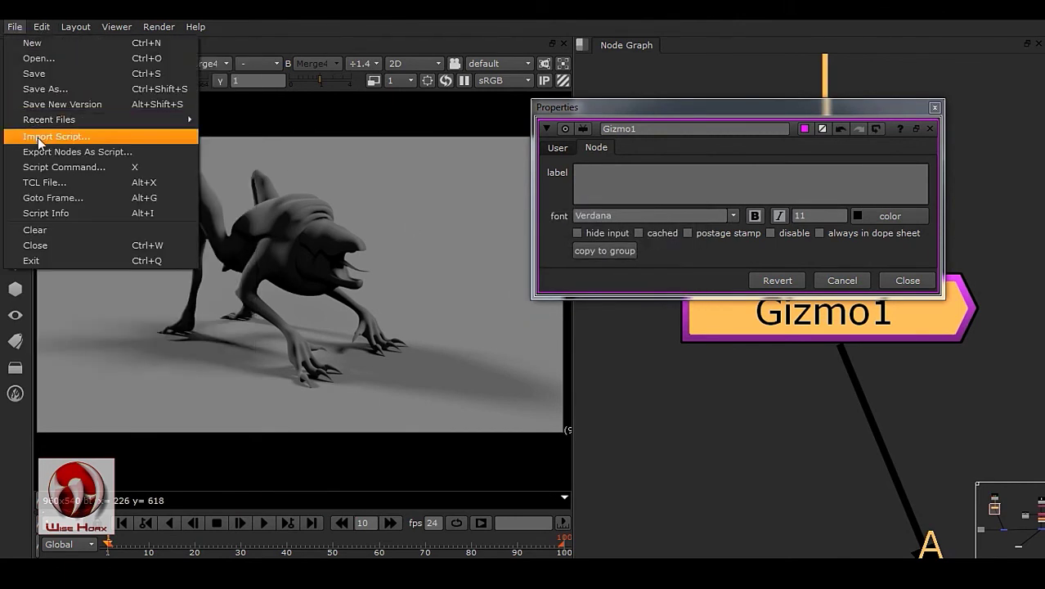
{"action": "left_click", "coordinate": [907, 280]}
{"action": "left_click", "coordinate": [912, 265]}
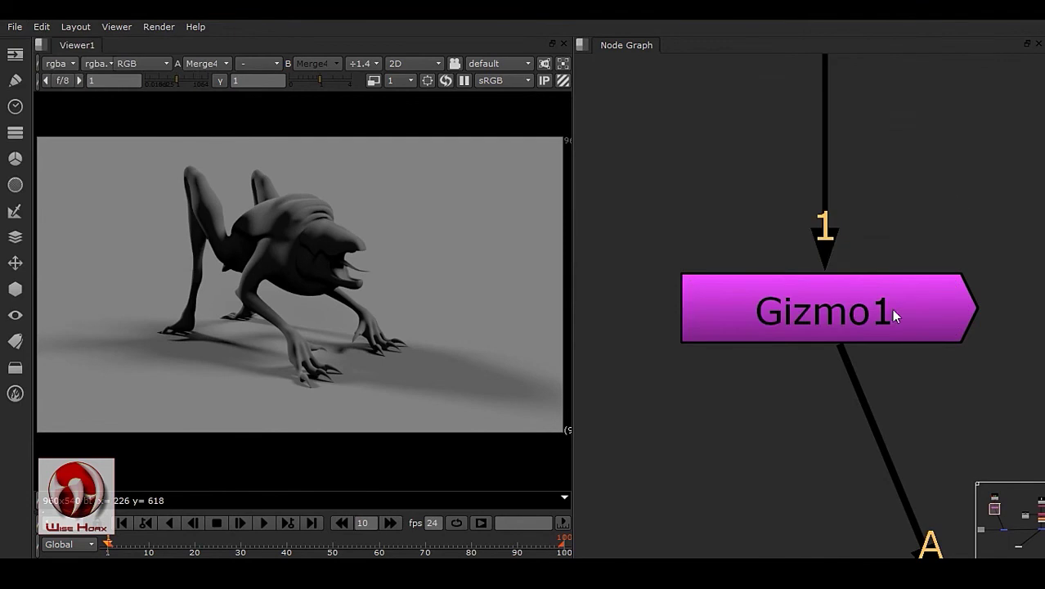
- Align the Gizmo1 node directly beneath the Read1 node in the node graph
{"action": "scroll", "coordinate": [904, 330], "scroll_direction": "down", "scroll_amount": 4}
{"action": "left_click", "coordinate": [825, 394]}
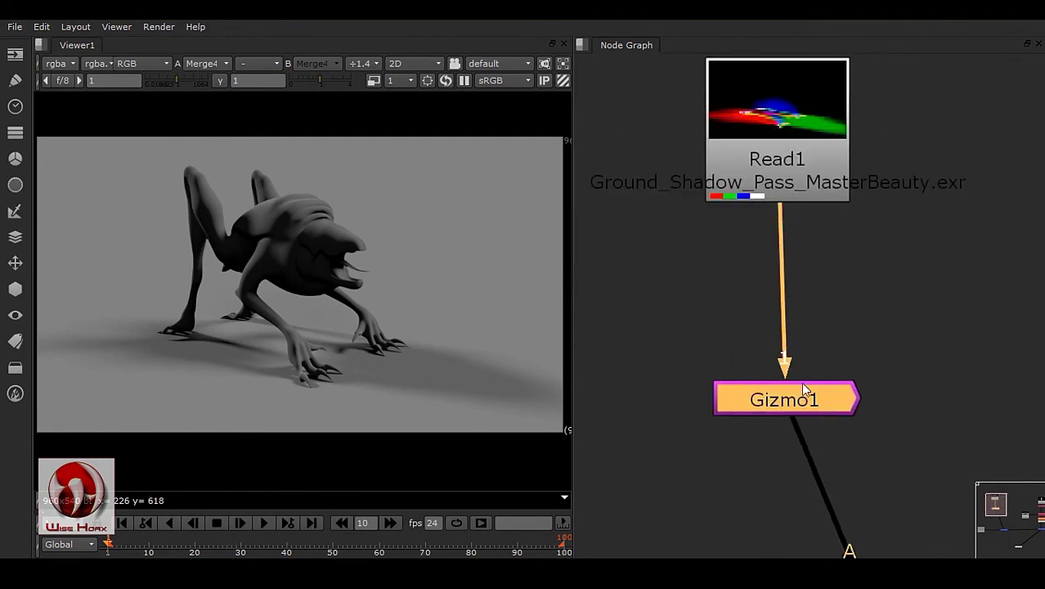
{"action": "left_click_drag", "start_coordinate": [827, 376], "coordinate": [820, 372]}
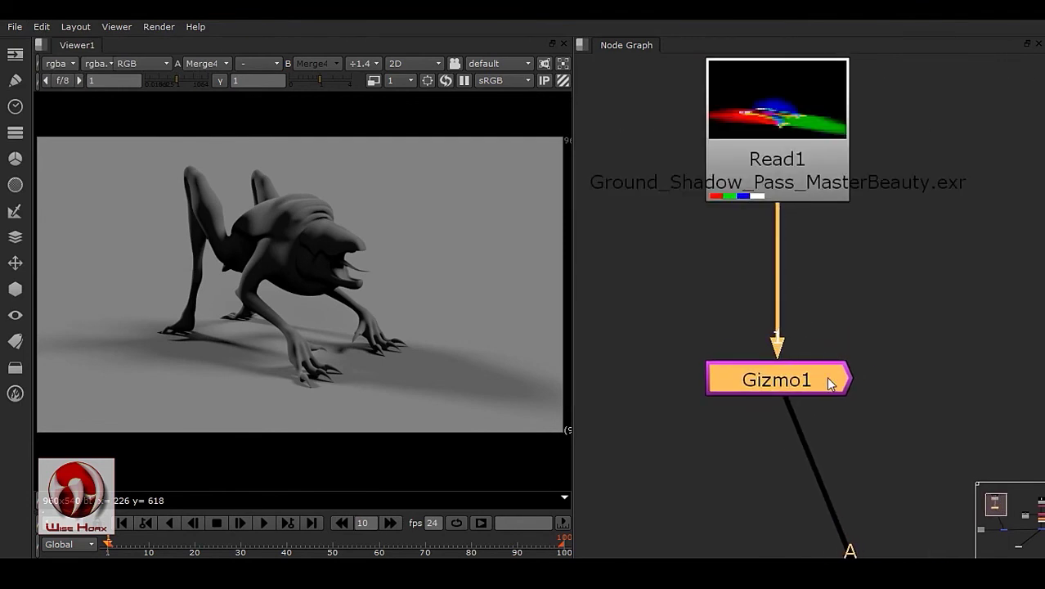
{"action": "middle_click_drag", "start_coordinate": [812, 367], "coordinate": [810, 383]}
{"action": "scroll", "coordinate": [825, 358], "scroll_direction": "down", "scroll_amount": 1}
{"action": "left_click", "coordinate": [826, 358]}
{"action": "left_click_drag", "start_coordinate": [808, 387], "coordinate": [816, 384]}
{"action": "scroll", "coordinate": [783, 392], "scroll_direction": "up", "scroll_amount": 2}
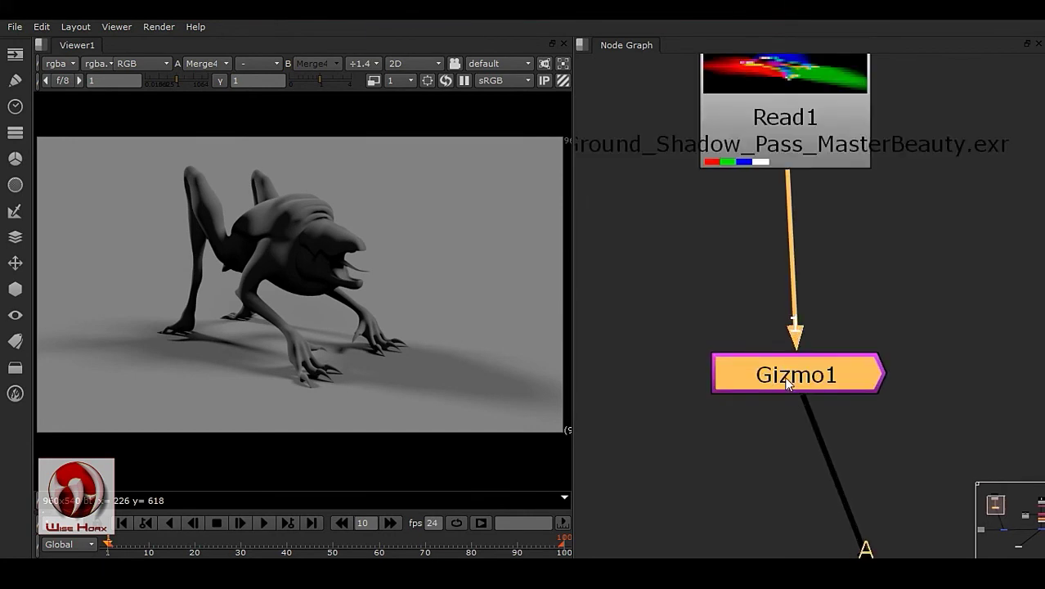
{"action": "left_click_drag", "start_coordinate": [828, 386], "coordinate": [816, 386]}
{"action": "left_click", "coordinate": [880, 275]}
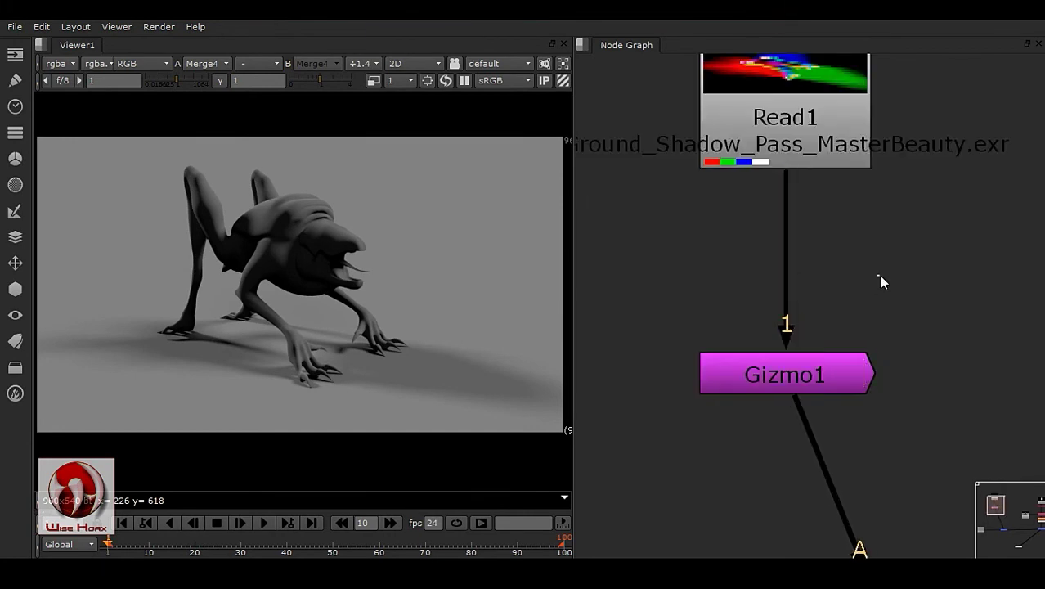
- Delete the Gizmo1 node between Read1 and the multiply merge
{"action": "left_click", "coordinate": [846, 377]}
{"action": "key", "text": "Delete"}
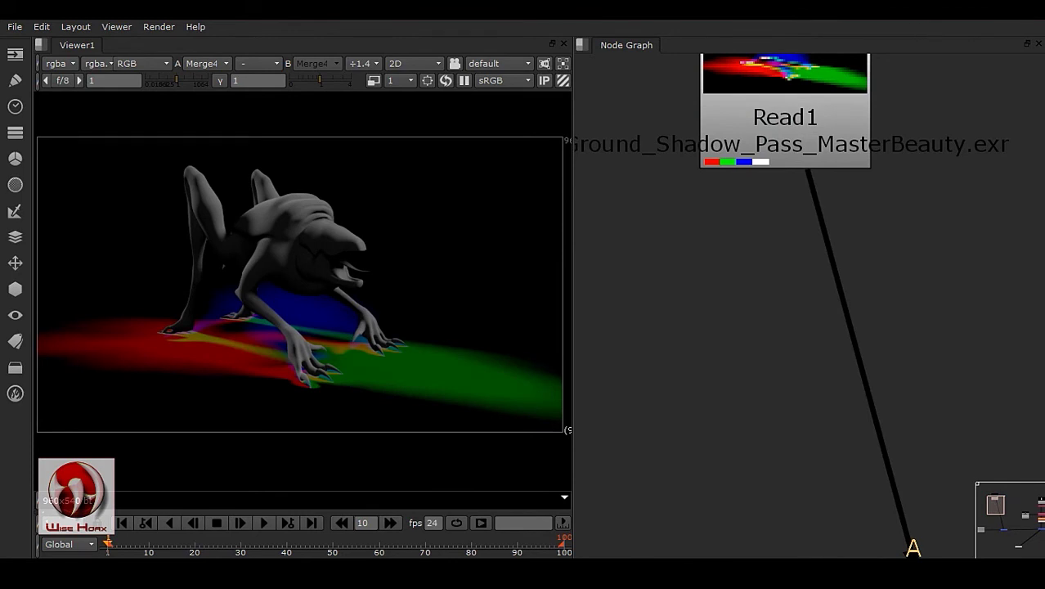
- Switch to Windows Explorer and copy RGB Ground Shadow.gizmo from the Desktop
{"action": "left_click", "coordinate": [970, 8]}
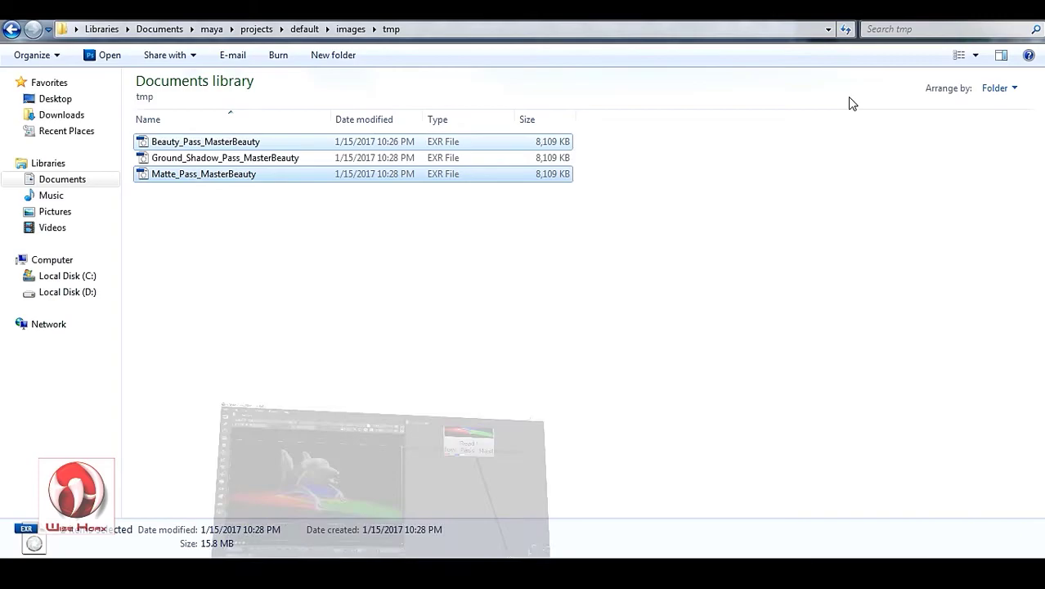
{"action": "left_click", "coordinate": [56, 99]}
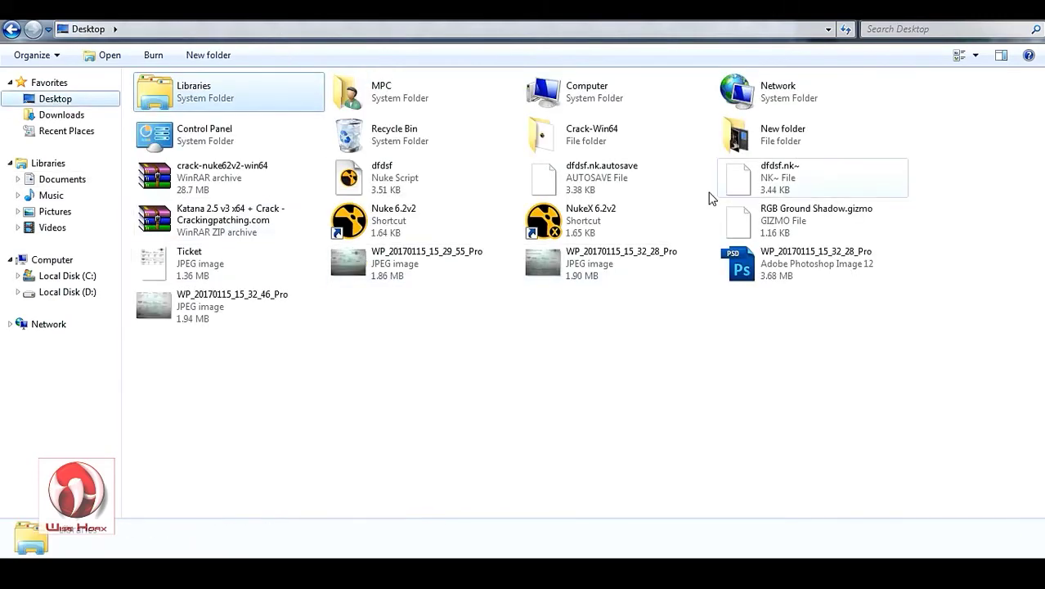
{"action": "right_click", "coordinate": [772, 223]}
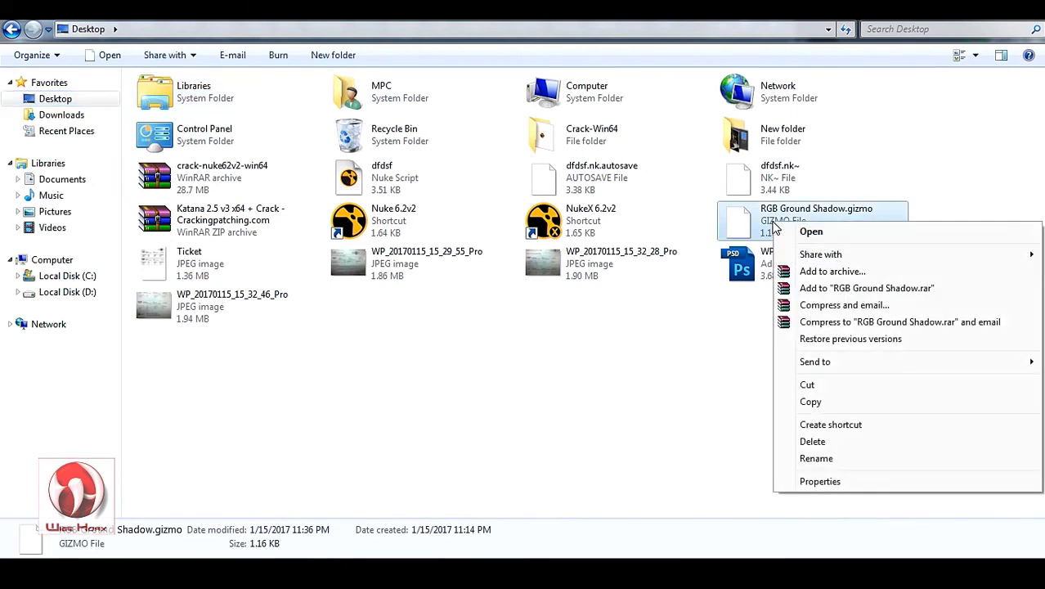
{"action": "left_click", "coordinate": [810, 401]}
- Paste the copied gizmo file into the .nuke folder at C:\Users\MPC\.nuke
{"action": "left_click", "coordinate": [74, 115]}
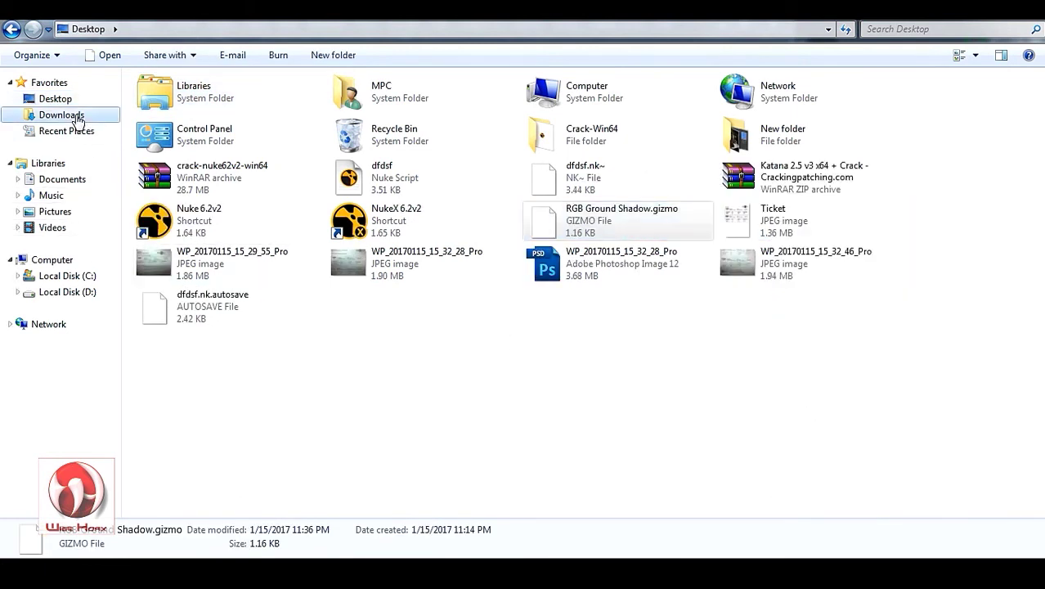
{"action": "left_click", "coordinate": [74, 276]}
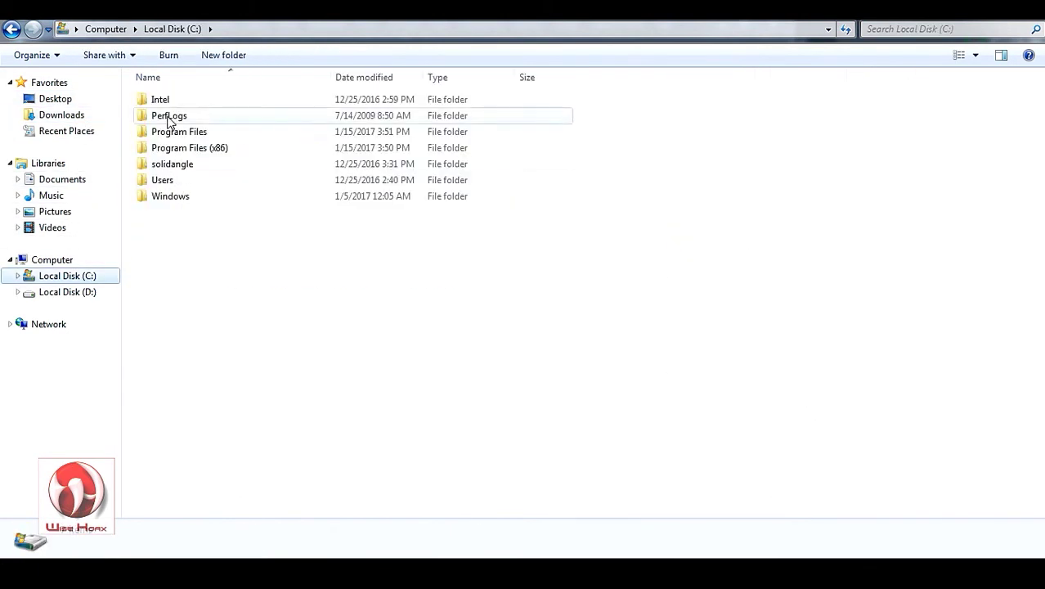
{"action": "double_click", "coordinate": [175, 181]}
{"action": "double_click", "coordinate": [160, 100]}
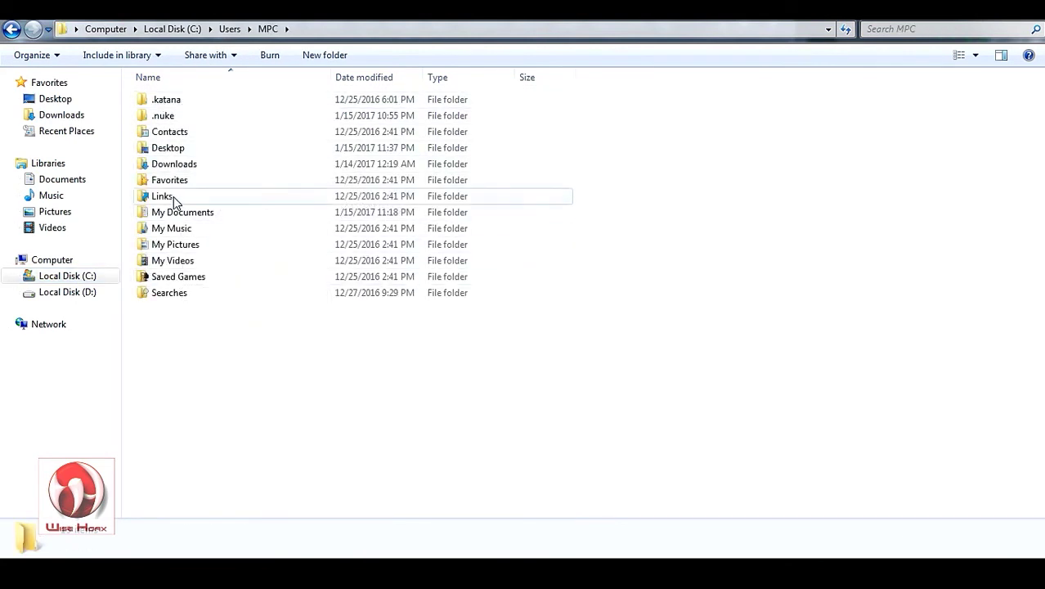
{"action": "double_click", "coordinate": [168, 116]}
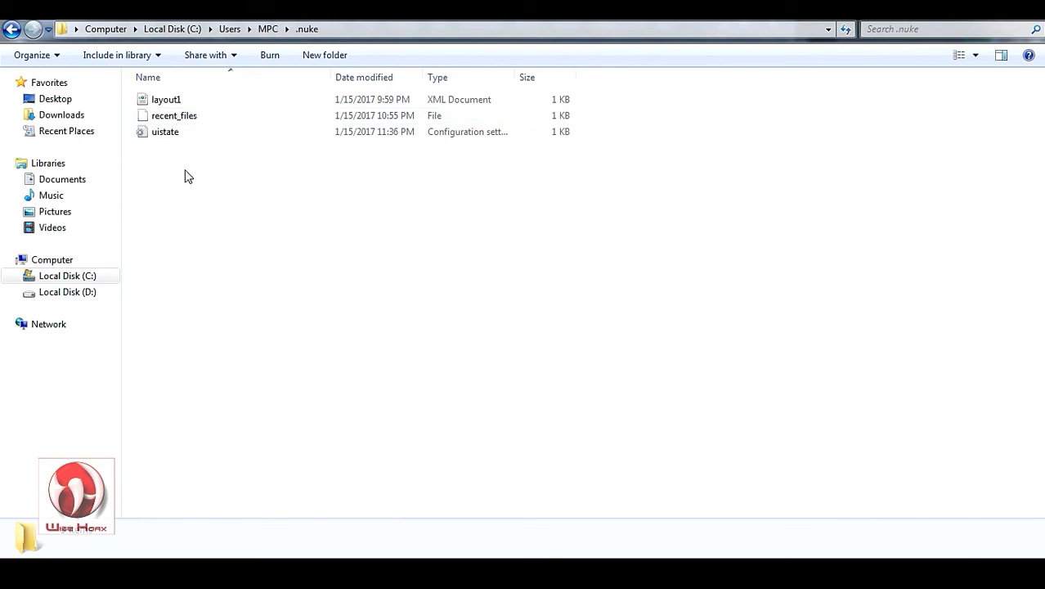
{"action": "right_click", "coordinate": [238, 190]}
{"action": "left_click", "coordinate": [277, 294]}
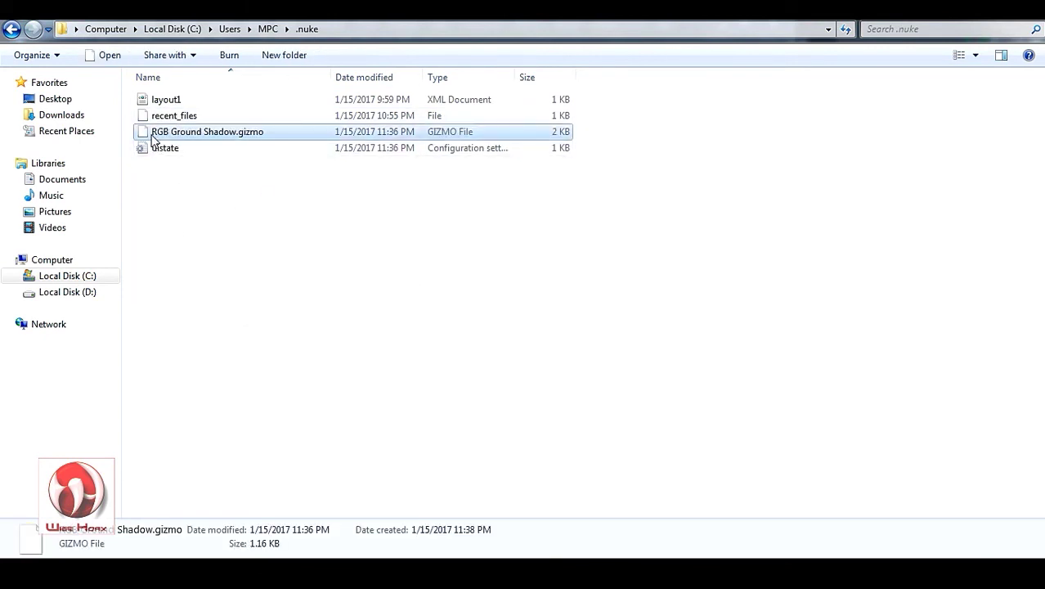
{"action": "left_click", "coordinate": [262, 309]}
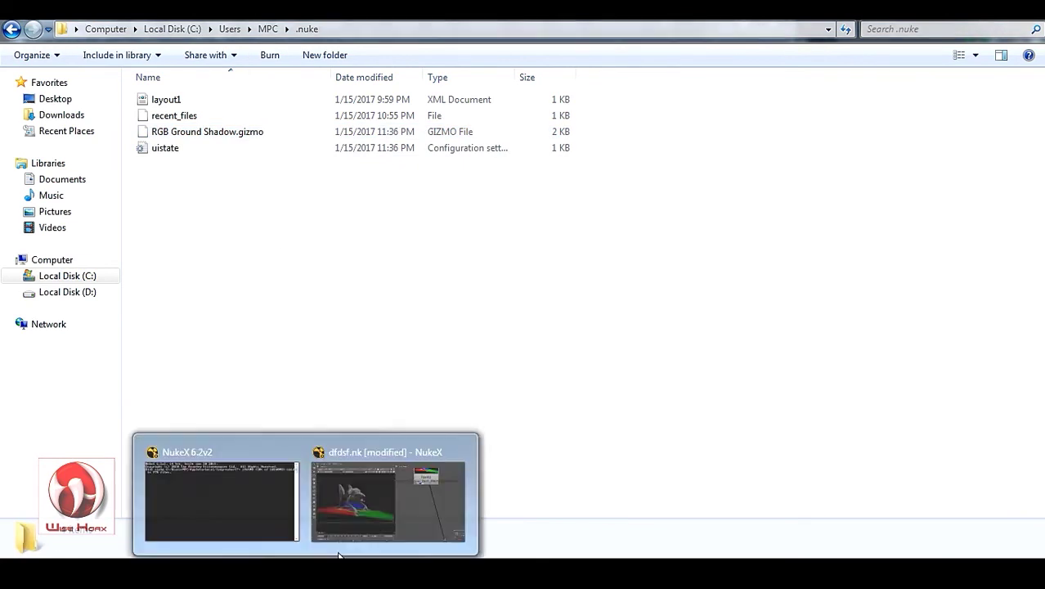
- Switch back to NukeX, quit it, and start NukeX 6.2v2 again
{"action": "left_click", "coordinate": [405, 495]}
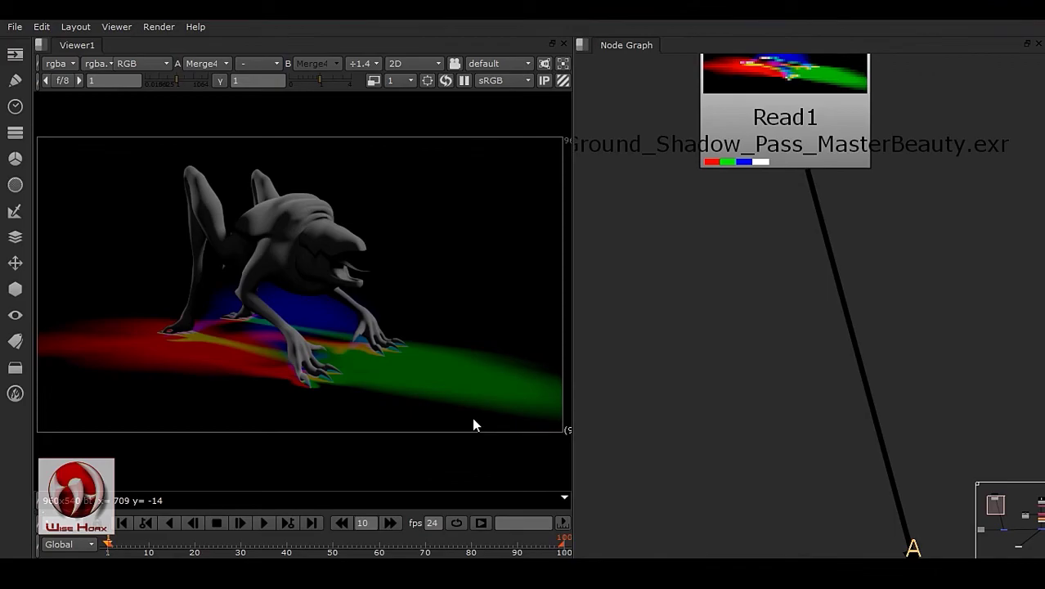
{"action": "left_click", "coordinate": [15, 393]}
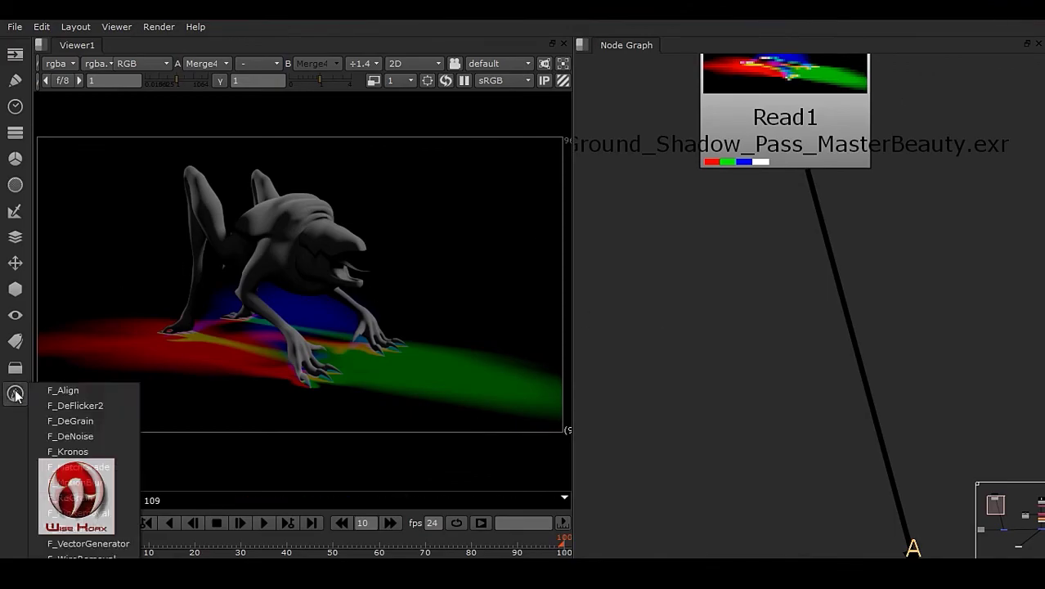
{"action": "left_click", "coordinate": [679, 398]}
{"action": "key", "text": "ctrl+q"}
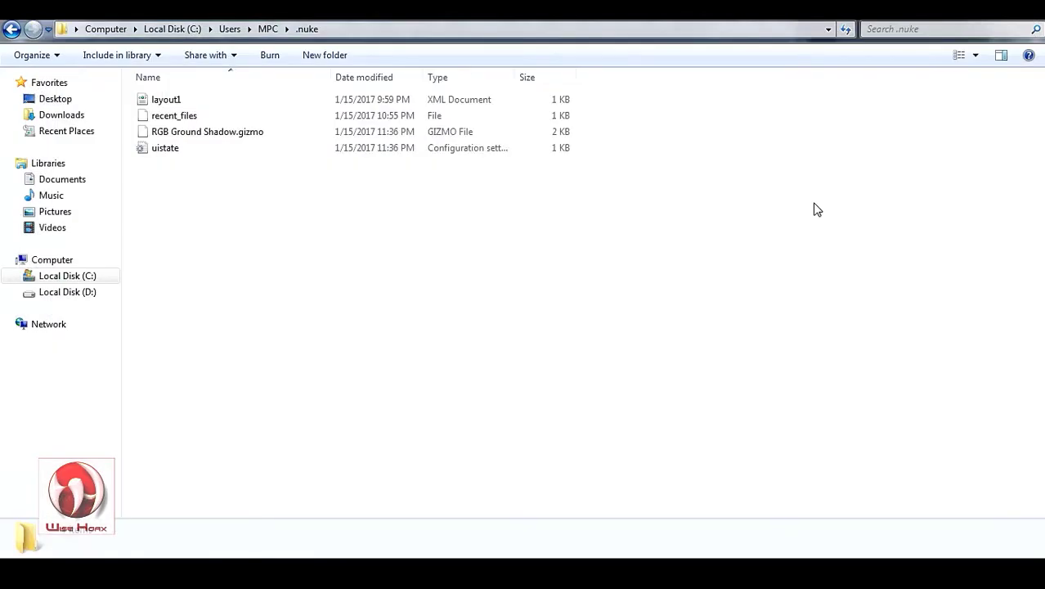
{"action": "key", "text": "super"}
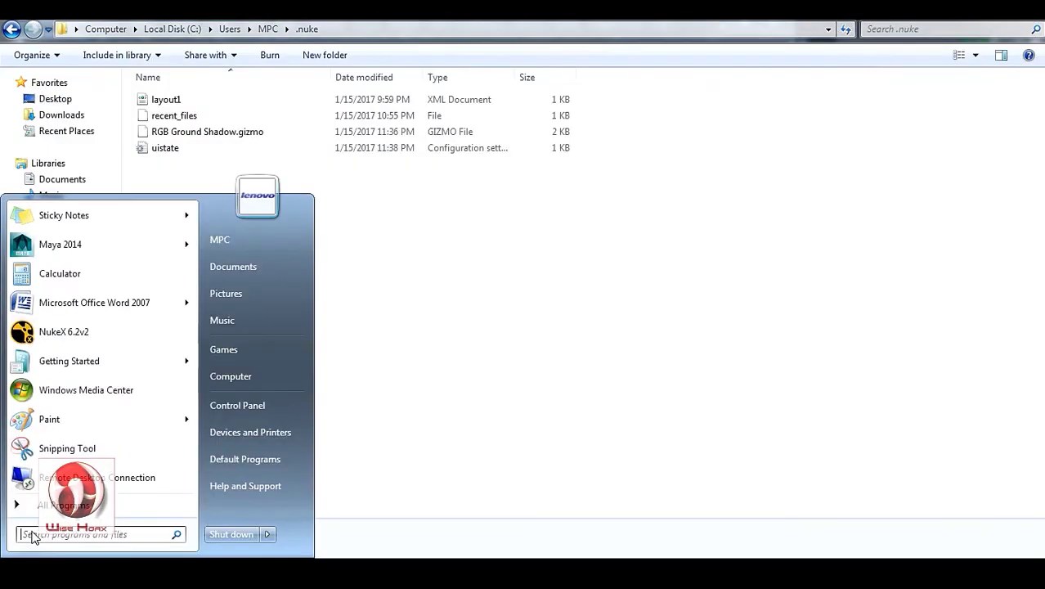
{"action": "left_click", "coordinate": [79, 337]}
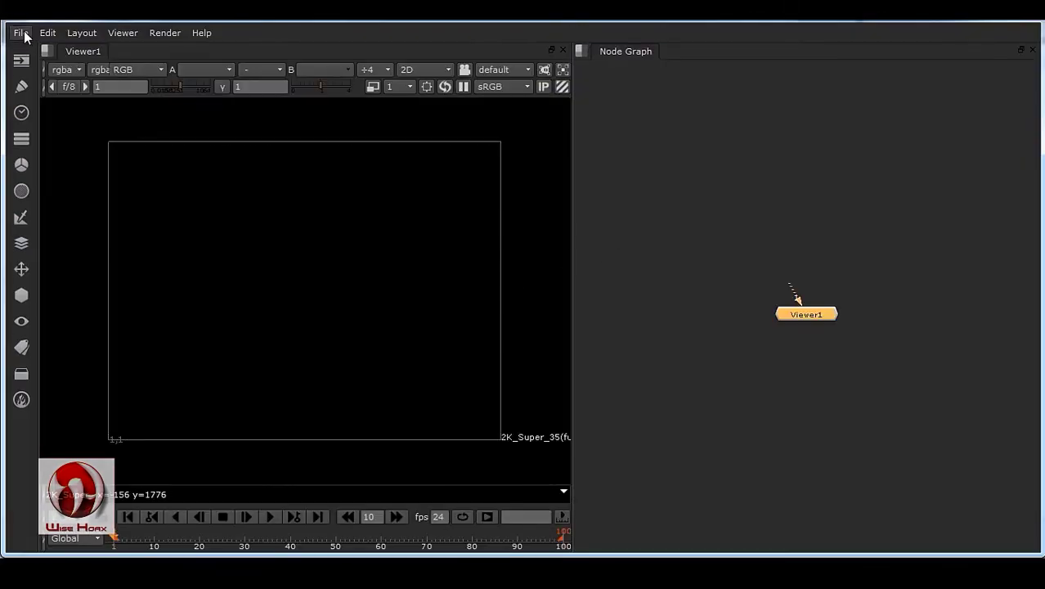
- Reopen the recently used creature composite script, dfdsf.nk
{"action": "left_click", "coordinate": [21, 32]}
{"action": "mouse_move", "coordinate": [98, 125]}
{"action": "left_click", "coordinate": [281, 128]}
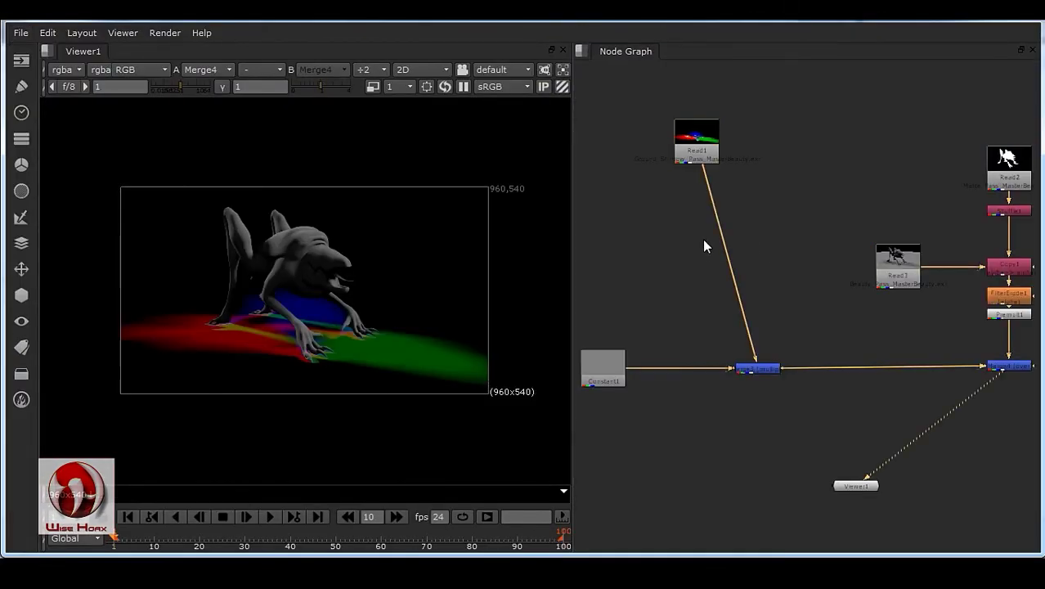
- Try the installed gizmo by adding an RGB Ground Shadow node from the list of all plugins, and delete this trial node
{"action": "left_click", "coordinate": [21, 374]}
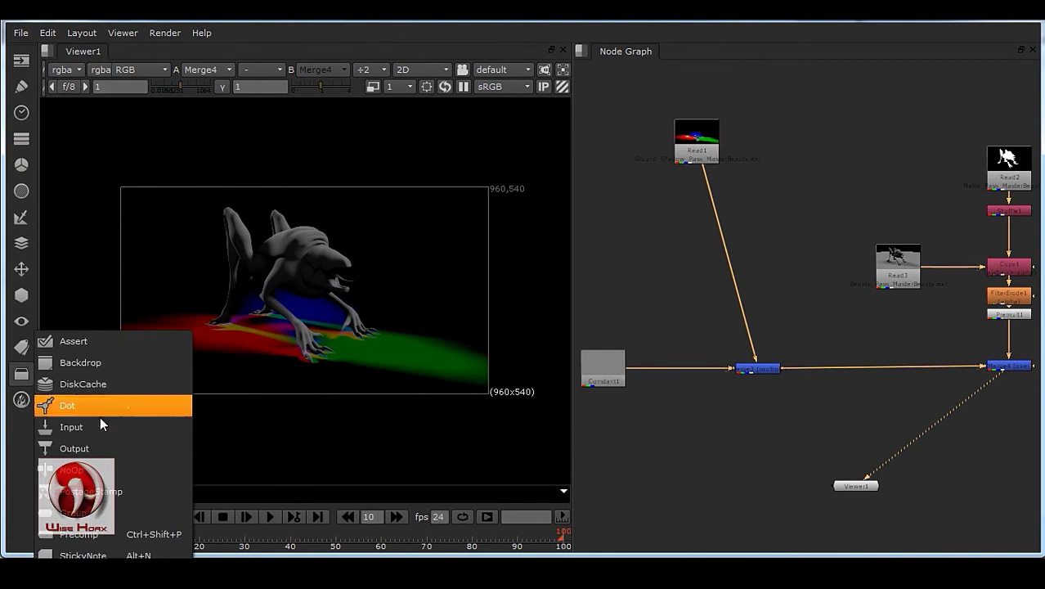
{"action": "key", "text": "Escape"}
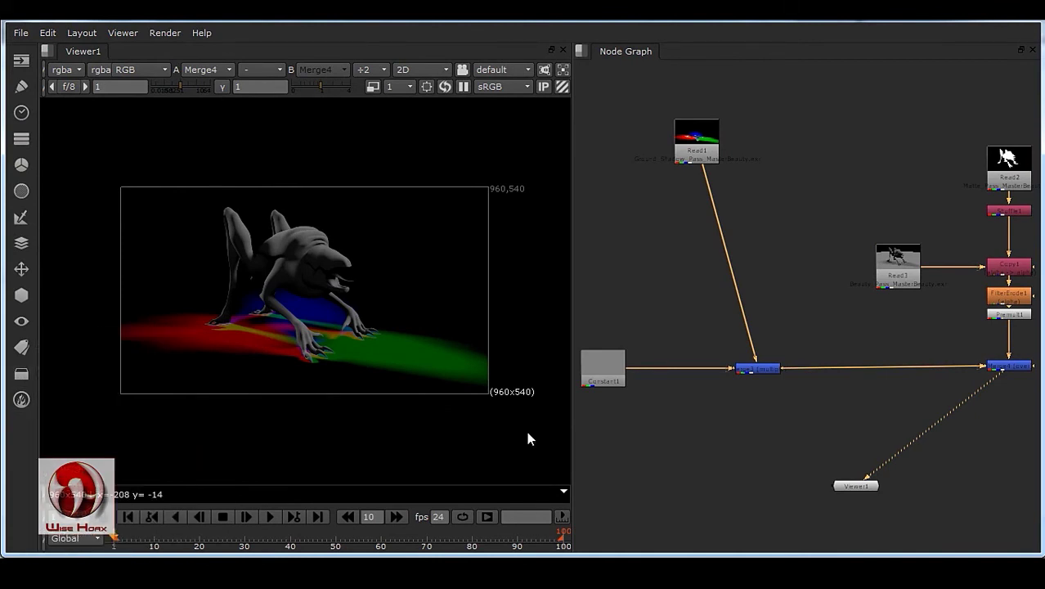
{"action": "left_click", "coordinate": [21, 374]}
{"action": "mouse_move", "coordinate": [90, 556]}
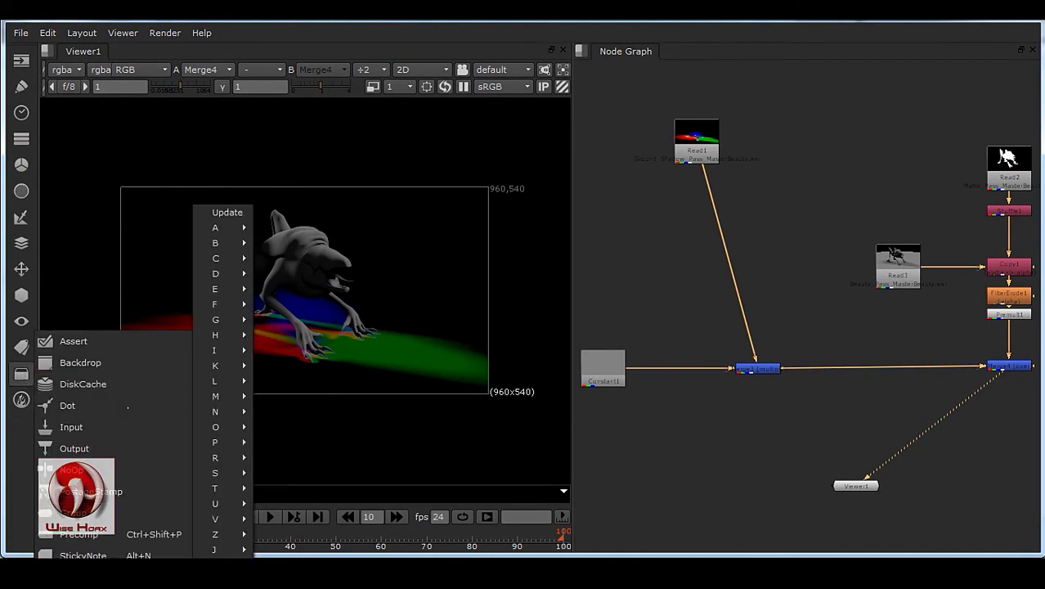
{"action": "mouse_move", "coordinate": [216, 229]}
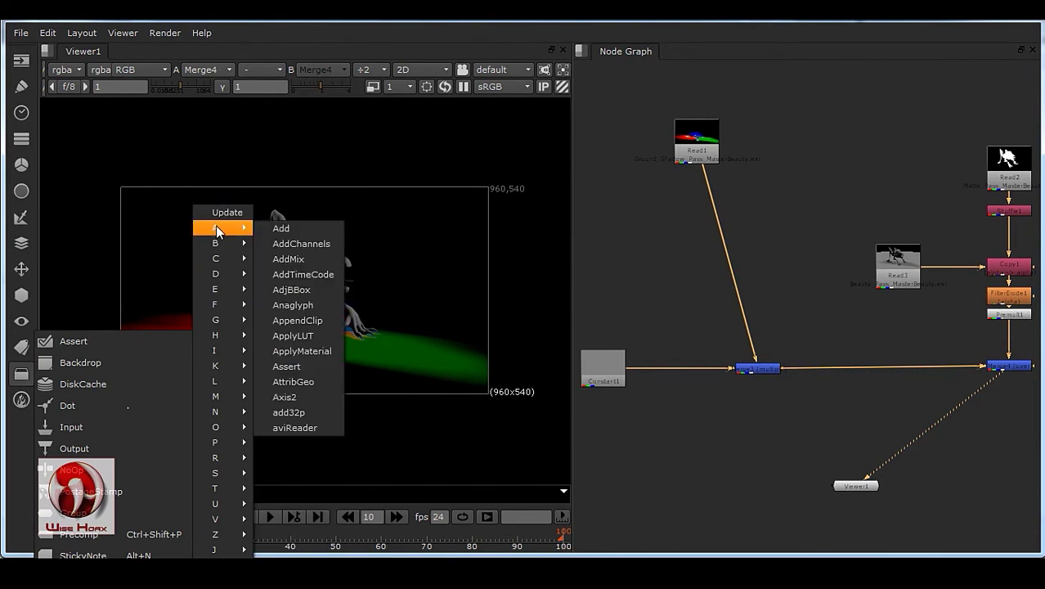
{"action": "mouse_move", "coordinate": [227, 370]}
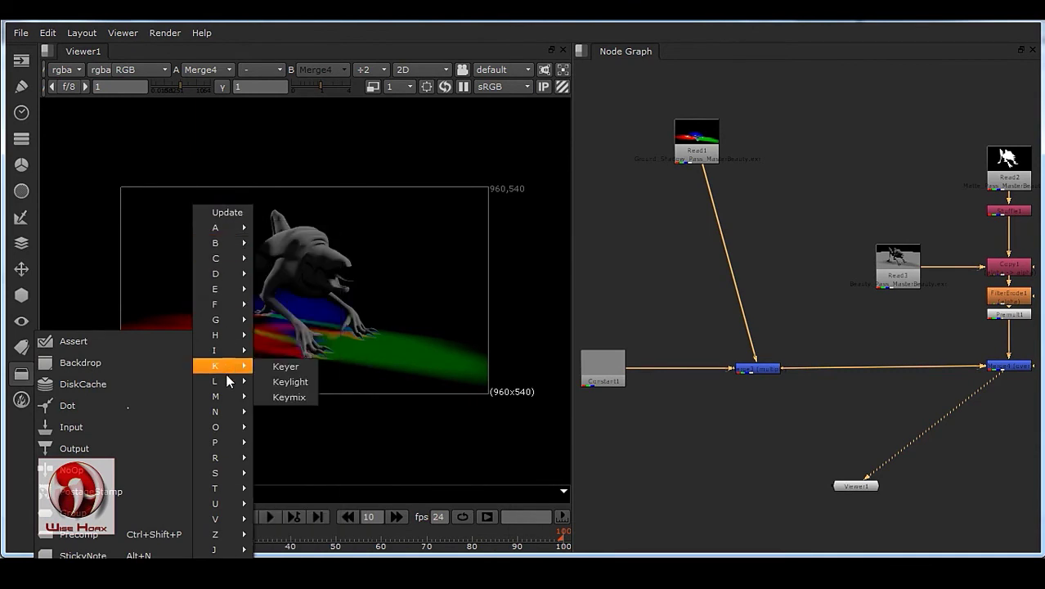
{"action": "mouse_move", "coordinate": [225, 522]}
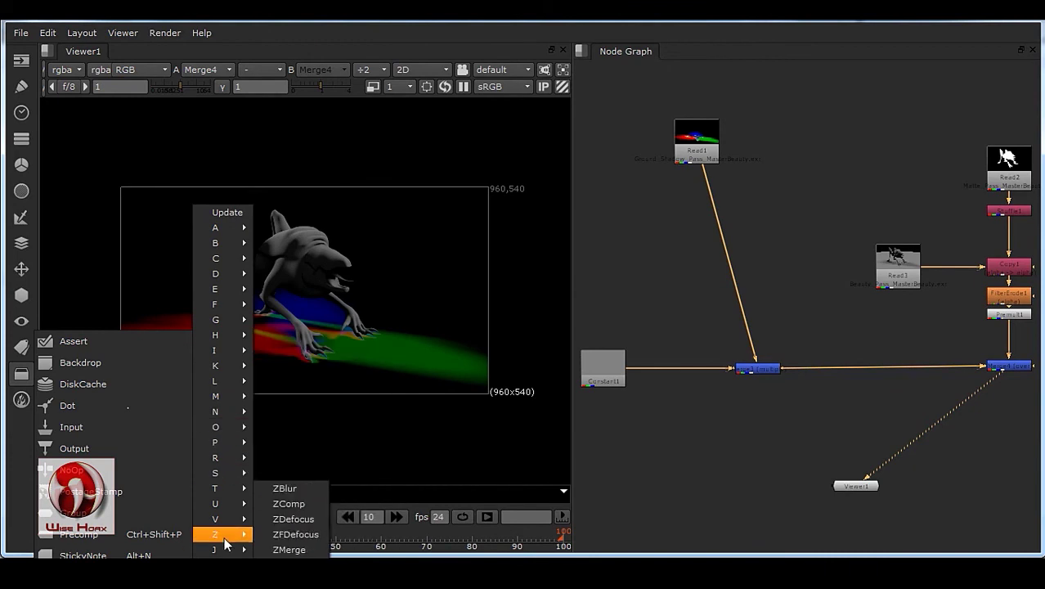
{"action": "mouse_move", "coordinate": [233, 459]}
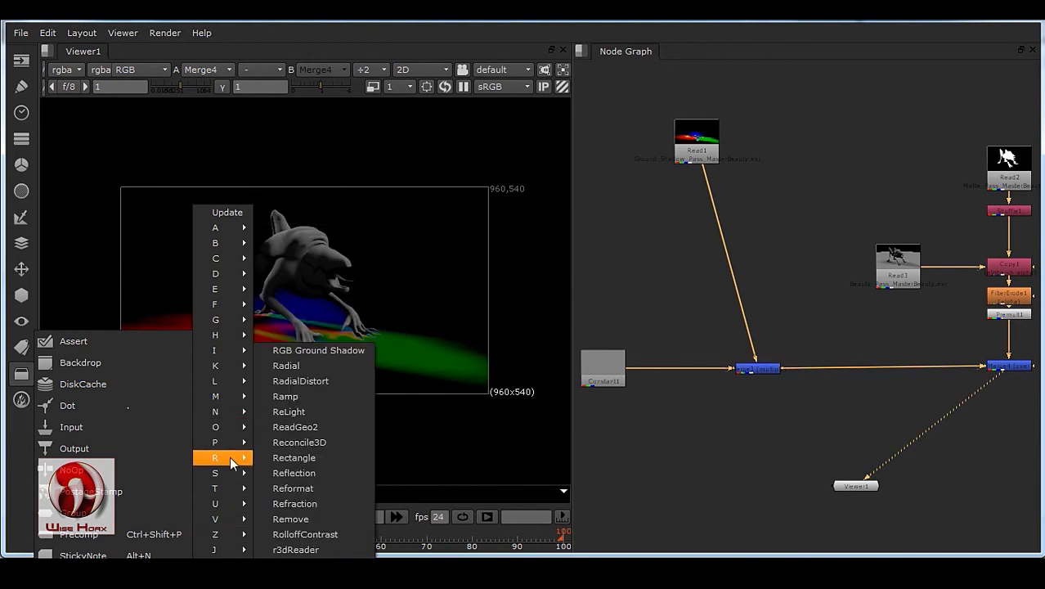
{"action": "left_click", "coordinate": [324, 349]}
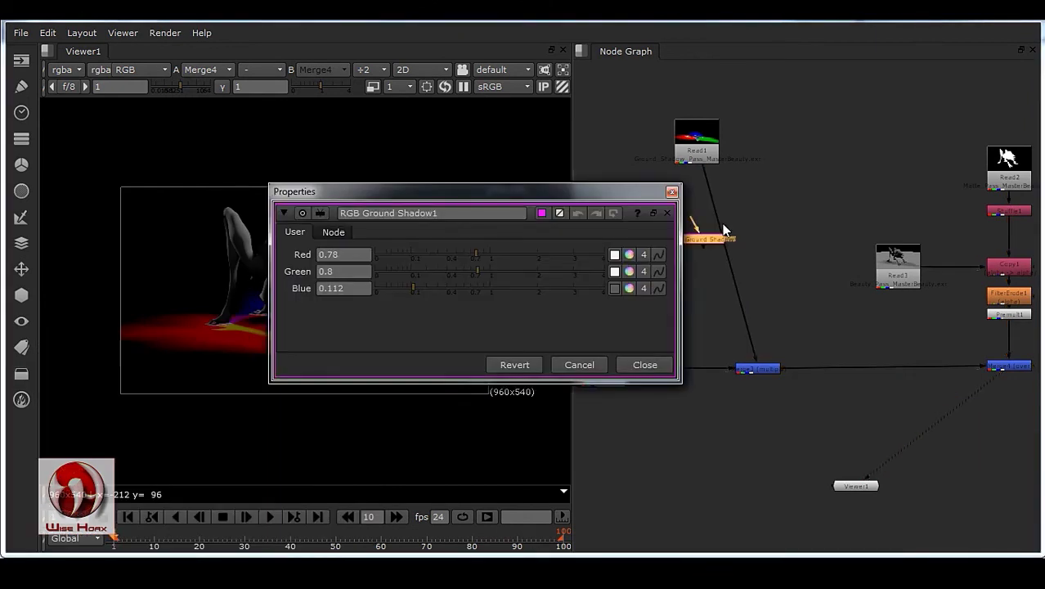
{"action": "scroll", "coordinate": [804, 270], "scroll_direction": "up", "scroll_amount": 6}
{"action": "left_click_drag", "start_coordinate": [820, 287], "coordinate": [689, 431]}
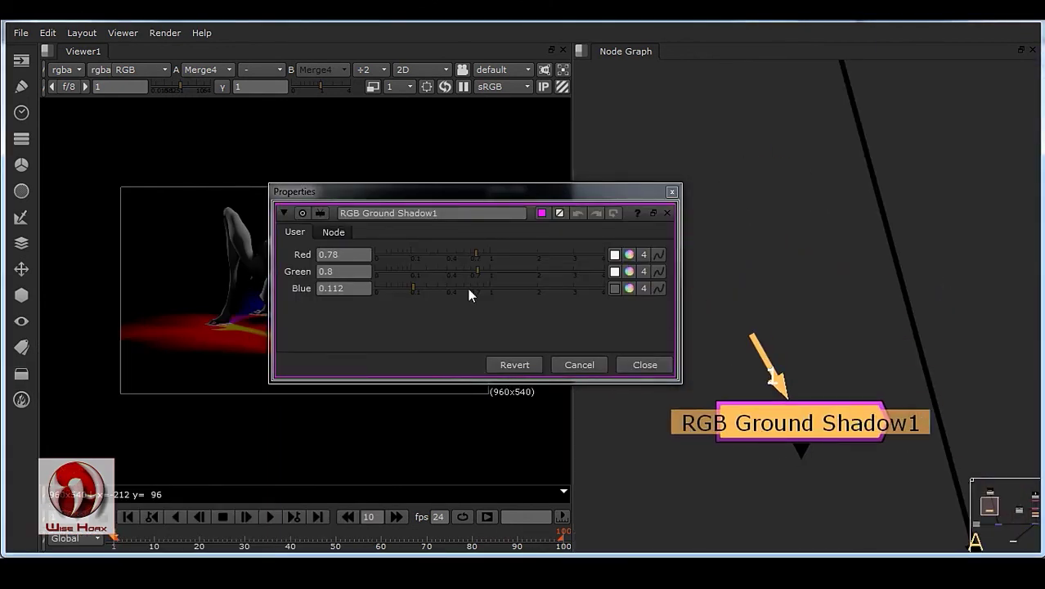
{"action": "left_click_drag", "start_coordinate": [727, 419], "coordinate": [692, 420]}
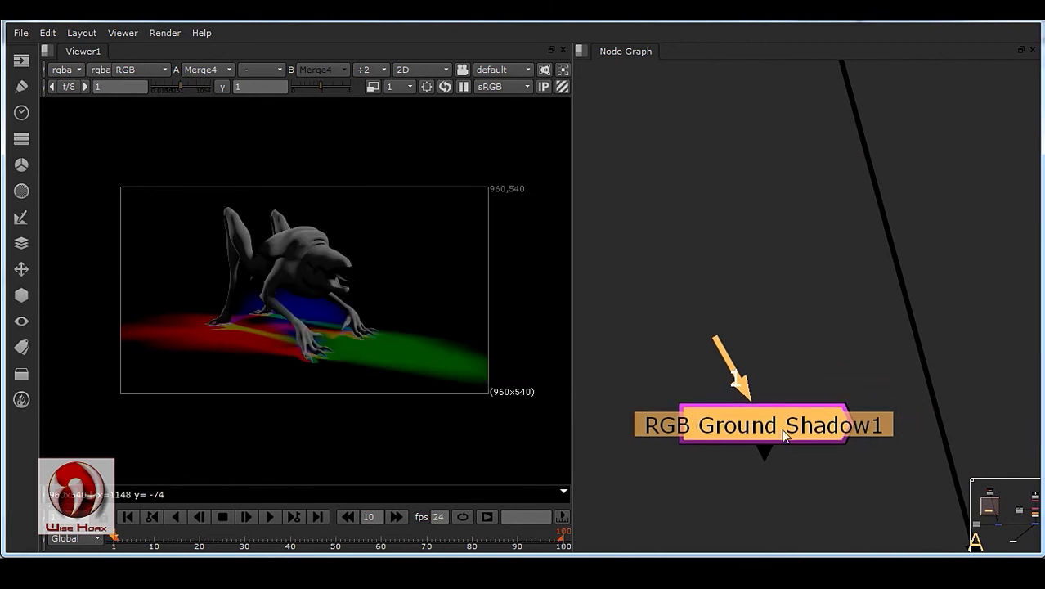
{"action": "key", "text": "Delete"}
- Add an RGB Ground Shadow node beside the Read1 connection by searching for its name, and close its properties
{"action": "key", "text": "Tab"}
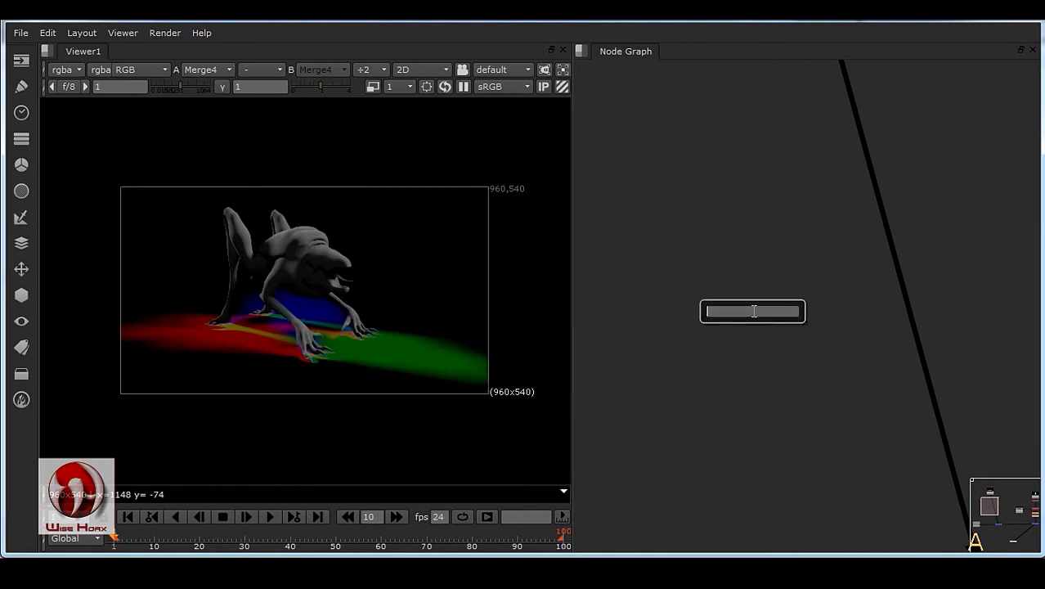
{"action": "type", "text": "r"}
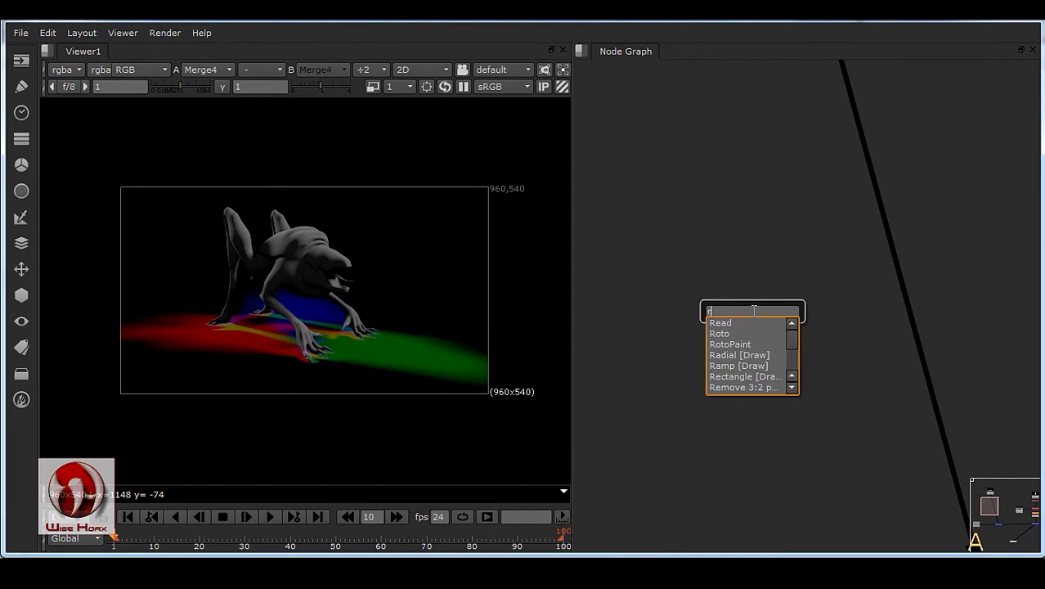
{"action": "type", "text": "f"}
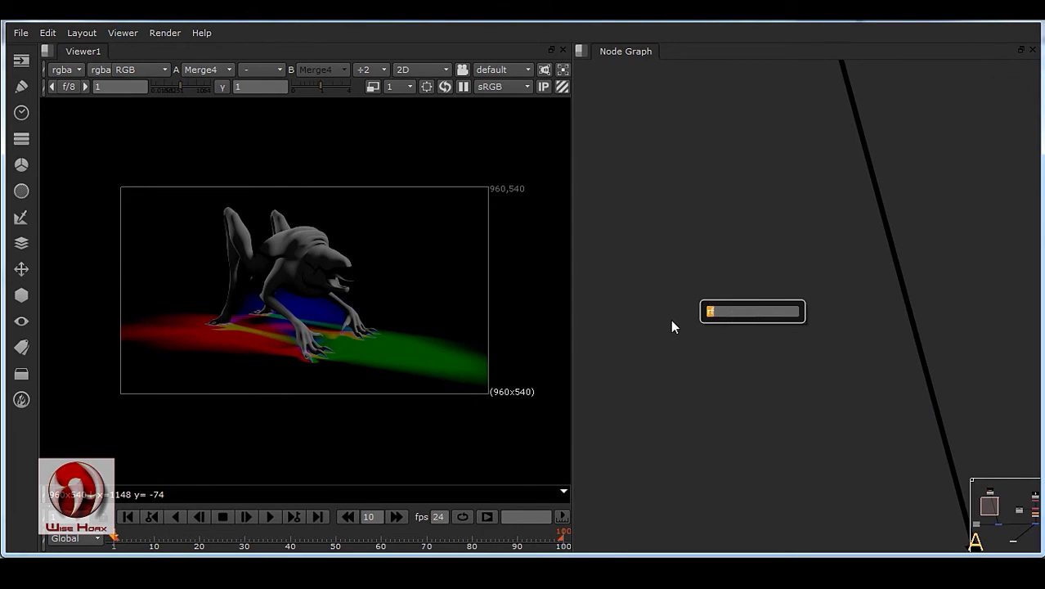
{"action": "key", "text": "BackSpace"}
{"action": "type", "text": "gb"}
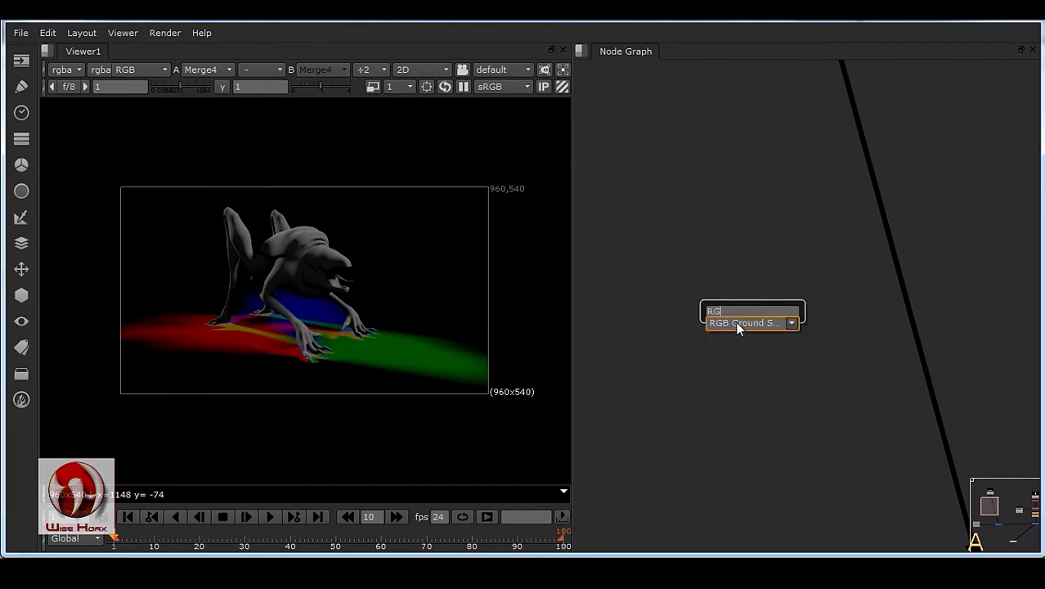
{"action": "left_click", "coordinate": [738, 324]}
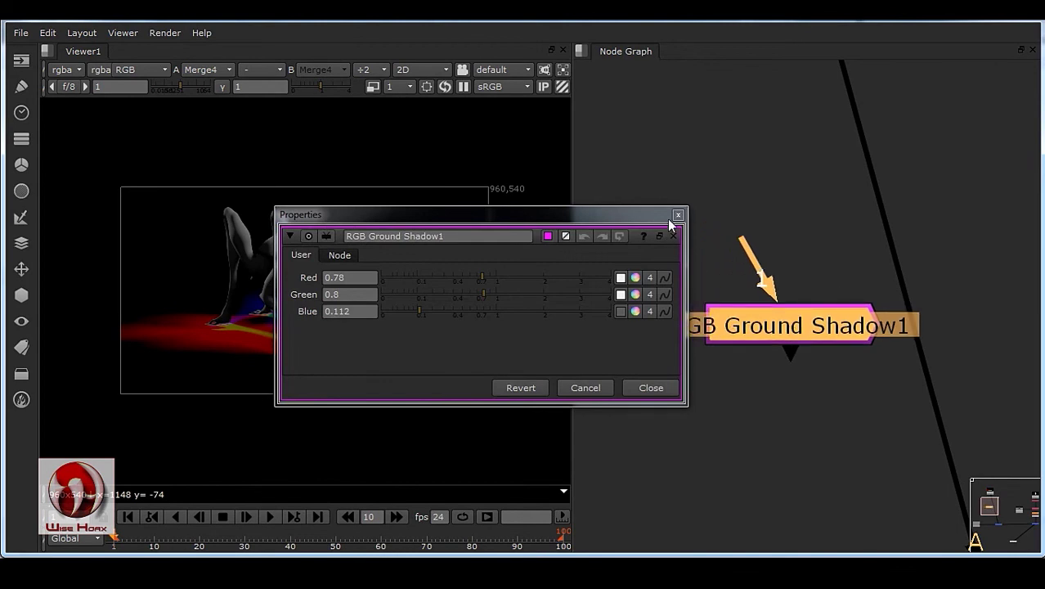
{"action": "left_click", "coordinate": [670, 232]}
- Insert the RGB Ground Shadow node between Read1 and the multiply merge, and align it and Read1 vertically above the merge
{"action": "scroll", "coordinate": [765, 337], "scroll_direction": "down", "scroll_amount": 10}
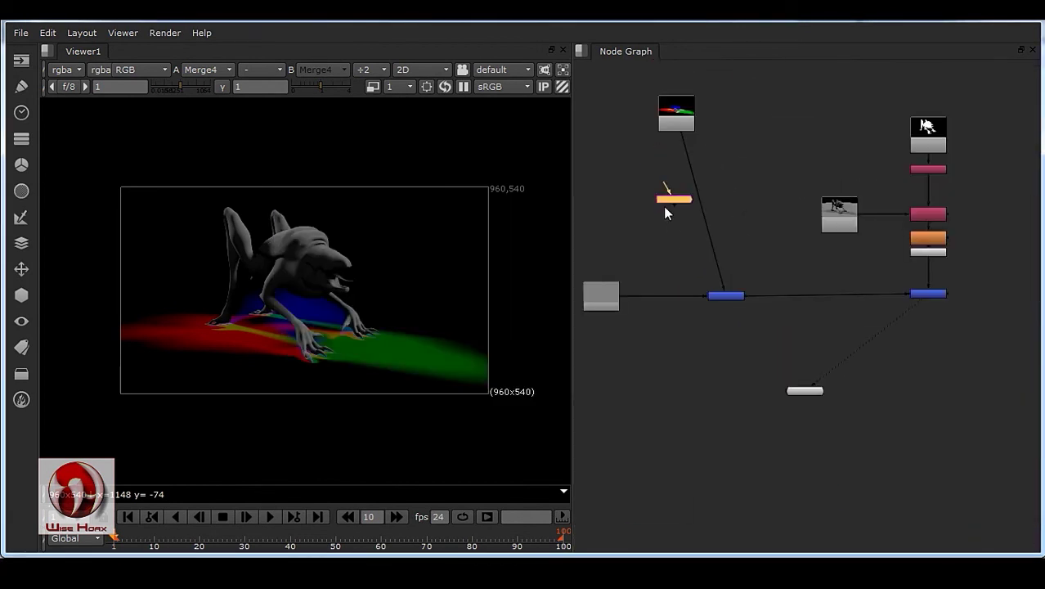
{"action": "left_click_drag", "start_coordinate": [668, 213], "coordinate": [704, 217]}
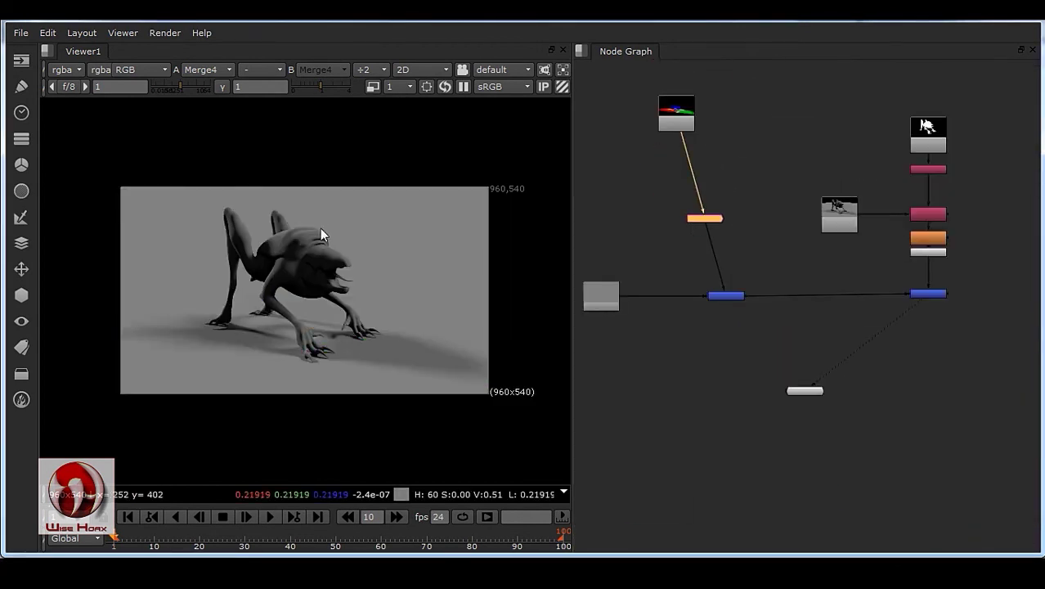
{"action": "scroll", "coordinate": [784, 274], "scroll_direction": "up", "scroll_amount": 3}
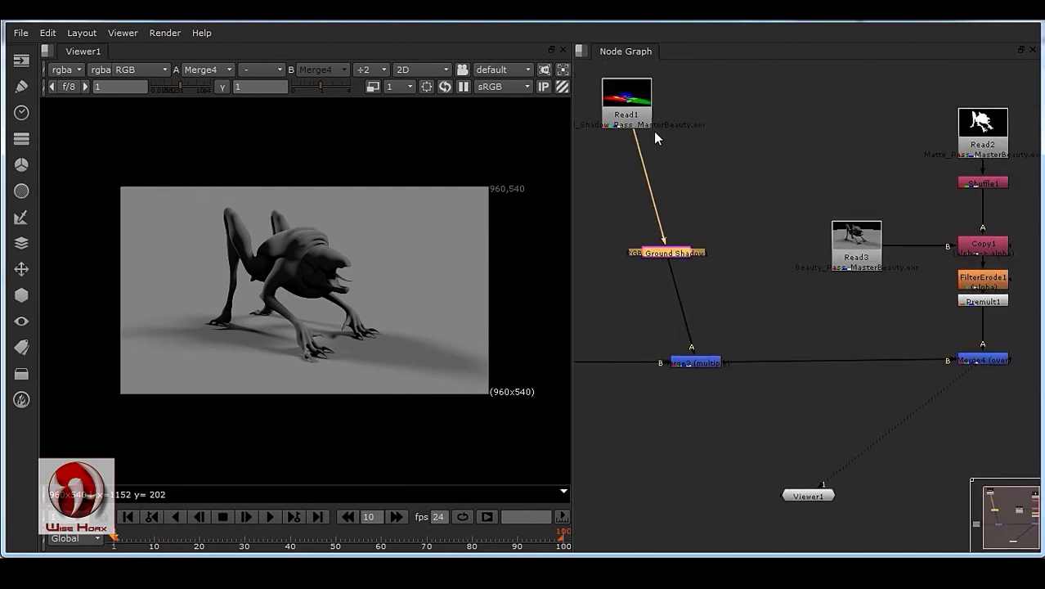
{"action": "mouse_move", "coordinate": [694, 252]}
{"action": "left_mouse_down"}
{"action": "mouse_move", "coordinate": [699, 264]}
{"action": "mouse_move", "coordinate": [736, 267]}
{"action": "mouse_move", "coordinate": [701, 264]}
{"action": "left_mouse_up"}
{"action": "left_click", "coordinate": [733, 249]}
{"action": "left_click", "coordinate": [711, 268]}
{"action": "left_click_drag", "start_coordinate": [705, 137], "coordinate": [716, 138]}
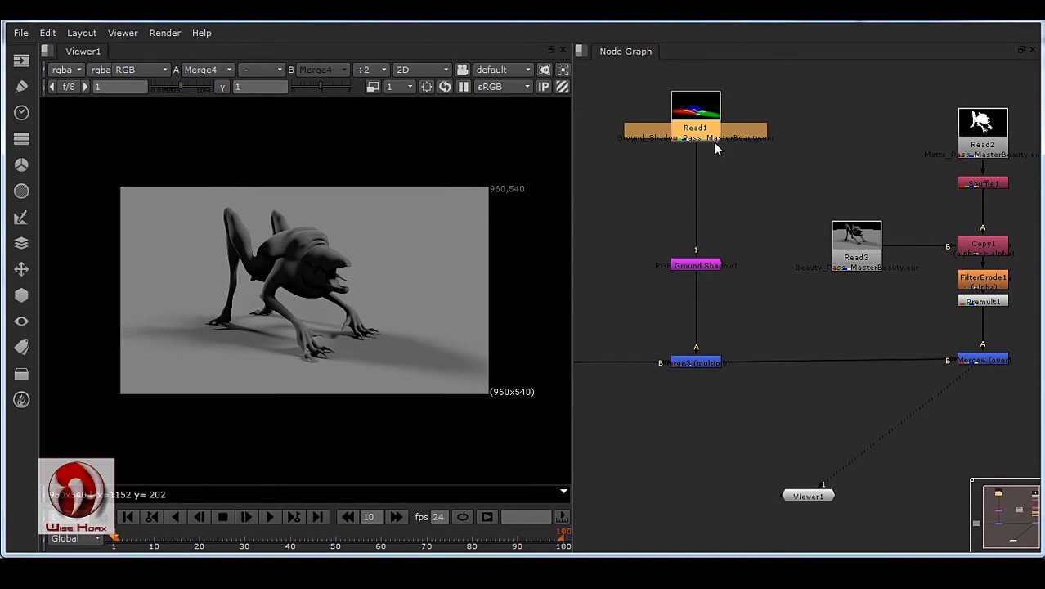
- View the raw Read1 ground shadow pass and compare it with the final Merge4 composite in the viewer
{"action": "key", "text": "1"}
{"action": "scroll", "coordinate": [330, 353], "scroll_direction": "up", "scroll_amount": 3}
{"action": "mouse_move", "coordinate": [341, 347]}
{"action": "middle_mouse_down"}
{"action": "mouse_move", "coordinate": [377, 354]}
{"action": "mouse_move", "coordinate": [355, 355]}
{"action": "middle_mouse_up"}
{"action": "middle_click_drag", "start_coordinate": [958, 371], "coordinate": [923, 350]}
{"action": "left_click", "coordinate": [961, 342]}
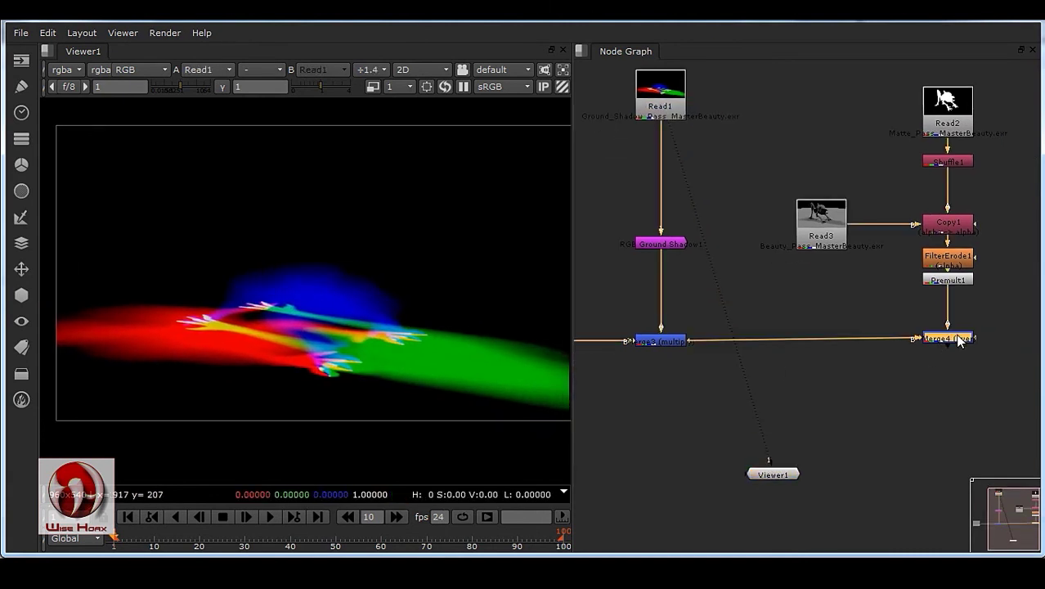
{"action": "key", "text": "1"}
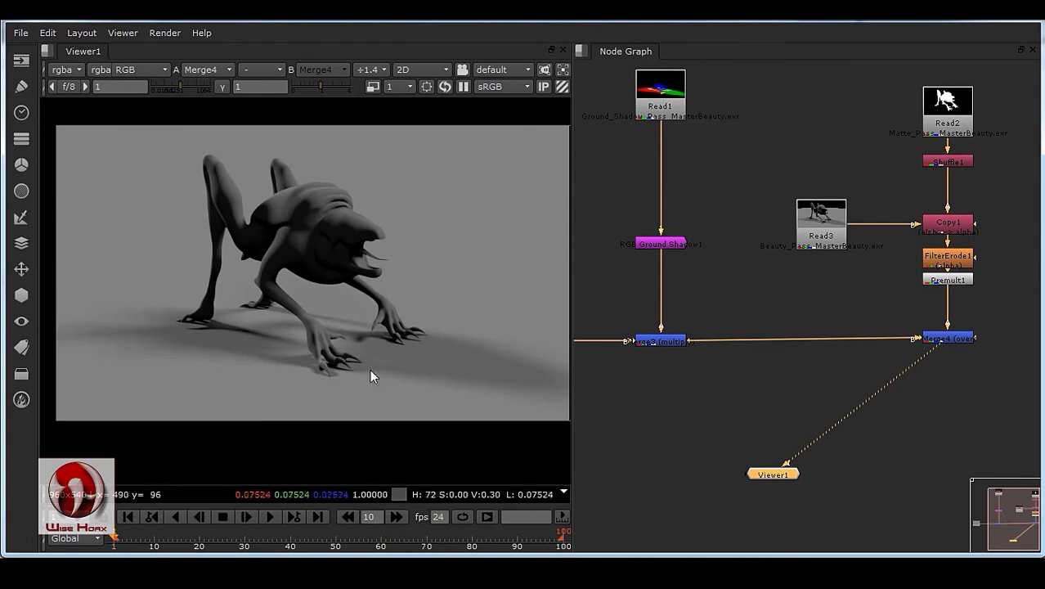
{"action": "key", "text": "f"}
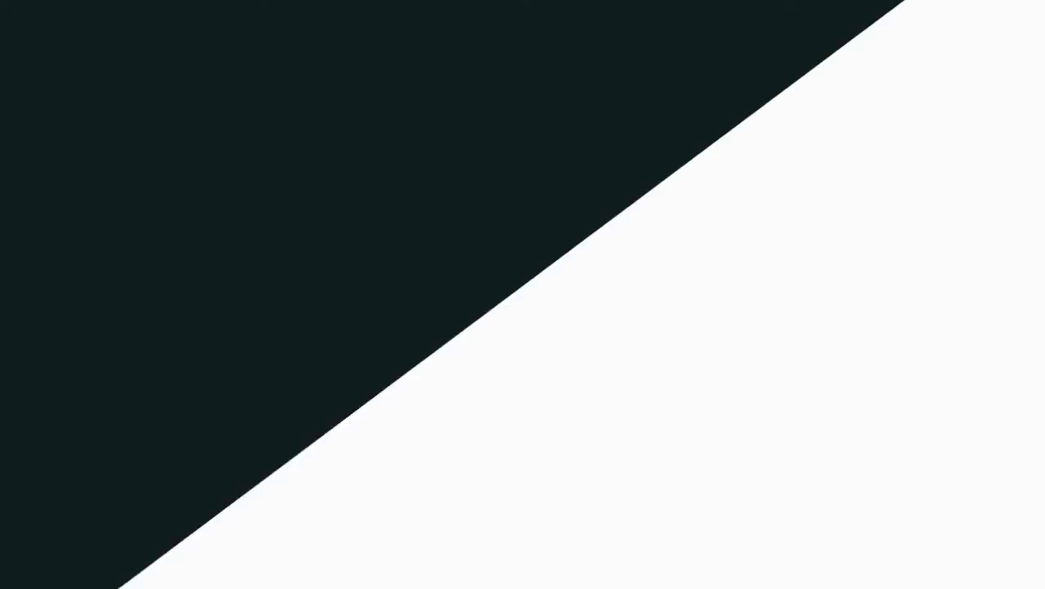